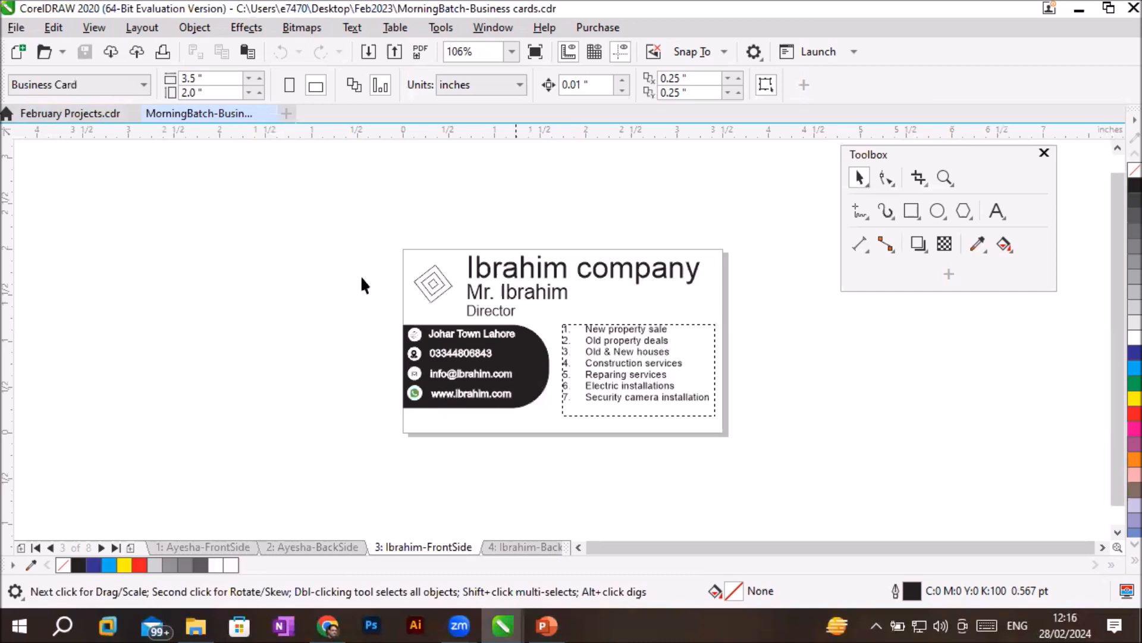
pyautogui.click(51, 29)
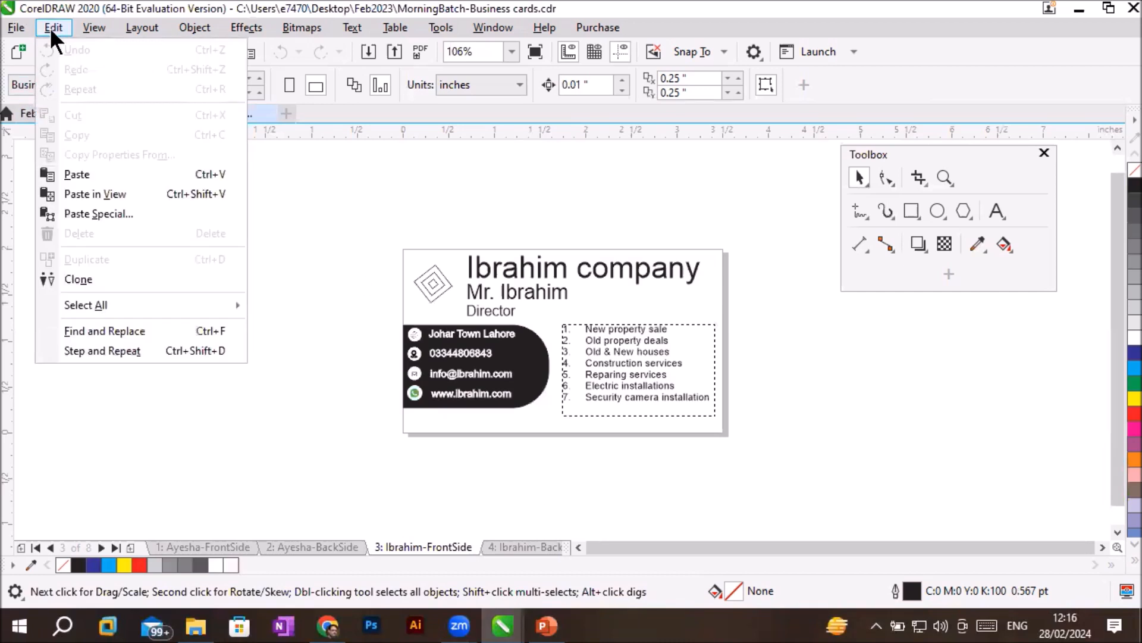
pyautogui.moveTo(26, 27)
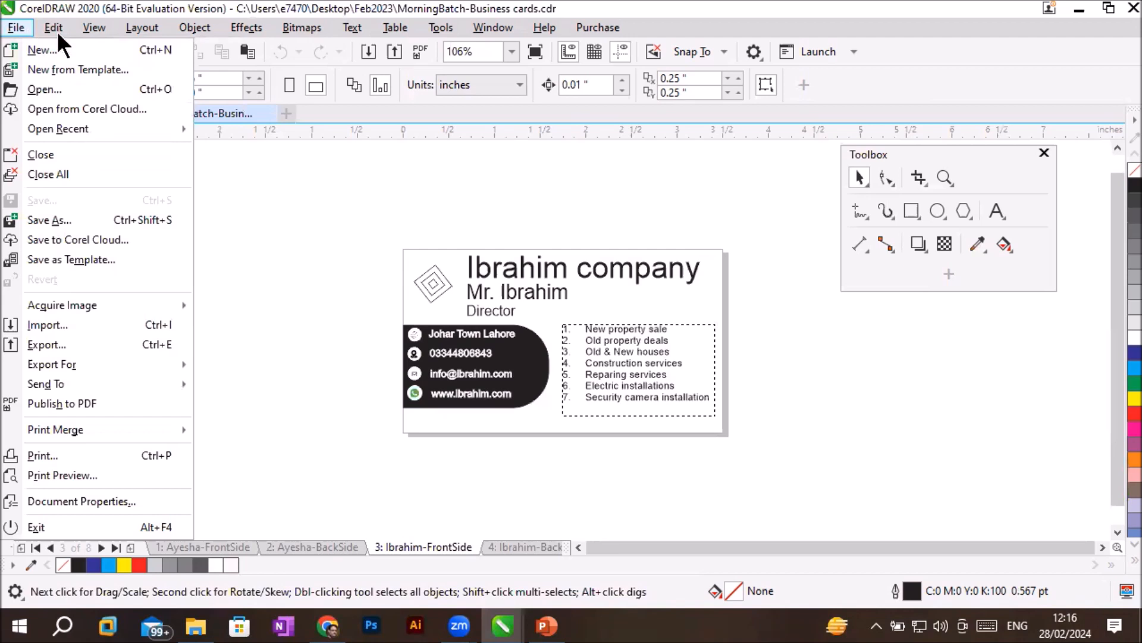
pyautogui.moveTo(94, 28)
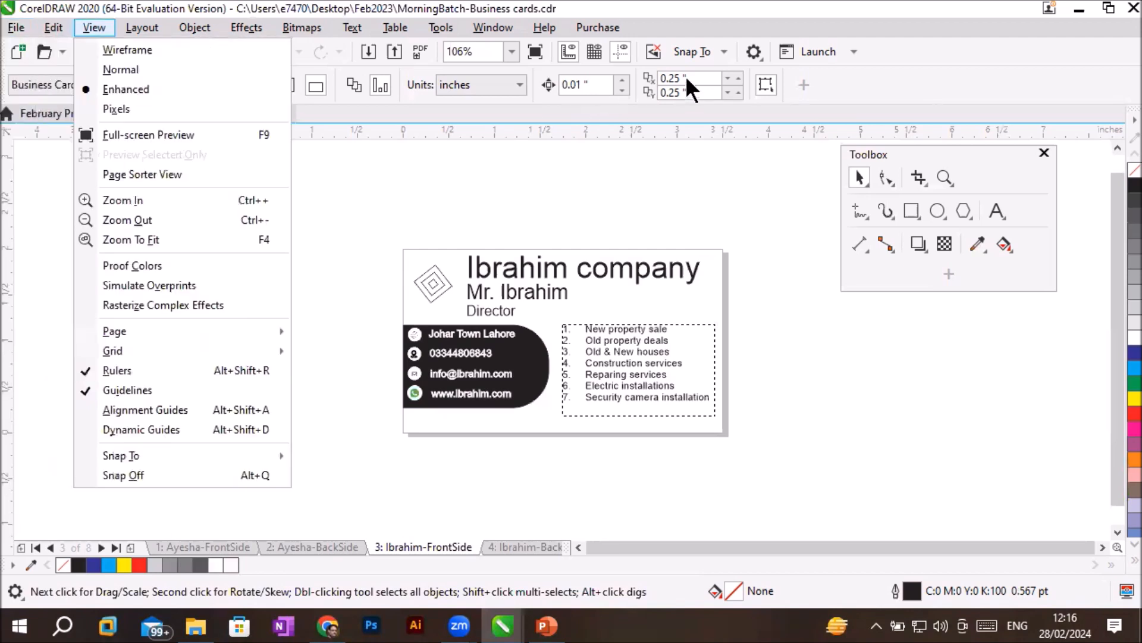
# - Open the program options and review the document's page size and save settings
pyautogui.click(754, 52)
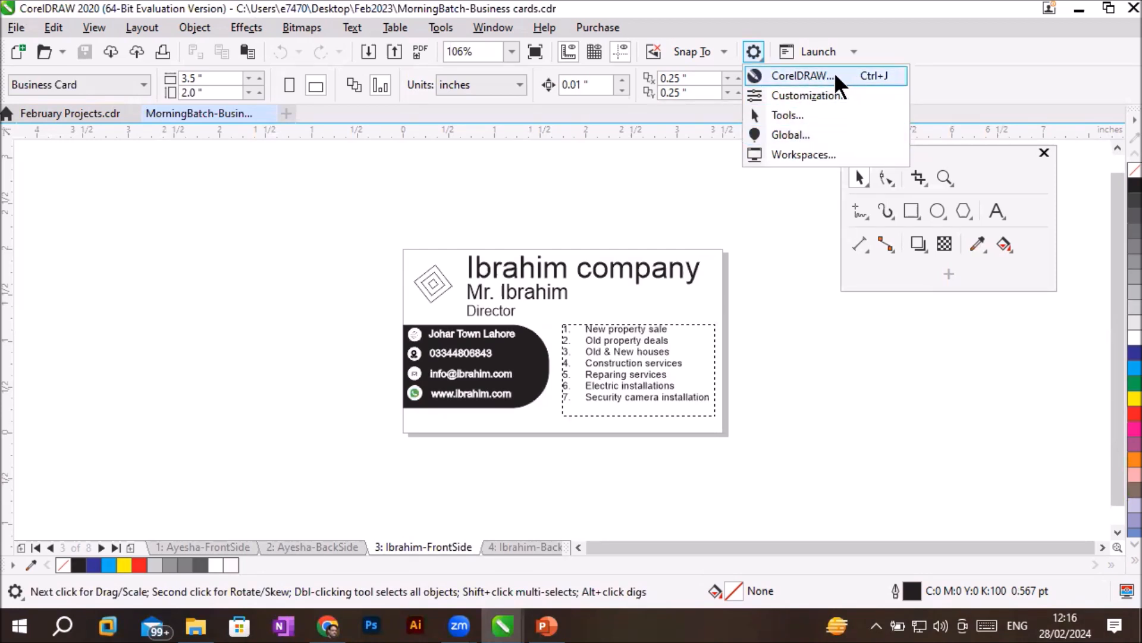
pyautogui.click(806, 75)
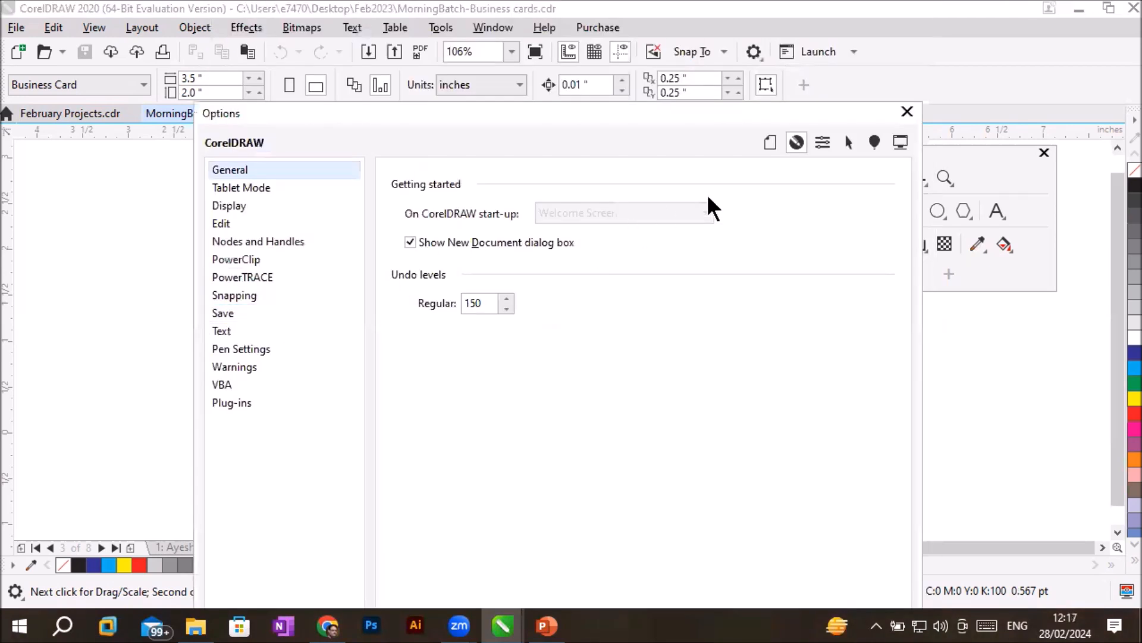
pyautogui.click(769, 144)
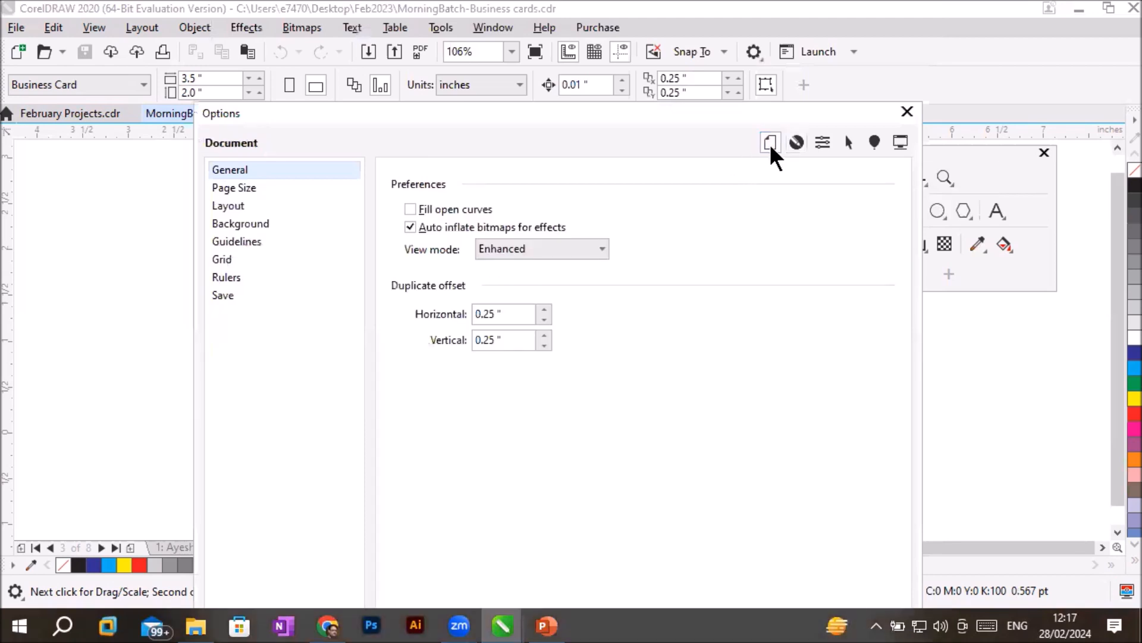
pyautogui.click(235, 191)
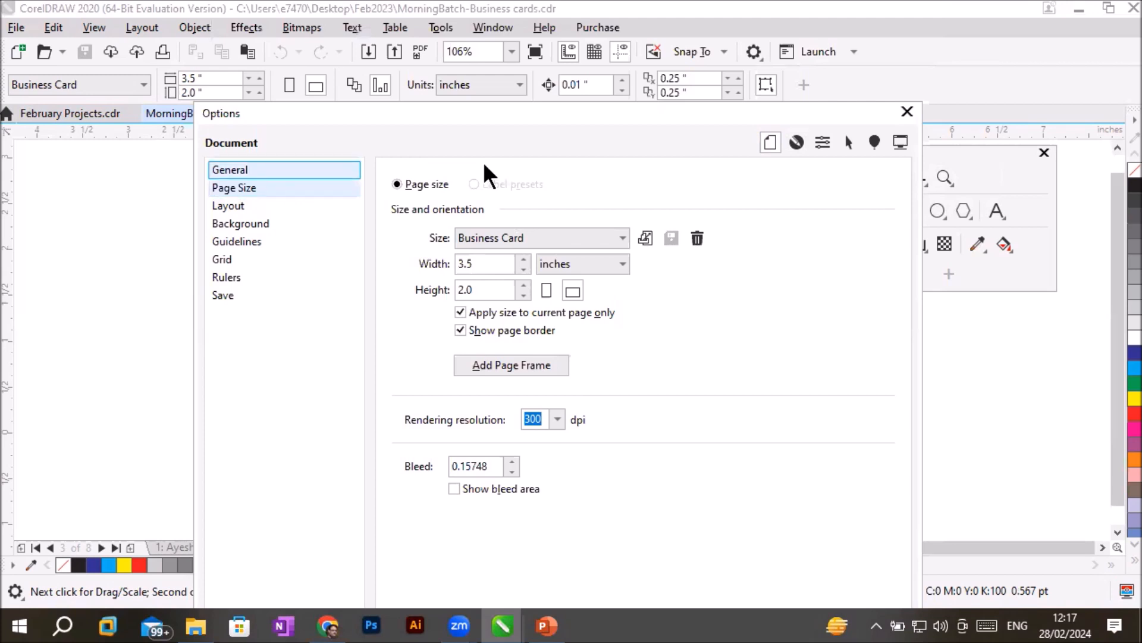
pyautogui.click(767, 138)
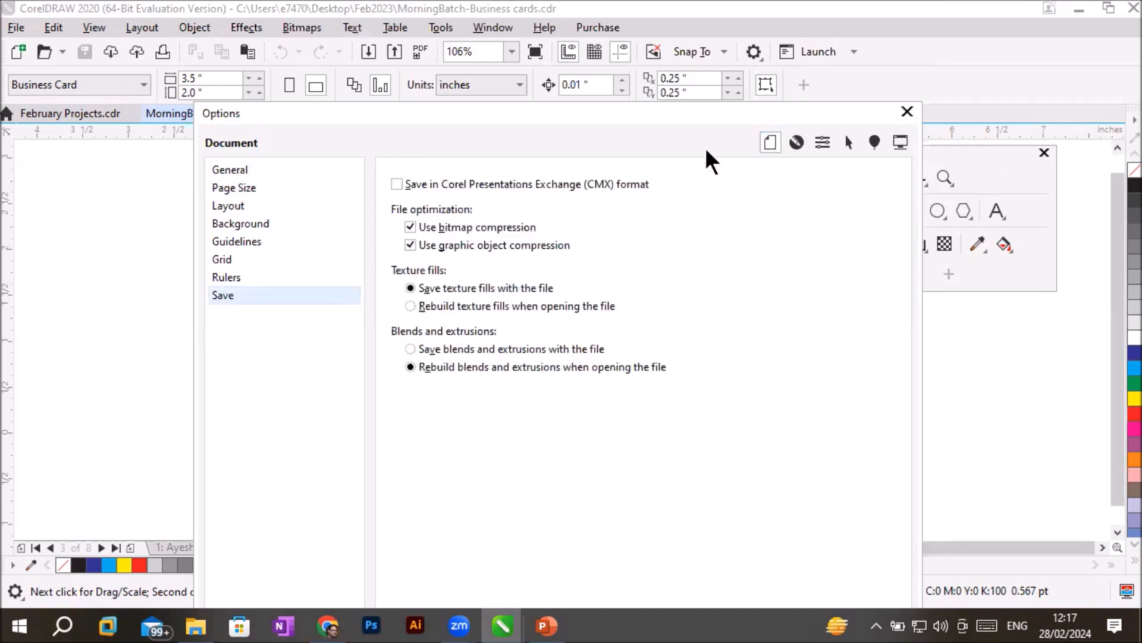
# - Compare the CorelDRAW options with the document options, ending on the CorelDRAW Save settings
pyautogui.click(795, 142)
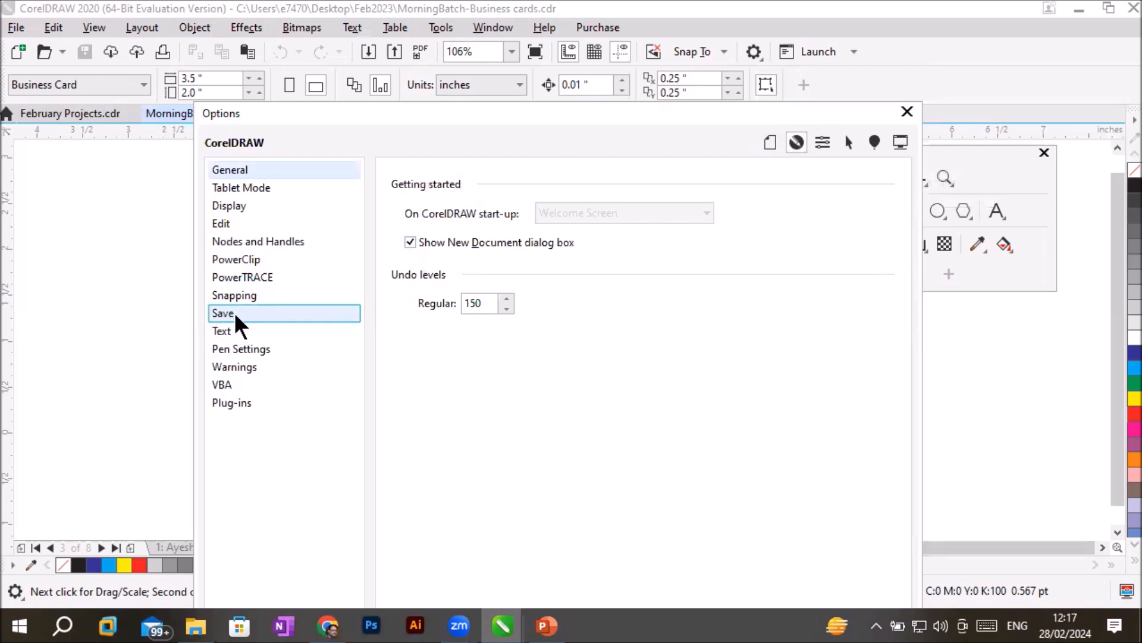
pyautogui.click(772, 146)
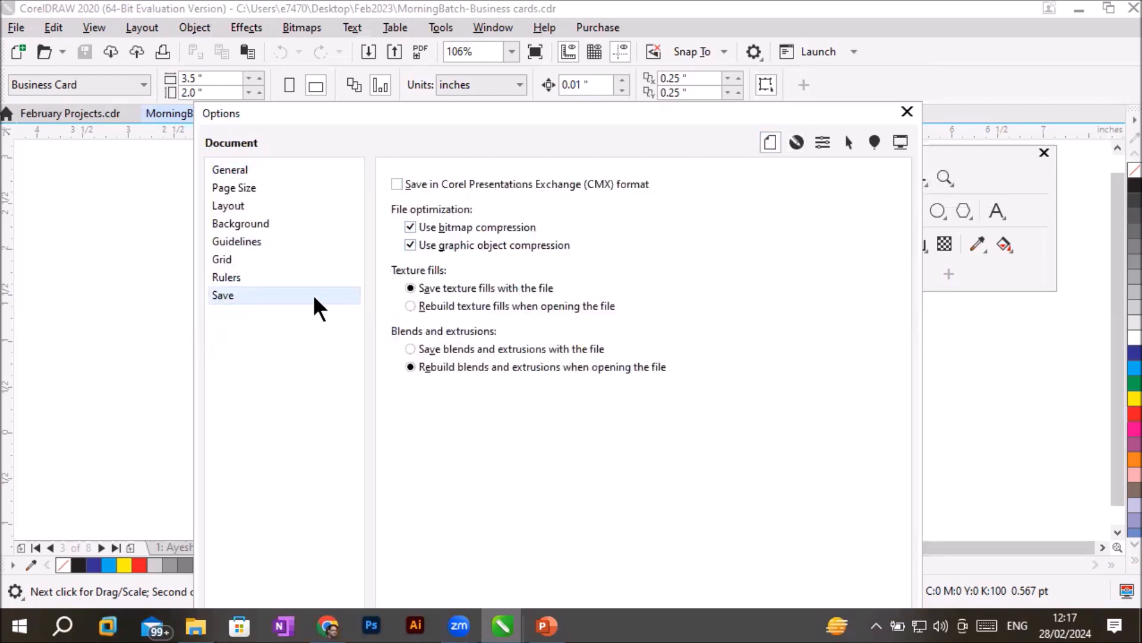
pyautogui.click(797, 138)
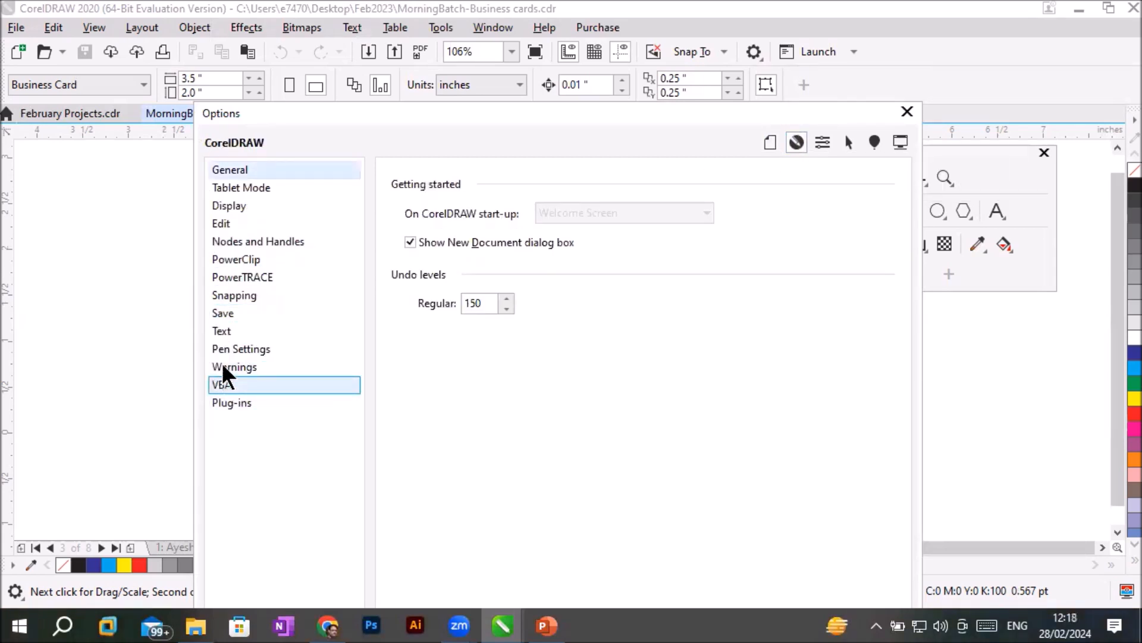
pyautogui.click(231, 314)
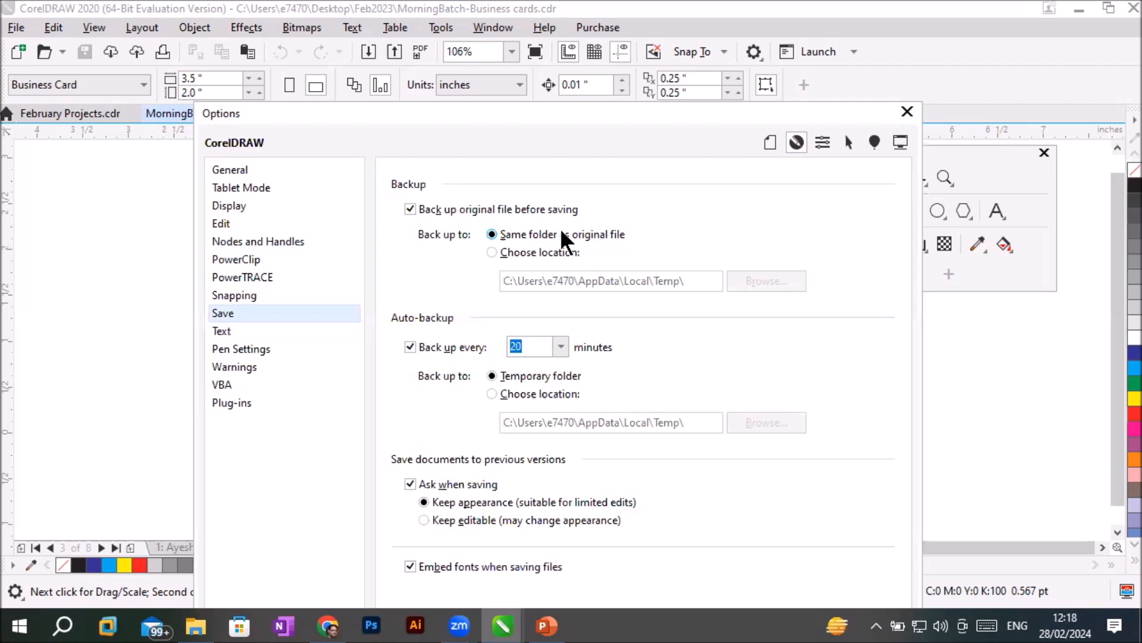
# - Set the original-file backup to use a chosen location and browse to Local Disk (D:) for its folder
pyautogui.click(518, 253)
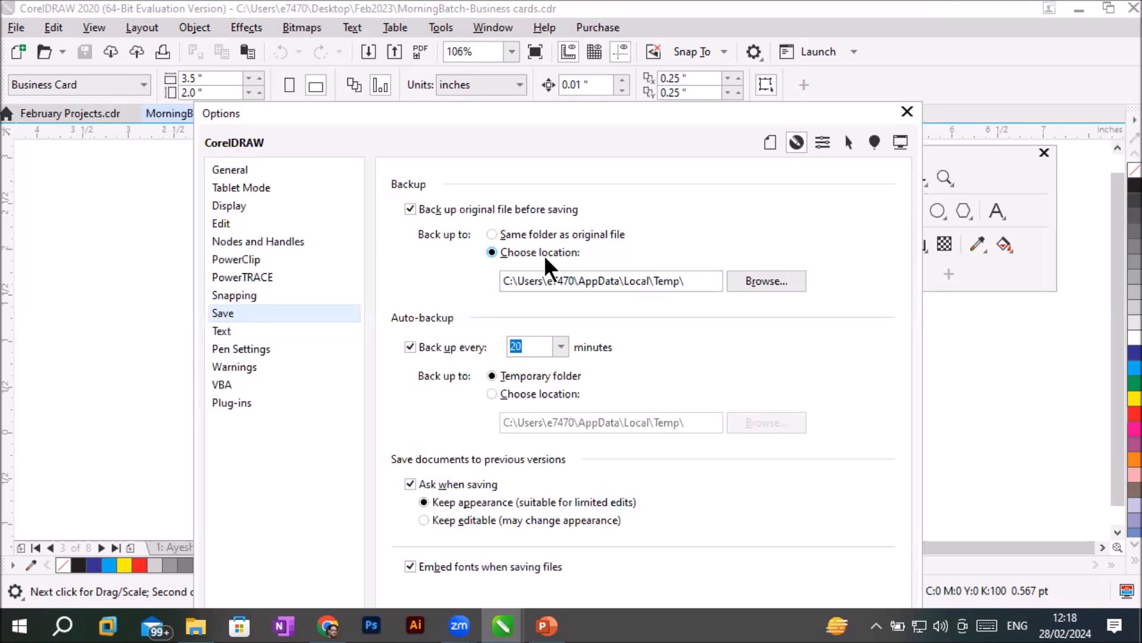
pyautogui.click(768, 279)
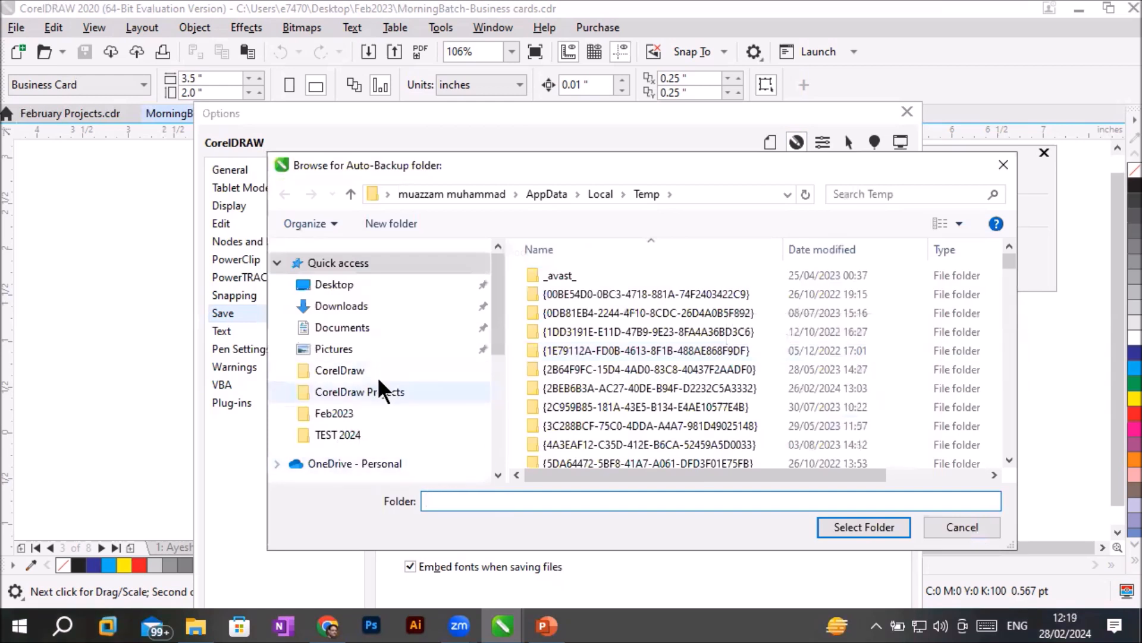
pyautogui.moveTo(497, 354); pyautogui.dragTo(497, 455)
pyautogui.click(381, 421)
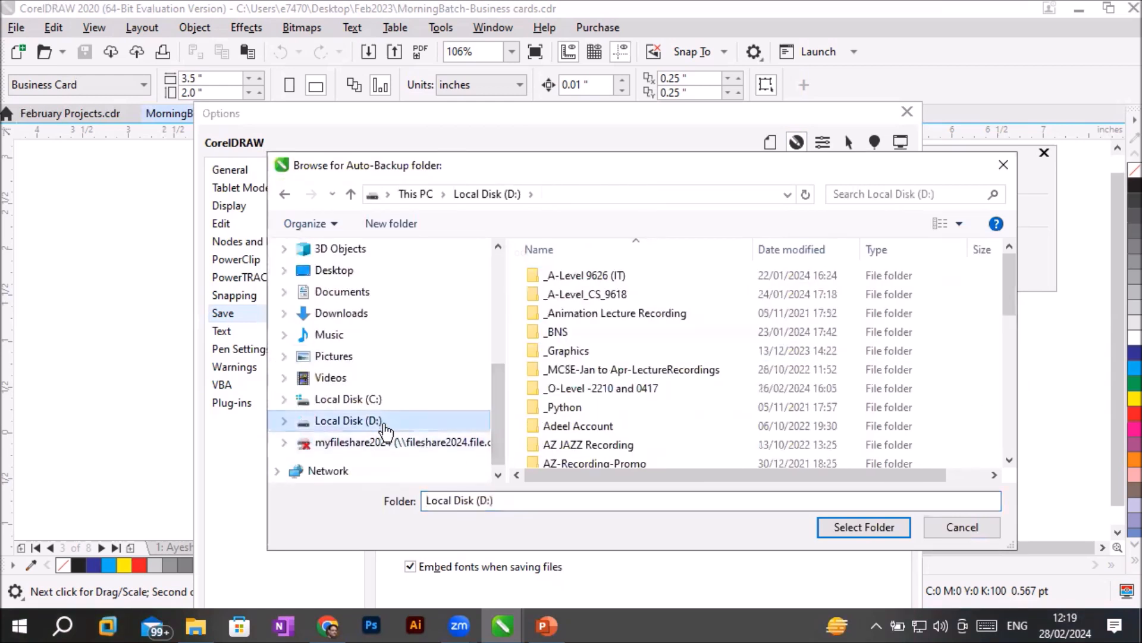
# - Create a folder named "Backup data of Corel Files" on drive D: and select it as the backup location
pyautogui.click(403, 224)
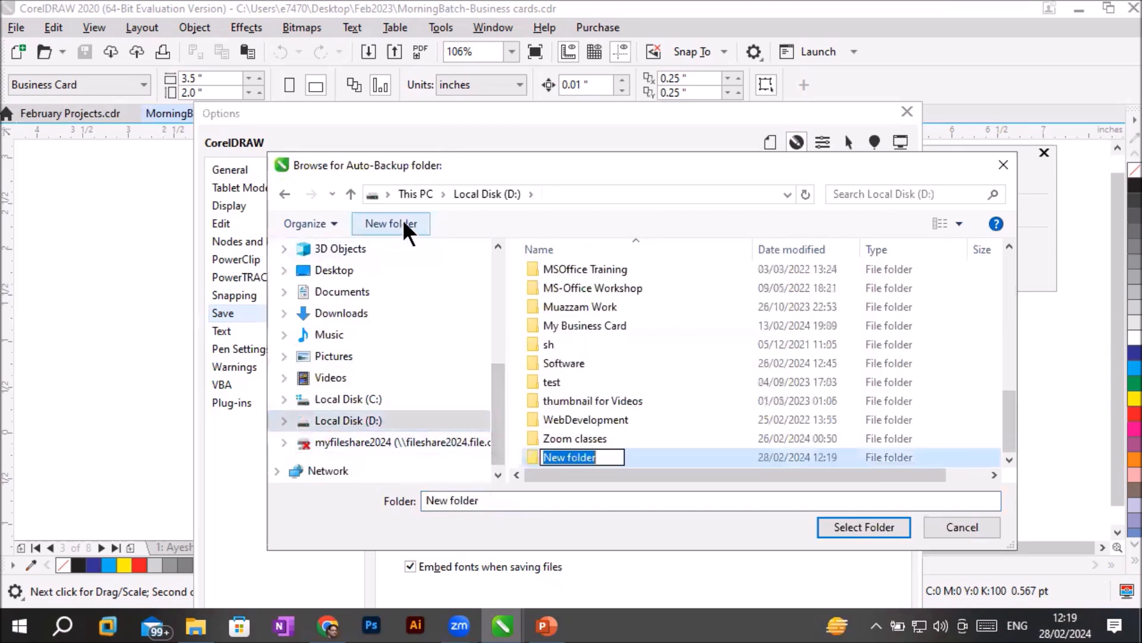
pyautogui.write('Back')
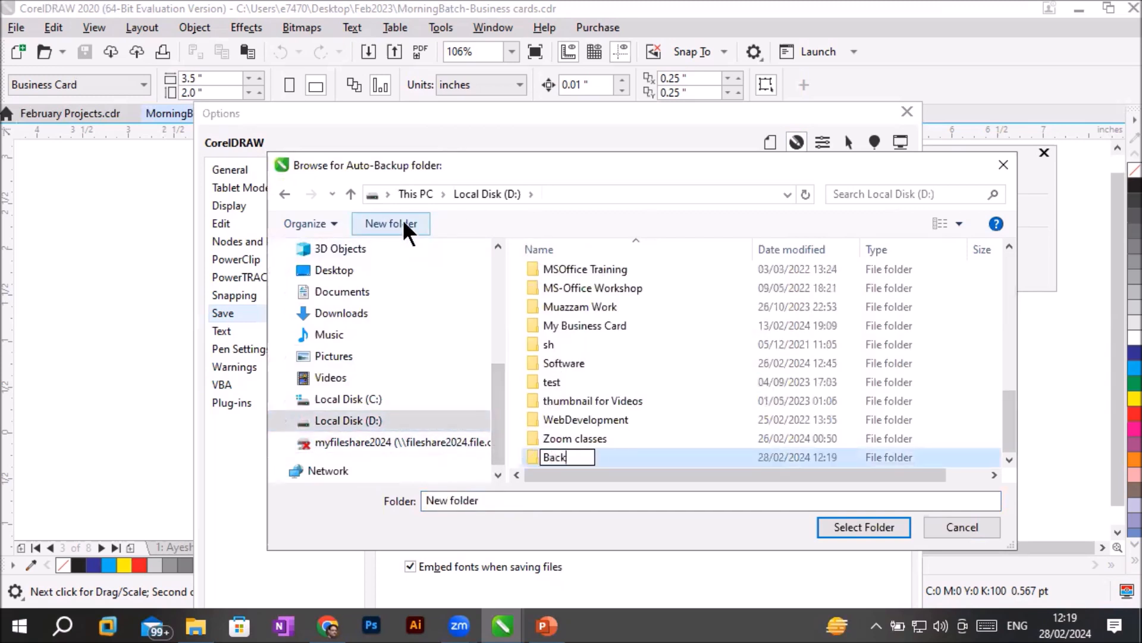
pyautogui.write('up dat')
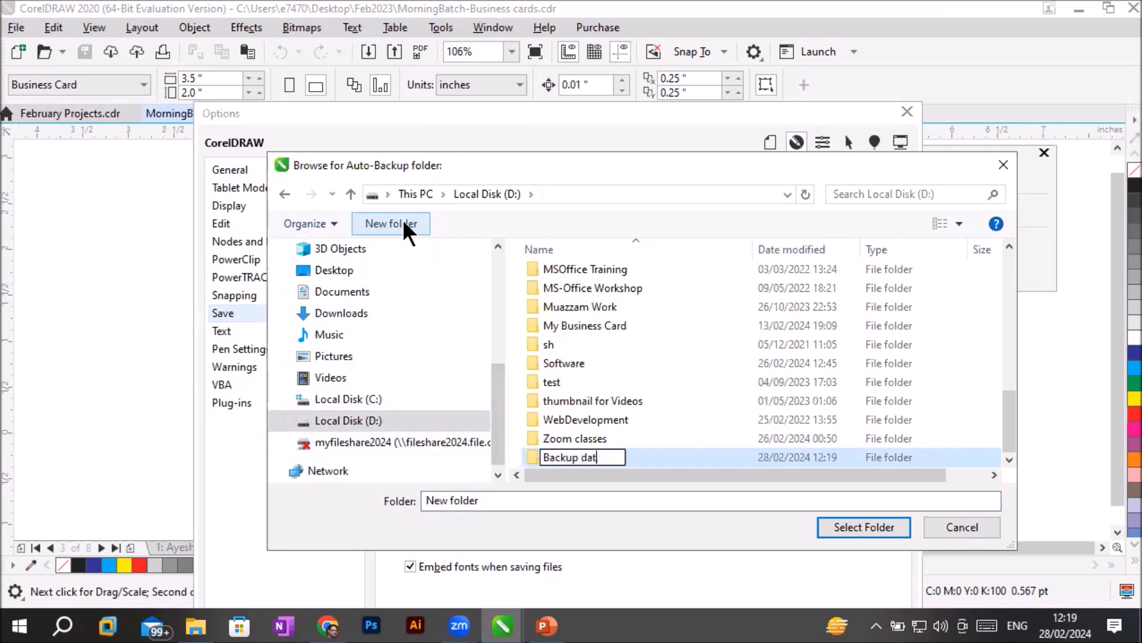
pyautogui.write('a of Corel File')
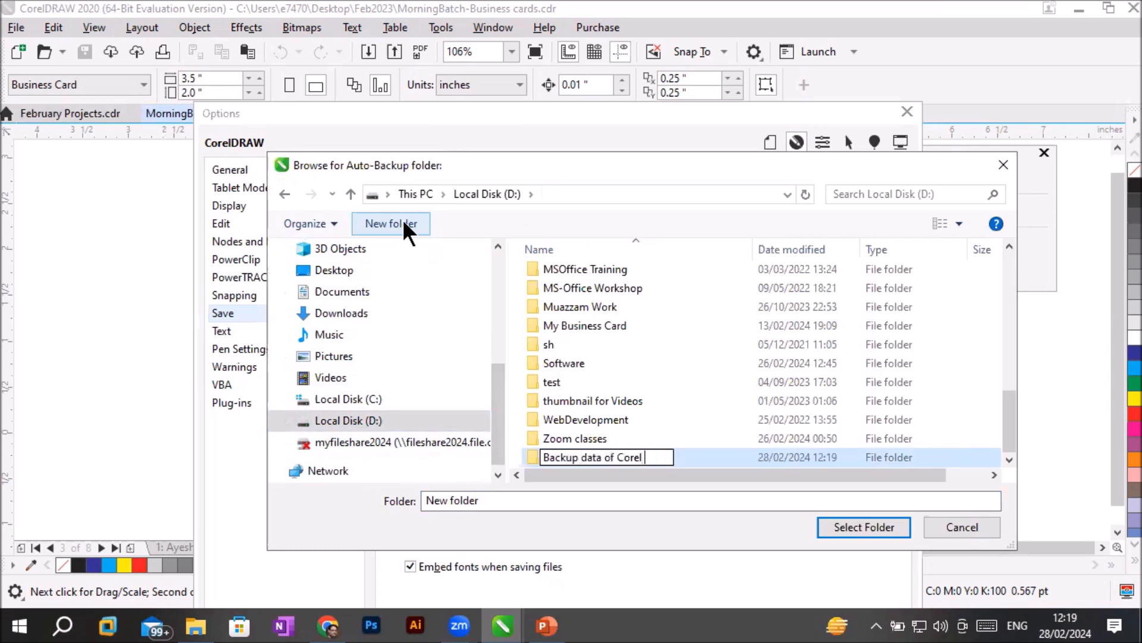
pyautogui.write('s')
pyautogui.press('Return')
pyautogui.press('Return')
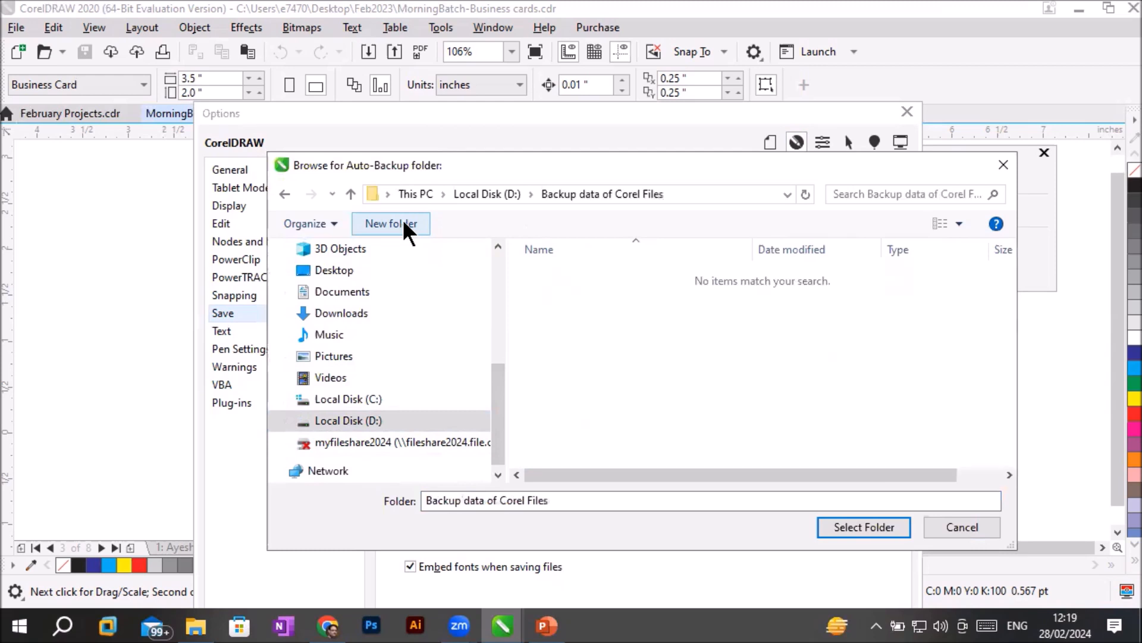
pyautogui.click(837, 526)
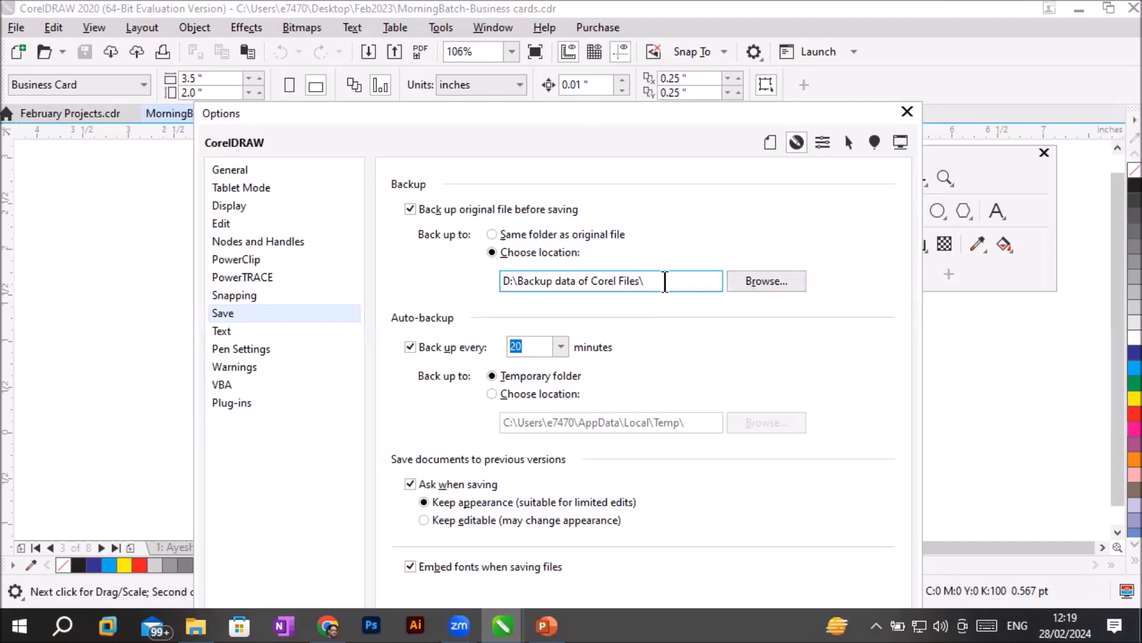
# - Set the auto-backup interval to Never
pyautogui.moveTo(665, 281); pyautogui.dragTo(473, 278)
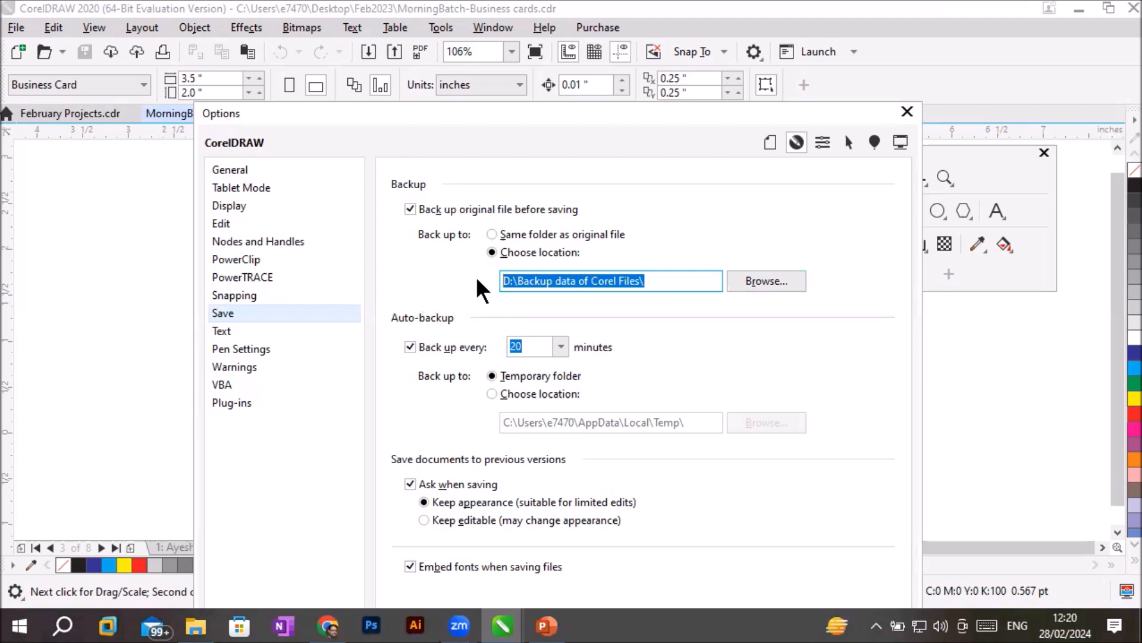
pyautogui.click(534, 343)
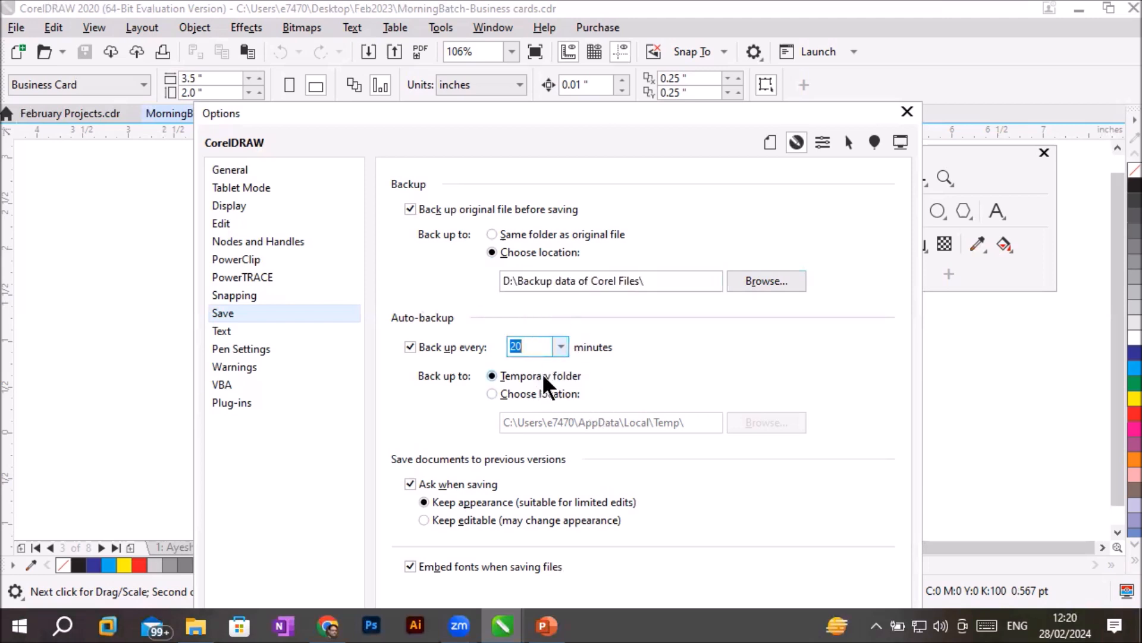
pyautogui.click(535, 346)
pyautogui.doubleClick(533, 348)
pyautogui.click(561, 347)
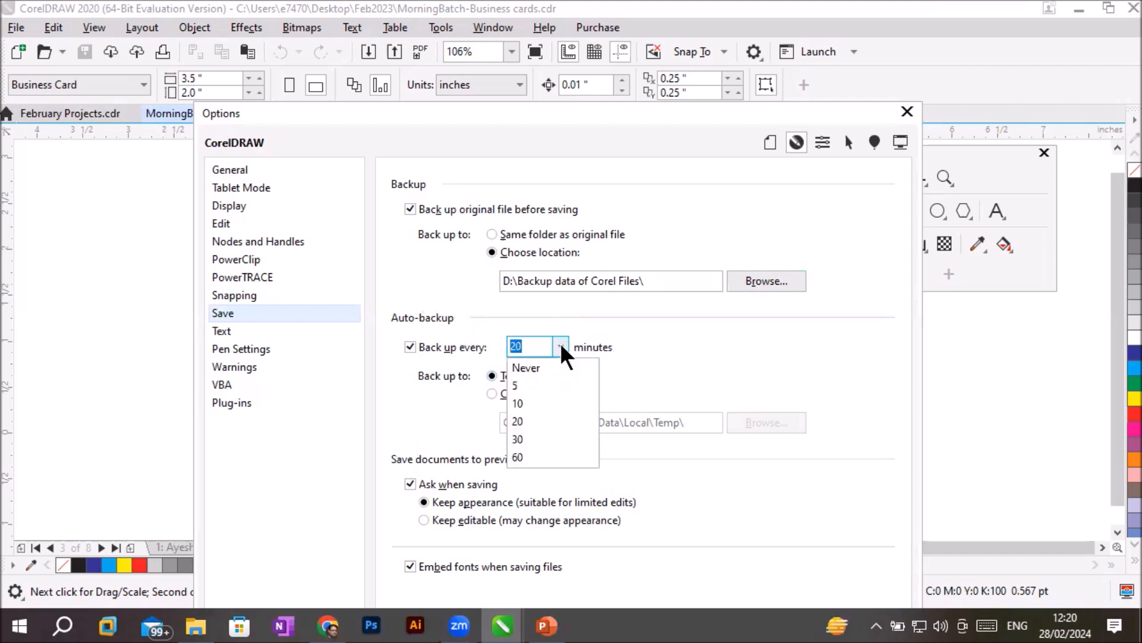
pyautogui.click(540, 369)
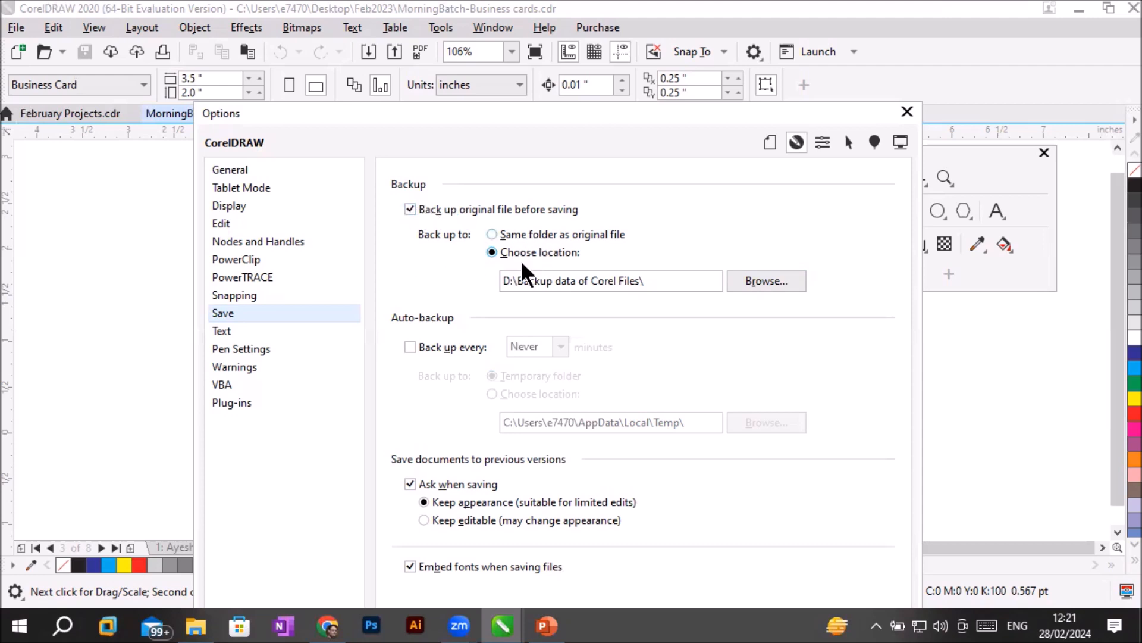
# - Re-enable auto-backup and set its interval to 5 minutes
pyautogui.click(411, 346)
pyautogui.click(560, 346)
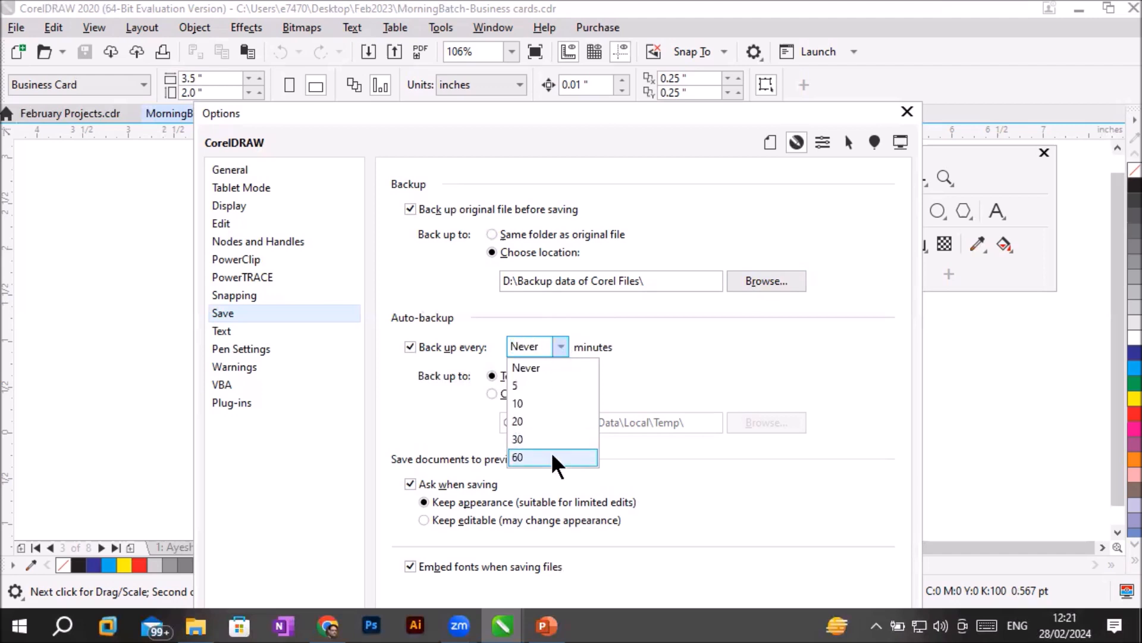
pyautogui.click(556, 385)
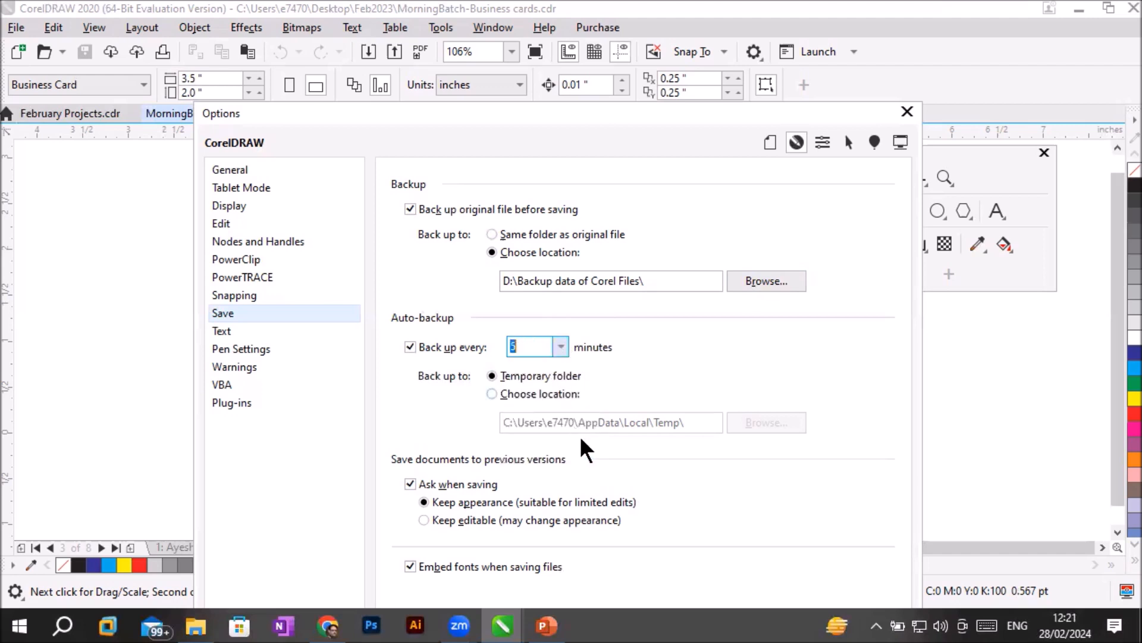
pyautogui.click(521, 344)
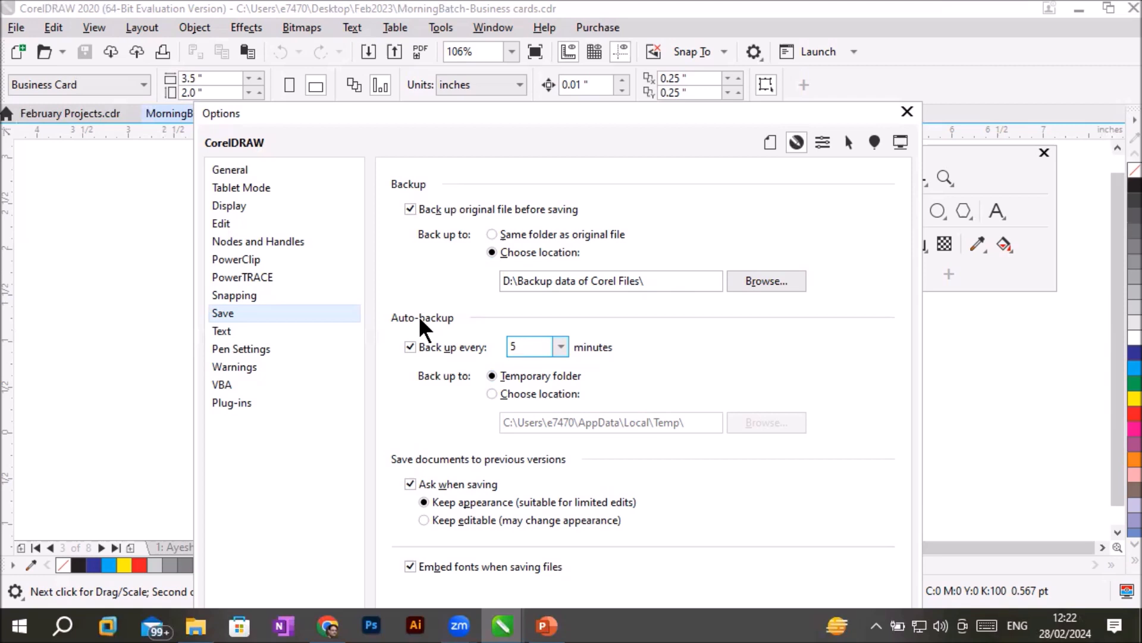
# - Switch the auto-backup destination from the temporary folder to a chosen location
pyautogui.click(515, 394)
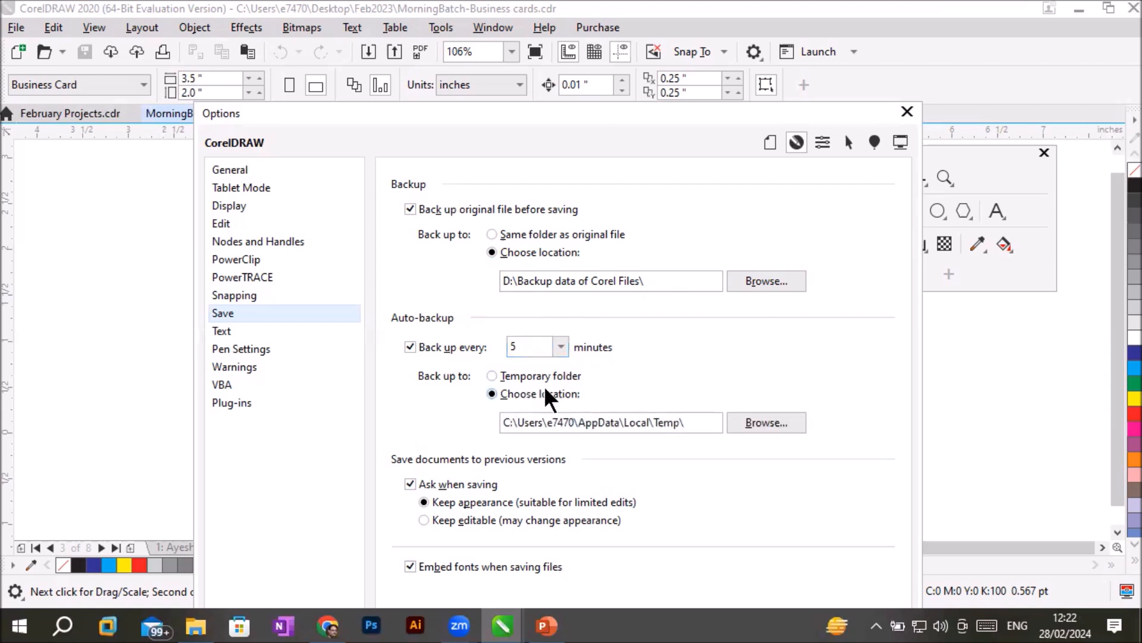
pyautogui.click(524, 374)
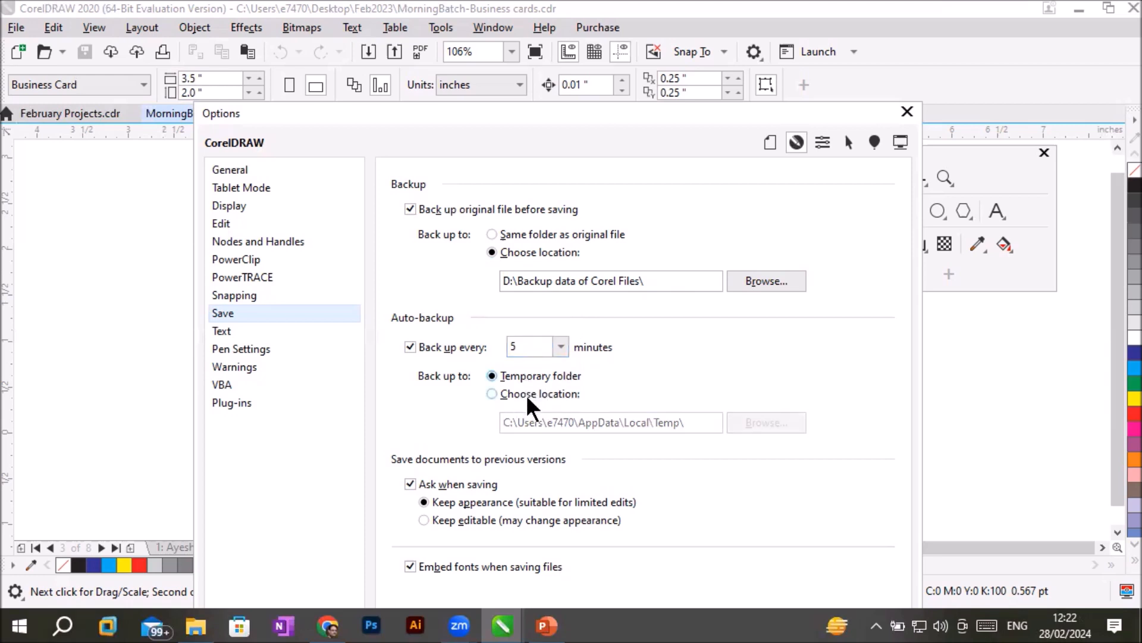
pyautogui.click(526, 394)
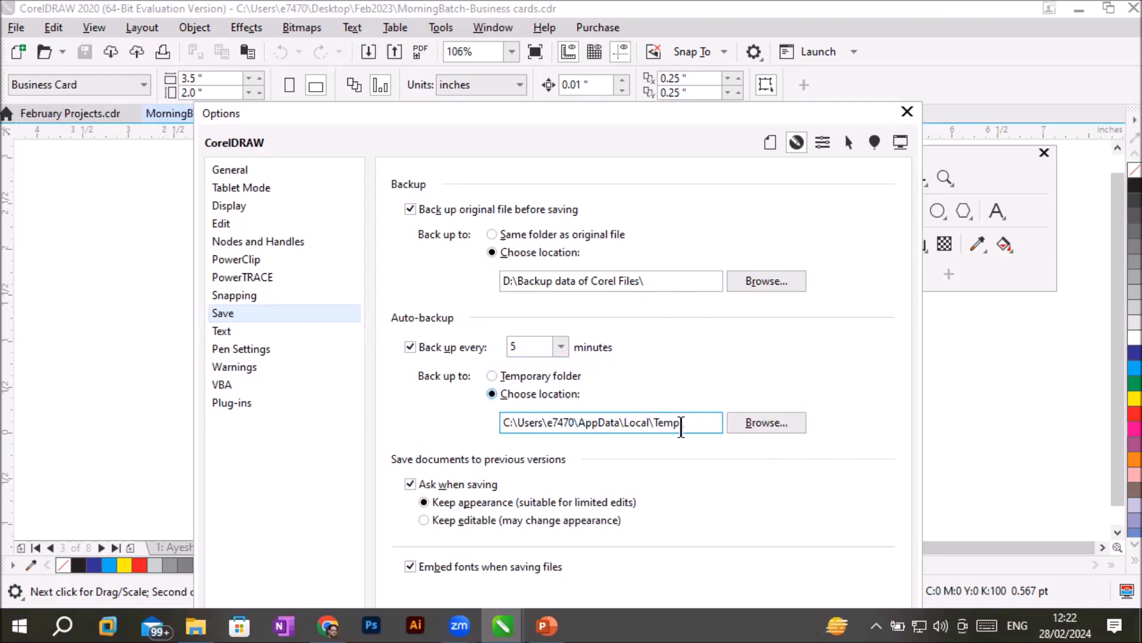
pyautogui.click(690, 280)
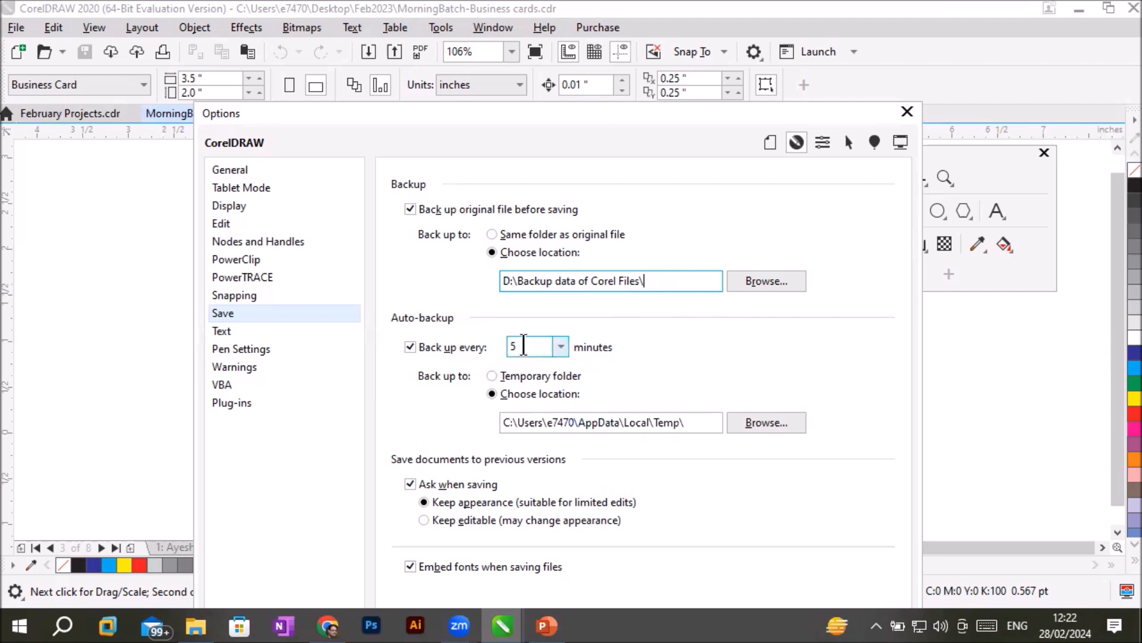
pyautogui.click(695, 421)
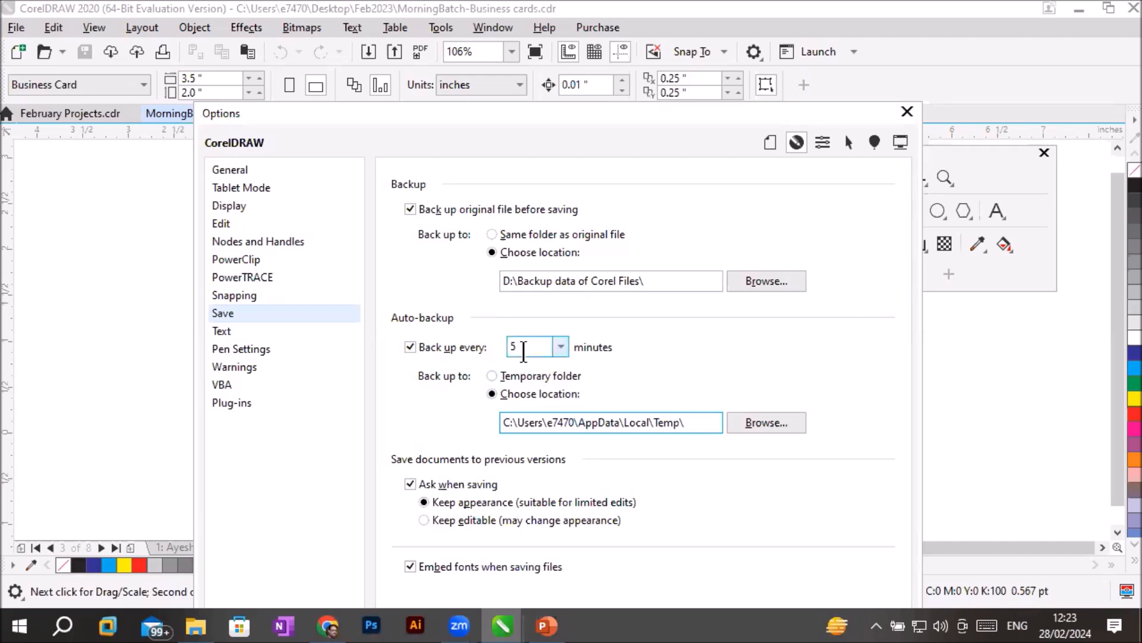
# - Turn off the timed auto-backup
pyautogui.doubleClick(529, 348)
pyautogui.moveTo(497, 348); pyautogui.dragTo(497, 347)
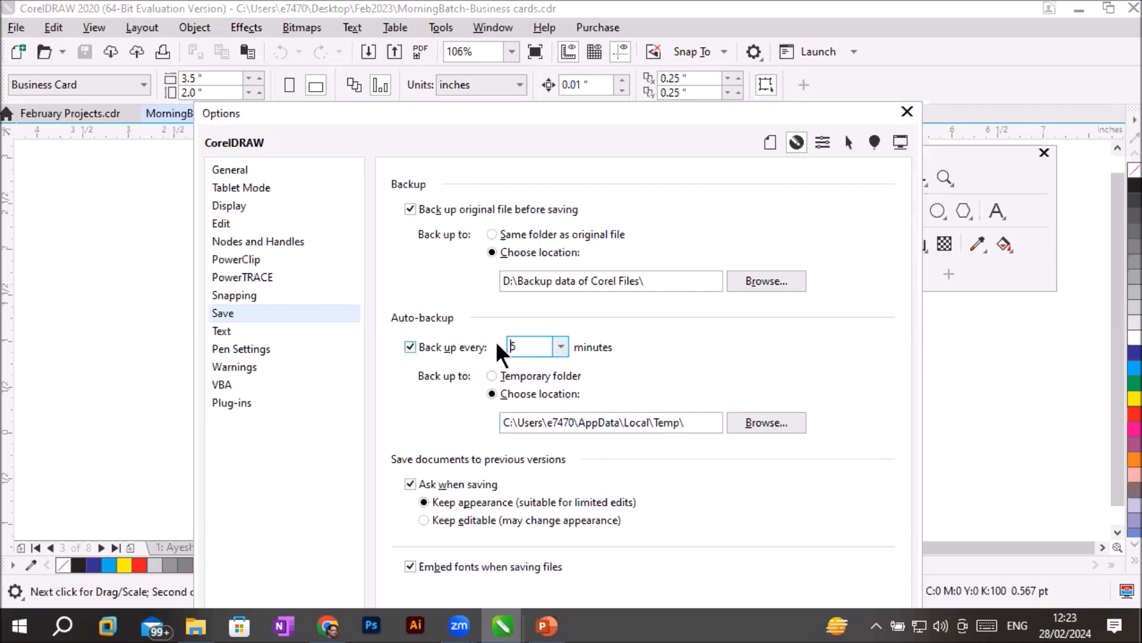
pyautogui.moveTo(527, 346); pyautogui.dragTo(502, 346)
pyautogui.click(410, 348)
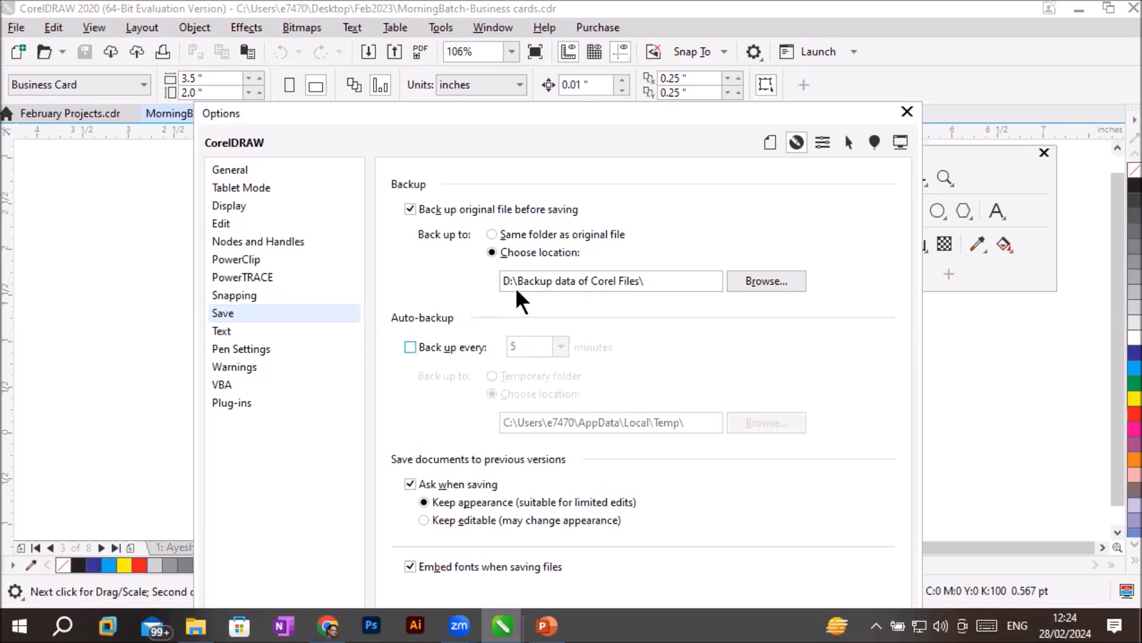
# - Set original-file backups to the same folder as the original file, leave timed auto-backup off, and apply the options
pyautogui.click(512, 235)
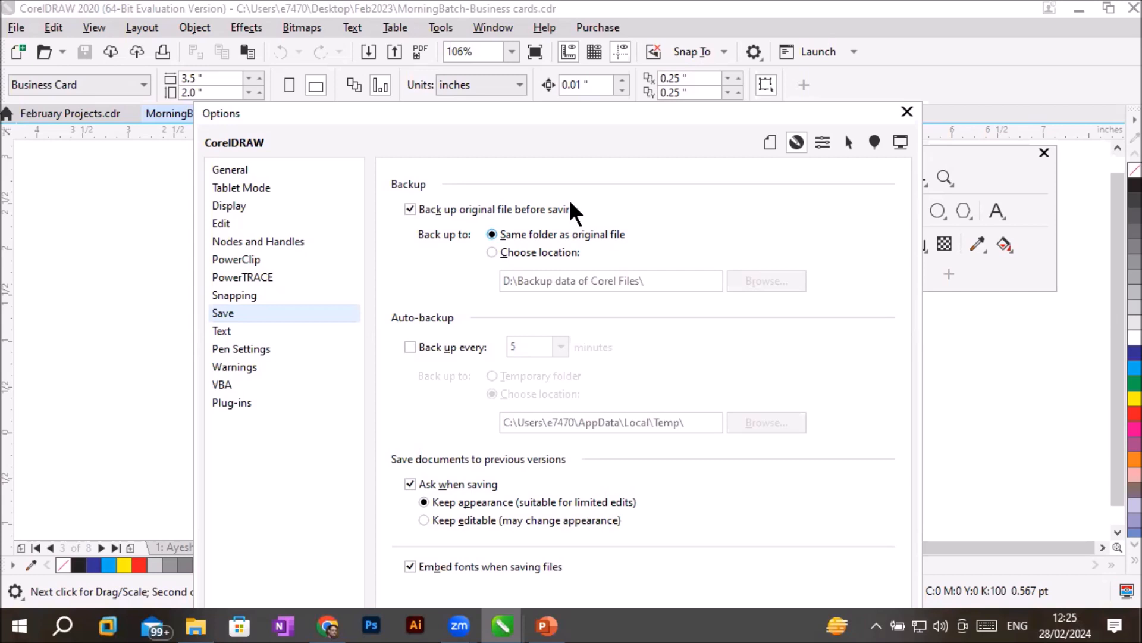
pyautogui.click(417, 348)
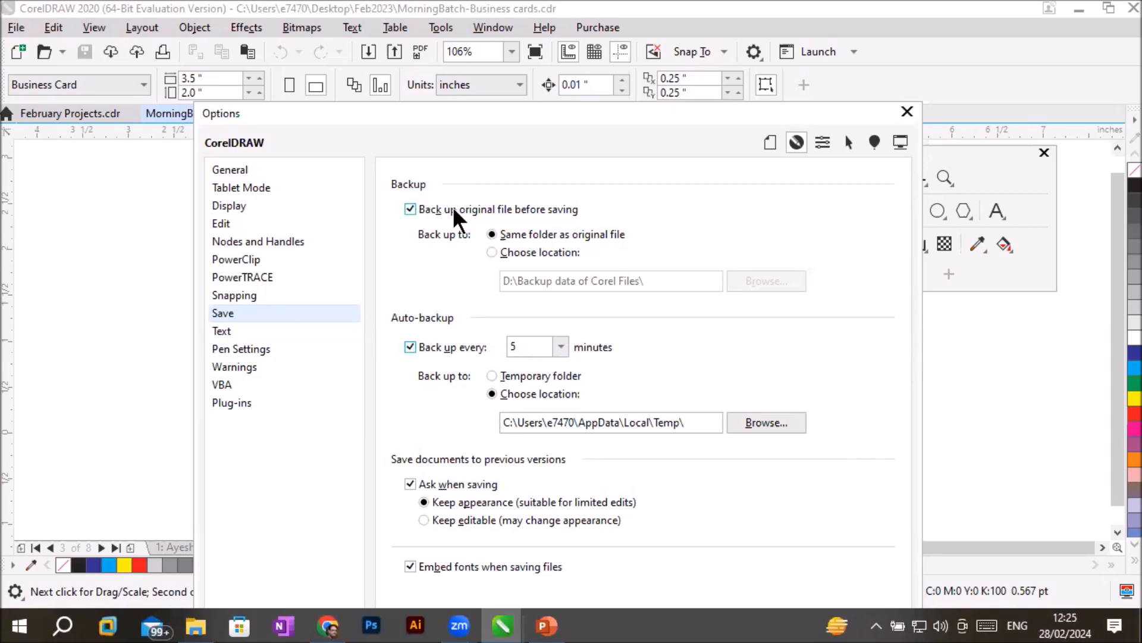
pyautogui.click(410, 347)
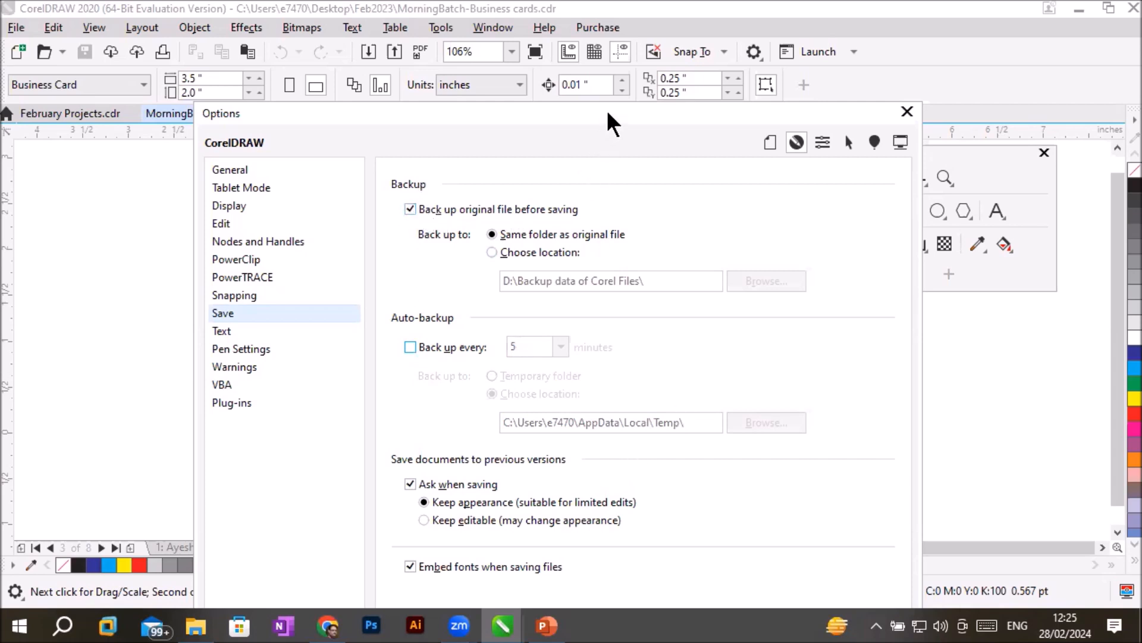
pyautogui.moveTo(608, 114); pyautogui.dragTo(606, 12)
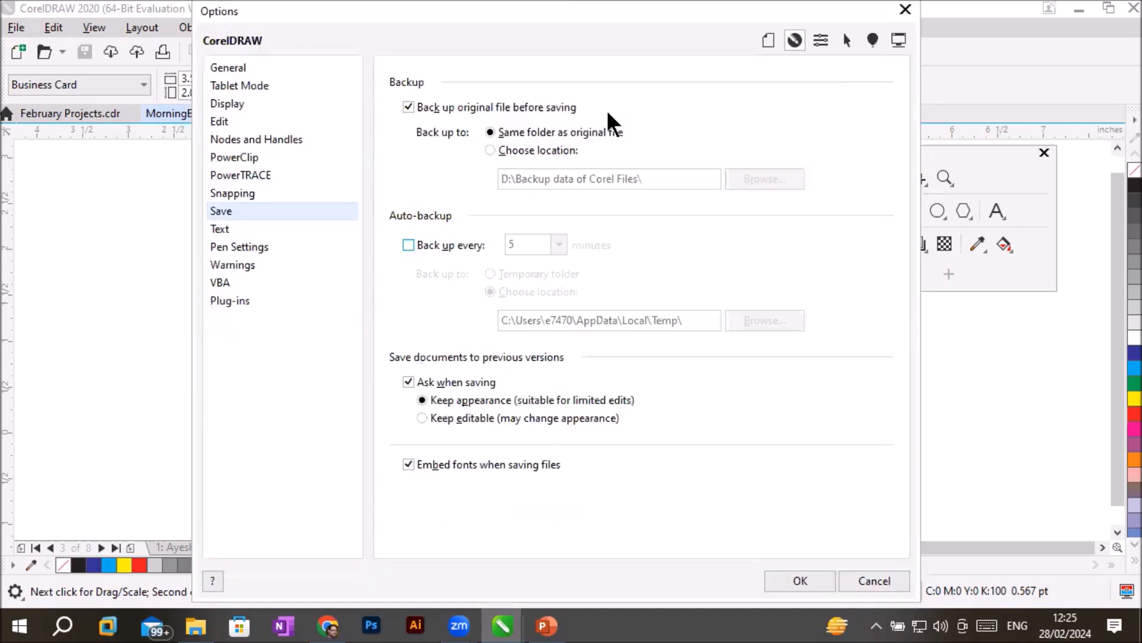
pyautogui.click(816, 580)
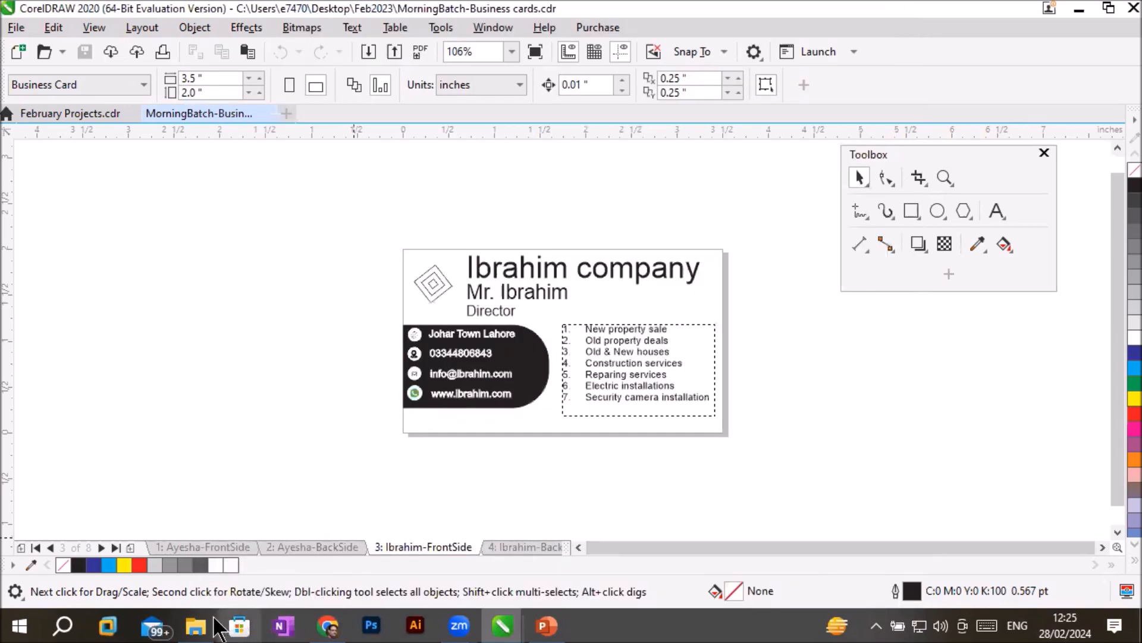
# - Switch to File Explorer and open the CorelDraw Projects folder inside _Graphics on Local Disk (D:)
pyautogui.click(196, 625)
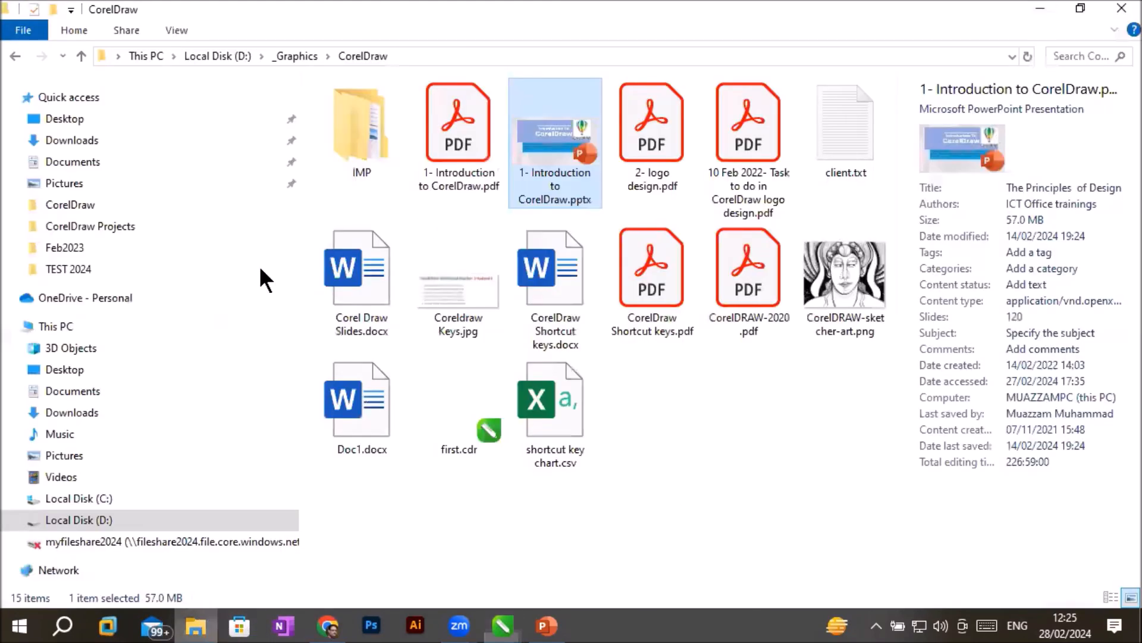
pyautogui.click(101, 325)
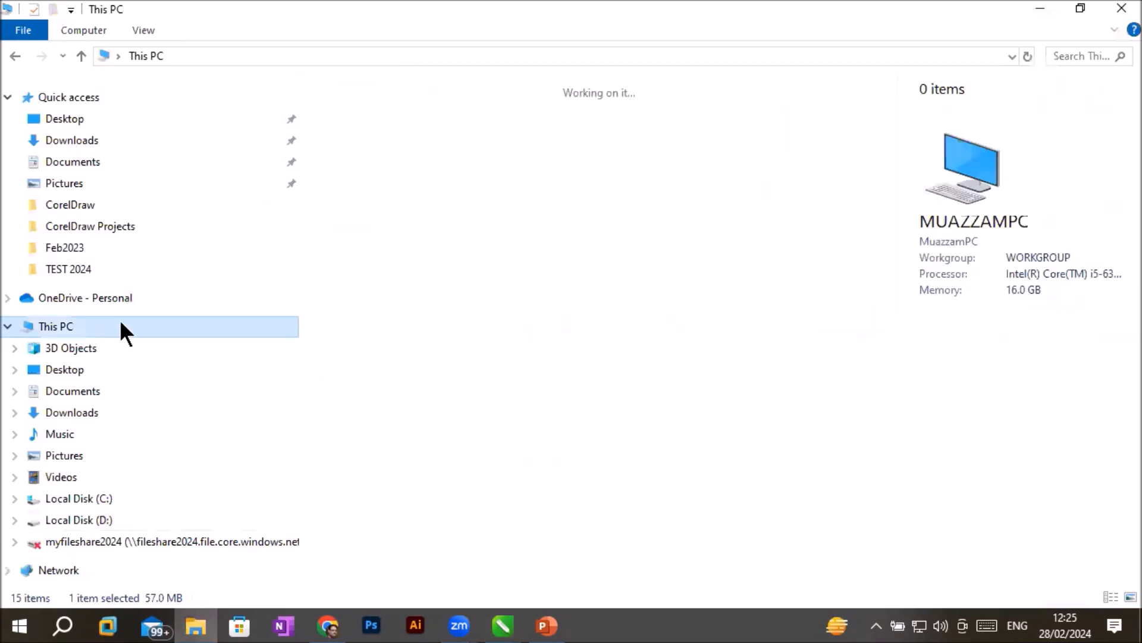
pyautogui.click(616, 340)
pyautogui.doubleClick(617, 337)
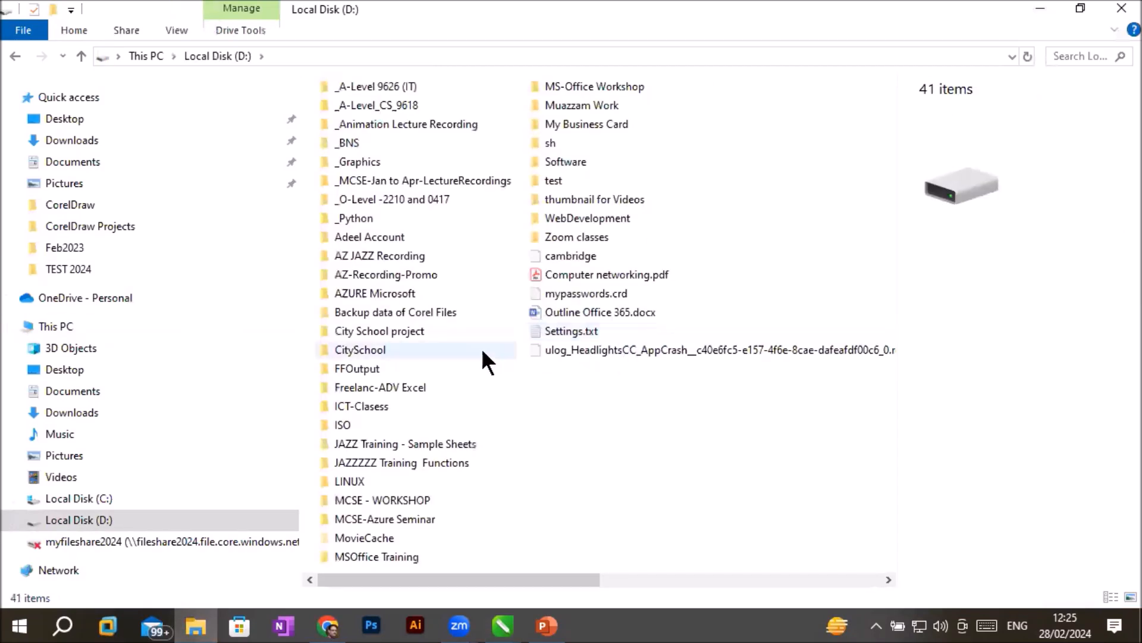
pyautogui.doubleClick(365, 160)
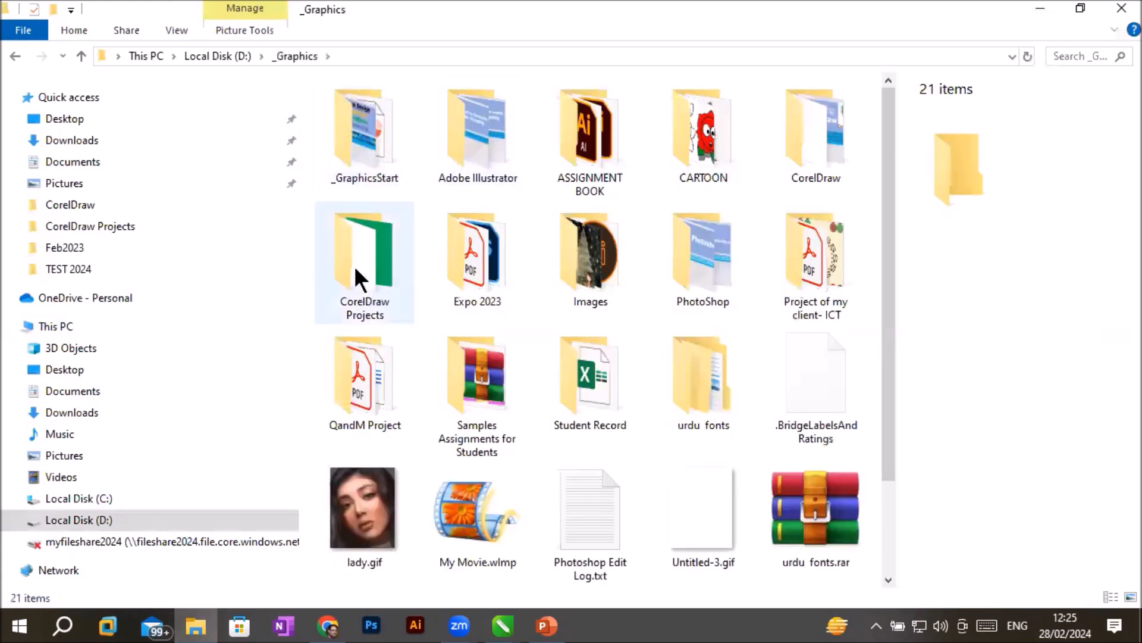
pyautogui.doubleClick(367, 263)
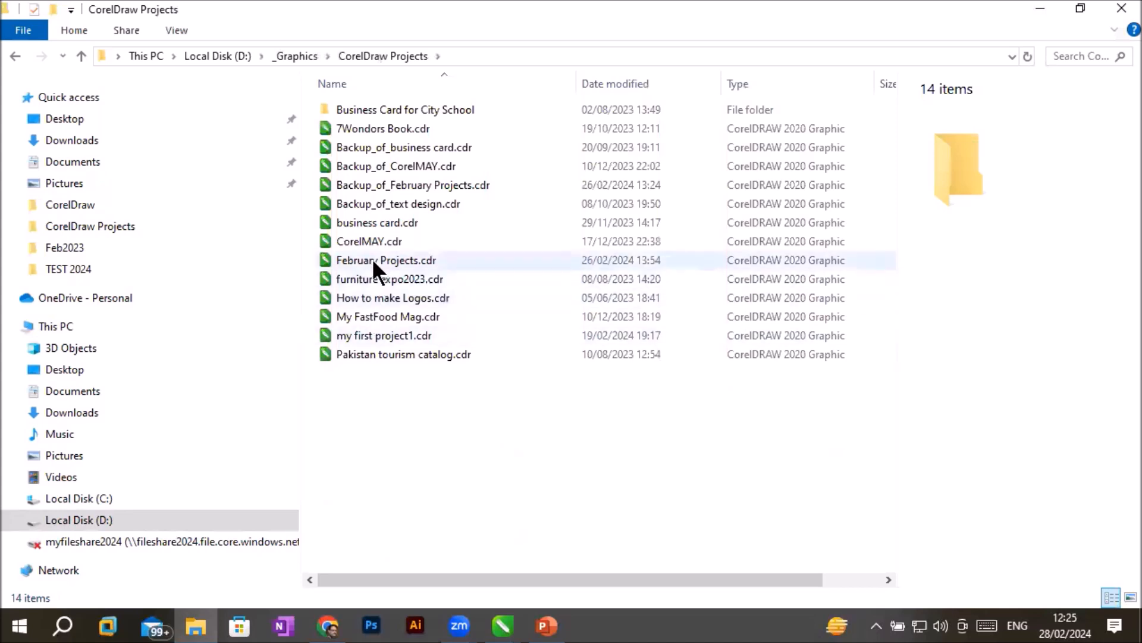
# - Compare February Projects.cdr with the Backup_of files for business card, CorelMAY, February Projects and text design
pyautogui.click(373, 259)
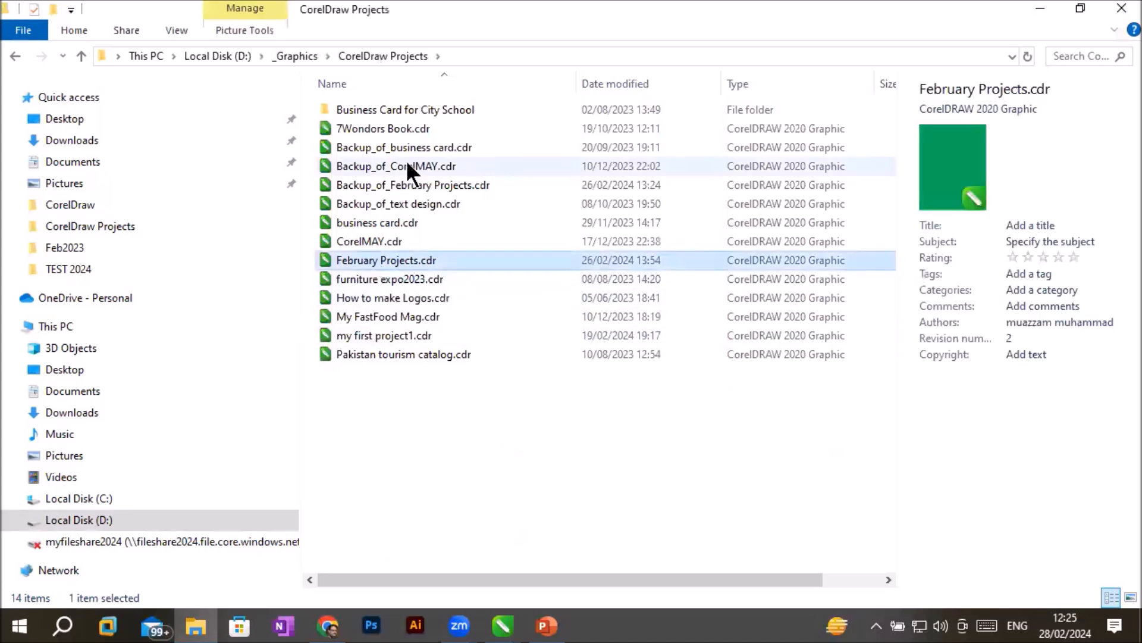
pyautogui.click(416, 148)
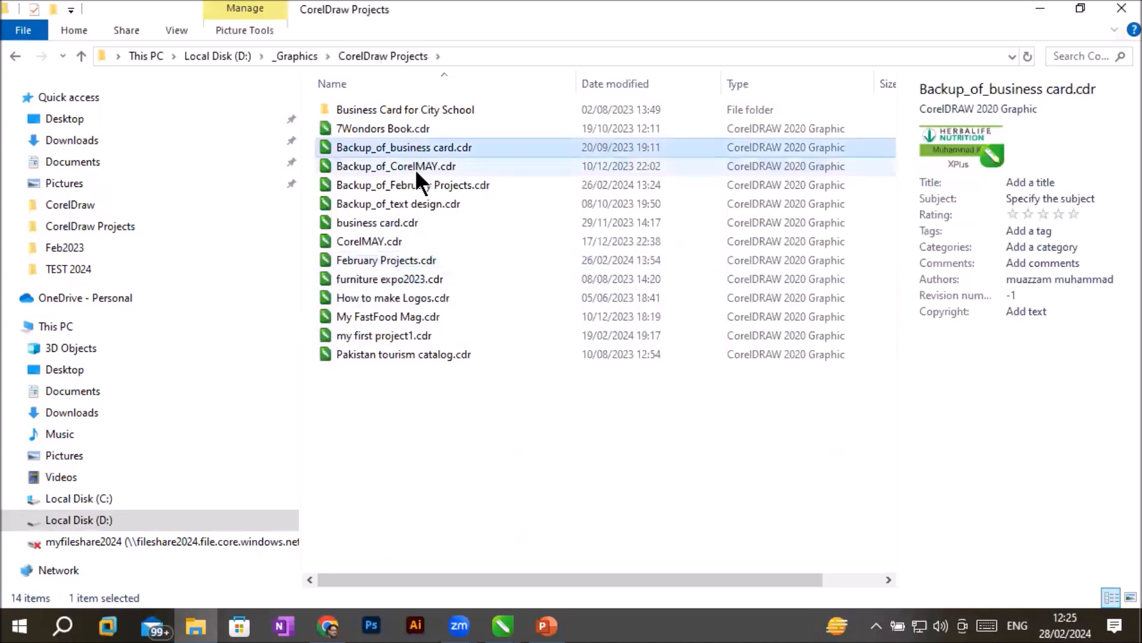
pyautogui.click(415, 170)
pyautogui.click(416, 185)
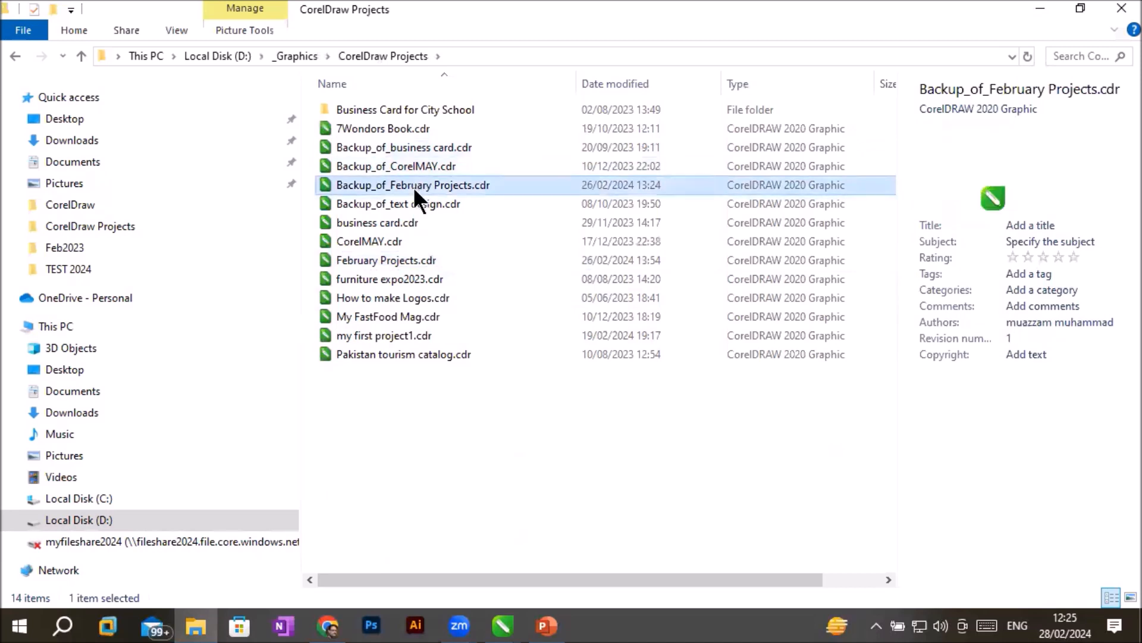
pyautogui.click(405, 202)
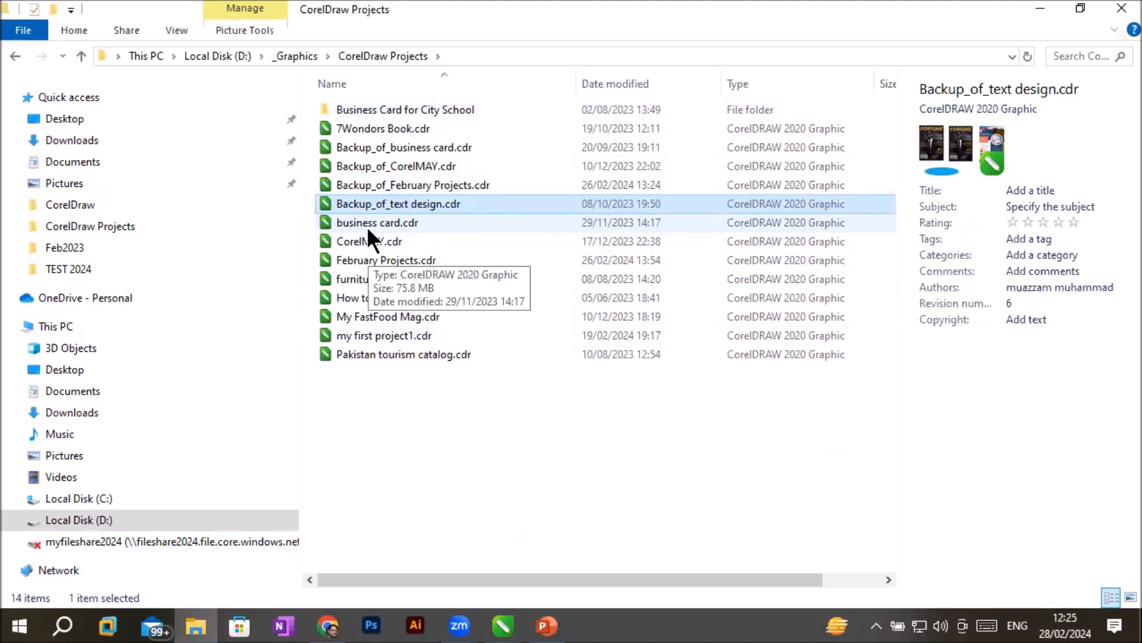
pyautogui.click(331, 149)
pyautogui.click(334, 170)
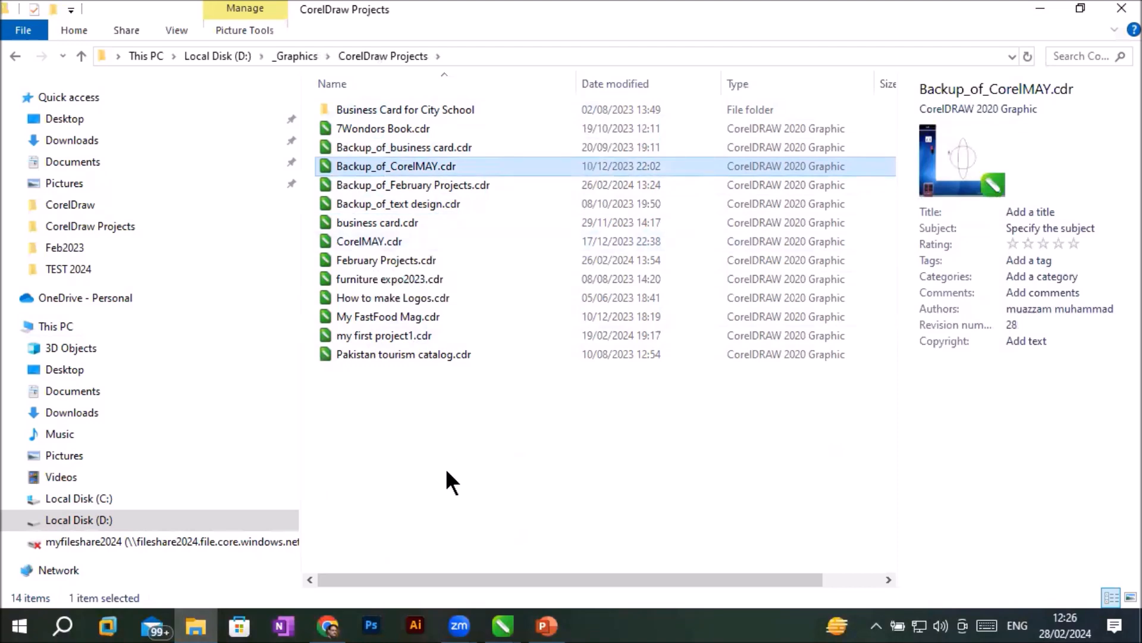
# - Return to the MorningBatch document in CorelDRAW, reopen the Save options, and turn original-file backup off and back on
pyautogui.click(501, 623)
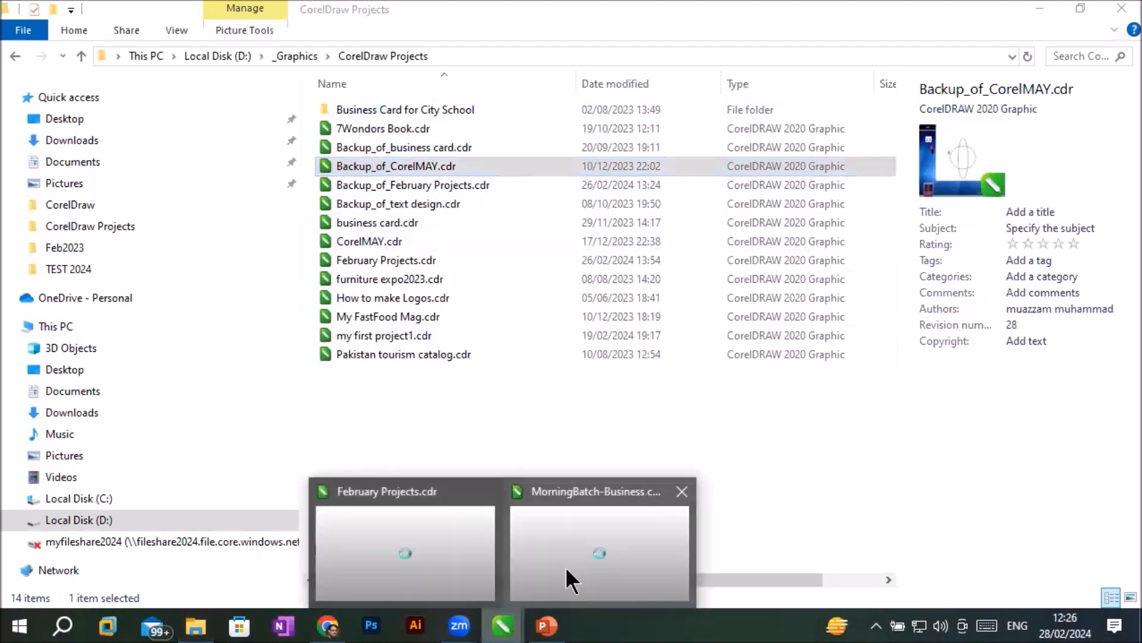
pyautogui.click(585, 535)
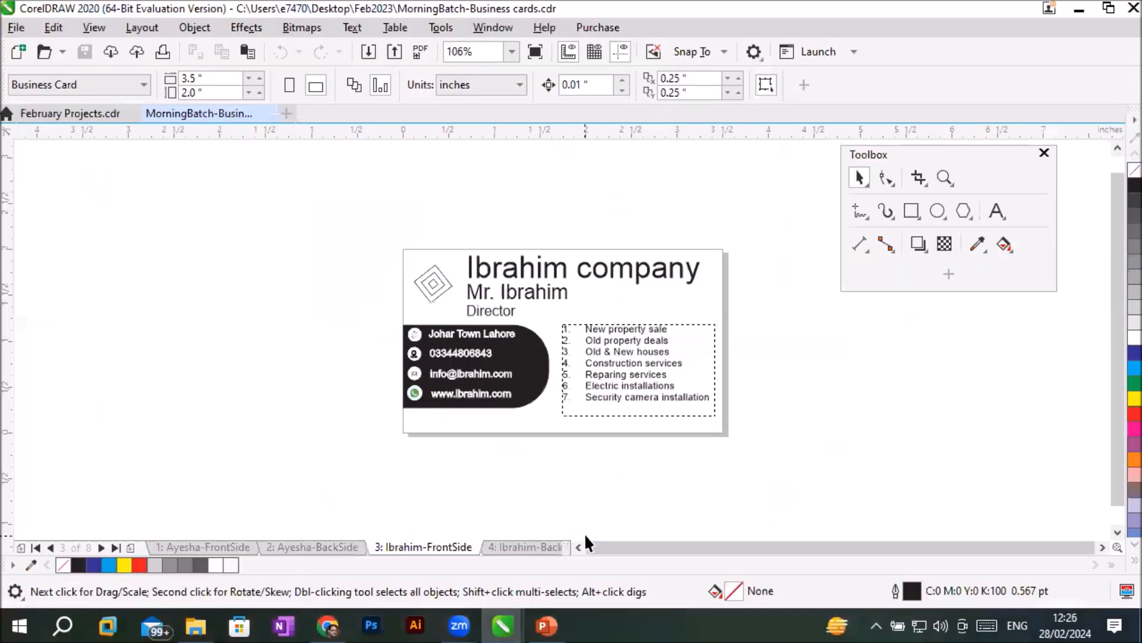
pyautogui.click(753, 54)
pyautogui.click(771, 74)
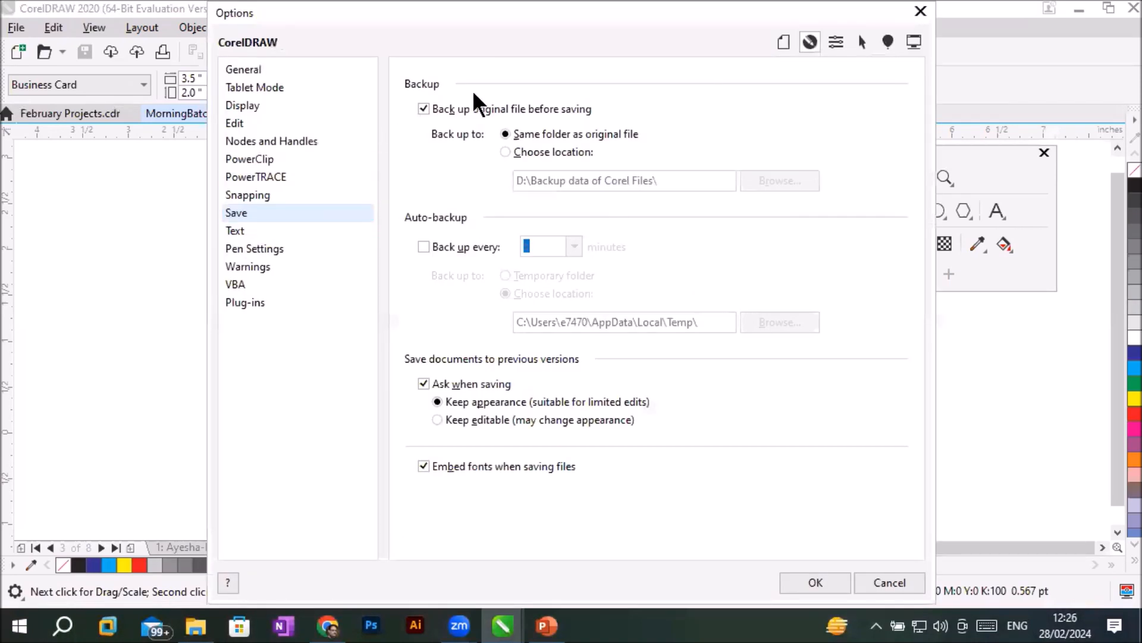
pyautogui.click(423, 108)
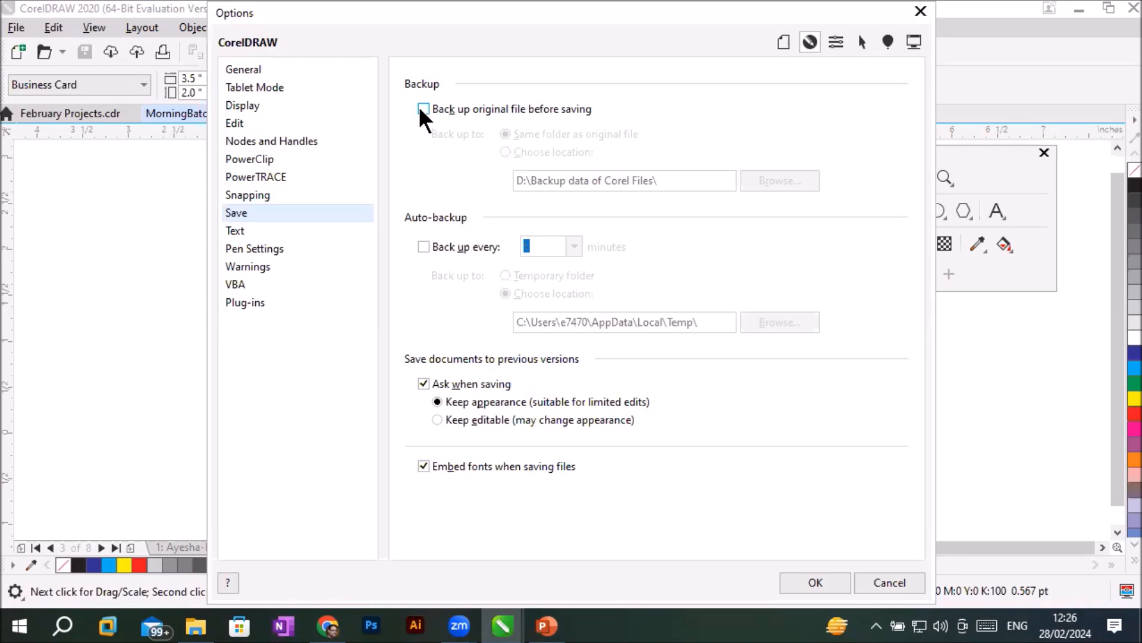
pyautogui.click(420, 108)
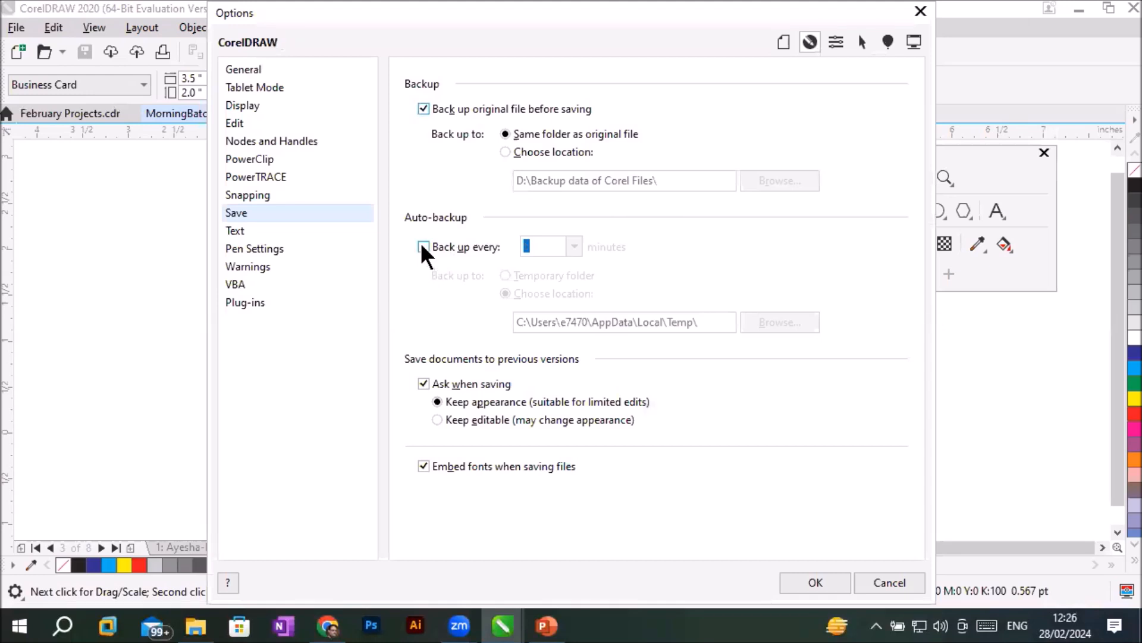
# - Try timed auto-backup and a chosen backup location, restore same-folder backup with auto-backup off, and apply the options
pyautogui.click(421, 245)
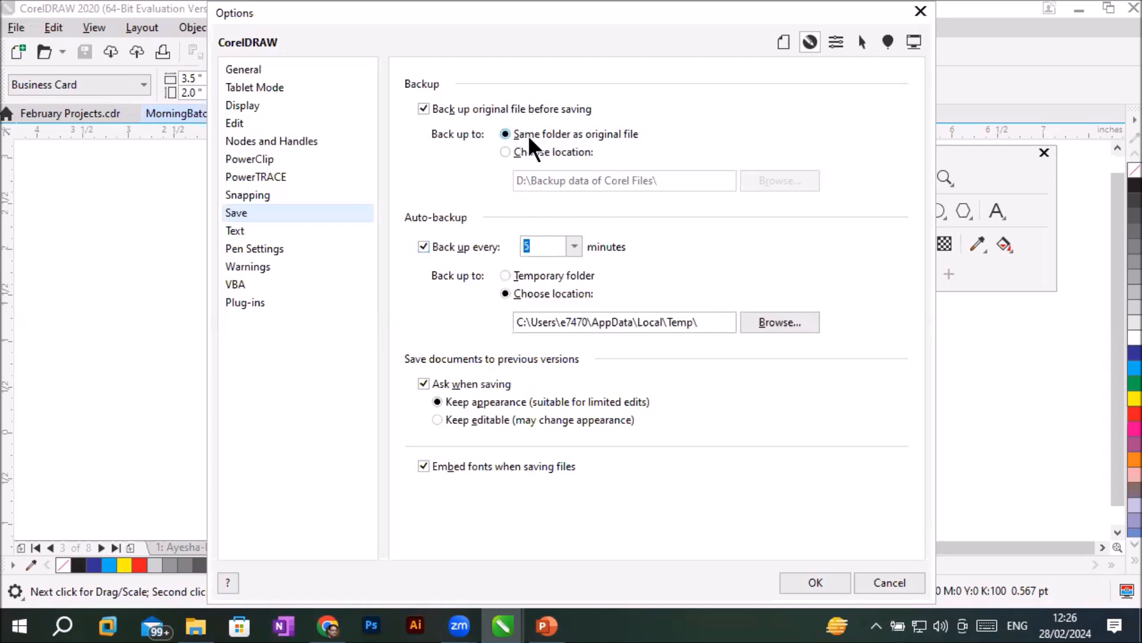
pyautogui.click(535, 154)
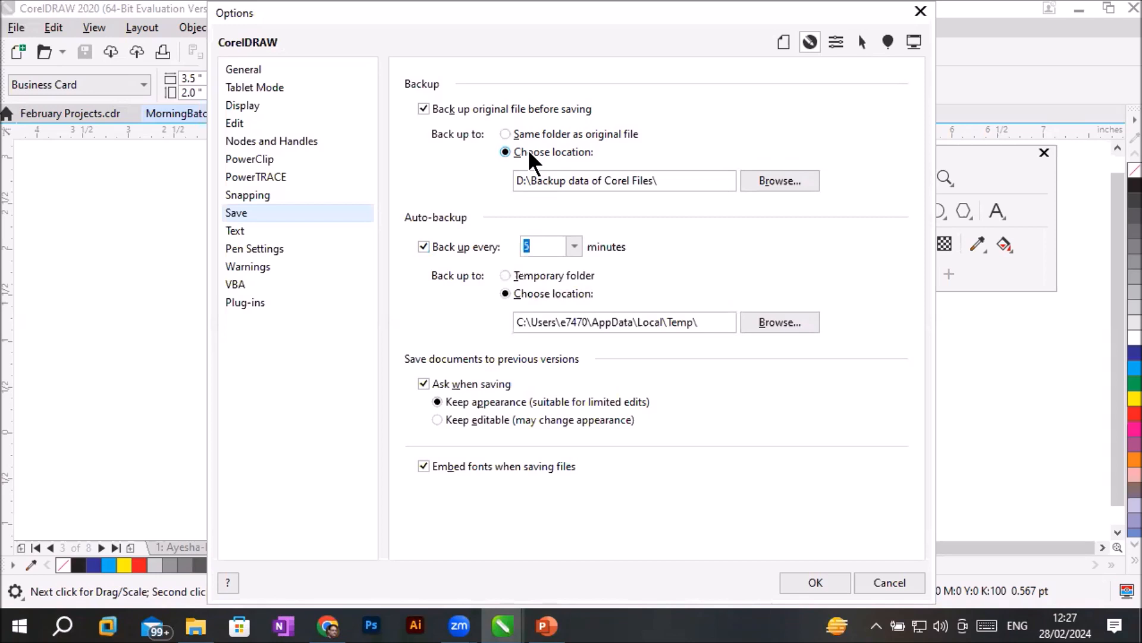
pyautogui.click(508, 133)
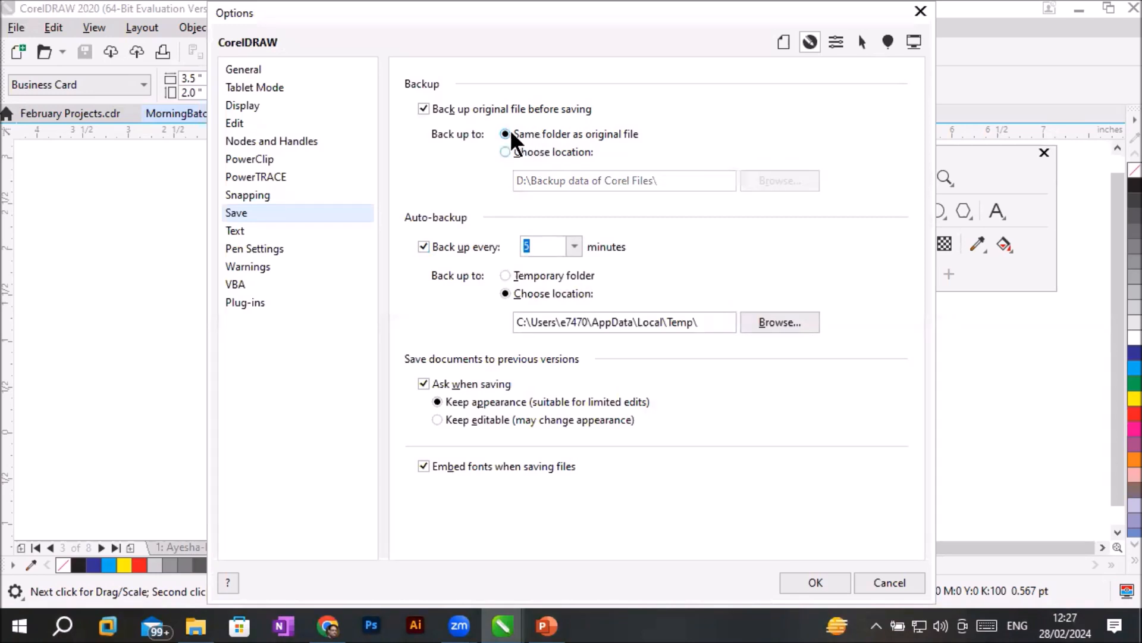
pyautogui.click(423, 245)
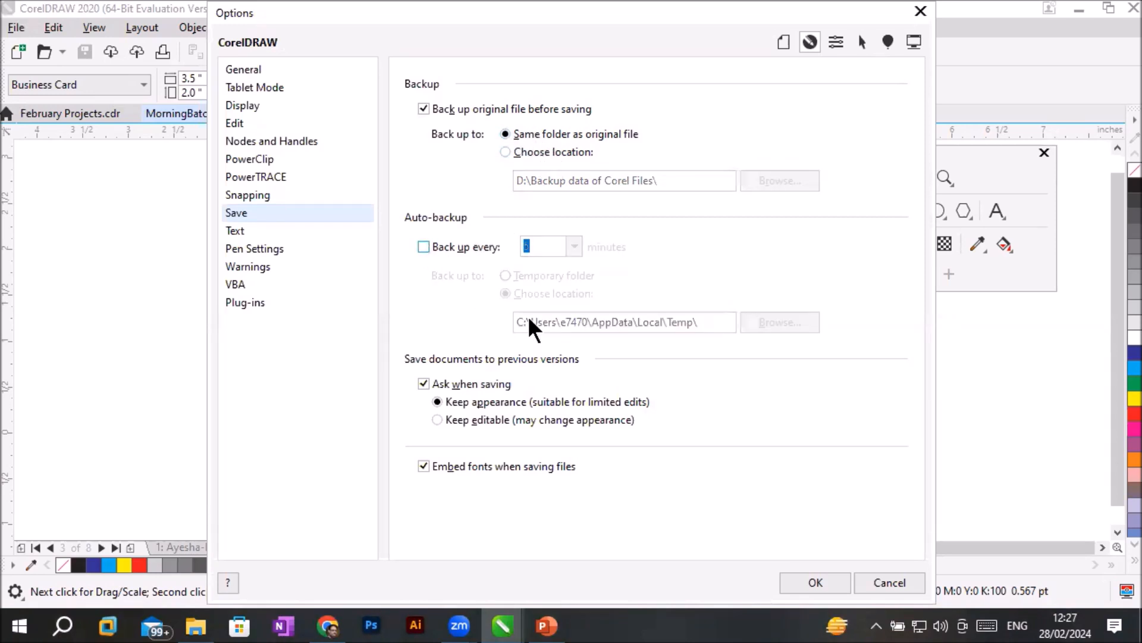
pyautogui.click(798, 578)
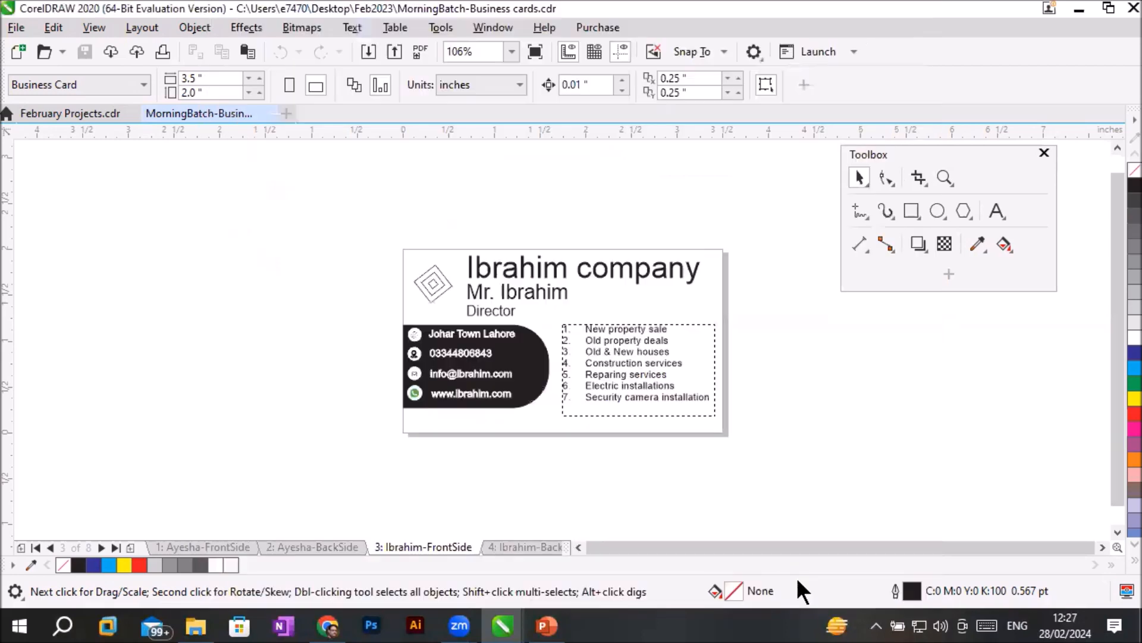
# - Switch to File Explorer, open the Desktop's Feb2023 folder, and compare MorningBatch-Business cards.cdr with its Backup_of file
pyautogui.click(196, 625)
pyautogui.click(93, 120)
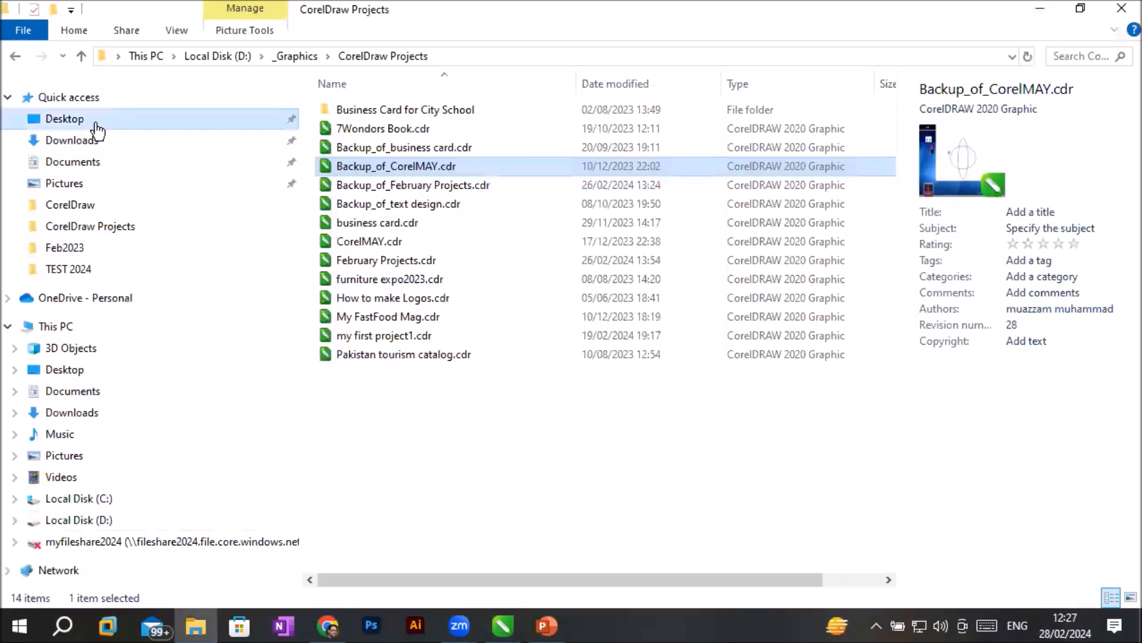
pyautogui.doubleClick(393, 390)
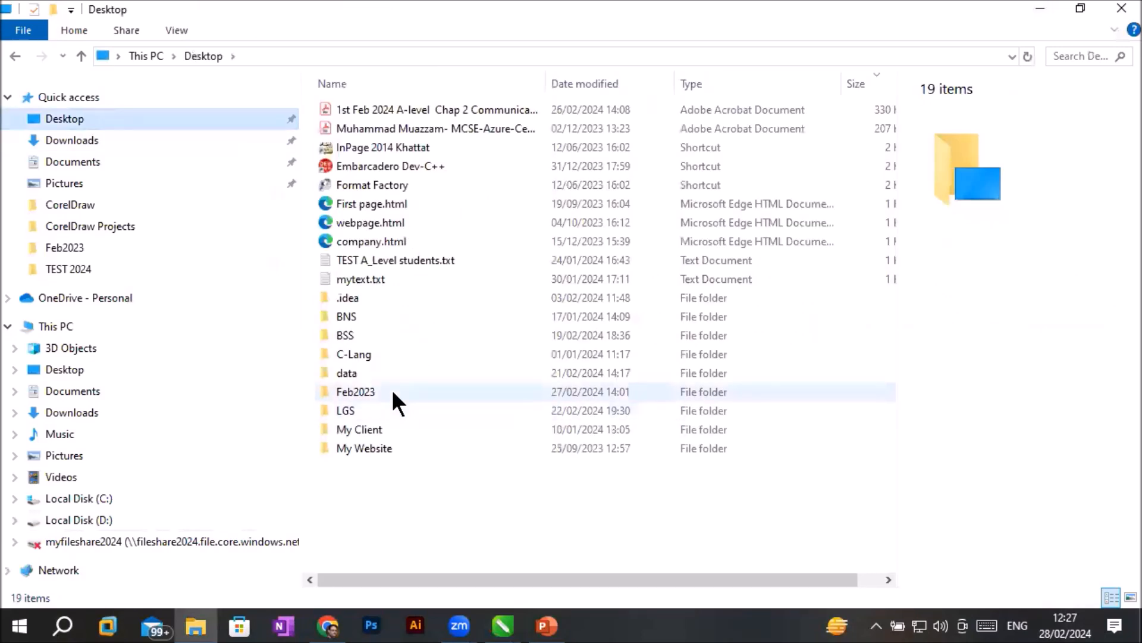
pyautogui.click(423, 108)
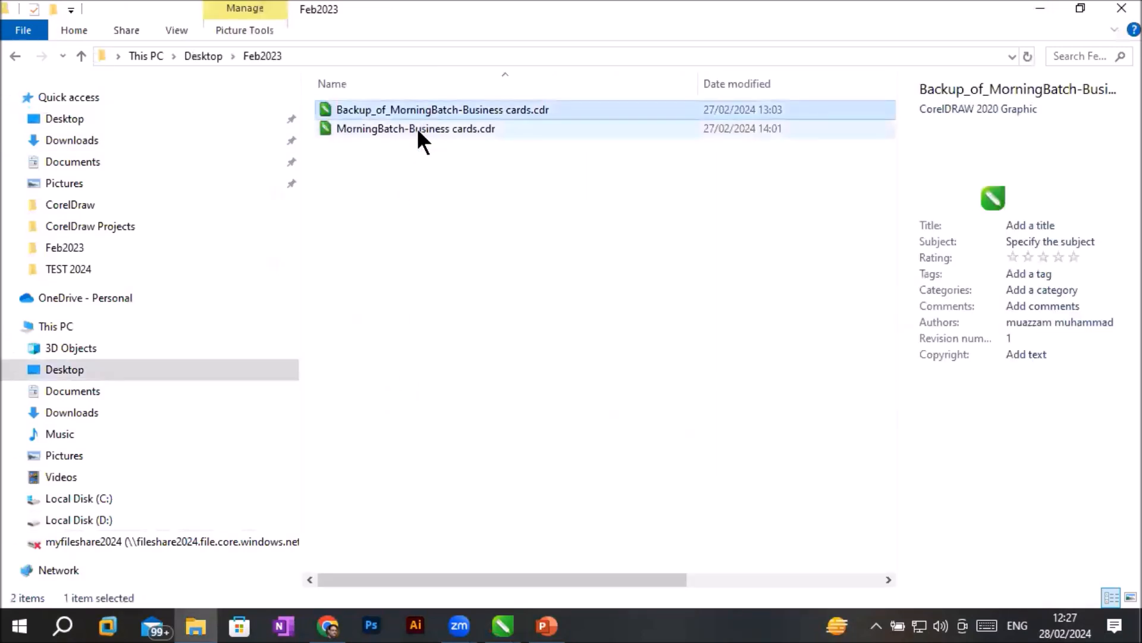
pyautogui.click(418, 130)
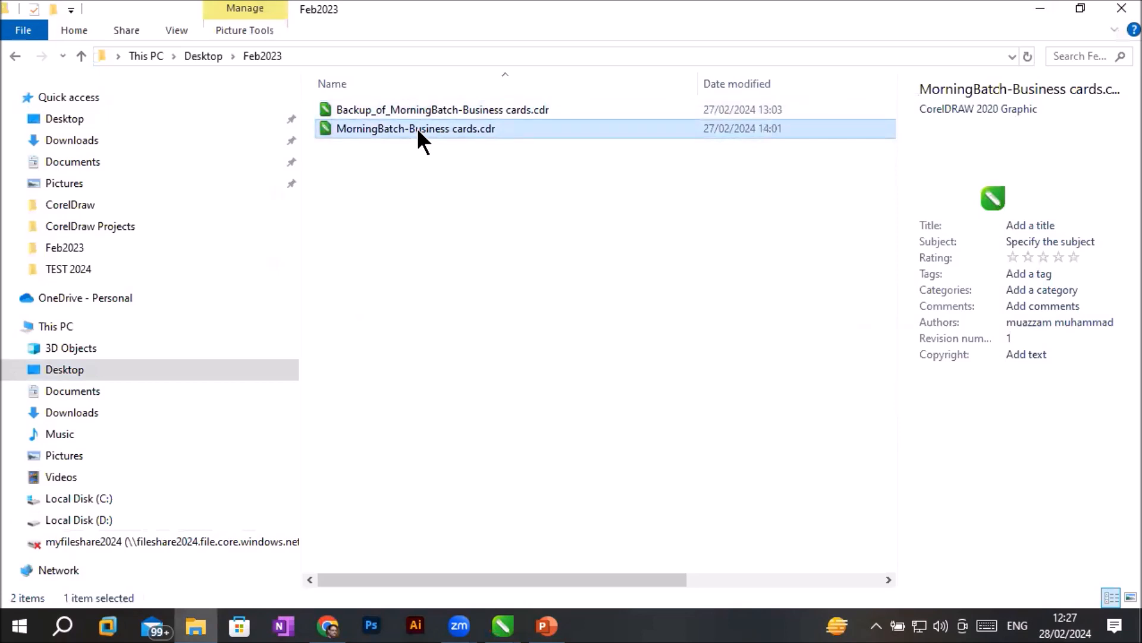
# - Return to the MorningBatch business cards in CorelDRAW, compare the first and third pages, and select the third page's company name text
pyautogui.moveTo(503, 625)
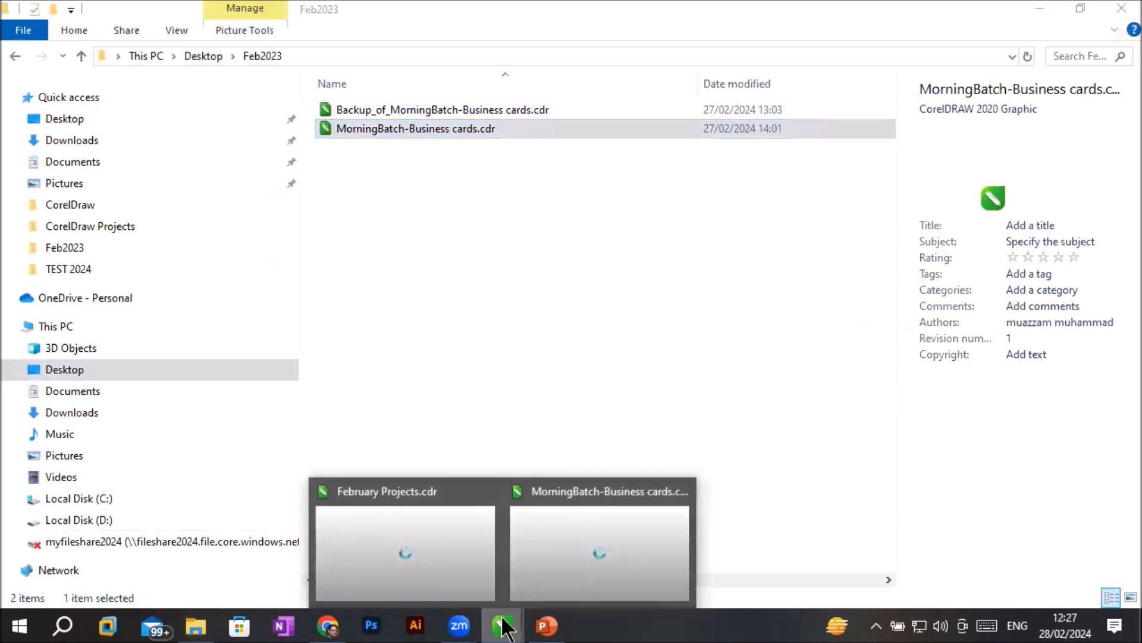
pyautogui.click(565, 527)
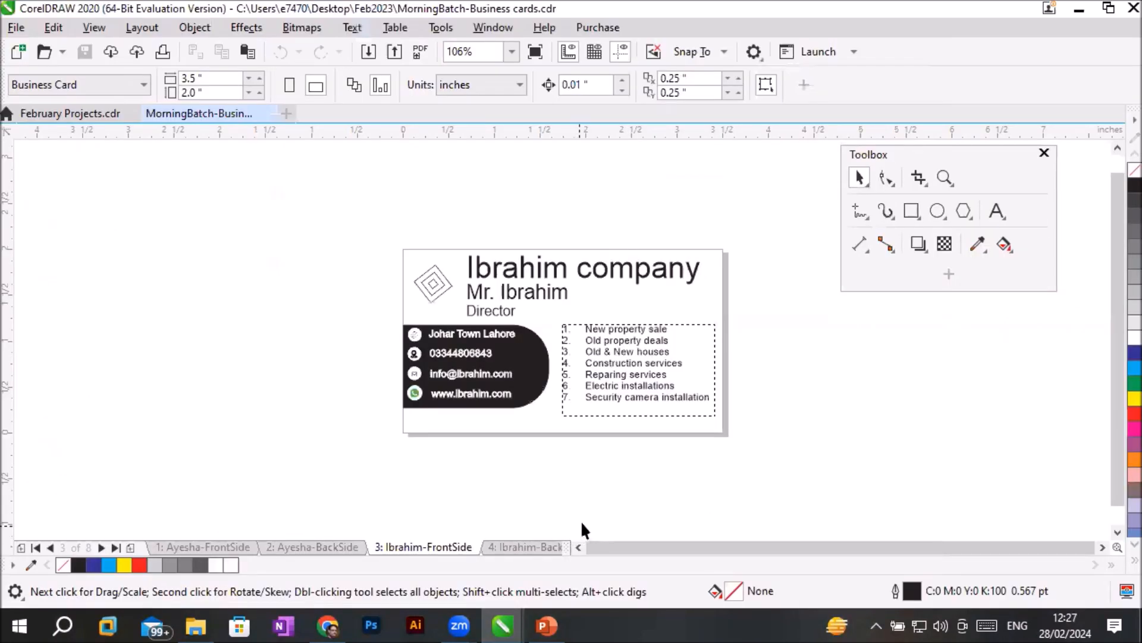
pyautogui.scroll(3, 779, 338)
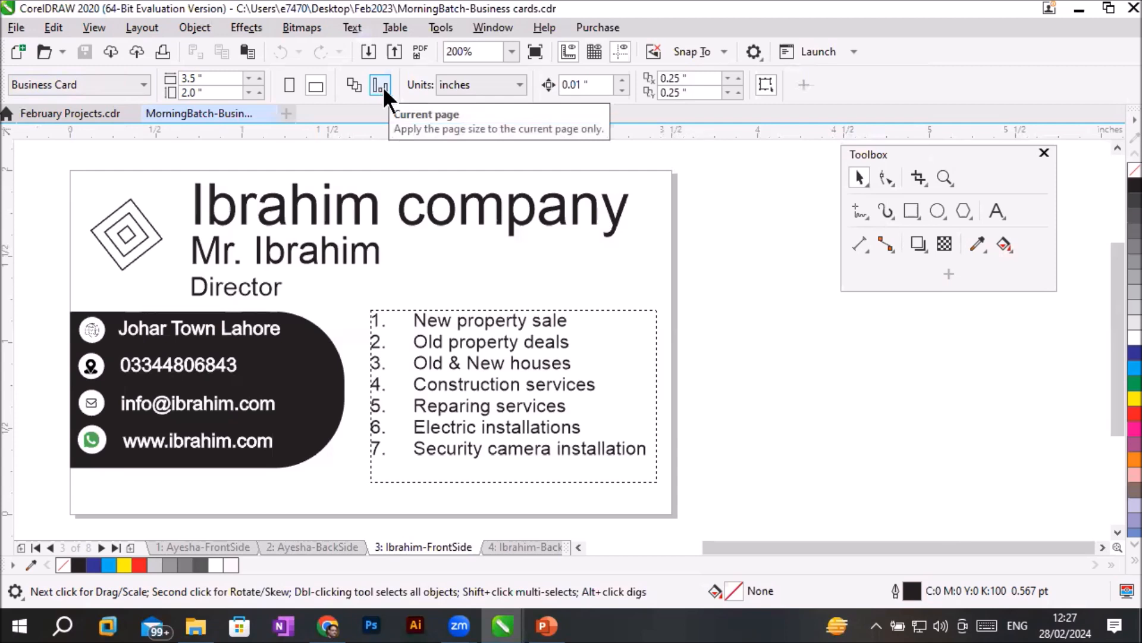
pyautogui.click(192, 547)
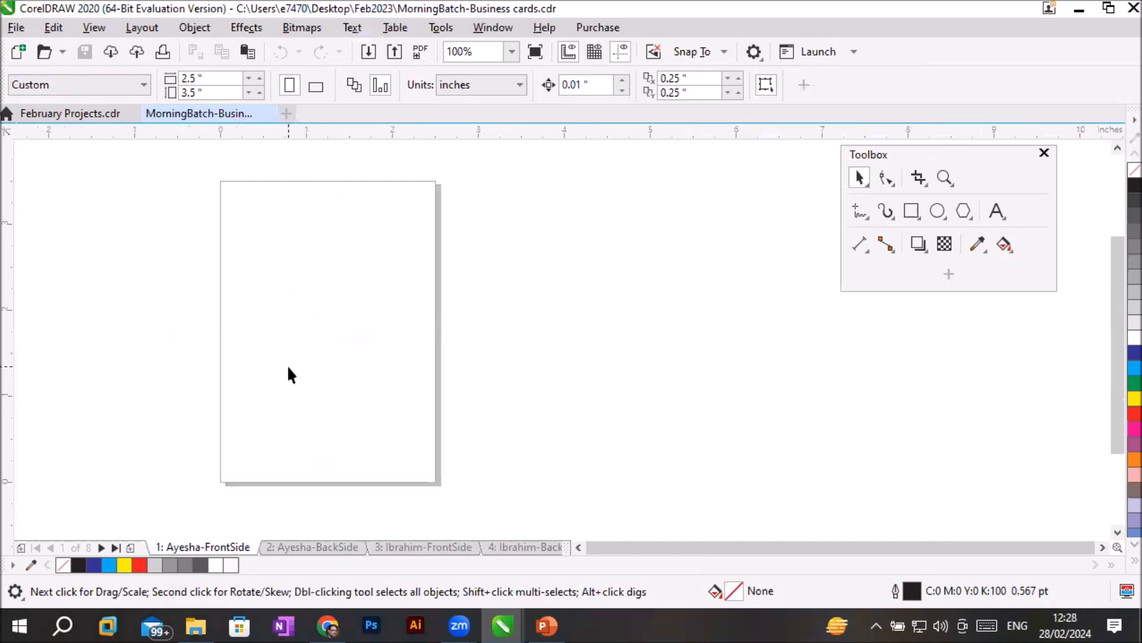
pyautogui.click(394, 541)
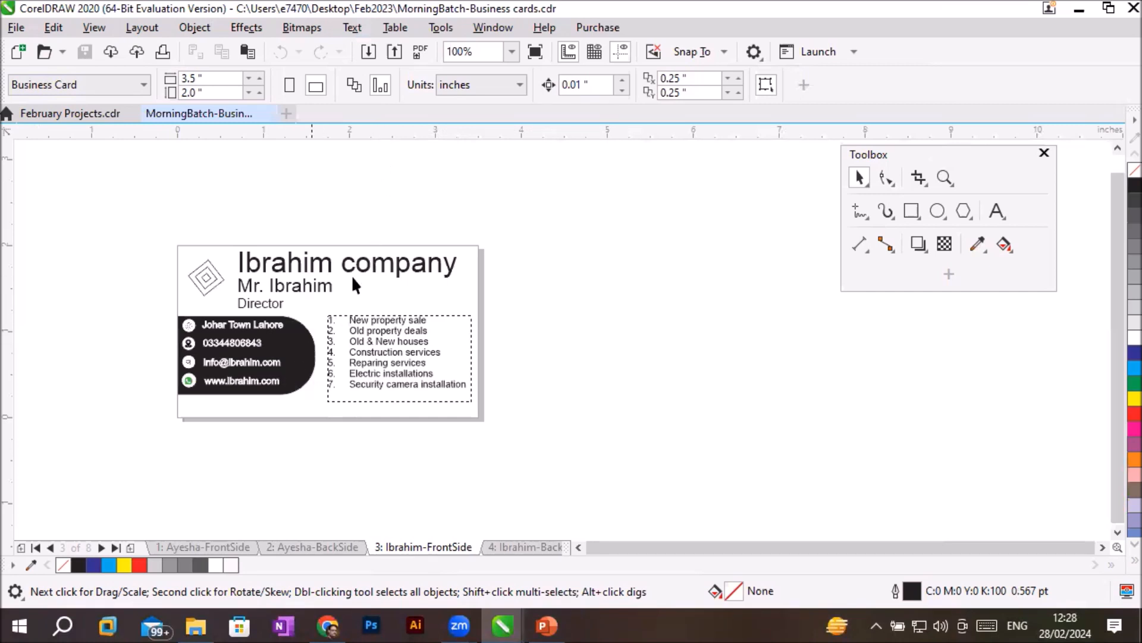
pyautogui.click(402, 265)
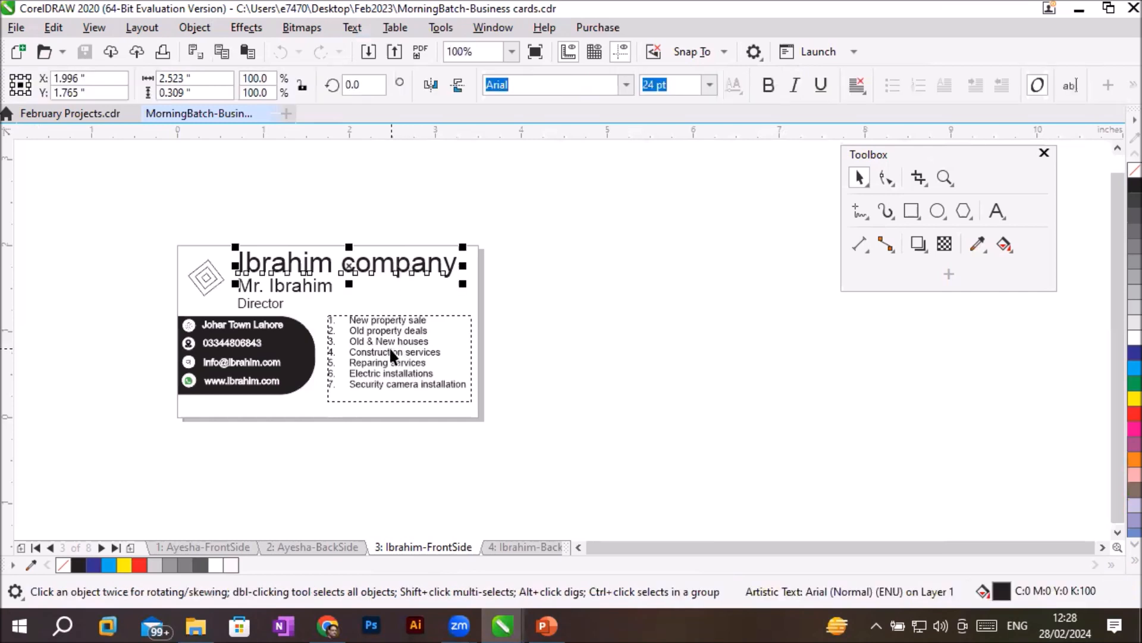
# - On the first page, Ayesha-FrontSide, draw three nested rectangles about 1.62 by 1.25, 1.4 by 1.02 and 1.22 by 0.77 inches
pyautogui.moveTo(896, 156); pyautogui.dragTo(804, 179)
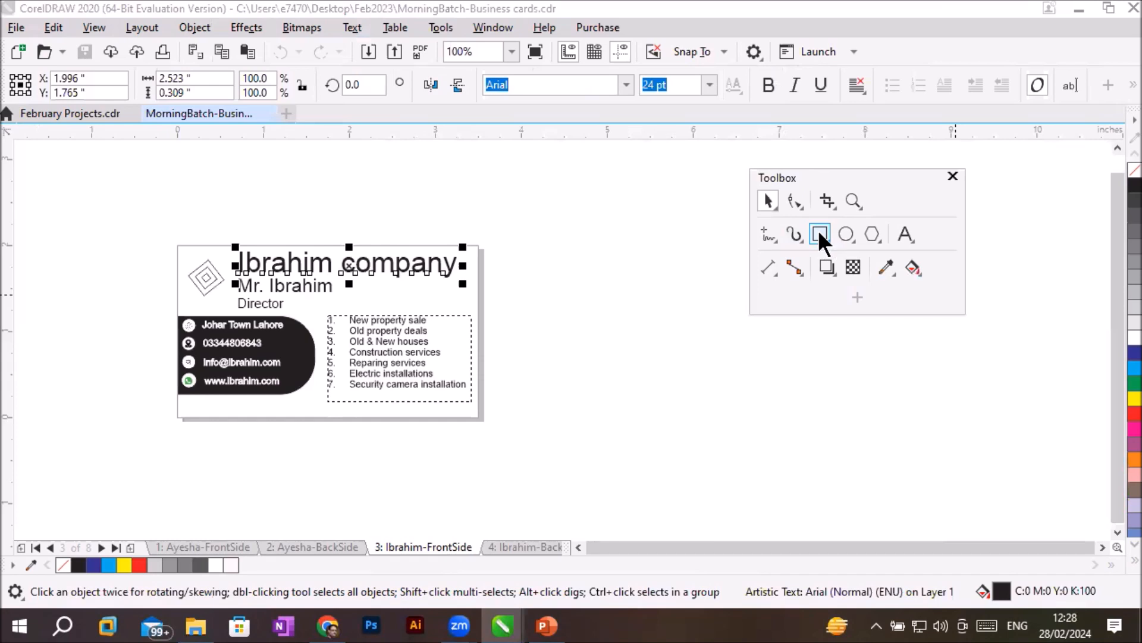
pyautogui.click(819, 233)
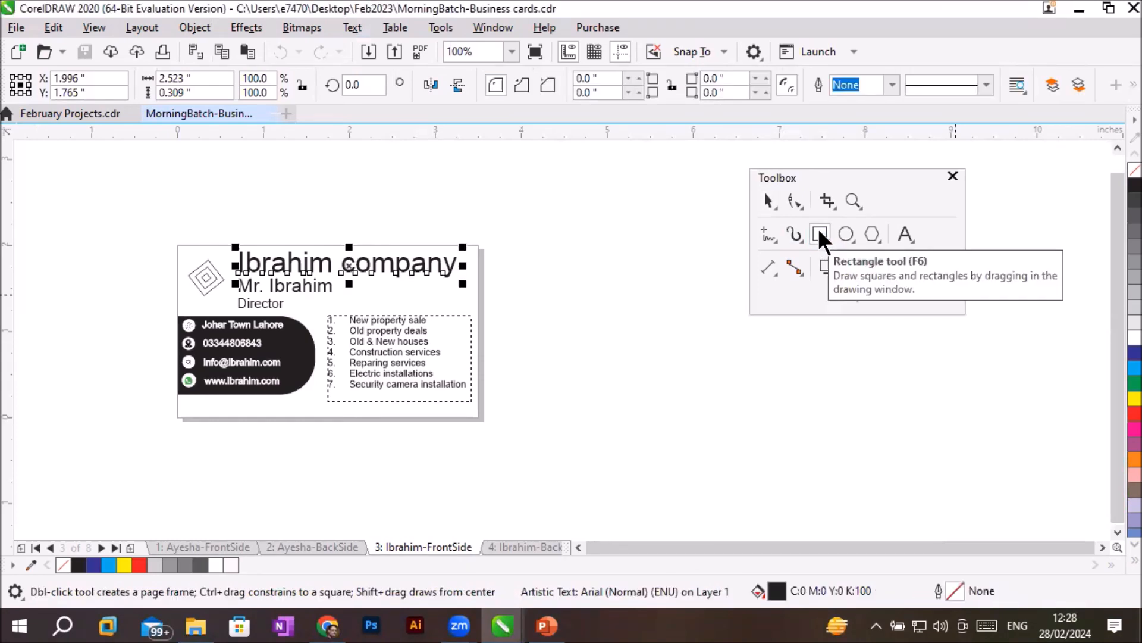
pyautogui.click(189, 540)
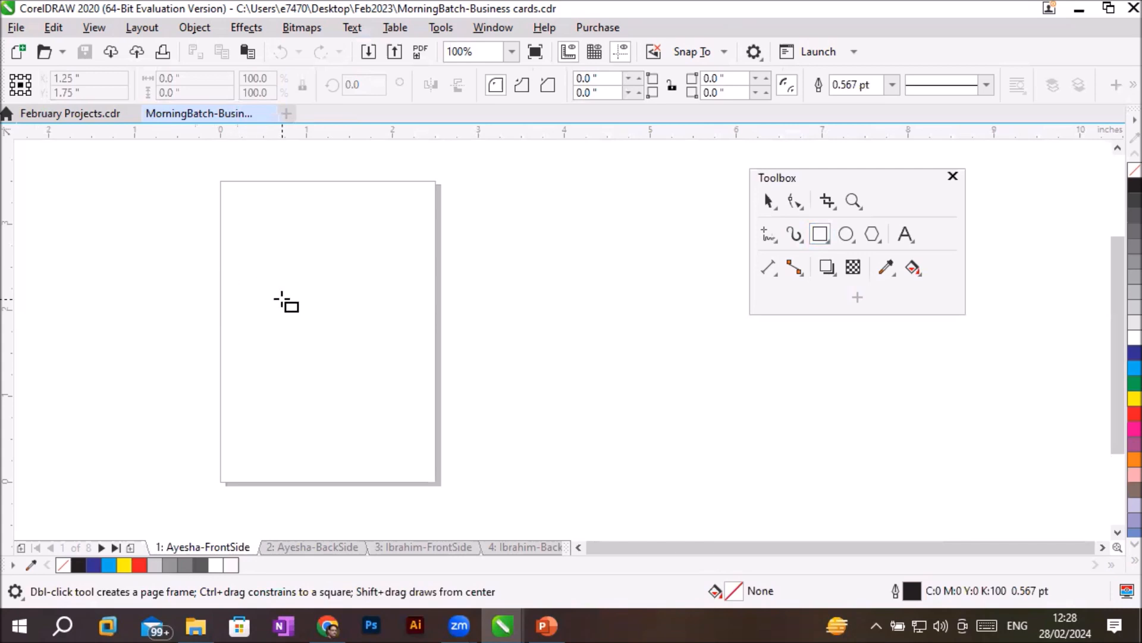
pyautogui.moveTo(258, 267)
pyautogui.mouseDown()
pyautogui.moveTo(302, 332)
pyautogui.moveTo(397, 375)
pyautogui.mouseUp()
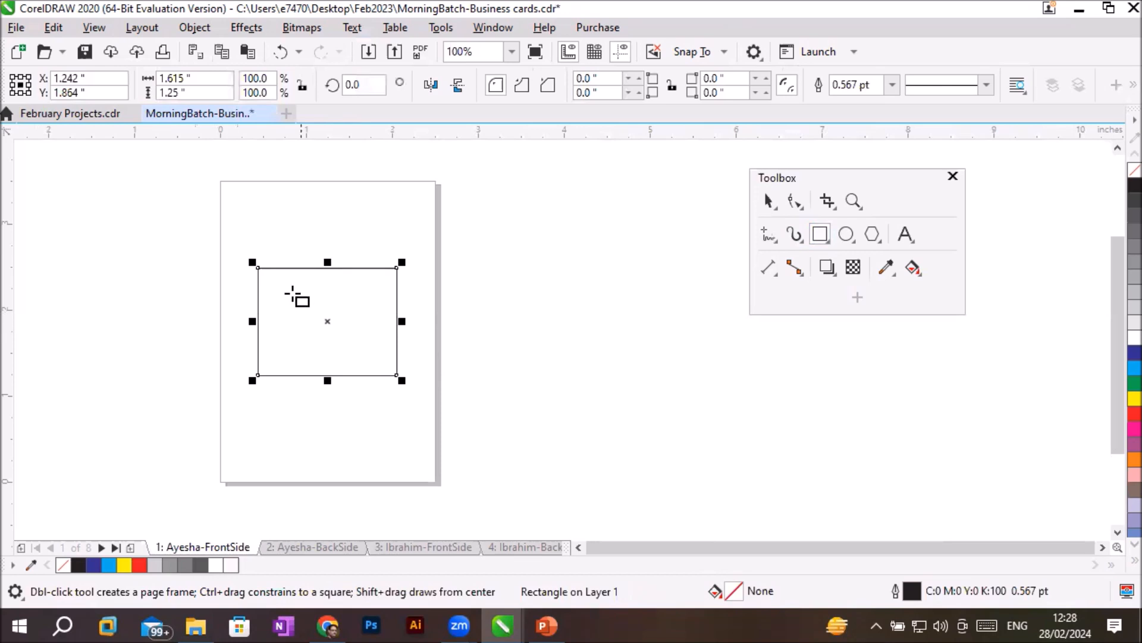
pyautogui.moveTo(266, 279); pyautogui.dragTo(386, 368)
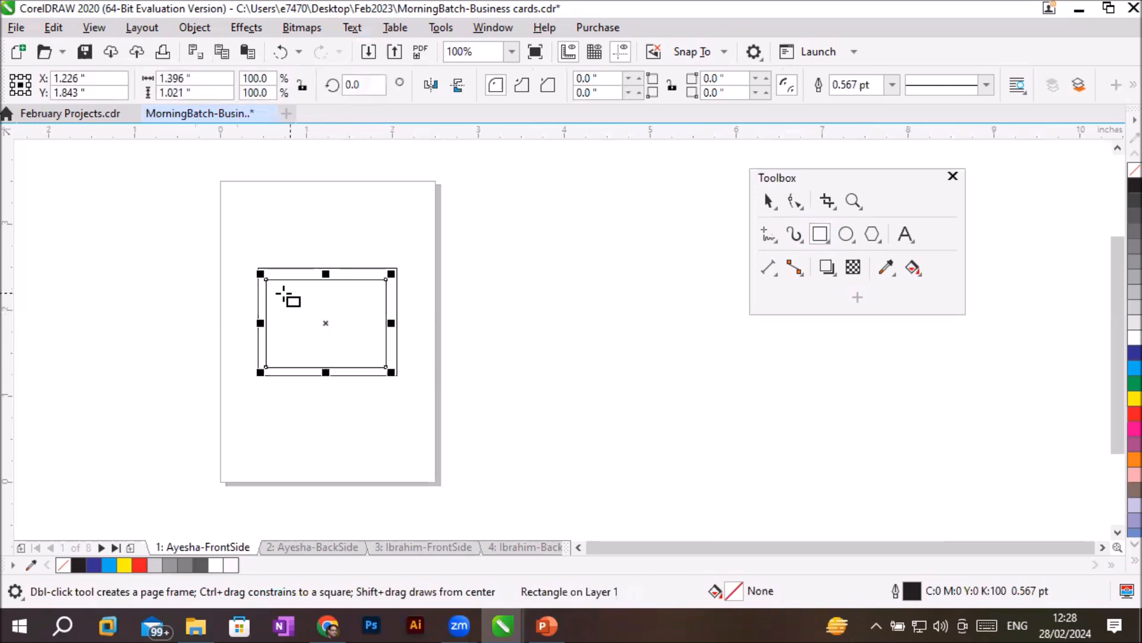
pyautogui.moveTo(275, 293); pyautogui.dragTo(380, 359)
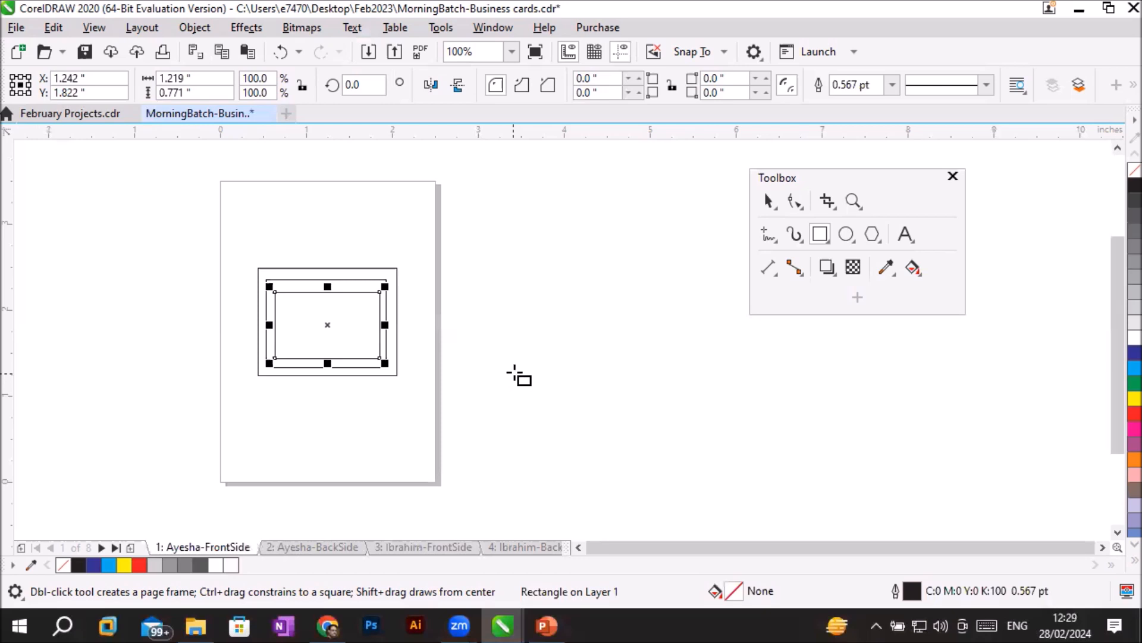
# - Draw three nested squares beside the page, the middle one about 0.54 inches and the innermost about 0.32 inches wide
pyautogui.moveTo(513, 372); pyautogui.dragTo(579, 438)
pyautogui.moveTo(521, 382); pyautogui.dragTo(563, 425)
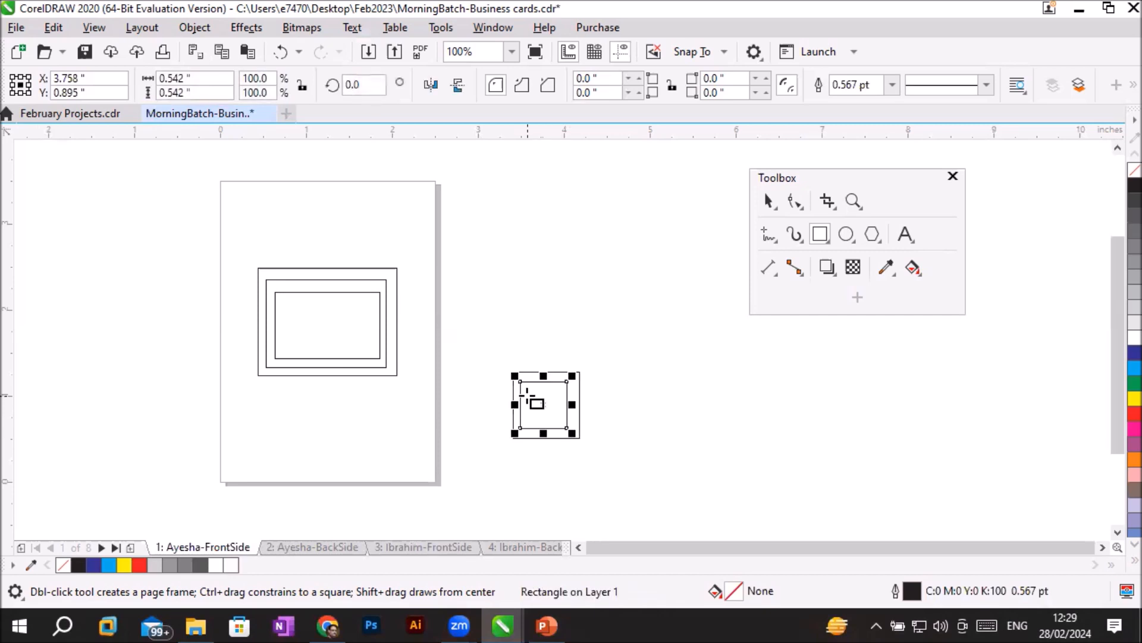
pyautogui.moveTo(529, 390); pyautogui.dragTo(558, 417)
# - Draw two nested squares above the three-square group, about 0.39 and 0.27 inches wide
pyautogui.scroll(1, 557, 400)
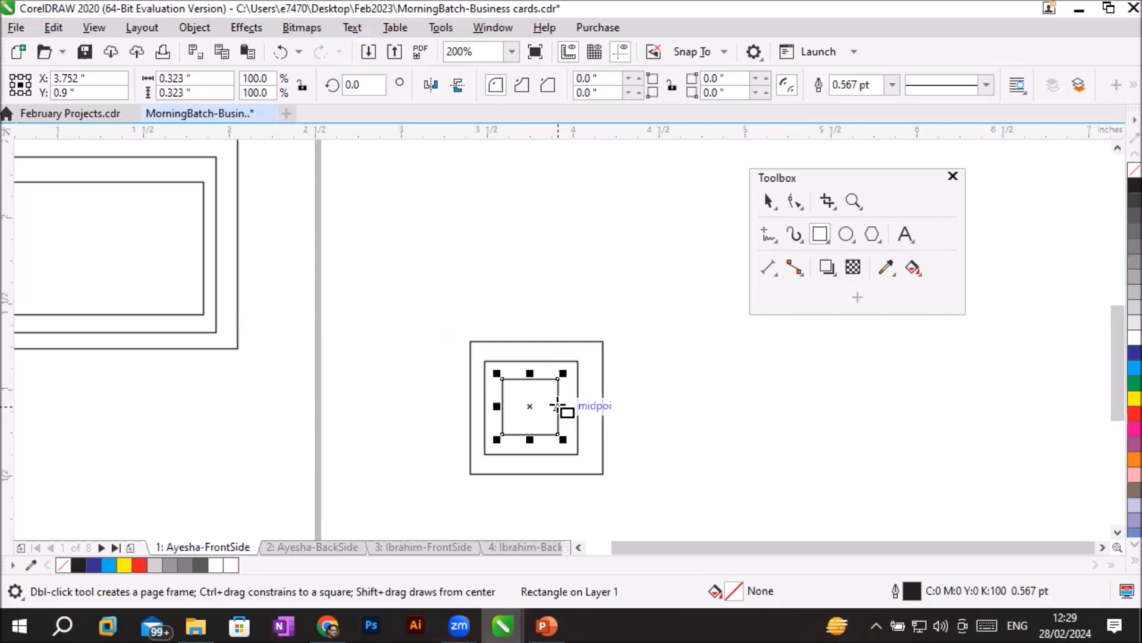
pyautogui.moveTo(483, 194); pyautogui.dragTo(549, 259)
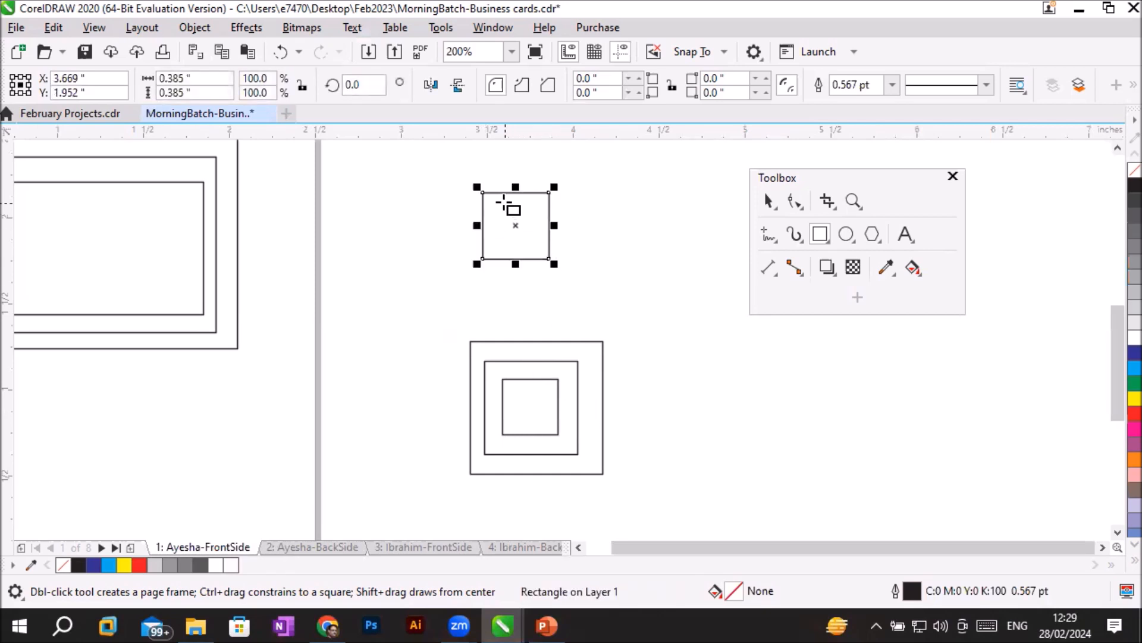
pyautogui.moveTo(490, 205); pyautogui.dragTo(536, 249)
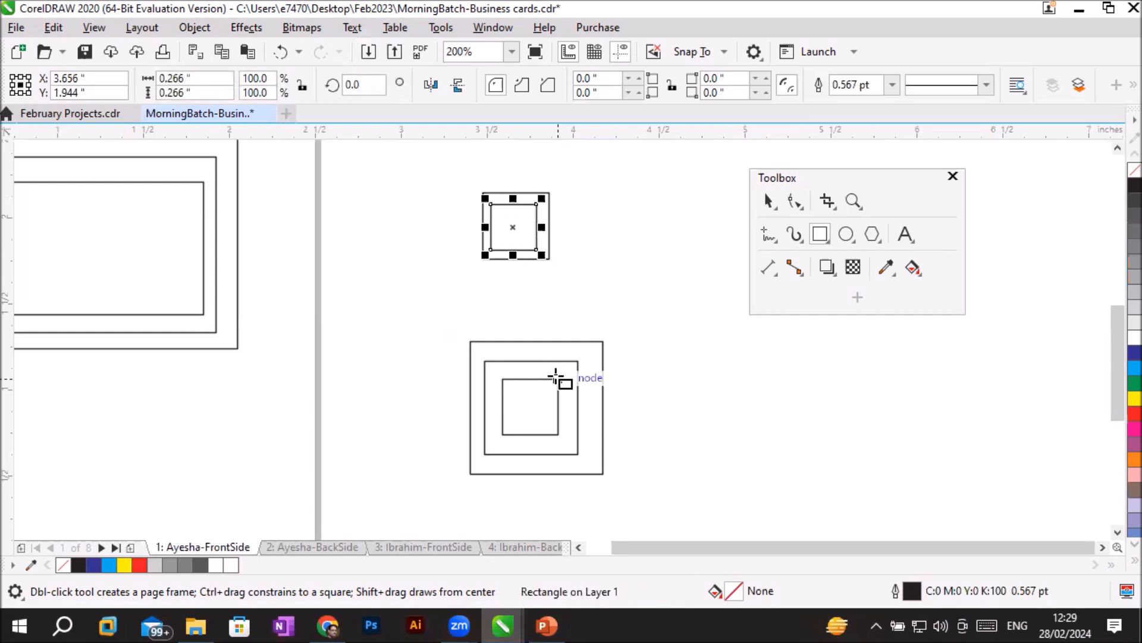
# - Draw three separate rectangles about 0.41 by 0.3, 0.5 by 0.44 and 0.59 by 0.47 inches, the last two from their centres, and decline Sticky Keys
pyautogui.moveTo(353, 240); pyautogui.dragTo(422, 289)
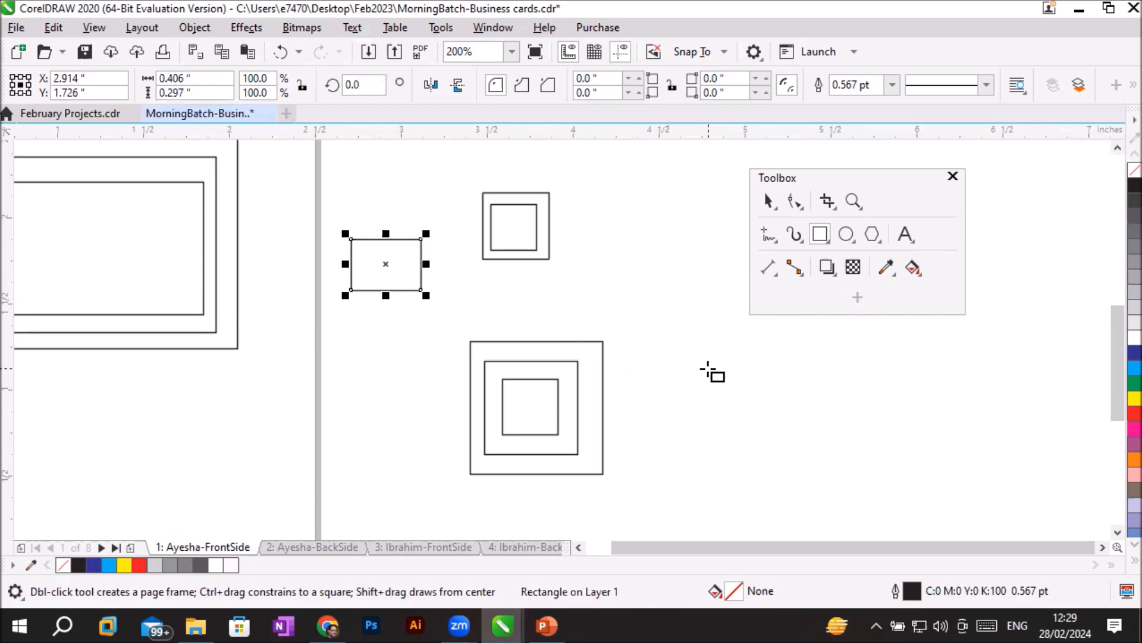
pyautogui.moveTo(708, 368); pyautogui.dragTo(753, 407)
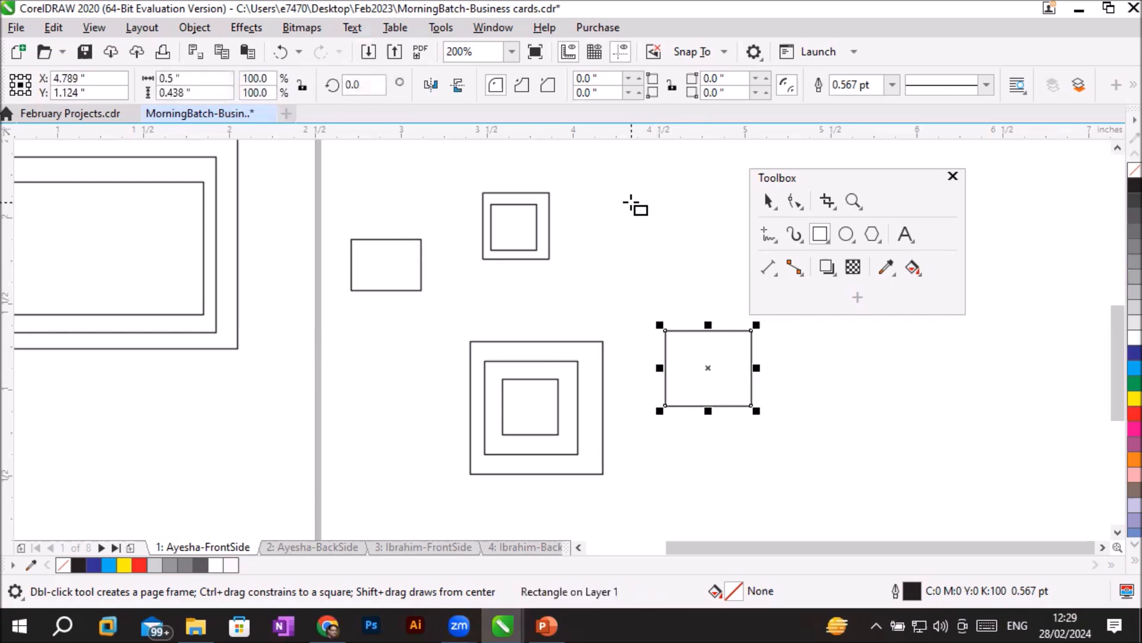
pyautogui.moveTo(630, 190); pyautogui.dragTo(682, 232)
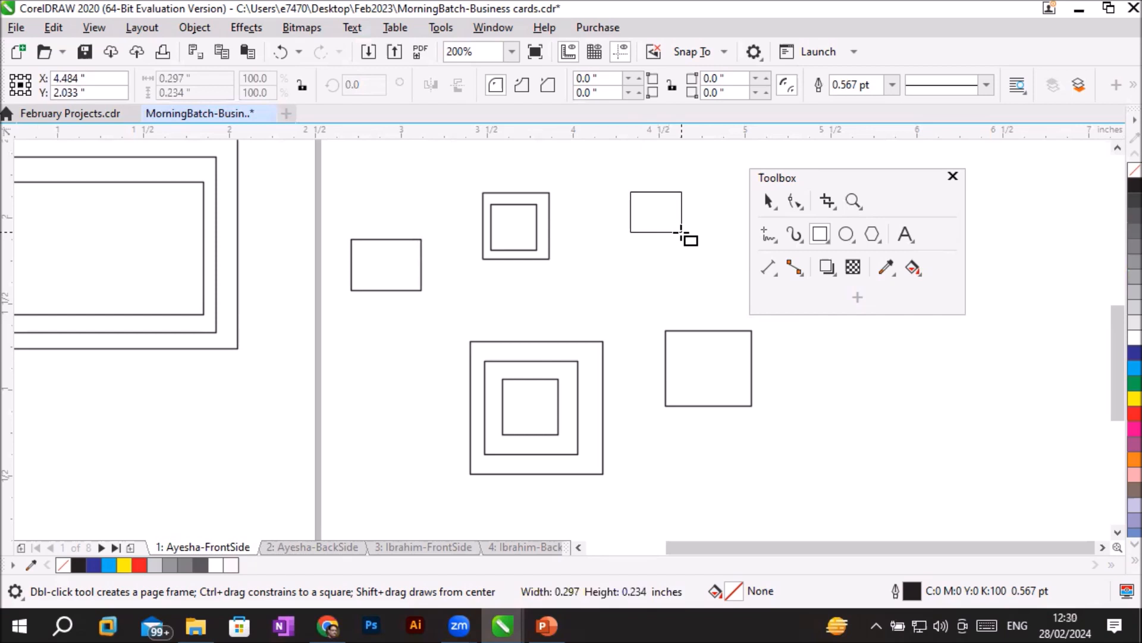
pyautogui.moveTo(682, 232); pyautogui.dragTo(682, 232)
pyautogui.press('shift')
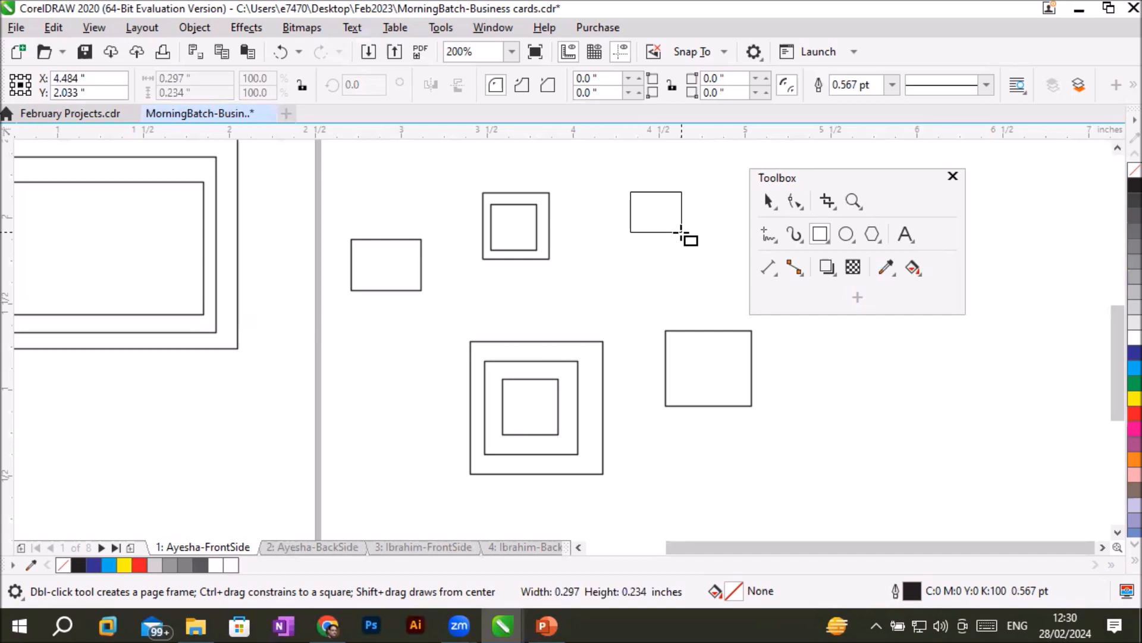
pyautogui.press('shift')
pyautogui.press('shift')
pyautogui.press('shift')
pyautogui.press('shift')
pyautogui.press('shift')
pyautogui.moveTo(682, 232); pyautogui.dragTo(684, 235)
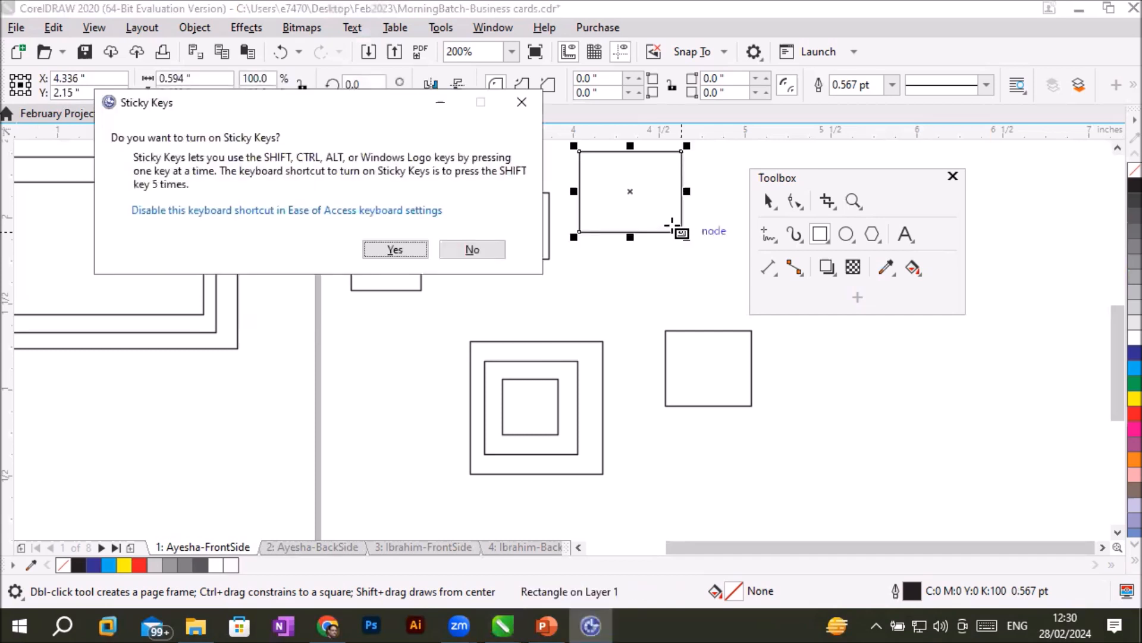
pyautogui.click(484, 249)
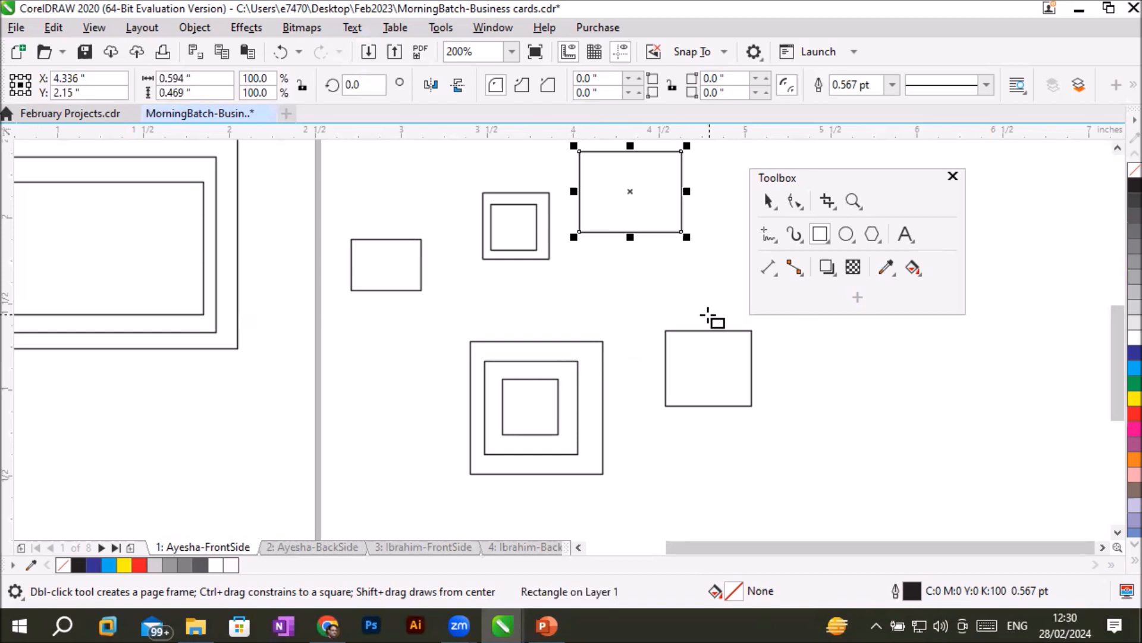
# - Move the last-drawn rectangle from beside the page into the page's upper-left corner
pyautogui.scroll(-1, 708, 315)
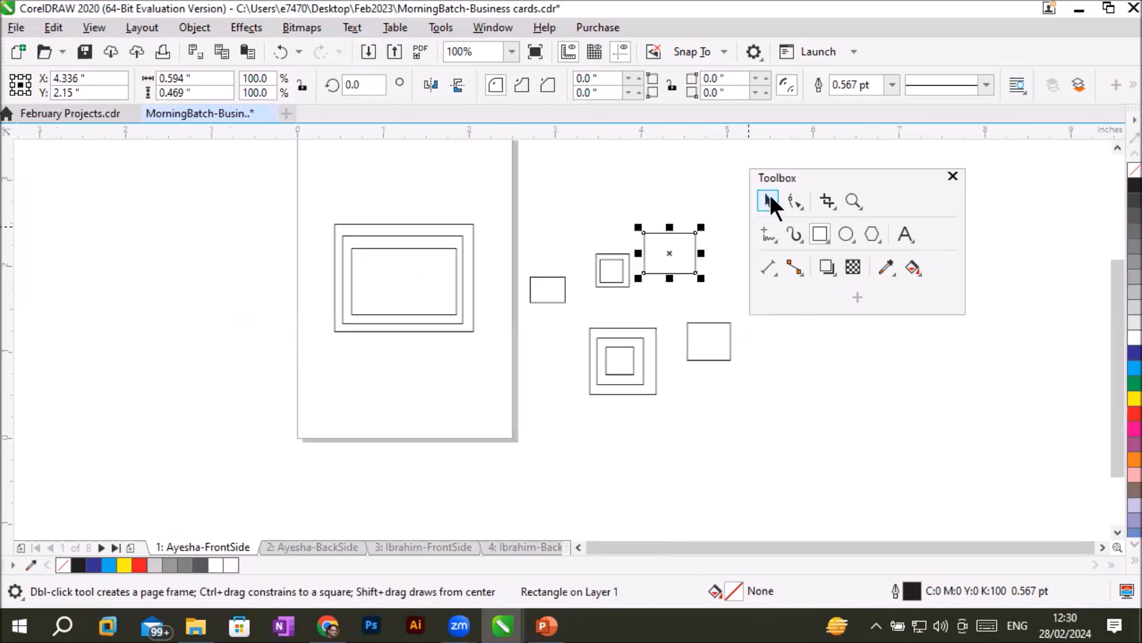
pyautogui.click(769, 200)
pyautogui.moveTo(661, 236); pyautogui.dragTo(325, 185)
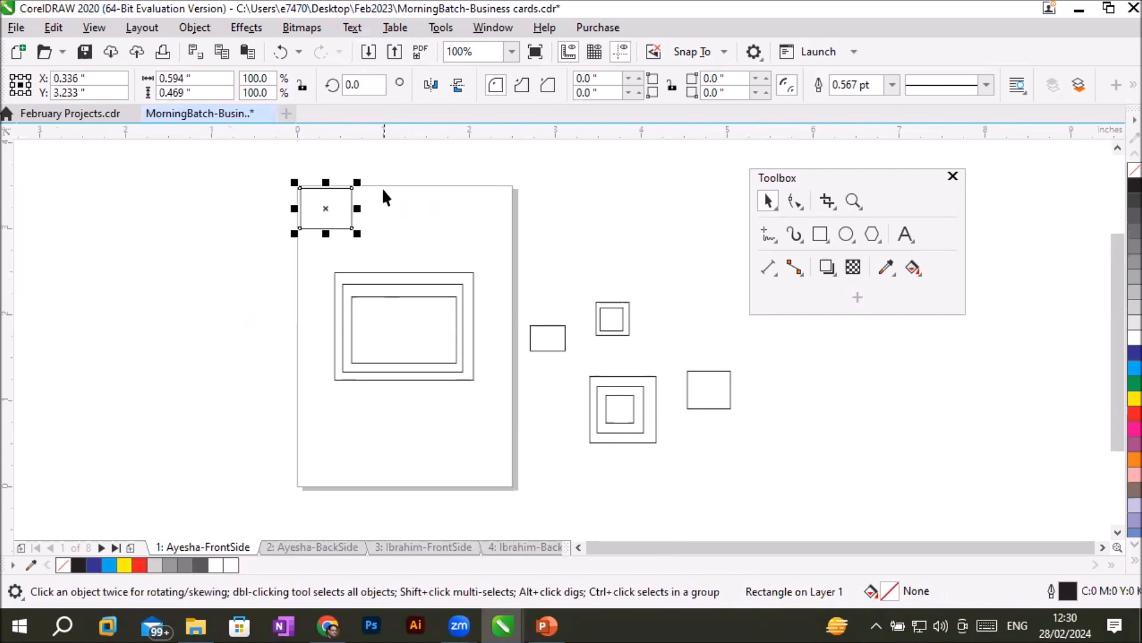
# - Nudge the corner rectangle in small increments right, up, down and left until its centre is at about X 0.846, Y 3.173 inches
pyautogui.scroll(2, 391, 149)
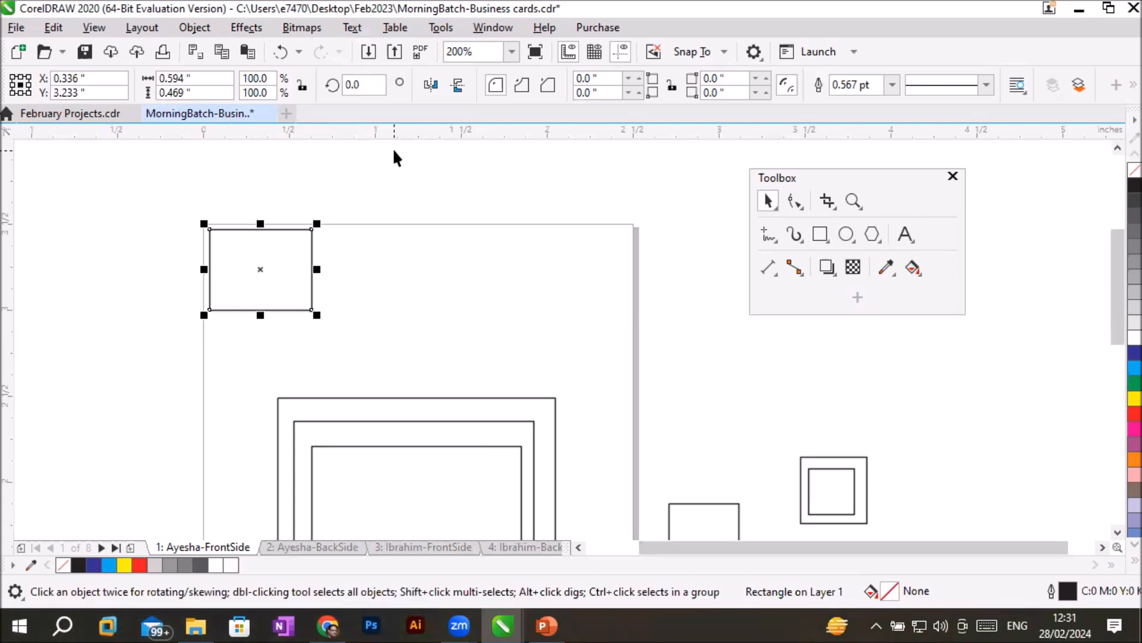
pyautogui.press('Right')
pyautogui.press('Right')
pyautogui.press('Right')
pyautogui.press('Right')
pyautogui.press('Right')
pyautogui.press('Right')
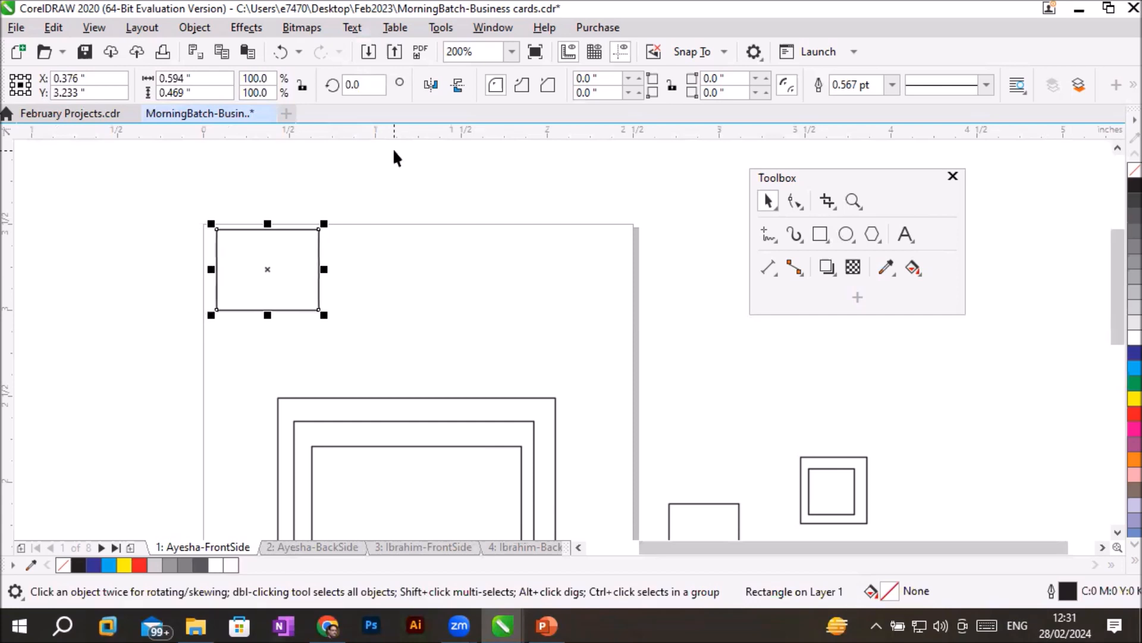
pyautogui.press('Right')
pyautogui.press('Right')
pyautogui.press('Right')
pyautogui.press('Right')
pyautogui.press('Right')
pyautogui.press('Right')
pyautogui.press('Right')
pyautogui.press('Right')
pyautogui.press('Right')
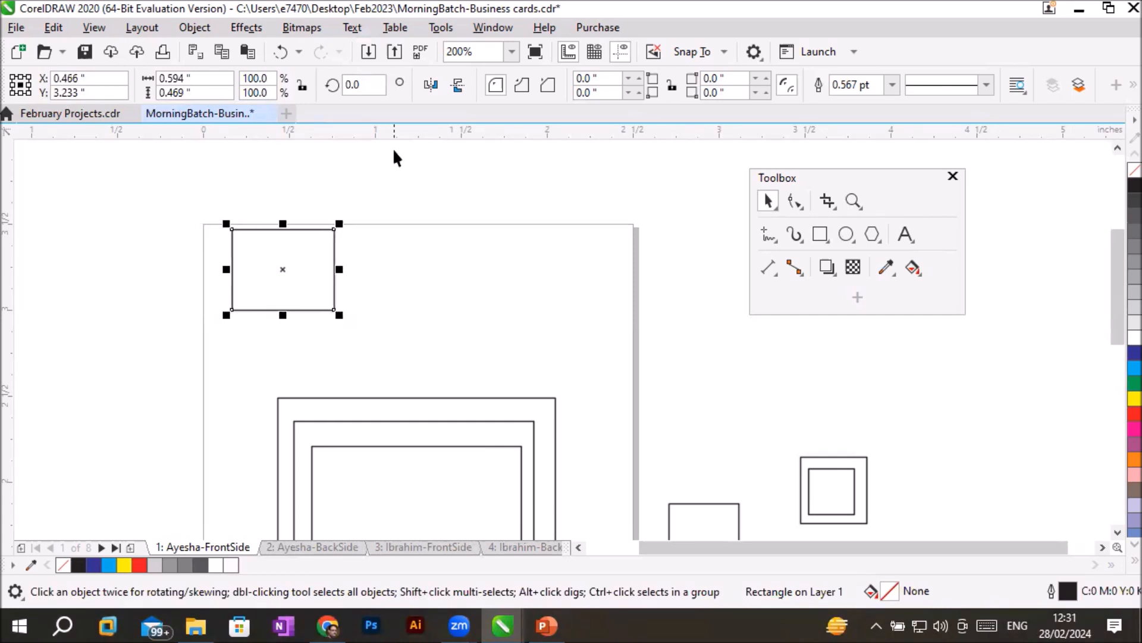
pyautogui.press('Right')
pyautogui.press('Right')
pyautogui.press('Right')
pyautogui.press('Right')
pyautogui.press('Right')
pyautogui.press('Right')
pyautogui.press('Right')
pyautogui.press('Right')
pyautogui.press('Right')
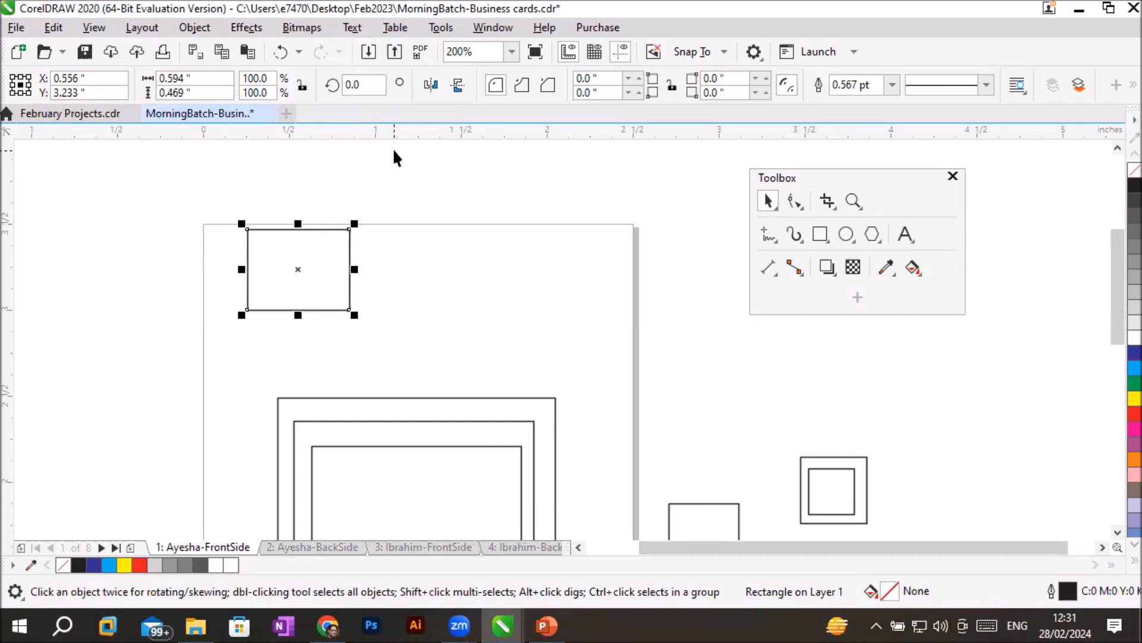
pyautogui.press('Right')
pyautogui.press('Right')
pyautogui.press('Right')
pyautogui.press('Right')
pyautogui.press('Right')
pyautogui.press('Right')
pyautogui.press('Right')
pyautogui.press('Right')
pyautogui.press('Right')
pyautogui.press('Right')
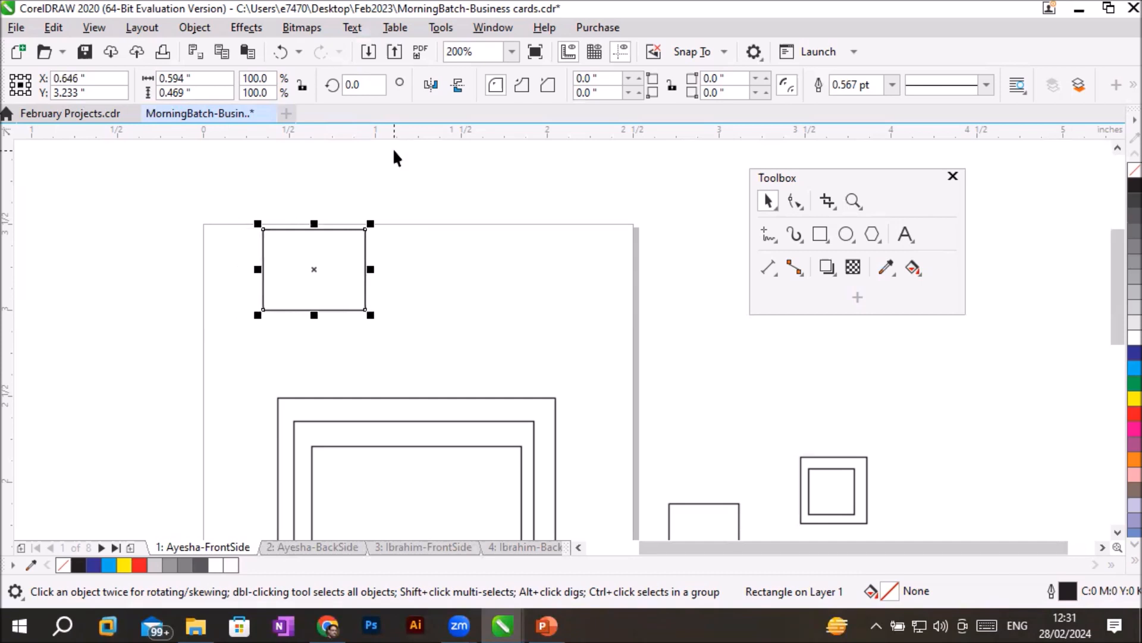
pyautogui.press('Right')
pyautogui.press('Right')
pyautogui.press('Right')
pyautogui.press('Right')
pyautogui.press('Right')
pyautogui.press('Right')
pyautogui.press('Right')
pyautogui.press('Right')
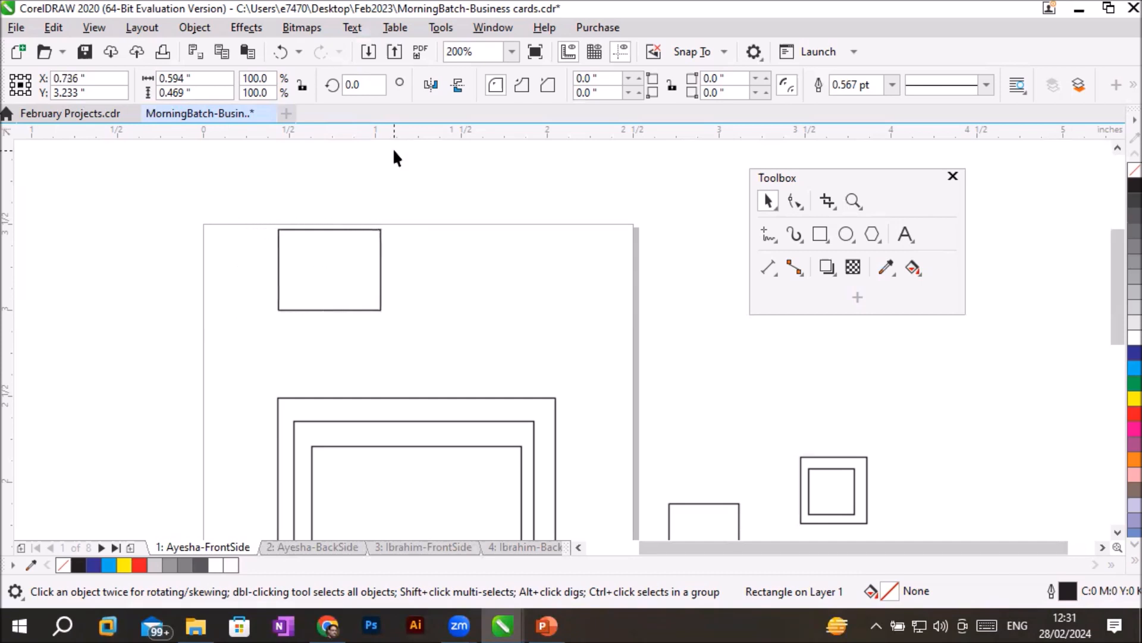
pyautogui.press('Right')
pyautogui.press('Right')
pyautogui.press('Right')
pyautogui.press('Right')
pyautogui.press('Right')
pyautogui.press('Right')
pyautogui.press('Right')
pyautogui.press('Right')
pyautogui.press('Right')
pyautogui.press('Right')
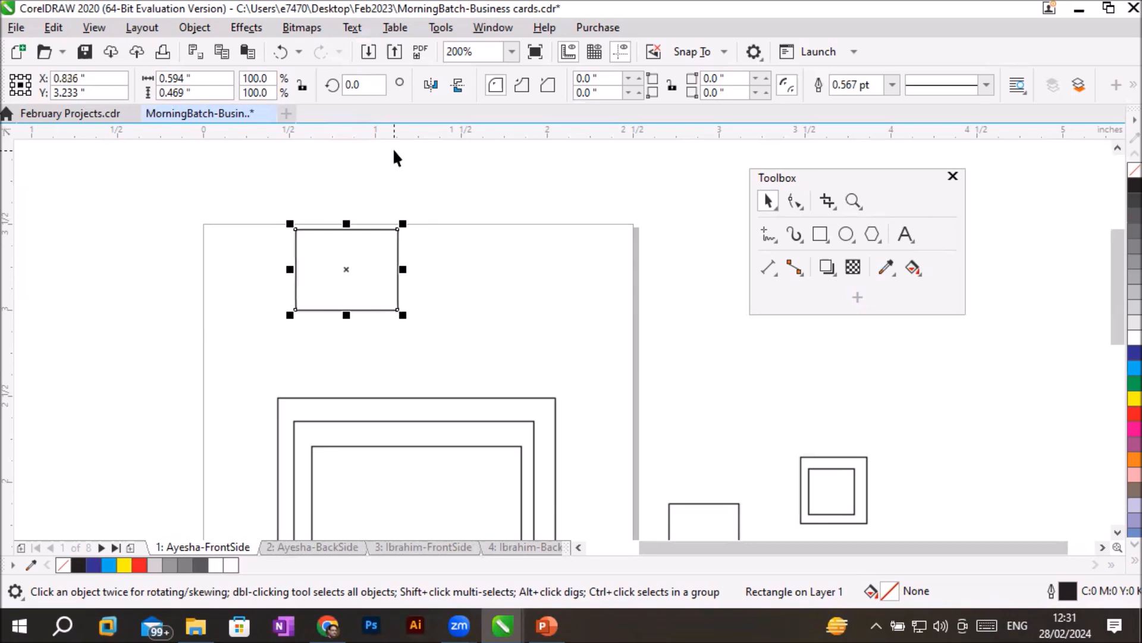
pyautogui.press('Right')
pyautogui.press('Right')
pyautogui.press('Right')
pyautogui.press('Right')
pyautogui.press('Right')
pyautogui.press('Right')
pyautogui.press('Up')
pyautogui.press('Up')
pyautogui.press('Up')
pyautogui.press('Down')
pyautogui.press('Down')
pyautogui.press('Down')
pyautogui.press('Down')
pyautogui.press('Down')
pyautogui.press('Down')
pyautogui.press('Left')
pyautogui.press('Left')
pyautogui.press('Left')
pyautogui.press('Left')
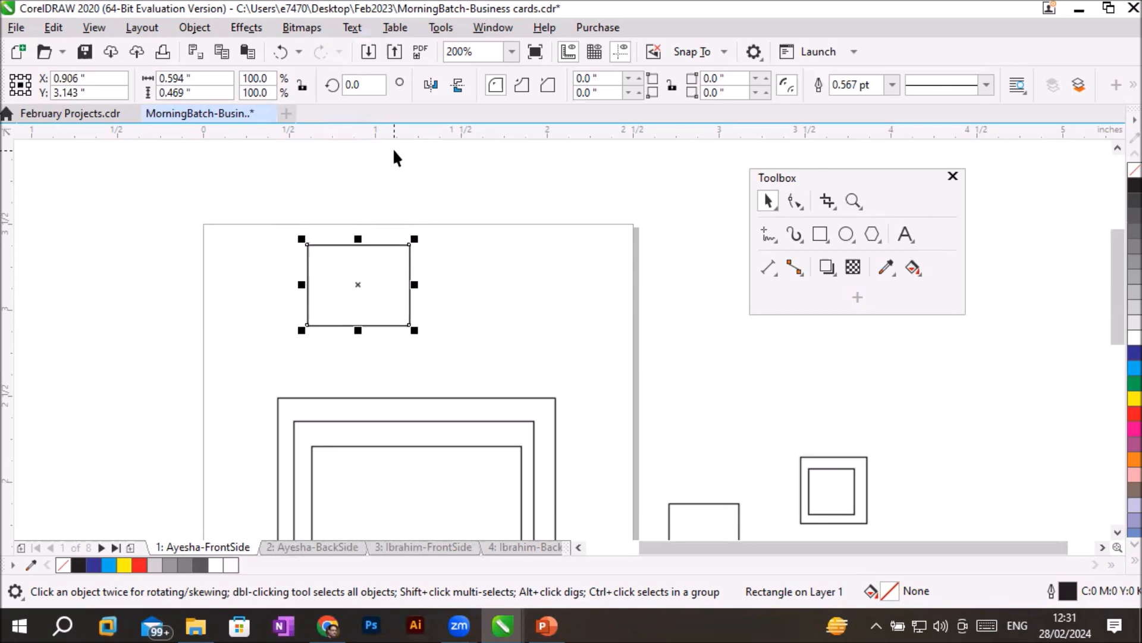
pyautogui.press('Left')
pyautogui.press('Left')
pyautogui.press('Left')
pyautogui.press('Up')
pyautogui.press('Up')
pyautogui.press('Up')
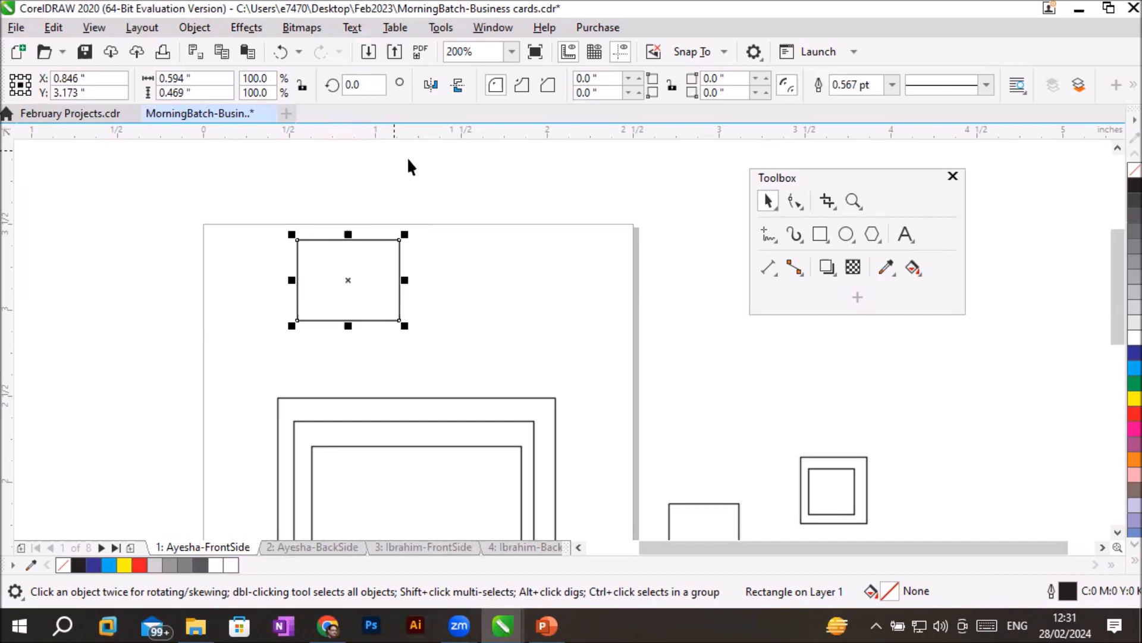
# - Deselect the rectangle and set the document's nudge distance to 1 inch
pyautogui.click(494, 196)
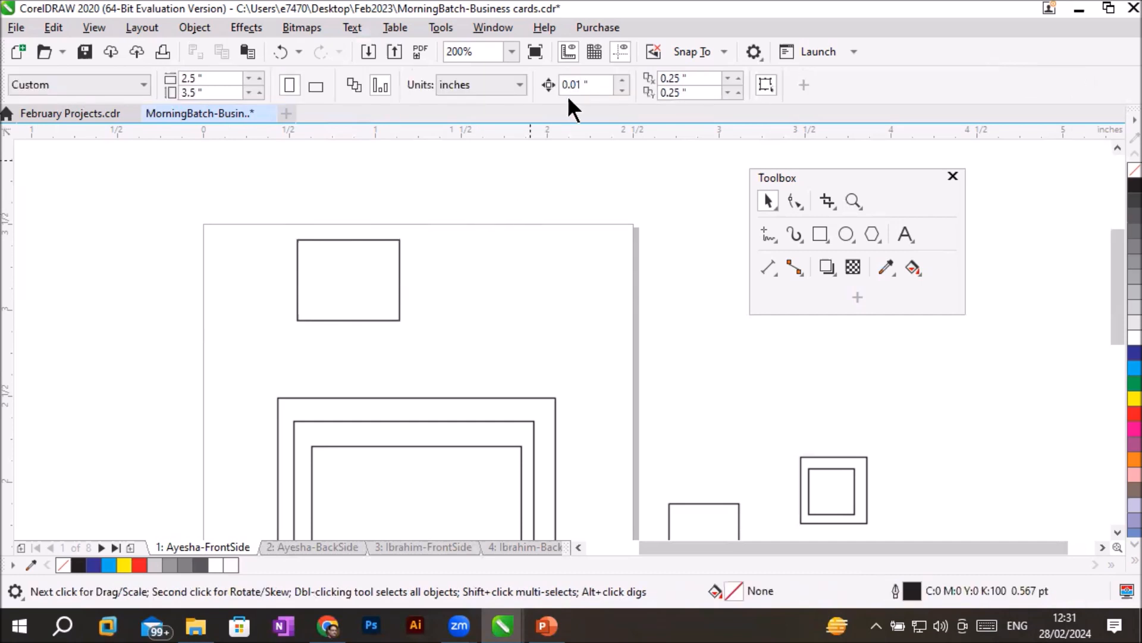
pyautogui.moveTo(604, 83); pyautogui.dragTo(473, 73)
pyautogui.click(595, 81)
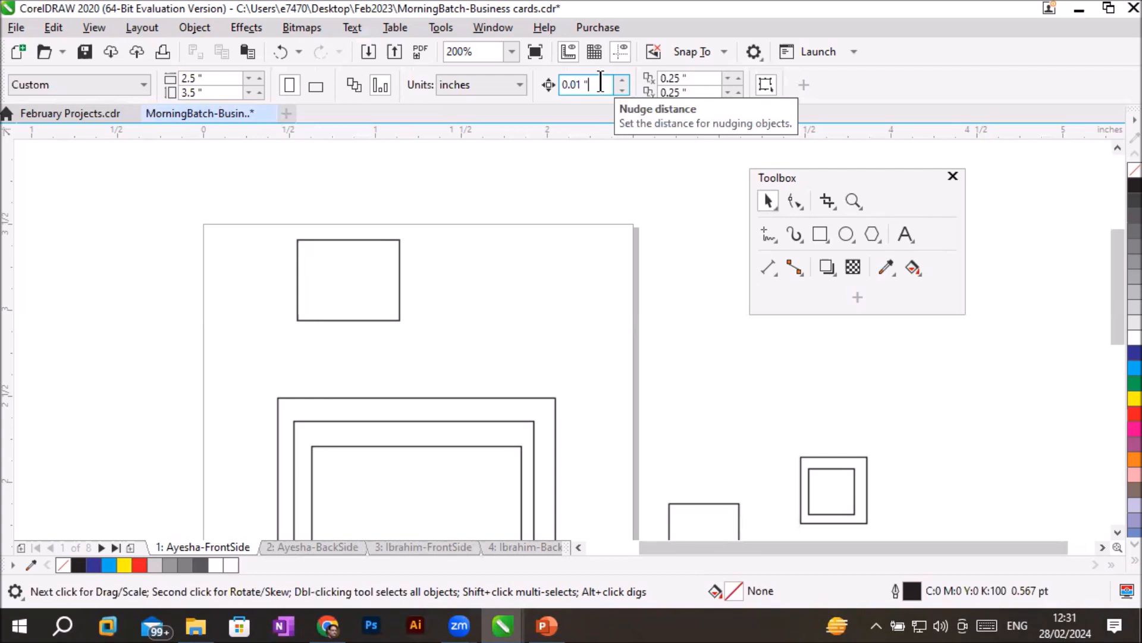
pyautogui.moveTo(601, 82); pyautogui.dragTo(481, 85)
pyautogui.write('1')
pyautogui.press('Return')
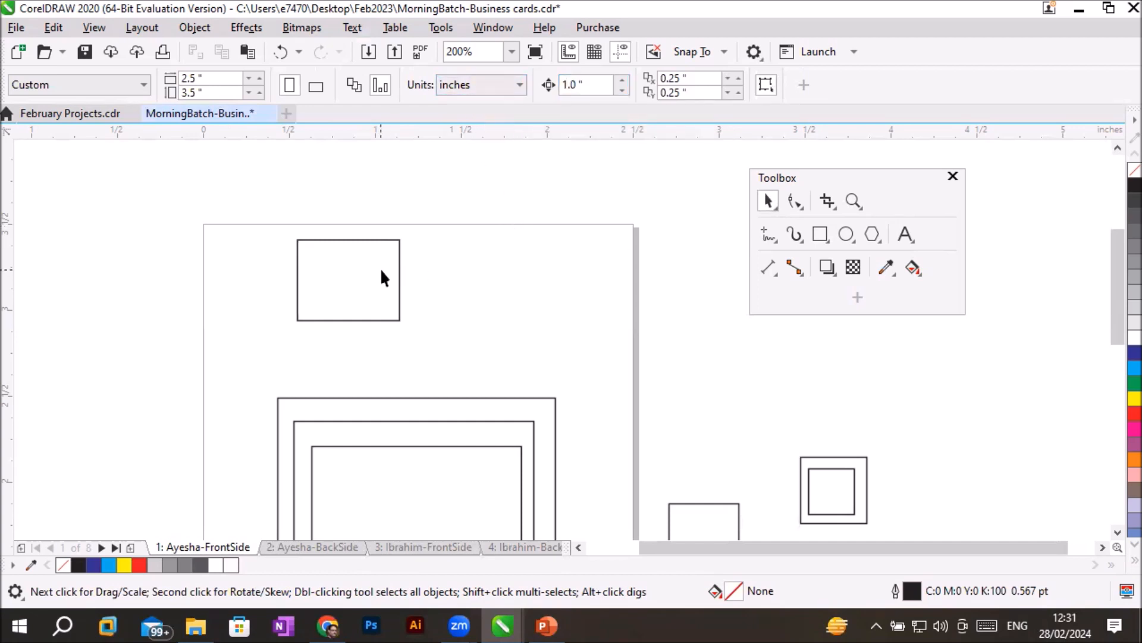
# - Nudge the upper rectangle in 1-inch increments in all four directions, bring it back to its starting position, and deselect it
pyautogui.click(399, 278)
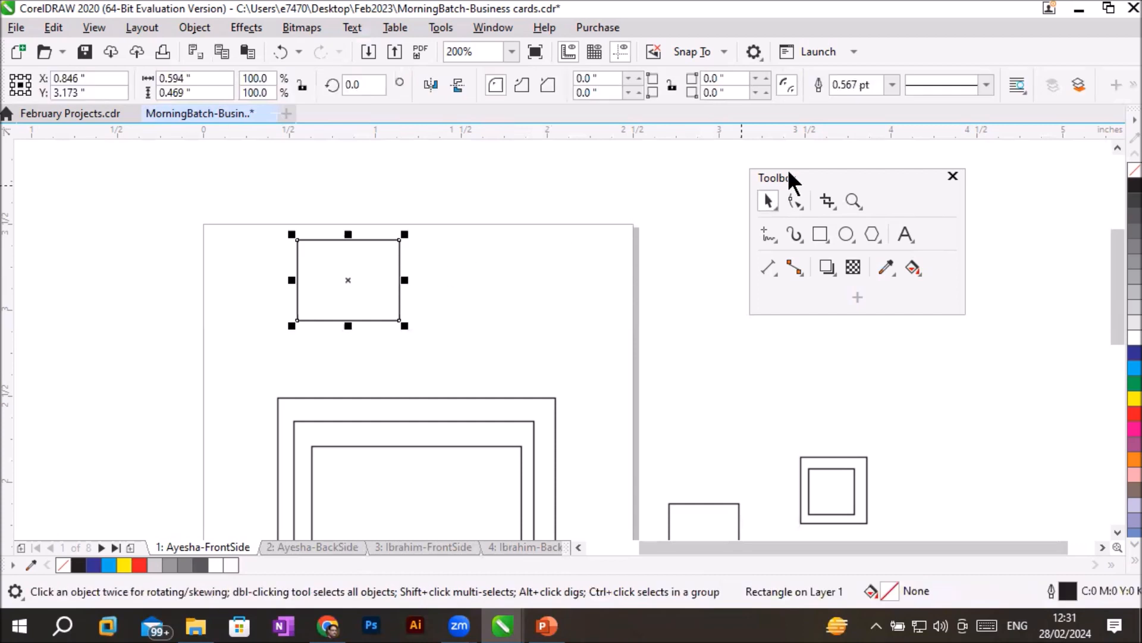
pyautogui.press('Right')
pyautogui.press('Left')
pyautogui.press('Right')
pyautogui.press('Left')
pyautogui.press('Right')
pyautogui.press('Left')
pyautogui.press('Left')
pyautogui.press('Up')
pyautogui.press('Down')
pyautogui.press('Down')
pyautogui.press('Right')
pyautogui.press('Right')
pyautogui.press('Up')
pyautogui.press('Up')
pyautogui.press('Left')
pyautogui.press('Down')
pyautogui.press('Down')
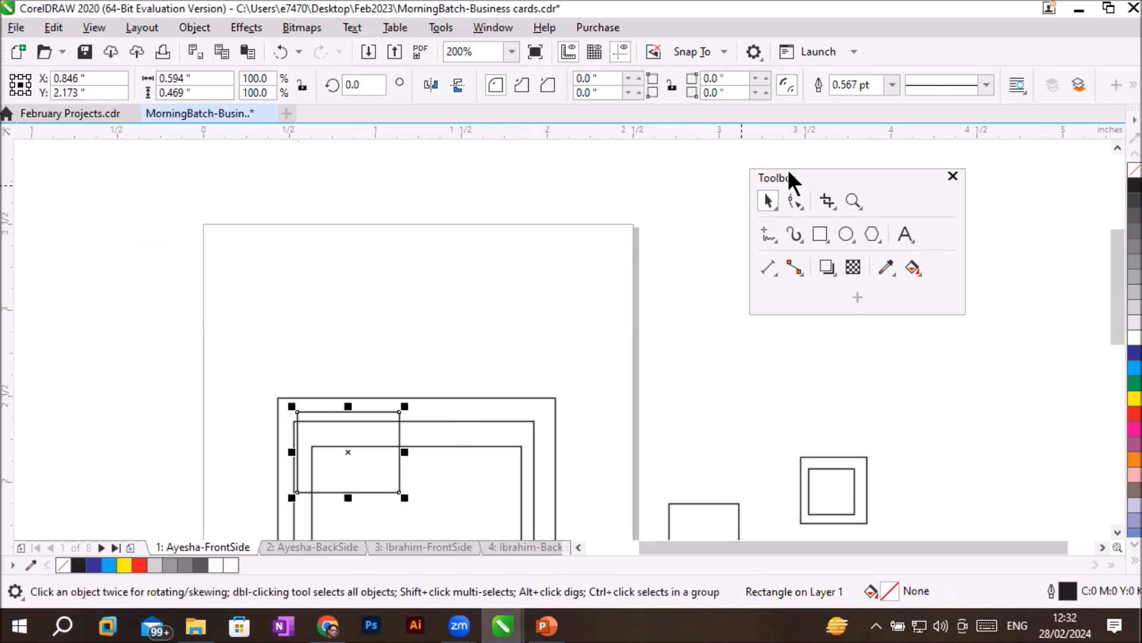
pyautogui.press('Up')
pyautogui.press('Up')
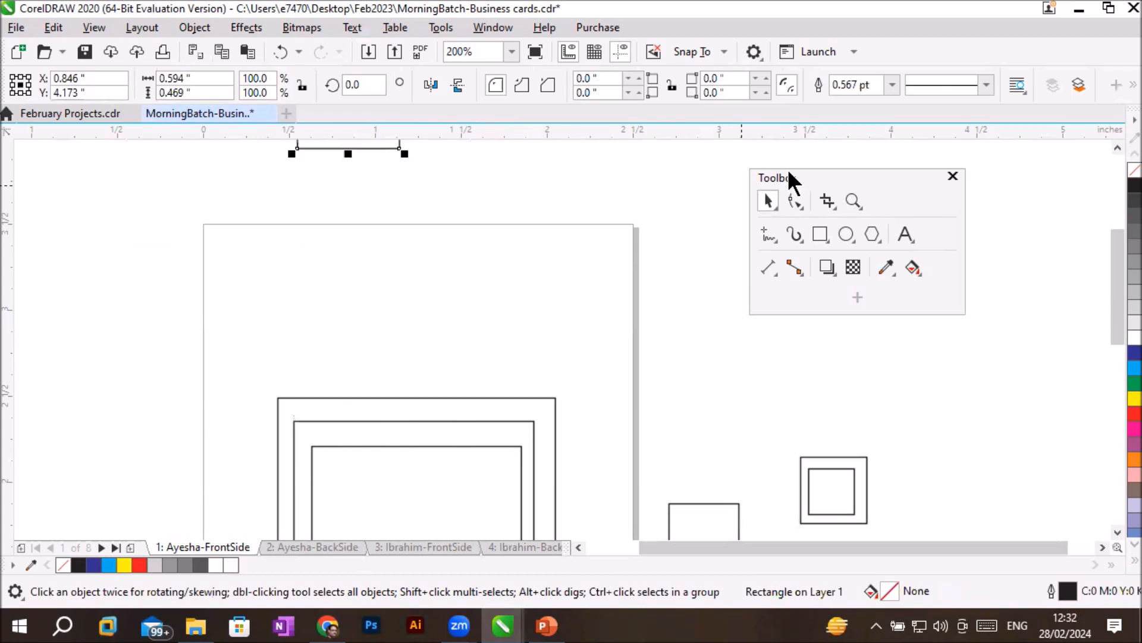
pyautogui.press('Down')
pyautogui.click(744, 382)
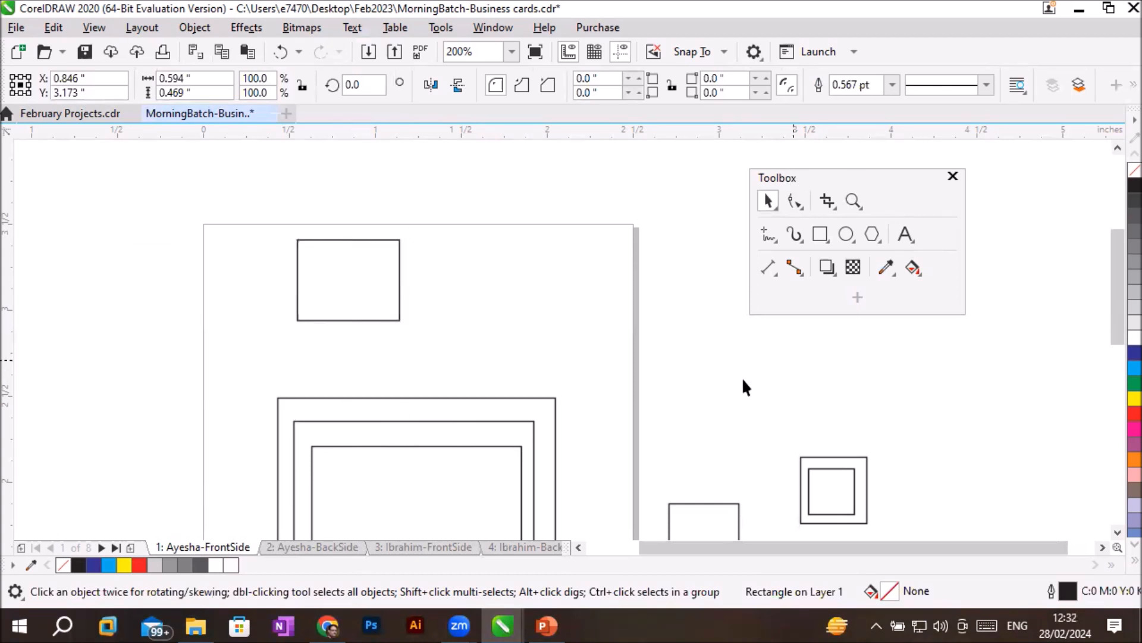
# - Select the three nested rectangles on the page and nudge them 3 inches left and 2 inches up, off the page
pyautogui.scroll(-1, 649, 385)
pyautogui.moveTo(421, 378); pyautogui.dragTo(620, 519)
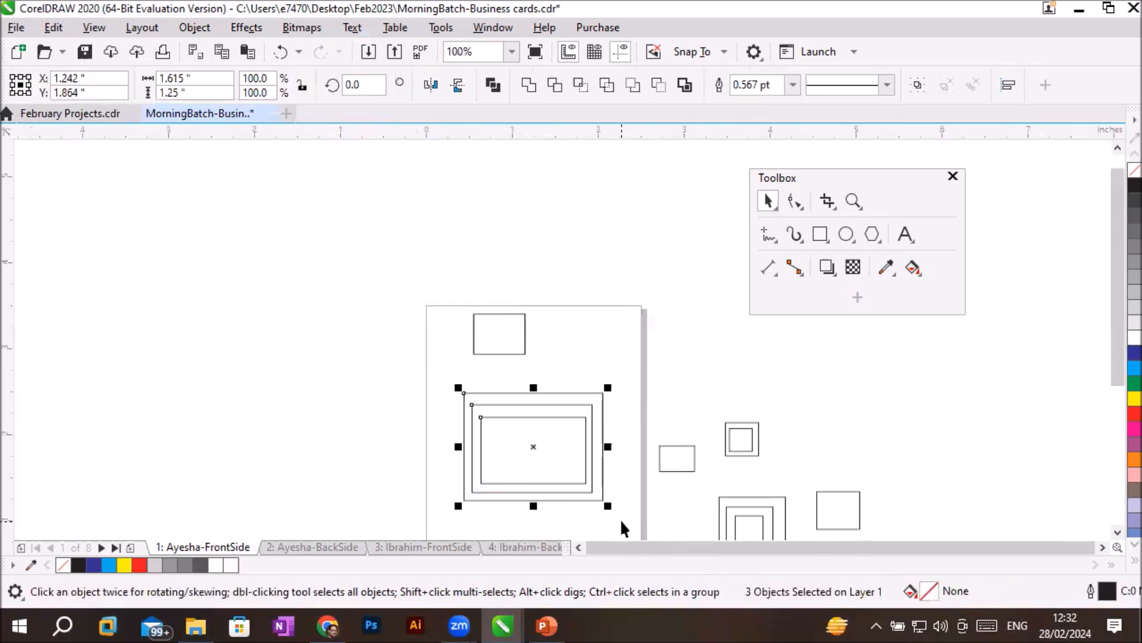
pyautogui.press('Left')
pyautogui.press('Left')
pyautogui.press('Left')
pyautogui.press('Up')
pyautogui.press('Up')
pyautogui.press('Up')
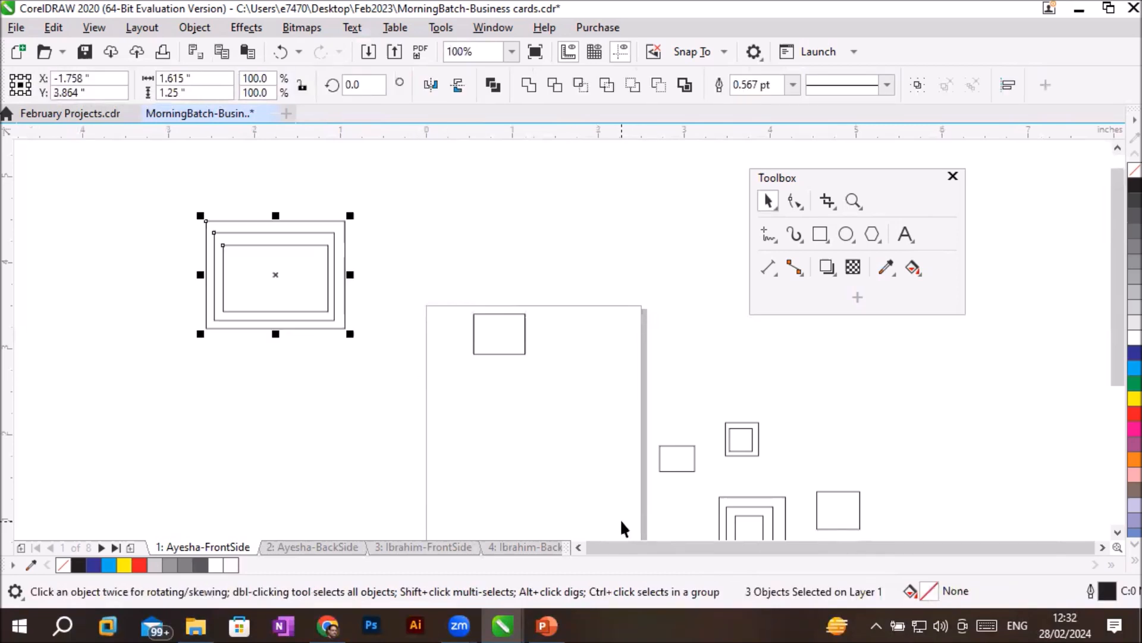
# - Nudge the nested rectangles in 1-inch increments in all four directions, ending with their centre at X -2.758, Y 3.864 inches
pyautogui.press('Right')
pyautogui.press('Down')
pyautogui.press('Down')
pyautogui.press('Left')
pyautogui.press('Right')
pyautogui.press('Right')
pyautogui.press('Right')
pyautogui.press('Down')
pyautogui.press('Left')
pyautogui.press('Left')
pyautogui.press('Left')
pyautogui.press('Left')
pyautogui.press('Up')
pyautogui.press('Up')
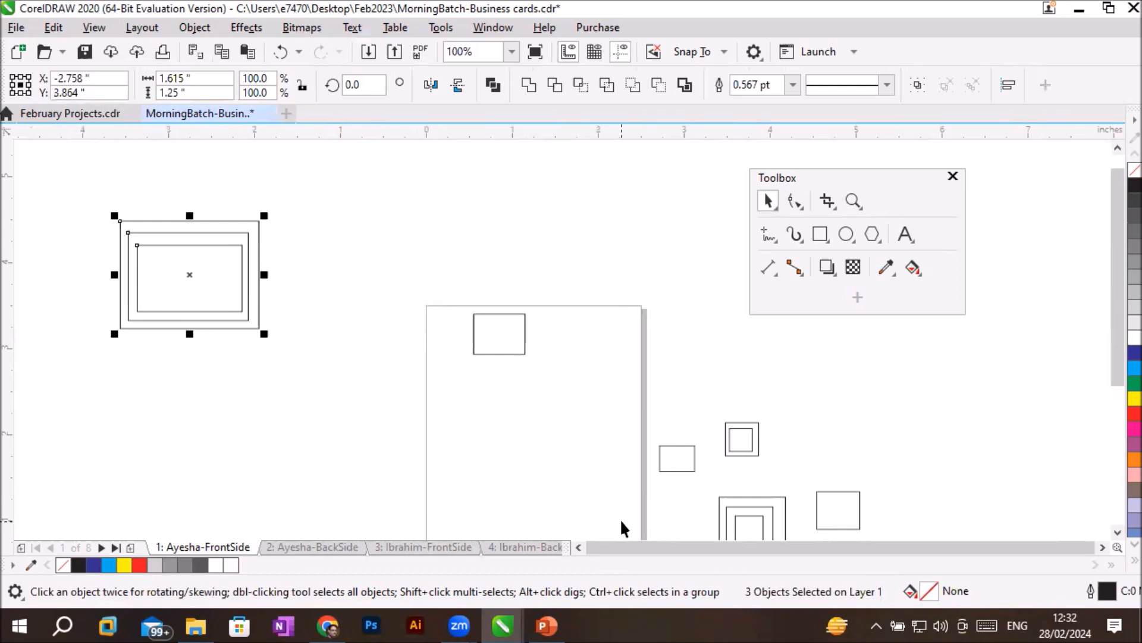
# - Nudge the nested rectangles 1 inch at a time right, left, up and down, bringing them back to their starting position
pyautogui.press('Right')
pyautogui.press('Left')
pyautogui.press('Right')
pyautogui.press('Right')
pyautogui.press('Right')
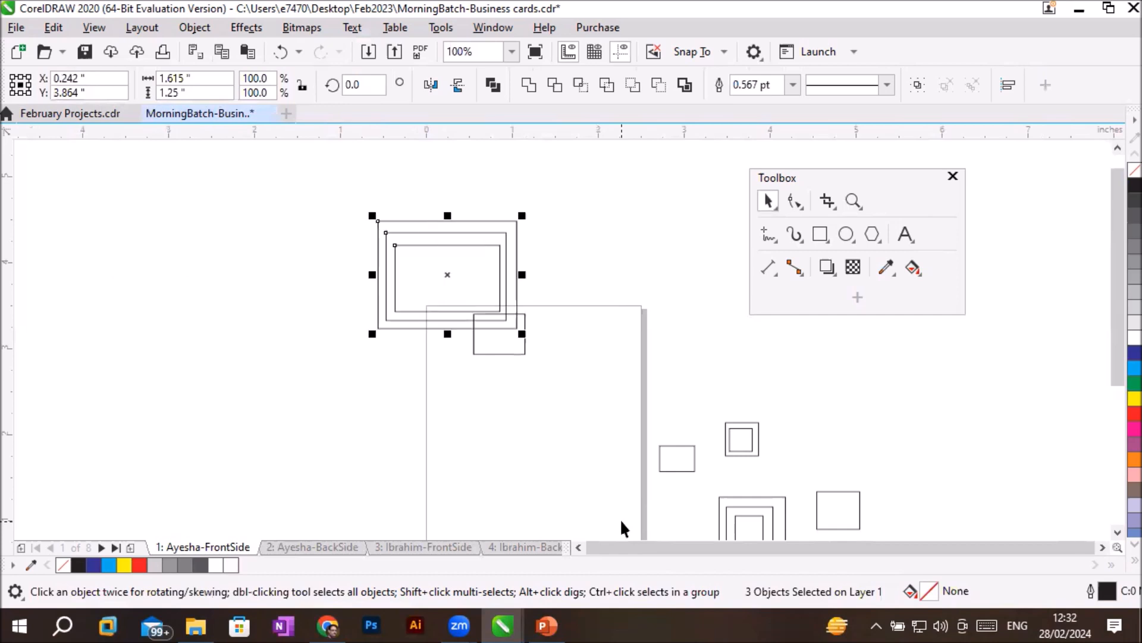
pyautogui.press('Left')
pyautogui.press('Left')
pyautogui.press('Left')
pyautogui.press('Right')
pyautogui.press('Left')
pyautogui.press('Right')
pyautogui.press('Left')
pyautogui.press('Right')
pyautogui.press('Left')
pyautogui.press('Up')
pyautogui.press('Down')
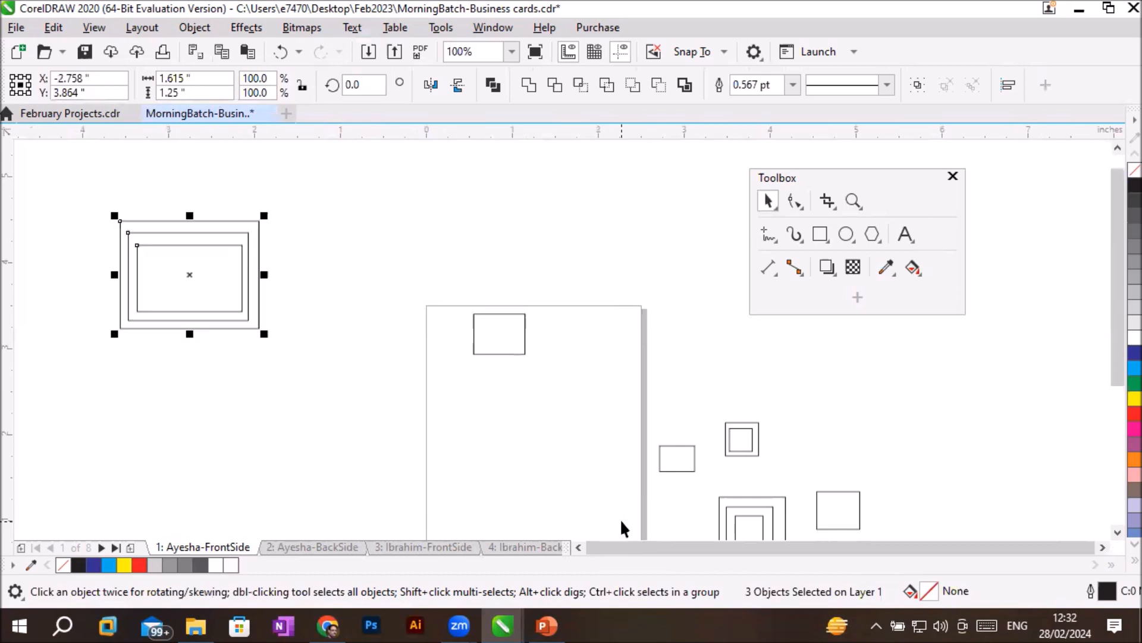
pyautogui.press('Up')
pyautogui.press('Down')
pyautogui.press('Up')
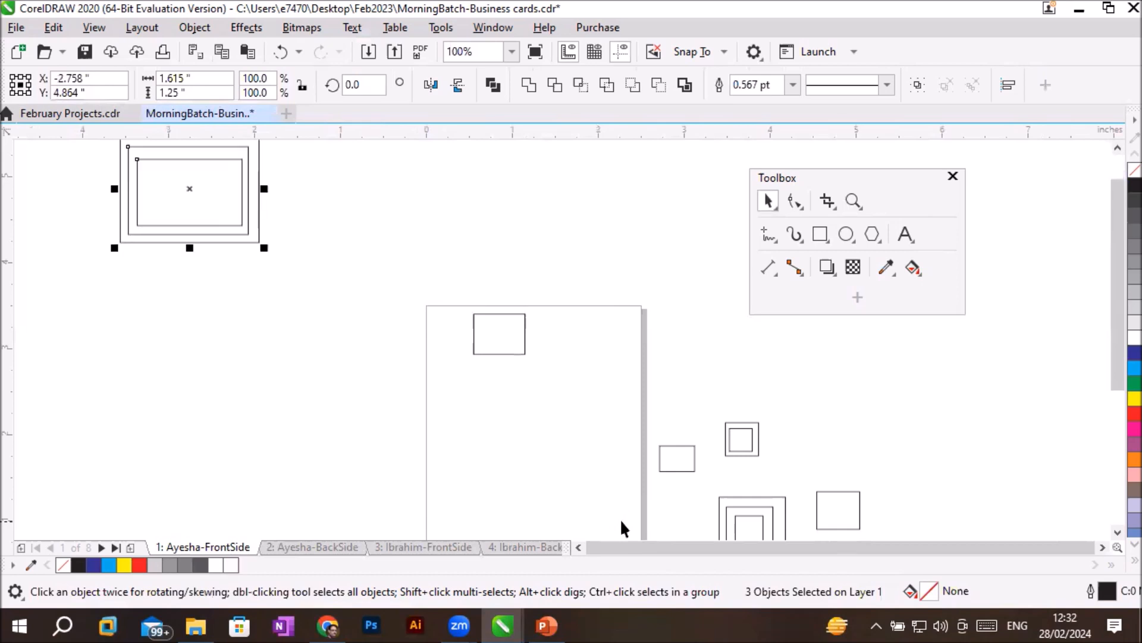
pyautogui.press('Right')
pyautogui.press('Right')
pyautogui.press('Left')
pyautogui.press('Left')
pyautogui.press('Down')
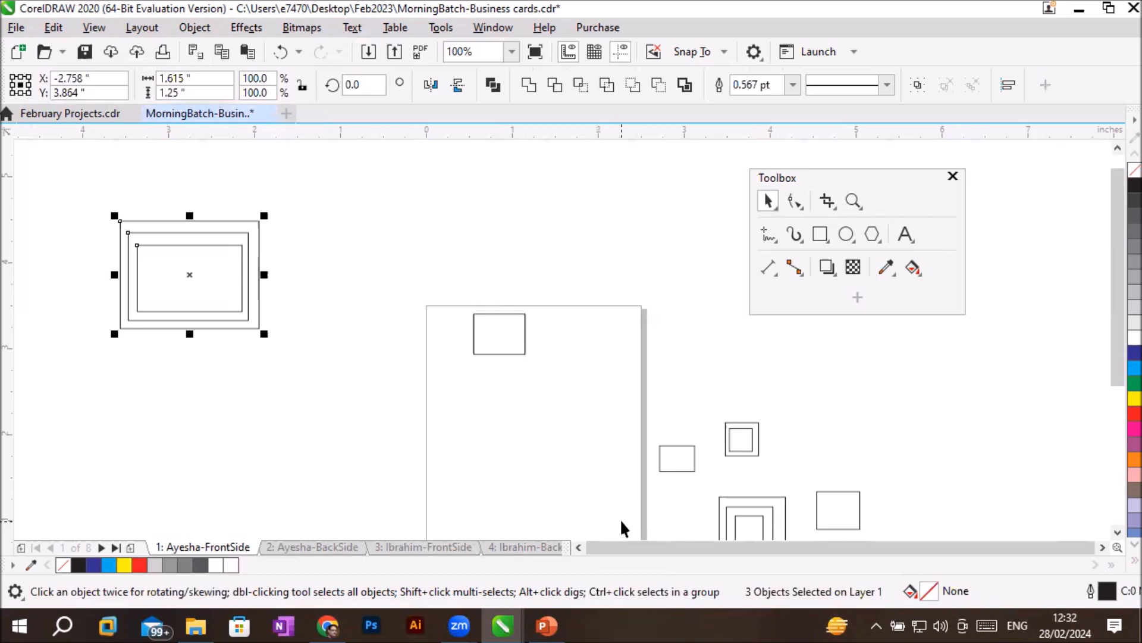
# - Micro-nudge the nested rectangles in 0.5-inch increments right, left and up until their centre is at X -2.258, Y 4.364 inches
pyautogui.press('Right')
pyautogui.press('Right')
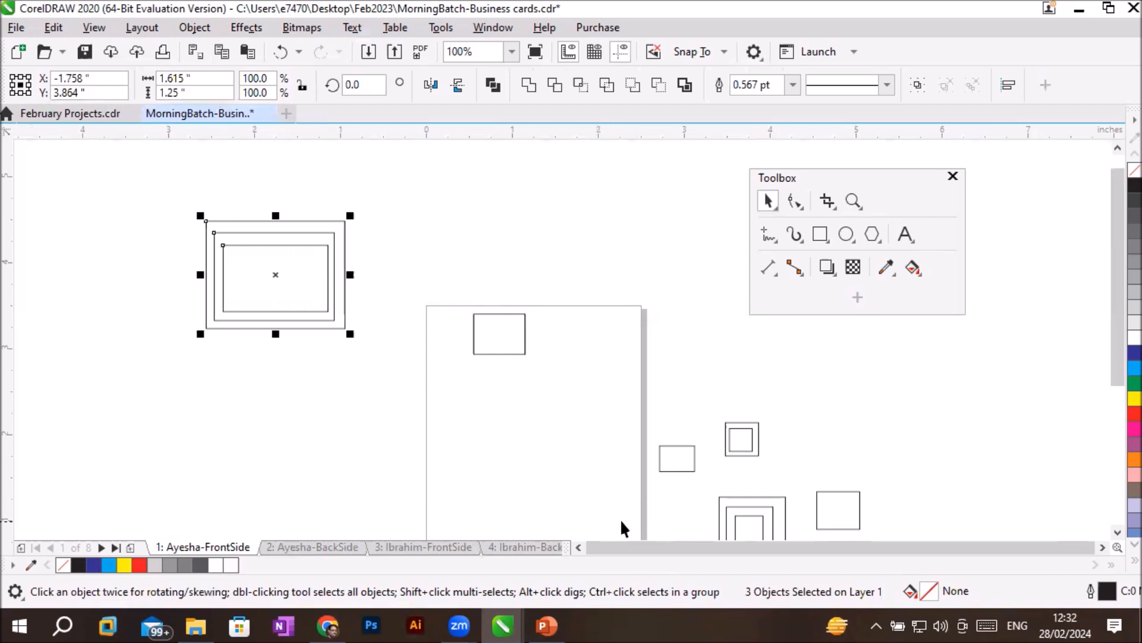
pyautogui.press('Right')
pyautogui.press('Right')
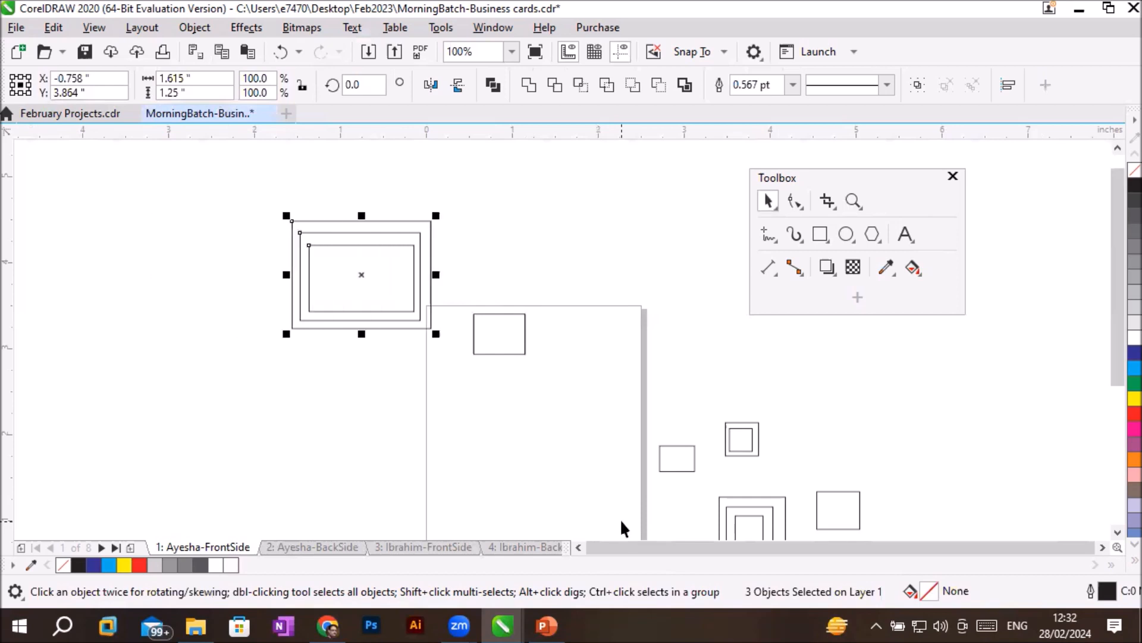
pyautogui.press('Right')
pyautogui.press('Right')
pyautogui.press('Left')
pyautogui.press('Left')
pyautogui.press('Left')
pyautogui.press('Left')
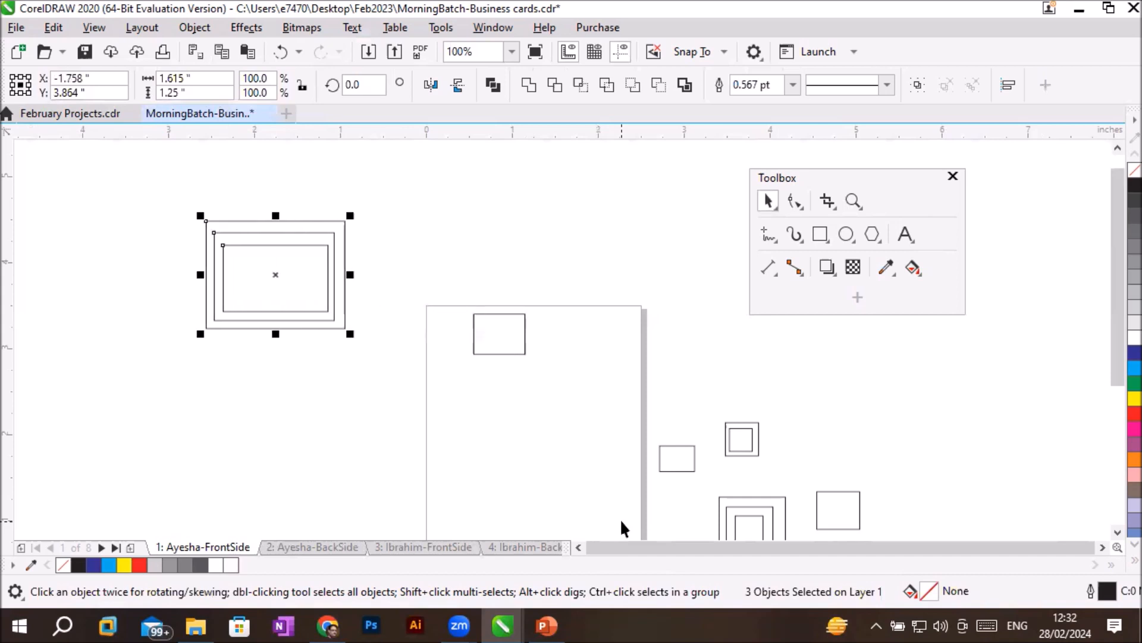
pyautogui.press('Left')
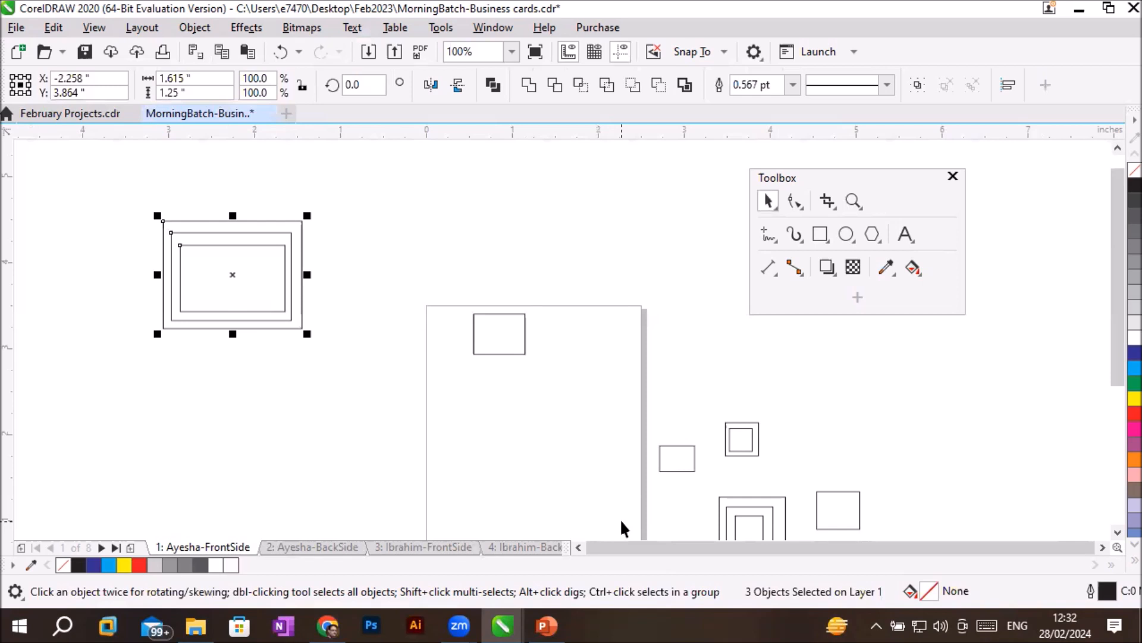
pyautogui.press('Right')
pyautogui.press('Left')
pyautogui.press('Up')
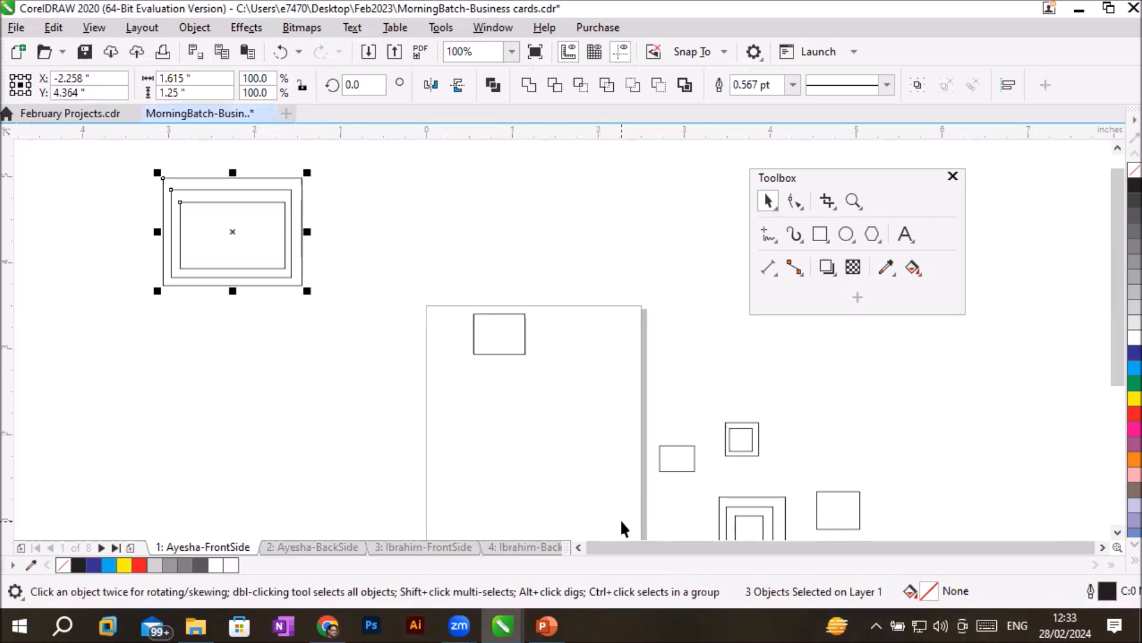
# - Super-nudge the nested rectangles in 2-inch increments in all four directions, ending with their centre at X -0.258, Y 4.364 inches
pyautogui.press('Right')
pyautogui.press('Left')
pyautogui.press('Right')
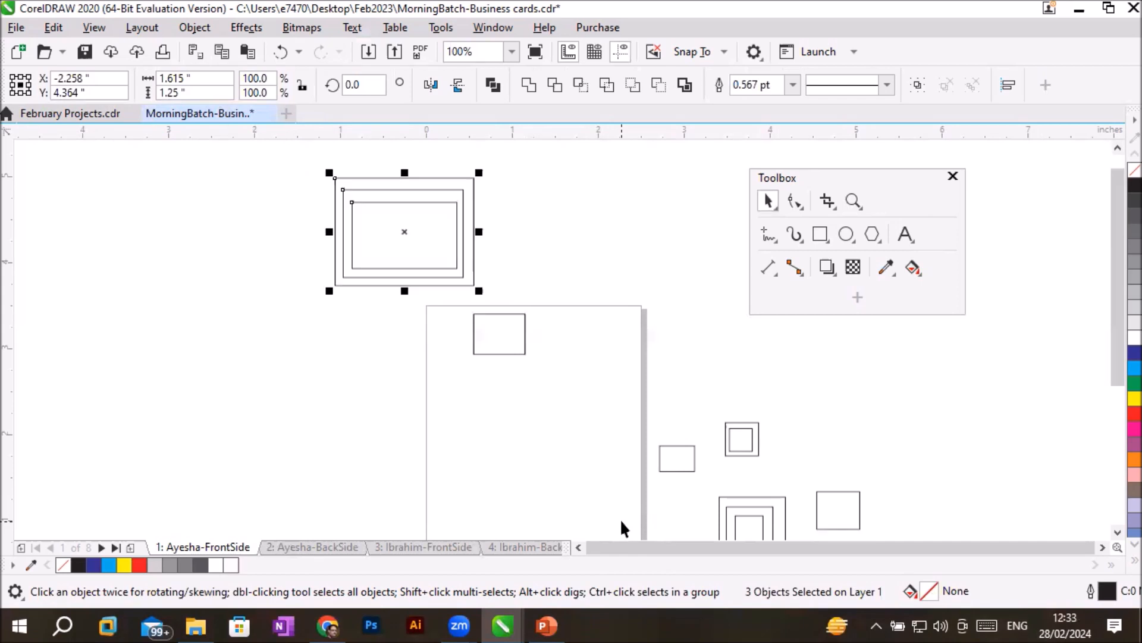
pyautogui.press('Left')
pyautogui.press('Right')
pyautogui.press('Right')
pyautogui.press('Right')
pyautogui.press('Left')
pyautogui.press('Left')
pyautogui.press('Left')
pyautogui.press('Down')
pyautogui.press('Up')
pyautogui.press('Right')
pyautogui.press('Left')
pyautogui.press('Down')
pyautogui.press('Up')
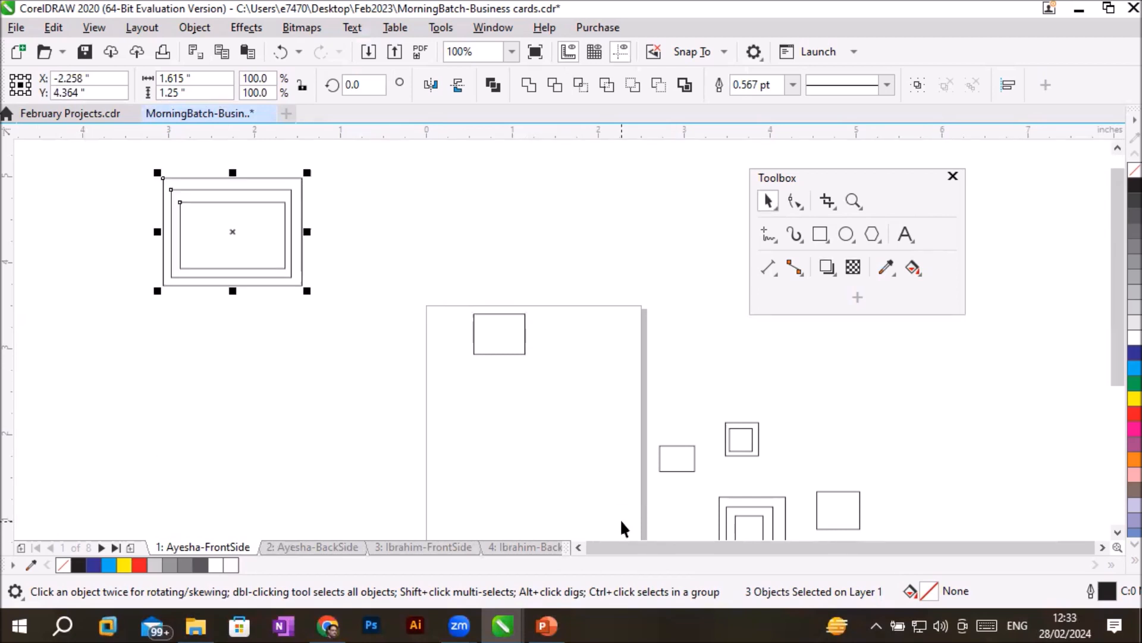
pyautogui.press('Right')
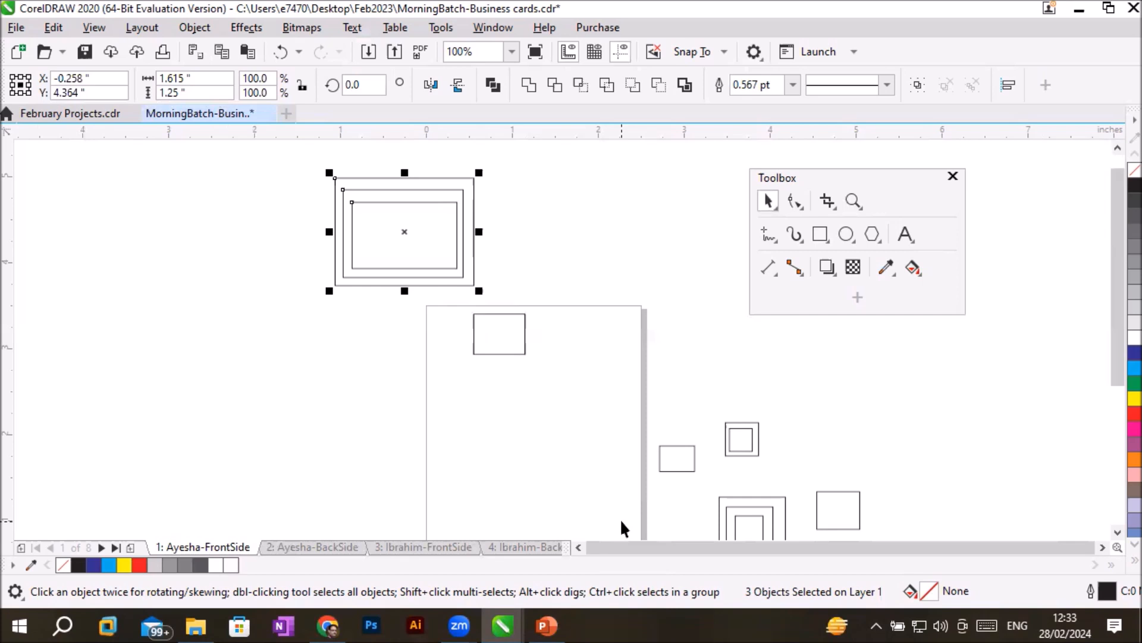
# - Micro-nudge the nested rectangles 1 inch left and 0.5 inch down in 0.5-inch increments
pyautogui.press('Left')
pyautogui.press('Down')
pyautogui.press('Left')
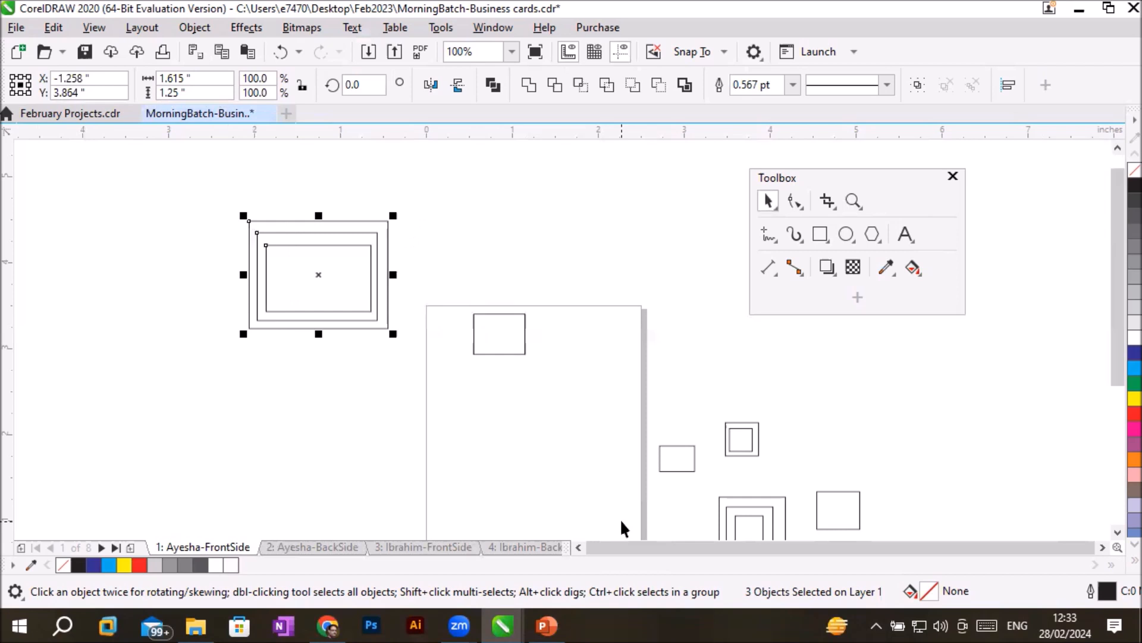
# - Deselect the nested rectangles and set the document's nudge distance to 0.01 inch
pyautogui.click(519, 207)
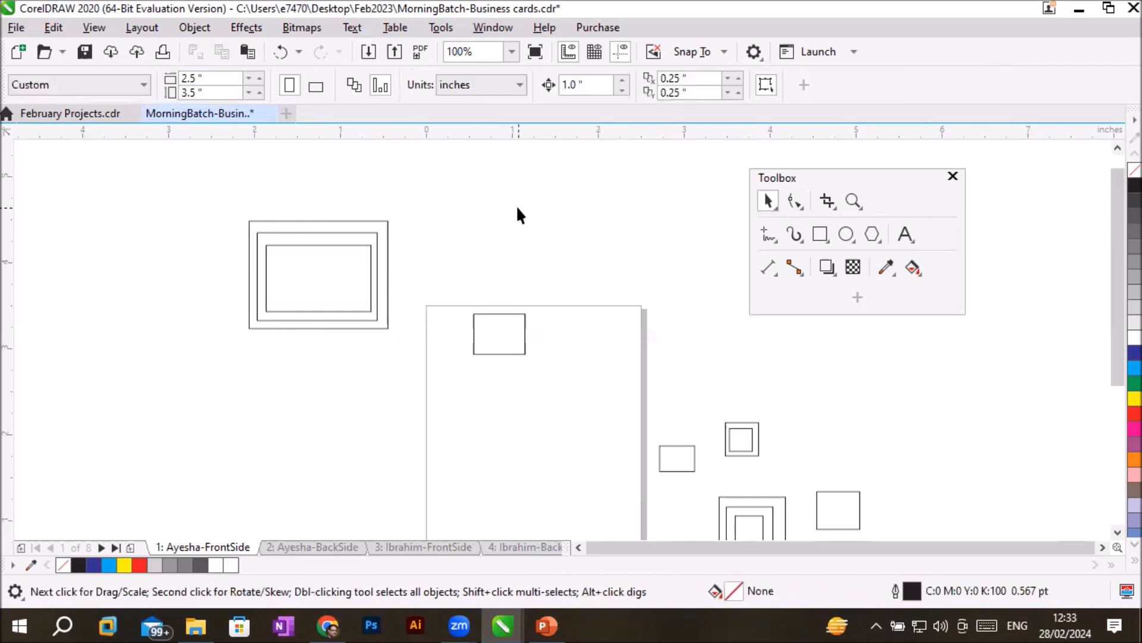
pyautogui.doubleClick(592, 84)
pyautogui.write('.01')
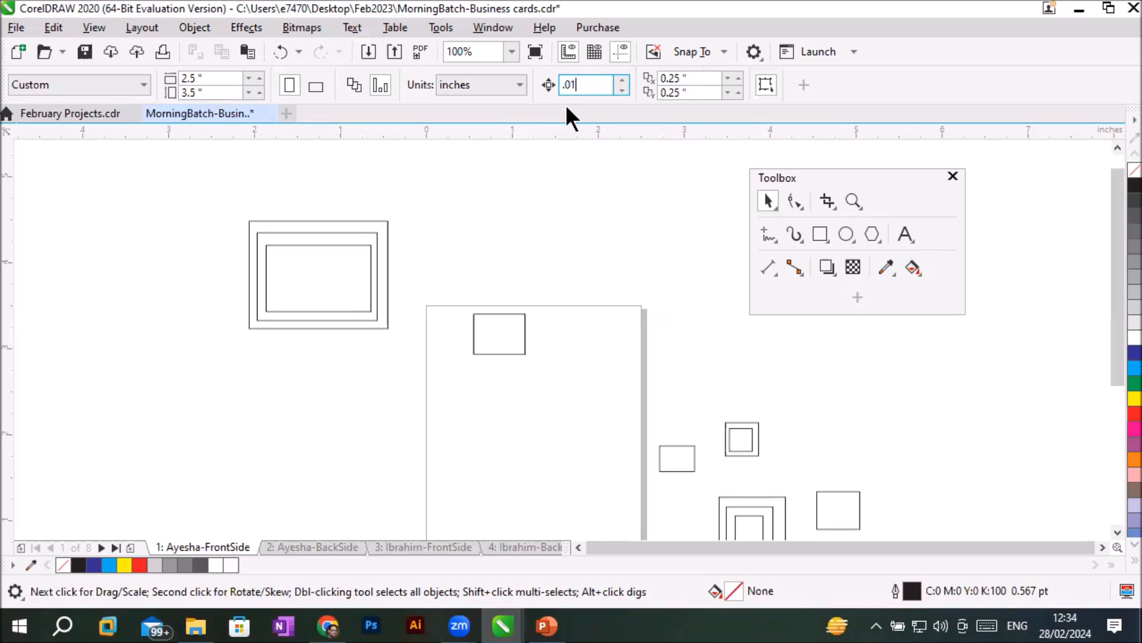
# - Duplicate the three nested rectangles beside the page, then deselect the copy
pyautogui.moveTo(224, 192); pyautogui.dragTo(395, 348)
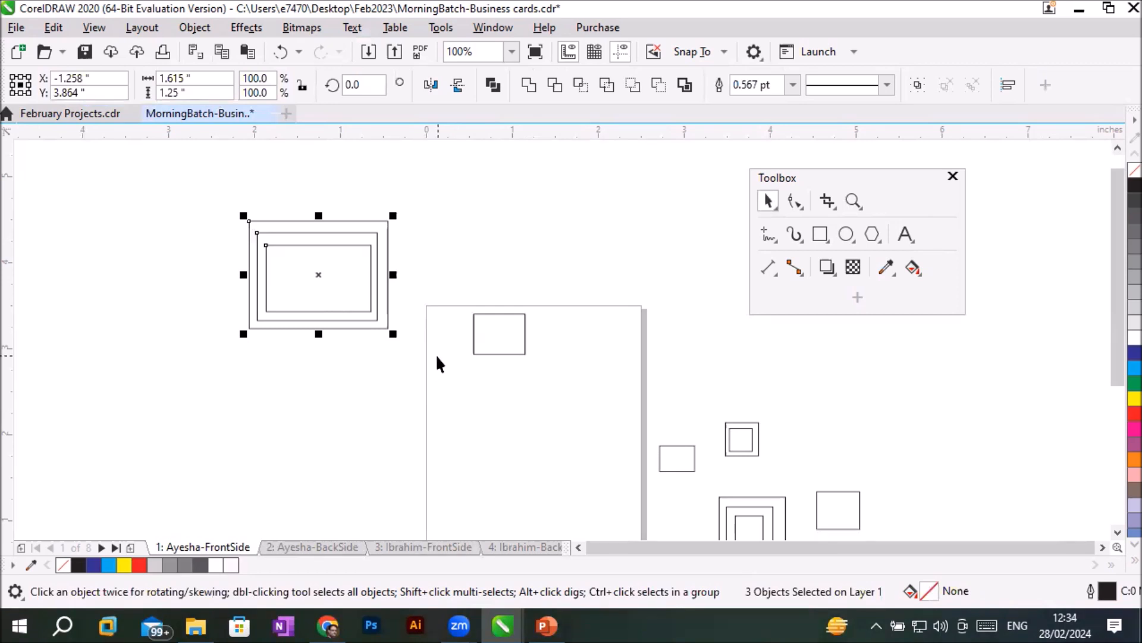
pyautogui.click(48, 26)
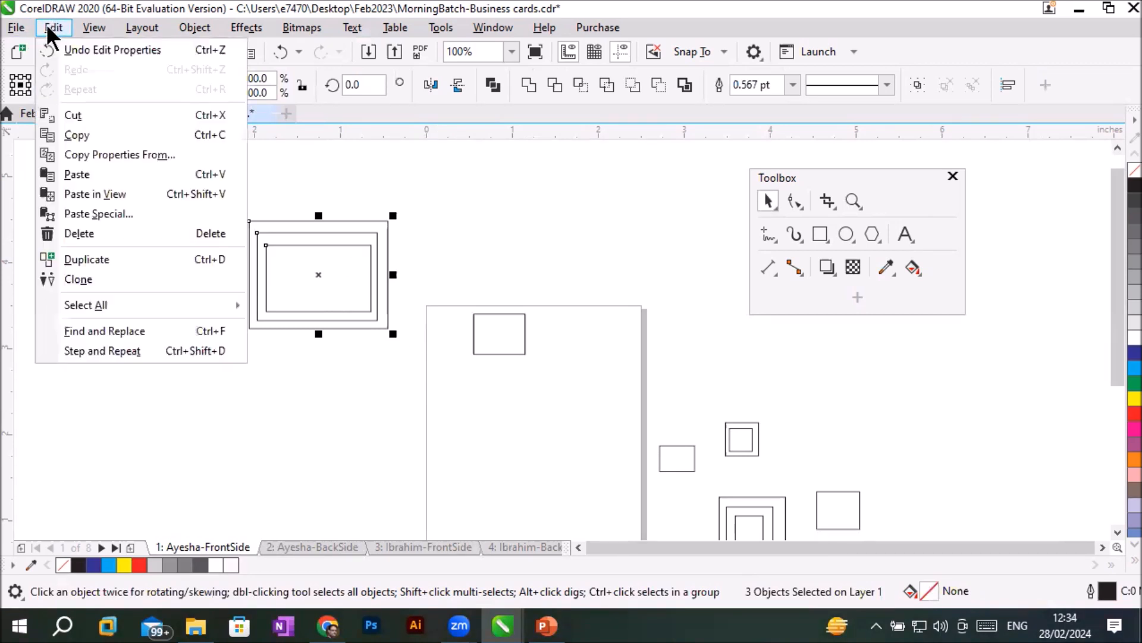
pyautogui.click(160, 260)
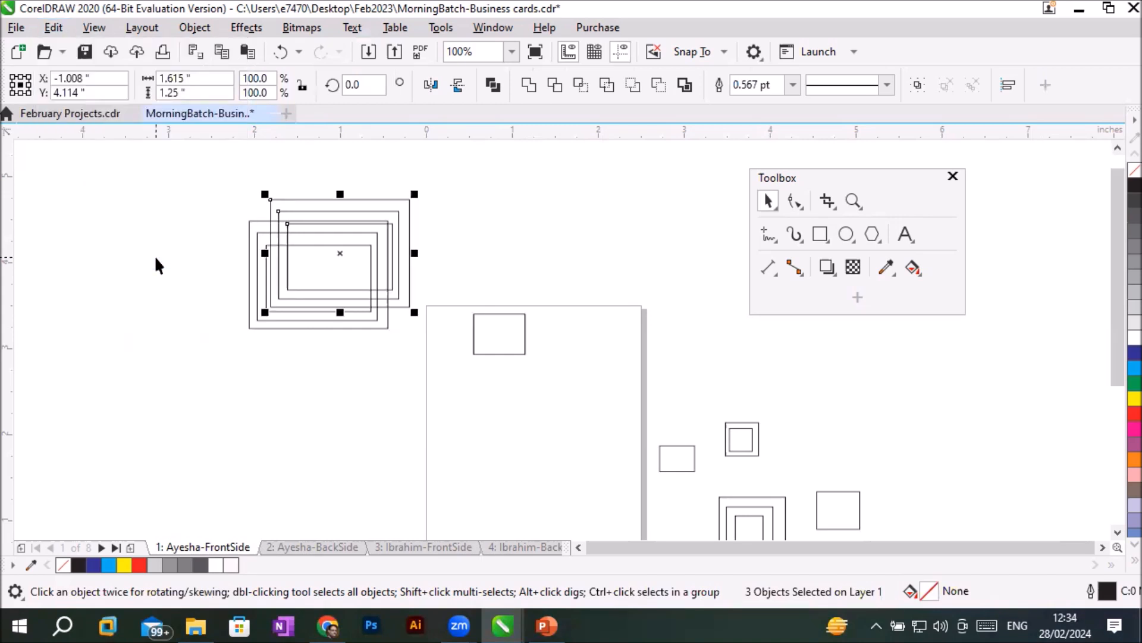
pyautogui.click(155, 255)
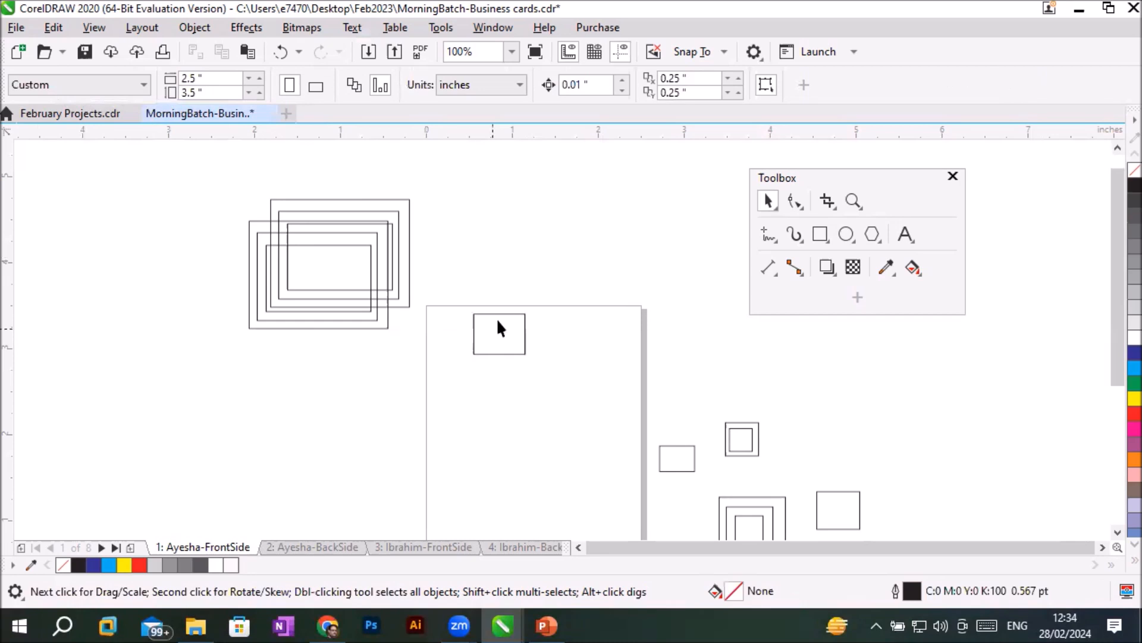
# - Move the small rectangle from the page's upper area to above the page and duplicate it three times
pyautogui.moveTo(498, 312); pyautogui.dragTo(534, 206)
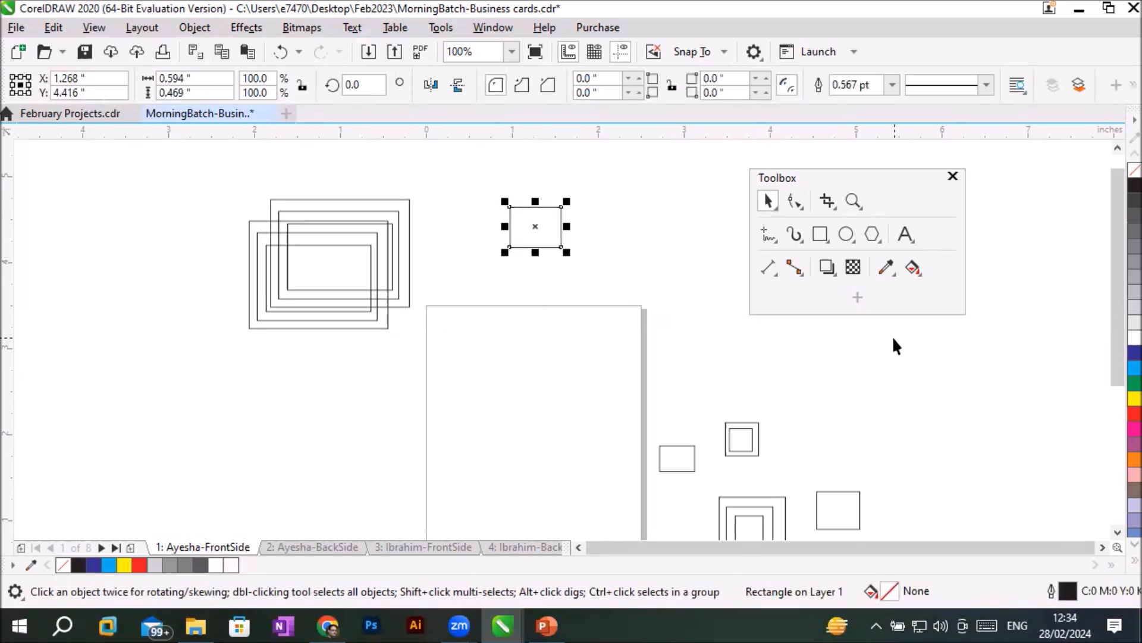
pyautogui.hotkey('ctrl', 'd')
pyautogui.hotkey('ctrl', 'd')
pyautogui.hotkey('ctrl', 'd')
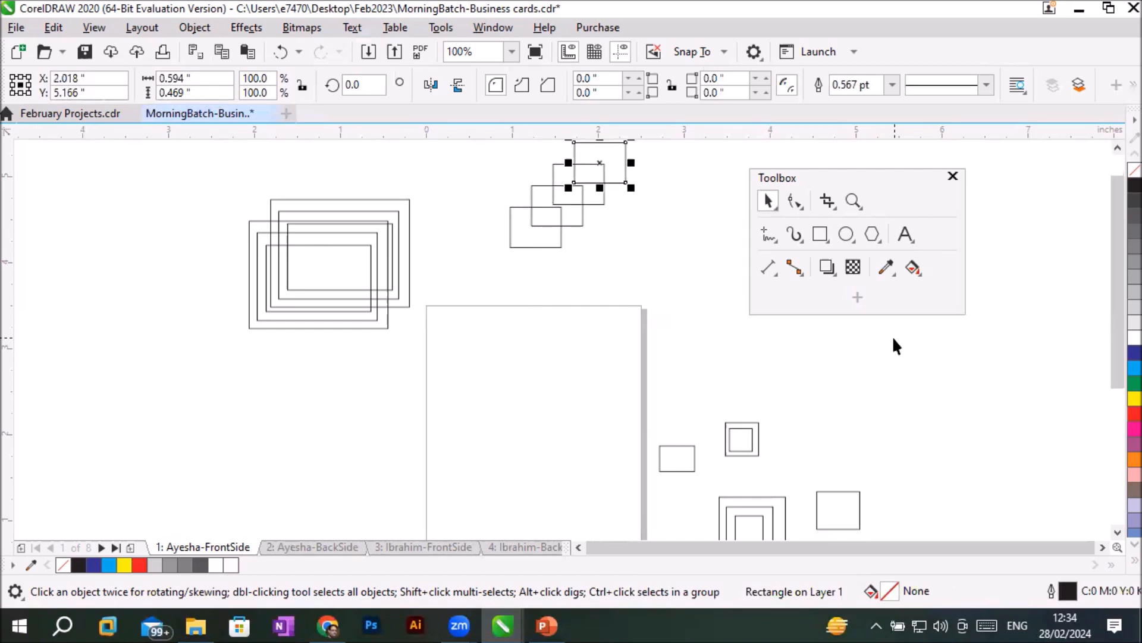
# - Draw a rectangle about 0.23 by 0.27 inch at the page's lower-left corner and duplicate it nine times into a diagonal row
pyautogui.scroll(-2, 816, 387)
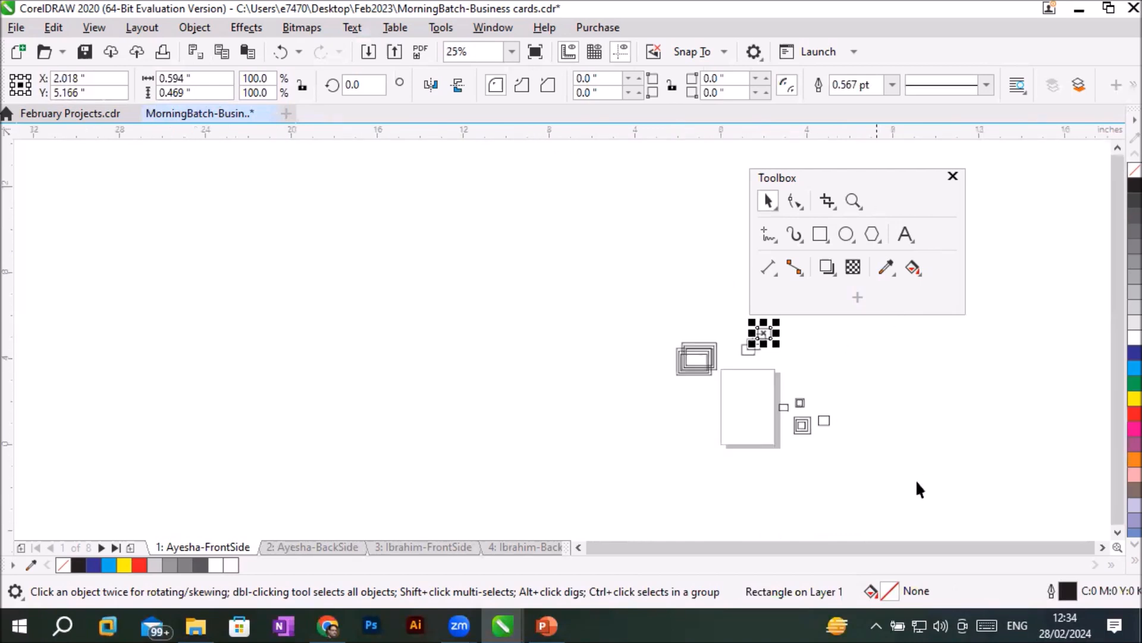
pyautogui.scroll(1, 867, 484)
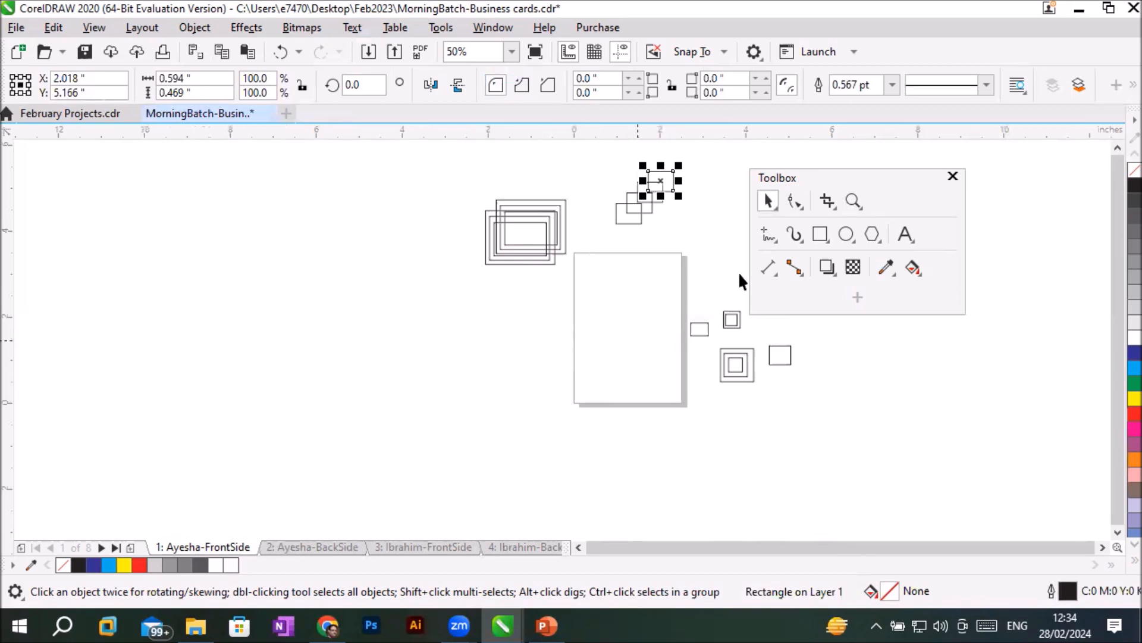
pyautogui.click(820, 234)
pyautogui.moveTo(576, 394); pyautogui.dragTo(585, 408)
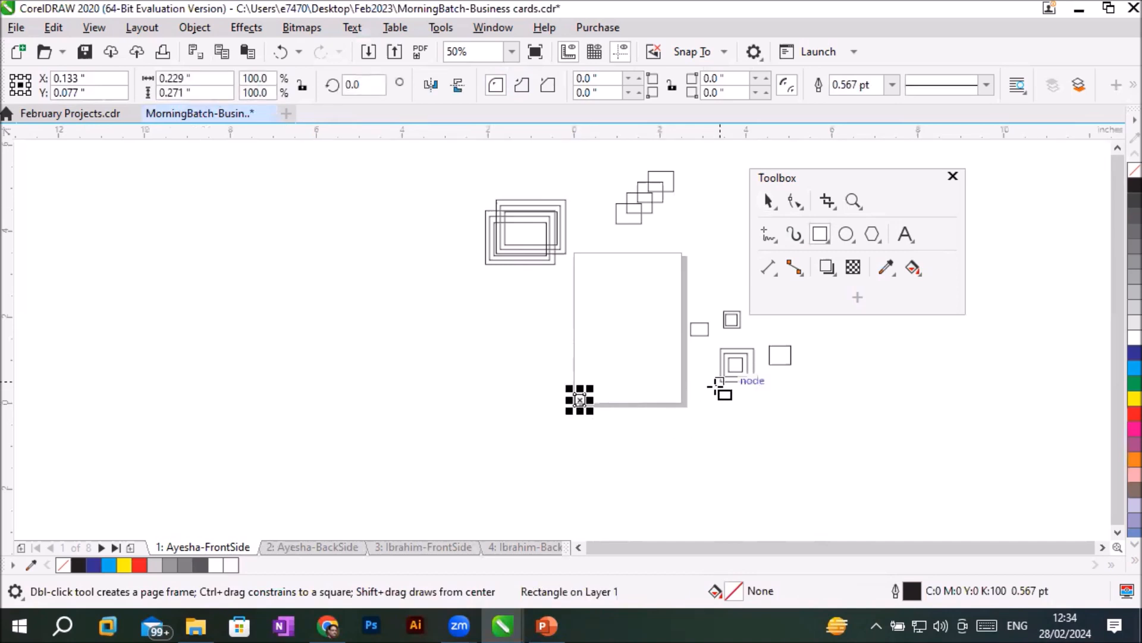
pyautogui.hotkey('ctrl', 'd')
pyautogui.hotkey('ctrl', 'd')
pyautogui.hotkey('ctrl', 'd')
pyautogui.hotkey('ctrl', 'd')
pyautogui.hotkey('ctrl', 'd')
pyautogui.hotkey('ctrl', 'd')
pyautogui.hotkey('ctrl', 'd')
pyautogui.hotkey('ctrl', 'd')
pyautogui.hotkey('ctrl', 'd')
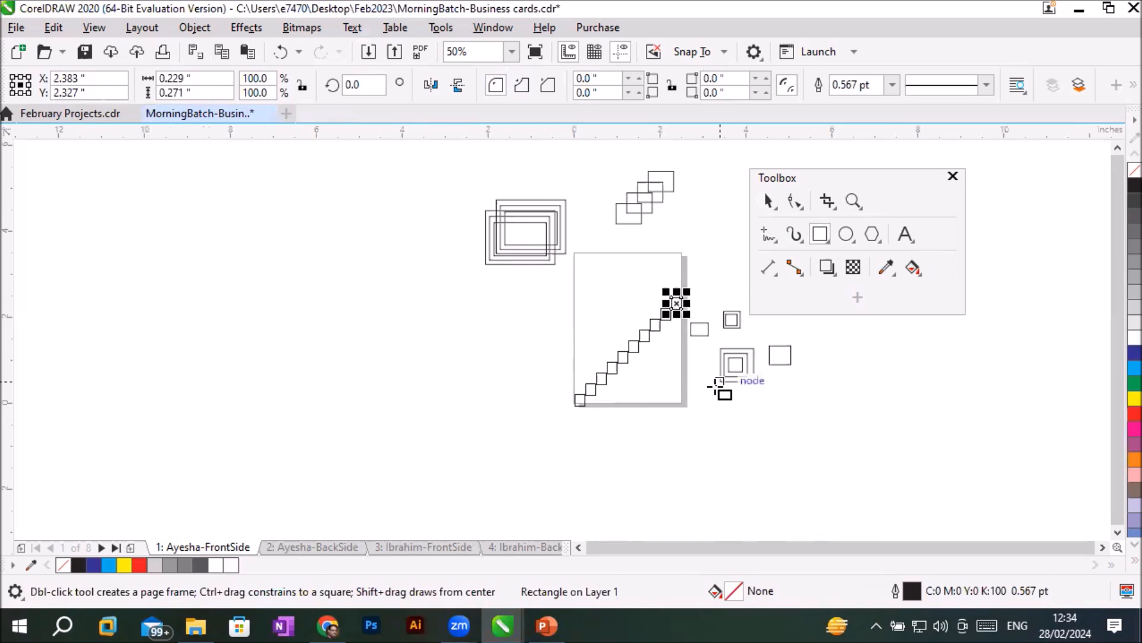
# - Draw a tall rectangle about 0.19 by 0.71 inch at the page's left edge and duplicate it seven times diagonally upward
pyautogui.moveTo(575, 325); pyautogui.dragTo(583, 354)
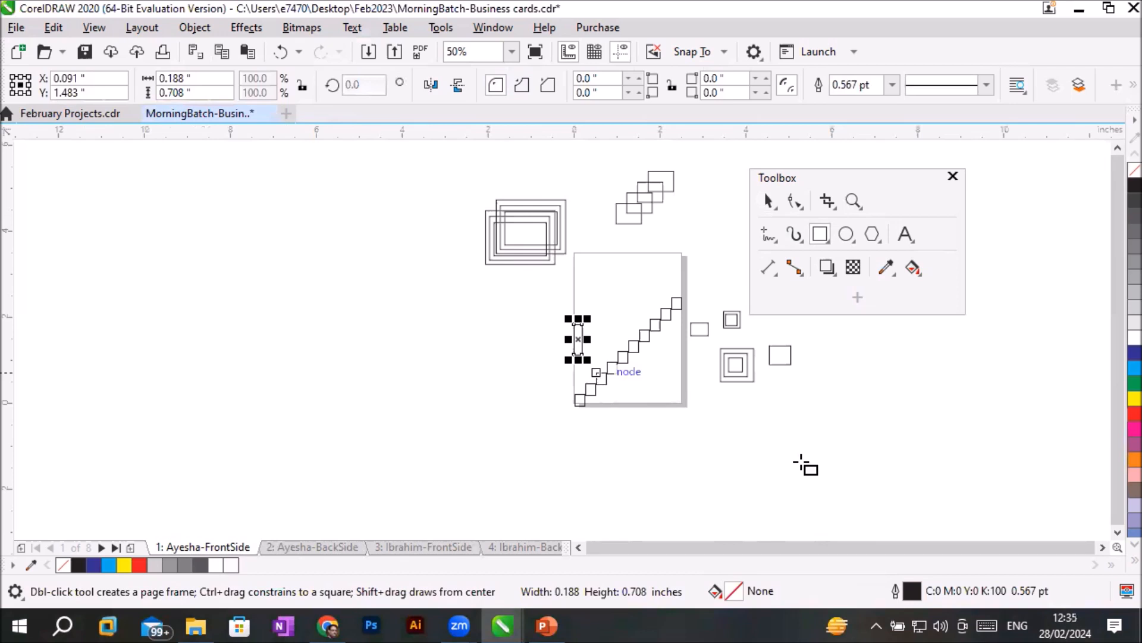
pyautogui.hotkey('ctrl', 'd')
pyautogui.hotkey('ctrl', 'd')
pyautogui.hotkey('ctrl', 'd')
pyautogui.hotkey('ctrl', 'd')
pyautogui.hotkey('ctrl', 'd')
pyautogui.hotkey('ctrl', 'd')
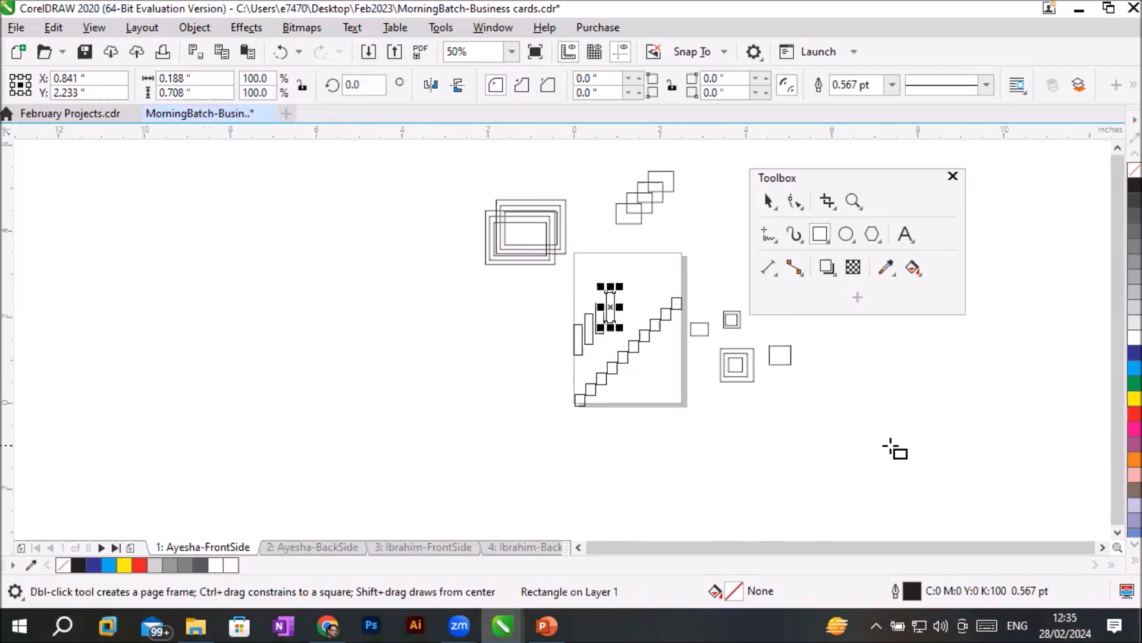
pyautogui.hotkey('ctrl', 'd')
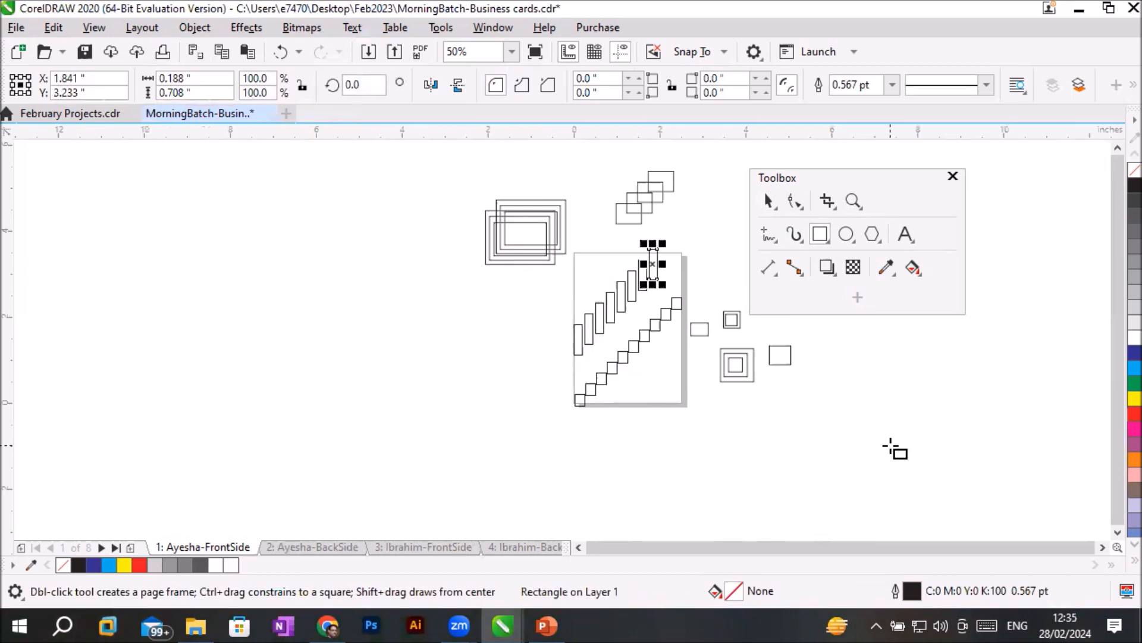
# - Draw an ellipse about 0.27 by 0.33 inch at the page's bottom edge and duplicate it five times diagonally up to the right edge
pyautogui.click(846, 235)
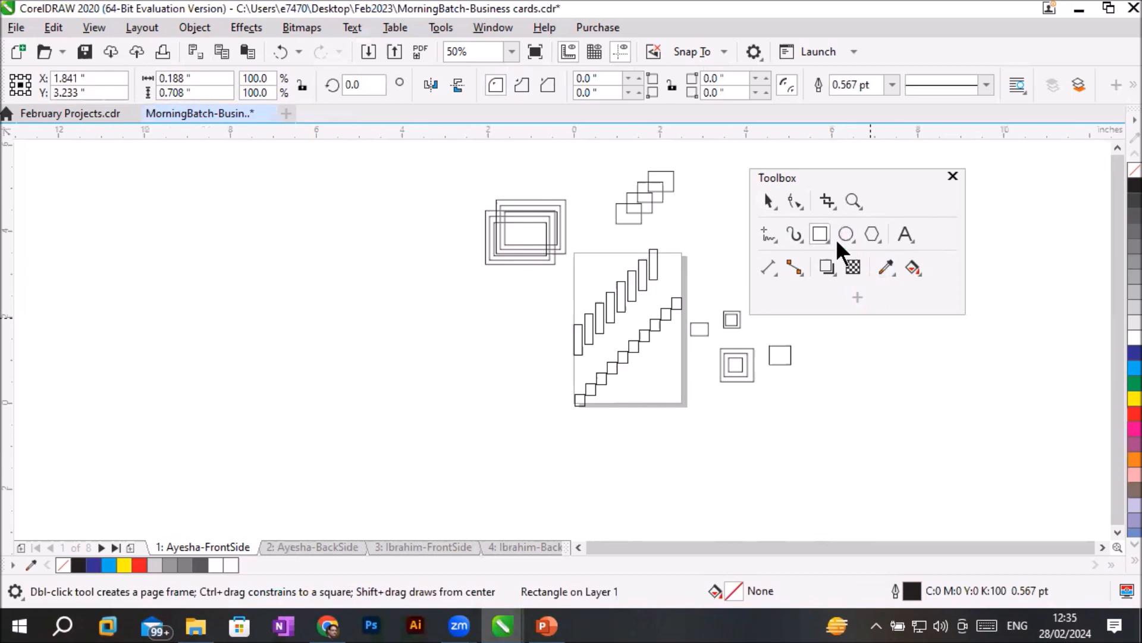
pyautogui.moveTo(618, 391); pyautogui.dragTo(630, 405)
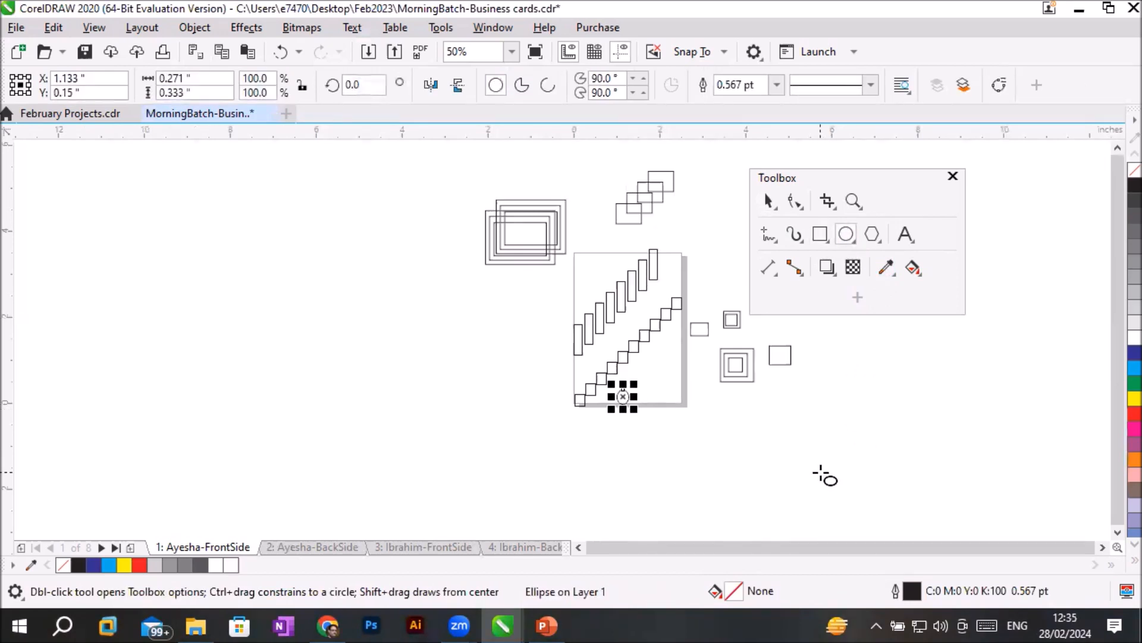
pyautogui.hotkey('ctrl', 'd')
pyautogui.hotkey('ctrl', 'd')
pyautogui.hotkey('ctrl', 'd')
pyautogui.hotkey('ctrl', 'd')
pyautogui.hotkey('ctrl', 'd')
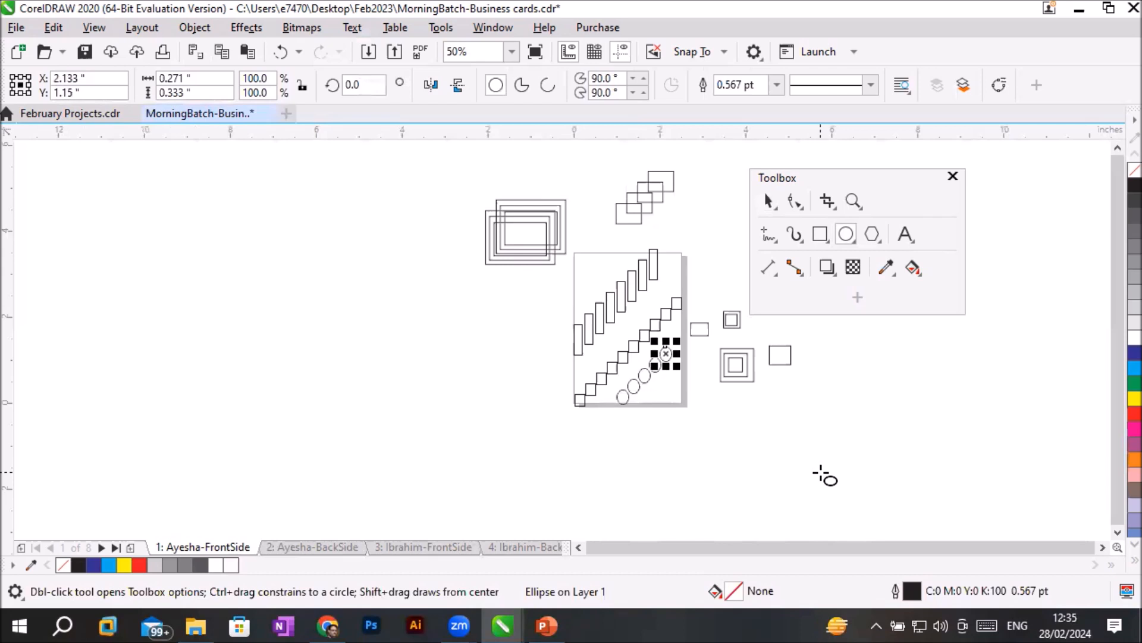
# - Add the artistic text "S" to the lower left of the page and duplicate it eleven times into a diagonal row
pyautogui.click(905, 234)
pyautogui.click(383, 411)
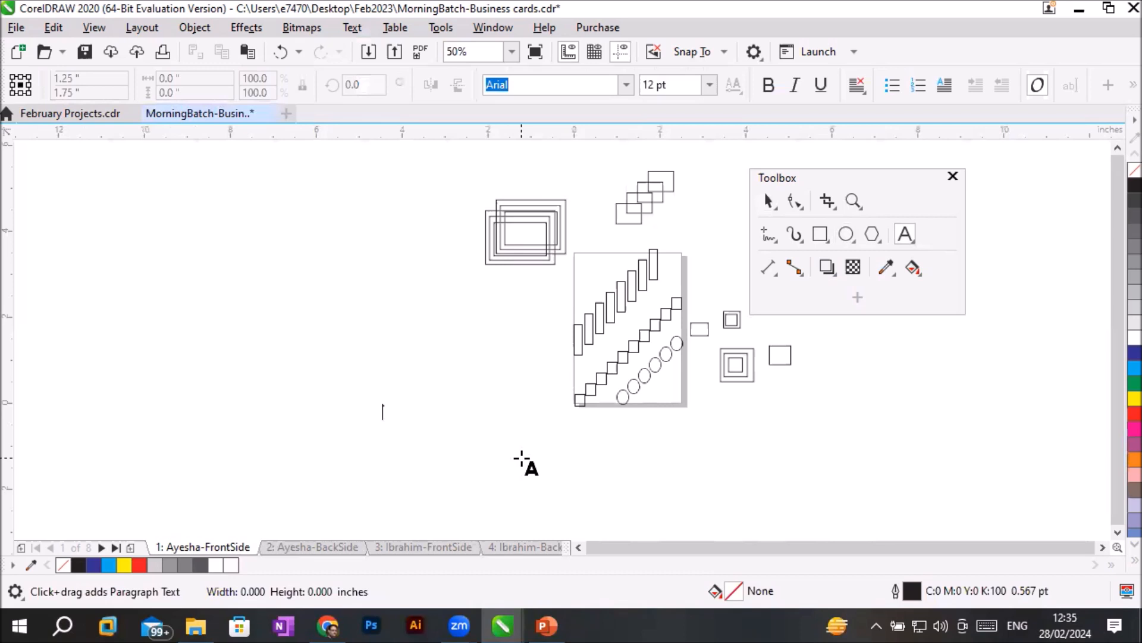
pyautogui.write('S')
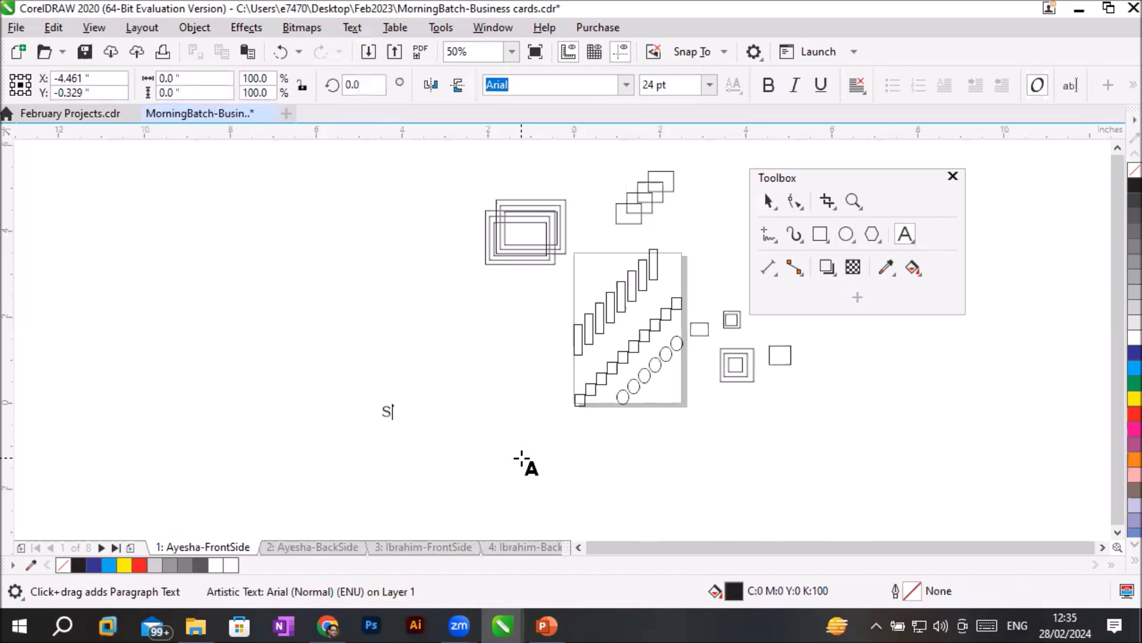
pyautogui.hotkey('ctrl', 'space')
pyautogui.hotkey('ctrl', 'd')
pyautogui.hotkey('ctrl', 'd')
pyautogui.hotkey('ctrl', 'd')
pyautogui.hotkey('ctrl', 'd')
pyautogui.hotkey('ctrl', 'd')
pyautogui.hotkey('ctrl', 'd')
pyautogui.hotkey('ctrl', 'd')
pyautogui.hotkey('ctrl', 'd')
pyautogui.hotkey('ctrl', 'd')
pyautogui.hotkey('ctrl', 'd')
pyautogui.hotkey('ctrl', 'd')
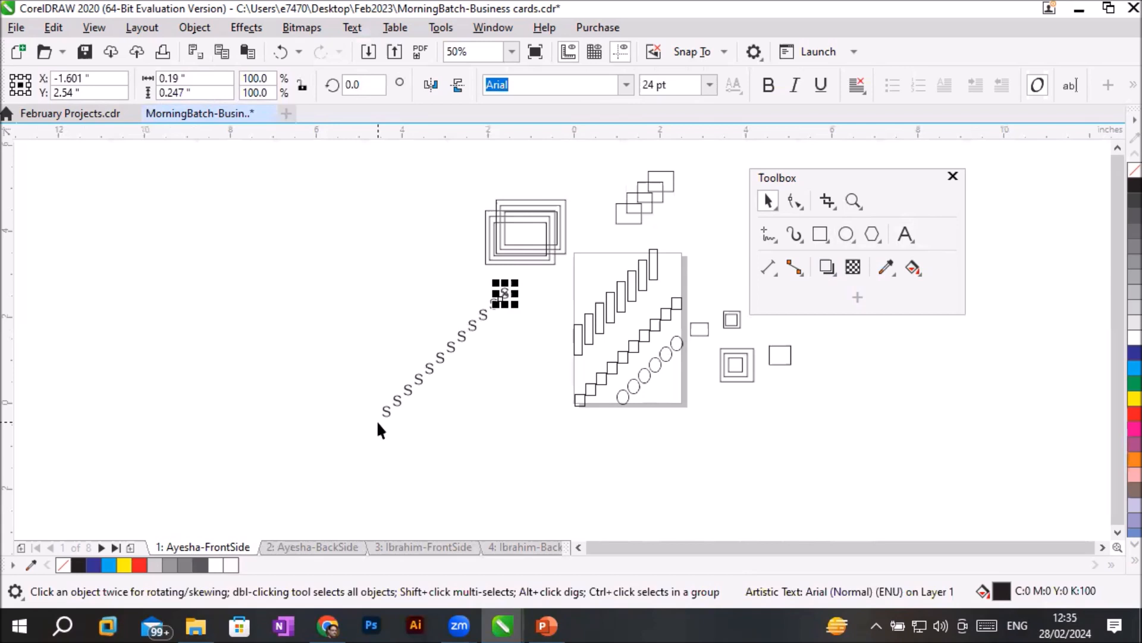
# - Select all the practice shapes and letters on and around the page and delete them
pyautogui.moveTo(324, 160); pyautogui.dragTo(492, 320)
pyautogui.moveTo(642, 402); pyautogui.dragTo(833, 457)
pyautogui.press('Delete')
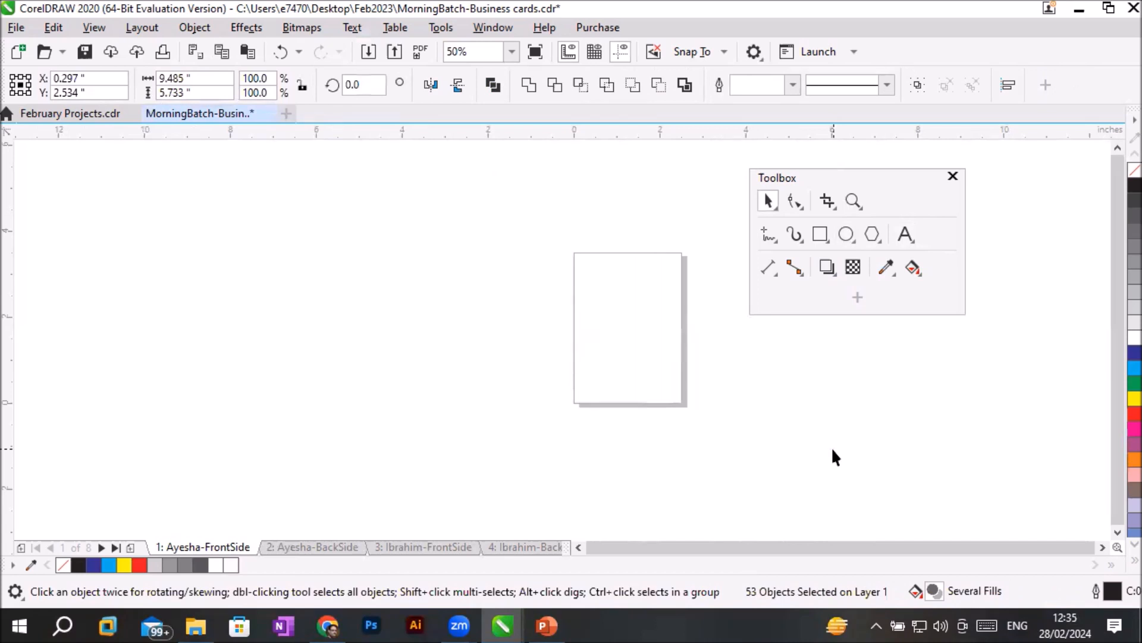
# - Draw a thin rectangle about 2.53 by 0.19 inch across the page's bottom edge
pyautogui.scroll(1, 802, 366)
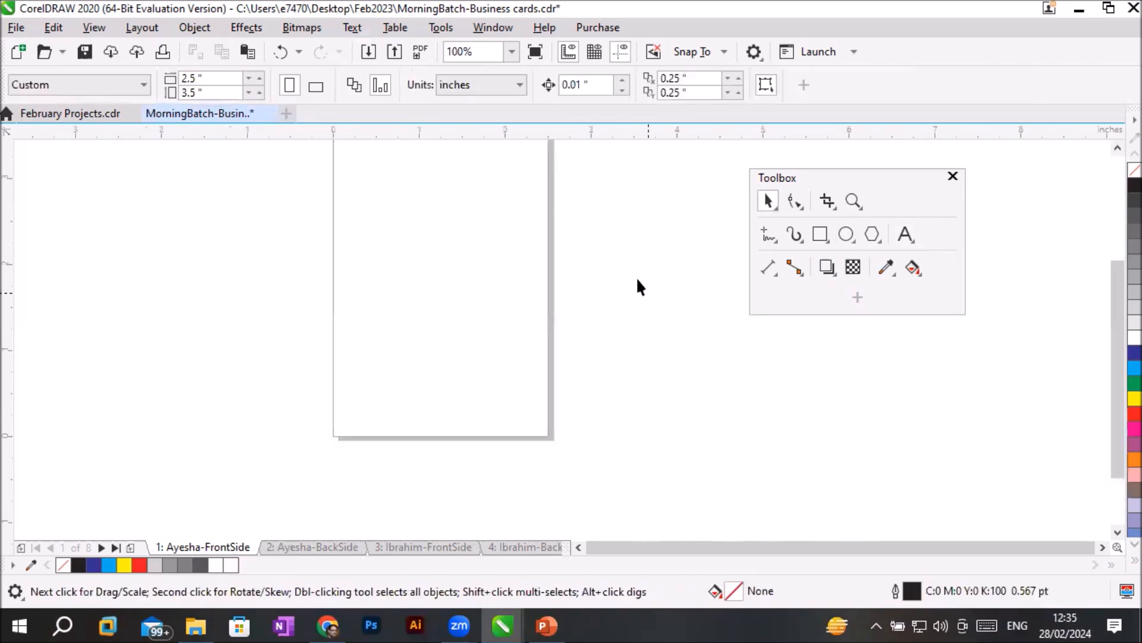
pyautogui.scroll(-1, 644, 230)
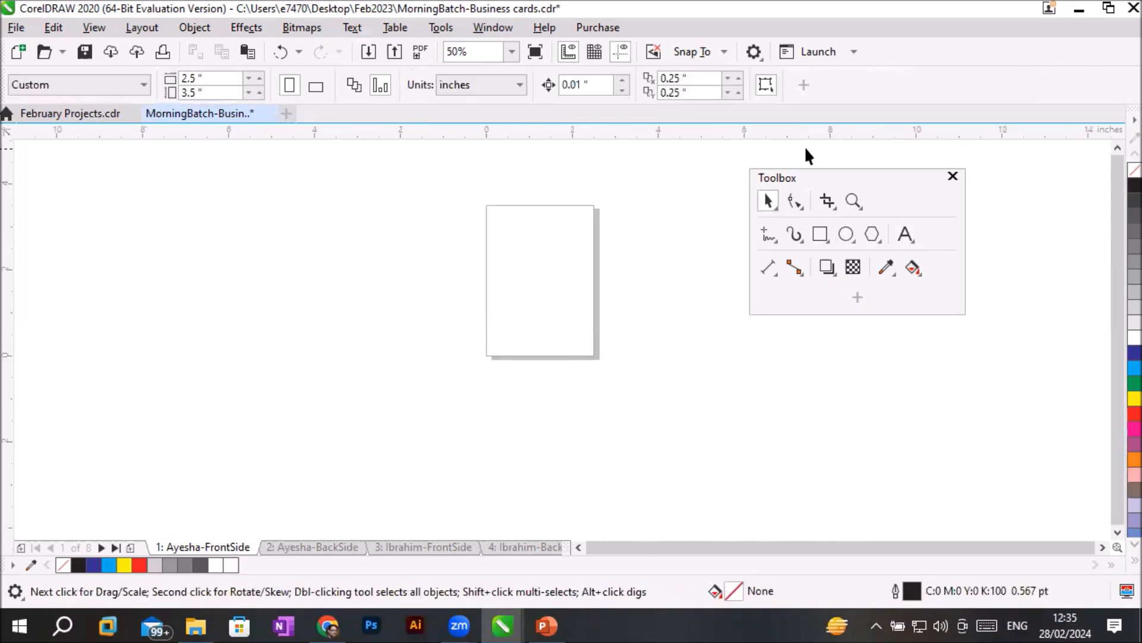
pyautogui.scroll(1, 529, 325)
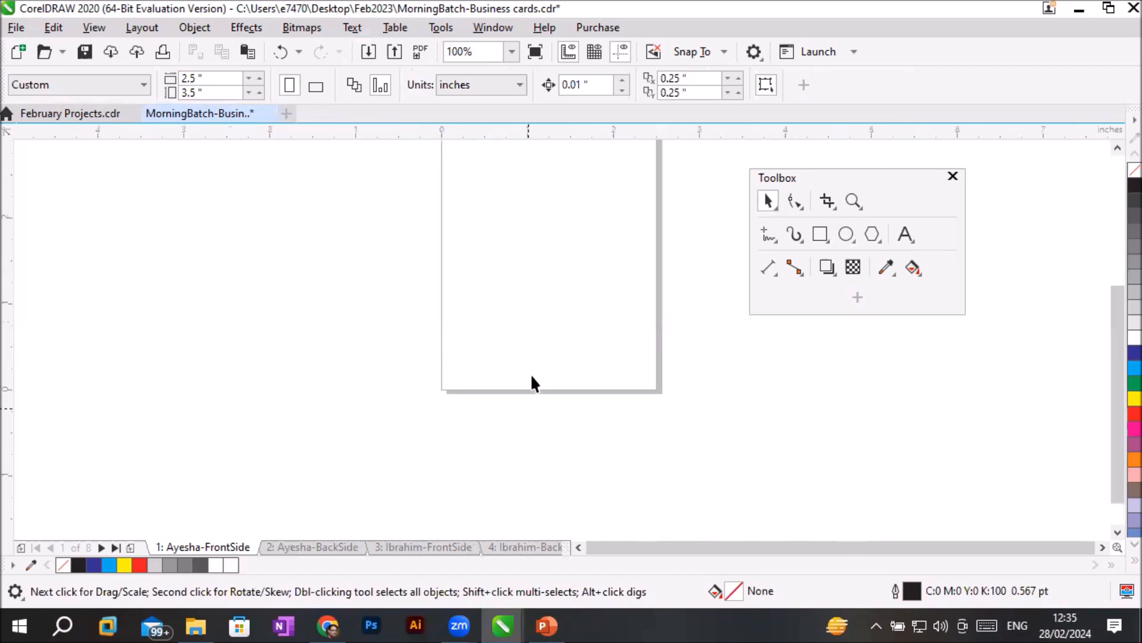
pyautogui.click(821, 234)
pyautogui.moveTo(442, 373); pyautogui.dragTo(658, 389)
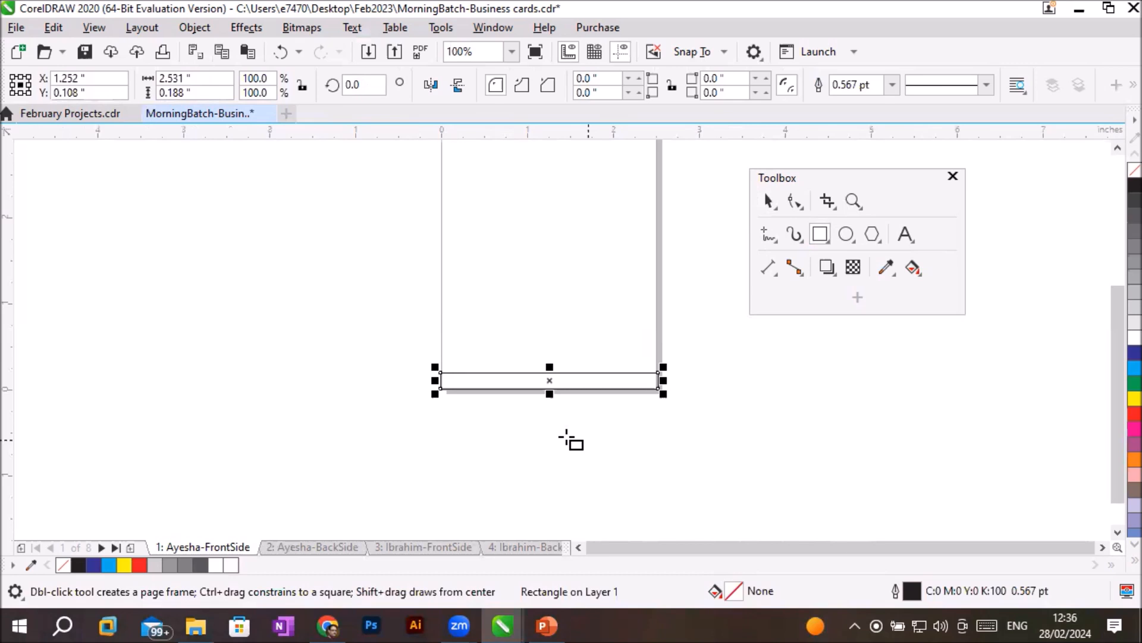
# - Set the thin rectangle's width to 2 inches and its height to 0.2 inch
pyautogui.click(211, 78)
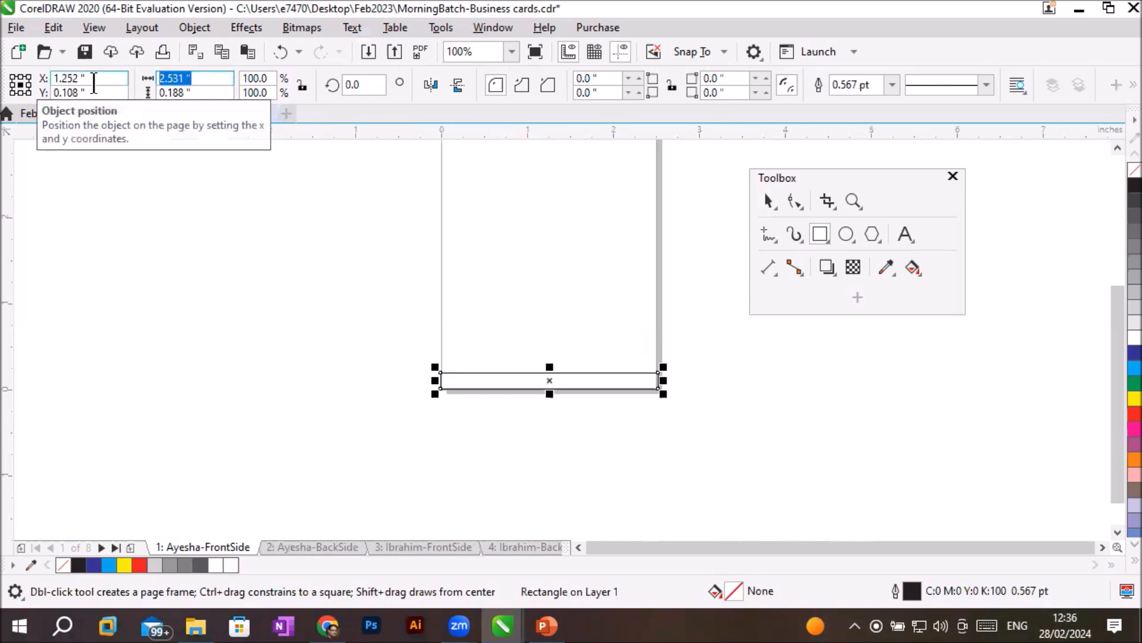
pyautogui.write('2')
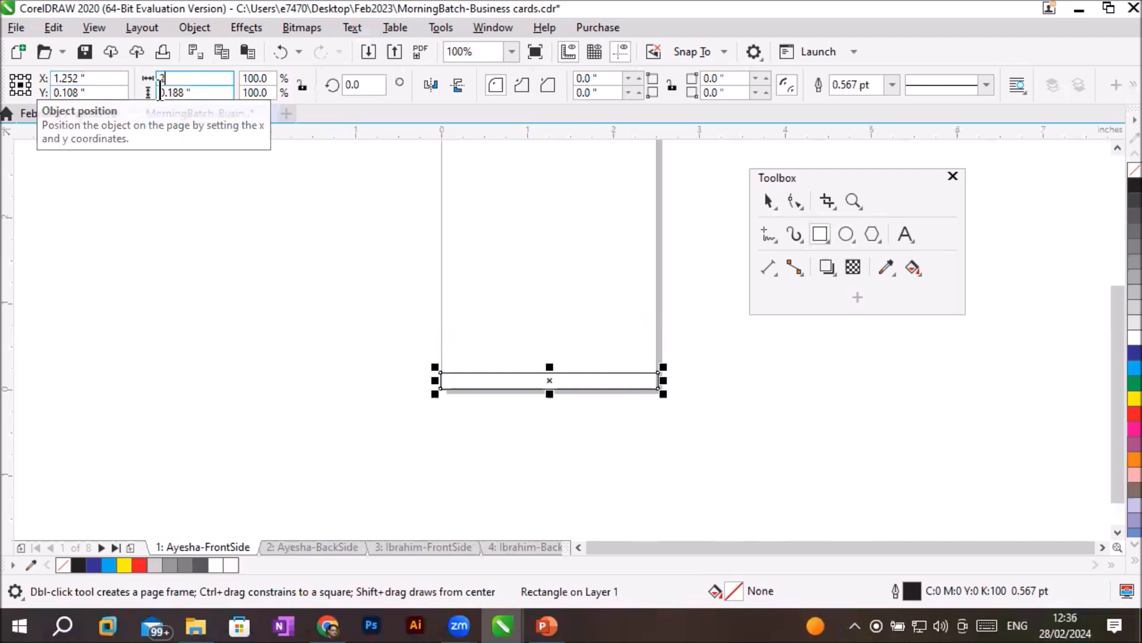
pyautogui.click(203, 92)
pyautogui.doubleClick(203, 92)
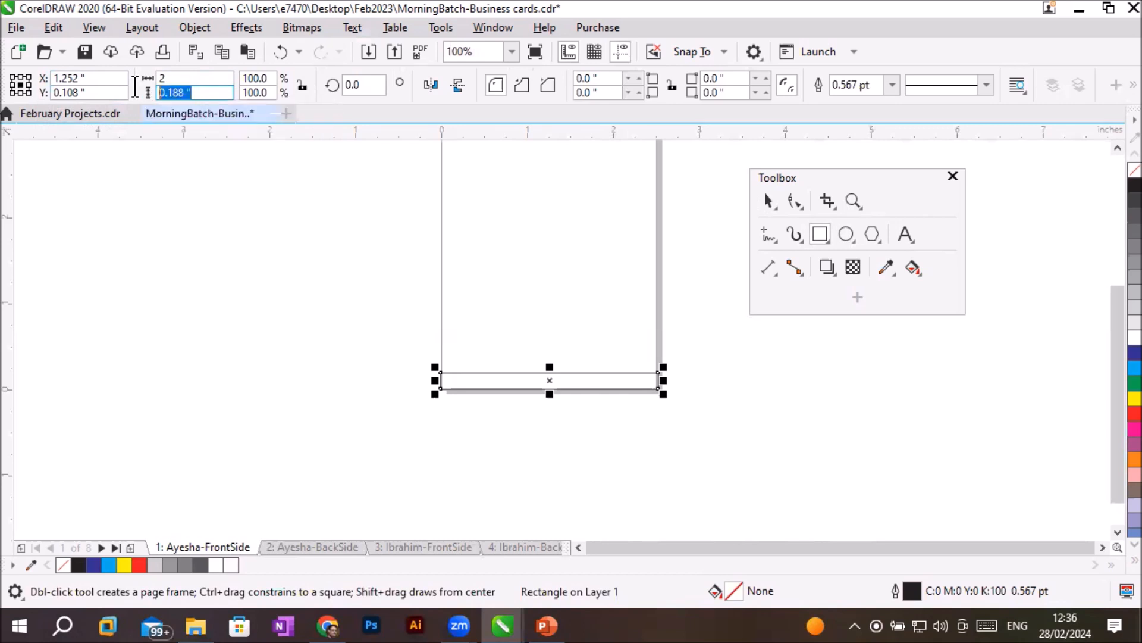
pyautogui.write('.2')
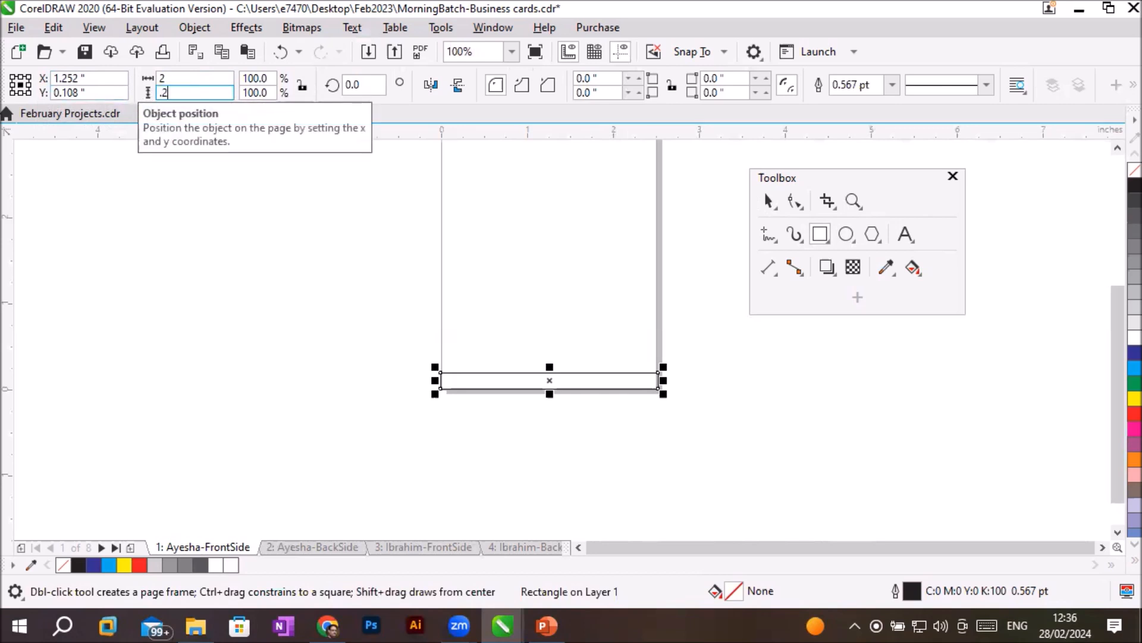
pyautogui.press('Return')
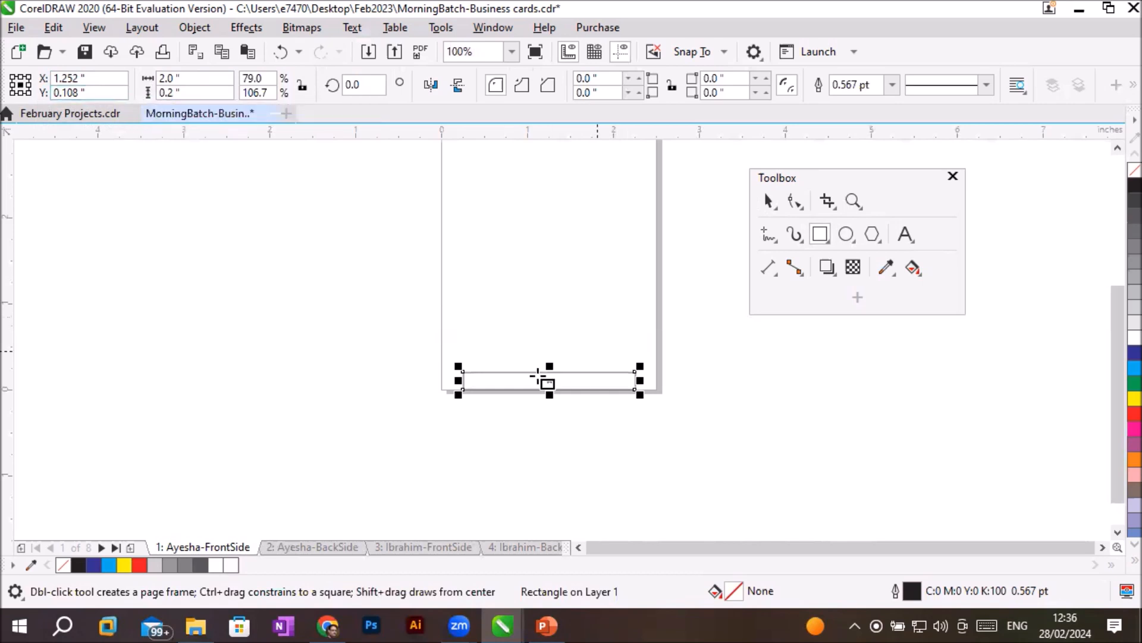
# - Set the rectangle's width to 3 inches
pyautogui.click(203, 78)
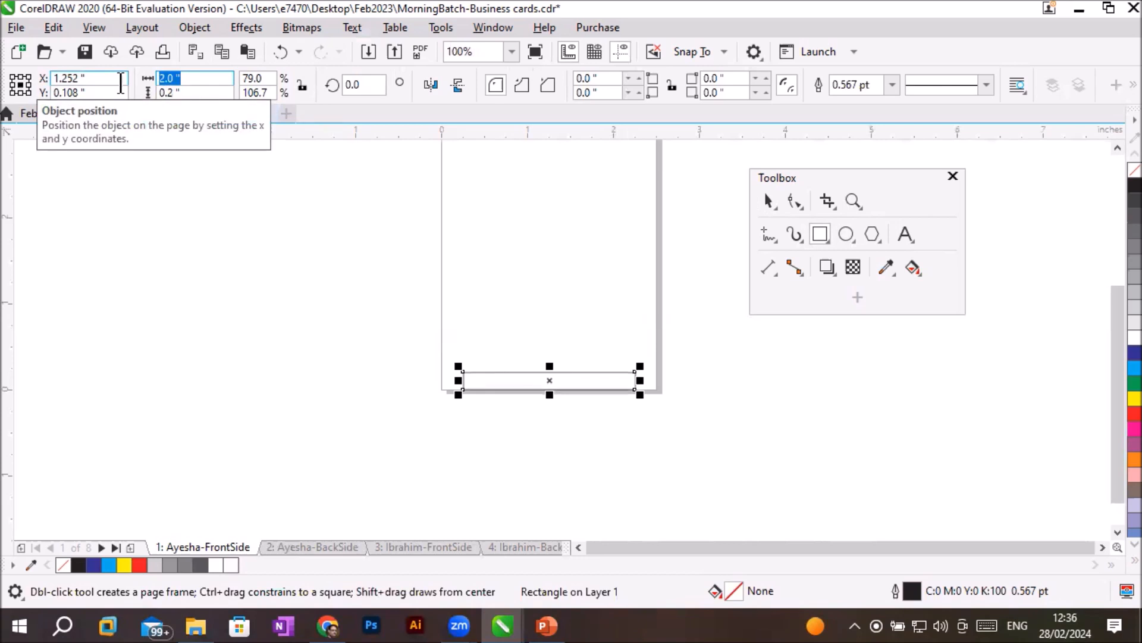
pyautogui.write('3')
pyautogui.press('Return')
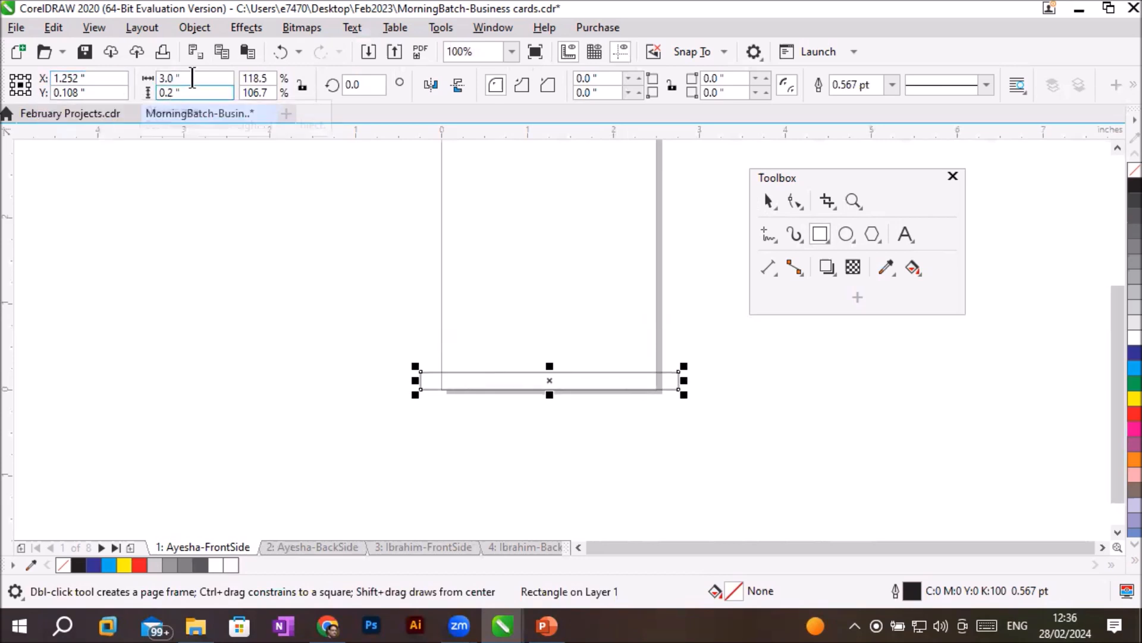
# - Set the rectangle's width to 2.5 inches to match the page width
pyautogui.click(179, 78)
pyautogui.write('2.')
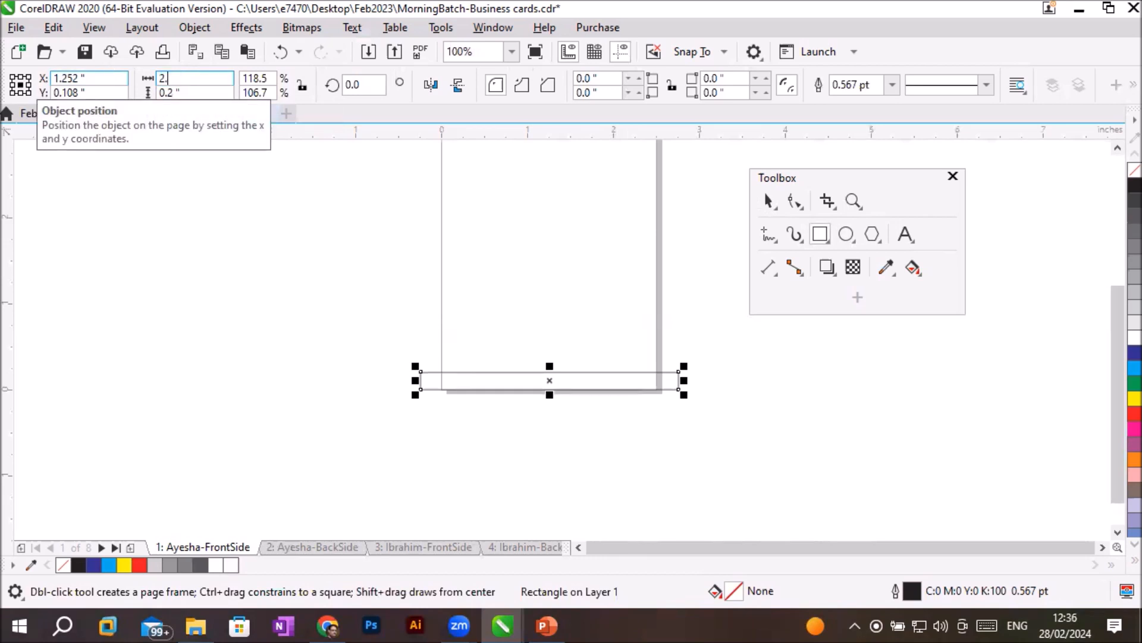
pyautogui.write('5')
pyautogui.press('Return')
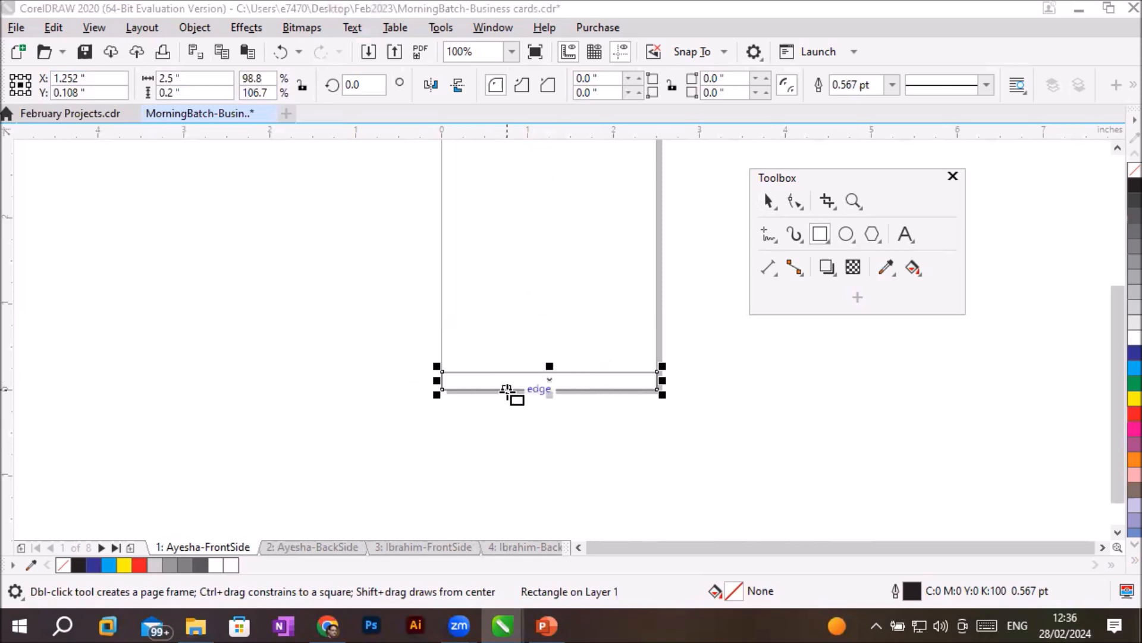
pyautogui.click(189, 78)
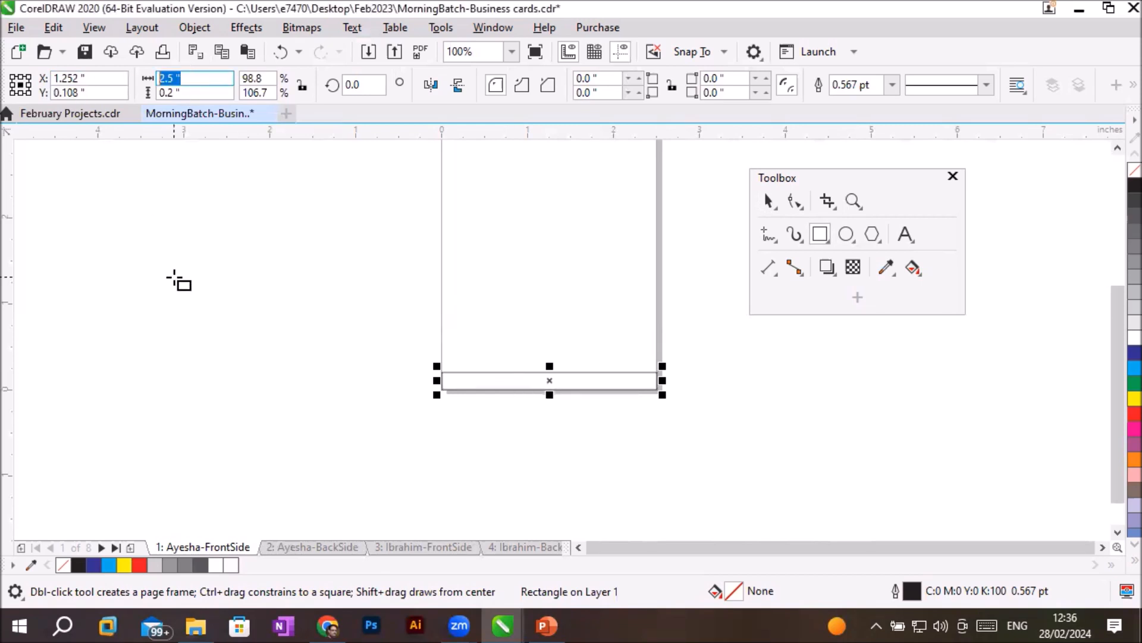
pyautogui.press('Tab')
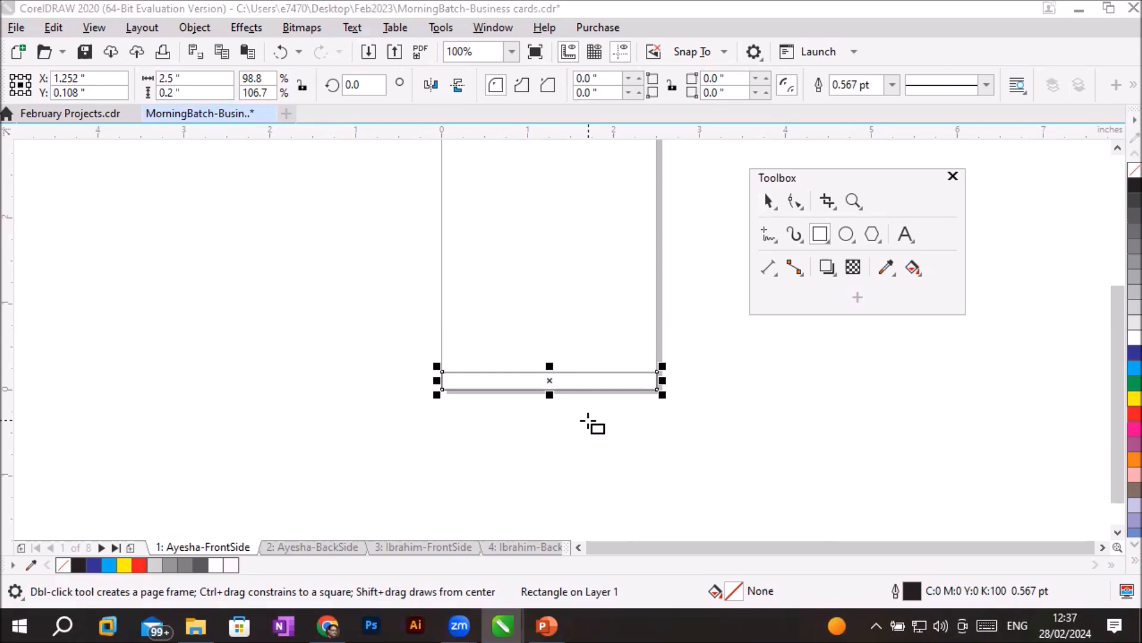
# - Copy and paste the bottom rectangle in place and nudge the copy up to Y 0.298 inch, directly above the original
pyautogui.click(1117, 149)
pyautogui.click(1118, 149)
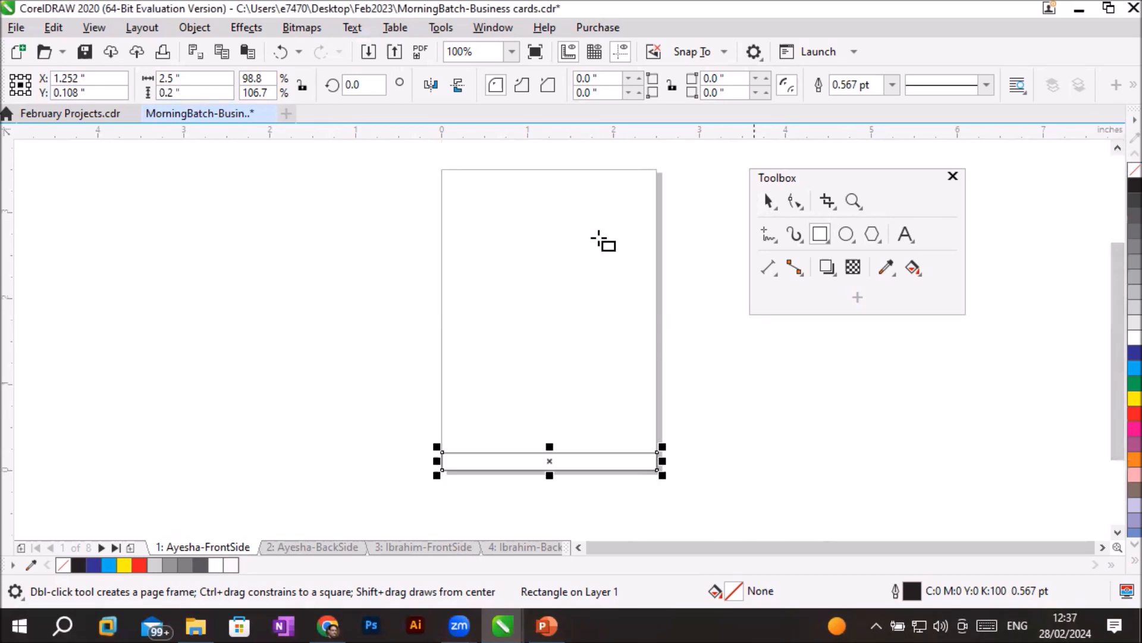
pyautogui.click(52, 28)
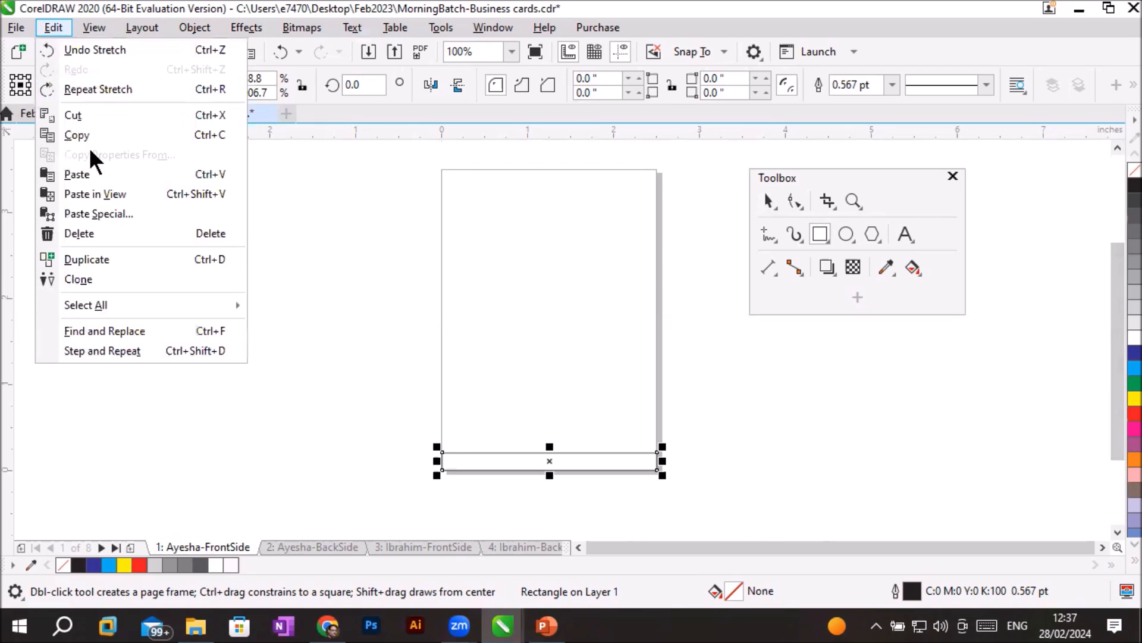
pyautogui.click(83, 131)
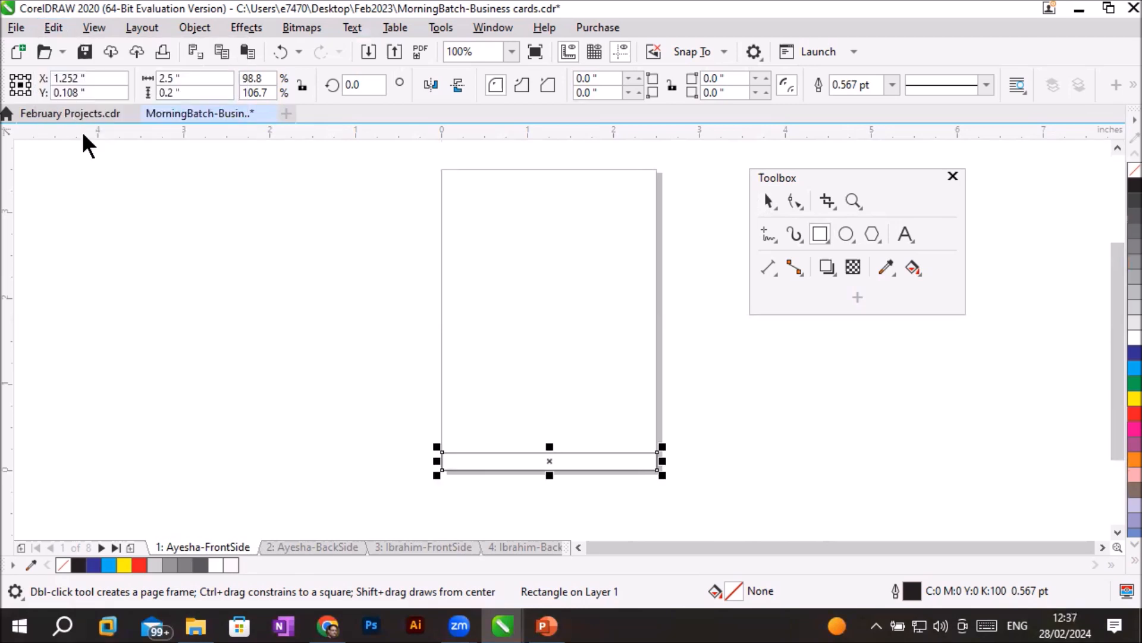
pyautogui.click(51, 31)
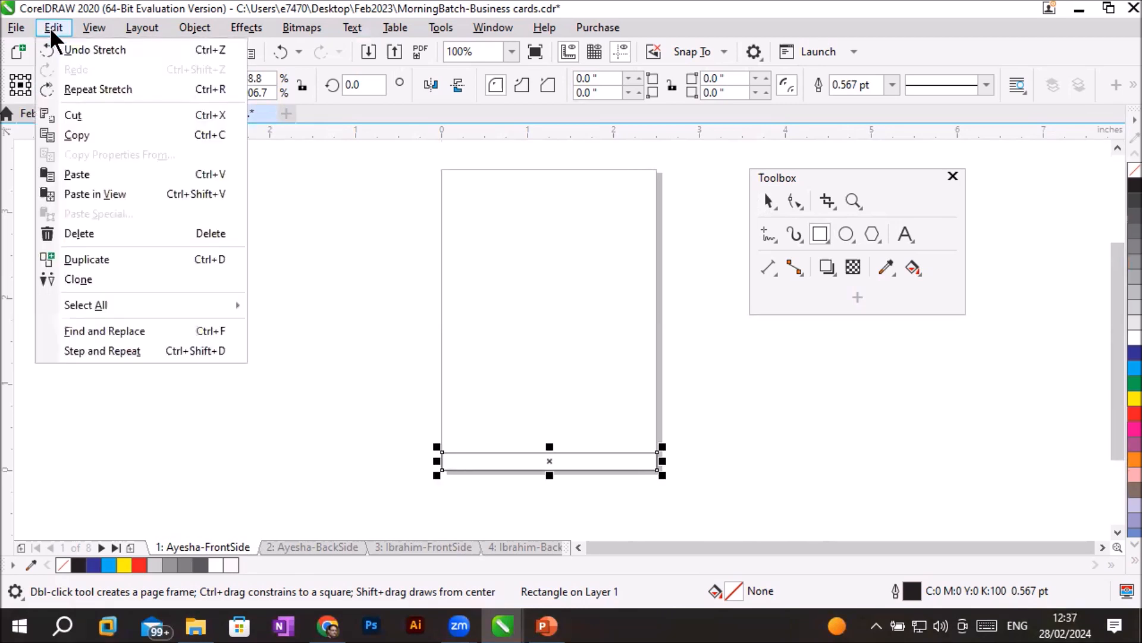
pyautogui.click(76, 174)
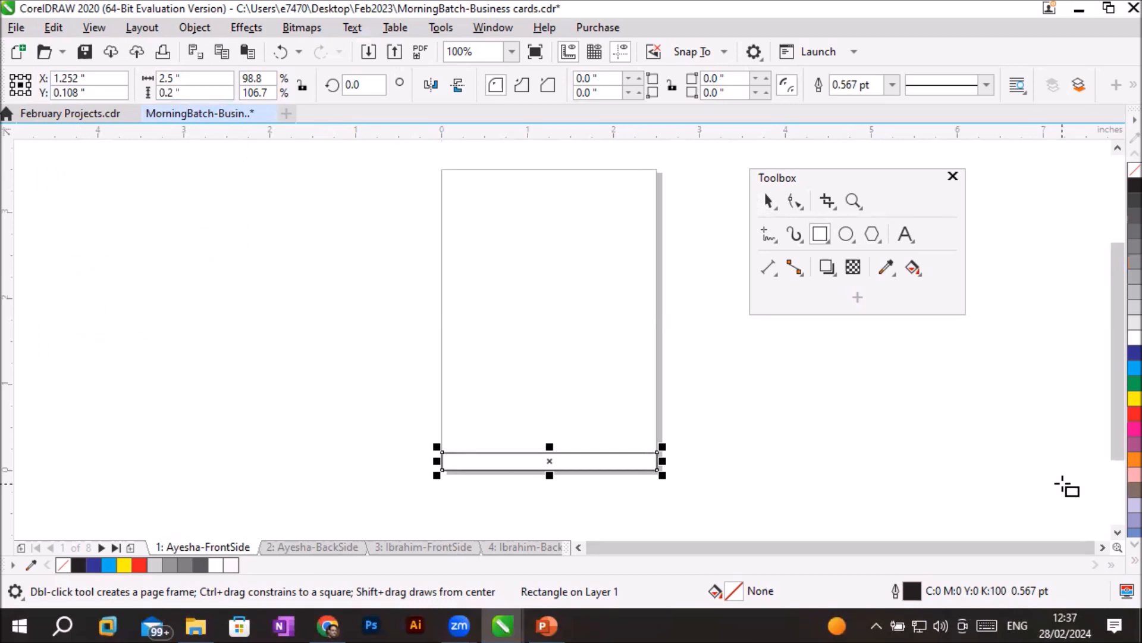
pyautogui.press('Up')
pyautogui.press('Up')
pyautogui.press('Up')
pyautogui.press('Up')
pyautogui.press('Up')
pyautogui.press('Up')
pyautogui.press('Up')
pyautogui.press('Up')
pyautogui.press('Up')
pyautogui.press('Up')
pyautogui.press('Up')
pyautogui.press('Up')
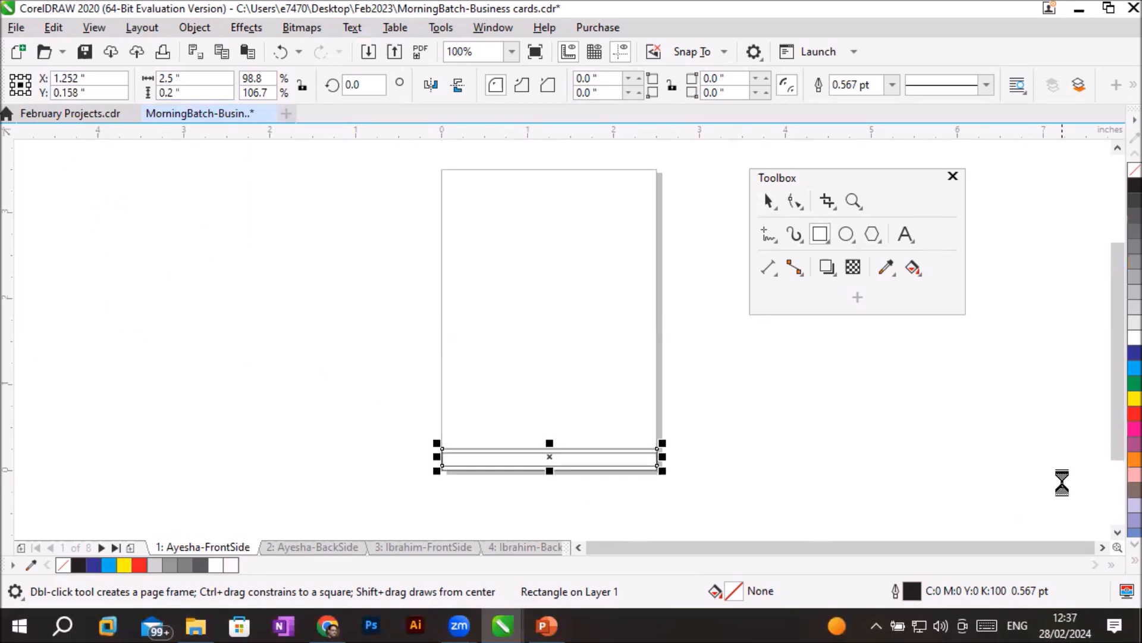
pyautogui.press('Up')
pyautogui.press('Up')
pyautogui.press('Up')
pyautogui.press('Up')
pyautogui.press('Up')
pyautogui.press('Up')
pyautogui.press('Up')
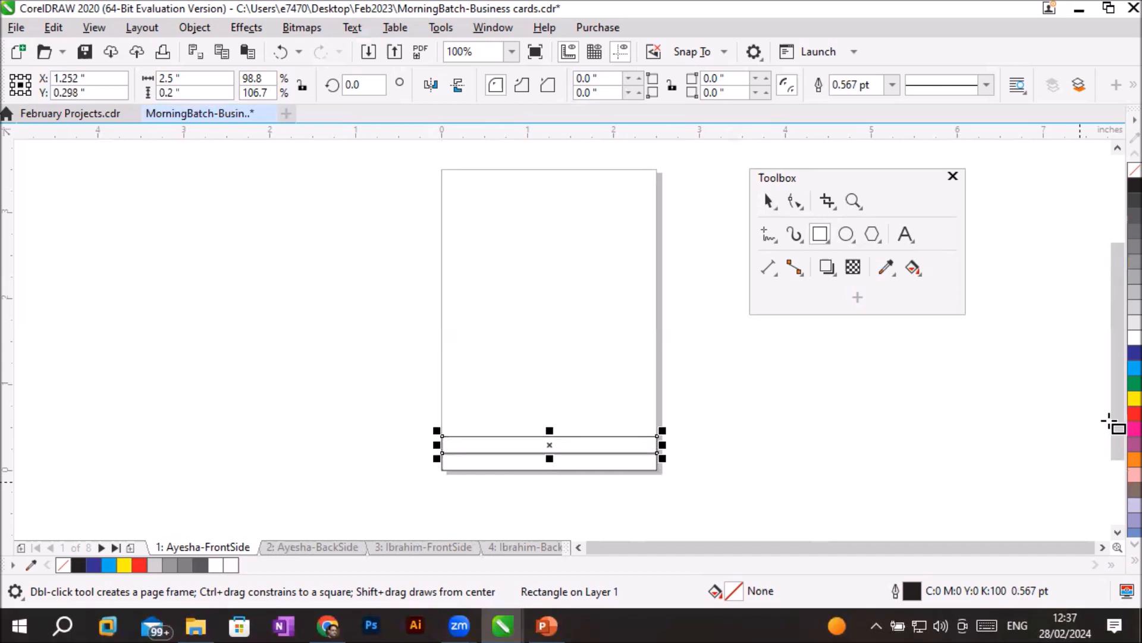
# - Copy and paste the second rectangle and nudge the new copy up to Y 0.498 inch, on top of the stack
pyautogui.scroll(2, 671, 424)
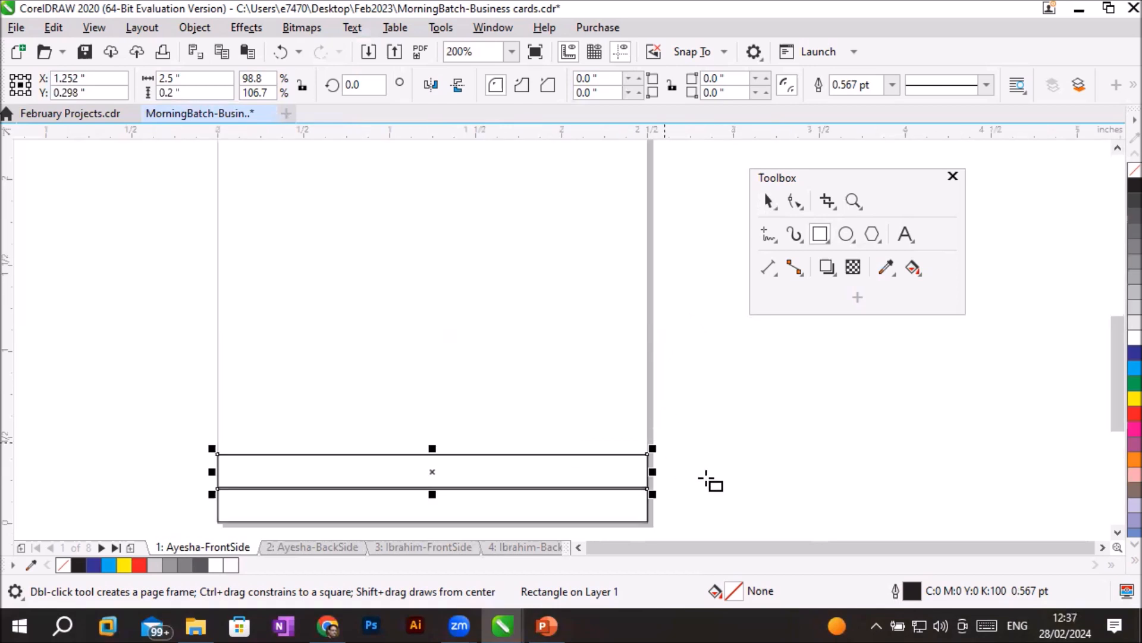
pyautogui.click(53, 27)
pyautogui.click(75, 135)
pyautogui.click(55, 27)
pyautogui.click(75, 174)
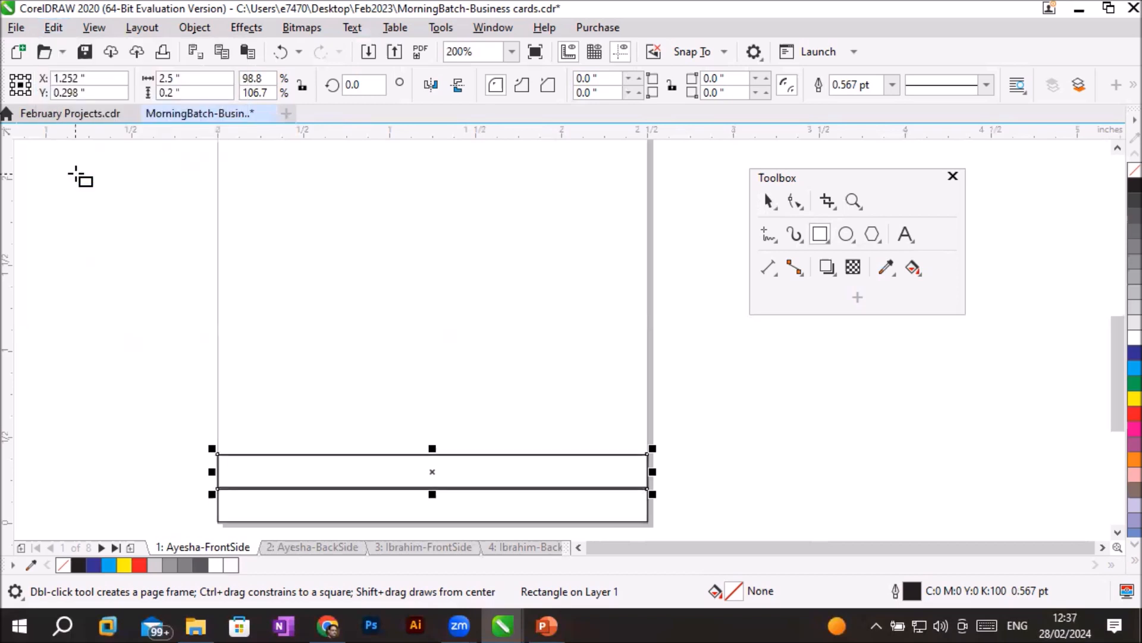
pyautogui.press('Up')
pyautogui.press('Up')
pyautogui.press('Up')
pyautogui.press('Up')
pyautogui.press('Up')
pyautogui.press('Up')
pyautogui.press('Up')
pyautogui.press('Up')
pyautogui.press('Up')
pyautogui.press('Up')
pyautogui.press('Up')
pyautogui.press('Up')
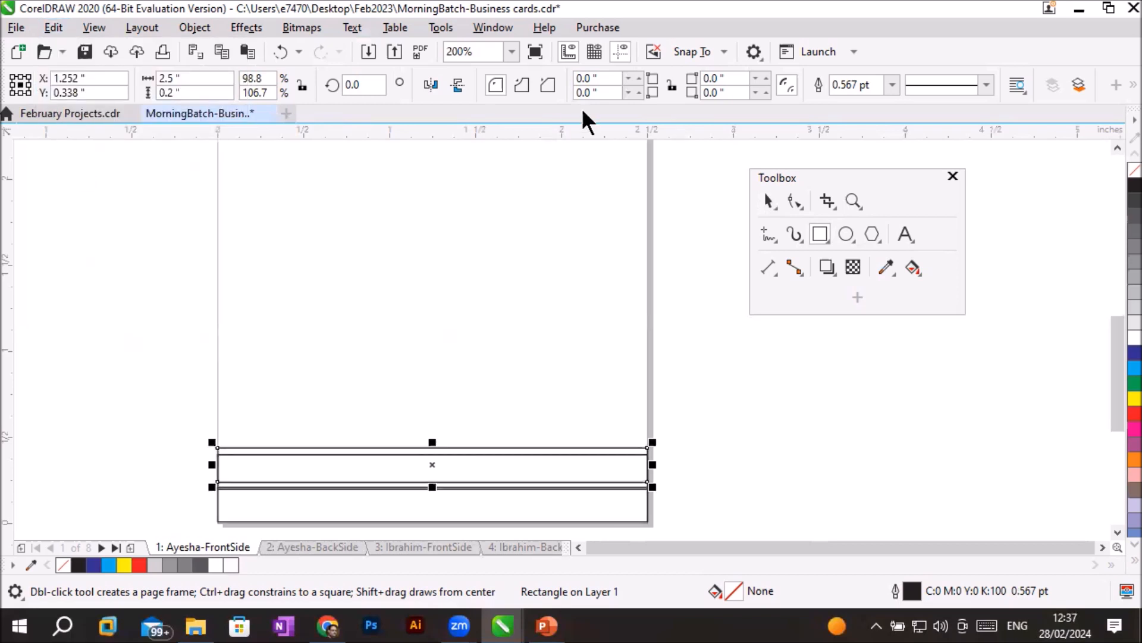
pyautogui.press('Up')
pyautogui.press('Up')
pyautogui.press('Up')
pyautogui.press('Up')
pyautogui.press('Up')
pyautogui.press('Up')
pyautogui.press('Up')
pyautogui.press('Up')
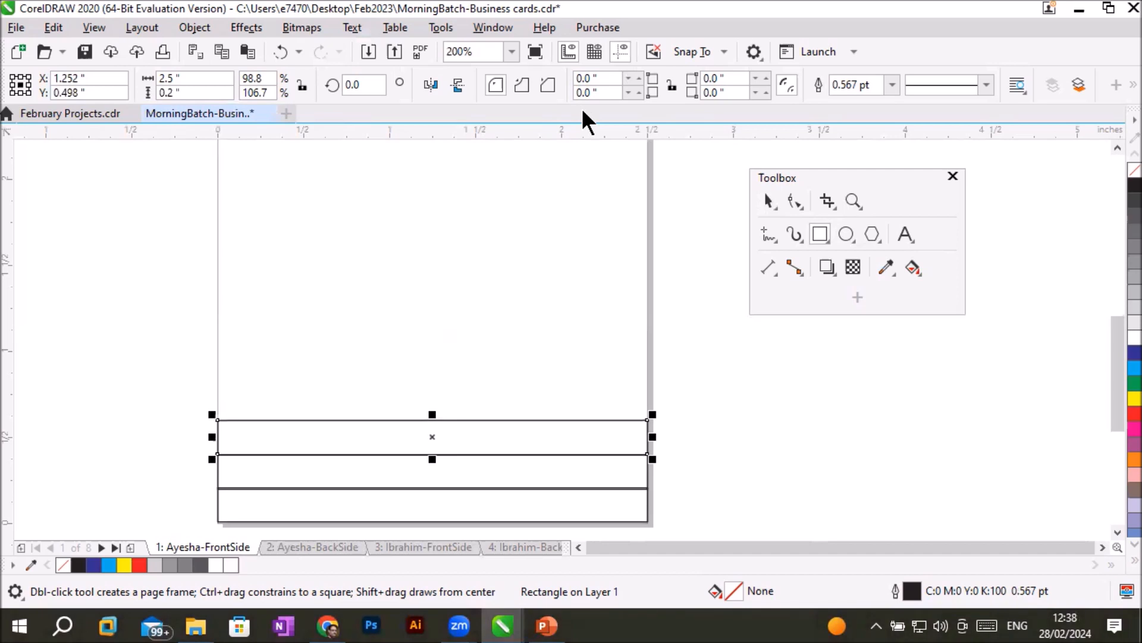
# - Delete the two pasted rectangles above the bottom one
pyautogui.click(767, 201)
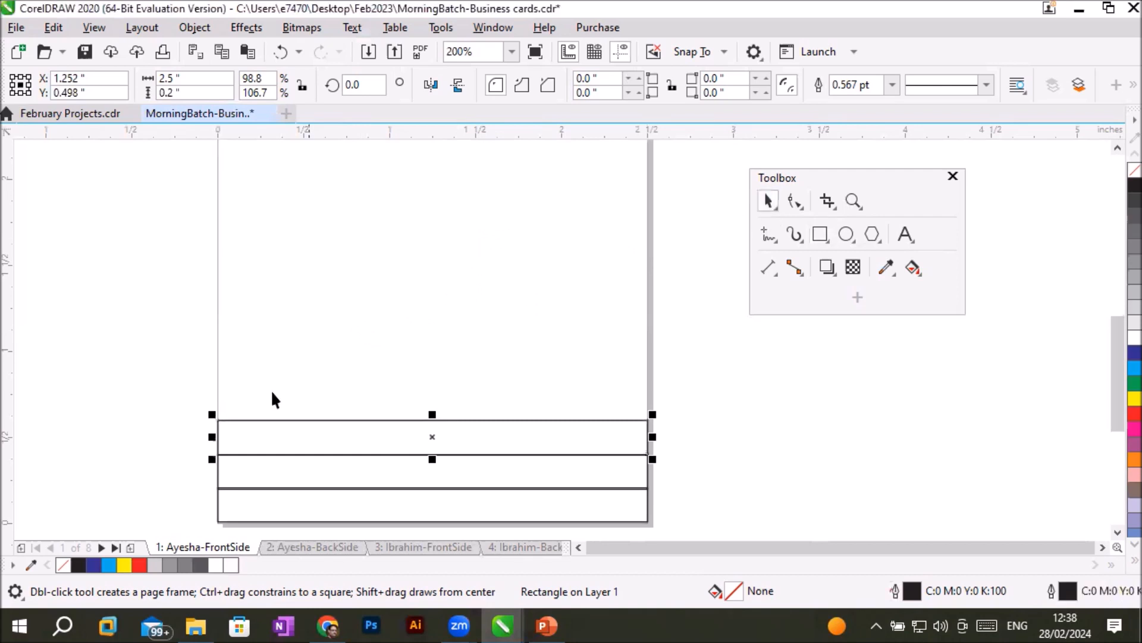
pyautogui.keyDown('shift'); pyautogui.click(281, 470); pyautogui.keyUp('shift')
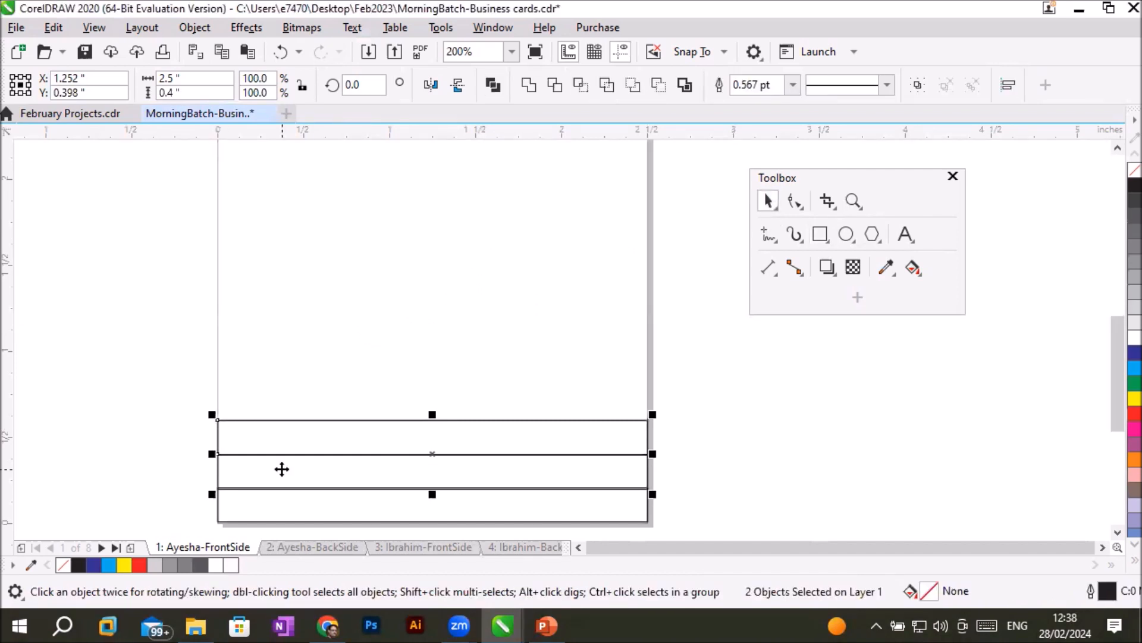
pyautogui.press('Delete')
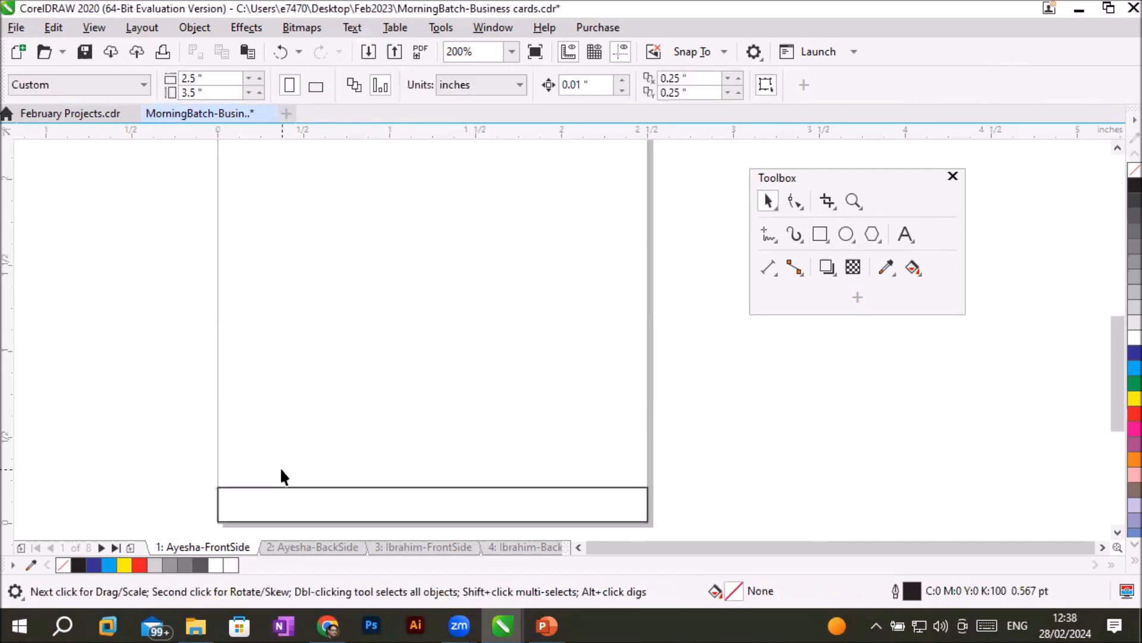
# - Duplicate the bottom rectangle five times with the default offset into a staircase going up and to the right
pyautogui.click(309, 487)
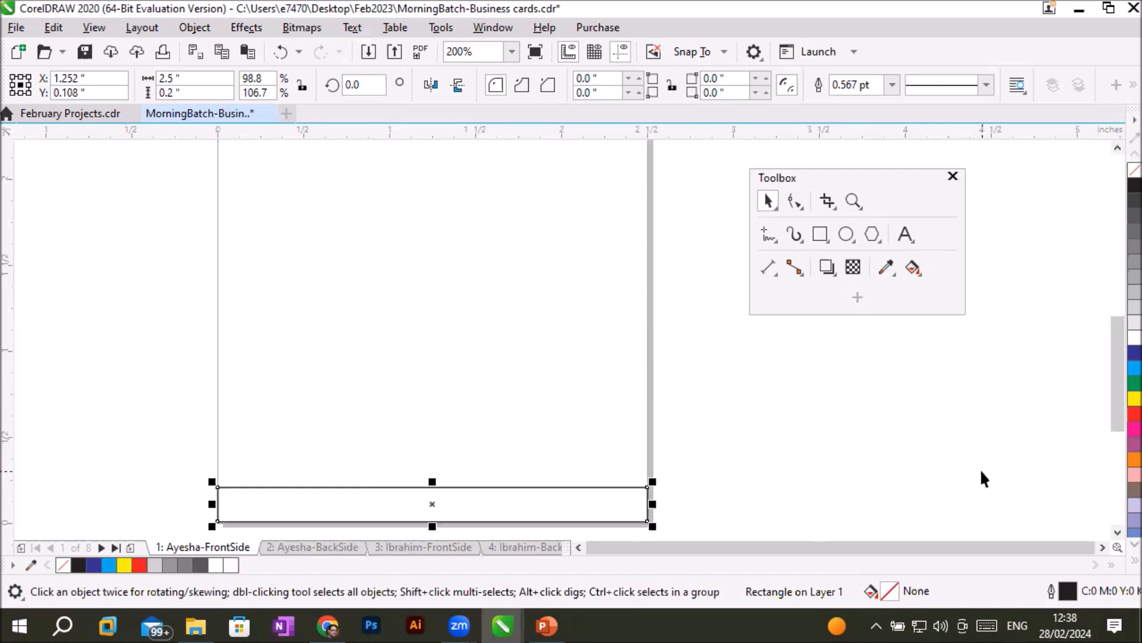
pyautogui.hotkey('ctrl', 'd')
pyautogui.hotkey('ctrl', 'd')
pyautogui.hotkey('ctrl', 'd')
pyautogui.hotkey('ctrl', 'd')
pyautogui.hotkey('ctrl', 'd')
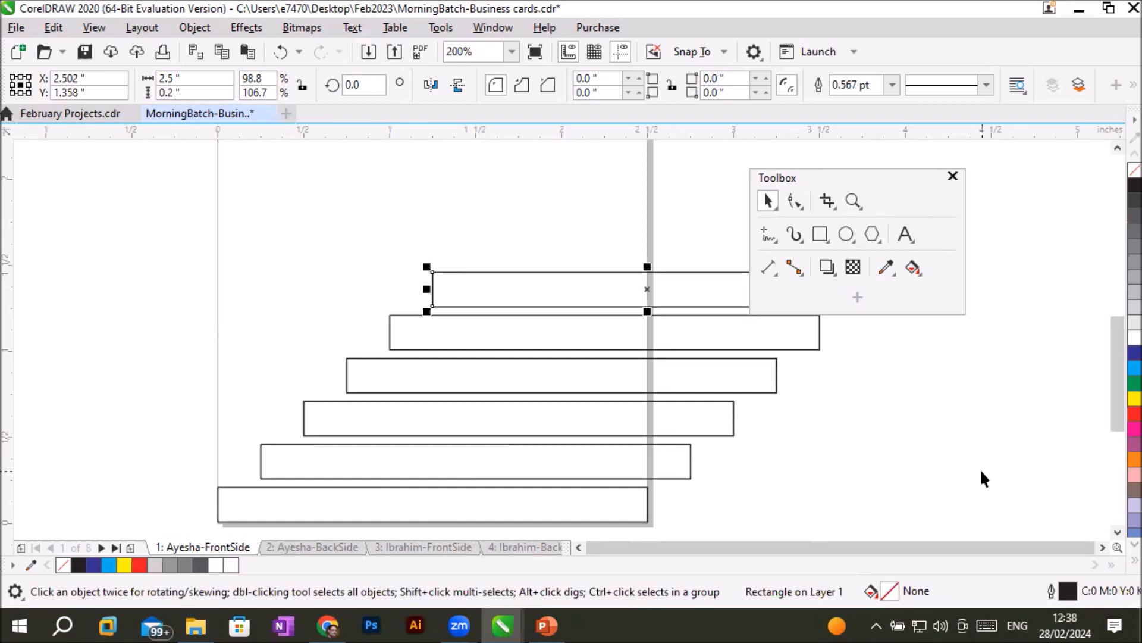
# - Undo all the staircase duplicates so that only the bottom rectangle remains
pyautogui.hotkey('ctrl', 'z')
pyautogui.hotkey('ctrl', 'z')
pyautogui.hotkey('ctrl', 'z')
pyautogui.hotkey('ctrl', 'z')
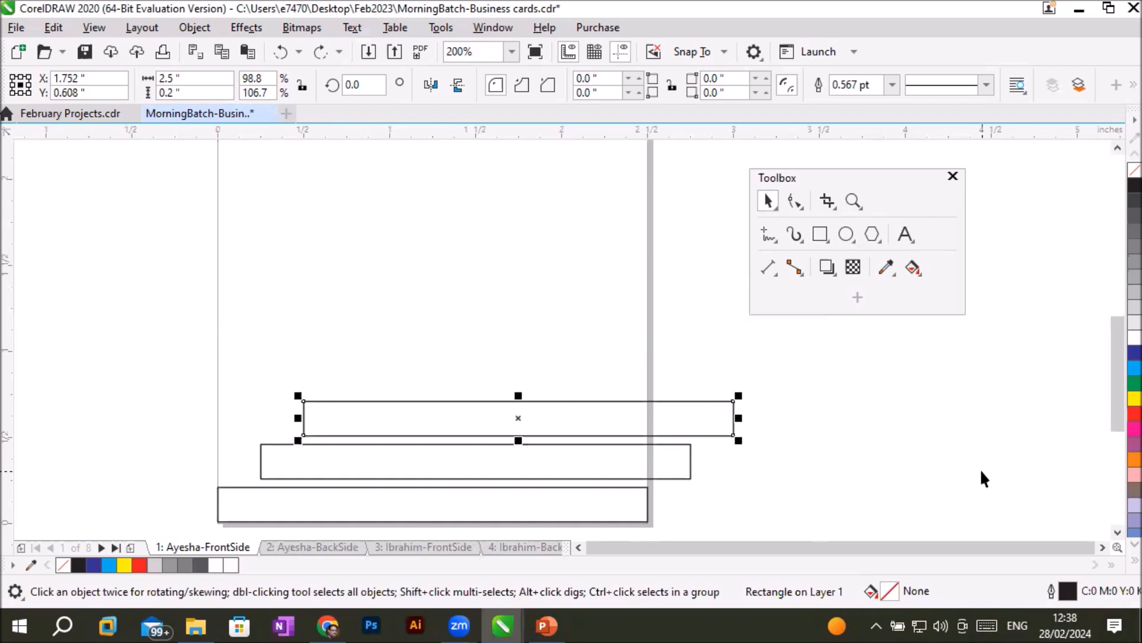
pyautogui.hotkey('ctrl', 'z')
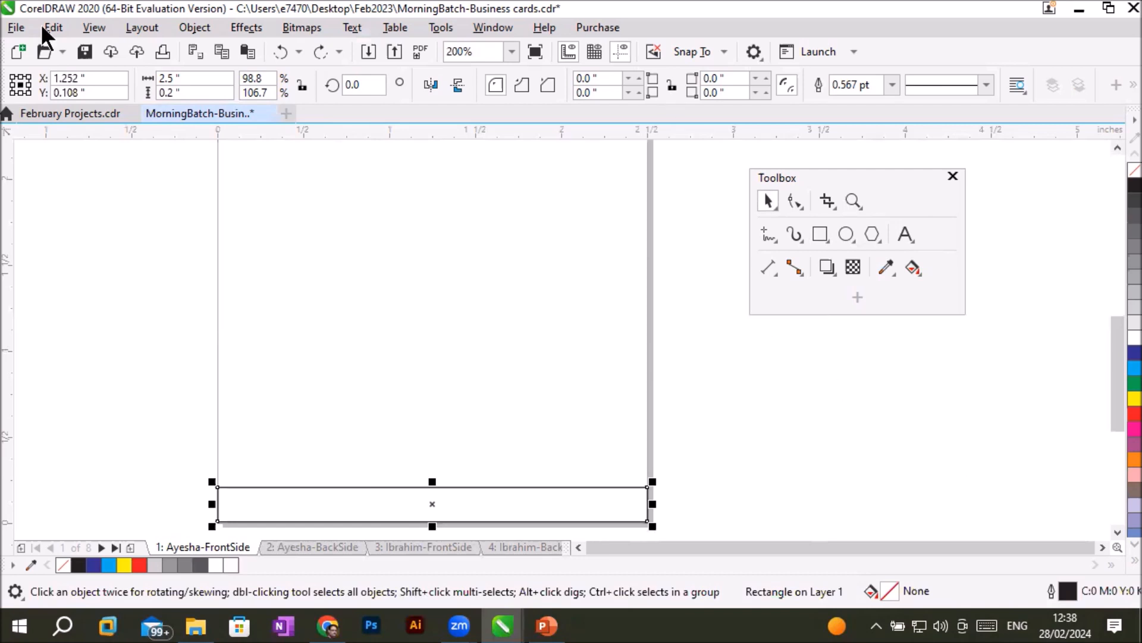
# - Redo three of the undone duplicates one after another, rebuilding part of the staircase
pyautogui.hotkey('alt', 'e')
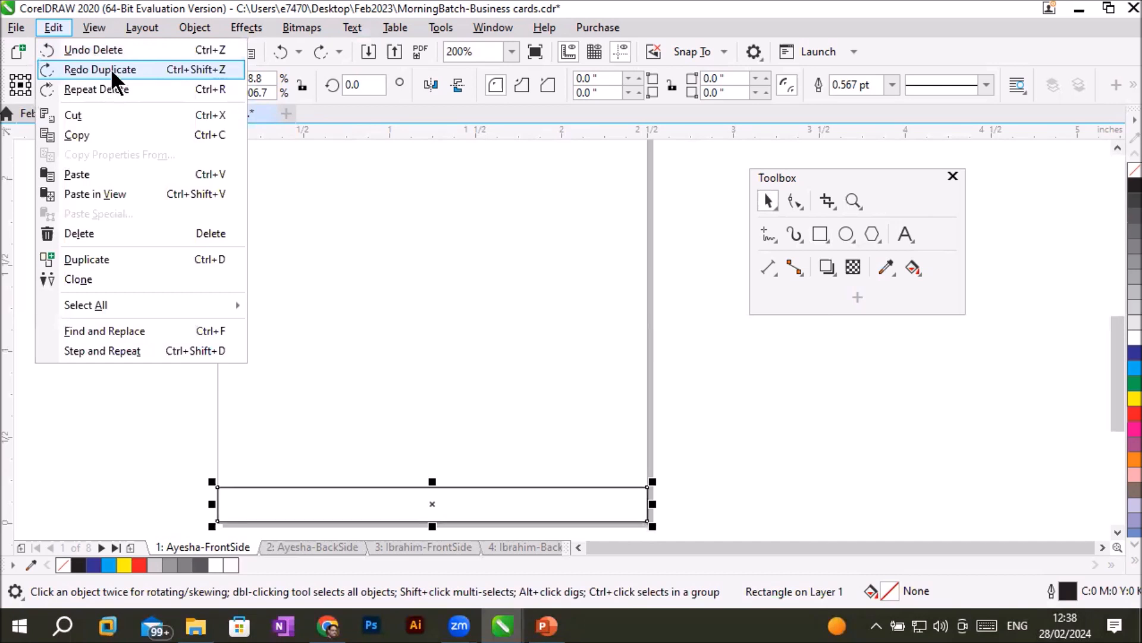
pyautogui.click(111, 69)
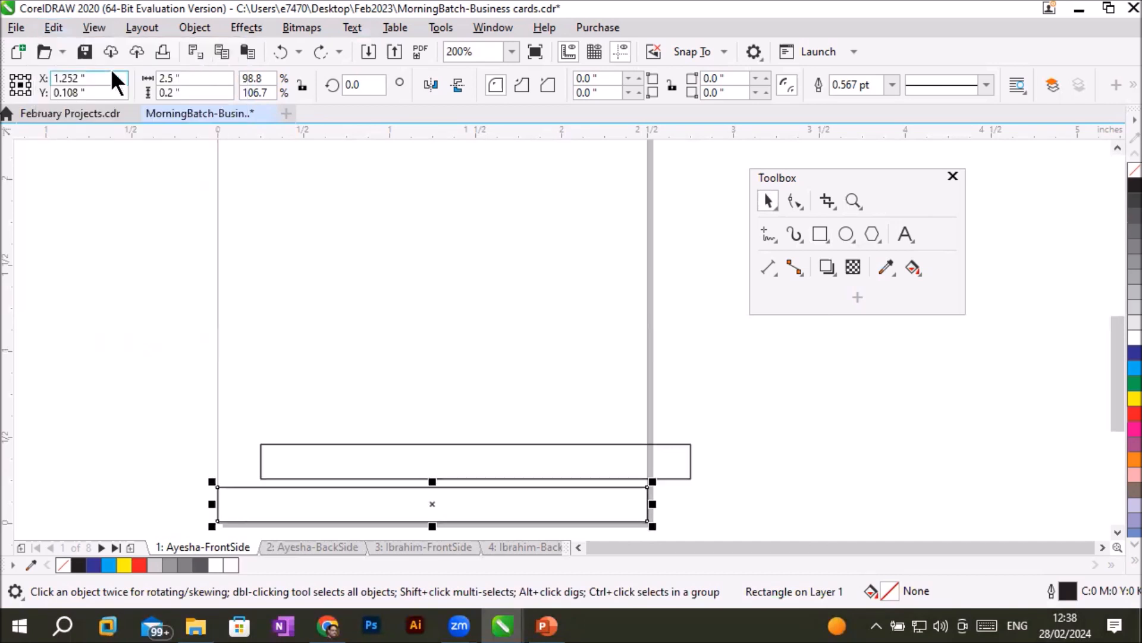
pyautogui.click(52, 26)
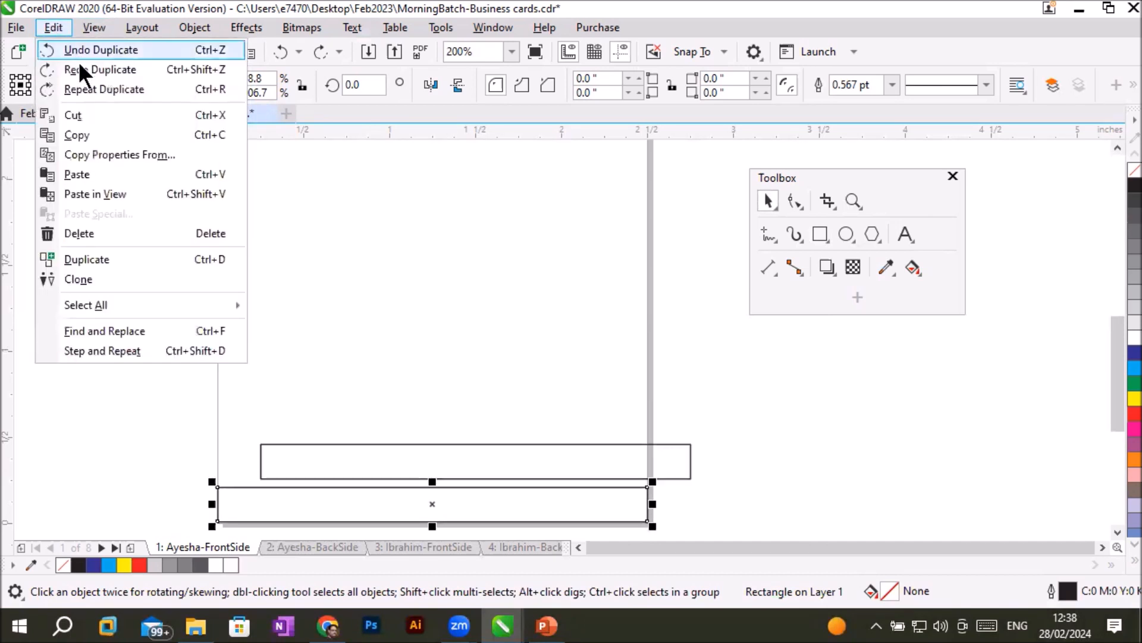
pyautogui.click(79, 69)
pyautogui.click(52, 23)
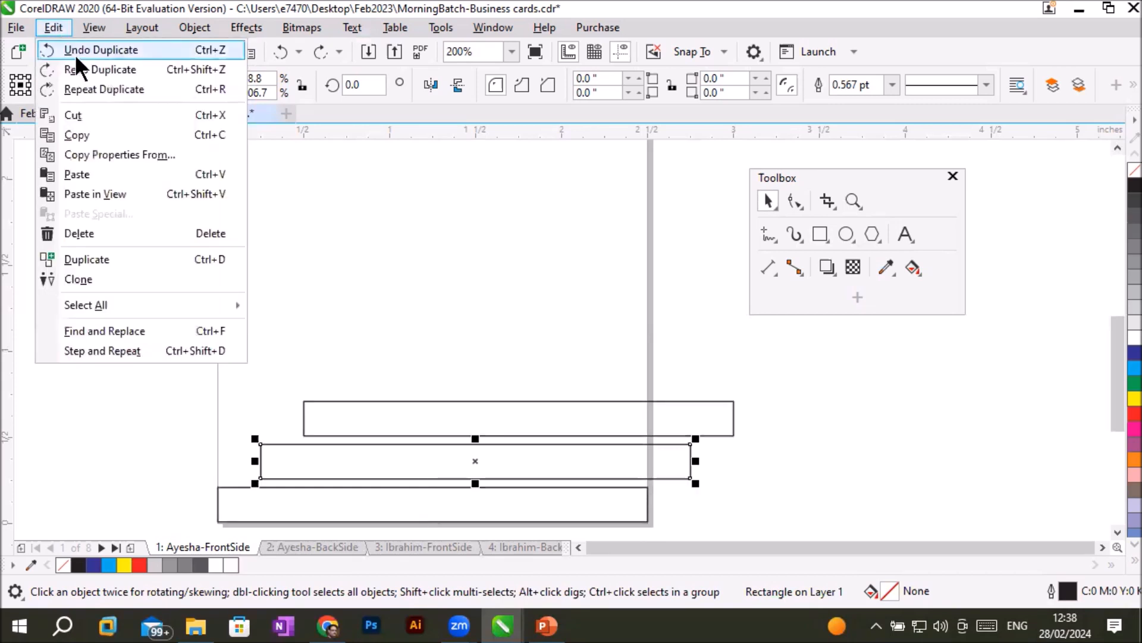
pyautogui.click(79, 69)
# - Undo the three restored duplicates one by one, back to the single bottom rectangle
pyautogui.click(51, 26)
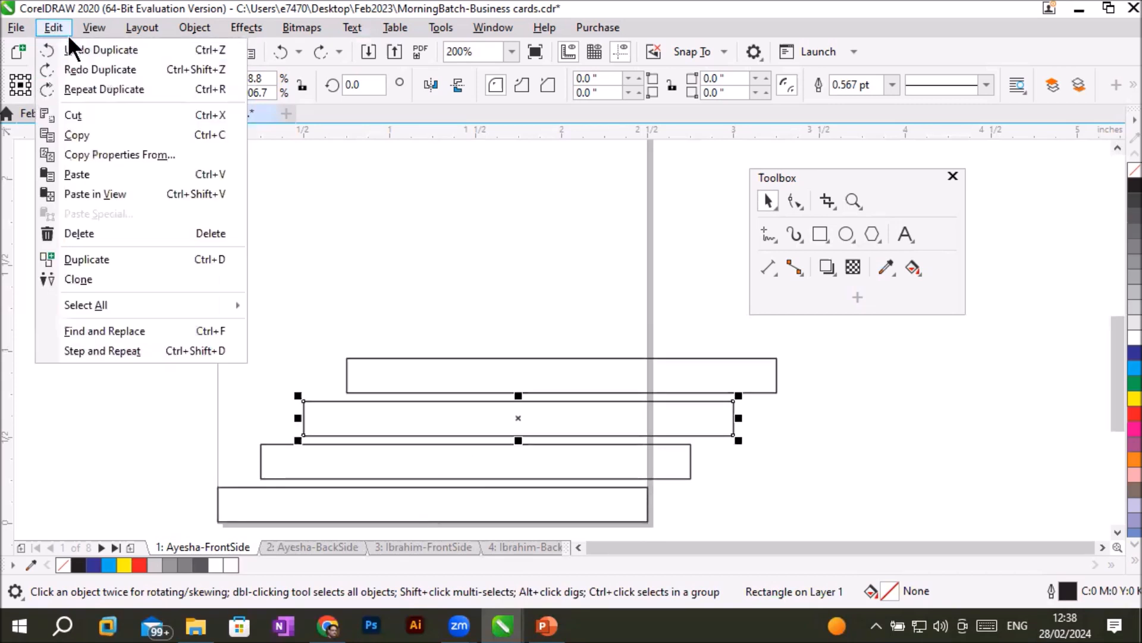
pyautogui.click(73, 47)
pyautogui.click(53, 28)
pyautogui.click(69, 51)
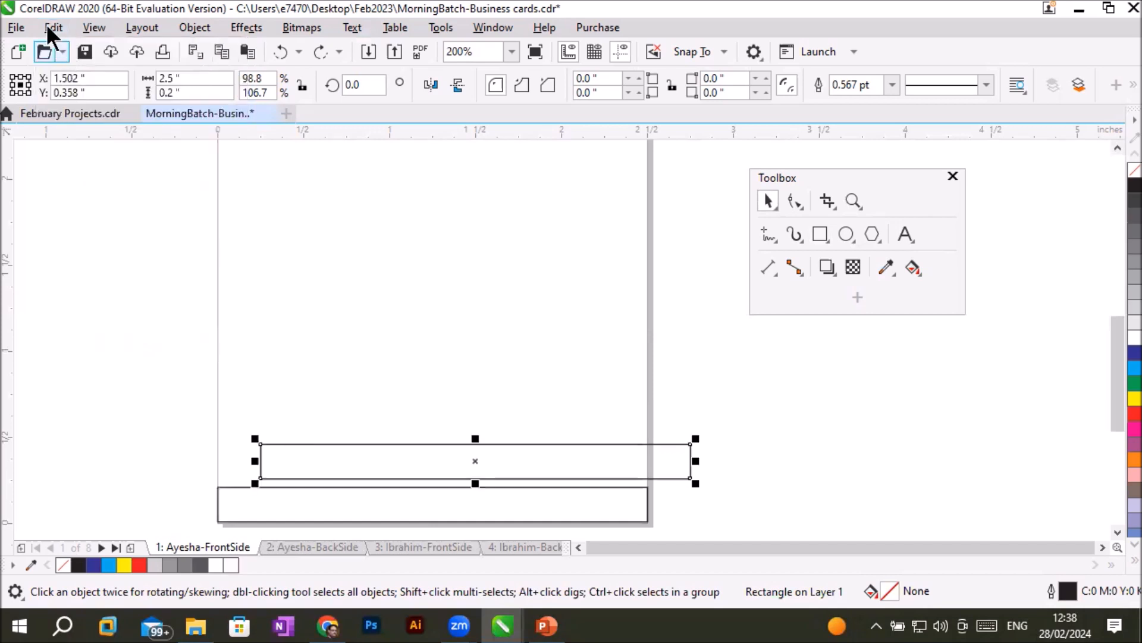
pyautogui.click(47, 24)
pyautogui.click(71, 48)
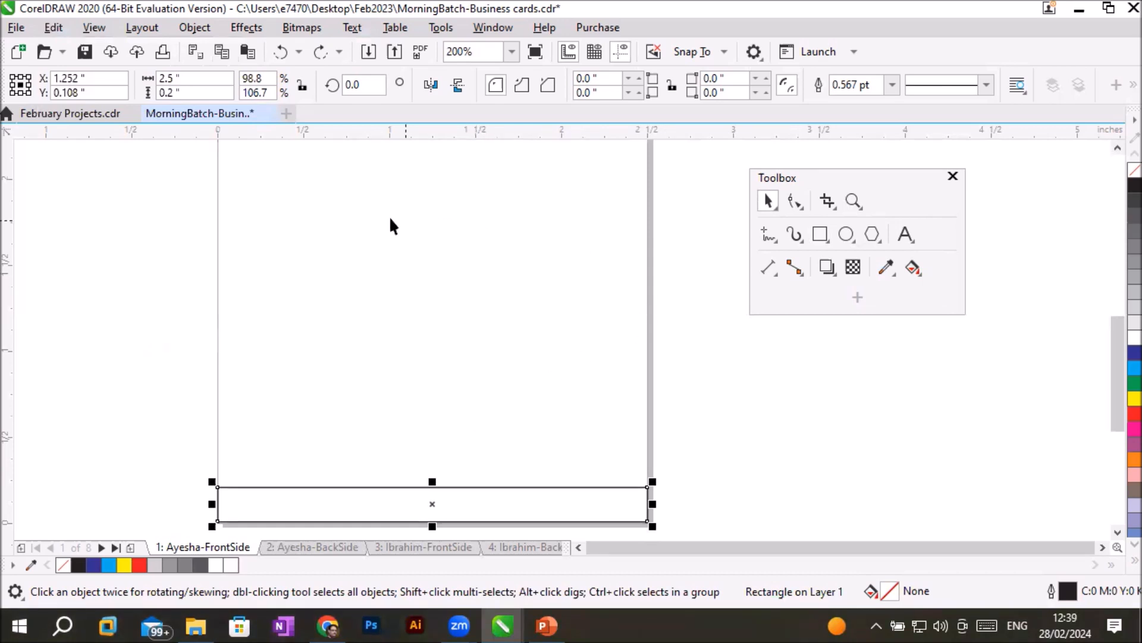
# - With nothing selected, set both the horizontal and vertical duplicate distance to 0 inches
pyautogui.click(436, 220)
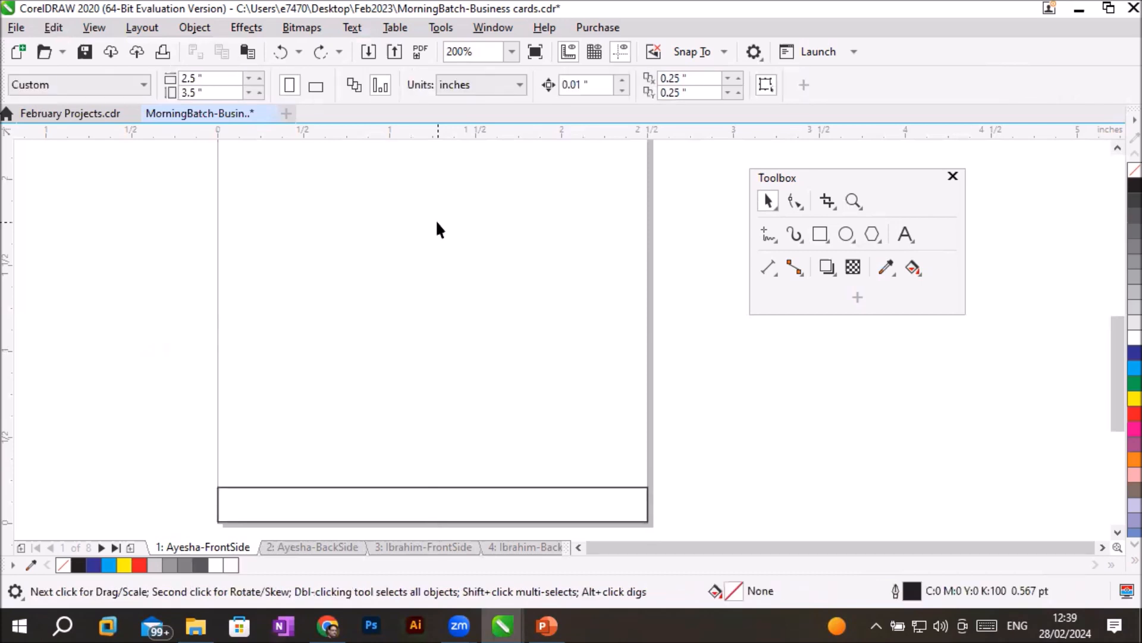
pyautogui.moveTo(697, 79); pyautogui.dragTo(648, 88)
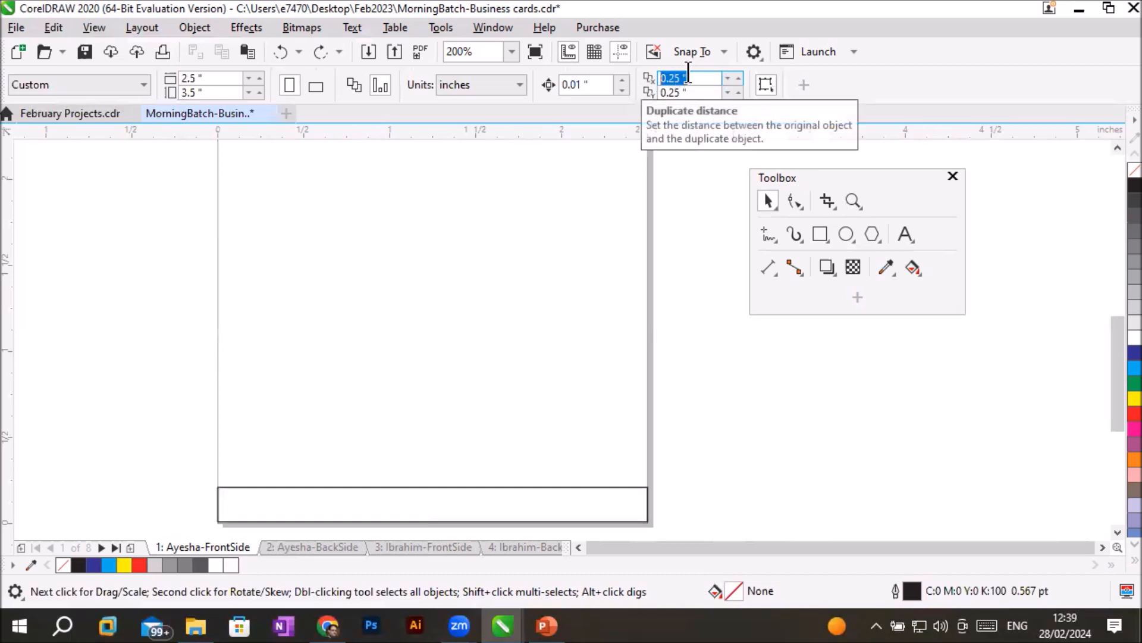
pyautogui.press('Tab')
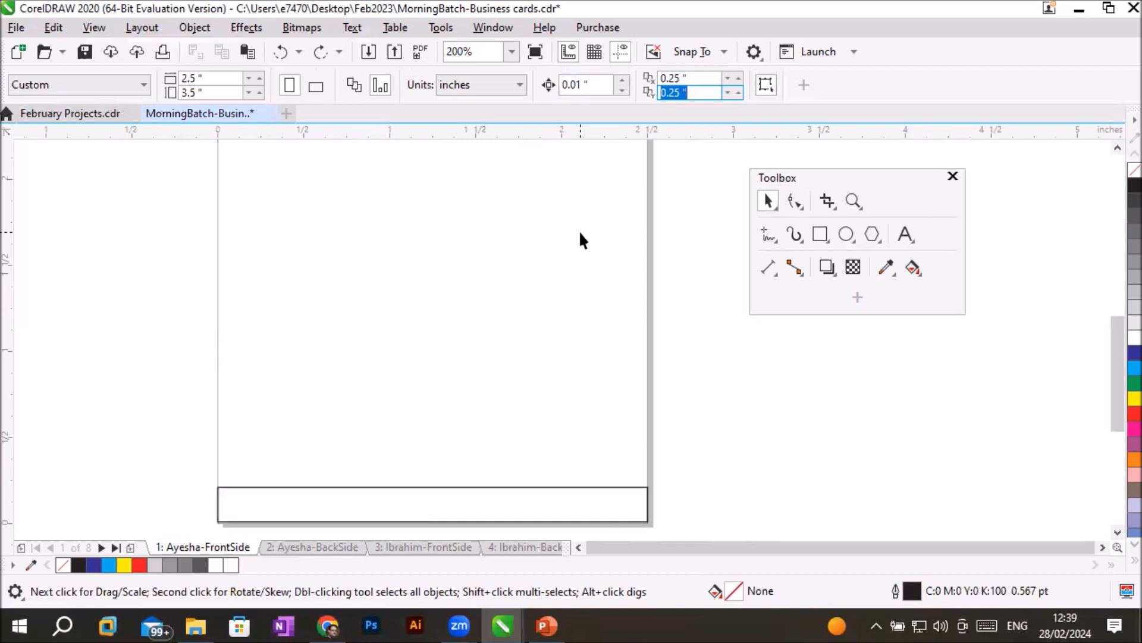
pyautogui.click(700, 92)
pyautogui.click(681, 78)
pyautogui.doubleClick(681, 78)
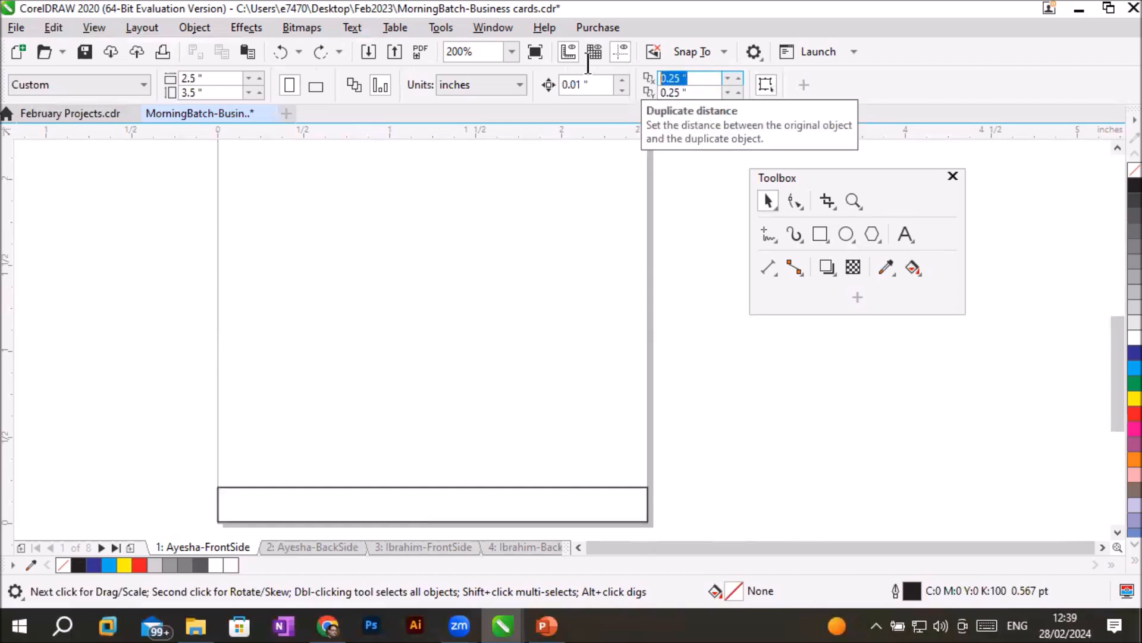
pyautogui.click(711, 78)
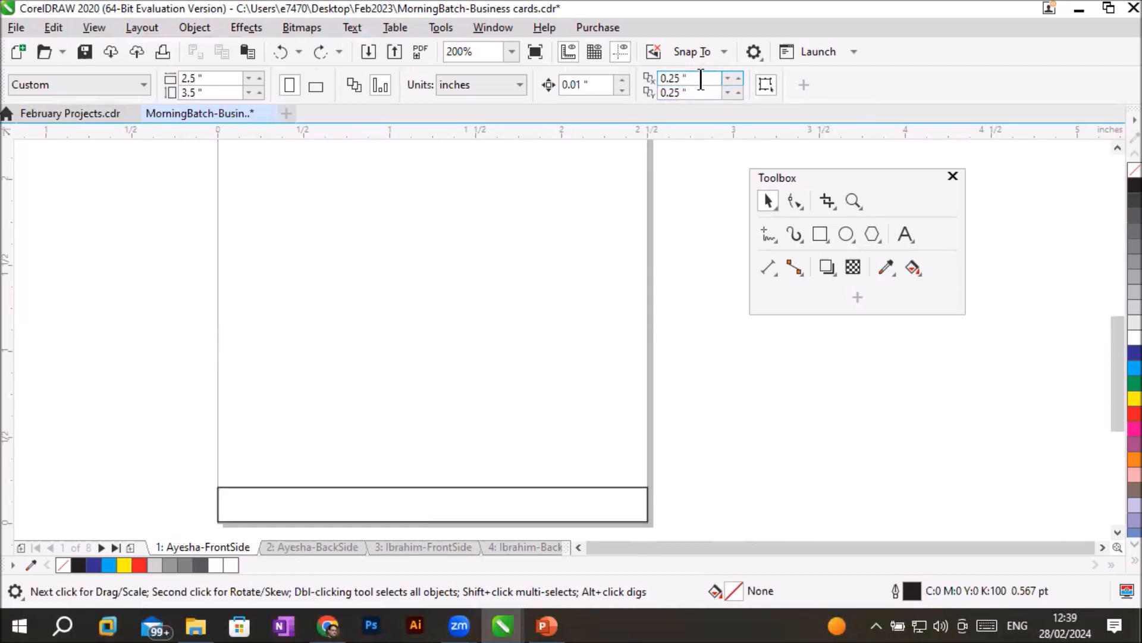
pyautogui.press('Return')
pyautogui.write('0')
pyautogui.press('Tab')
pyautogui.write('0')
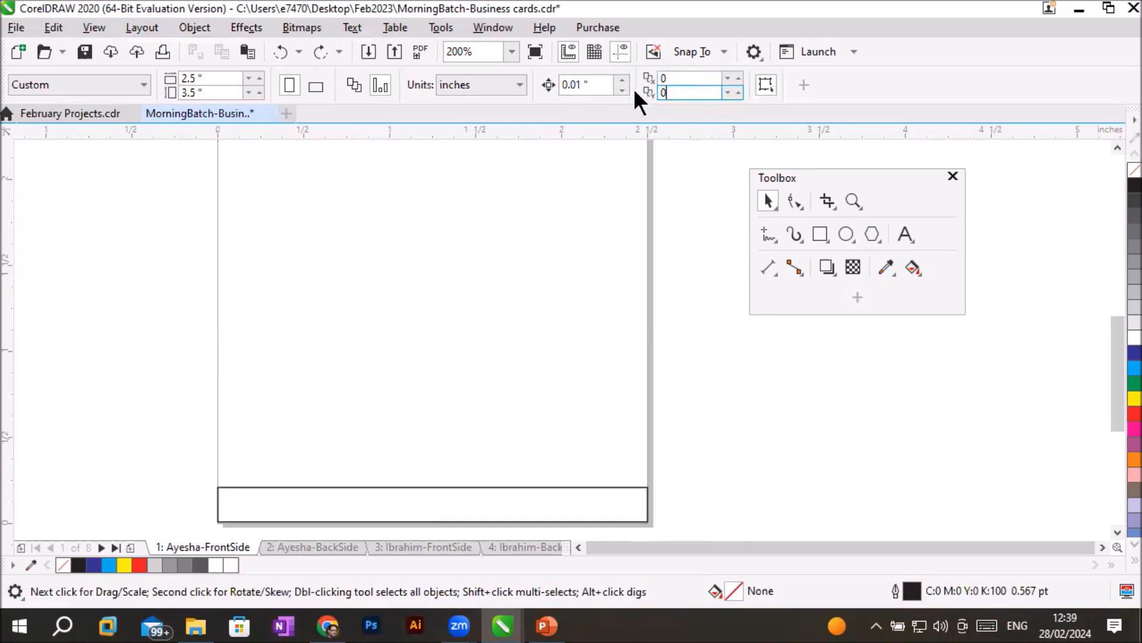
pyautogui.click(681, 78)
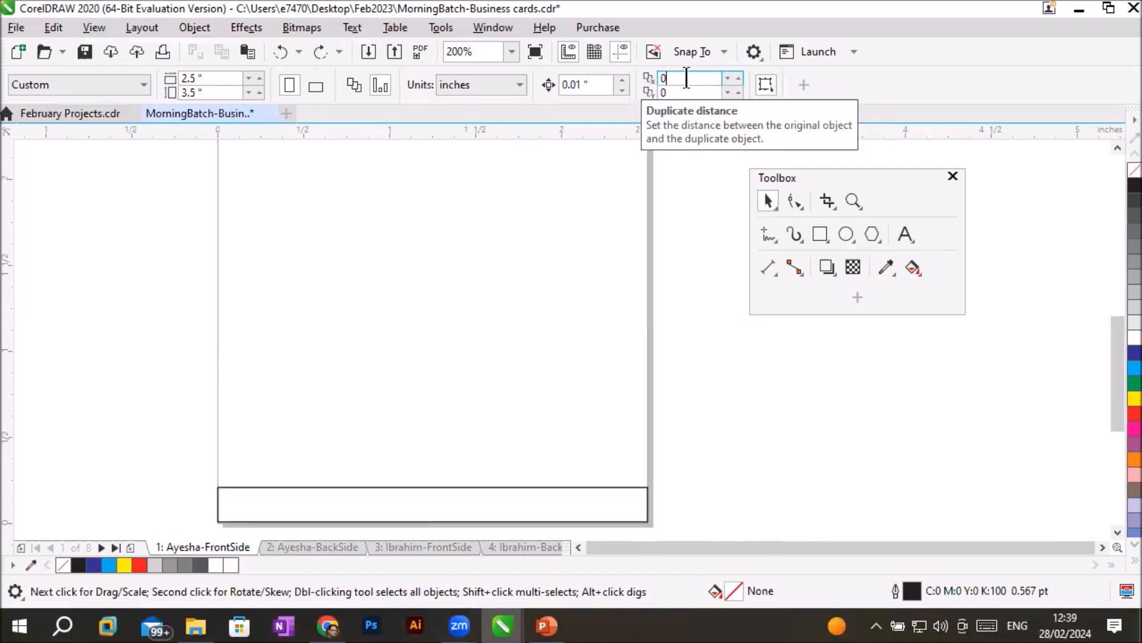
pyautogui.press('Return')
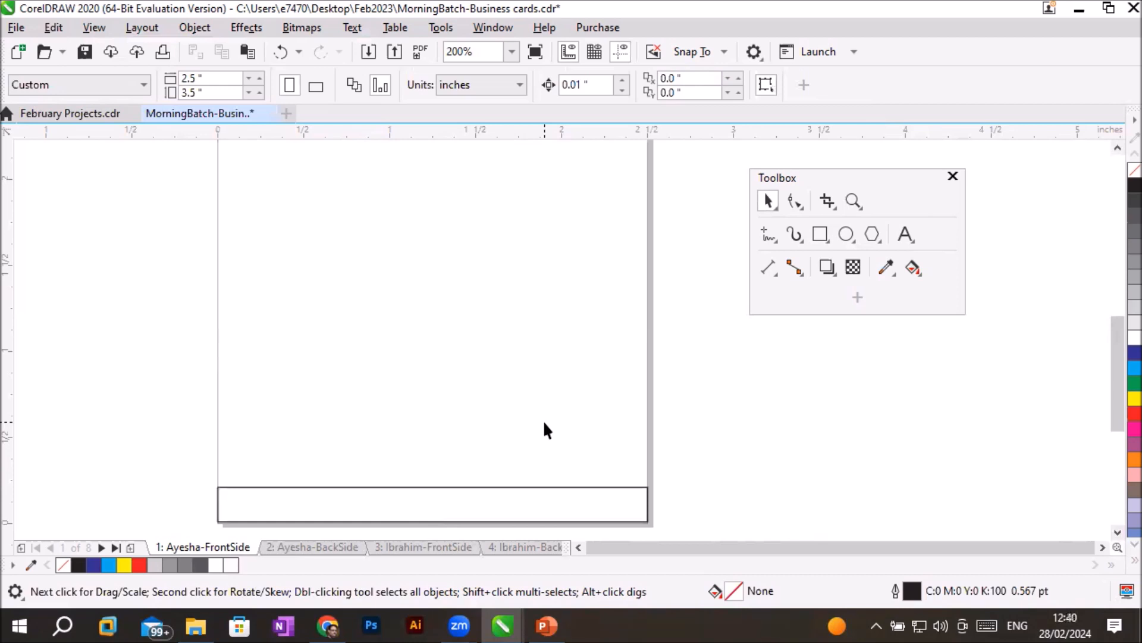
# - Duplicate the bottom rectangle in place and nudge the copy up to Y 0.308 inch, directly above the original
pyautogui.click(559, 487)
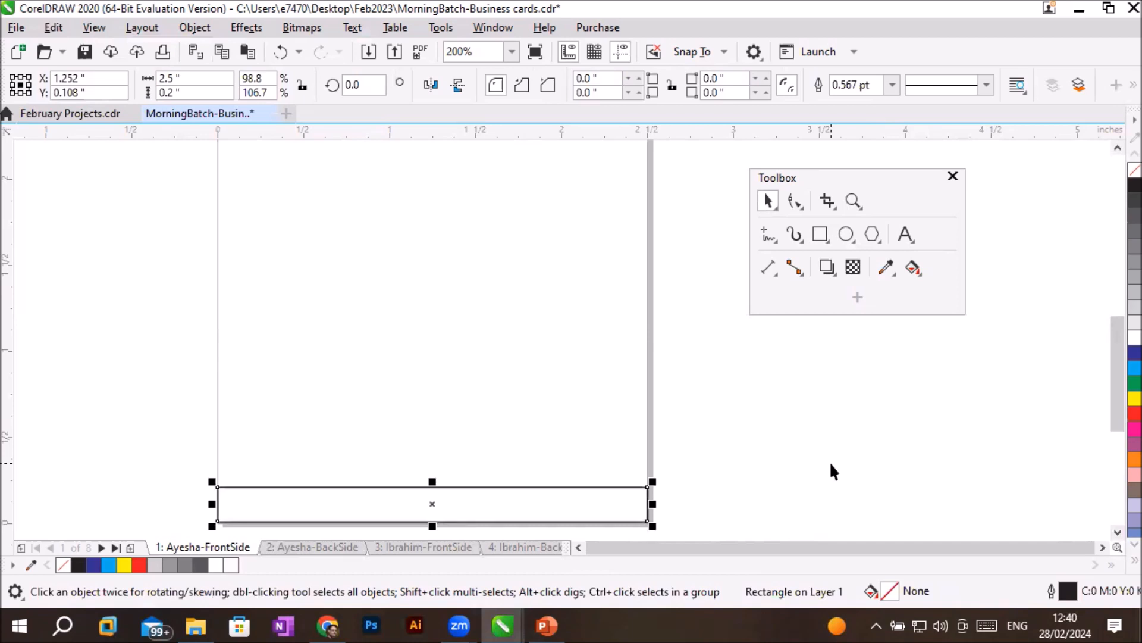
pyautogui.press('Up')
pyautogui.press('Up')
pyautogui.press('Up')
pyautogui.press('Up')
pyautogui.press('Up')
pyautogui.press('Up')
pyautogui.press('Up')
pyautogui.press('Up')
pyautogui.press('Up')
pyautogui.press('Up')
pyautogui.press('Up')
pyautogui.press('Up')
pyautogui.press('Up')
pyautogui.press('Up')
pyautogui.press('Up')
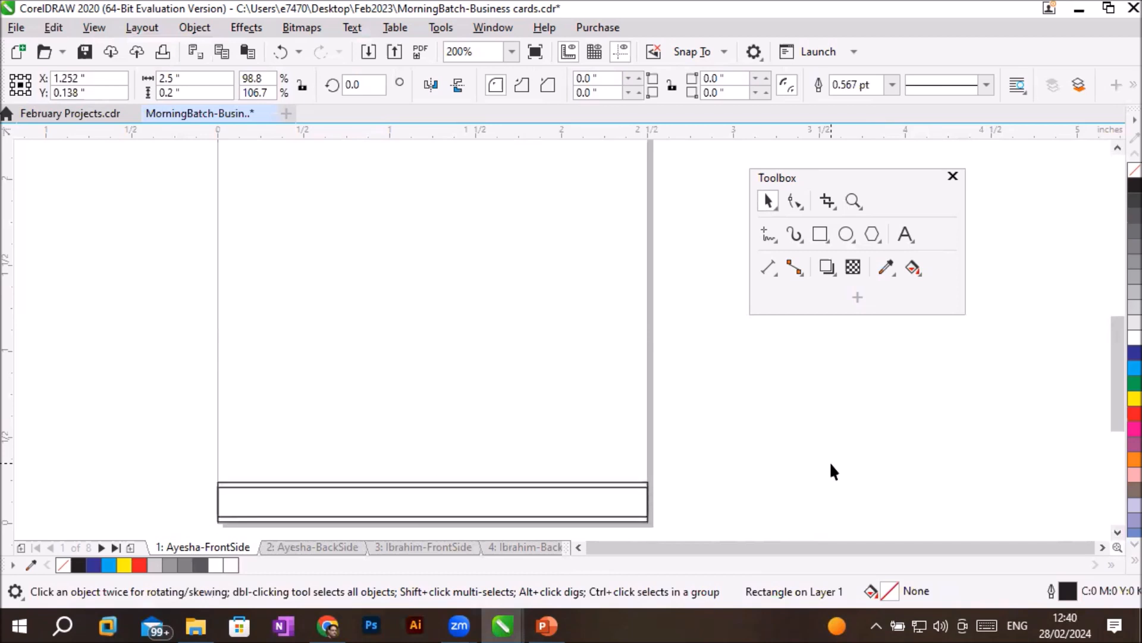
pyautogui.press('Up')
pyautogui.press('Up')
pyautogui.press('Up')
pyautogui.press('Up')
pyautogui.press('Up')
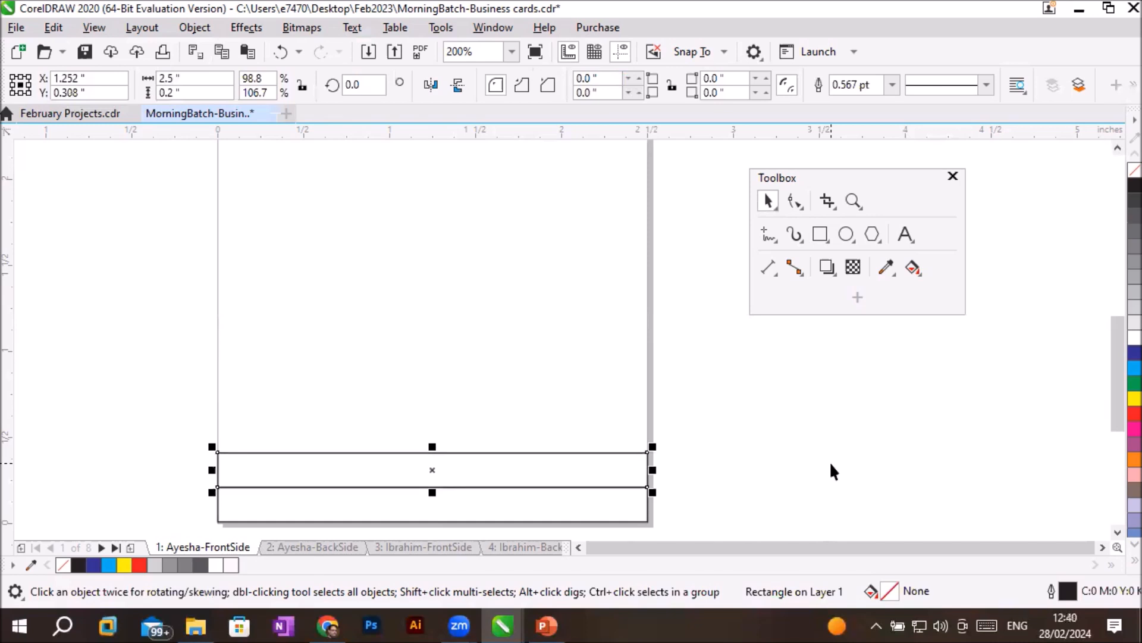
# - Repeat the offset duplicate upward until the stack of rectangles fills the page, ending with a copy at Y 3.308 inches
pyautogui.hotkey('shift', 'Up')
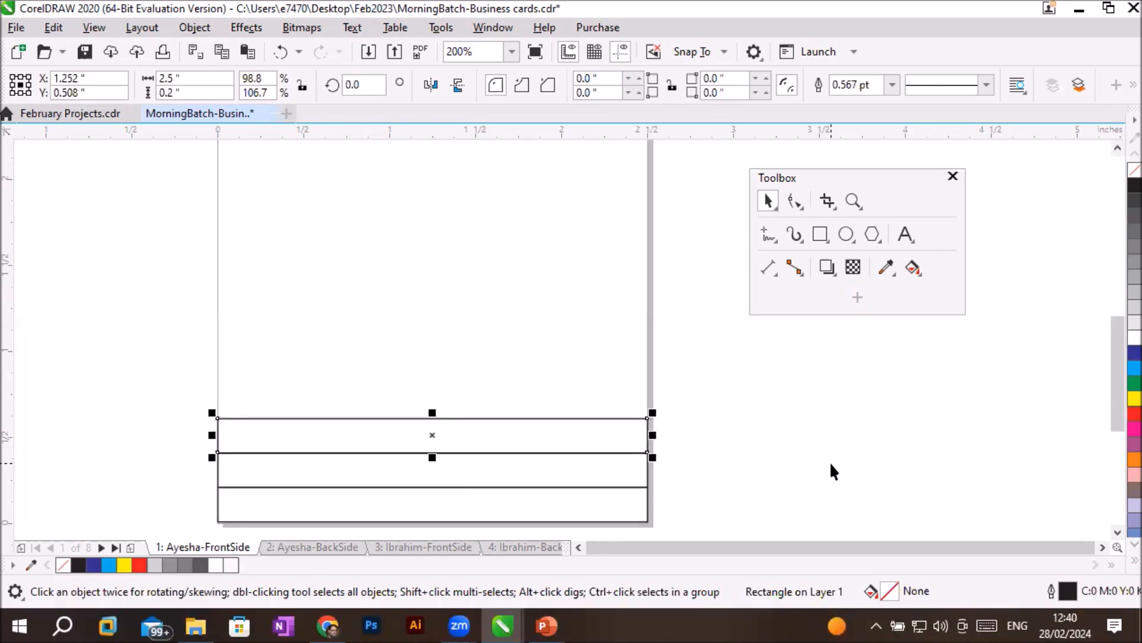
pyautogui.hotkey('ctrl', 'd')
pyautogui.hotkey('ctrl', 'd')
pyautogui.hotkey('ctrl', 'd')
pyautogui.hotkey('ctrl', 'd')
pyautogui.hotkey('ctrl', 'd')
pyautogui.hotkey('ctrl', 'd')
pyautogui.hotkey('ctrl', 'd')
pyautogui.hotkey('ctrl', 'd')
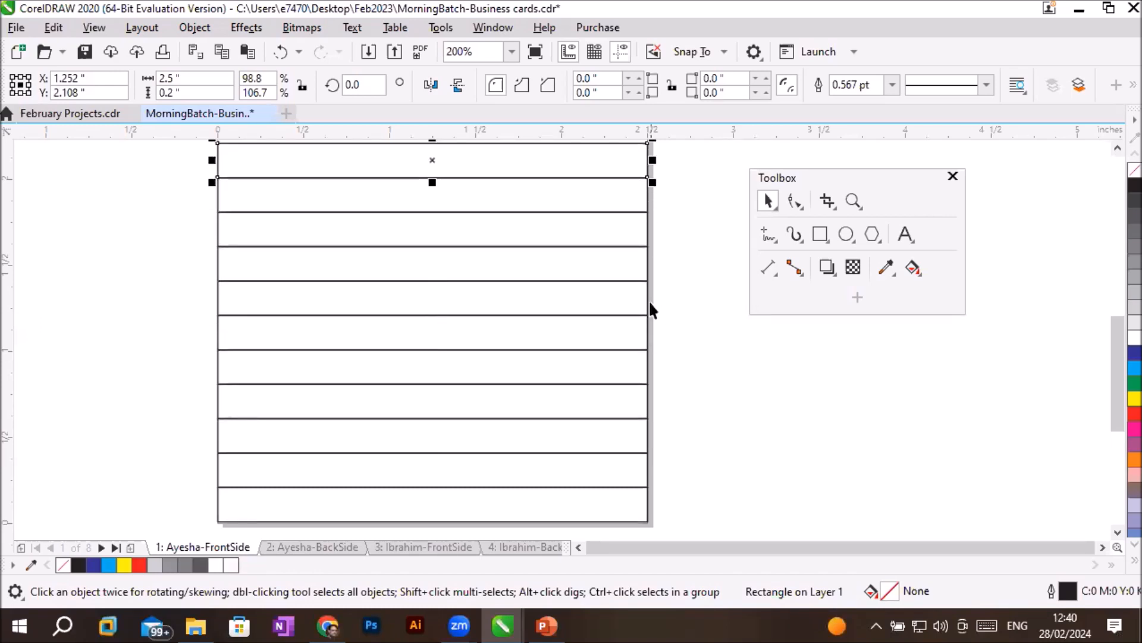
pyautogui.scroll(-2, 658, 302)
pyautogui.scroll(1, 672, 267)
pyautogui.hotkey('ctrl', 'd')
pyautogui.hotkey('ctrl', 'd')
pyautogui.hotkey('ctrl', 'd')
pyautogui.hotkey('ctrl', 'd')
pyautogui.hotkey('ctrl', 'd')
pyautogui.hotkey('ctrl', 'd')
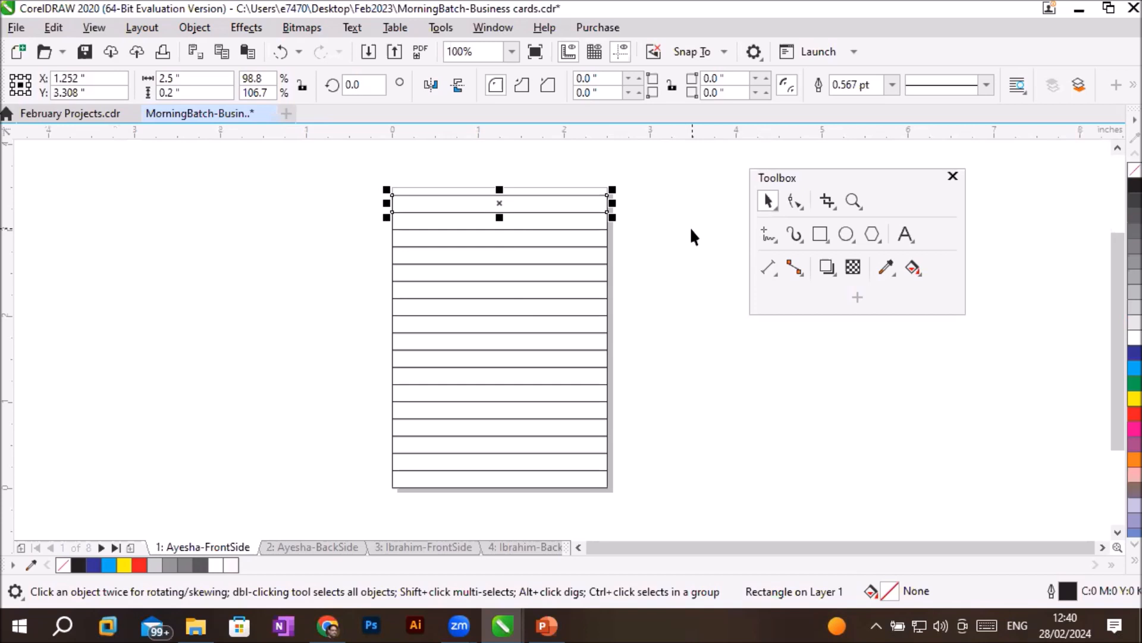
# - Undo the stacked duplicates and delete the one remaining copy above the bottom rectangle
pyautogui.hotkey('ctrl', 'z')
pyautogui.hotkey('ctrl', 'z')
pyautogui.hotkey('ctrl', 'z')
pyautogui.hotkey('ctrl', 'z')
pyautogui.hotkey('ctrl', 'z')
pyautogui.hotkey('ctrl', 'z')
pyautogui.hotkey('ctrl', 'z')
pyautogui.hotkey('ctrl', 'z')
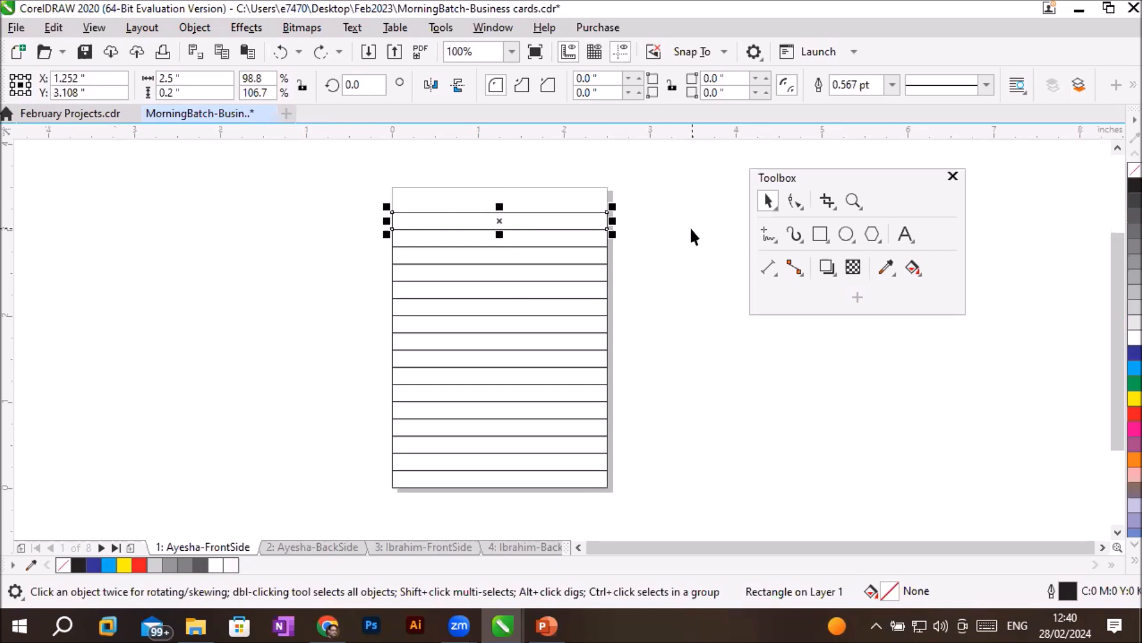
pyautogui.hotkey('ctrl', 'z')
pyautogui.hotkey('ctrl', 'z')
pyautogui.hotkey('ctrl', 'z')
pyautogui.hotkey('ctrl', 'z')
pyautogui.hotkey('ctrl', 'z')
pyautogui.hotkey('ctrl', 'z')
pyautogui.hotkey('ctrl', 'z')
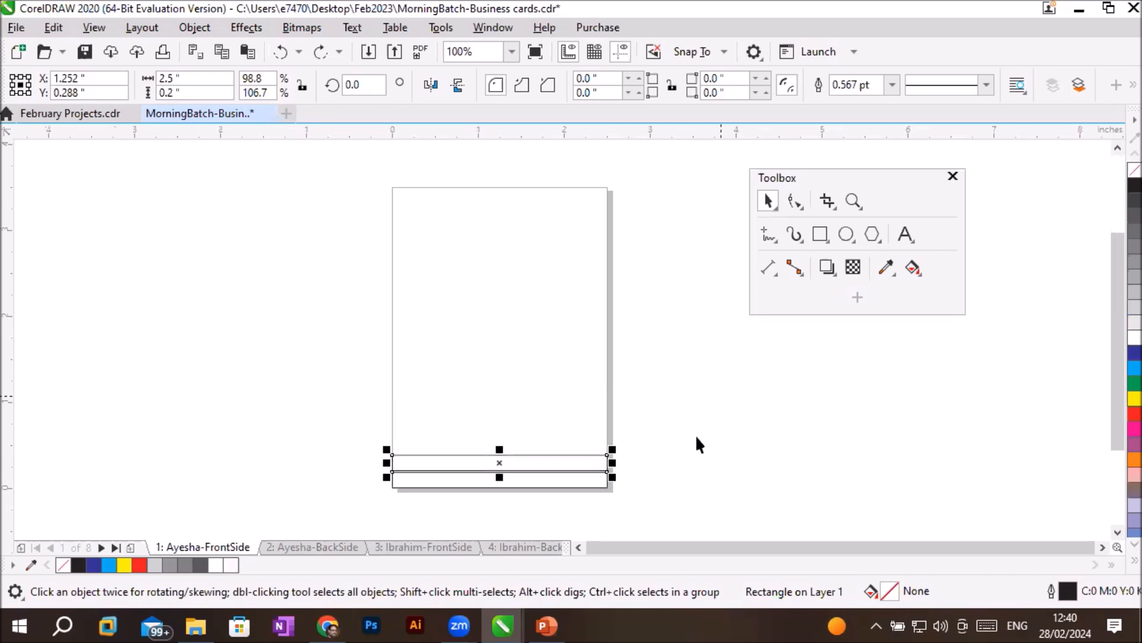
pyautogui.click(636, 463)
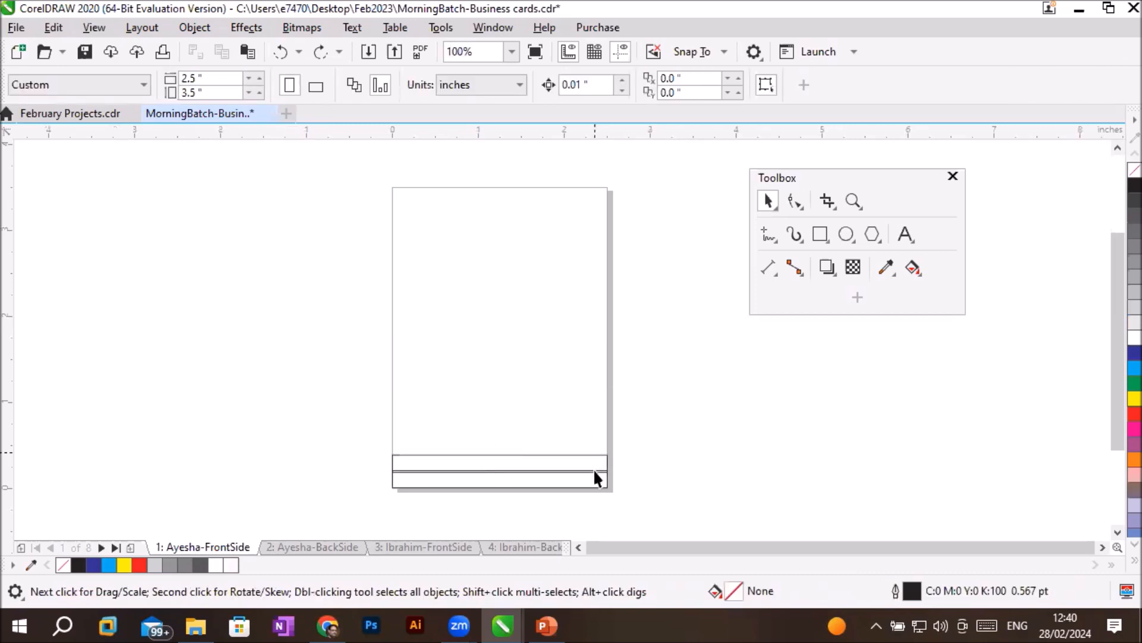
pyautogui.click(608, 463)
pyautogui.press('Delete')
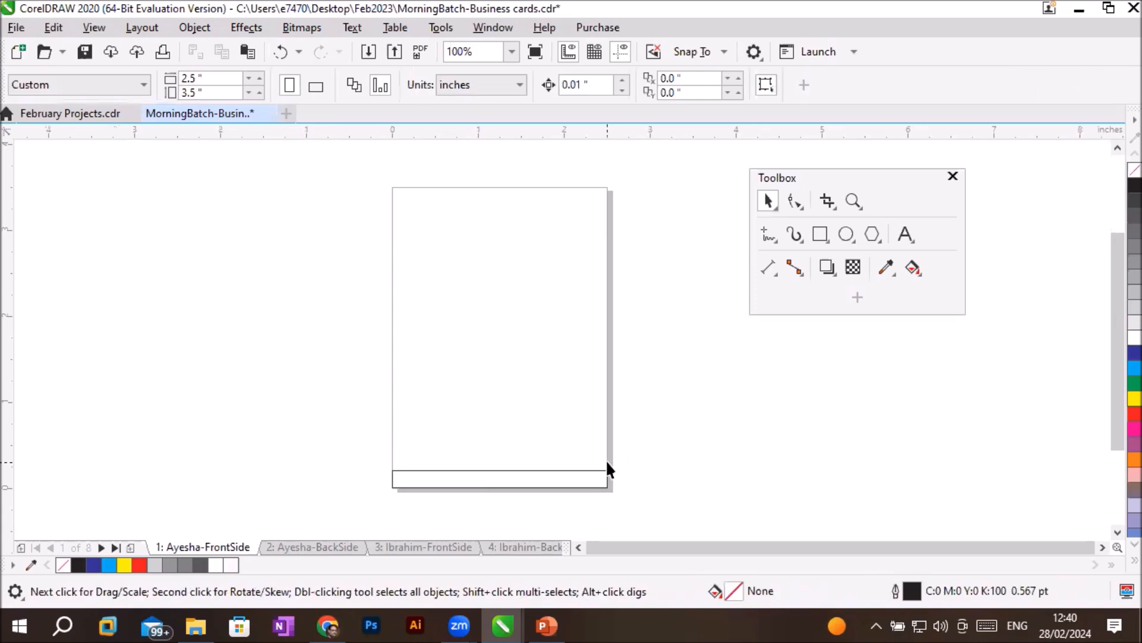
# - With nothing selected, set the vertical duplicate distance to 0.2 inch, leaving the horizontal distance at 0
pyautogui.click(496, 471)
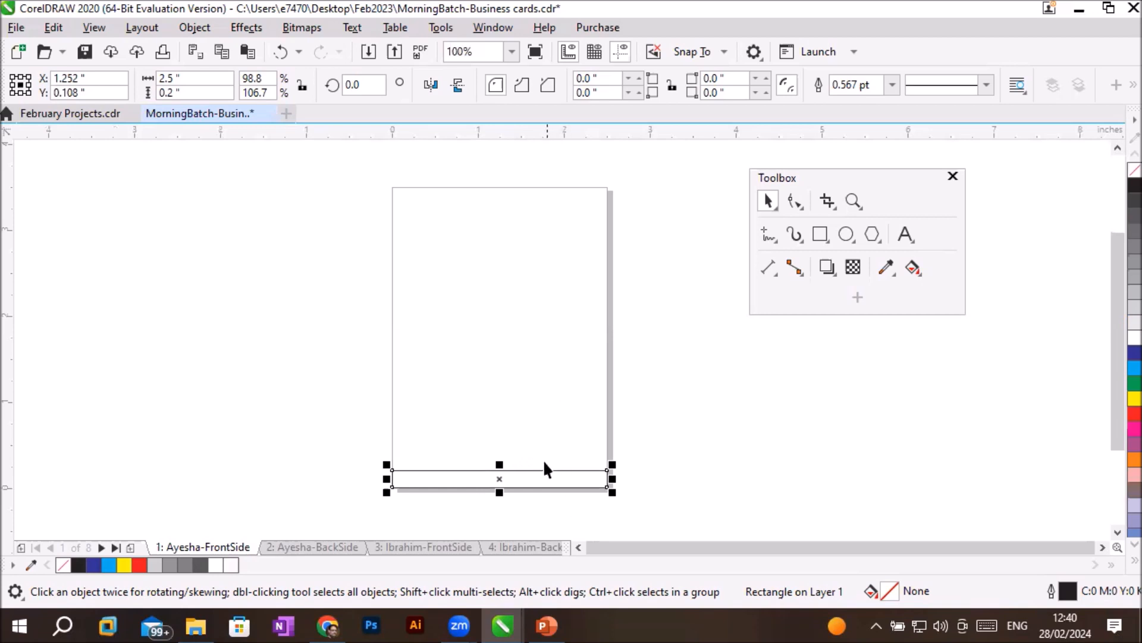
pyautogui.click(583, 400)
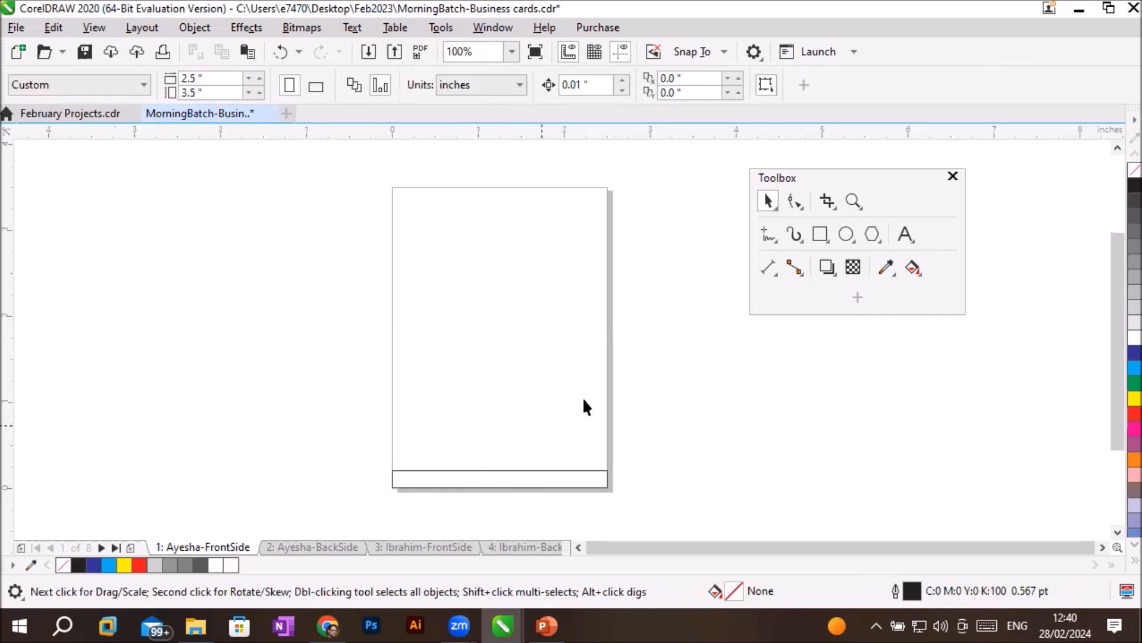
pyautogui.click(707, 78)
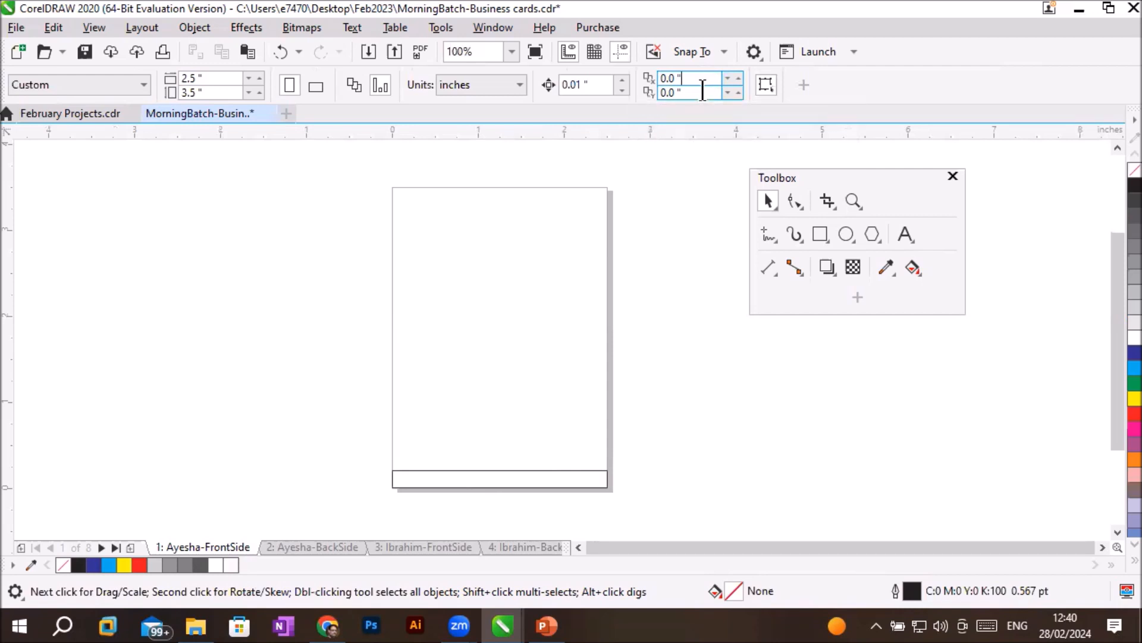
pyautogui.press('Tab')
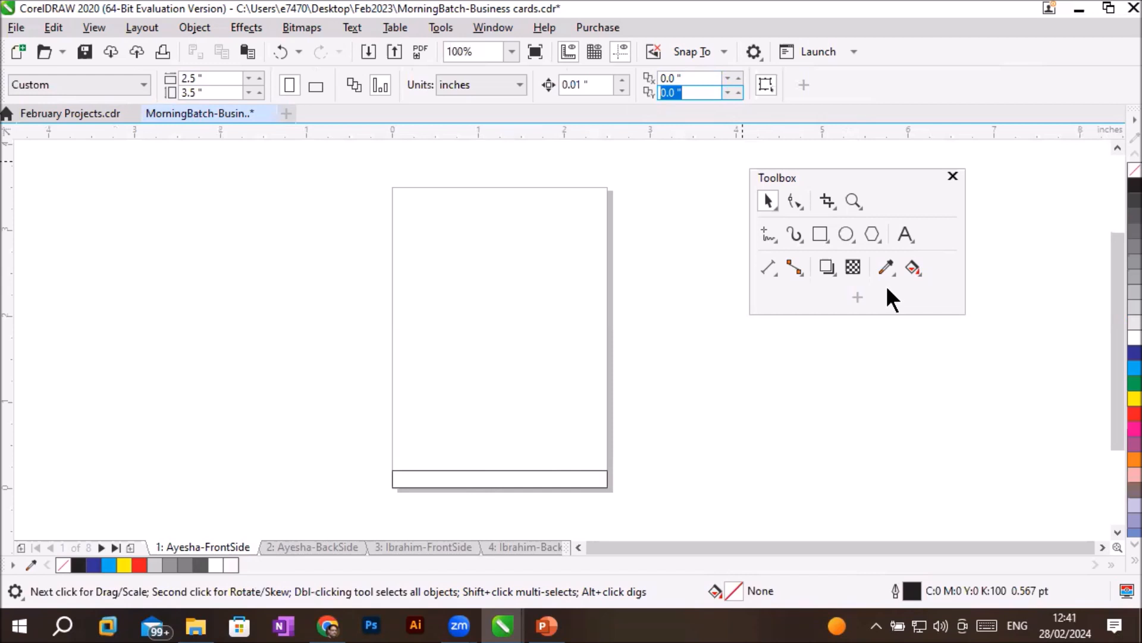
pyautogui.write('.2')
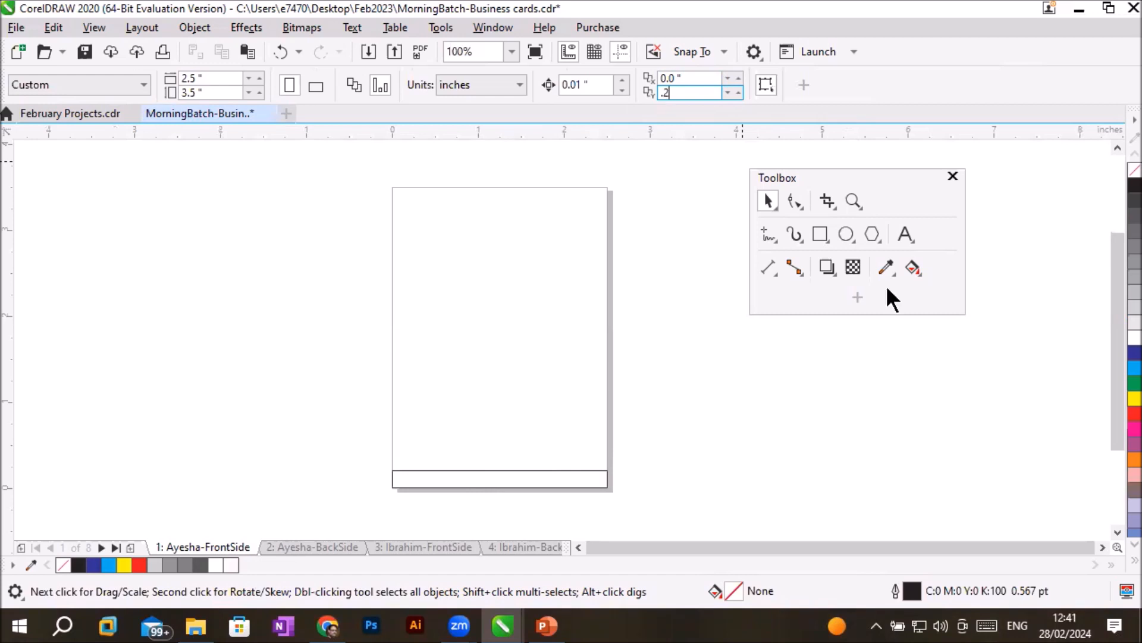
pyautogui.press('Return')
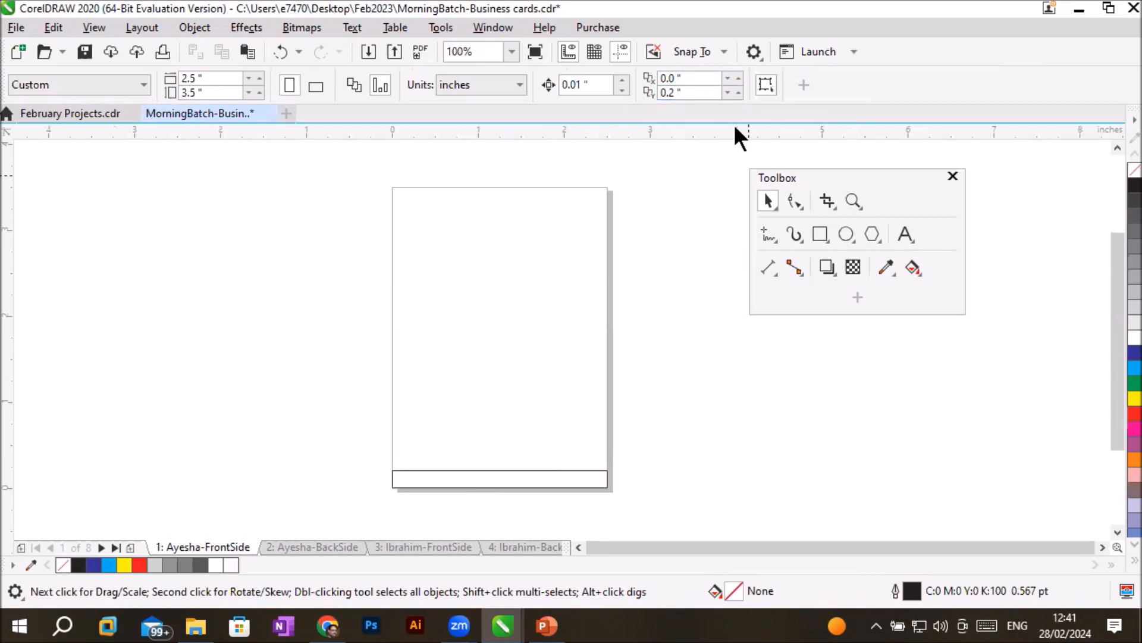
# - Duplicate the bottom rectangle four times straight up, stacking the copies edge to edge up to Y 0.908 inch
pyautogui.click(563, 472)
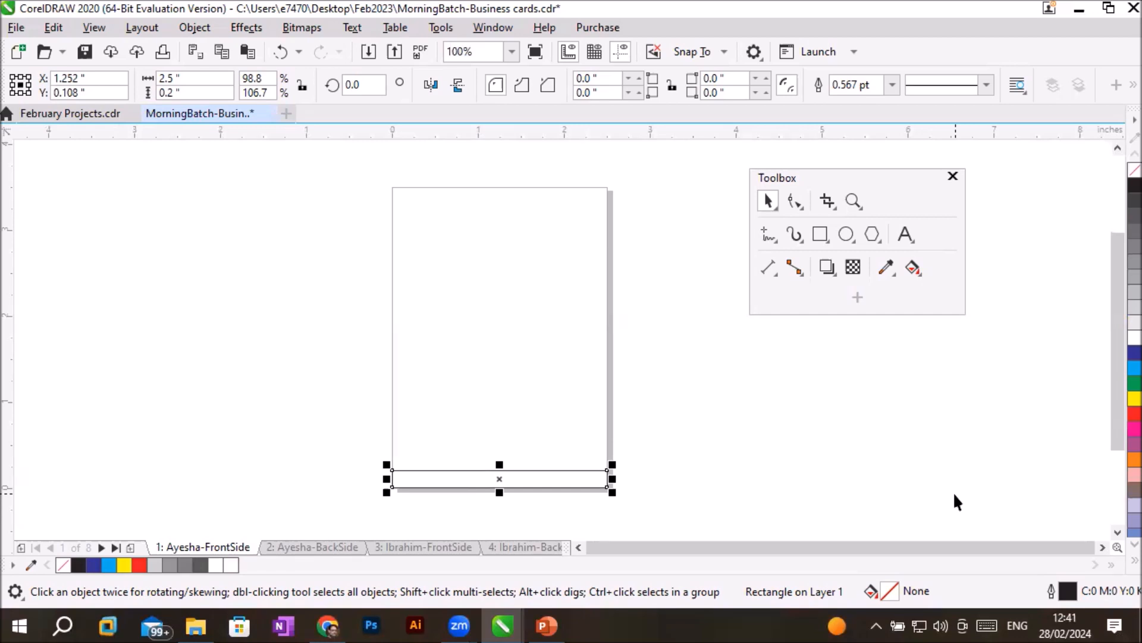
pyautogui.hotkey('ctrl', 'd')
# - Keep duplicating the topmost rectangle upward, edge to edge, until the stack fills the page, ending with a copy at Y 3.308 inches
pyautogui.hotkey('ctrl', 'd')
pyautogui.hotkey('ctrl', 'd')
pyautogui.hotkey('ctrl', 'd')
pyautogui.hotkey('ctrl', 'd')
pyautogui.hotkey('ctrl', 'd')
pyautogui.hotkey('ctrl', 'd')
pyautogui.hotkey('ctrl', 'd')
pyautogui.hotkey('ctrl', 'd')
pyautogui.hotkey('ctrl', 'd')
pyautogui.hotkey('ctrl', 'd')
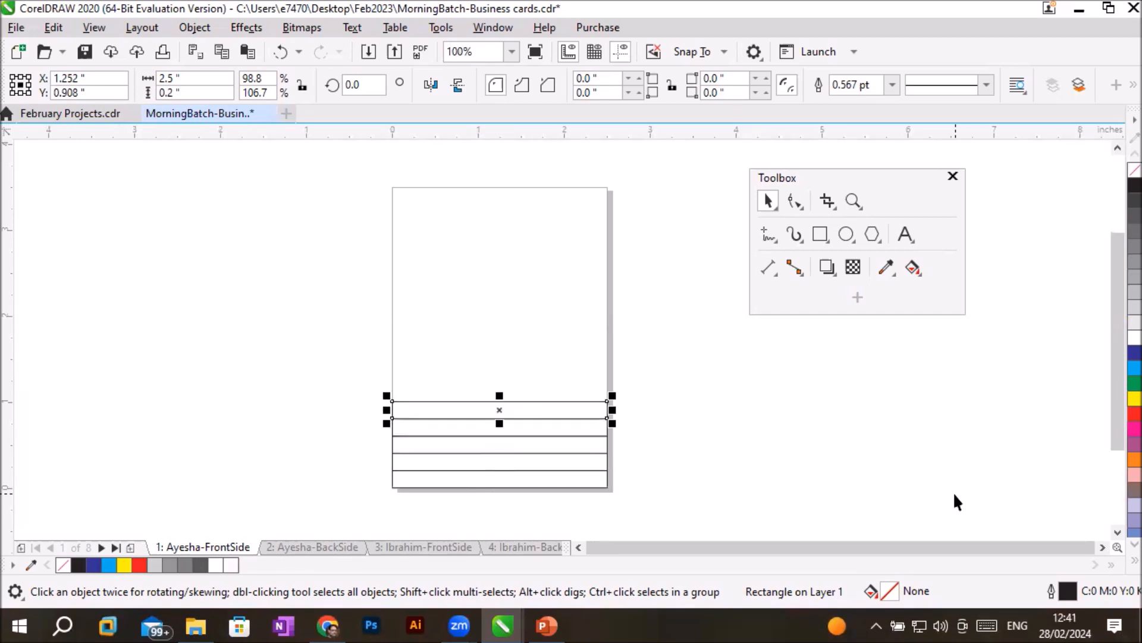
pyautogui.hotkey('ctrl', 'd')
pyautogui.hotkey('ctrl', 'd')
pyautogui.hotkey('ctrl', 'd')
pyautogui.hotkey('ctrl', 'd')
pyautogui.hotkey('ctrl', 'd')
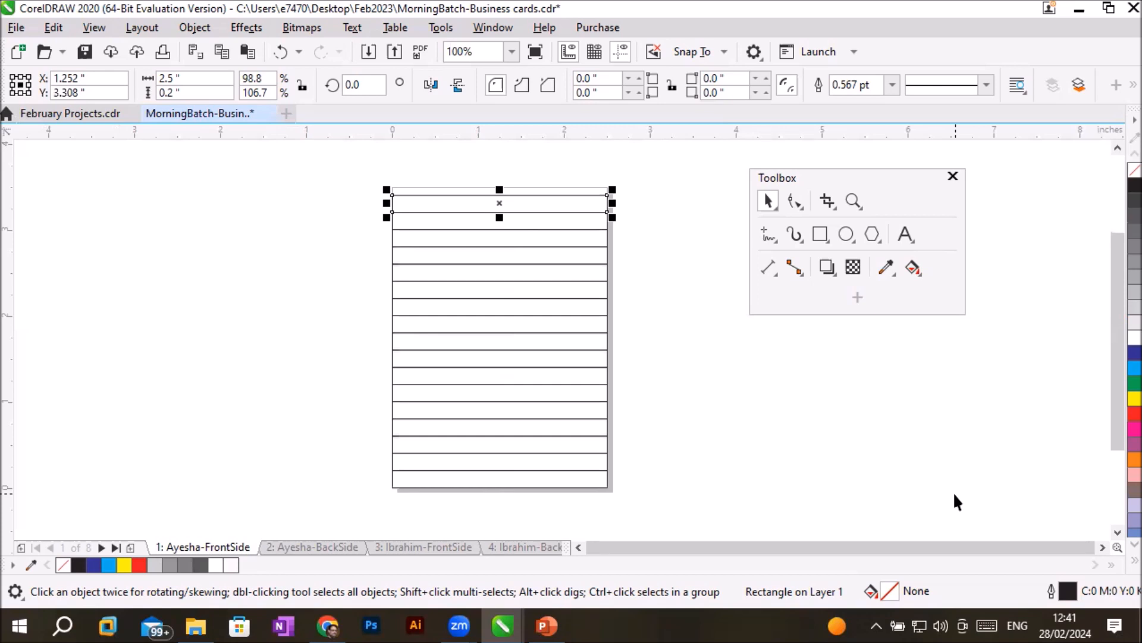
# - Undo all the stacked duplicates so that only the original bottom rectangle is left on the page
pyautogui.hotkey('ctrl', 'z')
pyautogui.hotkey('ctrl', 'z')
pyautogui.hotkey('ctrl', 'z')
pyautogui.hotkey('ctrl', 'z')
pyautogui.hotkey('ctrl', 'z')
pyautogui.hotkey('ctrl', 'z')
pyautogui.hotkey('ctrl', 'z')
pyautogui.hotkey('ctrl', 'z')
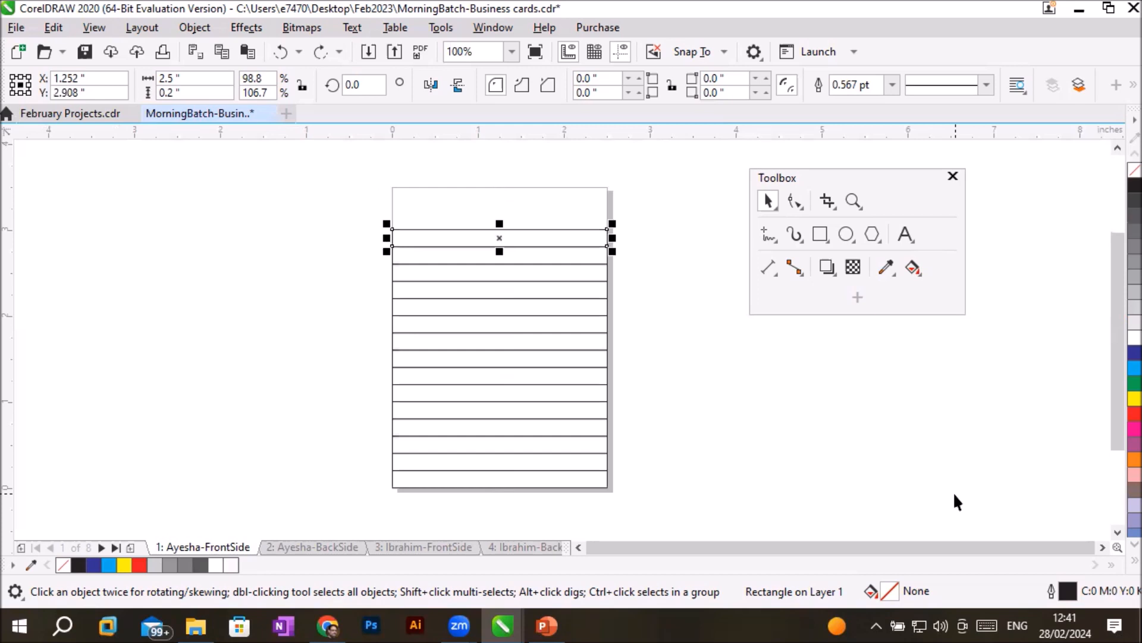
pyautogui.hotkey('ctrl', 'z')
pyautogui.hotkey('ctrl', 'z')
pyautogui.hotkey('ctrl', 'z')
pyautogui.hotkey('ctrl', 'z')
pyautogui.hotkey('ctrl', 'z')
pyautogui.hotkey('ctrl', 'z')
pyautogui.hotkey('ctrl', 'z')
pyautogui.hotkey('ctrl', 'z')
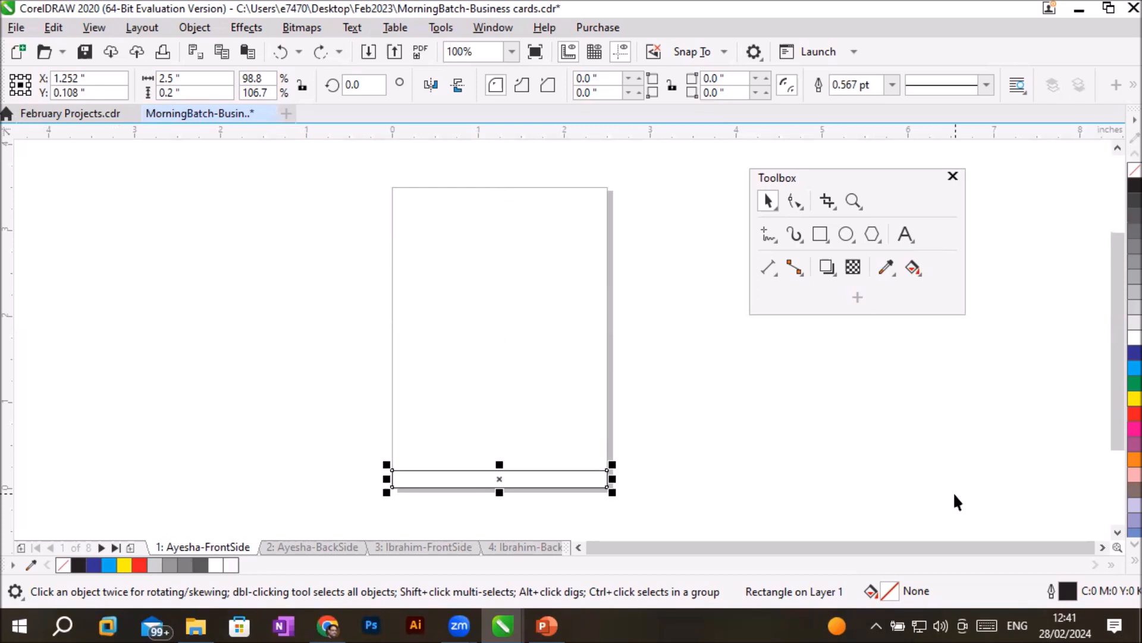
# - With nothing selected, set the vertical duplicate distance to 0.3 inch
pyautogui.click(674, 327)
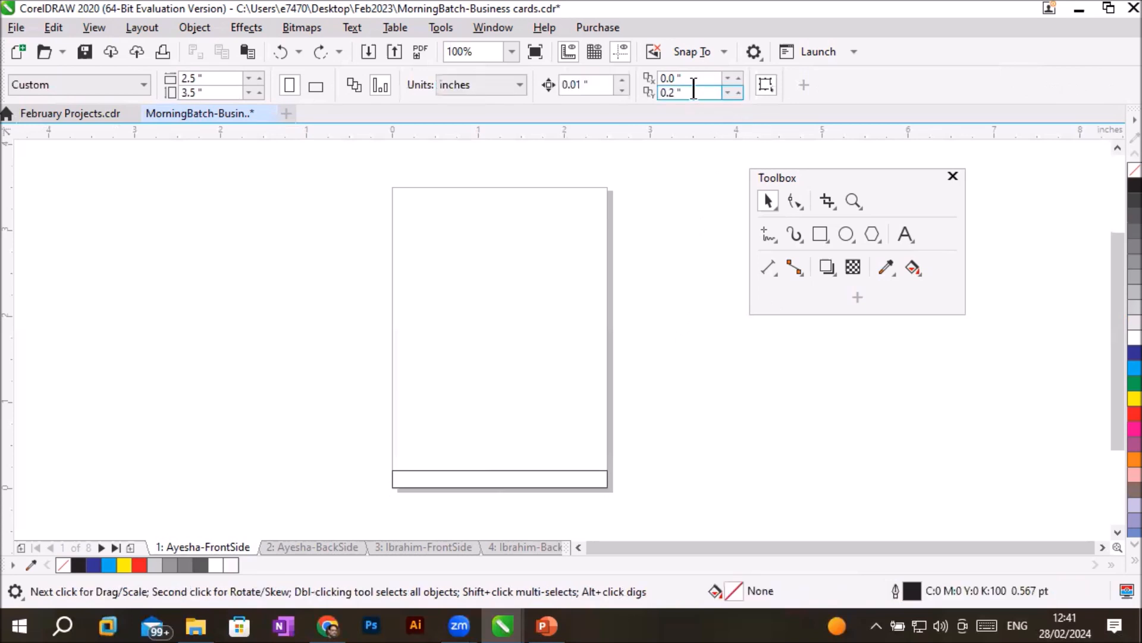
pyautogui.click(738, 90)
pyautogui.click(738, 90)
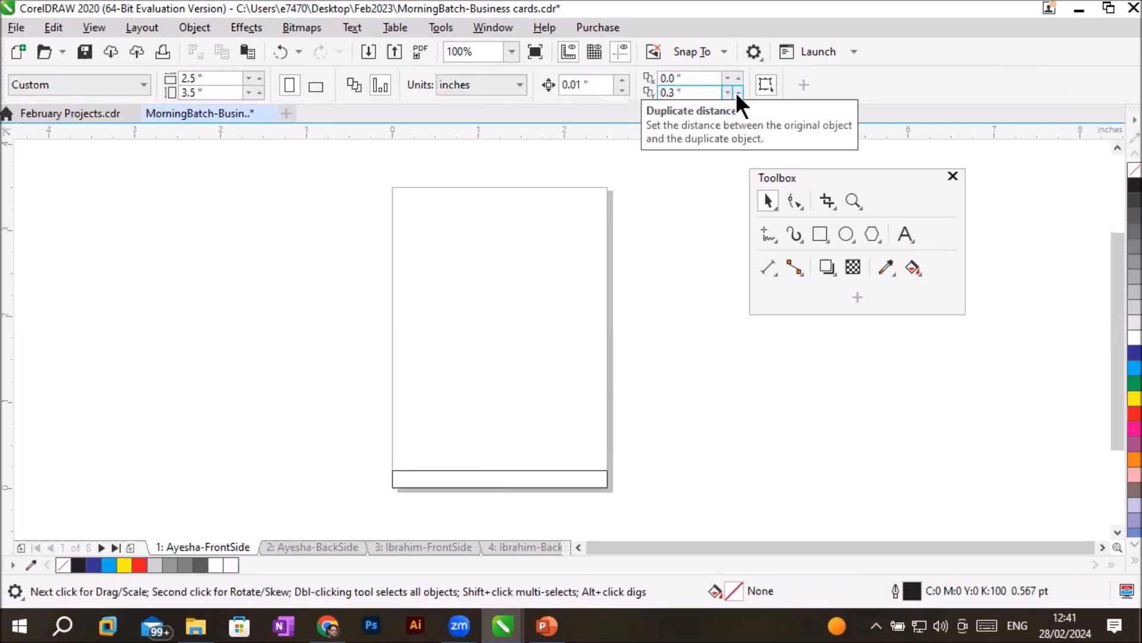
# - Duplicate the bottom rectangle upward eleven times with gaps in between, filling the page up to a copy at Y 3.408 inches, then deselect
pyautogui.click(518, 471)
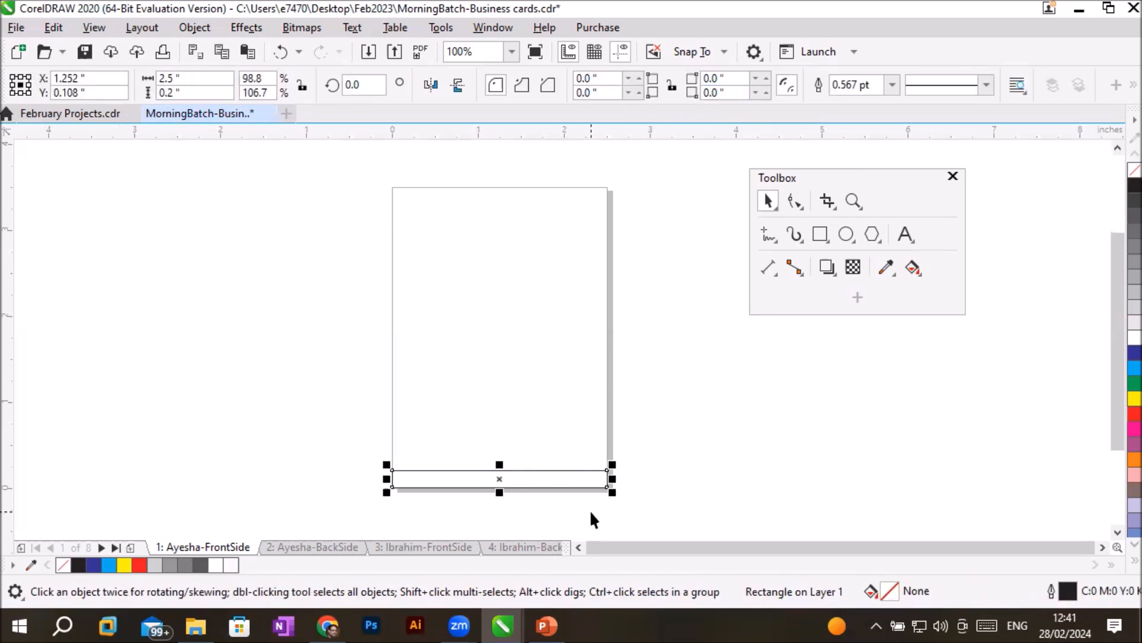
pyautogui.scroll(1, 590, 510)
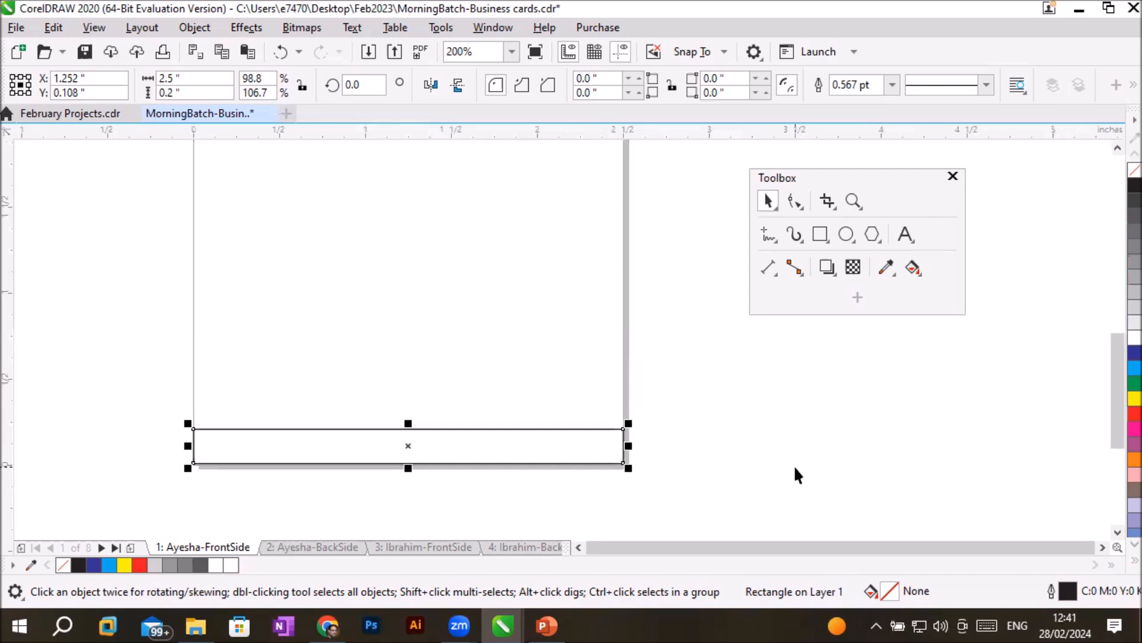
pyautogui.hotkey('ctrl', 'd')
pyautogui.hotkey('ctrl', 'd')
pyautogui.hotkey('ctrl', 'd')
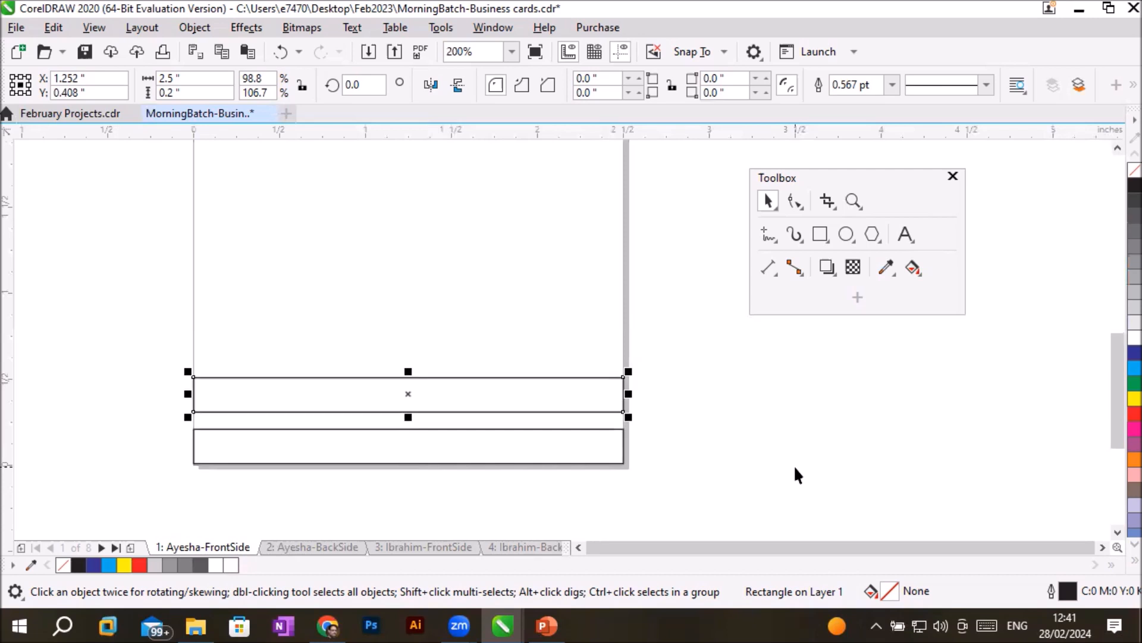
pyautogui.hotkey('ctrl', 'd')
pyautogui.hotkey('ctrl', 'd')
pyautogui.hotkey('ctrl', 'd')
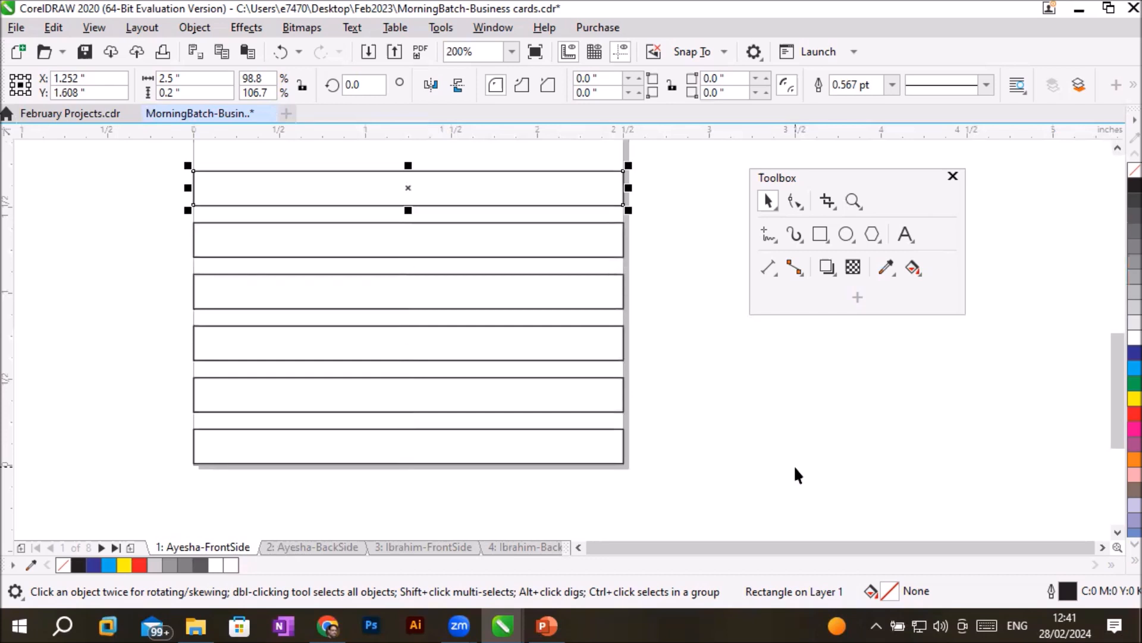
pyautogui.scroll(-2, 593, 248)
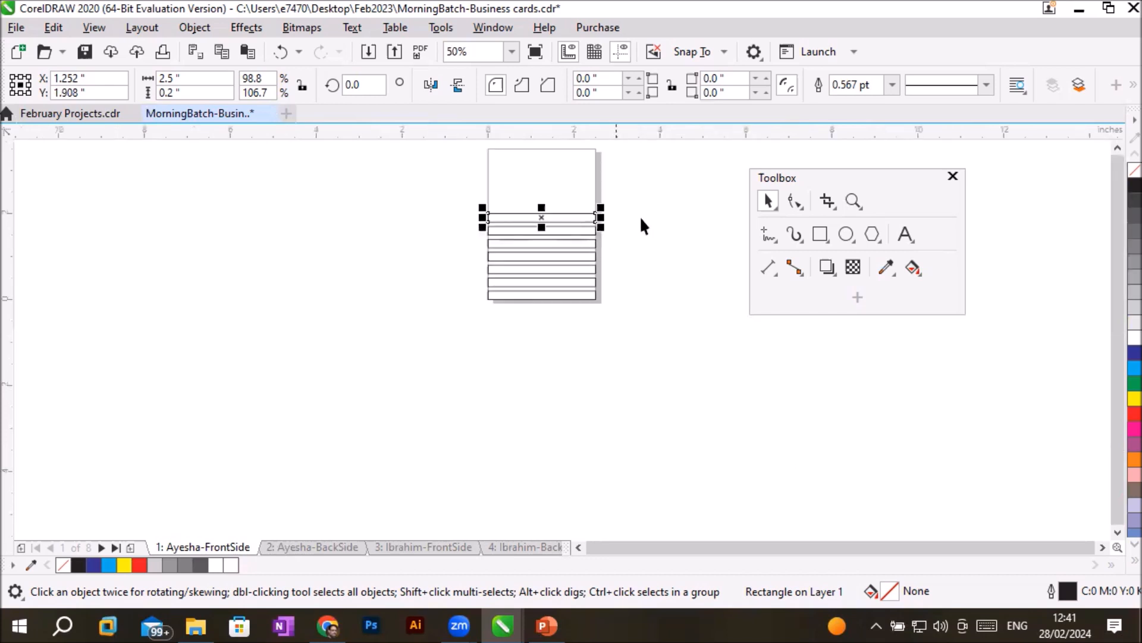
pyautogui.hotkey('ctrl', 'd')
pyautogui.hotkey('ctrl', 'd')
pyautogui.hotkey('ctrl', 'd')
pyautogui.hotkey('ctrl', 'd')
pyautogui.hotkey('ctrl', 'd')
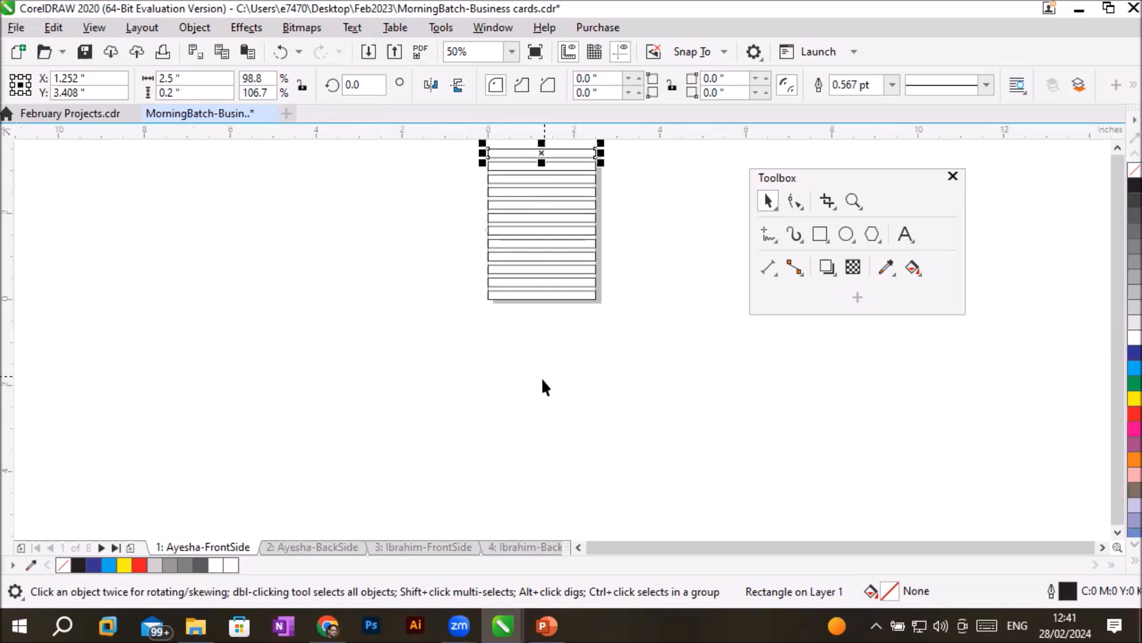
pyautogui.click(664, 190)
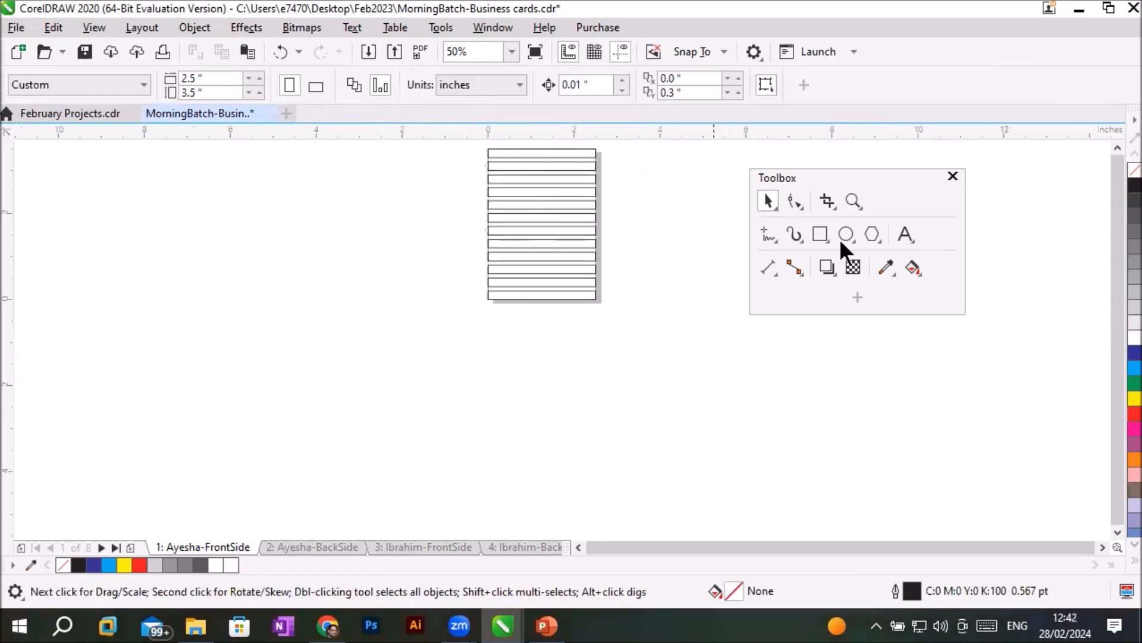
# - Draw a trial ellipse in the bottom rectangle, delete it, and draw a 0.2 inch circle fitting the rectangle's height near its left end
pyautogui.click(1116, 143)
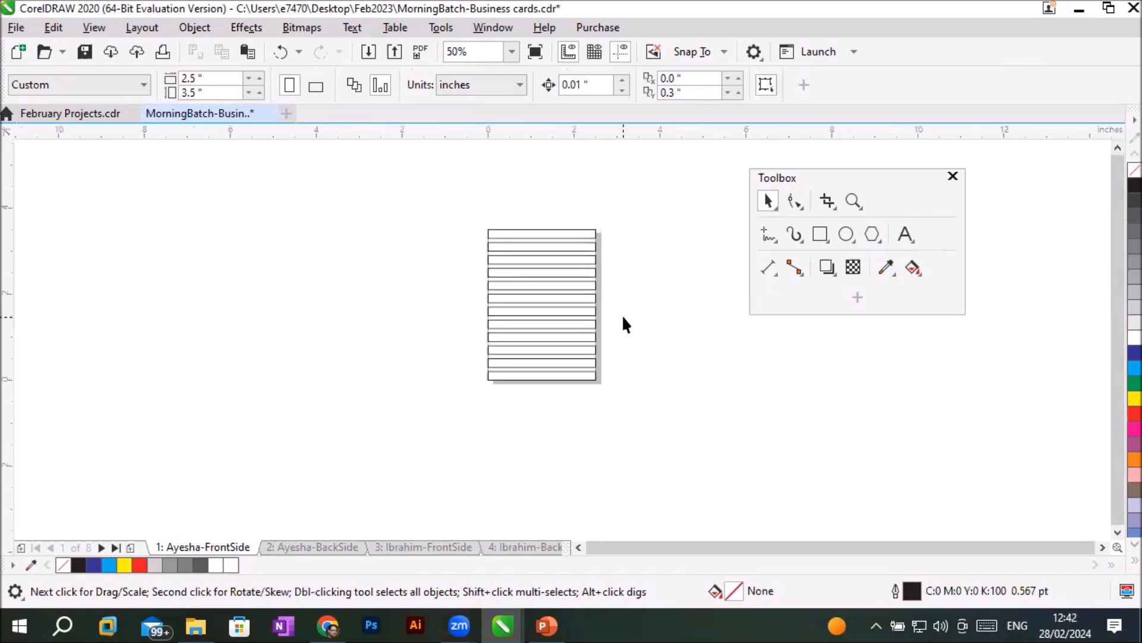
pyautogui.scroll(1, 623, 314)
pyautogui.click(845, 228)
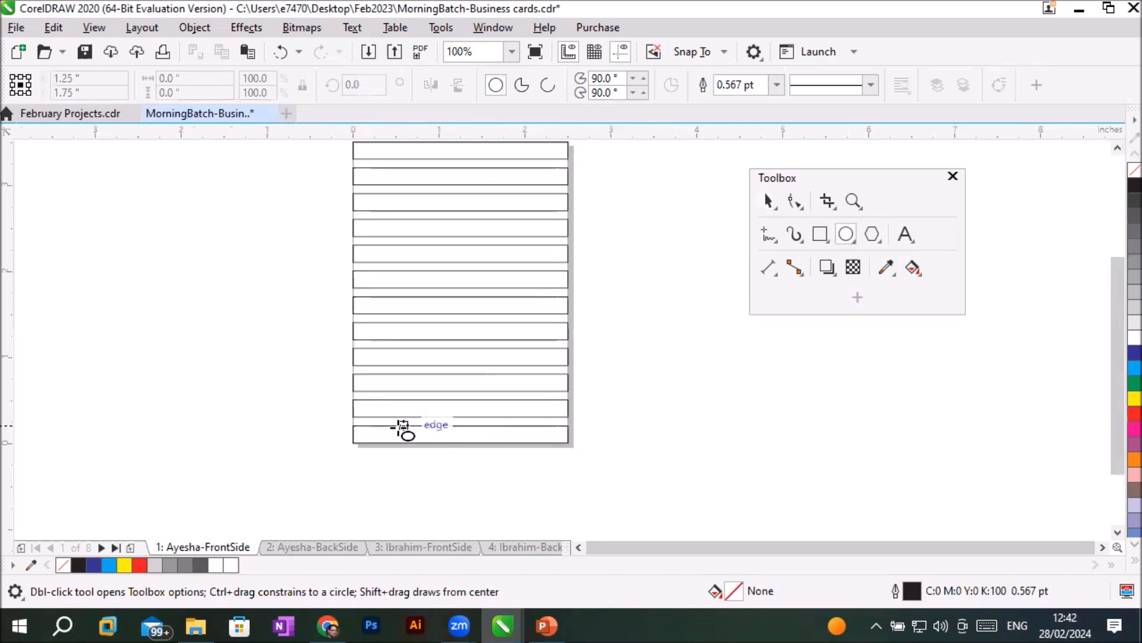
pyautogui.moveTo(395, 429); pyautogui.dragTo(396, 439)
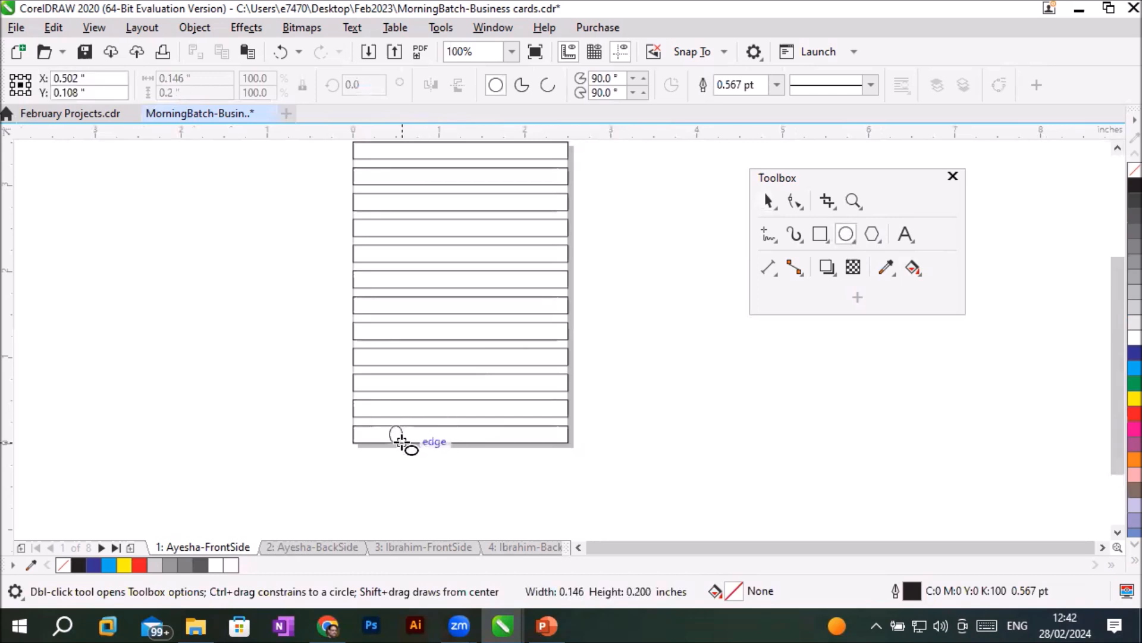
pyautogui.scroll(1, 395, 473)
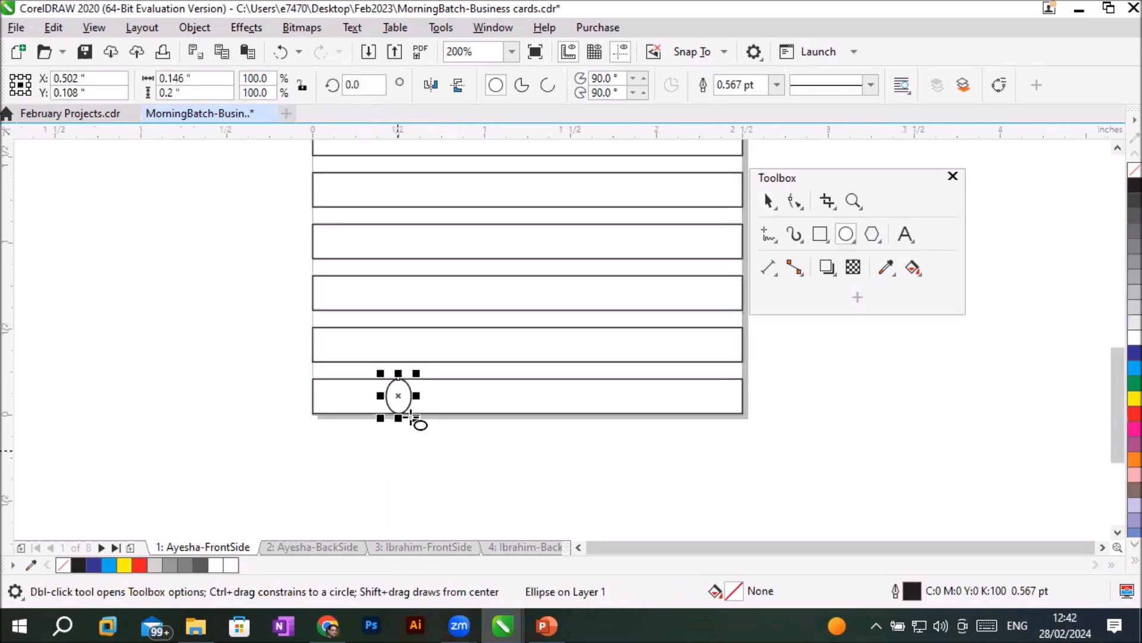
pyautogui.press('Delete')
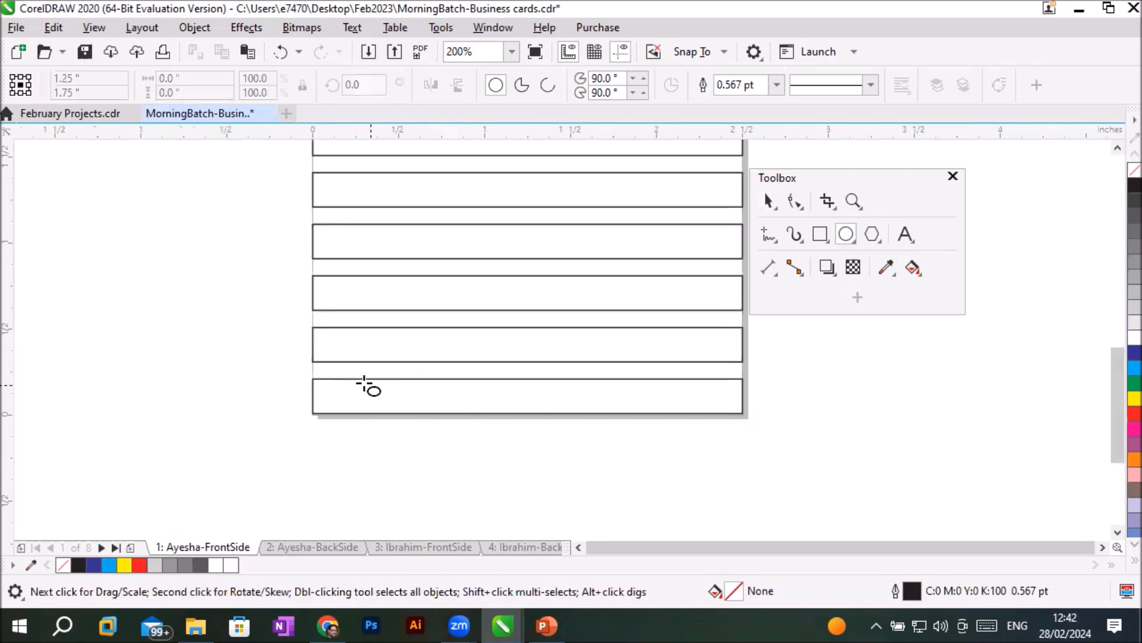
pyautogui.moveTo(364, 381); pyautogui.dragTo(396, 413)
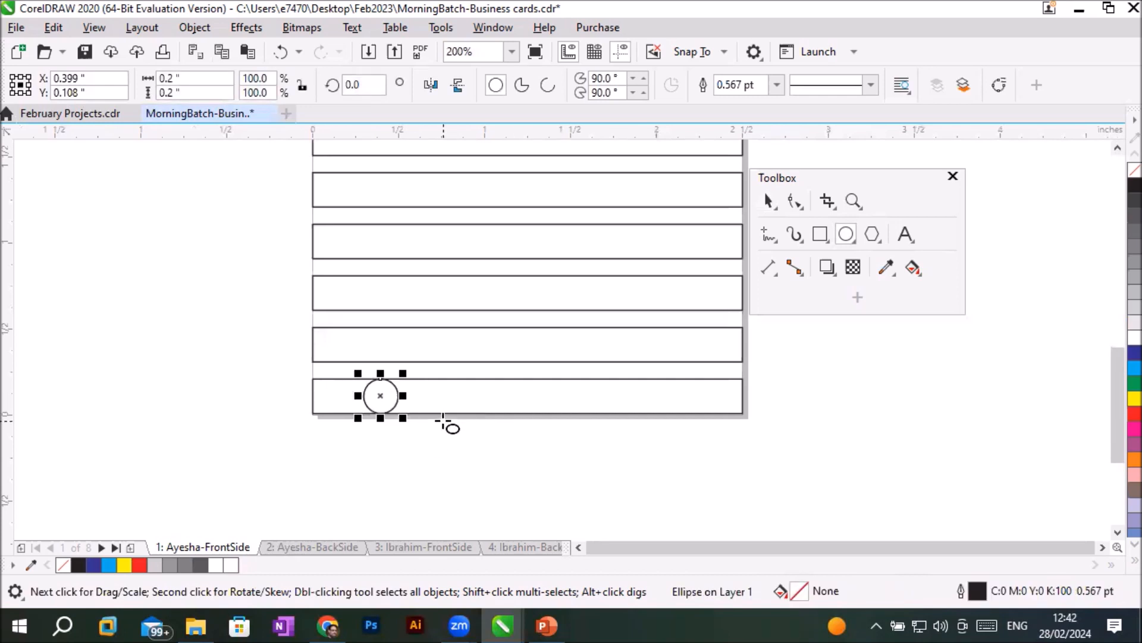
# - With nothing selected, set the horizontal duplicate distance to 0.1 inch, leaving the vertical distance at 0.3 inch
pyautogui.click(770, 198)
pyautogui.click(828, 339)
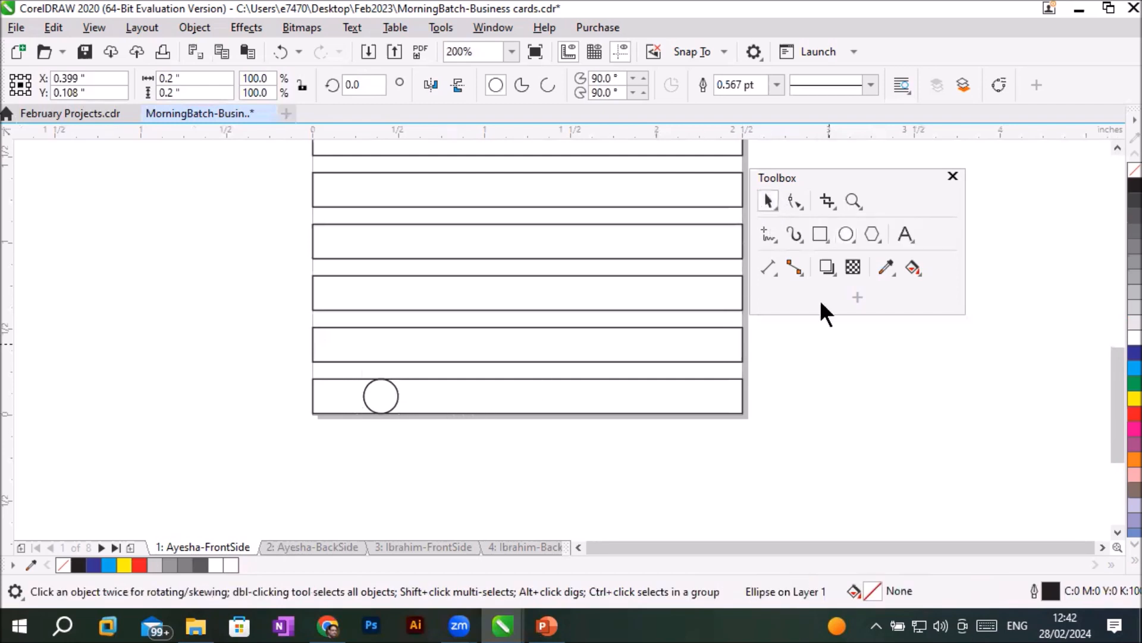
pyautogui.doubleClick(688, 90)
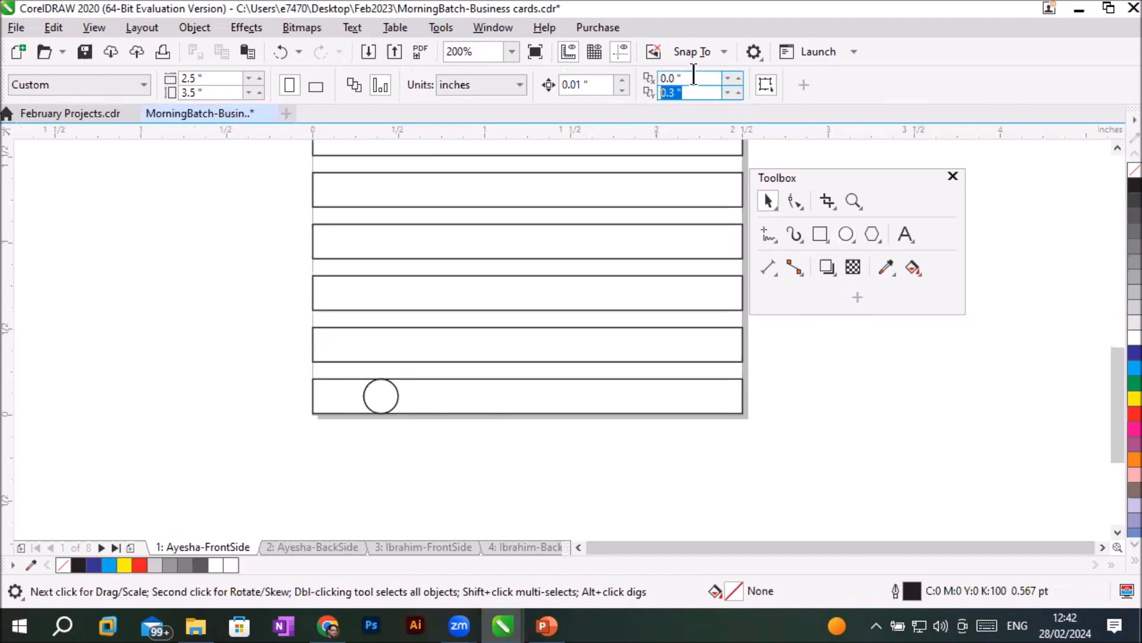
pyautogui.doubleClick(683, 79)
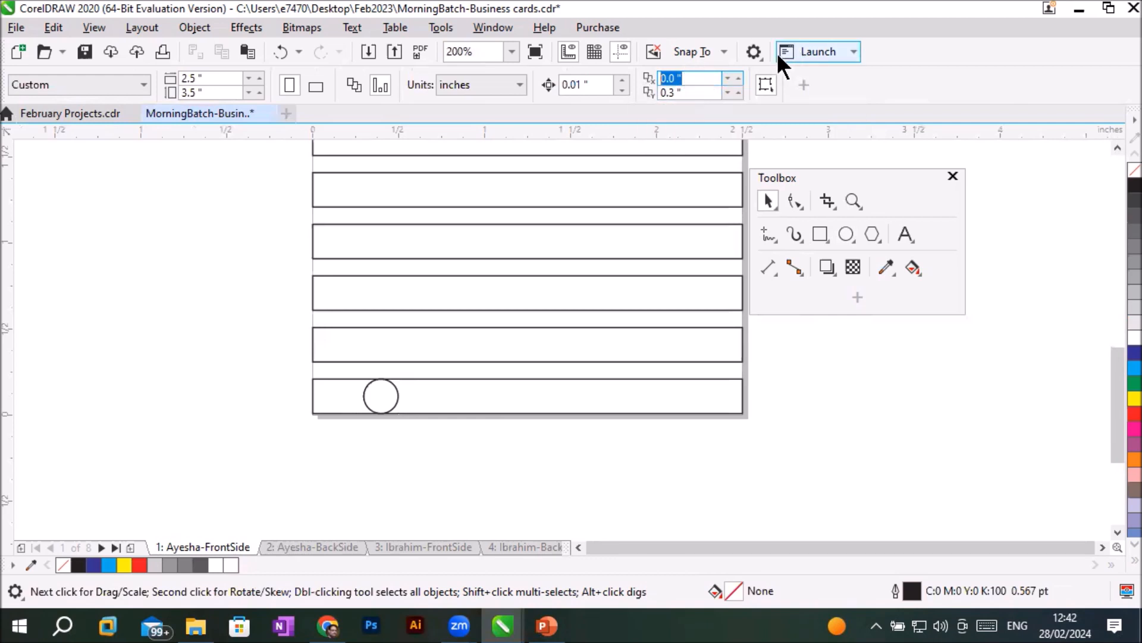
pyautogui.click(739, 78)
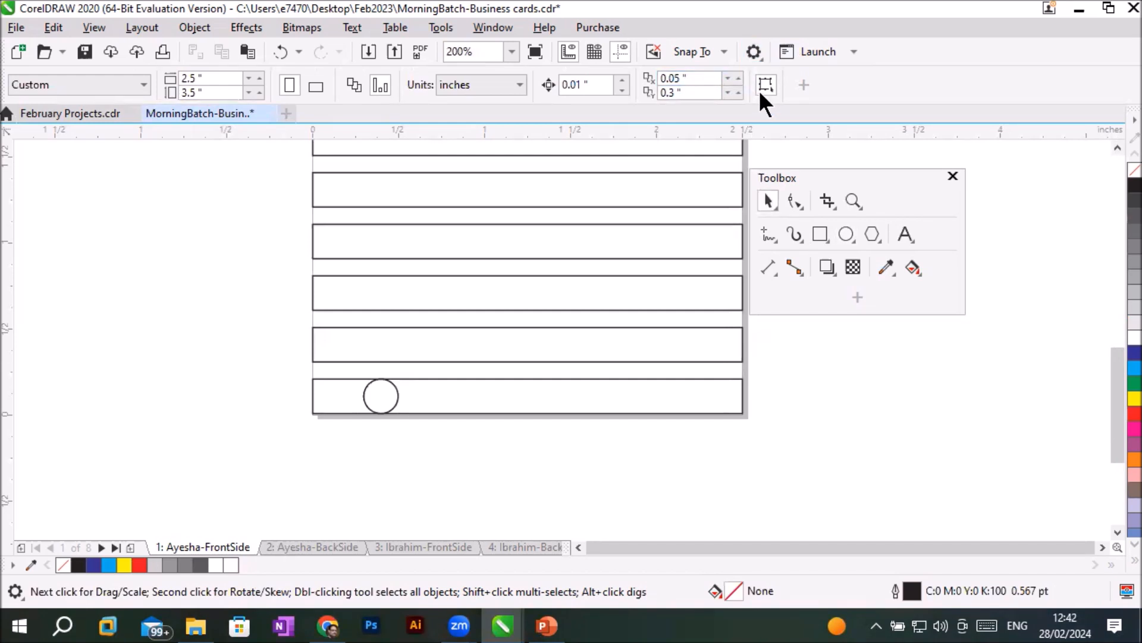
pyautogui.click(739, 77)
# - Duplicate the circle diagonally upward eleven times, one copy per rectangle, ending at X 1.499, Y 3.408 inches, then deselect
pyautogui.click(385, 411)
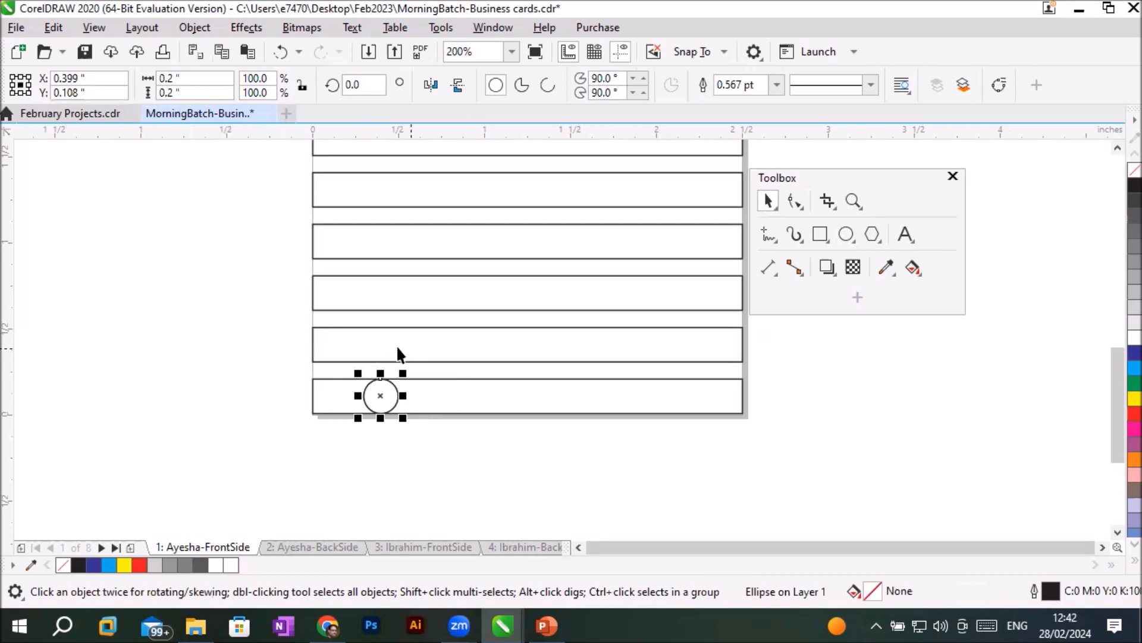
pyautogui.scroll(-2, 652, 387)
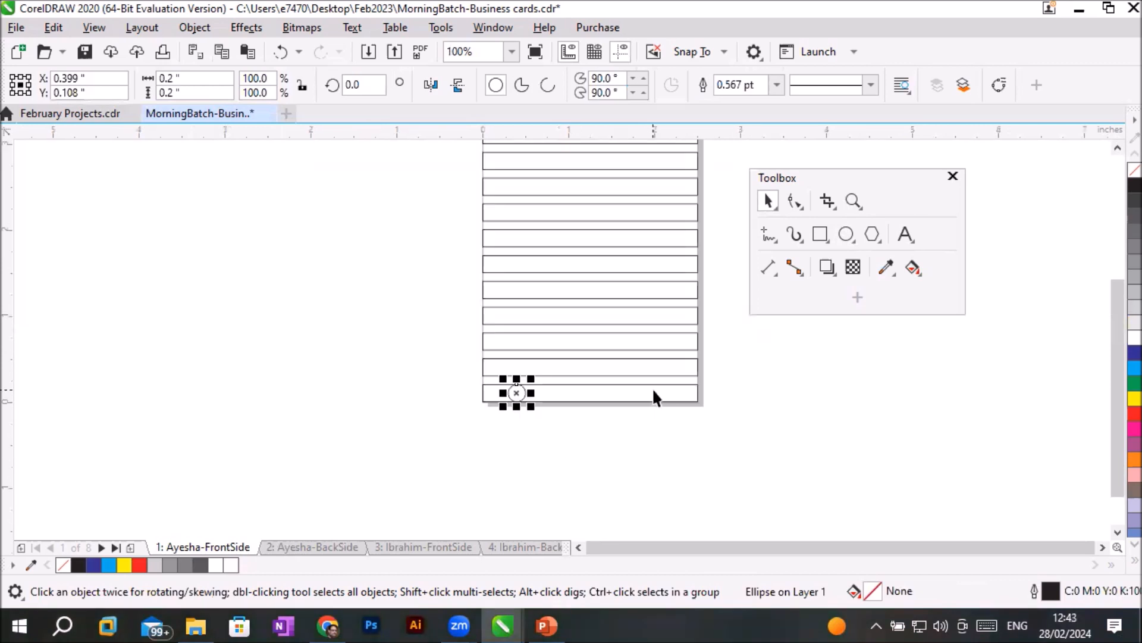
pyautogui.hotkey('ctrl', 'd')
pyautogui.hotkey('ctrl', 'd')
pyautogui.hotkey('ctrl', 'd')
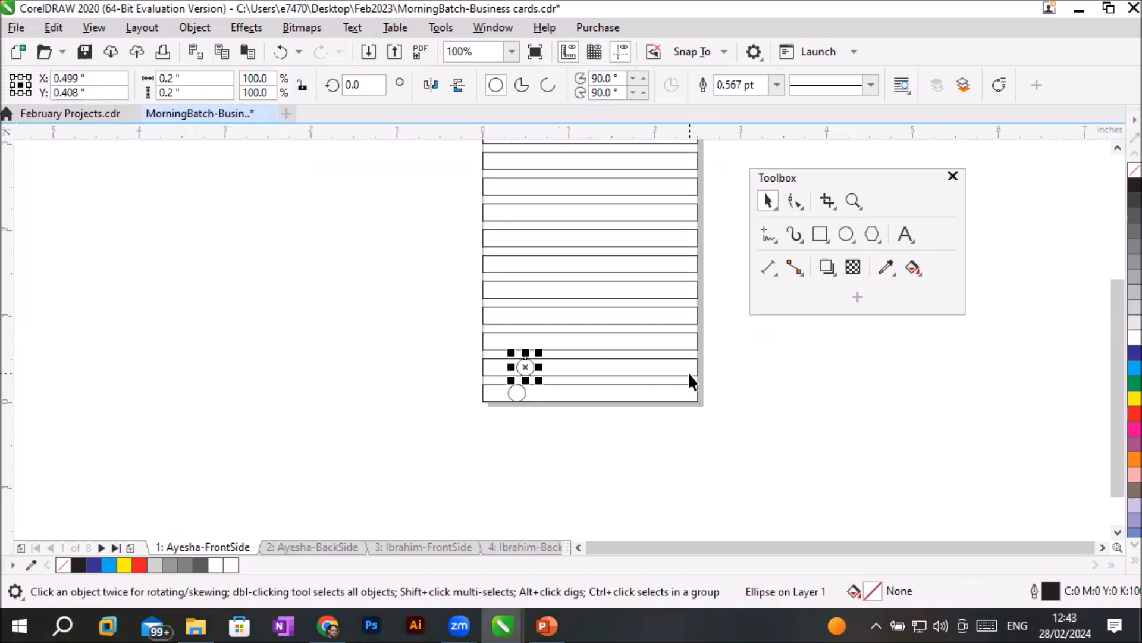
pyautogui.hotkey('ctrl', 'd')
pyautogui.hotkey('ctrl', 'd')
pyautogui.hotkey('ctrl', 'd')
pyautogui.hotkey('ctrl', 'd')
pyautogui.hotkey('ctrl', 'd')
pyautogui.hotkey('ctrl', 'd')
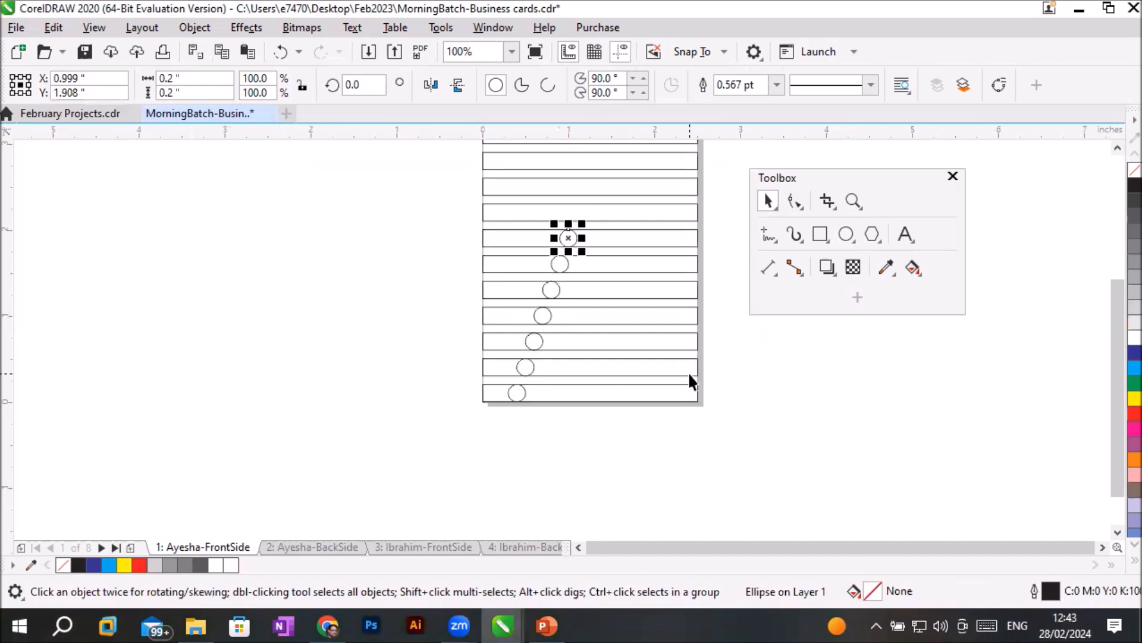
pyautogui.hotkey('ctrl', 'd')
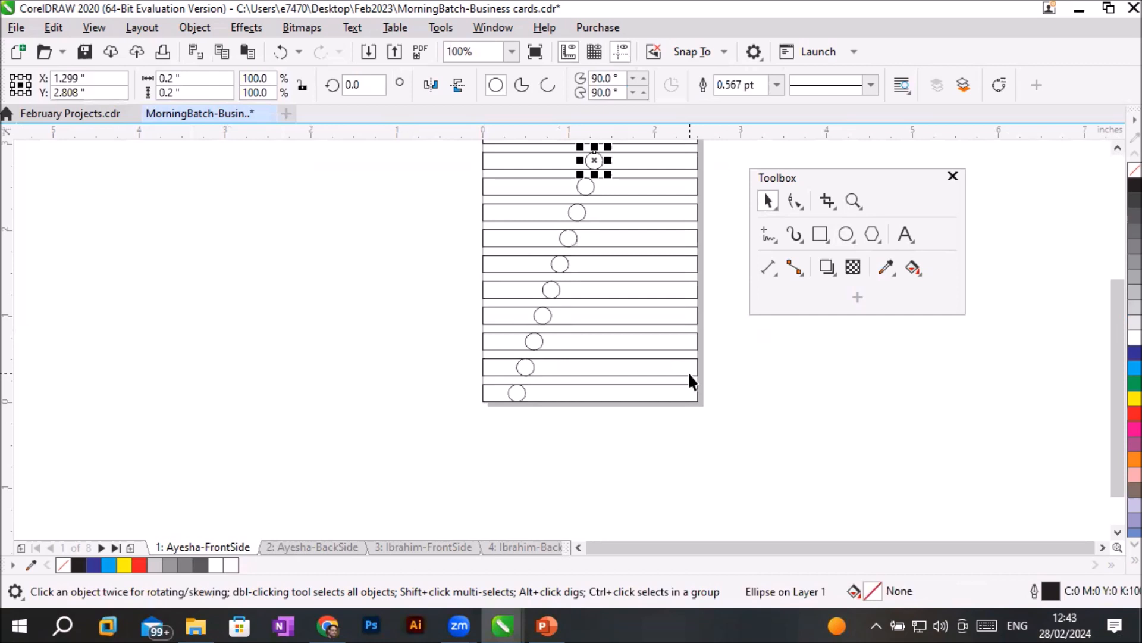
pyautogui.scroll(2, 706, 244)
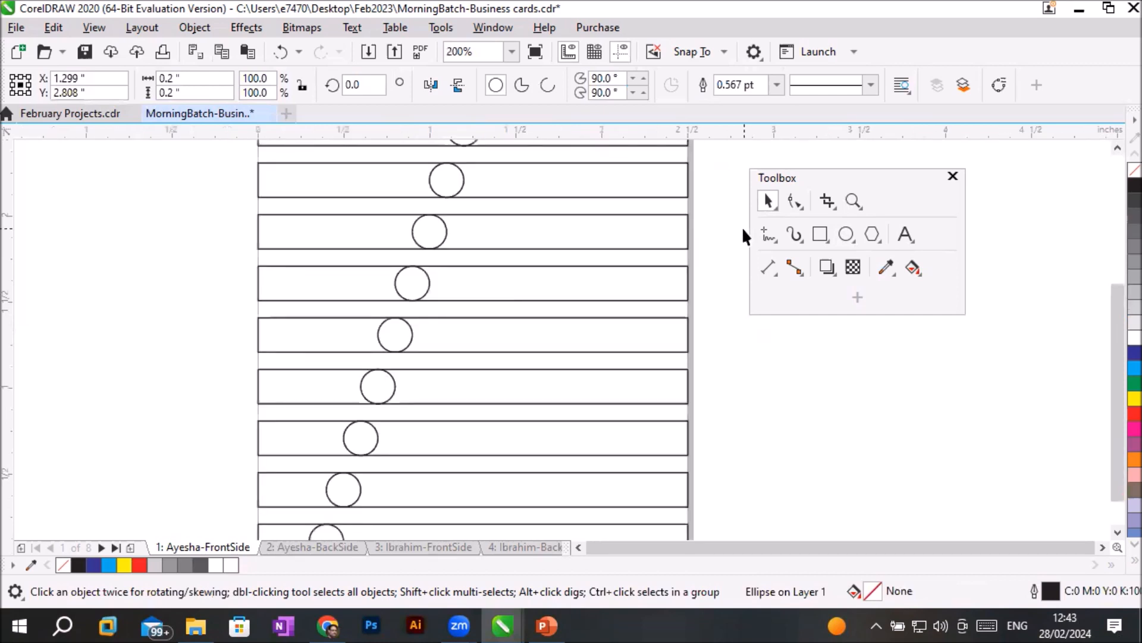
pyautogui.scroll(-2, 744, 235)
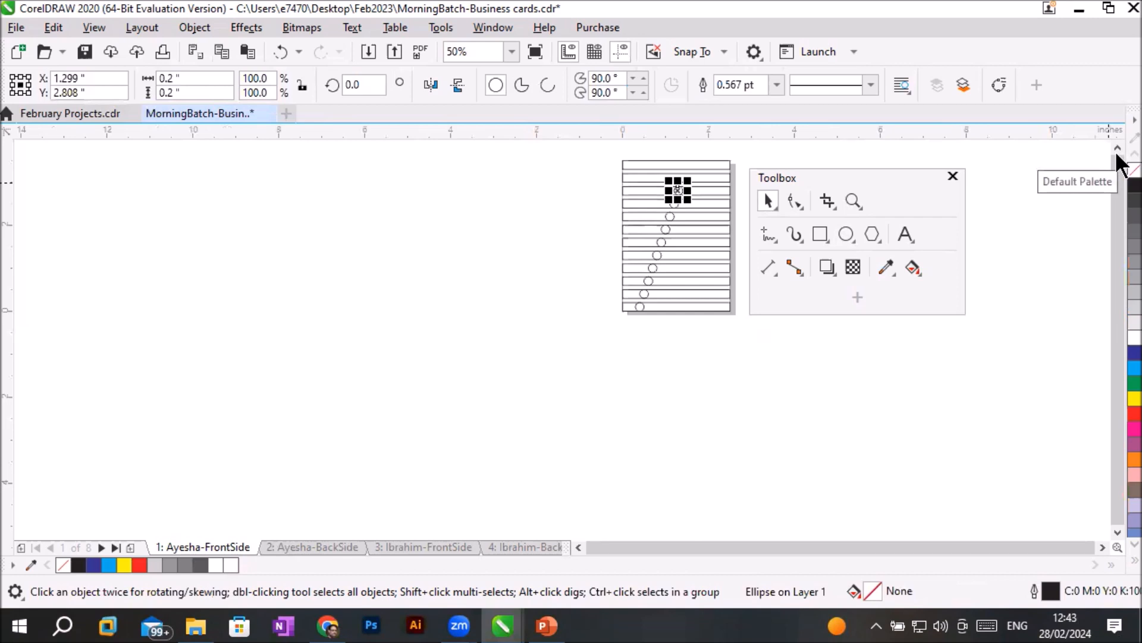
pyautogui.press('Up')
pyautogui.press('Up')
pyautogui.press('Up')
pyautogui.press('Up')
pyautogui.press('Up')
pyautogui.press('Up')
pyautogui.press('Right')
pyautogui.press('Right')
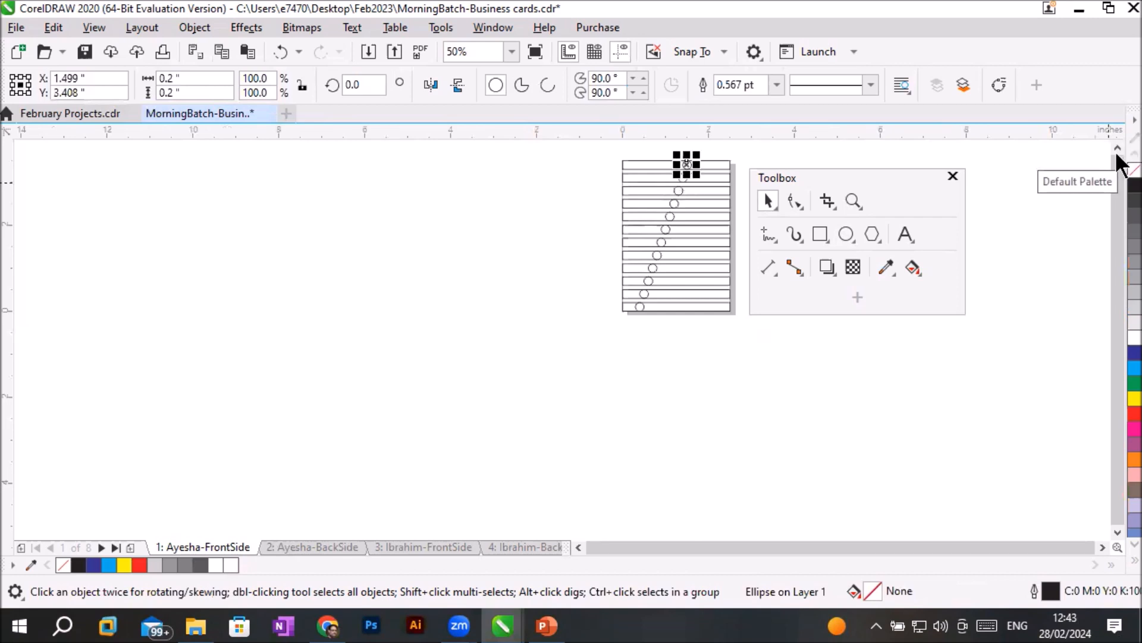
pyautogui.click(734, 142)
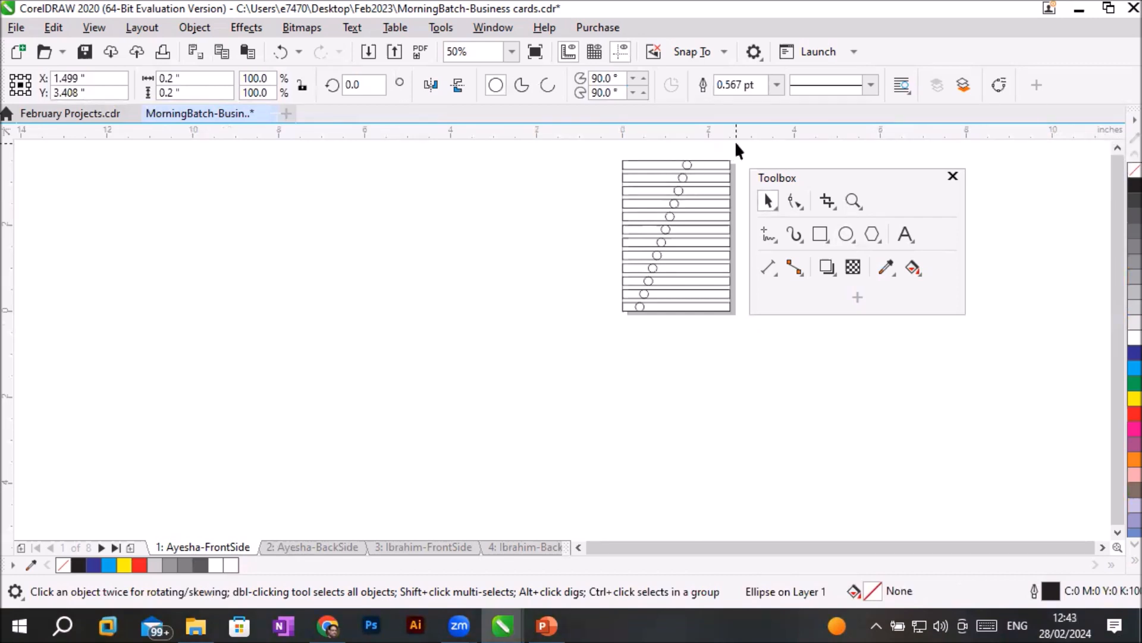
# - With nothing selected, set the duplicate distance to 0 inch horizontally and -0.3 inch vertically
pyautogui.click(687, 164)
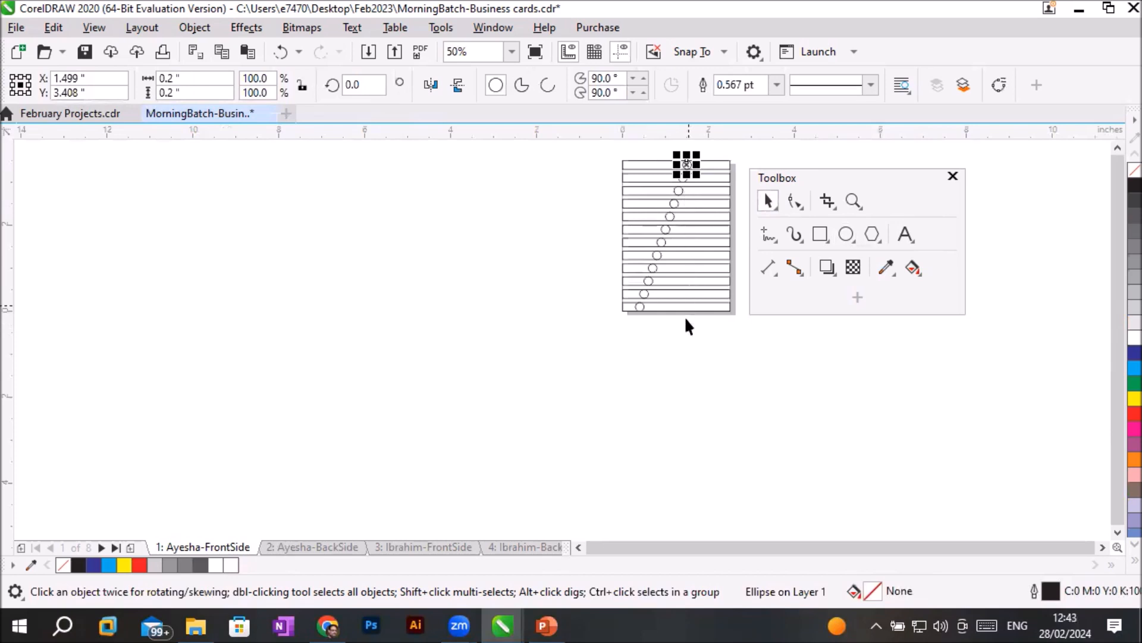
pyautogui.click(754, 149)
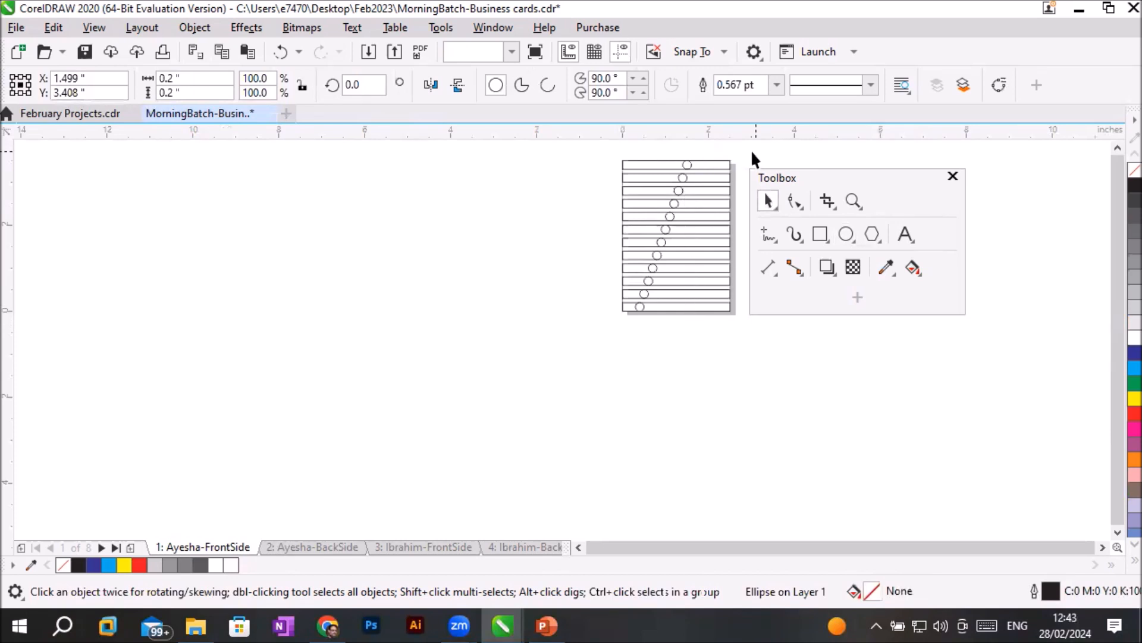
pyautogui.scroll(1, 716, 149)
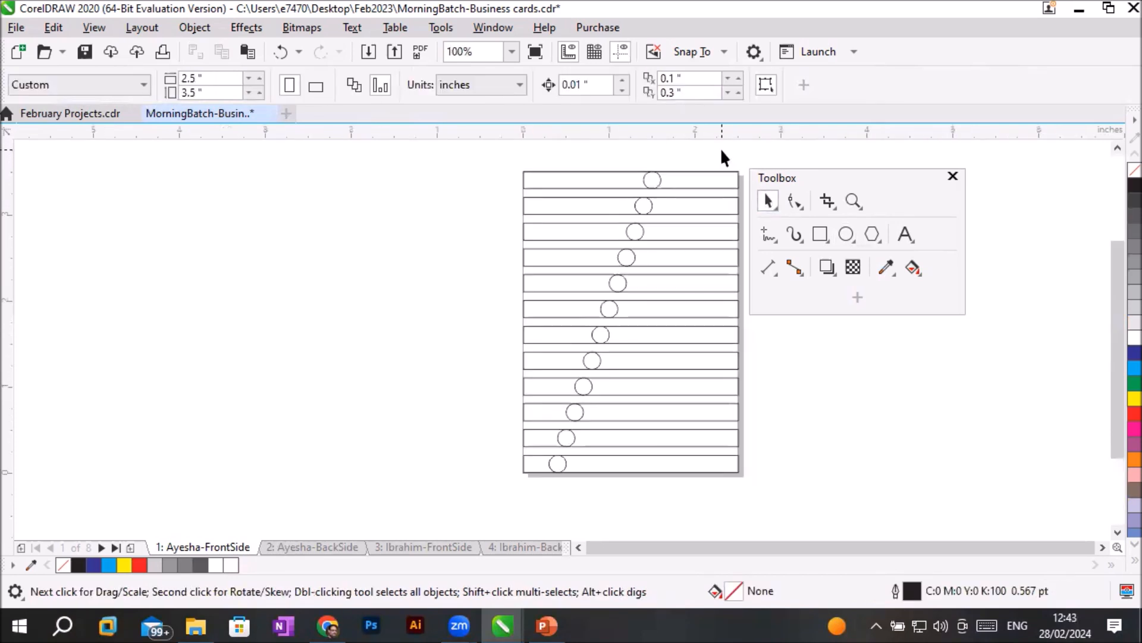
pyautogui.click(659, 181)
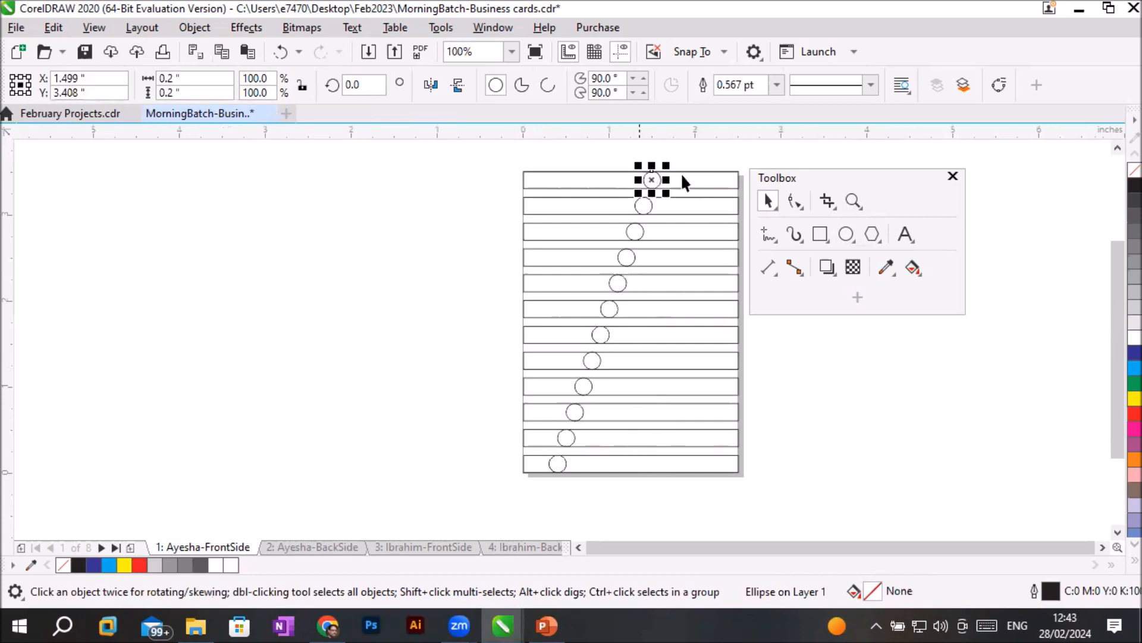
pyautogui.click(480, 180)
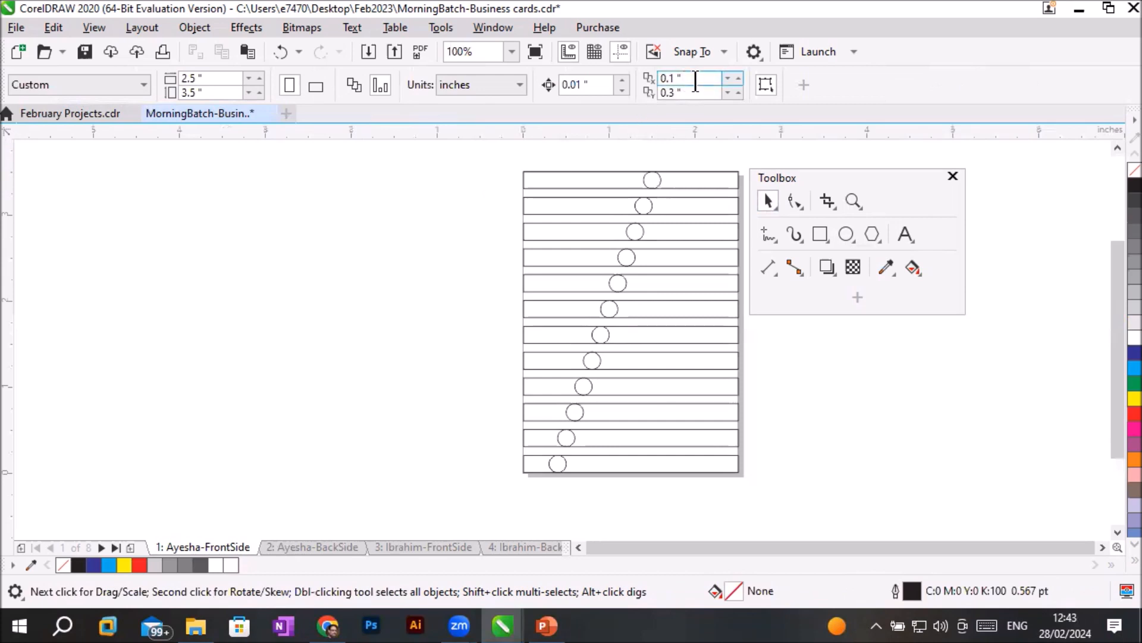
pyautogui.moveTo(704, 78); pyautogui.dragTo(604, 69)
pyautogui.write('0')
pyautogui.click(705, 92)
pyautogui.write('-')
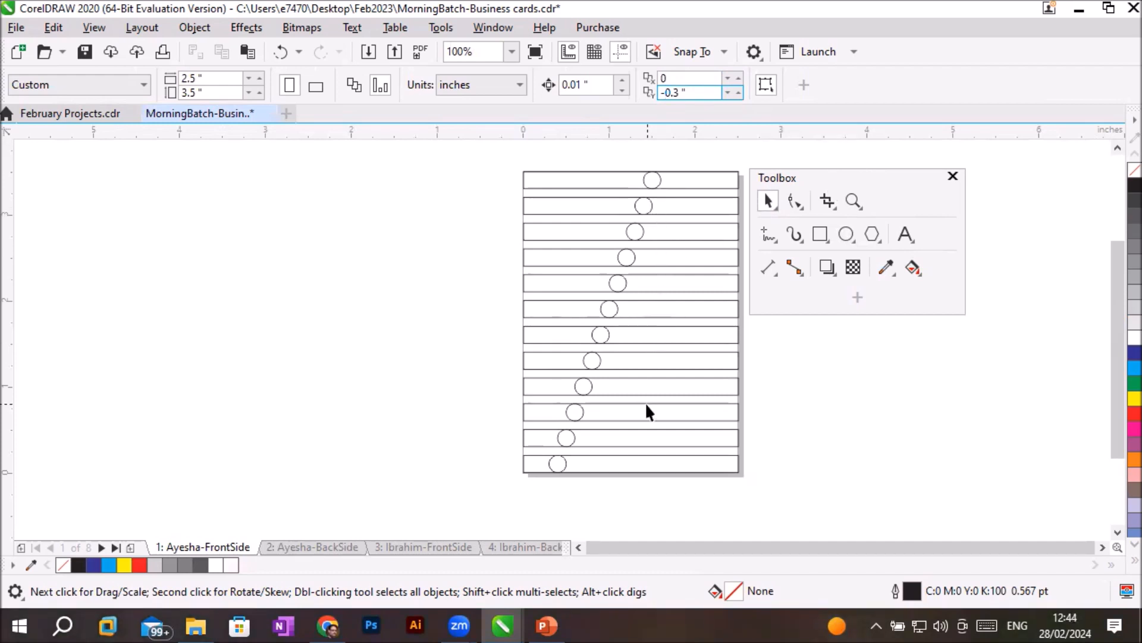
pyautogui.press('Return')
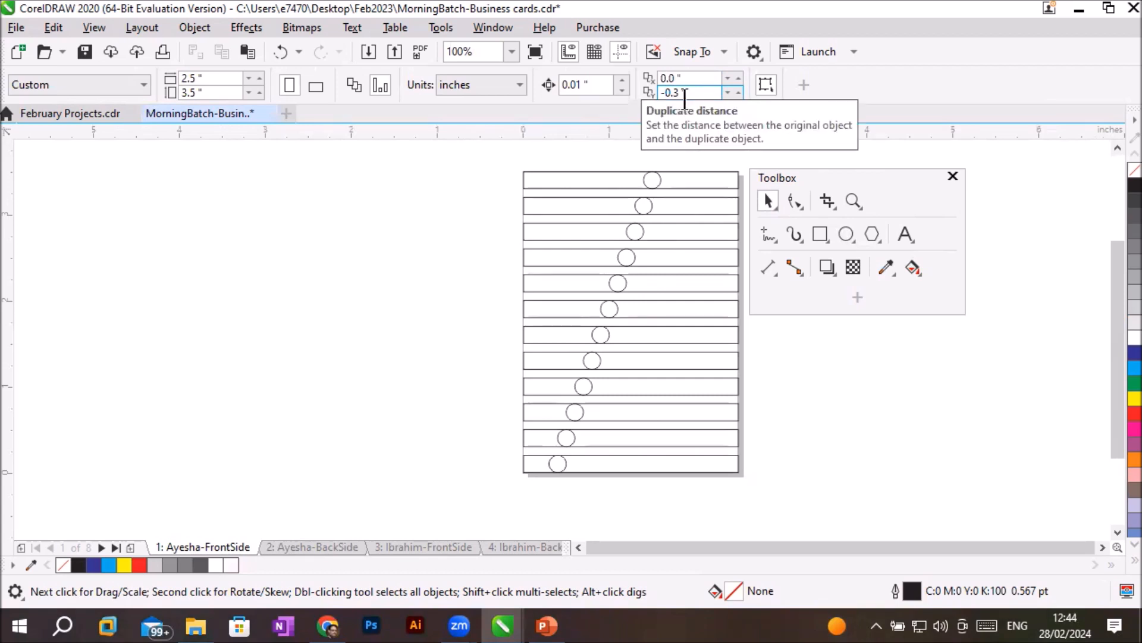
# - Duplicate the topmost circle straight down eleven times, one copy per rectangle, ending in the bottom rectangle at X 1.499, Y 0.108 inches
pyautogui.click(658, 176)
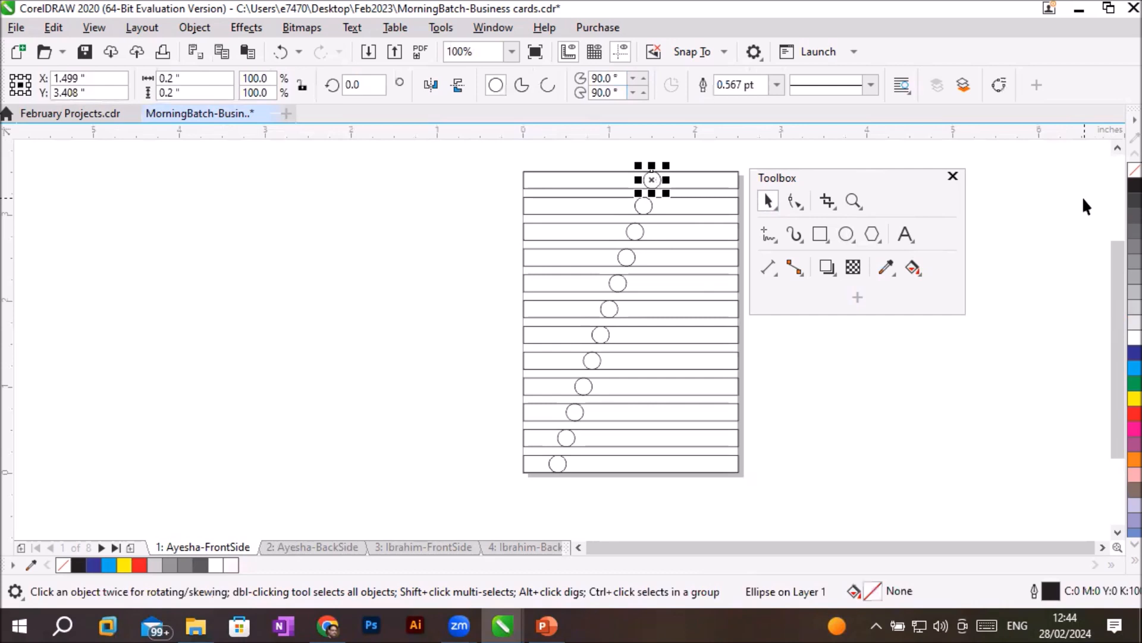
pyautogui.hotkey('ctrl', 'd')
pyautogui.hotkey('ctrl', 'd')
pyautogui.hotkey('ctrl', 'd')
pyautogui.hotkey('ctrl', 'd')
pyautogui.hotkey('ctrl', 'd')
pyautogui.hotkey('ctrl', 'd')
pyautogui.hotkey('ctrl', 'd')
pyautogui.hotkey('ctrl', 'd')
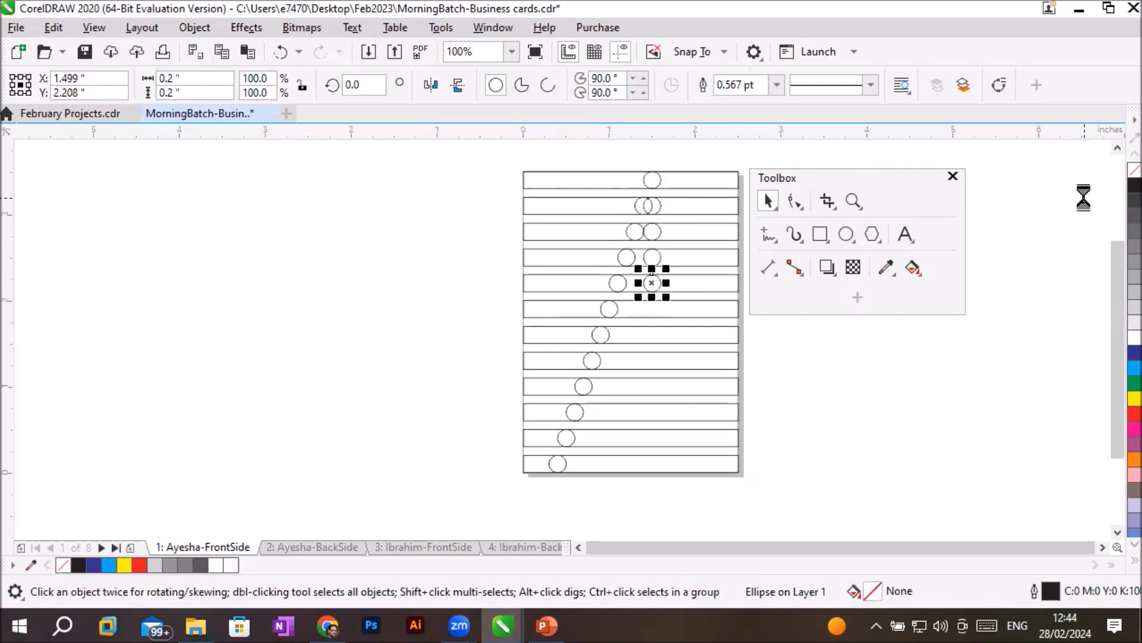
pyautogui.hotkey('ctrl', 'd')
pyautogui.hotkey('ctrl', 'd')
pyautogui.hotkey('ctrl', 'd')
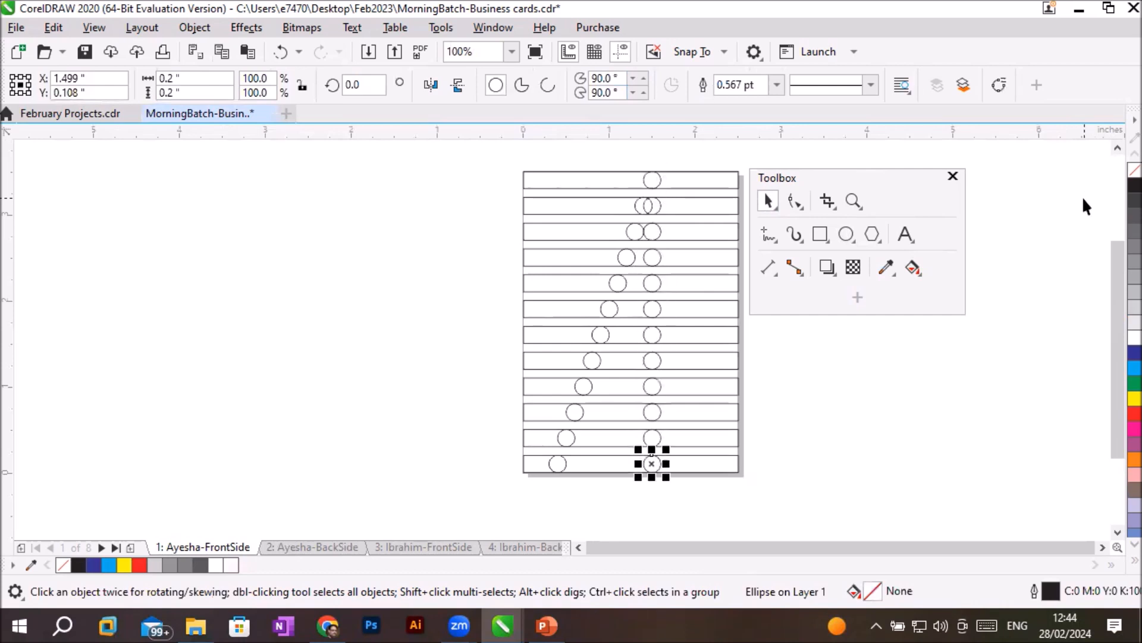
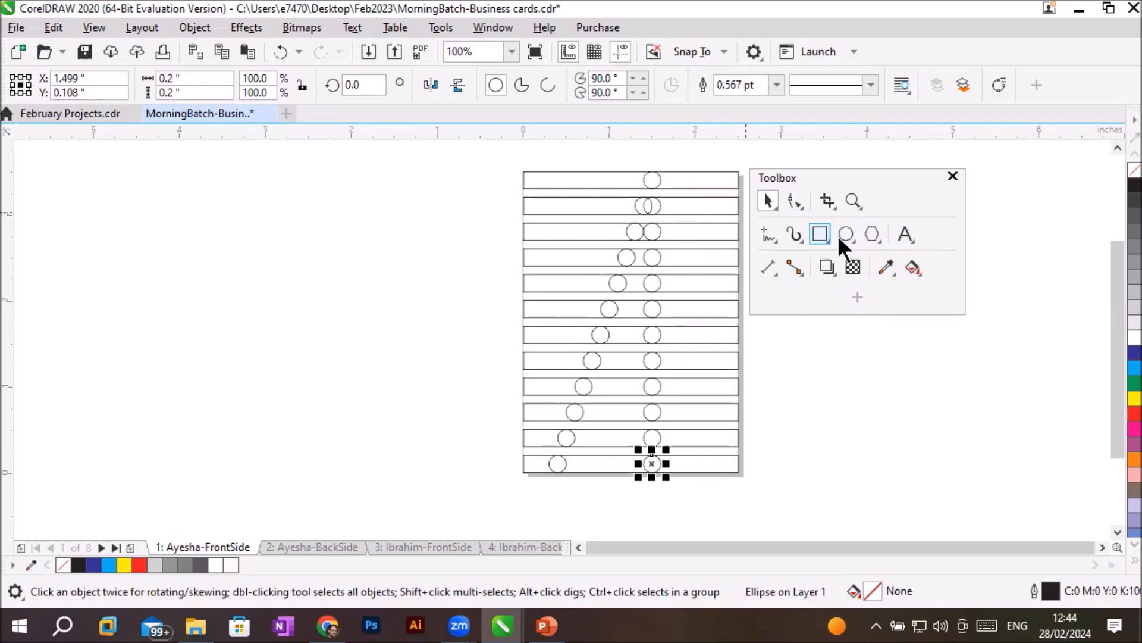
# - Start the Polygon tool and set the number of sides to 3
pyautogui.click(868, 235)
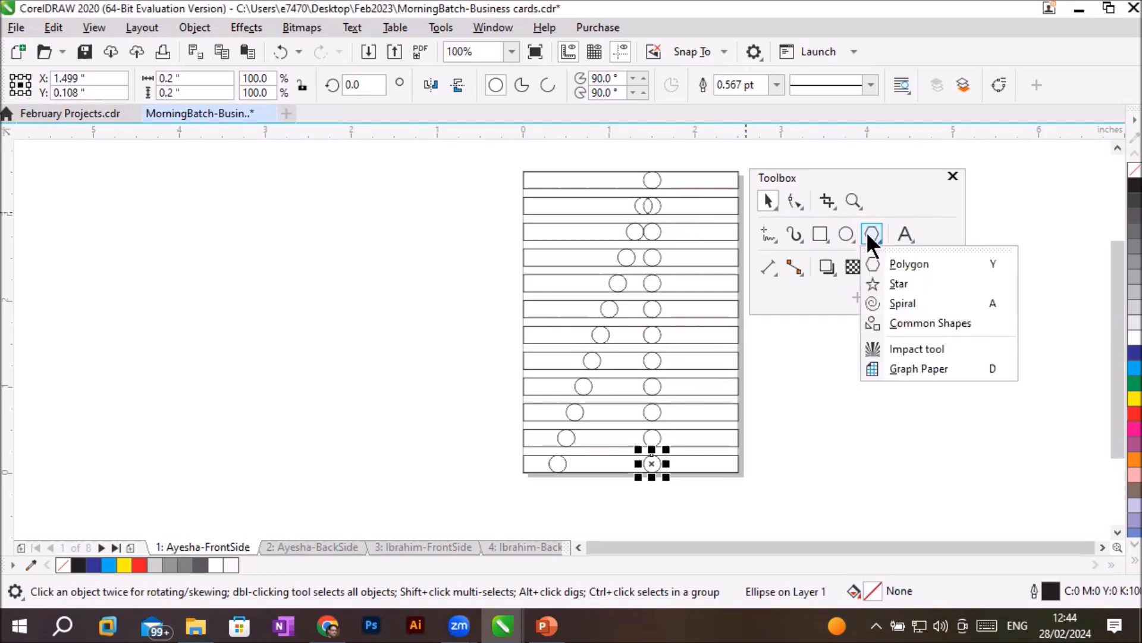
pyautogui.click(908, 264)
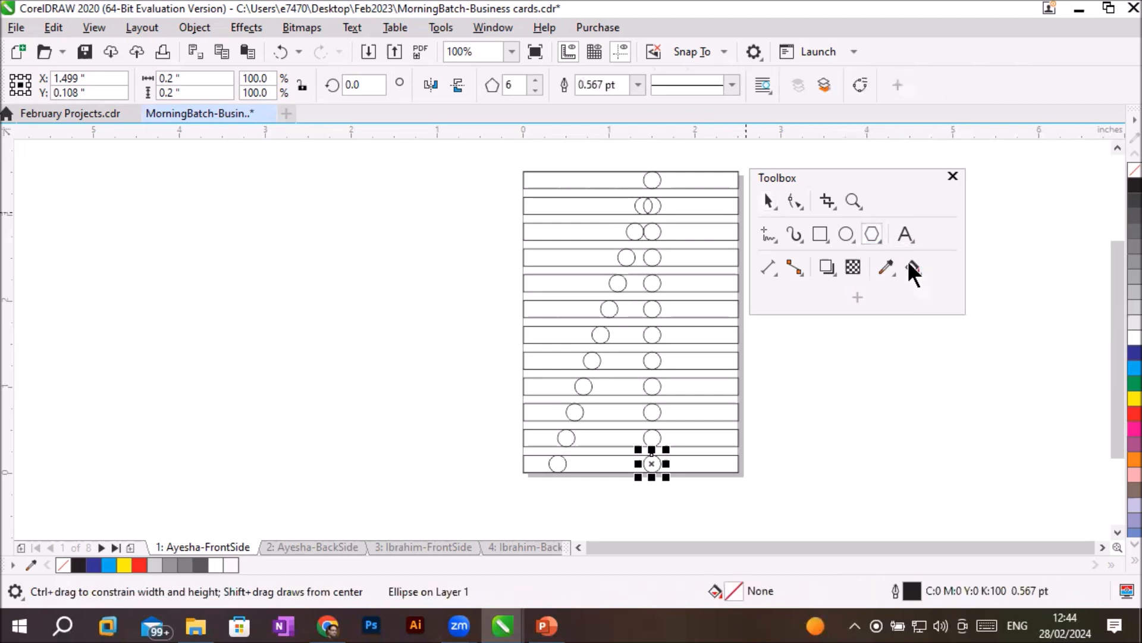
pyautogui.click(535, 90)
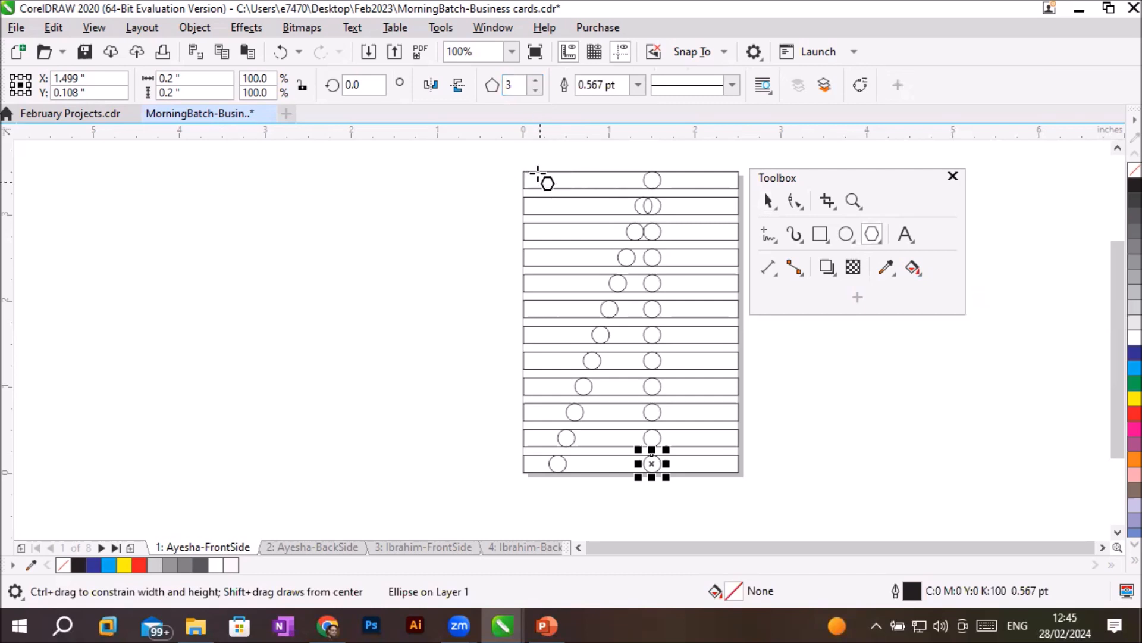
pyautogui.moveTo(537, 173); pyautogui.dragTo(562, 181)
pyautogui.scroll(2, 576, 158)
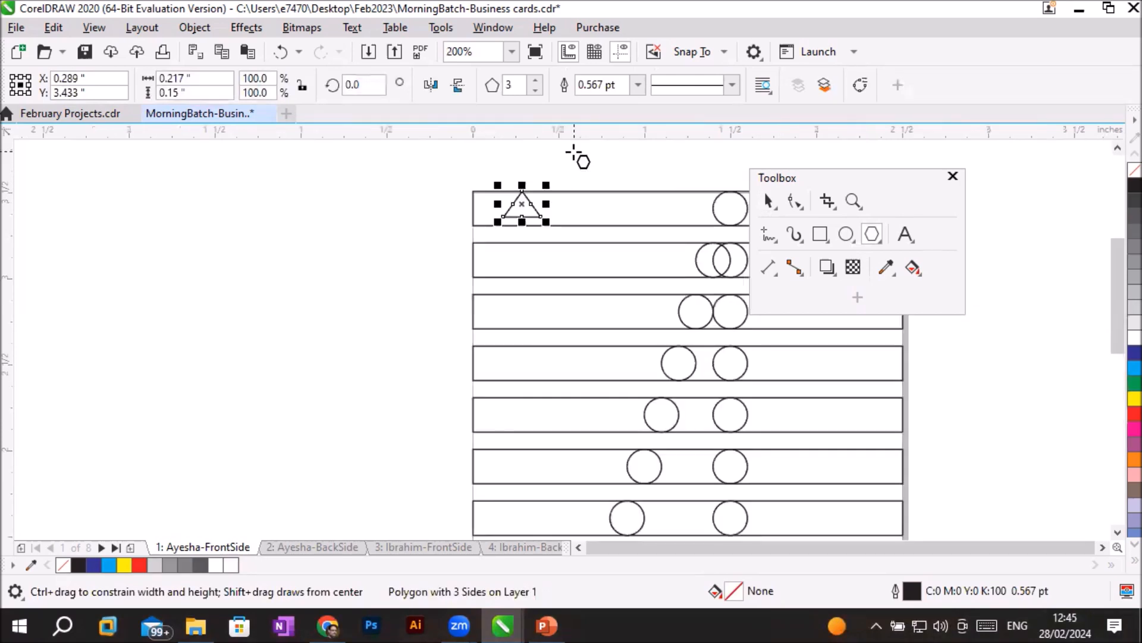
pyautogui.scroll(4, 576, 153)
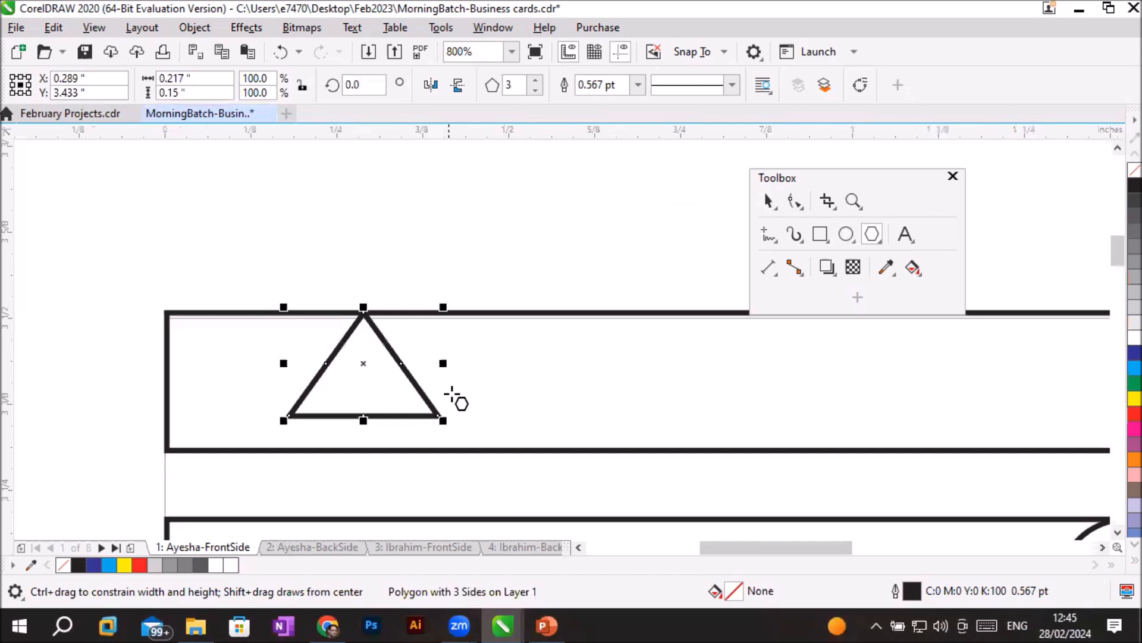
pyautogui.press('Delete')
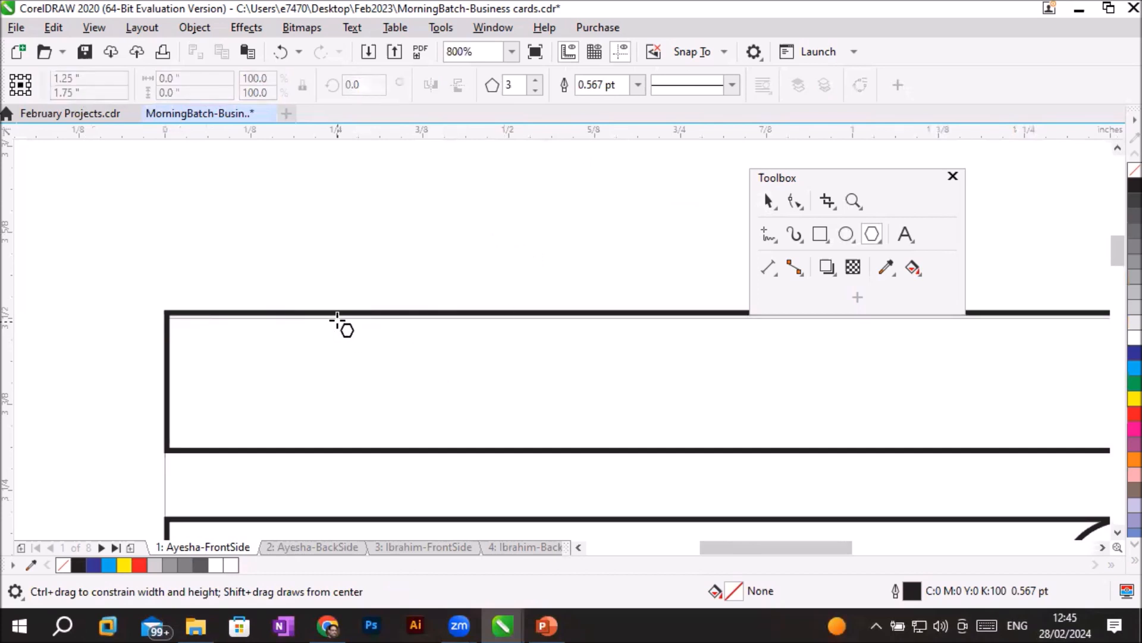
# - Draw an equal-sided triangle about 0.235 by 0.203 inch, filling the height of the topmost rectangle near its start
pyautogui.moveTo(344, 312); pyautogui.dragTo(528, 291)
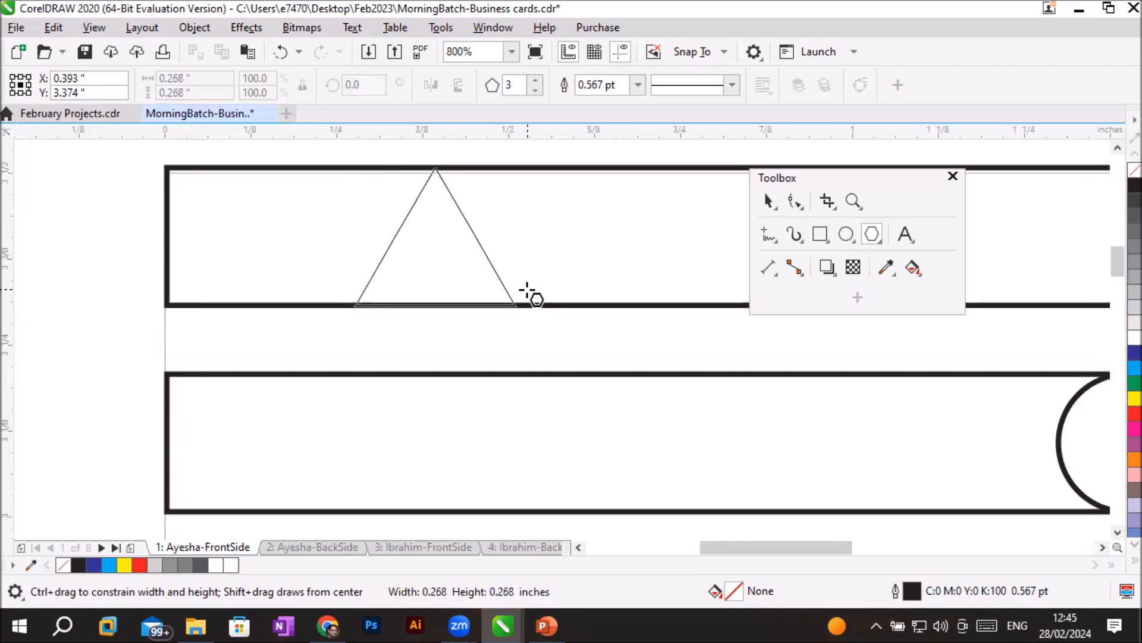
pyautogui.moveTo(527, 292); pyautogui.dragTo(538, 292)
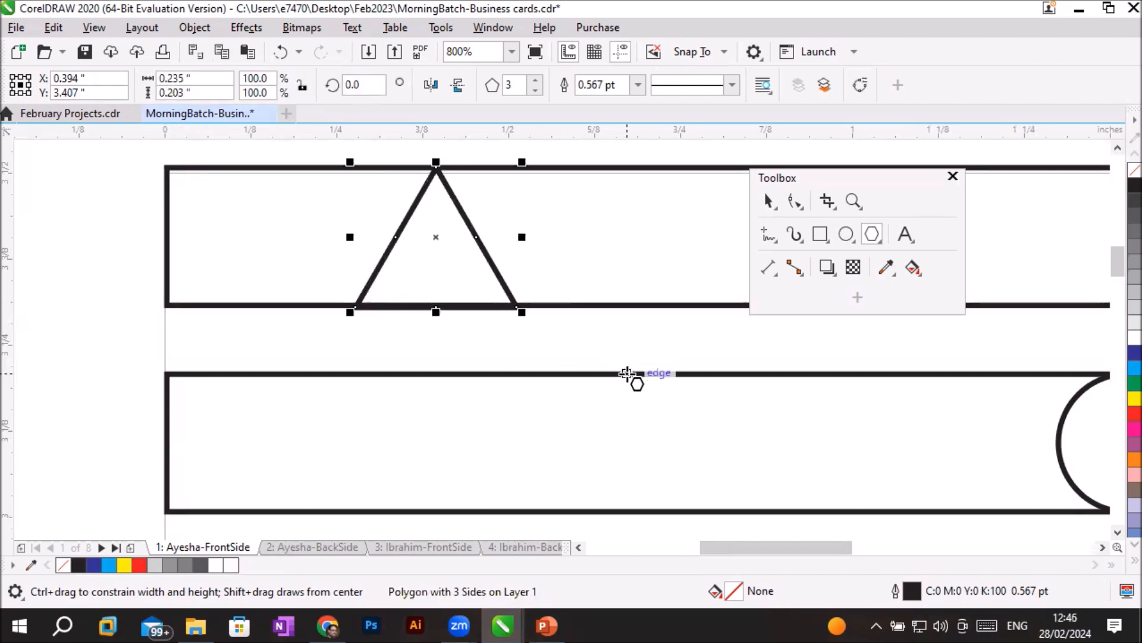
# - Increase the triangle's number of sides one by one up to 26
pyautogui.click(536, 80)
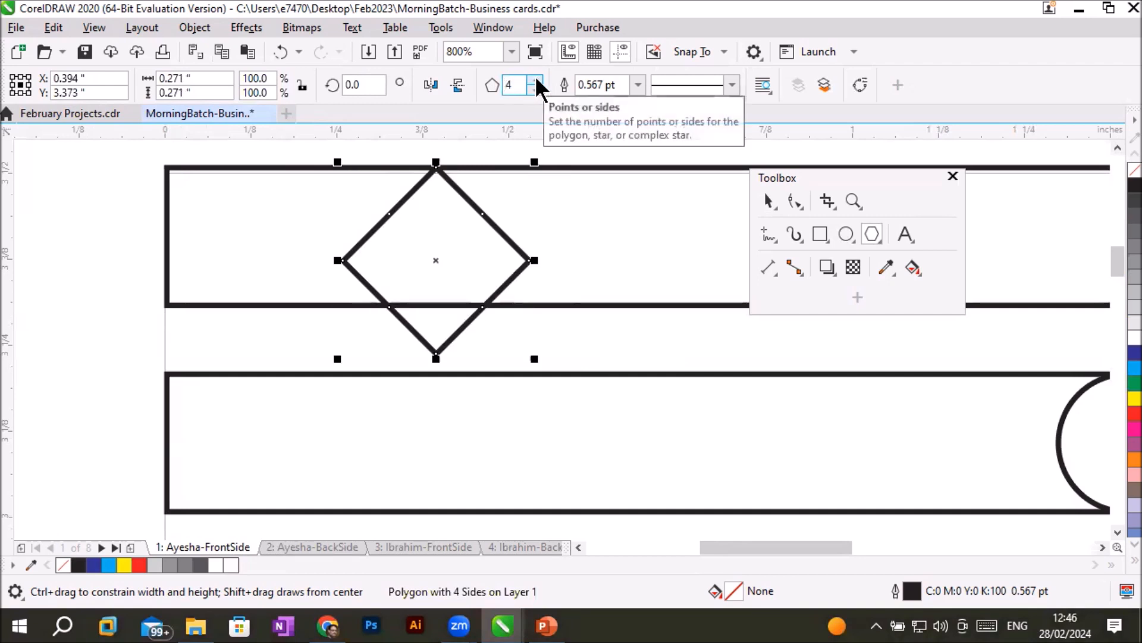
pyautogui.click(535, 80)
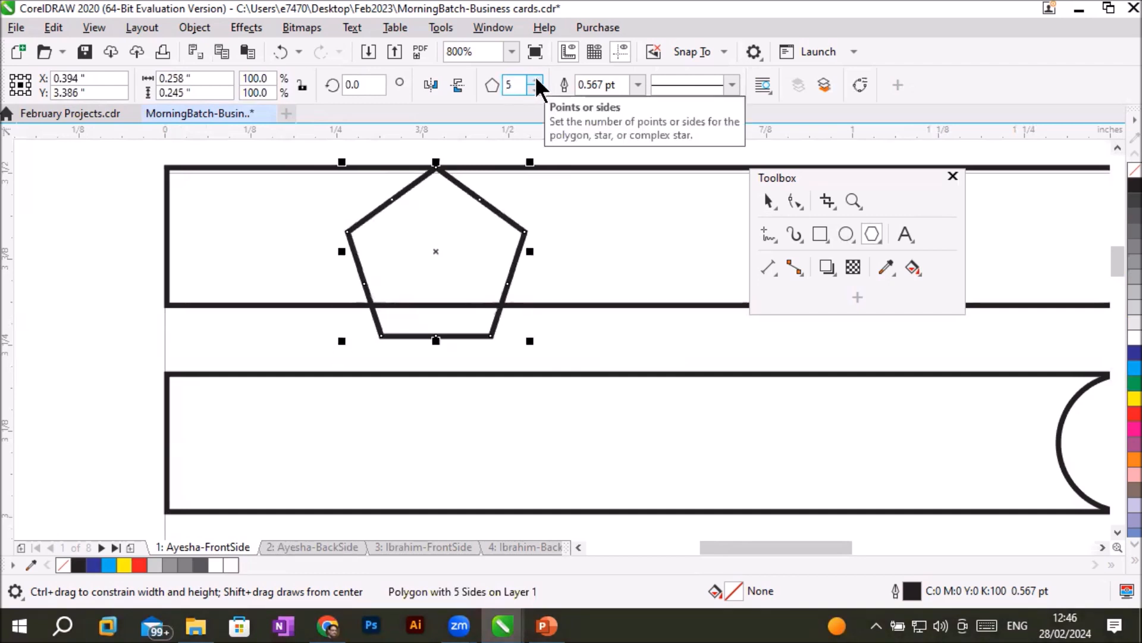
pyautogui.click(535, 80)
pyautogui.click(535, 80)
pyautogui.click(535, 80)
pyautogui.click(536, 79)
pyautogui.click(536, 80)
pyautogui.click(535, 80)
pyautogui.click(536, 80)
pyautogui.click(535, 80)
pyautogui.click(535, 79)
pyautogui.click(535, 80)
pyautogui.click(536, 80)
pyautogui.click(536, 80)
pyautogui.click(535, 80)
pyautogui.click(535, 80)
pyautogui.click(535, 80)
pyautogui.click(535, 79)
pyautogui.click(535, 80)
pyautogui.click(535, 80)
pyautogui.click(535, 80)
pyautogui.click(536, 79)
pyautogui.click(536, 80)
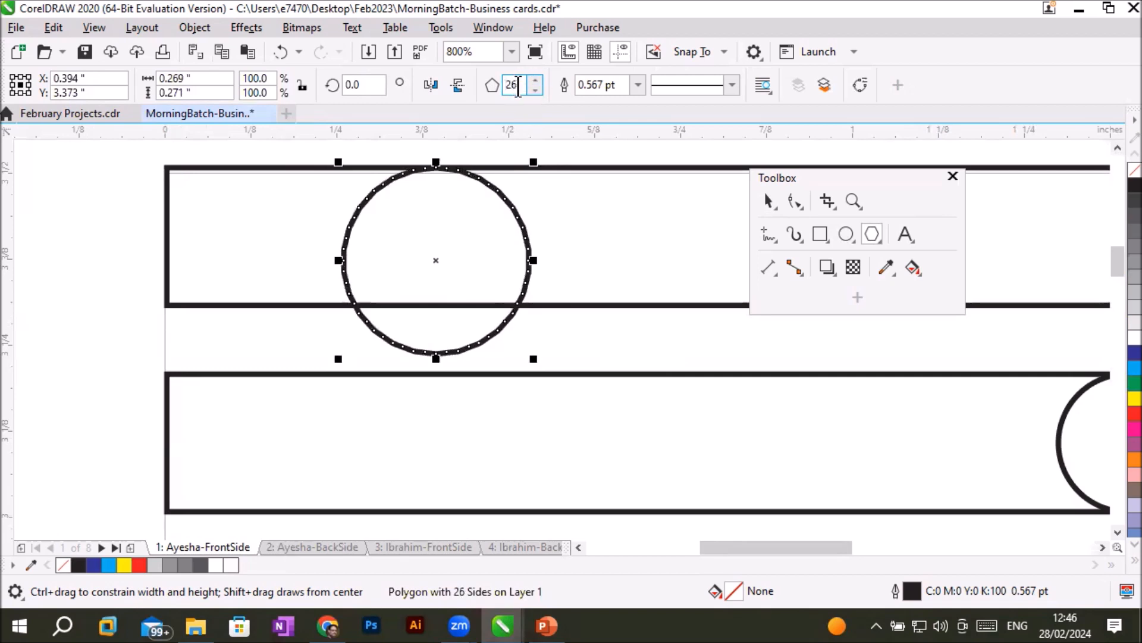
# - Set the polygon's number of sides to 99
pyautogui.write('99')
pyautogui.press('Return')
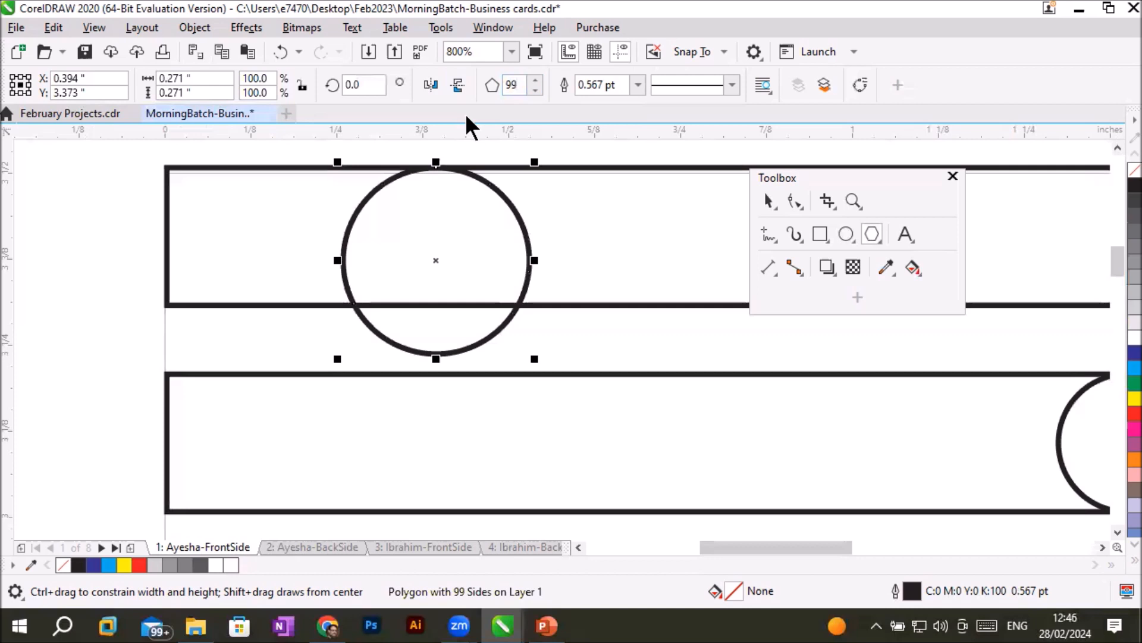
# - Increase the polygon's number of sides to 112, and set it to 500 by way of 499
pyautogui.click(535, 82)
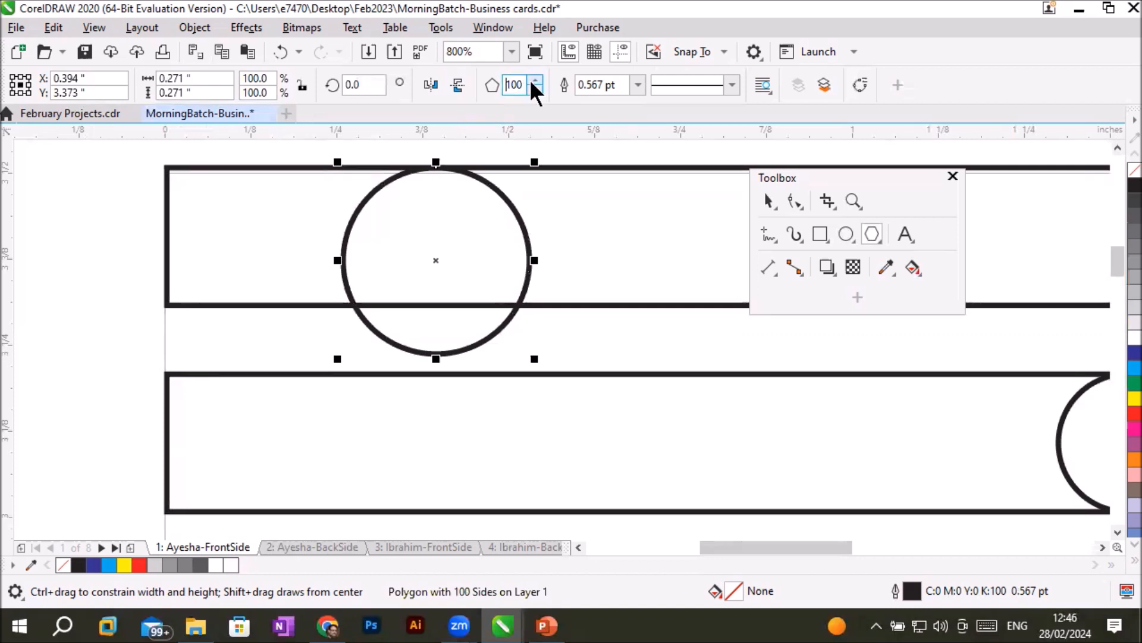
pyautogui.click(533, 80)
pyautogui.click(533, 79)
pyautogui.click(533, 80)
pyautogui.click(533, 80)
pyautogui.click(533, 80)
pyautogui.click(533, 80)
pyautogui.click(533, 80)
pyautogui.click(533, 80)
pyautogui.click(535, 81)
pyautogui.click(535, 81)
pyautogui.click(535, 81)
pyautogui.doubleClick(515, 83)
pyautogui.write('499')
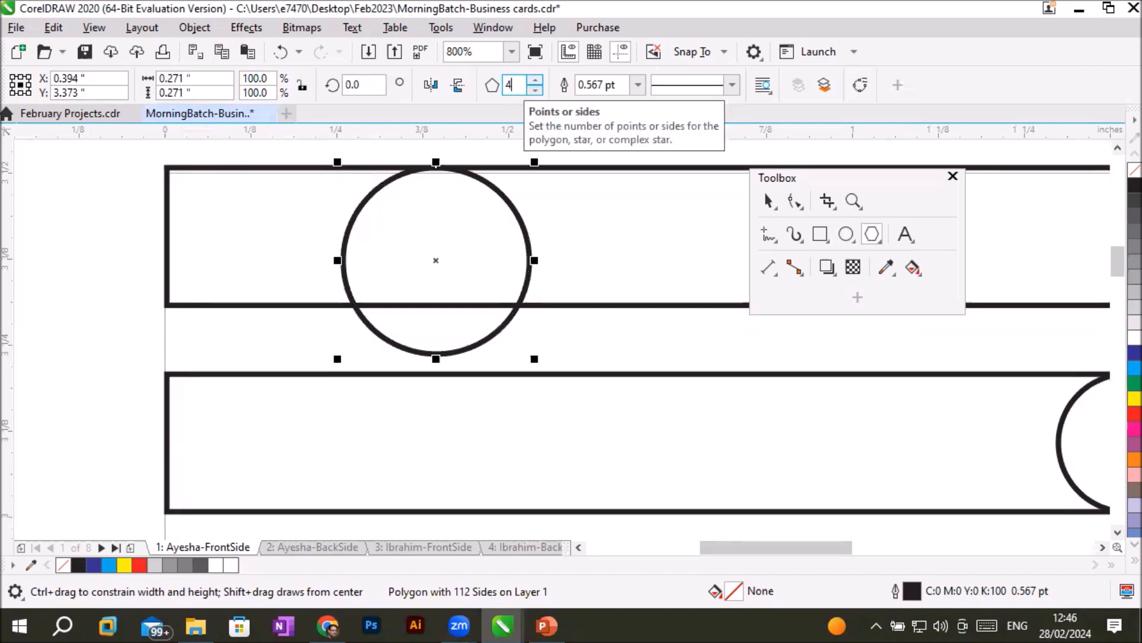
pyautogui.click(535, 81)
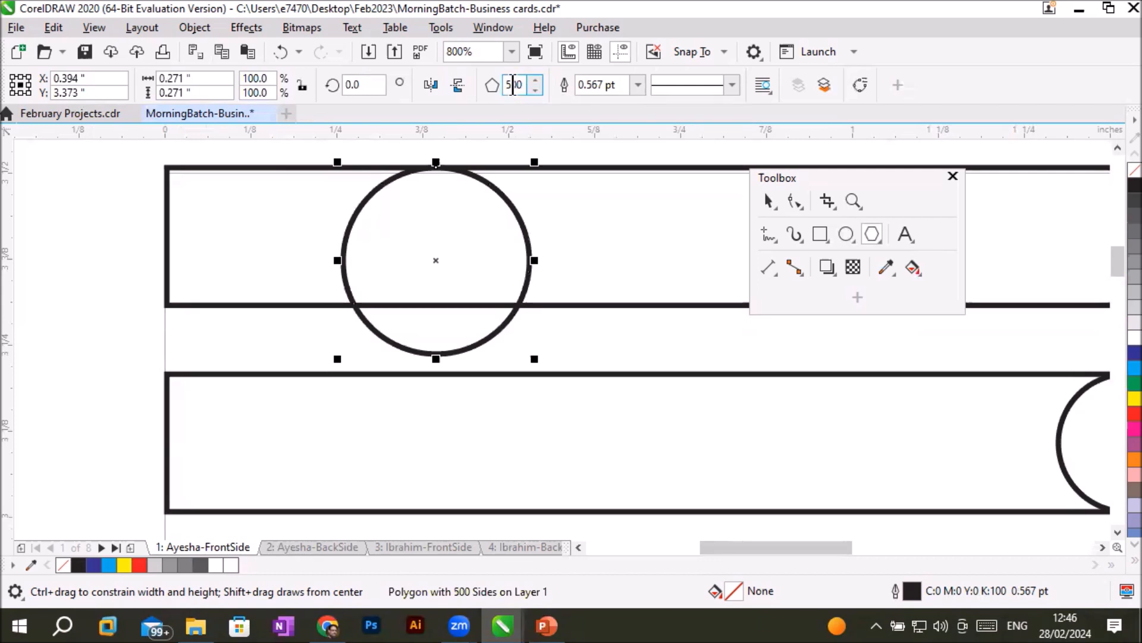
# - Set the polygon's number of sides back to 3
pyautogui.doubleClick(515, 85)
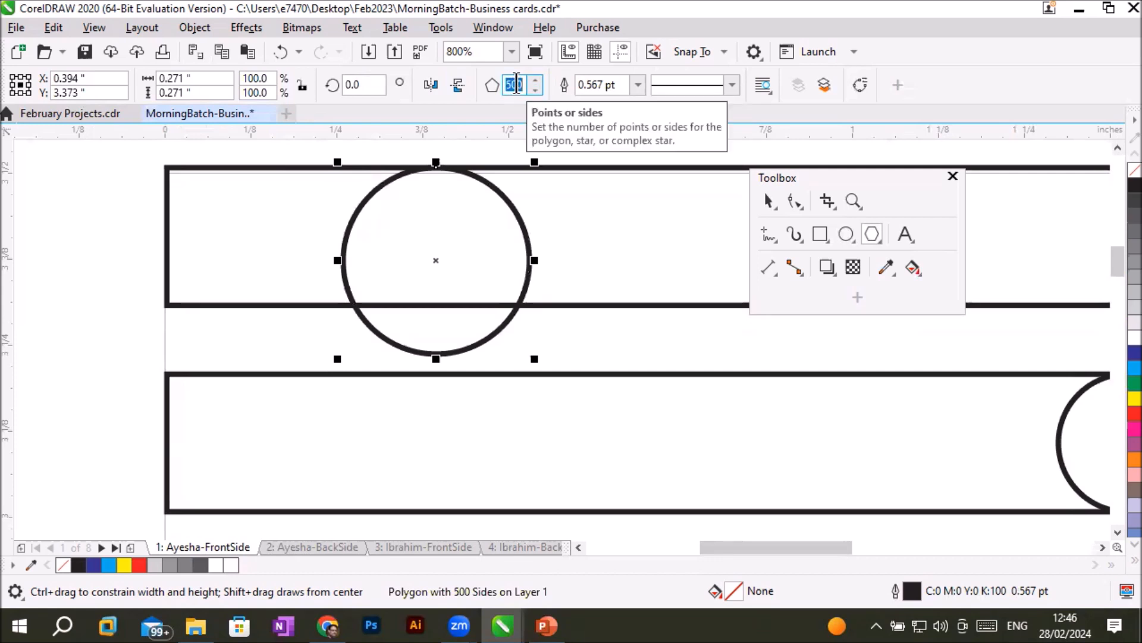
pyautogui.write('3')
pyautogui.press('Return')
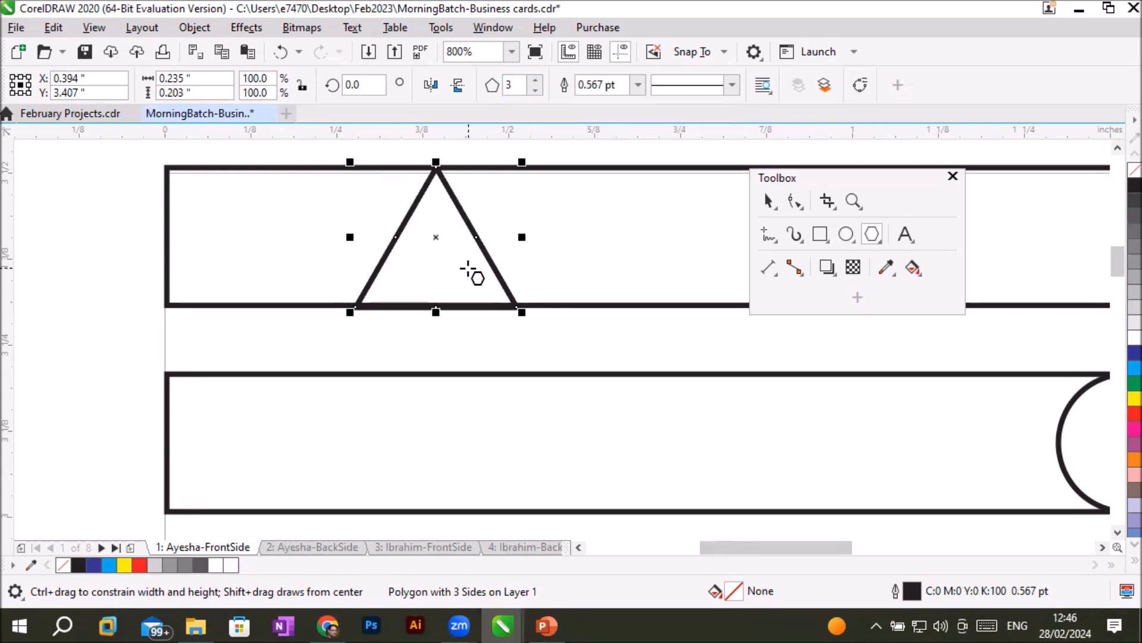
pyautogui.scroll(-2, 468, 269)
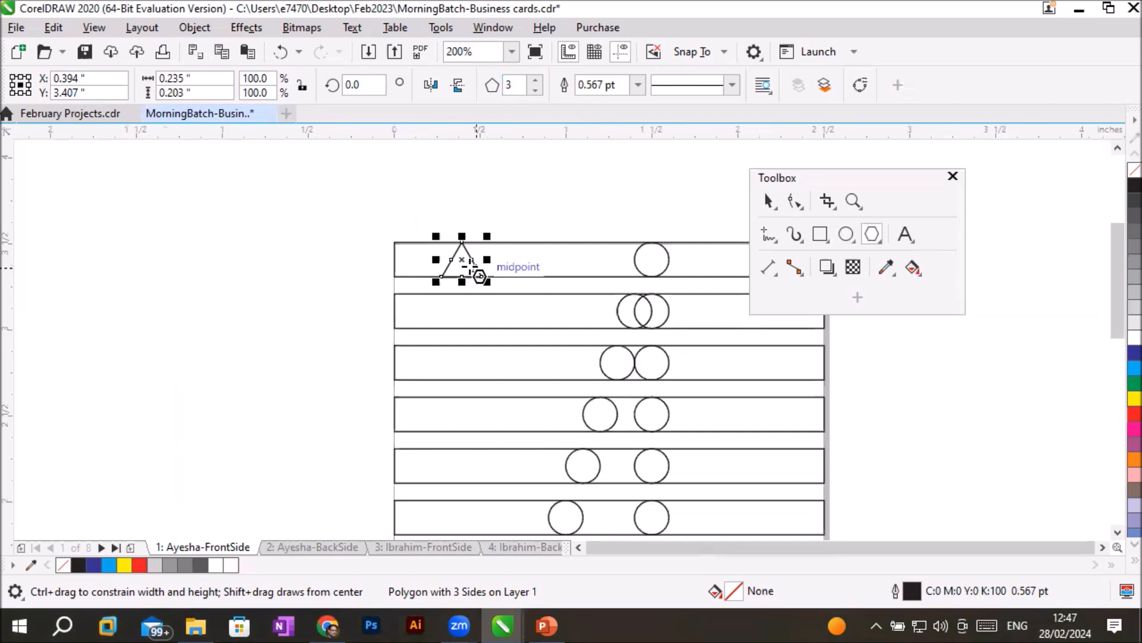
pyautogui.click(1117, 532)
pyautogui.click(1117, 533)
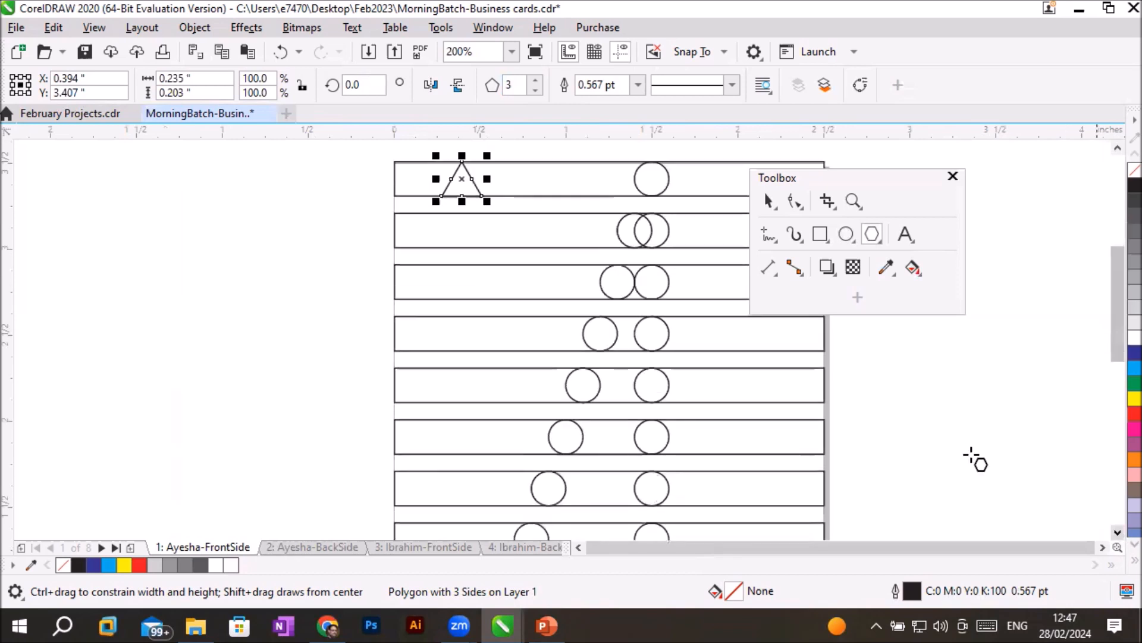
pyautogui.scroll(-1, 934, 443)
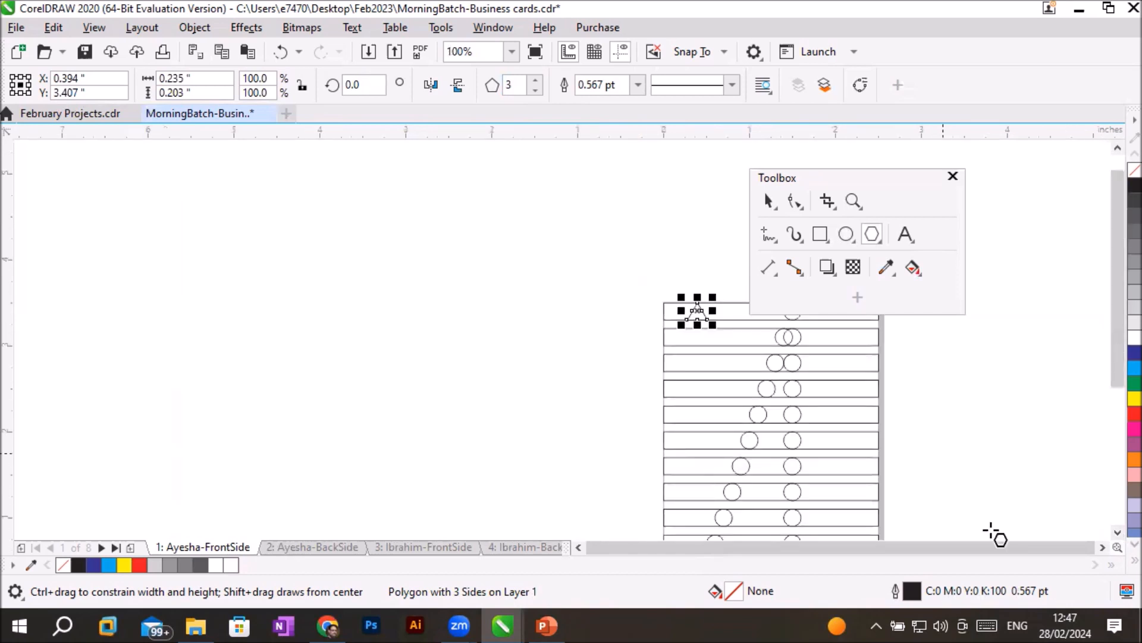
pyautogui.click(1104, 547)
pyautogui.click(1117, 533)
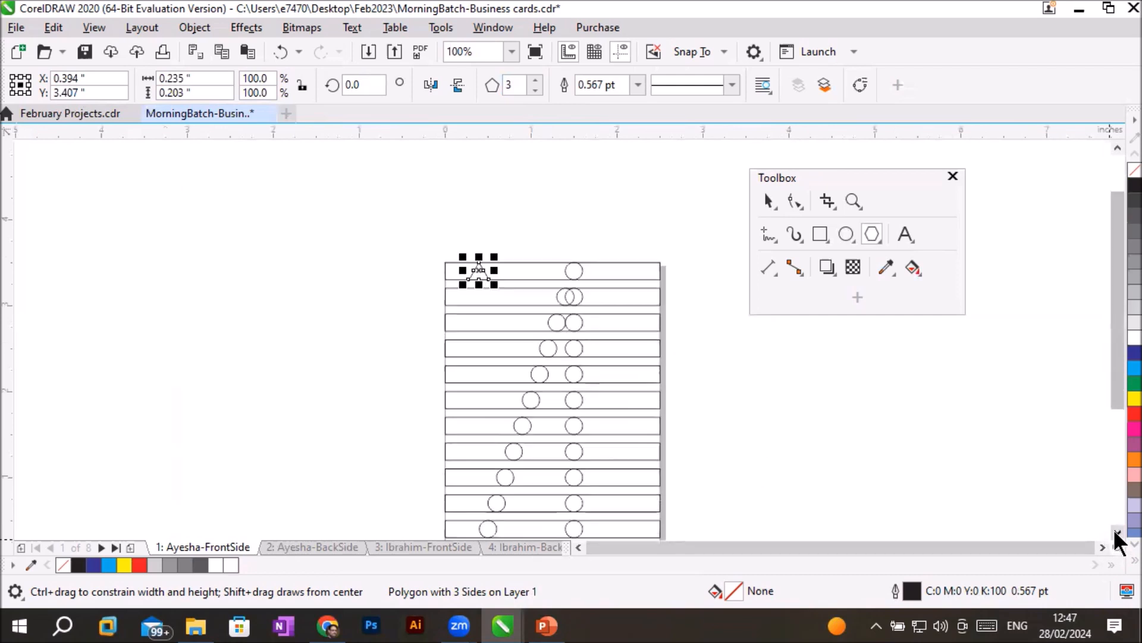
pyautogui.click(1118, 533)
pyautogui.click(1117, 533)
pyautogui.scroll(1, 520, 199)
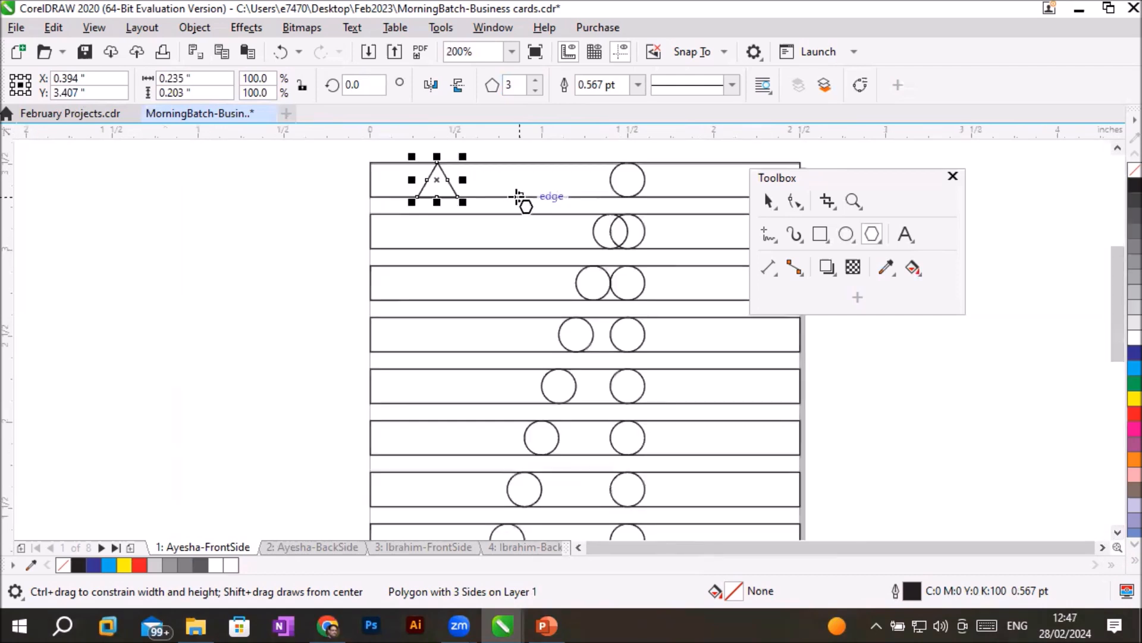
pyautogui.scroll(2, 519, 198)
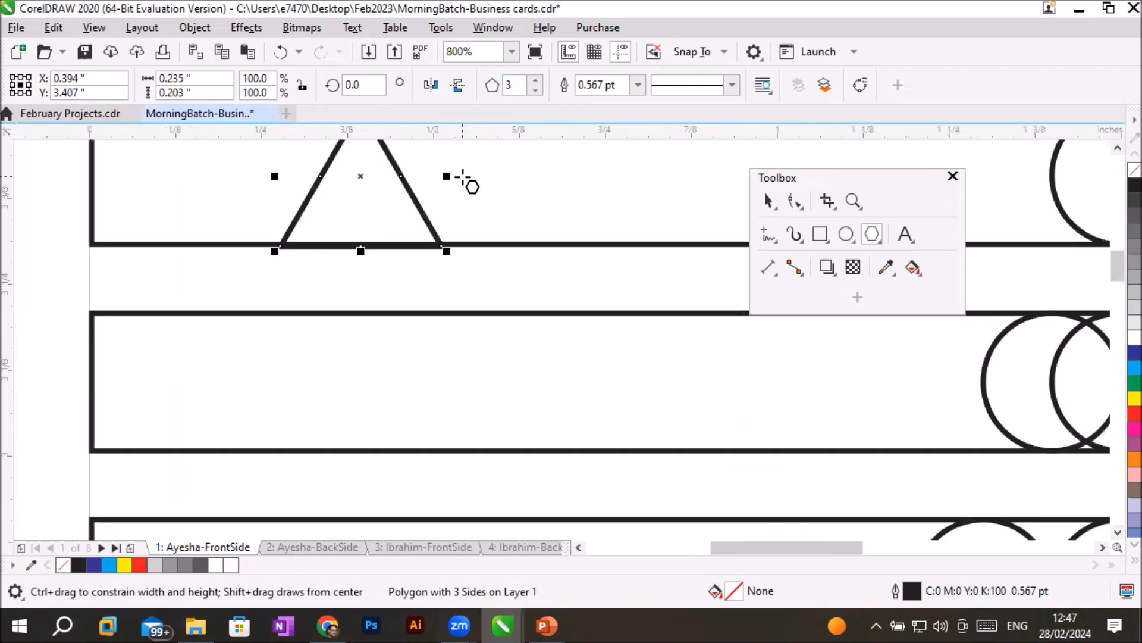
pyautogui.scroll(-1, 463, 179)
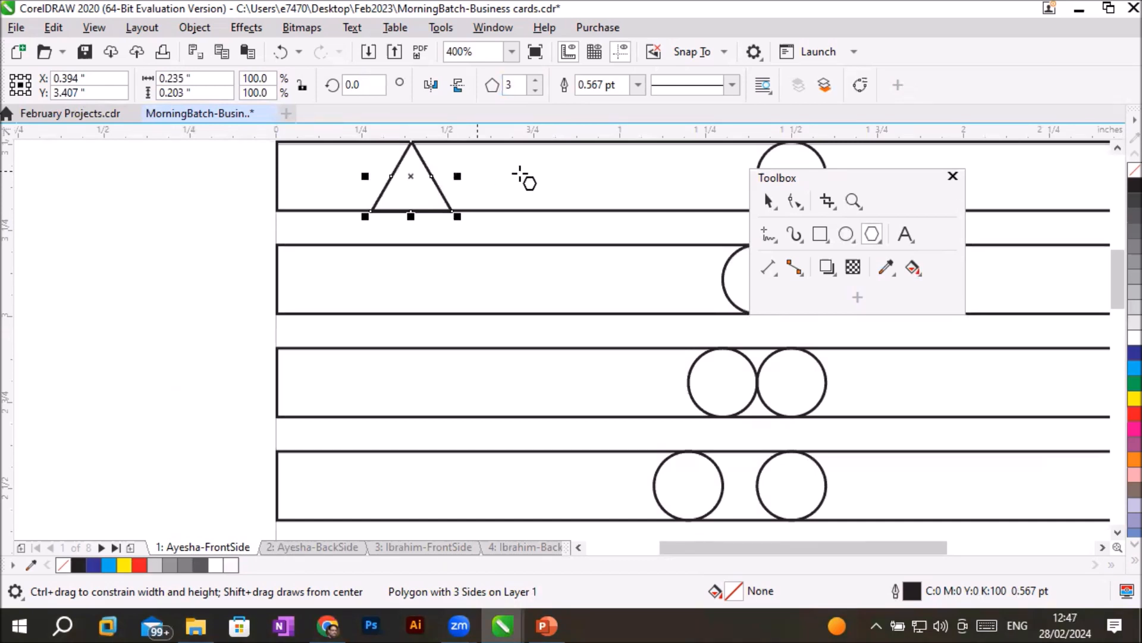
# - Draw a thin horizontal rectangle about 0.526 by 0.031 inch across the middle of the triangle
pyautogui.click(820, 233)
pyautogui.moveTo(327, 173); pyautogui.dragTo(508, 184)
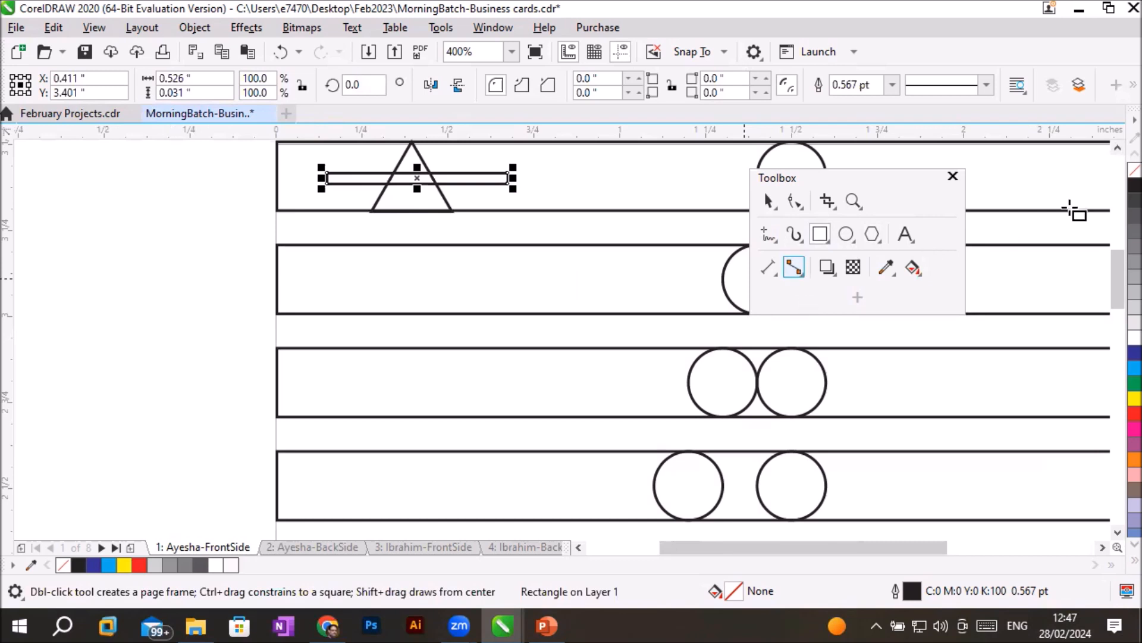
# - Fill the thin rectangle with magenta
pyautogui.click(1116, 147)
pyautogui.click(1116, 146)
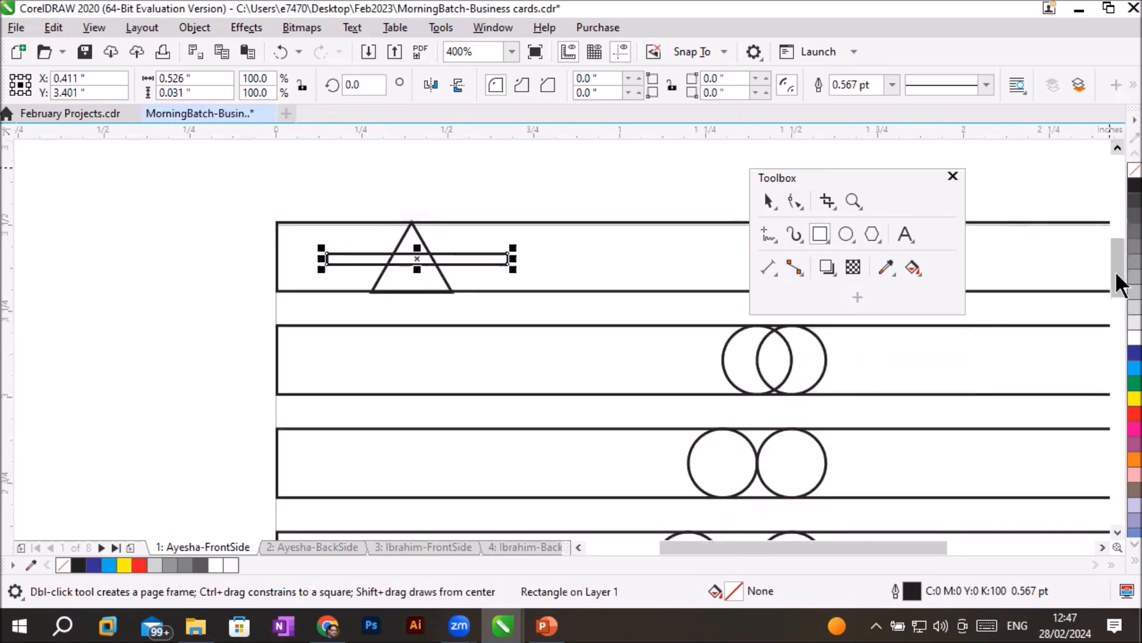
pyautogui.click(1118, 430)
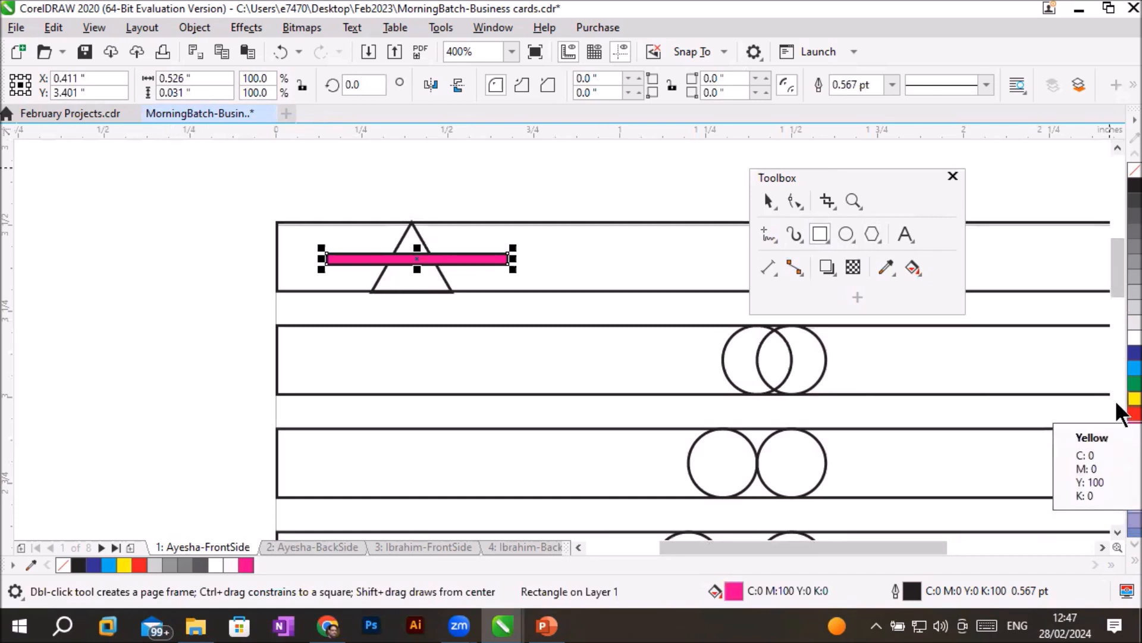
pyautogui.scroll(2, 536, 254)
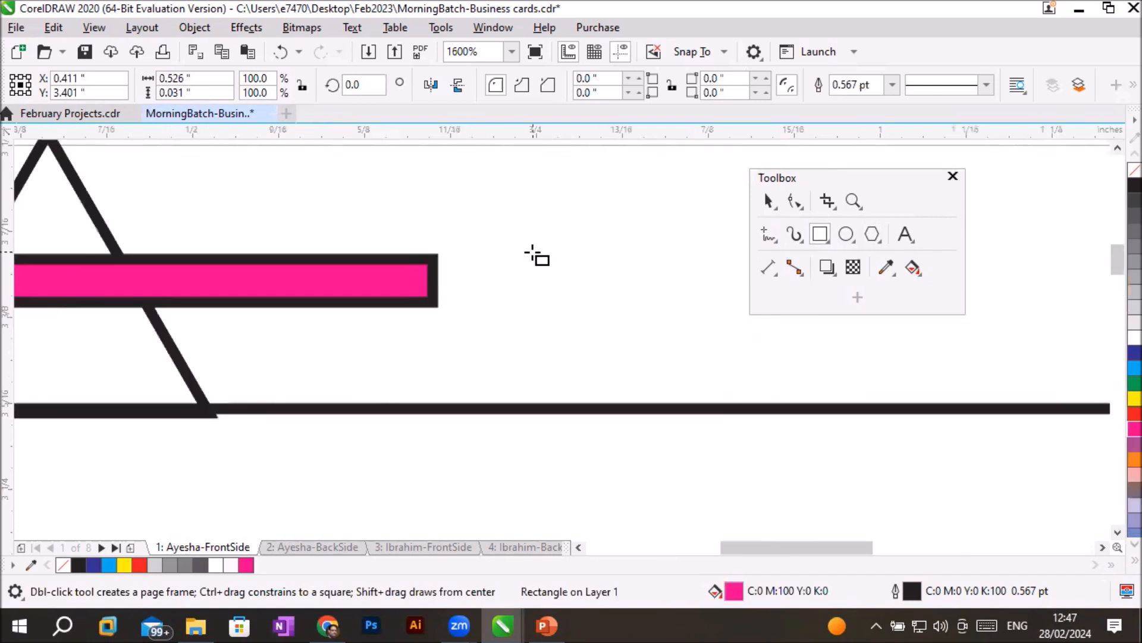
pyautogui.scroll(-1, 537, 258)
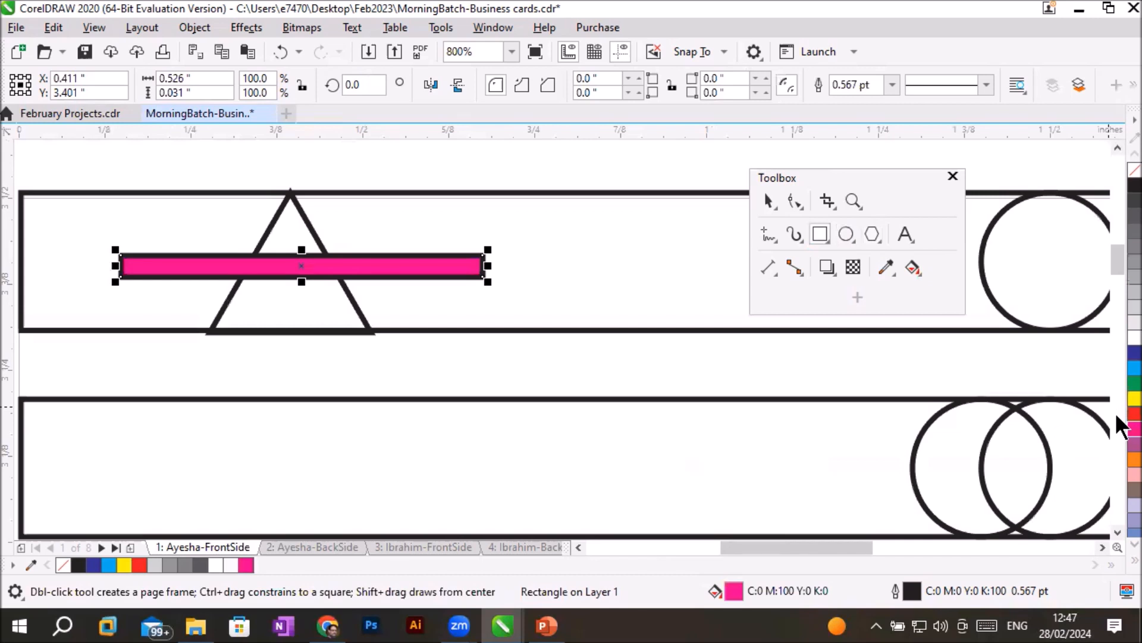
# - Give the thin rectangle a red outline and a cyan fill
pyautogui.rightClick(1117, 398)
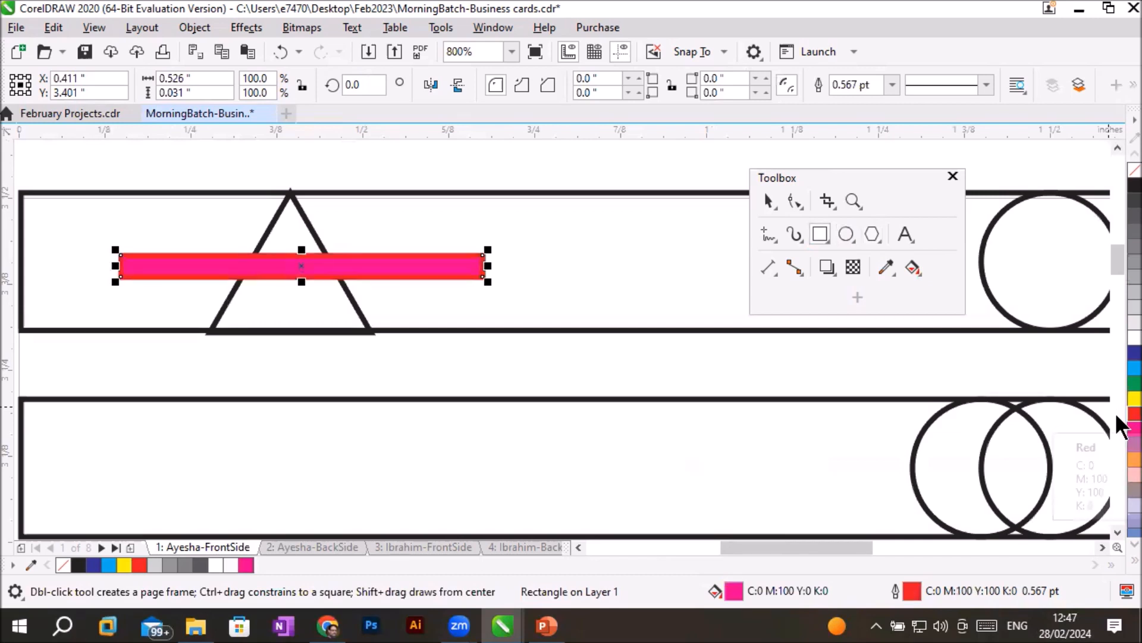
pyautogui.click(1116, 369)
pyautogui.scroll(1, 322, 253)
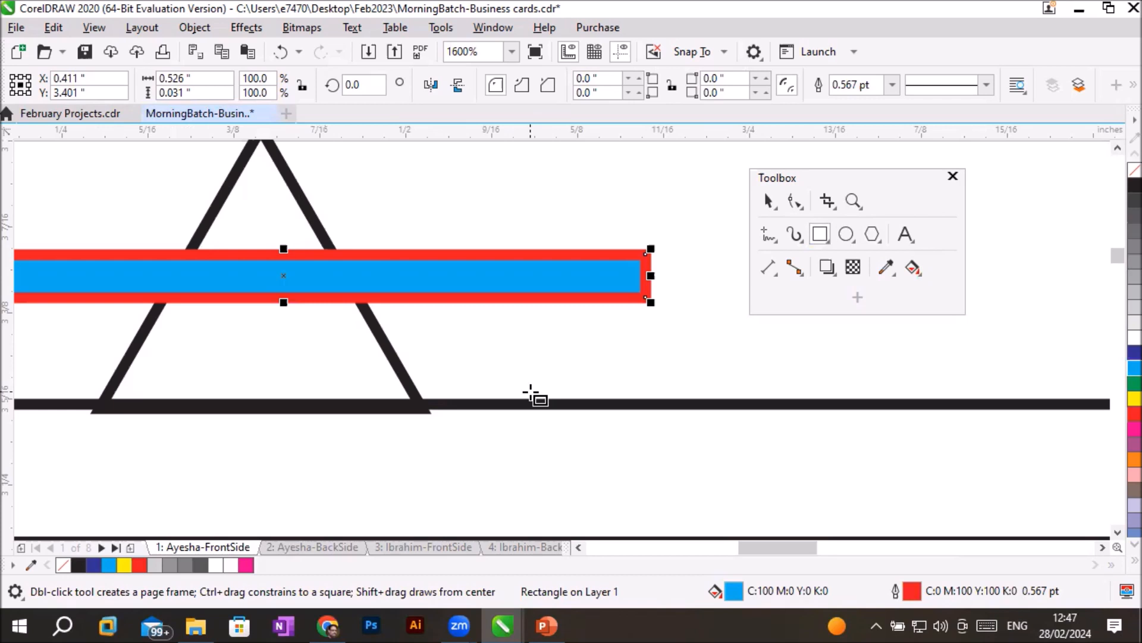
# - Select the triangle, fill it with 20% black and give it a green outline
pyautogui.click(767, 200)
pyautogui.click(294, 183)
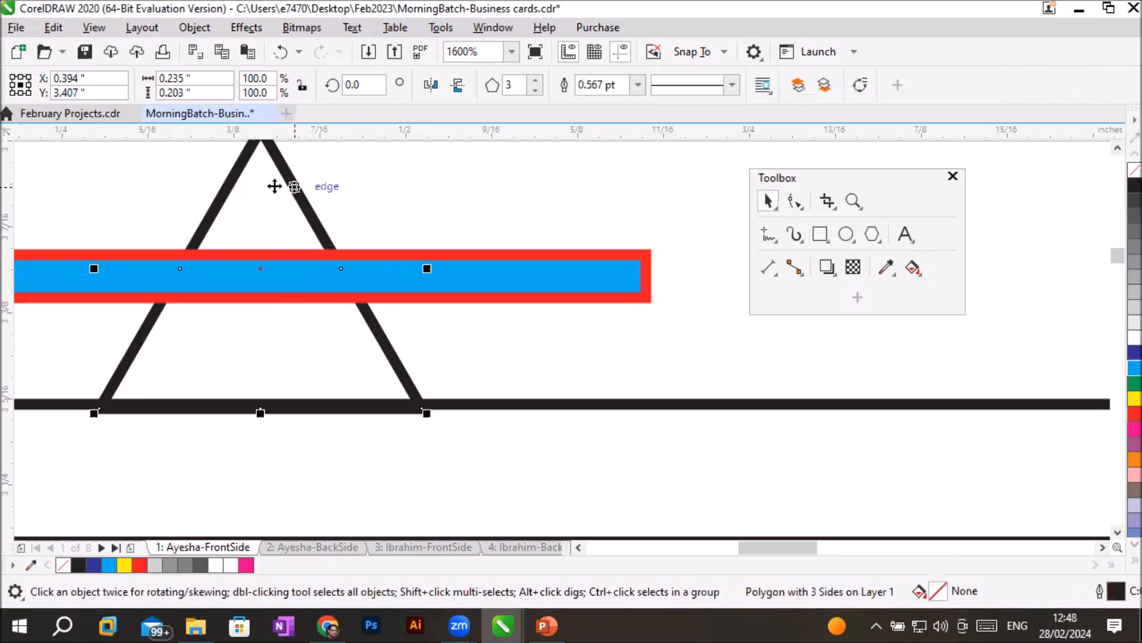
pyautogui.click(248, 179)
pyautogui.scroll(-1, 270, 208)
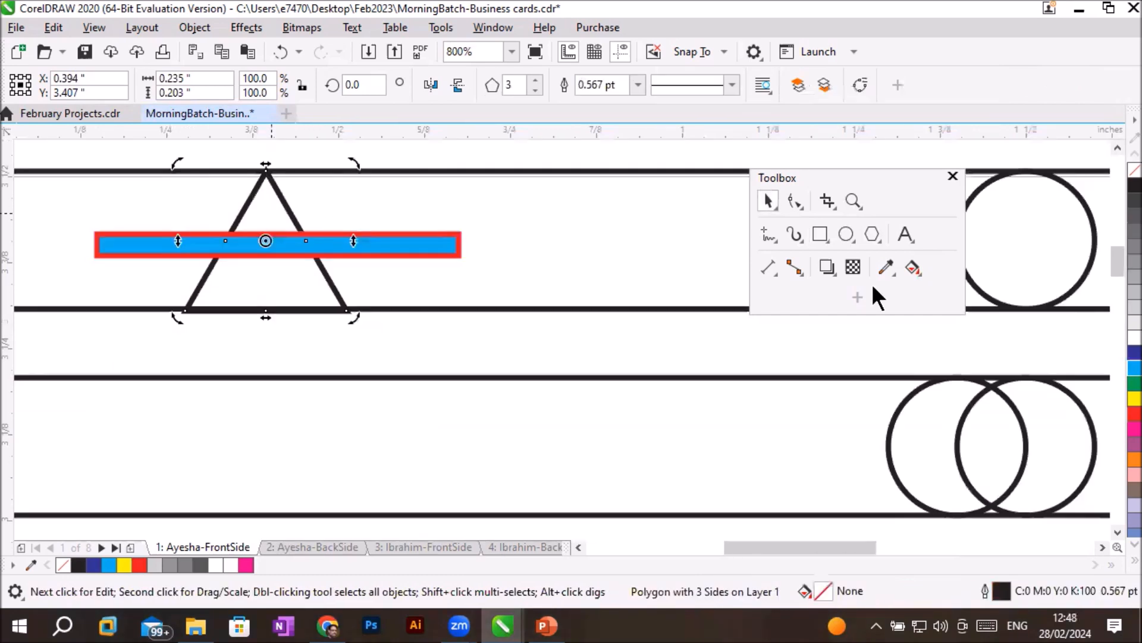
pyautogui.click(1119, 308)
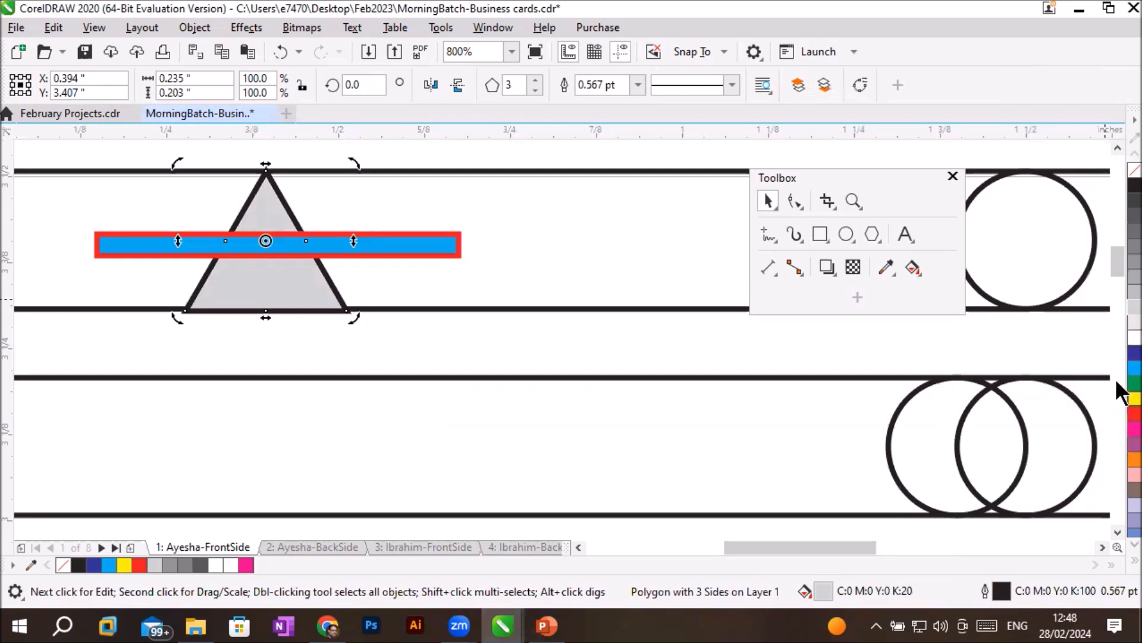
pyautogui.rightClick(1119, 382)
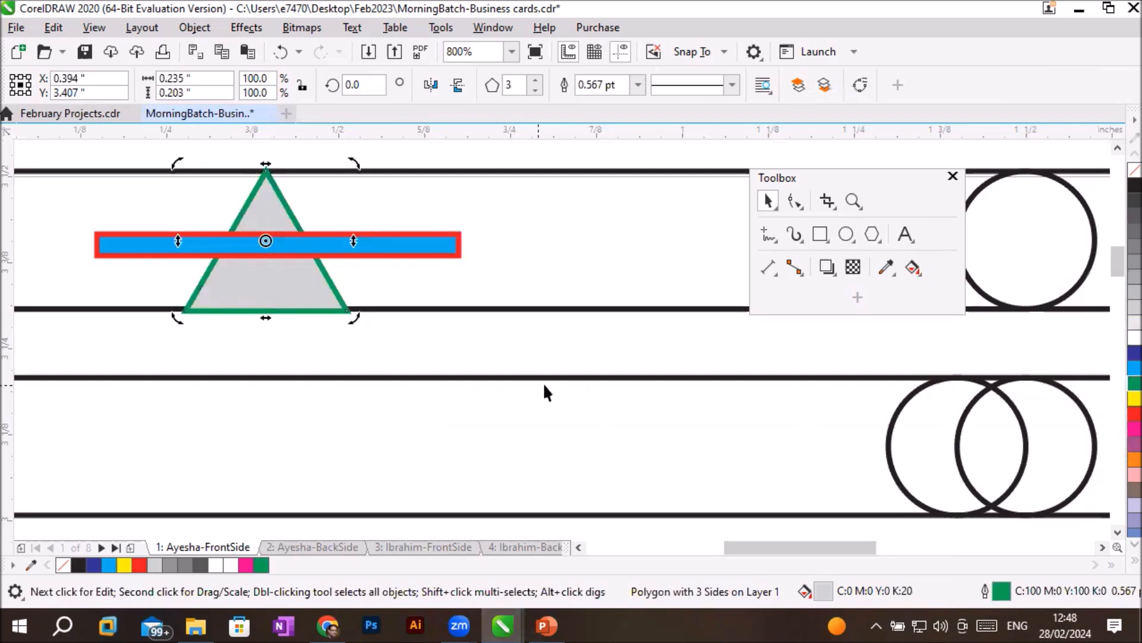
# - Draw a circle about 0.086 inch in diameter over the thin rectangle at the triangle's centre and fill it with yellow
pyautogui.click(528, 151)
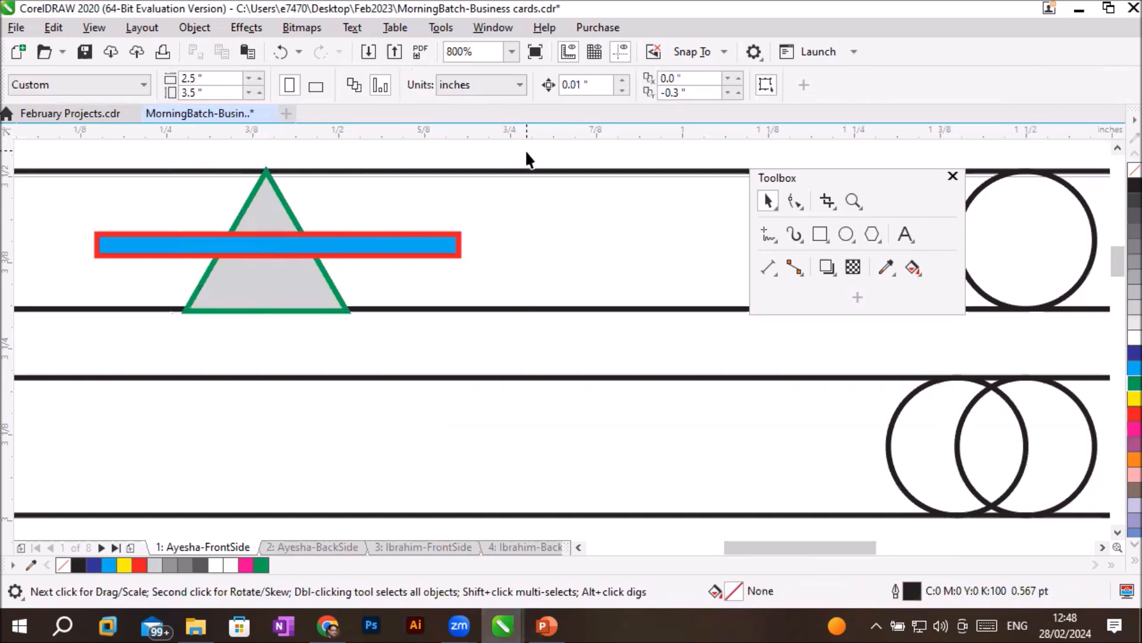
pyautogui.click(845, 233)
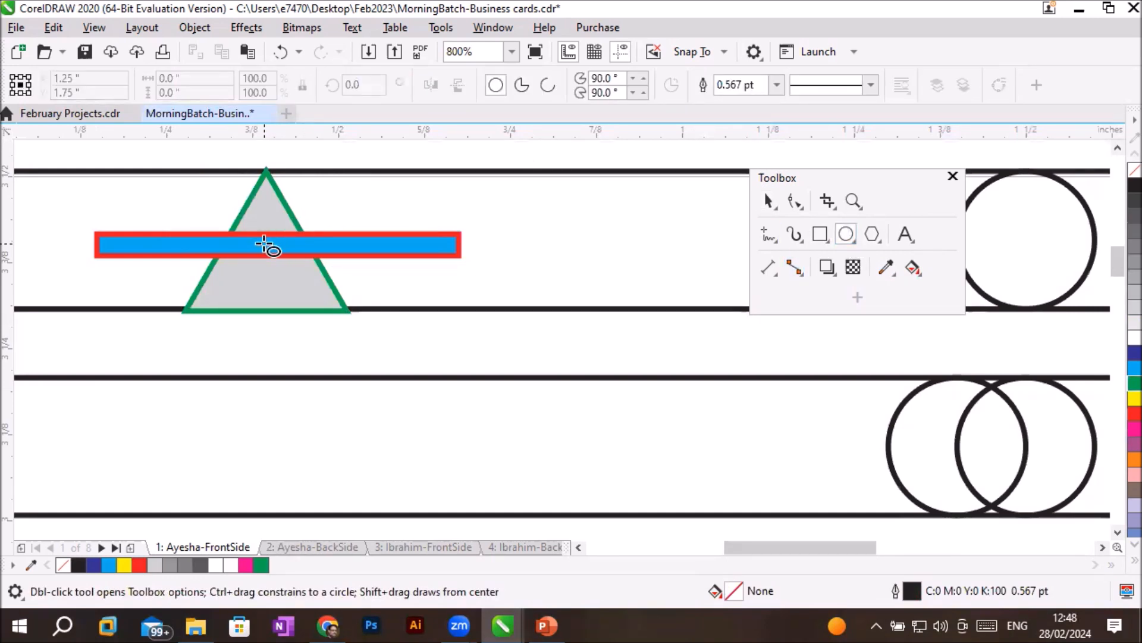
pyautogui.moveTo(264, 244); pyautogui.dragTo(283, 275)
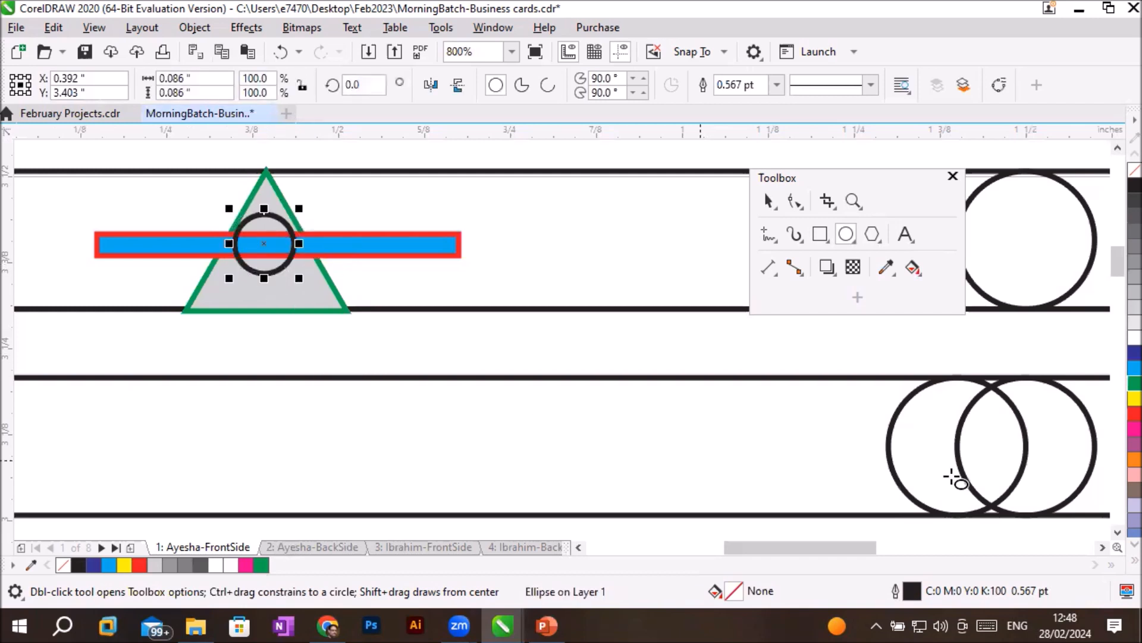
pyautogui.click(1116, 397)
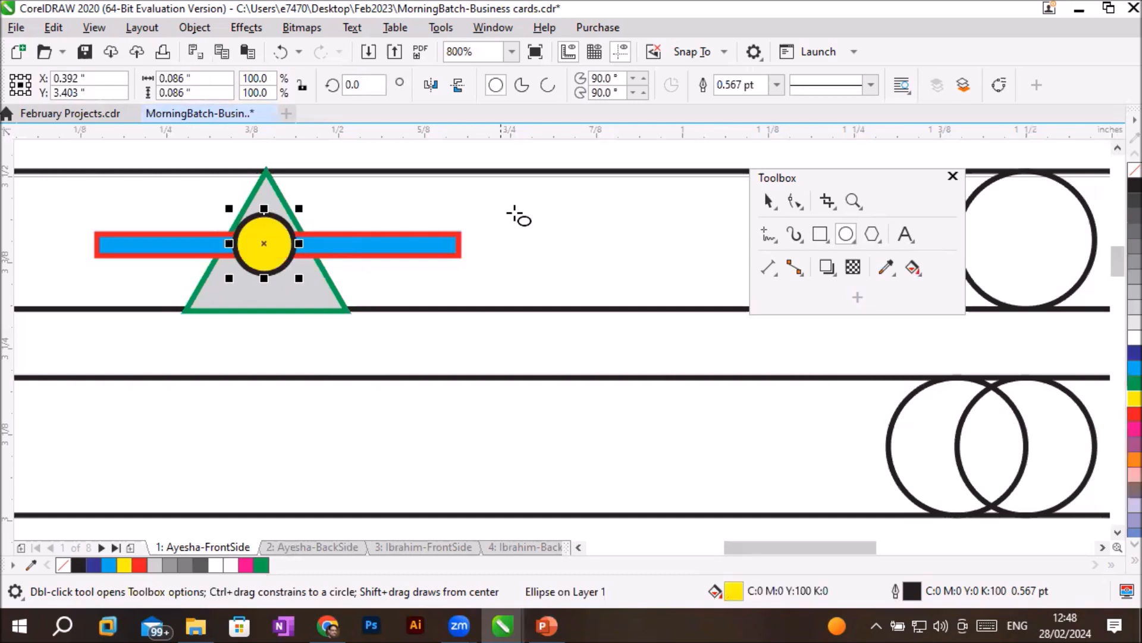
pyautogui.click(767, 201)
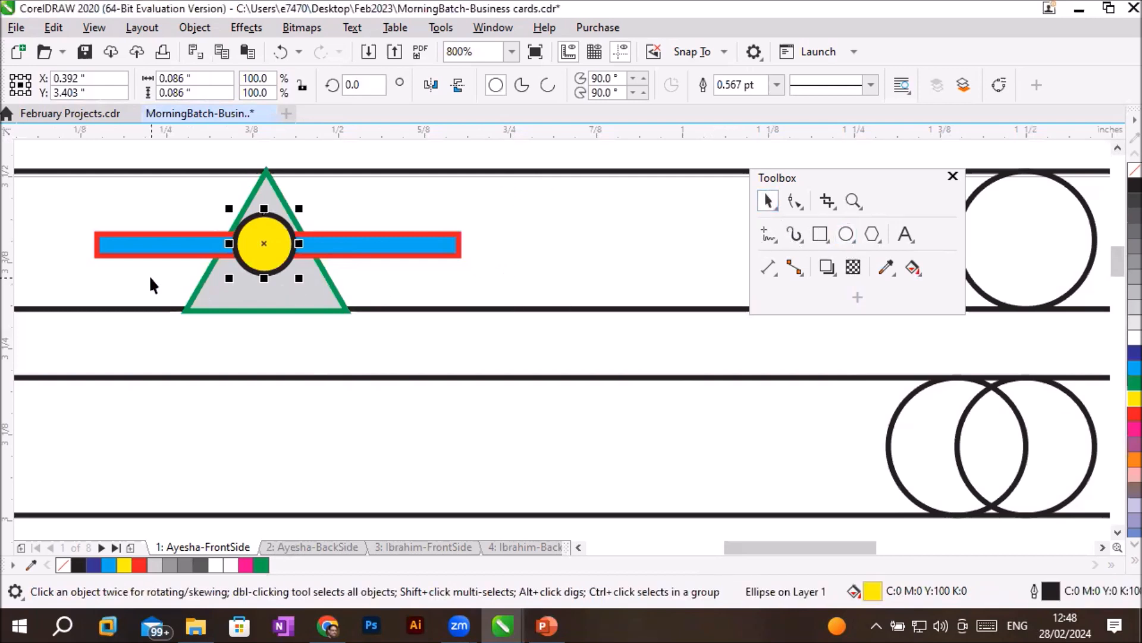
pyautogui.click(120, 231)
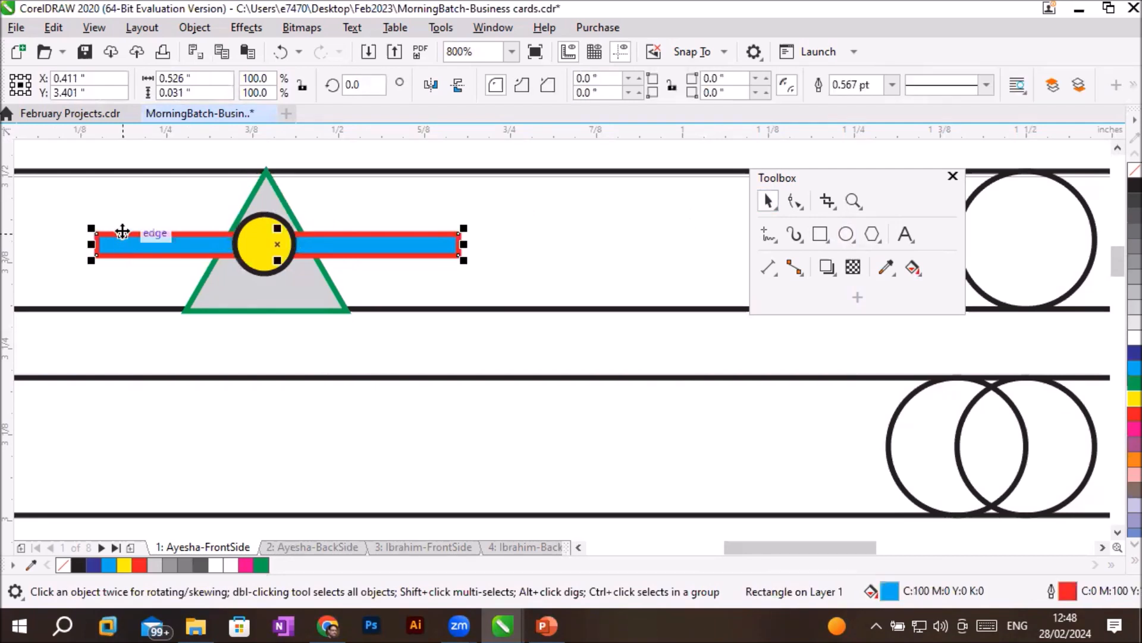
pyautogui.click(254, 191)
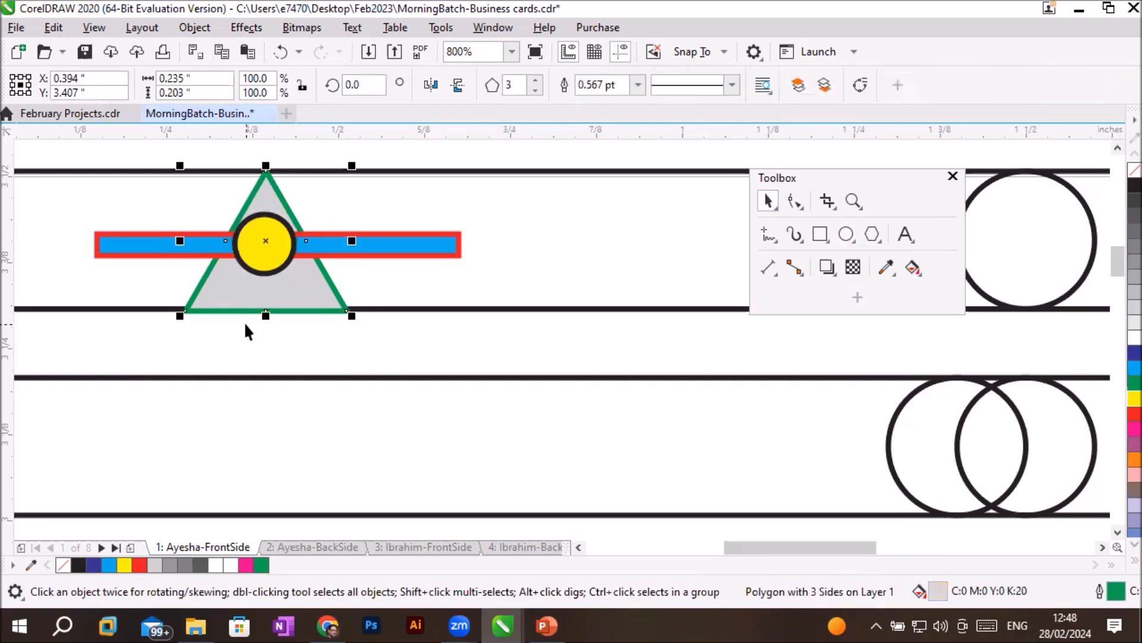
pyautogui.click(266, 280)
pyautogui.click(396, 203)
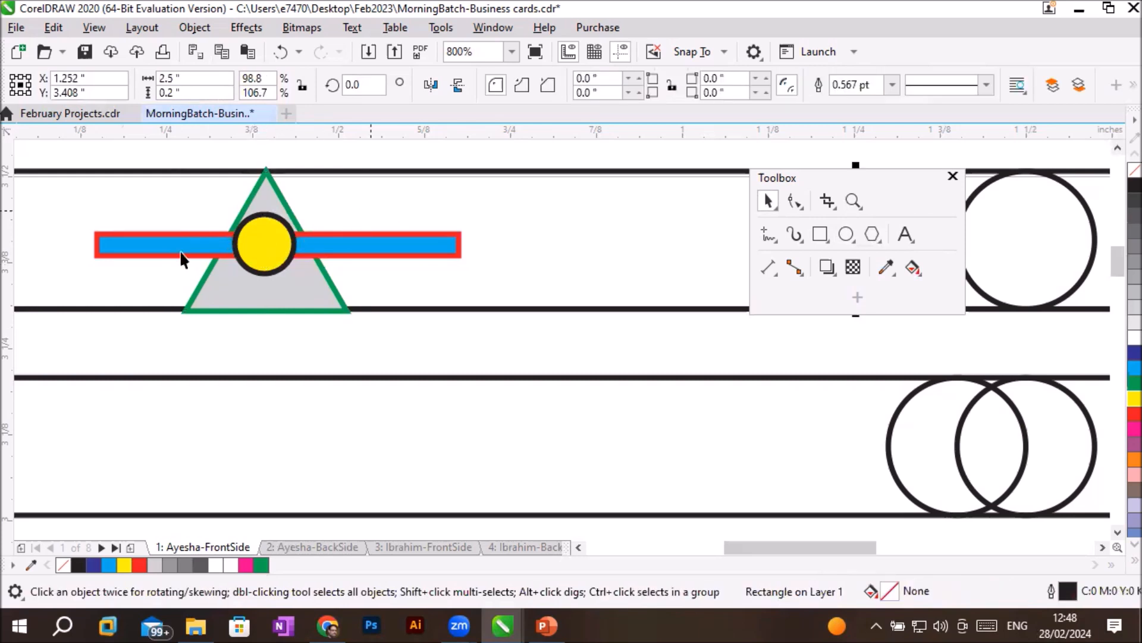
pyautogui.click(164, 253)
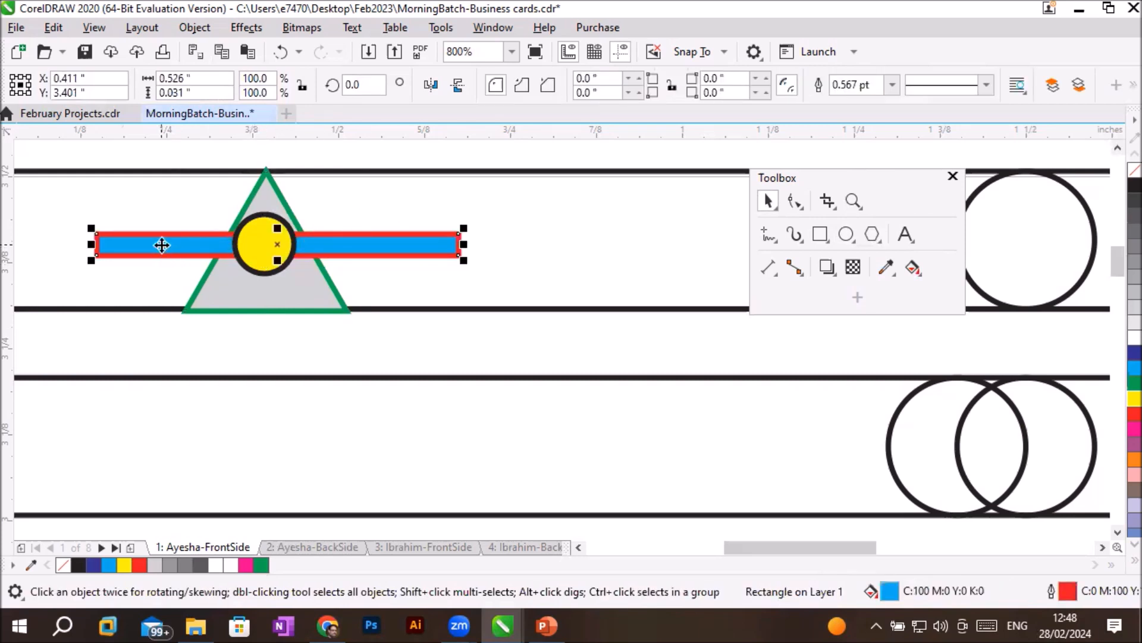
pyautogui.keyDown('shift'); pyautogui.click(267, 232); pyautogui.keyUp('shift')
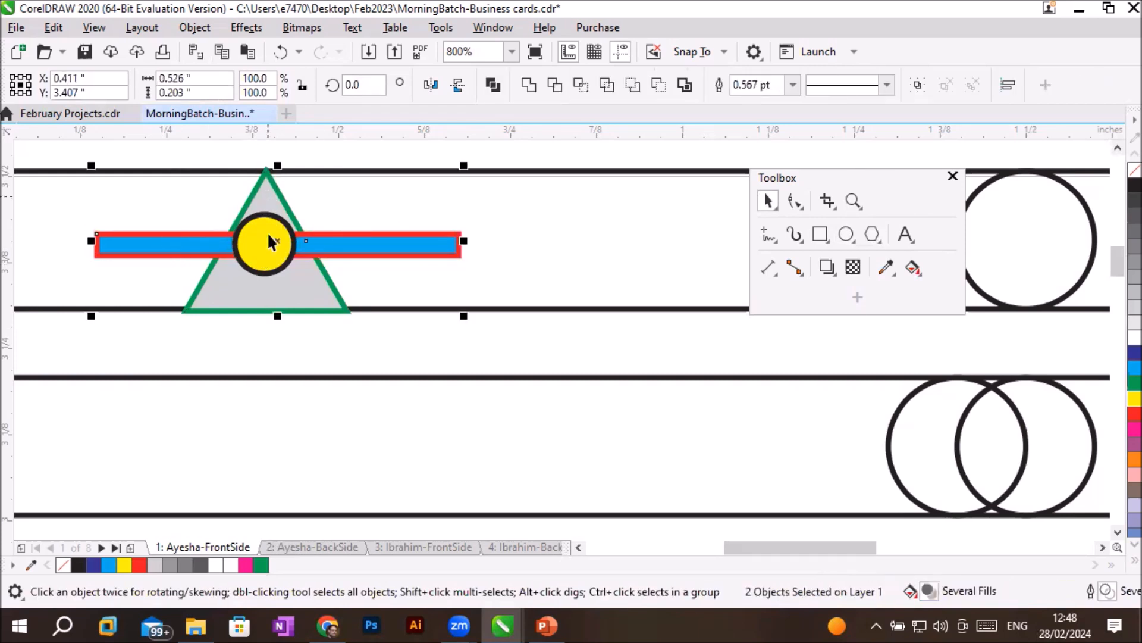
pyautogui.keyDown('shift'); pyautogui.click(259, 266); pyautogui.keyUp('shift')
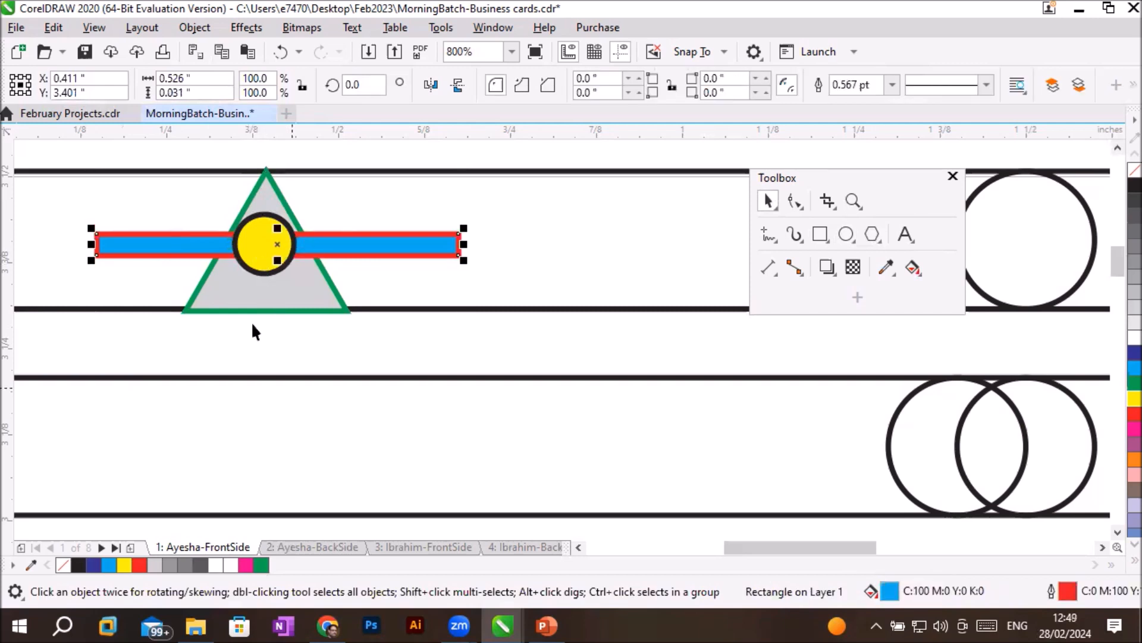
# - Select the triangle, yellow circle and thin rectangle together and duplicate them at -0.3 inch vertical steps onto all eleven bars below
pyautogui.click(195, 291)
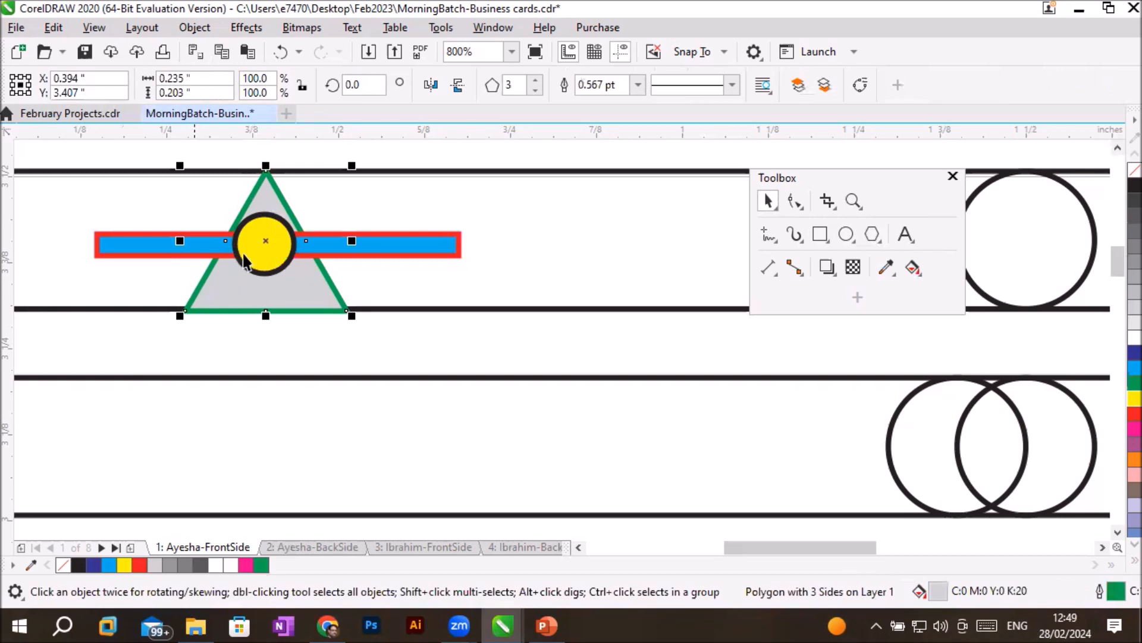
pyautogui.keyDown('shift'); pyautogui.click(270, 268); pyautogui.keyUp('shift')
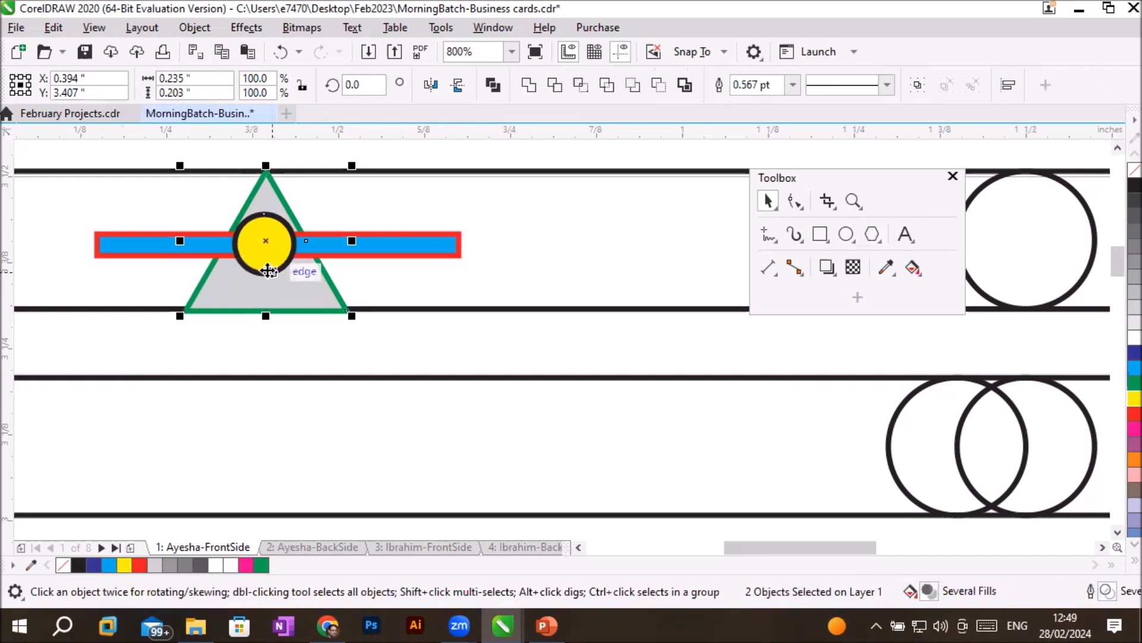
pyautogui.keyDown('shift'); pyautogui.click(127, 255); pyautogui.keyUp('shift')
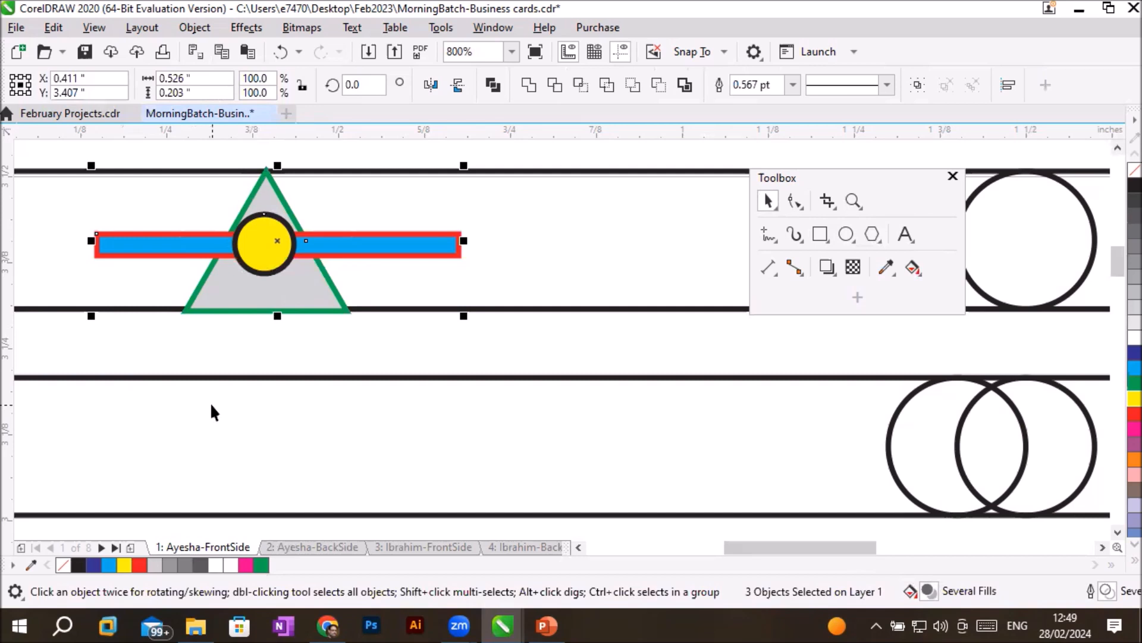
pyautogui.click(1113, 531)
pyautogui.click(1113, 530)
pyautogui.scroll(-2, 779, 407)
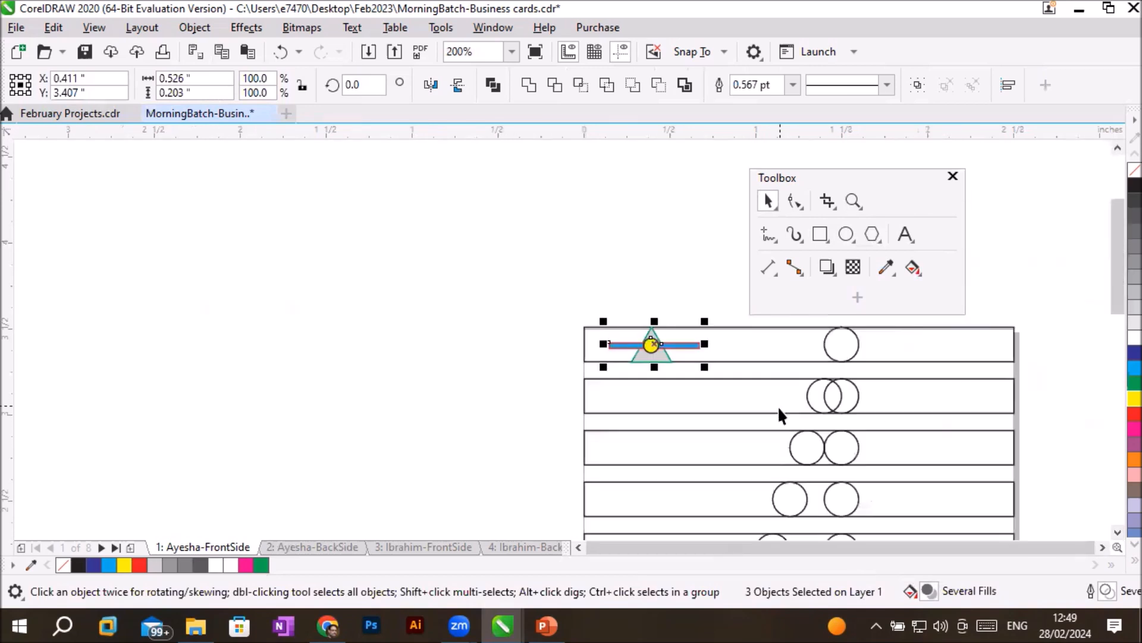
pyautogui.click(1102, 547)
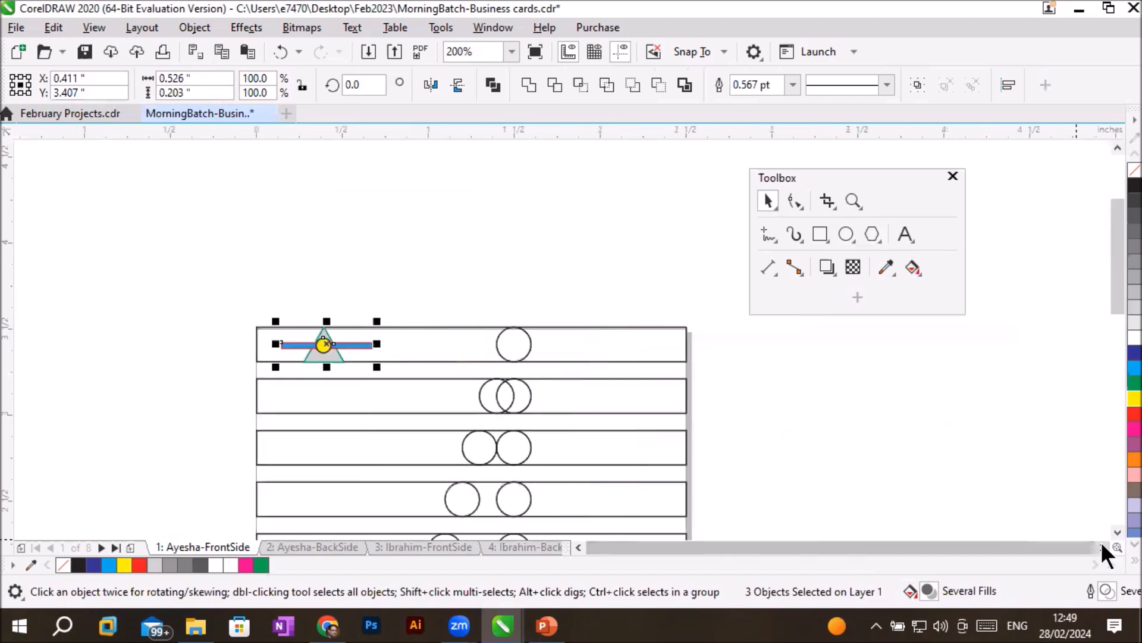
pyautogui.click(1117, 532)
pyautogui.click(1117, 532)
pyautogui.click(1115, 533)
pyautogui.scroll(-1, 898, 434)
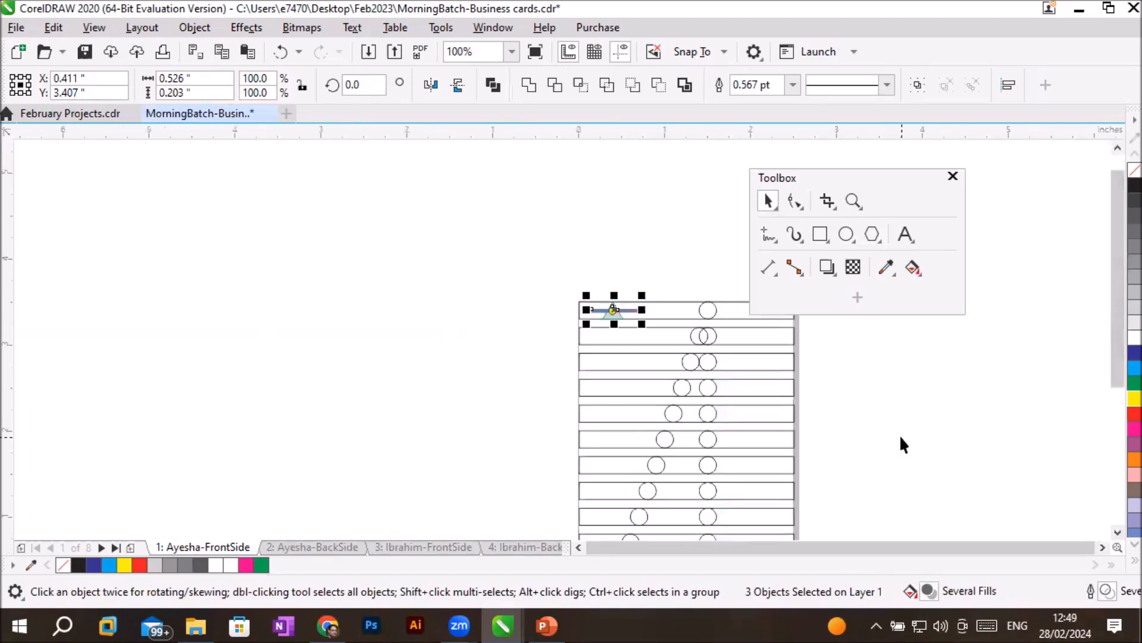
pyautogui.click(1099, 543)
pyautogui.click(1100, 543)
pyautogui.click(1117, 533)
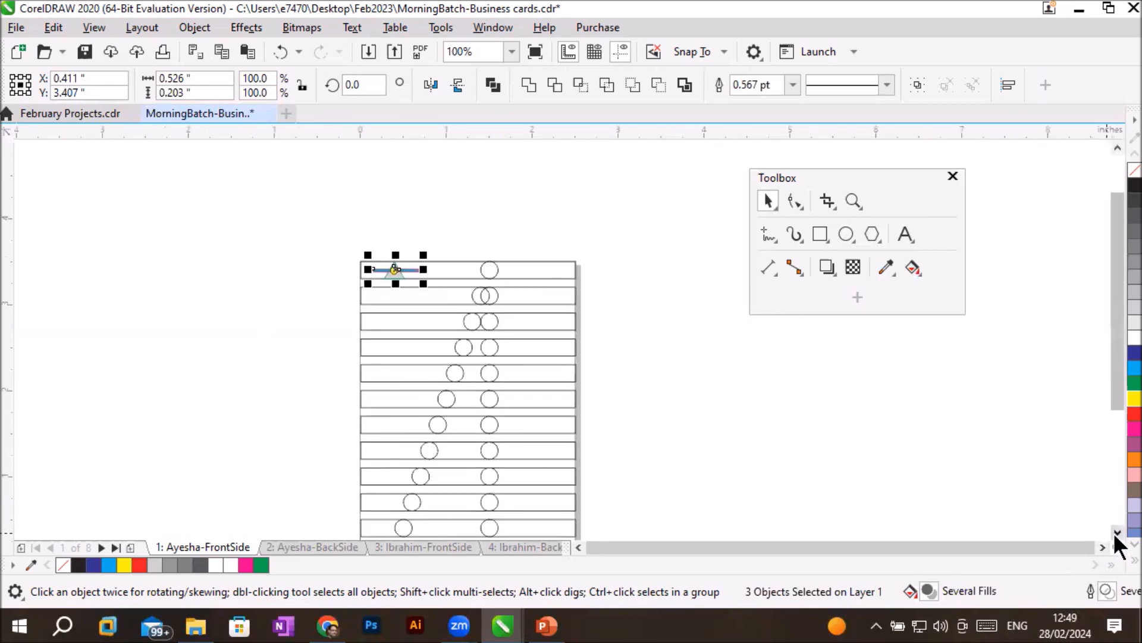
pyautogui.click(1117, 533)
pyautogui.click(1116, 533)
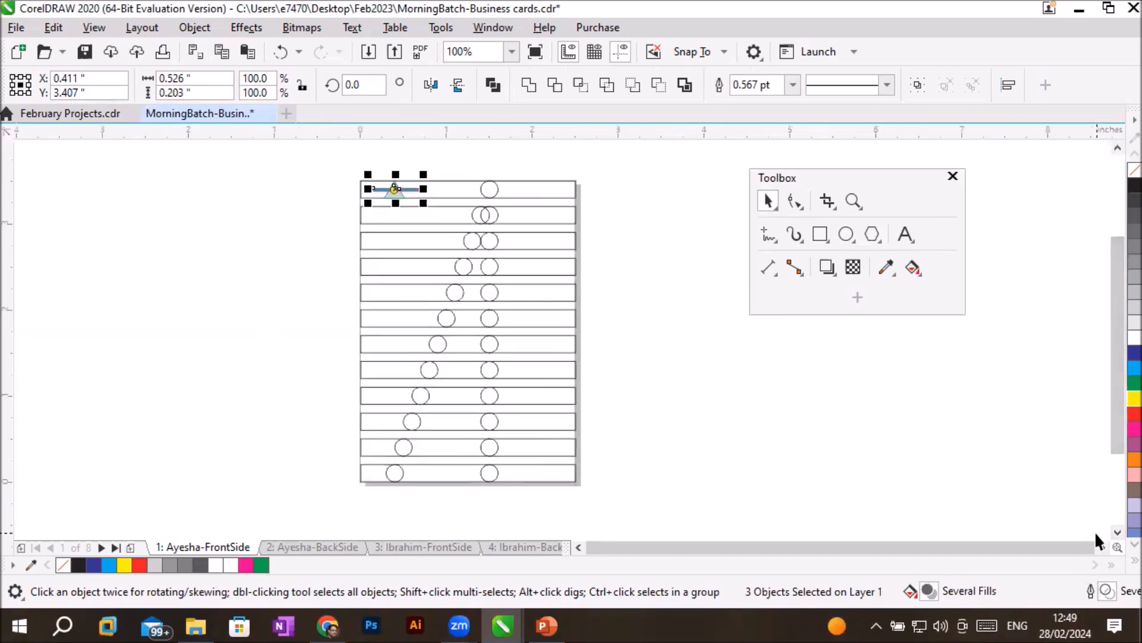
pyautogui.hotkey('ctrl', 'd')
pyautogui.hotkey('ctrl', 'd')
pyautogui.hotkey('ctrl', 'd')
pyautogui.hotkey('ctrl', 'd')
pyautogui.hotkey('ctrl', 'd')
pyautogui.hotkey('ctrl', 'd')
pyautogui.hotkey('ctrl', 'd')
pyautogui.hotkey('ctrl', 'd')
pyautogui.hotkey('ctrl', 'd')
pyautogui.hotkey('ctrl', 'd')
pyautogui.hotkey('ctrl', 'd')
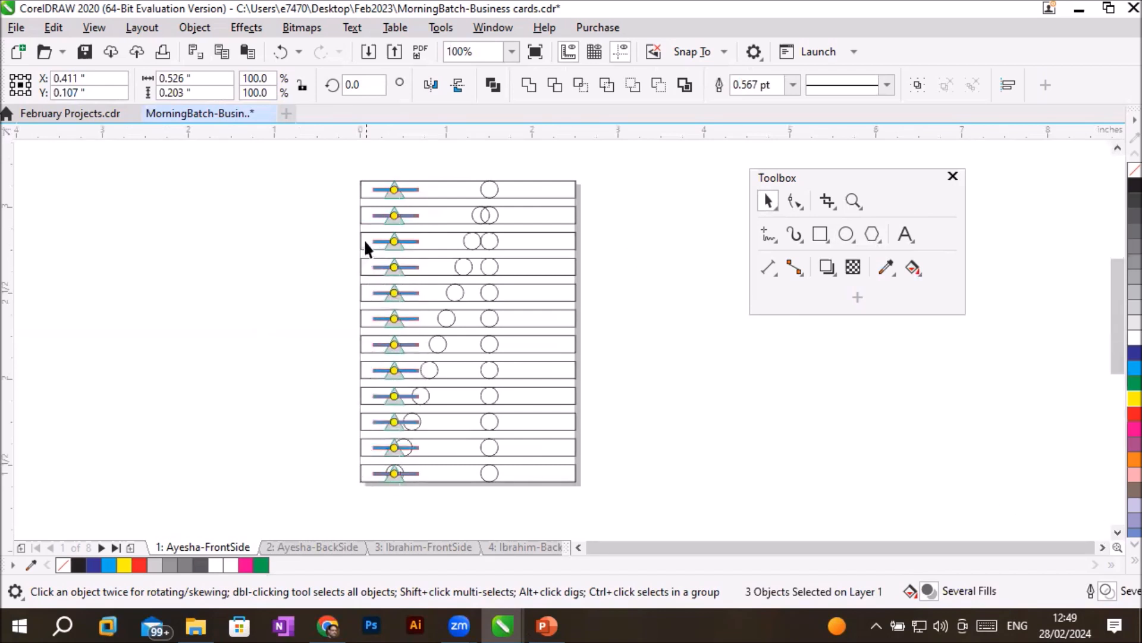
pyautogui.scroll(1, 363, 238)
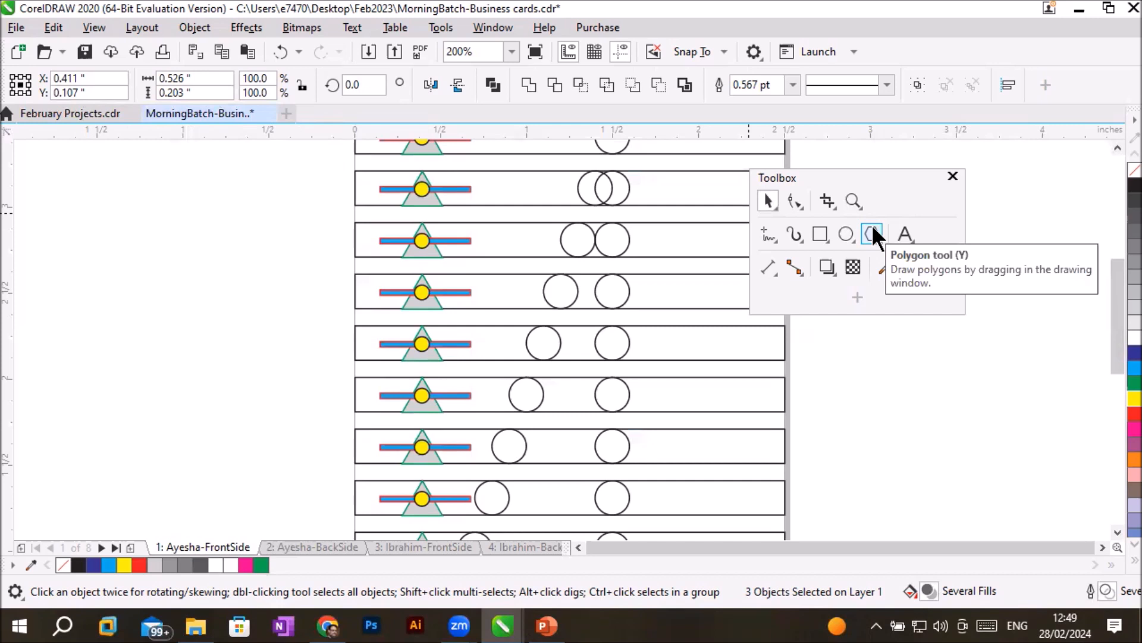
pyautogui.click(819, 347)
pyautogui.scroll(-1, 826, 359)
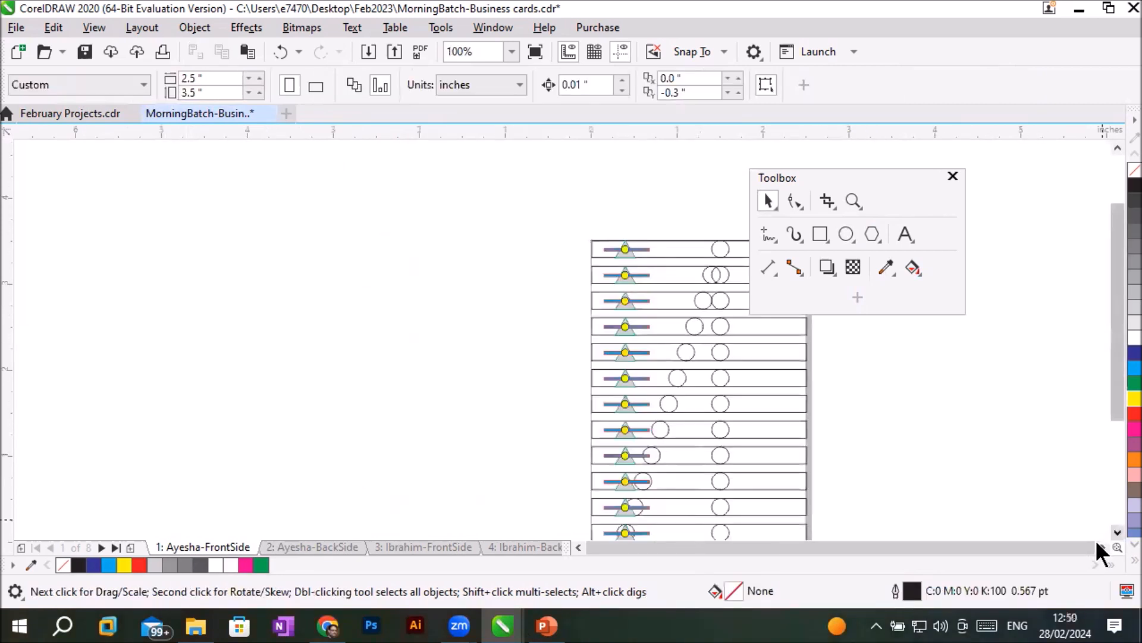
pyautogui.click(1100, 545)
pyautogui.click(1101, 545)
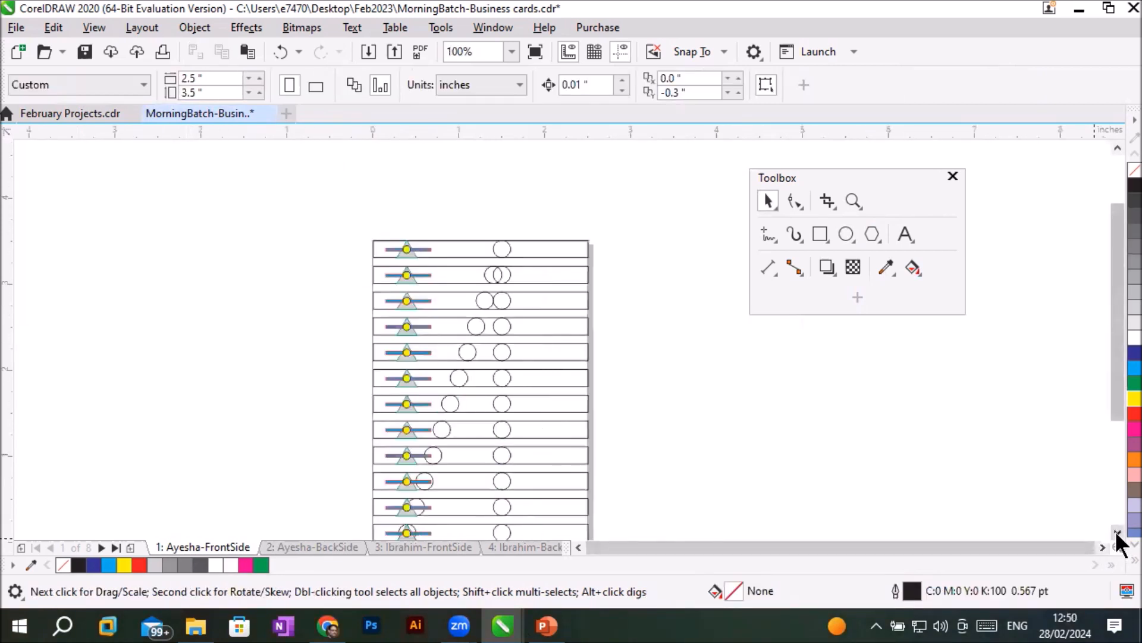
pyautogui.click(1116, 533)
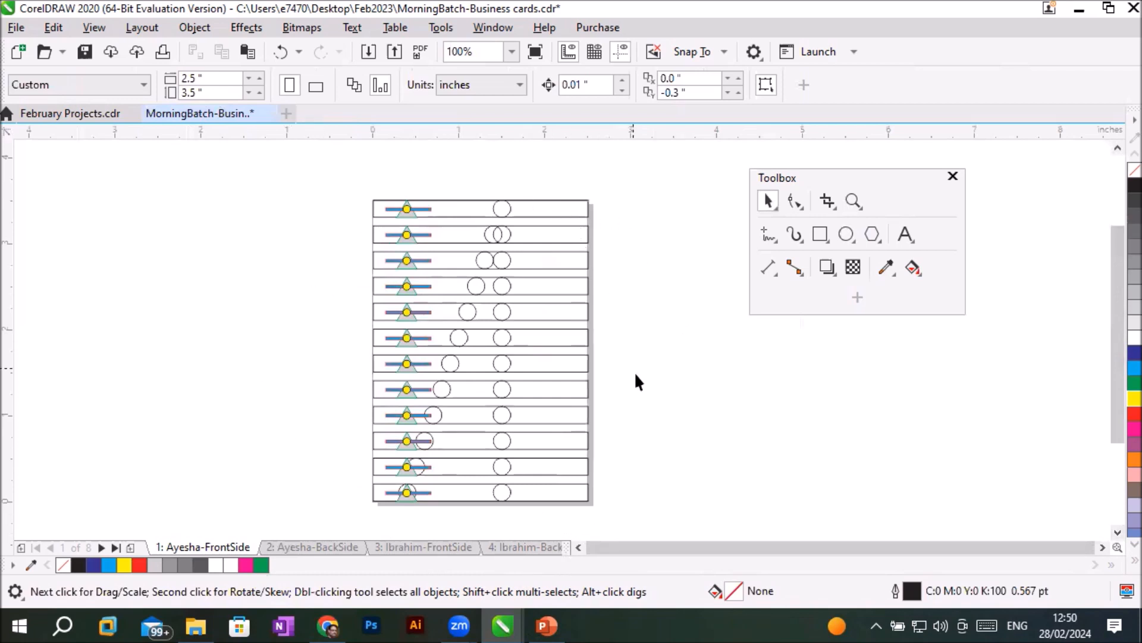
# - Select all objects on the page and nudge them left to X 0.982 inch and back right to X 1.232 inch
pyautogui.hotkey('ctrl', 'a')
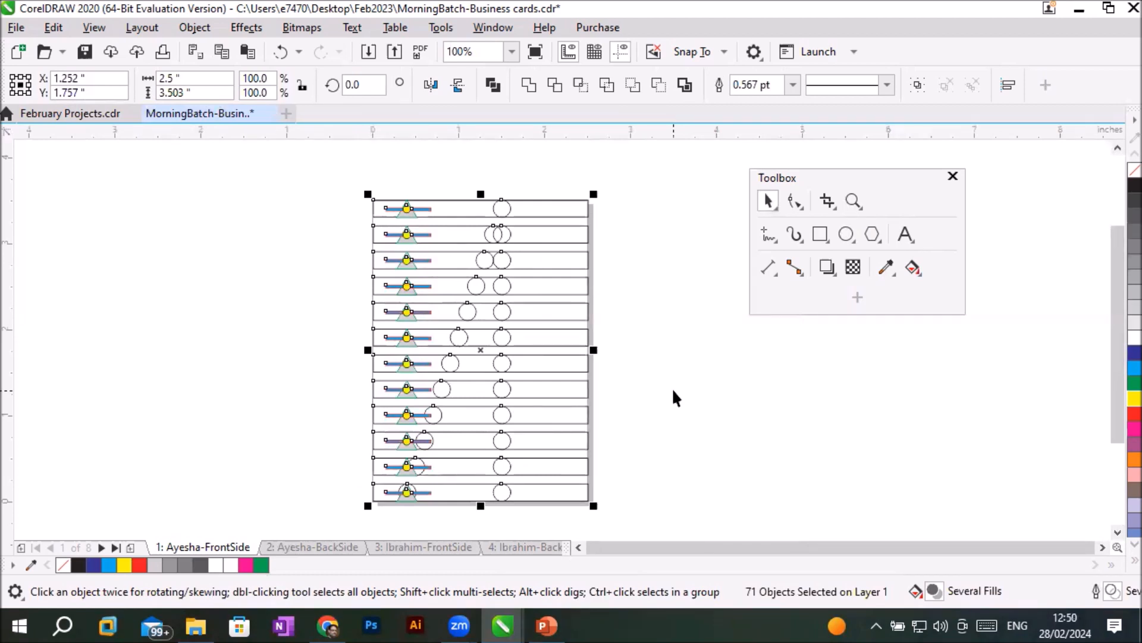
pyautogui.press('Left')
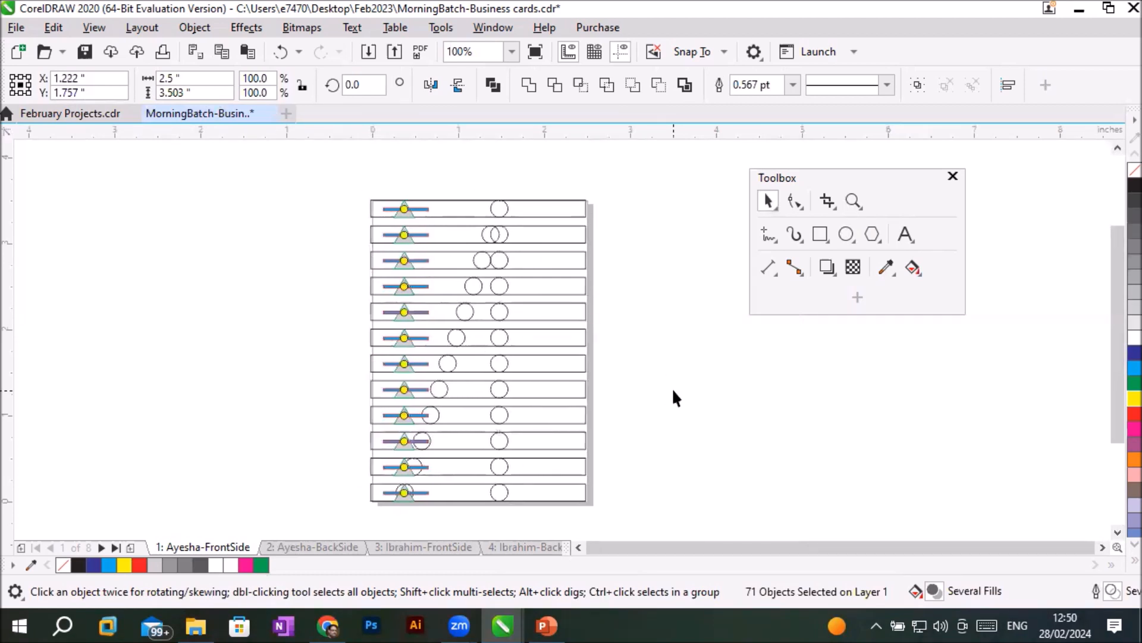
pyautogui.press('Left')
pyautogui.press('Left')
pyautogui.press('Left')
pyautogui.press('Left')
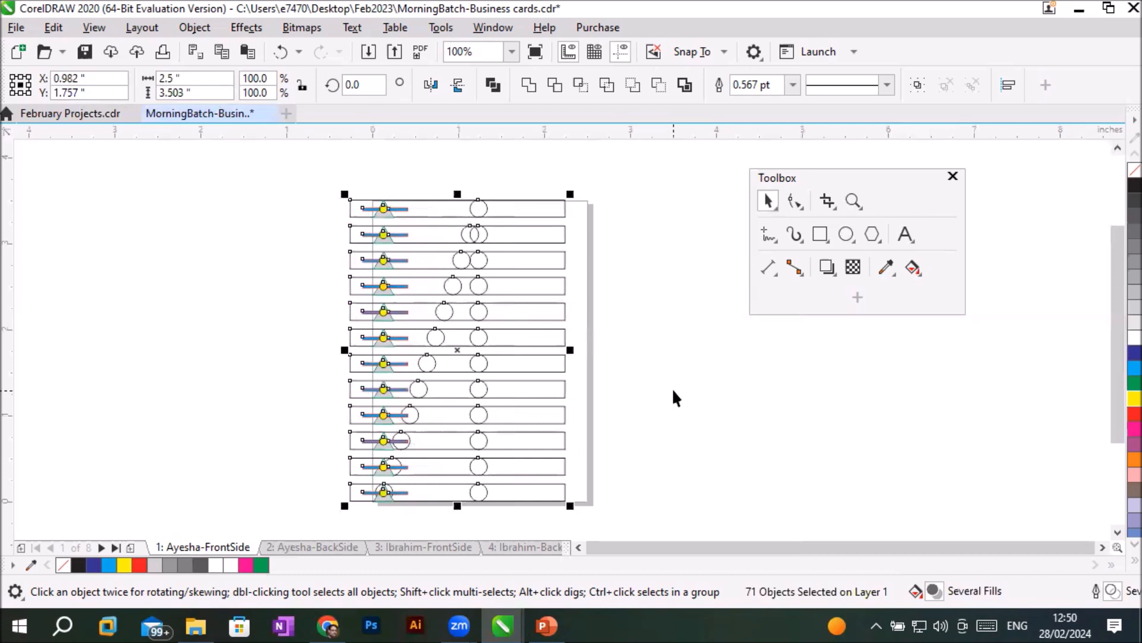
pyautogui.press('Right')
pyautogui.press('Right')
pyautogui.press('Right')
pyautogui.press('Right')
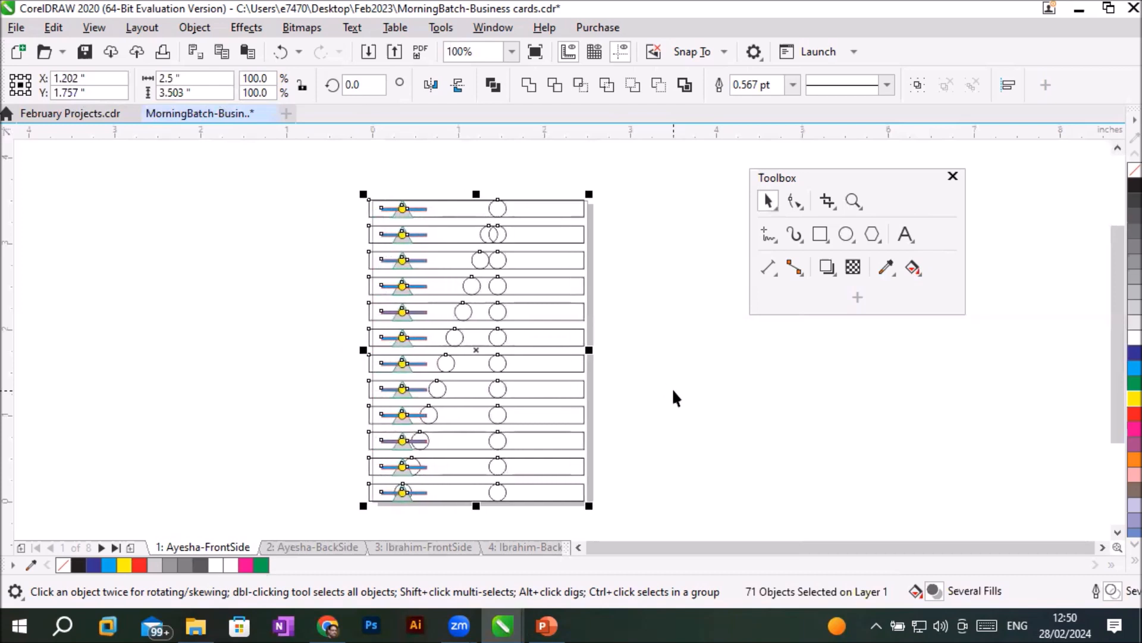
pyautogui.press('Right')
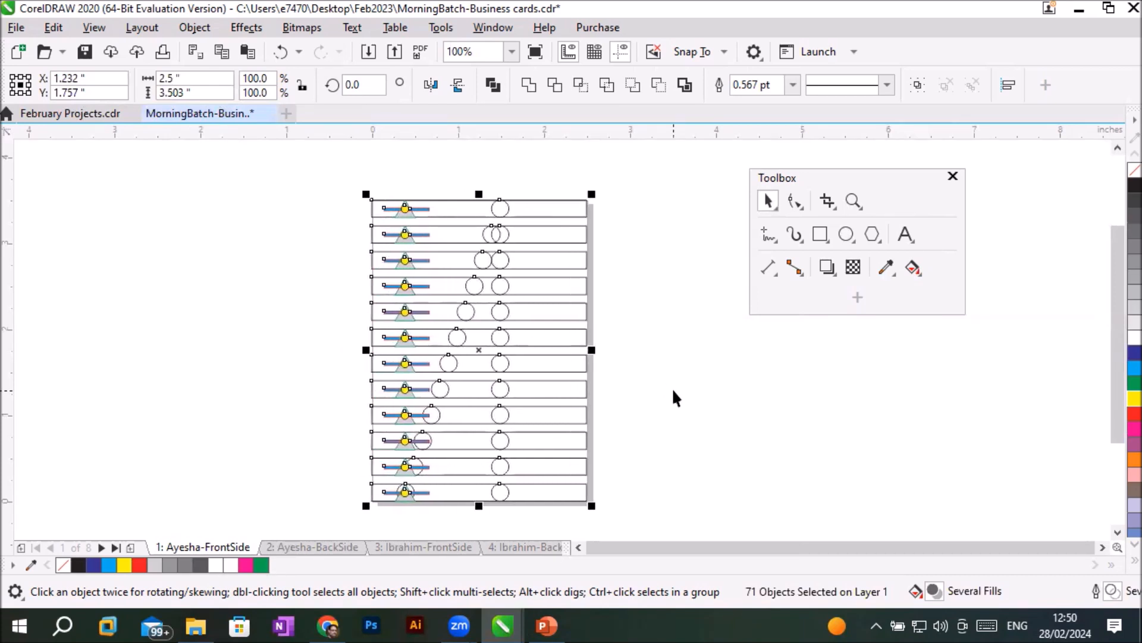
# - Delete all the selected objects and undo the deletion
pyautogui.press('Delete')
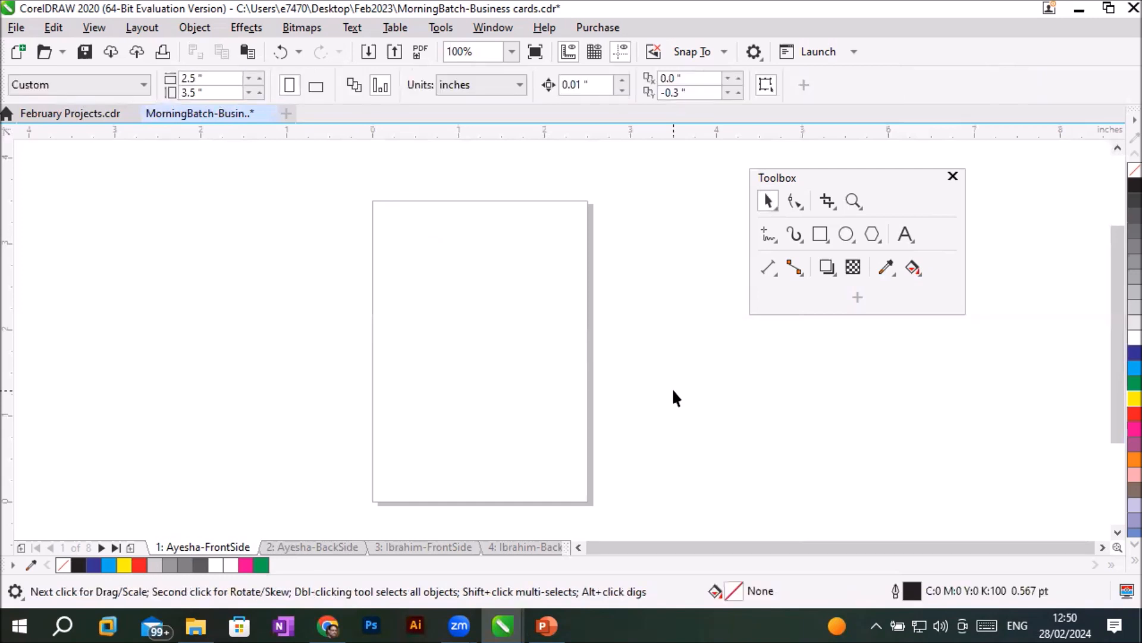
pyautogui.hotkey('ctrl', 'z')
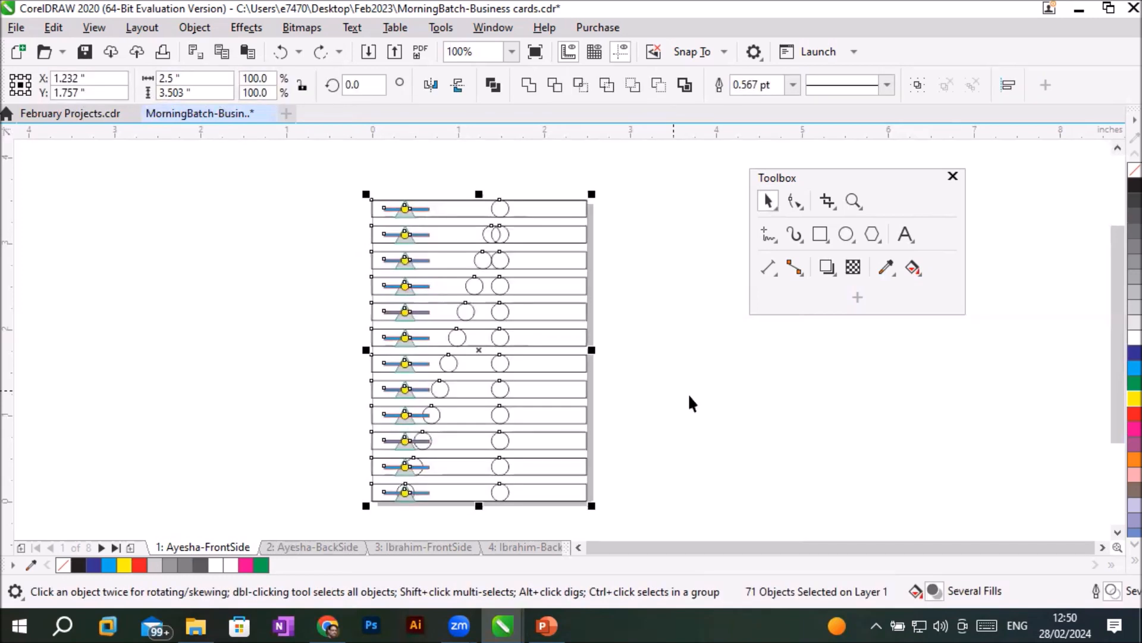
# - Fill all the selected objects with 10% black, give them a yellow outline, and deselect them to inspect the new colours
pyautogui.click(1117, 328)
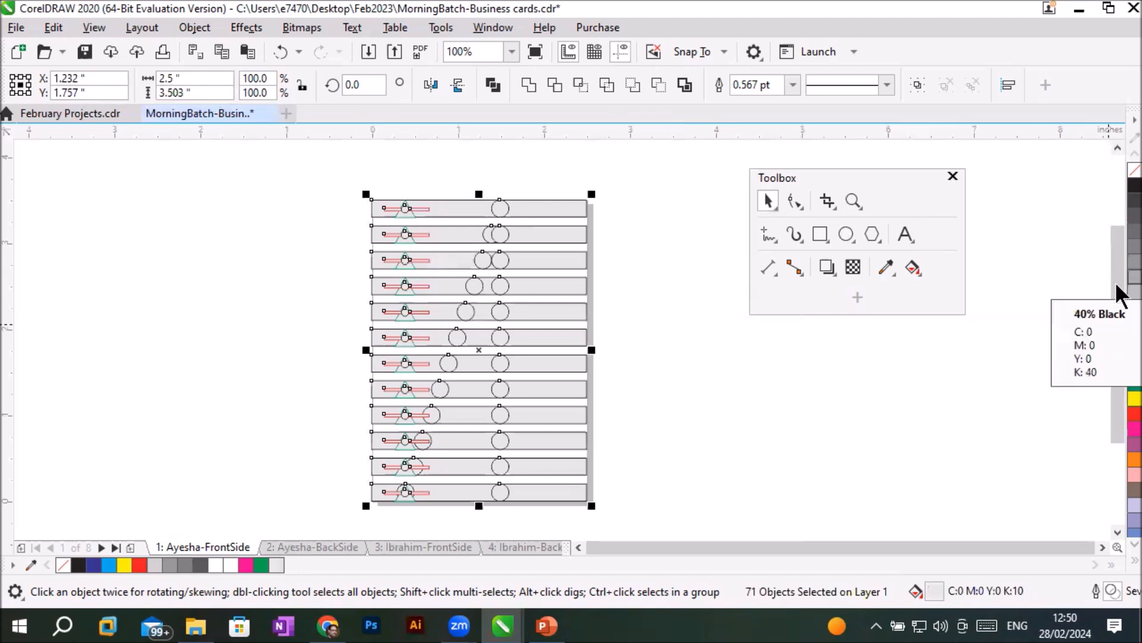
pyautogui.rightClick(1130, 398)
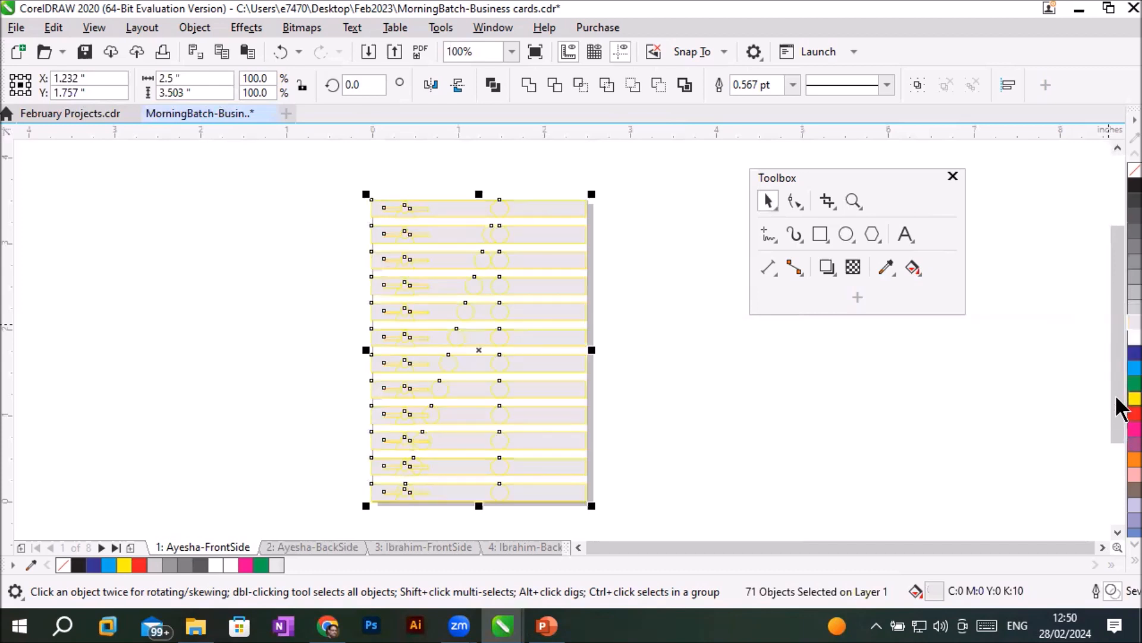
pyautogui.click(742, 392)
pyautogui.scroll(3, 512, 332)
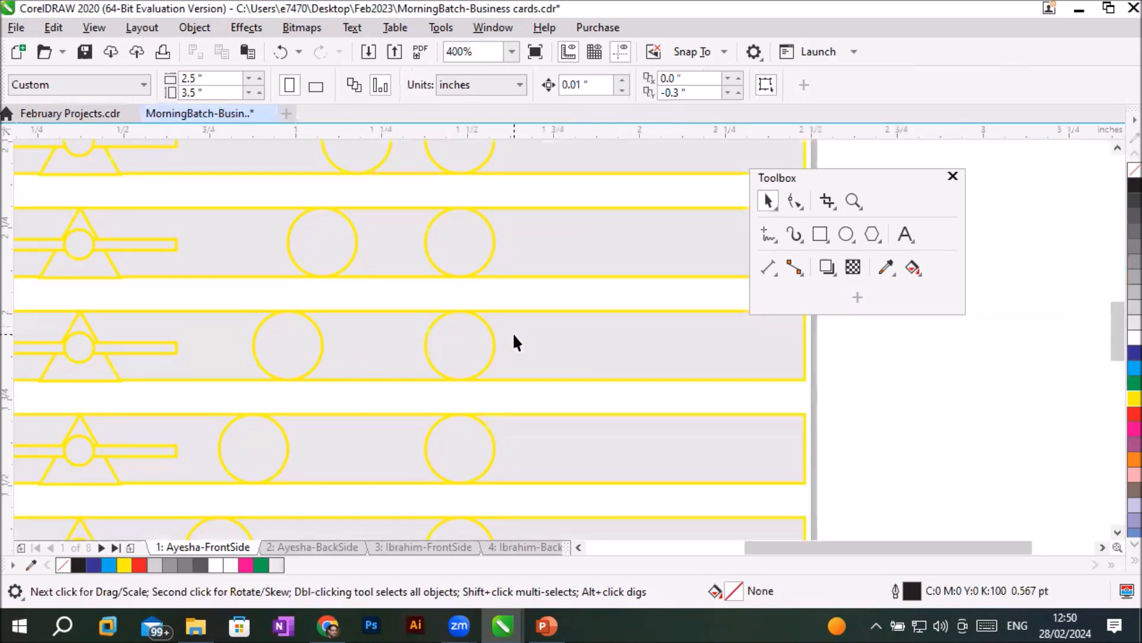
pyautogui.scroll(-2, 513, 342)
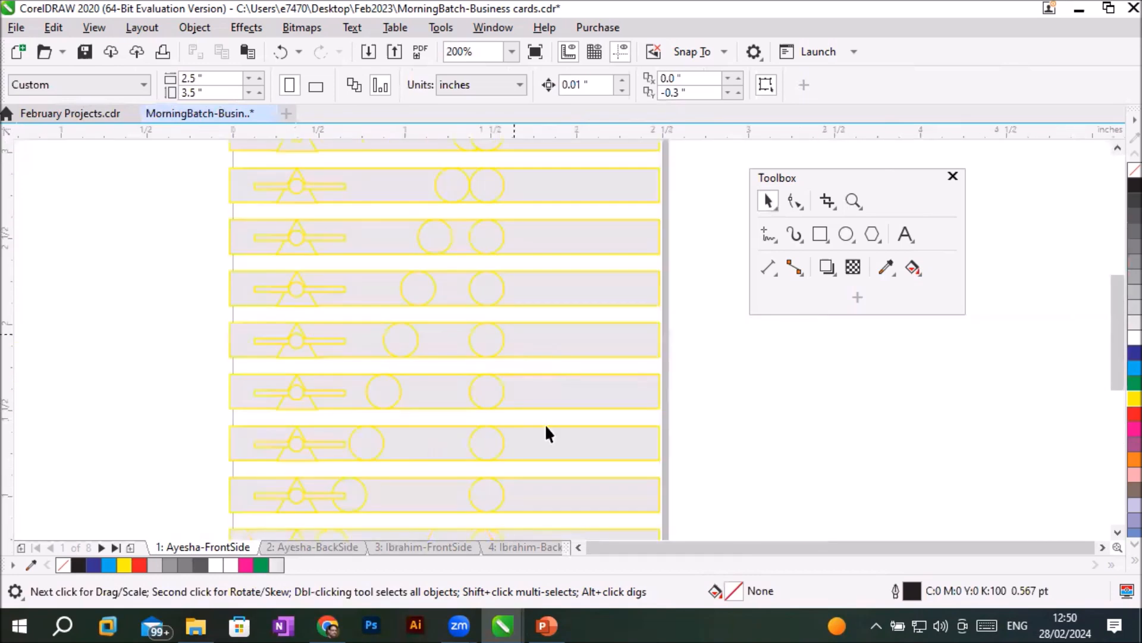
# - Examine the grey fills and yellow outlines of the bars and shapes up close and across the whole page
pyautogui.scroll(1, 648, 521)
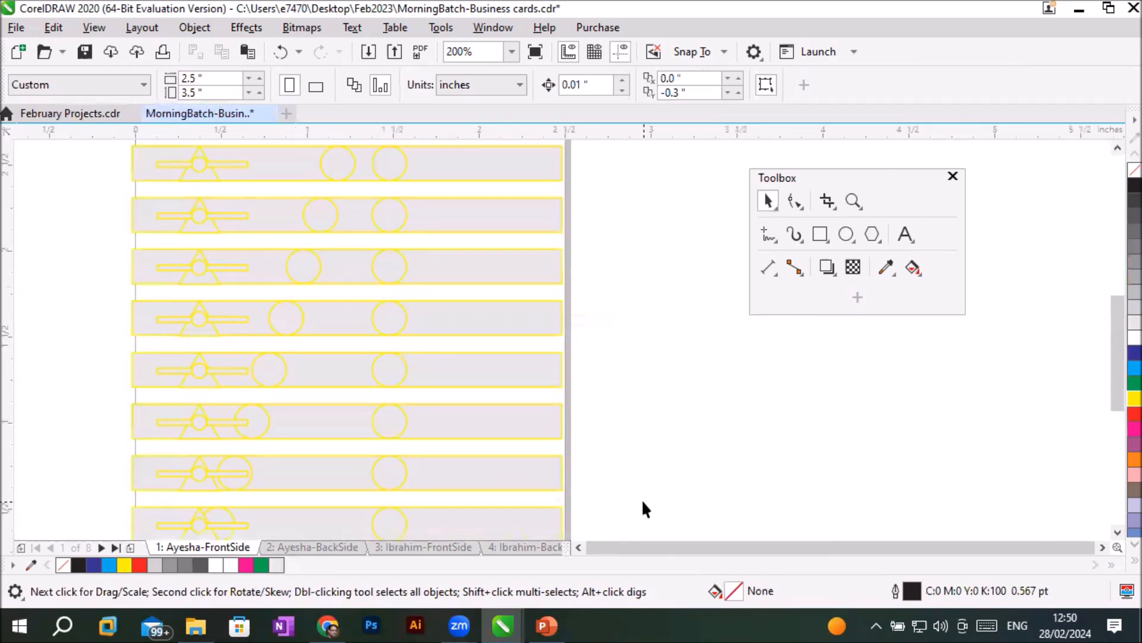
pyautogui.scroll(-1, 642, 502)
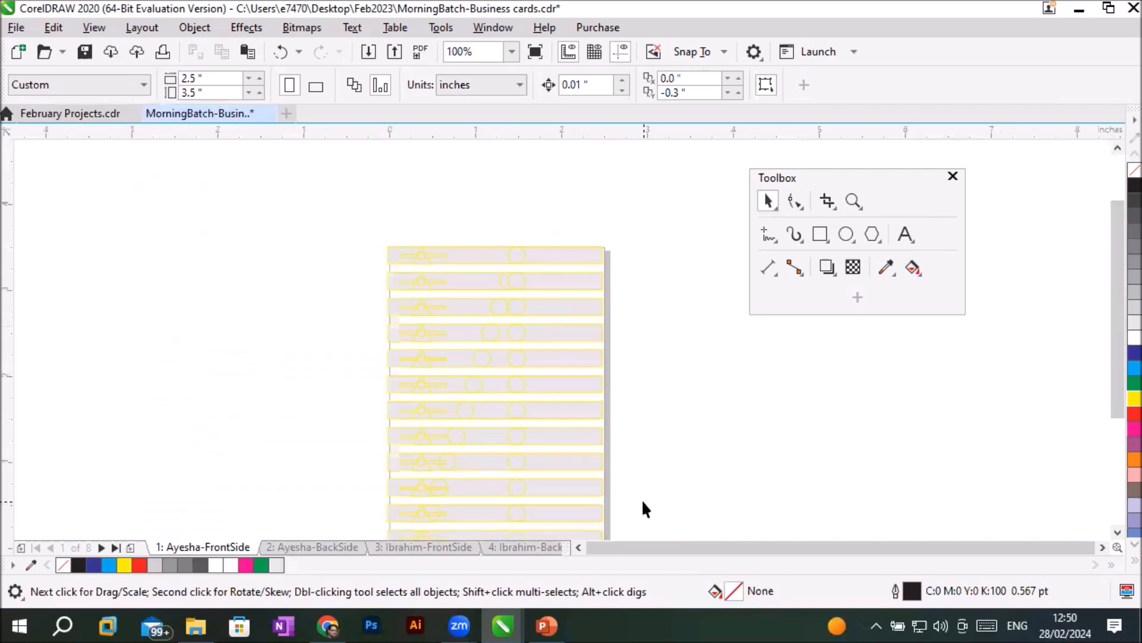
pyautogui.click(1117, 531)
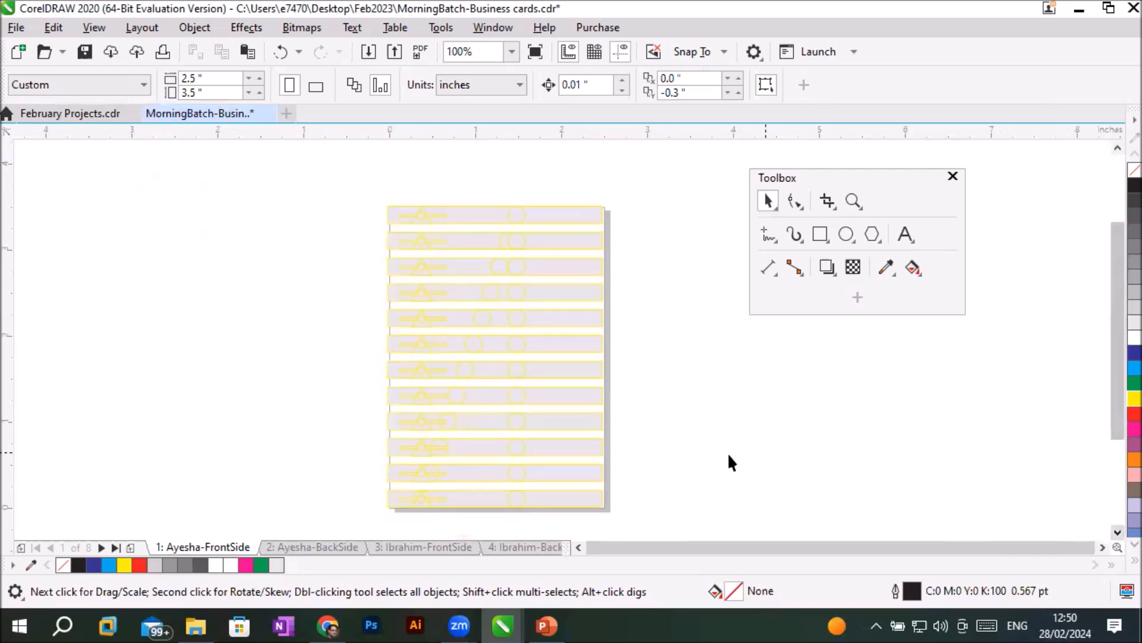
pyautogui.scroll(1, 522, 409)
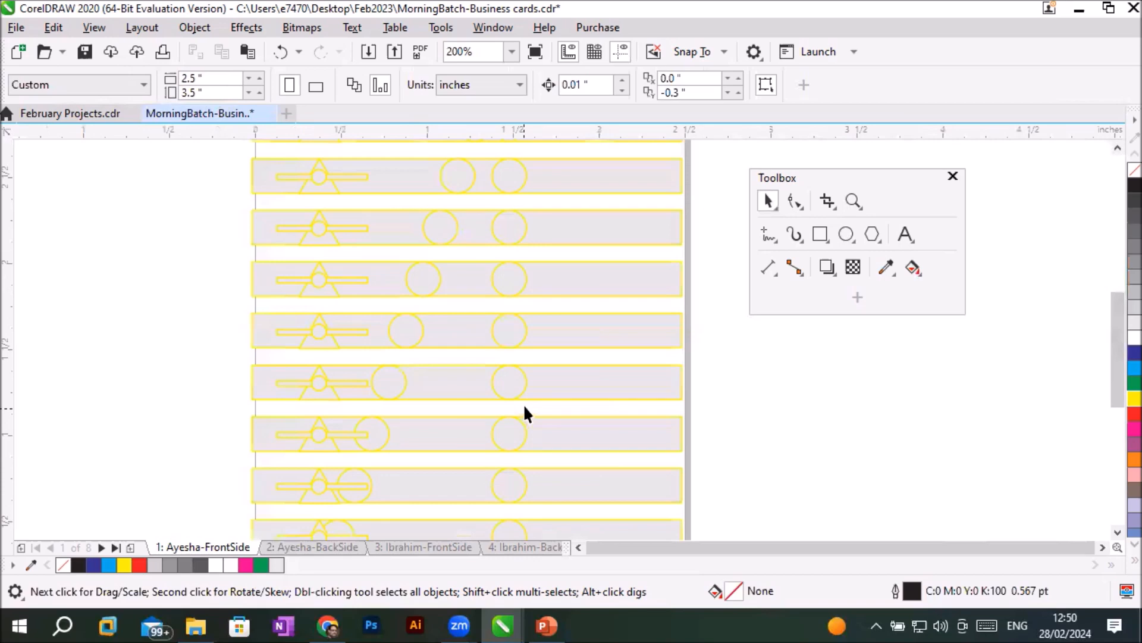
pyautogui.scroll(1, 524, 407)
pyautogui.scroll(1, 524, 404)
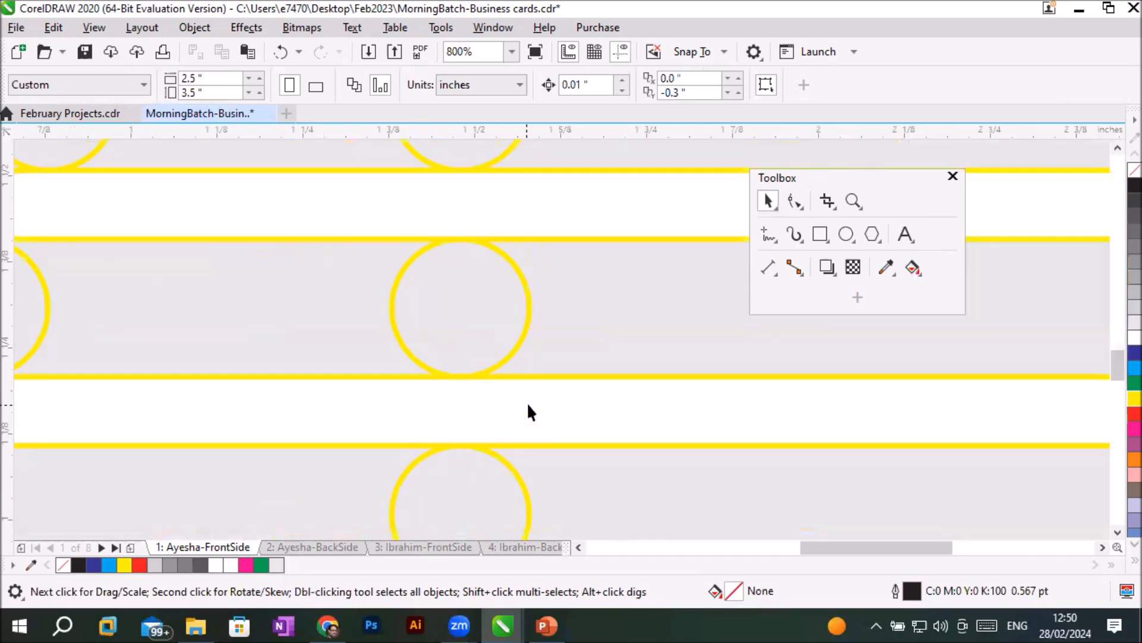
pyautogui.scroll(1, 527, 404)
pyautogui.scroll(-3, 528, 404)
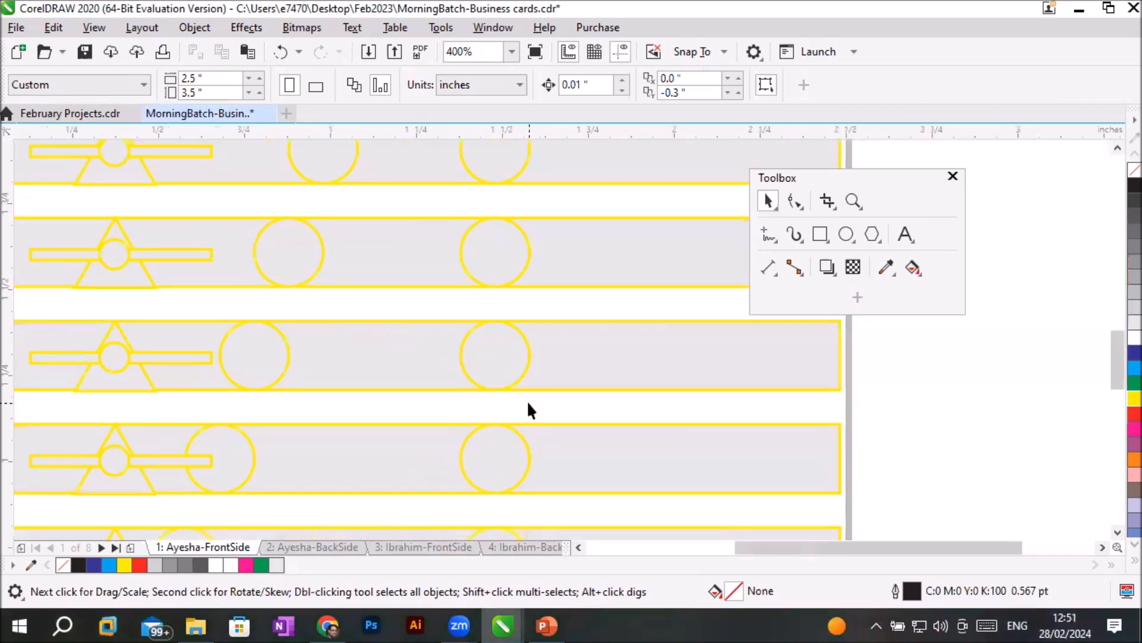
pyautogui.scroll(2, 331, 314)
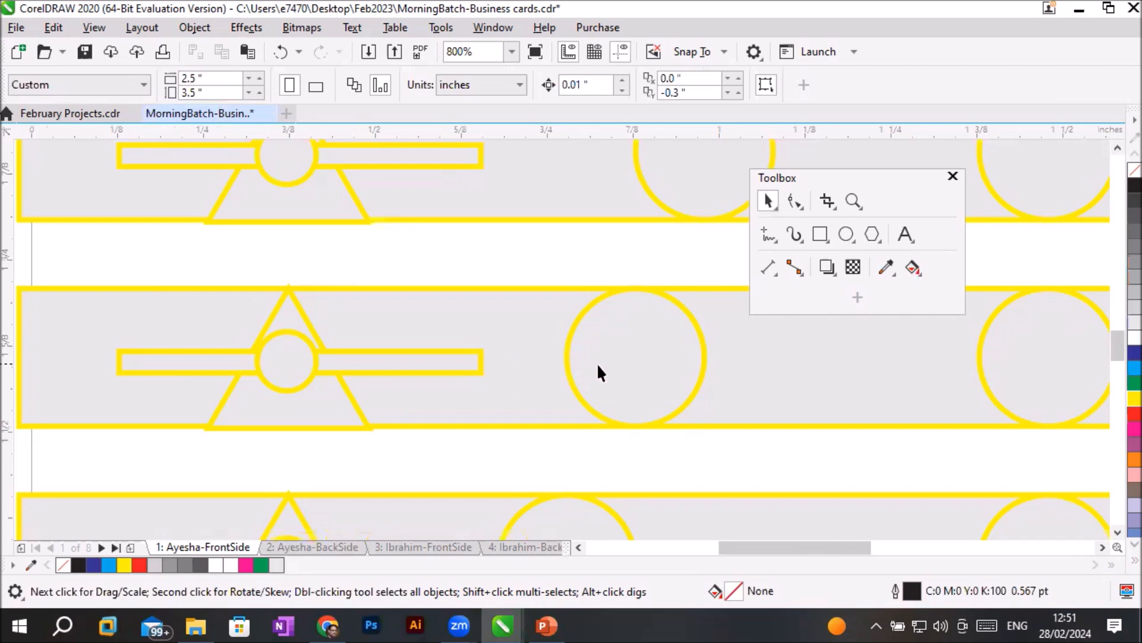
pyautogui.scroll(-2, 597, 362)
pyautogui.scroll(-1, 597, 363)
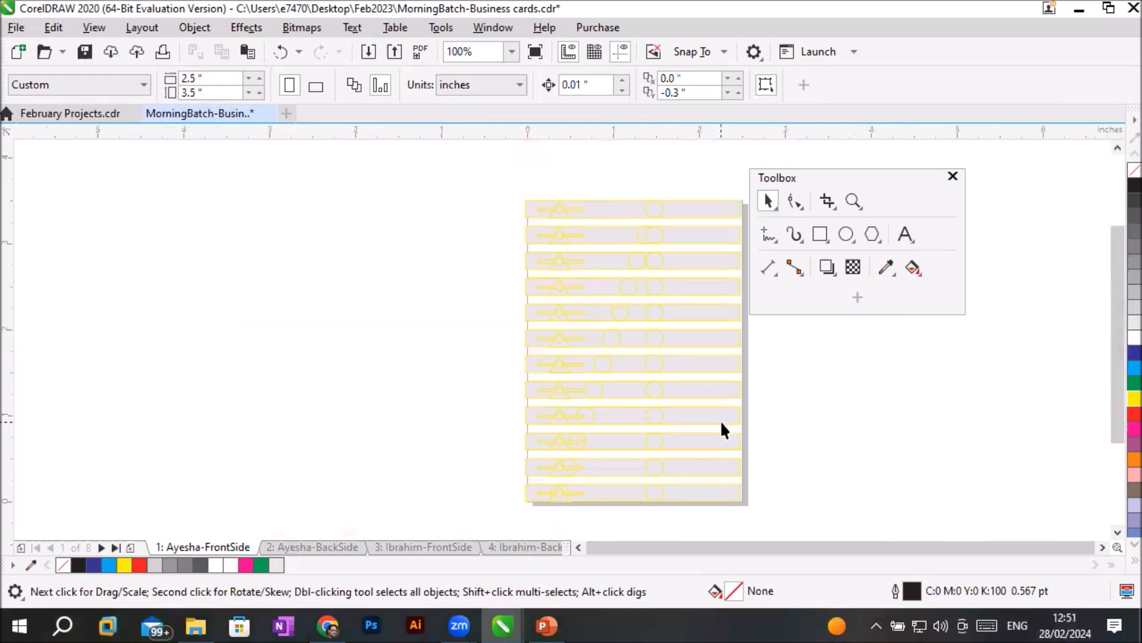
# - Switch to the document's second page and review its nudge and duplicate distance values
pyautogui.click(310, 545)
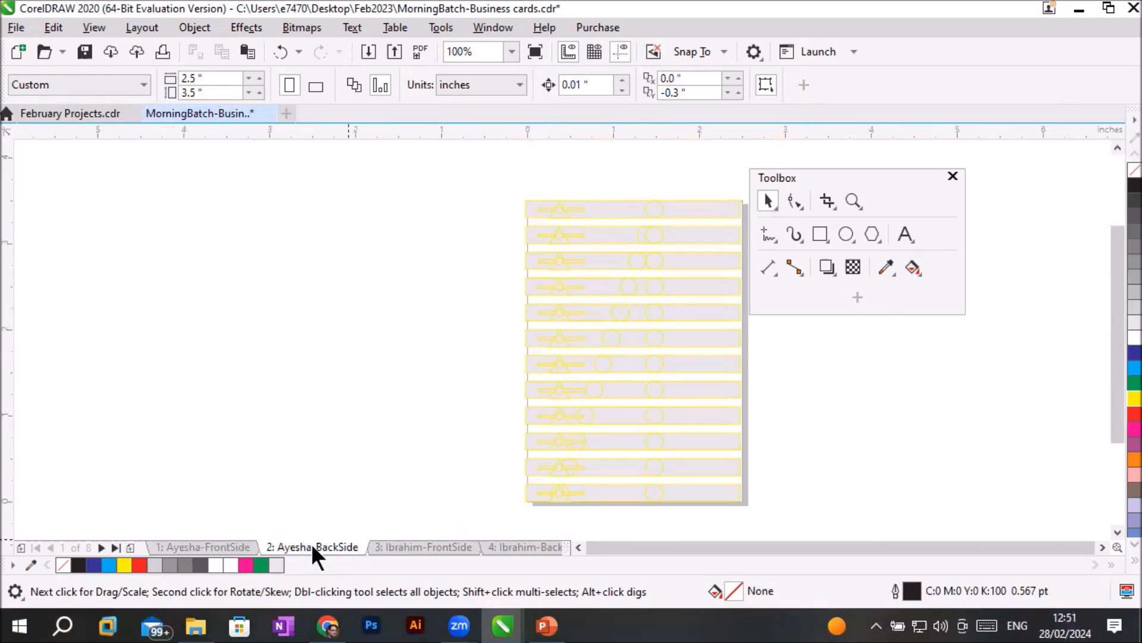
pyautogui.click(1102, 547)
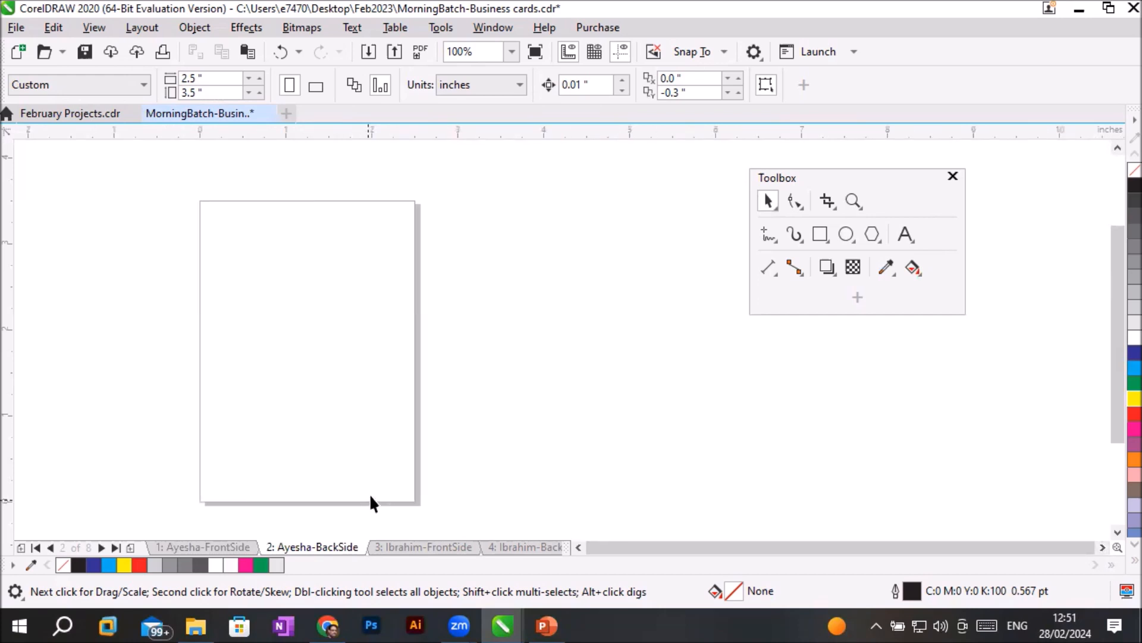
pyautogui.click(711, 78)
pyautogui.moveTo(604, 82); pyautogui.dragTo(524, 79)
pyautogui.moveTo(691, 80); pyautogui.dragTo(619, 73)
# - Open the program's general options and enter 150 for the regular undo levels
pyautogui.click(754, 51)
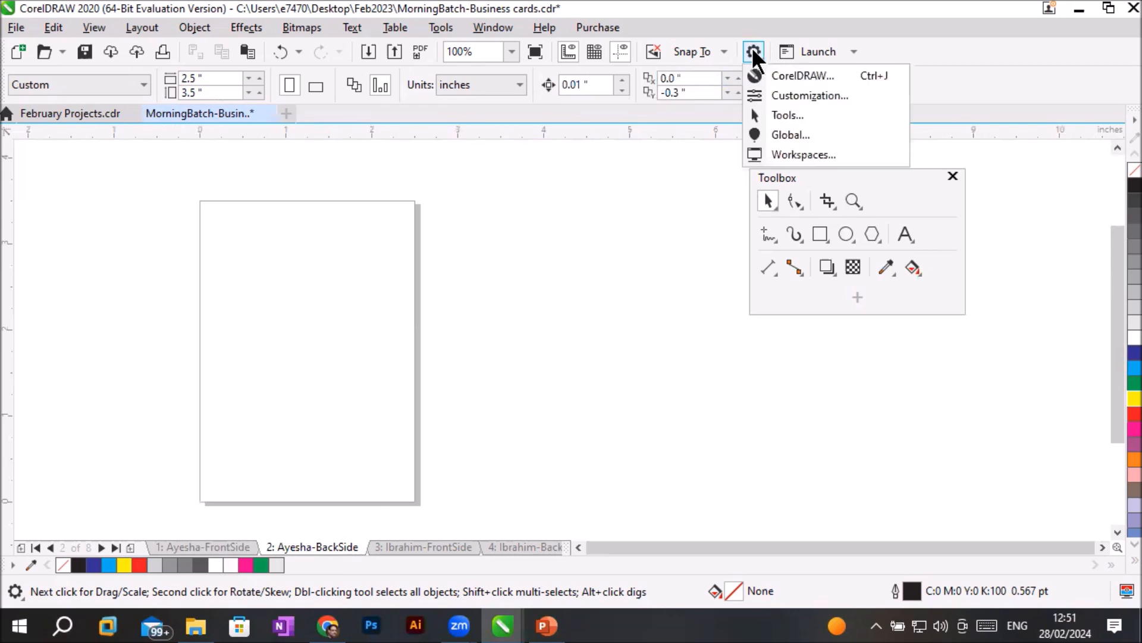
pyautogui.click(778, 74)
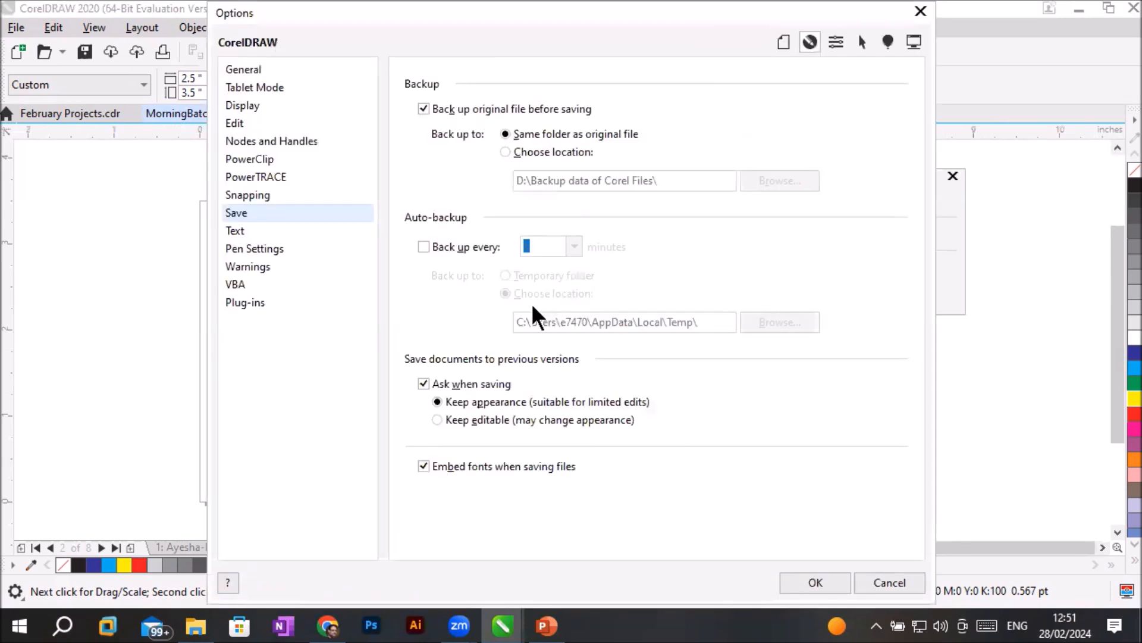
pyautogui.click(241, 69)
pyautogui.click(498, 203)
pyautogui.moveTo(513, 202)
pyautogui.mouseDown()
pyautogui.moveTo(440, 203)
pyautogui.moveTo(534, 199)
pyautogui.moveTo(419, 202)
pyautogui.moveTo(530, 196)
pyautogui.moveTo(428, 204)
pyautogui.moveTo(526, 202)
pyautogui.moveTo(516, 203)
pyautogui.mouseUp()
pyautogui.click(522, 202)
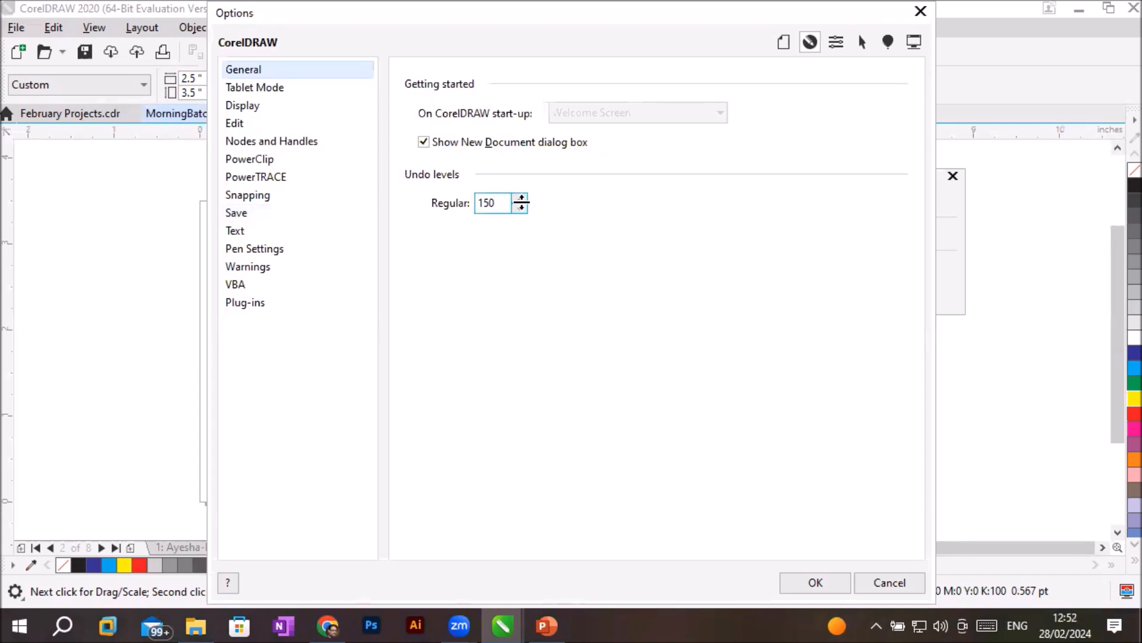
pyautogui.hotkey('ctrl', 'a')
pyautogui.write('1')
pyautogui.write('50')
# - Try 999999 for the regular undo levels and restore the value to 150
pyautogui.moveTo(503, 202); pyautogui.dragTo(395, 204)
pyautogui.write('999999')
pyautogui.click(520, 200)
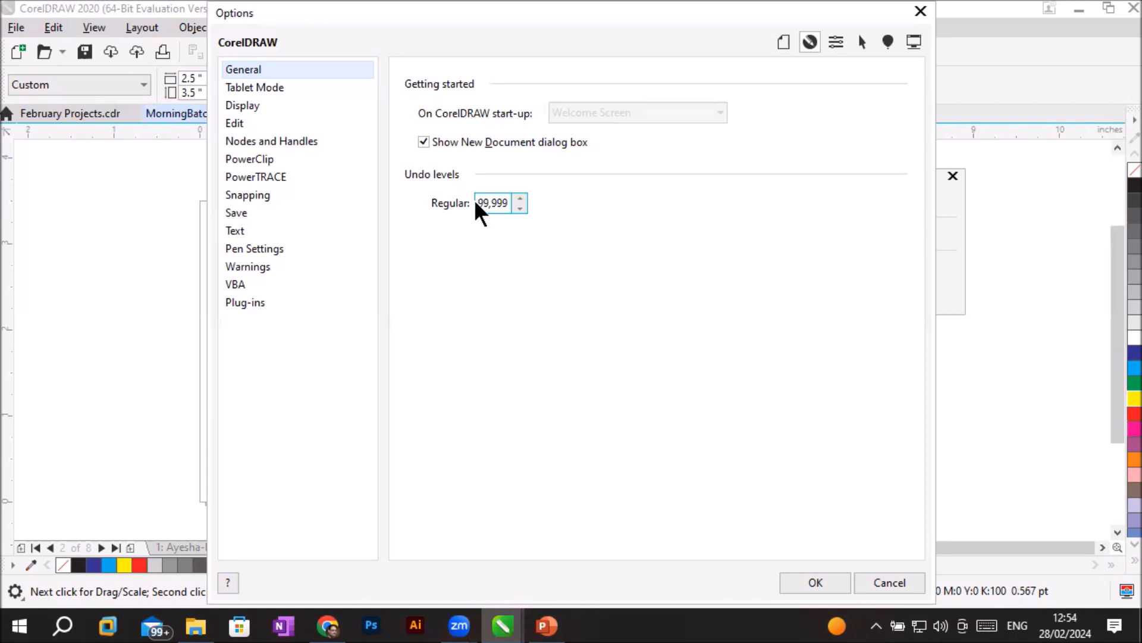
pyautogui.doubleClick(507, 203)
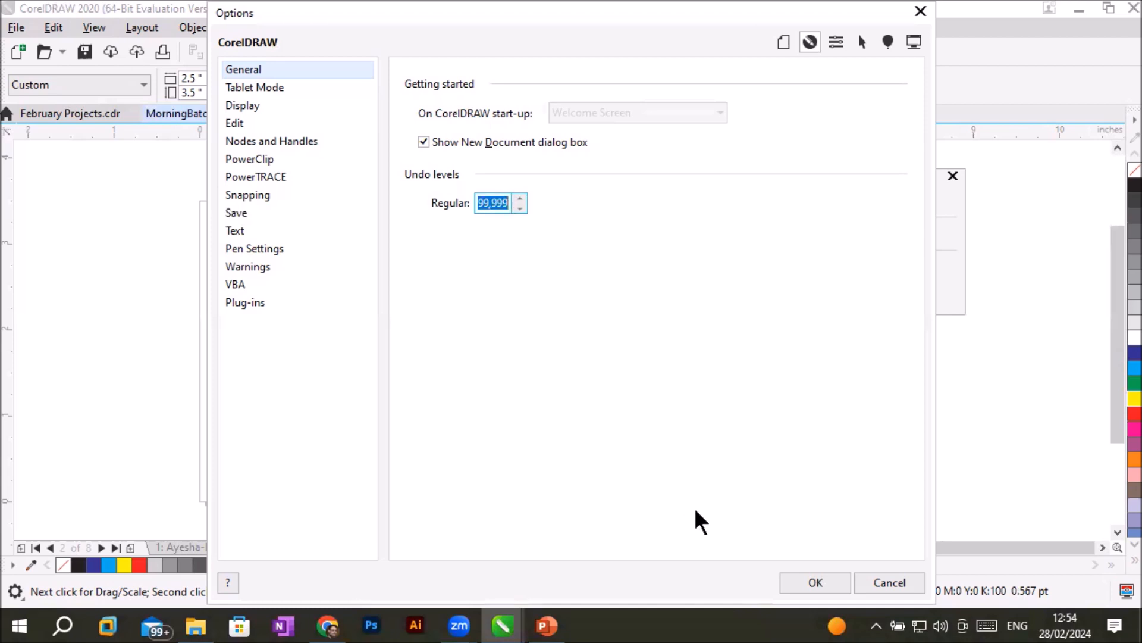
pyautogui.write('150')
# - Open the document's ruler options, review the nudge distances, and set the super nudge multiplier to 4
pyautogui.click(784, 42)
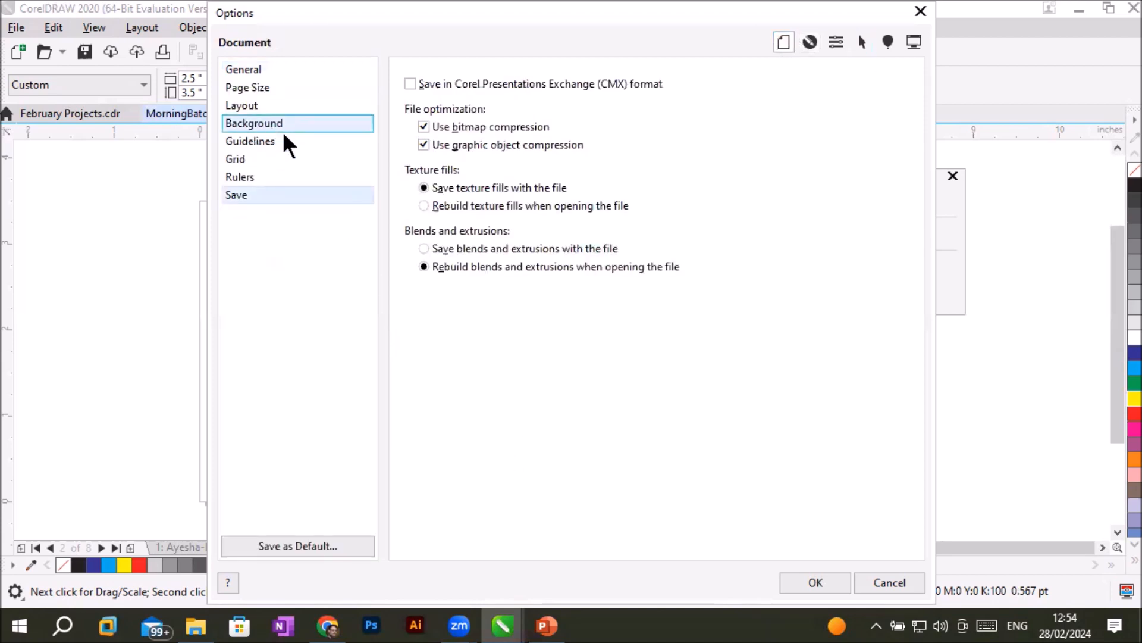
pyautogui.click(251, 174)
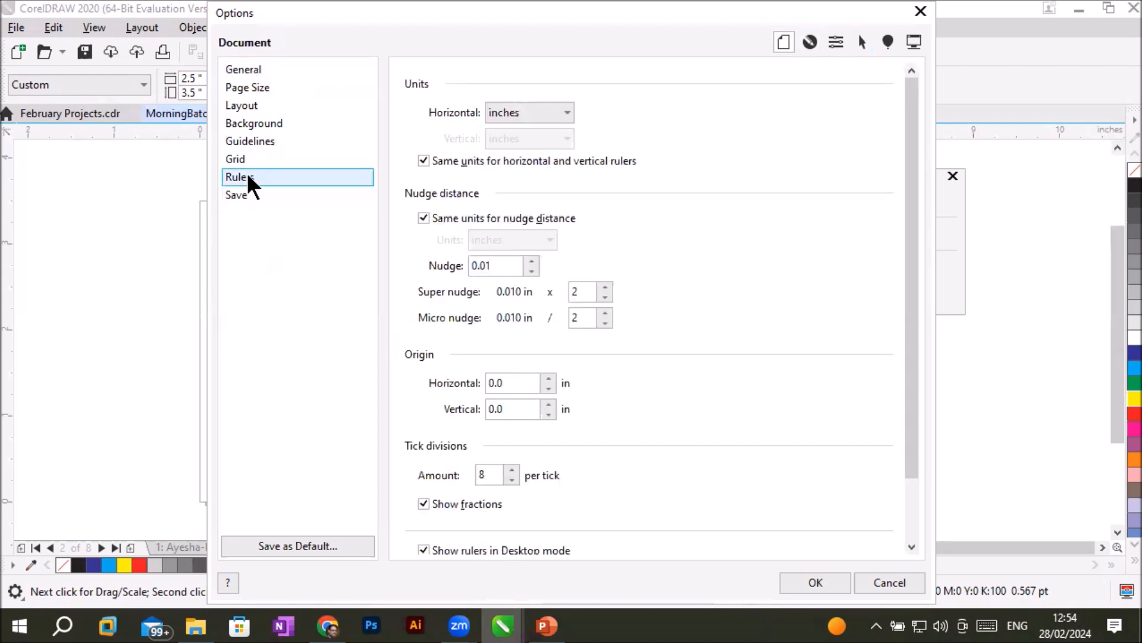
pyautogui.click(512, 266)
pyautogui.moveTo(502, 268); pyautogui.dragTo(428, 262)
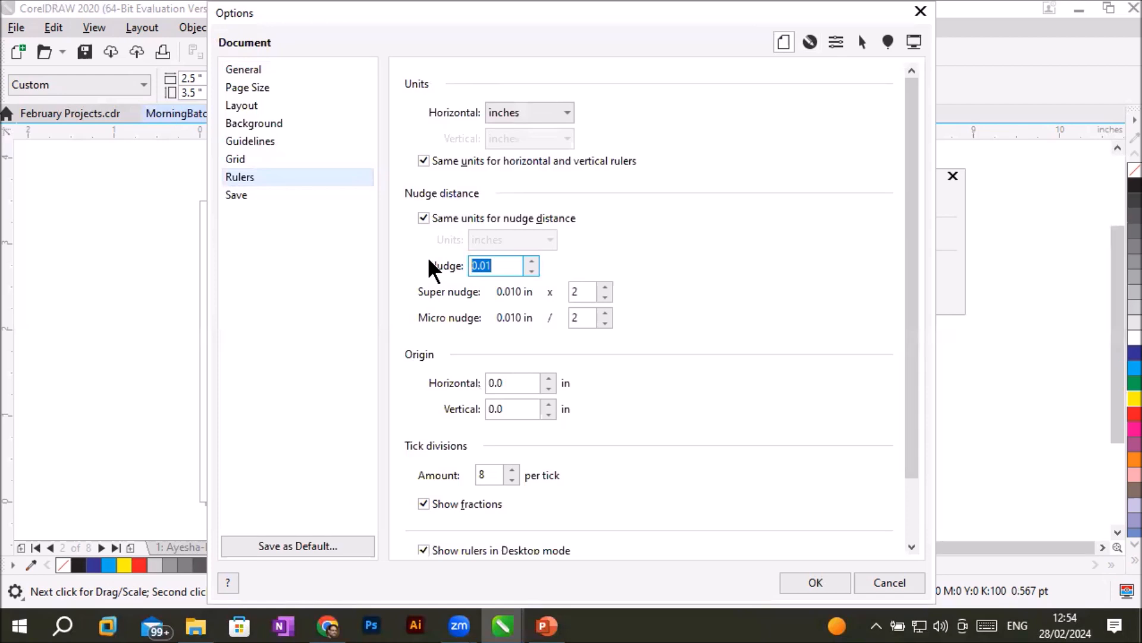
pyautogui.click(586, 292)
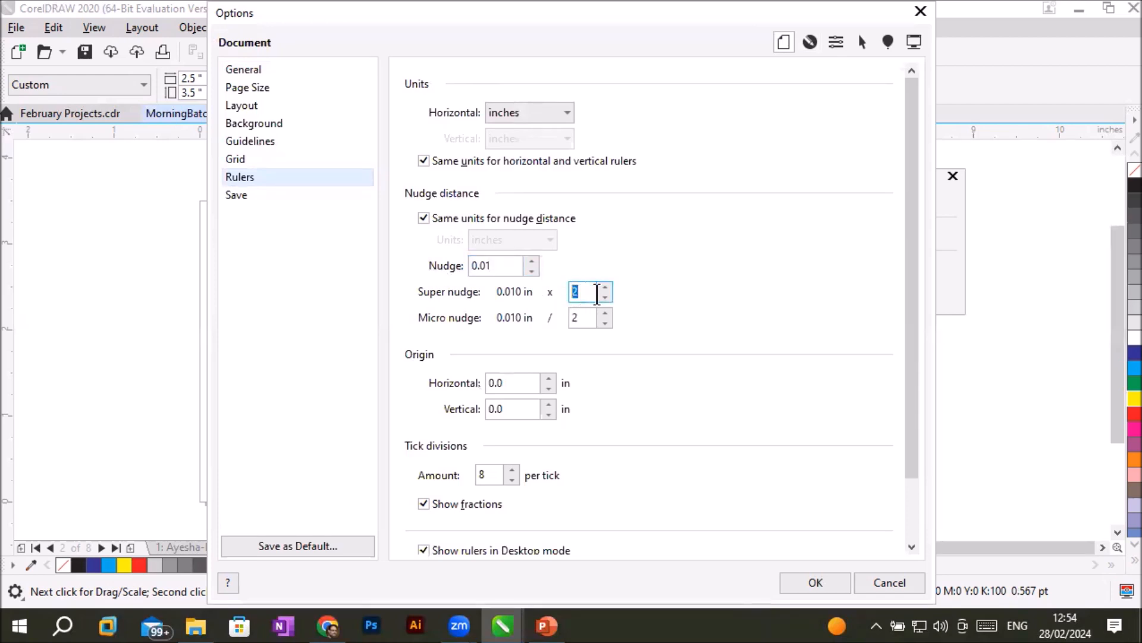
pyautogui.doubleClick(586, 321)
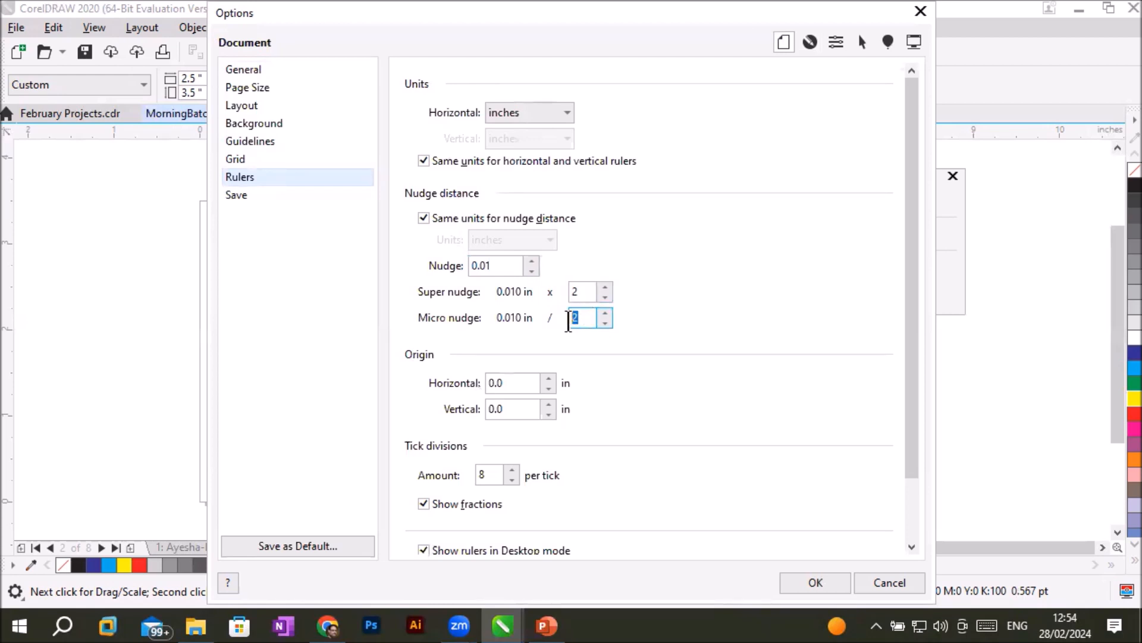
pyautogui.click(588, 292)
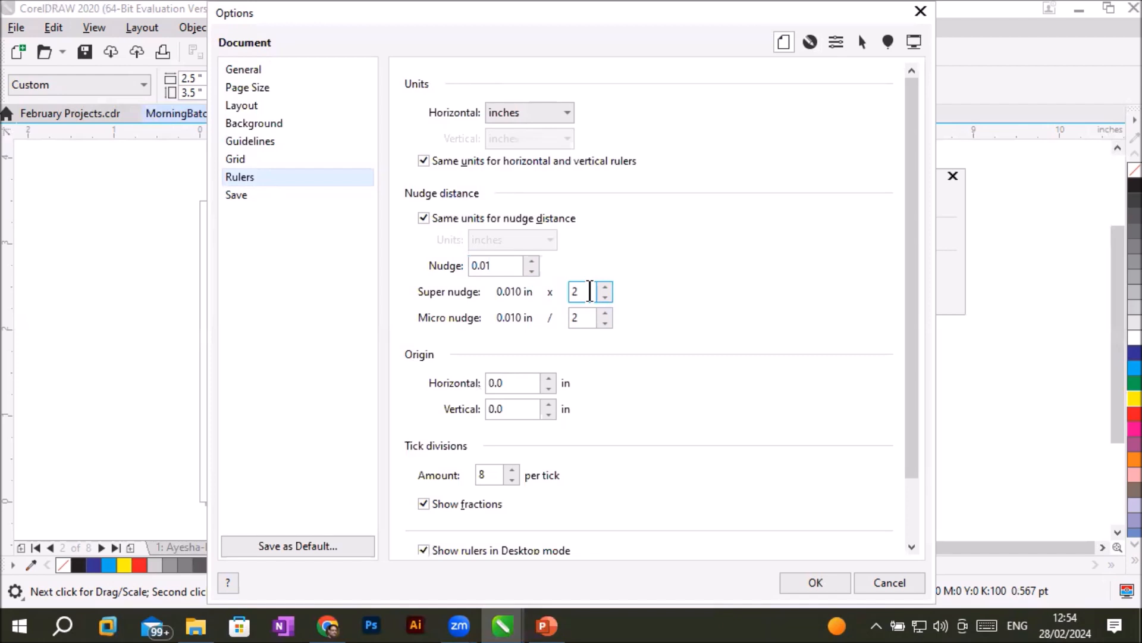
pyautogui.press('BackSpace')
pyautogui.write('4')
pyautogui.click(589, 317)
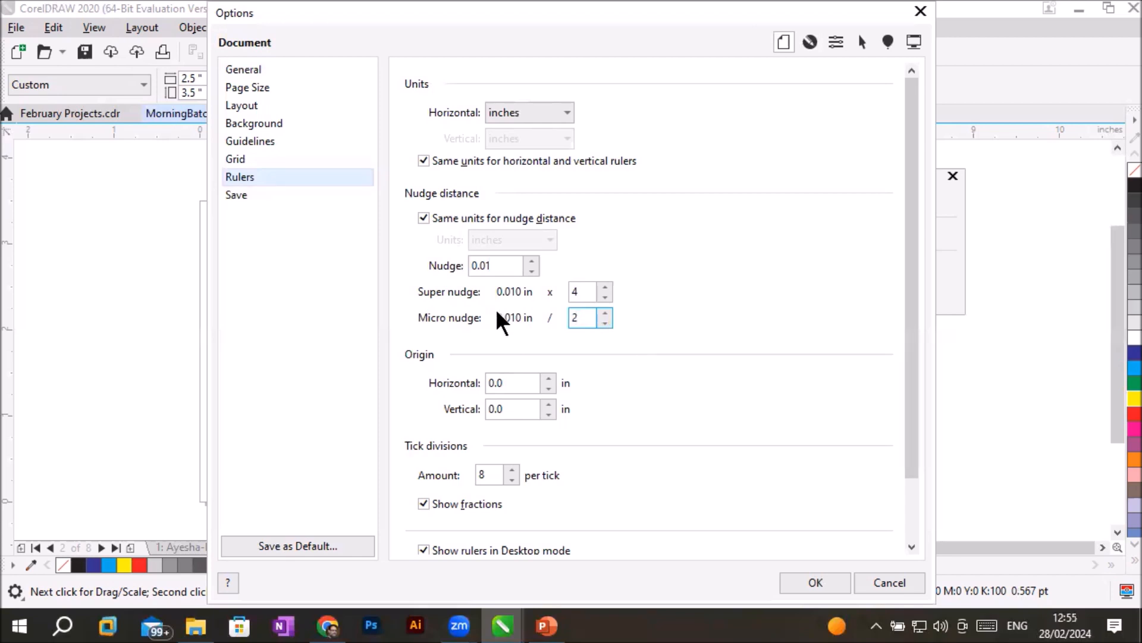
# - Set the super nudge multiplier to 10 and the nudge distance to 1.0 inch, and apply the options
pyautogui.hotkey('shift', 'Tab')
pyautogui.write('10')
pyautogui.moveTo(499, 270); pyautogui.dragTo(447, 266)
pyautogui.write('1')
pyautogui.press('Tab')
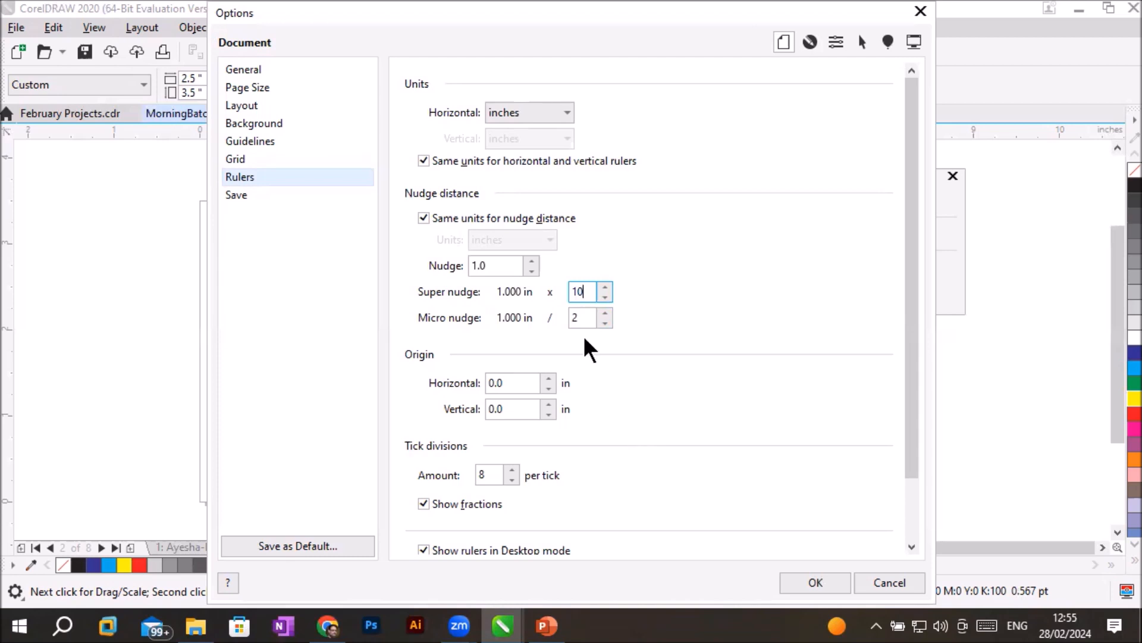
pyautogui.click(580, 317)
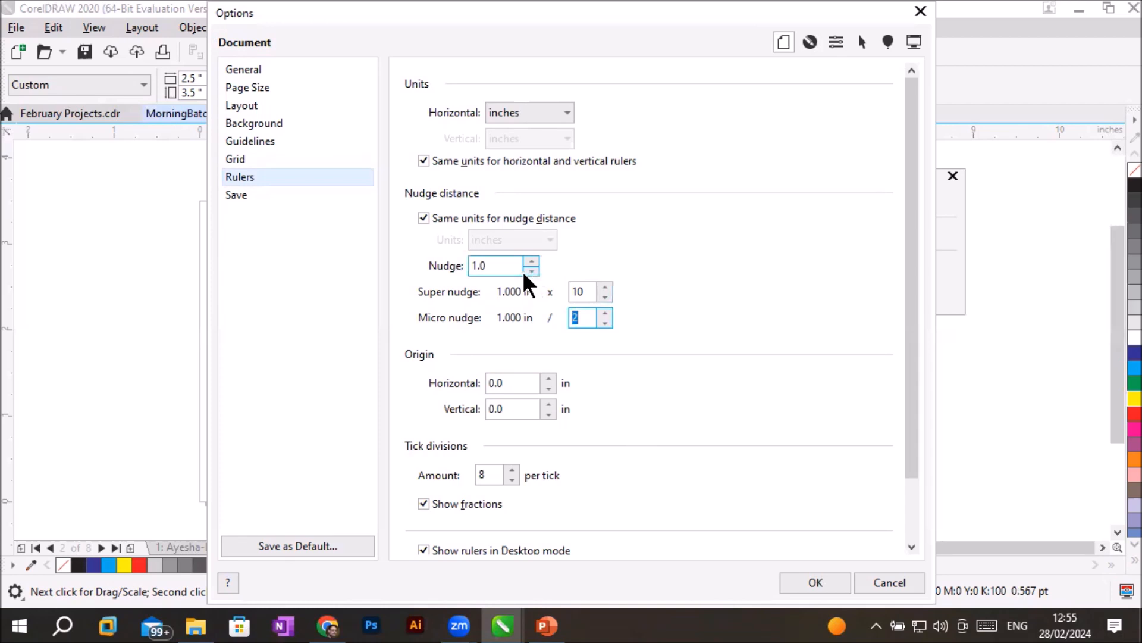
pyautogui.click(794, 584)
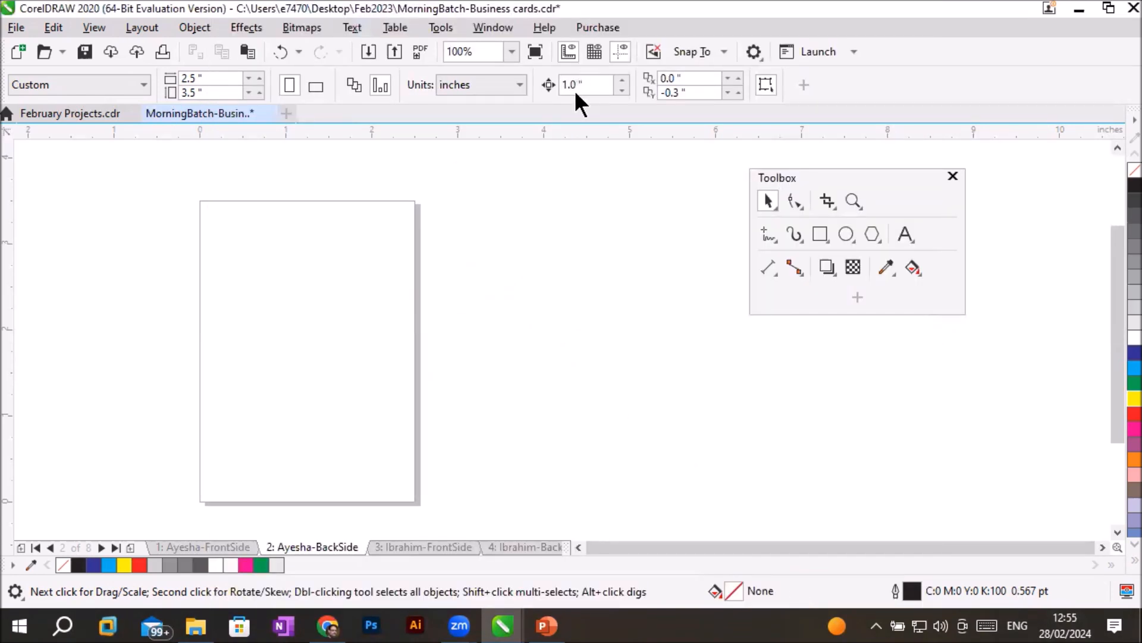
# - Check the page's nudge distance and draw a rectangle about 0.26 by 0.24 inch inside the second page
pyautogui.doubleClick(606, 84)
pyautogui.moveTo(591, 85); pyautogui.dragTo(530, 83)
pyautogui.click(816, 235)
pyautogui.moveTo(255, 326); pyautogui.dragTo(279, 347)
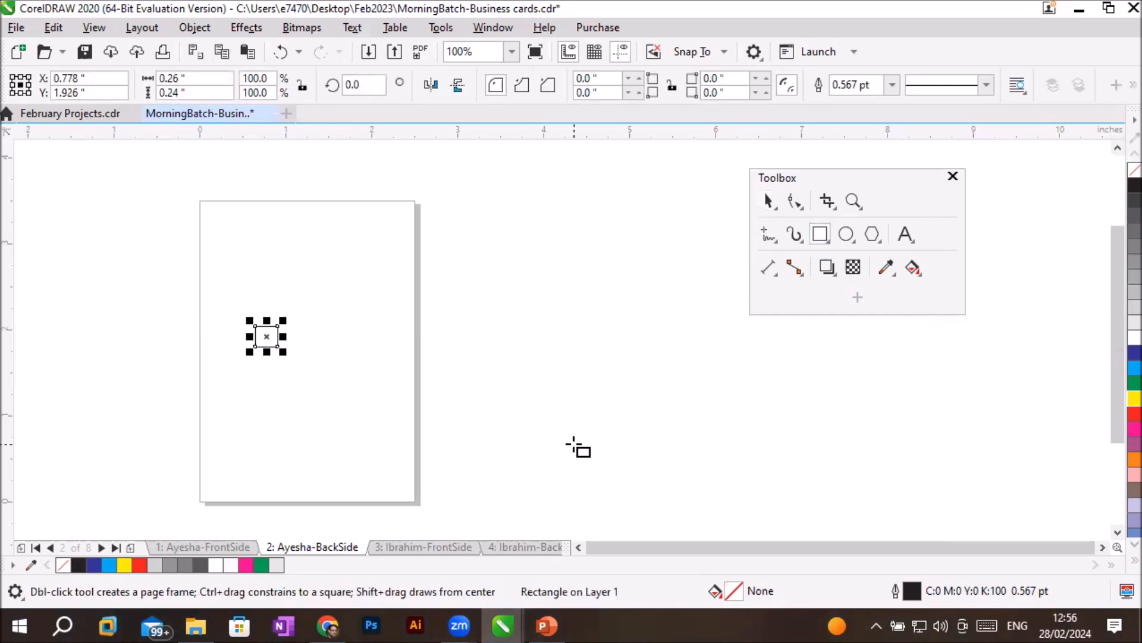
# - Super-nudge the rectangle 10 inches to the right and undo the move, twice
pyautogui.press('Right')
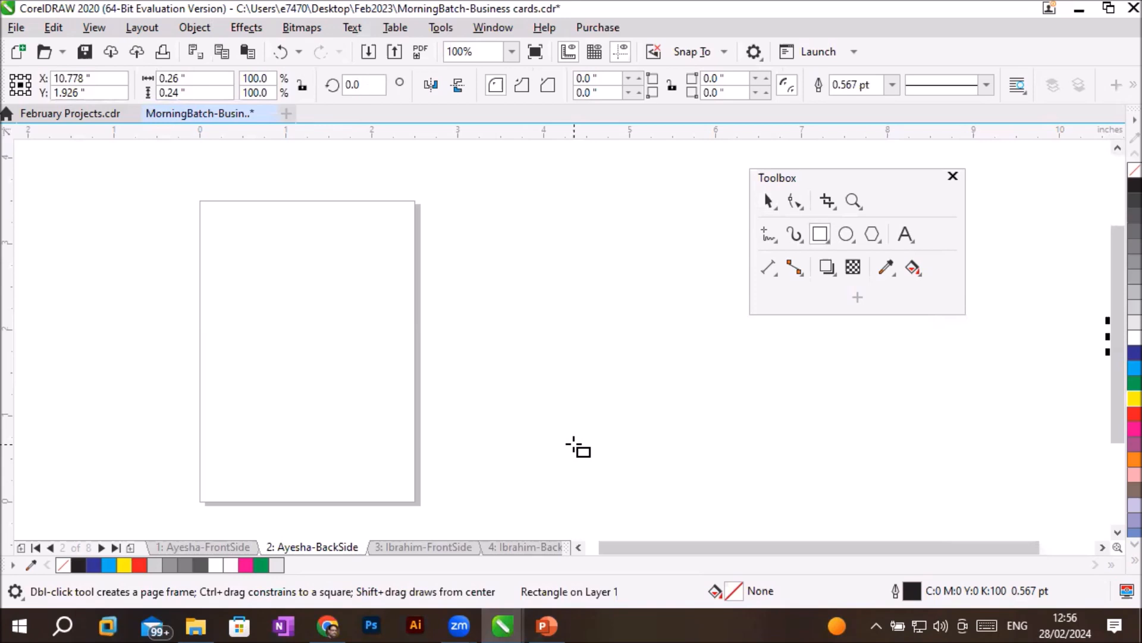
pyautogui.hotkey('ctrl', 'z')
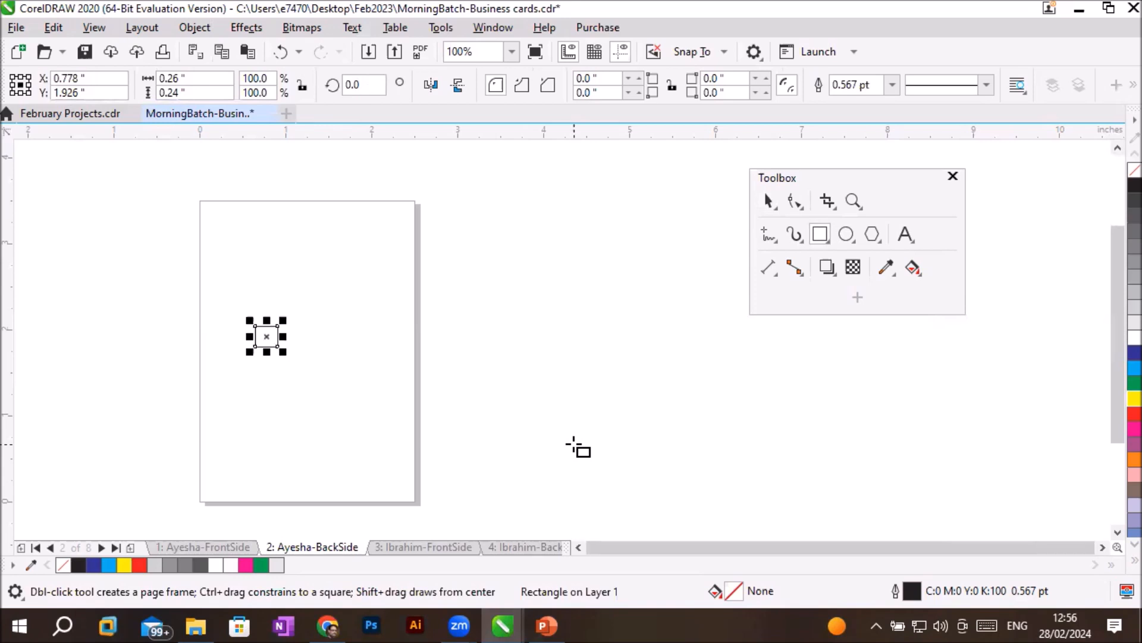
pyautogui.press('Right')
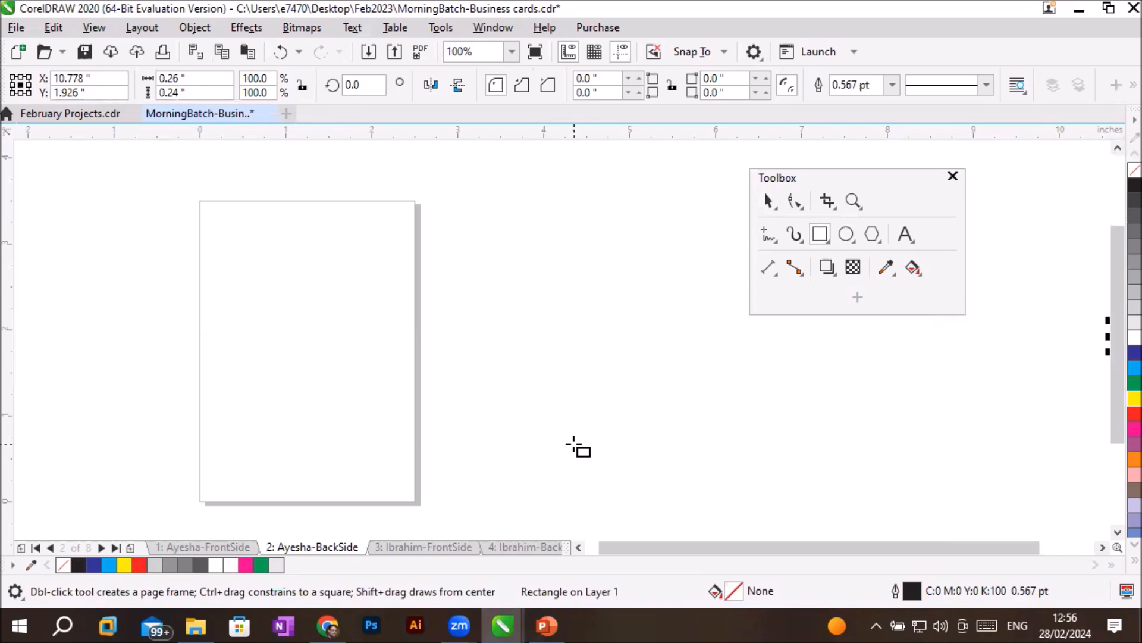
pyautogui.hotkey('ctrl', 'z')
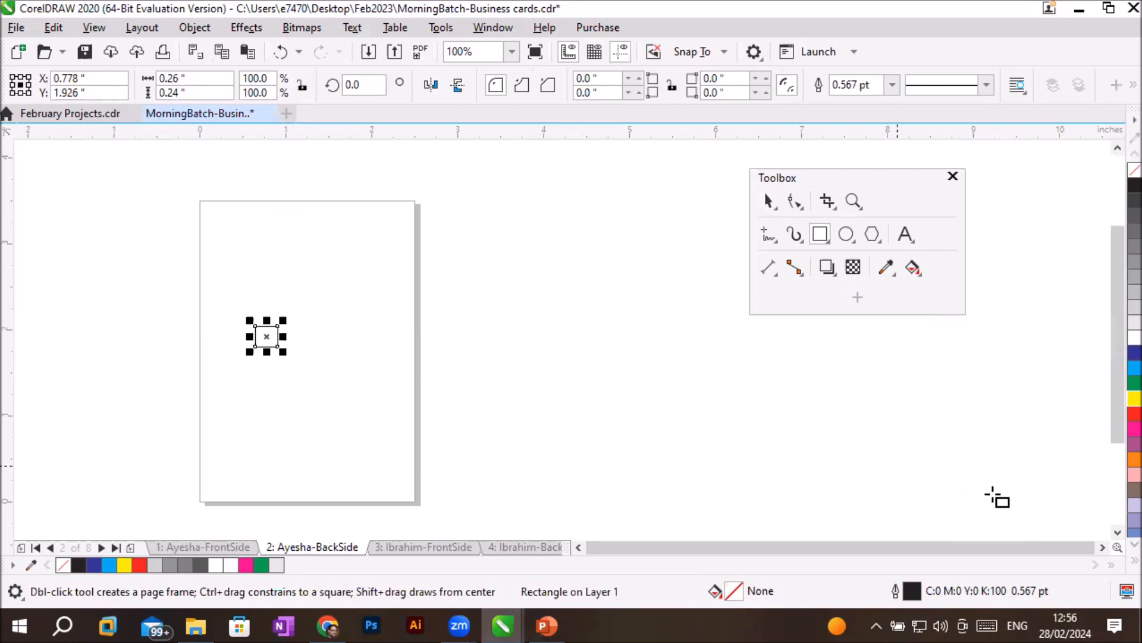
# - Nudge the rectangle repeatedly right and left in 0.5 inch micro steps, ending back at X 0.778 inch
pyautogui.click(1102, 547)
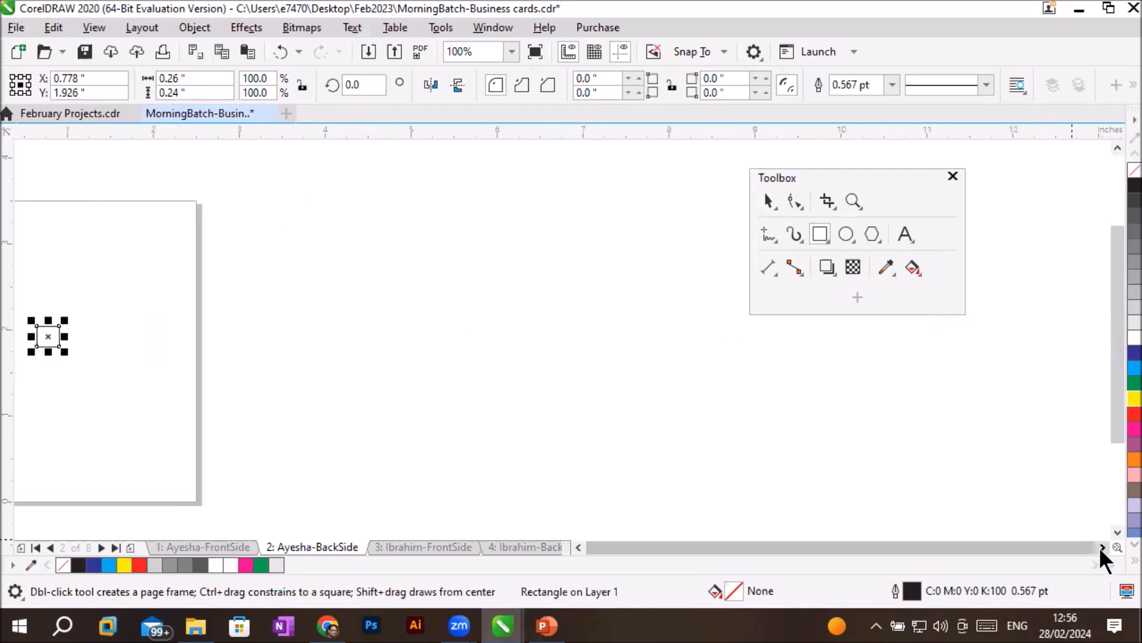
pyautogui.press('Right')
pyautogui.press('Left')
pyautogui.press('Right')
pyautogui.press('Left')
pyautogui.press('Right')
pyautogui.press('Left')
pyautogui.press('Right')
pyautogui.press('Left')
pyautogui.press('Right')
pyautogui.press('Left')
pyautogui.press('Right')
pyautogui.press('Right')
pyautogui.press('Right')
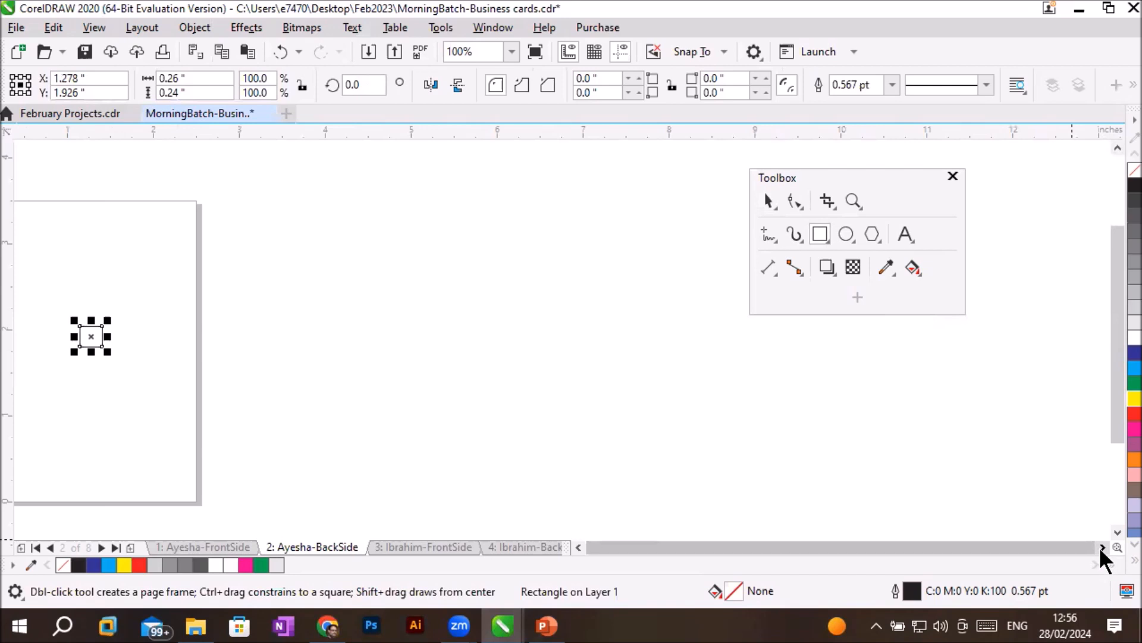
pyautogui.press('Right')
pyautogui.press('Left')
pyautogui.press('Left')
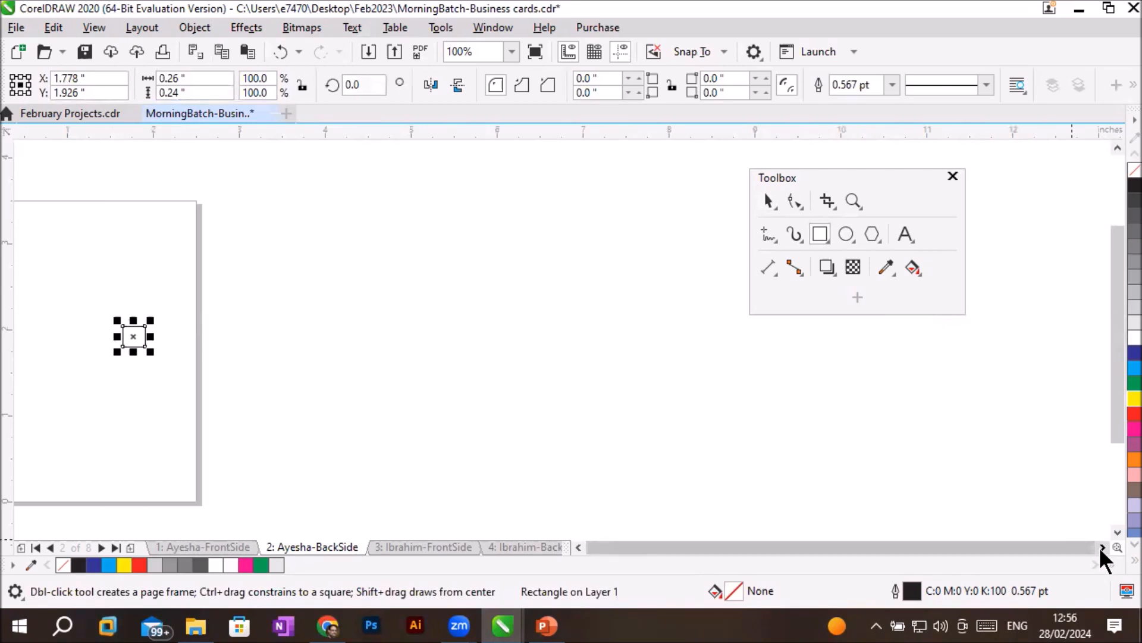
pyautogui.press('Left')
pyautogui.press('Left')
# - Super-nudge the rectangle right to X 10.778 inch and back to X 0.778 inch, and deselect it
pyautogui.hotkey('shift', 'Right')
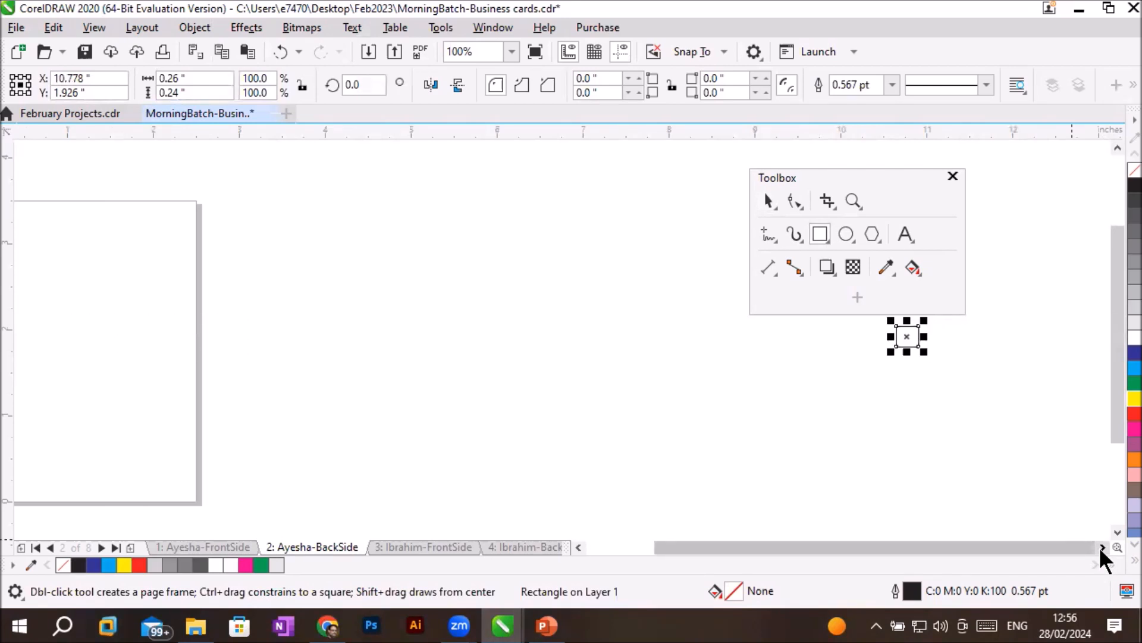
pyautogui.hotkey('shift', 'Left')
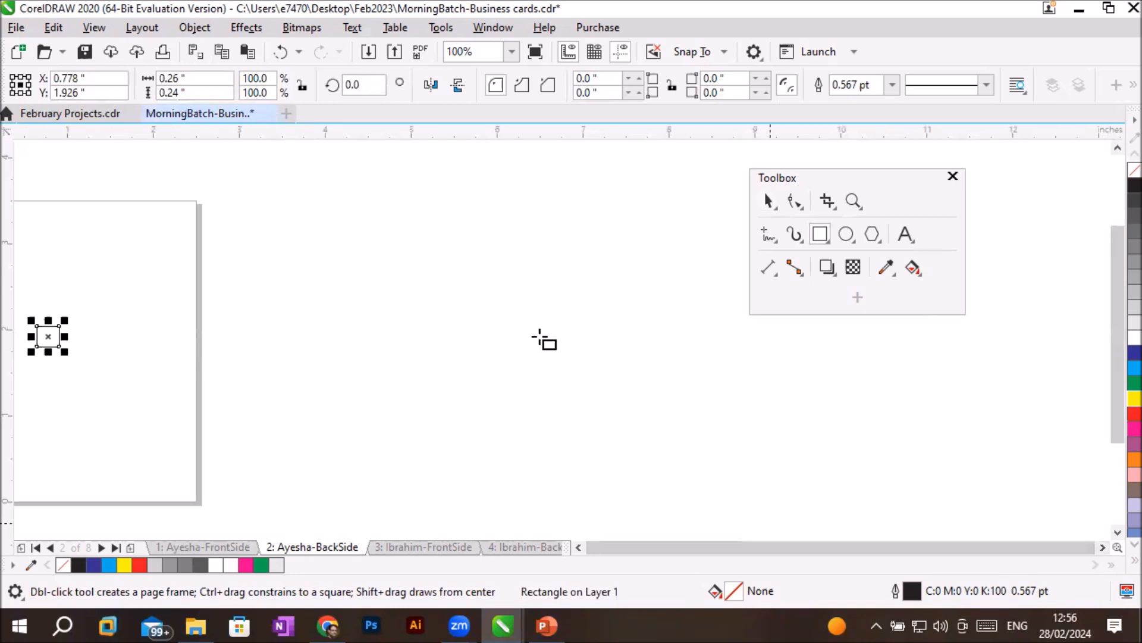
pyautogui.click(480, 321)
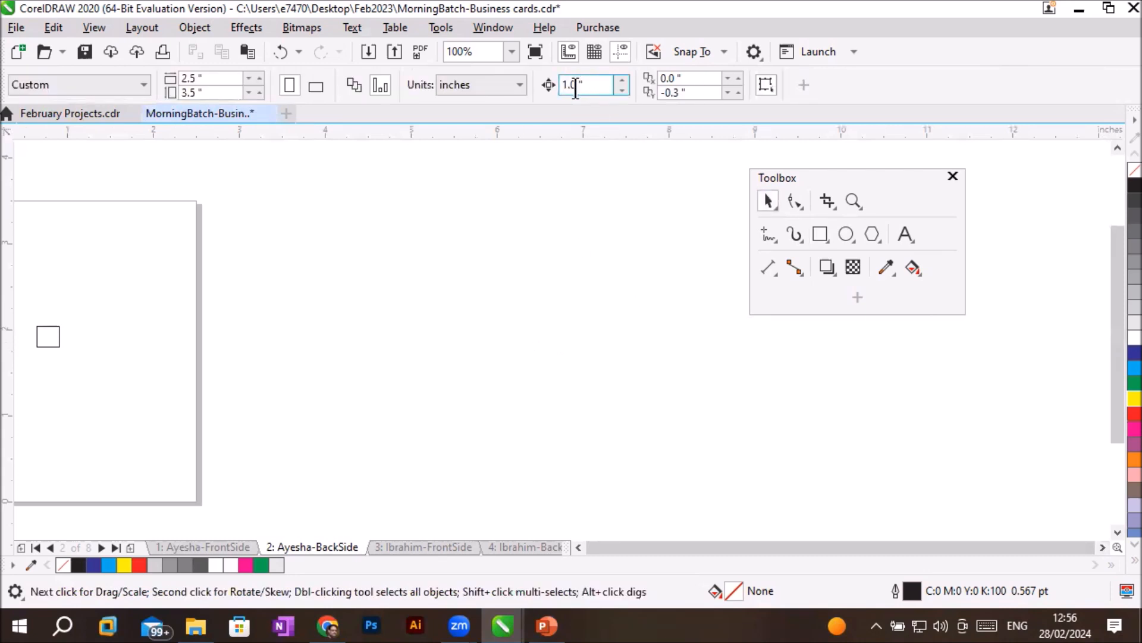
# - In the document's ruler options, set the super nudge multiplier to 2
pyautogui.moveTo(591, 87); pyautogui.dragTo(504, 62)
pyautogui.click(749, 51)
pyautogui.click(784, 75)
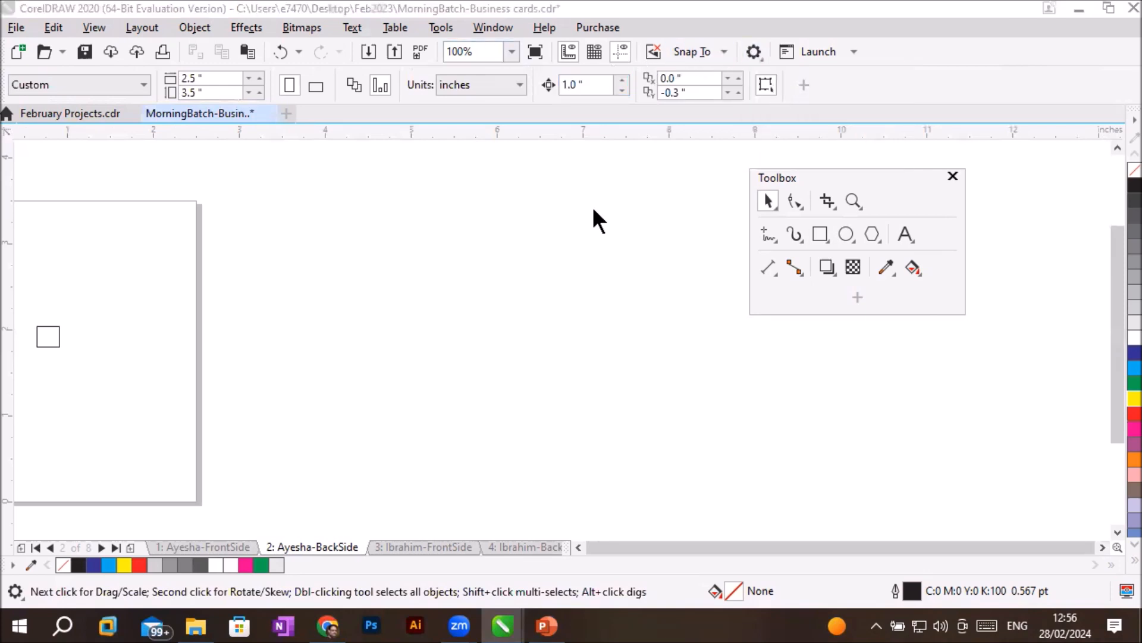
pyautogui.click(784, 42)
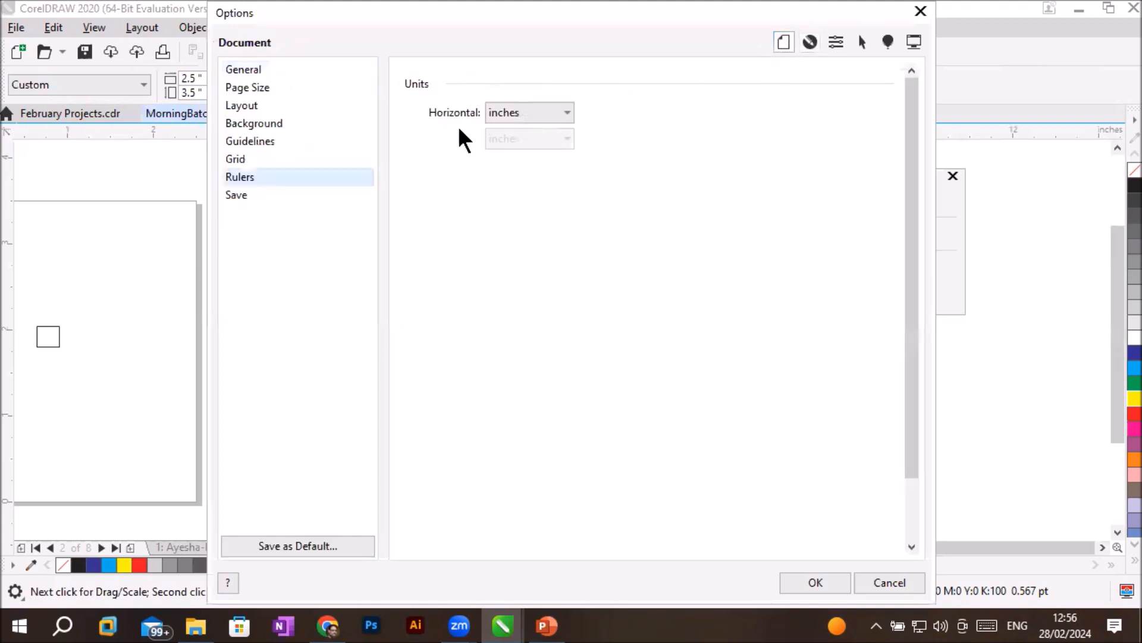
pyautogui.click(274, 178)
pyautogui.click(499, 266)
pyautogui.moveTo(529, 266); pyautogui.dragTo(441, 258)
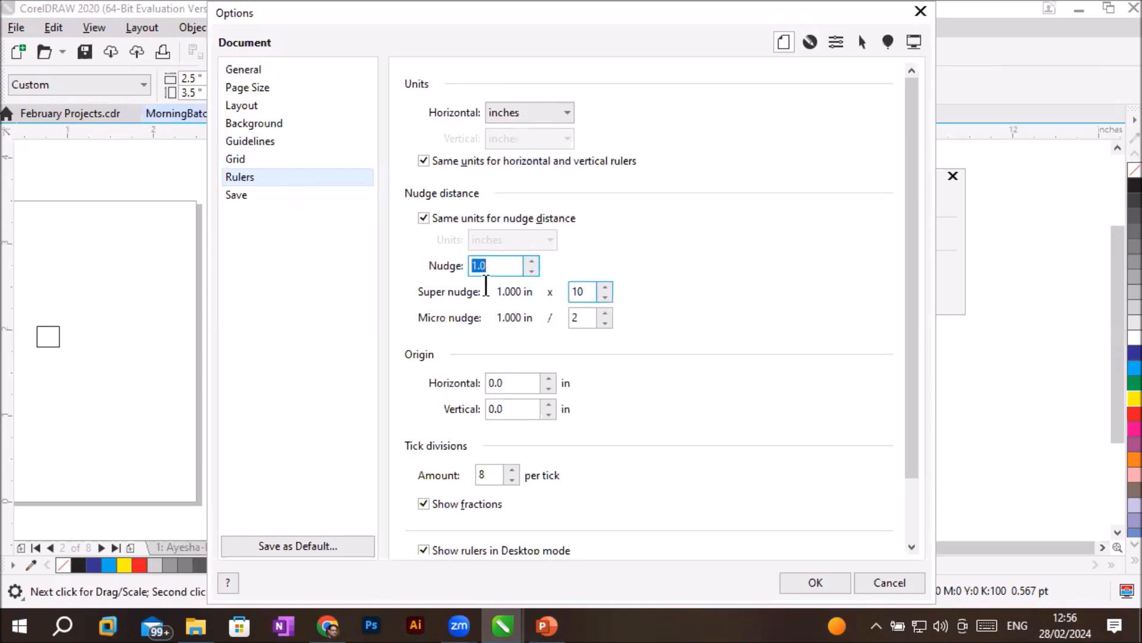
pyautogui.press('Tab')
pyautogui.write('2')
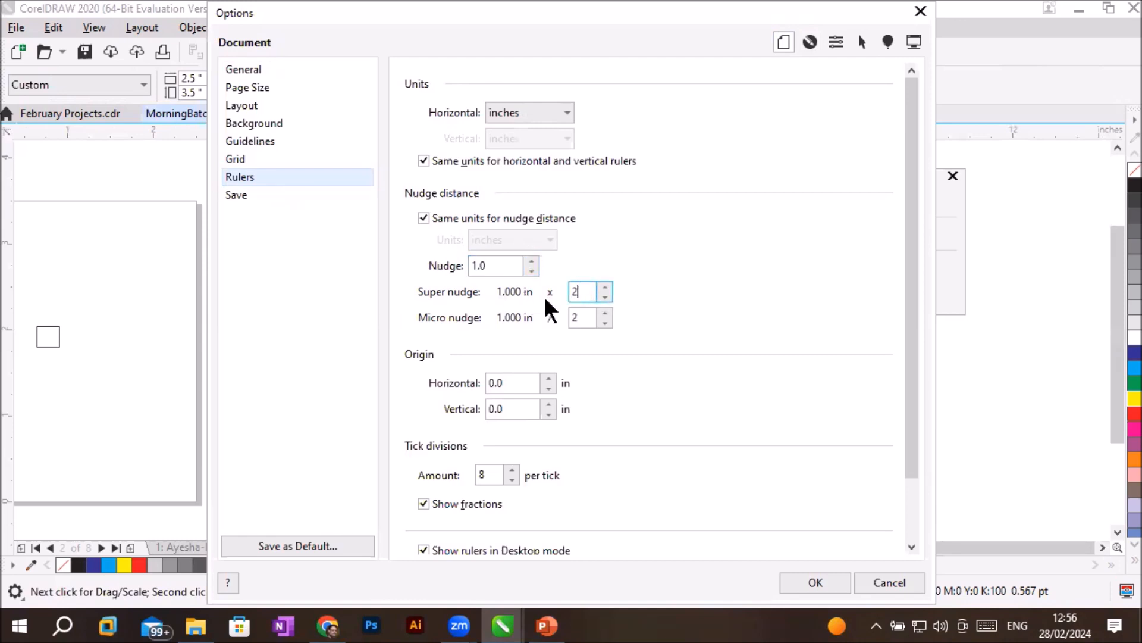
pyautogui.click(582, 318)
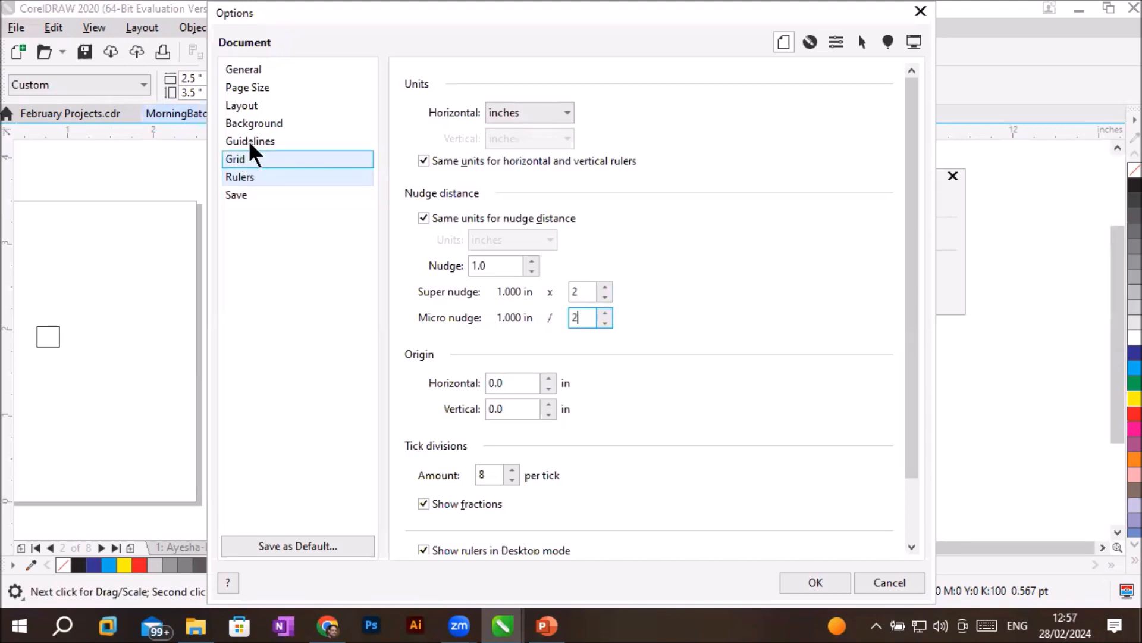
# - Review the document's ruler options and nudge distances, along with the general duplicate offset settings
pyautogui.click(259, 180)
pyautogui.moveTo(907, 349); pyautogui.dragTo(914, 480)
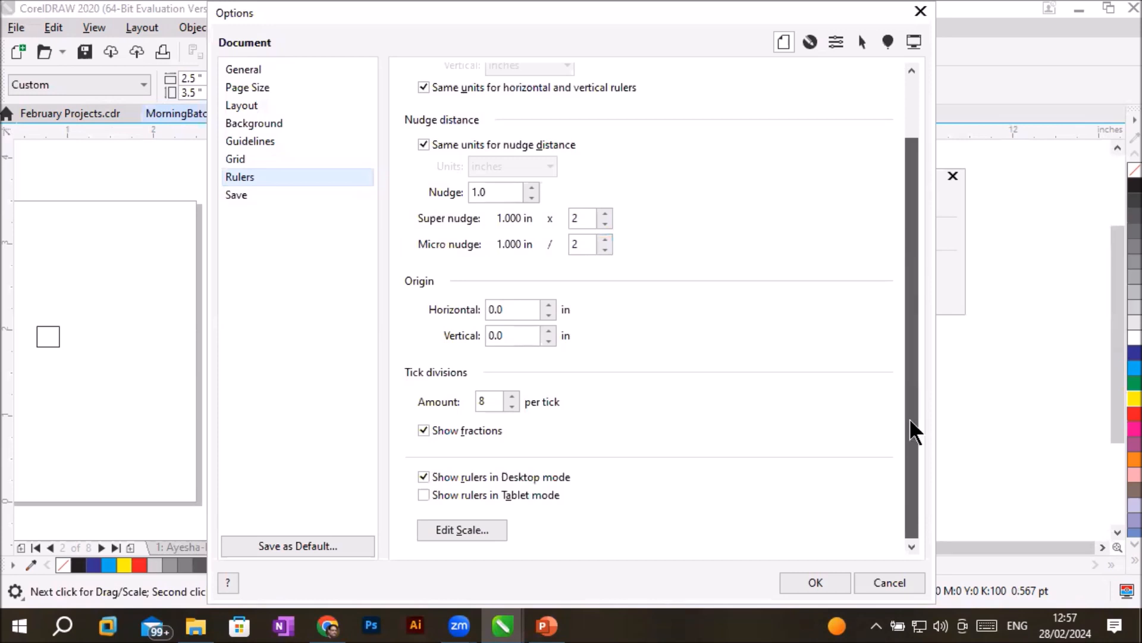
pyautogui.moveTo(911, 408); pyautogui.dragTo(798, 241)
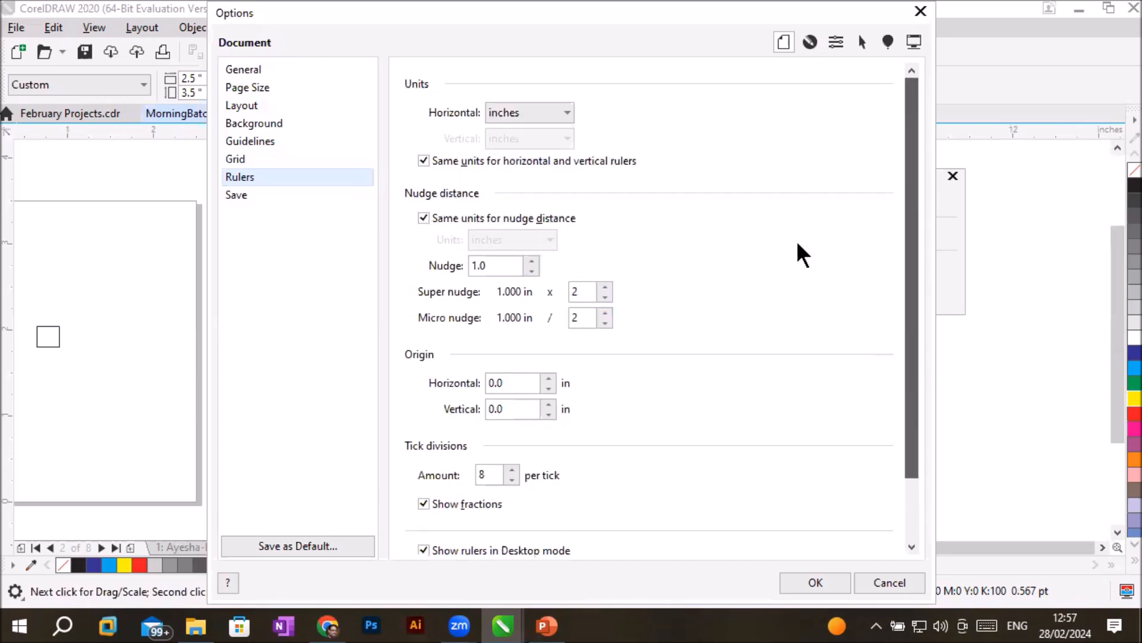
pyautogui.click(260, 69)
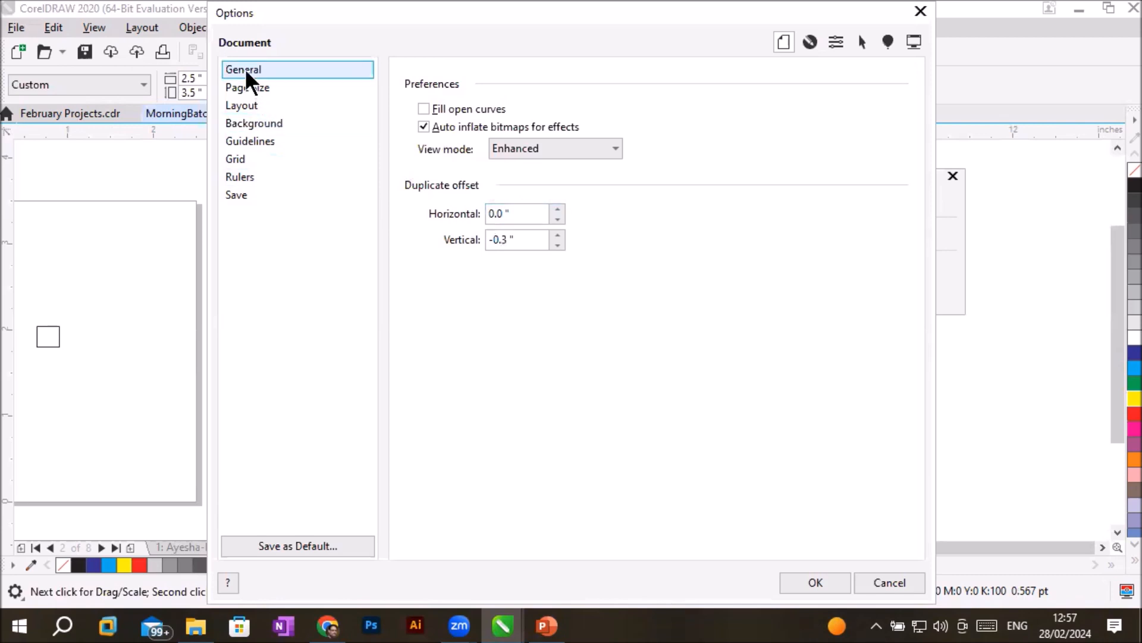
pyautogui.click(252, 176)
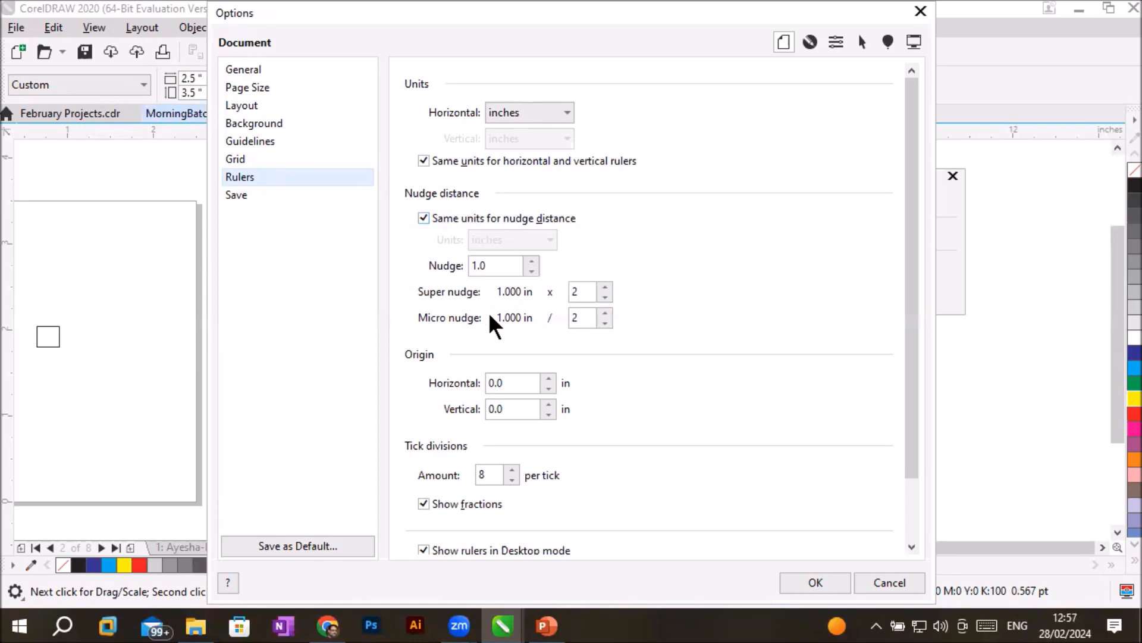
pyautogui.moveTo(516, 265); pyautogui.dragTo(396, 267)
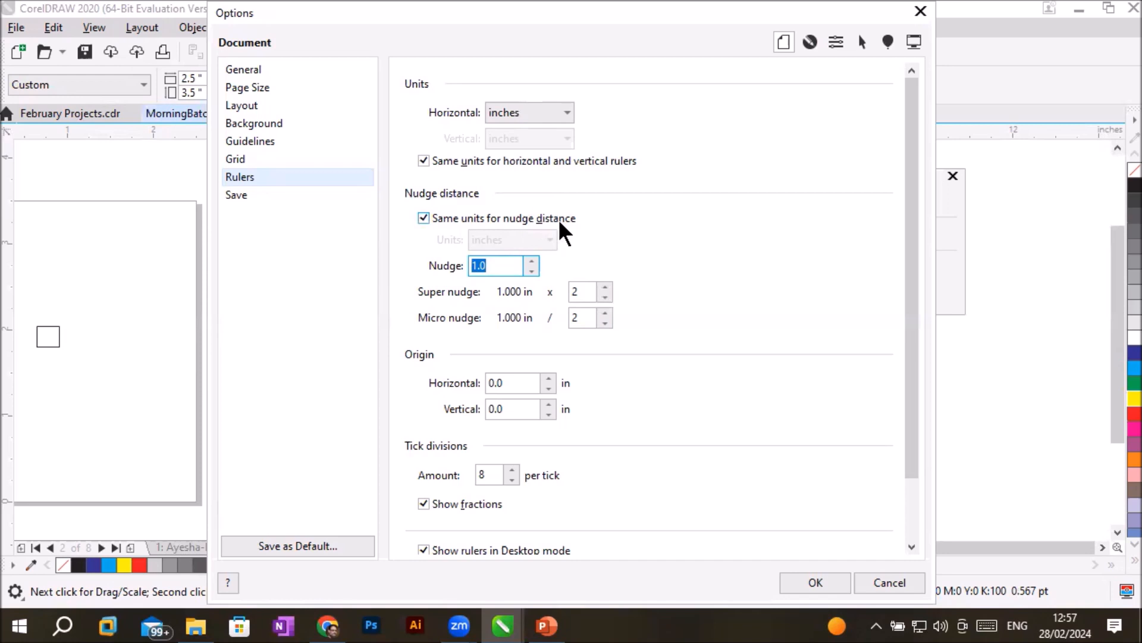
# - Set the document's horizontal and vertical duplicate offsets to 0.25 inch and apply the options
pyautogui.click(256, 72)
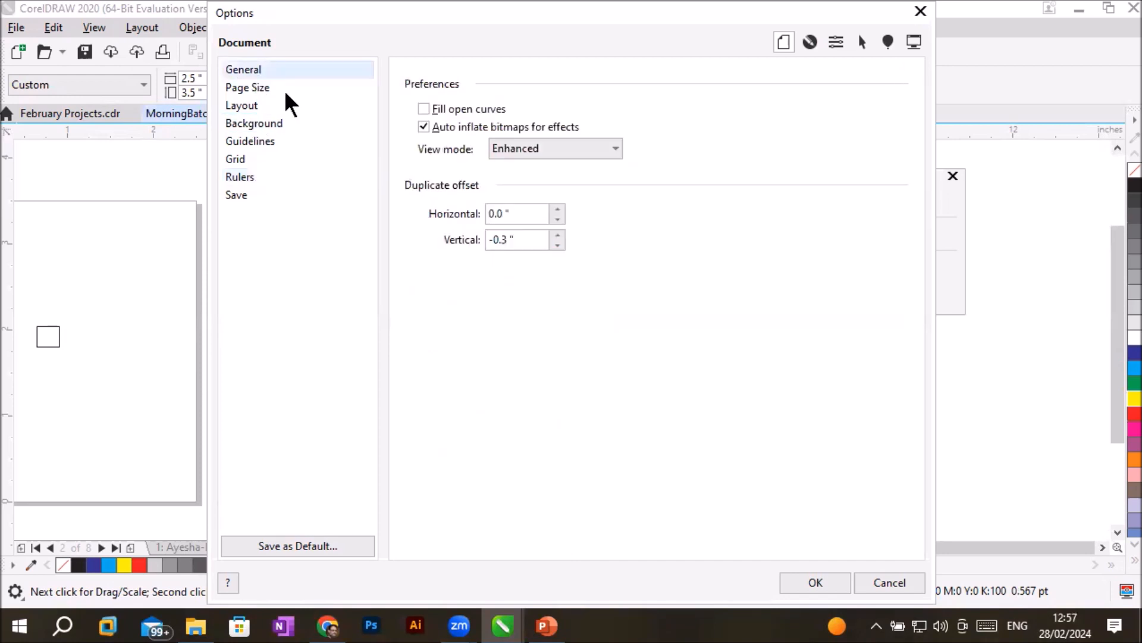
pyautogui.click(528, 215)
pyautogui.moveTo(528, 217); pyautogui.dragTo(460, 217)
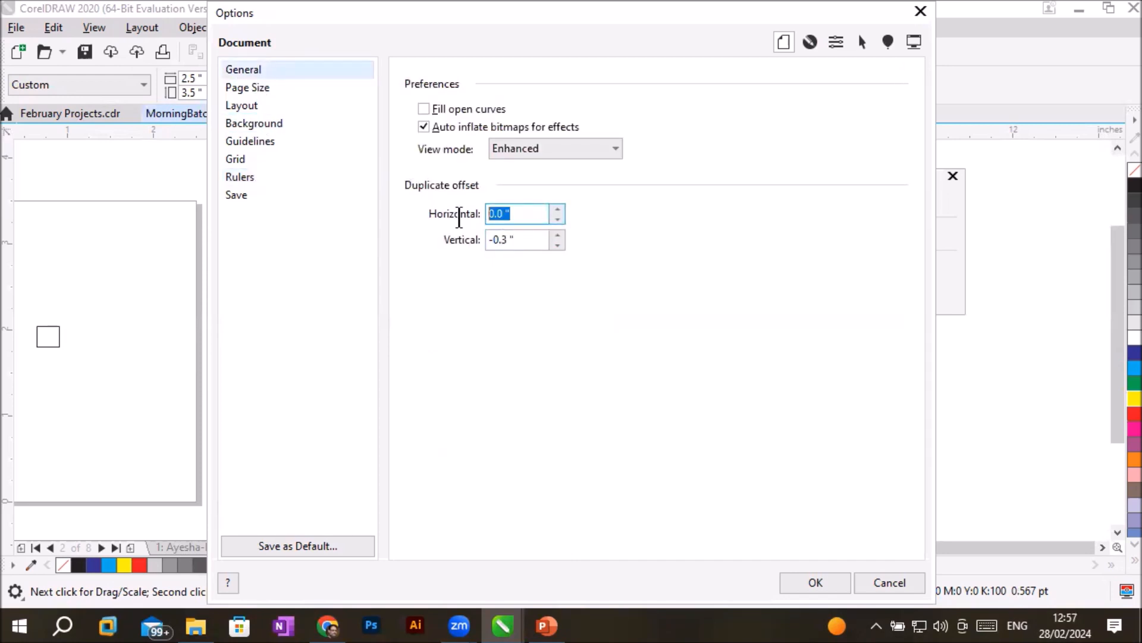
pyautogui.moveTo(526, 242); pyautogui.dragTo(498, 236)
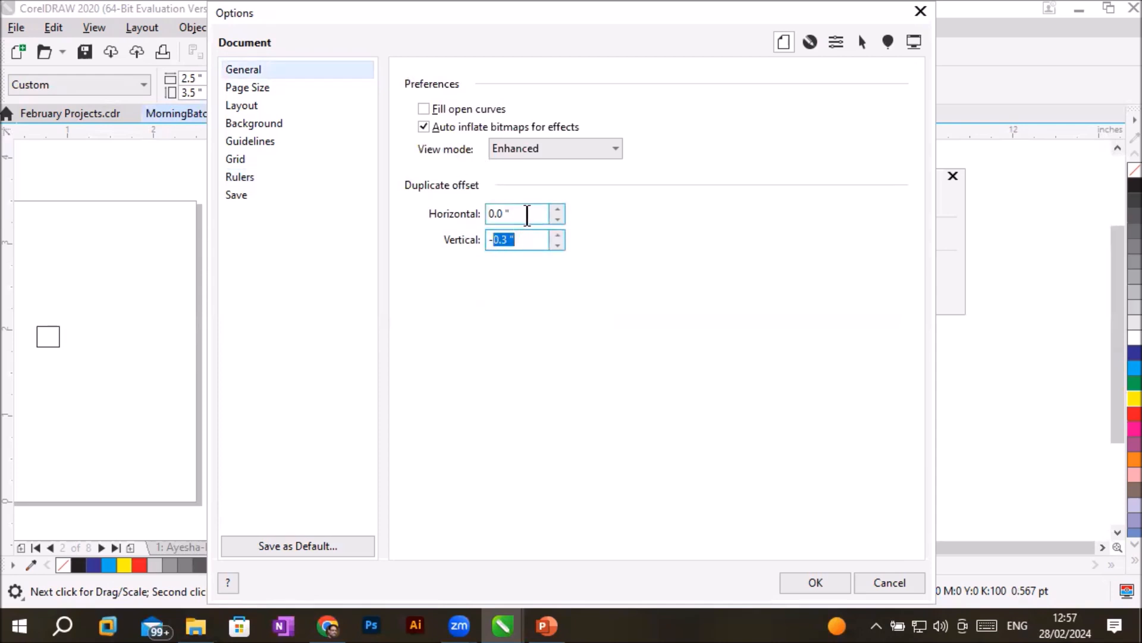
pyautogui.moveTo(529, 214); pyautogui.dragTo(462, 213)
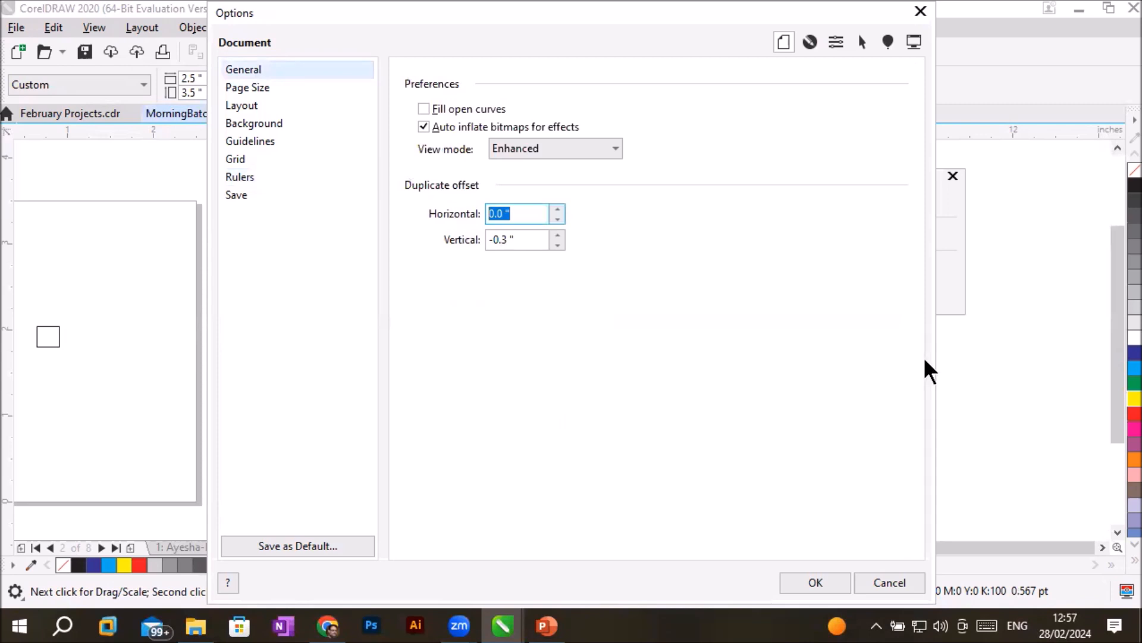
pyautogui.write('.25')
pyautogui.press('Tab')
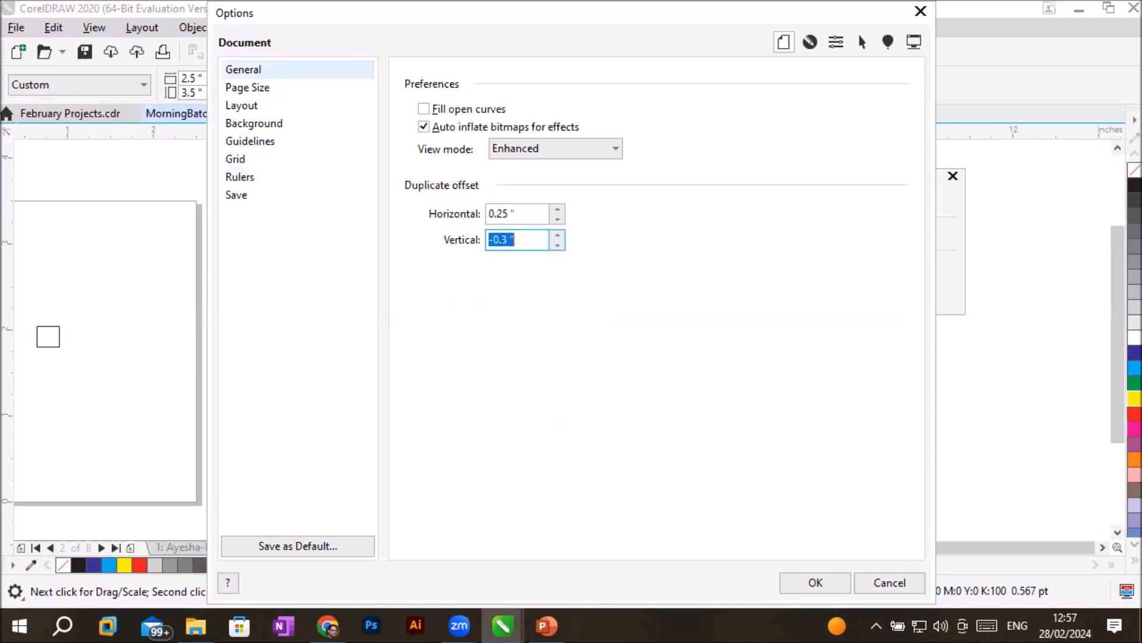
pyautogui.write('.25')
pyautogui.press('Tab')
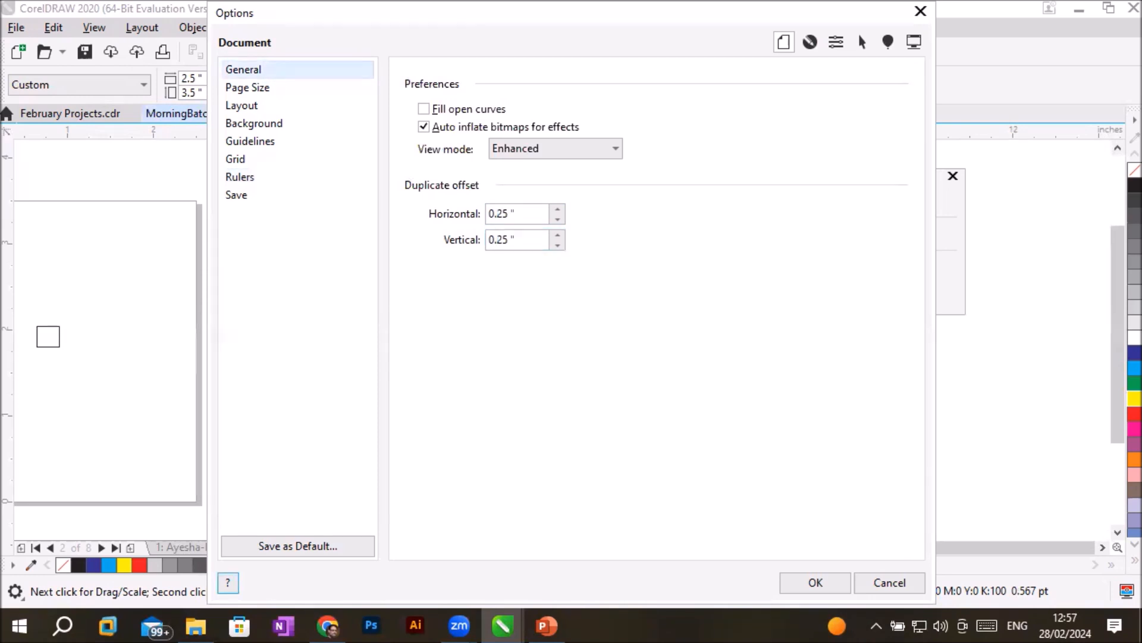
pyautogui.click(815, 582)
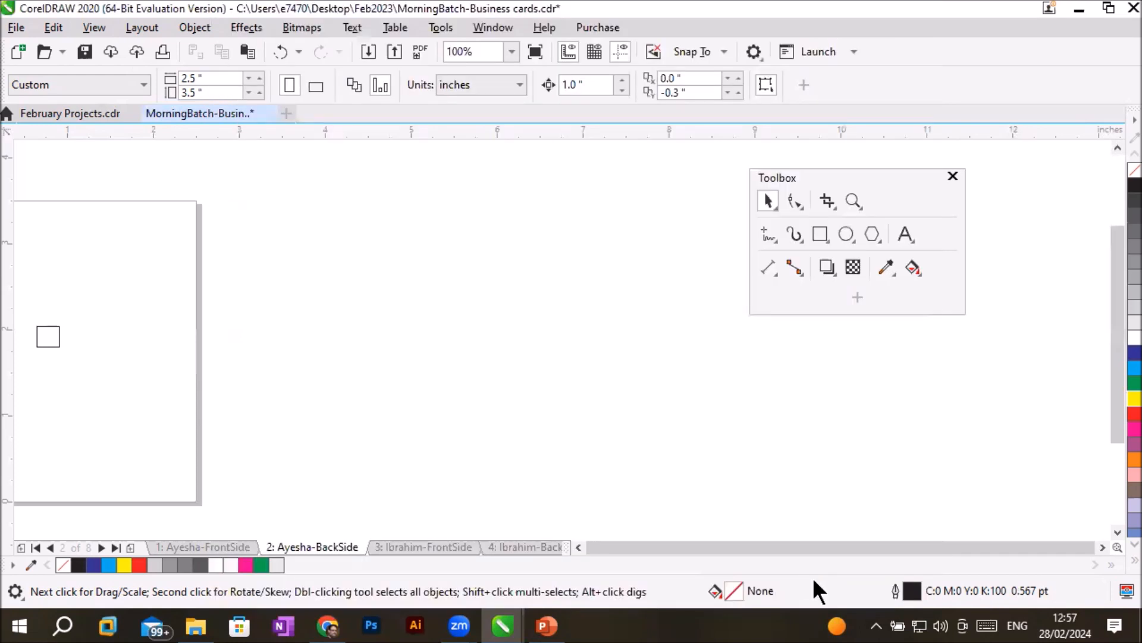
# - Check the page's duplicate distance and nudge distance values
pyautogui.moveTo(689, 78)
pyautogui.mouseDown()
pyautogui.moveTo(670, 69)
pyautogui.moveTo(697, 71)
pyautogui.moveTo(689, 83)
pyautogui.mouseUp()
pyautogui.click(690, 82)
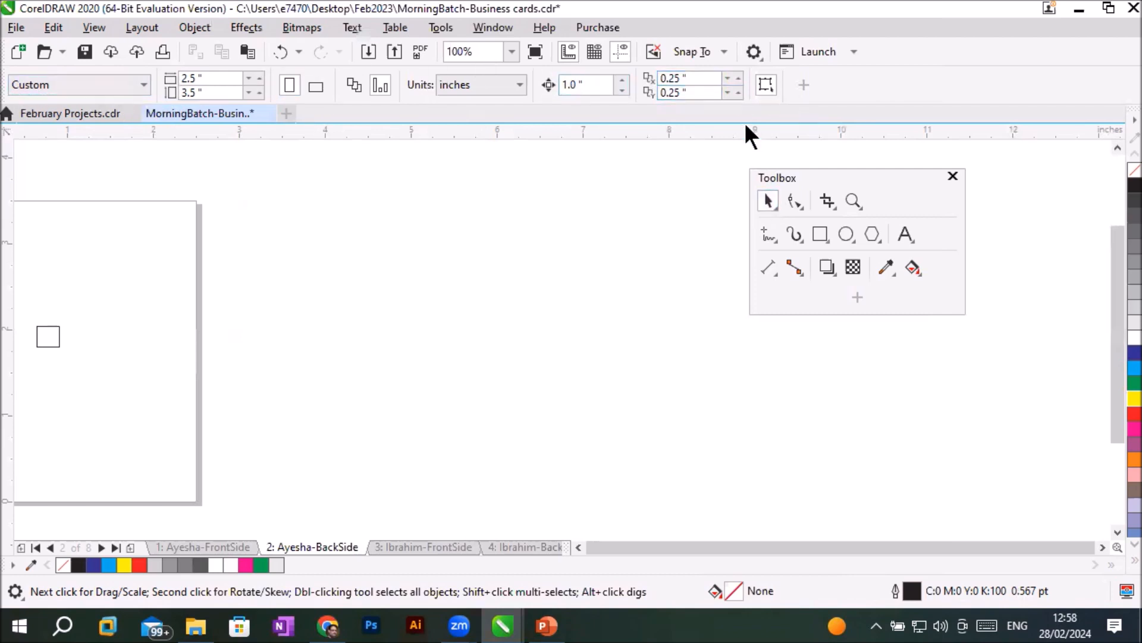
pyautogui.click(592, 85)
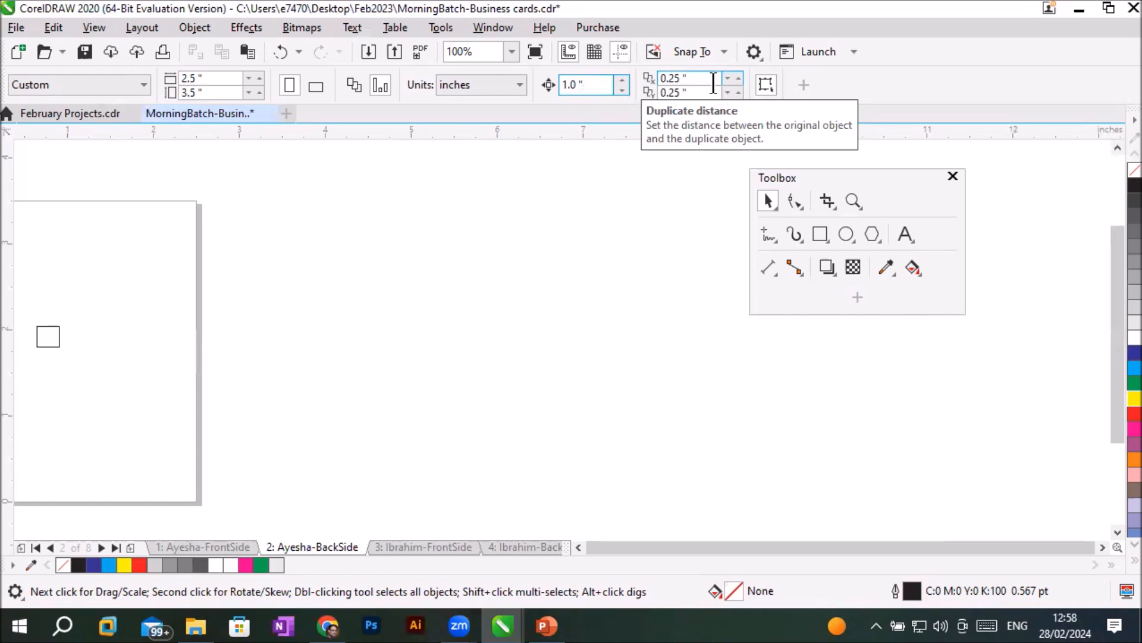
# - Move the small rectangle into the page's upper-left corner and from there to about X 1.038, Y 2.816 inch
pyautogui.click(578, 547)
pyautogui.click(578, 547)
pyautogui.click(578, 547)
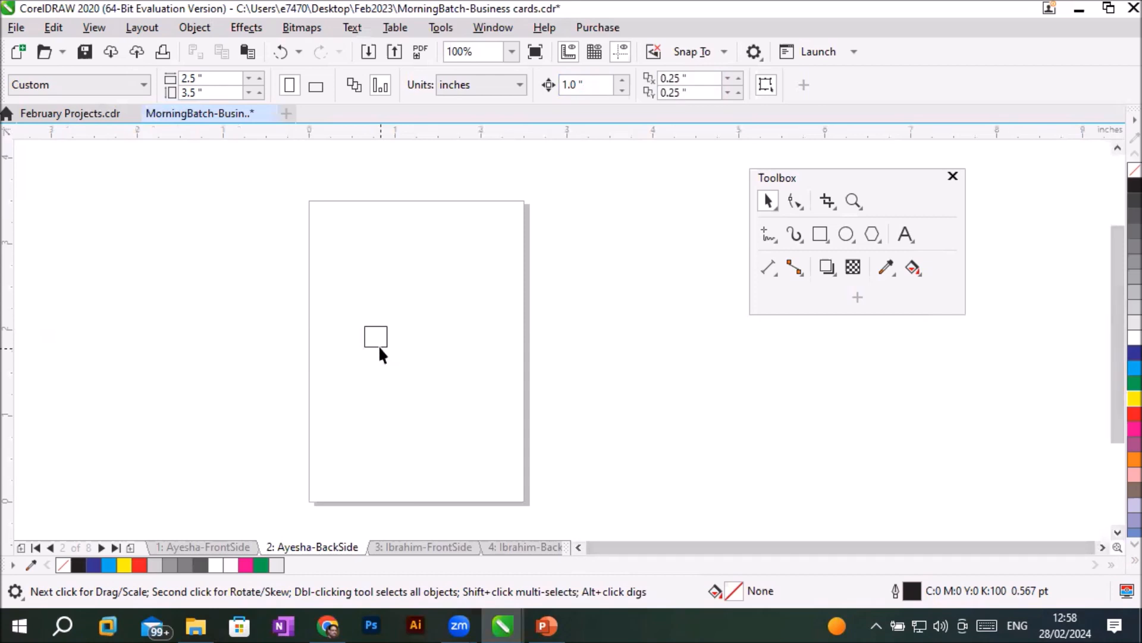
pyautogui.moveTo(378, 345); pyautogui.dragTo(330, 223)
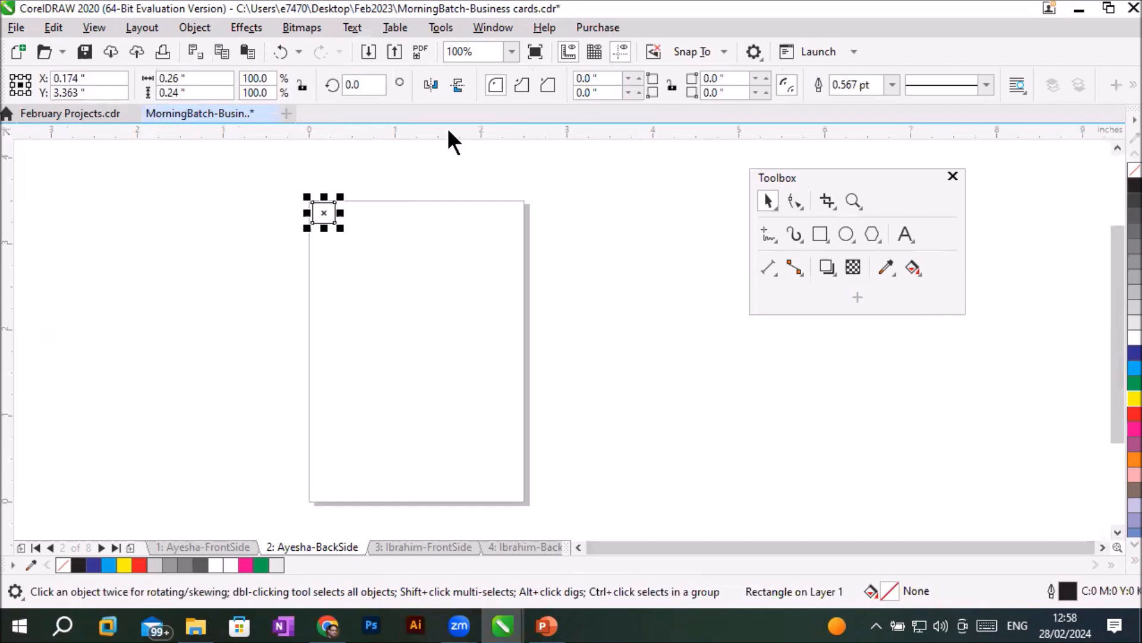
pyautogui.scroll(1, 363, 184)
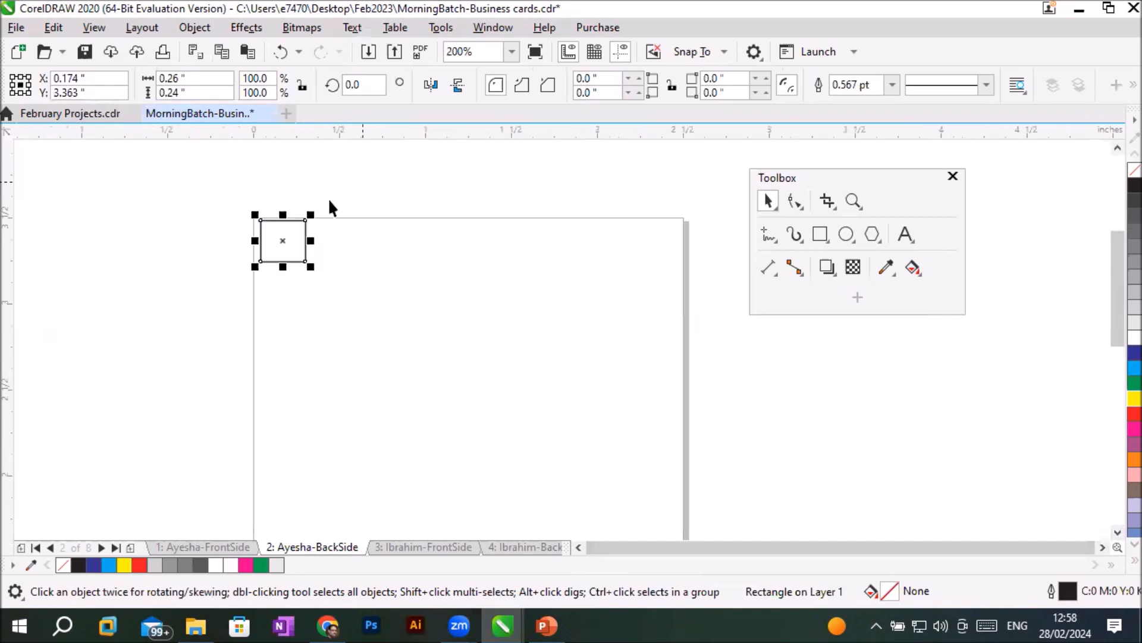
pyautogui.moveTo(301, 256); pyautogui.dragTo(454, 356)
# - Add the cardholder's name with title as artistic text and move it over the rectangle at about X 1.536, Y 2.79 inch
pyautogui.click(905, 236)
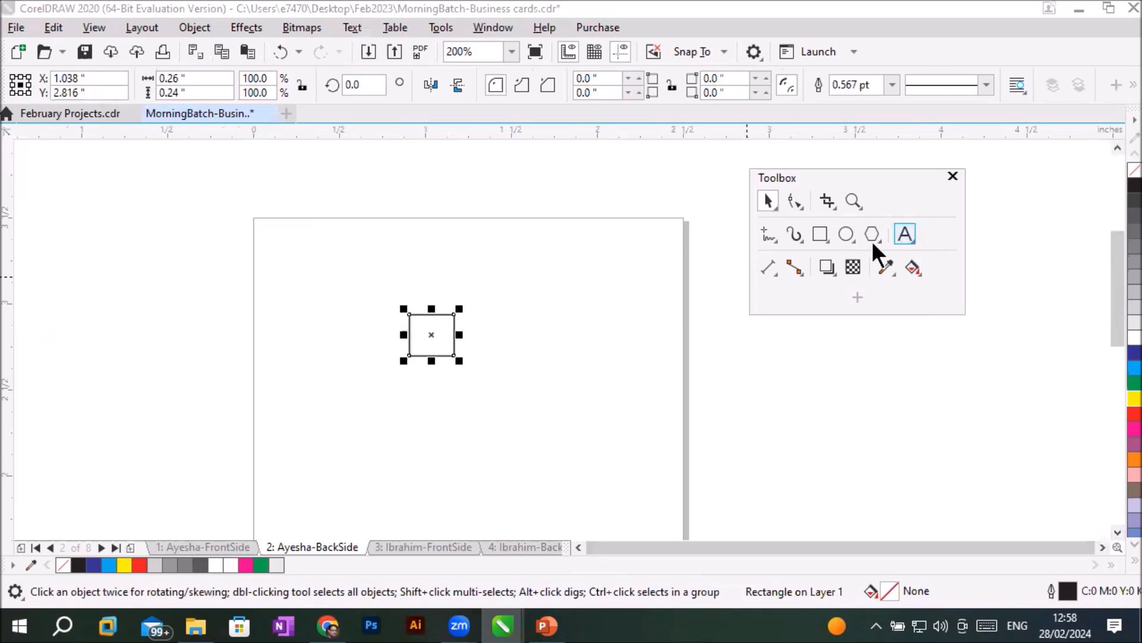
pyautogui.click(372, 251)
pyautogui.write('Miss Sadia')
pyautogui.click(769, 201)
pyautogui.moveTo(530, 234); pyautogui.dragTo(534, 341)
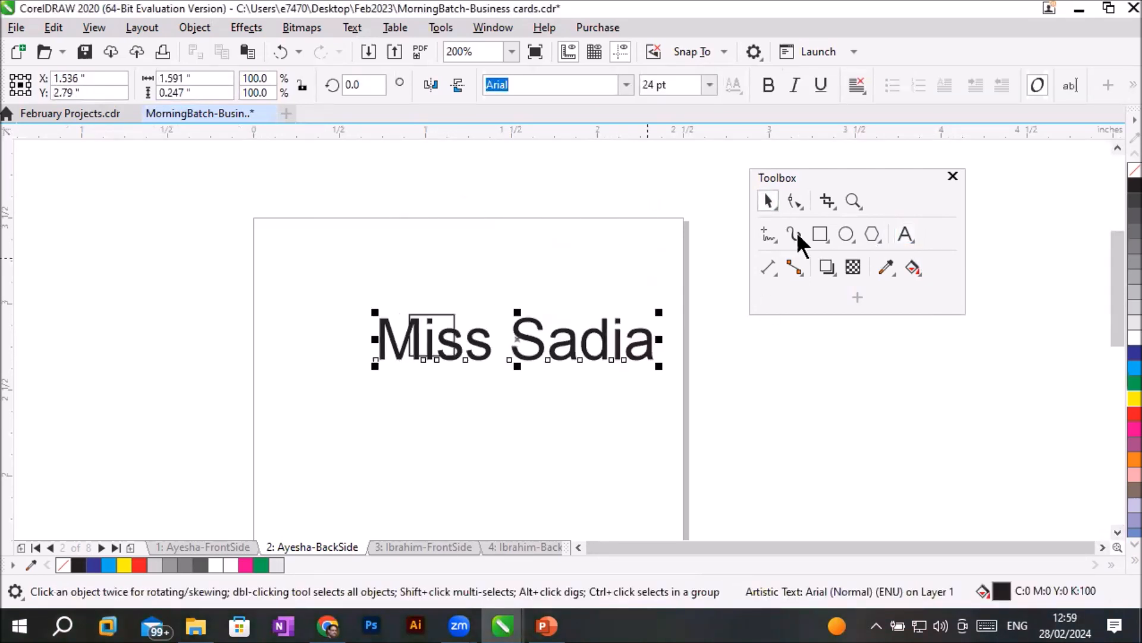
# - Add the artistic text "Sadia Cosmatics" along the page's upper edge and move the cardholder's name text directly beneath it
pyautogui.click(905, 235)
pyautogui.click(344, 244)
pyautogui.write('Sadia Cosmatics')
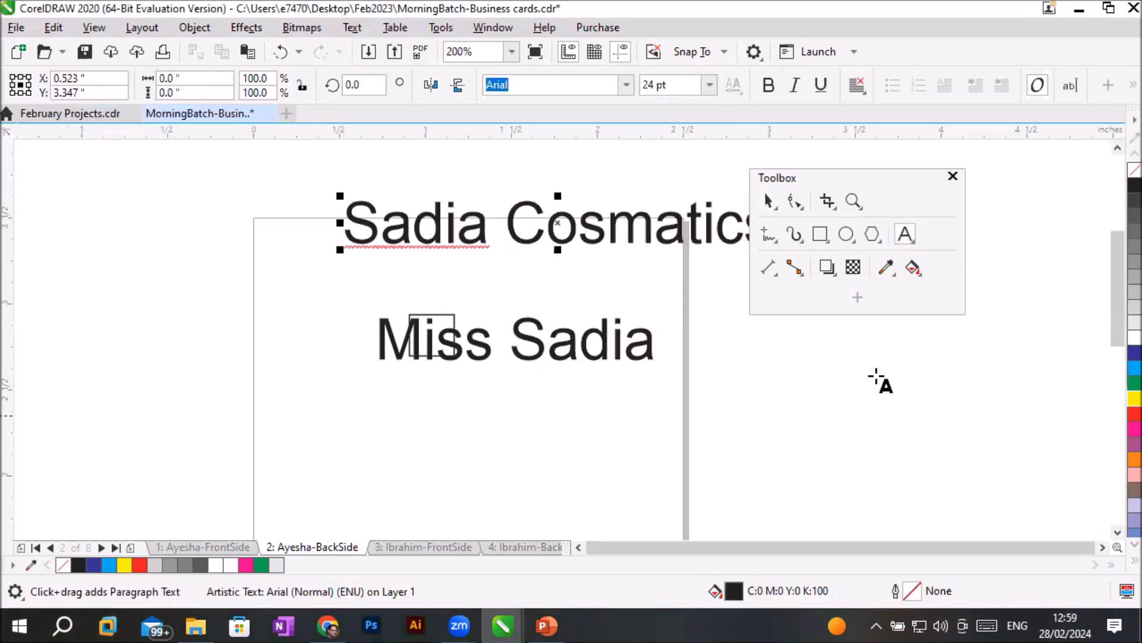
pyautogui.click(769, 201)
pyautogui.moveTo(479, 231); pyautogui.dragTo(395, 256)
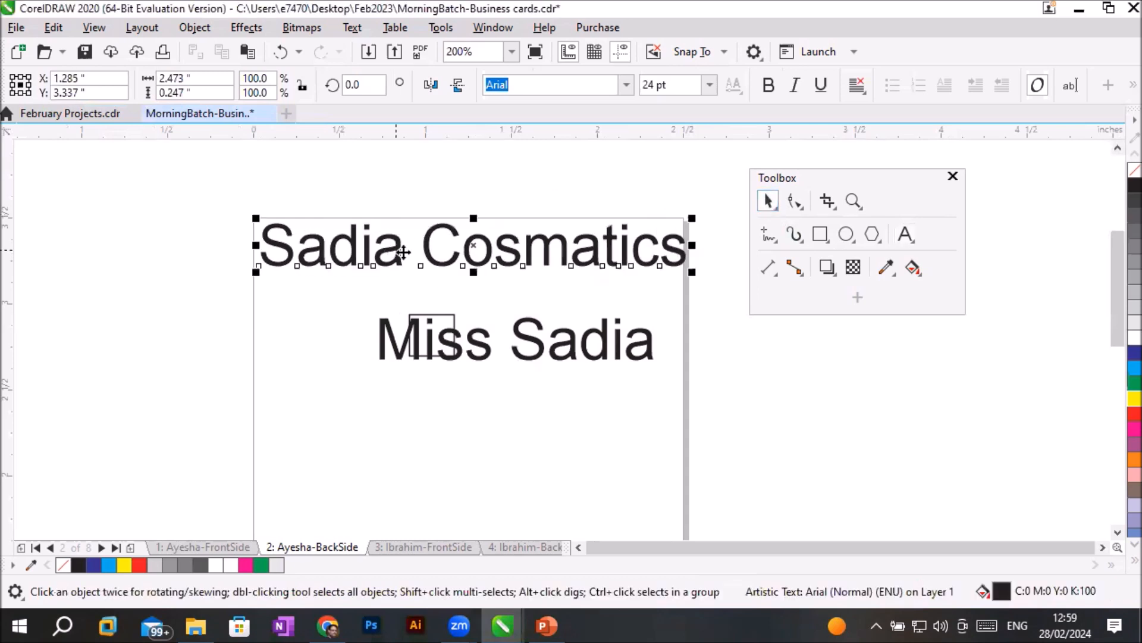
pyautogui.moveTo(471, 344); pyautogui.dragTo(362, 301)
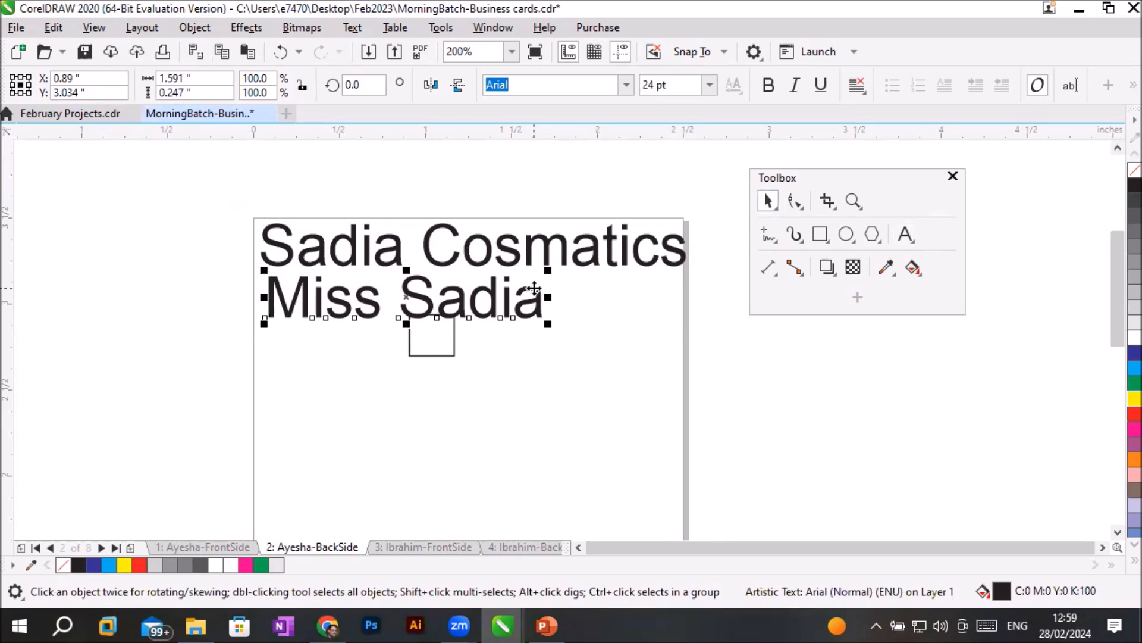
pyautogui.click(194, 217)
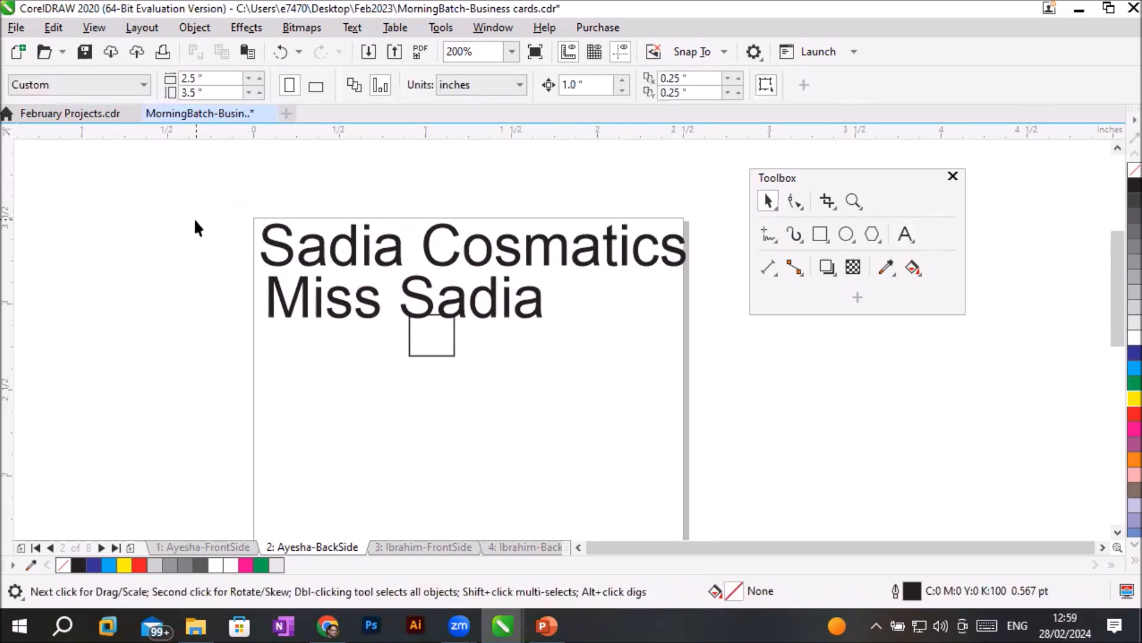
# - Check the page's width and height
pyautogui.click(213, 84)
pyautogui.doubleClick(216, 83)
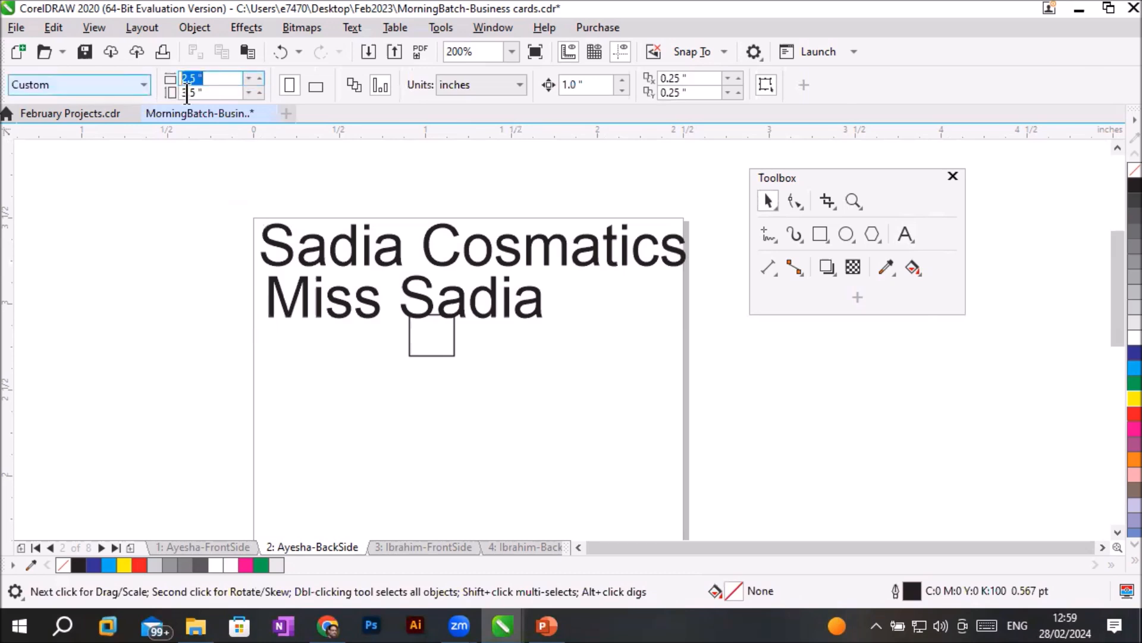
pyautogui.moveTo(218, 93); pyautogui.dragTo(149, 91)
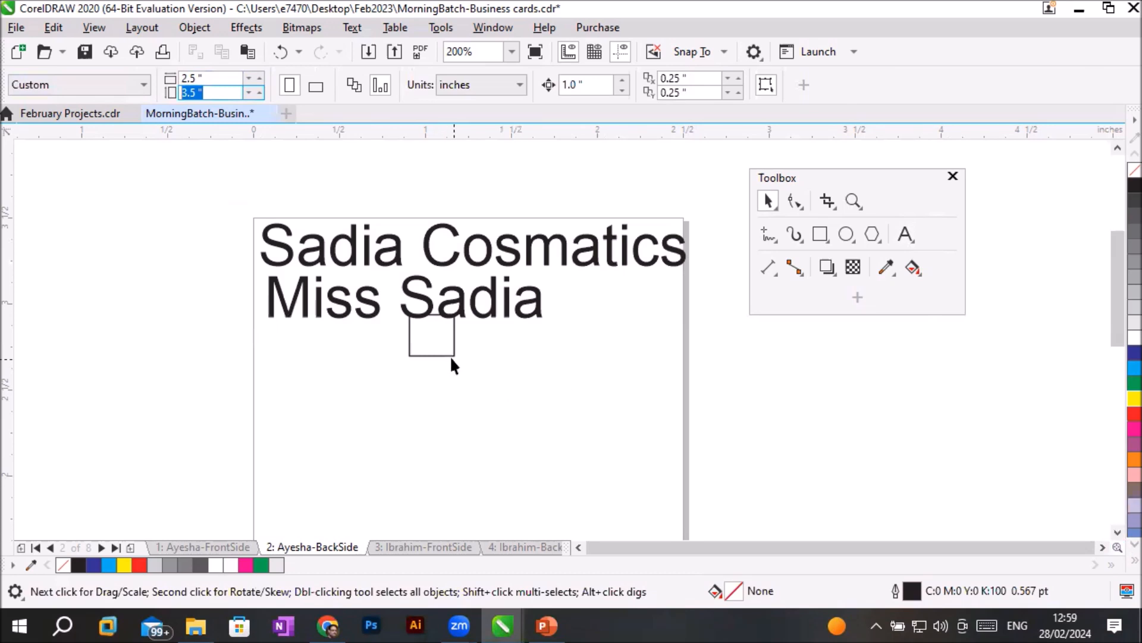
# - Move the name text down to about Y 2.529 inch and the rectangle beneath the company name at about X 0.236, Y 3.045 inch
pyautogui.moveTo(491, 311); pyautogui.dragTo(490, 398)
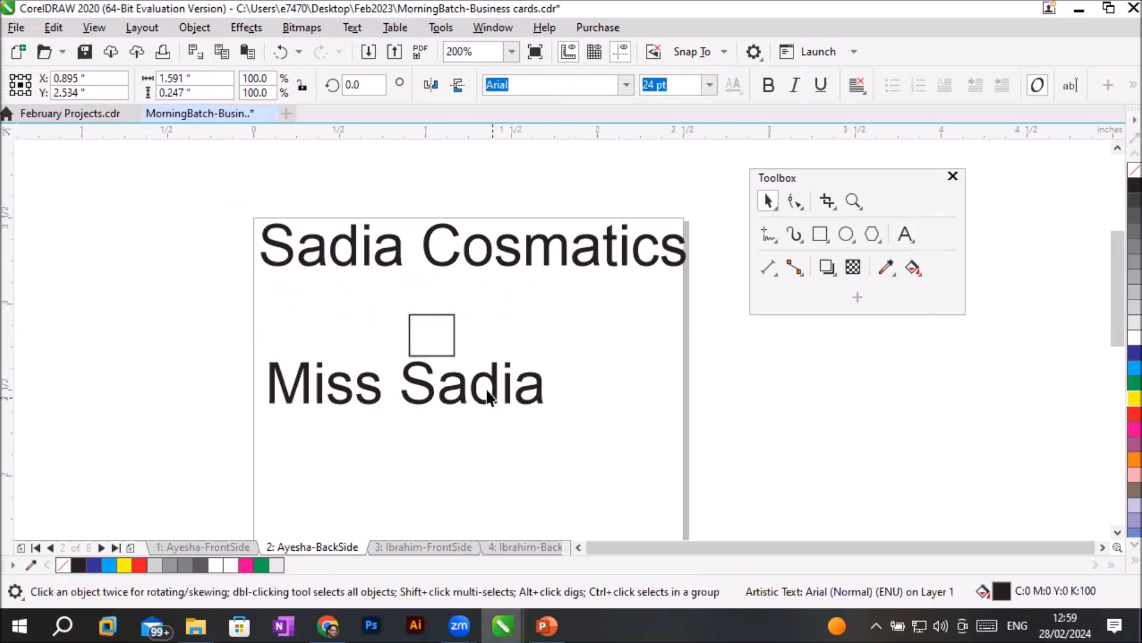
pyautogui.click(452, 337)
pyautogui.moveTo(453, 337); pyautogui.dragTo(315, 306)
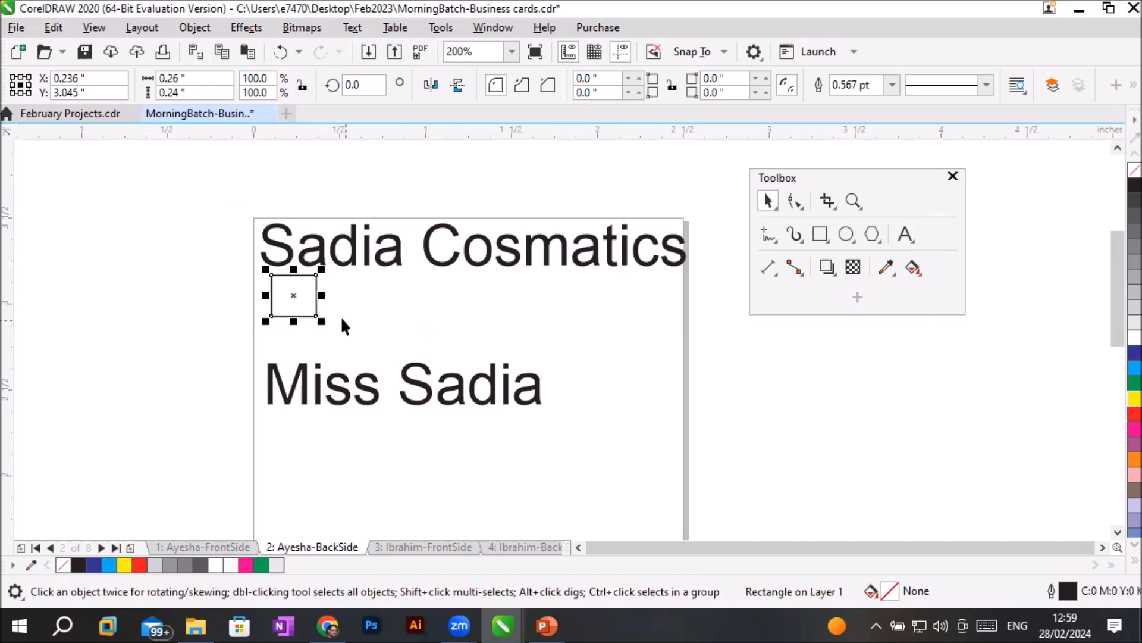
# - Rotate the rectangle to about 308 degrees and scale it down to about 26.6 percent as a small diamond
pyautogui.click(296, 309)
pyautogui.moveTo(324, 266); pyautogui.dragTo(334, 302)
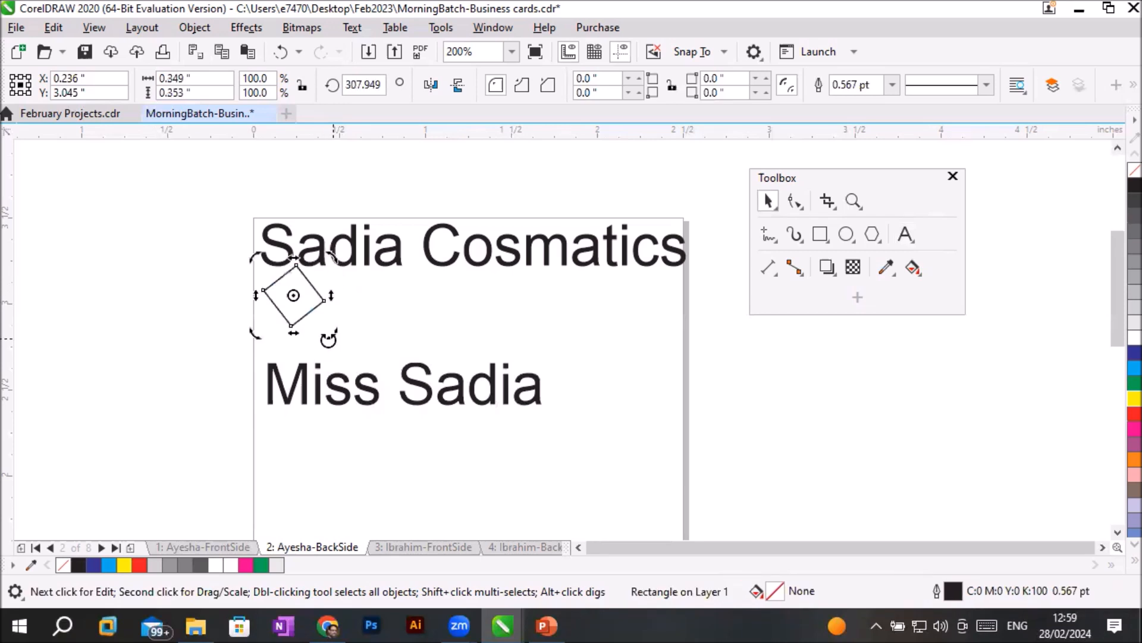
pyautogui.click(305, 298)
pyautogui.moveTo(328, 331); pyautogui.dragTo(310, 312)
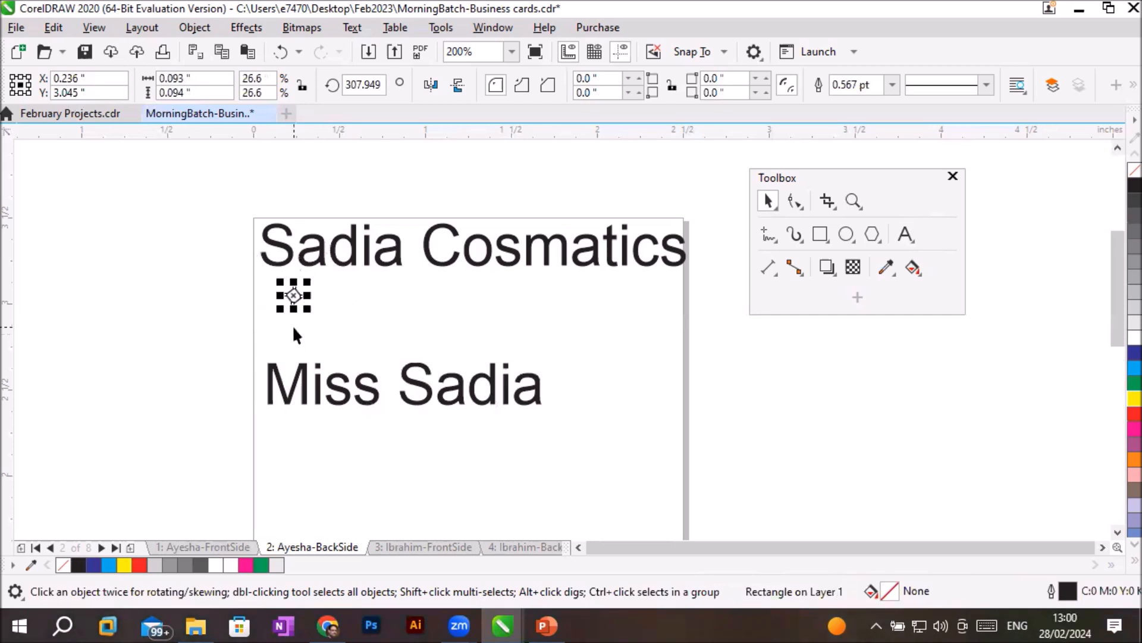
pyautogui.scroll(1, 310, 313)
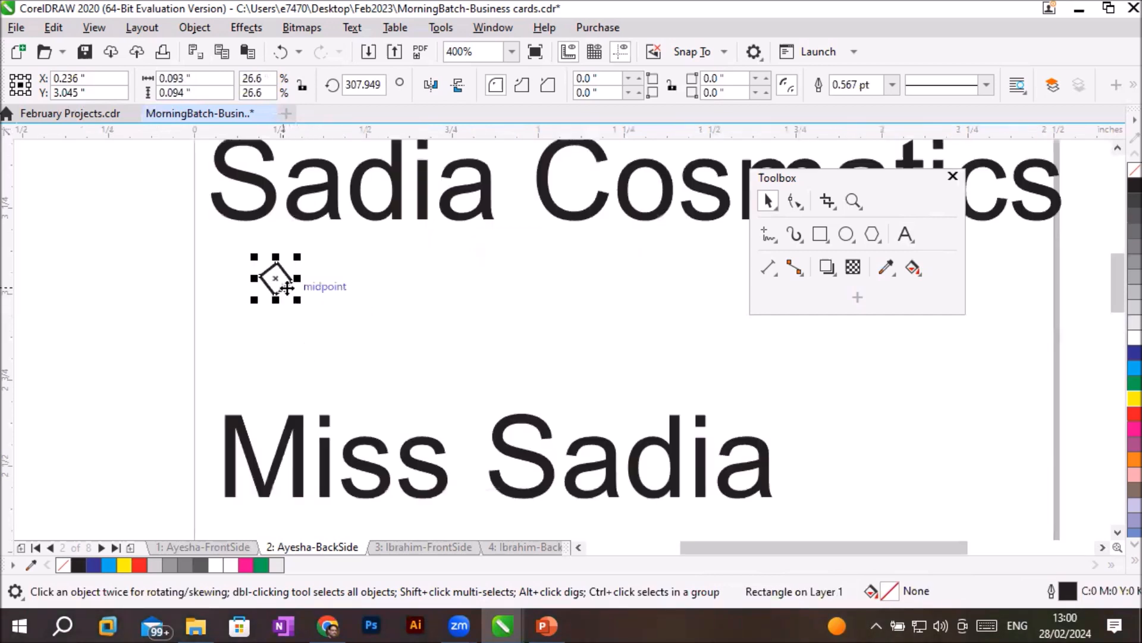
pyautogui.scroll(1, 304, 253)
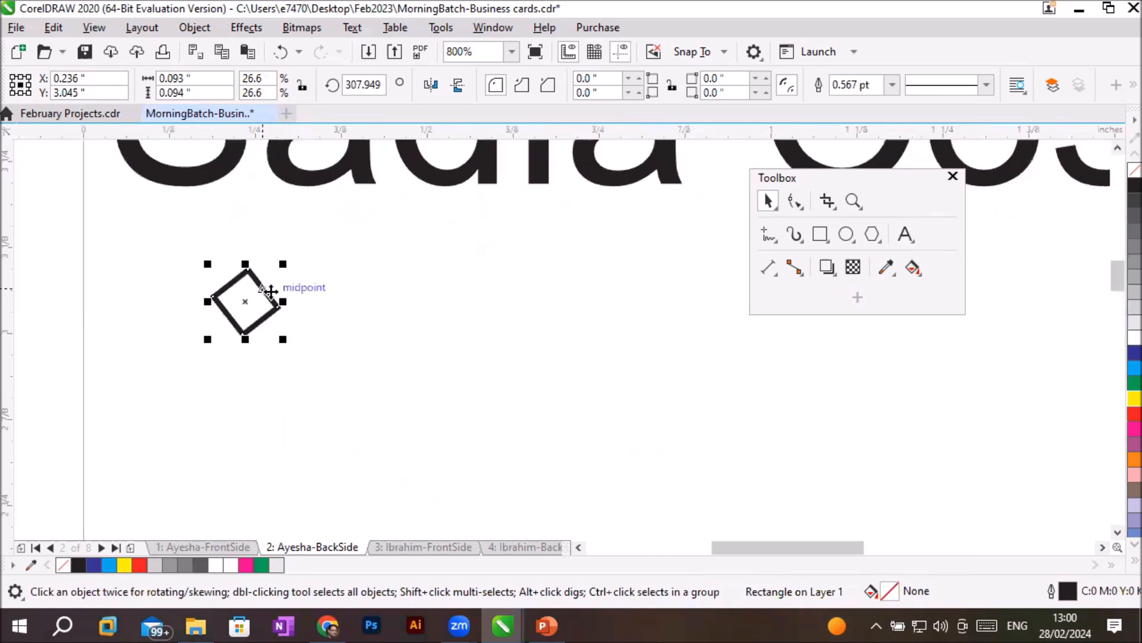
# - Move the diamond beneath the company name to about X 0.119, Y 3.105 inch, filled with 10% black and without outline
pyautogui.moveTo(247, 264); pyautogui.dragTo(181, 247)
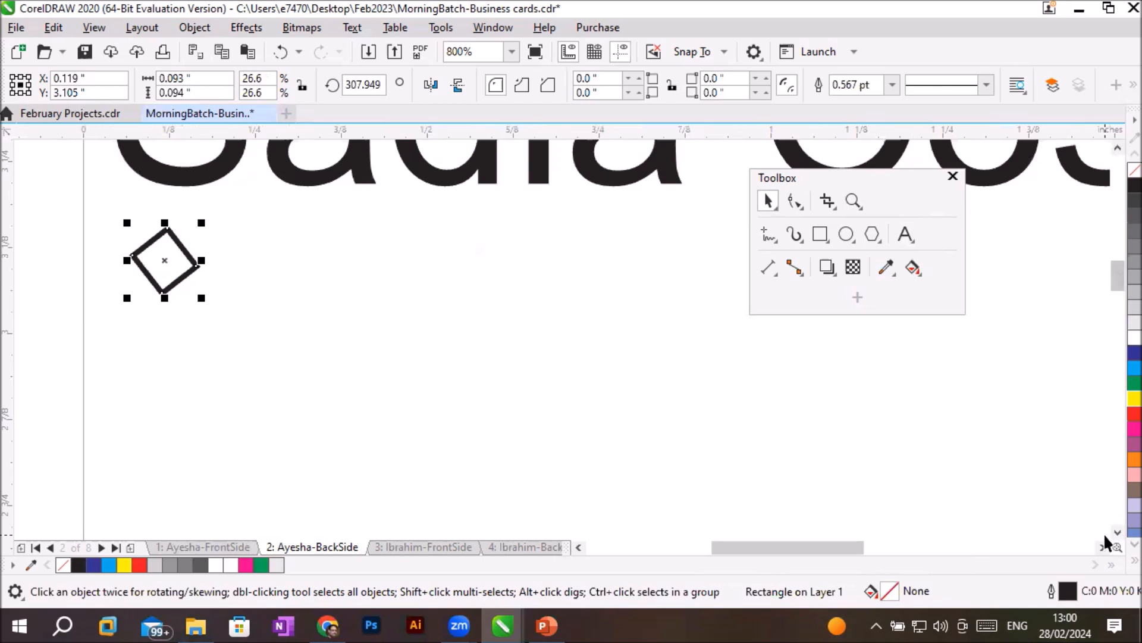
pyautogui.scroll(-1, 660, 366)
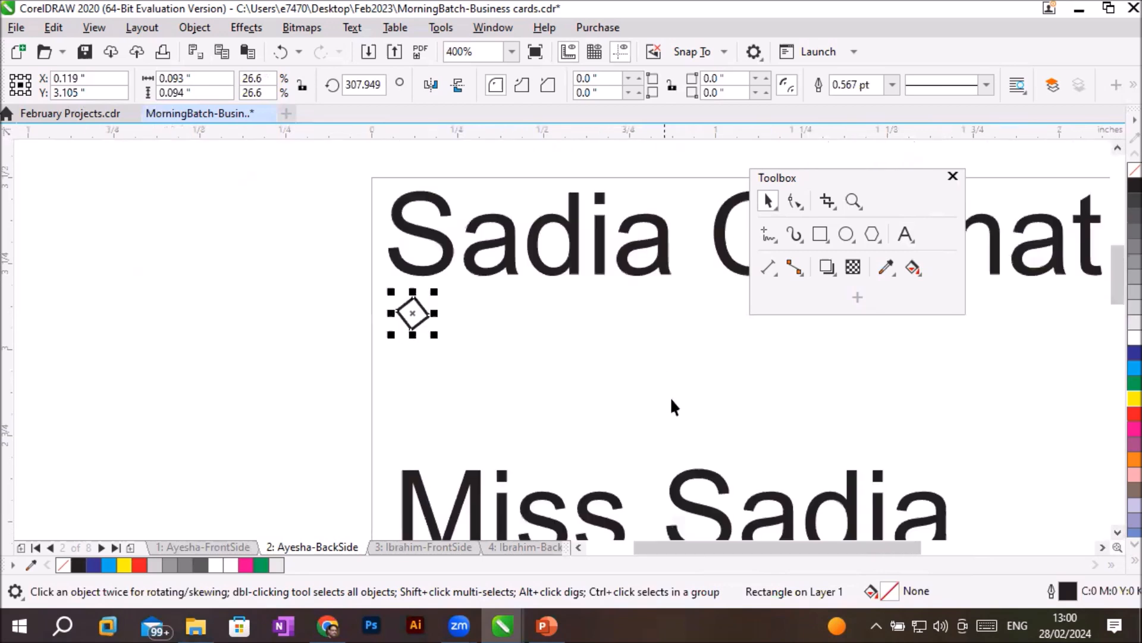
pyautogui.click(1116, 321)
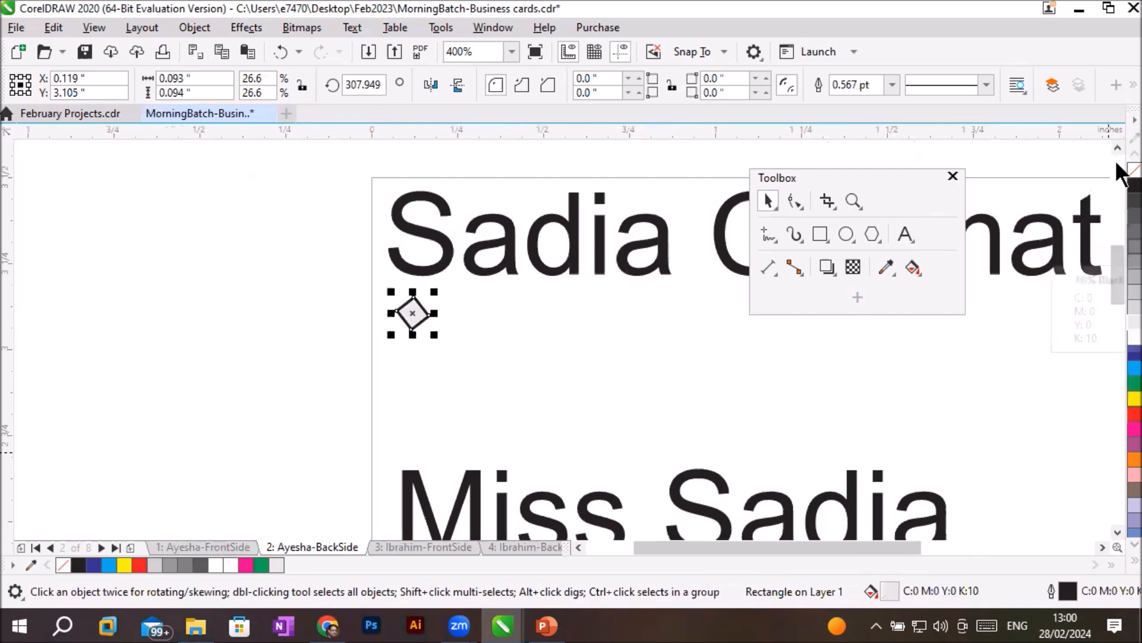
pyautogui.rightClick(1134, 170)
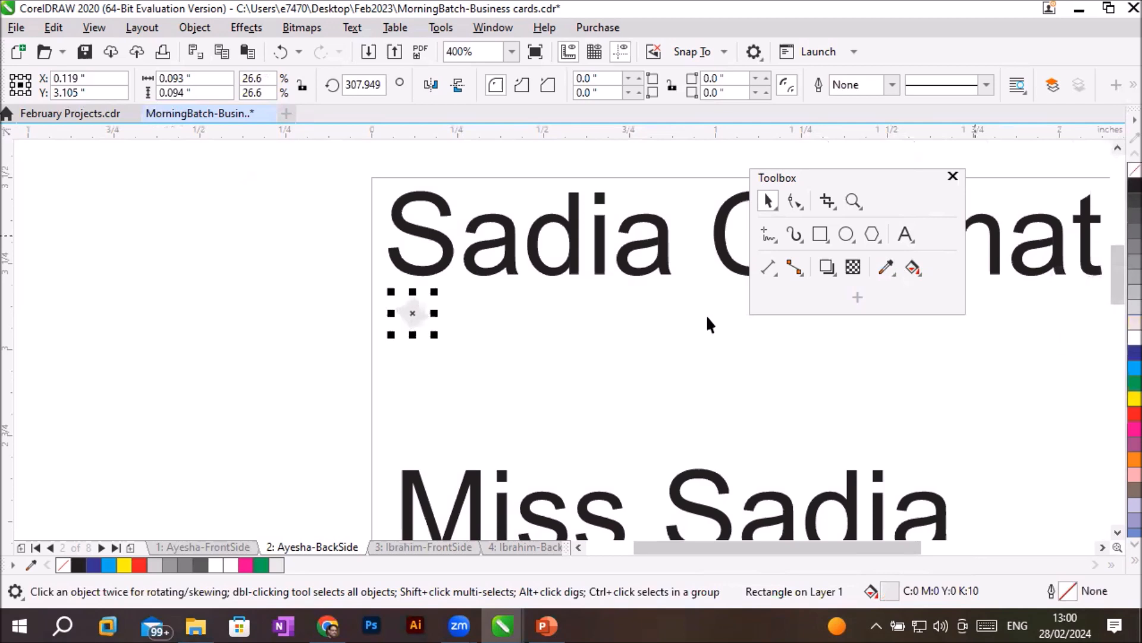
pyautogui.click(487, 414)
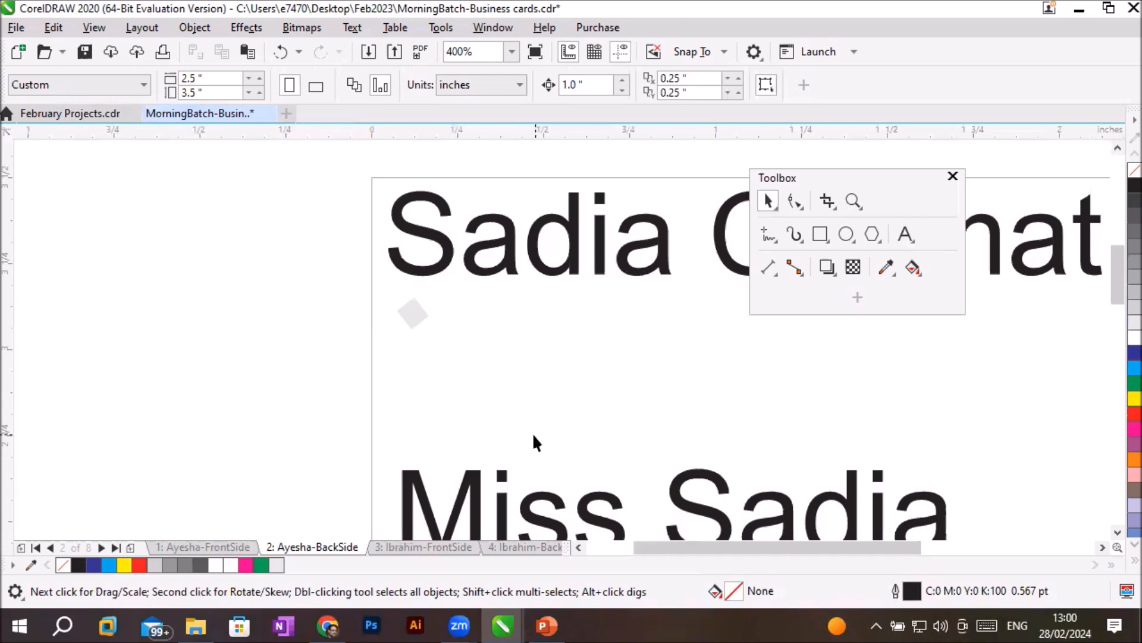
pyautogui.click(415, 313)
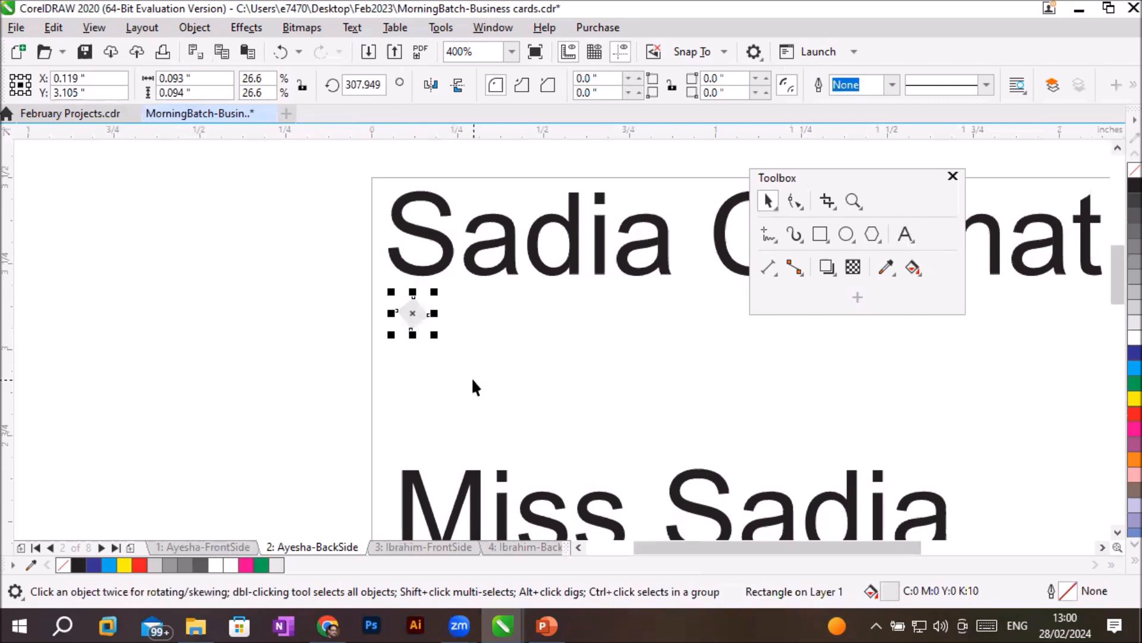
pyautogui.scroll(2, 409, 309)
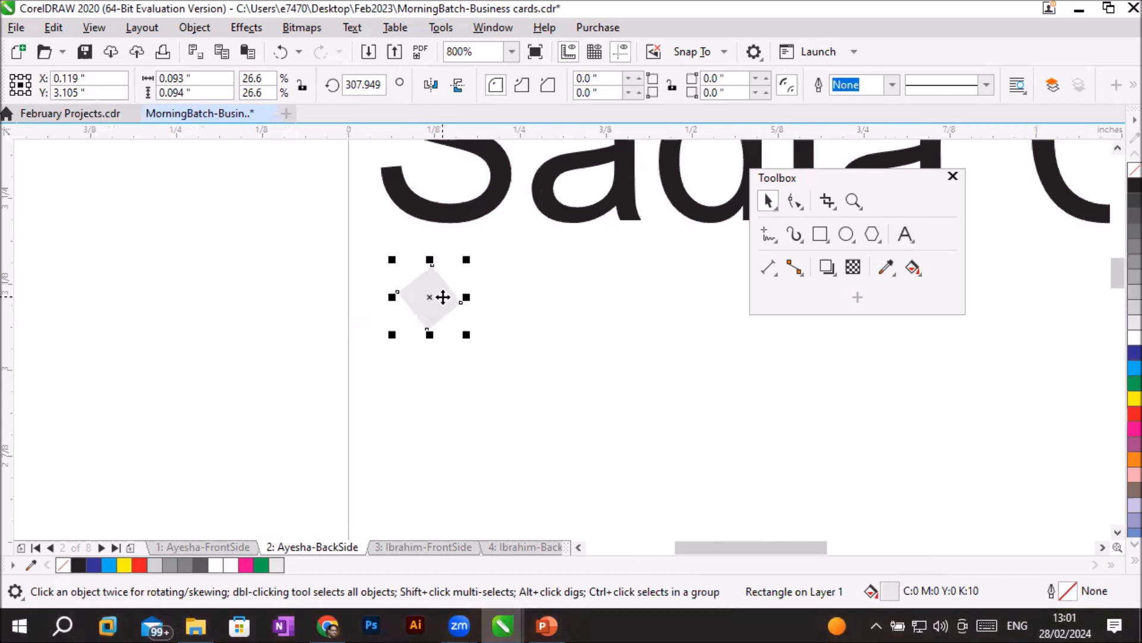
pyautogui.moveTo(443, 297); pyautogui.dragTo(507, 306)
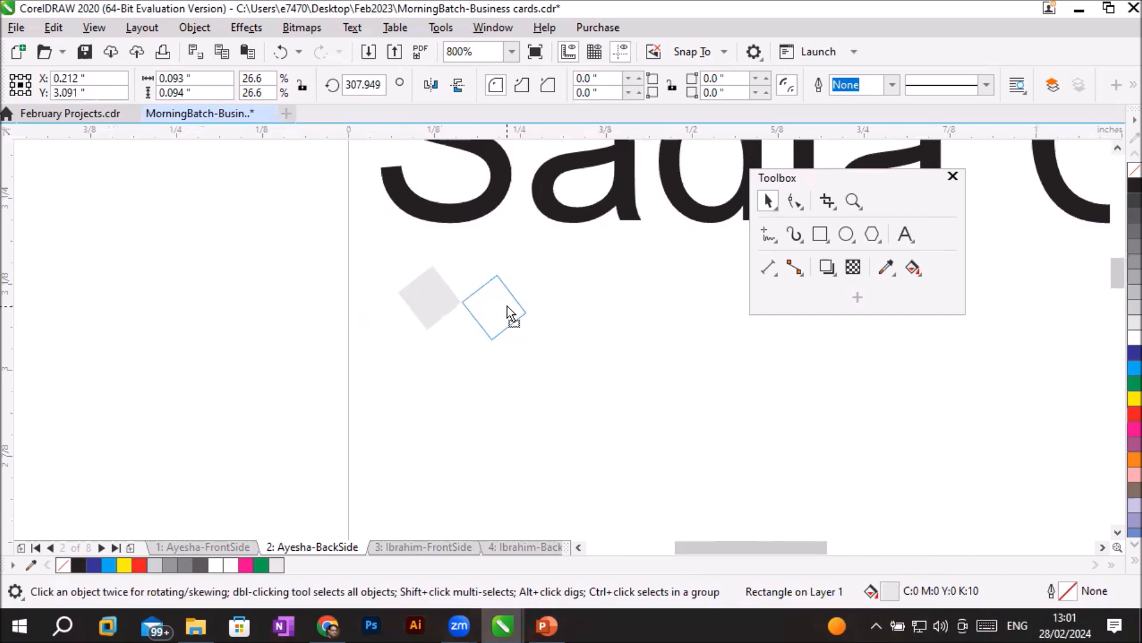
pyautogui.moveTo(507, 306); pyautogui.dragTo(507, 307)
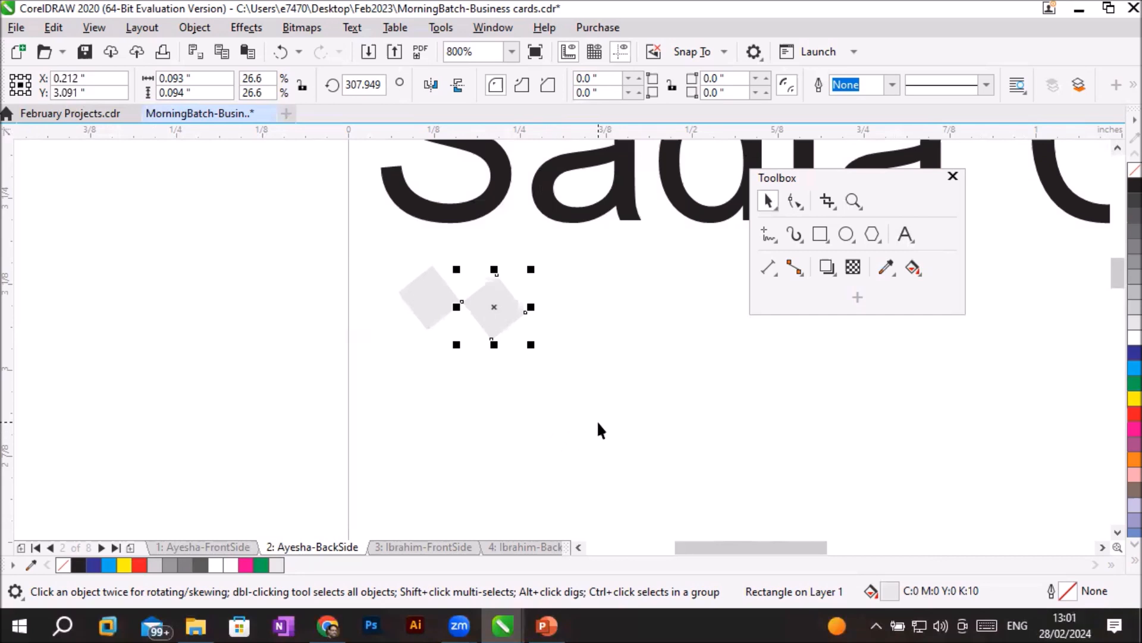
pyautogui.press('Delete')
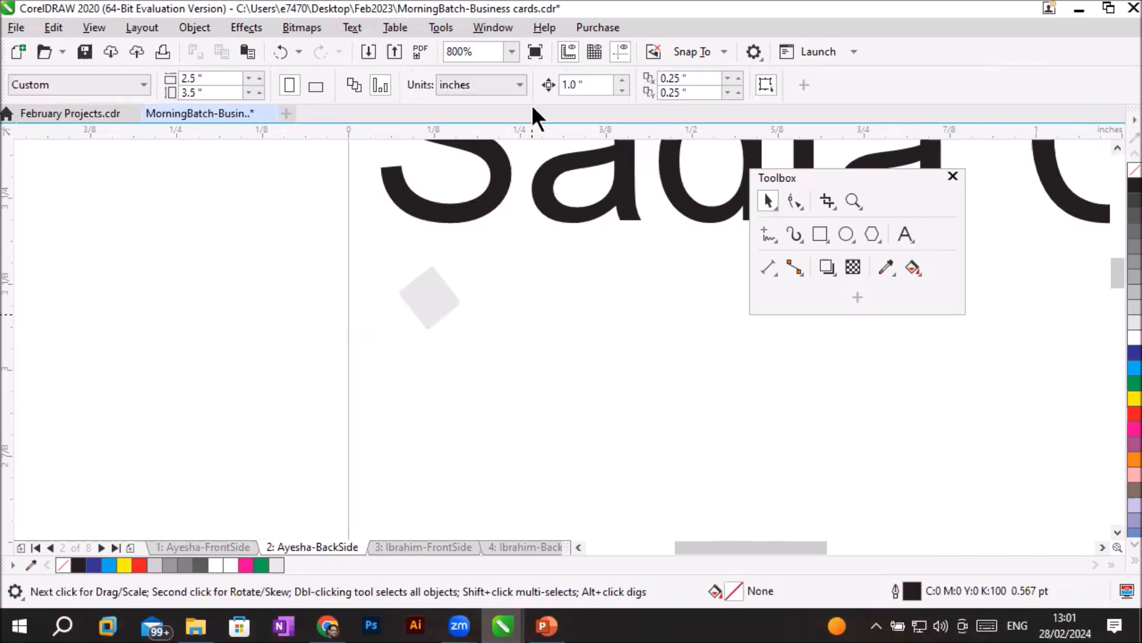
# - Place a horizontal guideline at the diamond's lower tip, about Y 3.058 inch, and move the floating Toolbox clear of the row area
pyautogui.moveTo(515, 127); pyautogui.dragTo(519, 329)
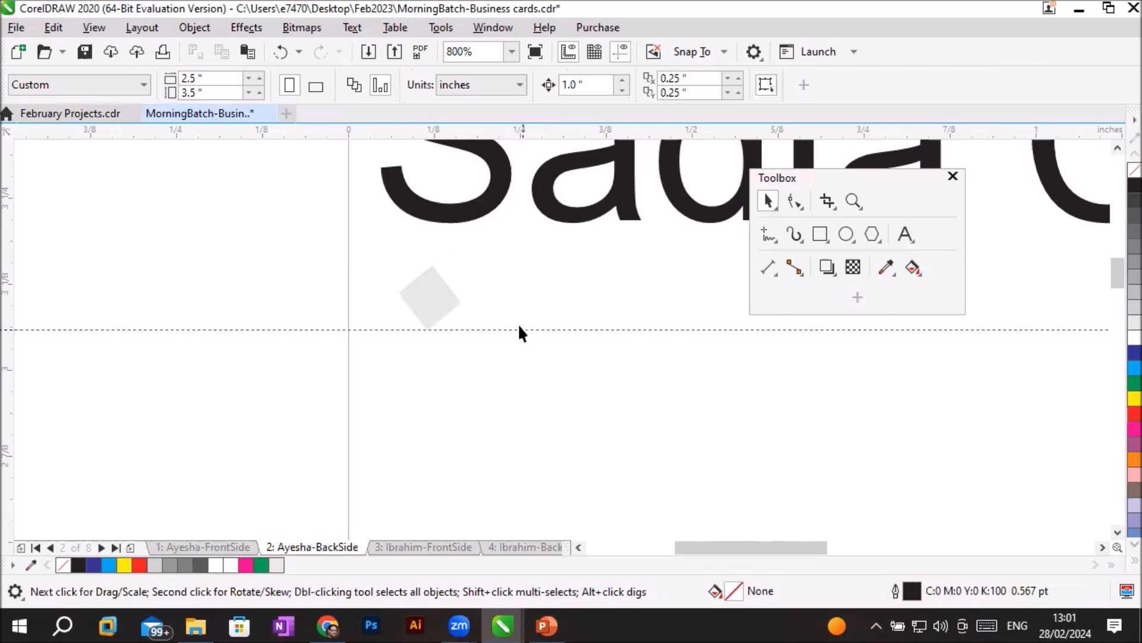
pyautogui.click(813, 174)
pyautogui.moveTo(814, 175); pyautogui.dragTo(146, 379)
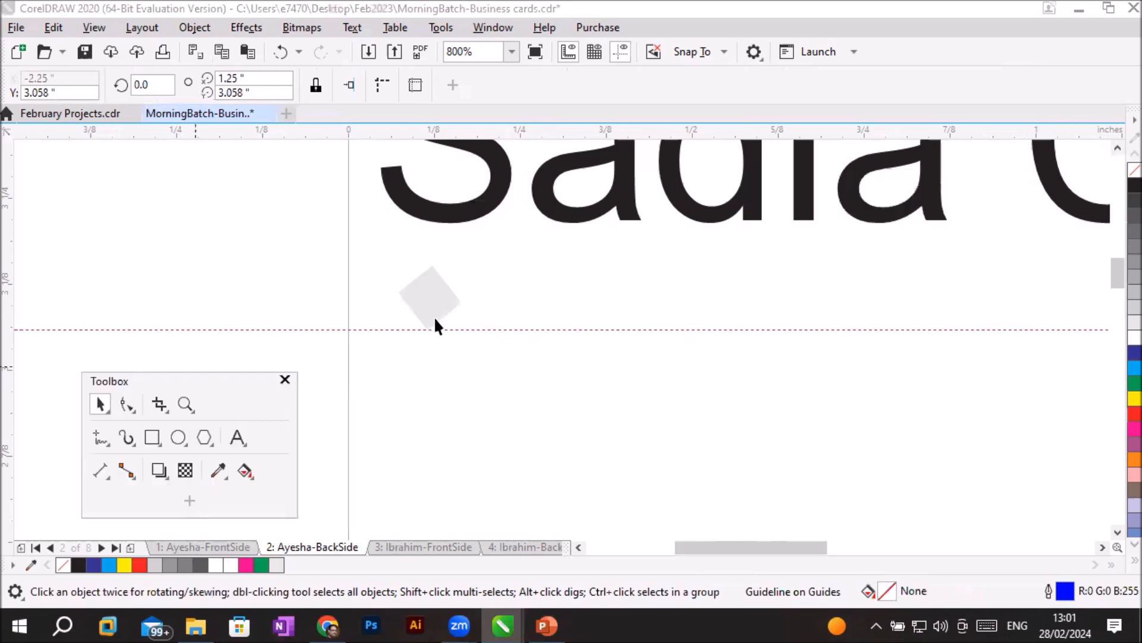
# - Copy the diamond horizontally to about X 0.201 inch and repeat the duplication until a row of ten touching diamonds is formed
pyautogui.click(439, 299)
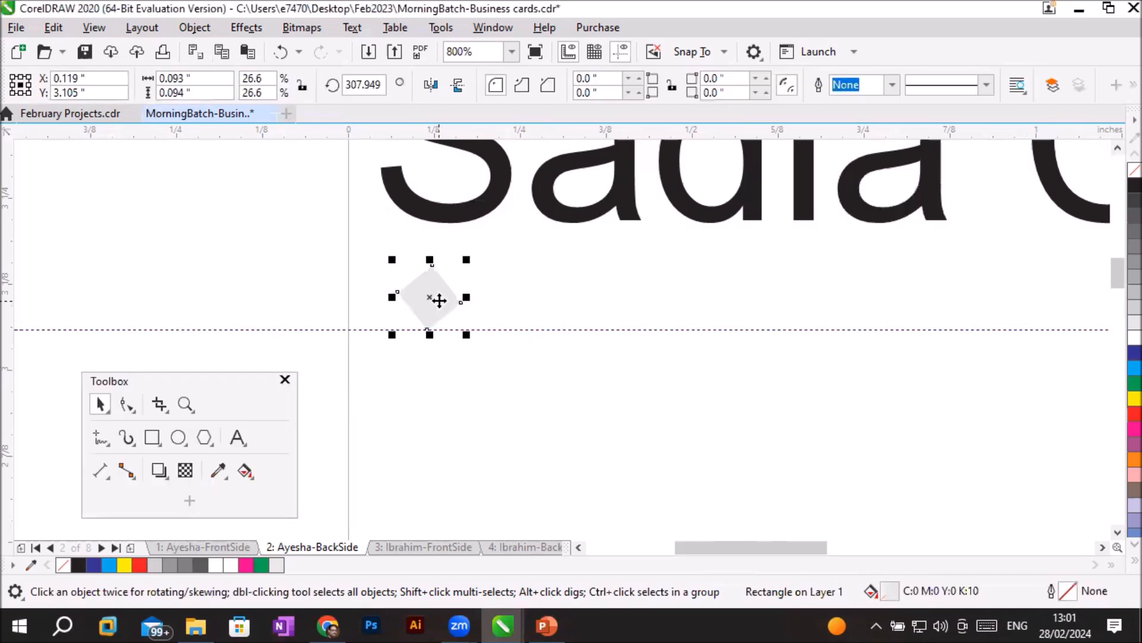
pyautogui.moveTo(439, 301); pyautogui.dragTo(496, 303)
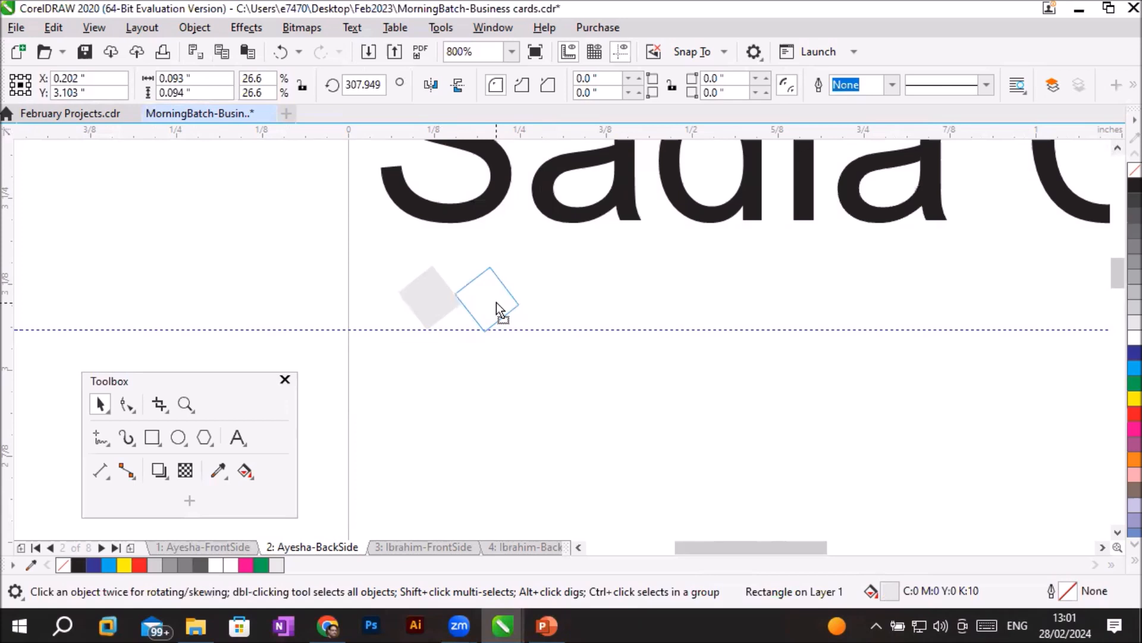
pyautogui.moveTo(496, 302); pyautogui.dragTo(497, 302)
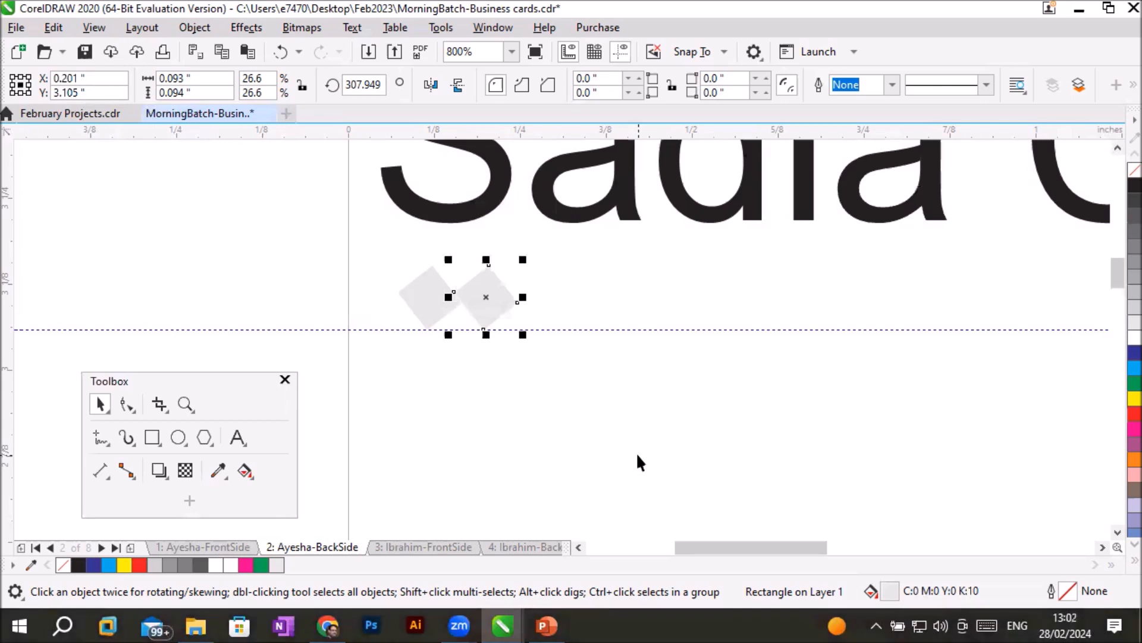
pyautogui.hotkey('ctrl', 'd')
pyautogui.hotkey('ctrl', 'd')
pyautogui.hotkey('ctrl', 'd')
pyautogui.hotkey('ctrl', 'd')
pyautogui.hotkey('ctrl', 'd')
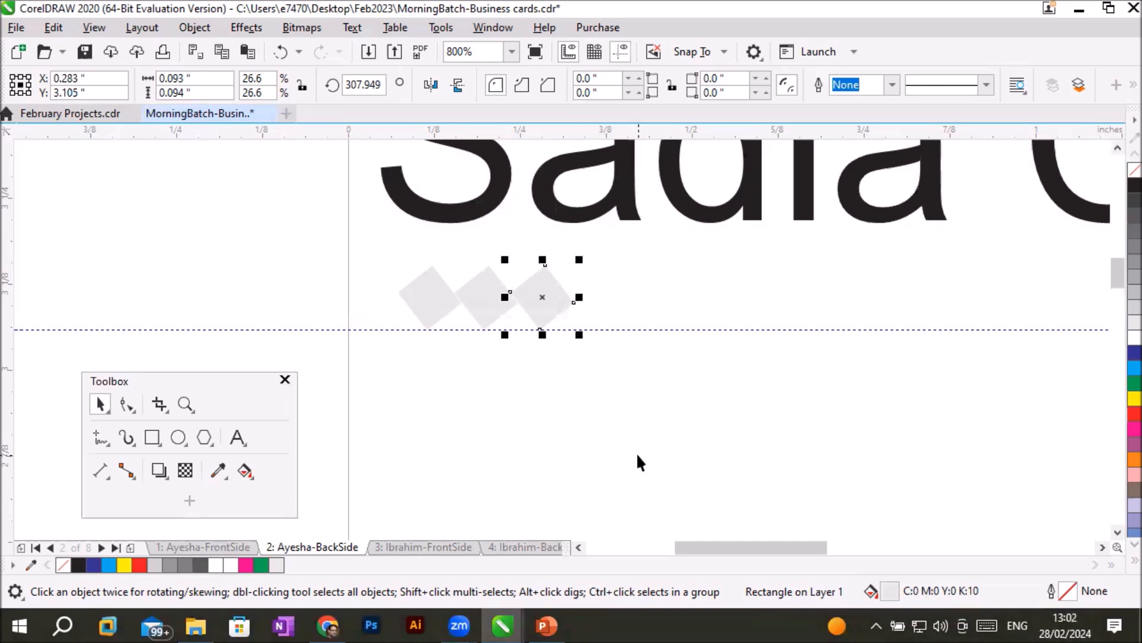
pyautogui.hotkey('ctrl', 'd')
pyautogui.hotkey('ctrl', 'd')
pyautogui.hotkey('ctrl', 'd')
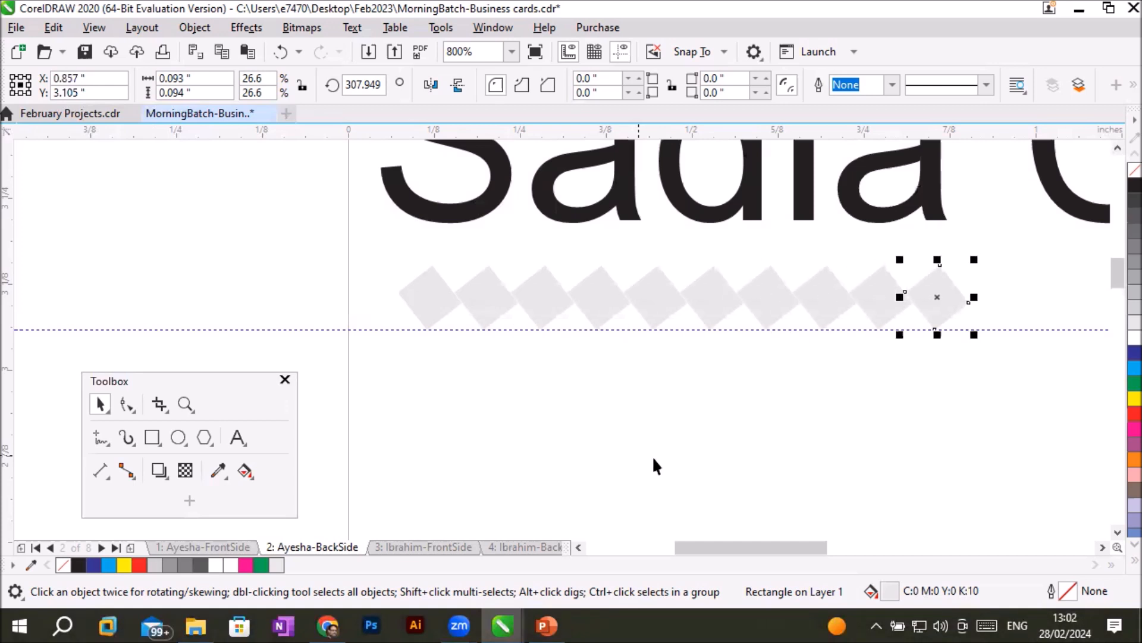
pyautogui.click(626, 452)
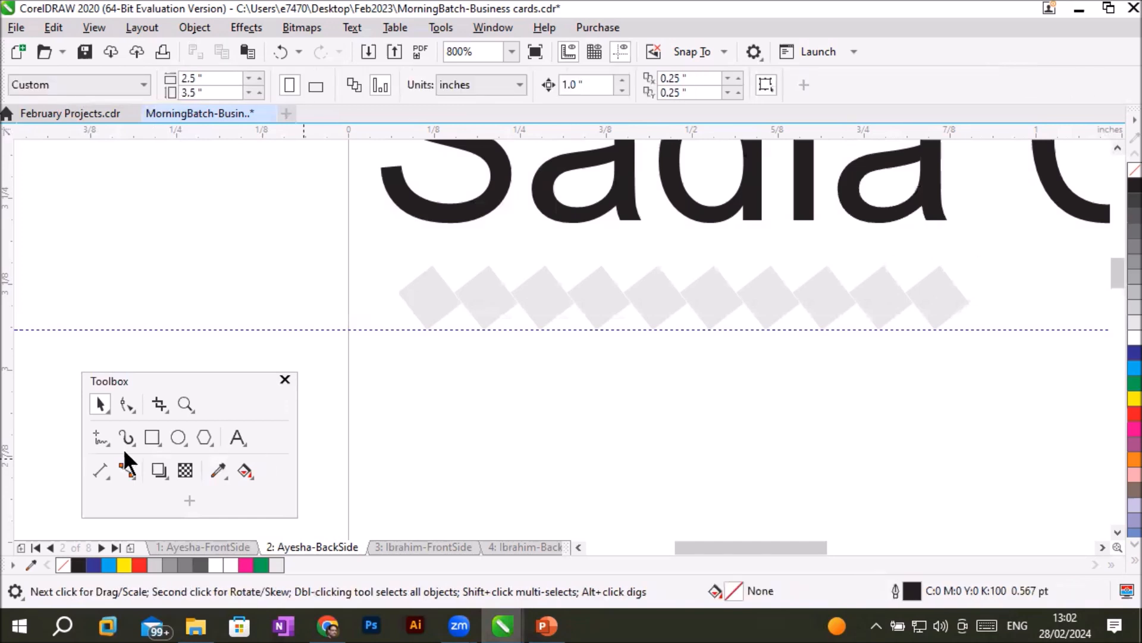
# - Draw a three-sided polygon about 0.054 by 0.047 inch below the guideline, under the first diamond
pyautogui.click(201, 434)
pyautogui.moveTo(410, 355); pyautogui.dragTo(453, 390)
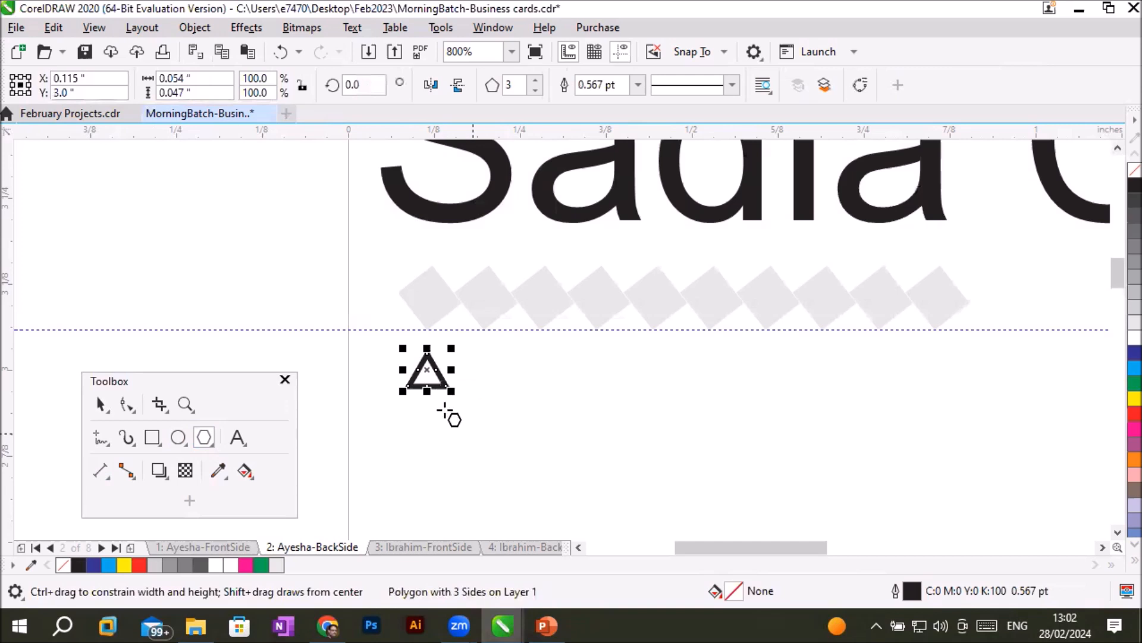
pyautogui.click(99, 404)
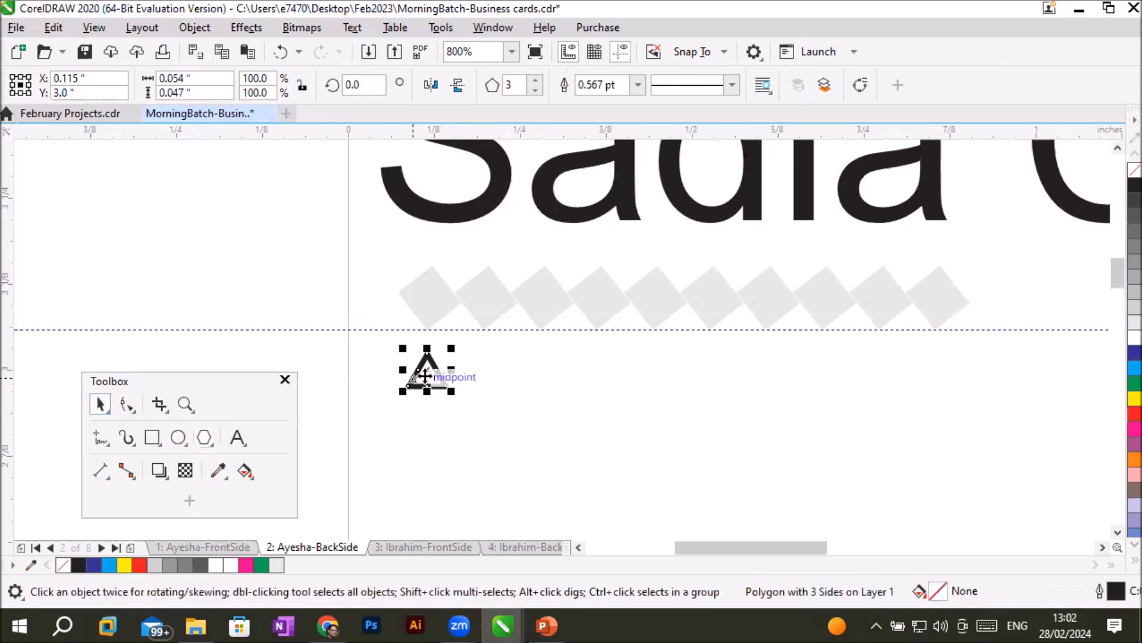
# - Try rotating the triangle freely to about 345 and 75 degrees, and reset its rotation angle to 0
pyautogui.click(427, 381)
pyautogui.moveTo(454, 344); pyautogui.dragTo(453, 376)
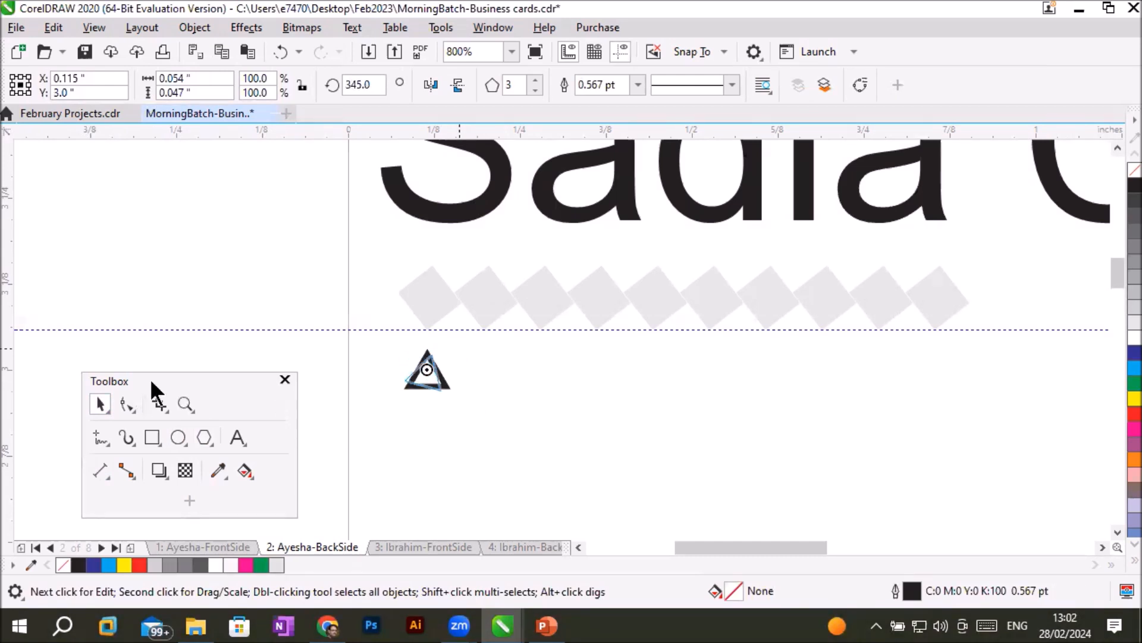
pyautogui.scroll(2, 471, 367)
pyautogui.moveTo(140, 385); pyautogui.dragTo(99, 452)
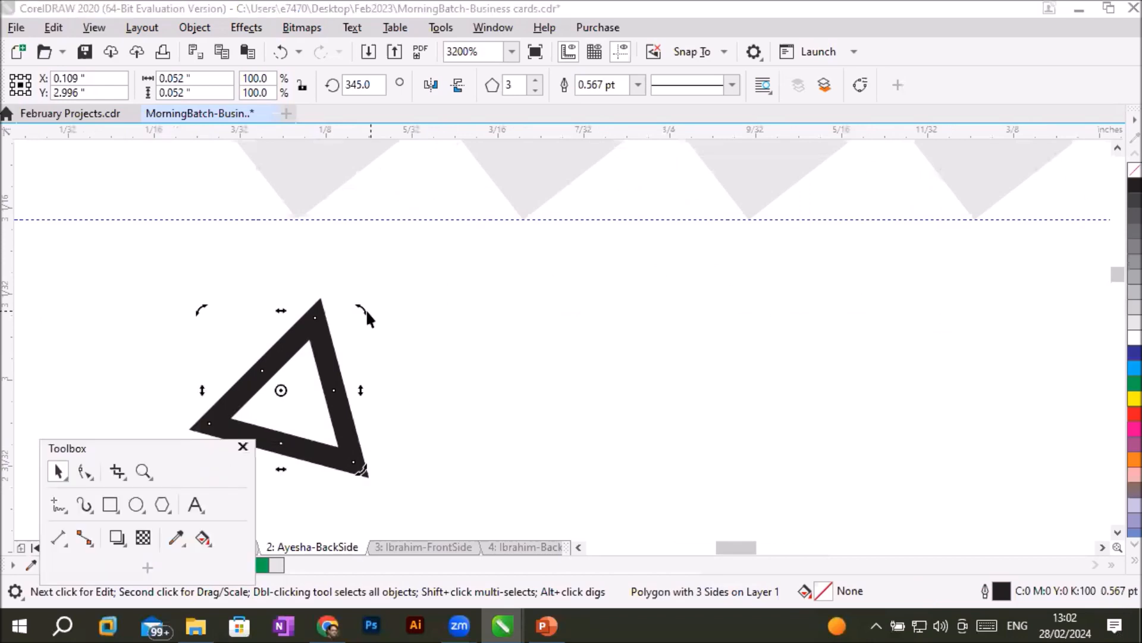
pyautogui.moveTo(360, 306); pyautogui.dragTo(262, 371)
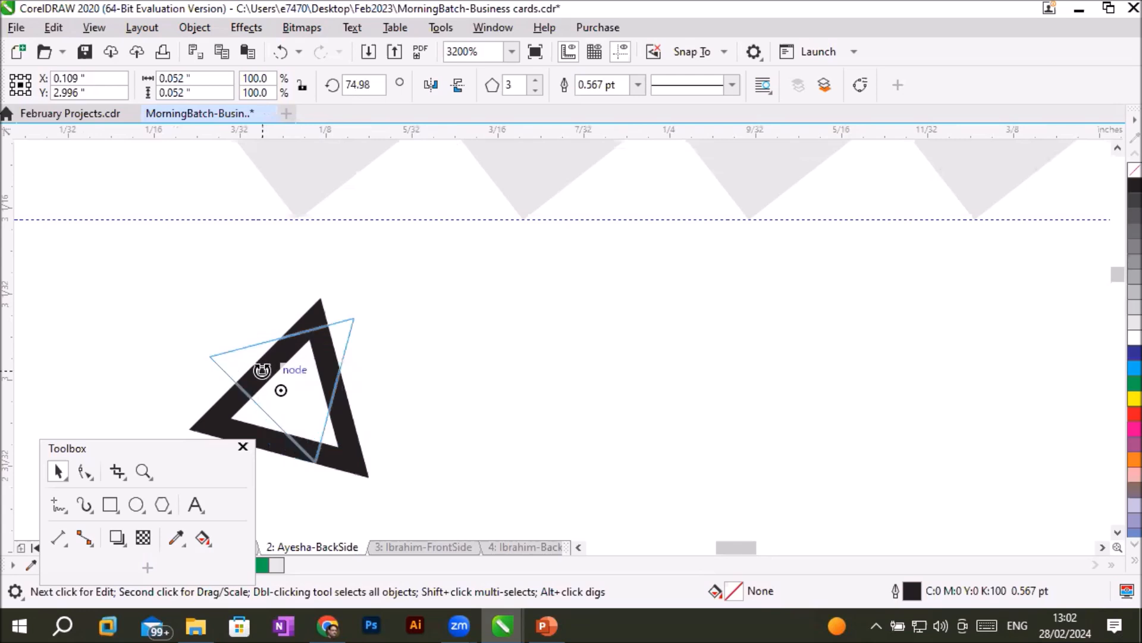
pyautogui.moveTo(262, 371); pyautogui.dragTo(262, 371)
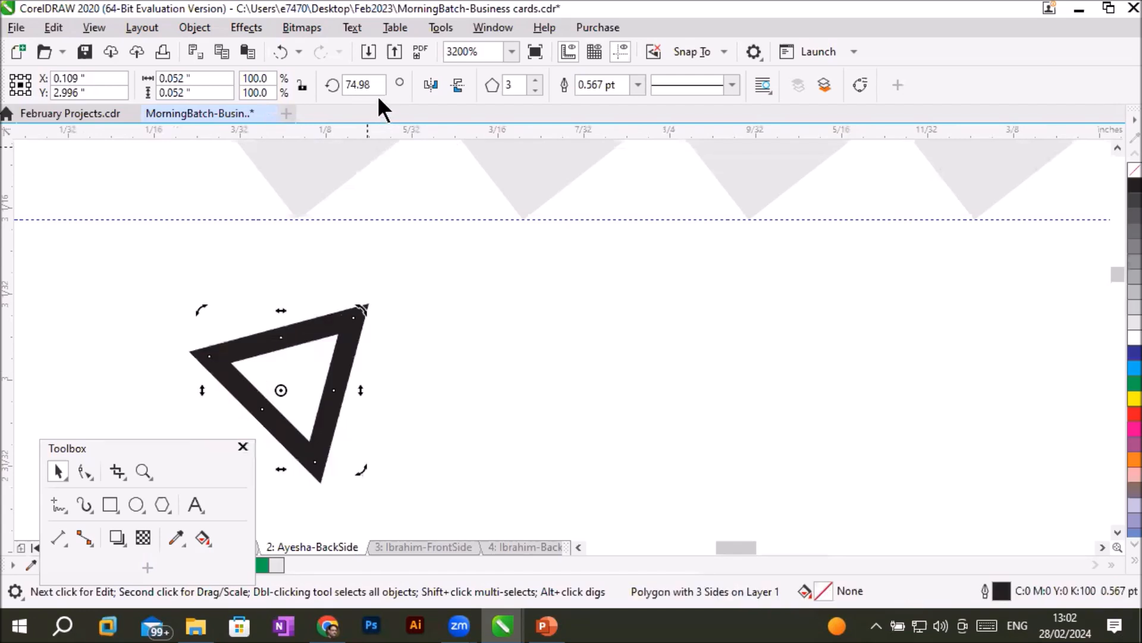
pyautogui.click(363, 85)
pyautogui.write('0')
pyautogui.press('Return')
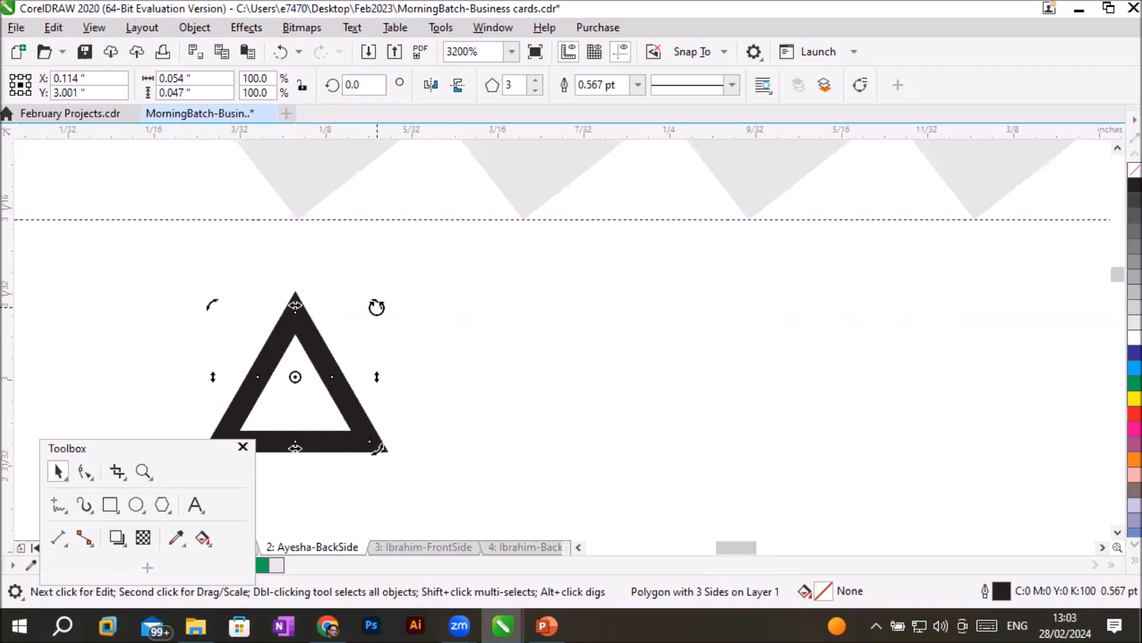
# - Rotate the triangle in constrained increments to 255 degrees and on to 150 degrees so that it points right
pyautogui.moveTo(377, 305); pyautogui.dragTo(387, 335)
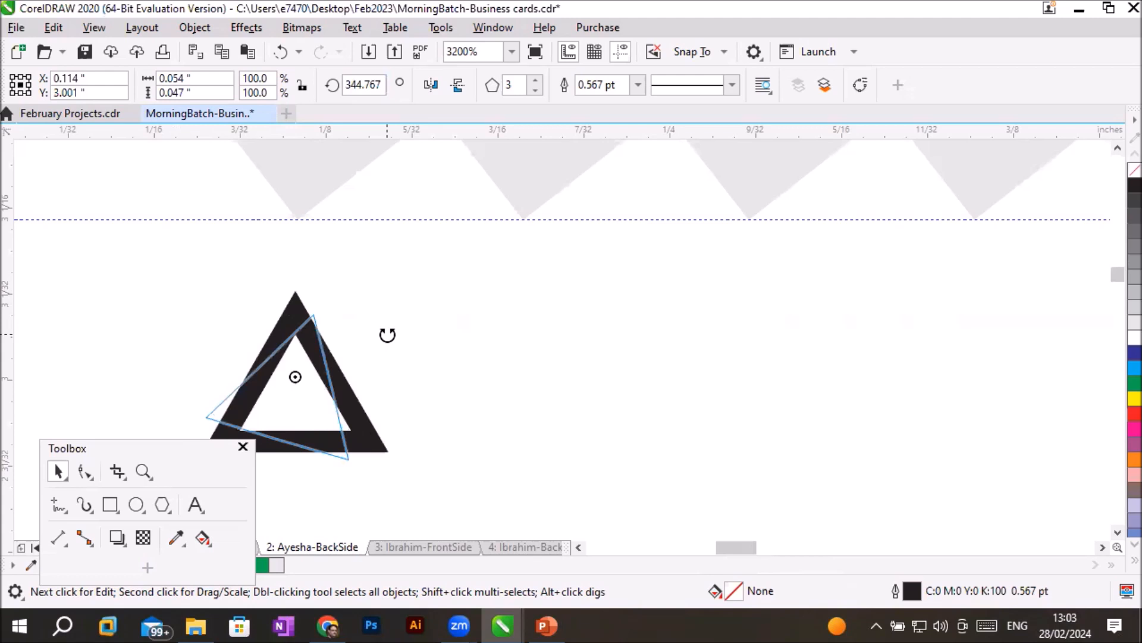
pyautogui.moveTo(388, 334); pyautogui.dragTo(376, 510)
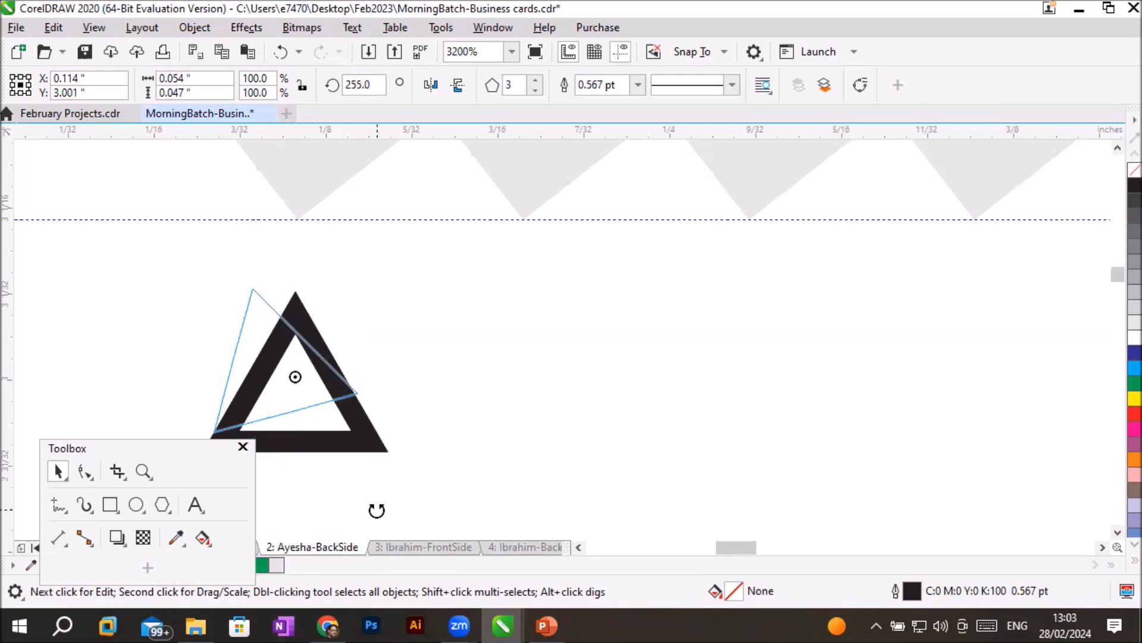
pyautogui.moveTo(377, 510); pyautogui.dragTo(381, 517)
pyautogui.scroll(-1, 386, 451)
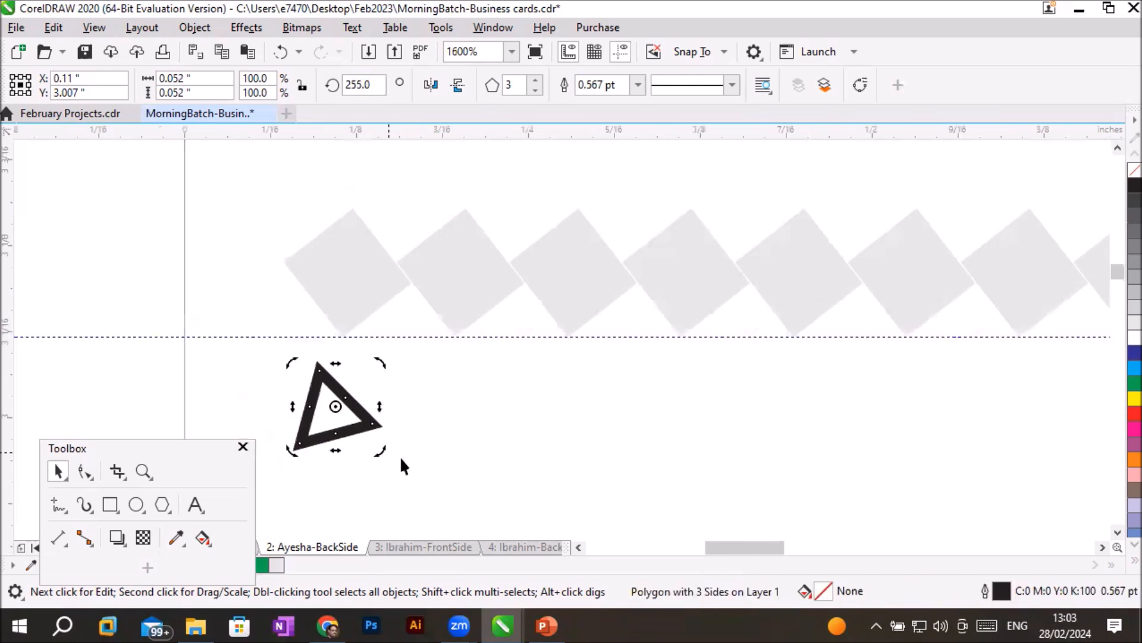
pyautogui.moveTo(390, 383); pyautogui.dragTo(364, 457)
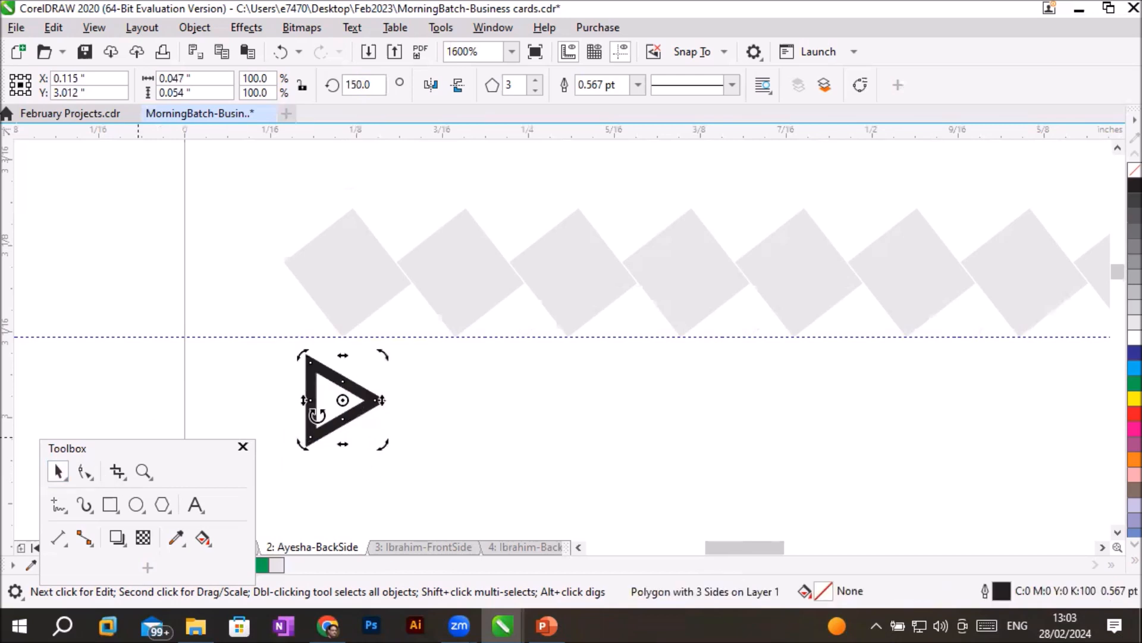
# - Move the triangle up to the guideline at about X 0.126, Y 3.024 inch, fill it with 30% black and remove its outline
pyautogui.click(316, 428)
pyautogui.moveTo(318, 433); pyautogui.dragTo(344, 430)
pyautogui.moveTo(355, 319); pyautogui.dragTo(333, 414)
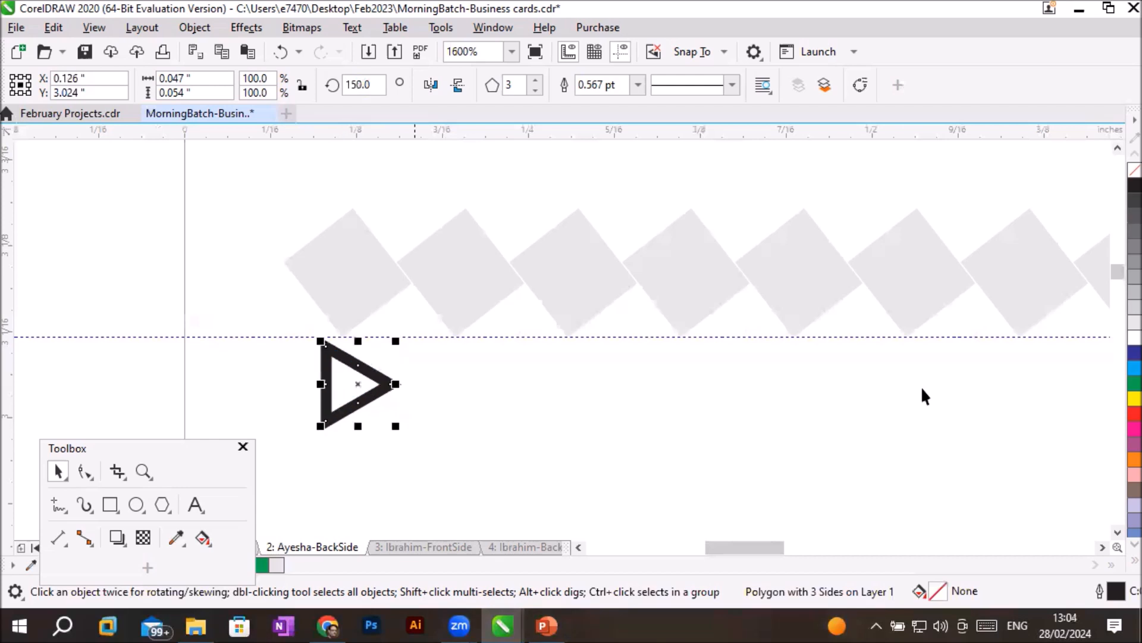
pyautogui.click(1117, 298)
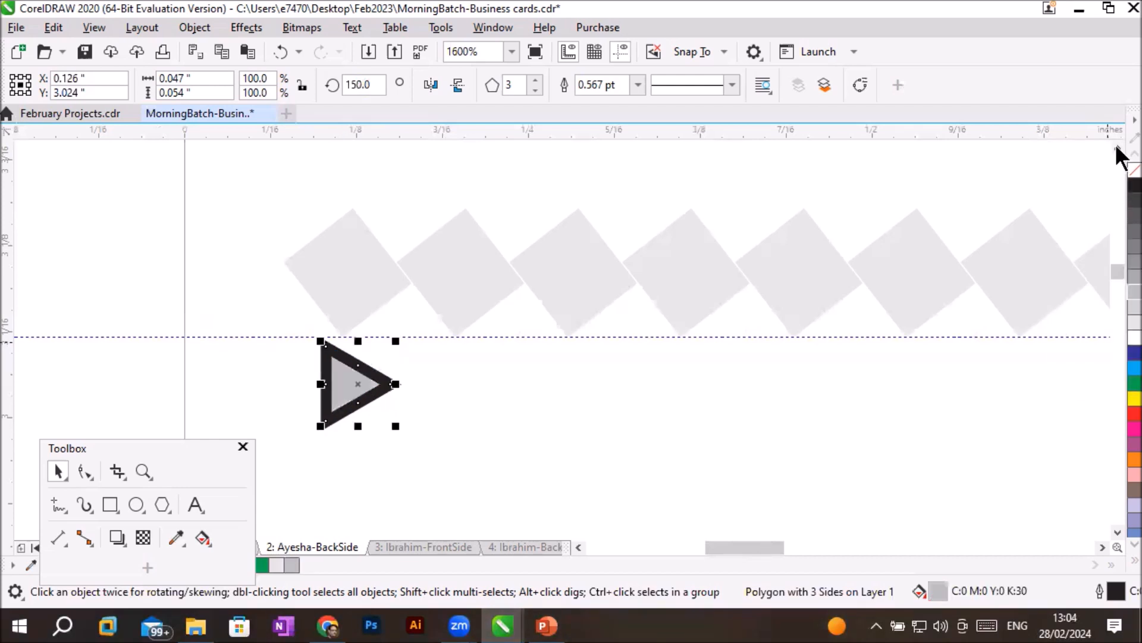
pyautogui.rightClick(1131, 171)
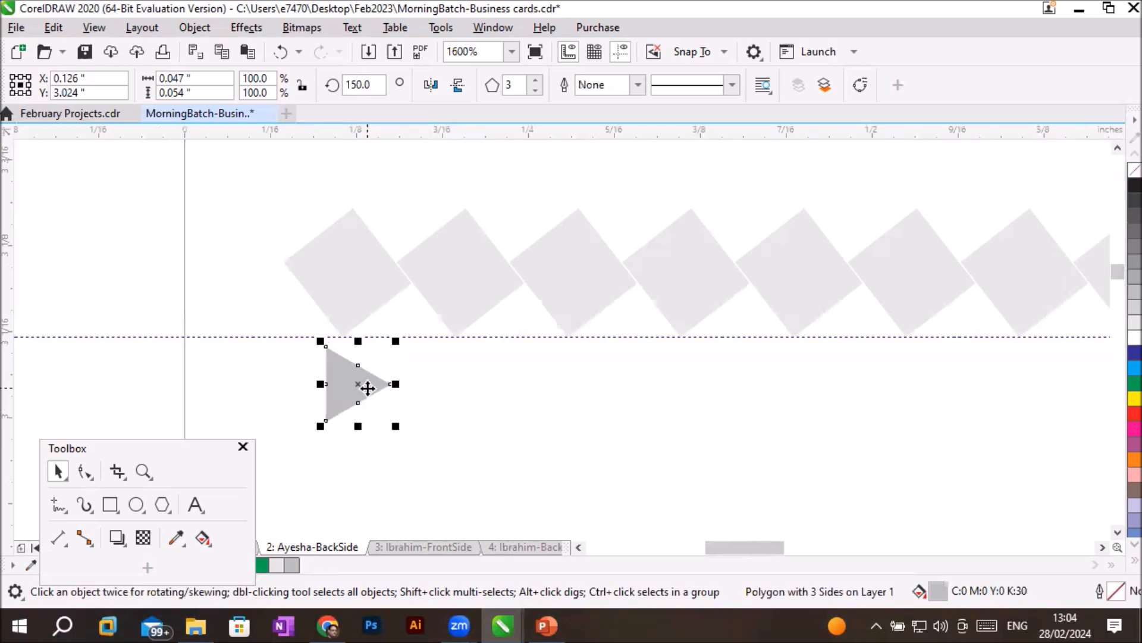
# - Copy the triangle to about X 0.175, Y 3.025 inch and repeat the duplication until a row of ten triangles is formed
pyautogui.moveTo(367, 388); pyautogui.dragTo(433, 386)
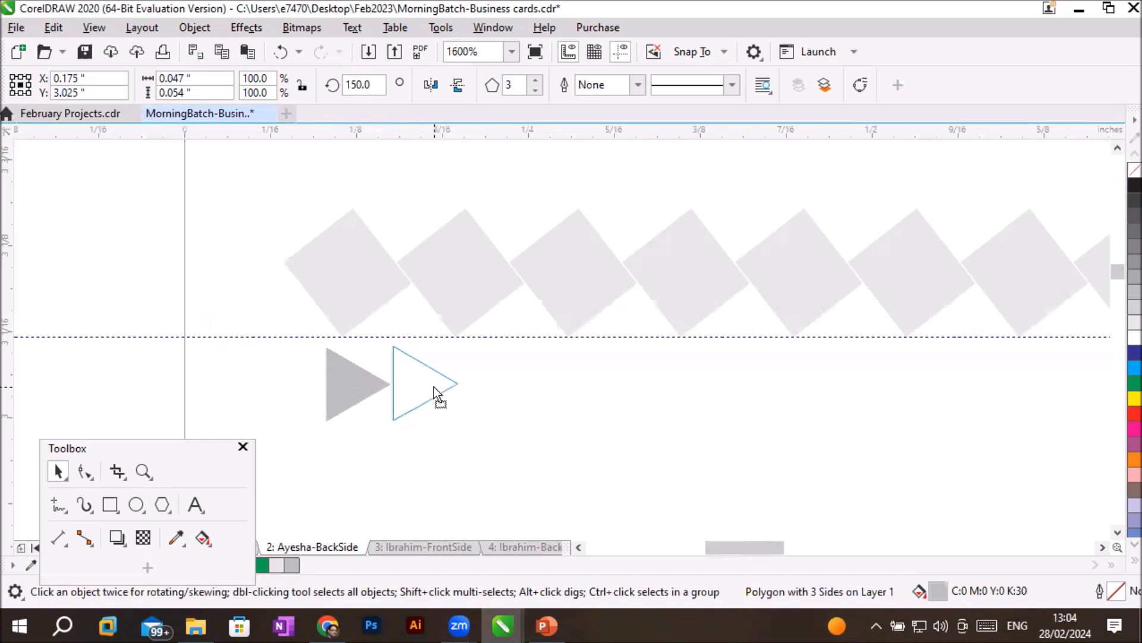
pyautogui.moveTo(434, 387); pyautogui.dragTo(434, 387)
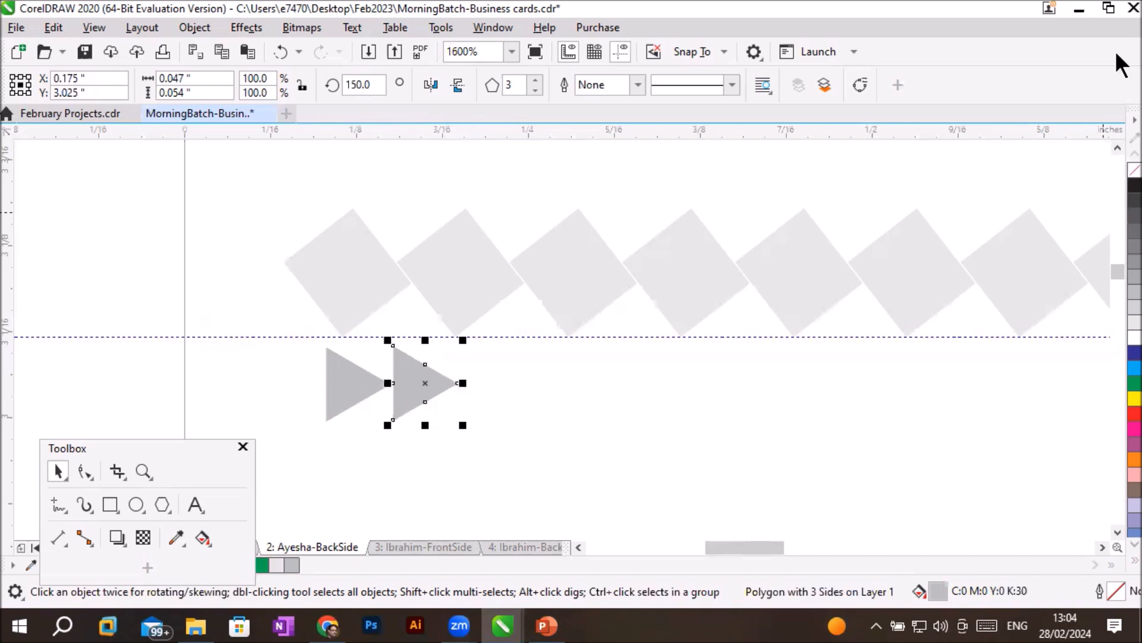
pyautogui.hotkey('ctrl', 'r')
pyautogui.hotkey('ctrl', 'r')
pyautogui.hotkey('ctrl', 'r')
pyautogui.hotkey('ctrl', 'r')
pyautogui.hotkey('ctrl', 'r')
pyautogui.hotkey('ctrl', 'r')
pyautogui.hotkey('ctrl', 'r')
pyautogui.hotkey('ctrl', 'r')
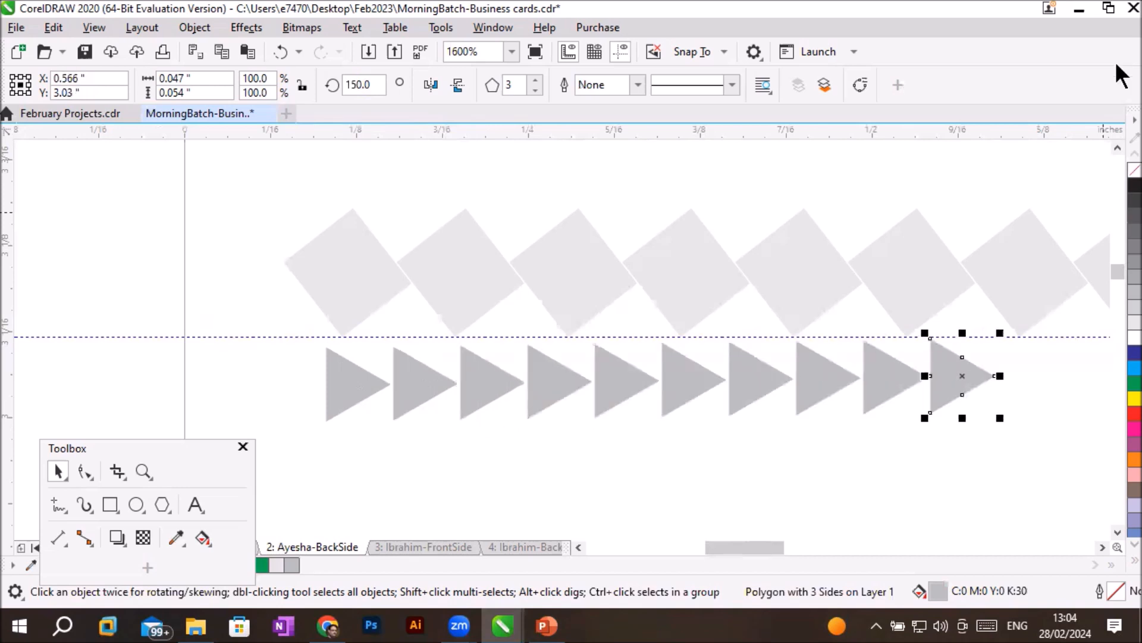
# - Draw a circle about 0.046 by 0.048 inch below the first triangle, fill it with 20% black and remove its outline
pyautogui.scroll(-1, 1068, 174)
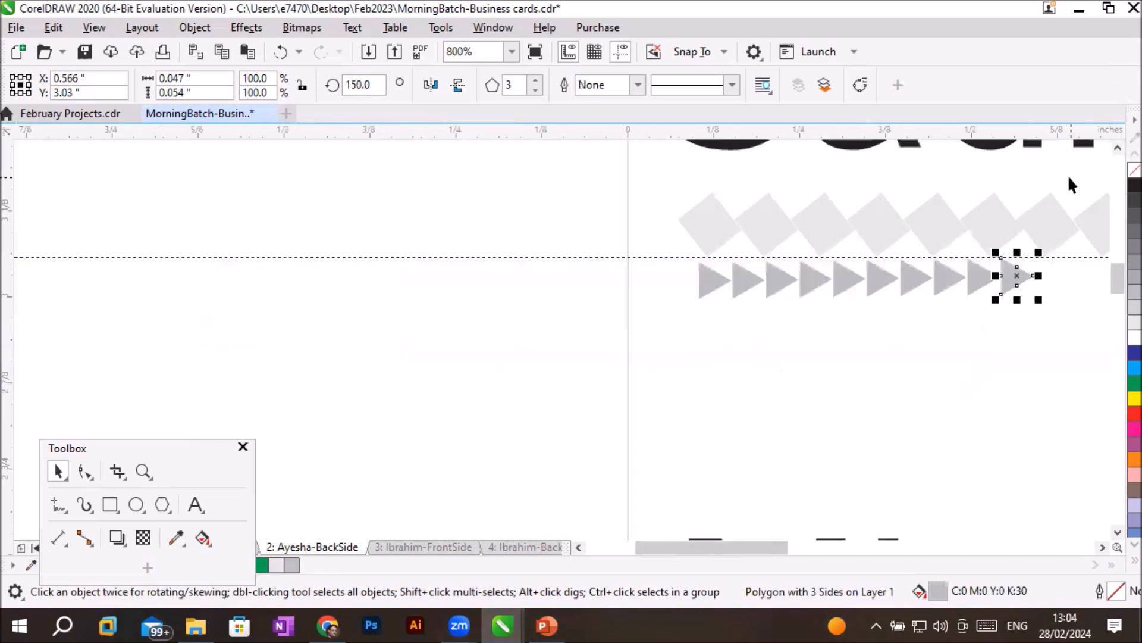
pyautogui.click(1102, 545)
pyautogui.click(1102, 545)
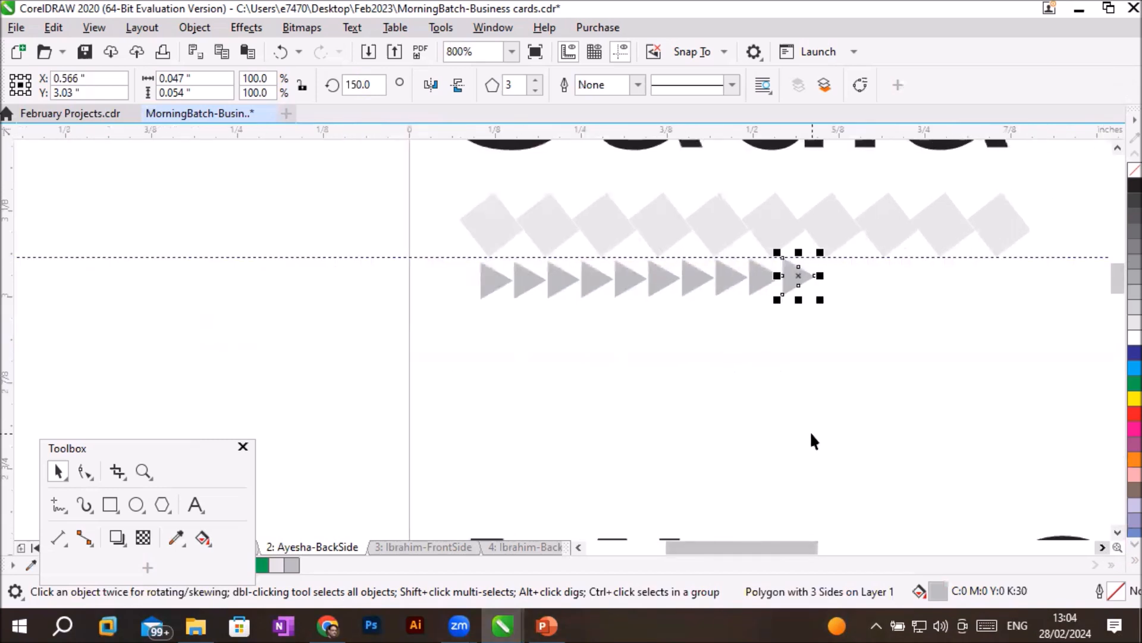
pyautogui.click(134, 504)
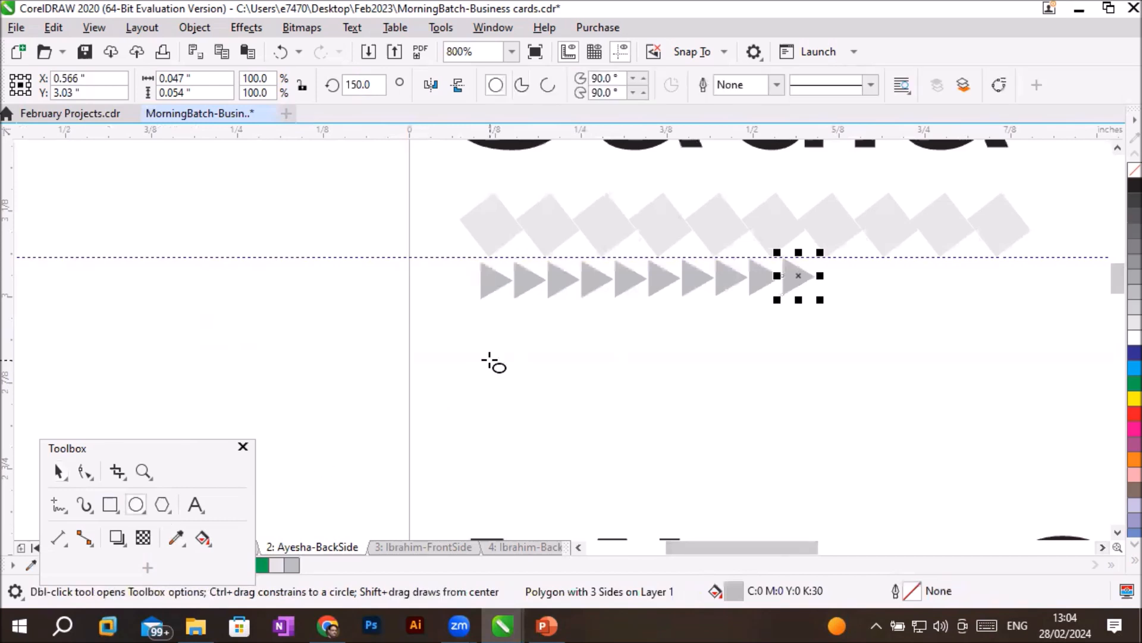
pyautogui.moveTo(480, 323); pyautogui.dragTo(511, 357)
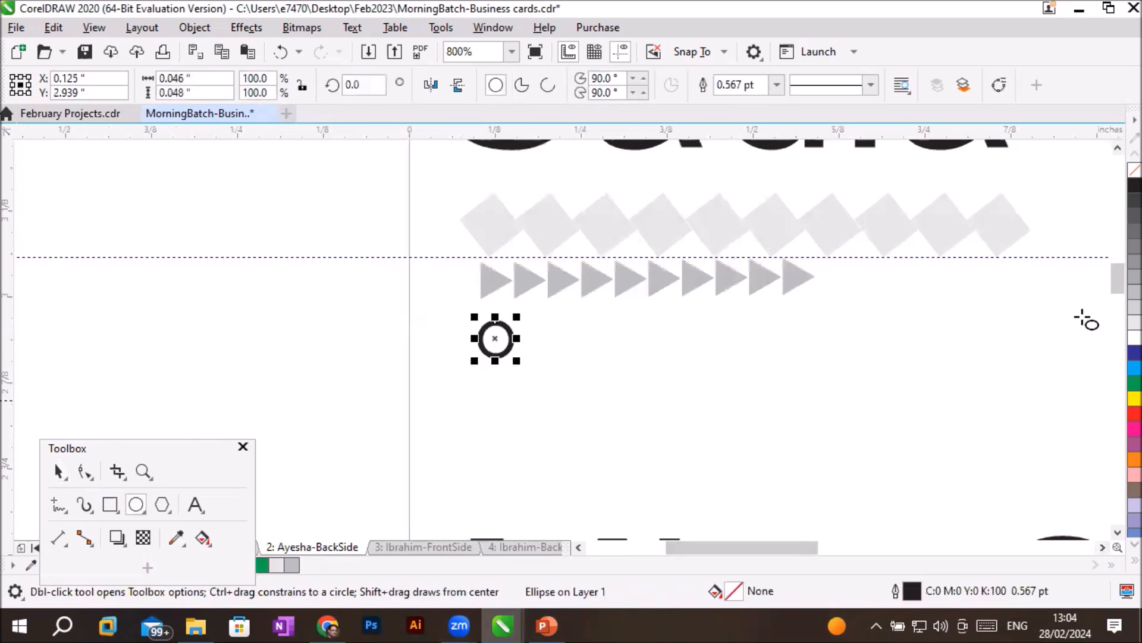
pyautogui.click(1122, 304)
pyautogui.rightClick(1133, 171)
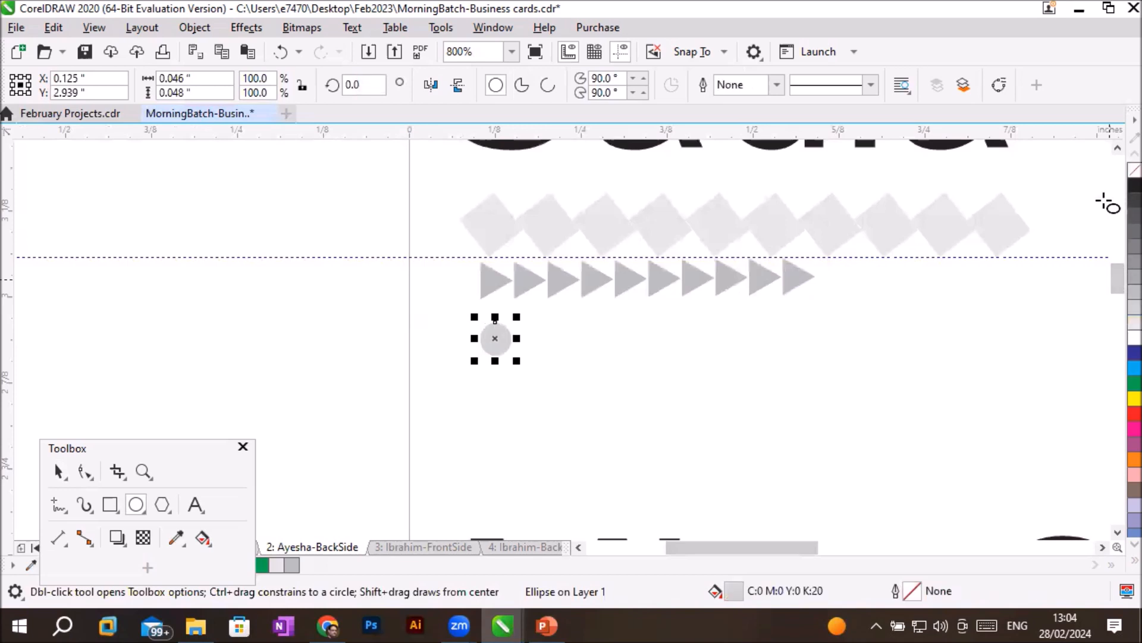
# - Place a copy of the grey circle at about X 0.148, Y 2.939 inch, overlapping the original by half
pyautogui.click(58, 471)
pyautogui.click(491, 333)
pyautogui.moveTo(492, 332); pyautogui.dragTo(515, 341)
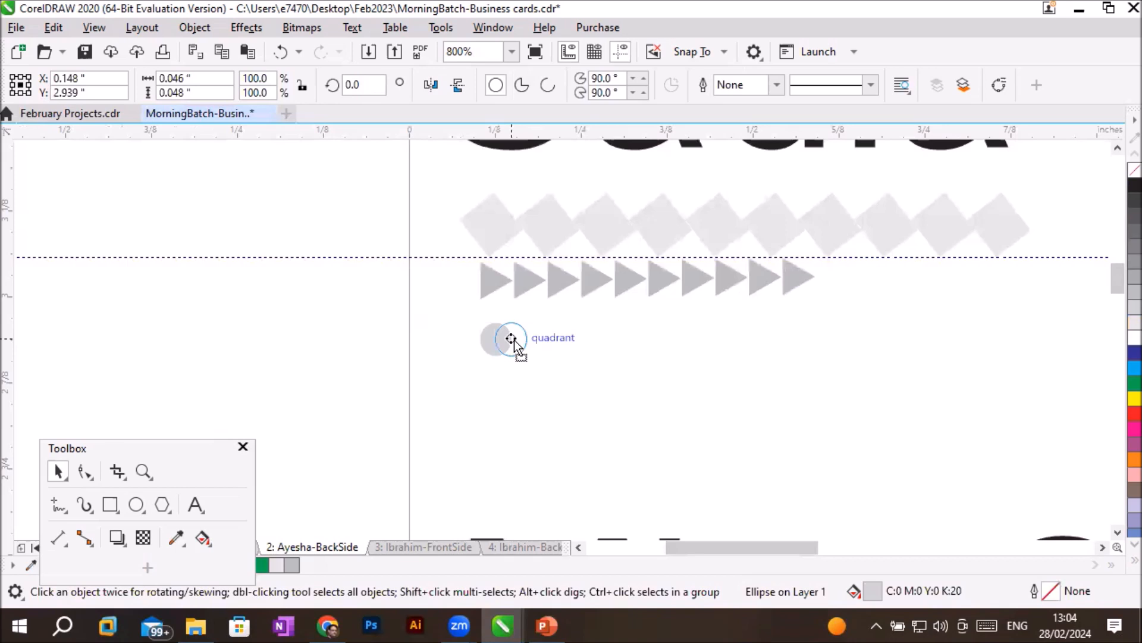
pyautogui.moveTo(516, 341); pyautogui.dragTo(514, 341)
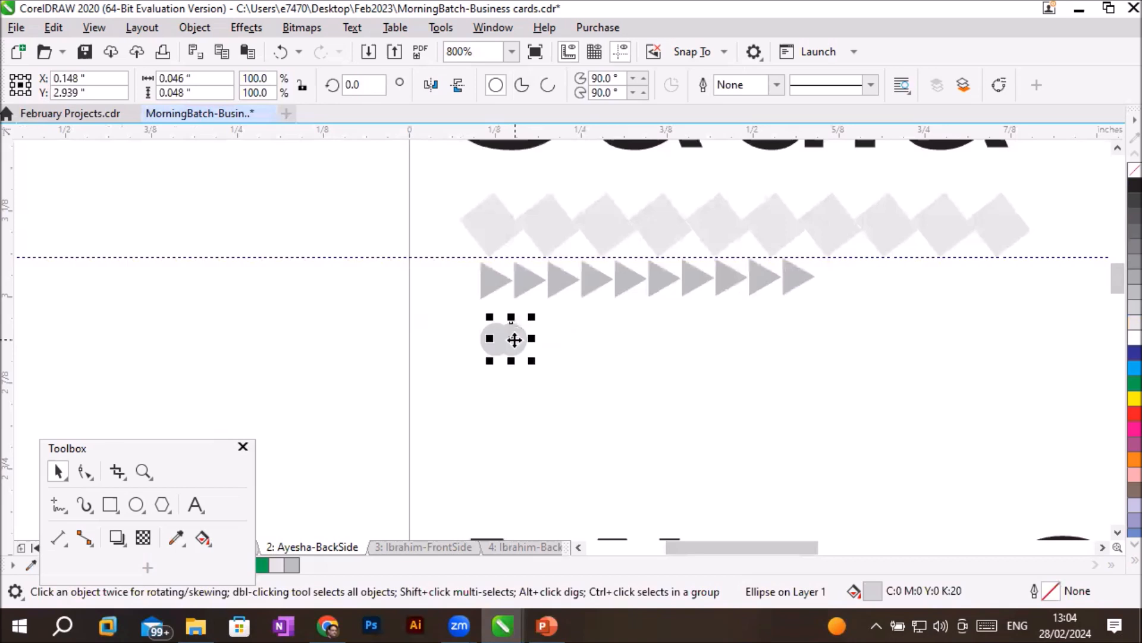
# - Repeat the circle duplication until the overlapping row extends to about X 0.49 inch, and deselect it
pyautogui.scroll(2, 628, 250)
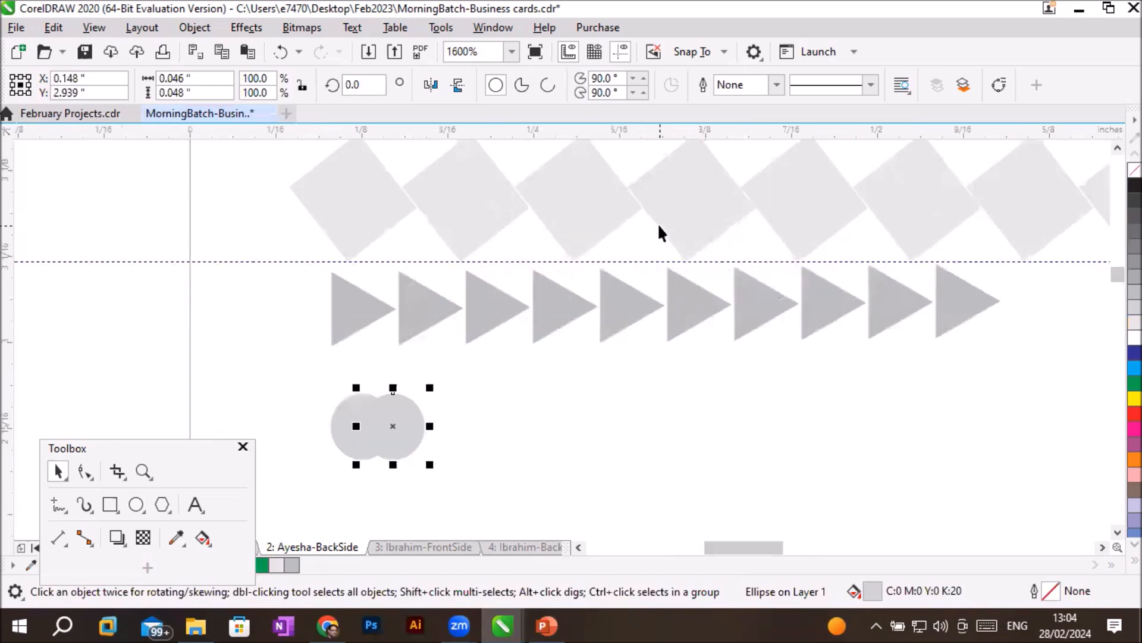
pyautogui.hotkey('ctrl', 'r')
pyautogui.hotkey('ctrl', 'r')
pyautogui.hotkey('ctrl', 'r')
pyautogui.hotkey('ctrl', 'r')
pyautogui.hotkey('ctrl', 'r')
pyautogui.hotkey('ctrl', 'r')
pyautogui.hotkey('ctrl', 'r')
pyautogui.hotkey('ctrl', 'r')
pyautogui.hotkey('ctrl', 'r')
pyautogui.hotkey('ctrl', 'r')
pyautogui.hotkey('ctrl', 'r')
pyautogui.hotkey('ctrl', 'r')
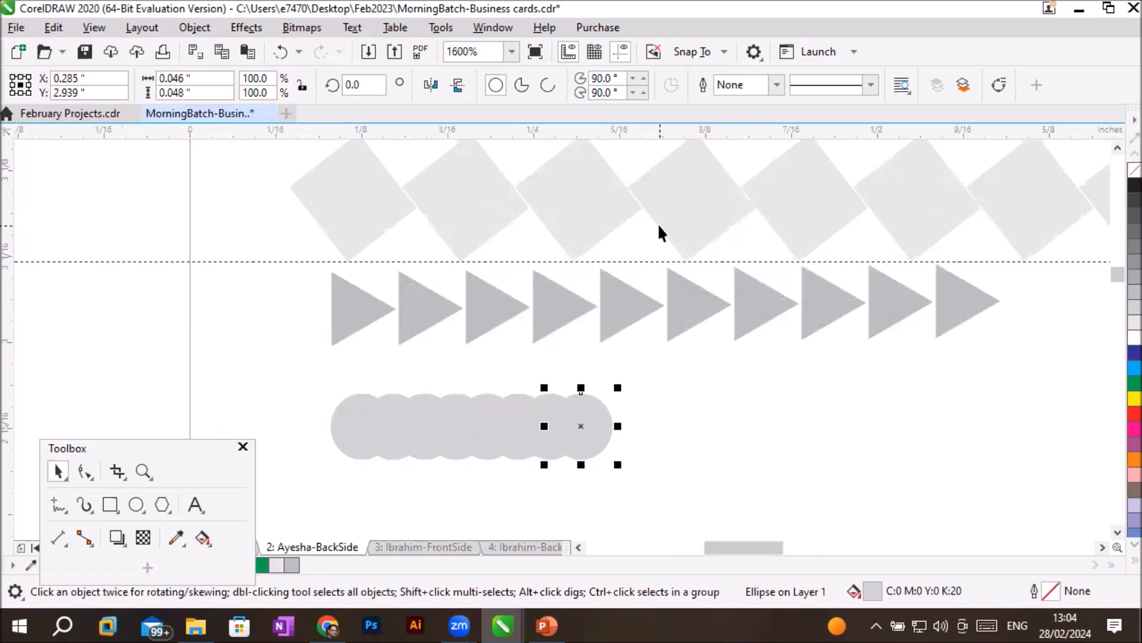
pyautogui.hotkey('ctrl', 'r')
pyautogui.hotkey('ctrl', 'r')
pyautogui.hotkey('ctrl', 'r')
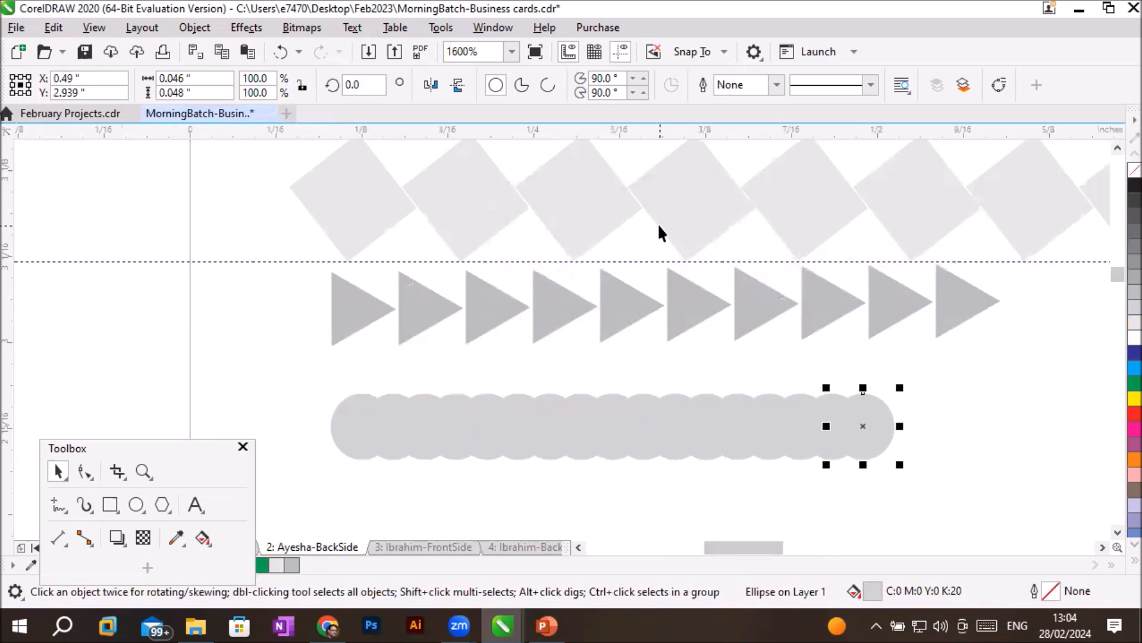
pyautogui.click(768, 366)
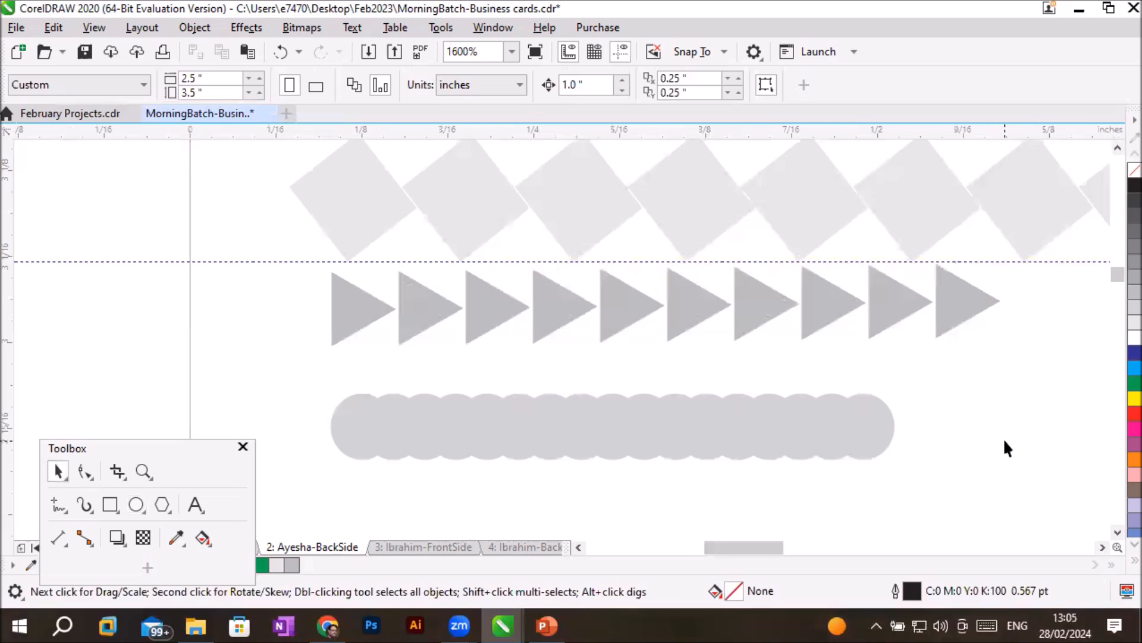
# - Draw a narrow upright rectangle about 0.021 by 0.147 inch off the page beside the card, fill it with cyan and remove its outline
pyautogui.scroll(-1, 1002, 449)
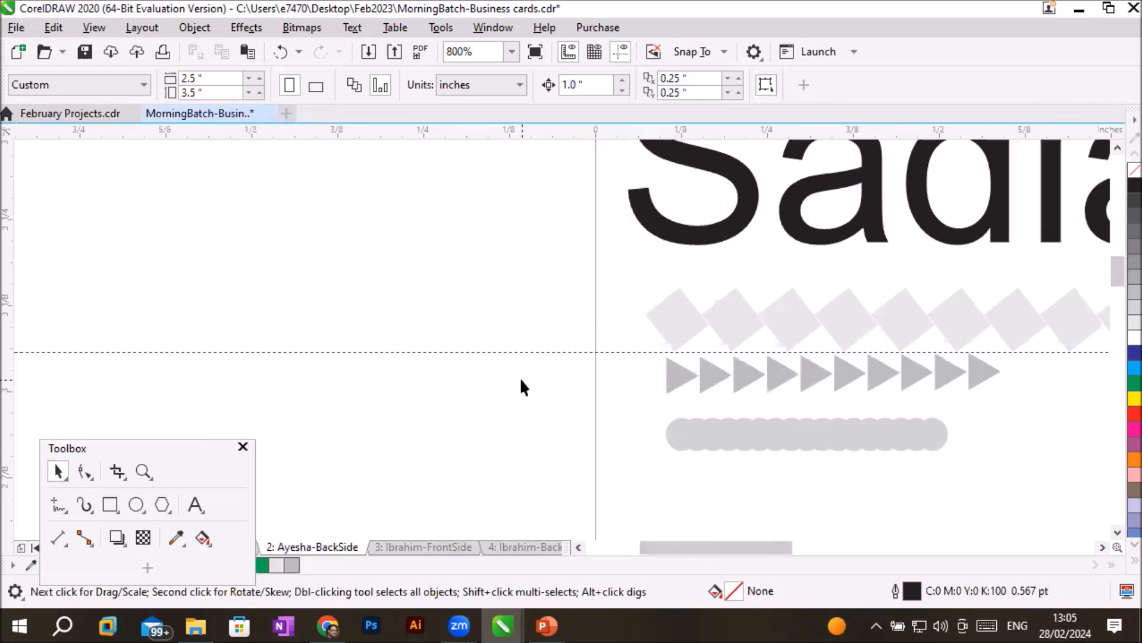
pyautogui.click(108, 502)
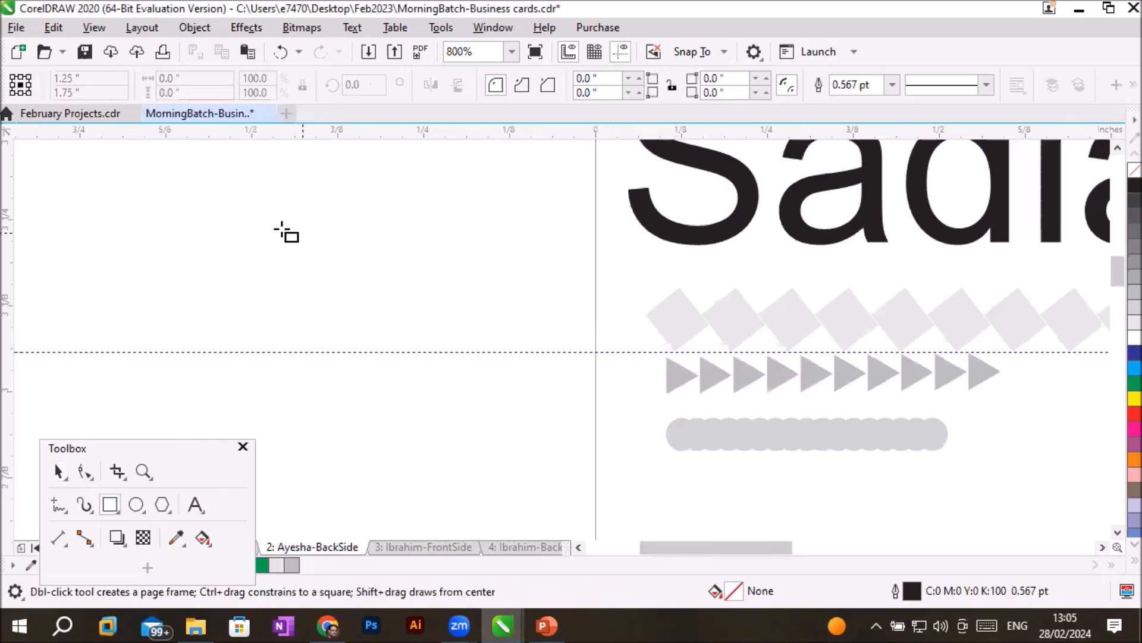
pyautogui.moveTo(280, 227); pyautogui.dragTo(294, 327)
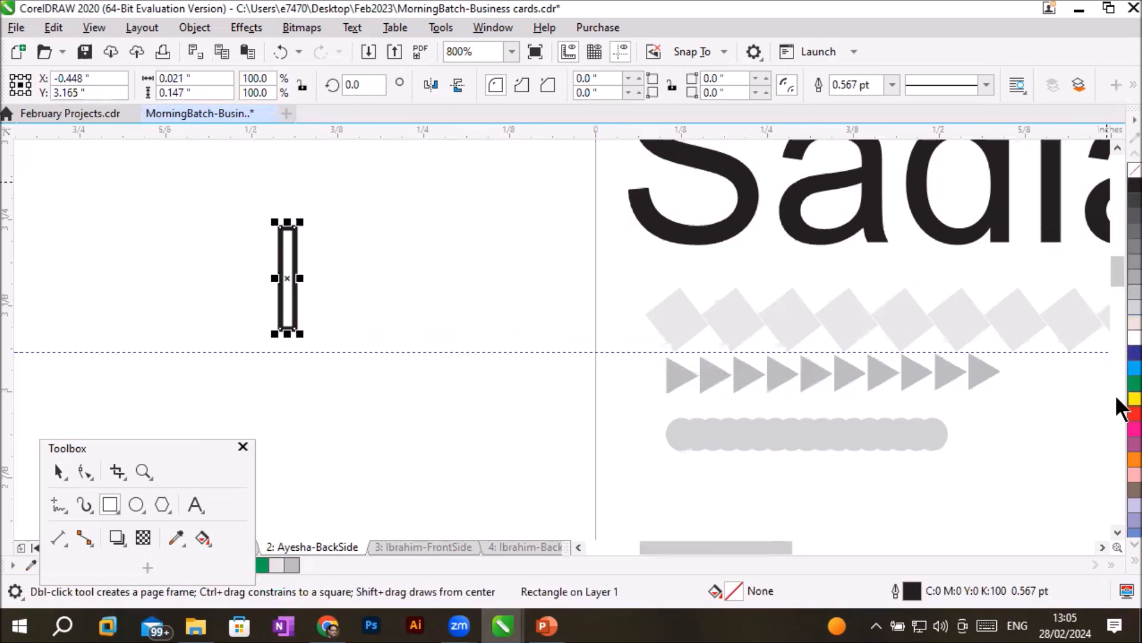
pyautogui.click(1134, 368)
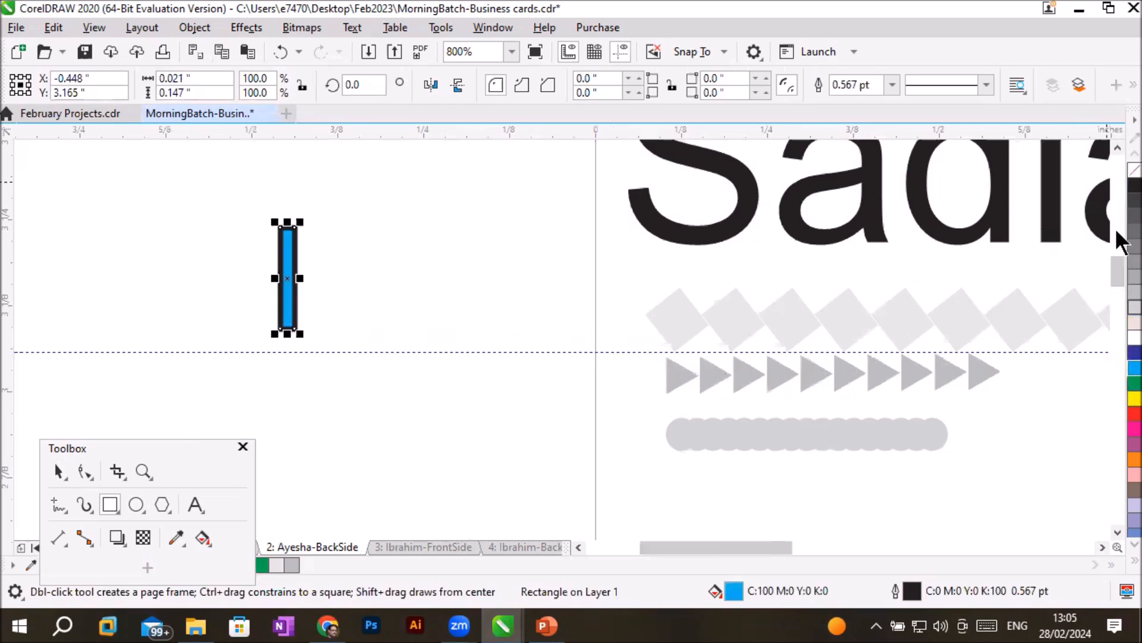
pyautogui.rightClick(1134, 171)
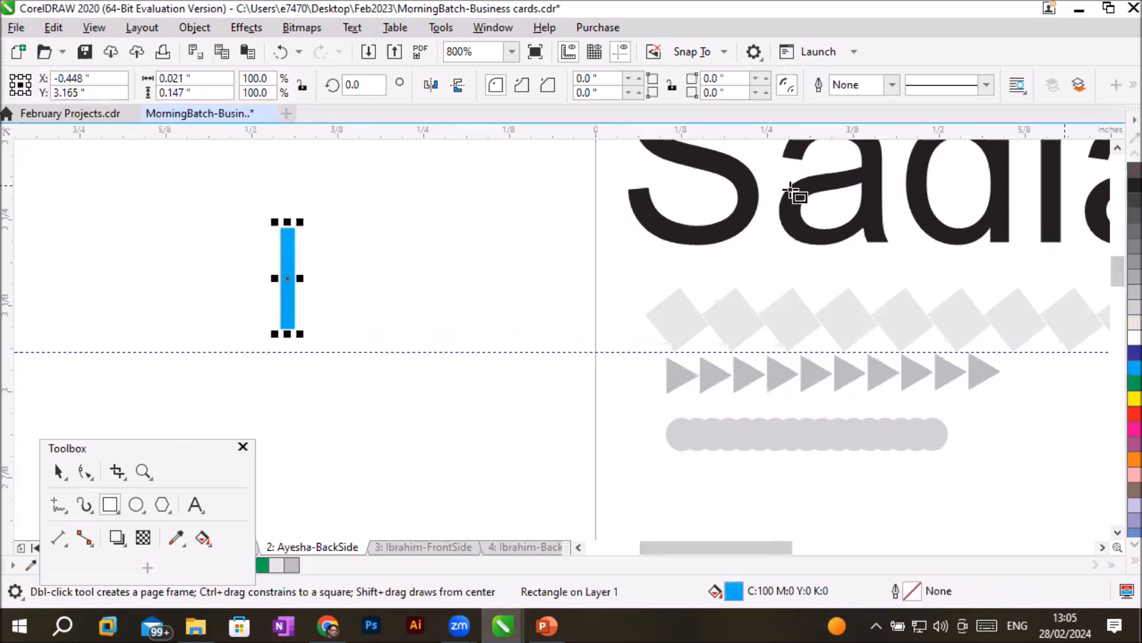
# - Create a copy of the cyan rectangle rotated about its centre to 330 degrees, keeping the original upright
pyautogui.scroll(1, 287, 197)
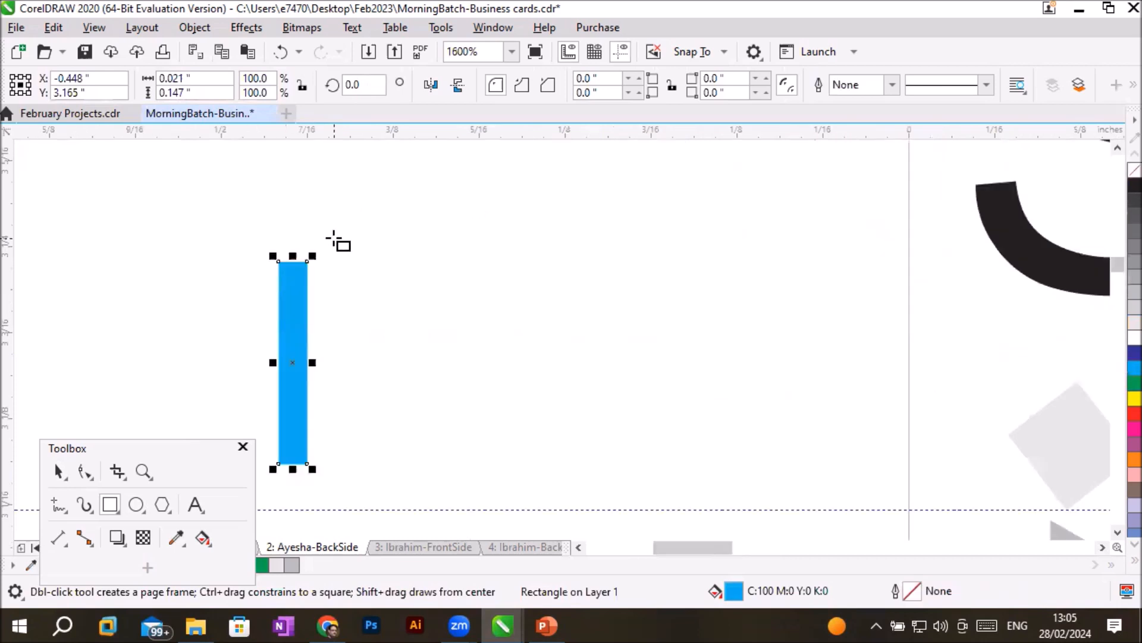
pyautogui.scroll(-1, 334, 238)
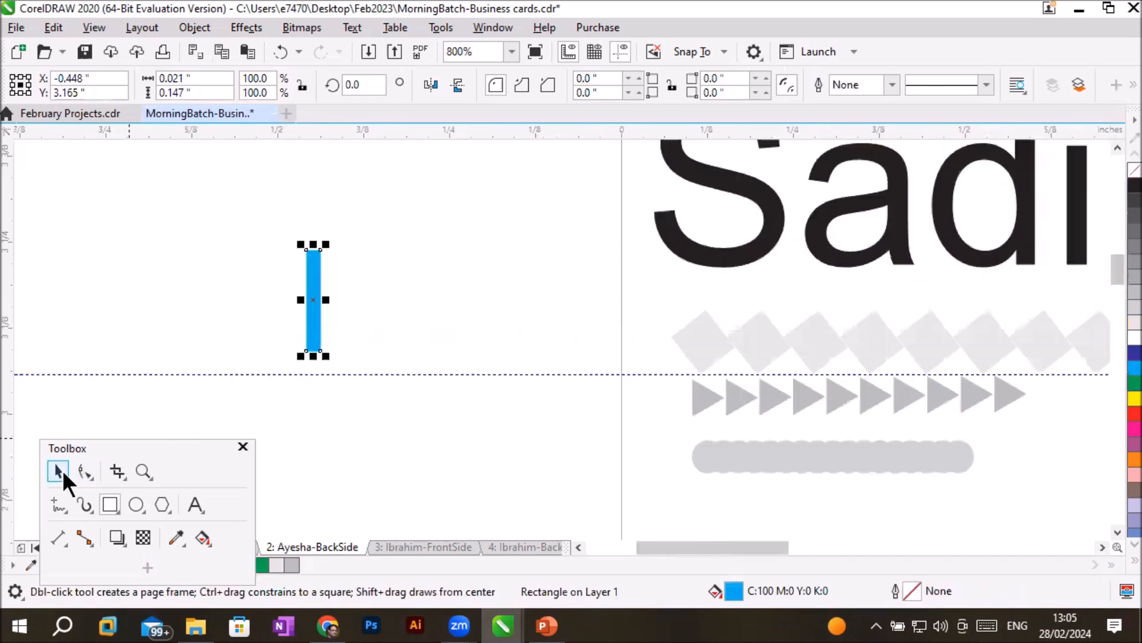
pyautogui.click(58, 471)
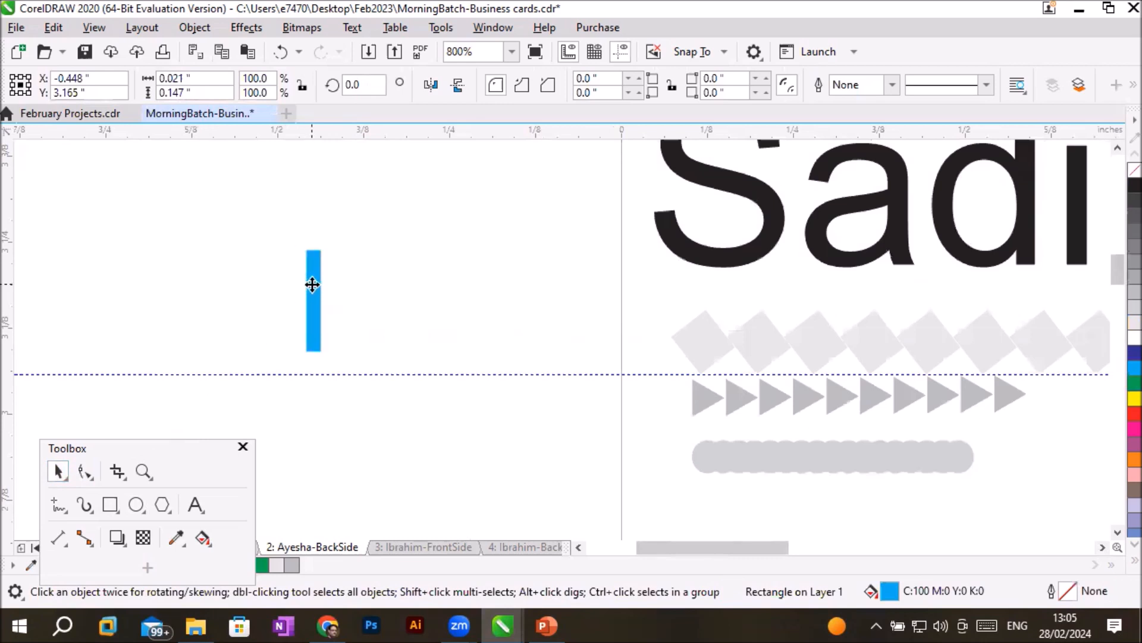
pyautogui.click(312, 284)
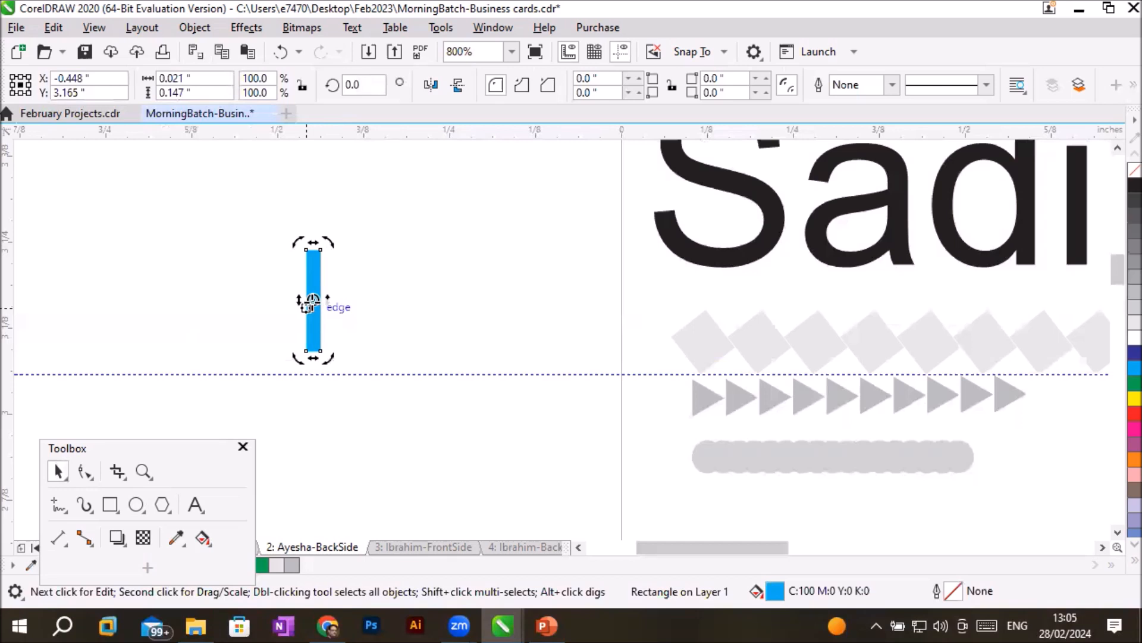
pyautogui.scroll(2, 326, 311)
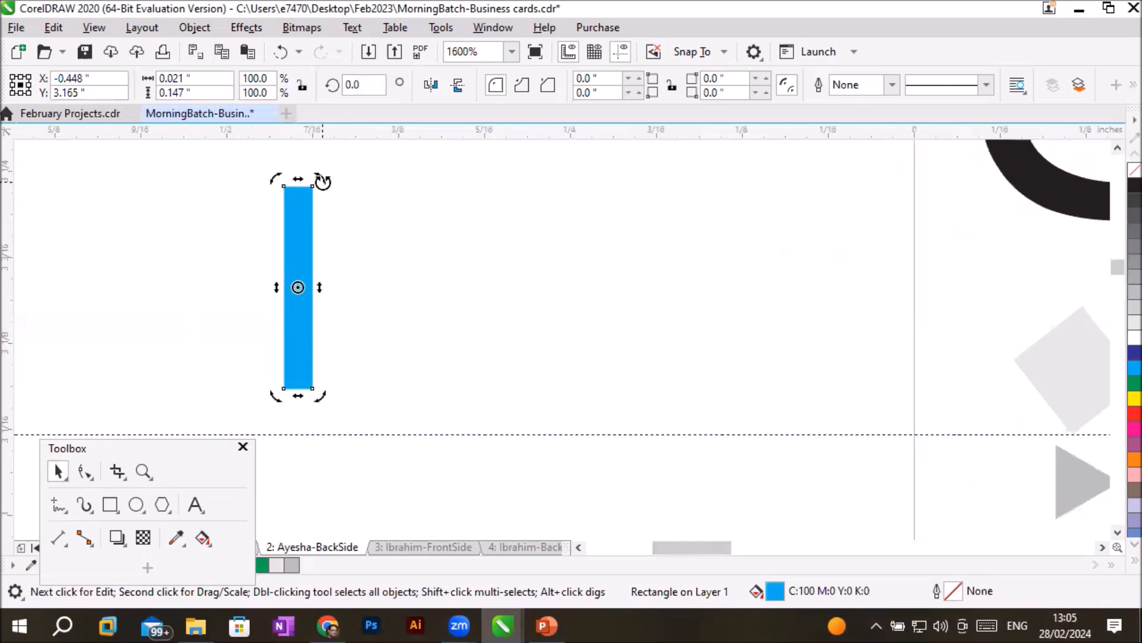
pyautogui.moveTo(323, 181); pyautogui.dragTo(357, 217)
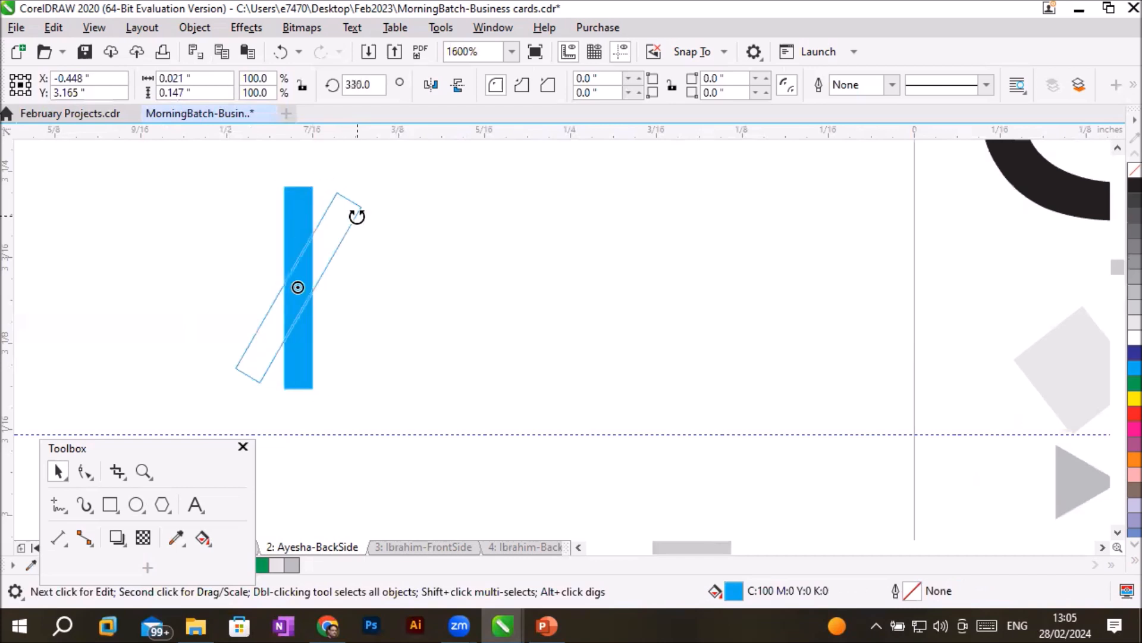
pyautogui.moveTo(357, 217); pyautogui.dragTo(360, 214)
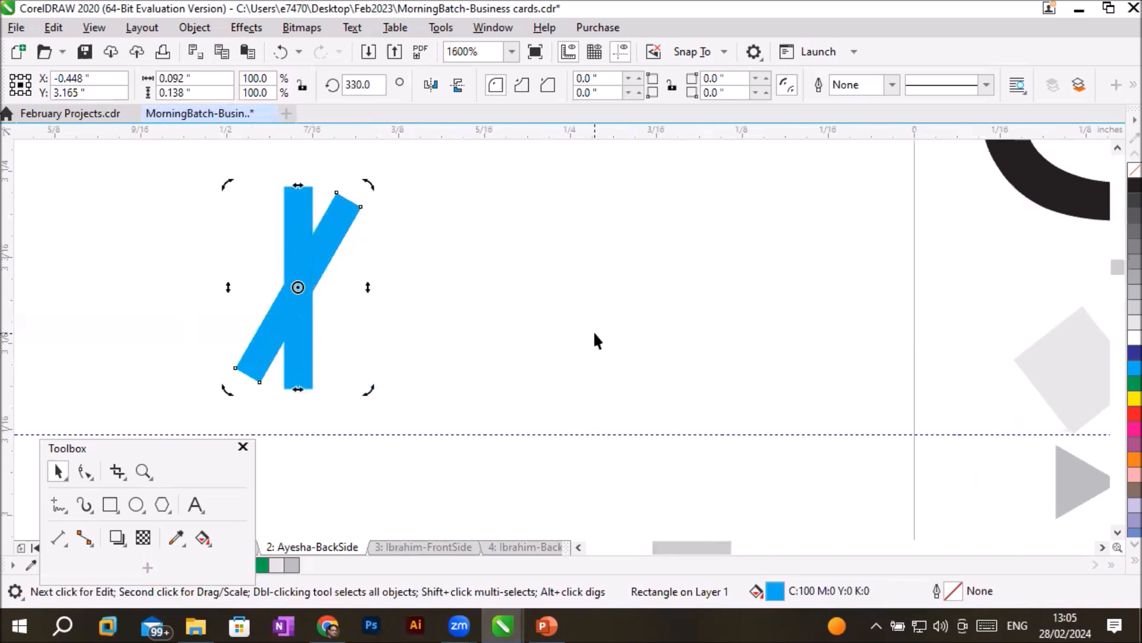
# - Repeat the rotated duplication of the cyan bar around its centre until a twelve-petal flower is formed
pyautogui.click(44, 27)
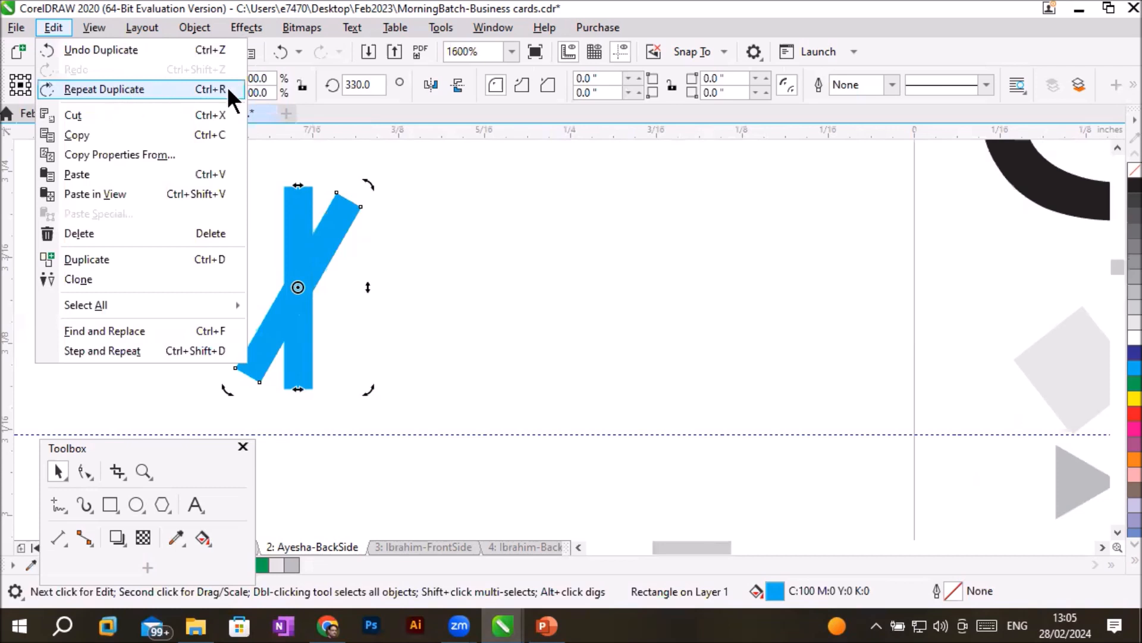
pyautogui.press('Escape')
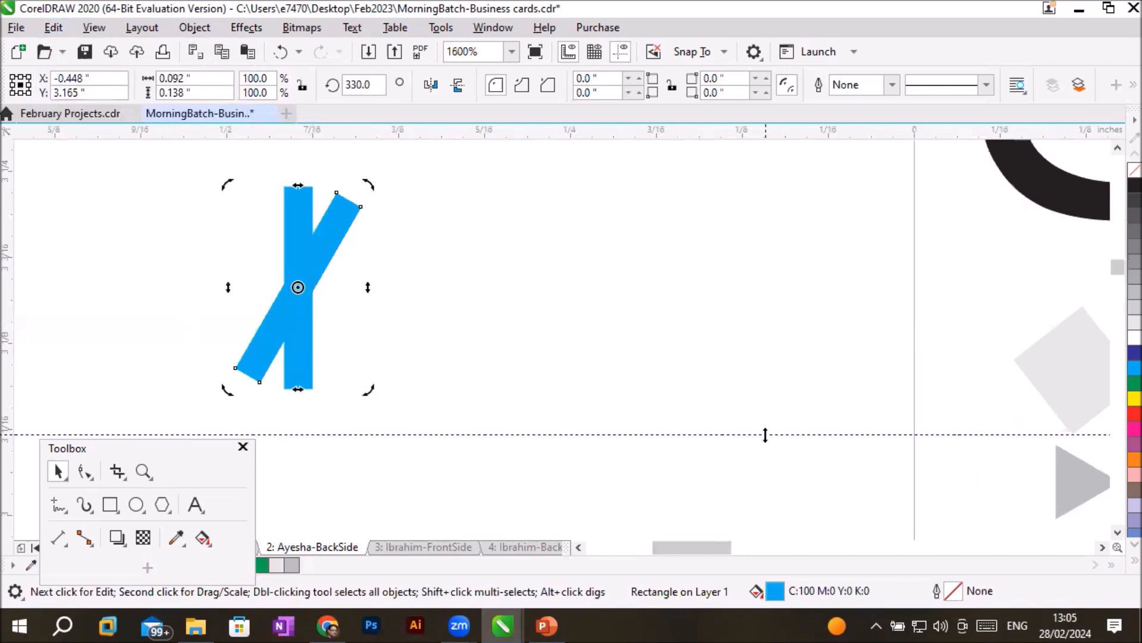
pyautogui.hotkey('ctrl', 'r')
pyautogui.hotkey('ctrl', 'r')
pyautogui.hotkey('ctrl', 'r')
pyautogui.hotkey('ctrl', 'r')
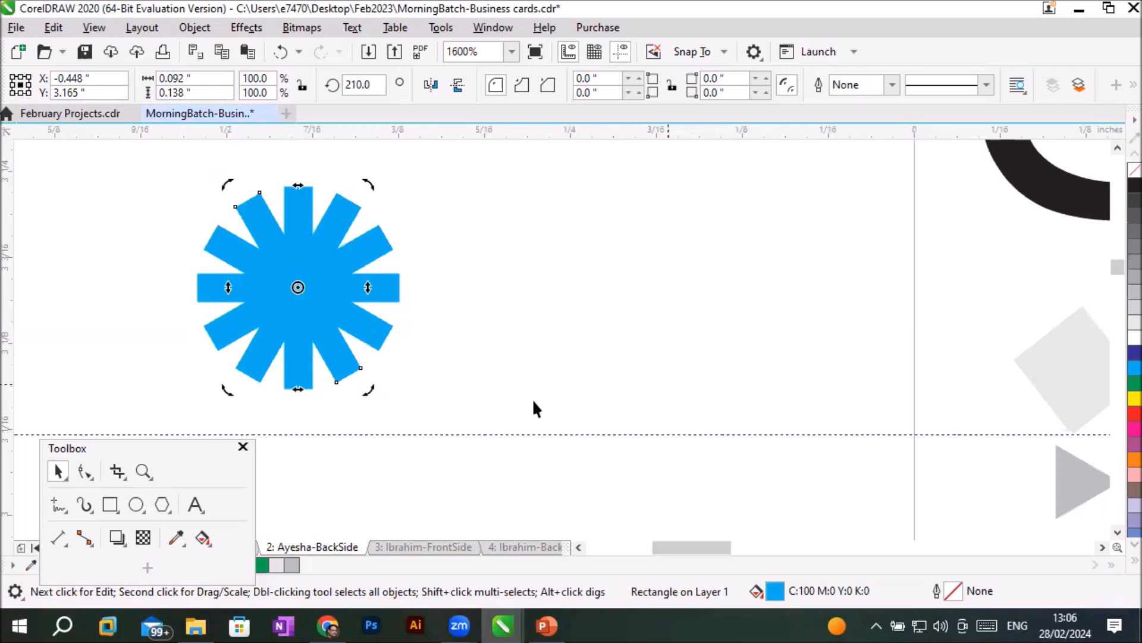
# - Draw a circle at the centre of the cyan flower, colour it red and deselect it
pyautogui.click(138, 506)
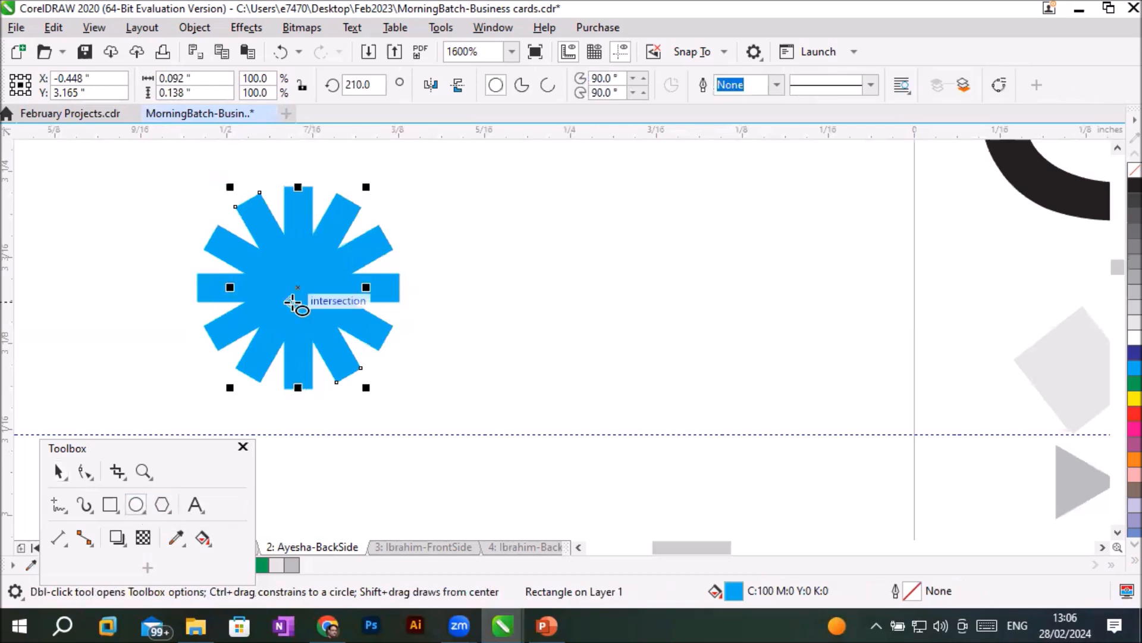
pyautogui.moveTo(425, 241)
pyautogui.mouseDown()
pyautogui.moveTo(481, 297)
pyautogui.moveTo(300, 286)
pyautogui.mouseUp()
pyautogui.click(1135, 413)
pyautogui.rightClick(1135, 414)
pyautogui.click(59, 471)
pyautogui.click(563, 375)
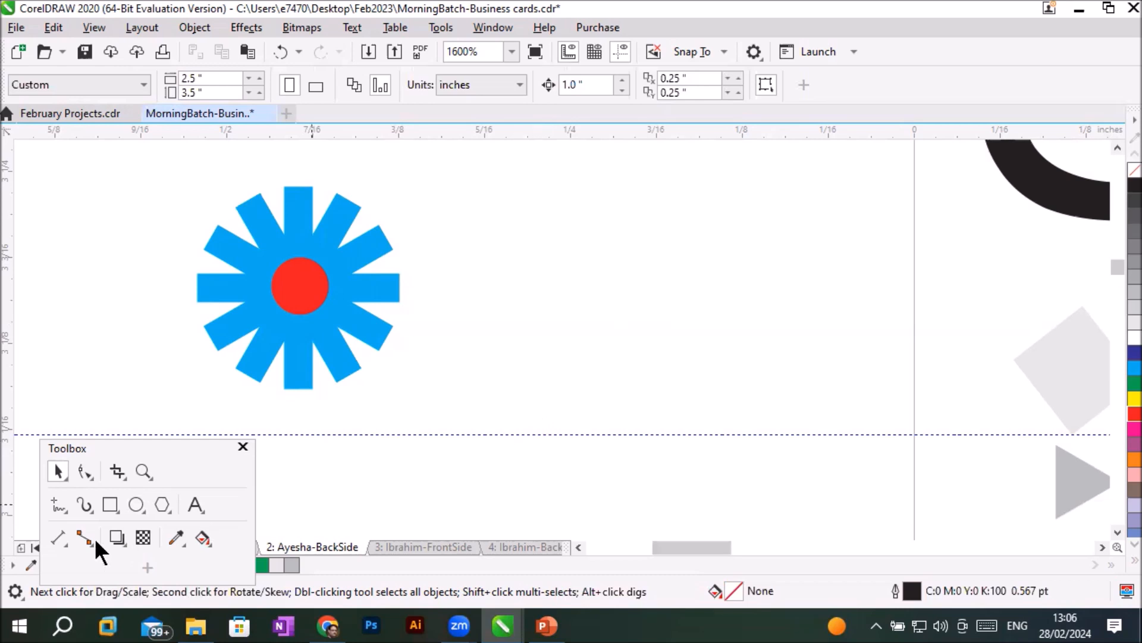
# - Draw a circle about 0.028 inch in diameter at about X -0.244, Y 3.226 inch, remove its outline and fill it with red
pyautogui.click(132, 506)
pyautogui.moveTo(560, 187); pyautogui.dragTo(595, 223)
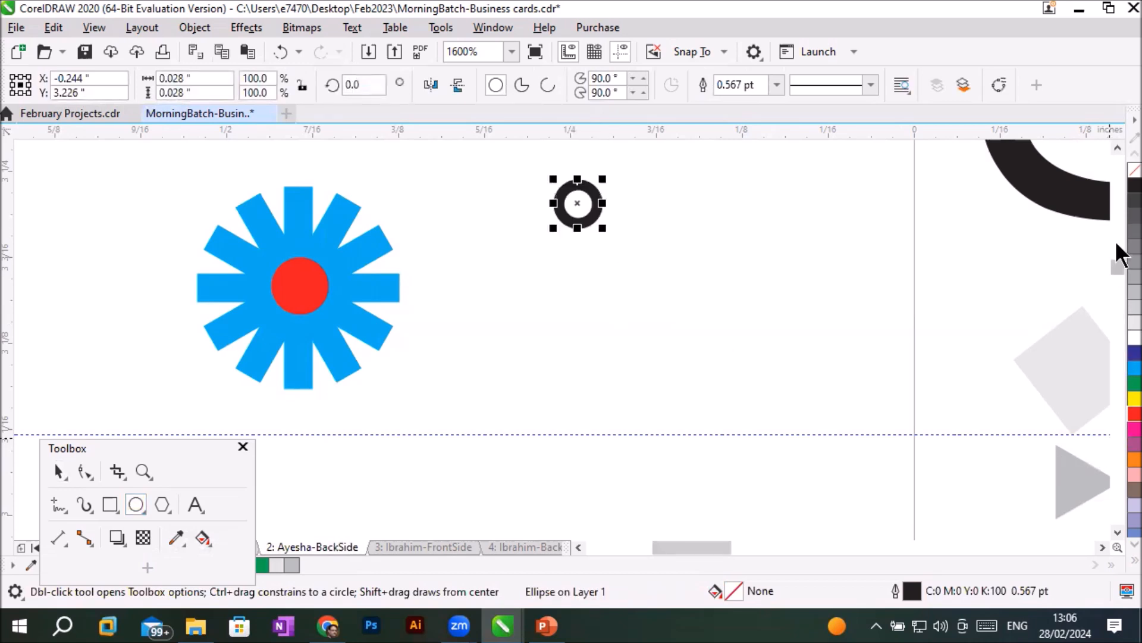
pyautogui.rightClick(1130, 172)
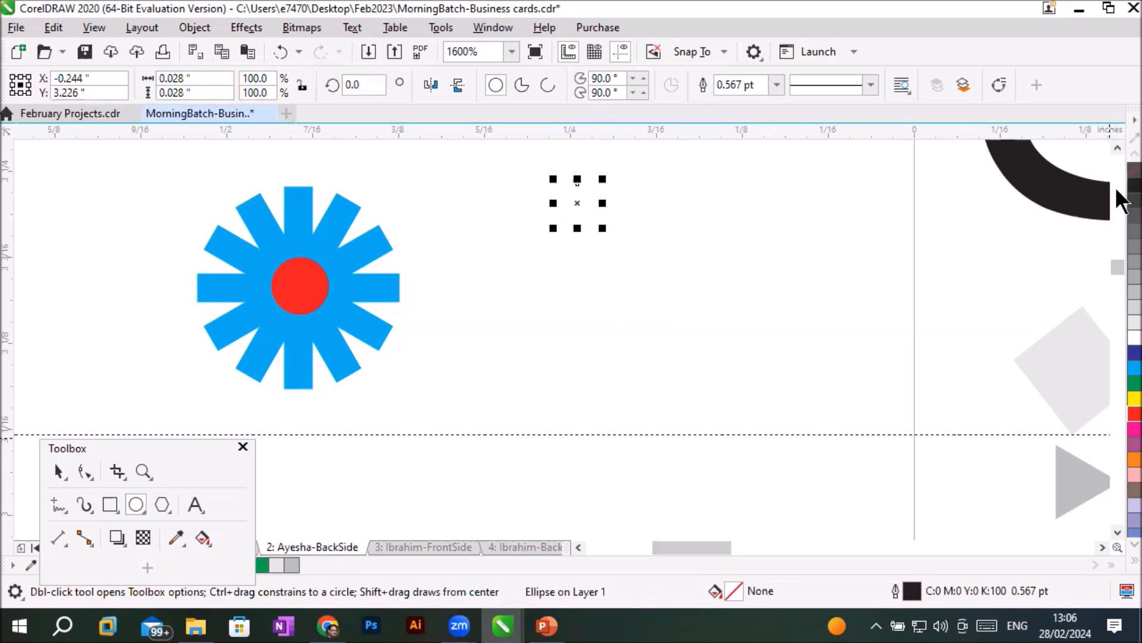
pyautogui.click(1135, 414)
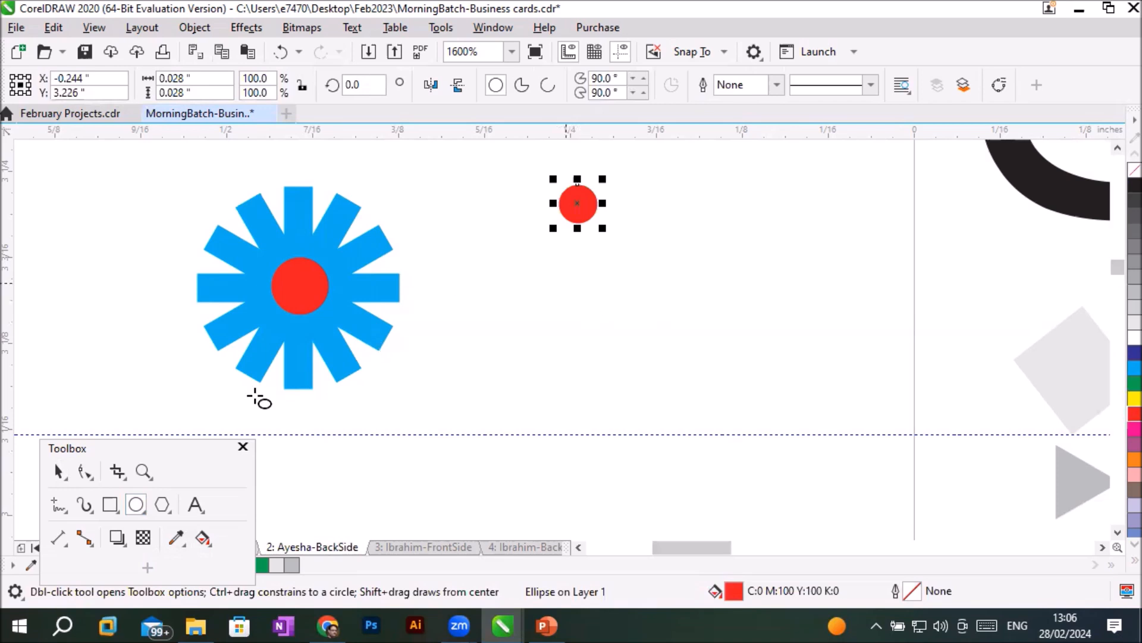
# - Add a letter S in 7 pt Arial and place it directly below the small red circle
pyautogui.click(194, 505)
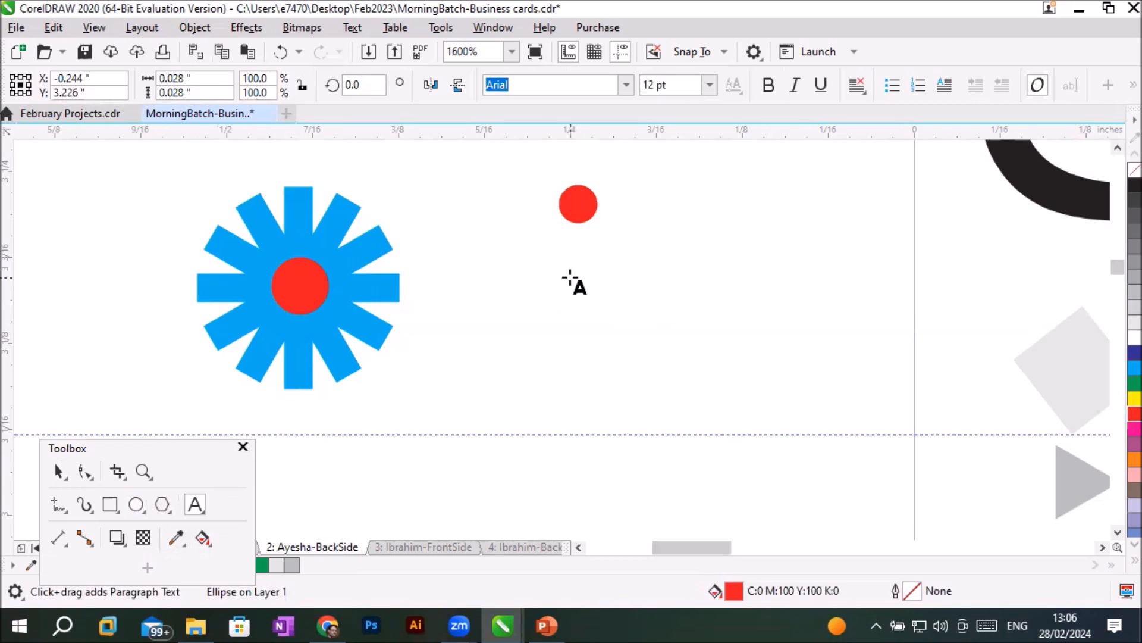
pyautogui.click(570, 278)
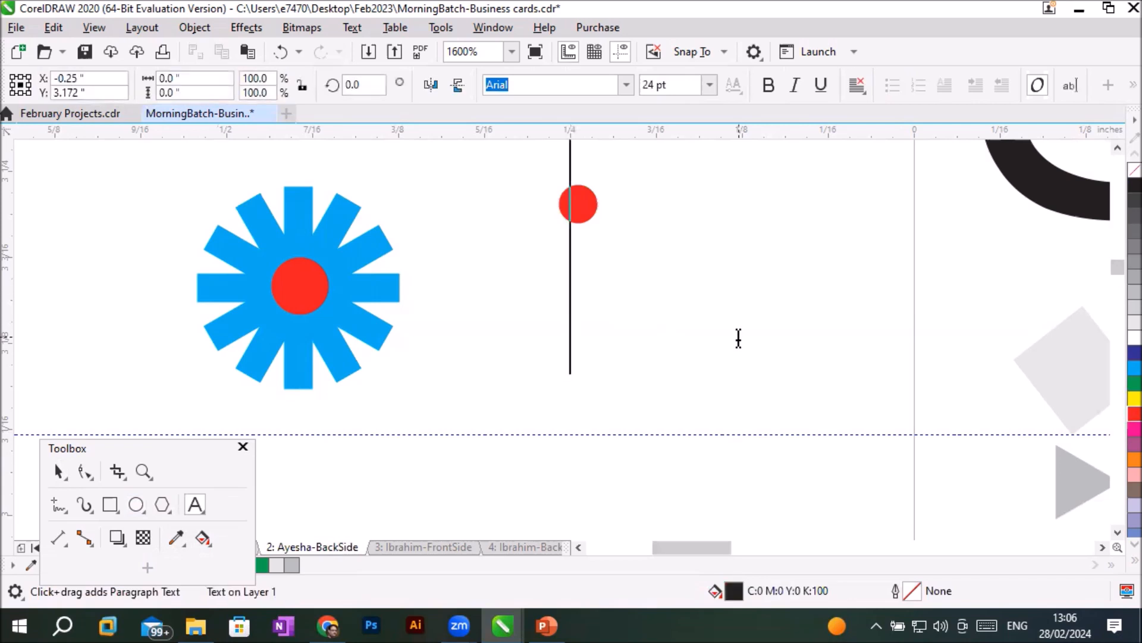
pyautogui.write('S')
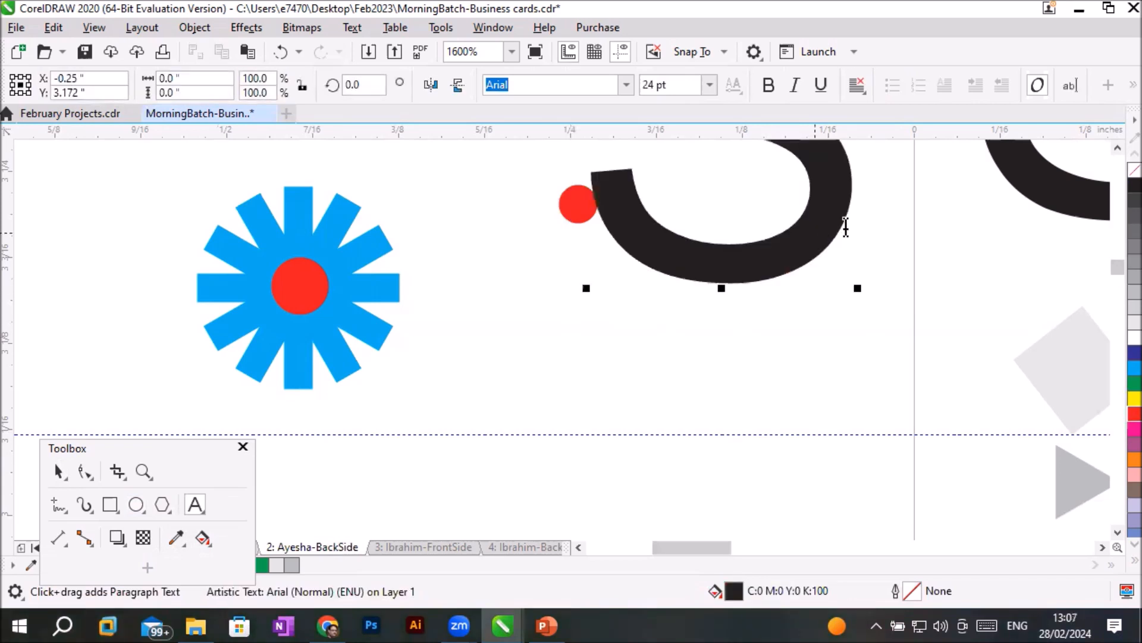
pyautogui.scroll(-2, 843, 222)
pyautogui.moveTo(855, 178); pyautogui.dragTo(782, 203)
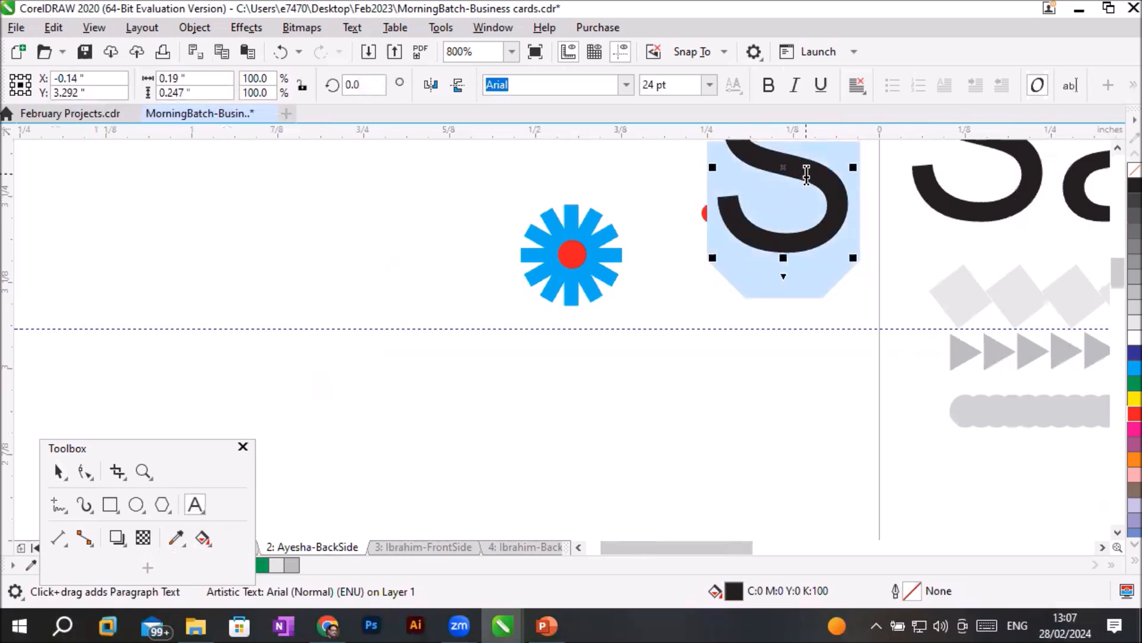
pyautogui.click(710, 85)
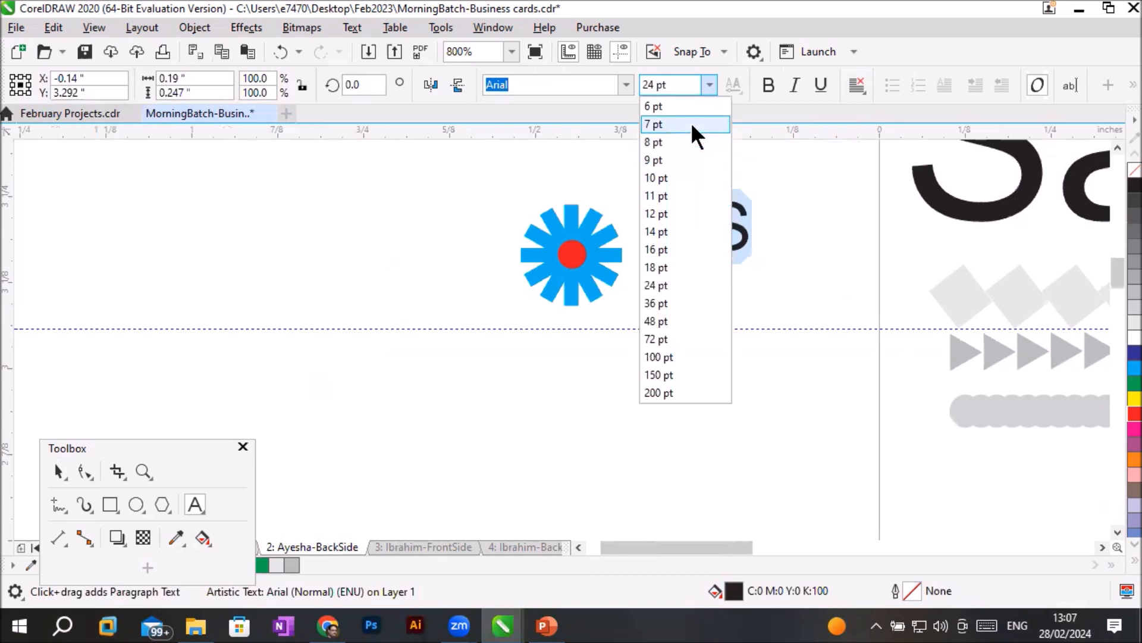
pyautogui.press('Escape')
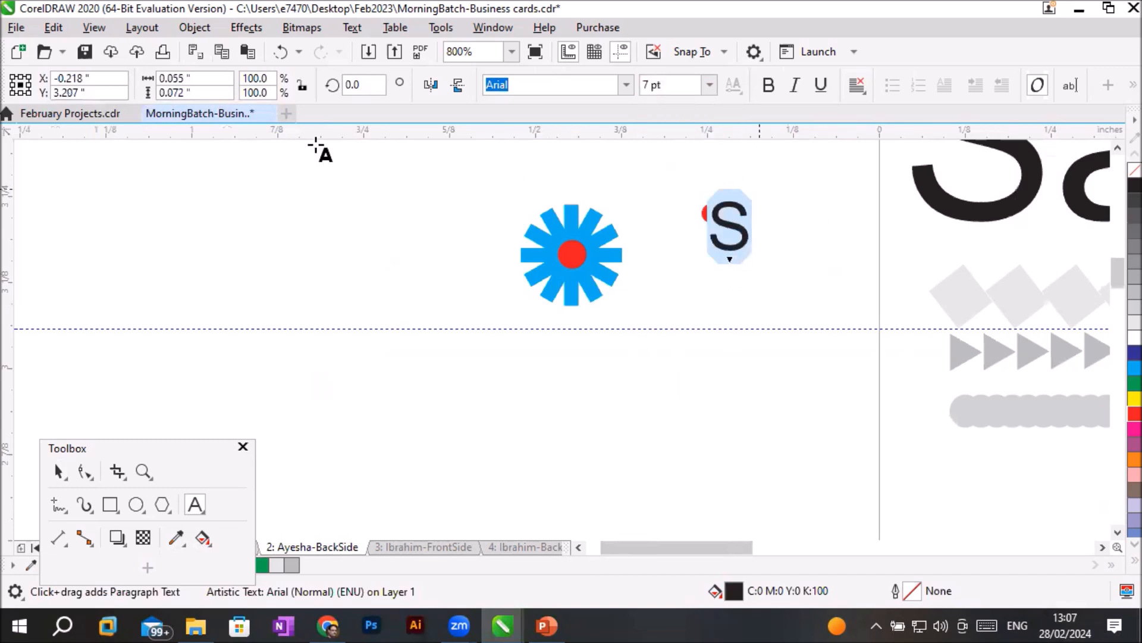
pyautogui.click(58, 471)
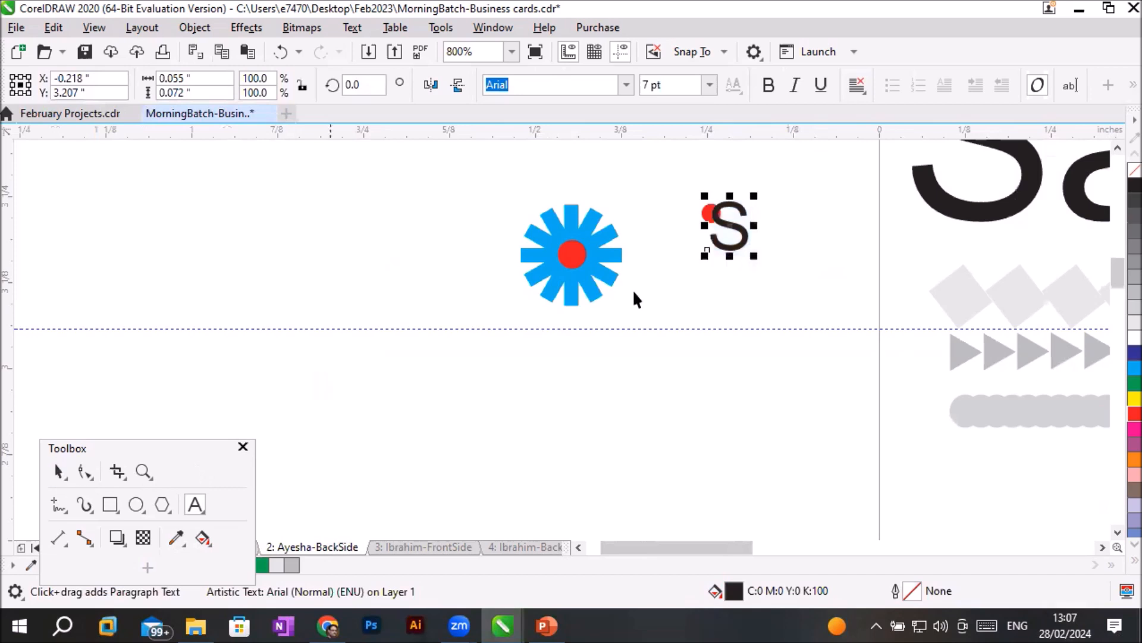
pyautogui.moveTo(744, 247); pyautogui.dragTo(729, 291)
# - Move the red circle's rotation centre to the middle of the S and create a copy rotated 30 degrees clockwise around it
pyautogui.click(712, 213)
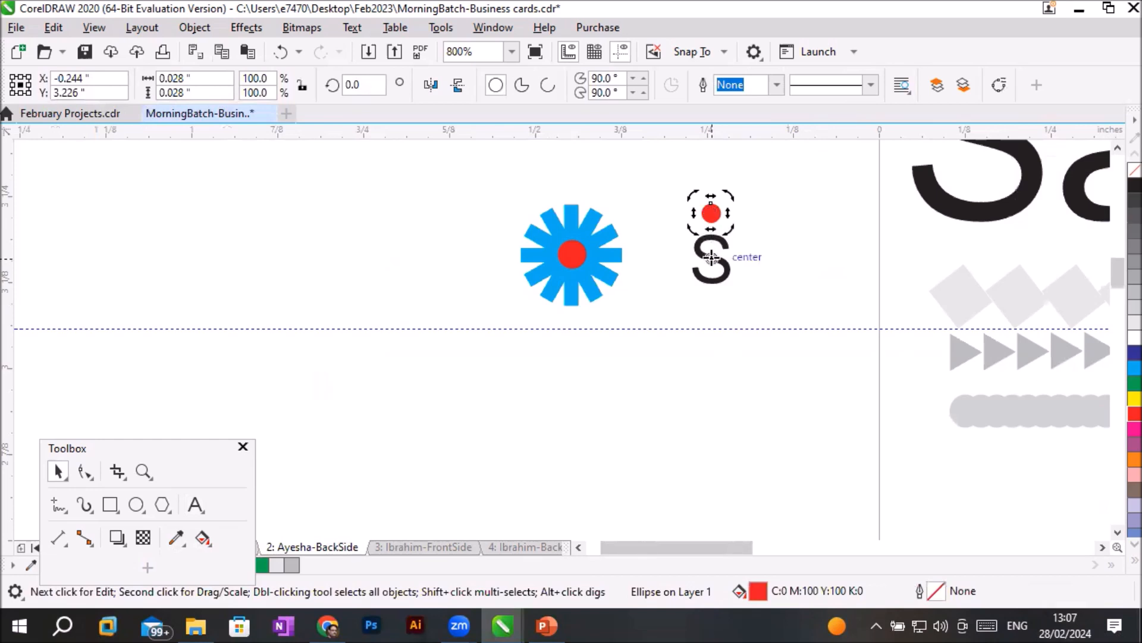
pyautogui.moveTo(712, 257); pyautogui.dragTo(711, 257)
pyautogui.moveTo(729, 196); pyautogui.dragTo(755, 213)
# - Repeat the rotated duplication of the red circle until twelve dots form a ring around the S
pyautogui.hotkey('ctrl', 'r')
pyautogui.hotkey('ctrl', 'r')
pyautogui.hotkey('ctrl', 'r')
pyautogui.hotkey('ctrl', 'r')
pyautogui.hotkey('ctrl', 'r')
pyautogui.hotkey('ctrl', 'r')
pyautogui.hotkey('ctrl', 'r')
pyautogui.hotkey('ctrl', 'r')
pyautogui.hotkey('ctrl', 'r')
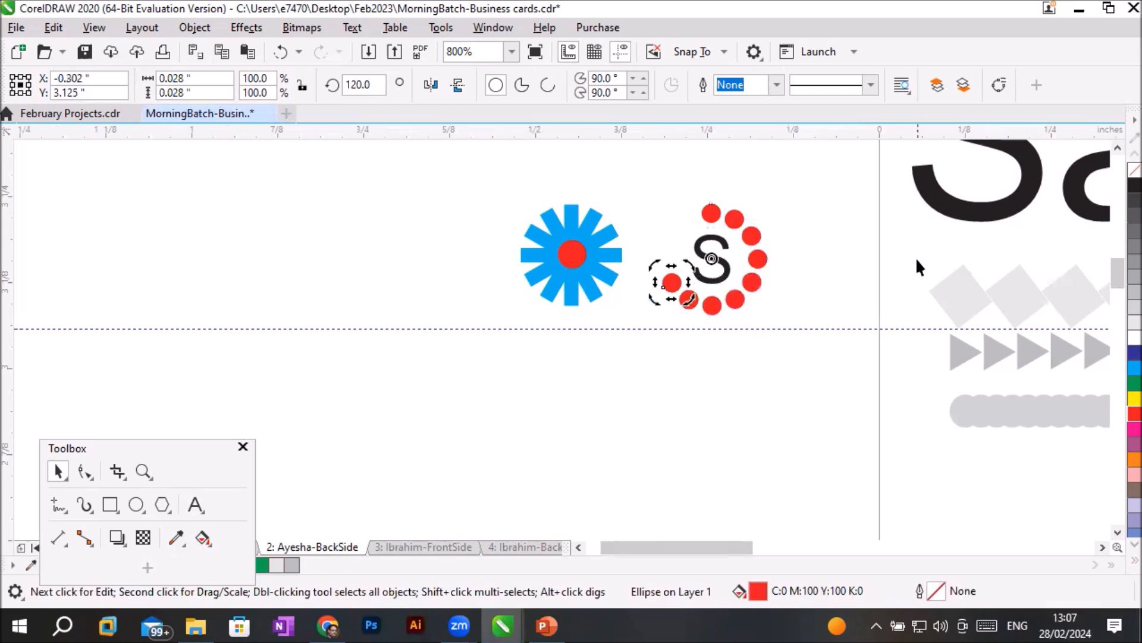
pyautogui.hotkey('ctrl', 'r')
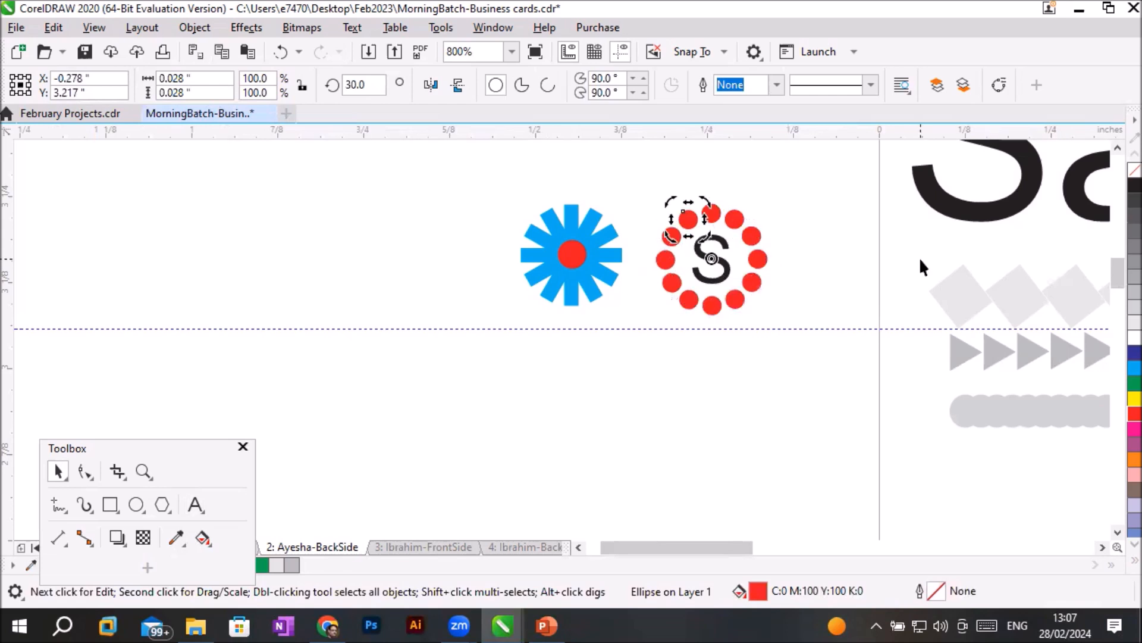
# - Select the S with its ring of red dots and move it beside the card's upper corner, at about X -0.097, Y 3.391 inch
pyautogui.click(778, 376)
pyautogui.moveTo(642, 185); pyautogui.dragTo(814, 344)
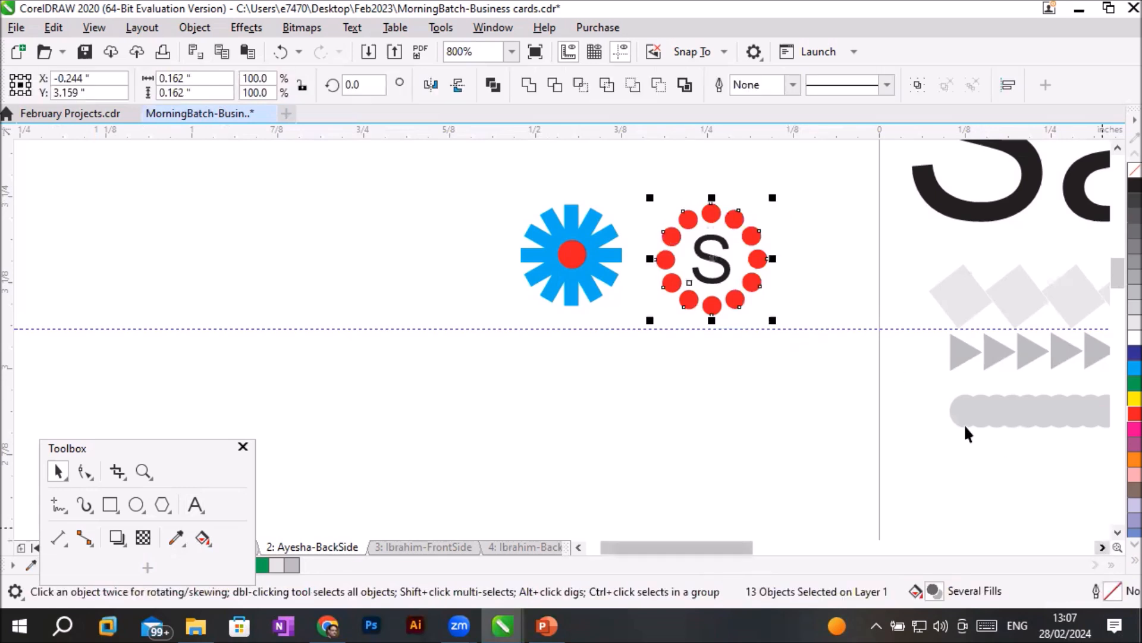
pyautogui.scroll(-1, 964, 423)
pyautogui.moveTo(1101, 547); pyautogui.dragTo(1102, 547)
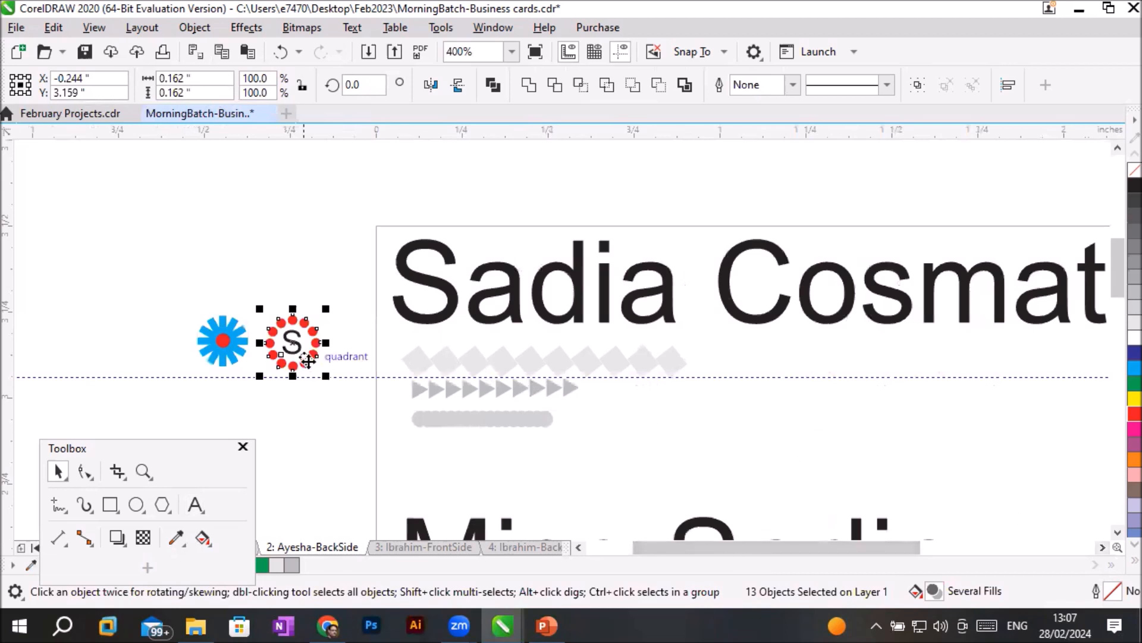
pyautogui.moveTo(313, 354); pyautogui.dragTo(362, 274)
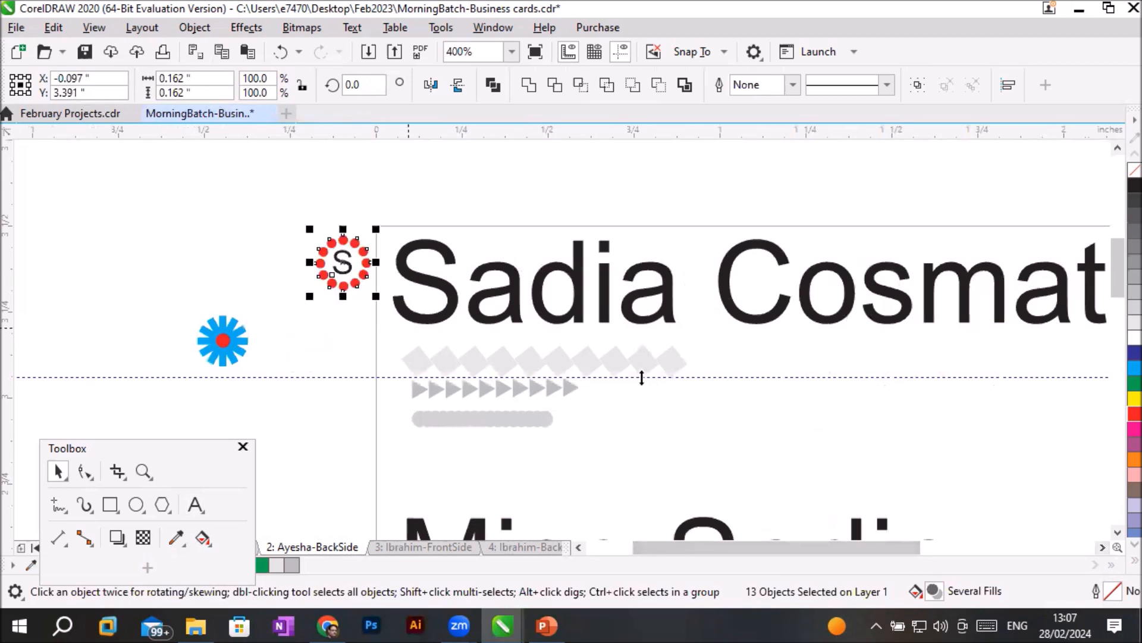
# - Set the Sadia Cosmatics heading to 14 pt and move it to about X 1.326, Y 3.344 inch on the card
pyautogui.click(645, 316)
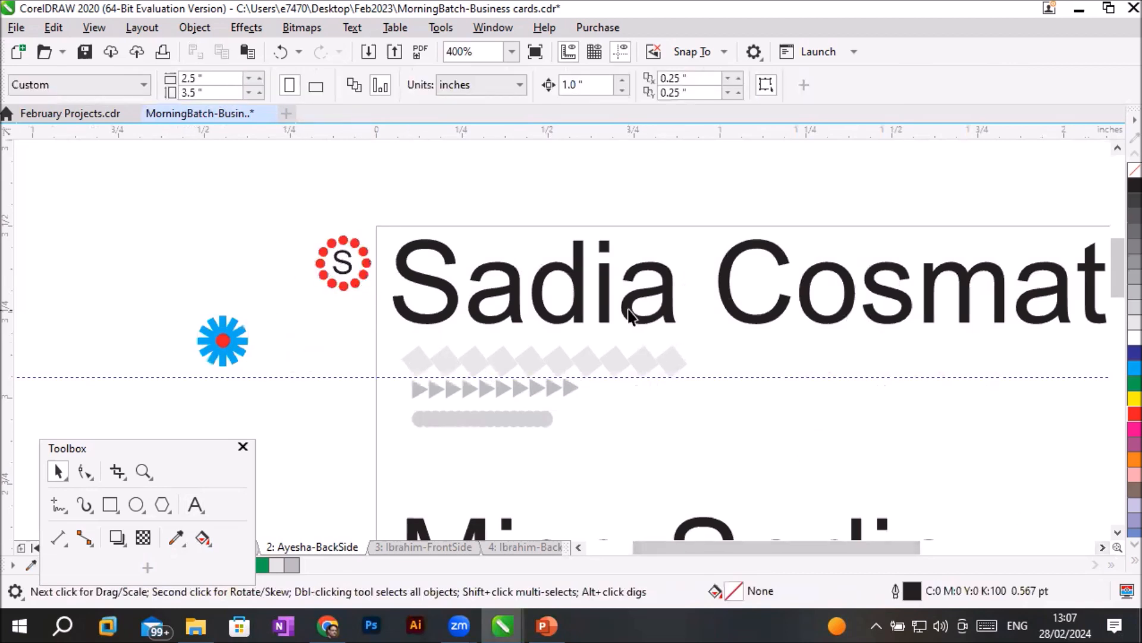
pyautogui.click(626, 309)
pyautogui.scroll(-1, 710, 323)
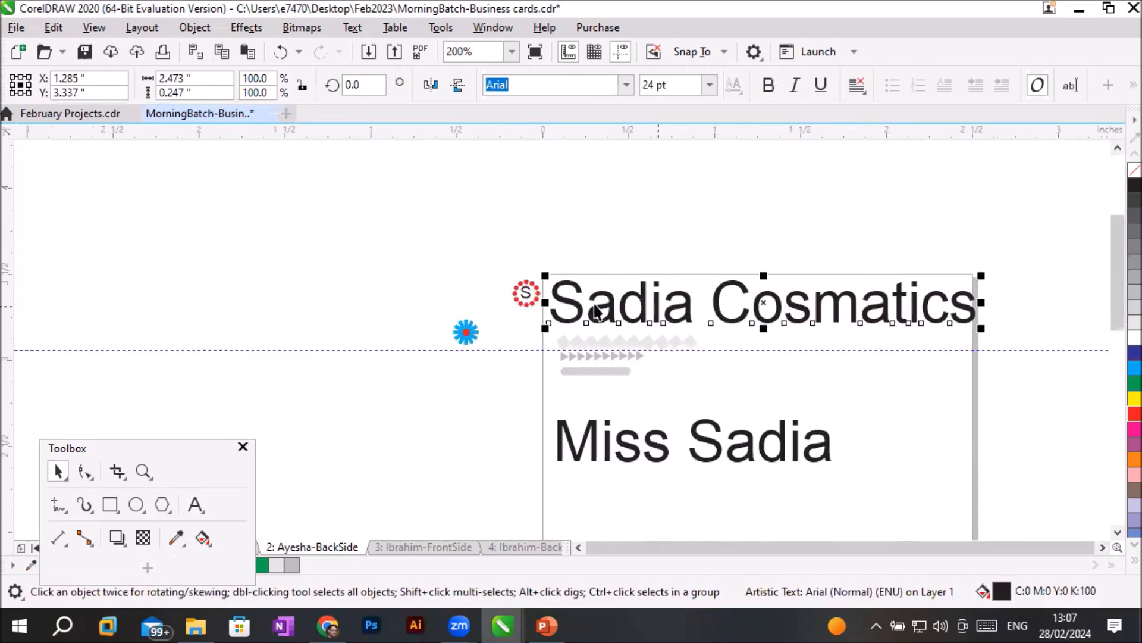
pyautogui.click(709, 84)
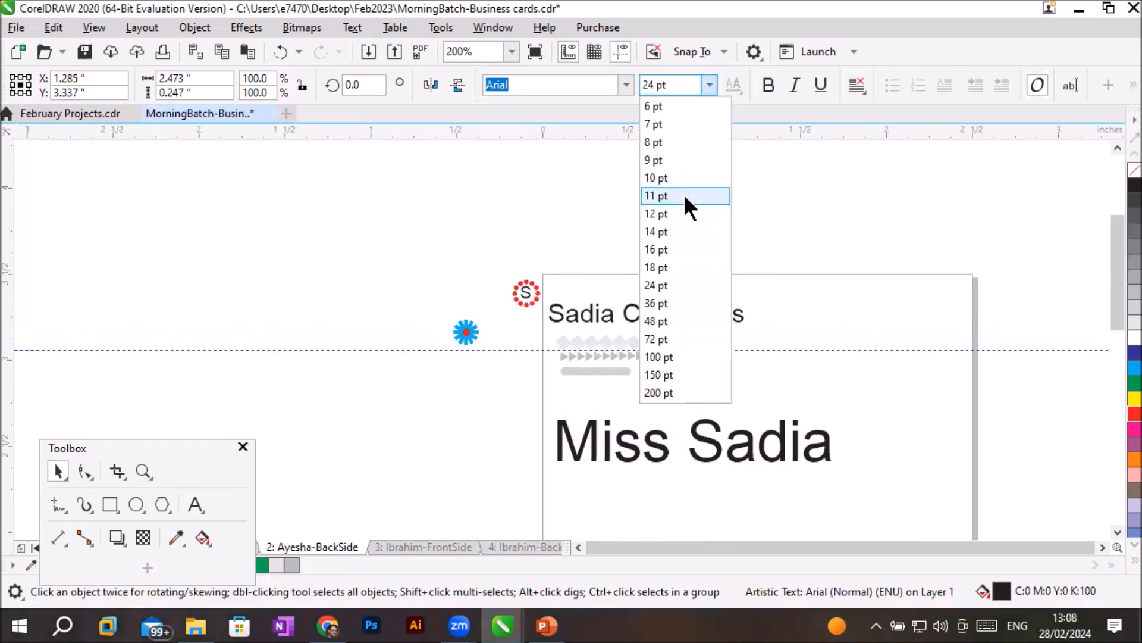
pyautogui.click(687, 231)
pyautogui.moveTo(764, 316); pyautogui.dragTo(840, 302)
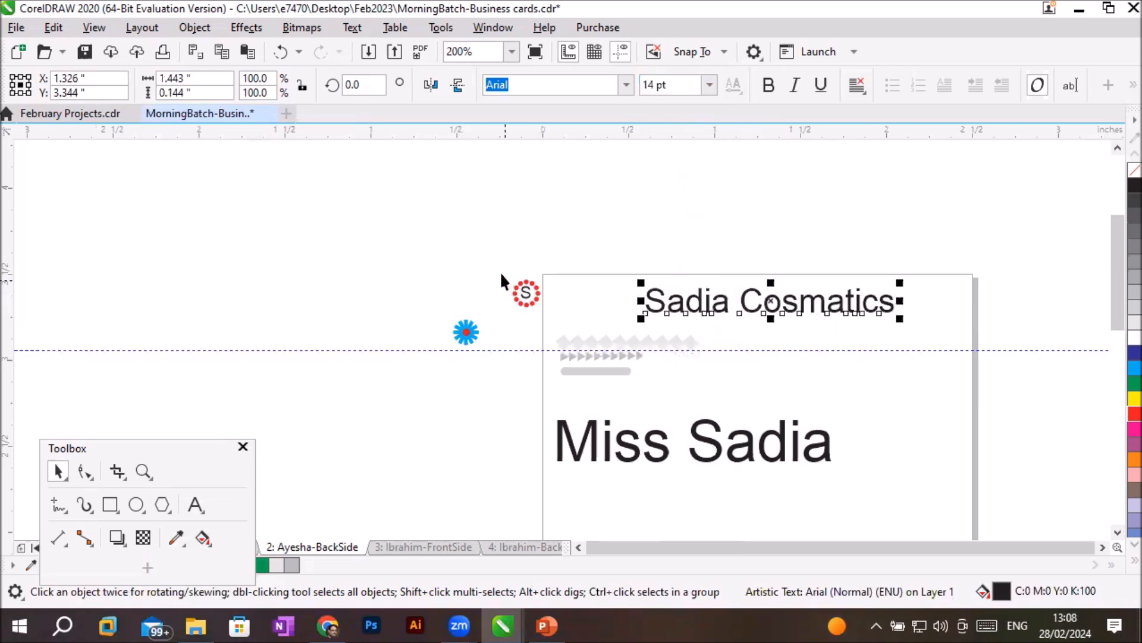
# - Move the dotted S logo onto the card beside the company name and enlarge it to about 0.285 inch
pyautogui.moveTo(526, 295); pyautogui.dragTo(585, 297)
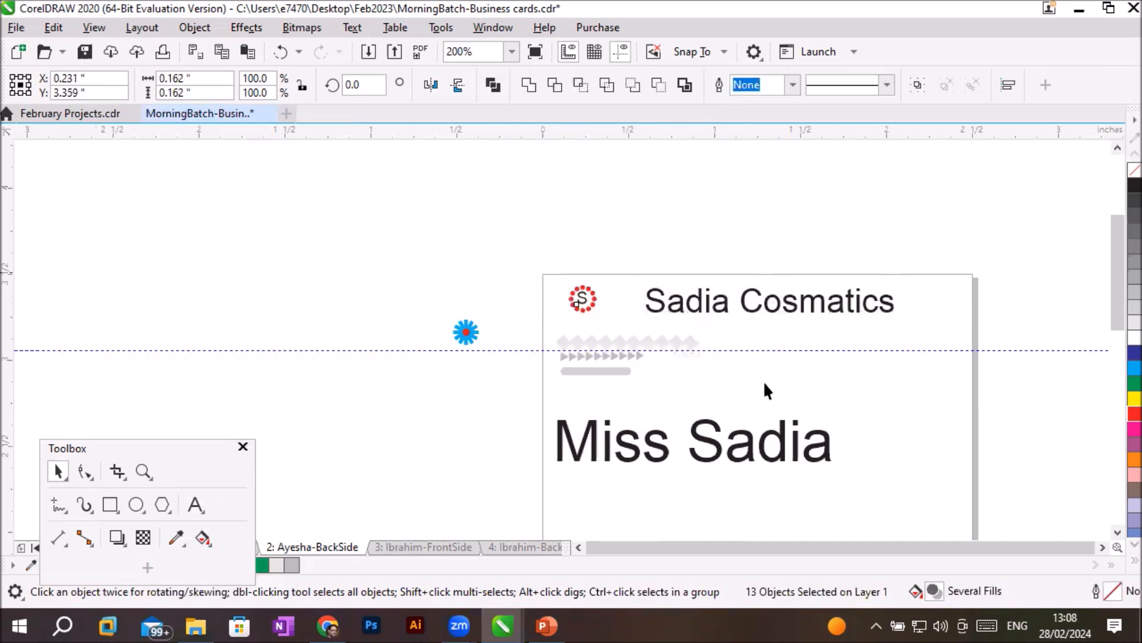
pyautogui.click(882, 425)
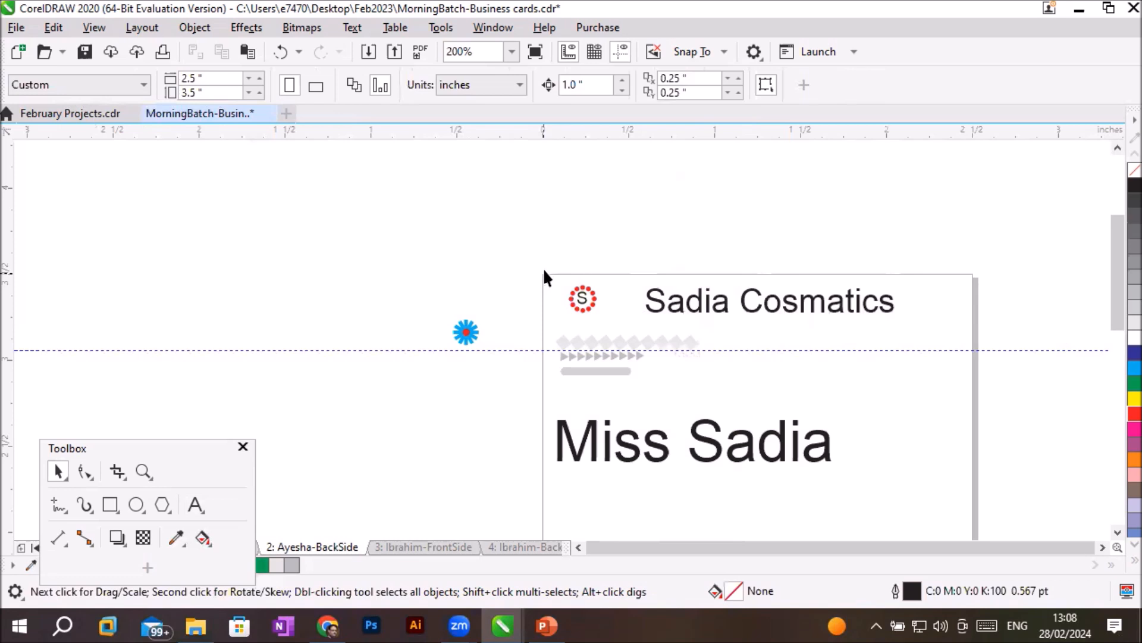
pyautogui.moveTo(608, 318); pyautogui.dragTo(636, 348)
pyautogui.press('Escape')
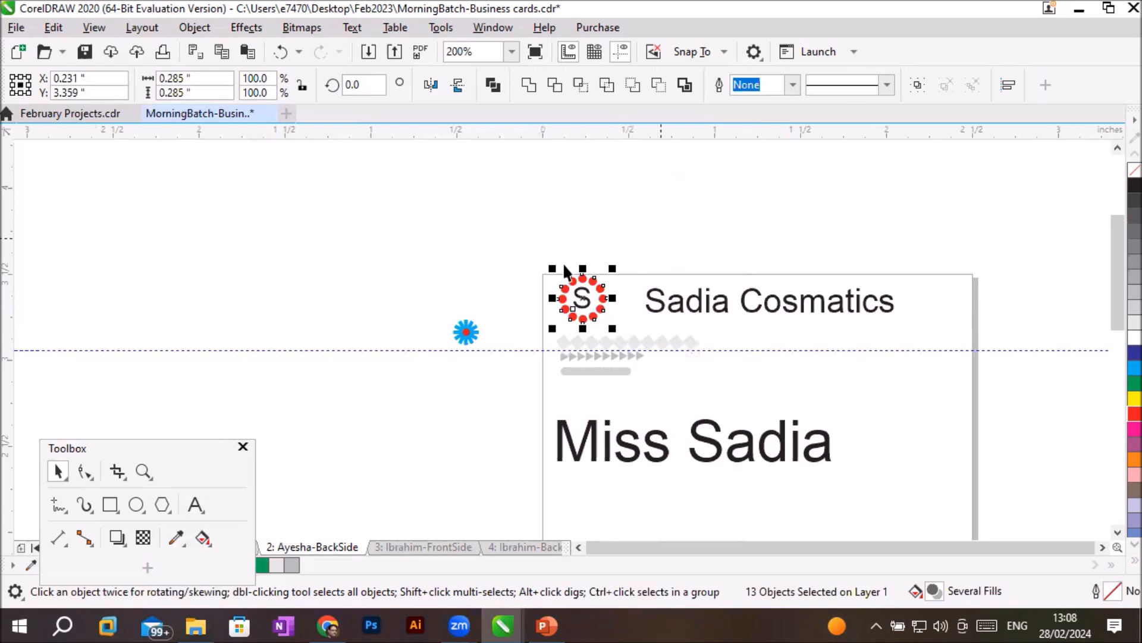
pyautogui.moveTo(586, 316); pyautogui.dragTo(585, 319)
pyautogui.click(887, 348)
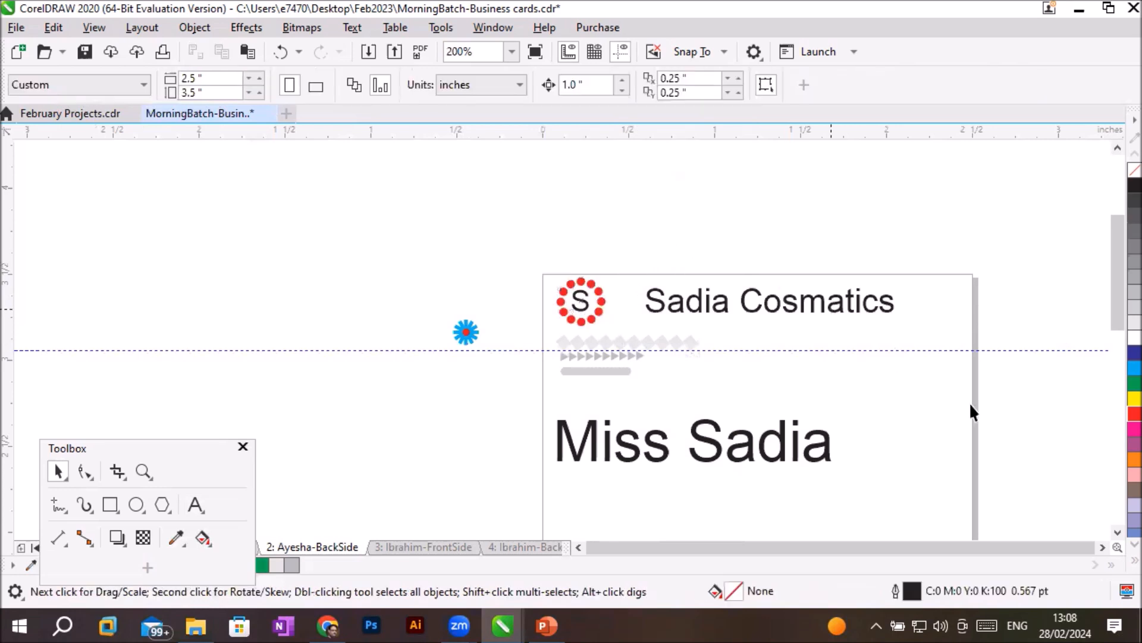
# - Move the person's name line up beneath the company name, set it to 12 pt and align its start with the heading
pyautogui.click(1102, 547)
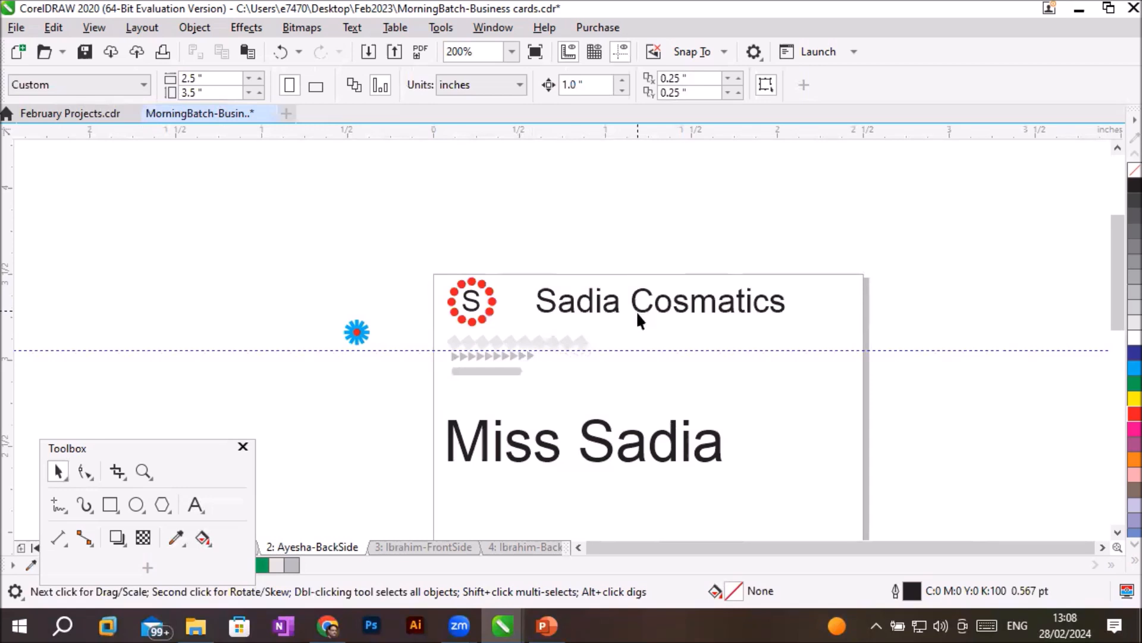
pyautogui.moveTo(638, 452); pyautogui.dragTo(726, 359)
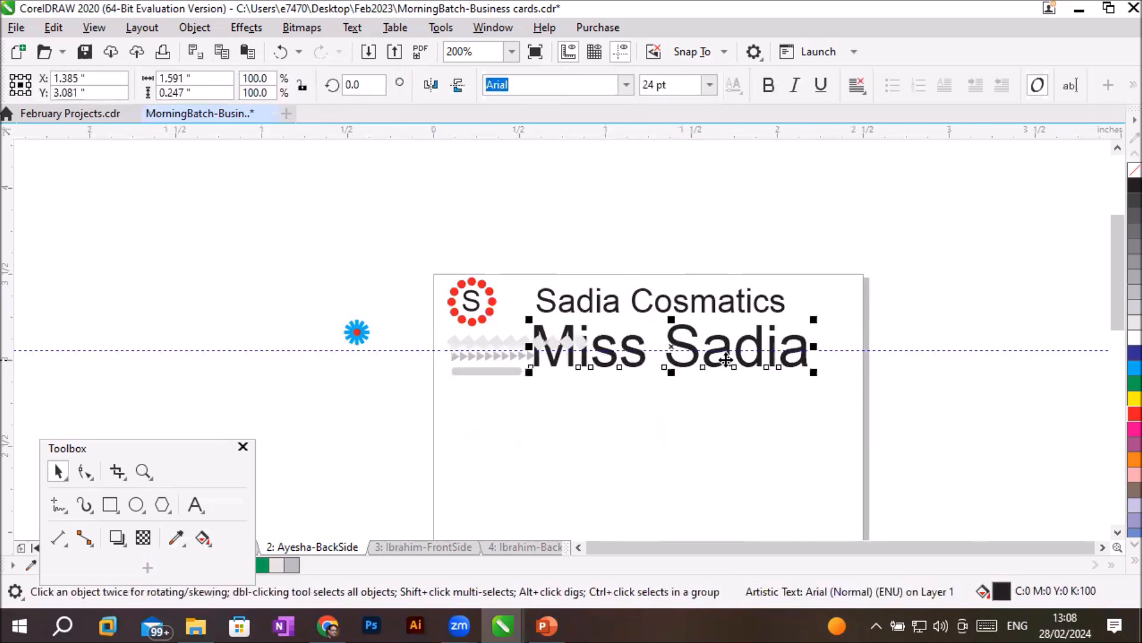
pyautogui.click(710, 85)
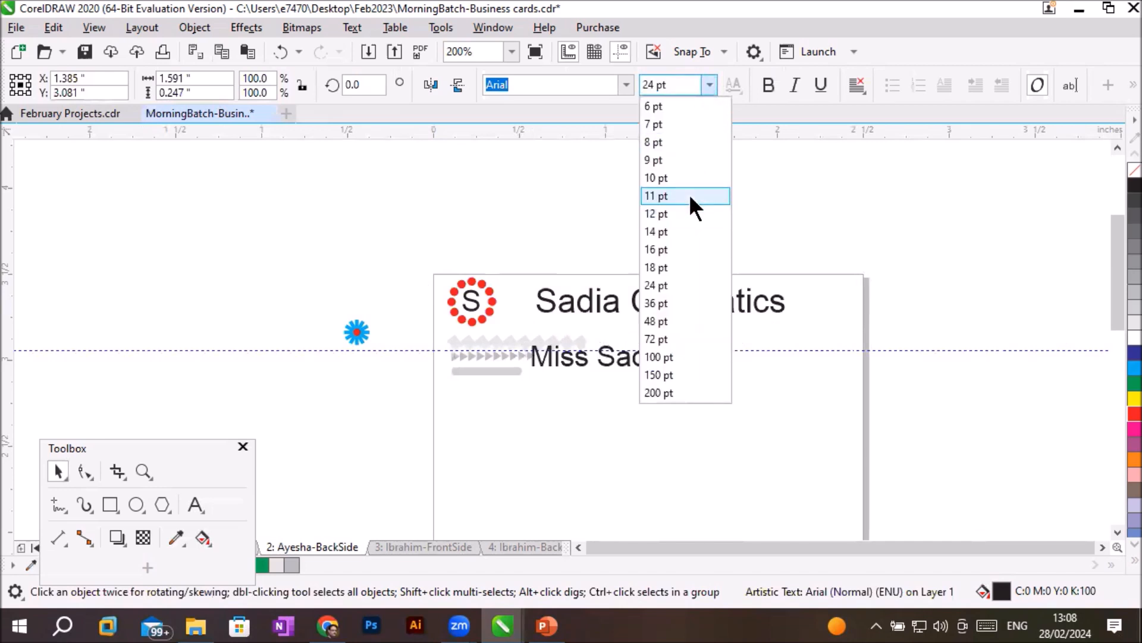
pyautogui.click(692, 213)
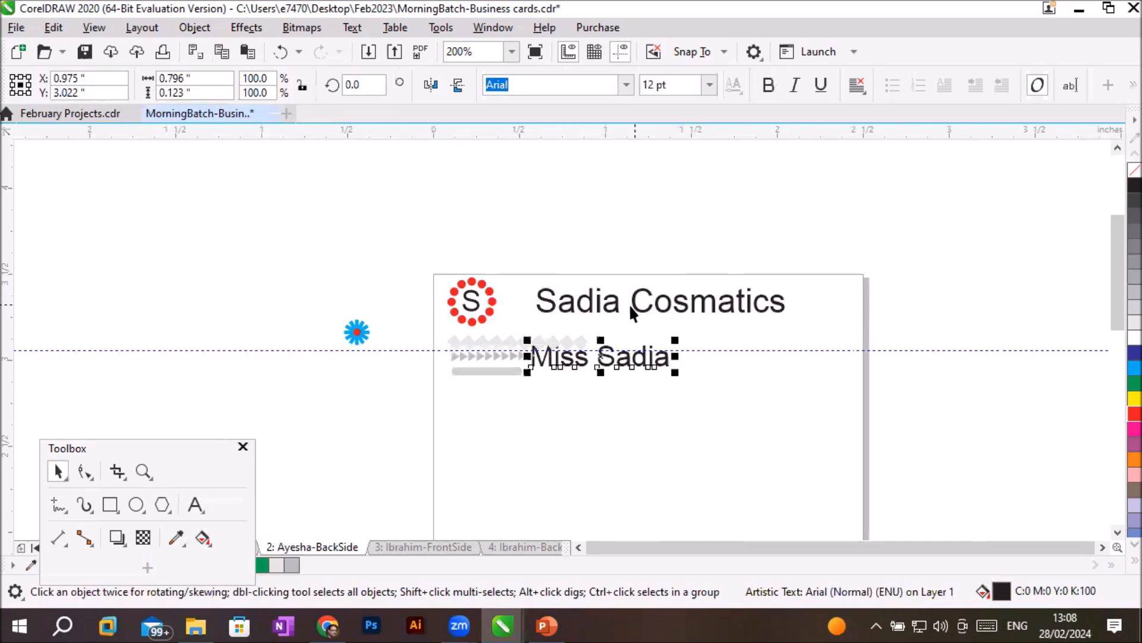
pyautogui.moveTo(625, 363); pyautogui.dragTo(630, 338)
pyautogui.scroll(2, 684, 364)
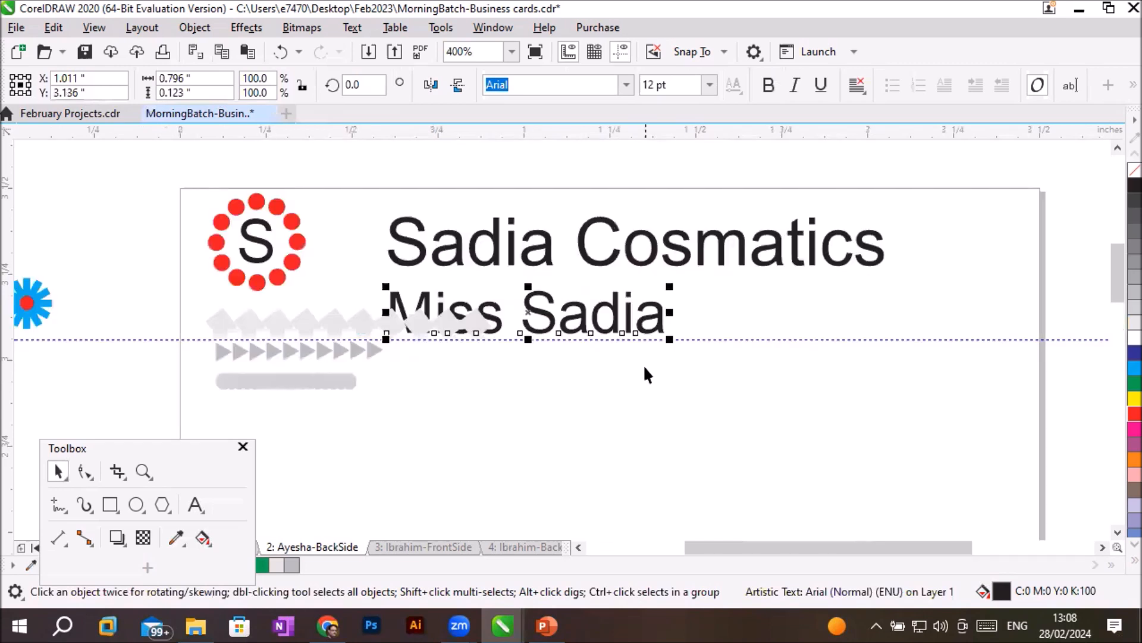
# - Delete the grey diamonds that overlap the person's name line
pyautogui.click(403, 345)
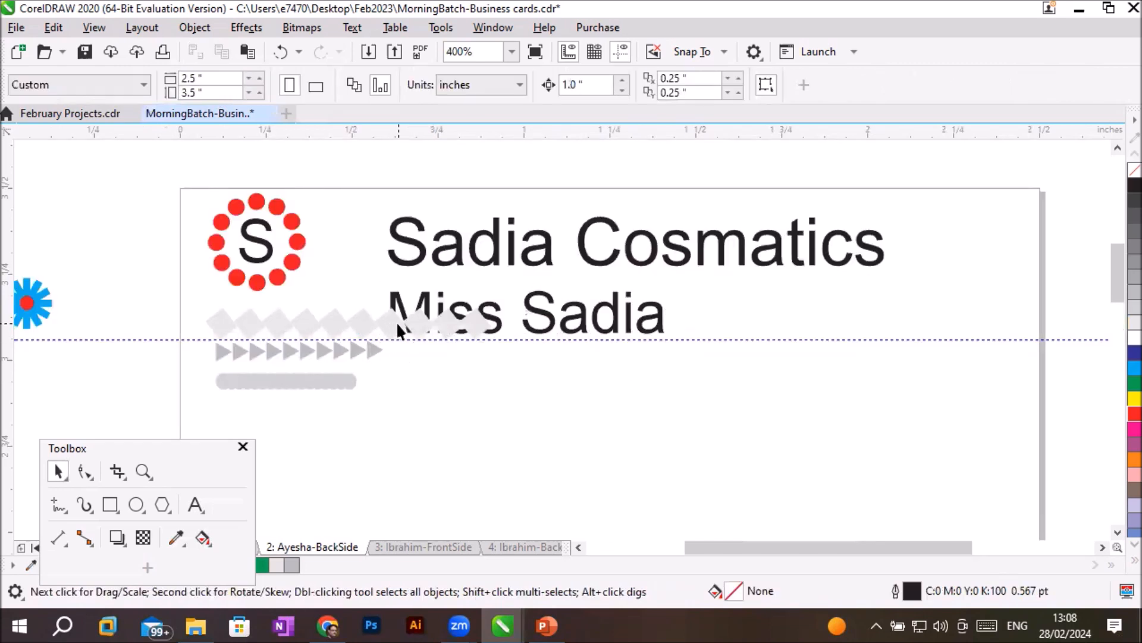
pyautogui.click(398, 320)
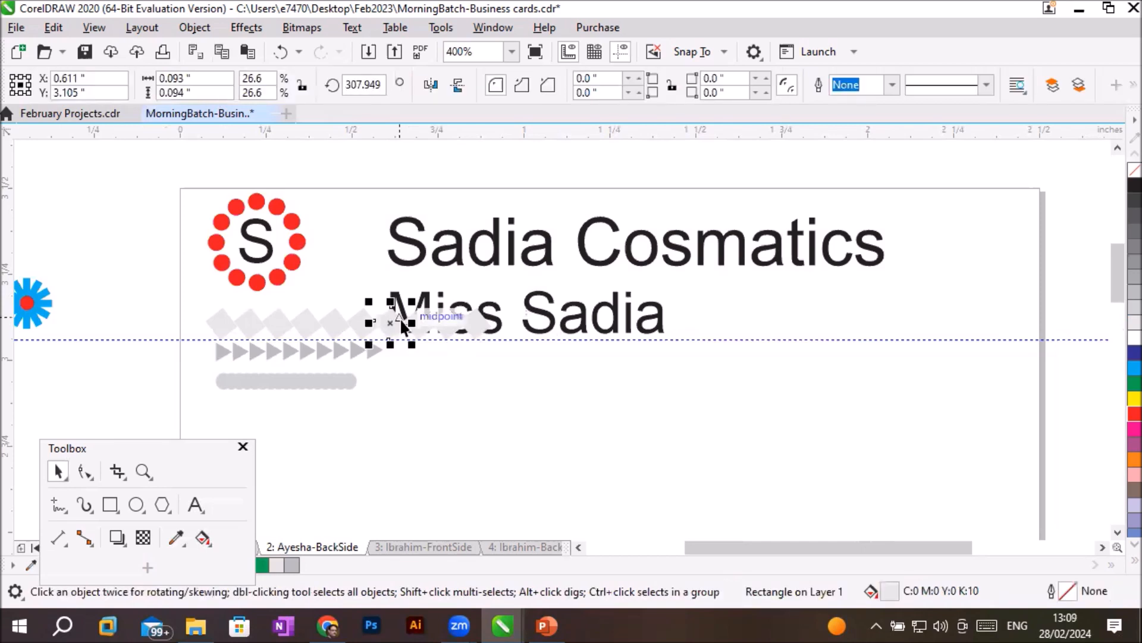
pyautogui.press('Delete')
pyautogui.click(427, 326)
pyautogui.press('Delete')
pyautogui.click(452, 326)
pyautogui.press('Delete')
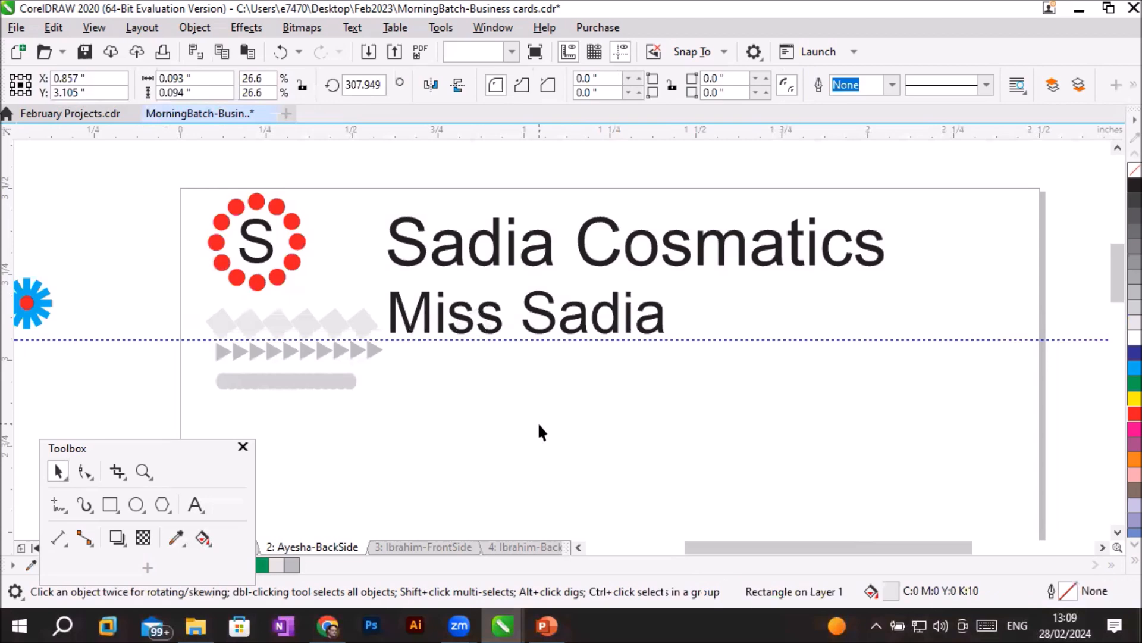
# - Delete the rows of grey triangles and circles together with the remaining diamonds below the logo
pyautogui.moveTo(176, 308); pyautogui.dragTo(382, 403)
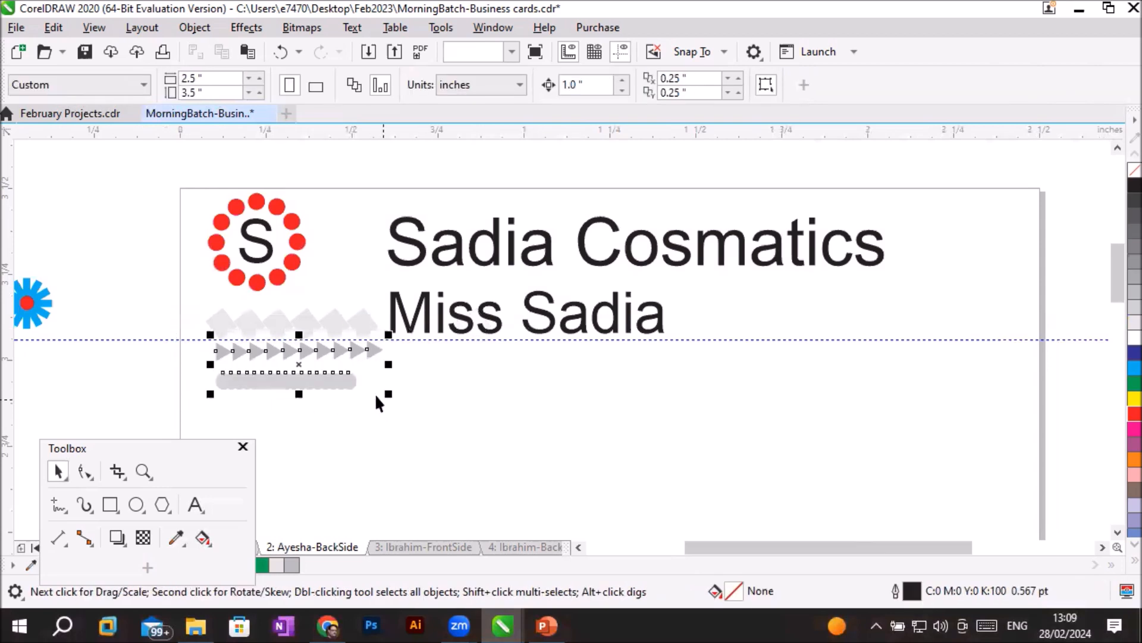
pyautogui.press('Delete')
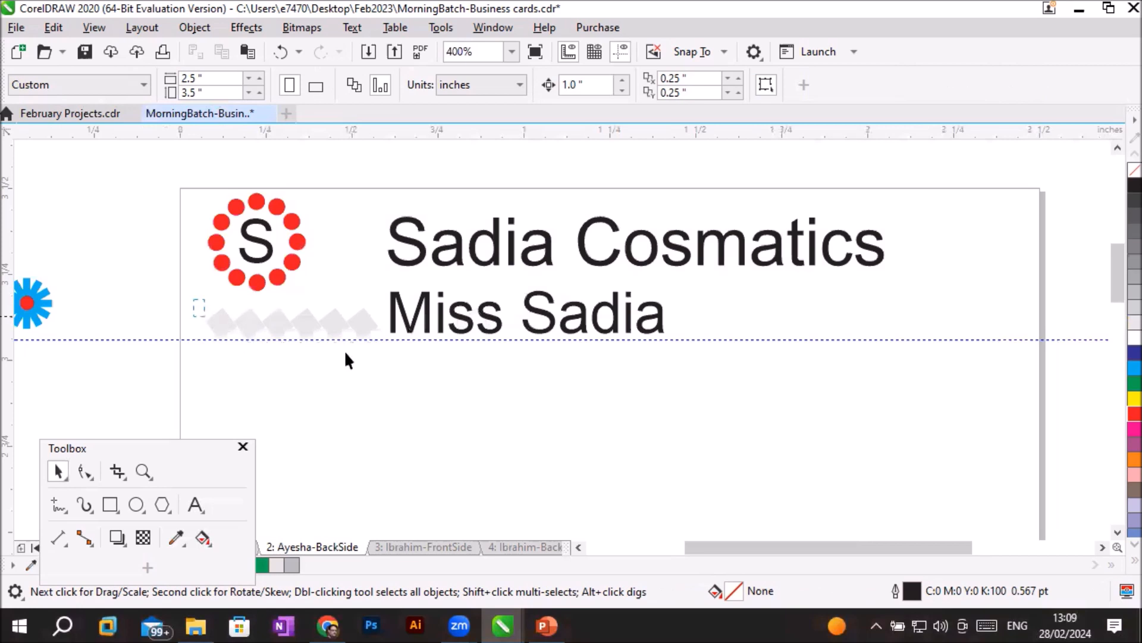
pyautogui.moveTo(348, 360); pyautogui.dragTo(367, 384)
pyautogui.press('Delete')
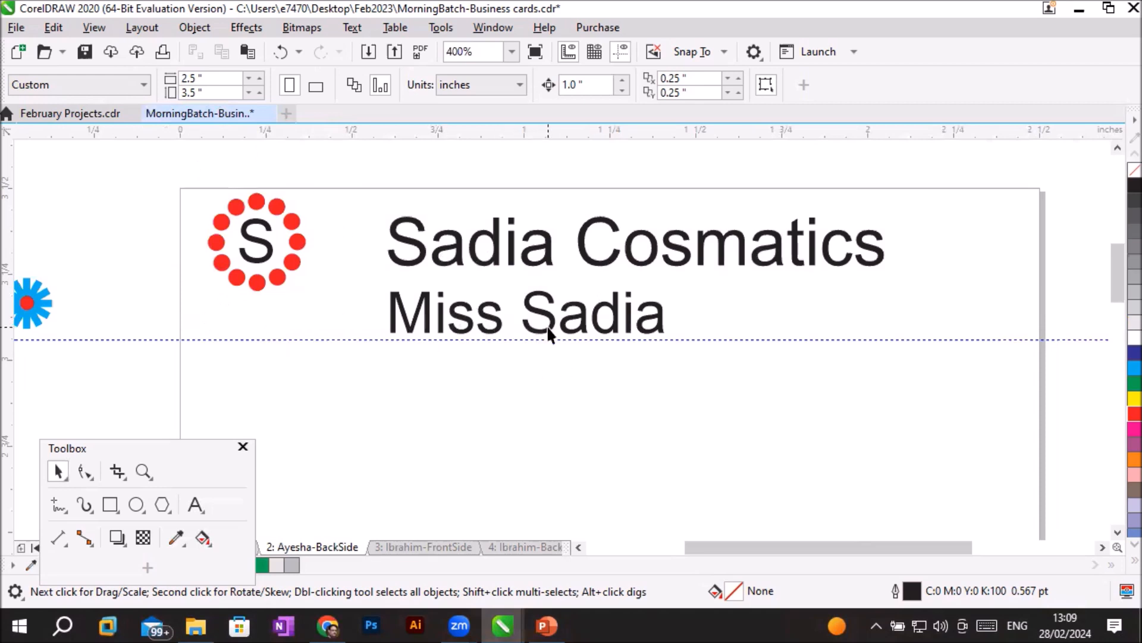
# - Move the person's name line down, away from the company name, to about X 1.016, Y 2.977 inch
pyautogui.moveTo(548, 327); pyautogui.dragTo(550, 329)
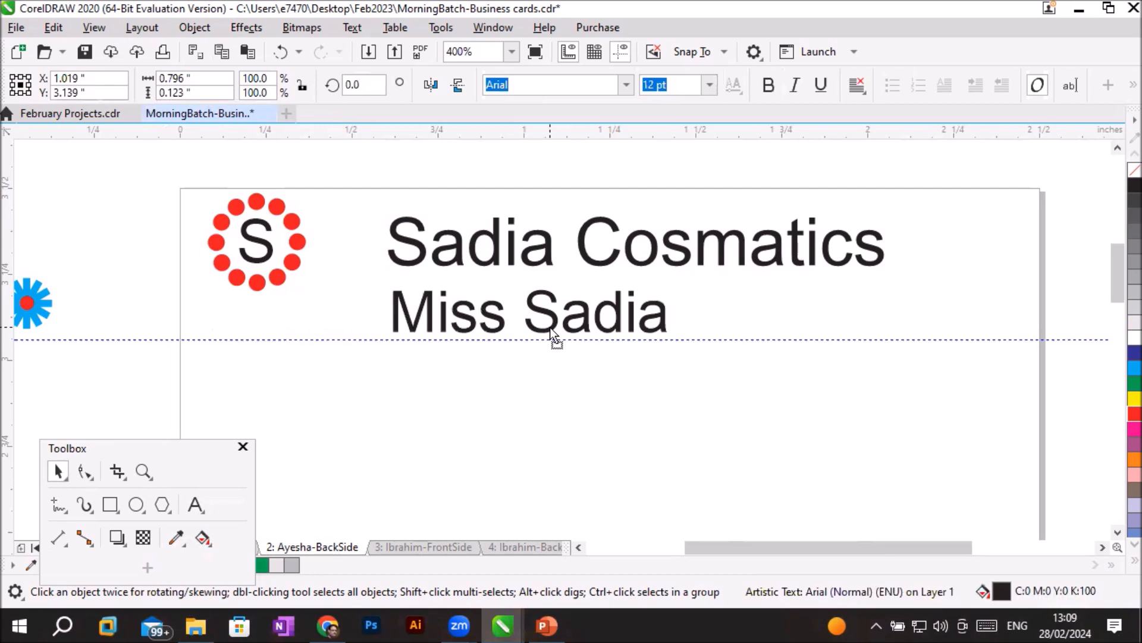
pyautogui.moveTo(550, 327); pyautogui.dragTo(552, 404)
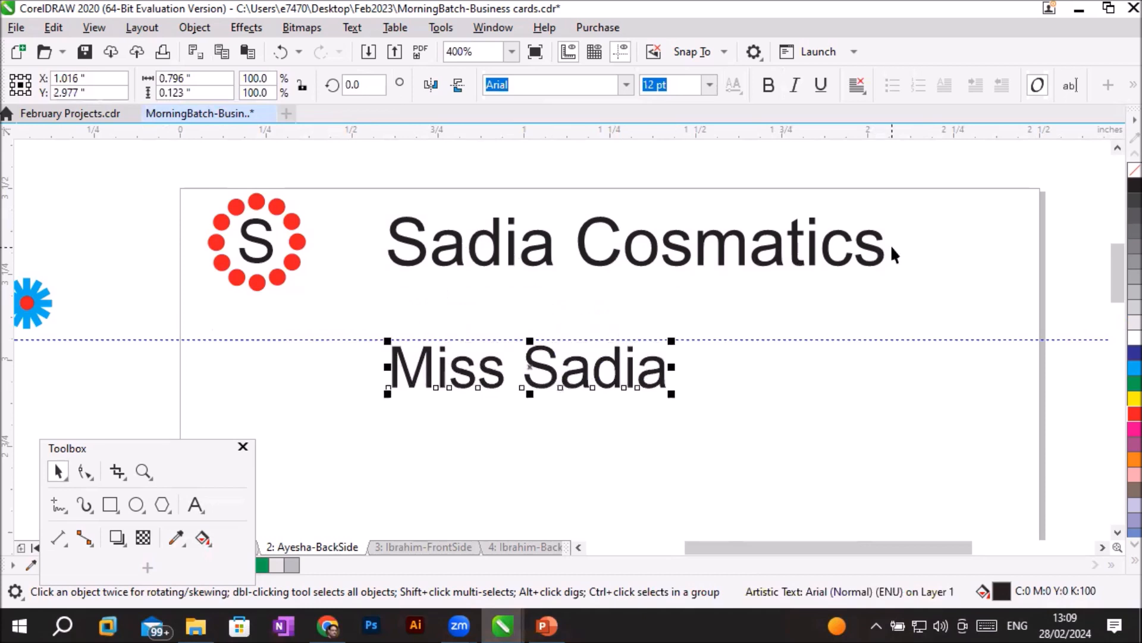
# - Add the line "All variety of cosmatic products" beneath the company name and set it to 7 pt
pyautogui.click(197, 500)
pyautogui.click(883, 245)
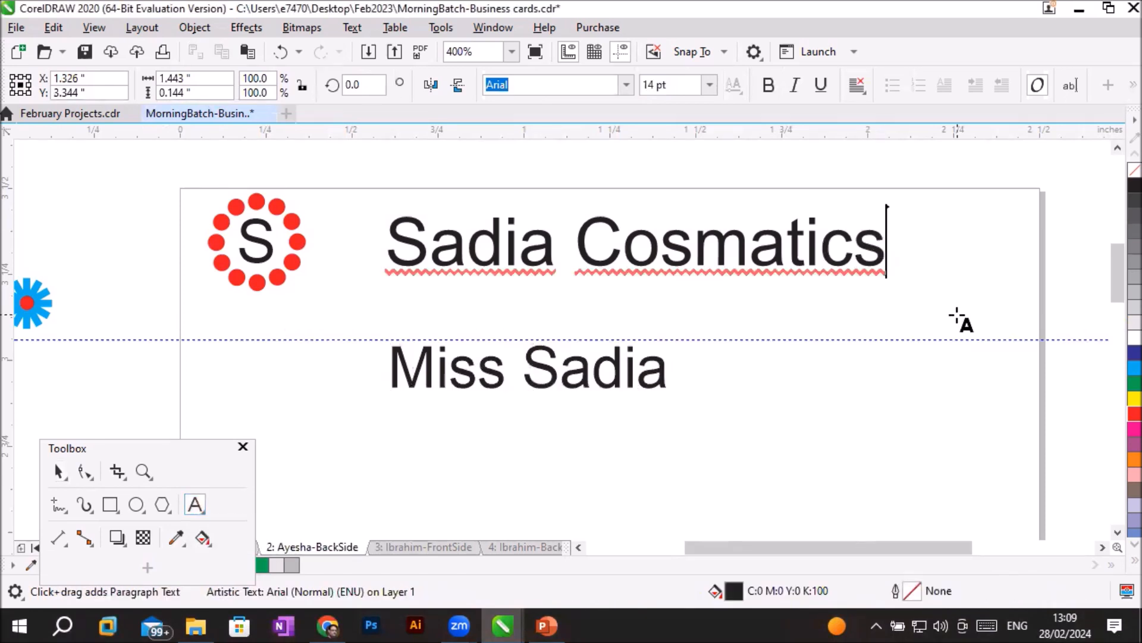
pyautogui.press('Return')
pyautogui.write('All variety of cosmatic products')
pyautogui.moveTo(1101, 318); pyautogui.dragTo(182, 318)
pyautogui.click(710, 84)
pyautogui.click(653, 125)
# - Correct the misspelled words to "cosmetic" in the tagline and "Cosmetics" in the company name using the spelling suggestions
pyautogui.doubleClick(430, 301)
pyautogui.rightClick(430, 301)
pyautogui.click(428, 299)
pyautogui.rightClick(429, 300)
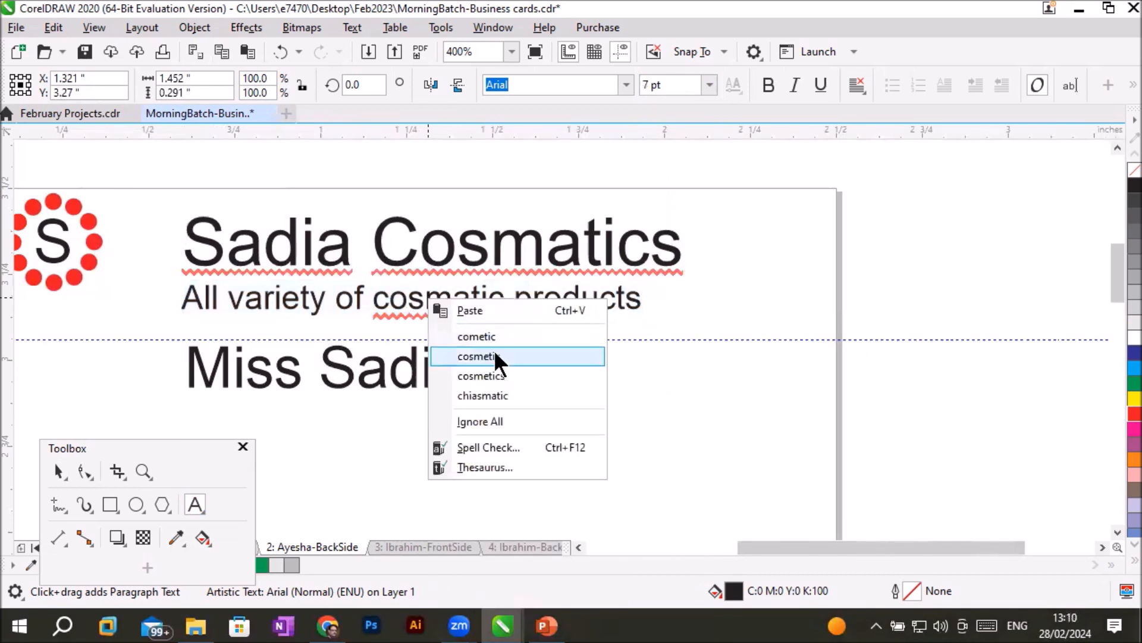
pyautogui.click(495, 355)
pyautogui.rightClick(510, 256)
pyautogui.click(564, 313)
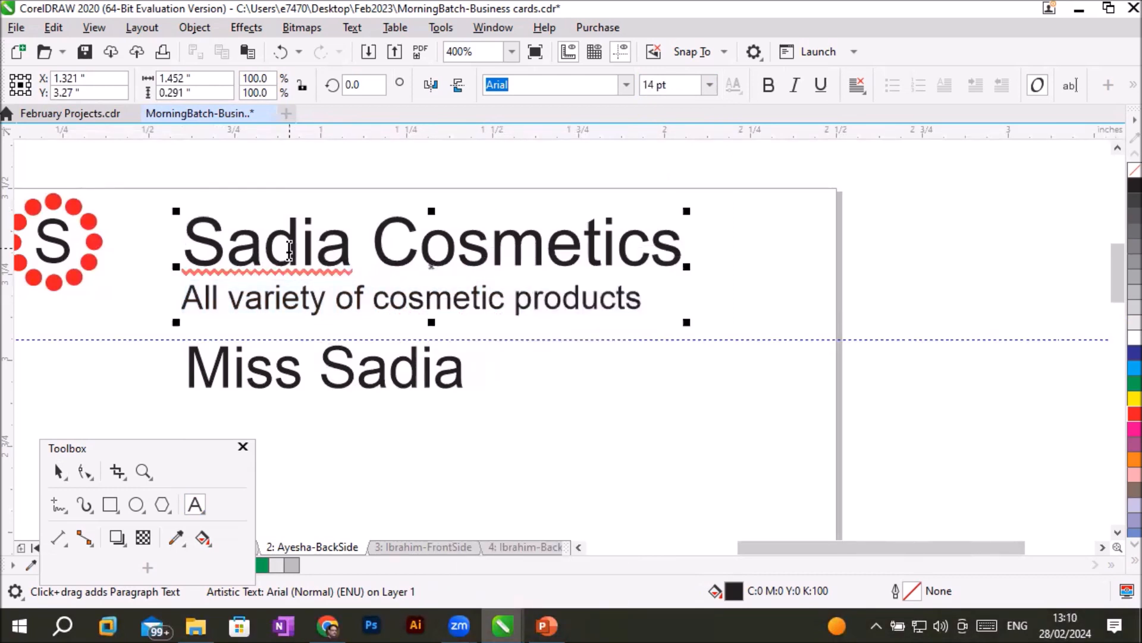
# - Set the company name "Sadia Cosmetics" to 16 pt, leaving the tagline's size as it is
pyautogui.click(390, 369)
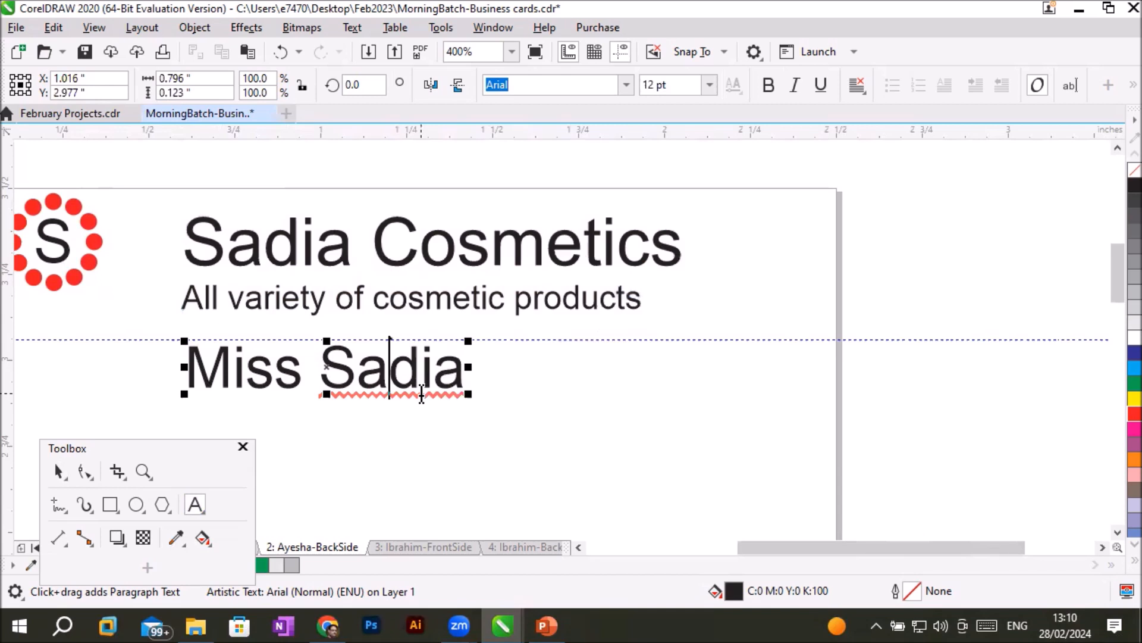
pyautogui.scroll(-1, 421, 393)
pyautogui.click(331, 381)
pyautogui.hotkey('ctrl', 'a')
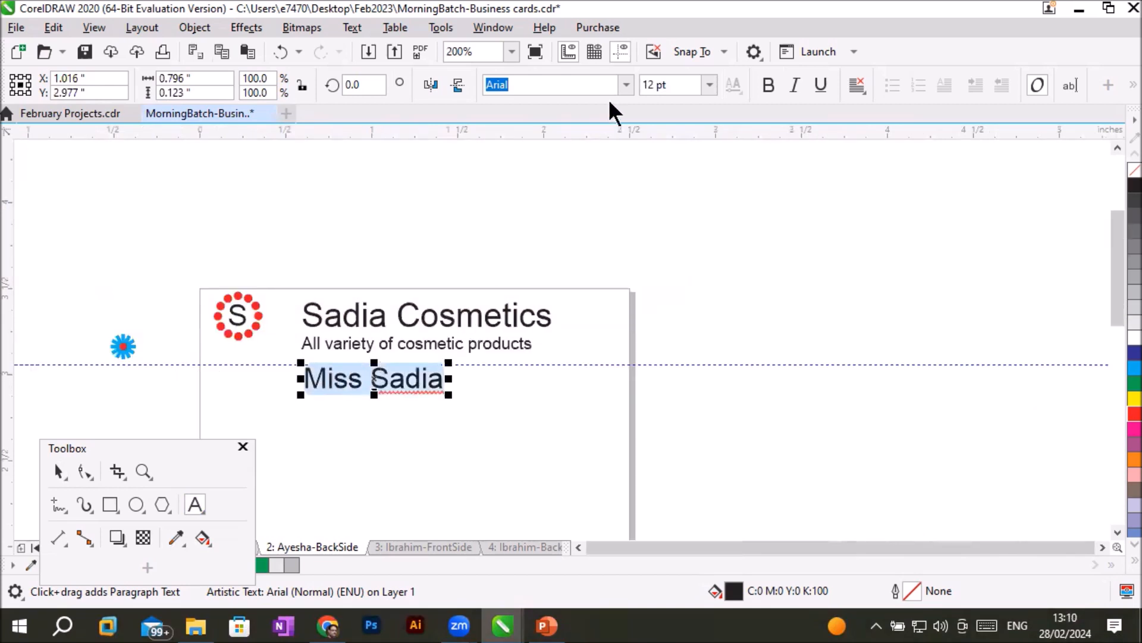
pyautogui.click(302, 314)
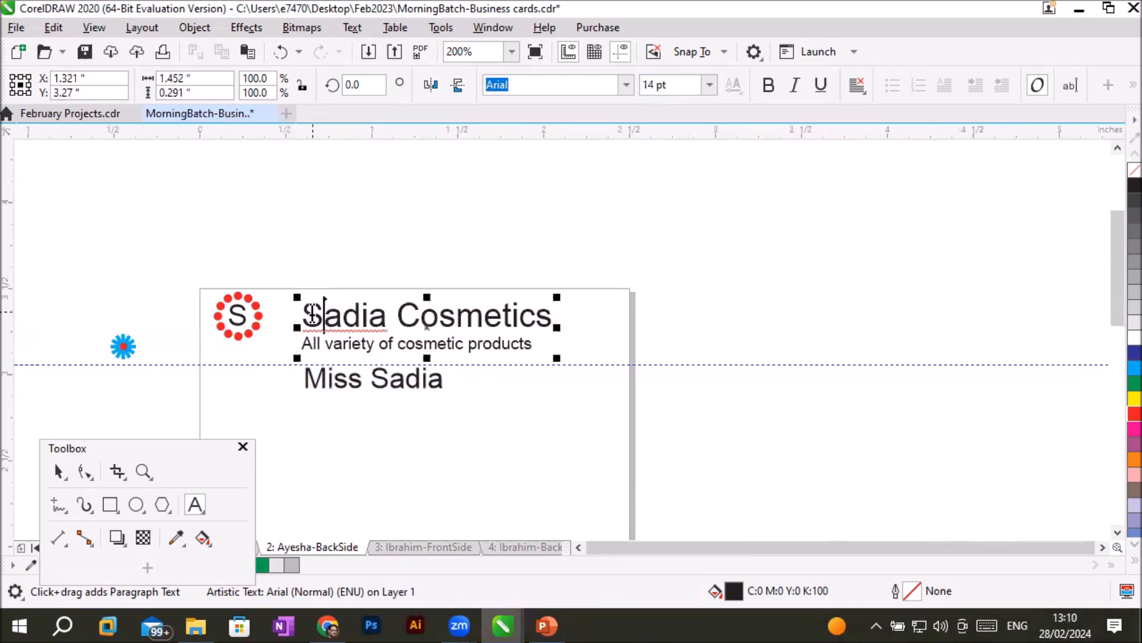
pyautogui.moveTo(366, 310); pyautogui.dragTo(543, 319)
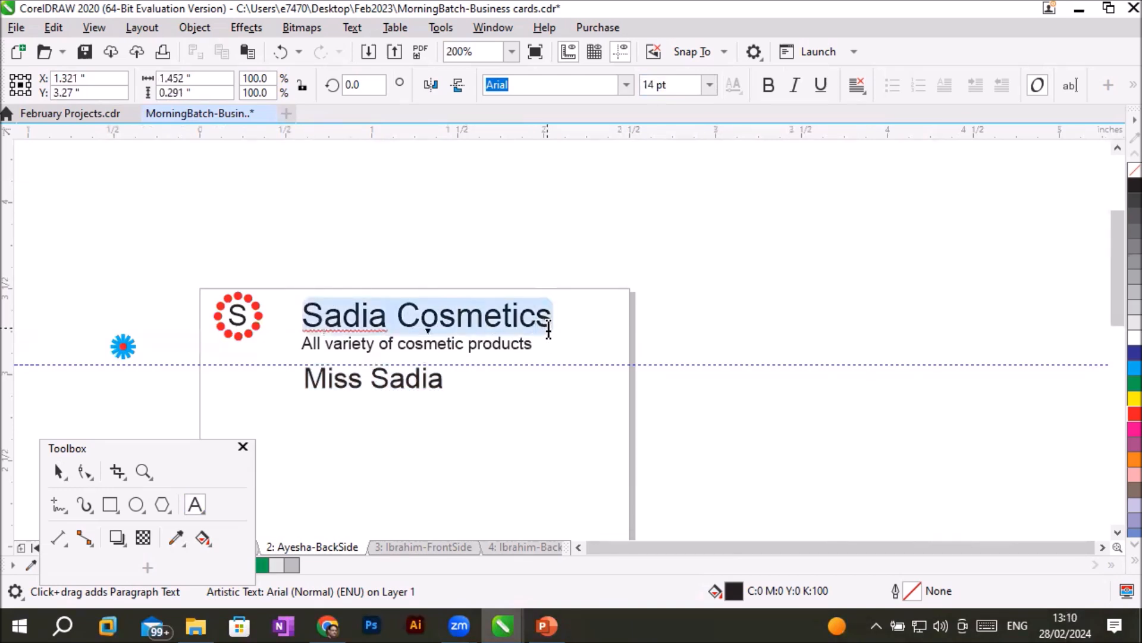
pyautogui.click(710, 85)
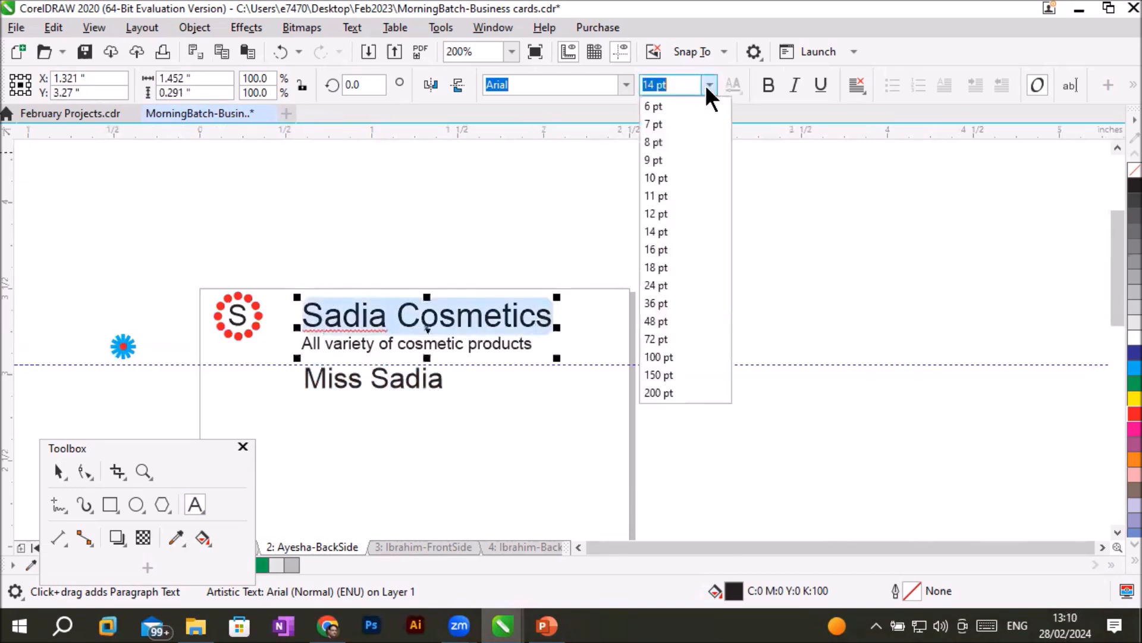
pyautogui.click(661, 252)
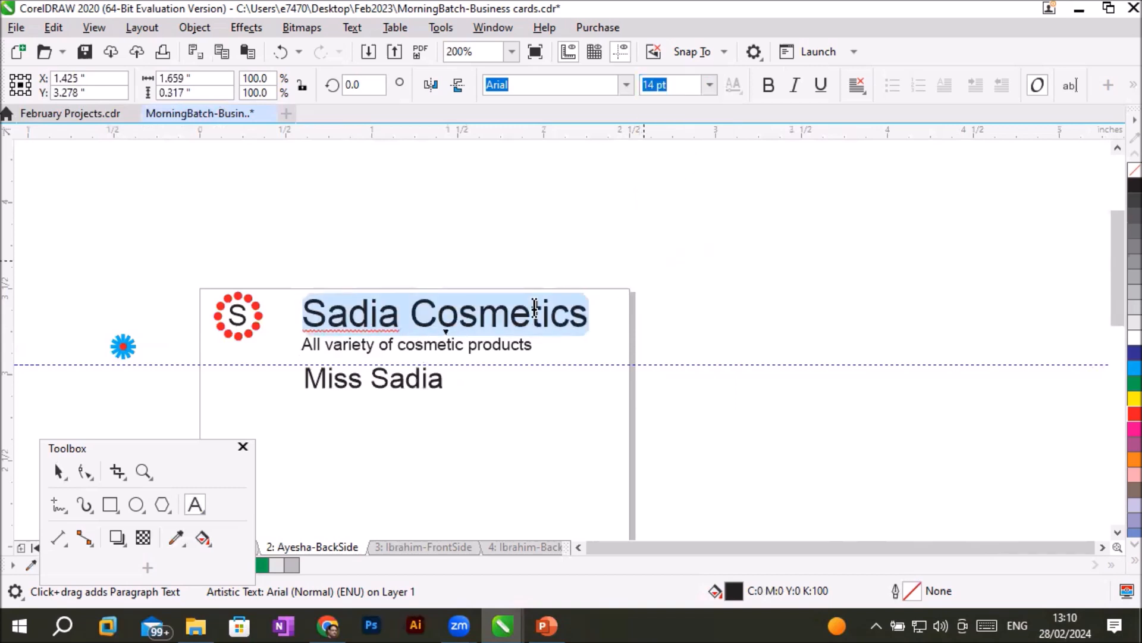
# - Move the heading block to about X 1.368, Y 3.291 inch and align the person's name line under it at about X 0.943, Y 2.994 inch
pyautogui.click(57, 472)
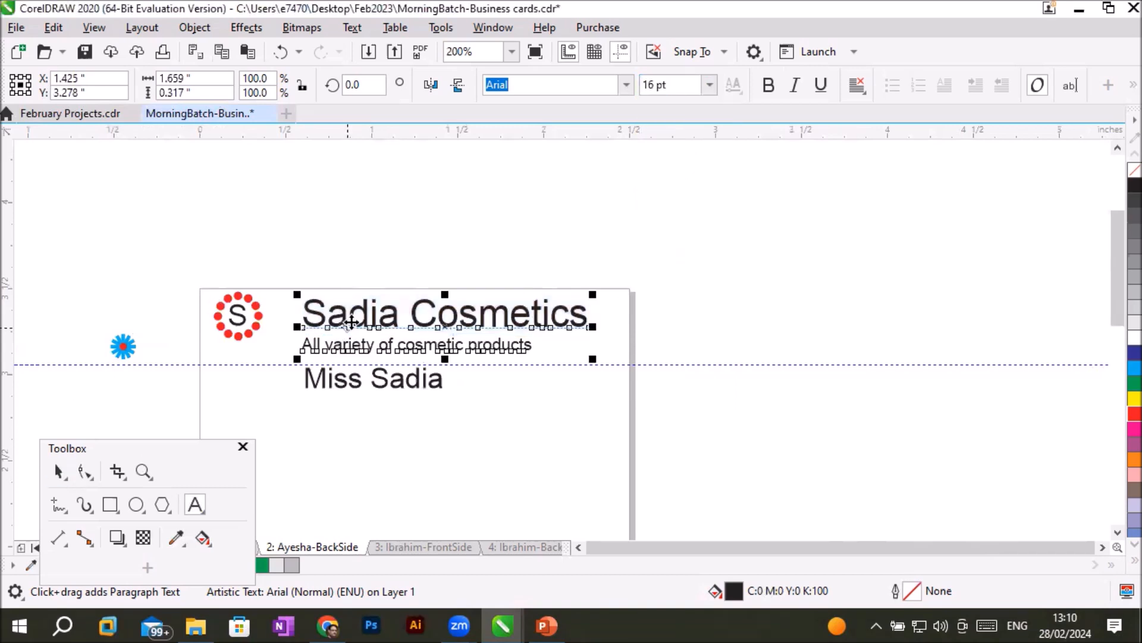
pyautogui.click(351, 327)
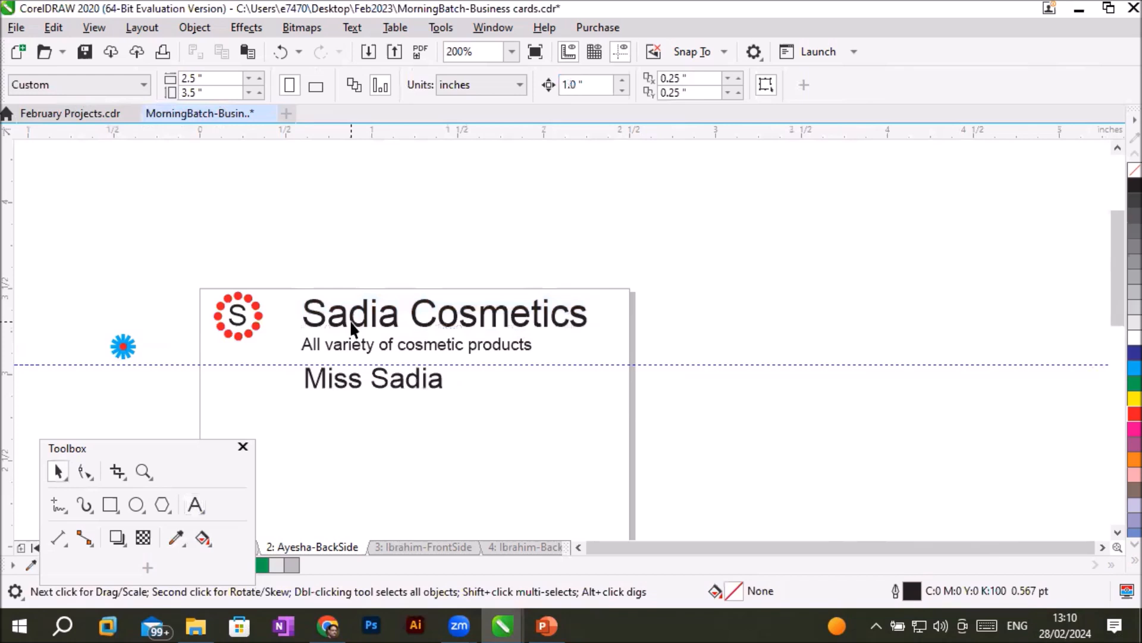
pyautogui.moveTo(358, 321); pyautogui.dragTo(352, 324)
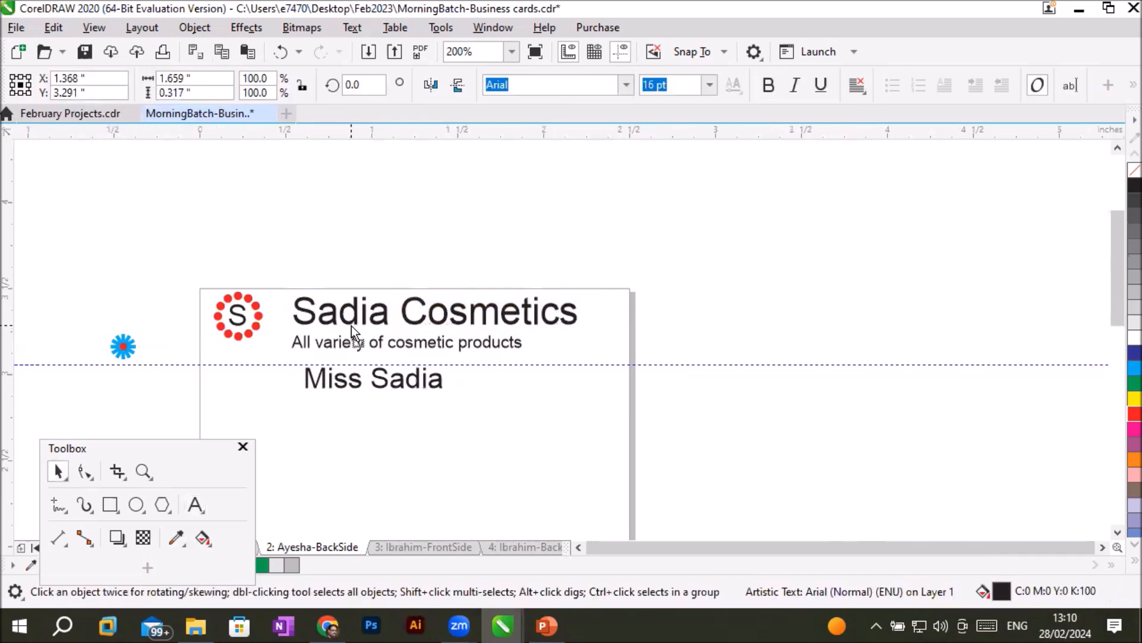
pyautogui.click(485, 421)
pyautogui.moveTo(391, 385); pyautogui.dragTo(382, 387)
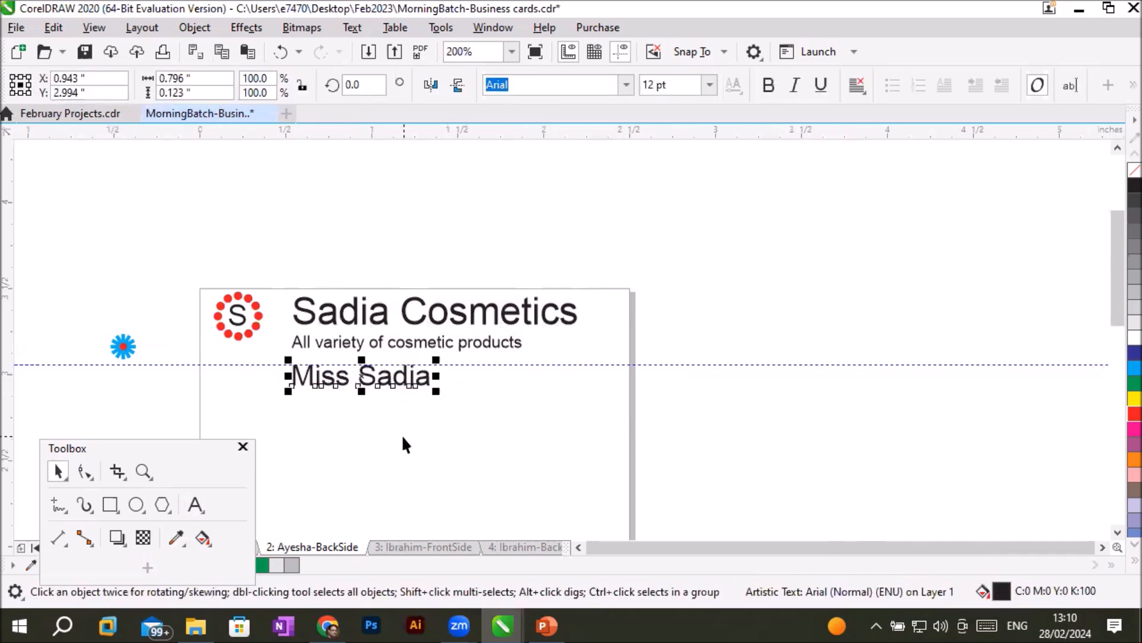
# - Add the job title "Owner" on a new line beneath the person's name
pyautogui.click(579, 547)
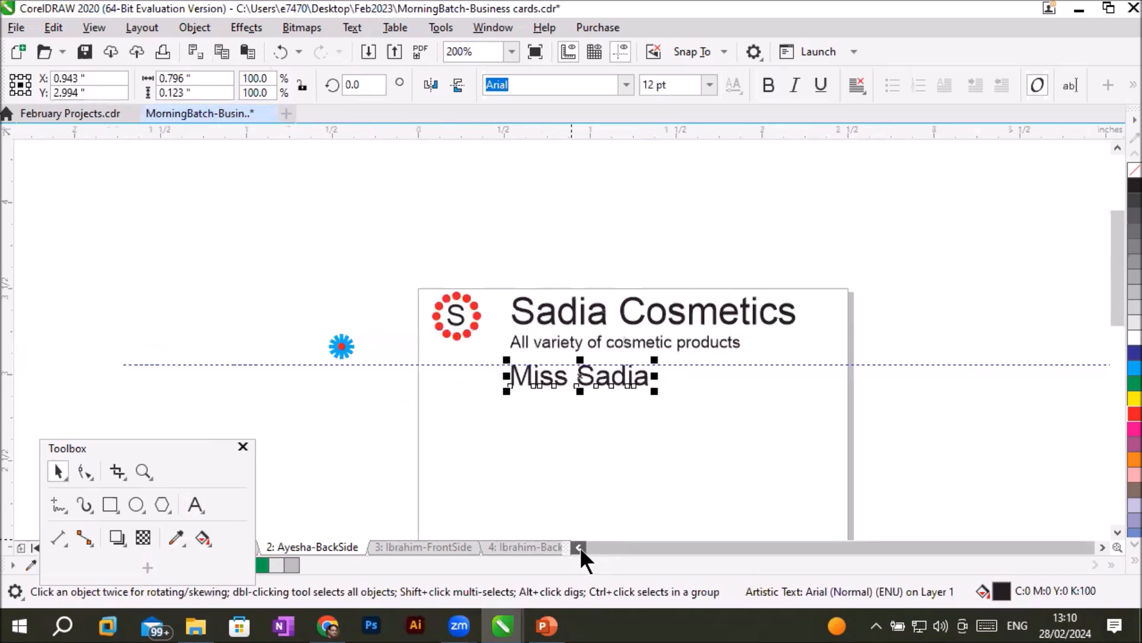
pyautogui.click(1119, 531)
pyautogui.click(1119, 531)
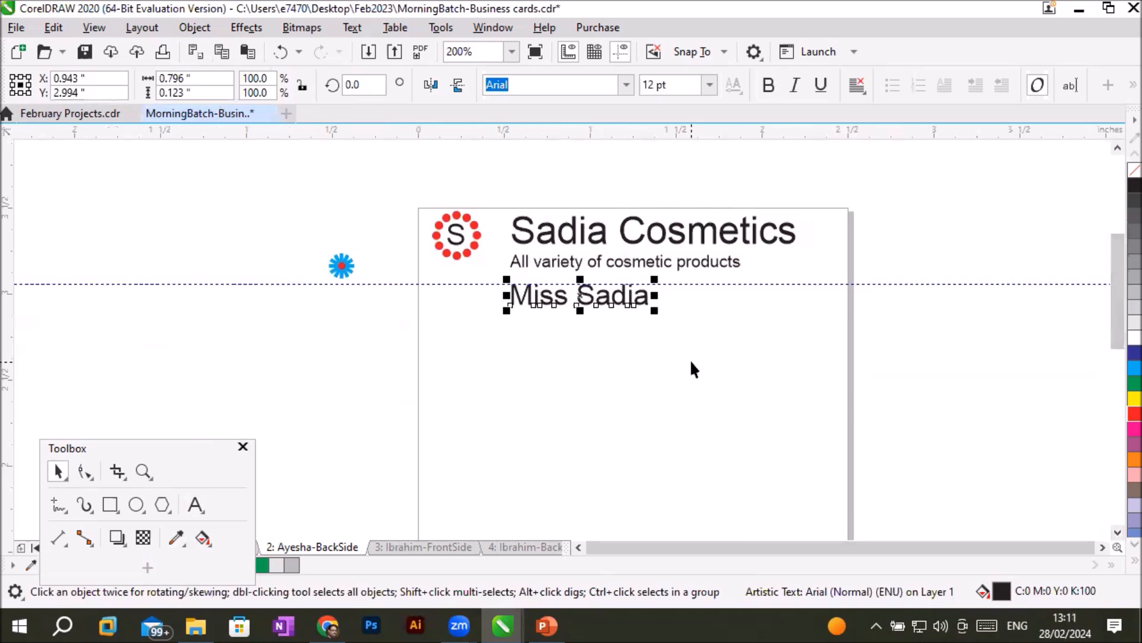
pyautogui.click(195, 505)
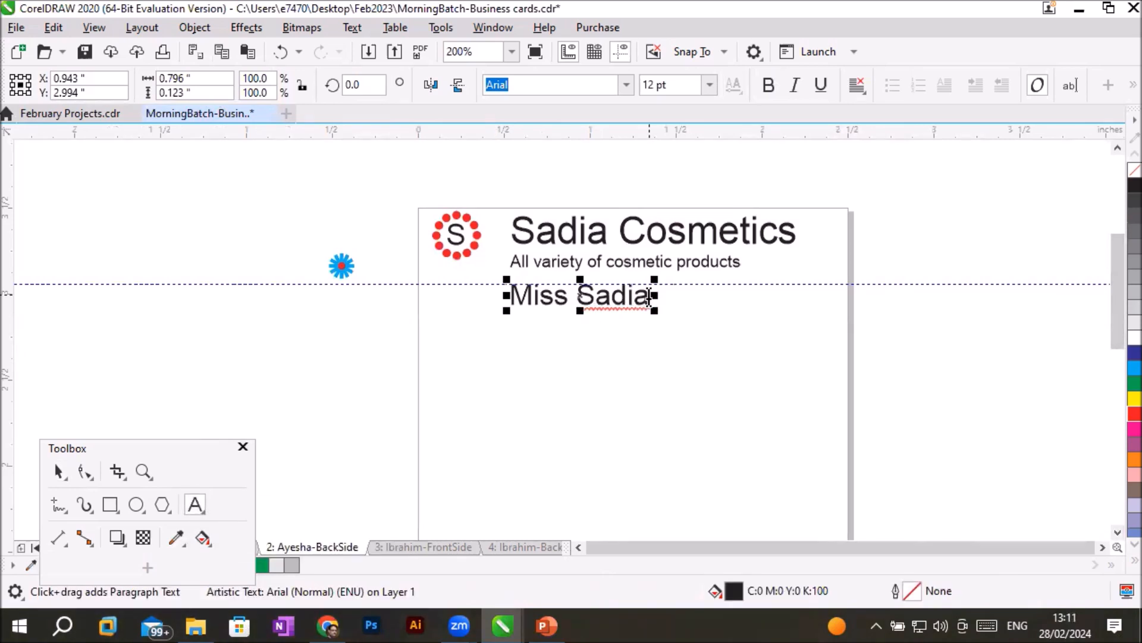
pyautogui.click(649, 295)
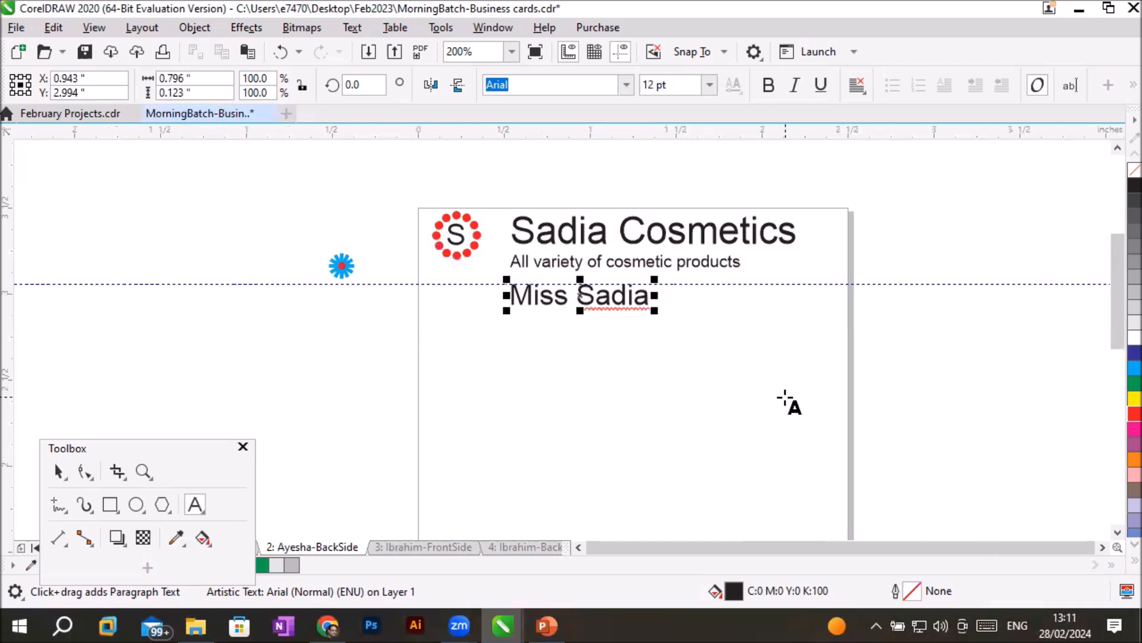
pyautogui.press('Return')
pyautogui.write('Wo')
pyautogui.press('BackSpace')
pyautogui.press('BackSpace')
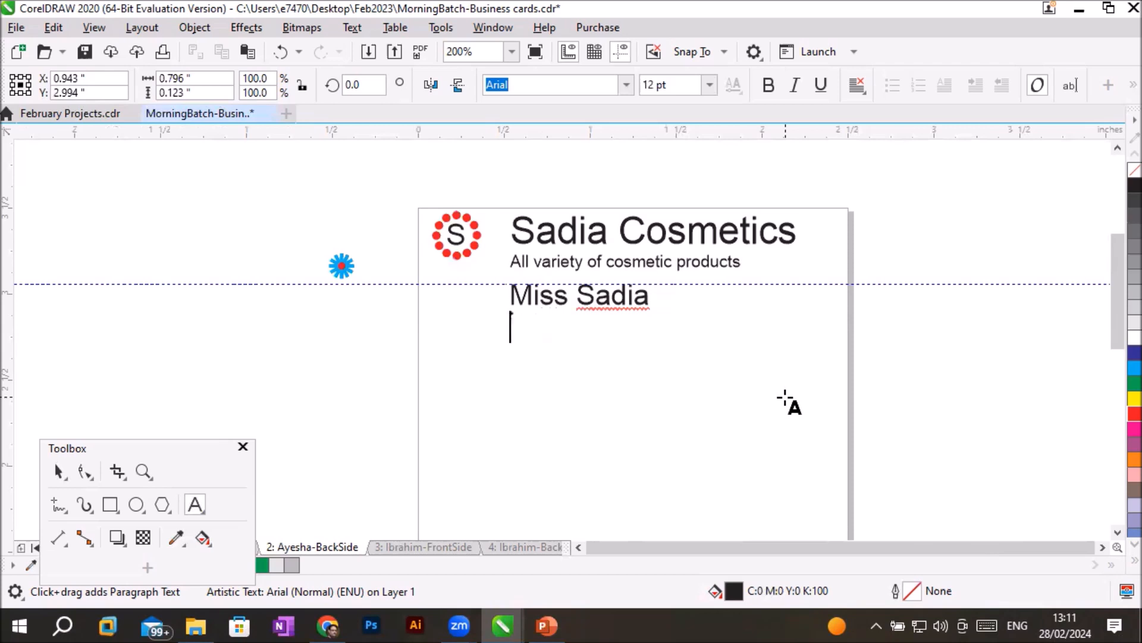
pyautogui.write('Owner')
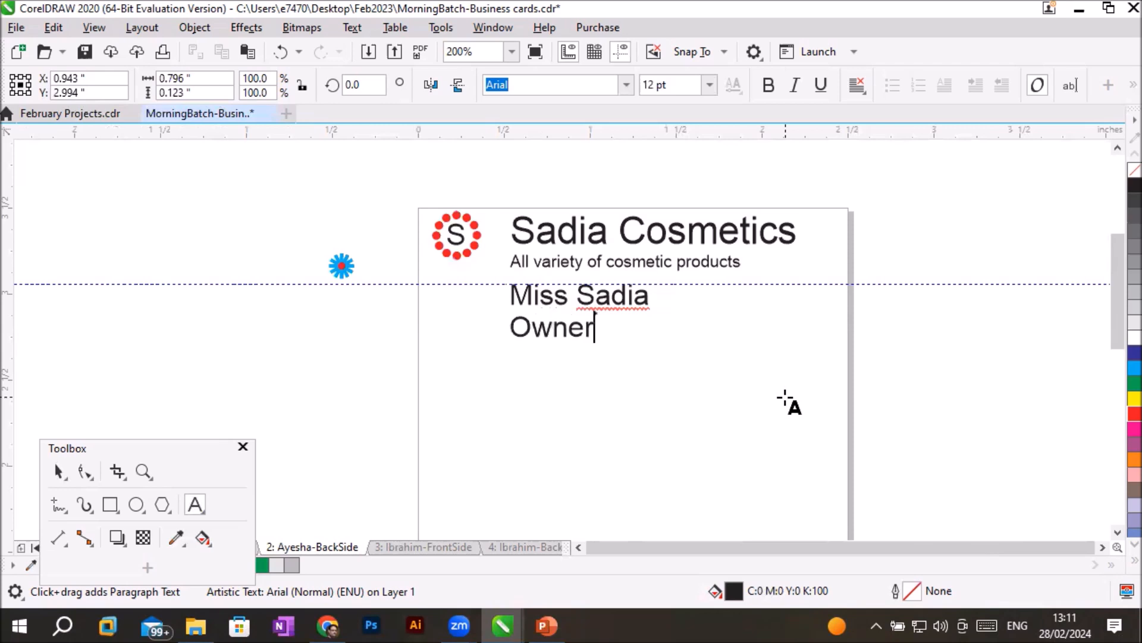
# - Set the "Owner" line to 9 pt
pyautogui.moveTo(594, 327); pyautogui.dragTo(514, 327)
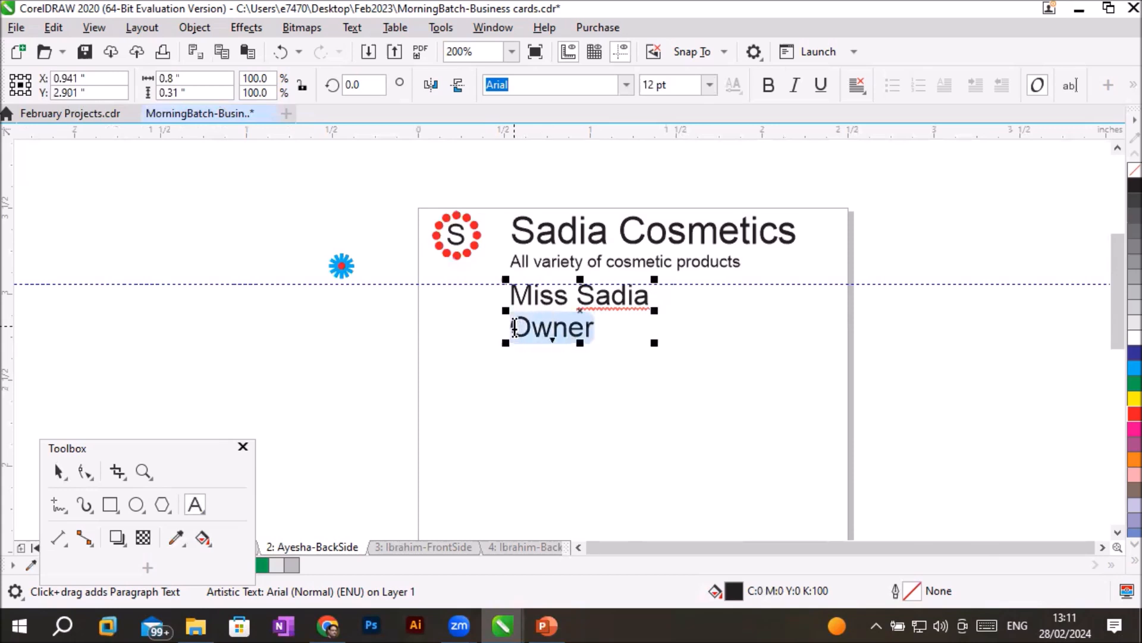
pyautogui.click(708, 87)
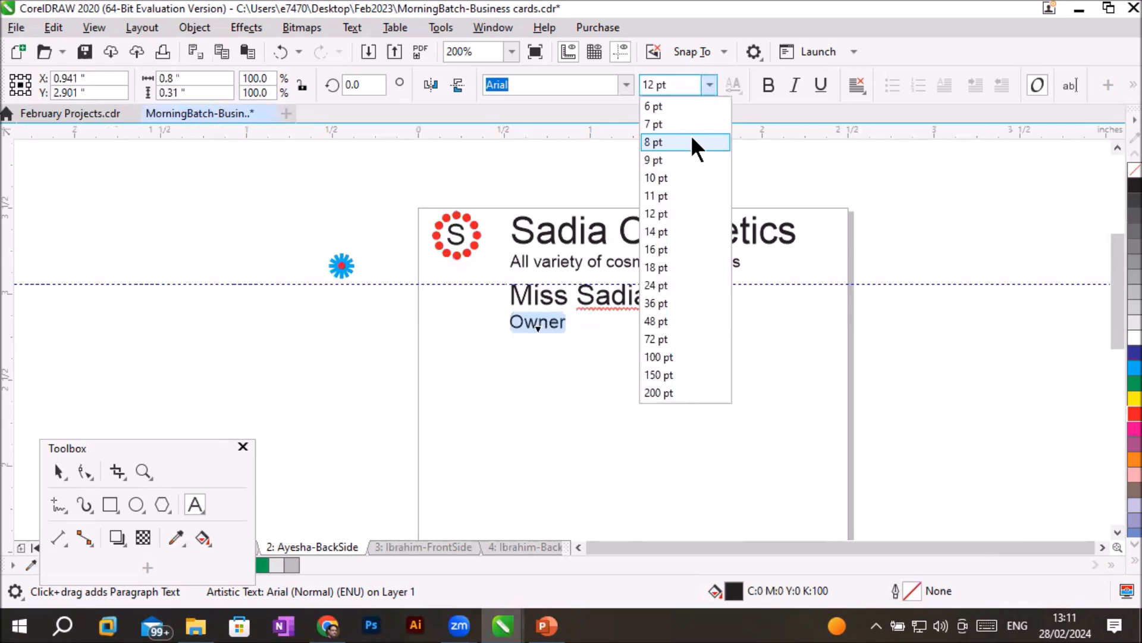
pyautogui.click(684, 160)
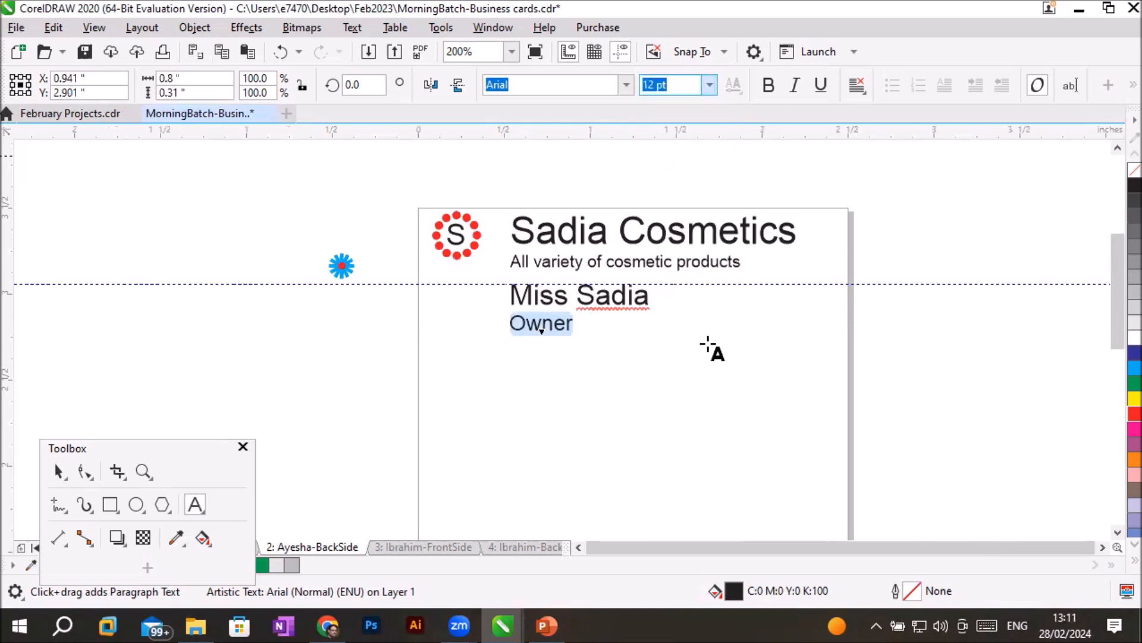
pyautogui.click(55, 471)
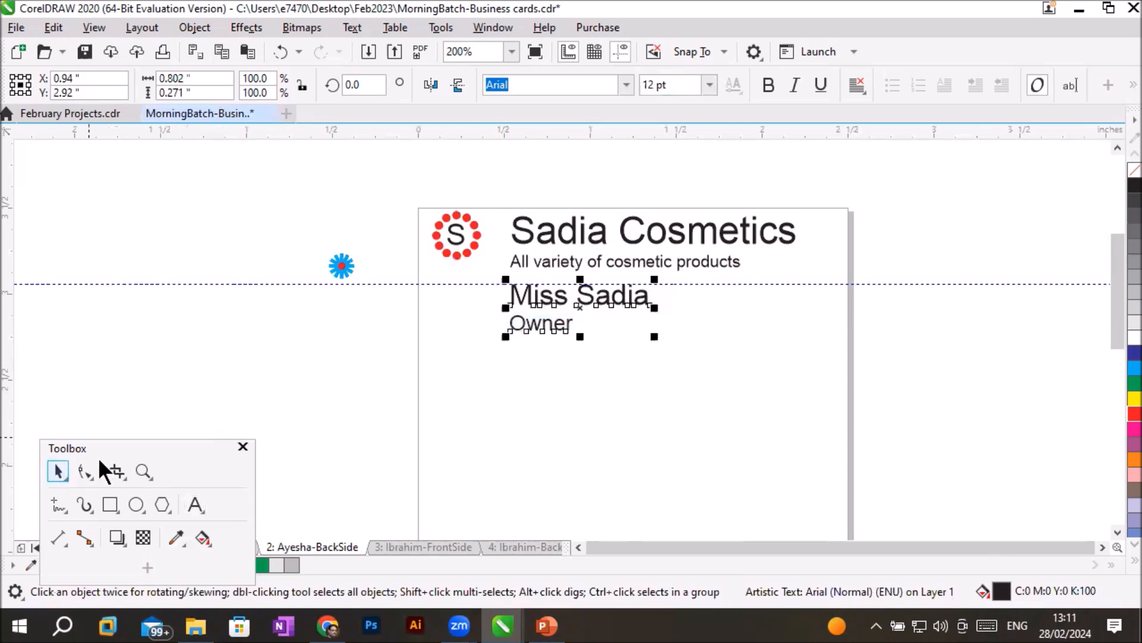
# - Give the first word of the company name a blue fill and a blue outline
pyautogui.click(535, 229)
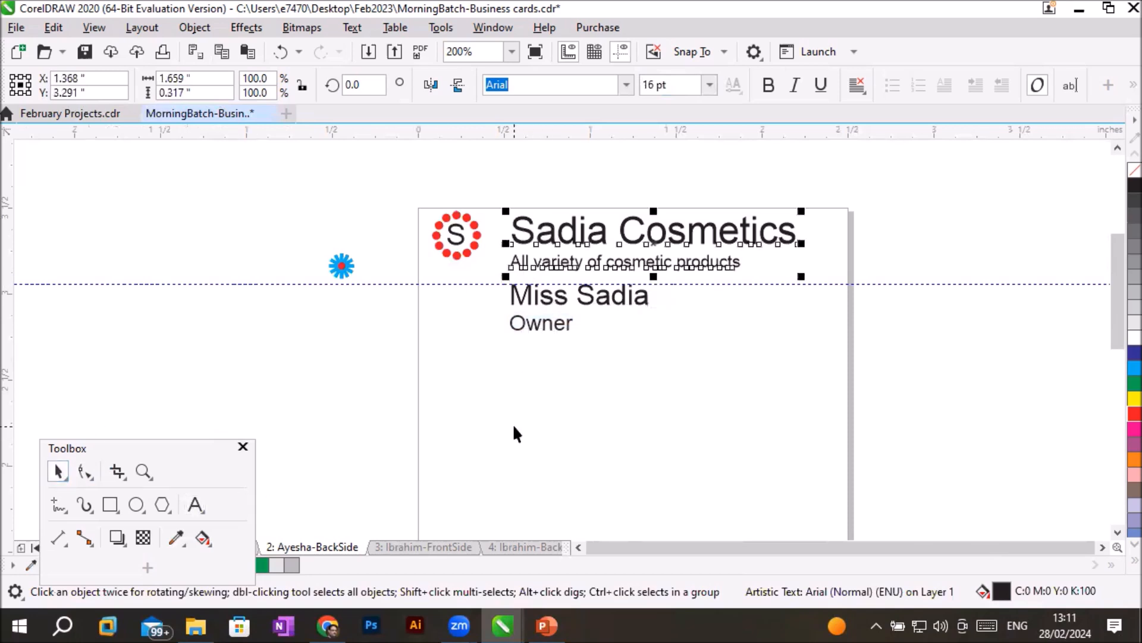
pyautogui.click(558, 301)
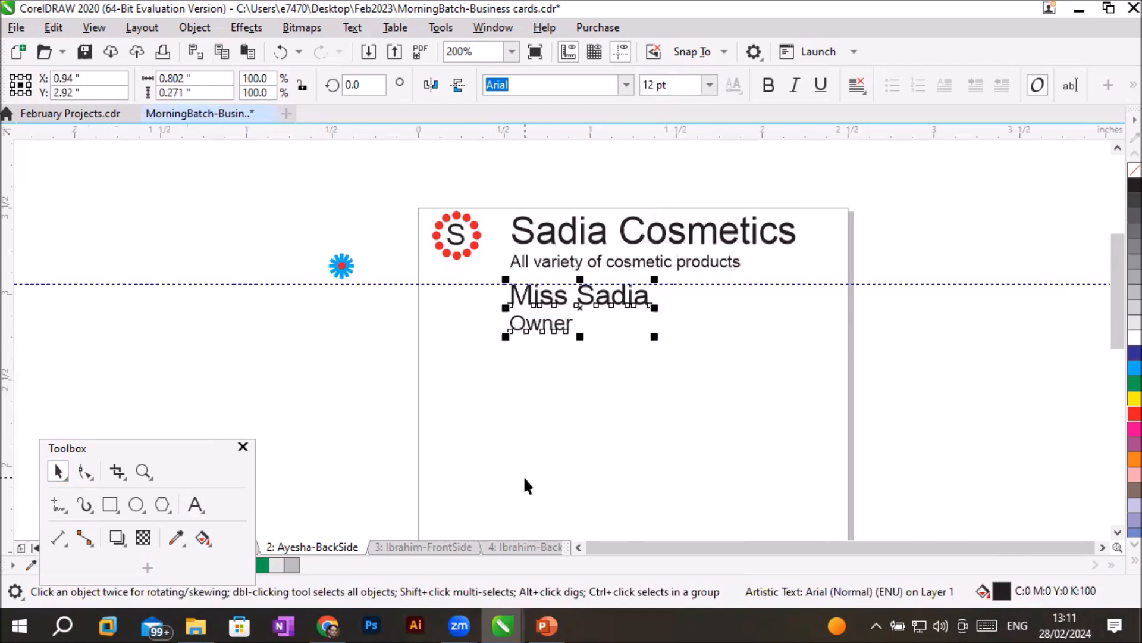
pyautogui.click(638, 235)
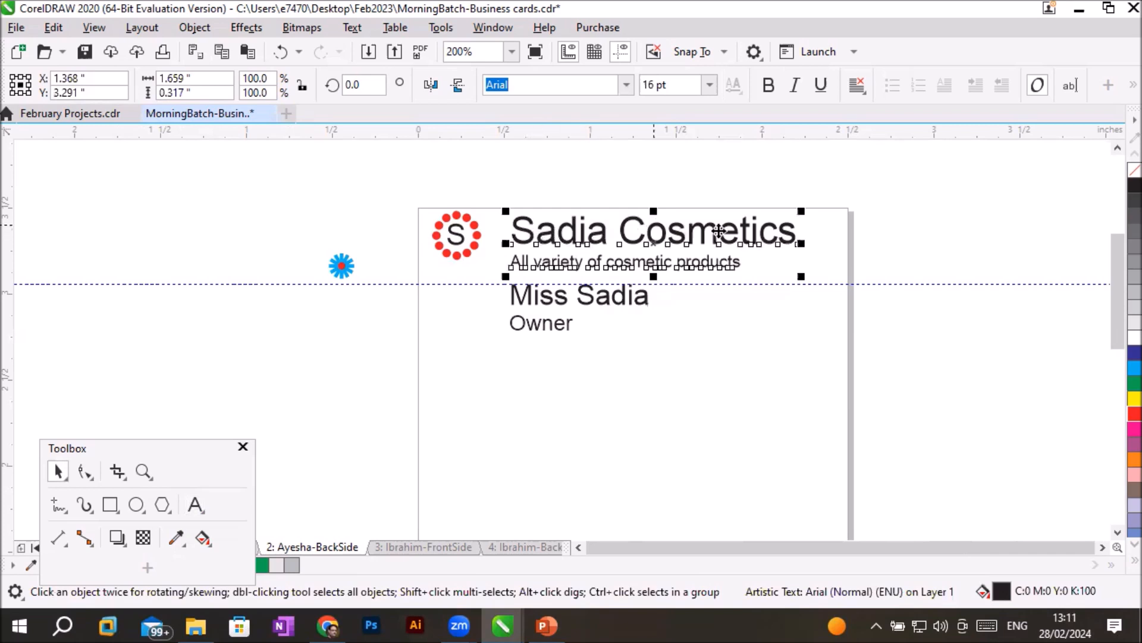
pyautogui.click(195, 504)
pyautogui.moveTo(621, 238); pyautogui.dragTo(511, 241)
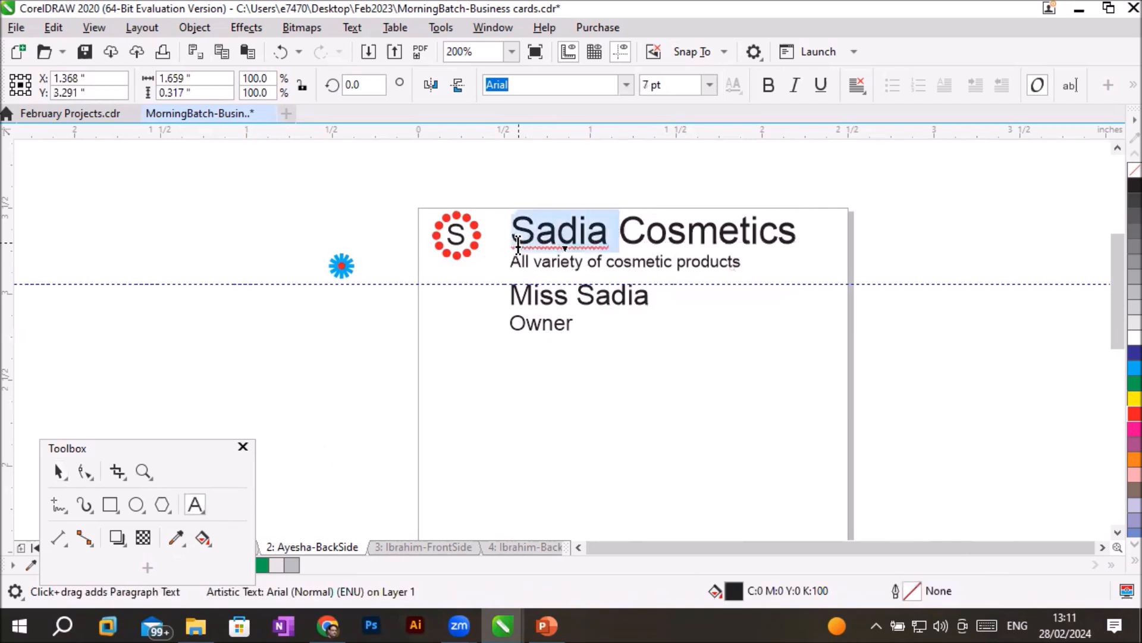
pyautogui.click(1117, 355)
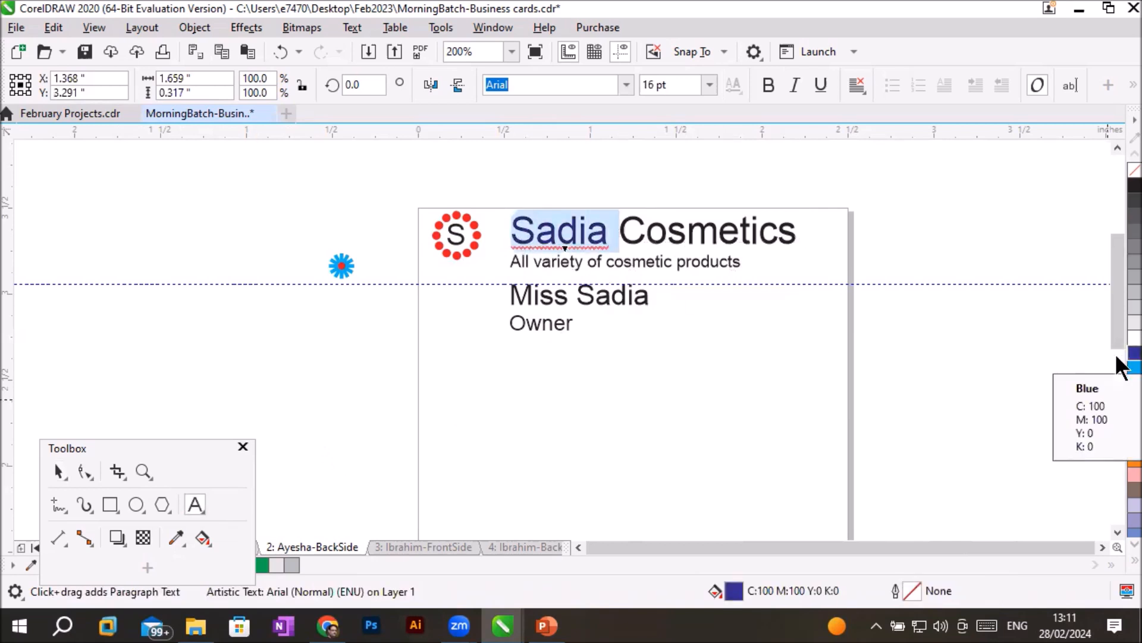
pyautogui.rightClick(1118, 355)
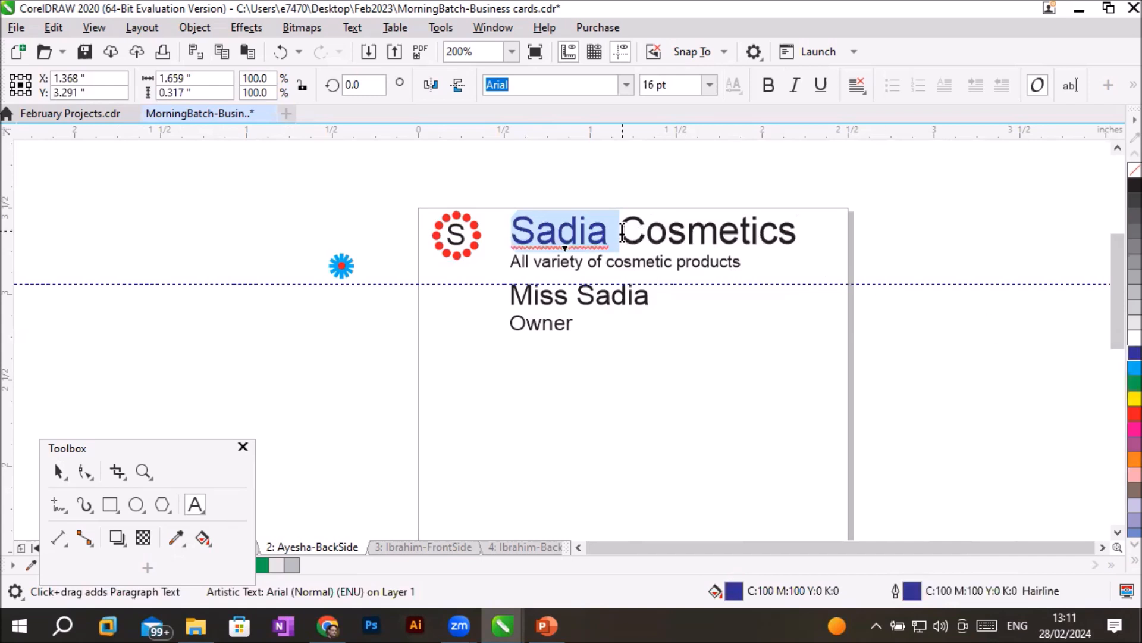
pyautogui.moveTo(782, 236); pyautogui.dragTo(779, 237)
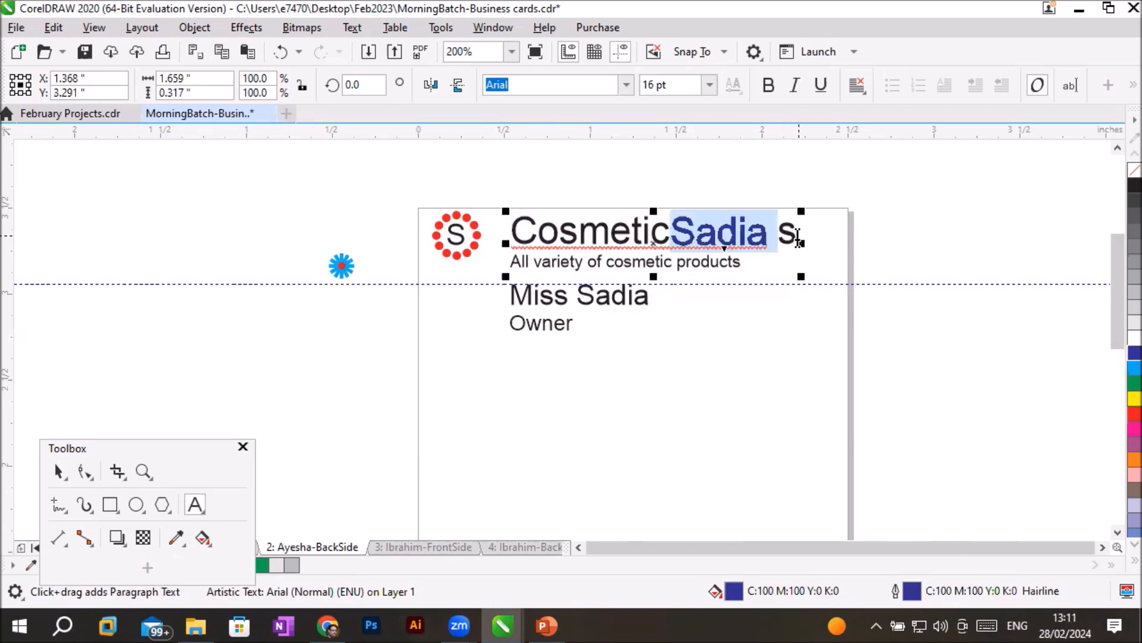
pyautogui.click(800, 232)
pyautogui.hotkey('ctrl', 'z')
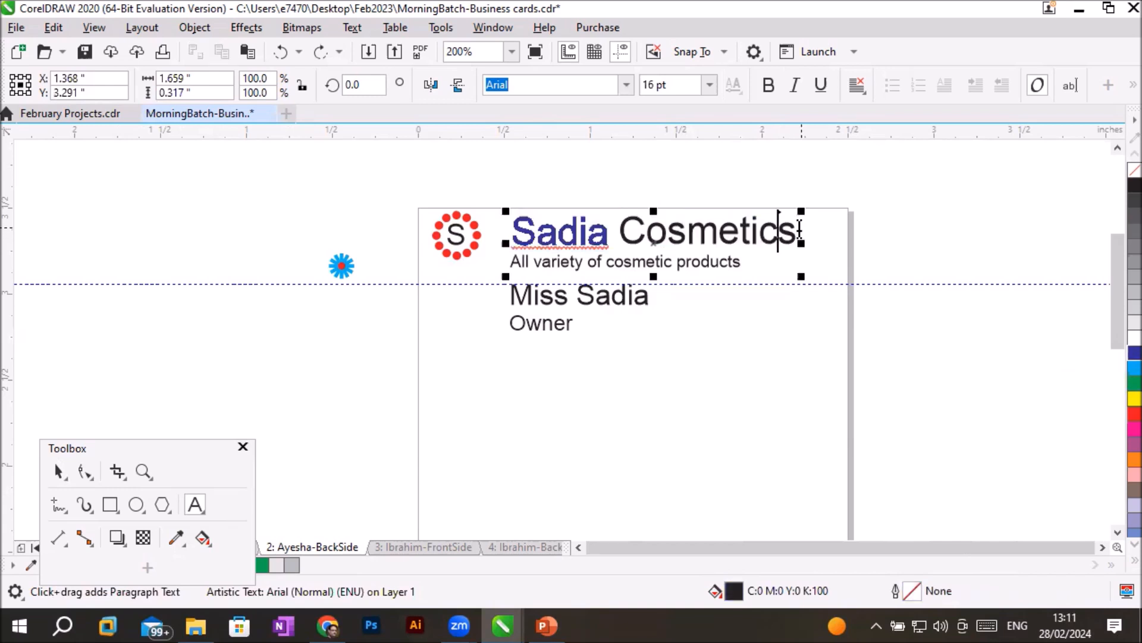
# - Give the word "Cosmetics" in the company name a red fill and a red outline
pyautogui.moveTo(798, 234); pyautogui.dragTo(622, 237)
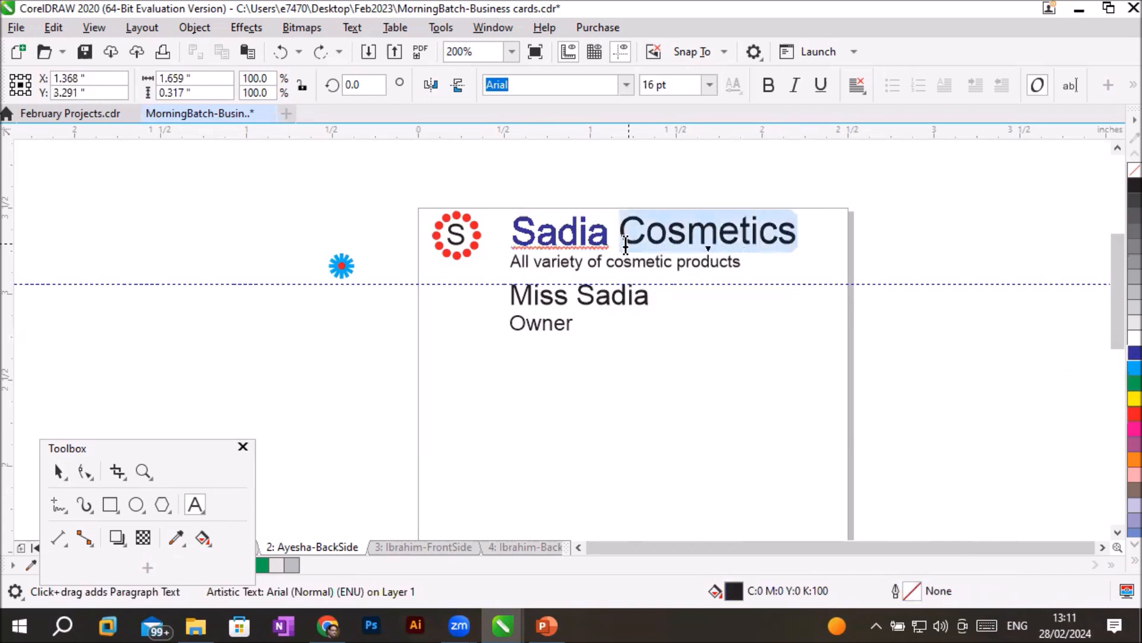
pyautogui.click(1119, 417)
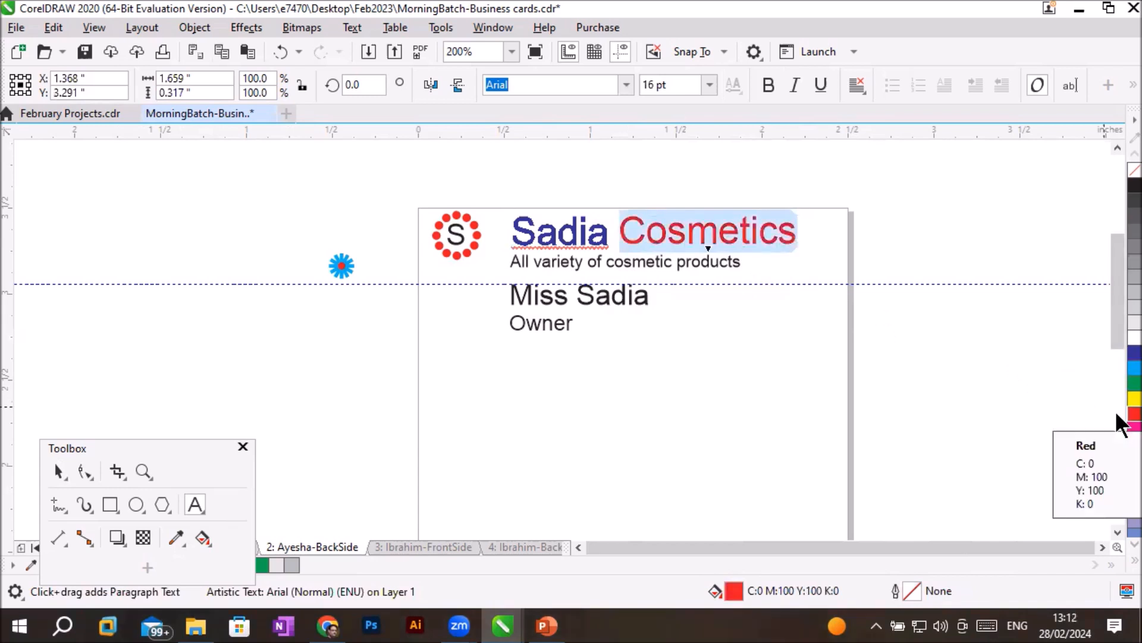
pyautogui.rightClick(1118, 417)
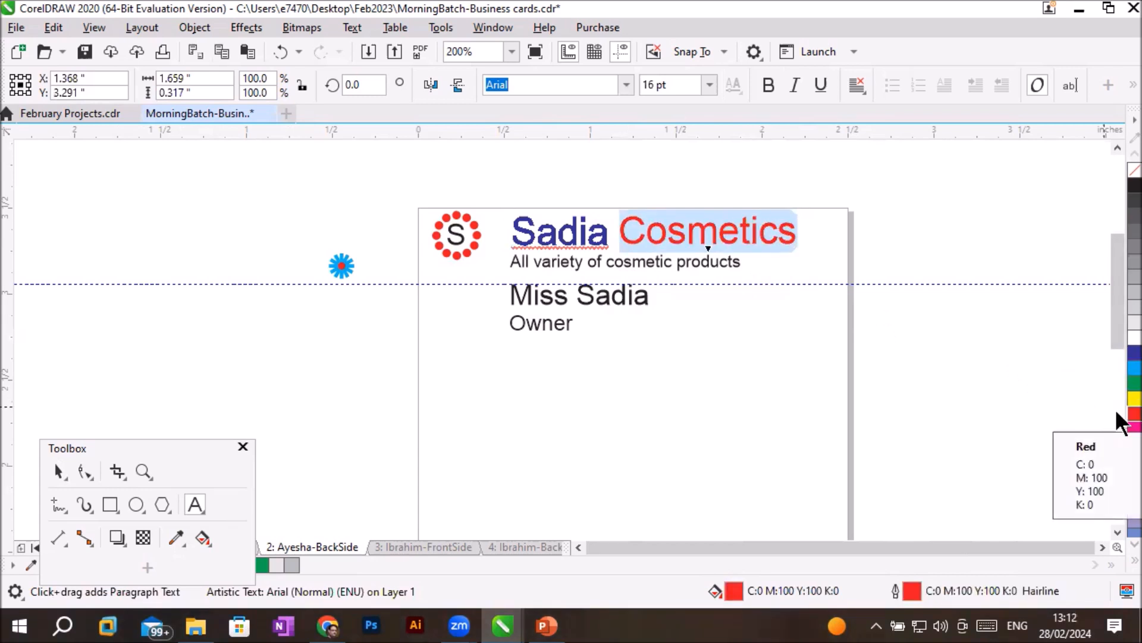
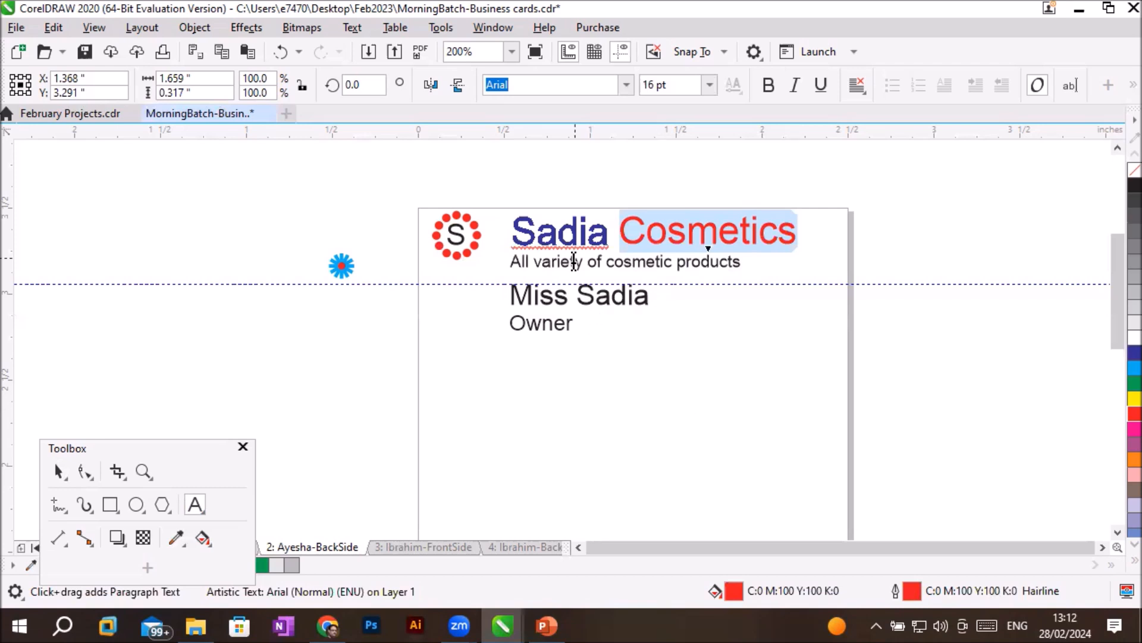
# - Make the tagline under the company name bold, underlined and italic
pyautogui.click(574, 262)
pyautogui.moveTo(510, 262); pyautogui.dragTo(744, 277)
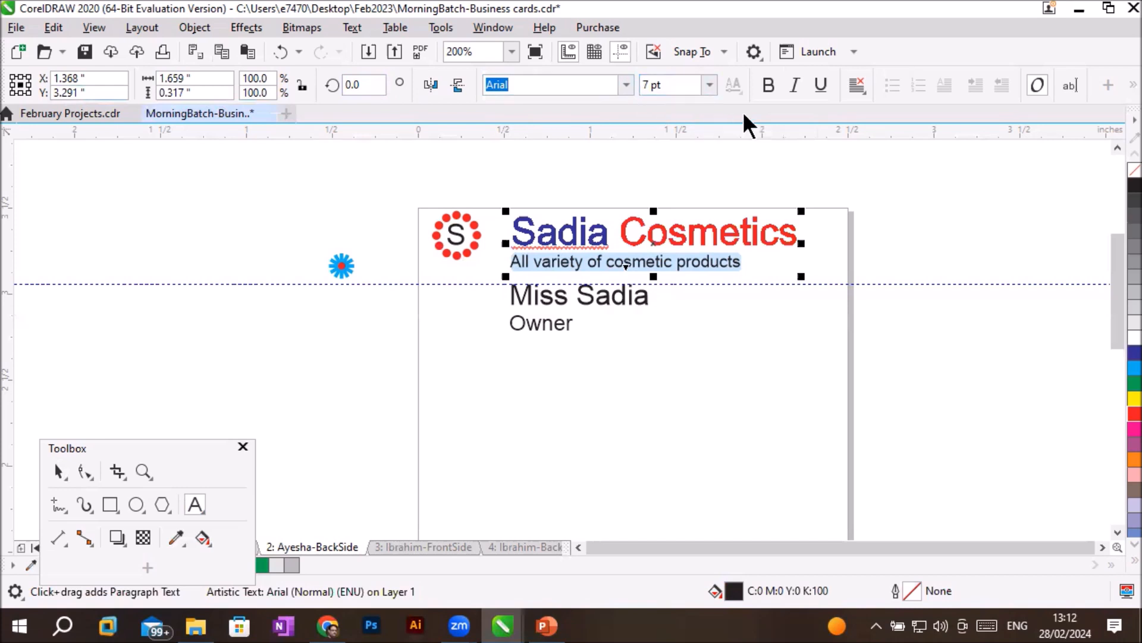
pyautogui.click(769, 87)
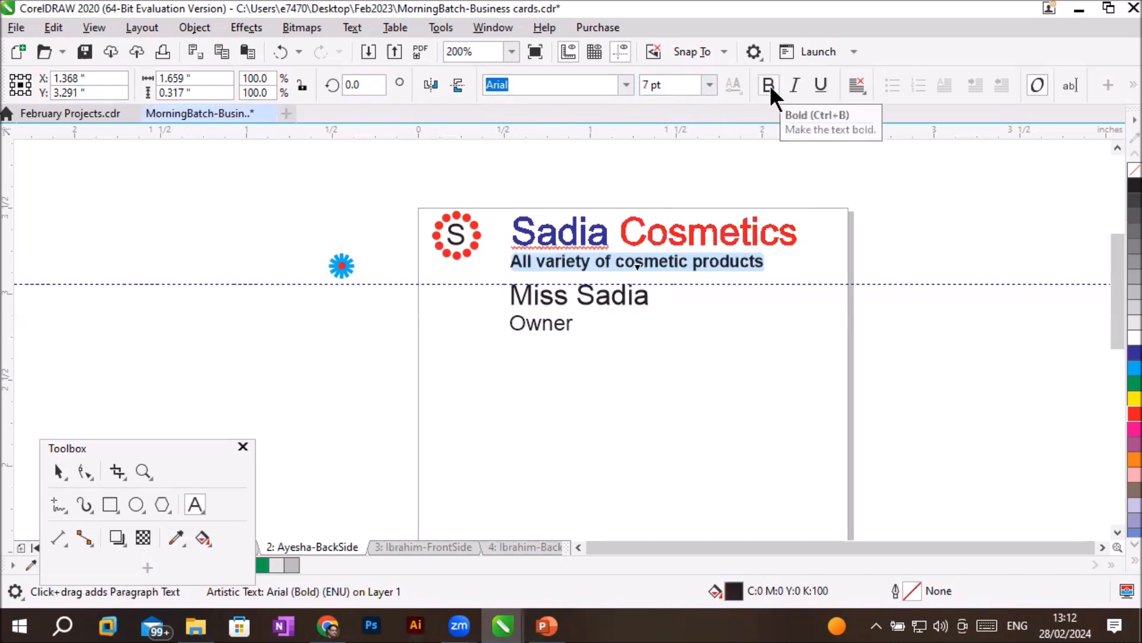
pyautogui.click(818, 80)
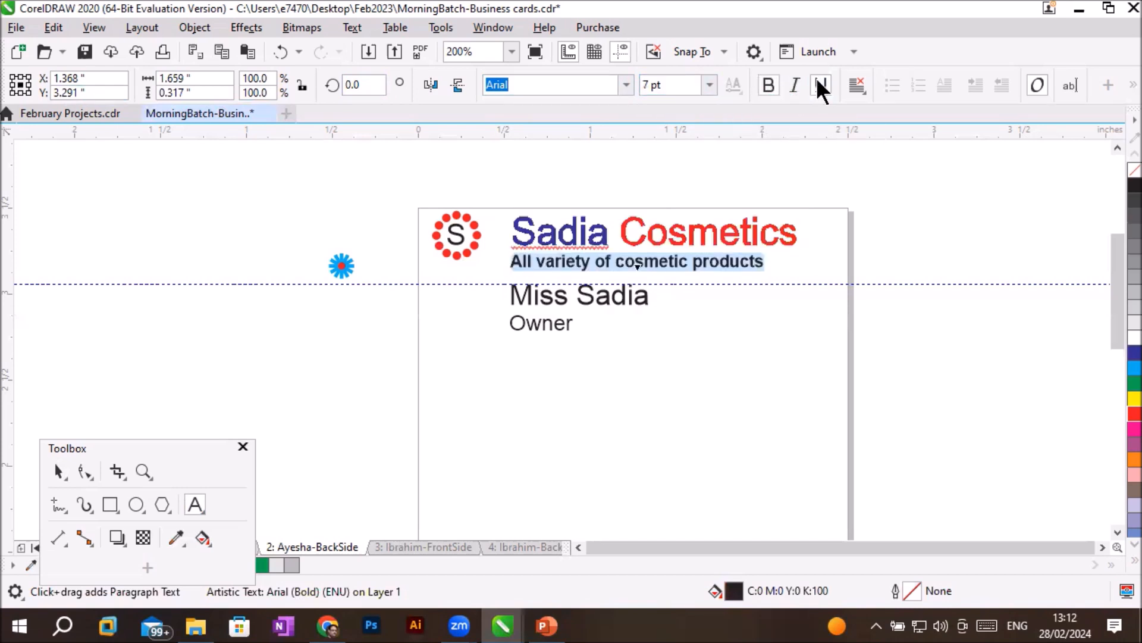
pyautogui.click(796, 88)
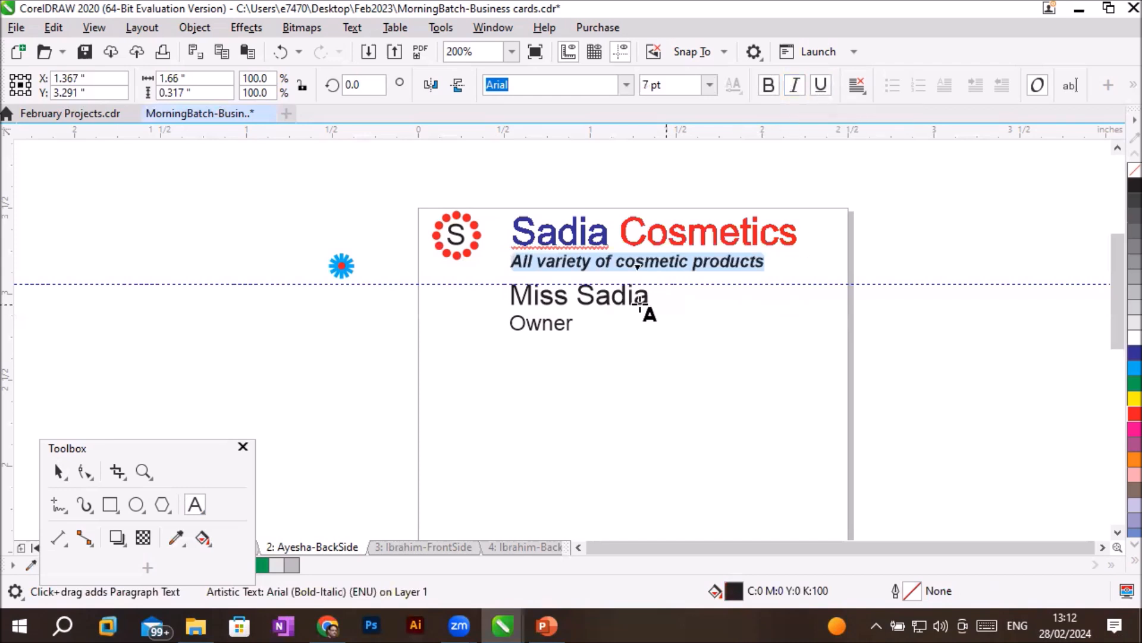
pyautogui.click(598, 301)
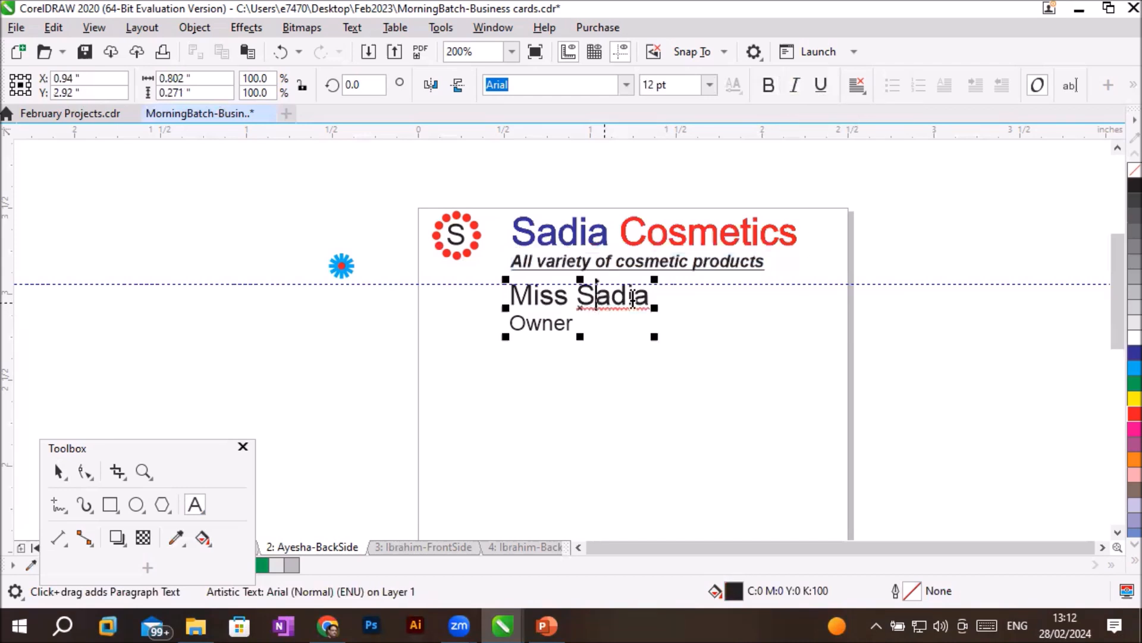
# - Remove the underline from the tagline "All variety of cosmetic products"
pyautogui.scroll(1, 668, 281)
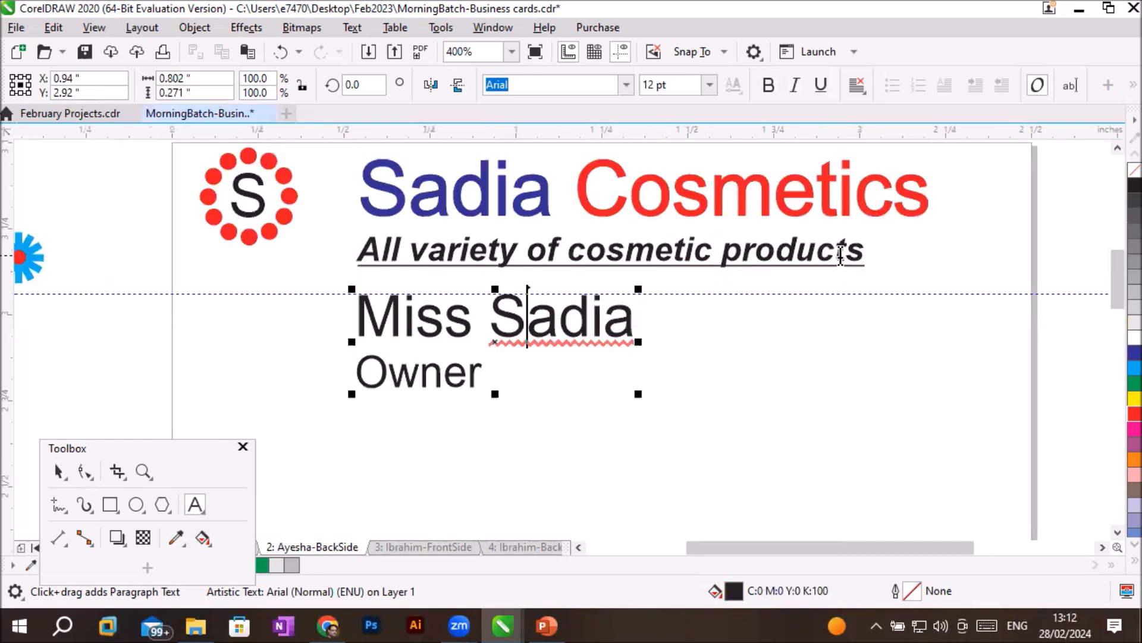
pyautogui.moveTo(862, 253); pyautogui.dragTo(363, 258)
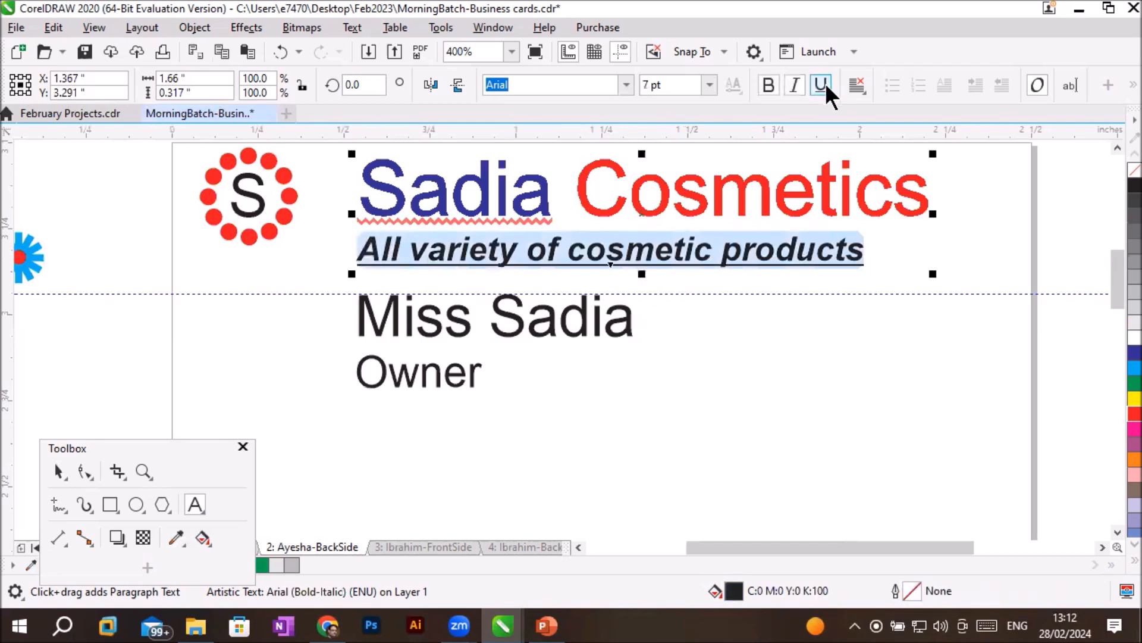
pyautogui.click(824, 86)
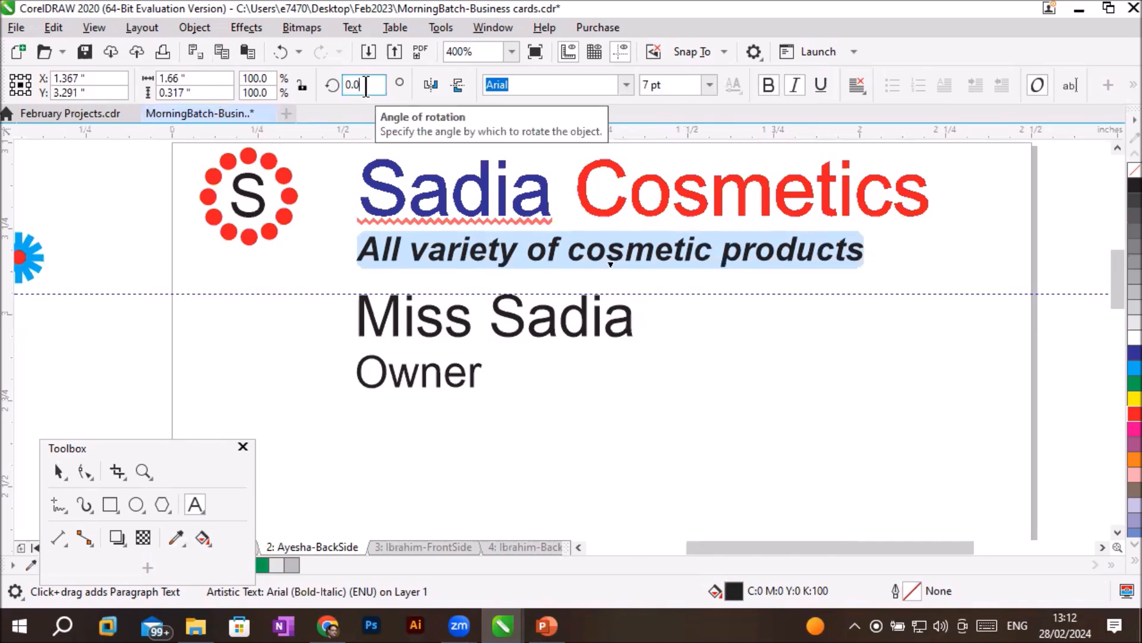
# - Try rotating the text block with the company name and tagline by 5 degrees
pyautogui.click(365, 85)
pyautogui.write('5')
pyautogui.press('Return')
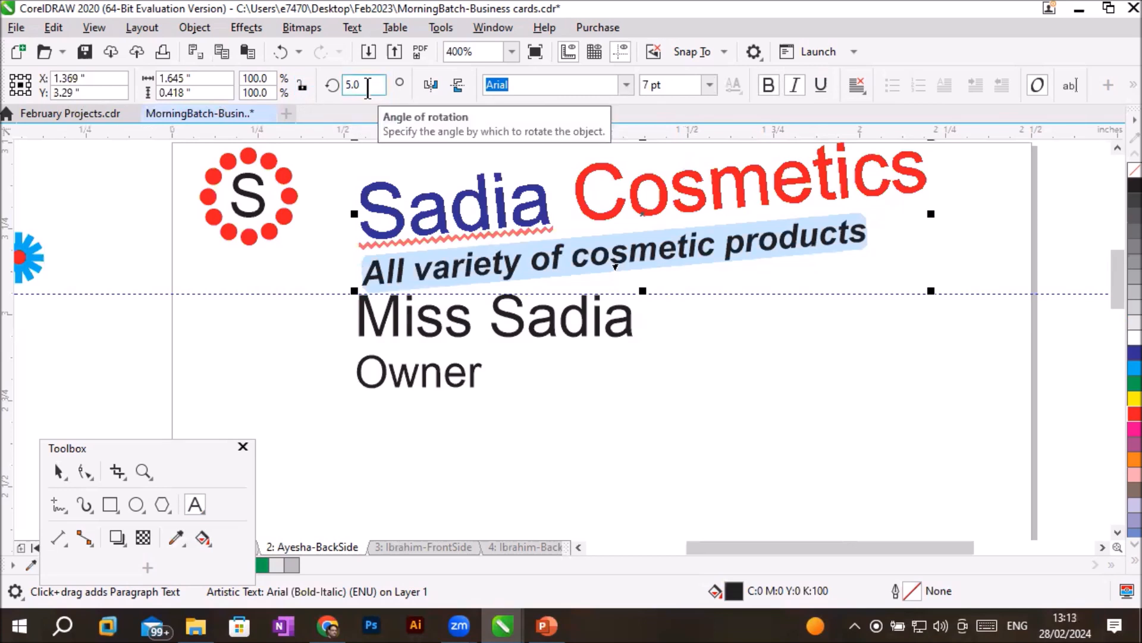
# - Set the rotation angle of the company name and tagline block back to 0
pyautogui.moveTo(368, 88); pyautogui.dragTo(278, 96)
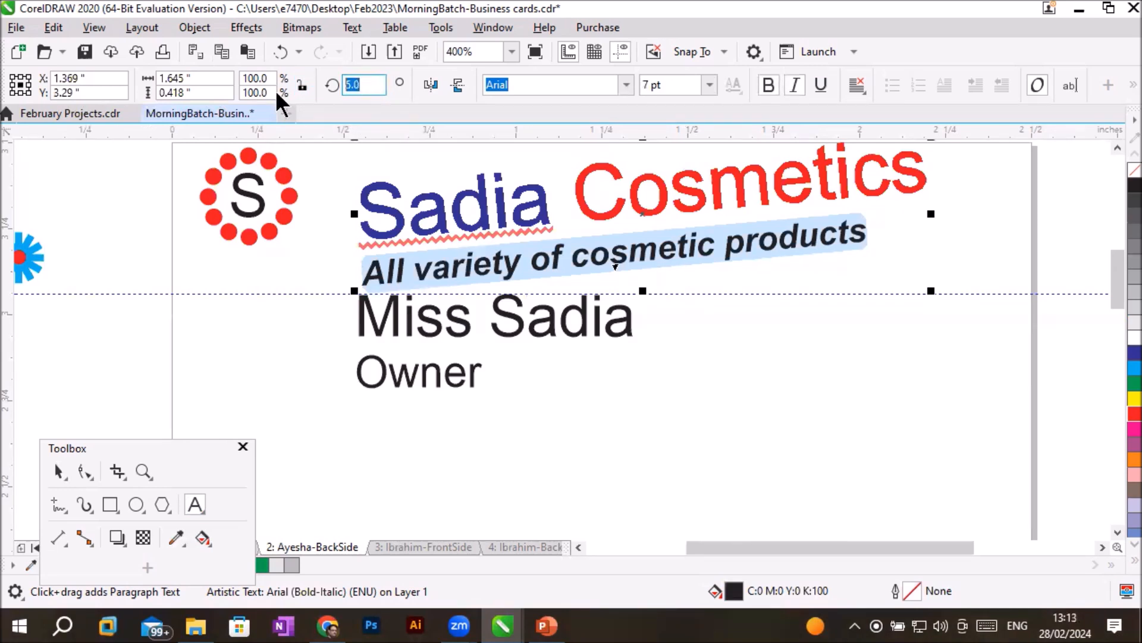
pyautogui.write('0')
pyautogui.press('Return')
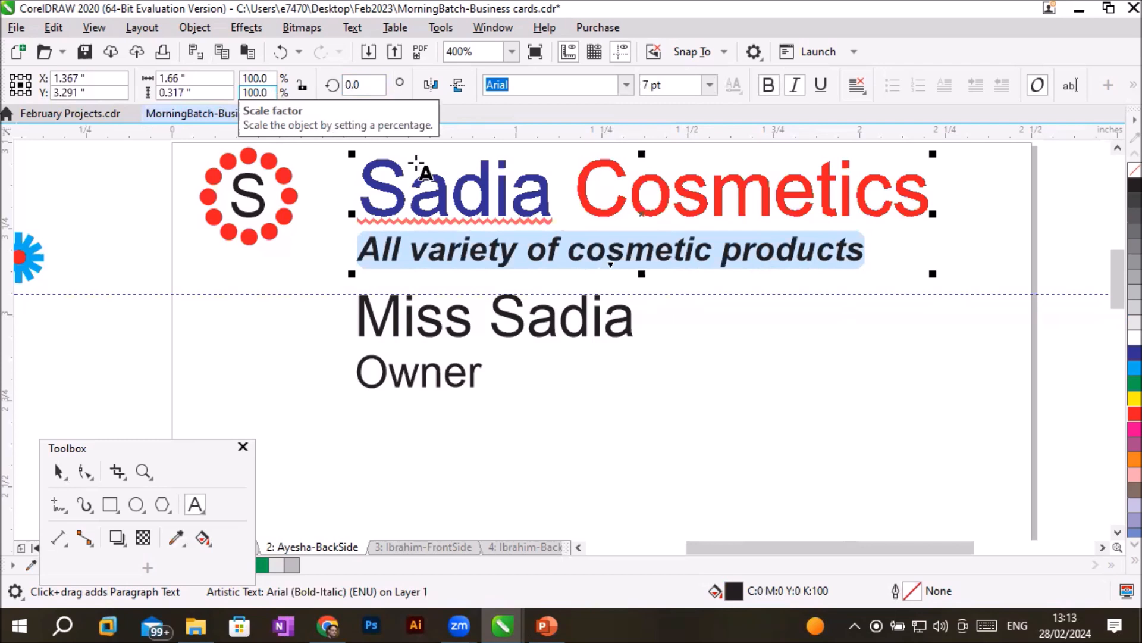
# - Select the initials S and C of the company name by their character nodes with the Shape tool
pyautogui.click(475, 203)
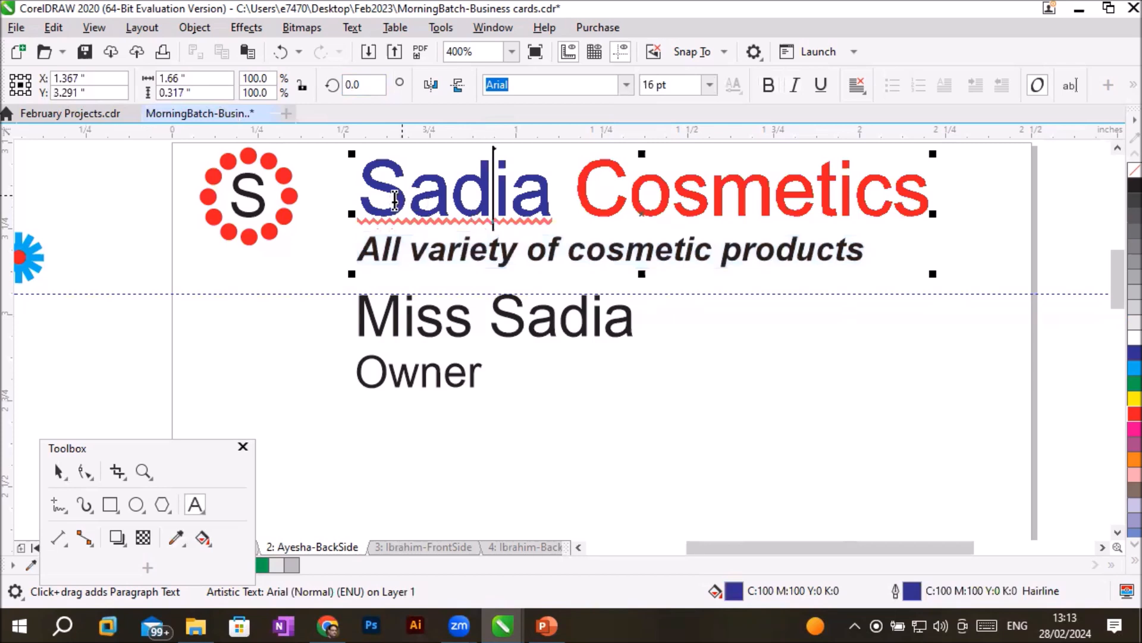
pyautogui.moveTo(409, 196); pyautogui.dragTo(339, 196)
pyautogui.moveTo(629, 193); pyautogui.dragTo(580, 195)
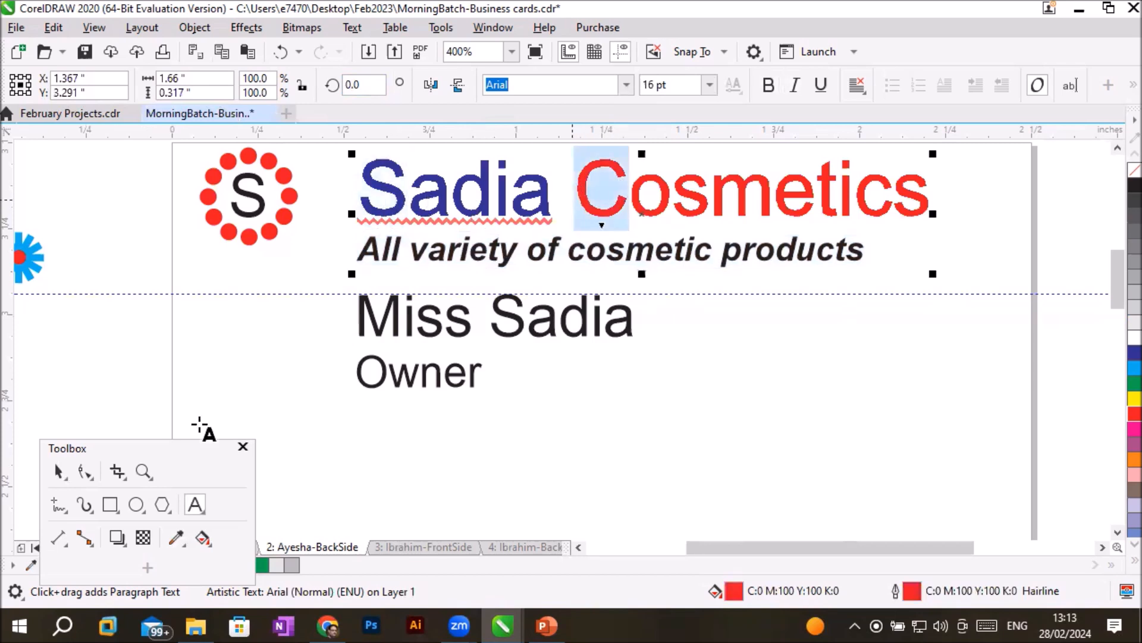
pyautogui.moveTo(150, 441); pyautogui.dragTo(134, 266)
pyautogui.click(68, 300)
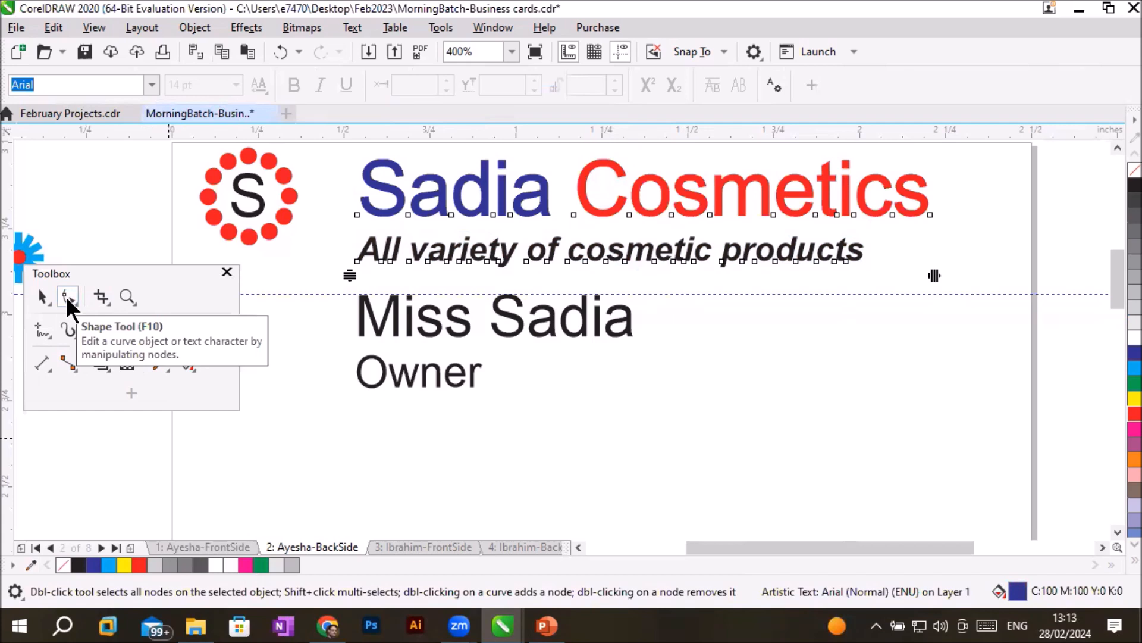
pyautogui.click(357, 214)
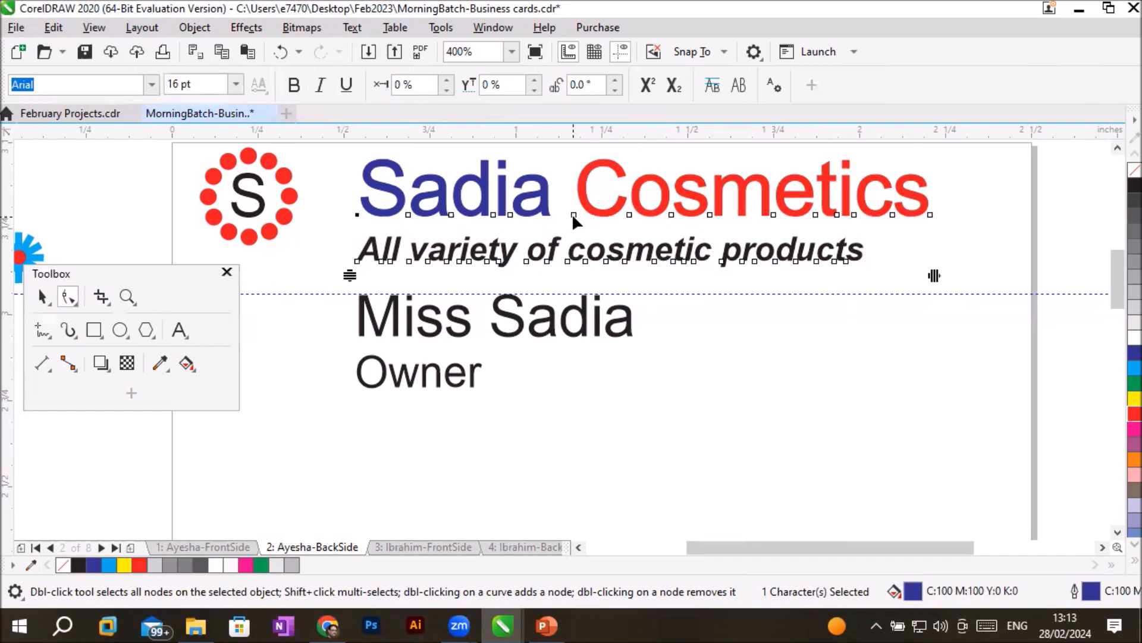
pyautogui.keyDown('shift'); pyautogui.click(574, 215); pyautogui.keyUp('shift')
# - Try a character angle of 25 degrees on the selected S and C initials
pyautogui.click(617, 81)
pyautogui.click(617, 80)
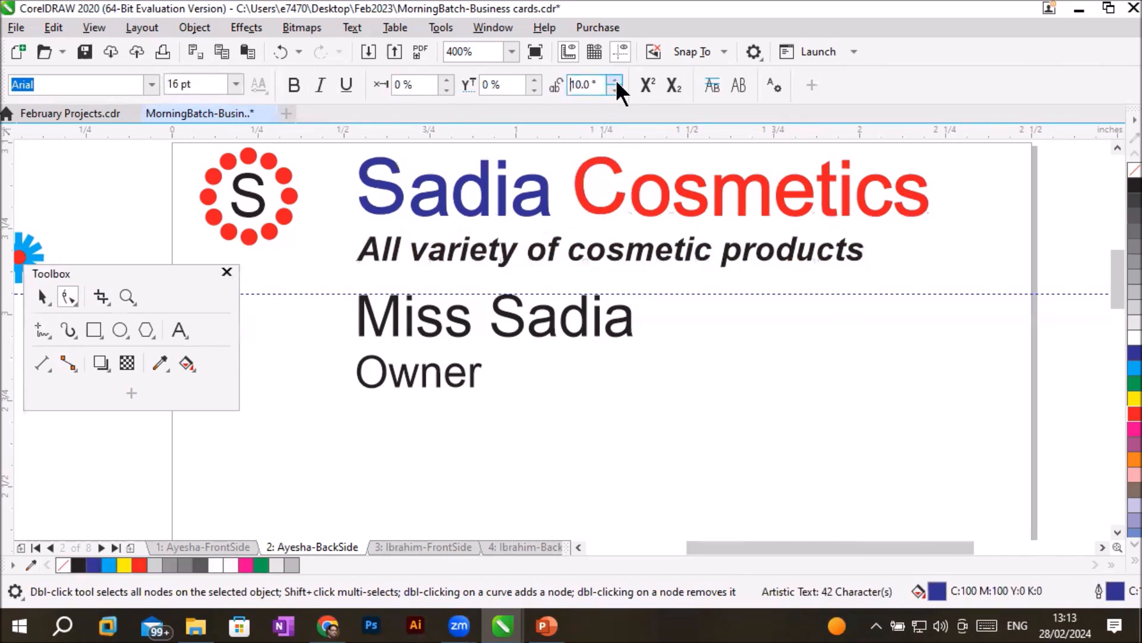
pyautogui.click(617, 81)
pyautogui.click(616, 82)
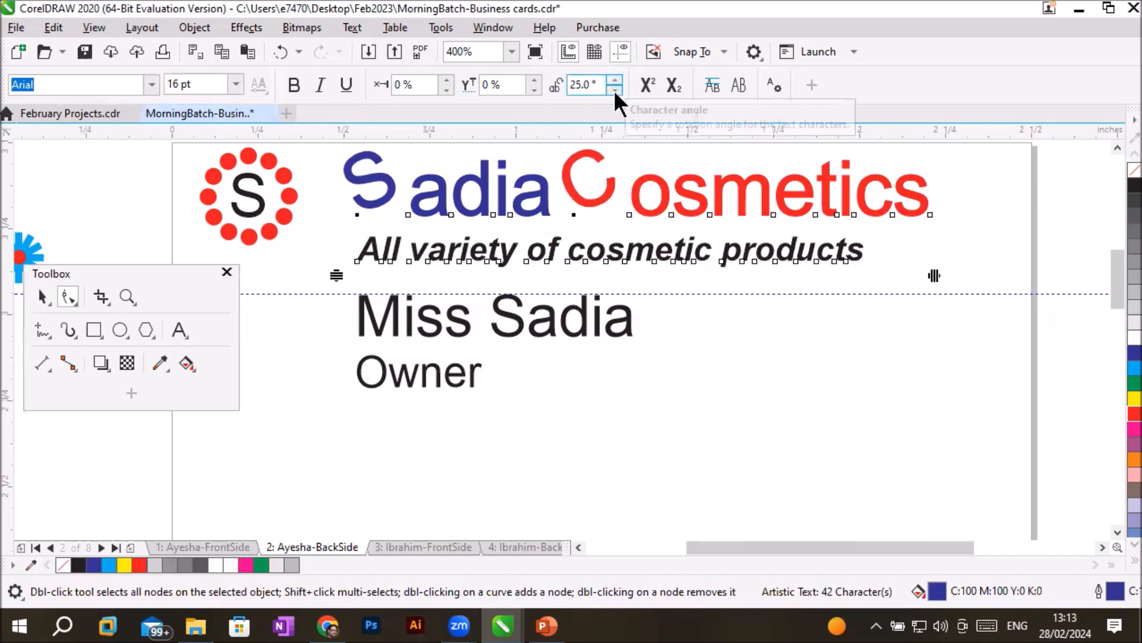
# - Try a character angle of -25 degrees on the selected S and C initials
pyautogui.click(614, 90)
pyautogui.click(615, 90)
pyautogui.click(615, 90)
pyautogui.click(615, 90)
pyautogui.click(614, 90)
pyautogui.click(615, 90)
pyautogui.click(614, 90)
pyautogui.click(614, 90)
pyautogui.click(613, 91)
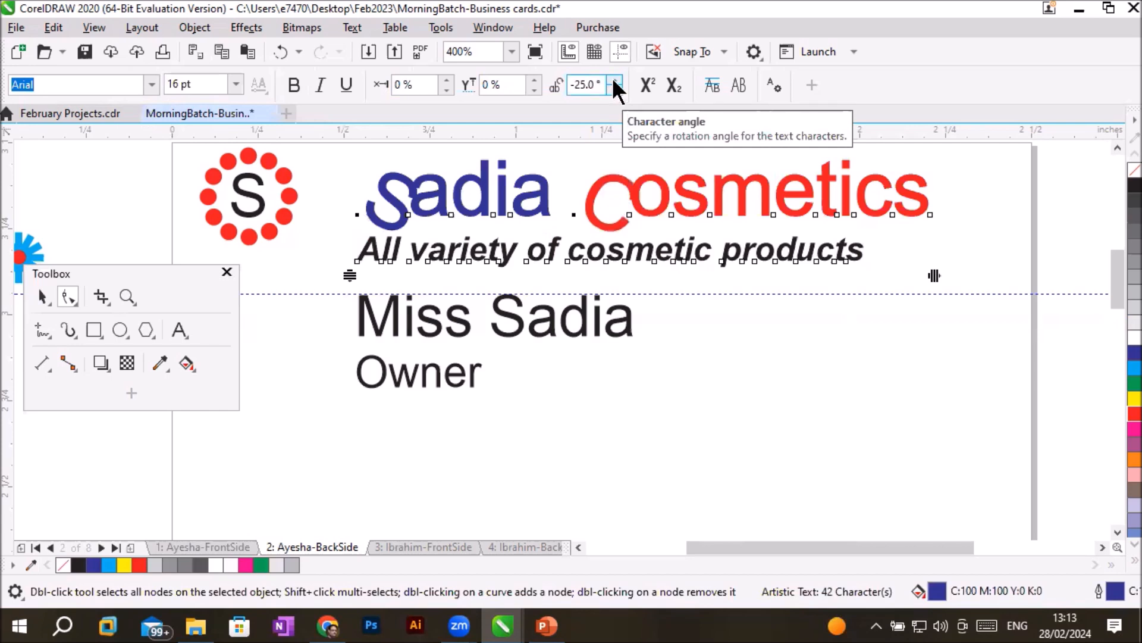
# - Set the character angle of the company name's S and C initials to 5 degrees
pyautogui.click(613, 78)
pyautogui.click(615, 81)
pyautogui.click(614, 81)
pyautogui.click(614, 81)
pyautogui.click(614, 81)
pyautogui.click(615, 81)
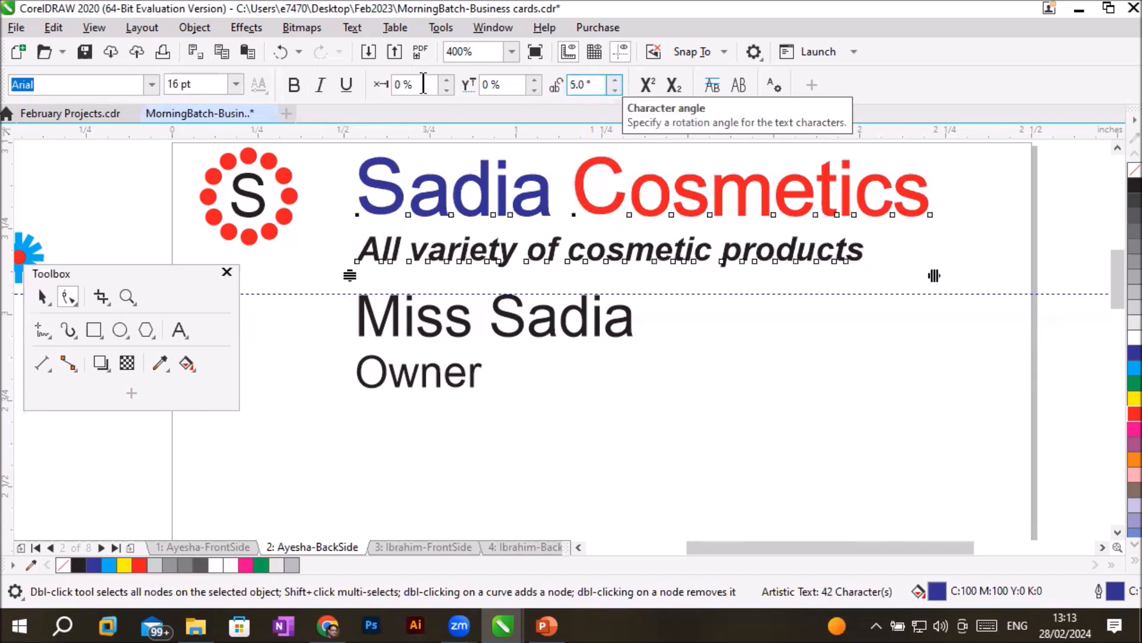
# - Enlarge the S and C initials of the company name to 18 pt and make them bold
pyautogui.click(237, 84)
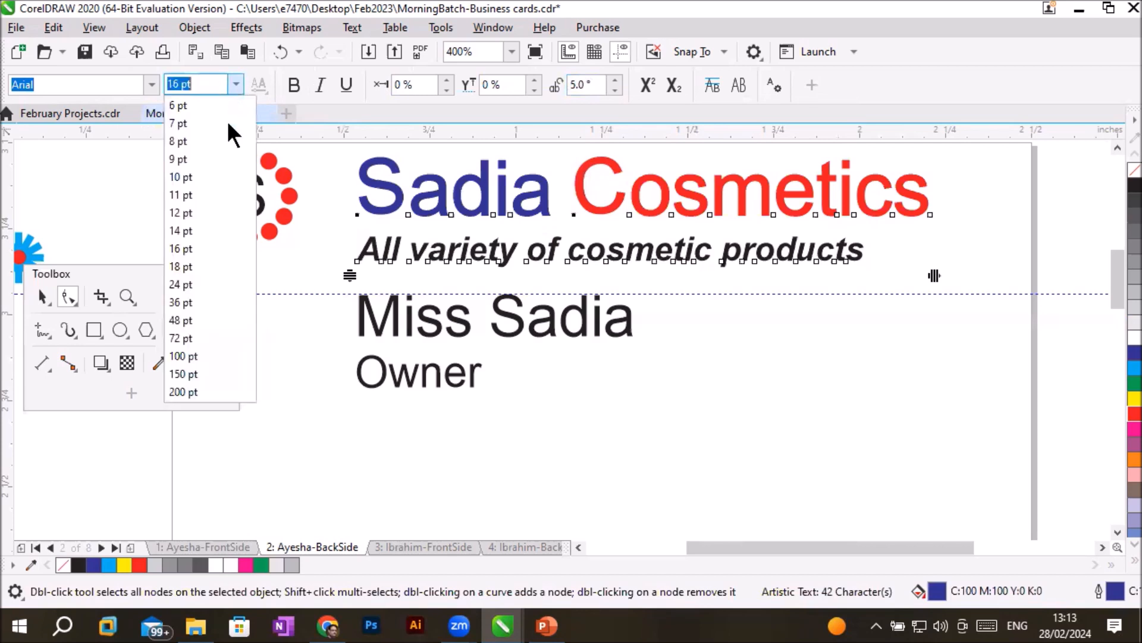
pyautogui.click(201, 268)
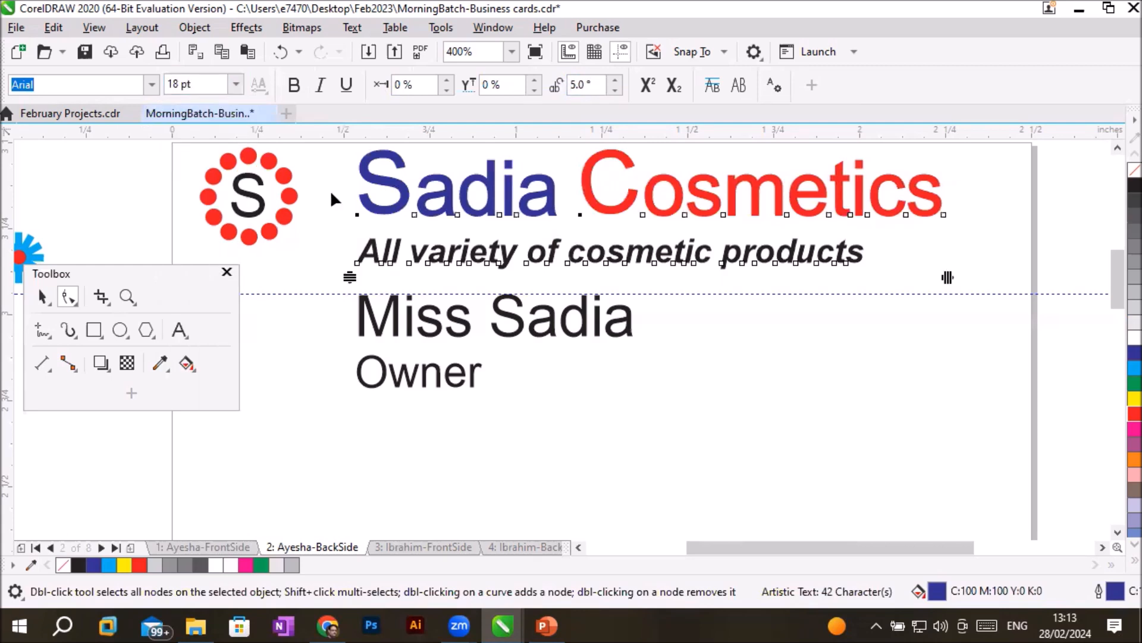
pyautogui.click(292, 86)
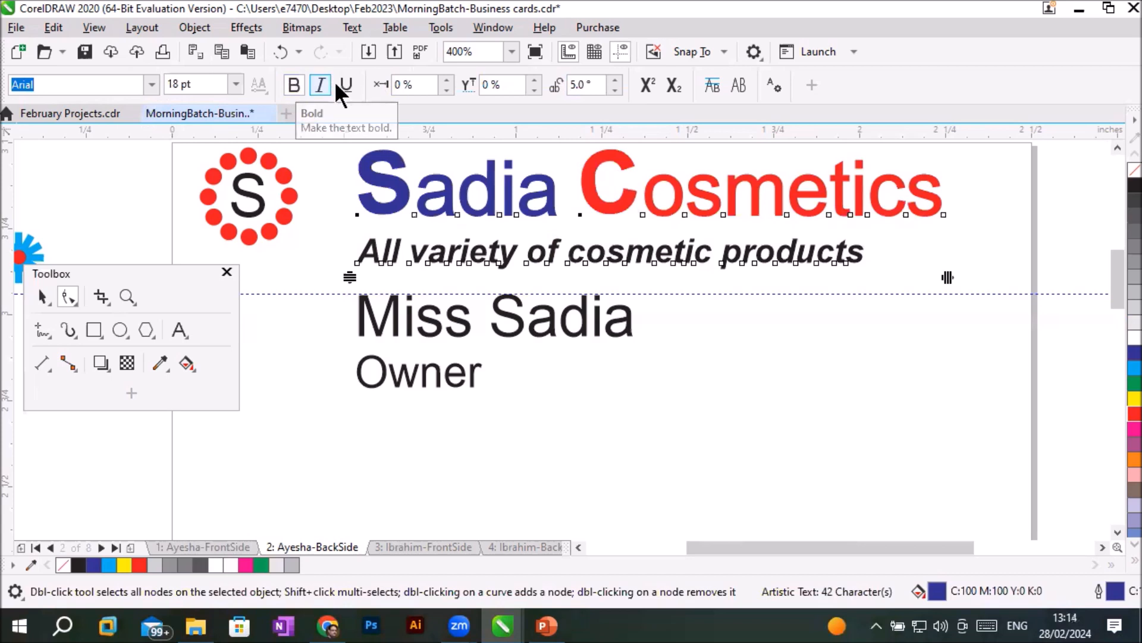
# - Open the character angle of the S and C initials for editing
pyautogui.click(615, 81)
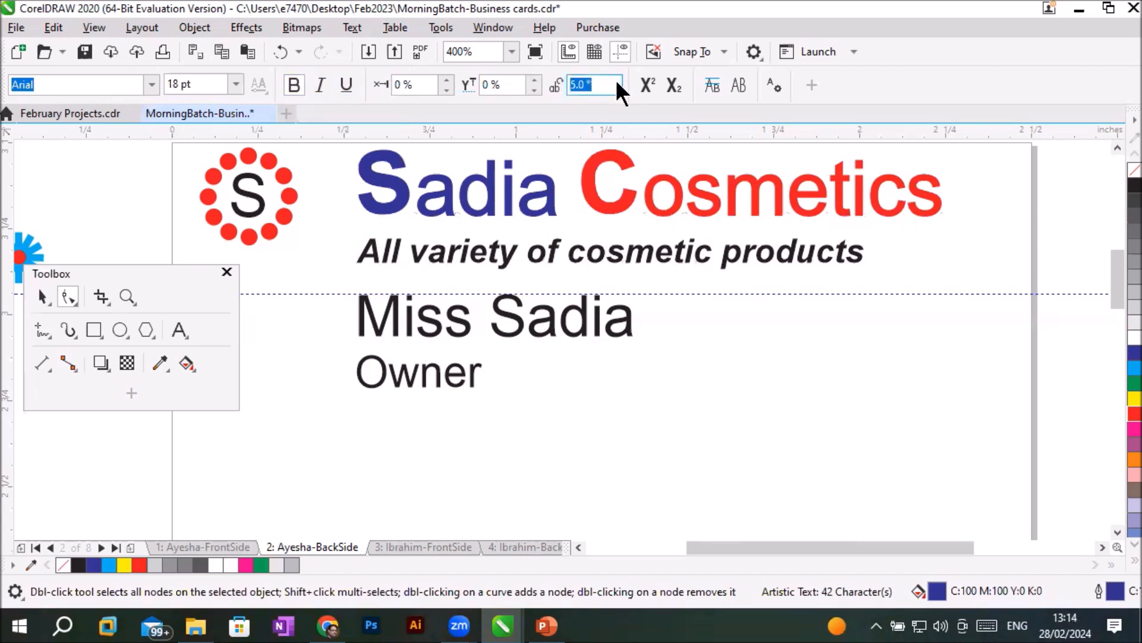
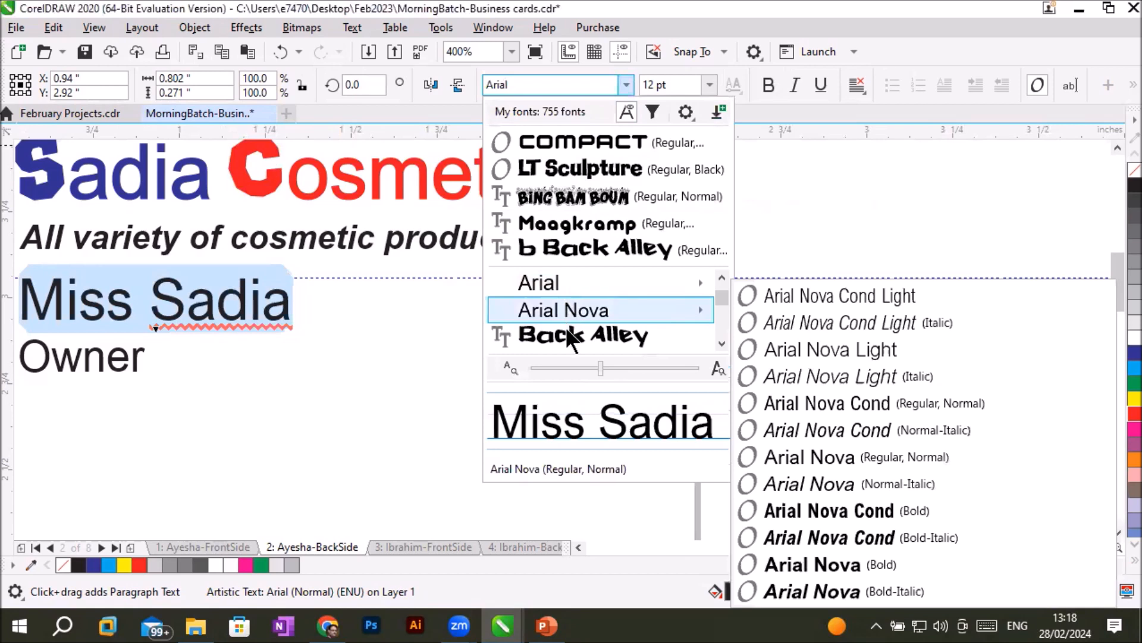
# - Change the font of the owner's name line to Book Antiqua
pyautogui.click(722, 343)
pyautogui.click(722, 343)
pyautogui.click(721, 344)
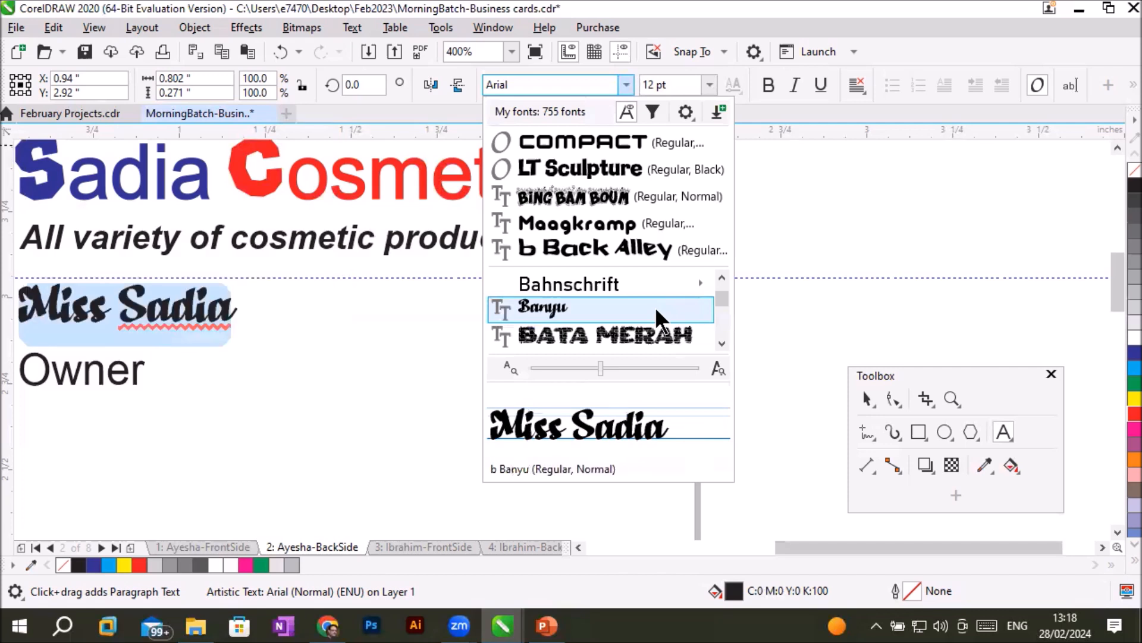
pyautogui.click(721, 344)
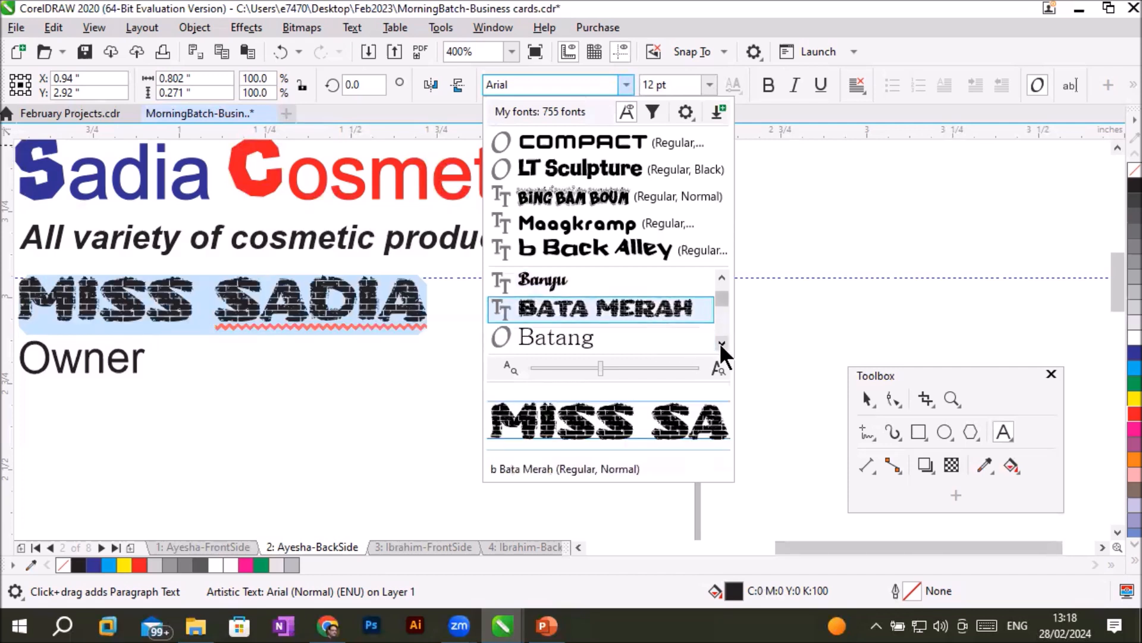
pyautogui.click(721, 344)
pyautogui.click(722, 343)
pyautogui.click(722, 344)
pyautogui.click(722, 343)
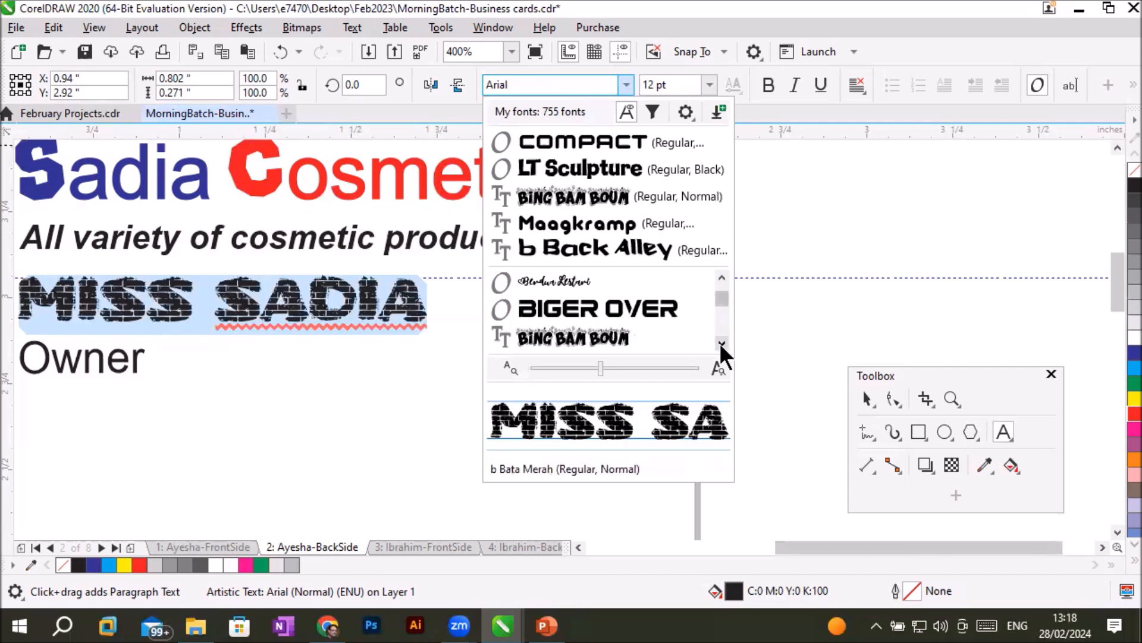
pyautogui.click(722, 344)
pyautogui.click(722, 343)
pyautogui.click(722, 343)
pyautogui.click(722, 344)
pyautogui.click(722, 344)
pyautogui.click(722, 344)
pyautogui.click(721, 343)
pyautogui.moveTo(601, 306)
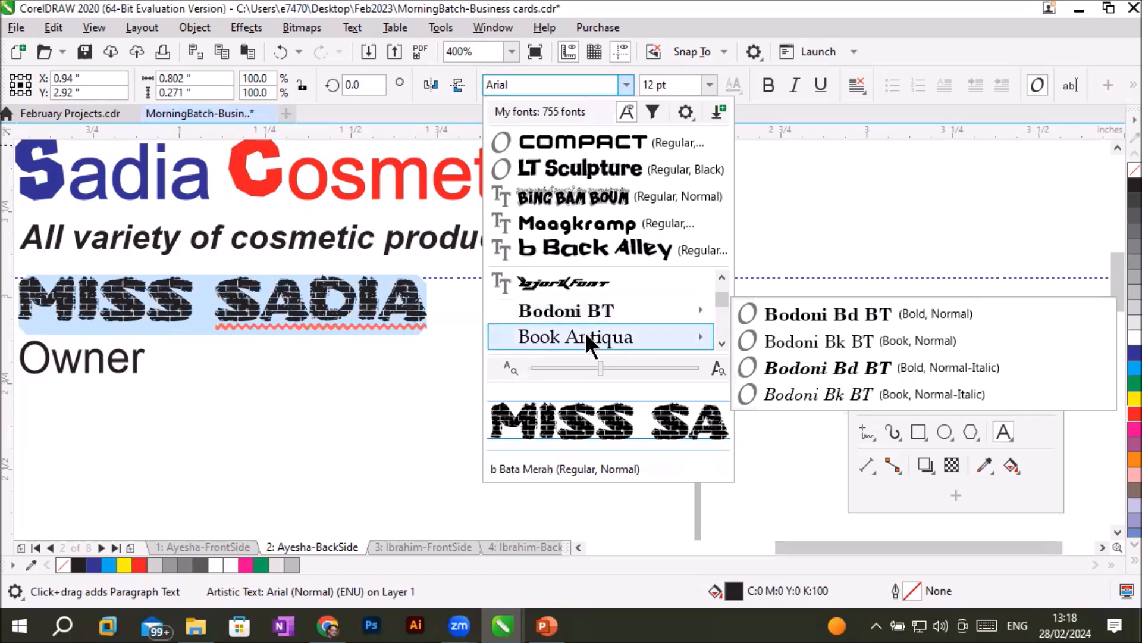
pyautogui.moveTo(591, 336)
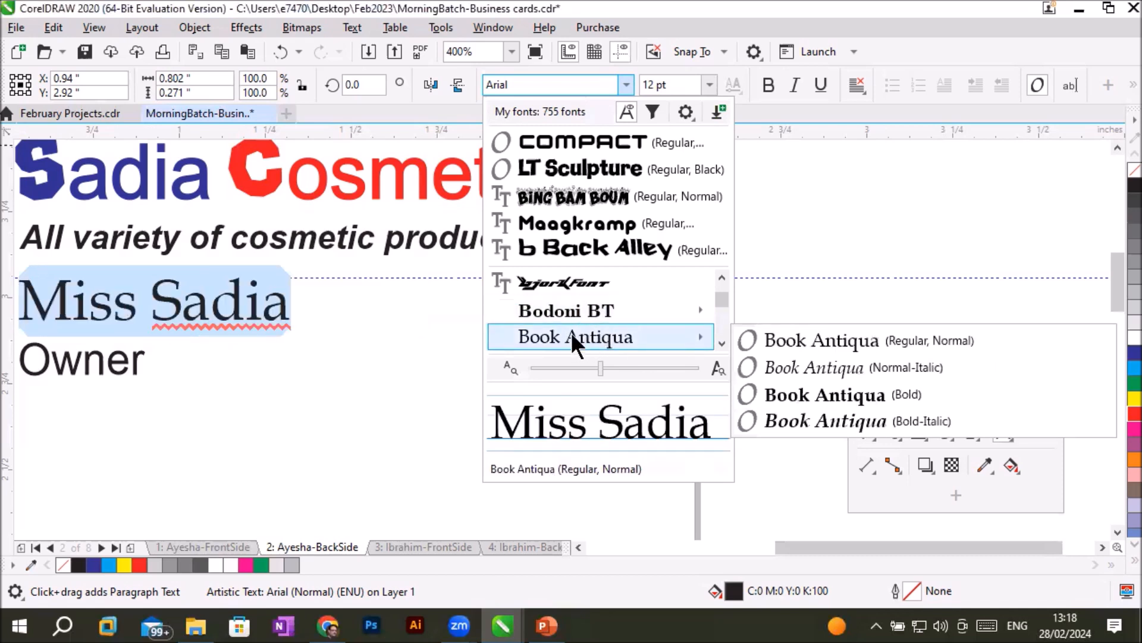
pyautogui.click(574, 331)
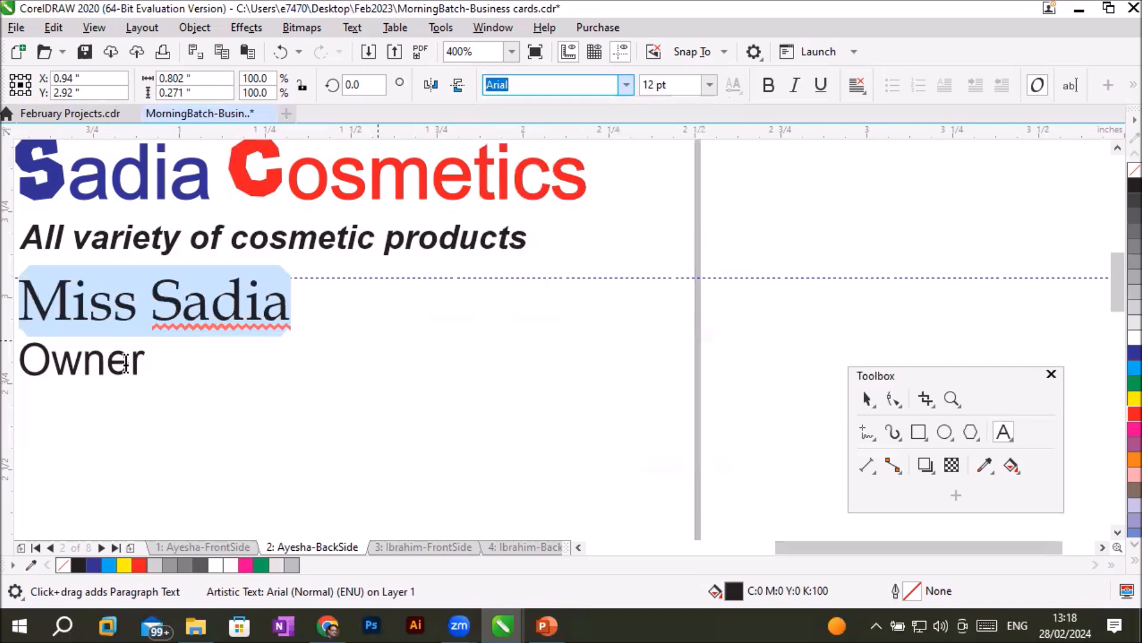
# - Change the font of the job title "Owner" to b Backpack and leave the text block
pyautogui.moveTo(142, 364); pyautogui.dragTo(28, 366)
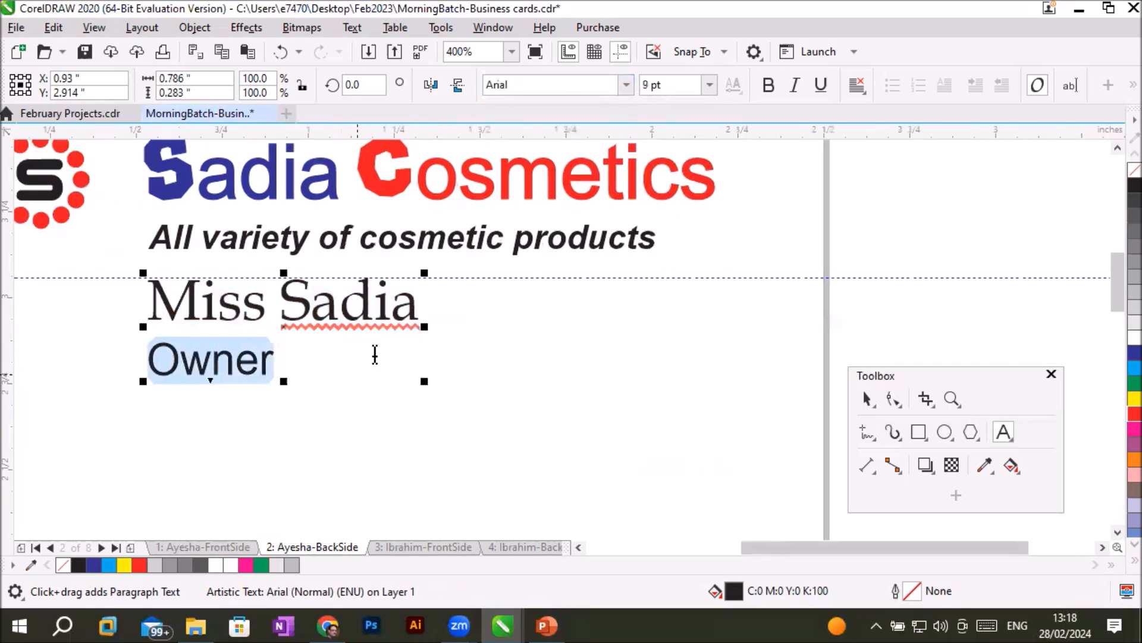
pyautogui.click(626, 84)
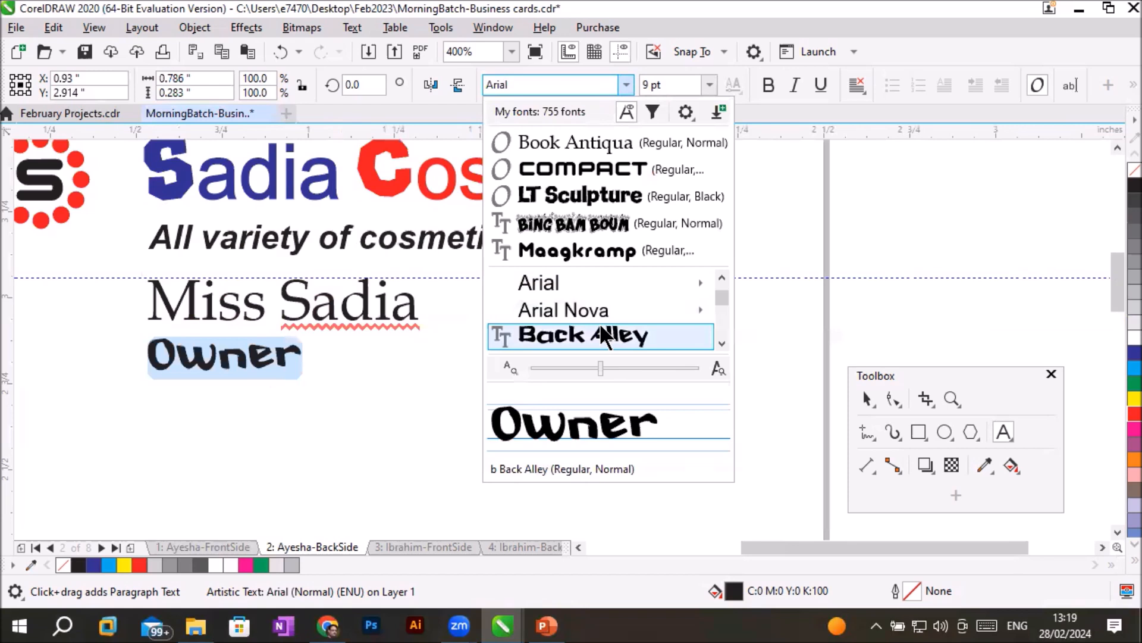
pyautogui.click(721, 344)
pyautogui.click(721, 344)
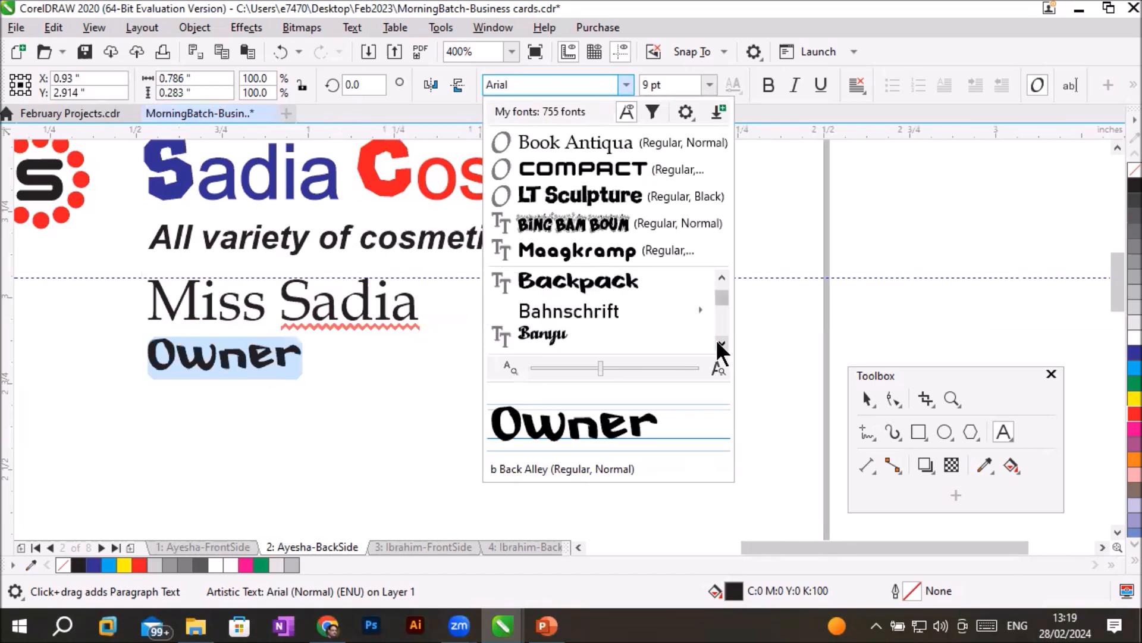
pyautogui.click(653, 296)
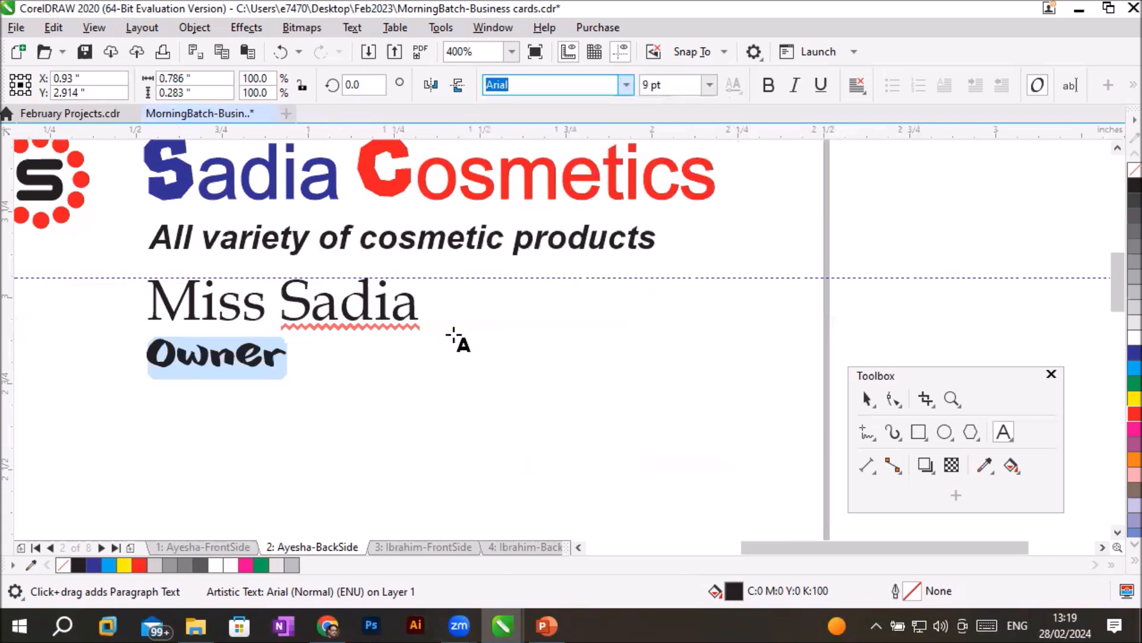
pyautogui.click(349, 416)
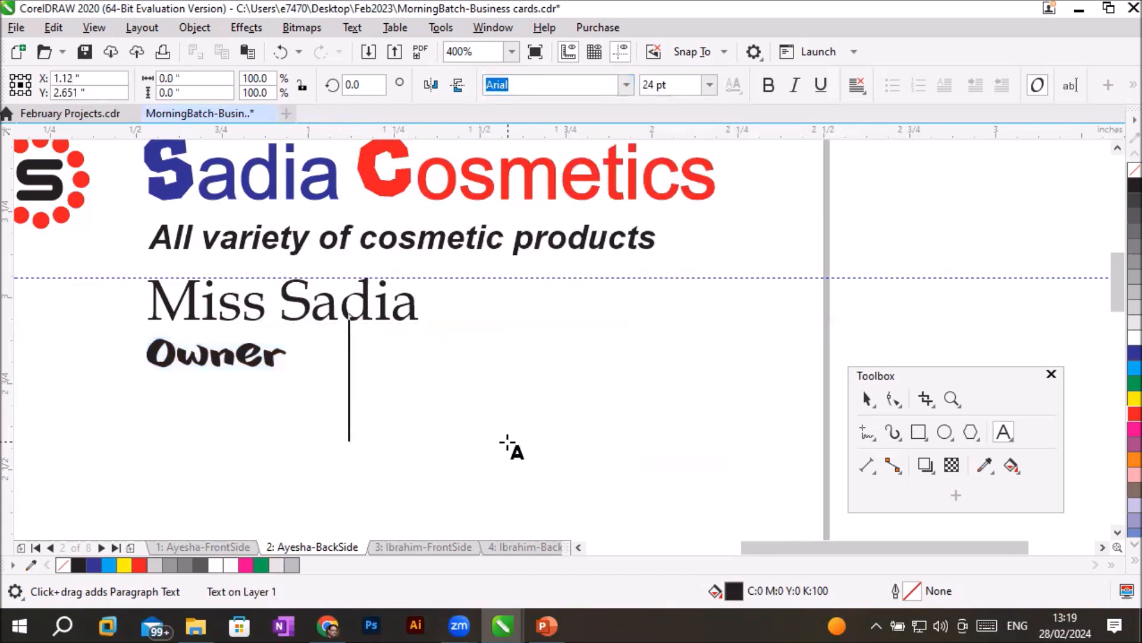
# - Draw a paragraph text frame about 1.83 by 1.24 inches on the card below the job title
pyautogui.scroll(-3, 513, 452)
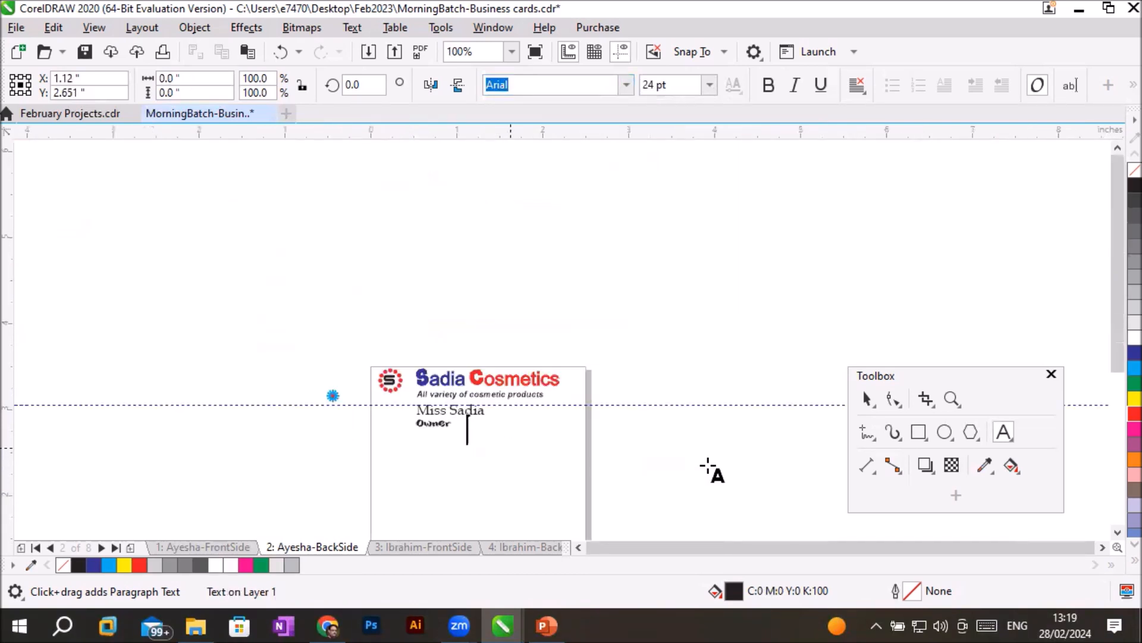
pyautogui.click(1117, 531)
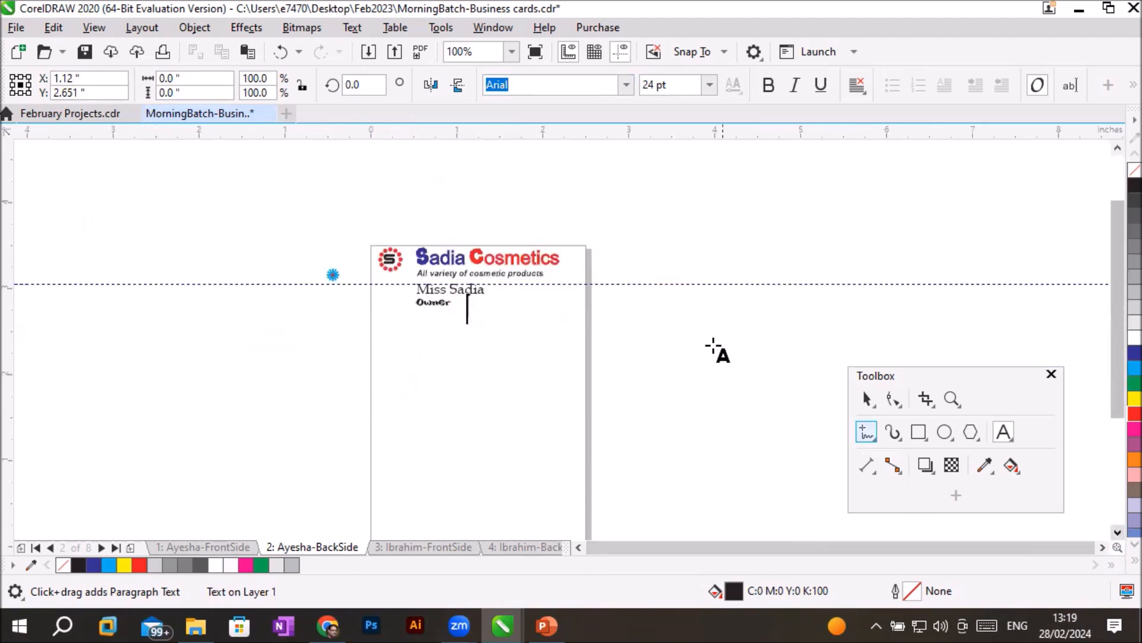
pyautogui.scroll(1, 551, 335)
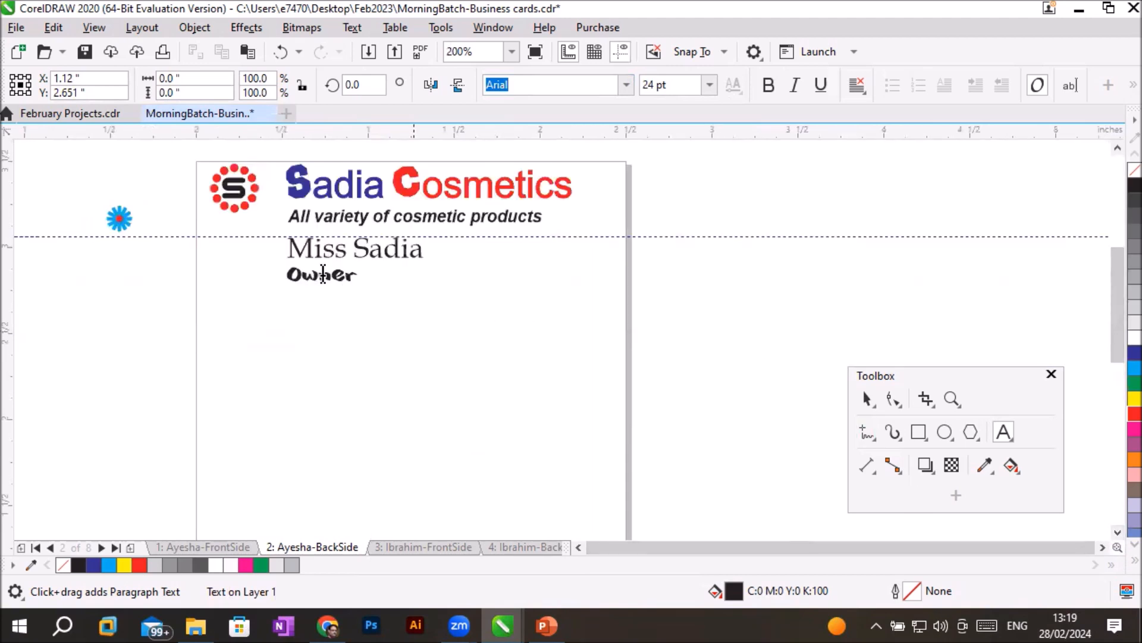
pyautogui.click(1117, 532)
pyautogui.click(1118, 533)
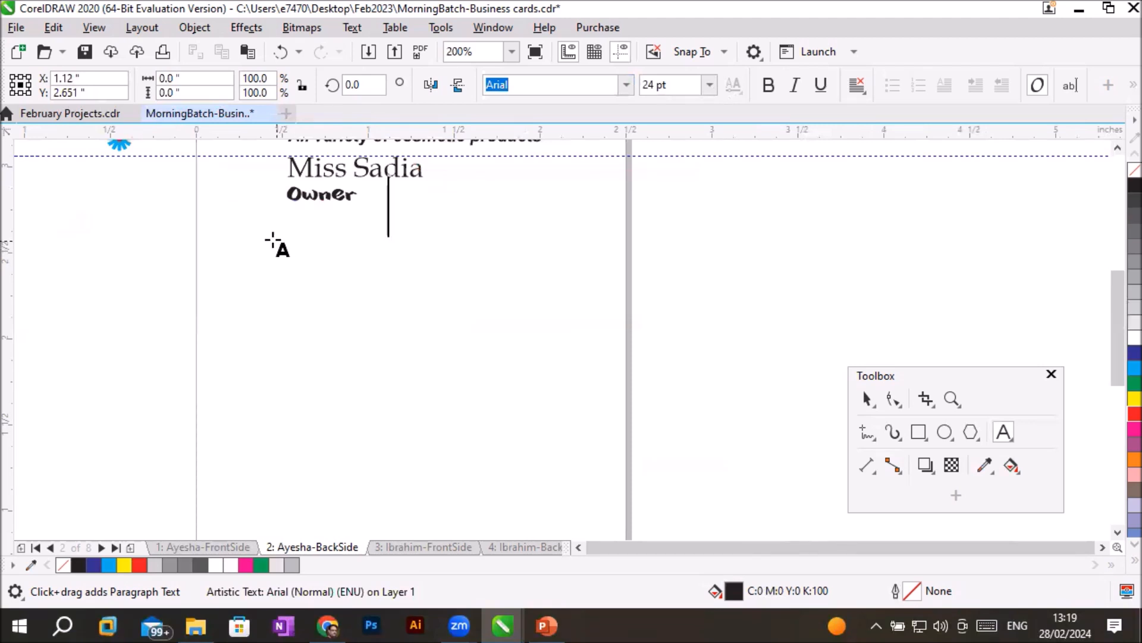
pyautogui.moveTo(256, 242); pyautogui.dragTo(569, 454)
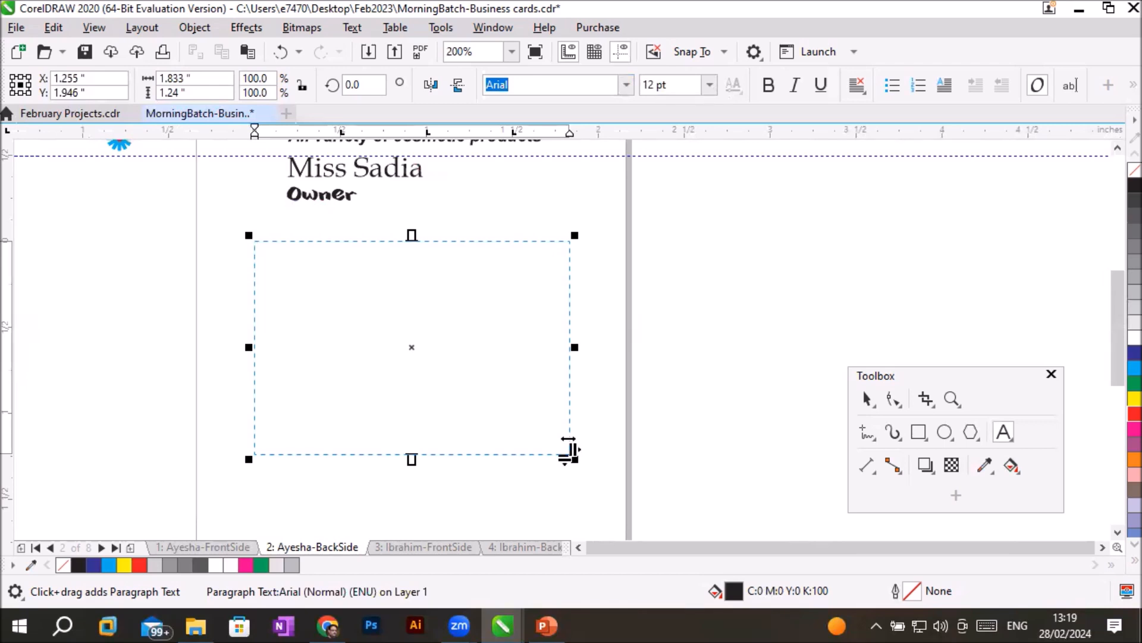
# - Enter the product lines "Lipstick", "Maskara", "Brush" and "Nail polish" in the paragraph frame, each on its own line
pyautogui.click(1117, 150)
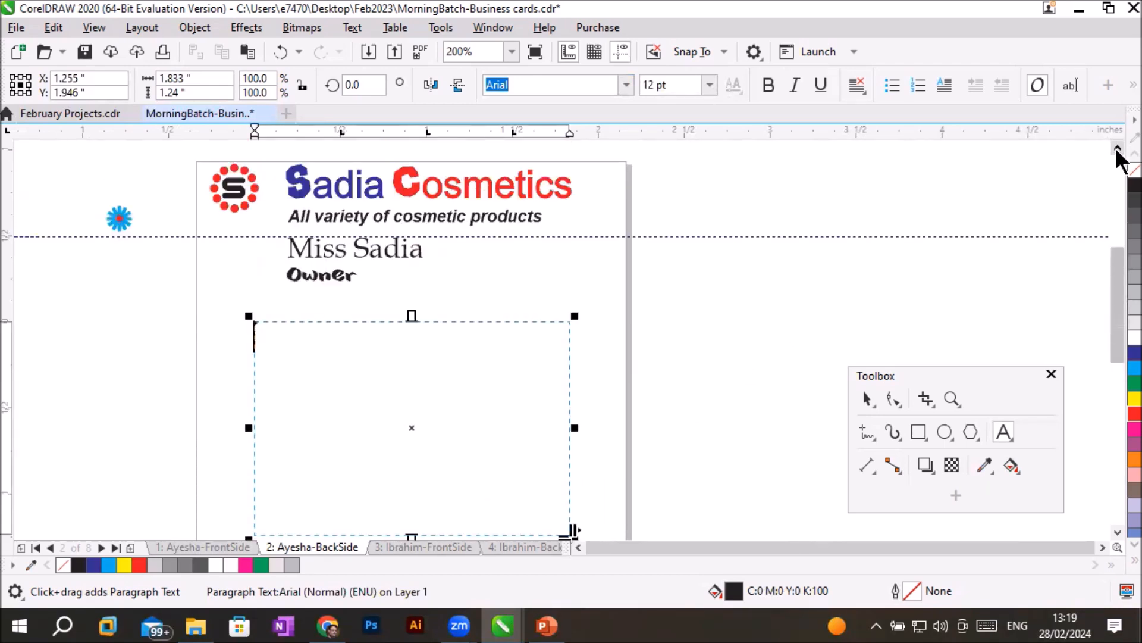
pyautogui.write('L')
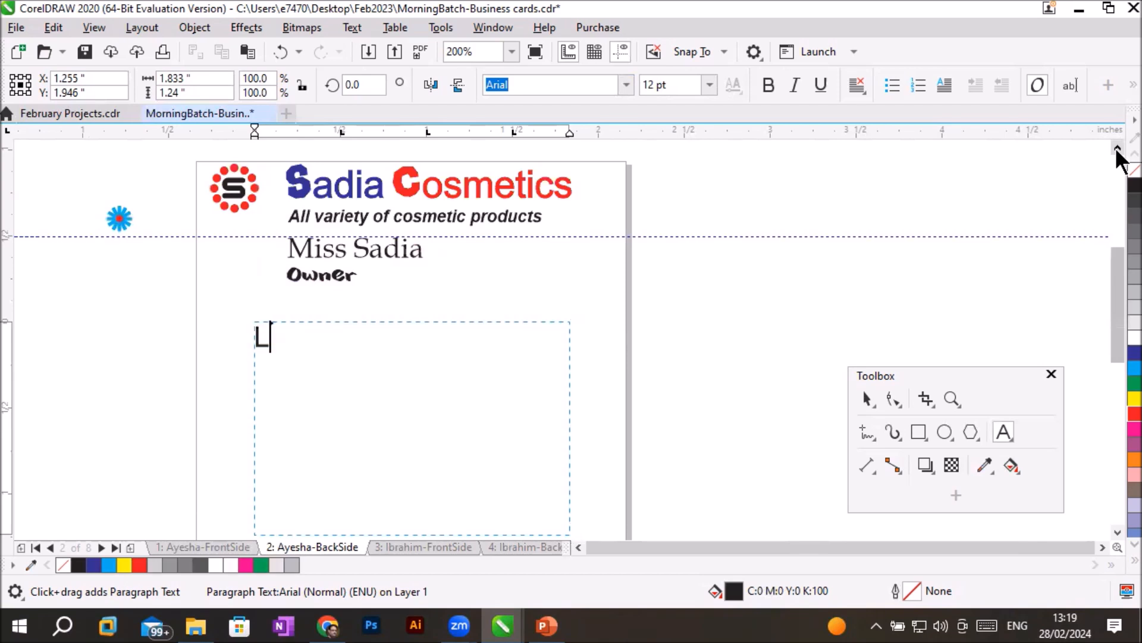
pyautogui.write('ipstick ')
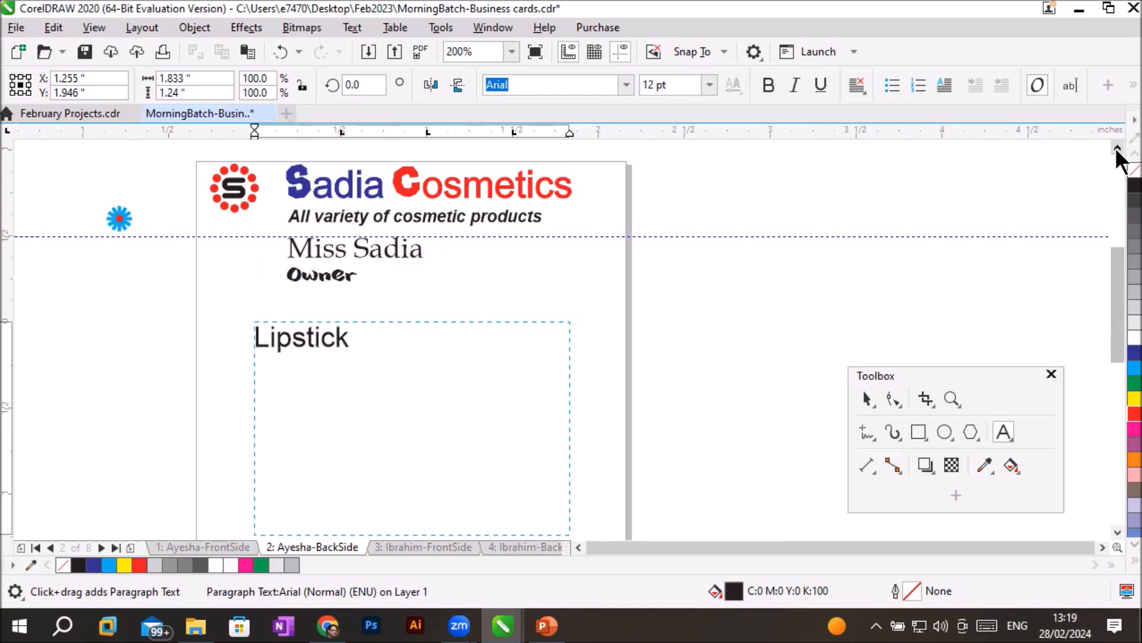
pyautogui.write('Maskara')
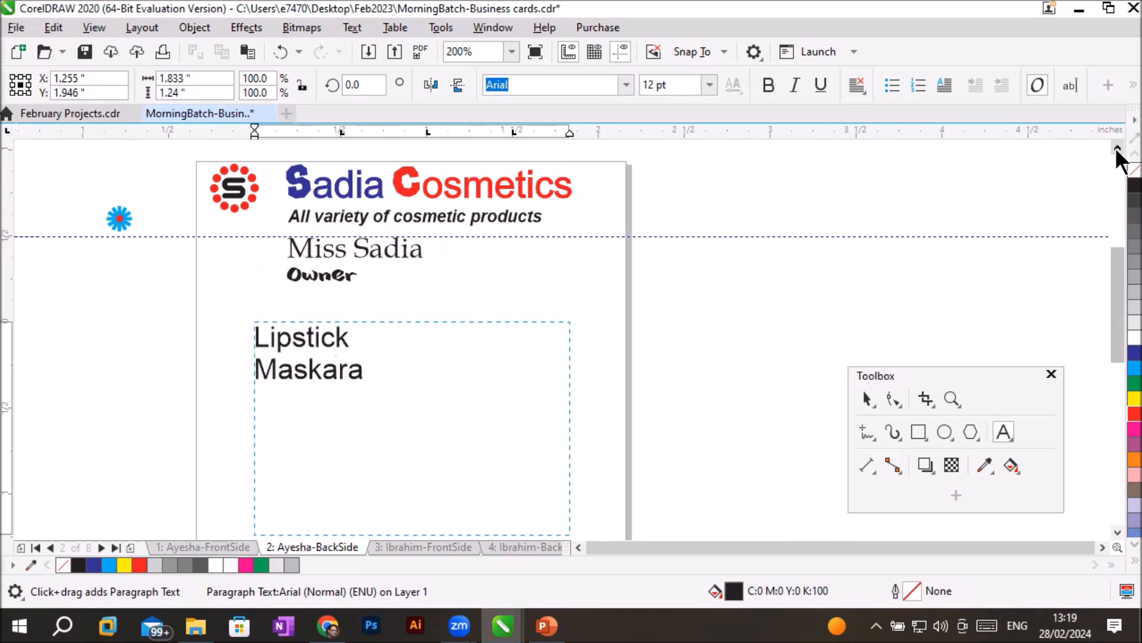
pyautogui.press('Return')
pyautogui.write('Brush')
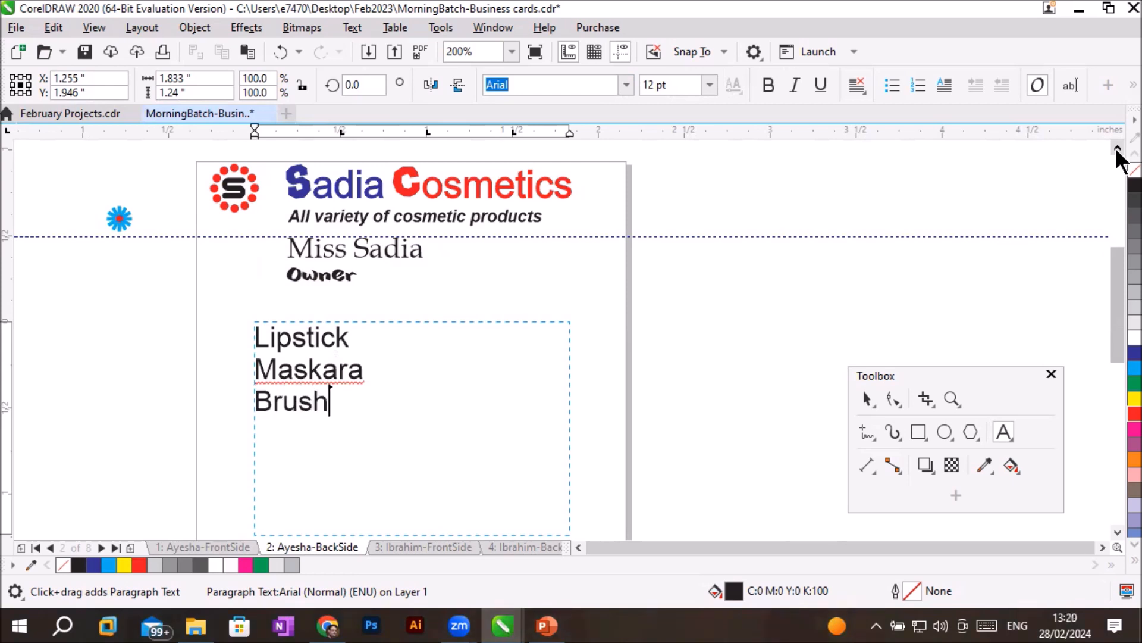
pyautogui.press('Return')
pyautogui.write('Nail')
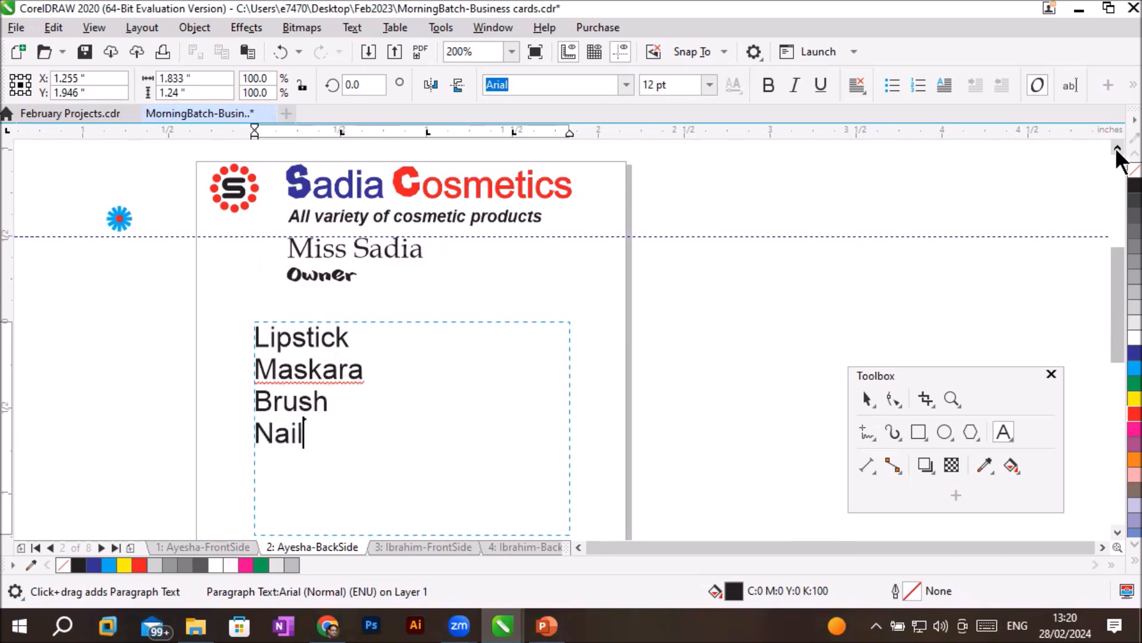
pyautogui.write(' polish')
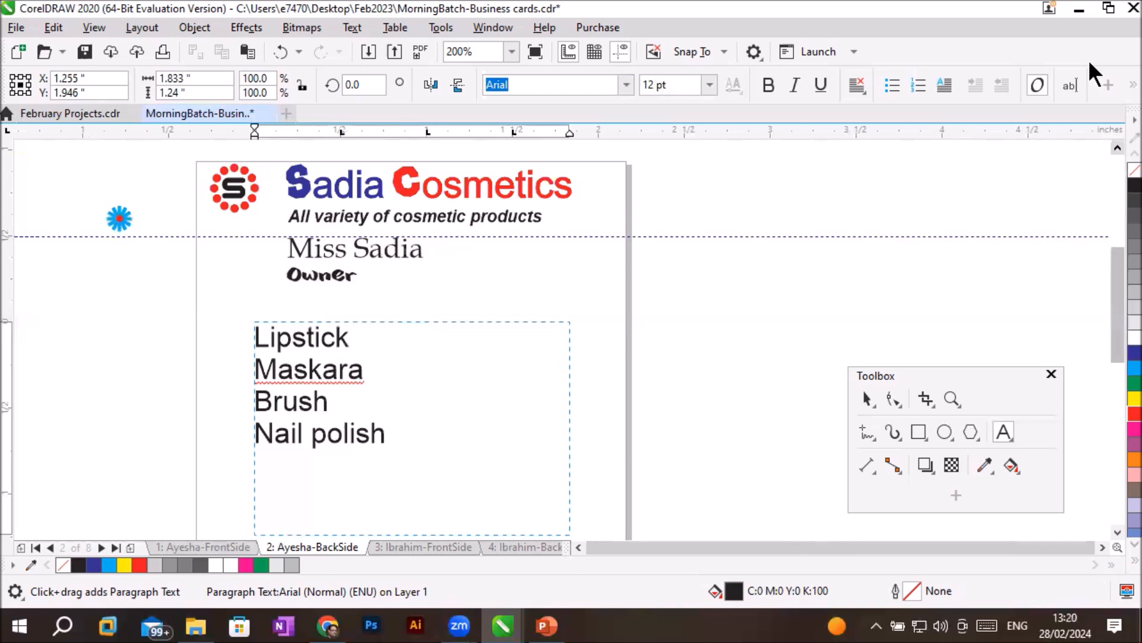
pyautogui.press('Escape')
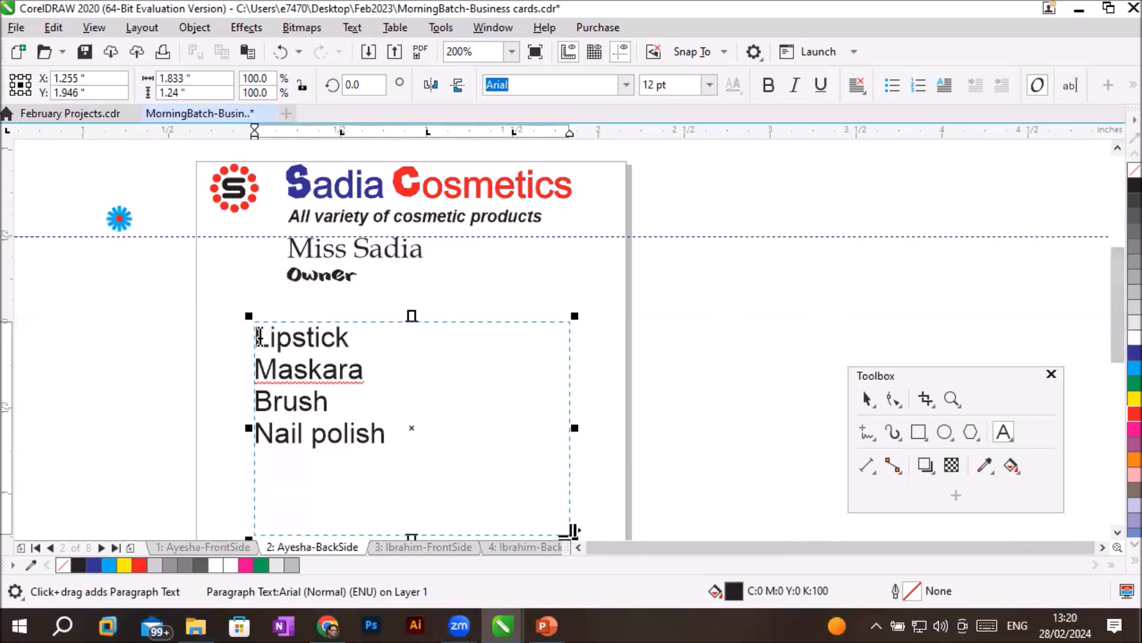
# - Try bullets on the four product lines and format them as a numbered list
pyautogui.moveTo(258, 337); pyautogui.dragTo(377, 447)
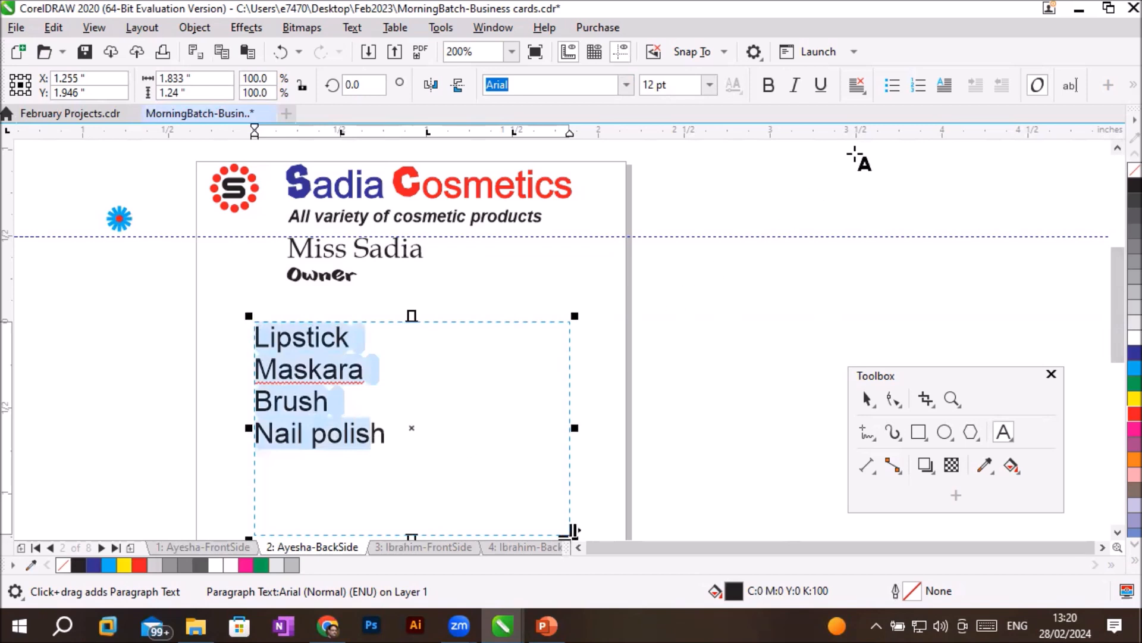
pyautogui.click(890, 87)
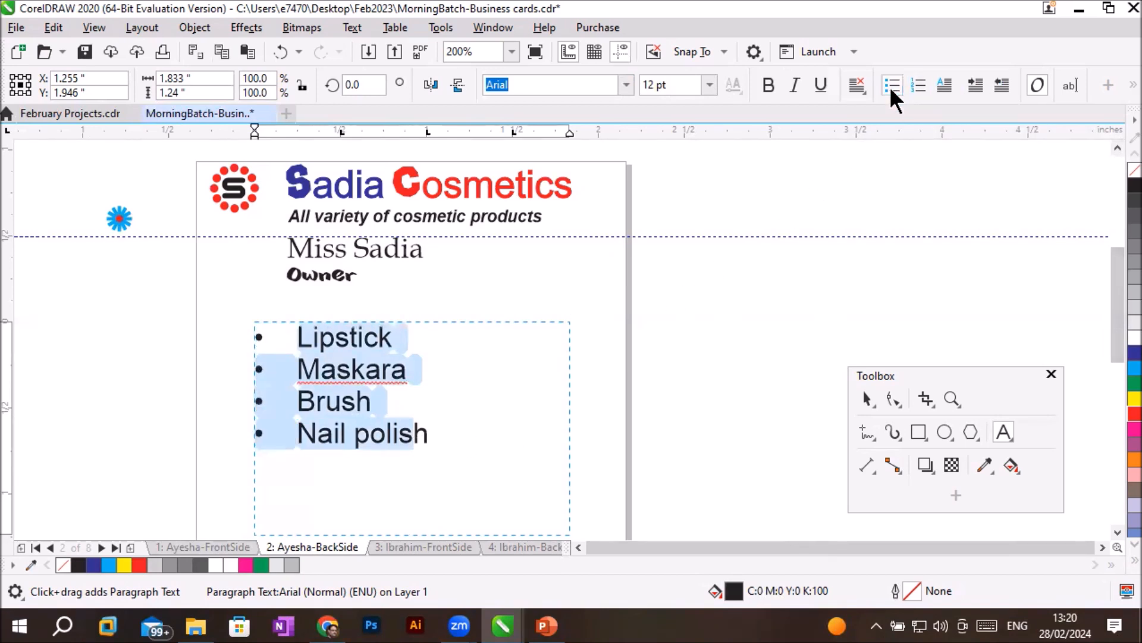
pyautogui.click(919, 78)
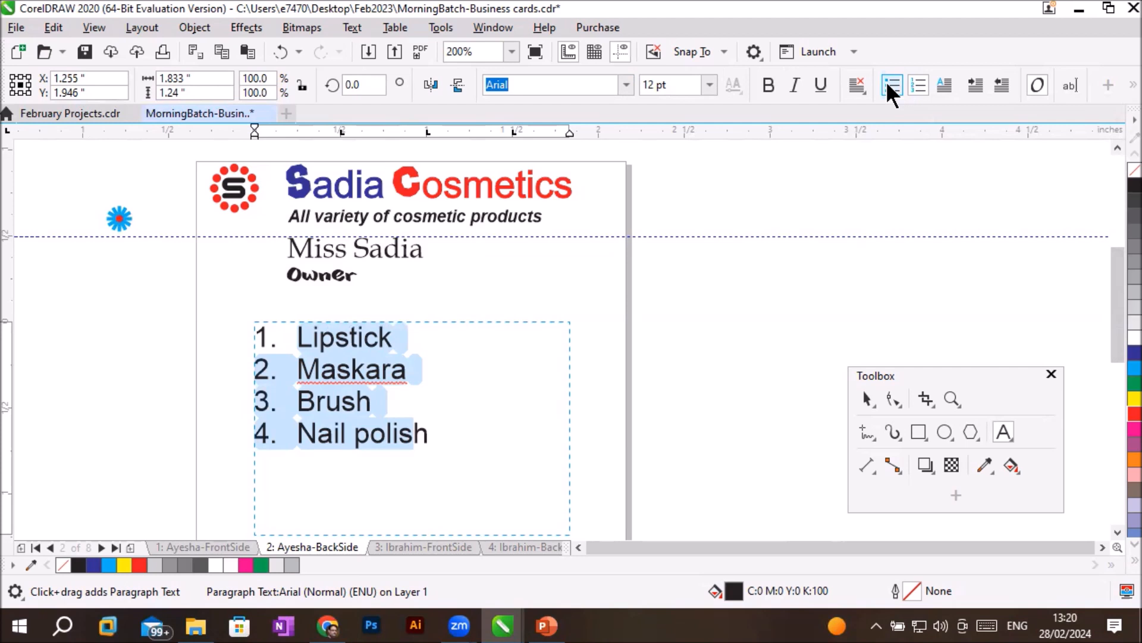
pyautogui.click(892, 87)
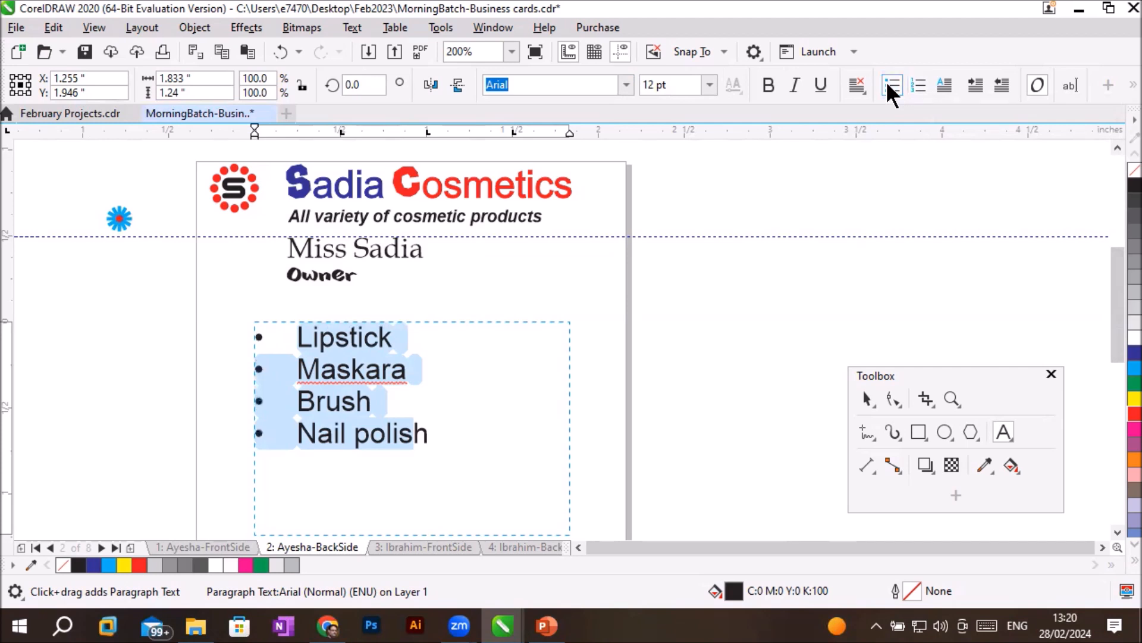
pyautogui.click(920, 88)
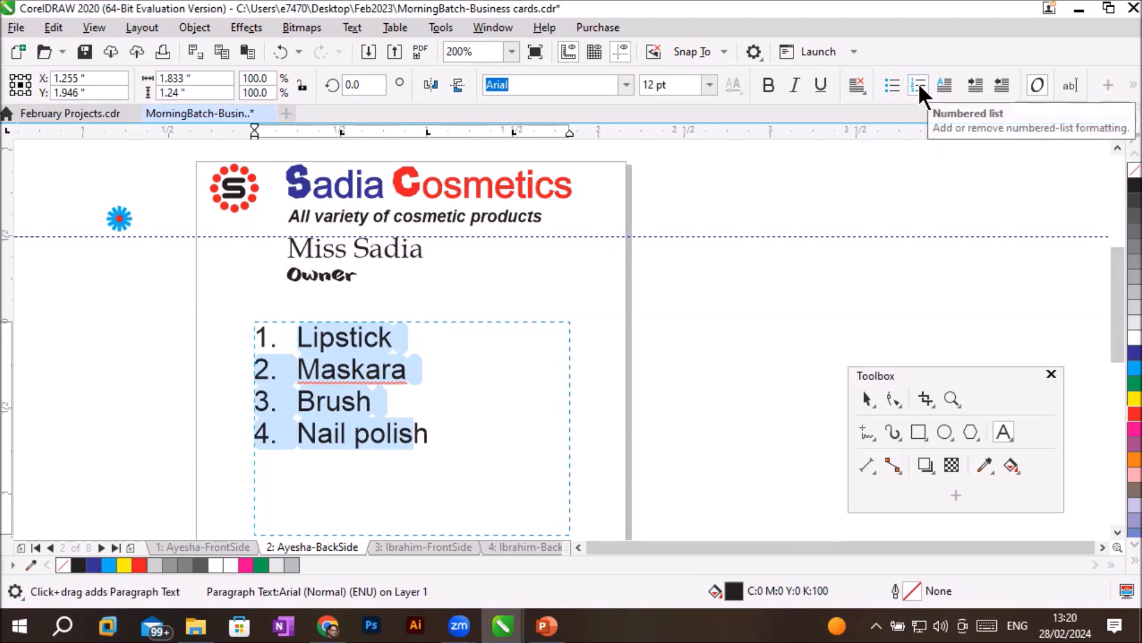
# - Try a font size of 8 pt on the selected product lines and undo it
pyautogui.click(710, 85)
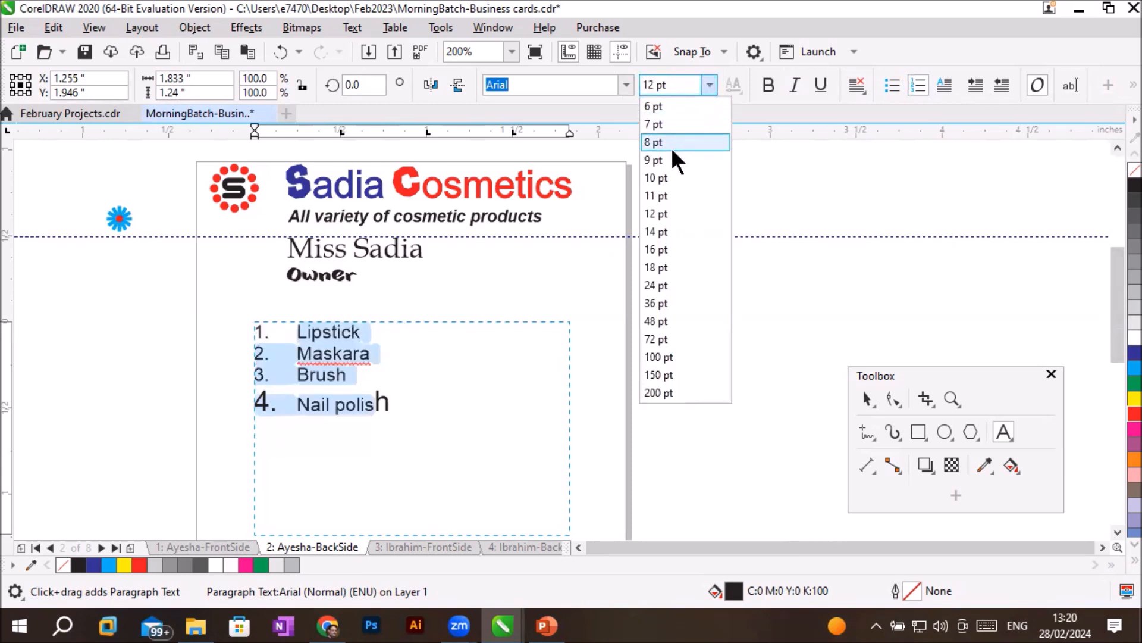
pyautogui.click(674, 149)
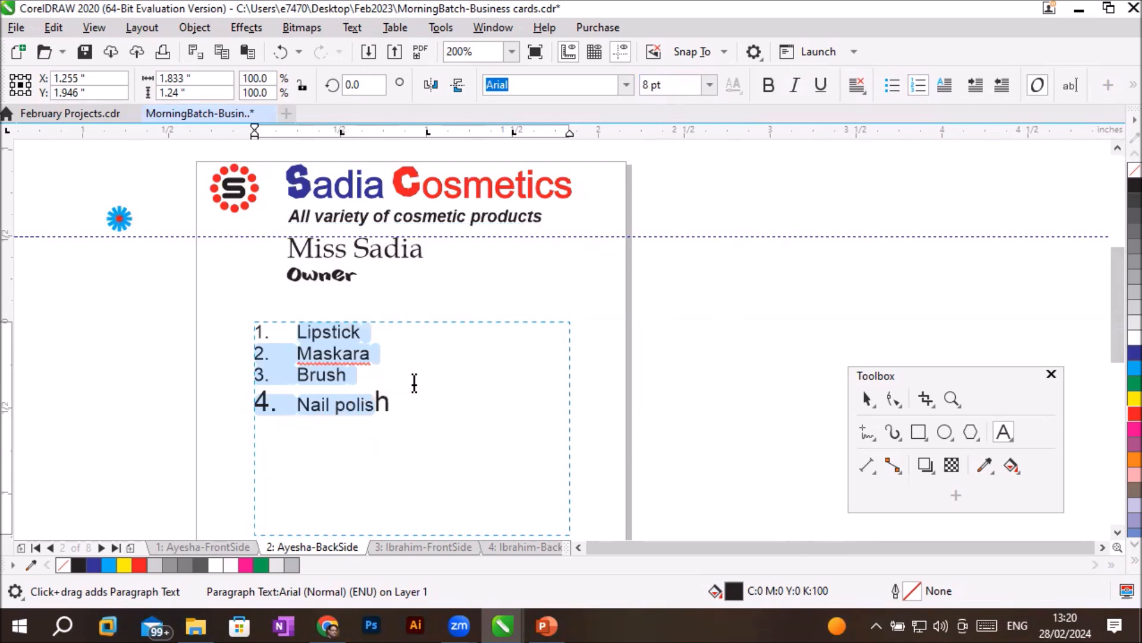
pyautogui.hotkey('ctrl', 'z')
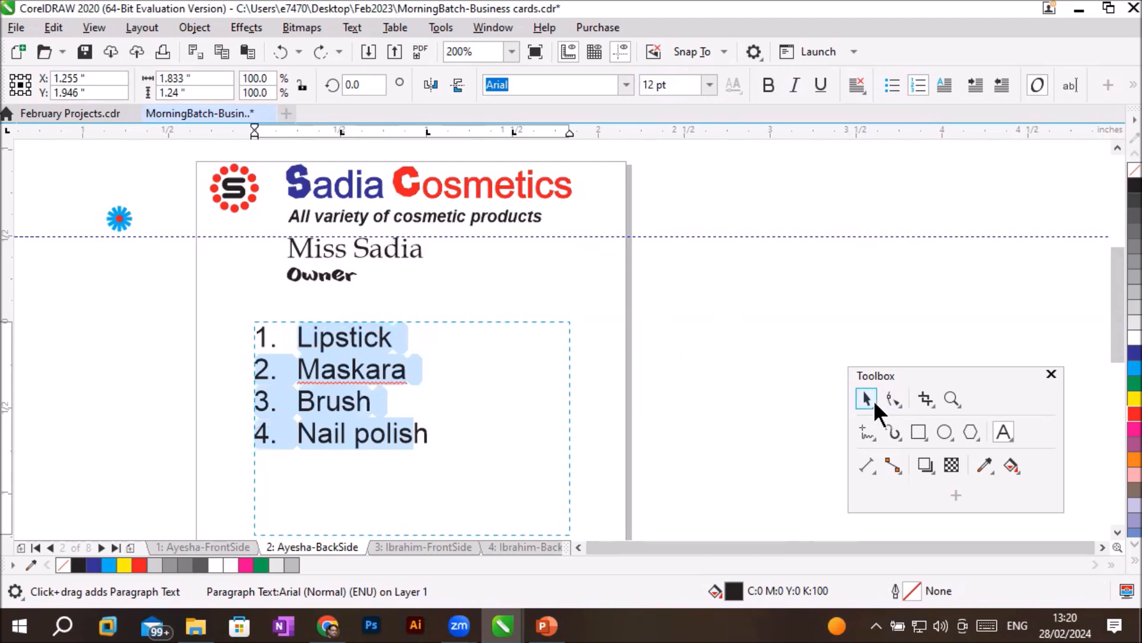
# - Move the product list frame across the card's right edge, centred at about X 2.19 and Y 1.86 inches
pyautogui.click(866, 399)
pyautogui.scroll(-5, 741, 348)
pyautogui.scroll(3, 742, 348)
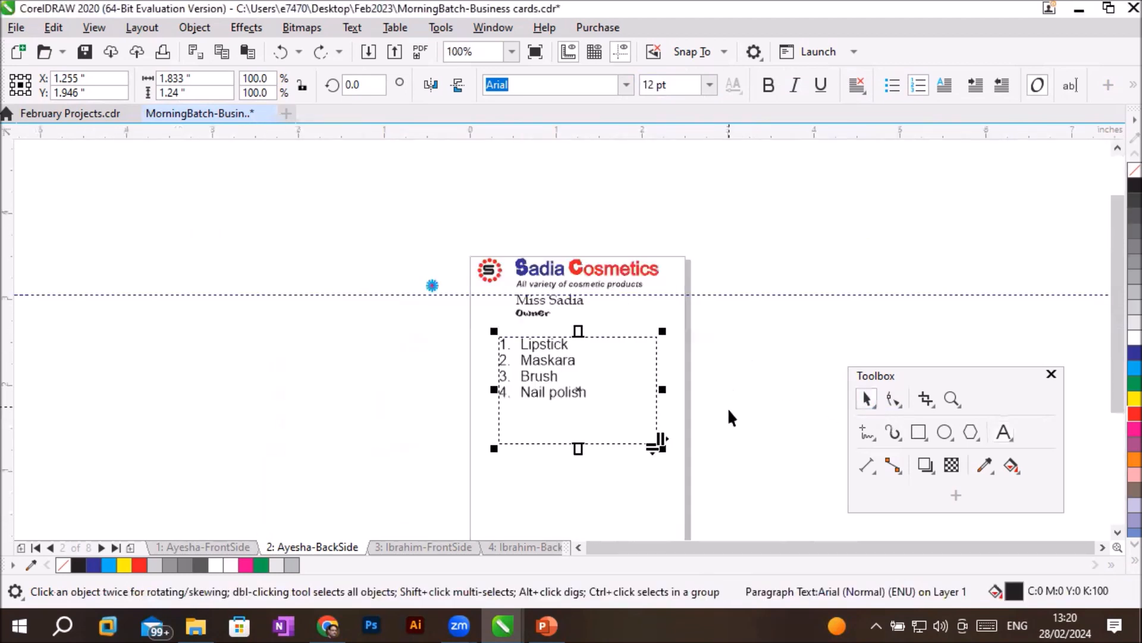
pyautogui.moveTo(615, 444); pyautogui.dragTo(698, 451)
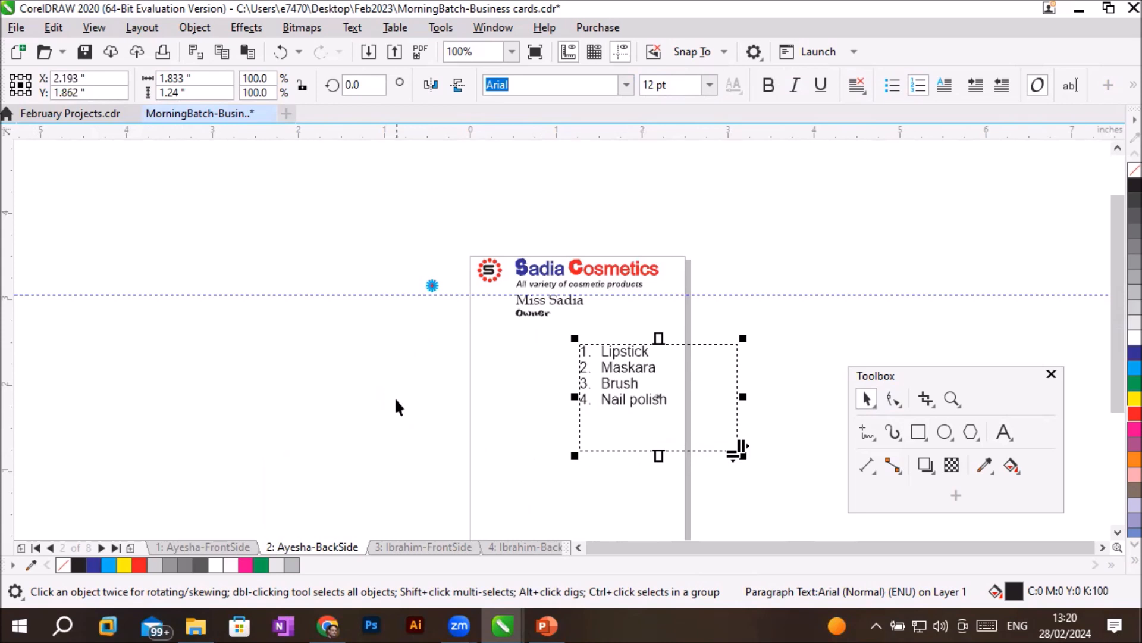
# - Start importing an image and browse to the Transparent PNG folder inside Images
pyautogui.click(393, 393)
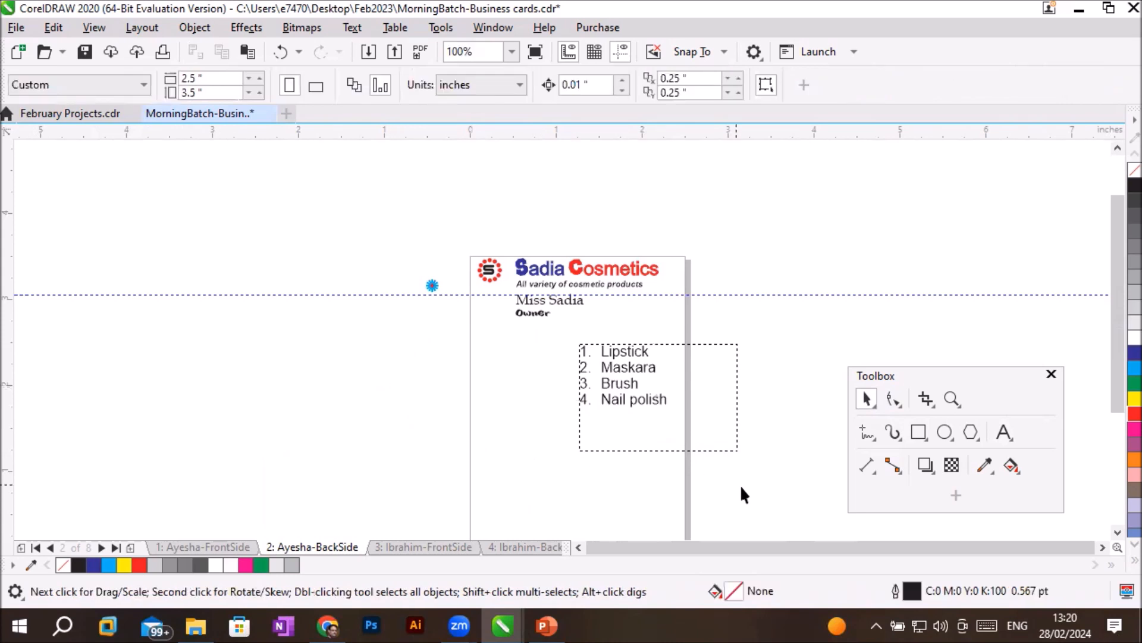
pyautogui.click(1100, 544)
pyautogui.click(1117, 531)
pyautogui.click(1117, 532)
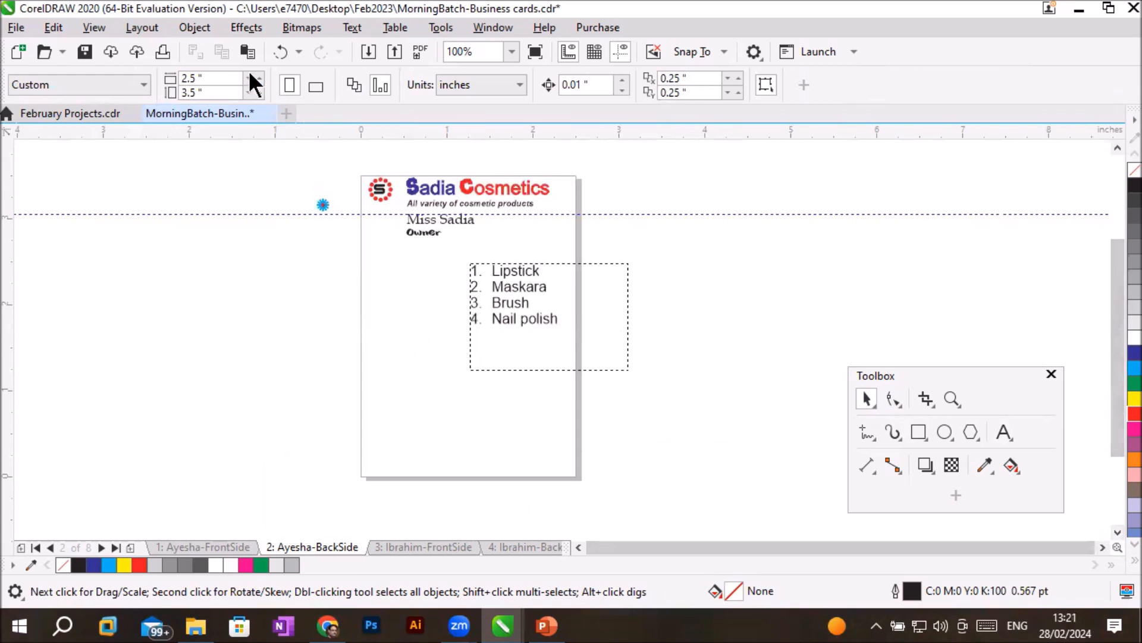
pyautogui.click(16, 27)
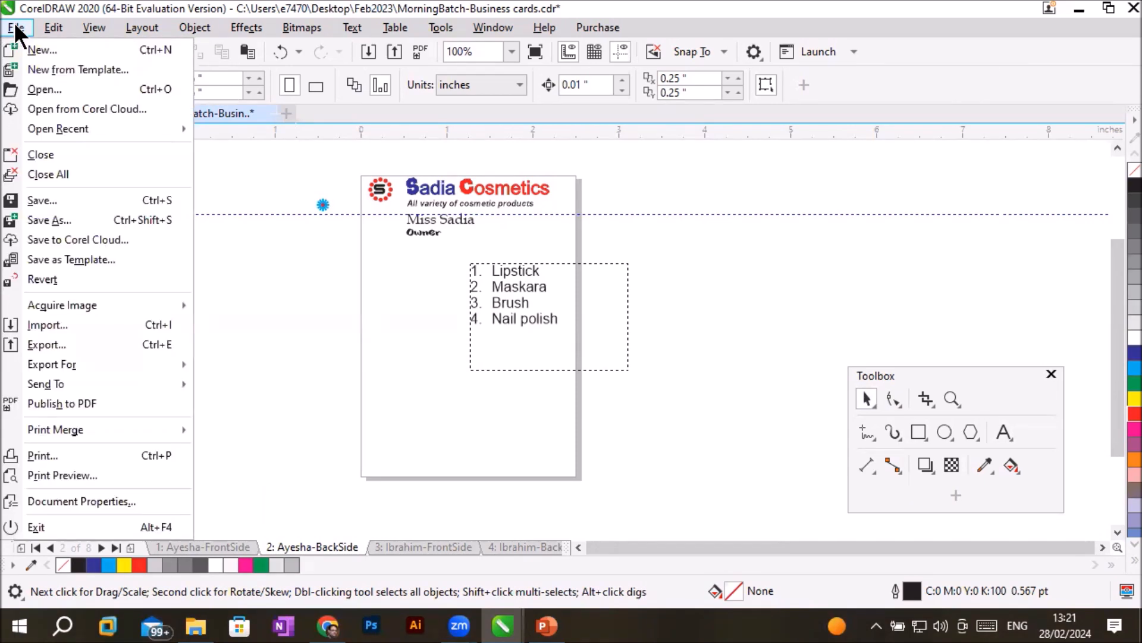
pyautogui.click(65, 326)
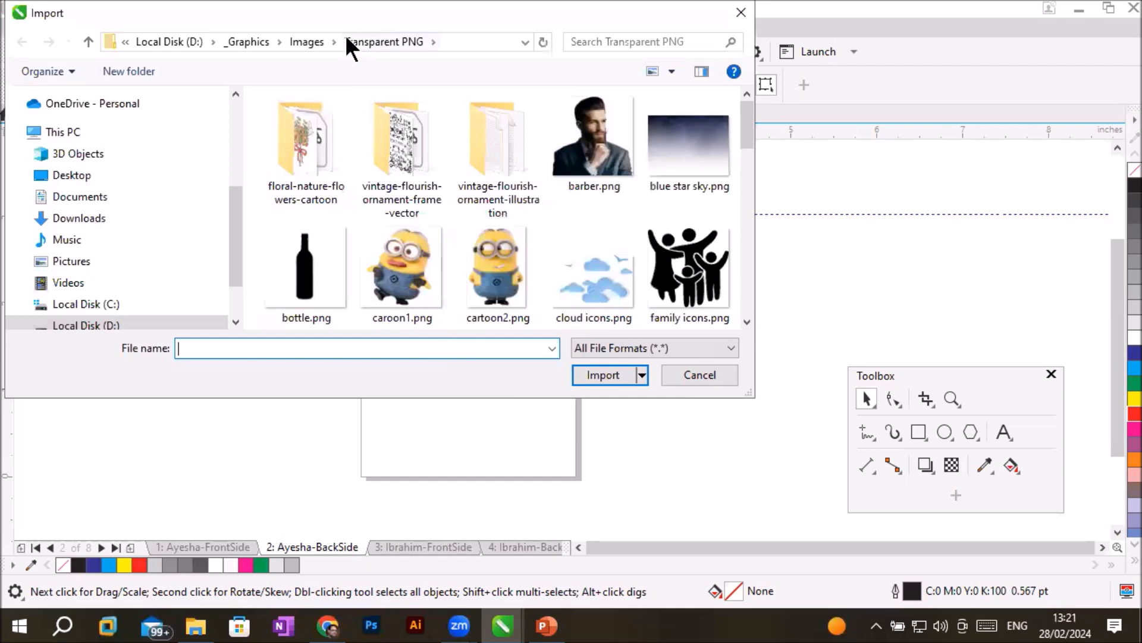
pyautogui.click(305, 42)
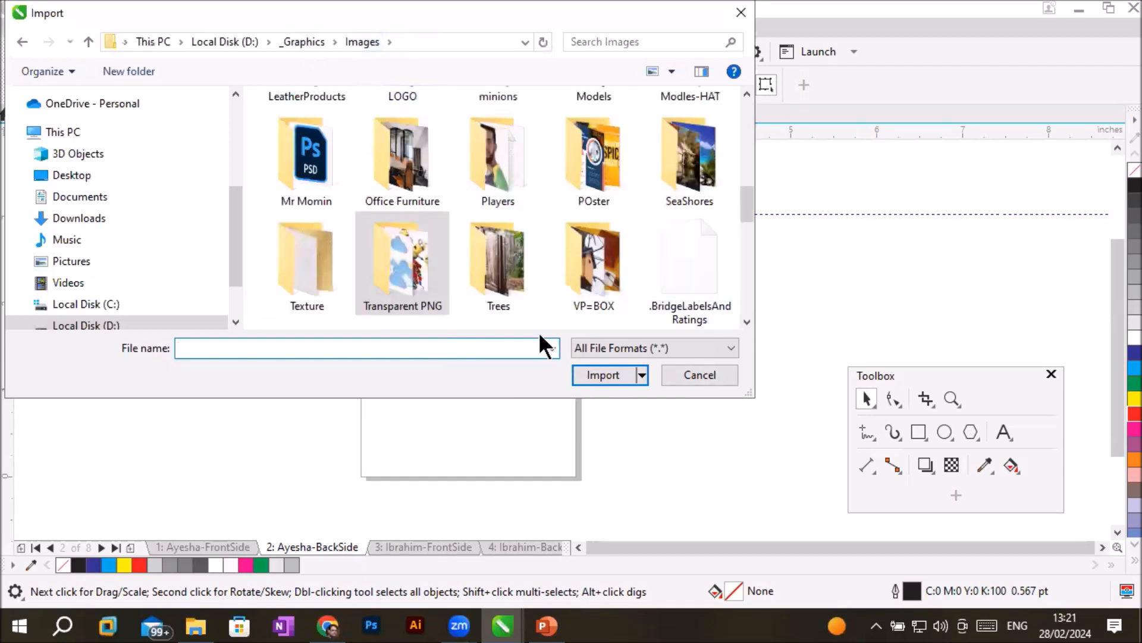
pyautogui.scroll(-2, 488, 301)
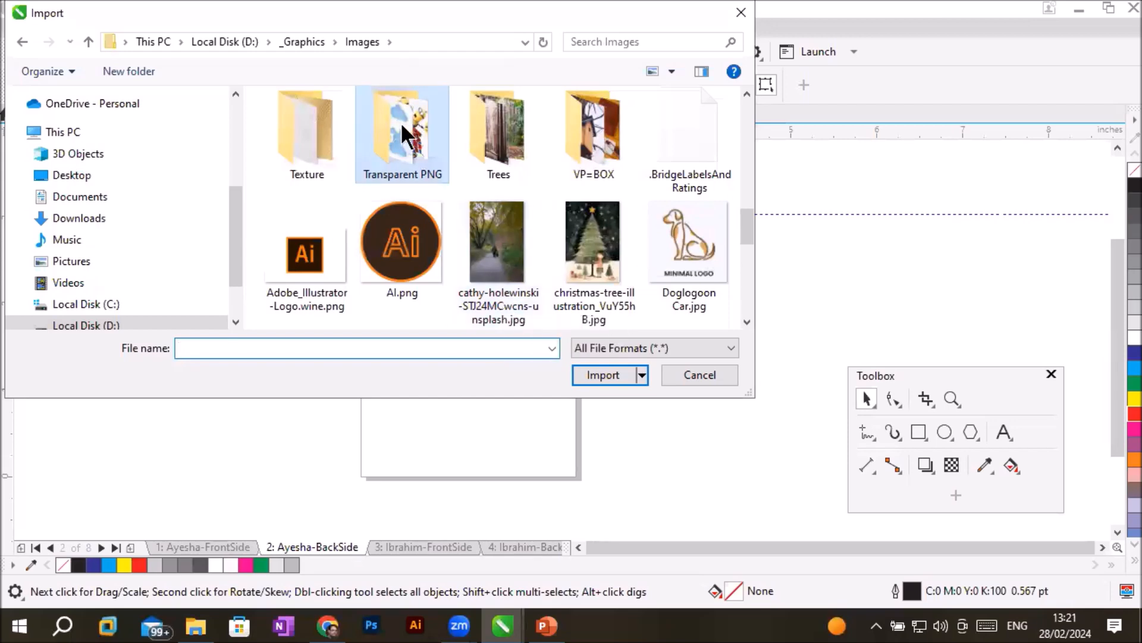
pyautogui.doubleClick(401, 142)
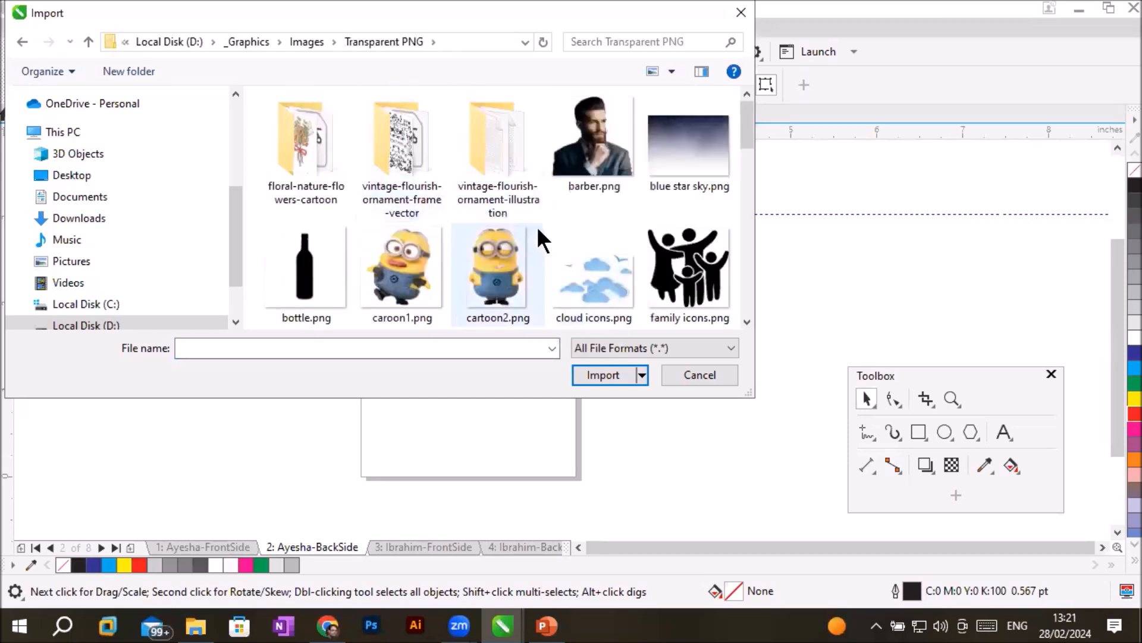
# - Import Model-F (1).png and place it about 0.91 by 1.37 inches below the job title, beside the product list
pyautogui.scroll(-2, 630, 247)
pyautogui.scroll(-2, 633, 253)
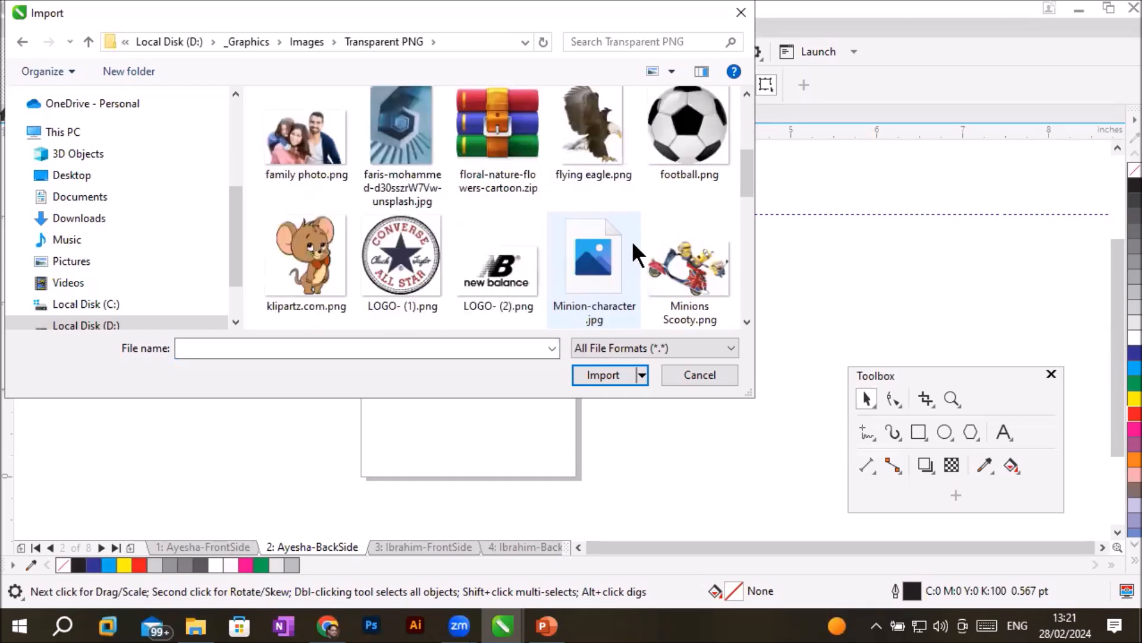
pyautogui.scroll(-2, 633, 245)
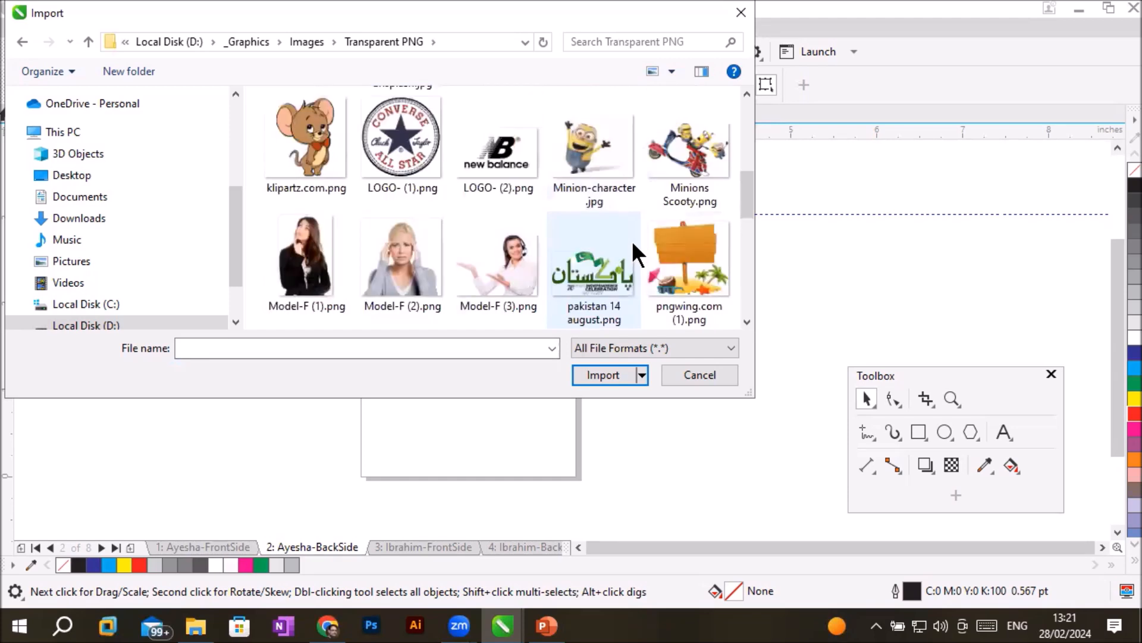
pyautogui.doubleClick(296, 262)
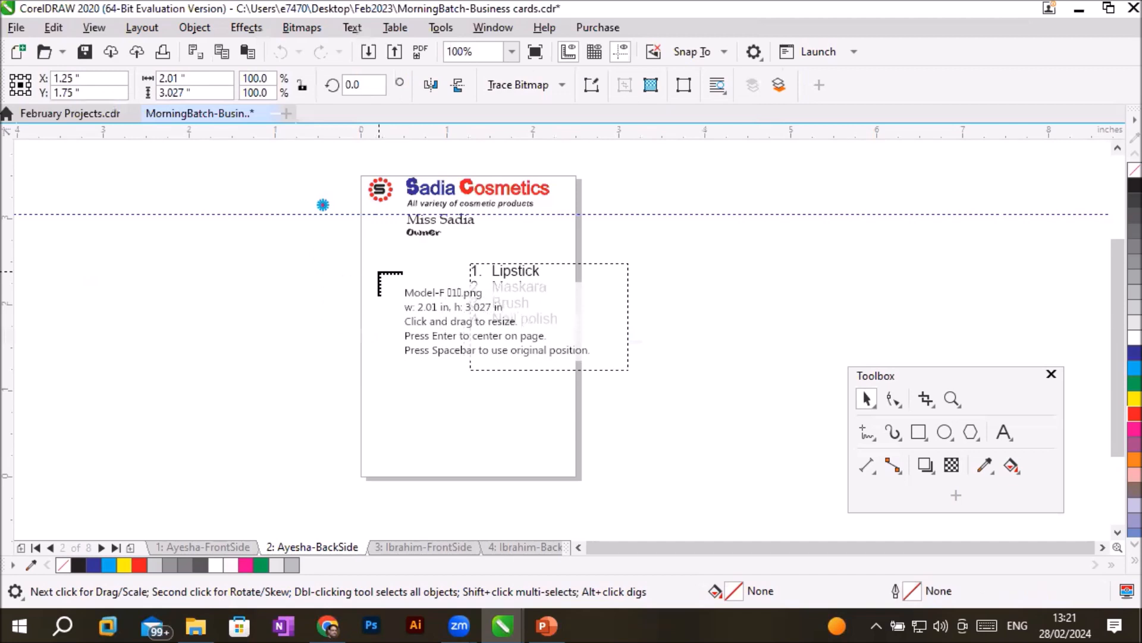
pyautogui.moveTo(377, 258); pyautogui.dragTo(478, 402)
pyautogui.click(745, 346)
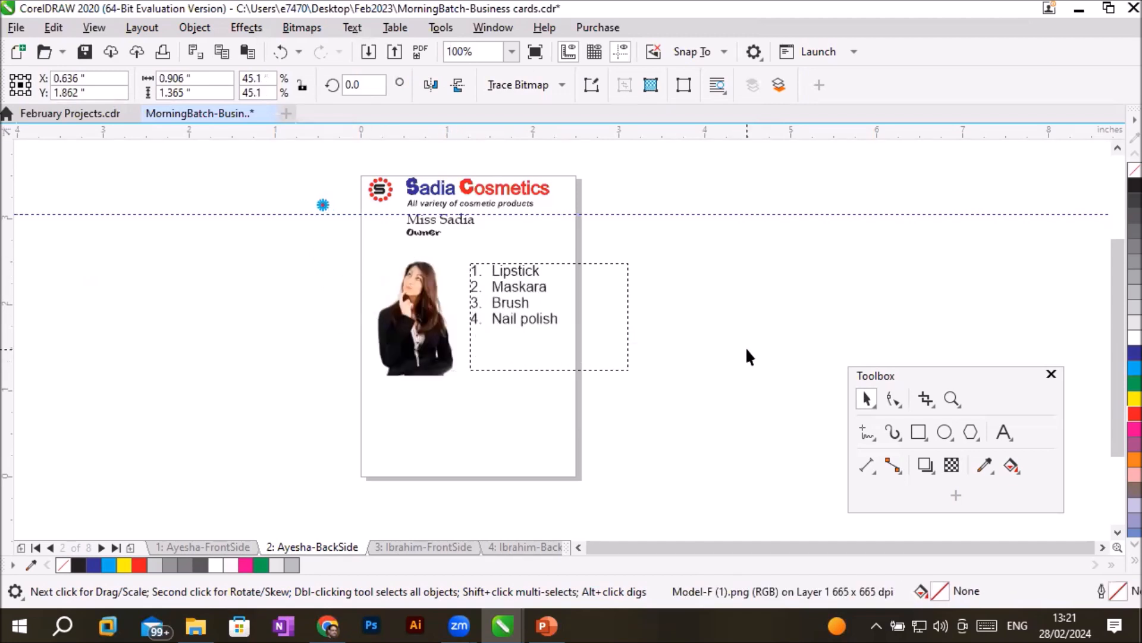
# - Swap the two objects, centring the model image at about X 2.02, Y 2.24 inches and the product list at about X 1.13, Y 1.96 inches
pyautogui.moveTo(514, 312); pyautogui.dragTo(236, 333)
pyautogui.moveTo(404, 329); pyautogui.dragTo(523, 297)
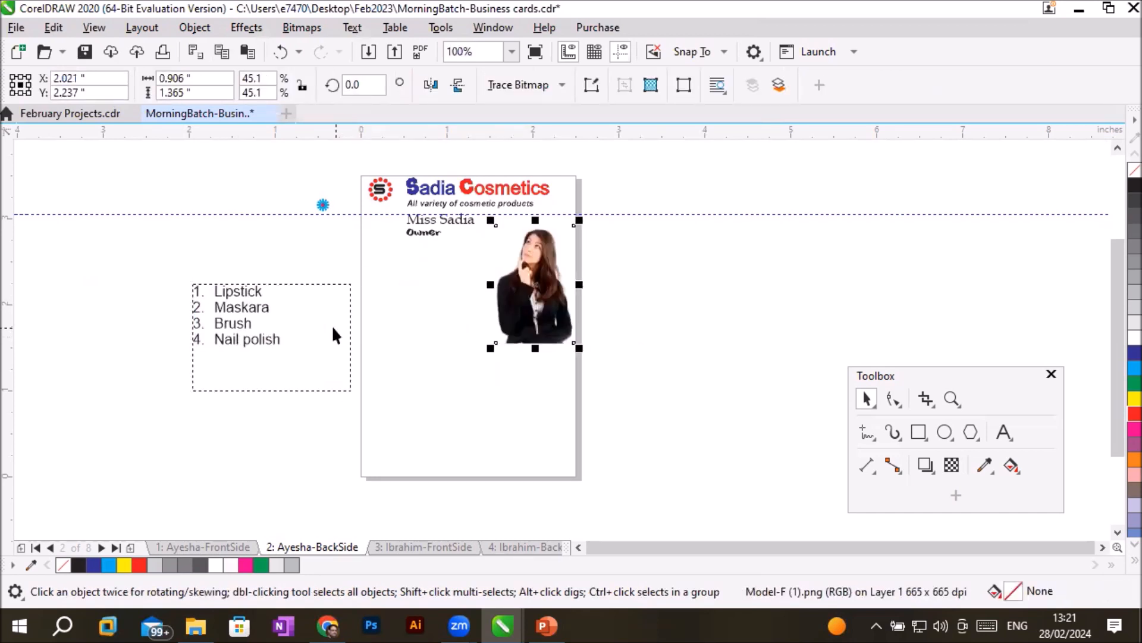
pyautogui.moveTo(291, 340); pyautogui.dragTo(455, 312)
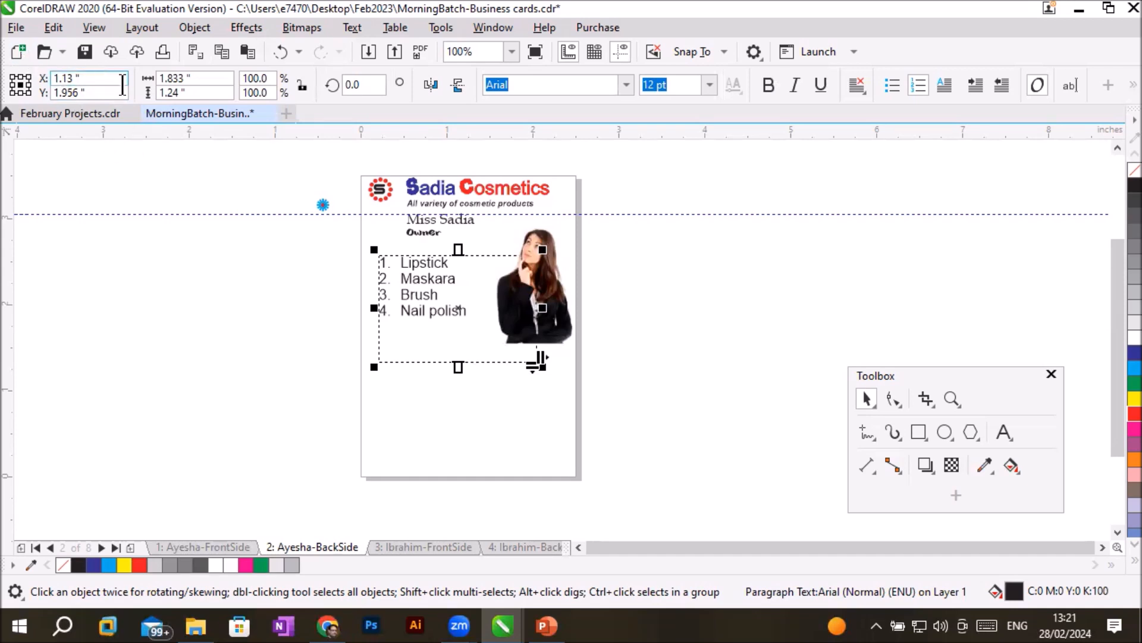
# - Start another image import and browse to the Flaticon folder inside Images
pyautogui.click(369, 53)
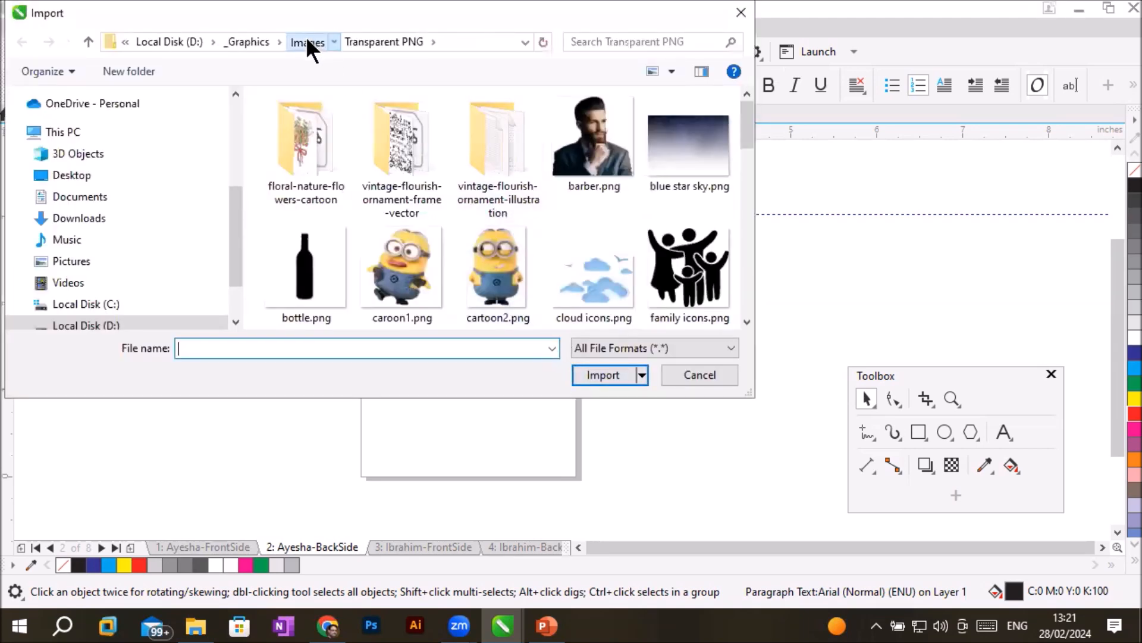
pyautogui.click(307, 41)
pyautogui.doubleClick(478, 271)
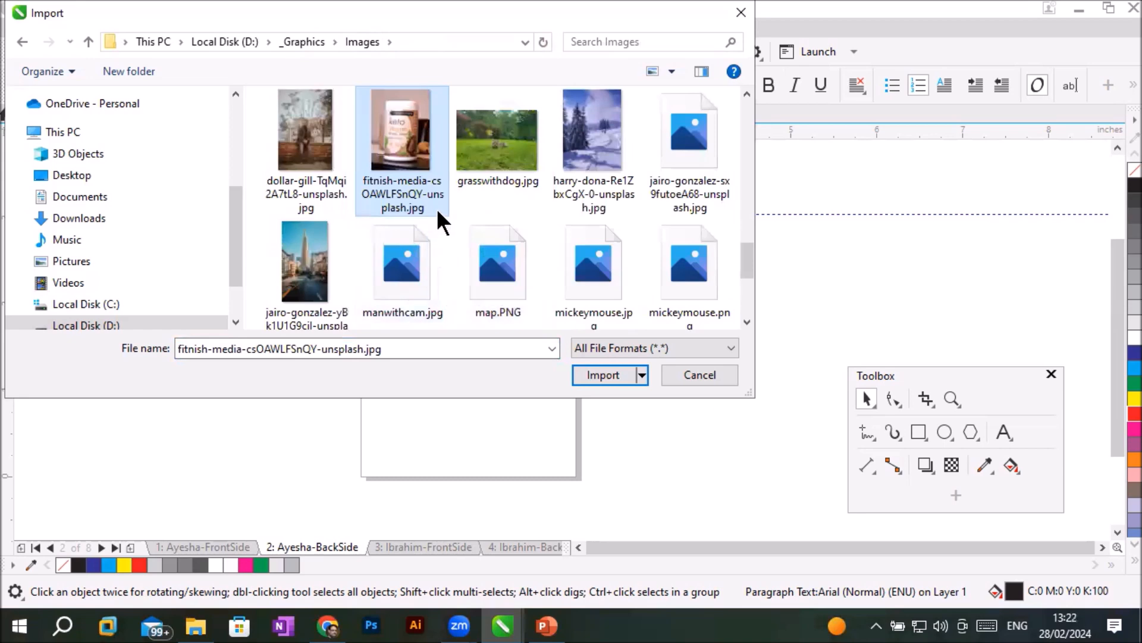
pyautogui.scroll(3, 437, 208)
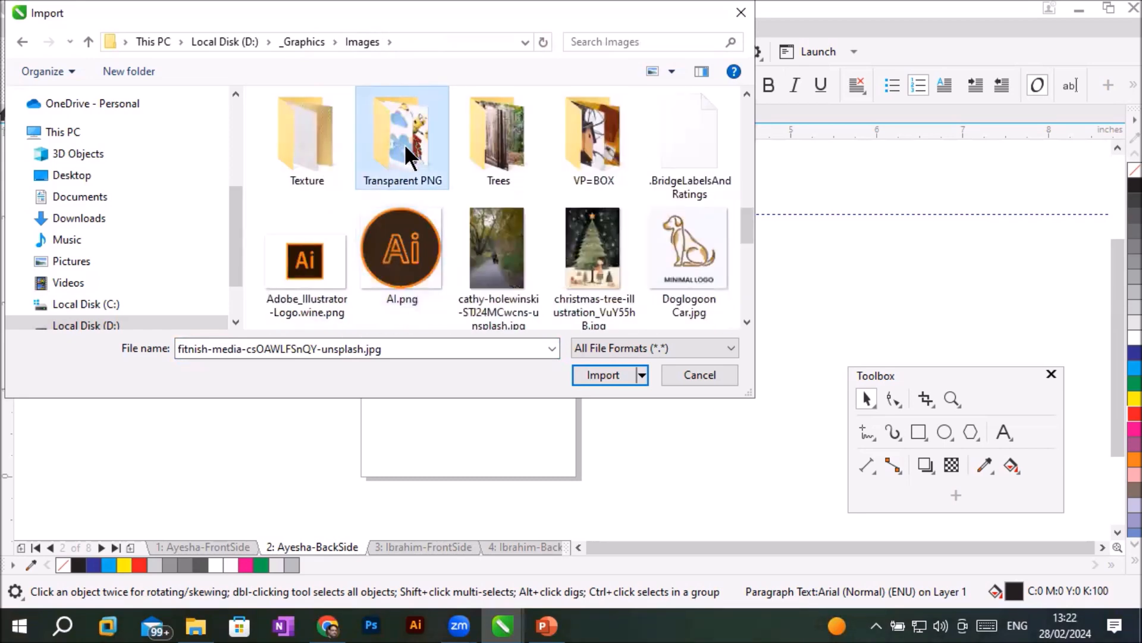
pyautogui.scroll(3, 405, 148)
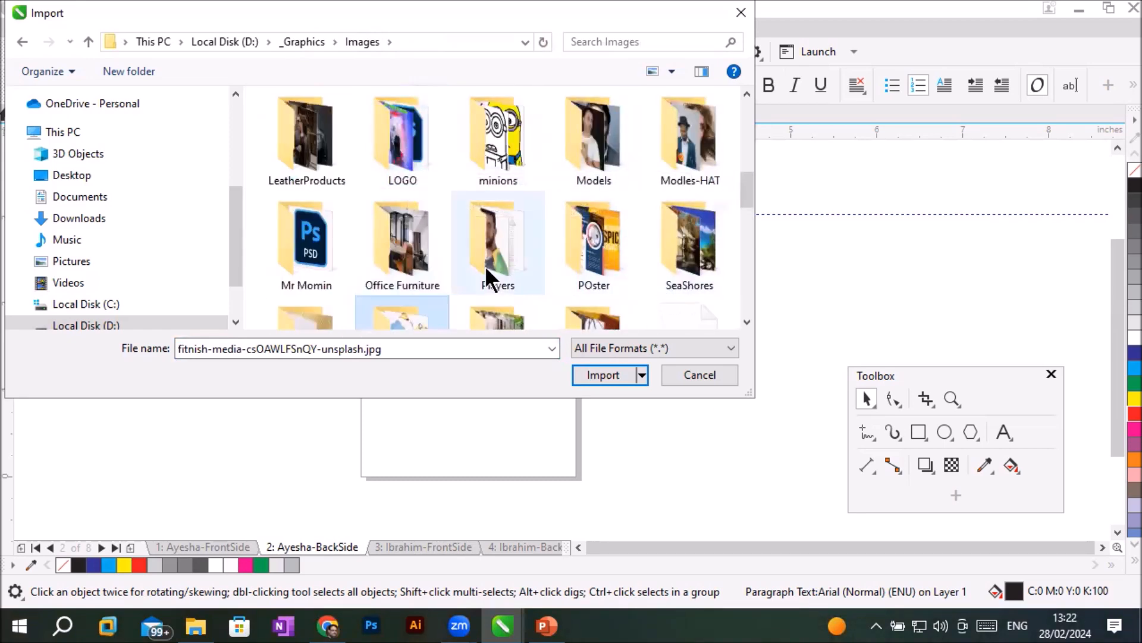
pyautogui.scroll(1, 585, 197)
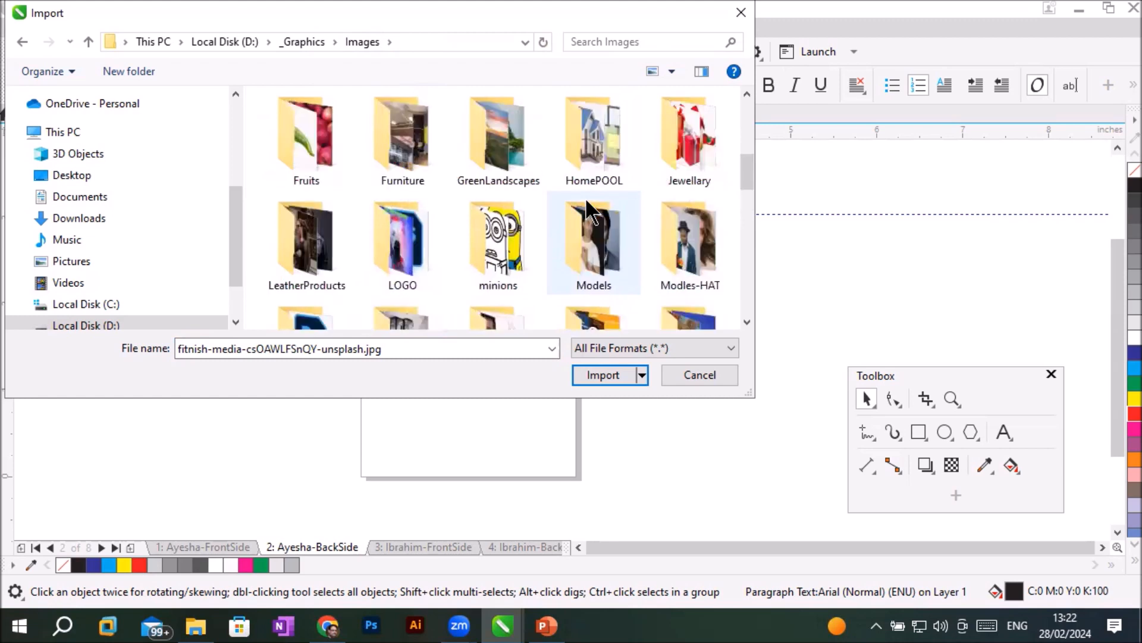
pyautogui.scroll(1, 585, 197)
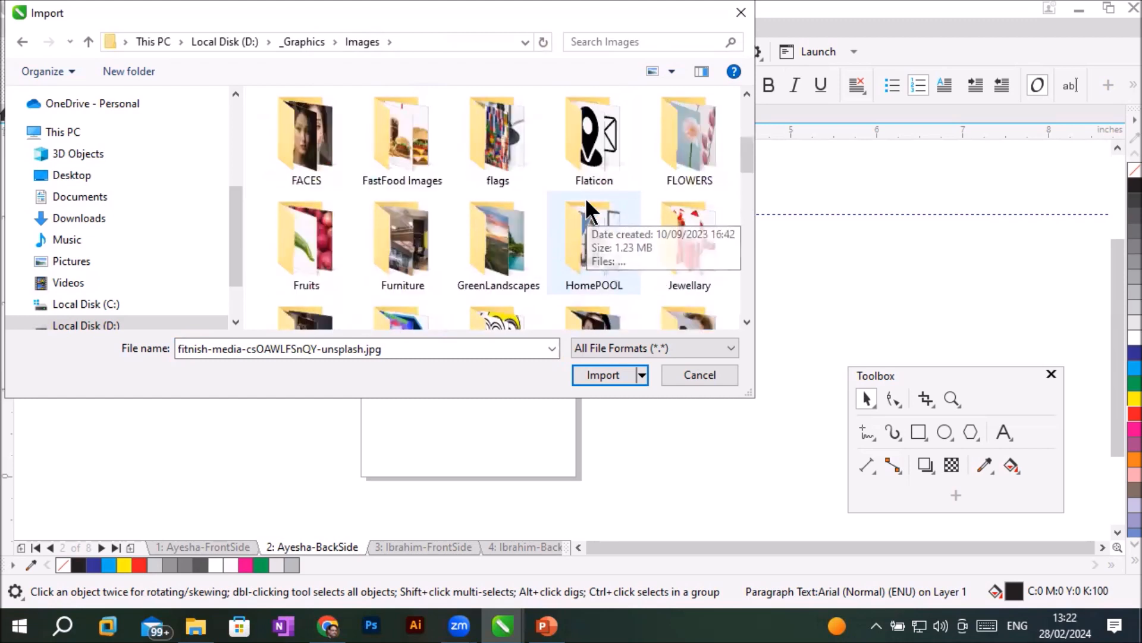
pyautogui.doubleClick(593, 163)
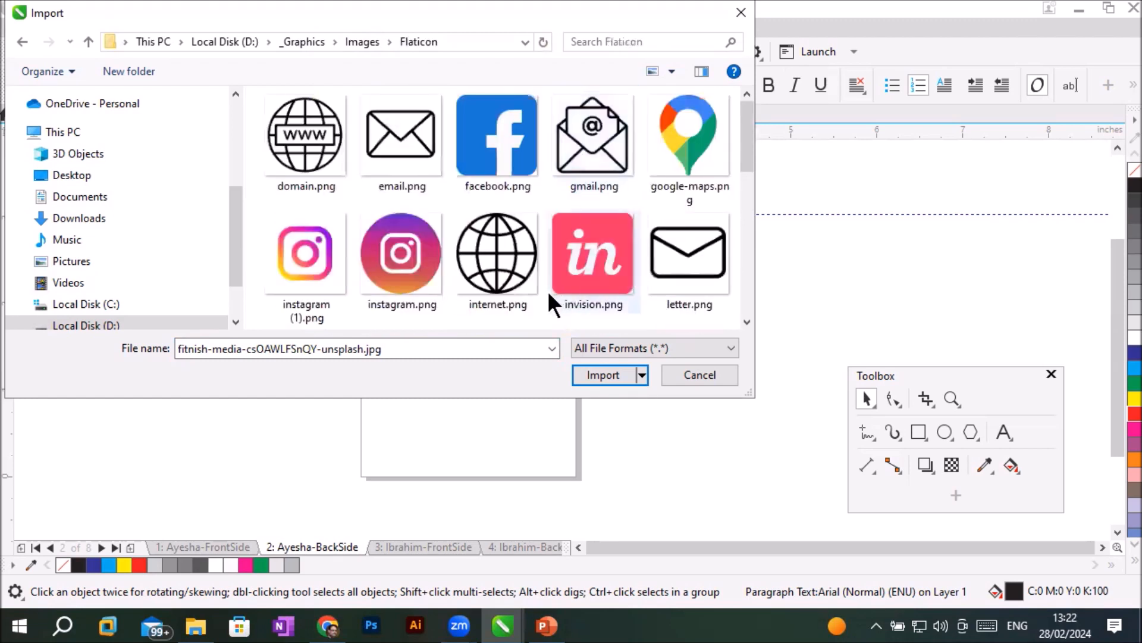
# - Select internet.png, placeholder (1).png and whatsapp.png together and import them
pyautogui.click(497, 256)
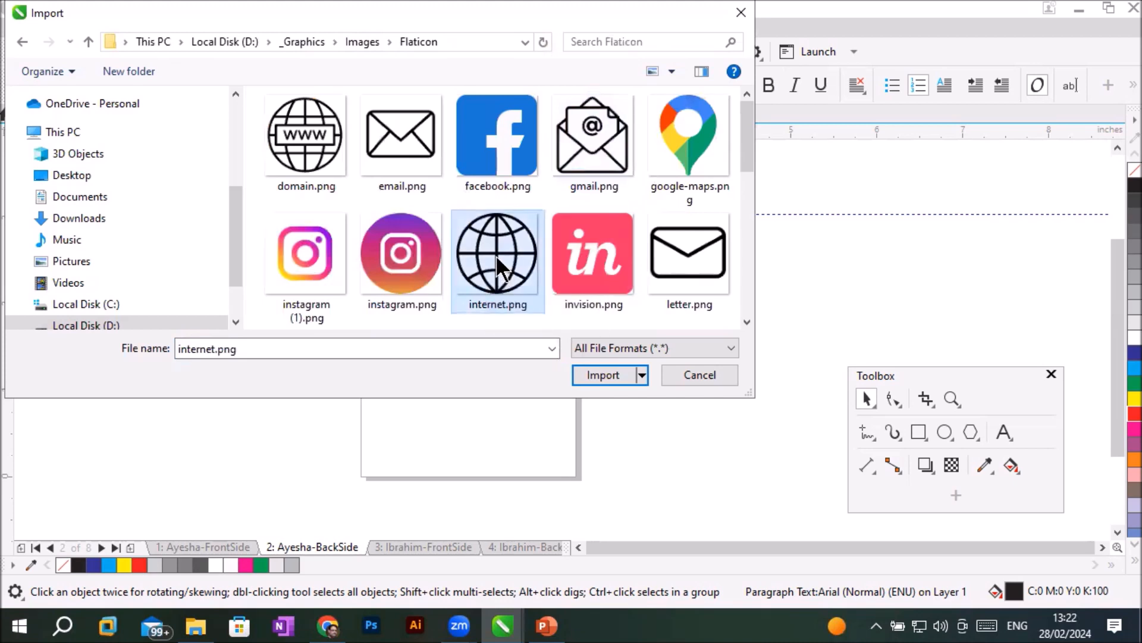
pyautogui.click(747, 321)
pyautogui.click(745, 320)
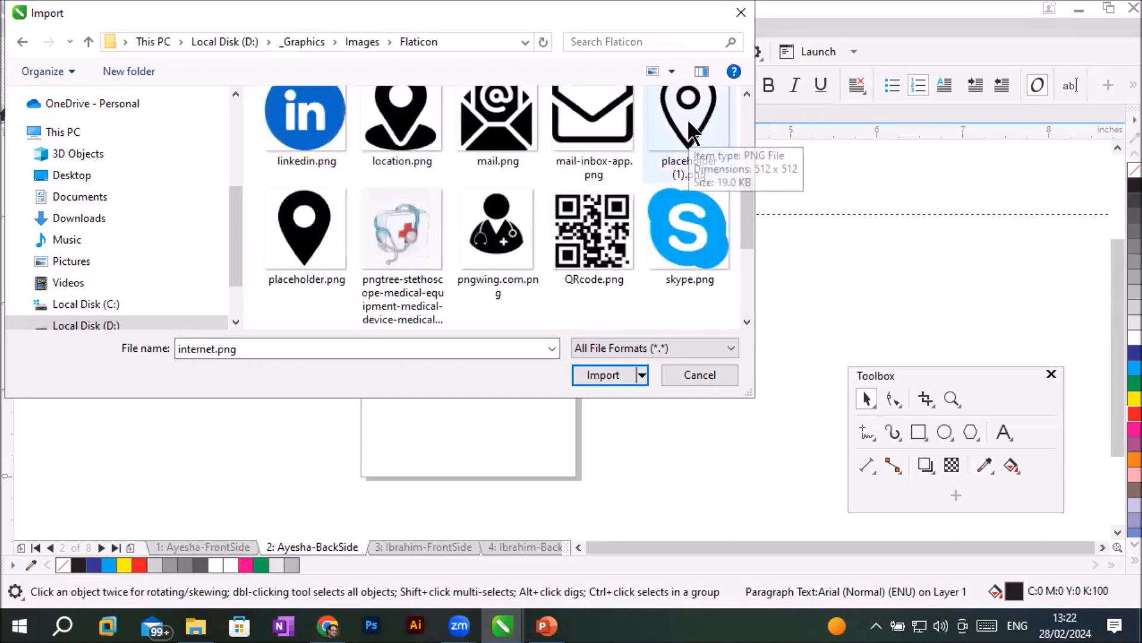
pyautogui.keyDown('ctrl'); pyautogui.click(687, 119); pyautogui.keyUp('ctrl')
pyautogui.click(746, 321)
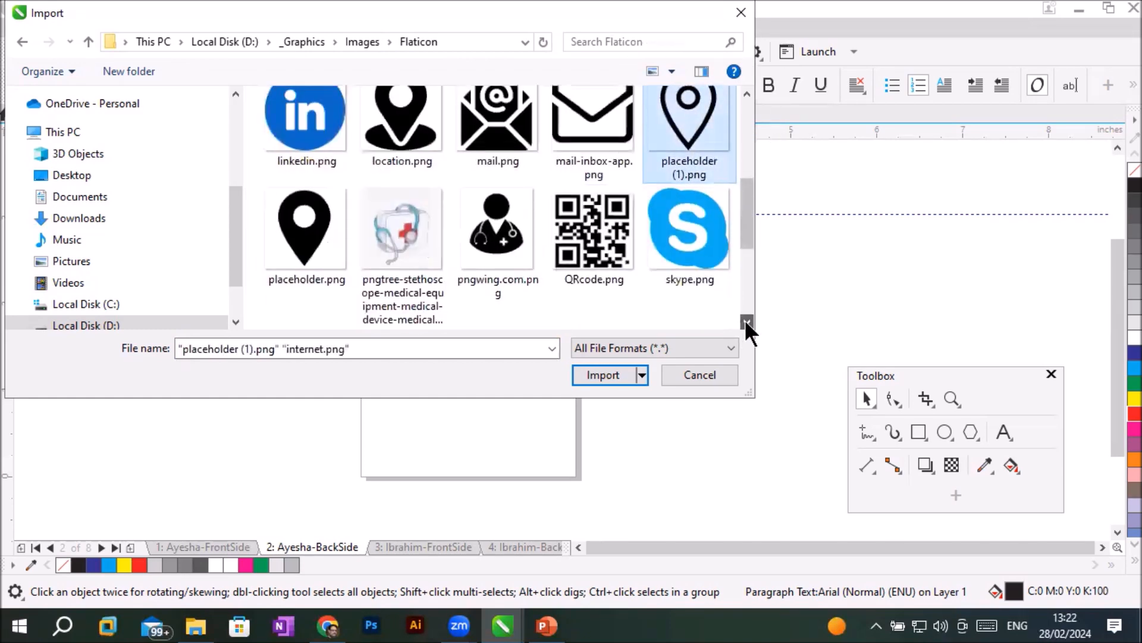
pyautogui.click(746, 322)
pyautogui.click(746, 321)
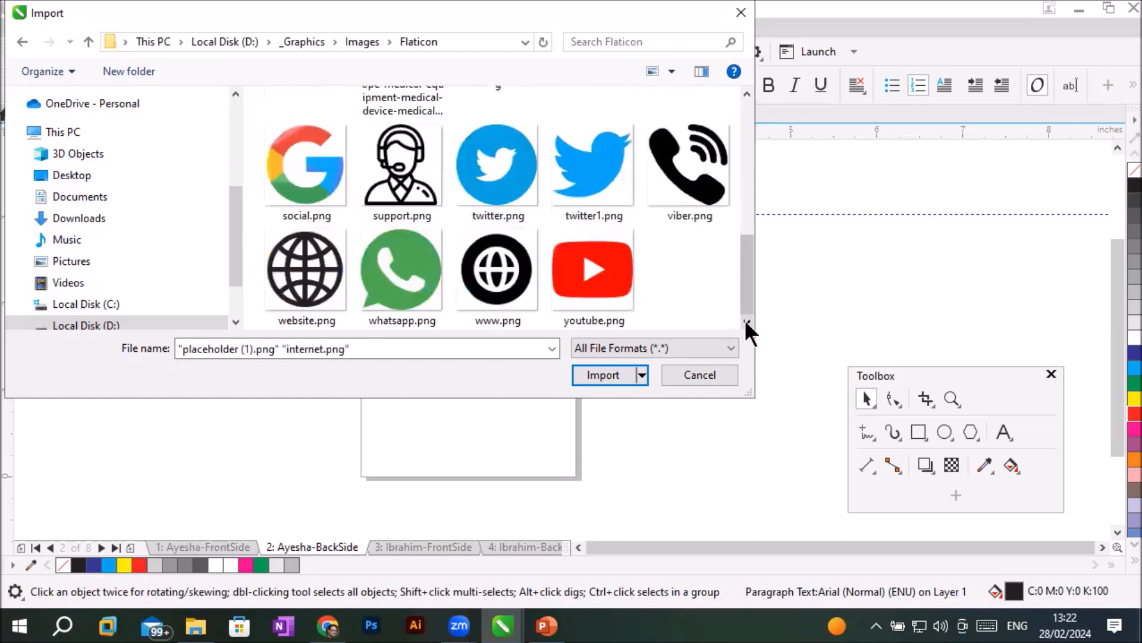
pyautogui.keyDown('ctrl'); pyautogui.click(417, 252); pyautogui.keyUp('ctrl')
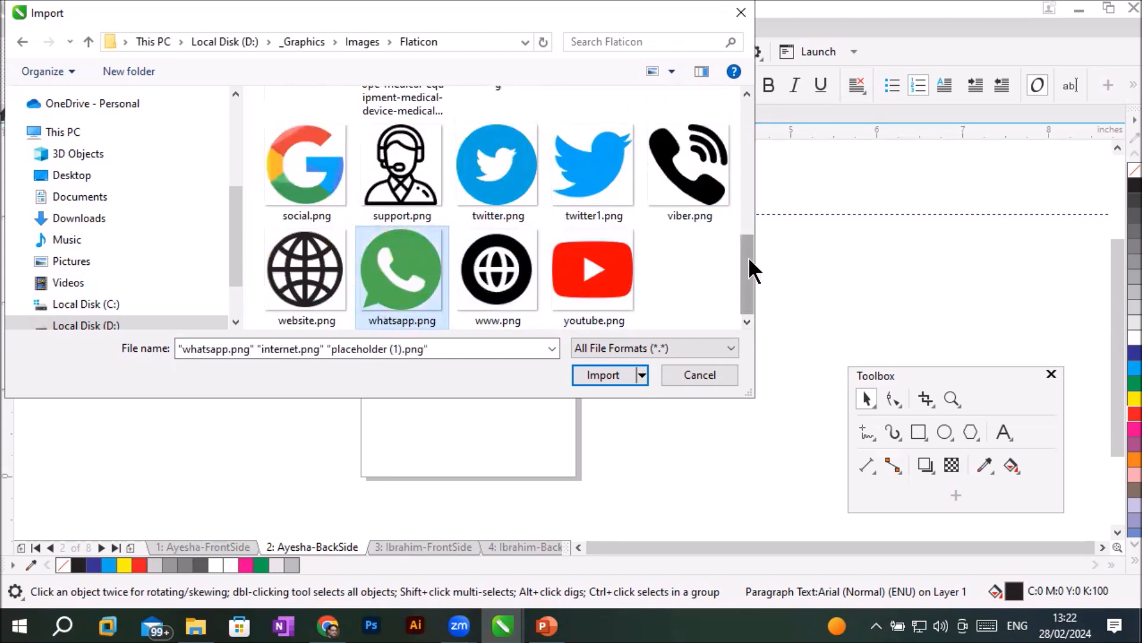
pyautogui.moveTo(748, 256); pyautogui.dragTo(741, 113)
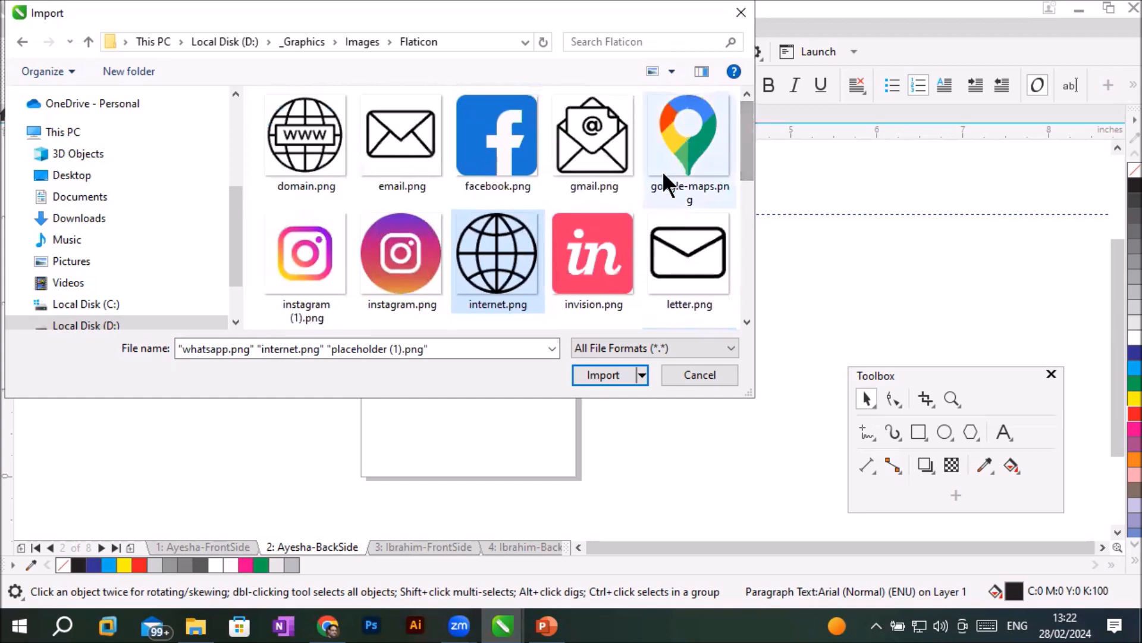
pyautogui.click(603, 375)
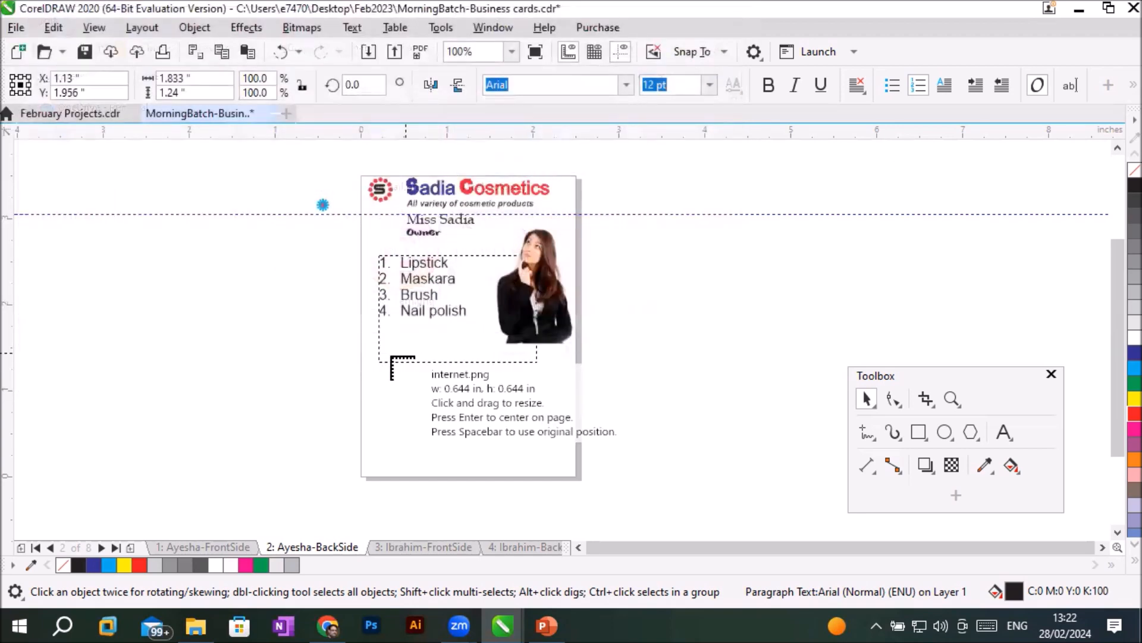
# - Place the globe, location pin and WhatsApp icons in a row along the card's bottom edge, each about 0.3 to 0.35 inches wide
pyautogui.click(371, 439)
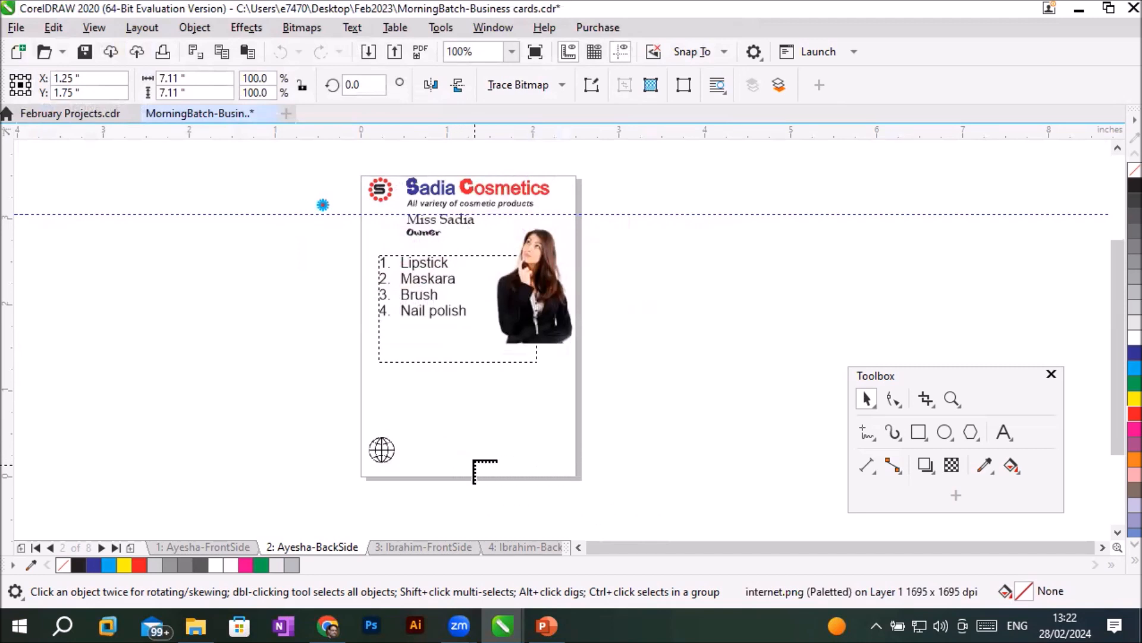
pyautogui.click(453, 440)
pyautogui.moveTo(513, 436); pyautogui.dragTo(544, 466)
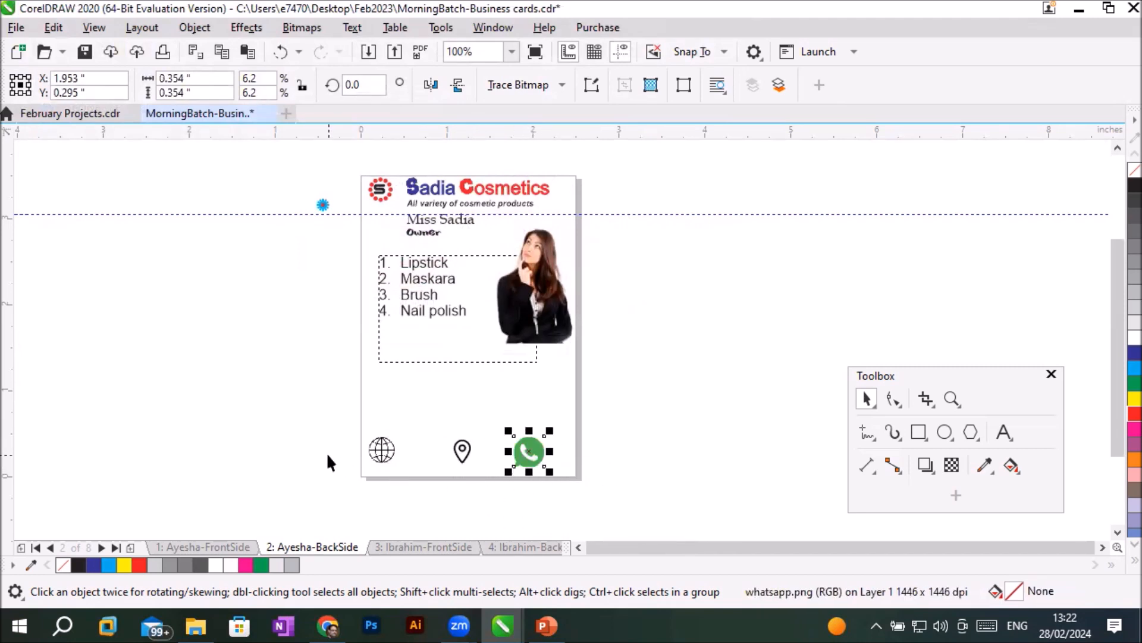
# - Shrink the globe icon to about 0.17 inches and move it to about X 0.17, Y 0.27 inches in the card's bottom-left corner
pyautogui.moveTo(384, 448); pyautogui.dragTo(389, 460)
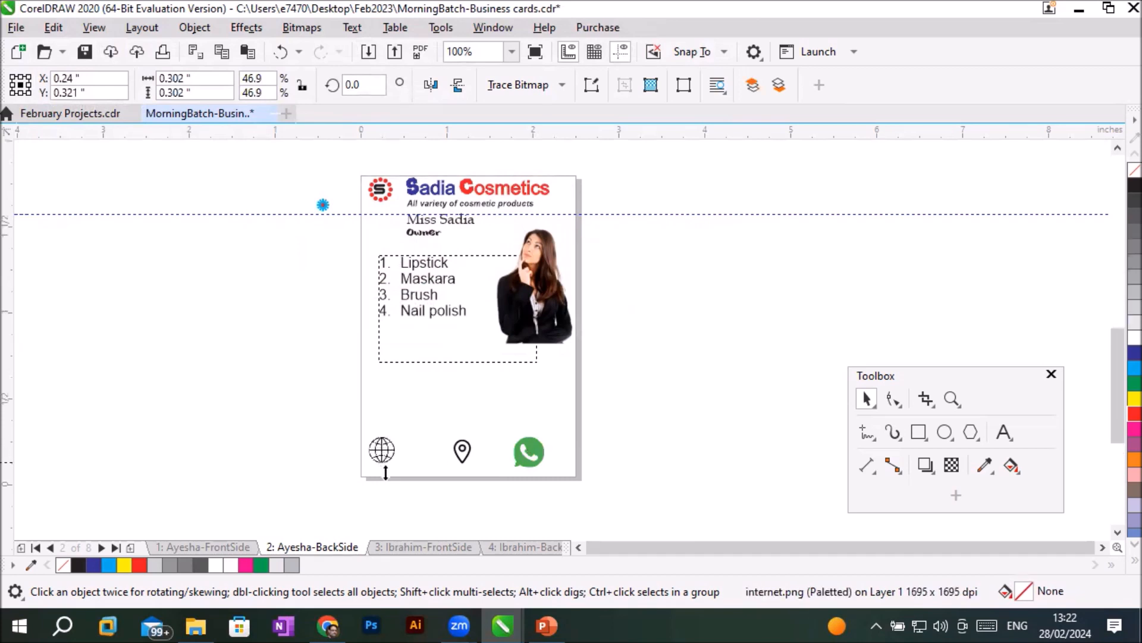
pyautogui.scroll(4, 390, 476)
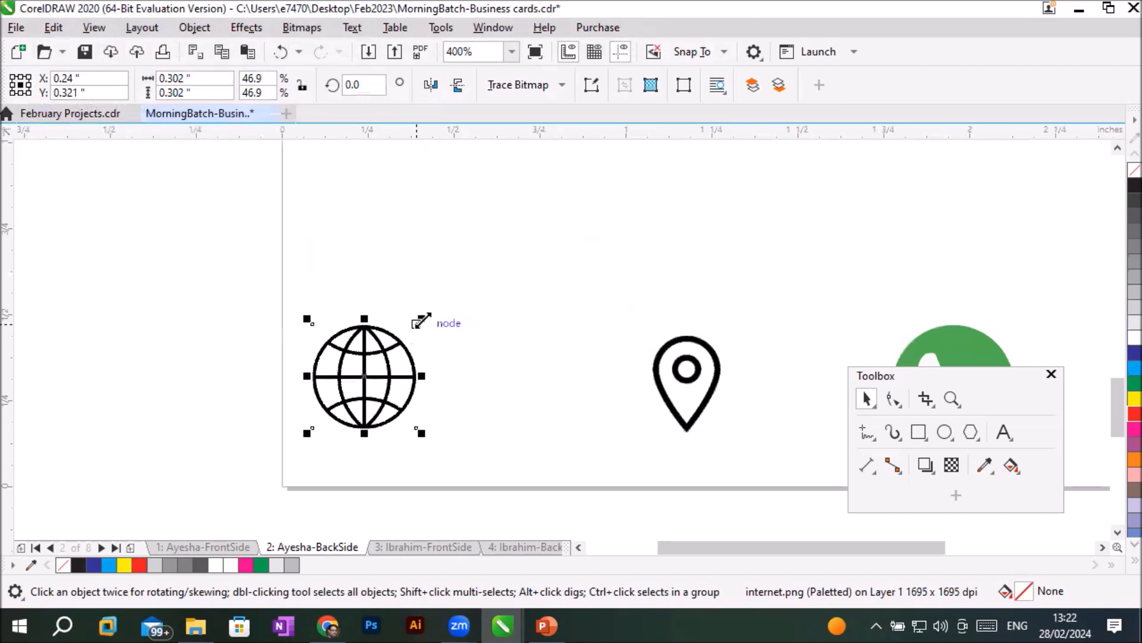
pyautogui.moveTo(421, 321); pyautogui.dragTo(398, 342)
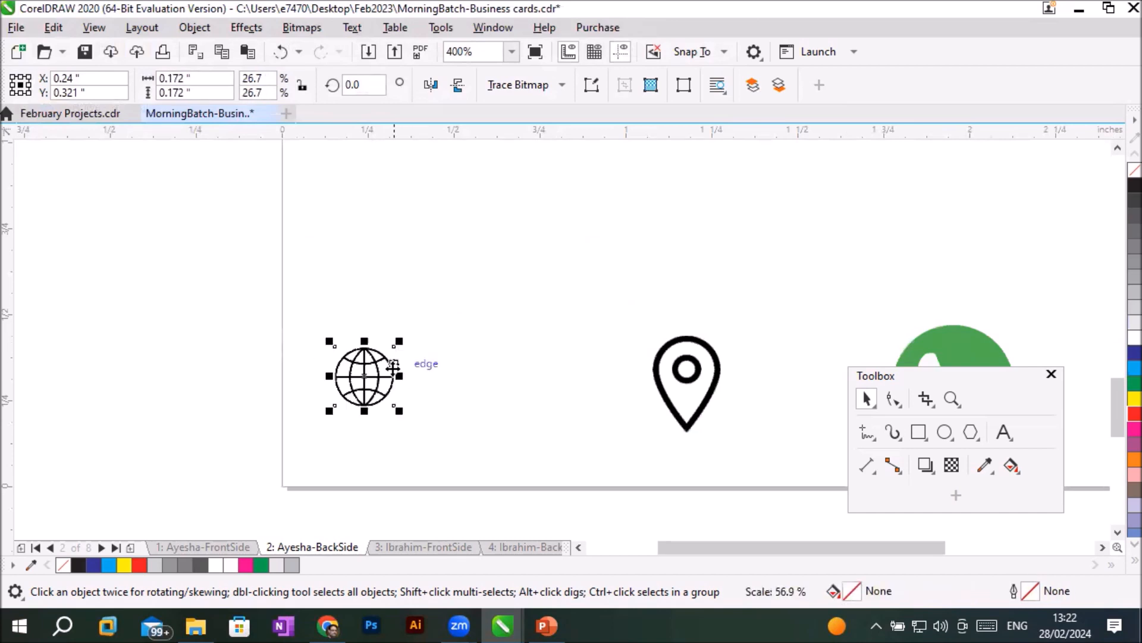
pyautogui.moveTo(377, 378); pyautogui.dragTo(351, 395)
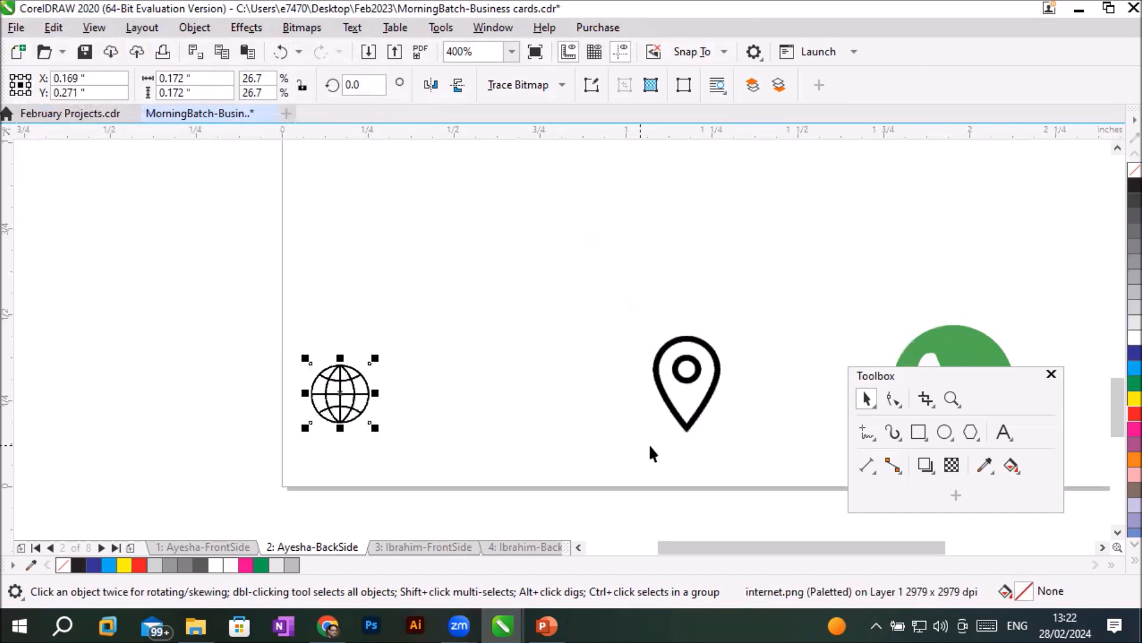
pyautogui.click(1002, 430)
pyautogui.click(408, 399)
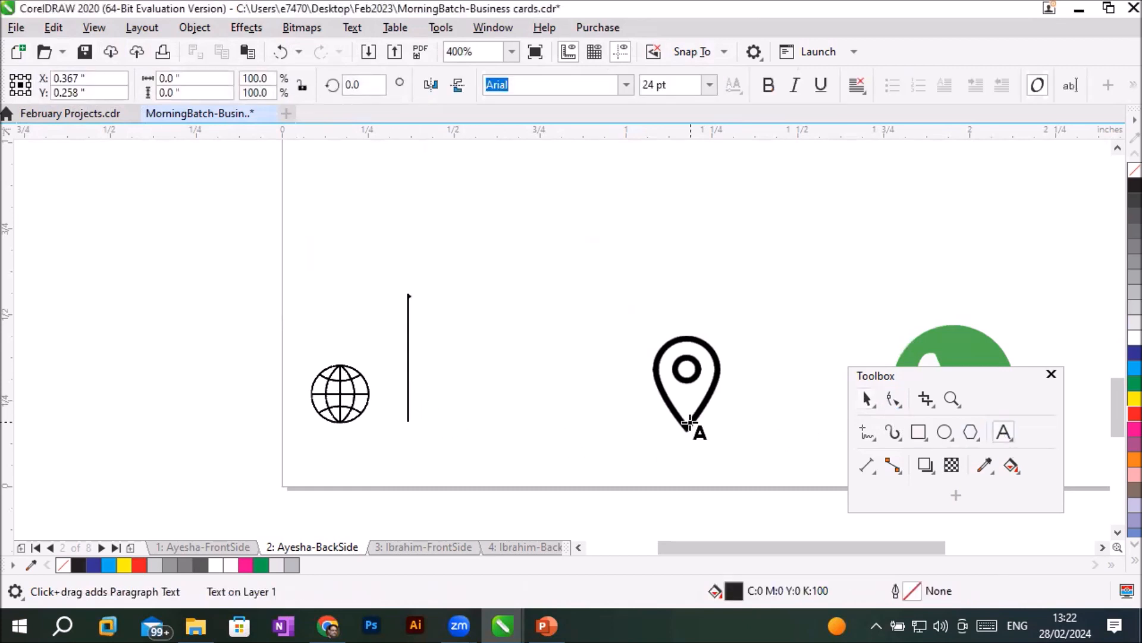
pyautogui.write('WWW.')
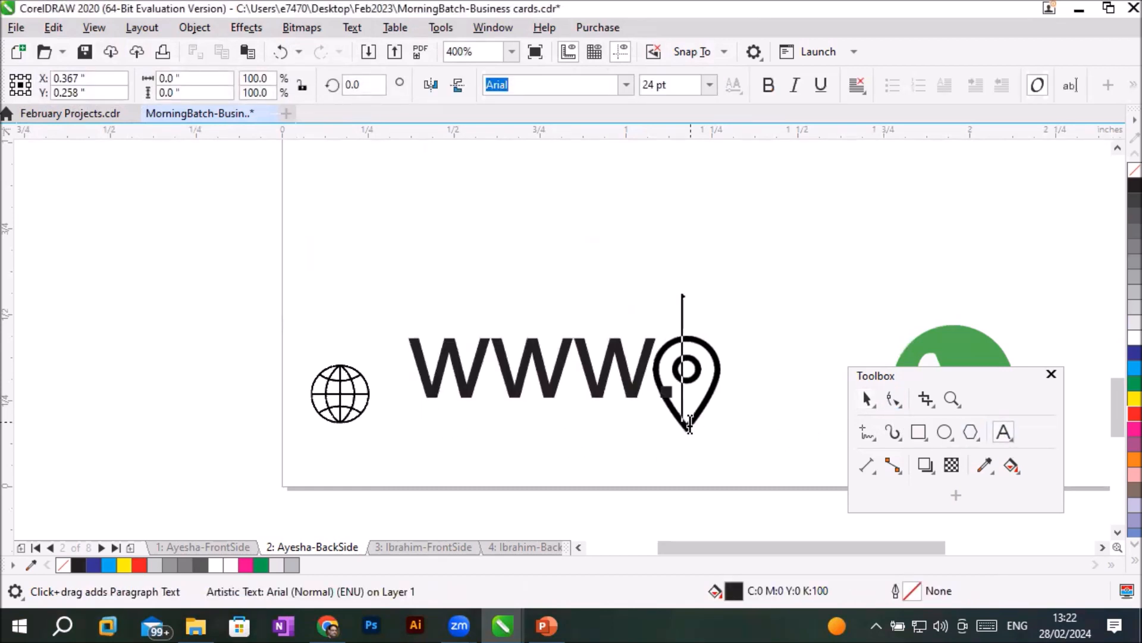
pyautogui.write('sadia')
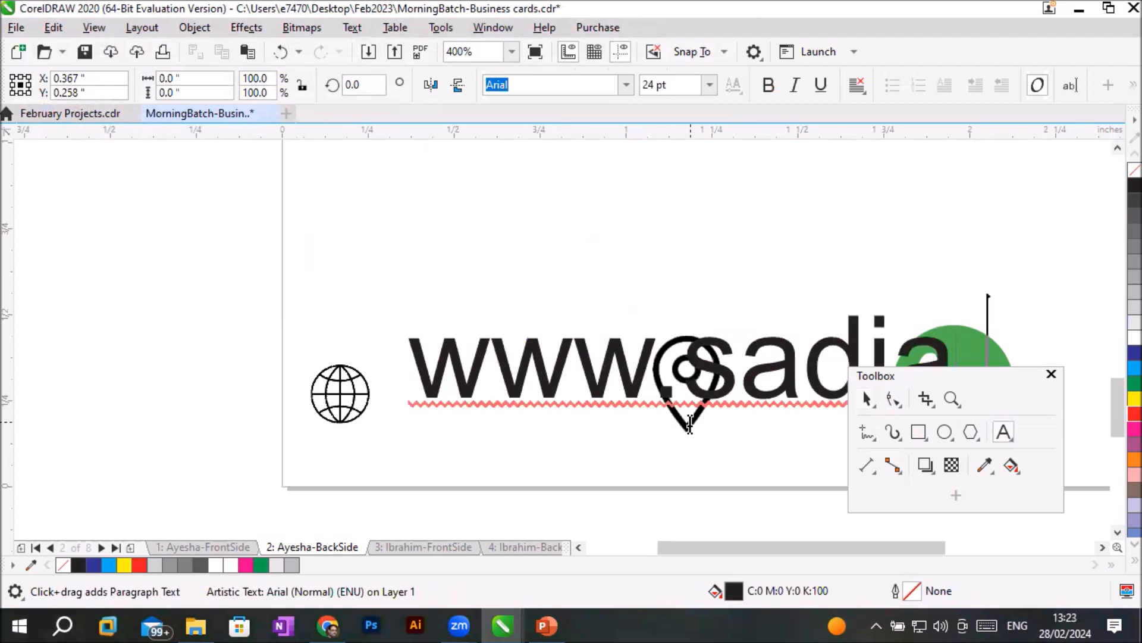
pyautogui.write('.com')
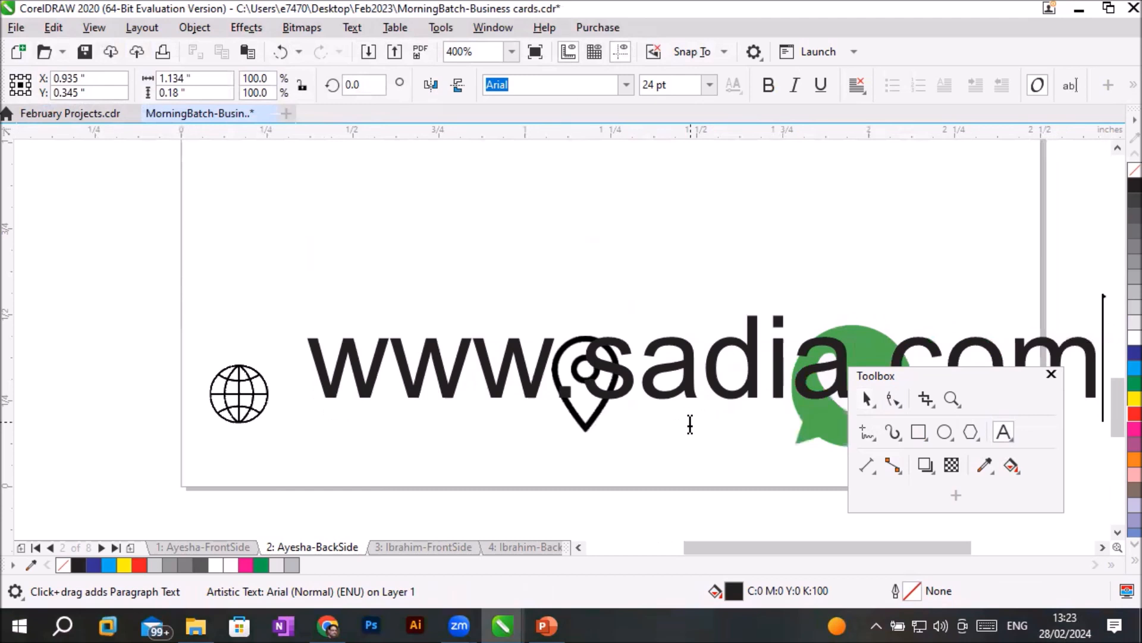
pyautogui.press('Escape')
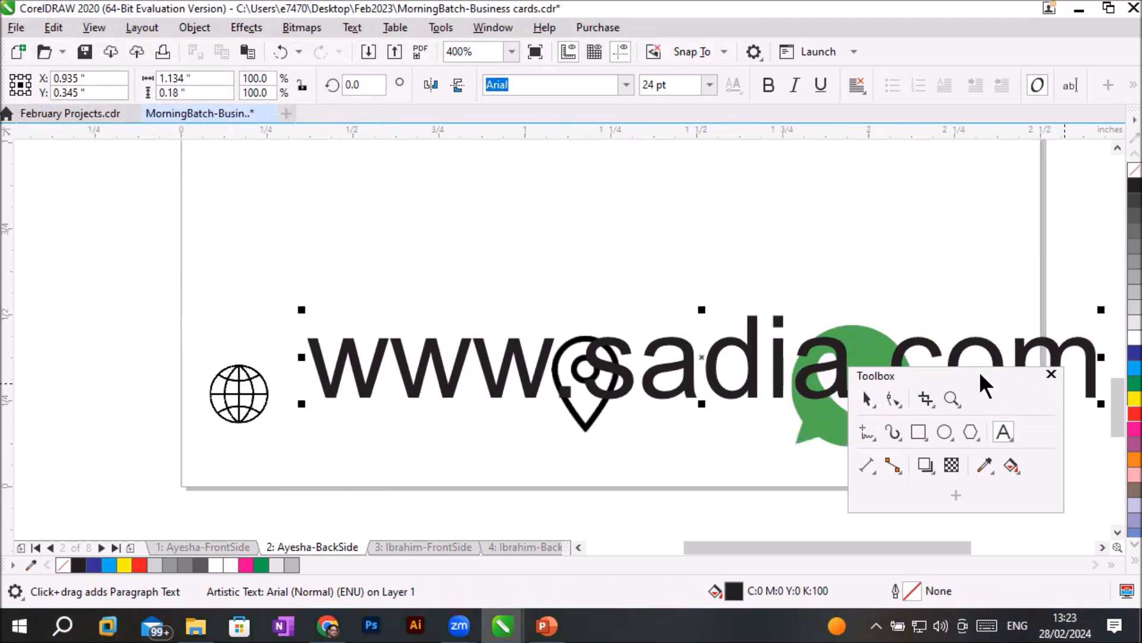
# - Set the website text to 8 pt and move it next to the globe icon, at about X 0.65, Y 0.26 inches
pyautogui.moveTo(980, 379); pyautogui.dragTo(968, 470)
pyautogui.moveTo(1091, 369); pyautogui.dragTo(327, 376)
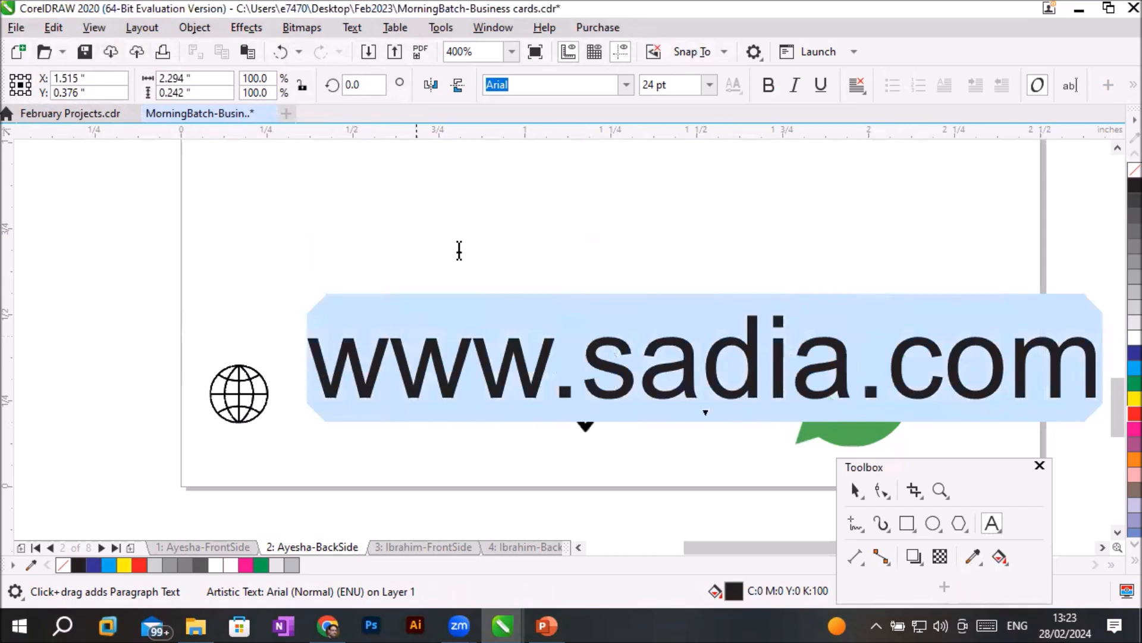
pyautogui.click(709, 85)
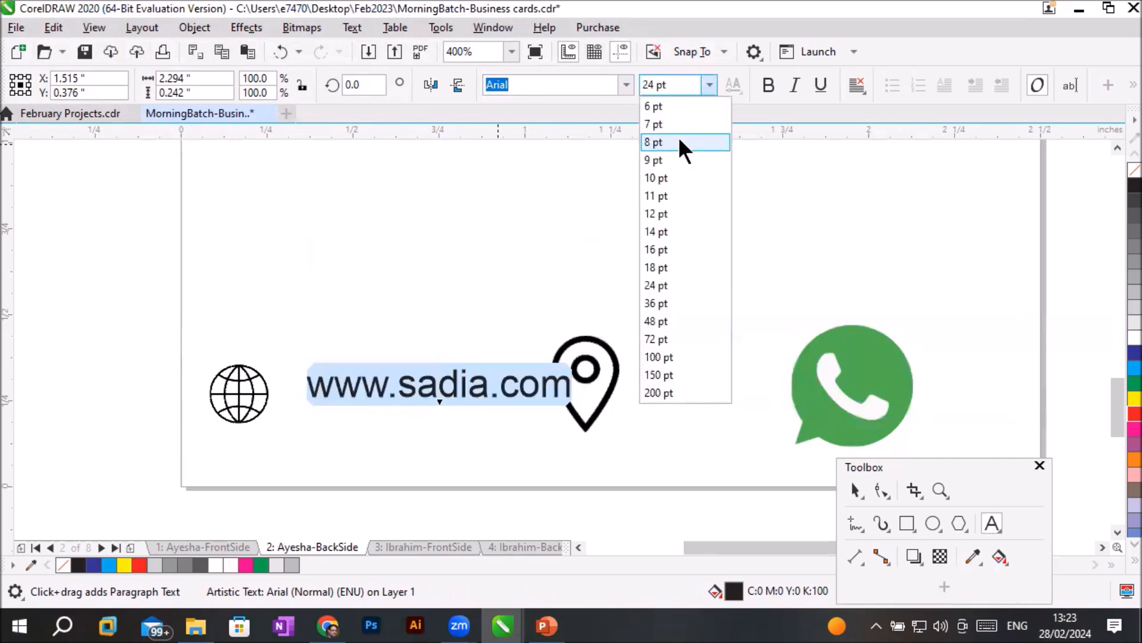
pyautogui.click(681, 143)
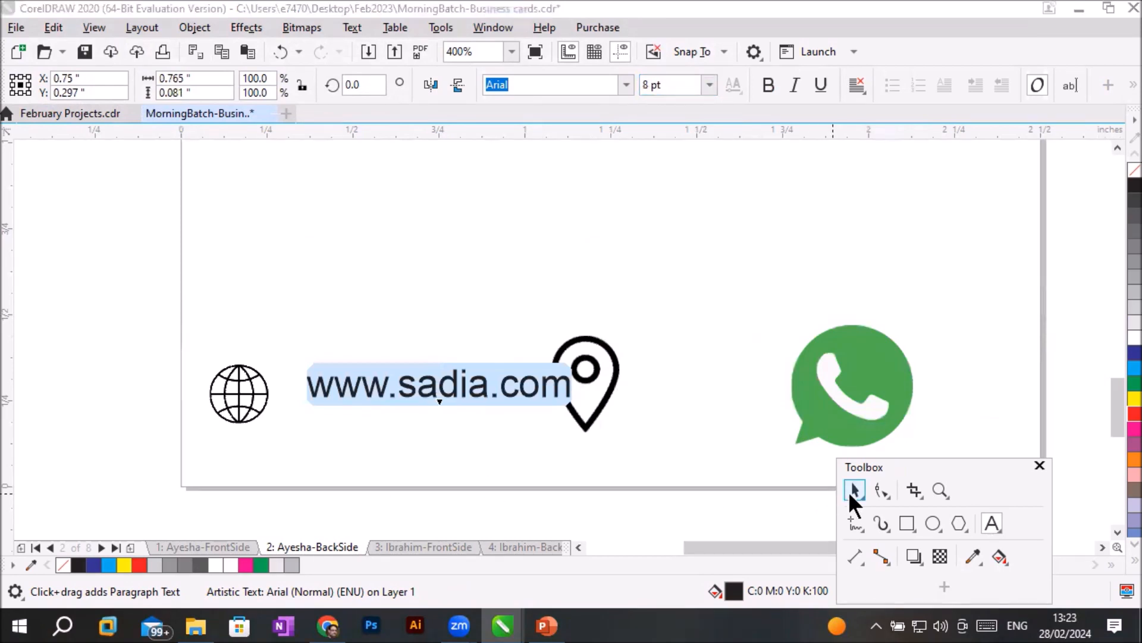
pyautogui.click(850, 494)
pyautogui.moveTo(425, 395); pyautogui.dragTo(392, 406)
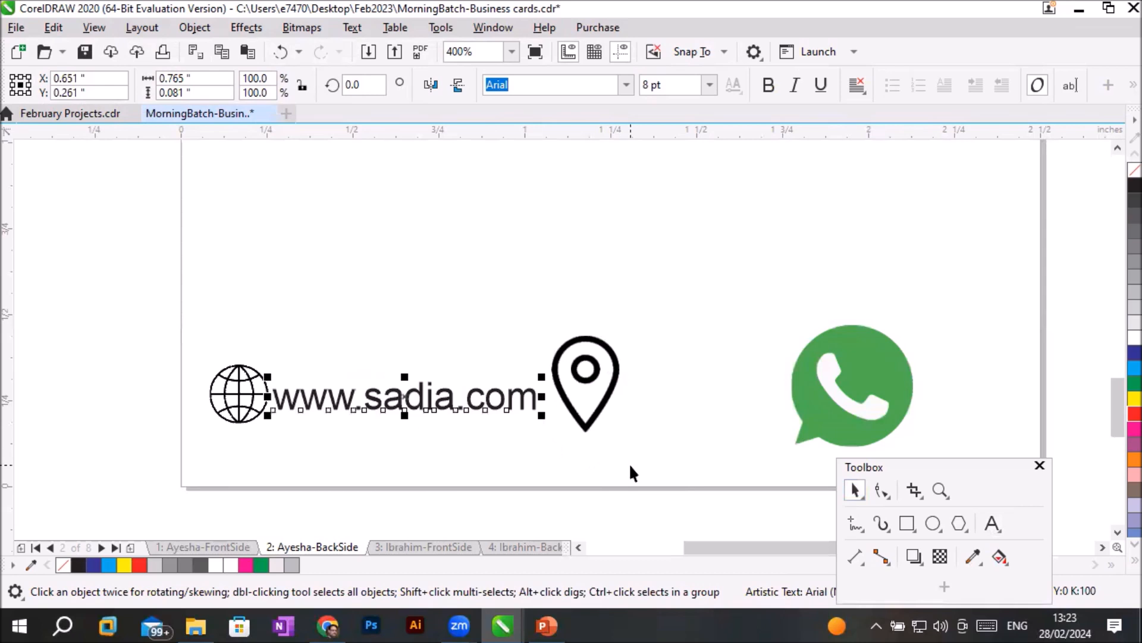
# - Shrink the location pin to about 0.115 inches and place it after the website text, at about X 1.13, Y 0.27 inches
pyautogui.moveTo(608, 410); pyautogui.dragTo(626, 415)
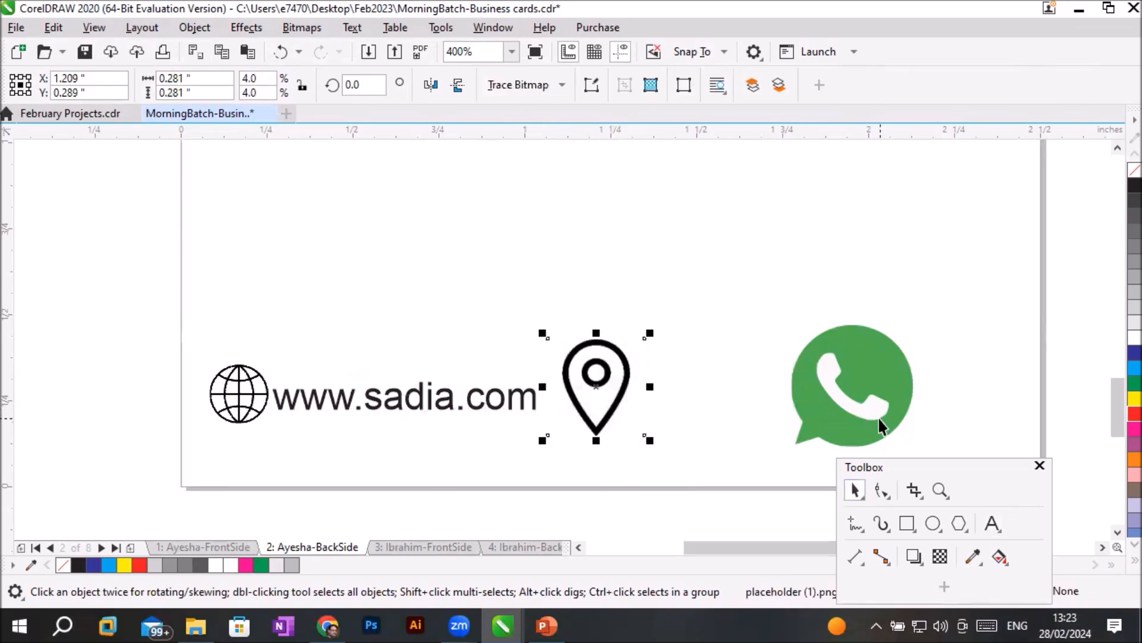
pyautogui.moveTo(650, 334); pyautogui.dragTo(627, 362)
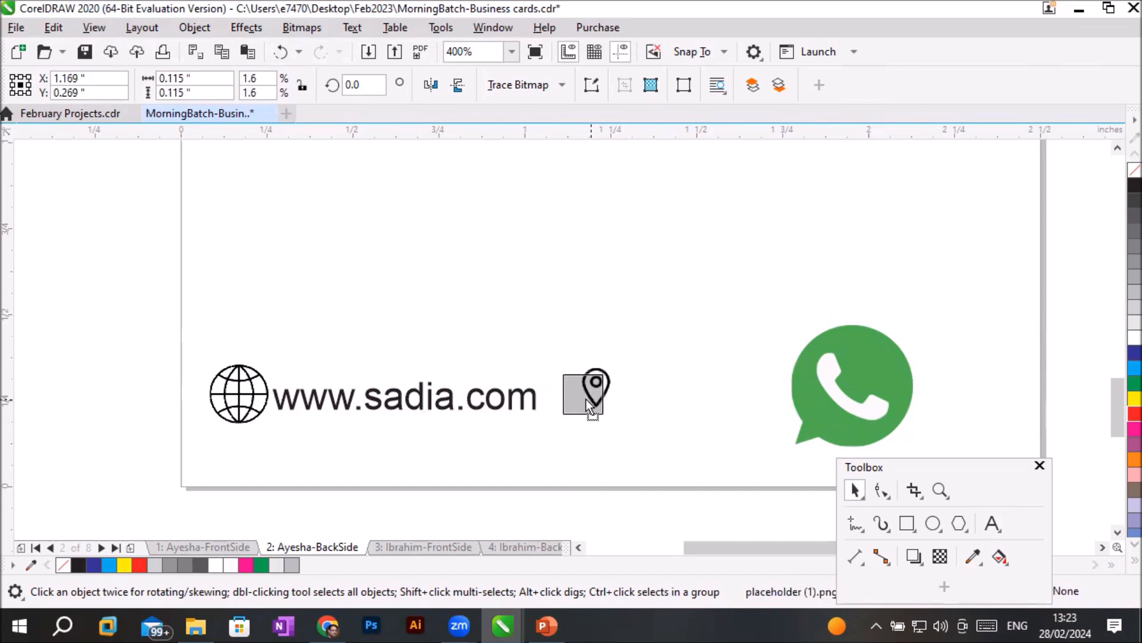
pyautogui.moveTo(577, 401); pyautogui.dragTo(578, 401)
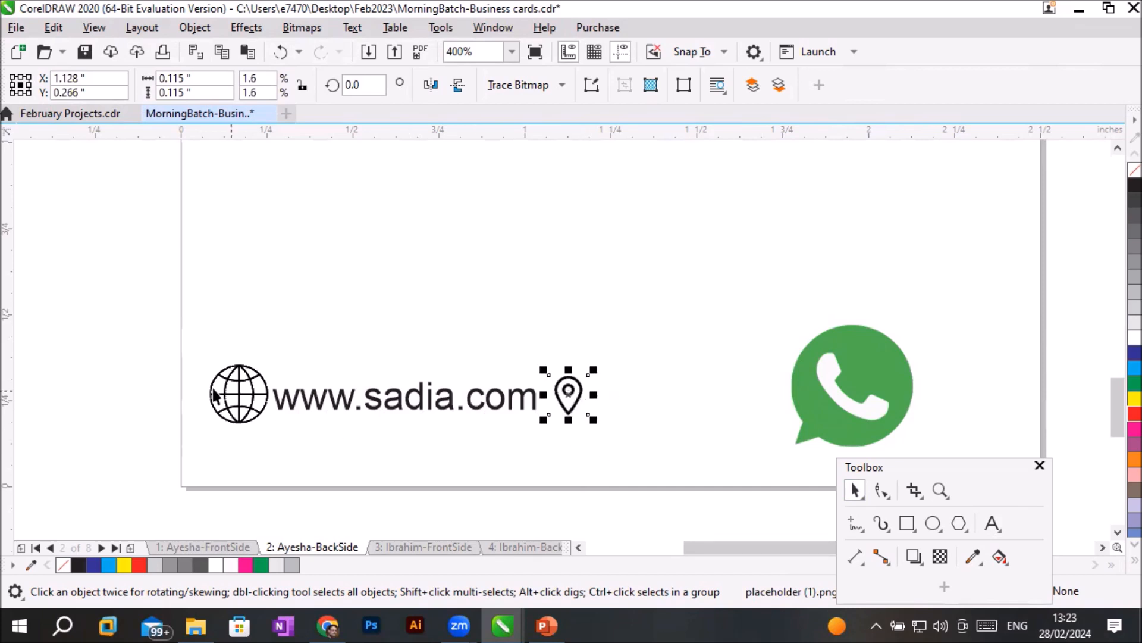
# - Shrink the globe icon to match the pin and adjust the spacing of the website text and pin beside it
pyautogui.click(240, 393)
pyautogui.moveTo(271, 361); pyautogui.dragTo(227, 401)
pyautogui.moveTo(306, 402); pyautogui.dragTo(288, 402)
pyautogui.moveTo(562, 401); pyautogui.dragTo(556, 395)
# - Move the WhatsApp icon to the card's right edge, at about X 2.31, Y 0.29 inches
pyautogui.scroll(-1, 557, 395)
pyautogui.scroll(2, 645, 416)
pyautogui.scroll(-1, 654, 413)
pyautogui.moveTo(758, 388); pyautogui.dragTo(880, 391)
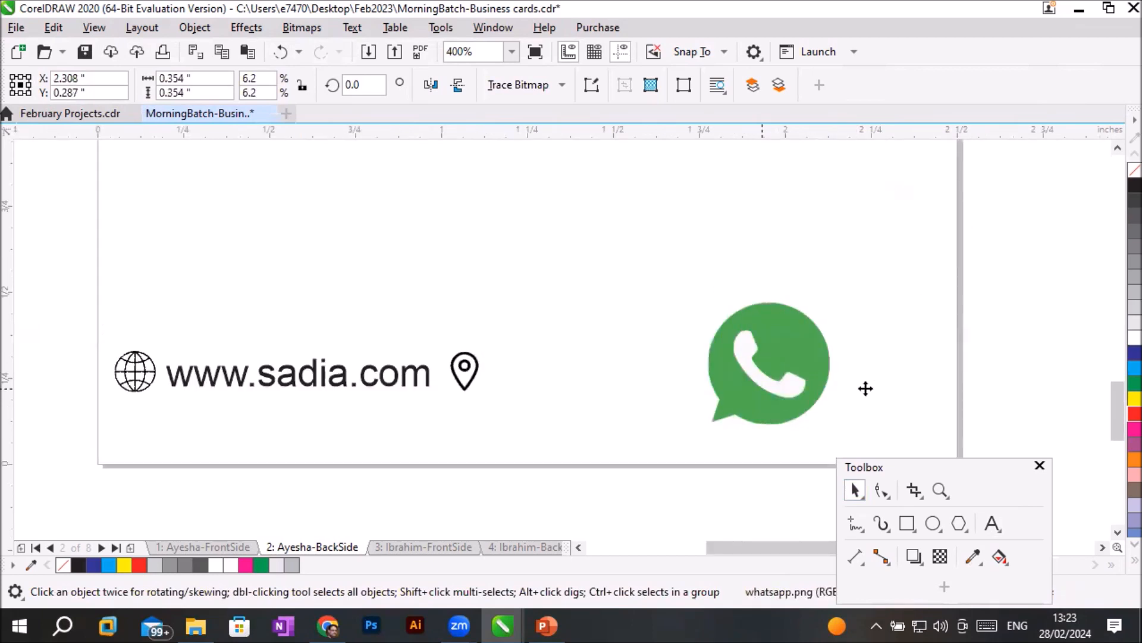
# - Duplicate the website text to the right of the location pin, at about X 1.5, Y 0.26 inches
pyautogui.click(409, 381)
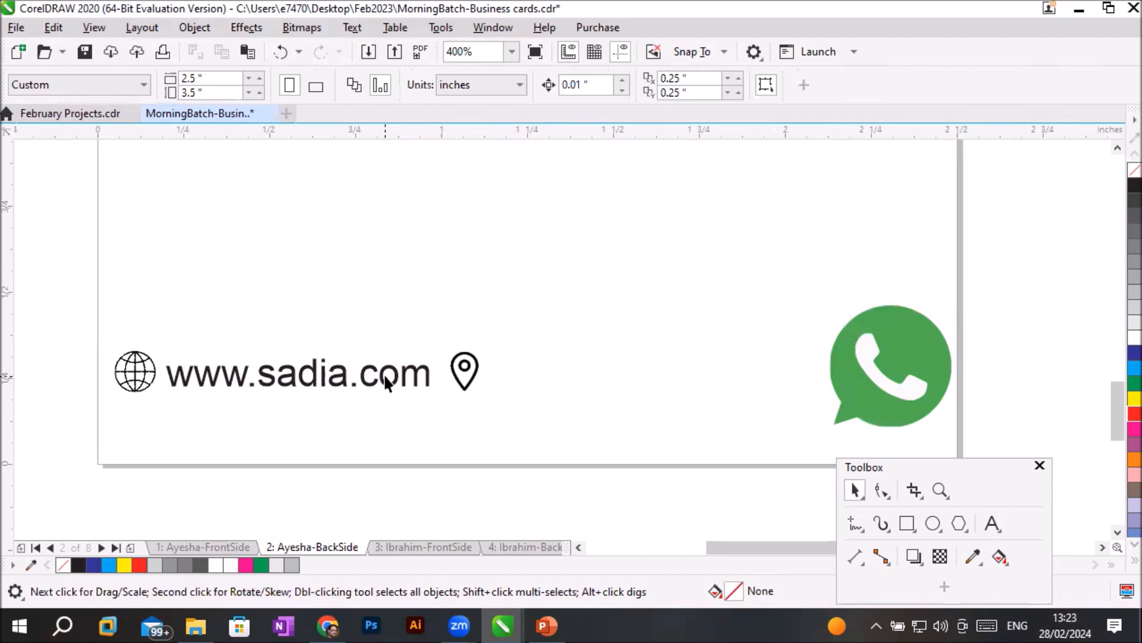
pyautogui.click(386, 378)
pyautogui.moveTo(386, 376); pyautogui.dragTo(703, 377)
pyautogui.rightClick(702, 377)
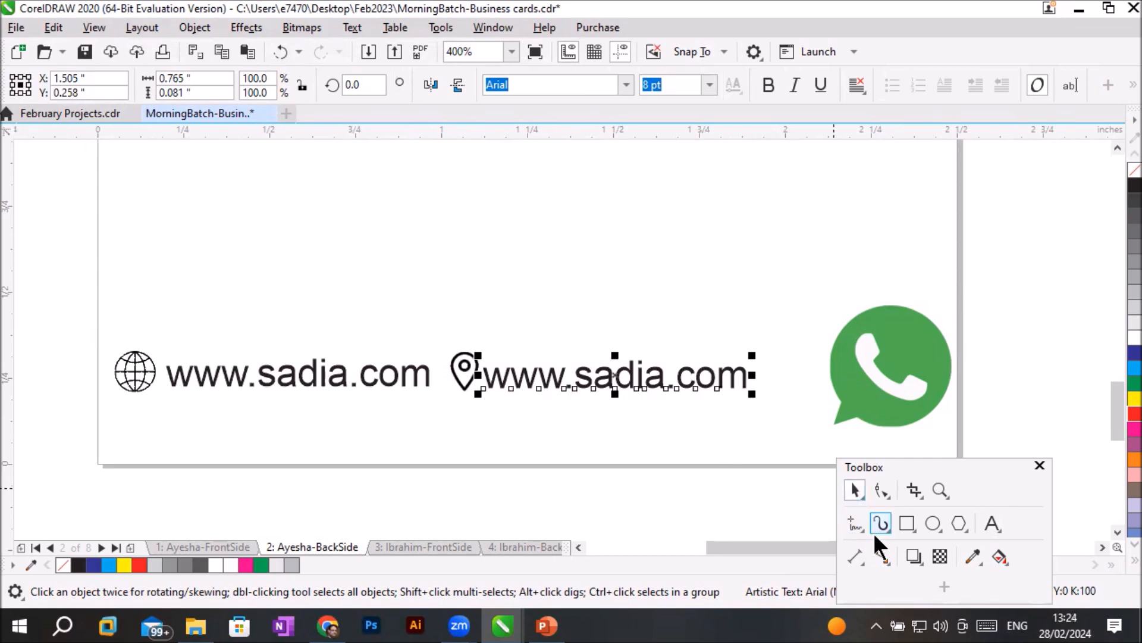
# - Replace the duplicated website text beside the pin with the business's postal address
pyautogui.click(993, 523)
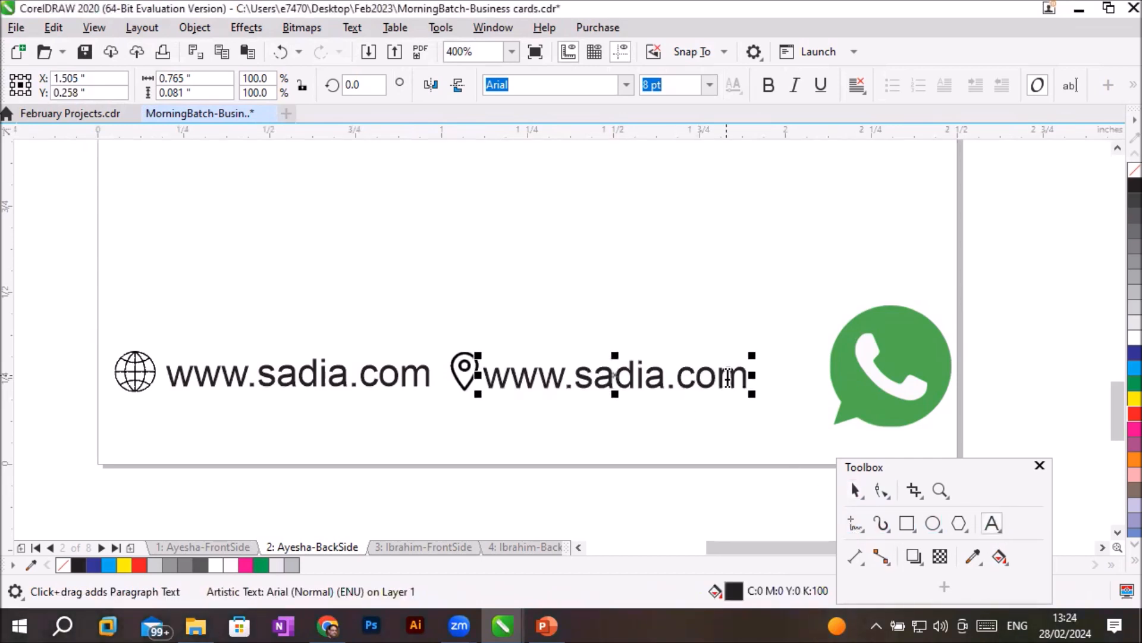
pyautogui.moveTo(745, 376); pyautogui.dragTo(465, 370)
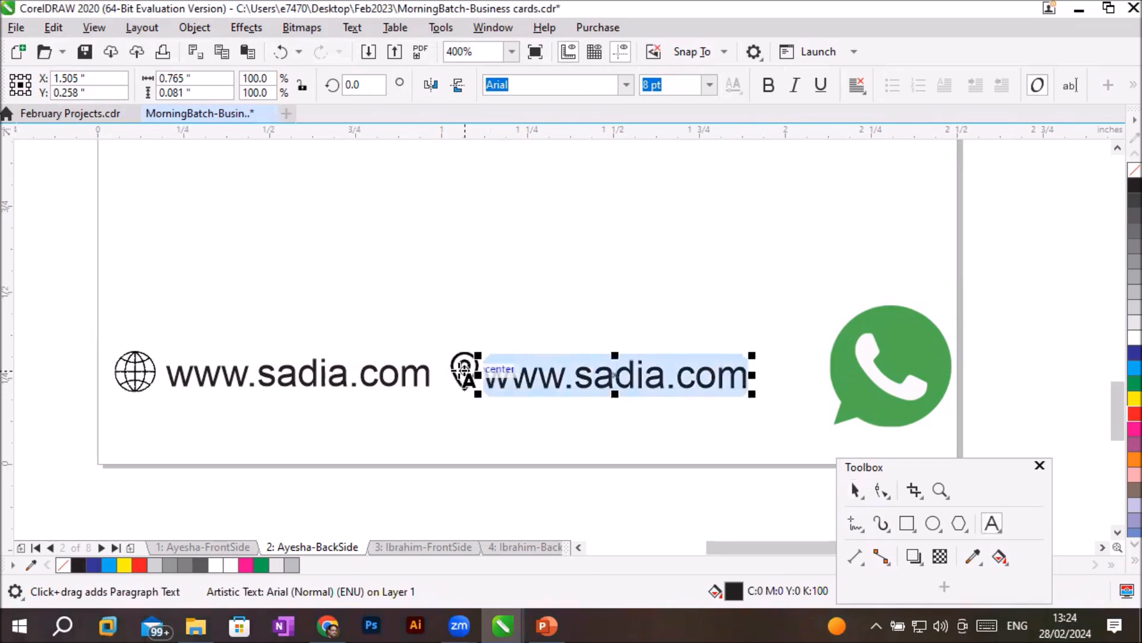
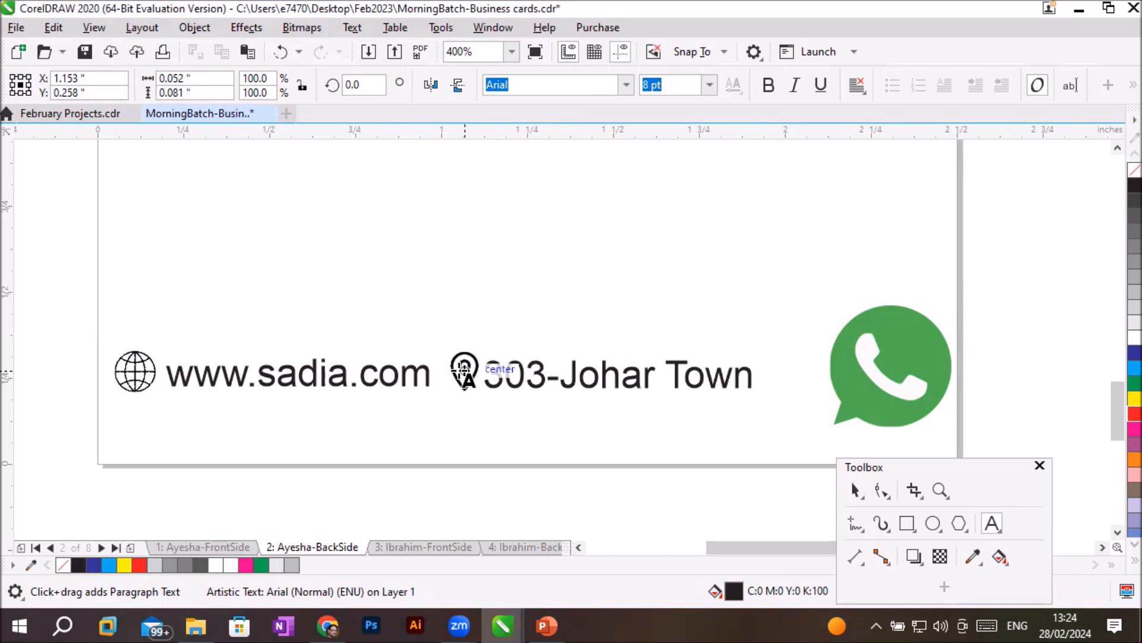
# - Shrink the WhatsApp icon to nearly the globe's size and place it directly above the globe
pyautogui.click(856, 490)
pyautogui.click(912, 364)
pyautogui.moveTo(887, 356); pyautogui.dragTo(169, 261)
pyautogui.moveTo(239, 206); pyautogui.dragTo(201, 243)
pyautogui.moveTo(182, 265); pyautogui.dragTo(147, 295)
# - Move the pin and address together to about X 1.76, Y 0.27 inches and widen the gap between them
pyautogui.moveTo(444, 345); pyautogui.dragTo(833, 388)
pyautogui.click(687, 419)
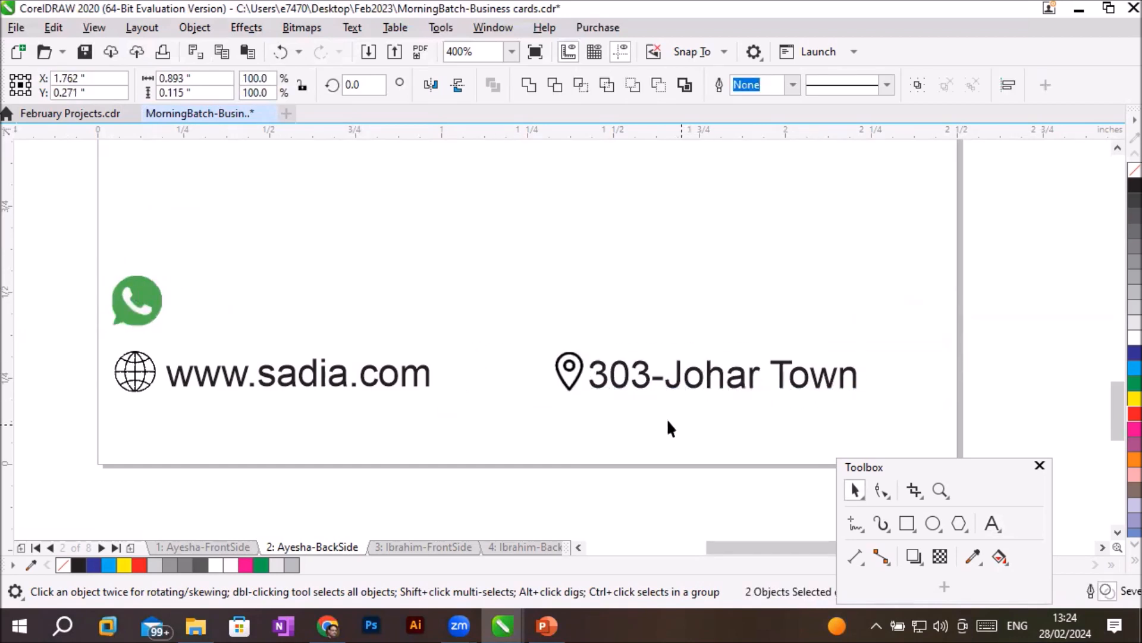
pyautogui.click(565, 381)
pyautogui.click(673, 439)
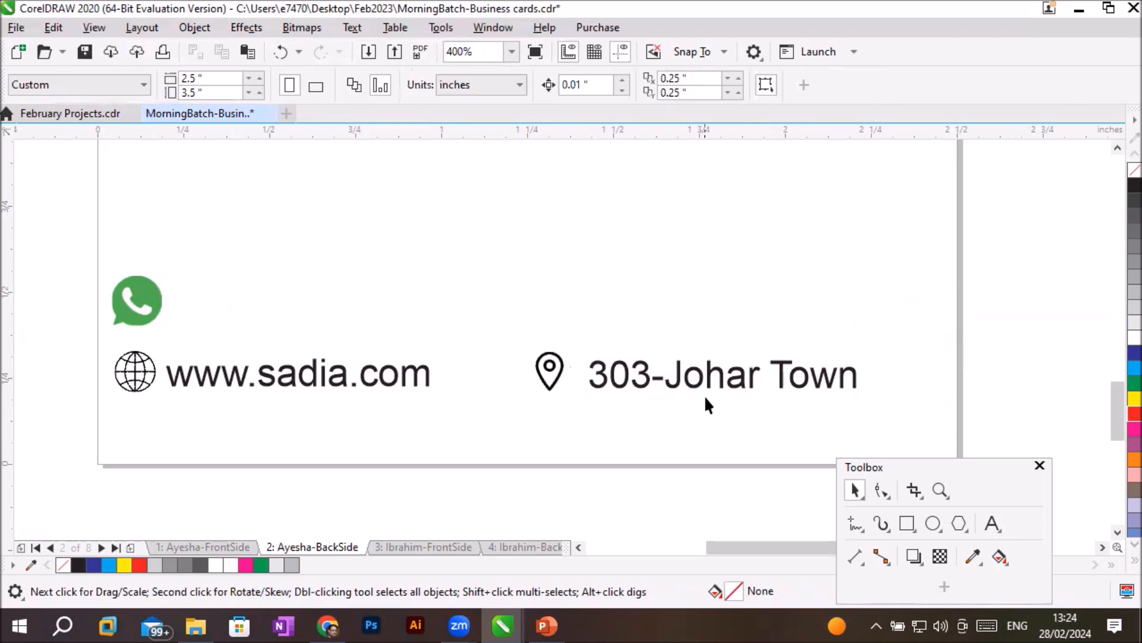
# - Duplicate the address text beside the WhatsApp icon at about X 0.63, Y 0.48 inches, and align the website text beneath it
pyautogui.click(721, 385)
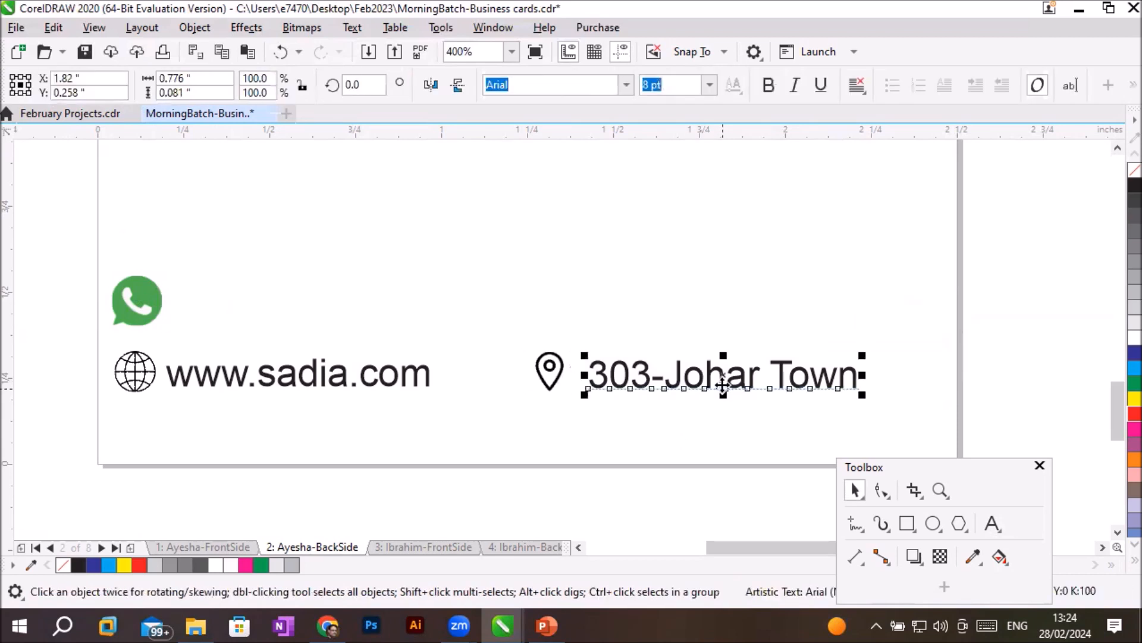
pyautogui.moveTo(725, 384); pyautogui.dragTo(313, 315)
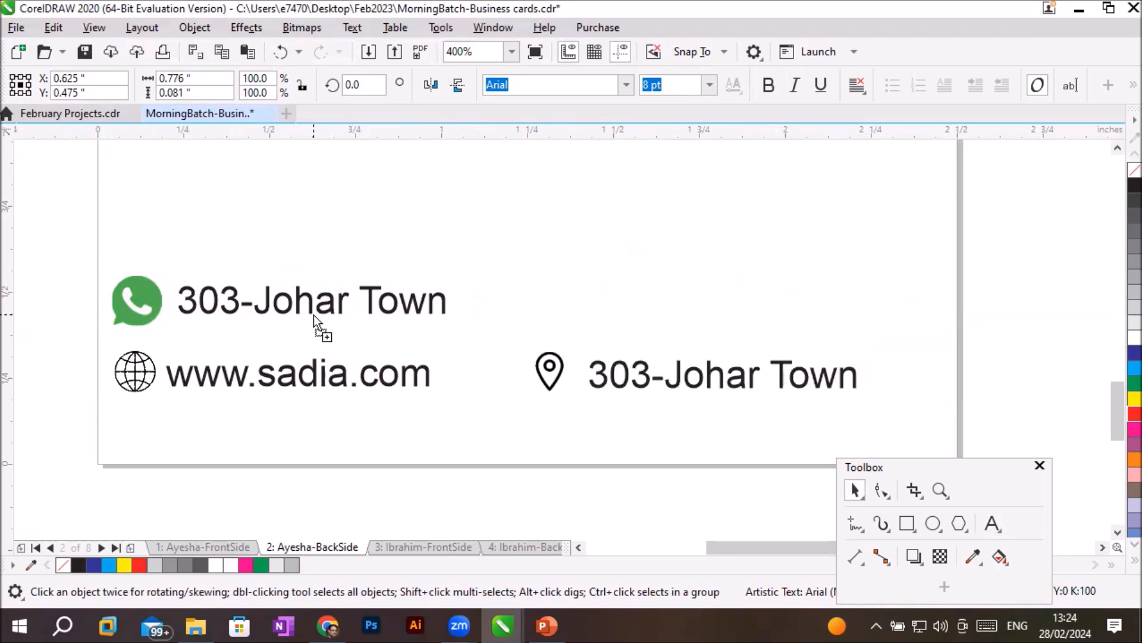
pyautogui.moveTo(315, 380); pyautogui.dragTo(330, 380)
pyautogui.click(331, 318)
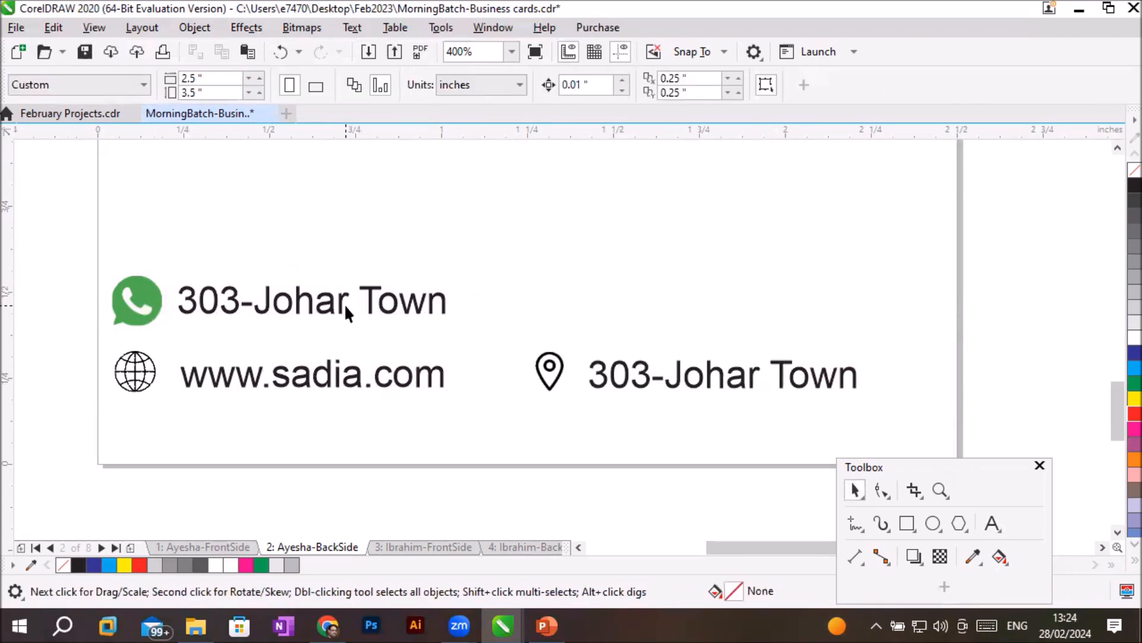
# - Replace the duplicated text beside the WhatsApp icon with the contact phone number
pyautogui.click(337, 302)
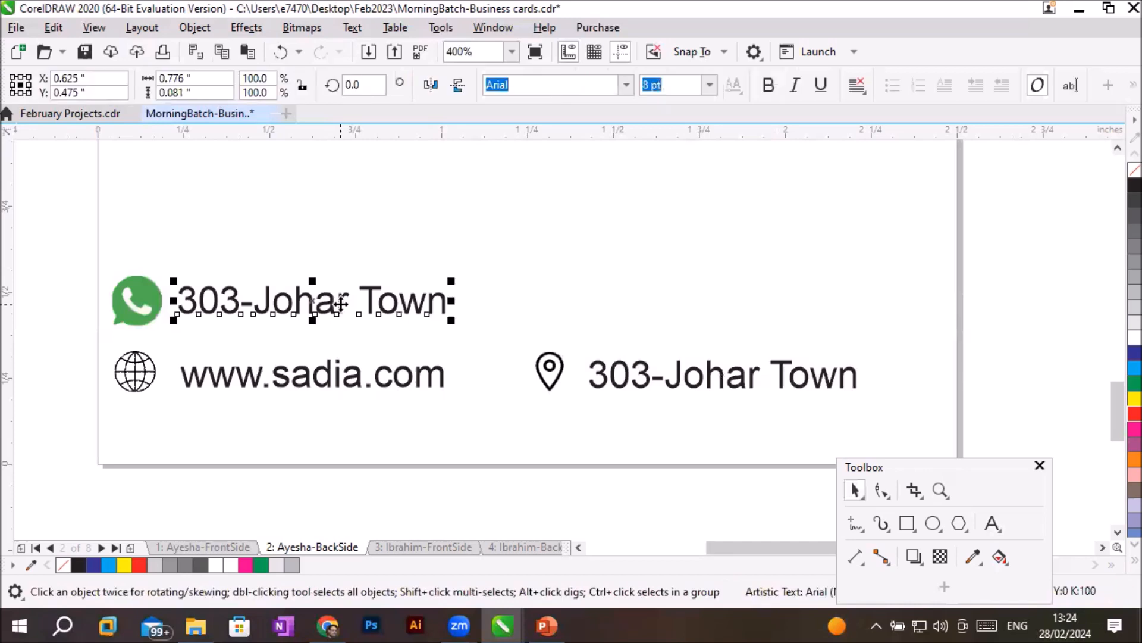
pyautogui.click(991, 524)
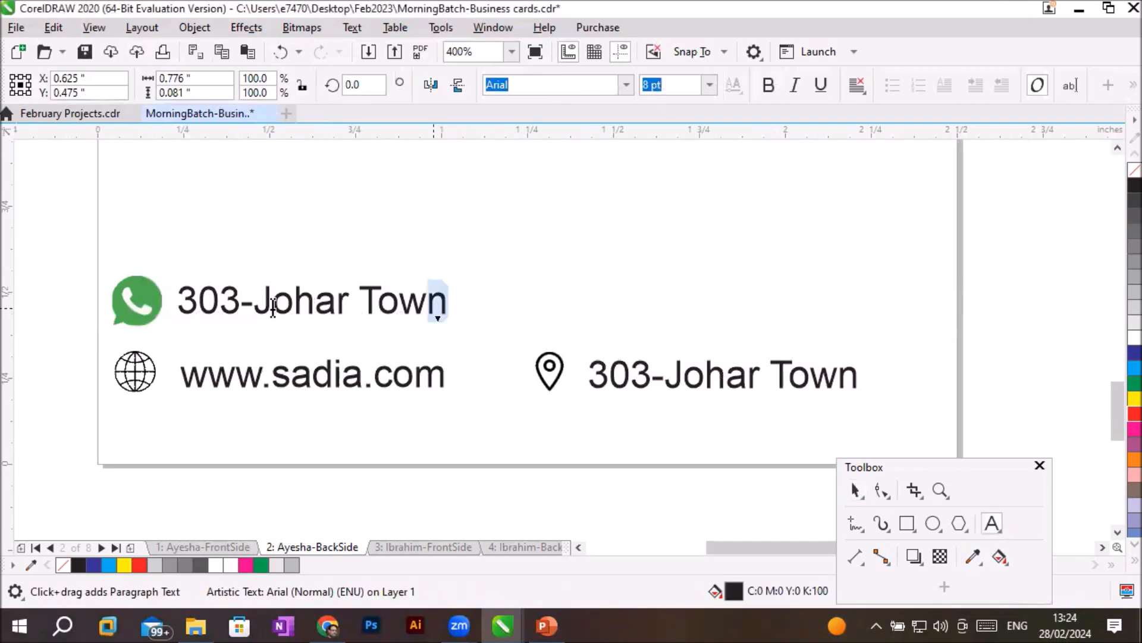
pyautogui.moveTo(273, 308); pyautogui.dragTo(178, 300)
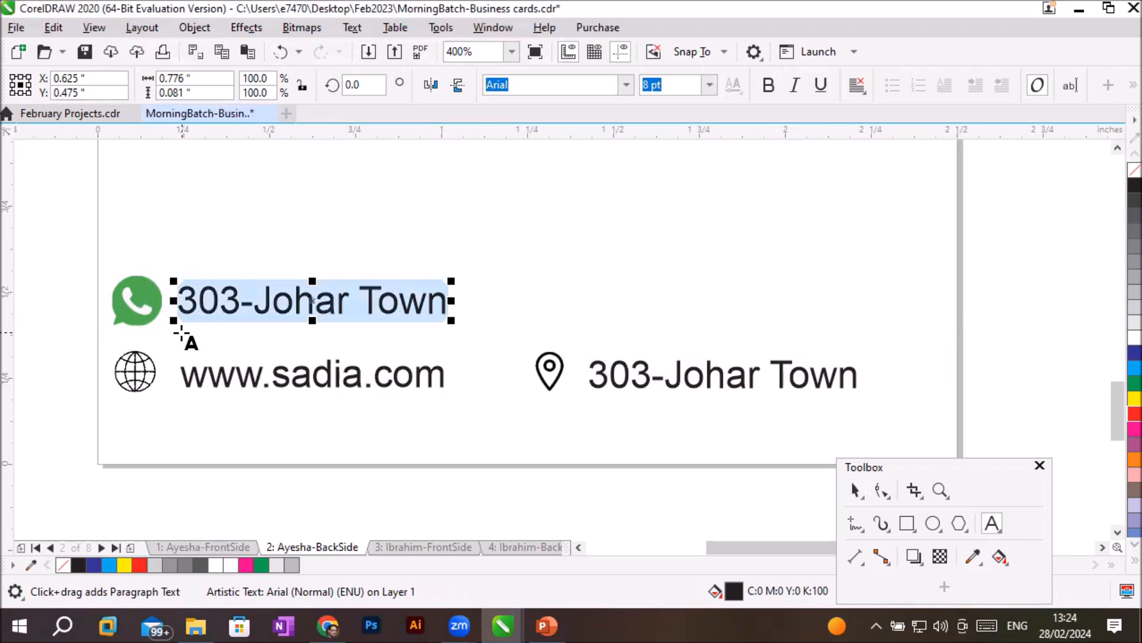
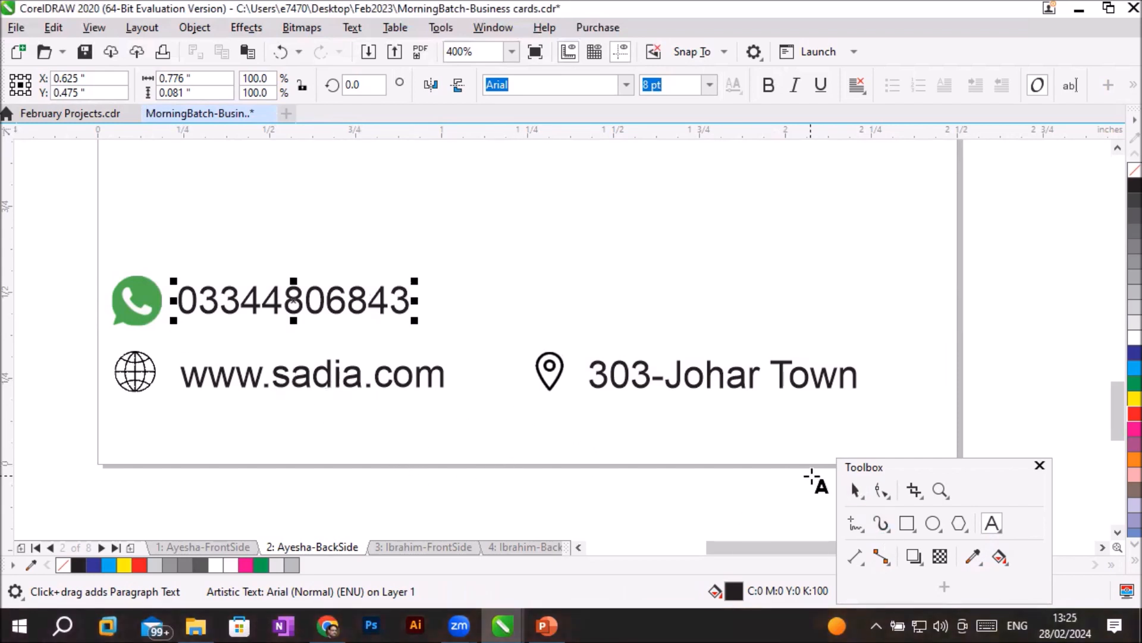
# - Duplicate the pin and address line directly above the original, at about X 1.74, Y 0.47 inches
pyautogui.click(854, 491)
pyautogui.moveTo(521, 325); pyautogui.dragTo(890, 437)
pyautogui.moveTo(737, 376); pyautogui.dragTo(730, 310)
pyautogui.rightClick(740, 322)
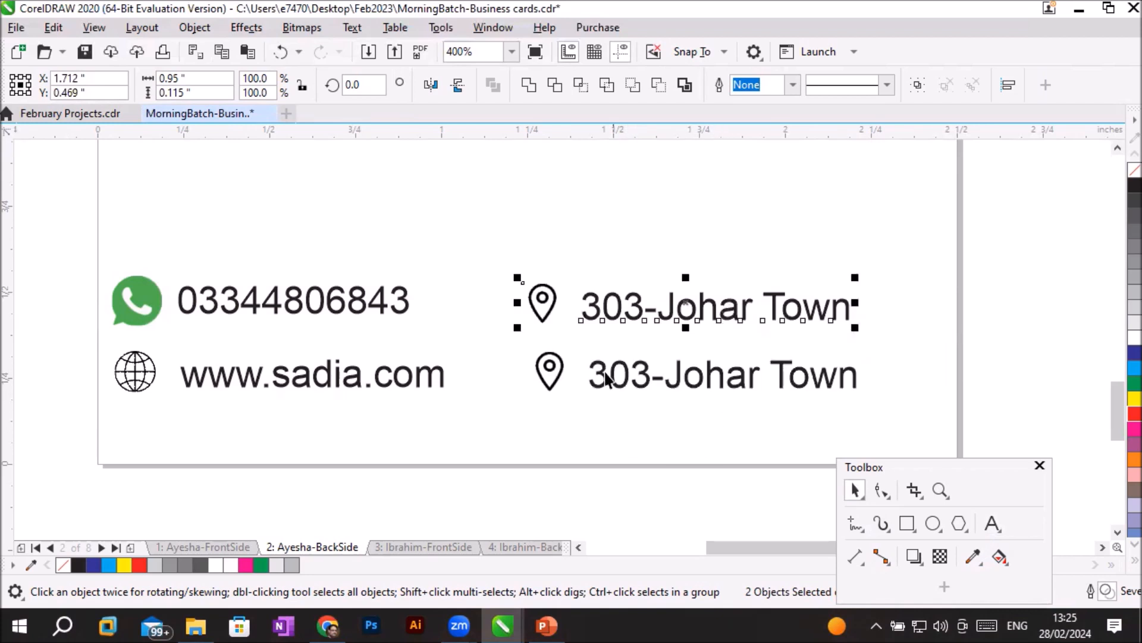
pyautogui.press('Right')
pyautogui.press('Right')
pyautogui.press('Right')
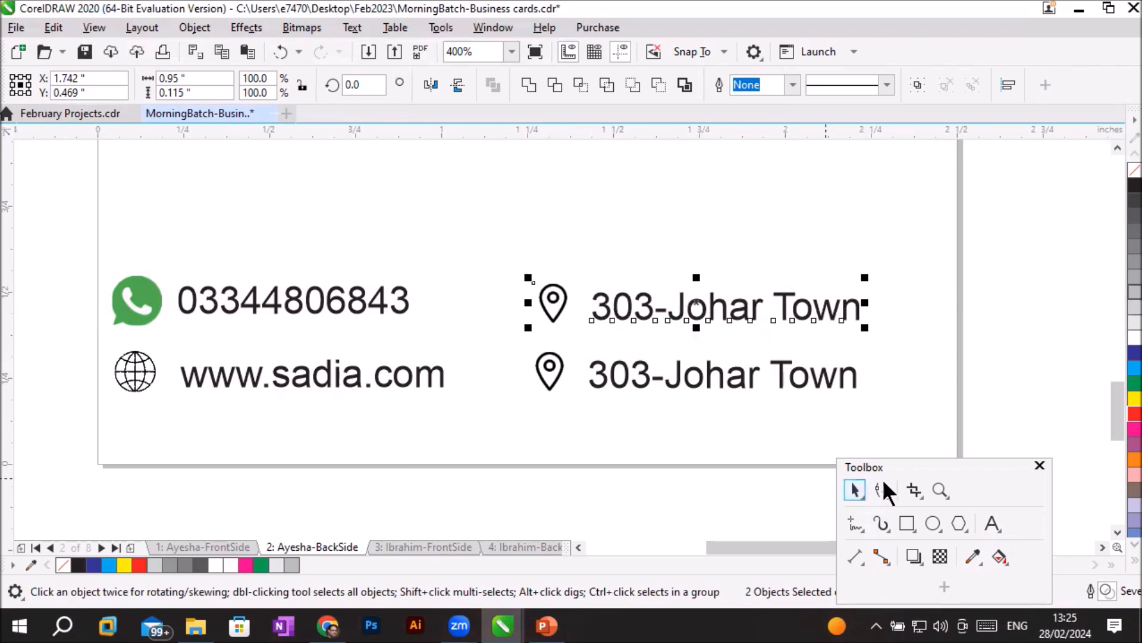
# - Replace the upper copy of the address text with "Sadia786"
pyautogui.click(990, 524)
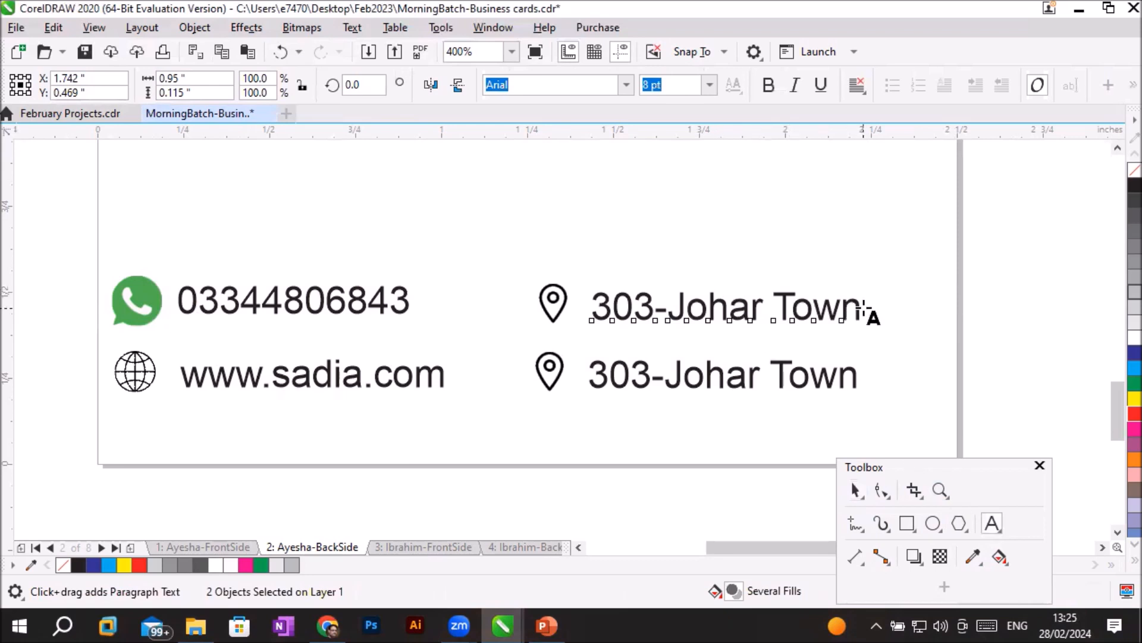
pyautogui.moveTo(859, 308); pyautogui.dragTo(581, 300)
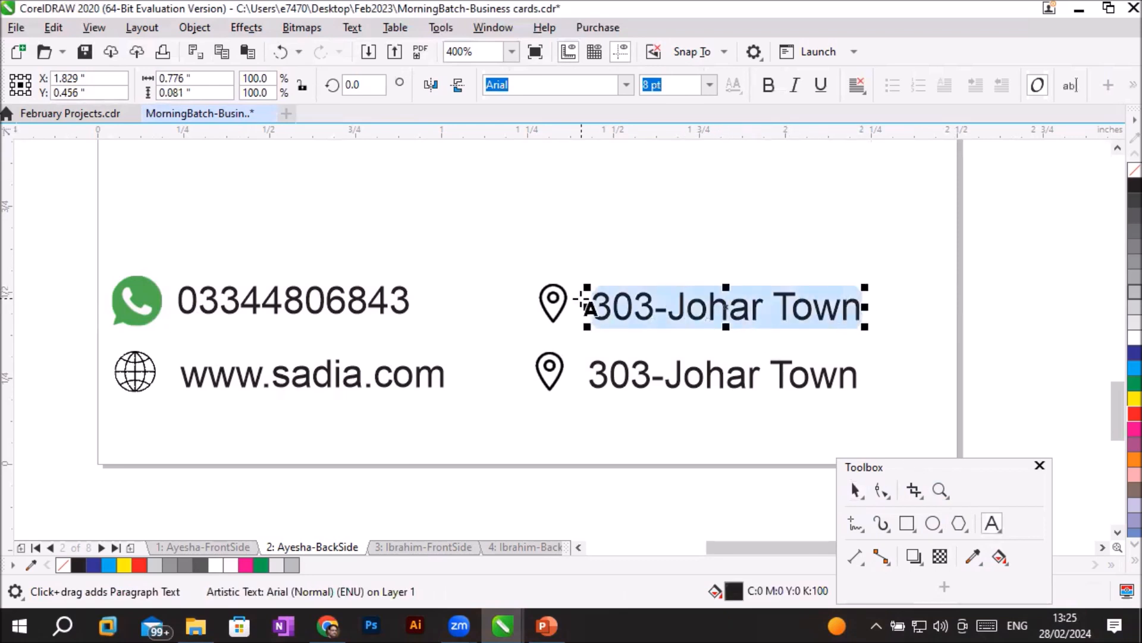
pyautogui.write('a')
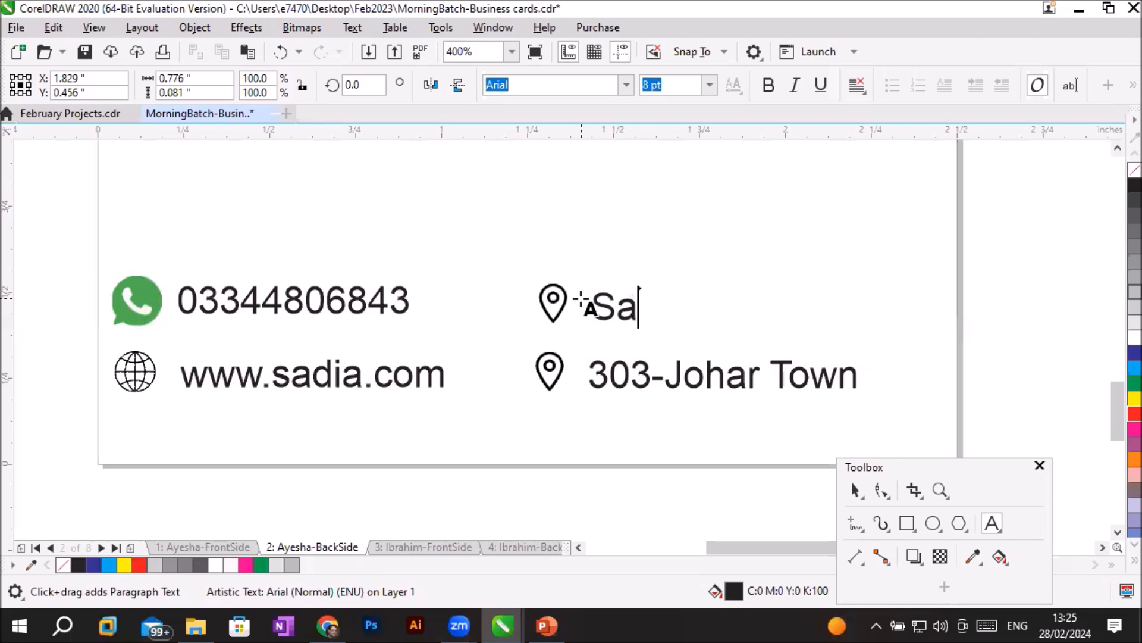
pyautogui.write('dia786')
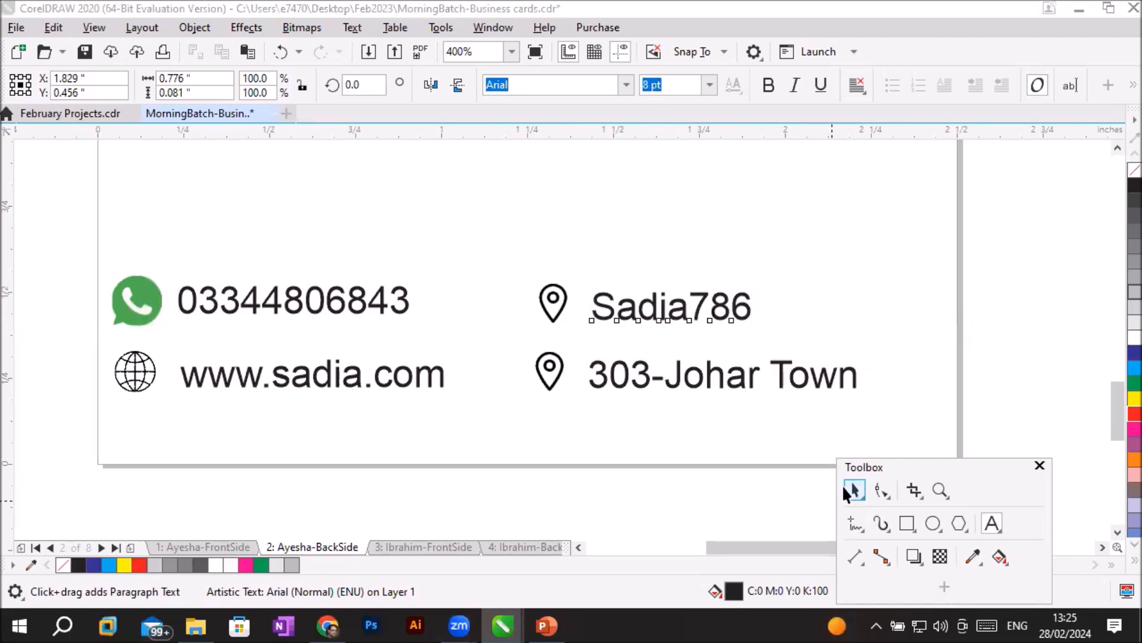
# - Delete the duplicate location pin in front of the "Sadia786" text
pyautogui.click(855, 490)
pyautogui.click(554, 304)
pyautogui.press('Delete')
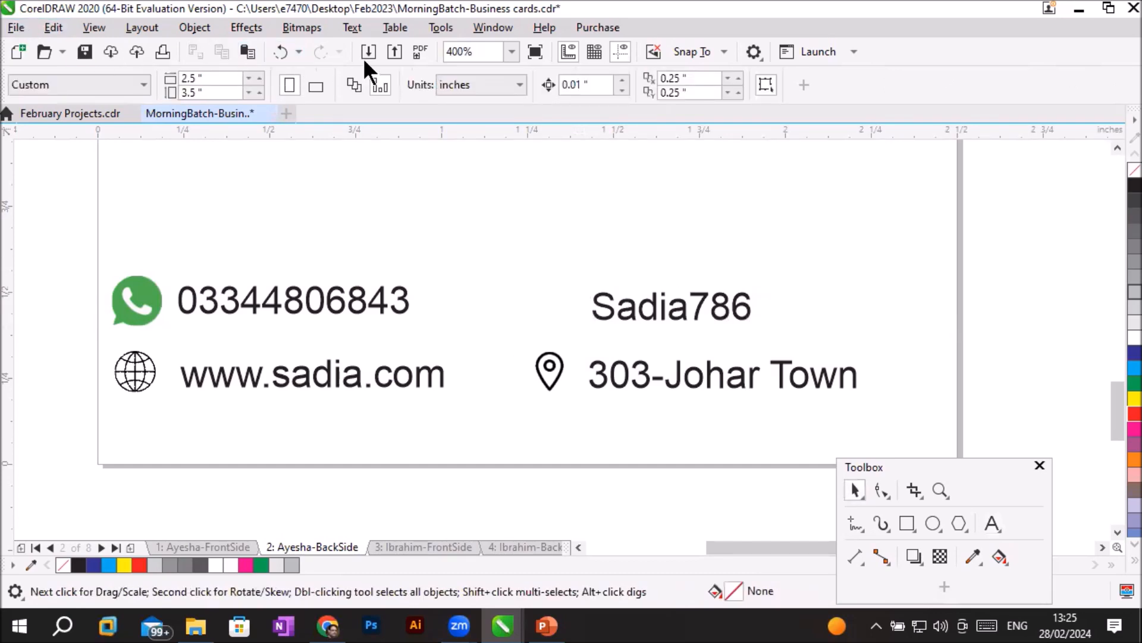
# - Import skype.png and place it as a small icon in front of the username text above the address
pyautogui.hotkey('ctrl', 'i')
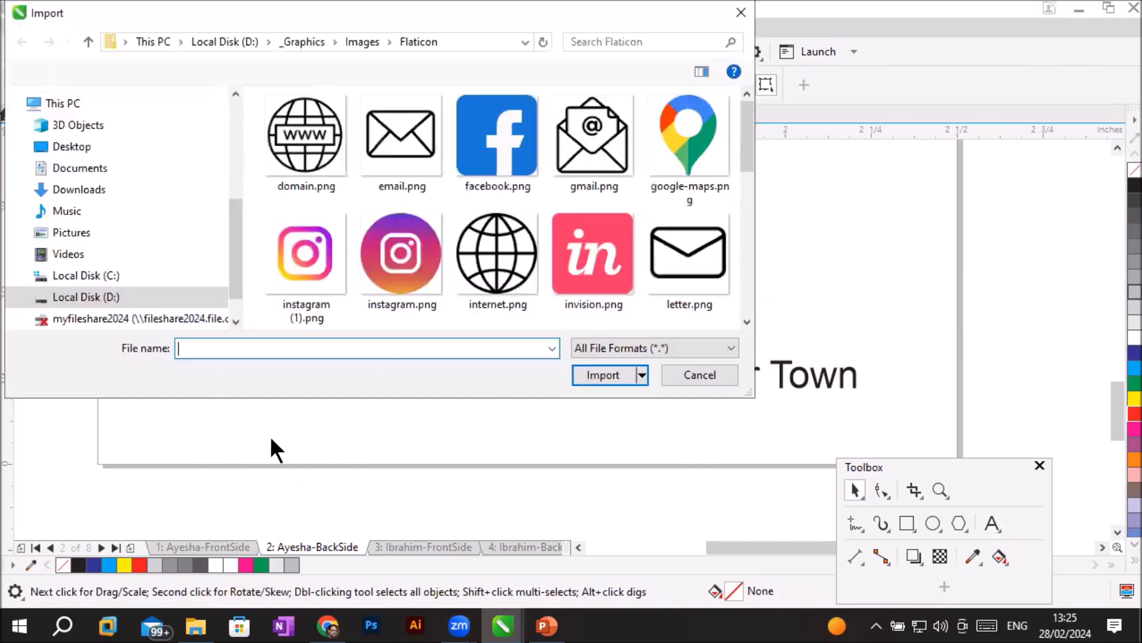
pyautogui.scroll(-5, 584, 233)
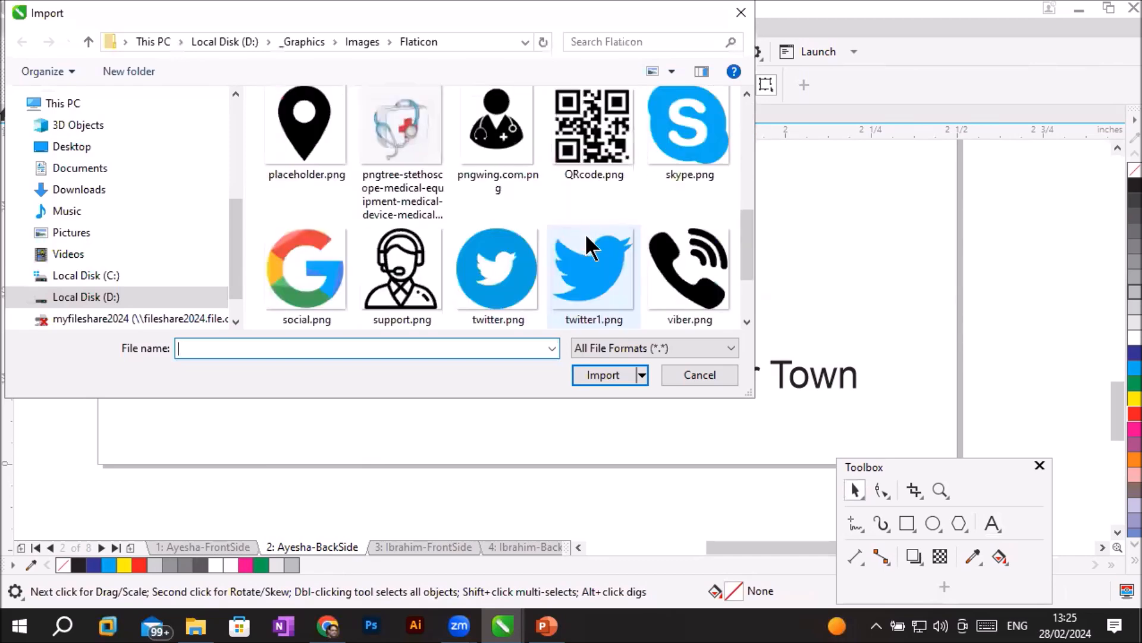
pyautogui.click(675, 152)
pyautogui.doubleClick(676, 151)
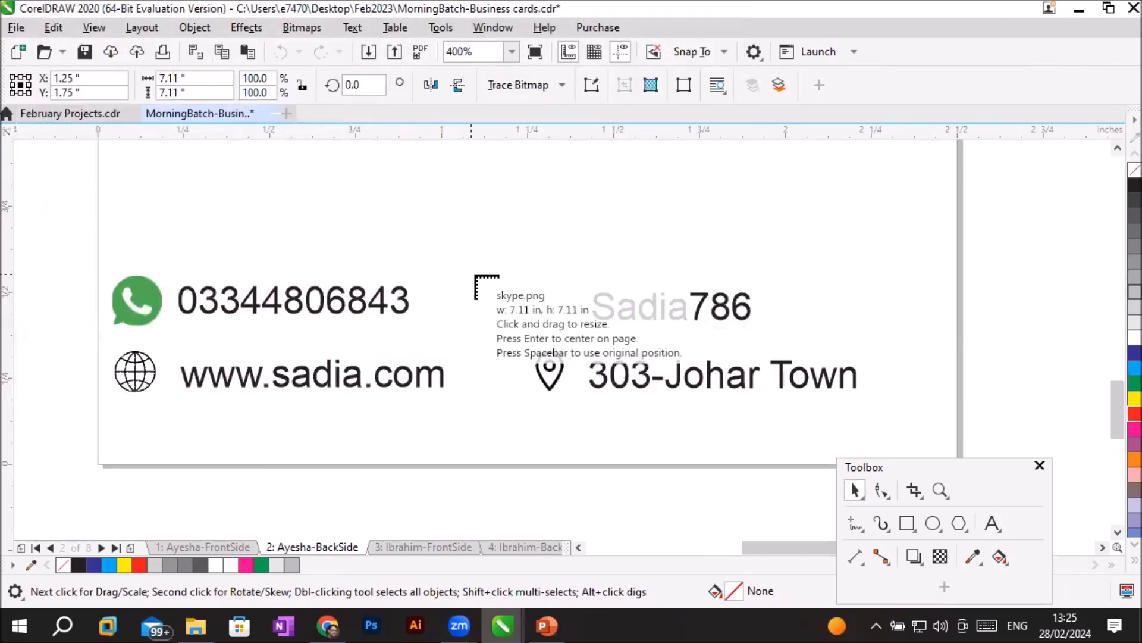
pyautogui.moveTo(587, 343); pyautogui.dragTo(600, 356)
pyautogui.click(550, 443)
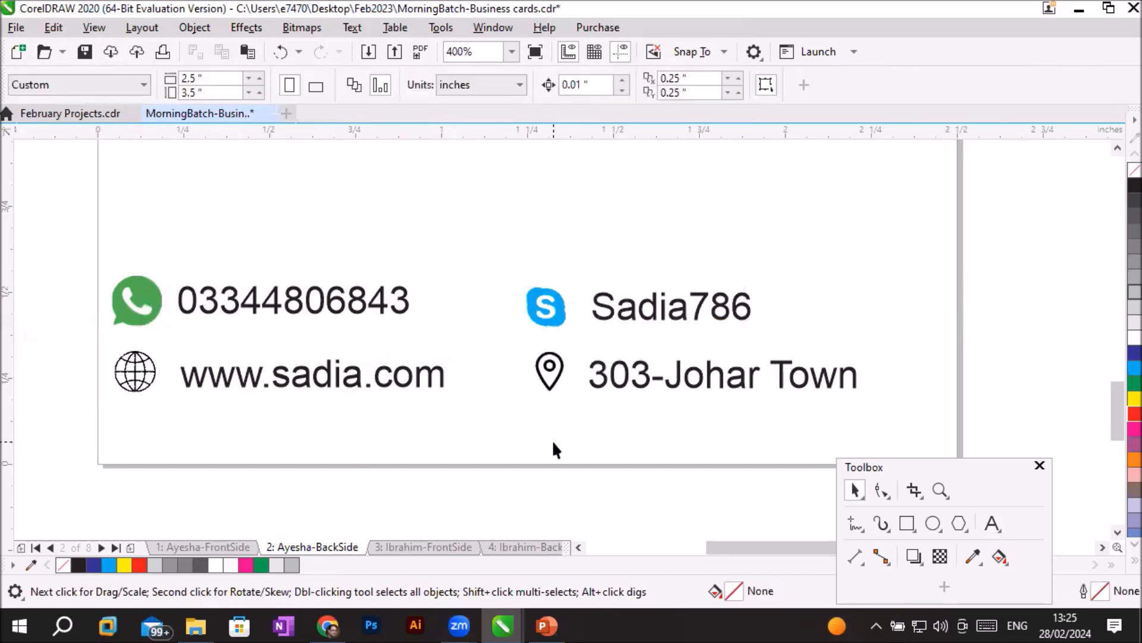
# - Move the floating Toolbox upward into the empty area beside the card
pyautogui.click(1117, 147)
pyautogui.moveTo(1116, 144); pyautogui.dragTo(1107, 144)
pyautogui.scroll(-2, 523, 417)
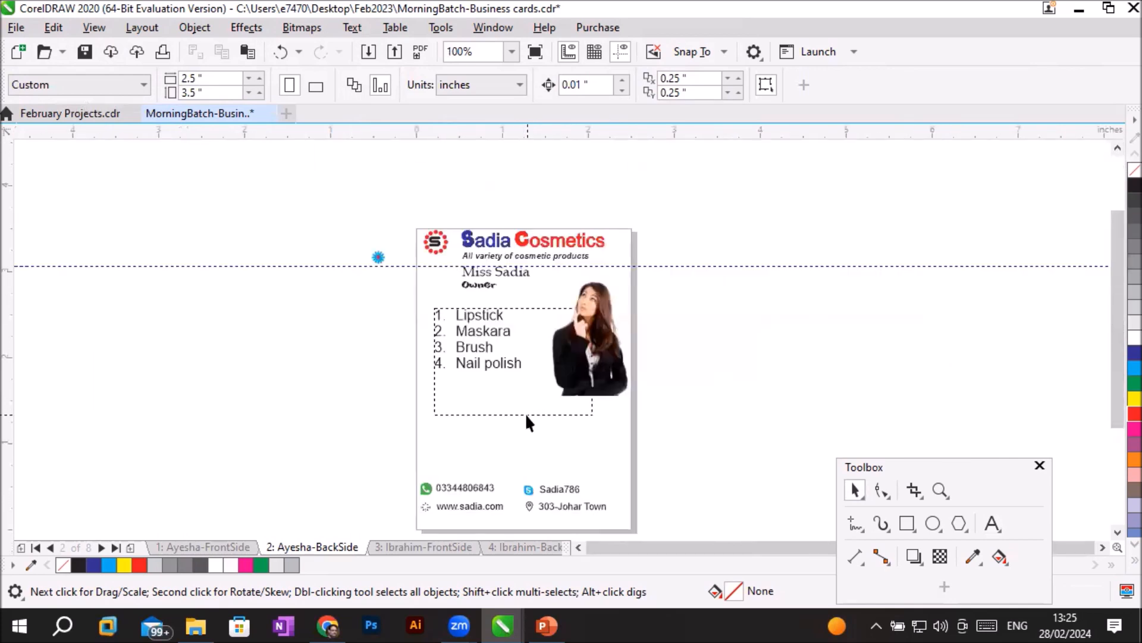
pyautogui.scroll(1, 655, 502)
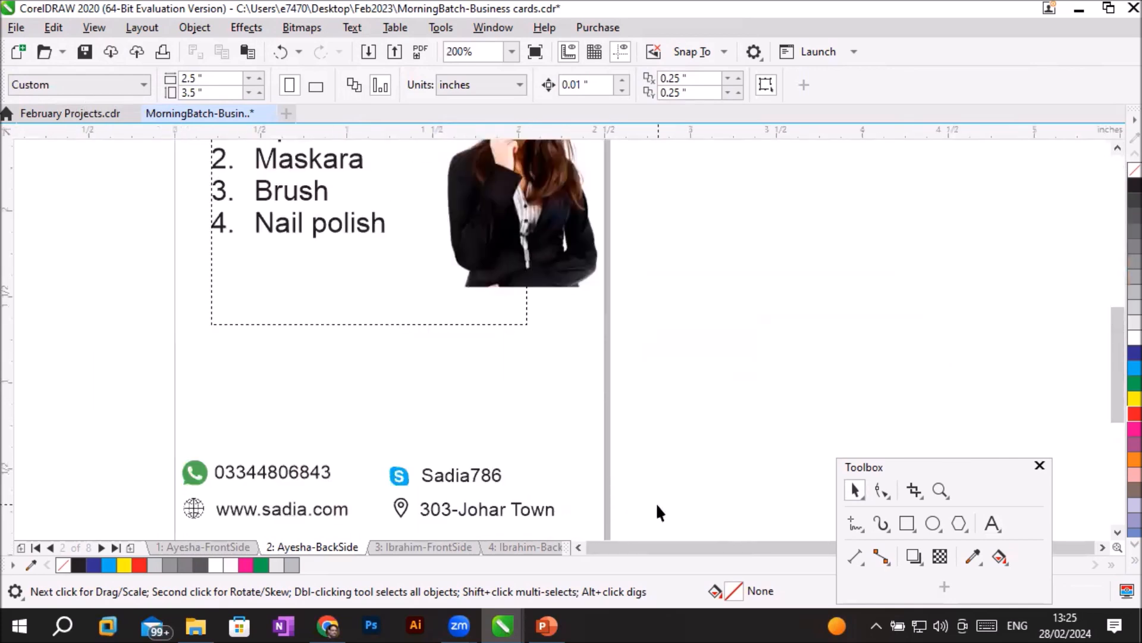
pyautogui.click(922, 465)
pyautogui.moveTo(920, 461); pyautogui.dragTo(817, 200)
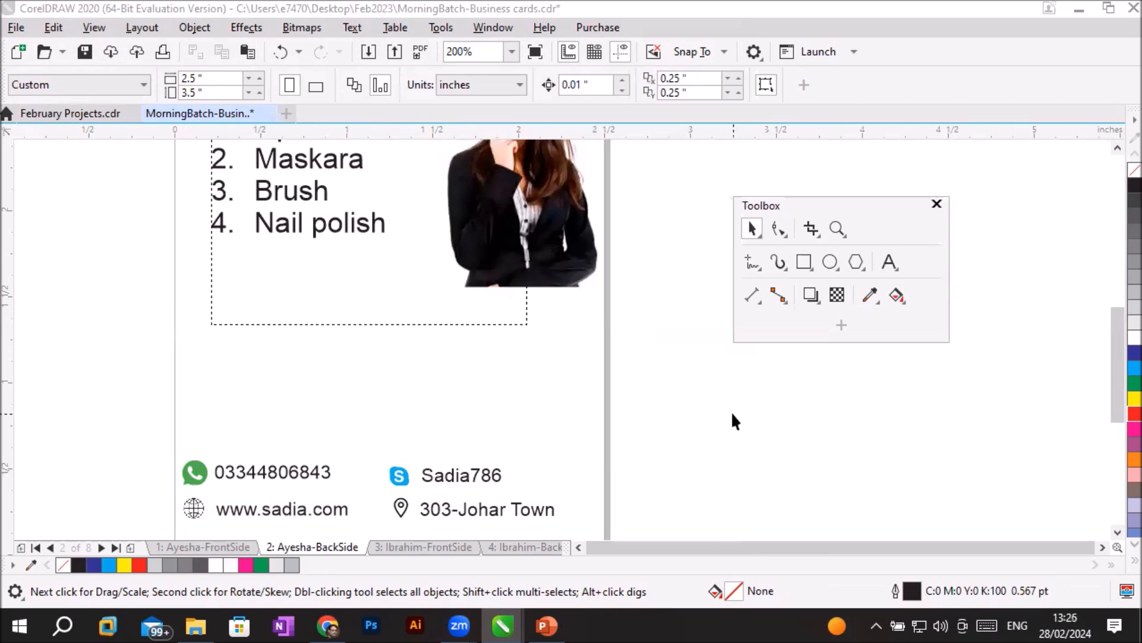
# - Select all the contact icons and texts at the card's bottom and nudge them to X 1.185, Y 0.331 inches
pyautogui.scroll(-1, 623, 446)
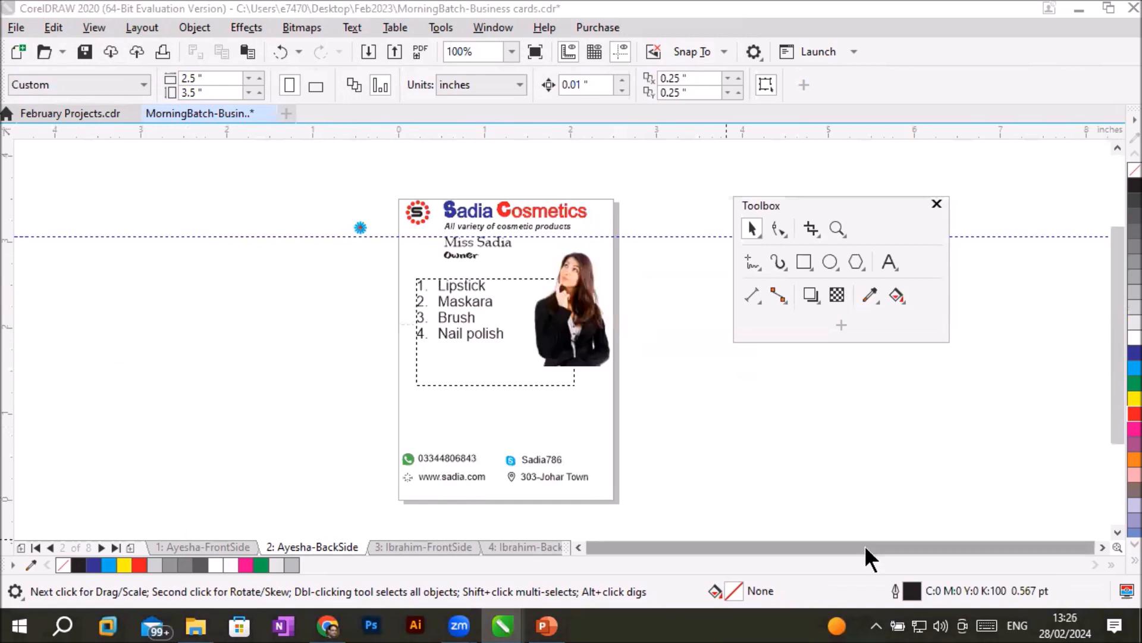
pyautogui.click(1117, 532)
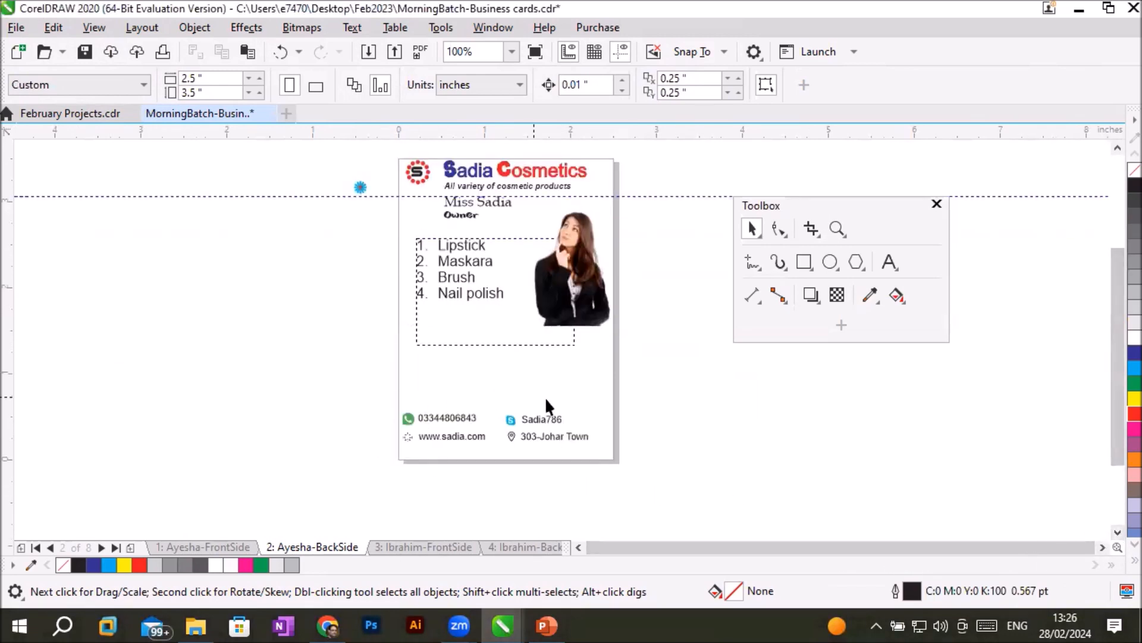
pyautogui.moveTo(389, 398); pyautogui.dragTo(620, 455)
pyautogui.press('Right')
pyautogui.press('Right')
pyautogui.press('Right')
pyautogui.press('Right')
pyautogui.press('Right')
pyautogui.press('Right')
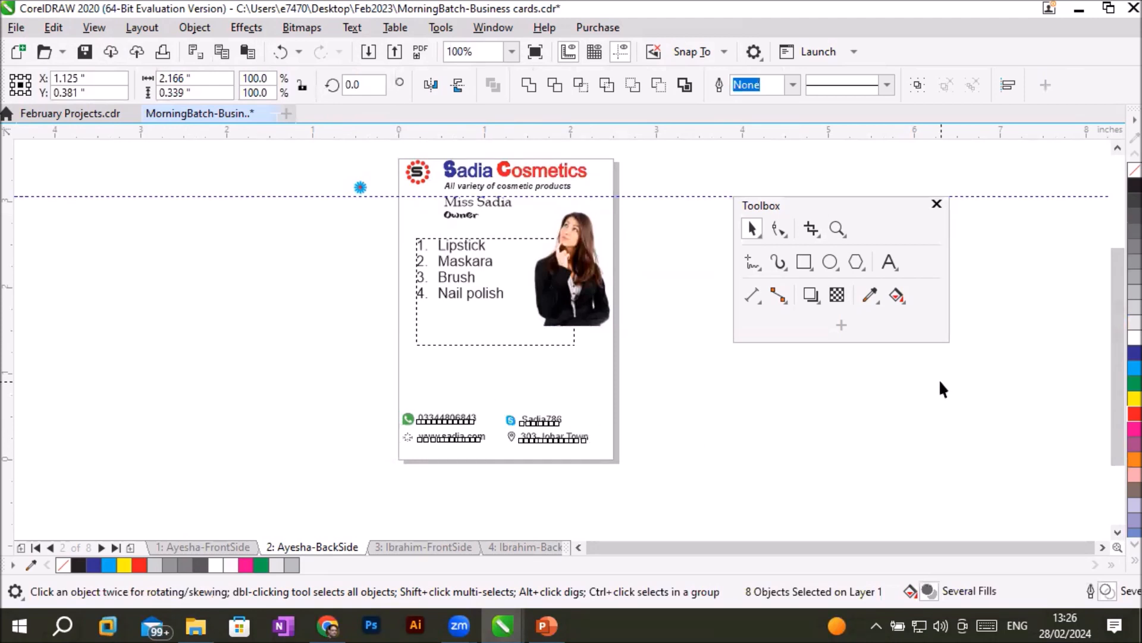
pyautogui.press('Down')
pyautogui.press('Down')
pyautogui.press('Down')
pyautogui.press('Down')
pyautogui.press('Down')
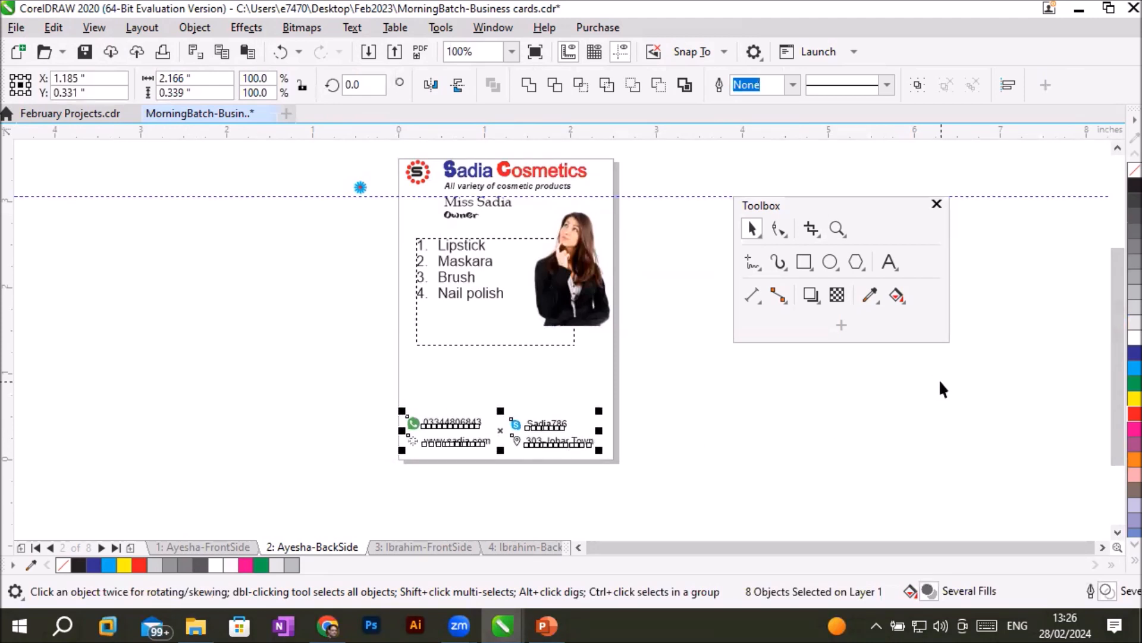
pyautogui.click(908, 397)
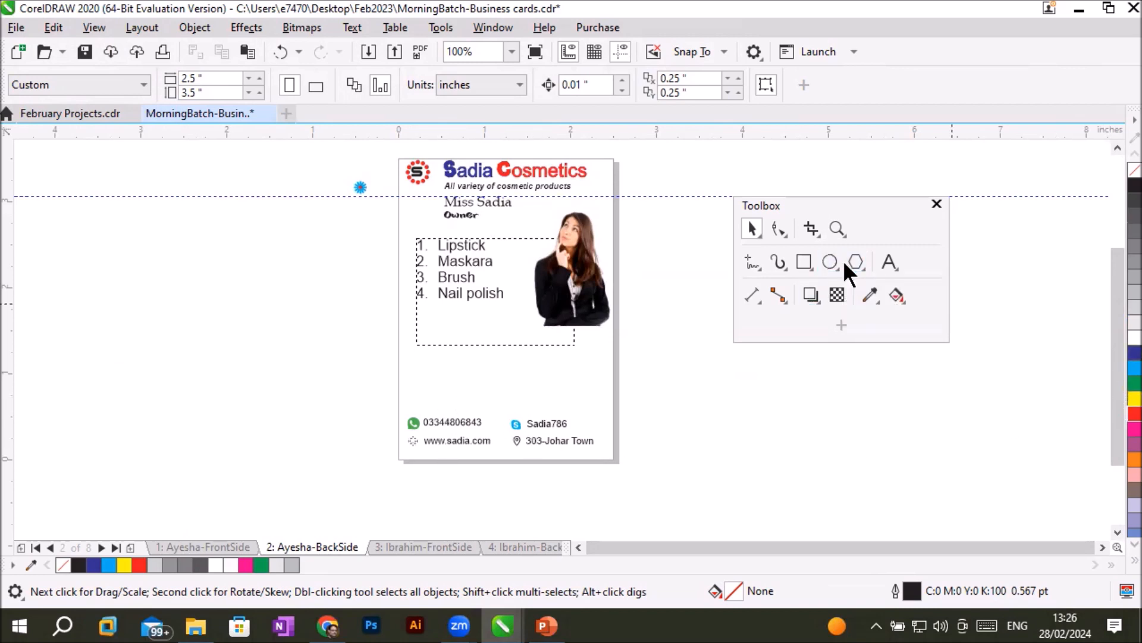
# - Draw a rectangle about 2.385 by 0.5 inches over the contact block and fill it with black
pyautogui.click(804, 262)
pyautogui.moveTo(397, 410); pyautogui.dragTo(601, 452)
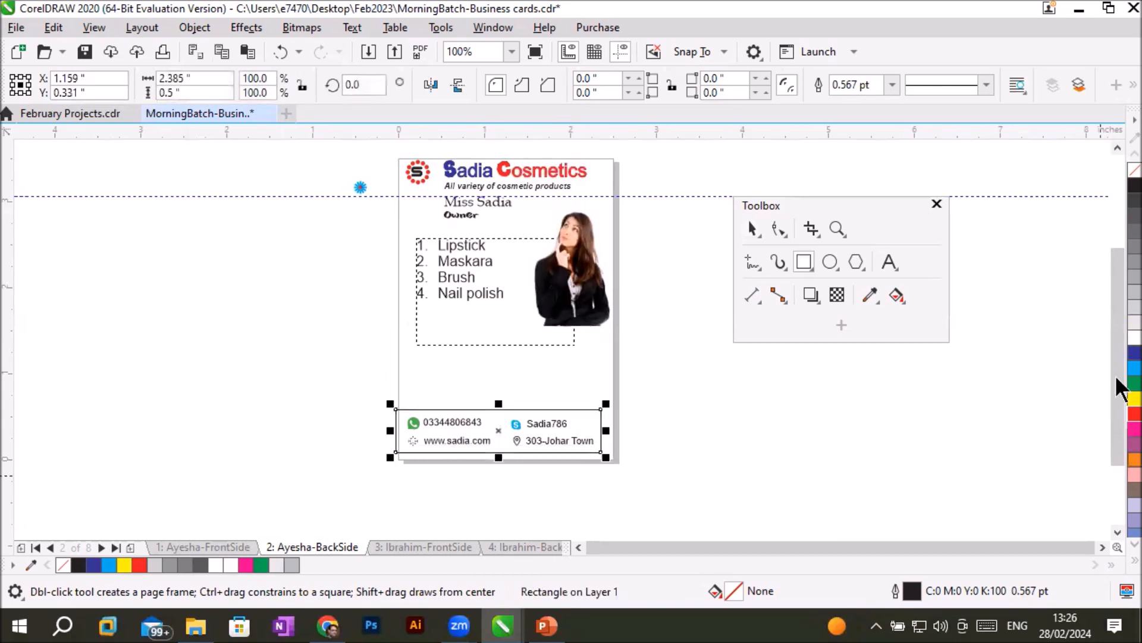
pyautogui.click(1118, 192)
pyautogui.scroll(1, 676, 498)
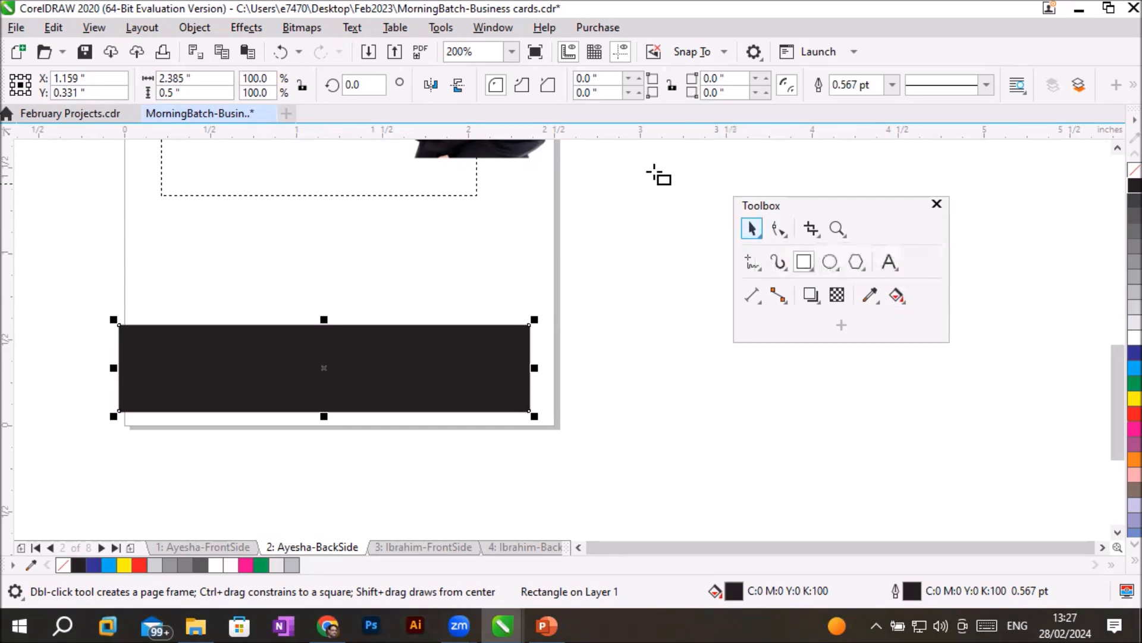
pyautogui.click(479, 29)
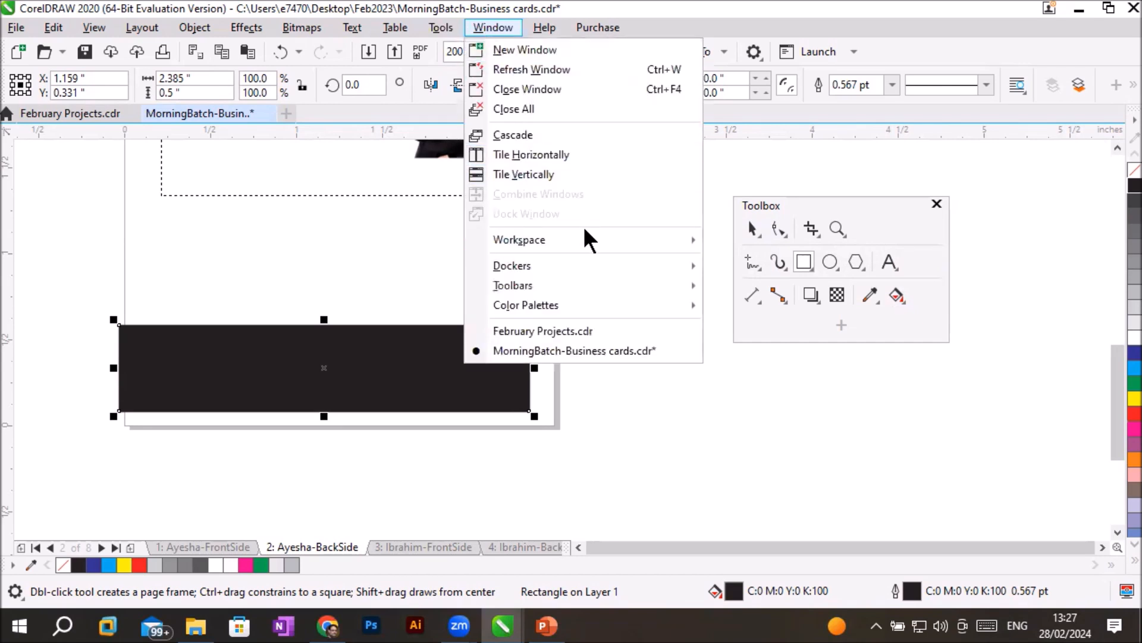
pyautogui.moveTo(587, 266)
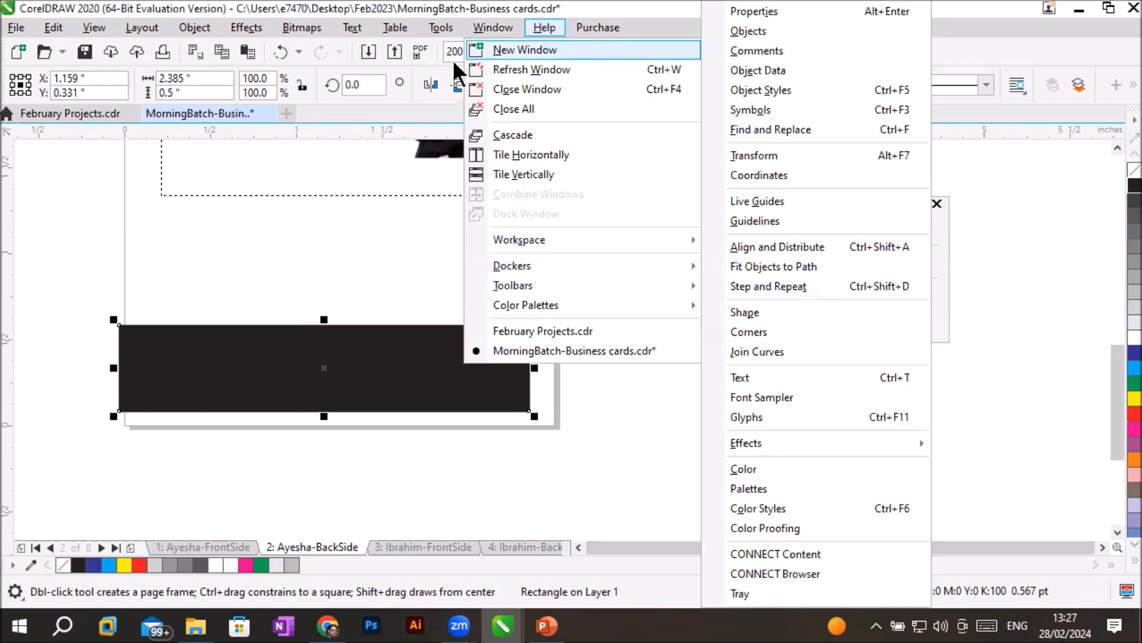
pyautogui.click(488, 28)
pyautogui.click(487, 28)
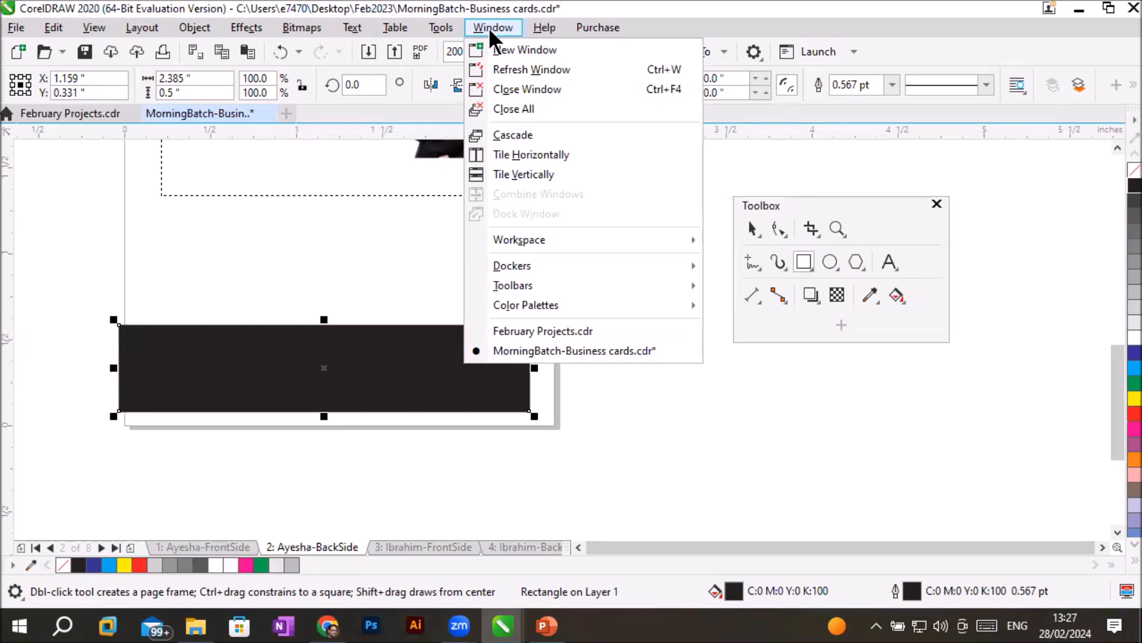
pyautogui.moveTo(626, 270)
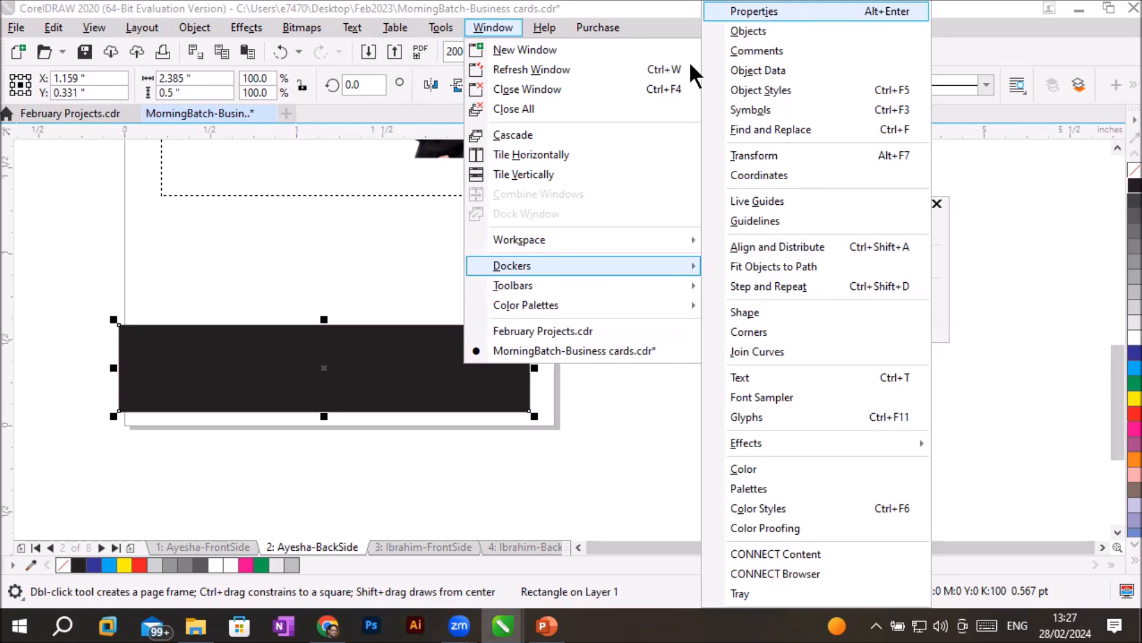
pyautogui.click(461, 290)
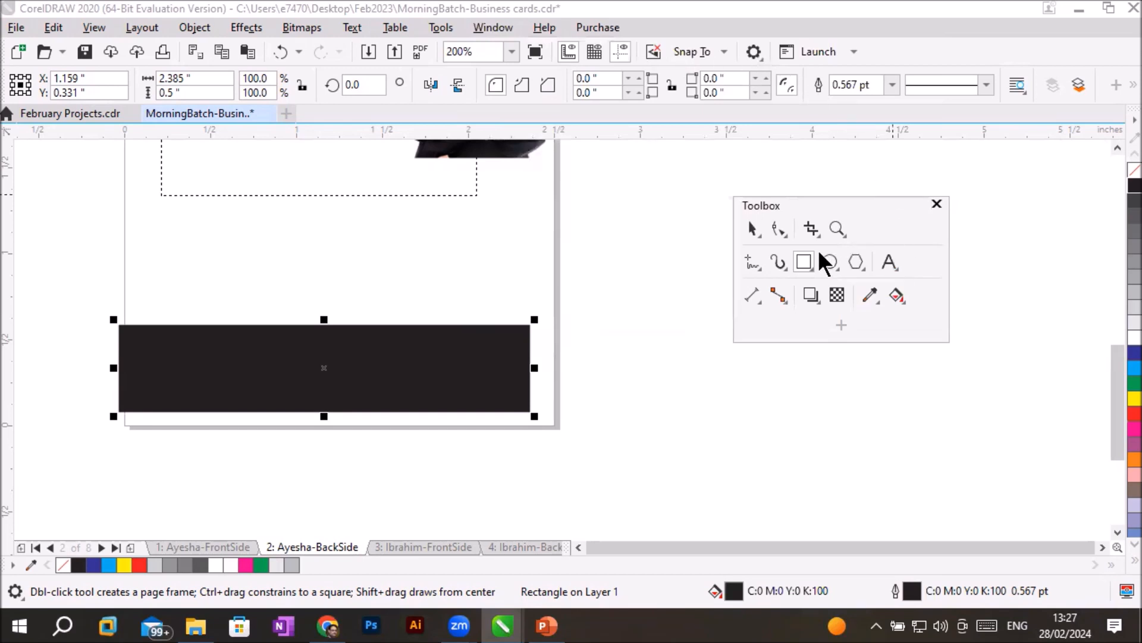
# - Switch the workspace to Lite
pyautogui.click(492, 28)
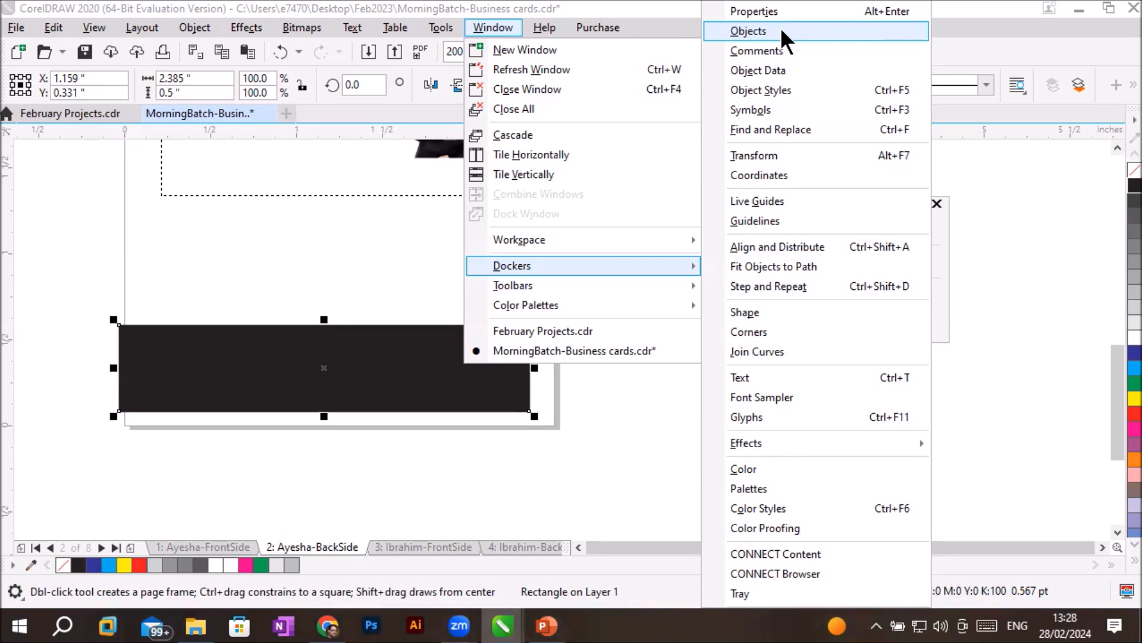
pyautogui.moveTo(568, 247)
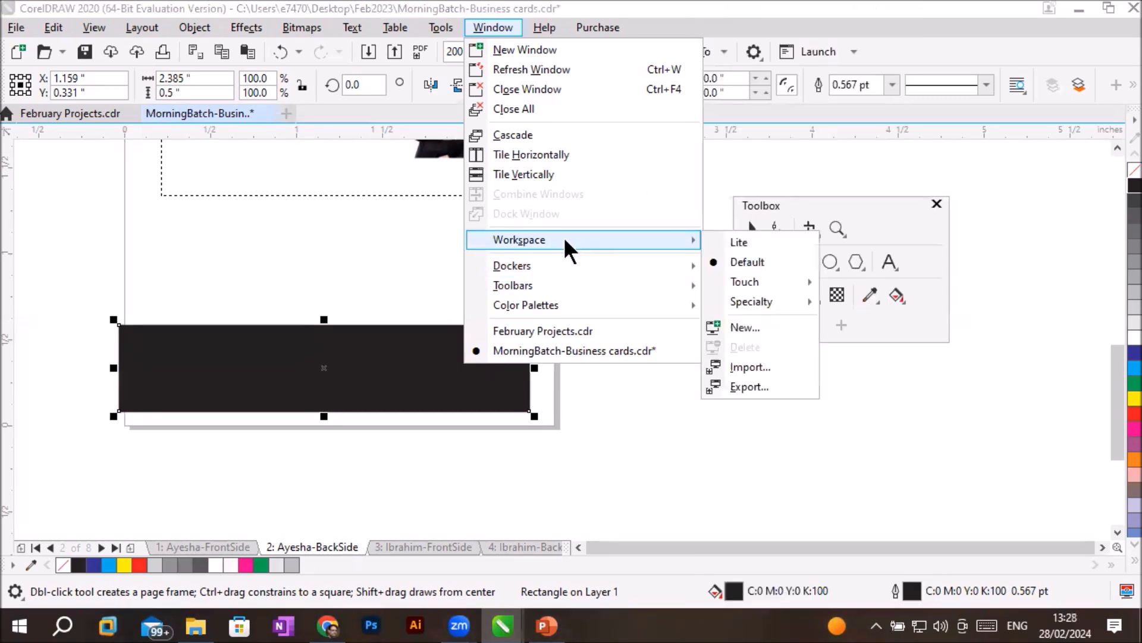
pyautogui.click(771, 241)
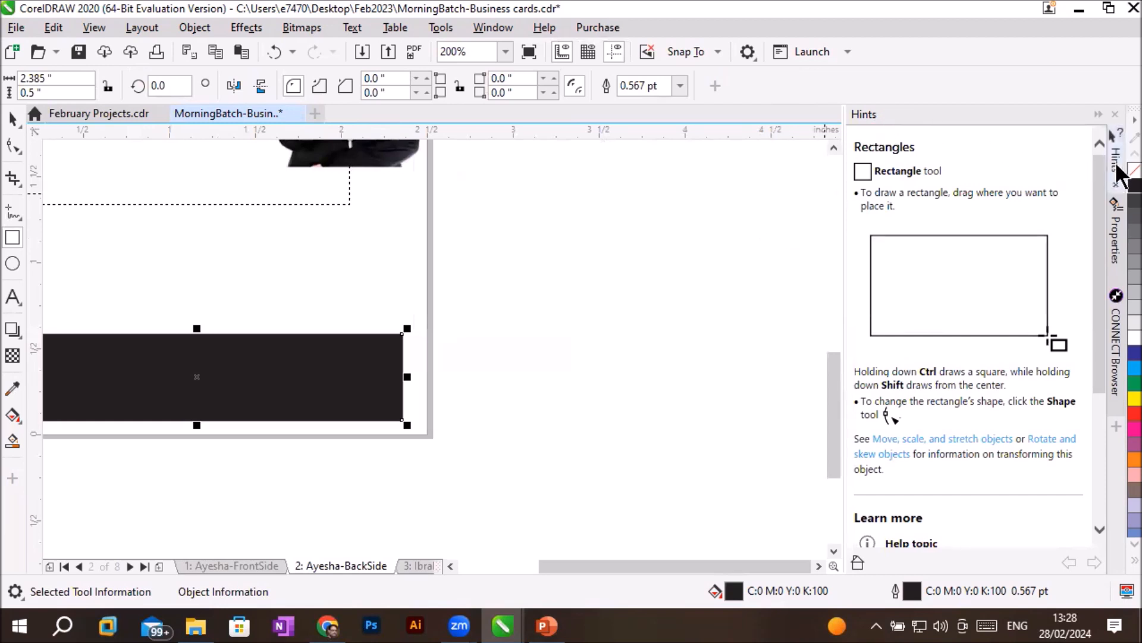
# - Examine the Hints, Properties and CONNECT Browser dockers of the Lite workspace
pyautogui.click(1117, 176)
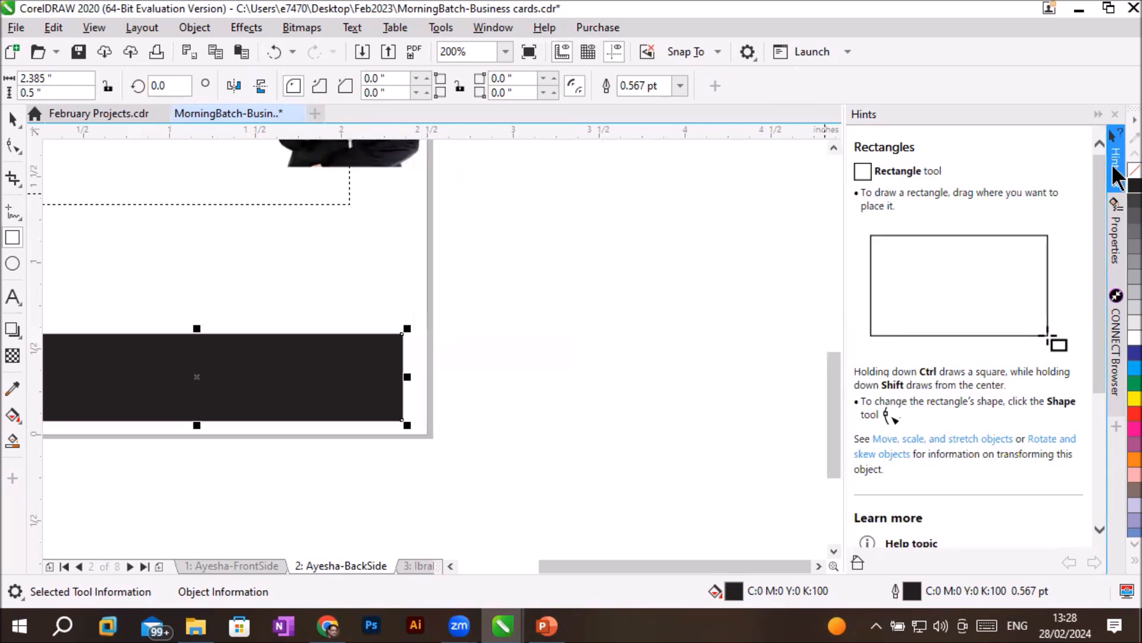
pyautogui.click(1117, 176)
pyautogui.click(1118, 249)
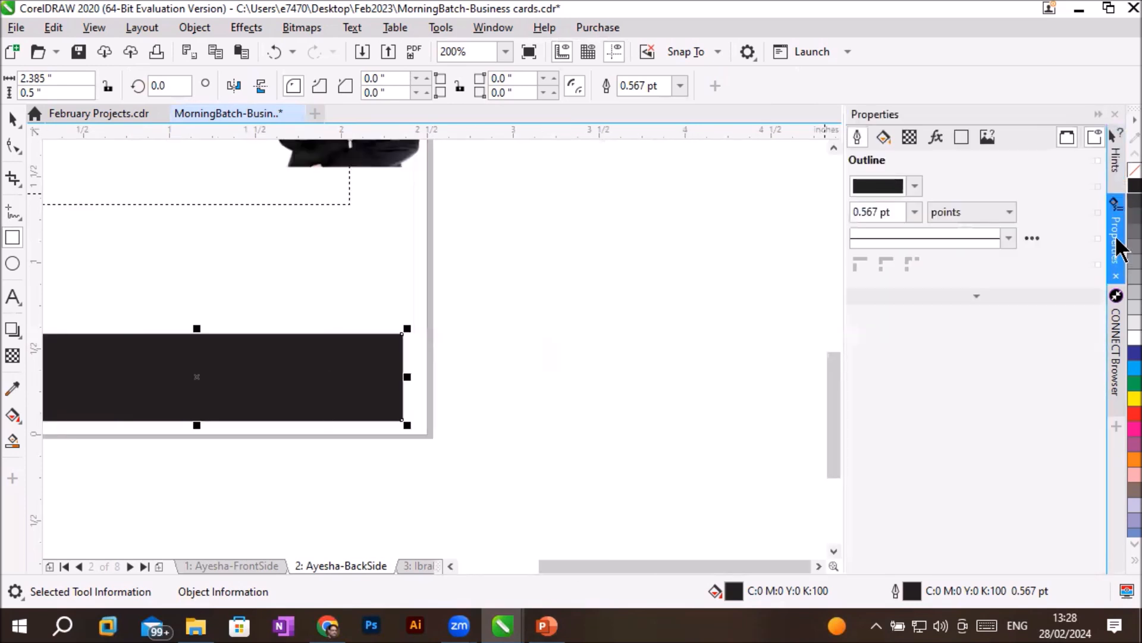
pyautogui.click(1117, 249)
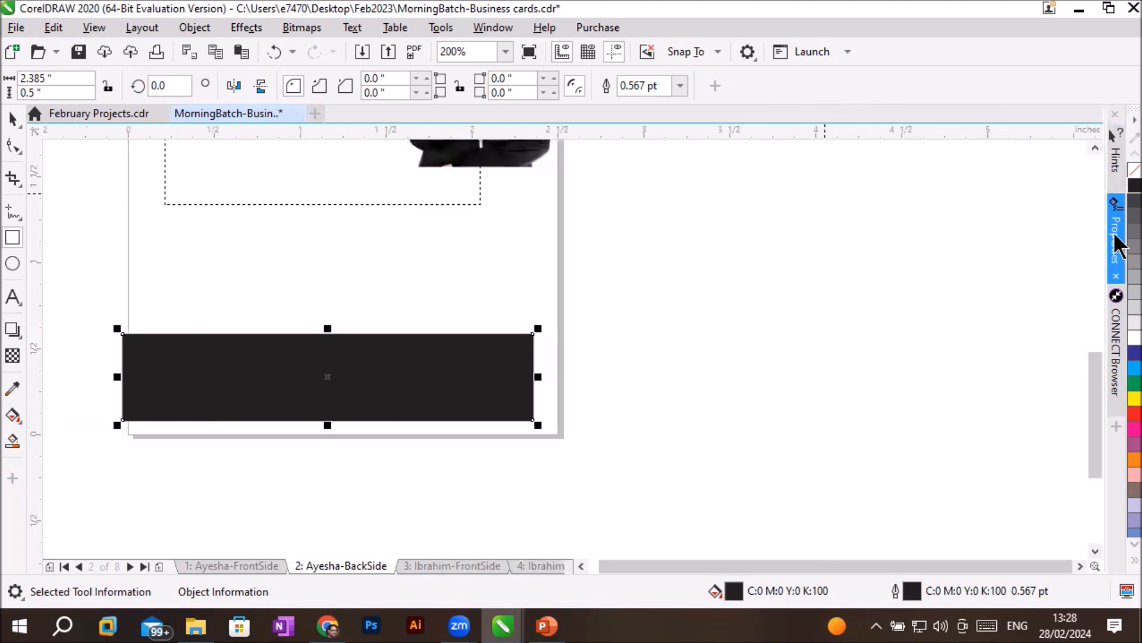
pyautogui.click(1117, 356)
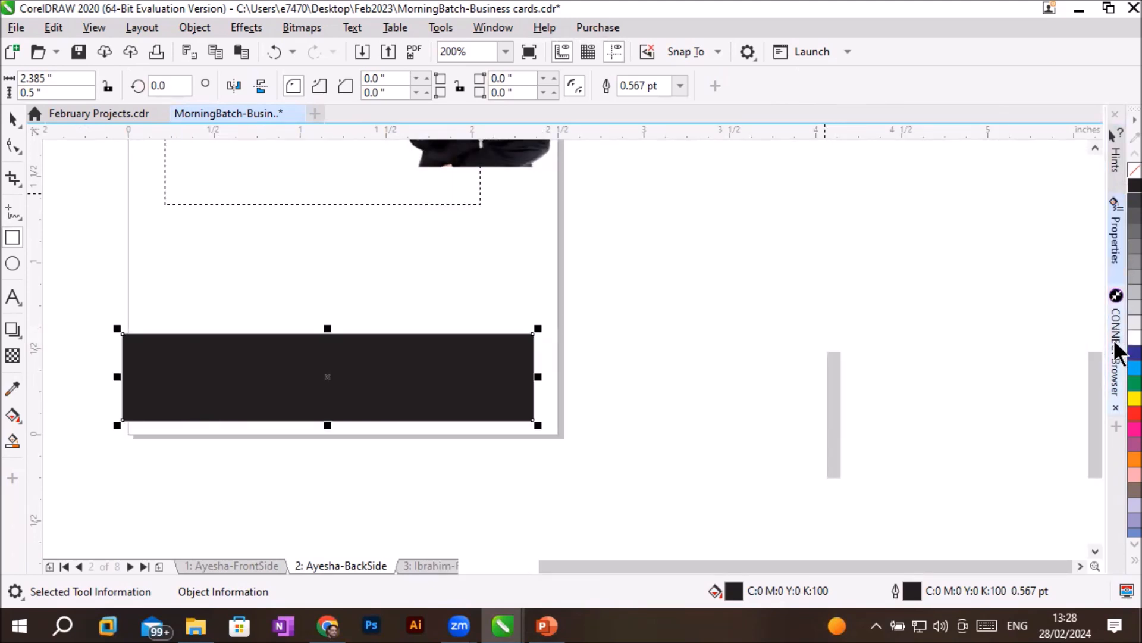
pyautogui.click(1116, 349)
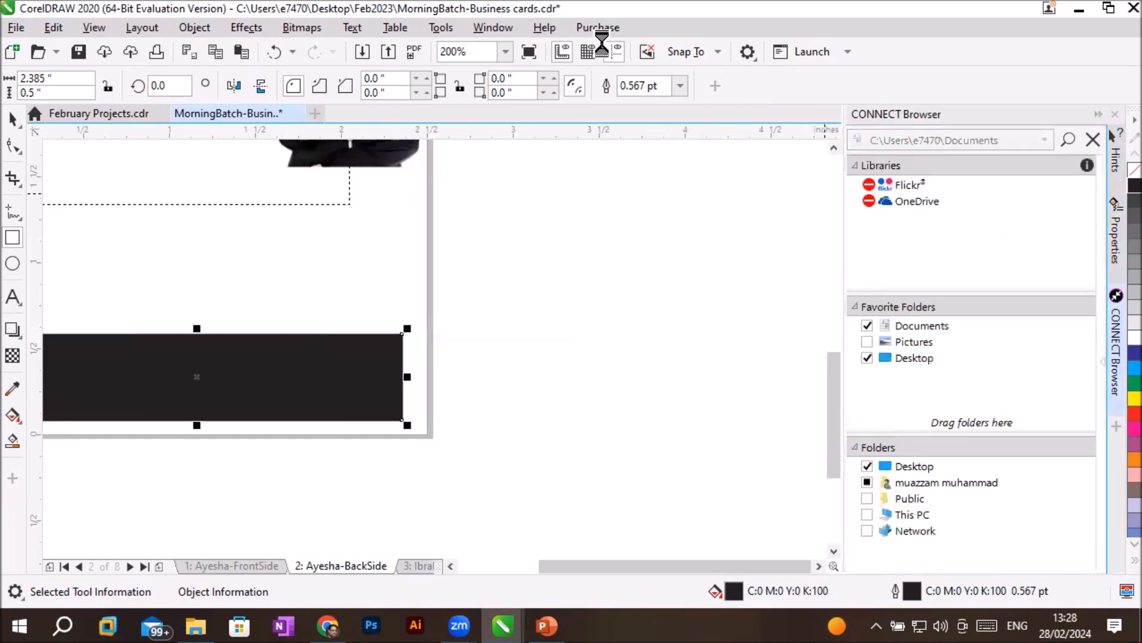
# - Switch the workspace to the Adobe Illustrator specialty layout
pyautogui.click(483, 31)
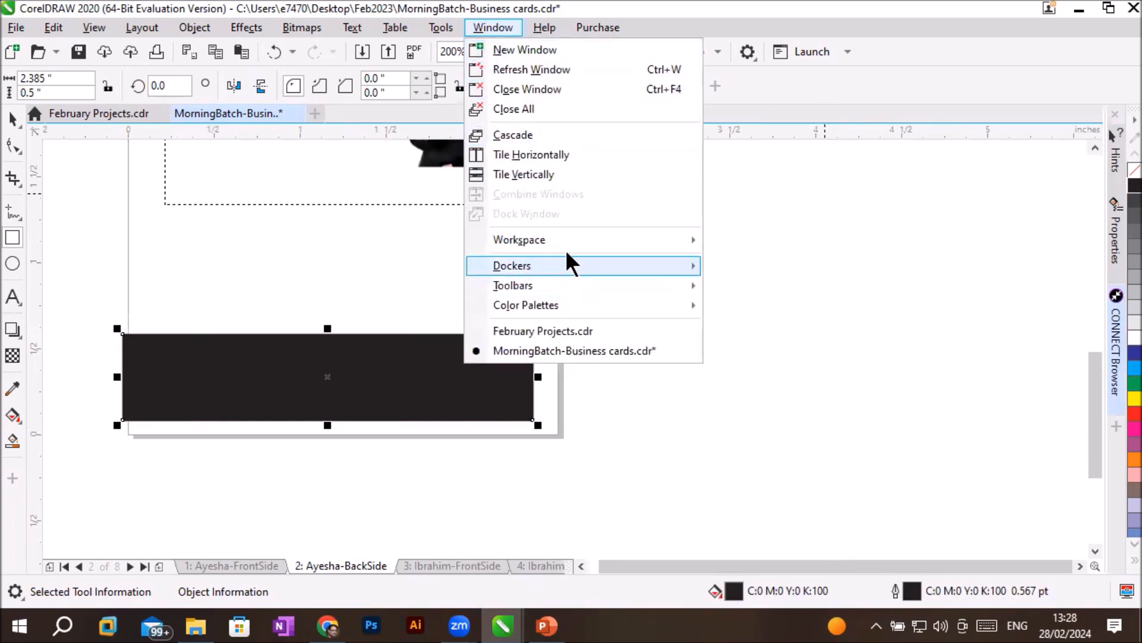
pyautogui.moveTo(576, 239)
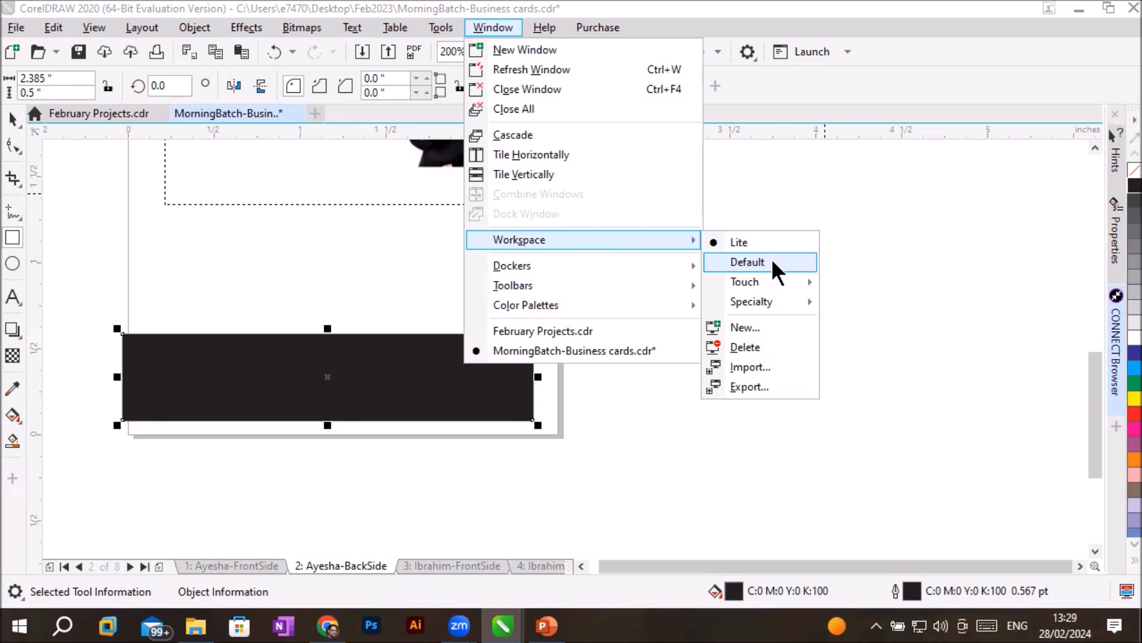
pyautogui.moveTo(777, 277)
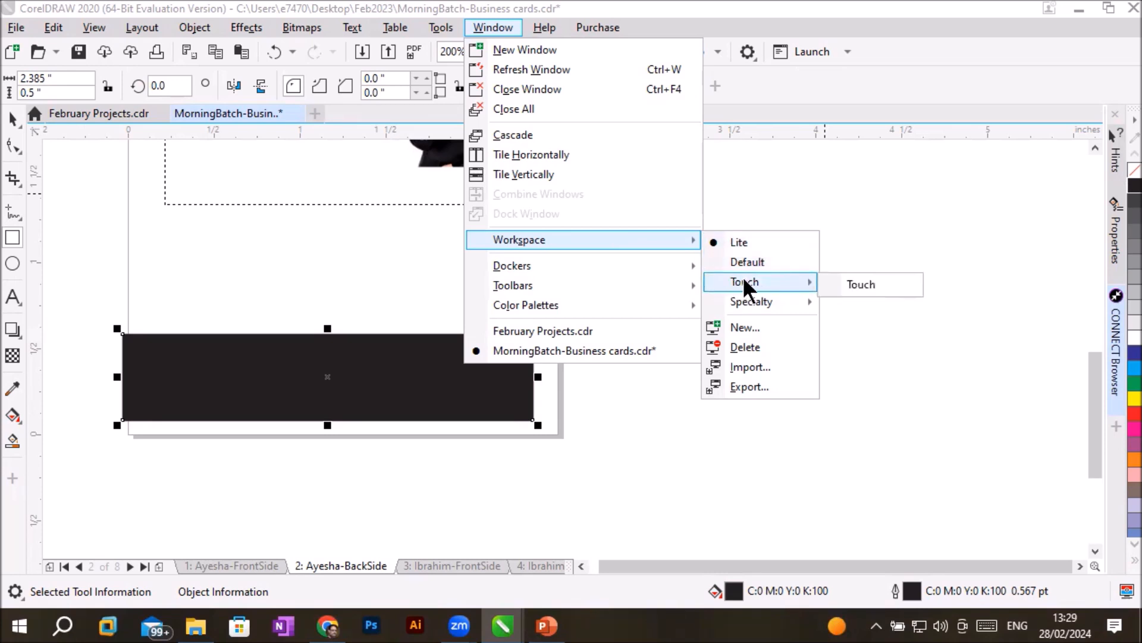
pyautogui.moveTo(764, 301)
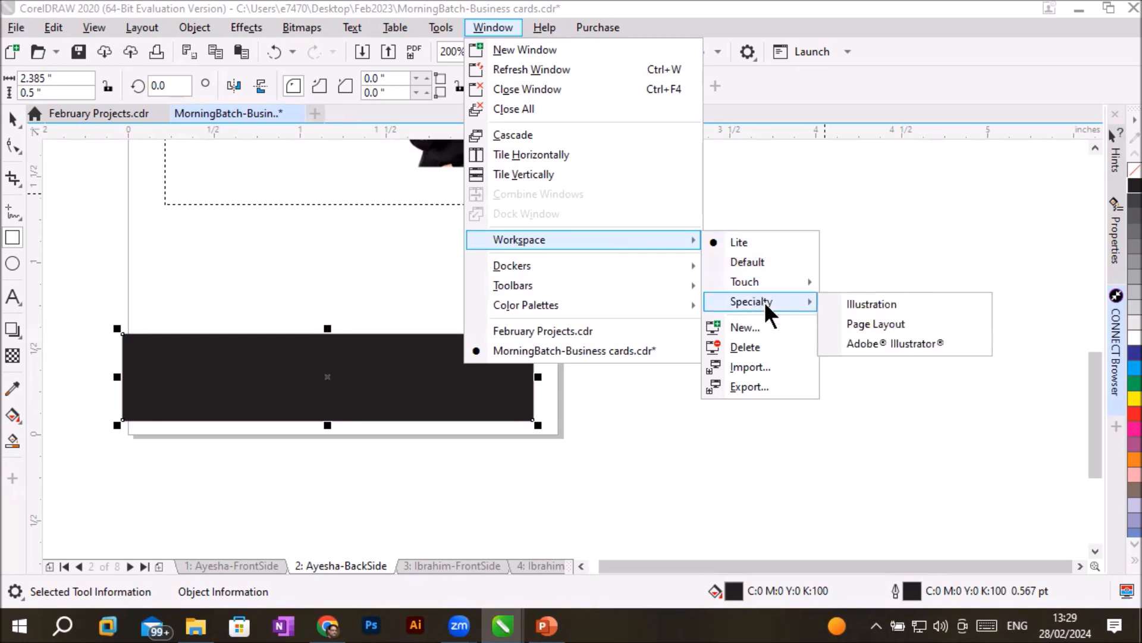
pyautogui.click(944, 342)
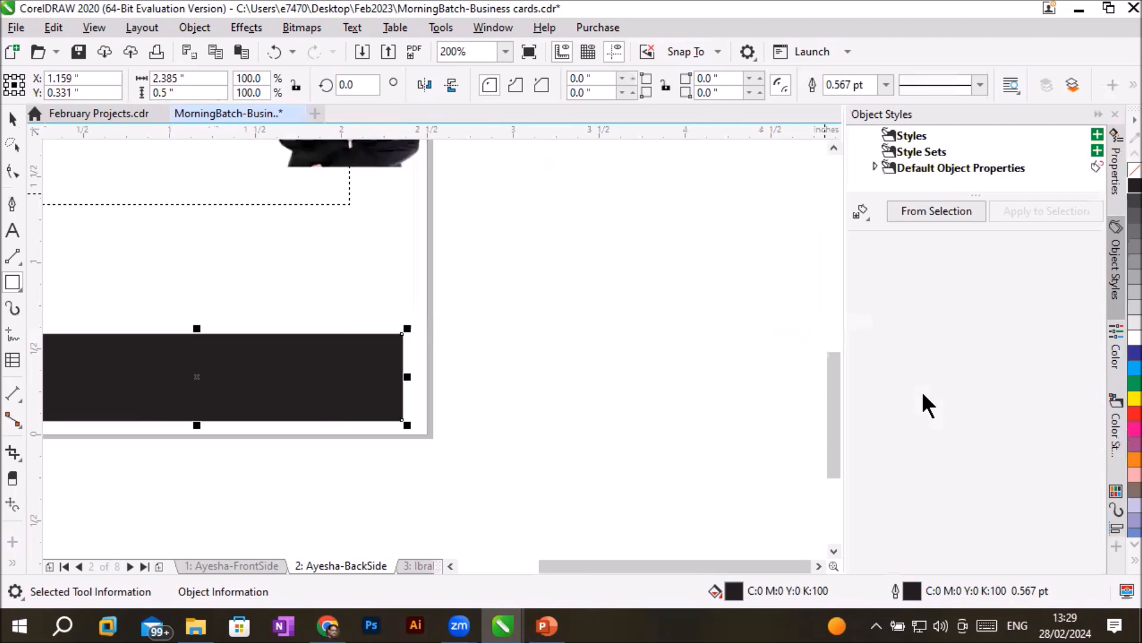
# - Examine the Properties, Object Styles and Color dockers in the Adobe Illustrator workspace
pyautogui.click(1116, 176)
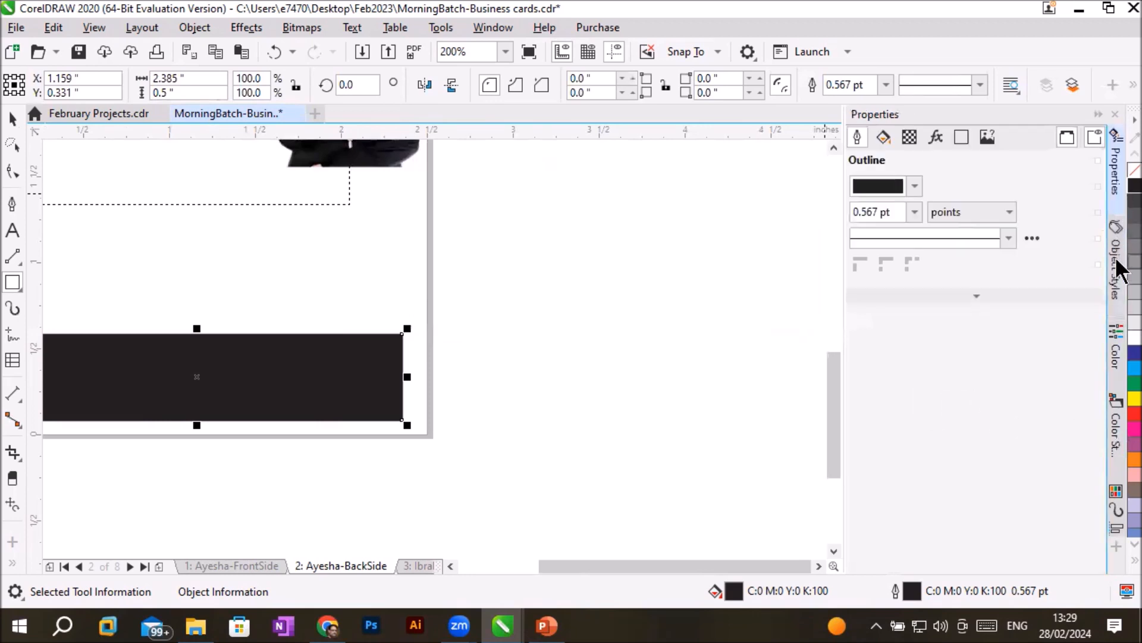
pyautogui.click(1116, 273)
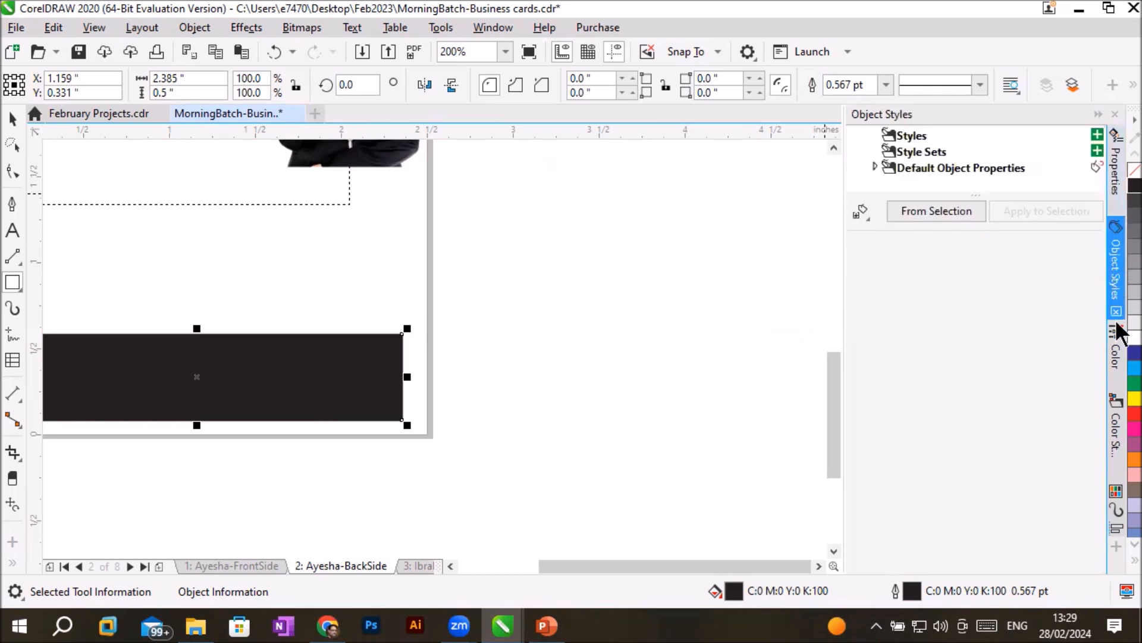
pyautogui.click(1116, 362)
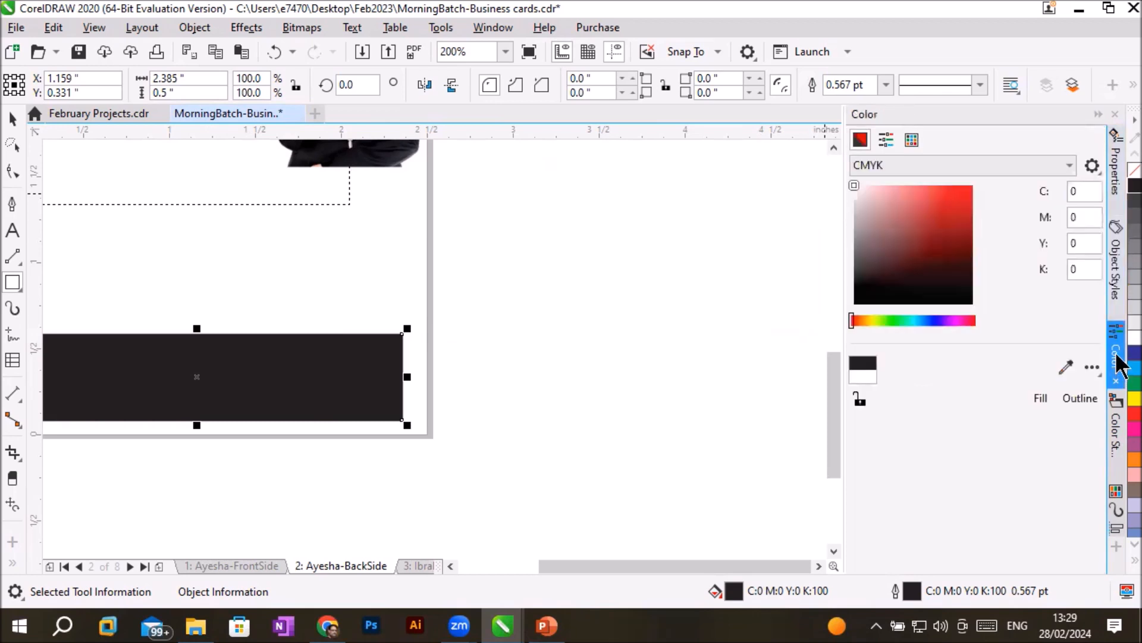
# - Examine the Color Styles and Artistic Media dockers
pyautogui.click(1116, 437)
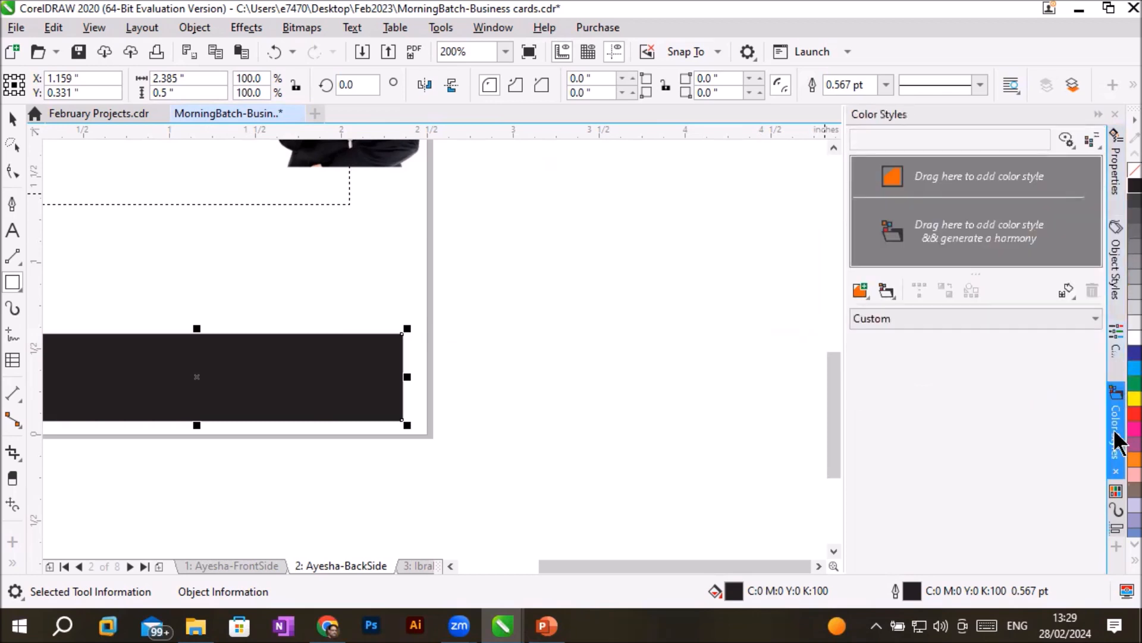
pyautogui.click(1114, 508)
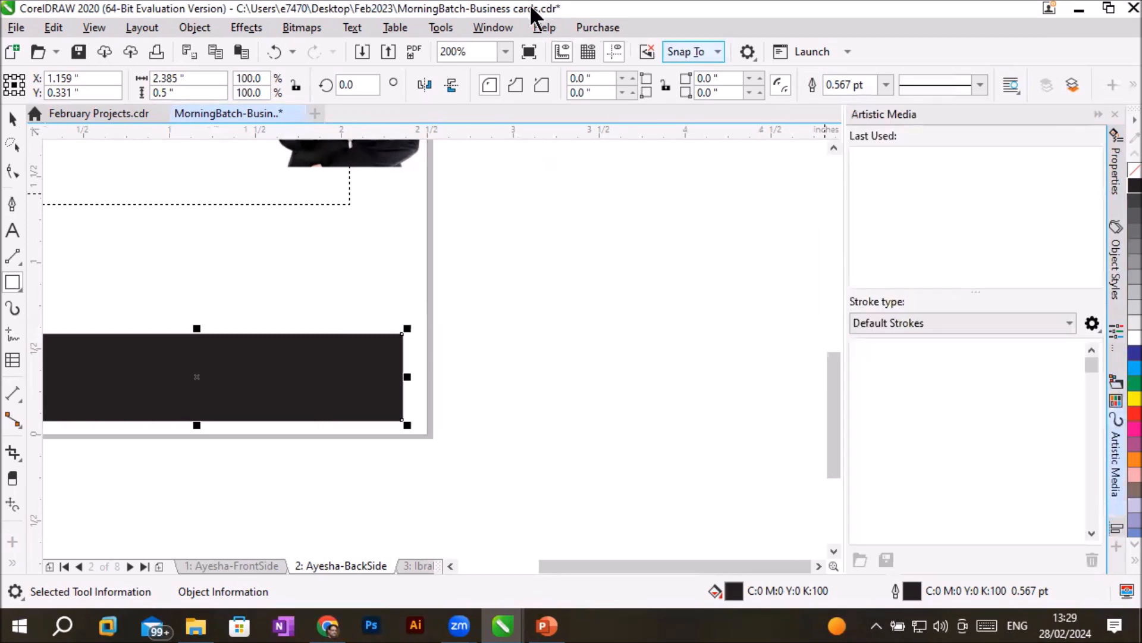
# - Switch the workspace to Default and move the floating Toolbox closer to the card page
pyautogui.click(492, 28)
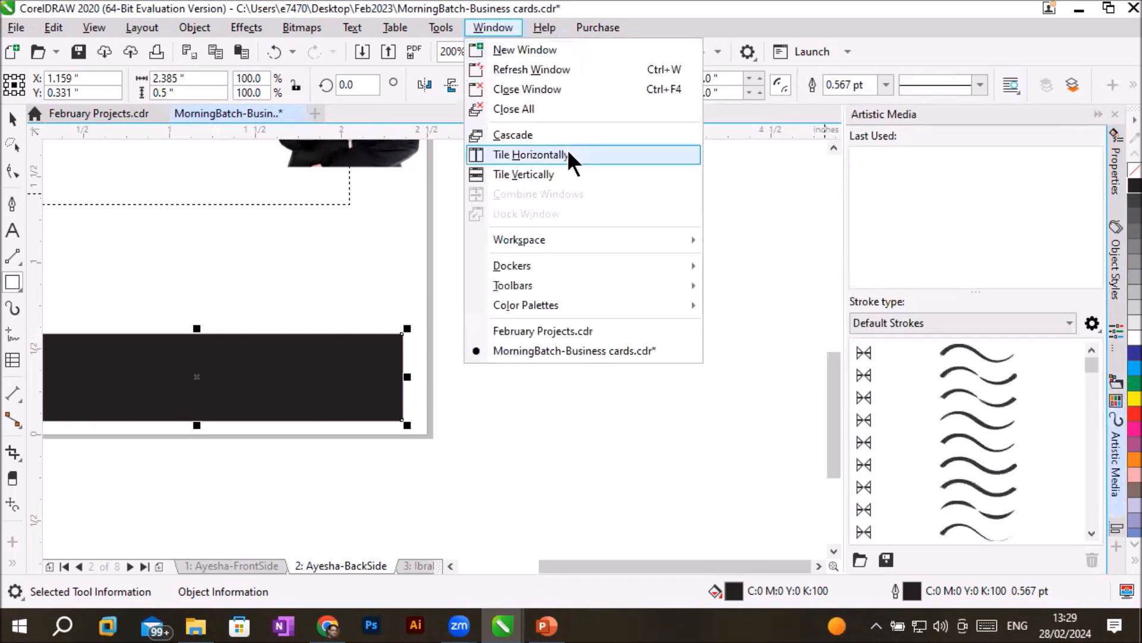
pyautogui.moveTo(589, 249)
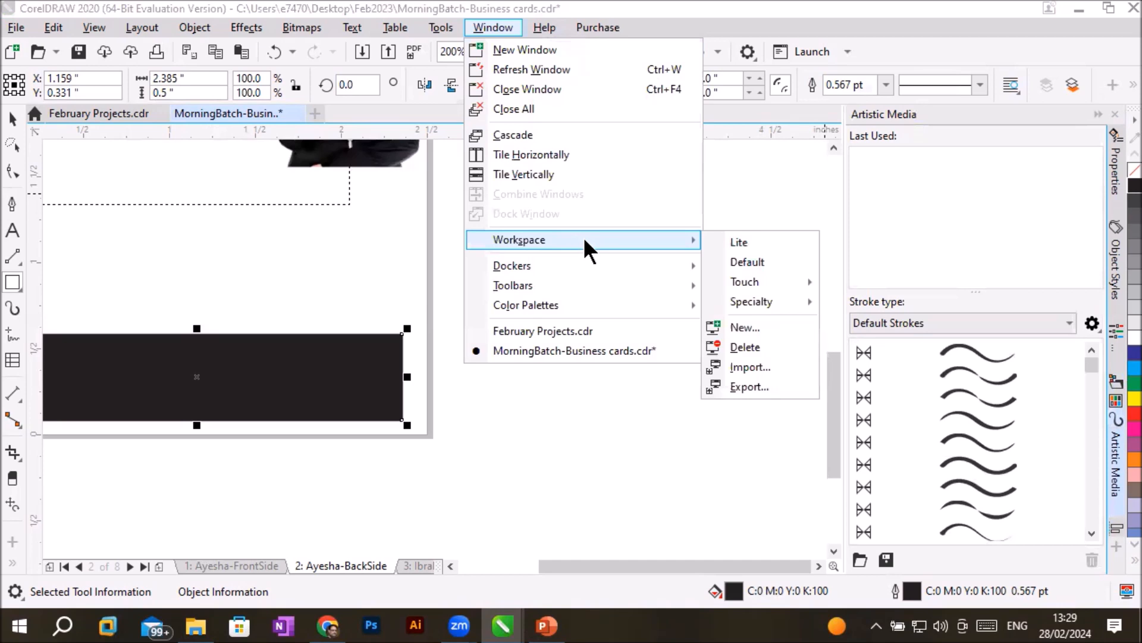
pyautogui.click(749, 264)
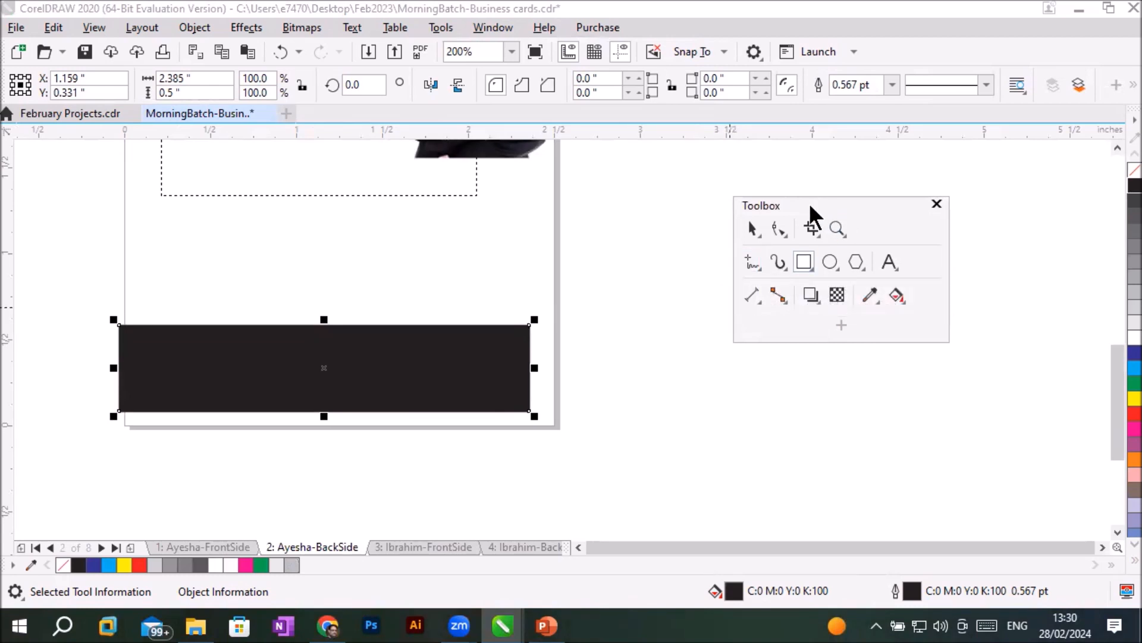
pyautogui.moveTo(801, 202); pyautogui.dragTo(698, 181)
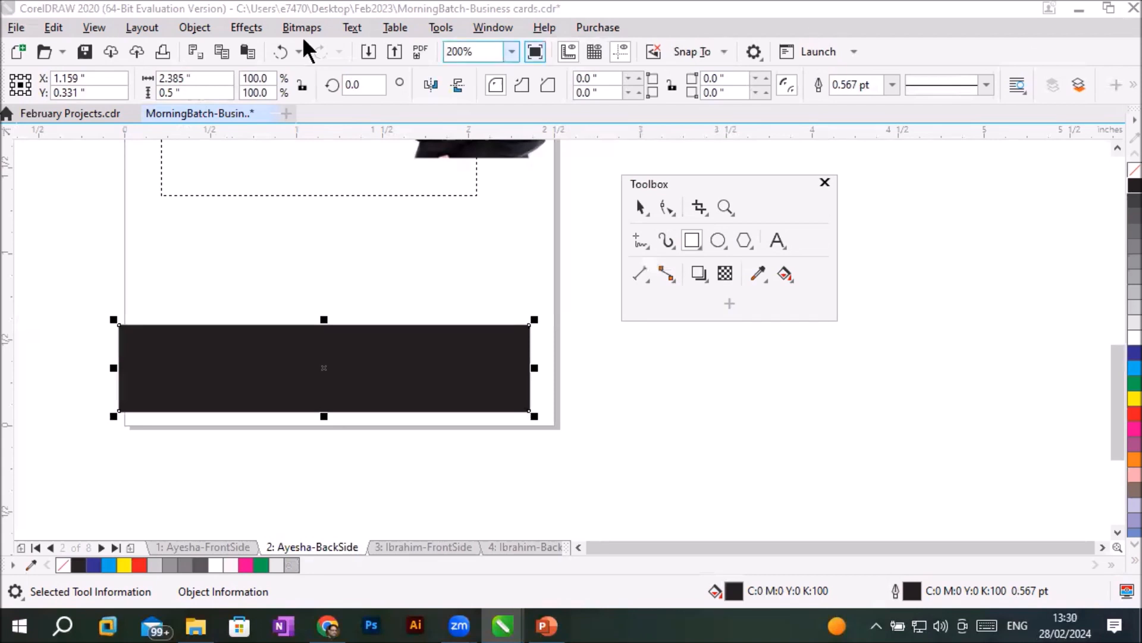
# - Save the business cards drawing and exit, and overwrite the current workspace with the factory default on relaunch
pyautogui.click(84, 51)
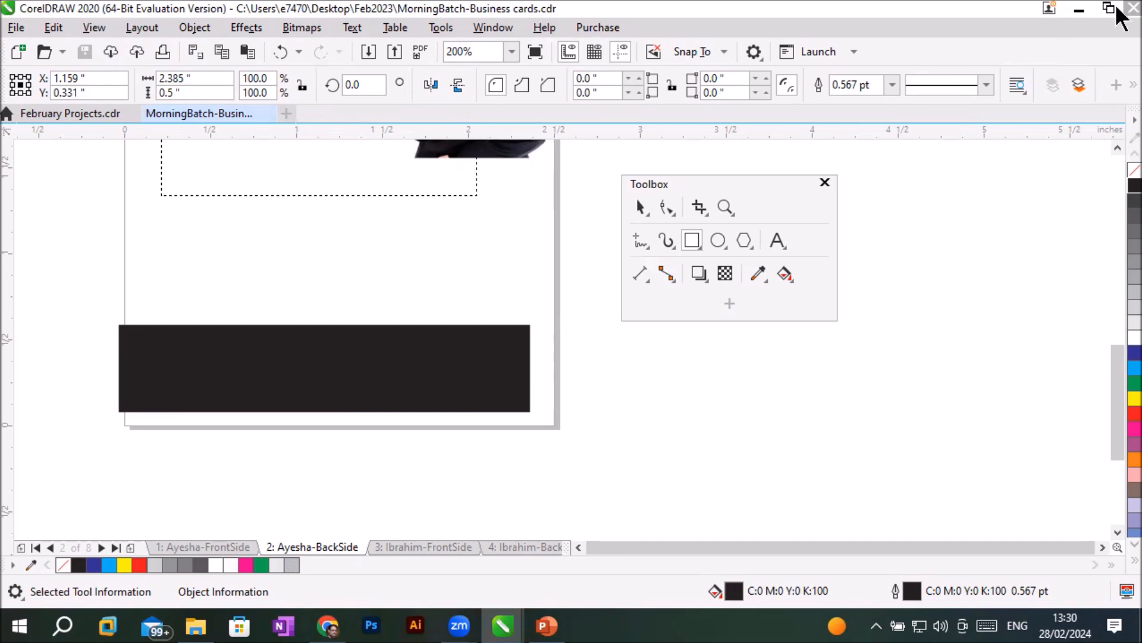
pyautogui.click(1132, 9)
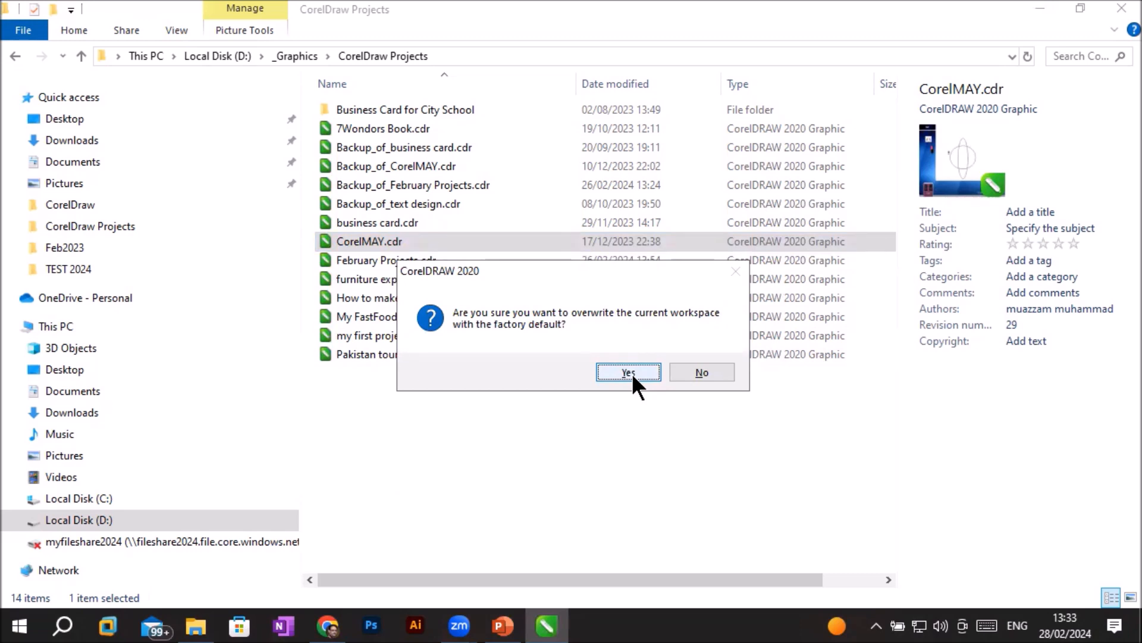
pyautogui.click(629, 372)
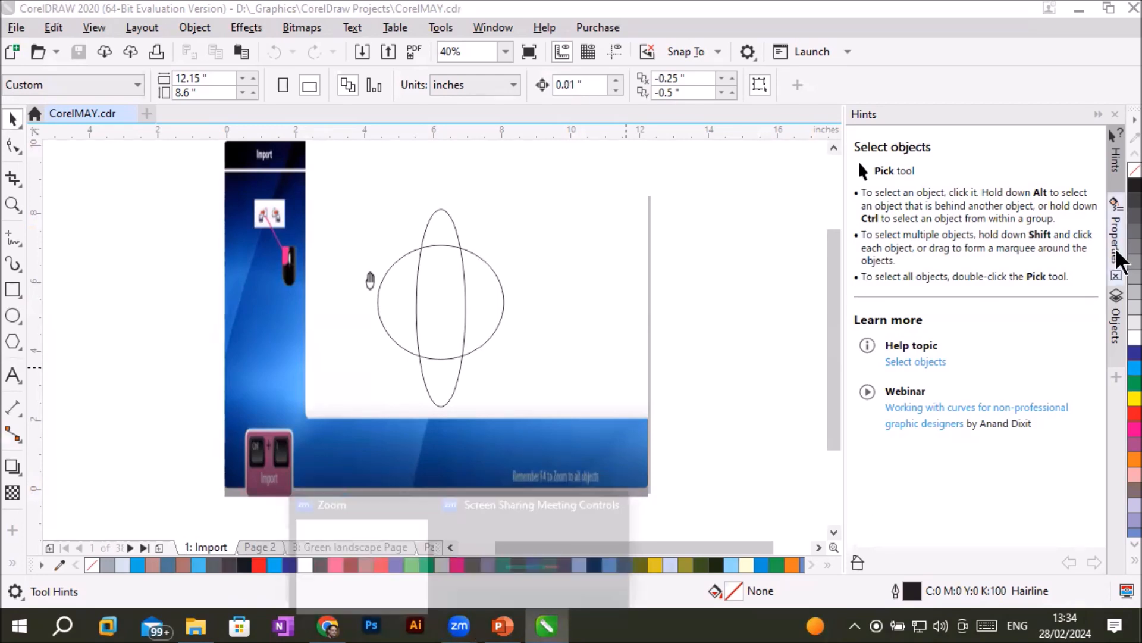
# - Undock the docker group over the page and view the Select objects help topic from Hints
pyautogui.moveTo(1030, 122); pyautogui.dragTo(732, 244)
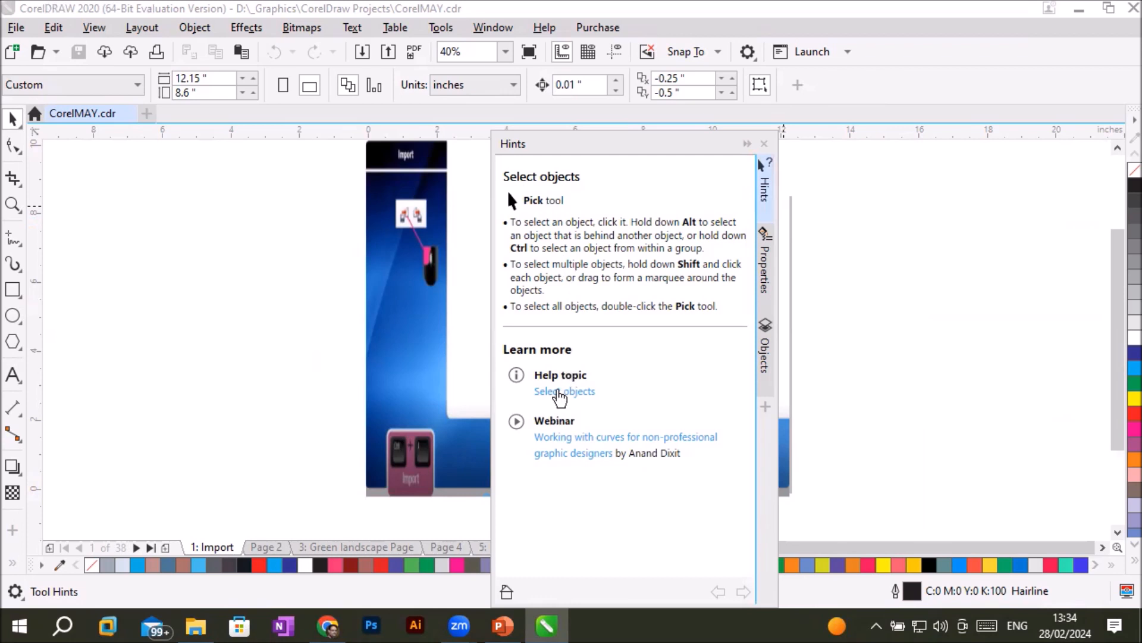
pyautogui.click(559, 391)
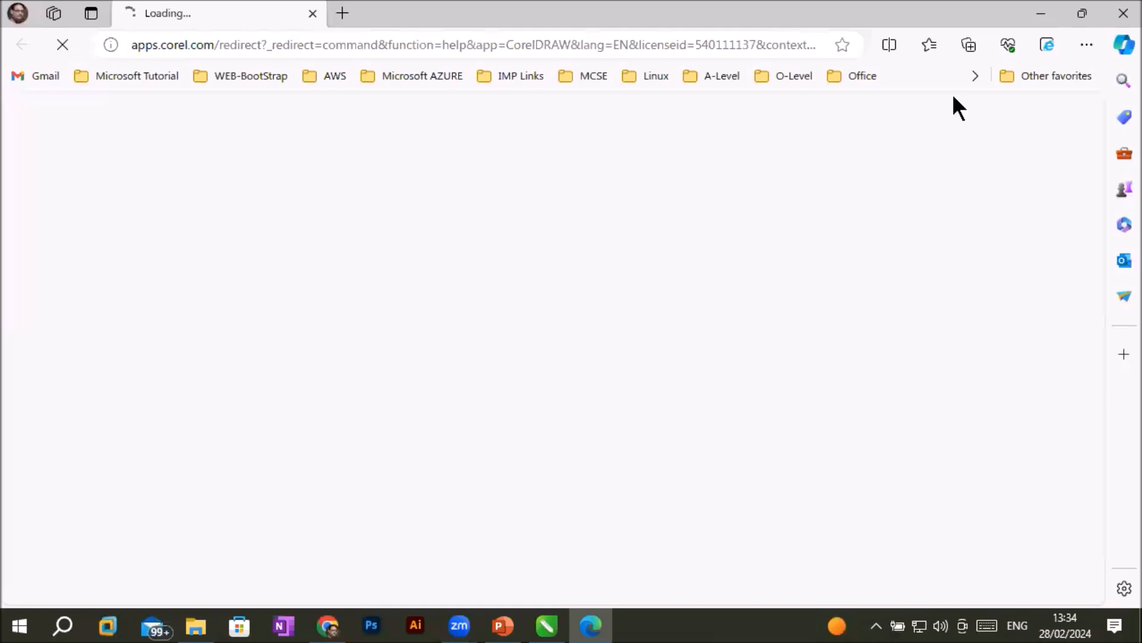
pyautogui.click(1123, 13)
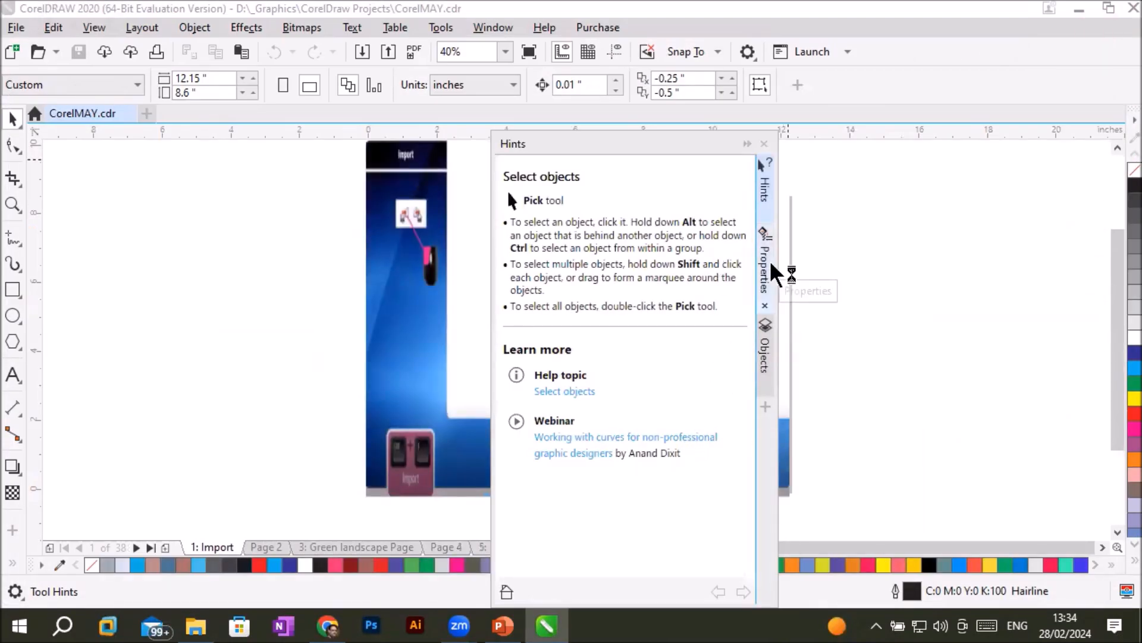
# - Examine the outline and fill settings in Properties and the layers in Objects, and close the docker group
pyautogui.click(766, 277)
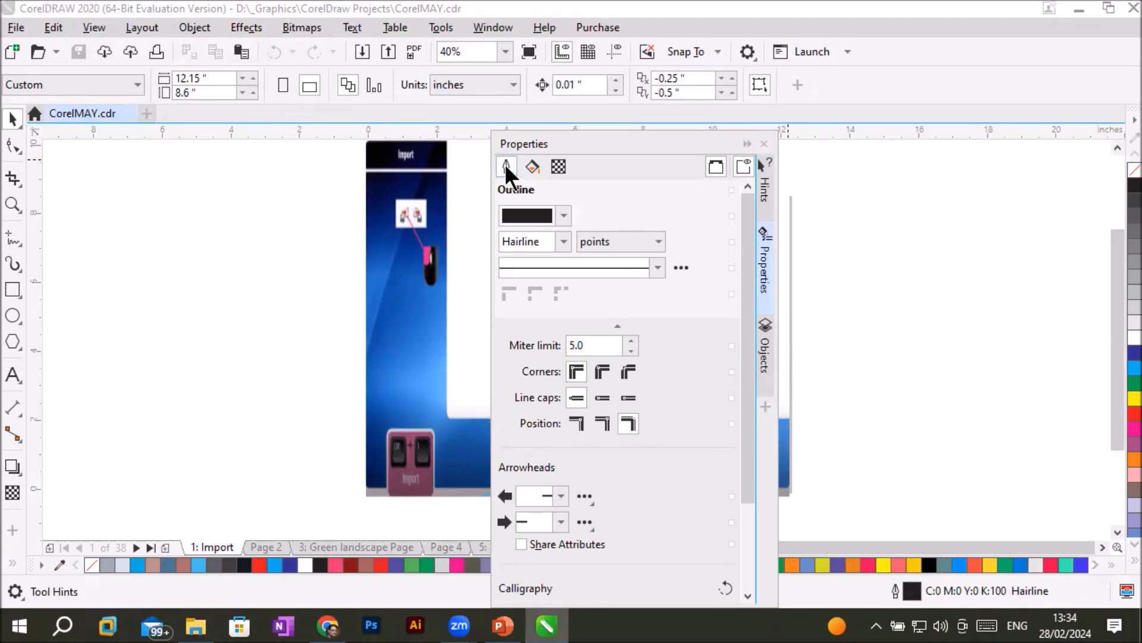
pyautogui.click(531, 168)
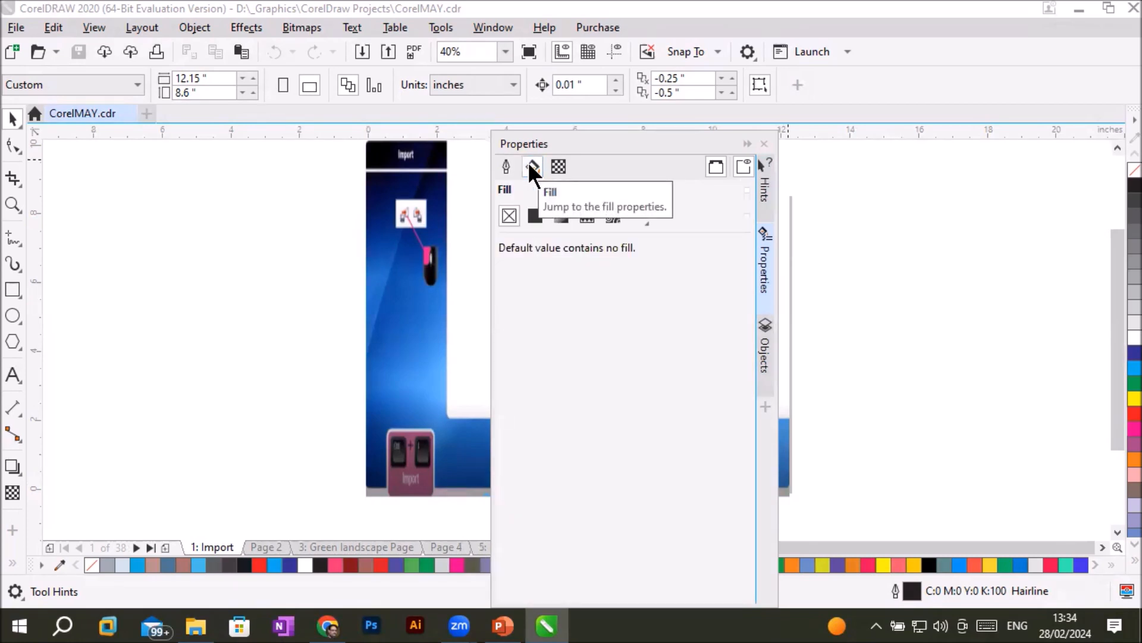
pyautogui.click(507, 168)
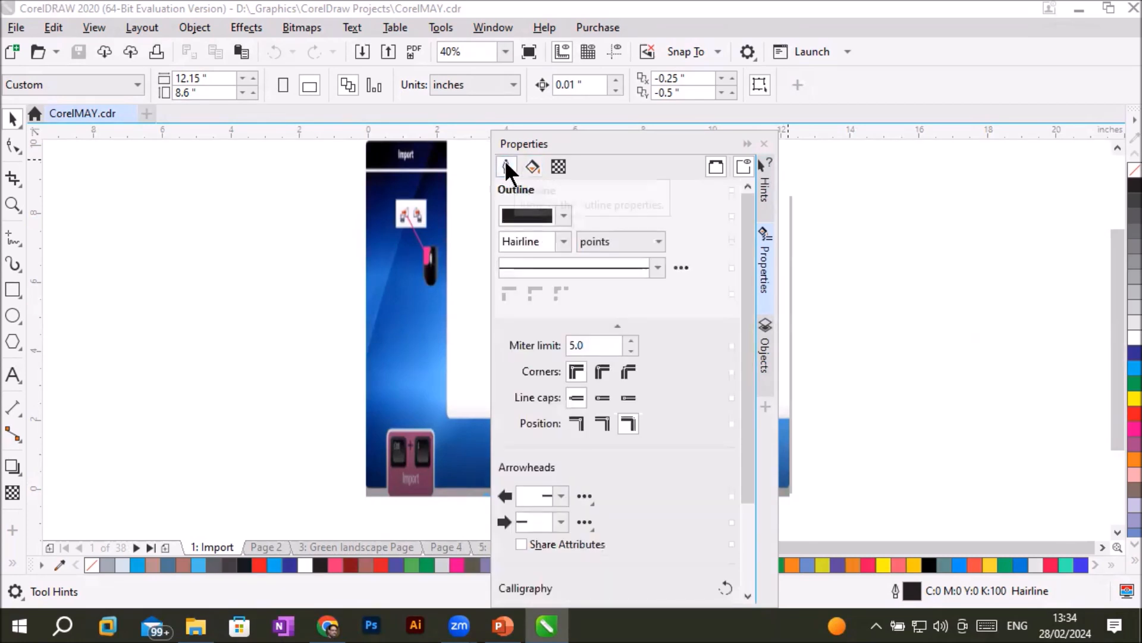
pyautogui.click(766, 355)
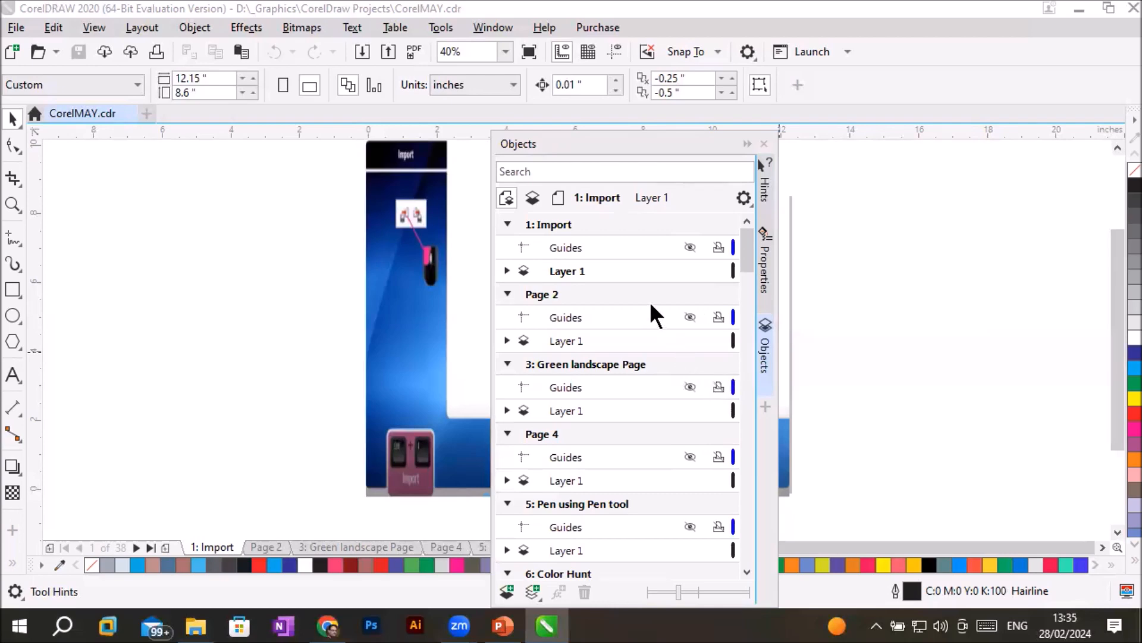
pyautogui.click(764, 144)
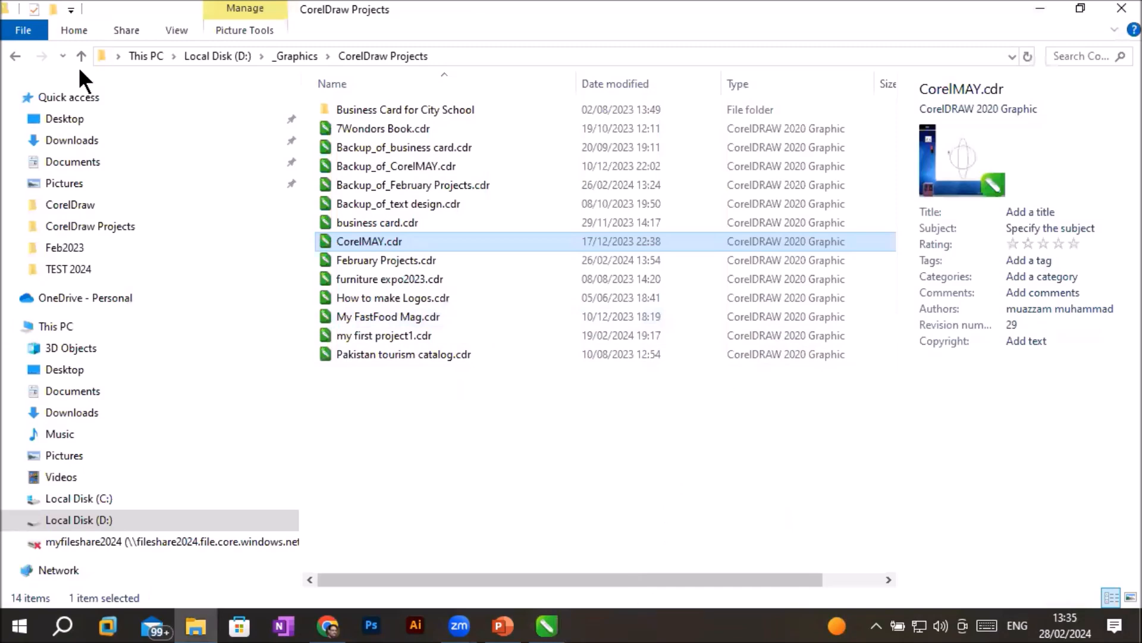
# - Open MorningBatch-Business cards.cdr from the Feb2023 folder
pyautogui.click(10, 26)
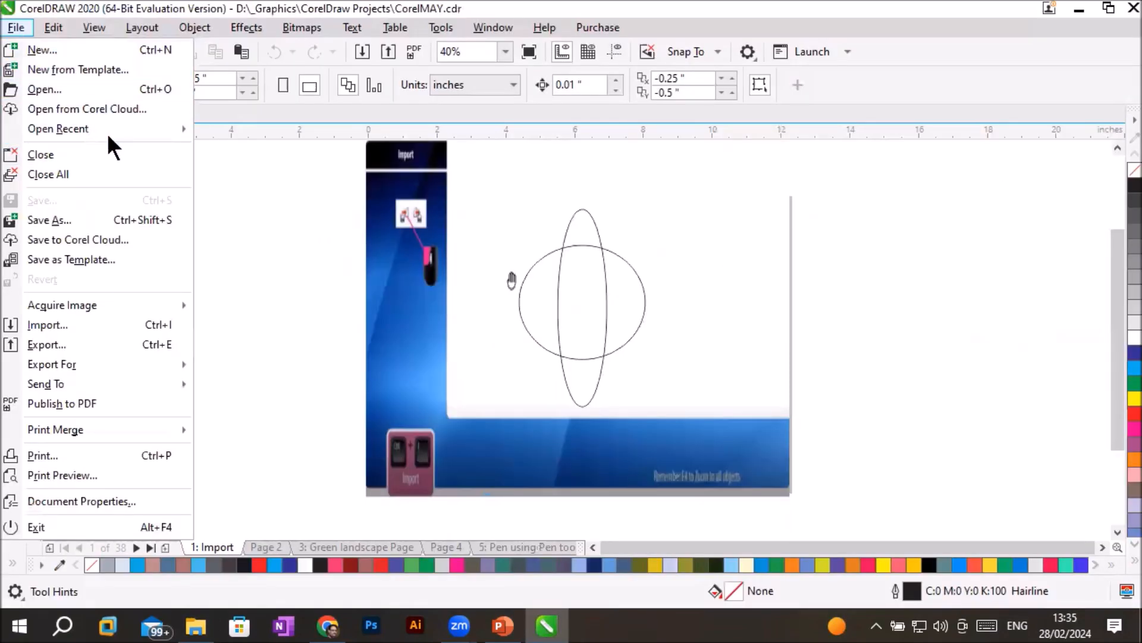
pyautogui.moveTo(108, 131)
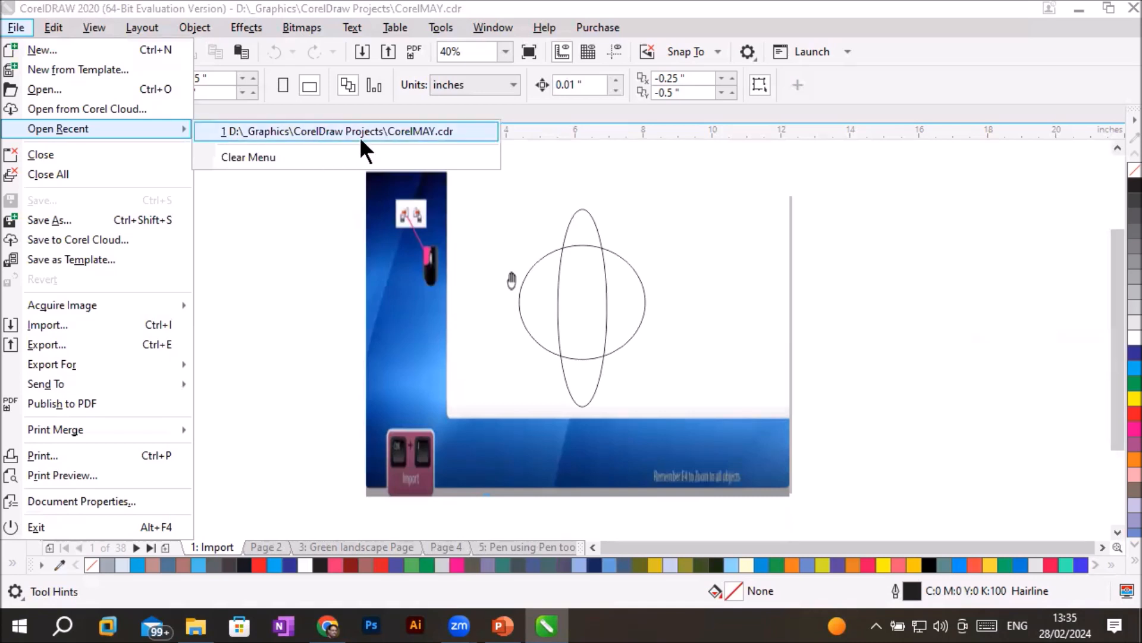
pyautogui.click(227, 156)
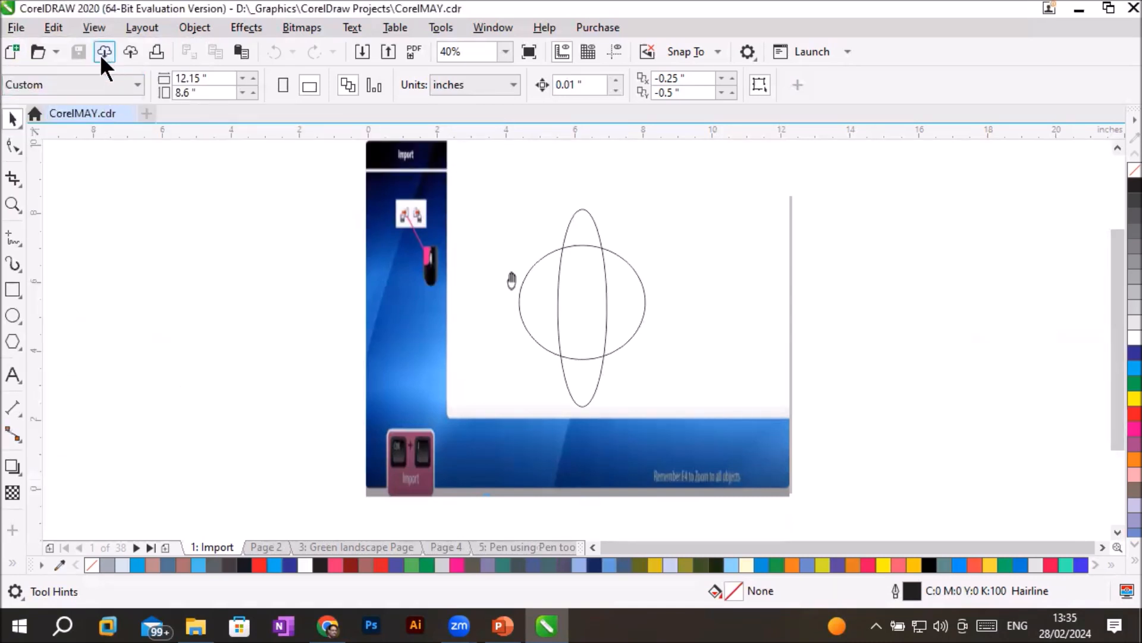
pyautogui.click(37, 51)
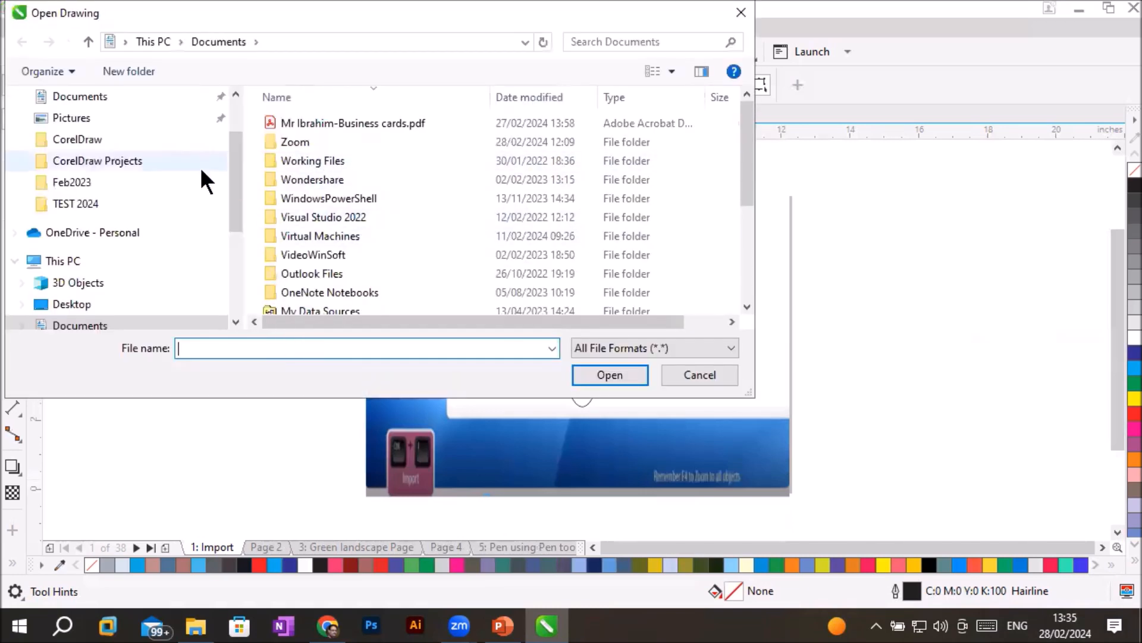
pyautogui.click(88, 191)
pyautogui.doubleClick(327, 140)
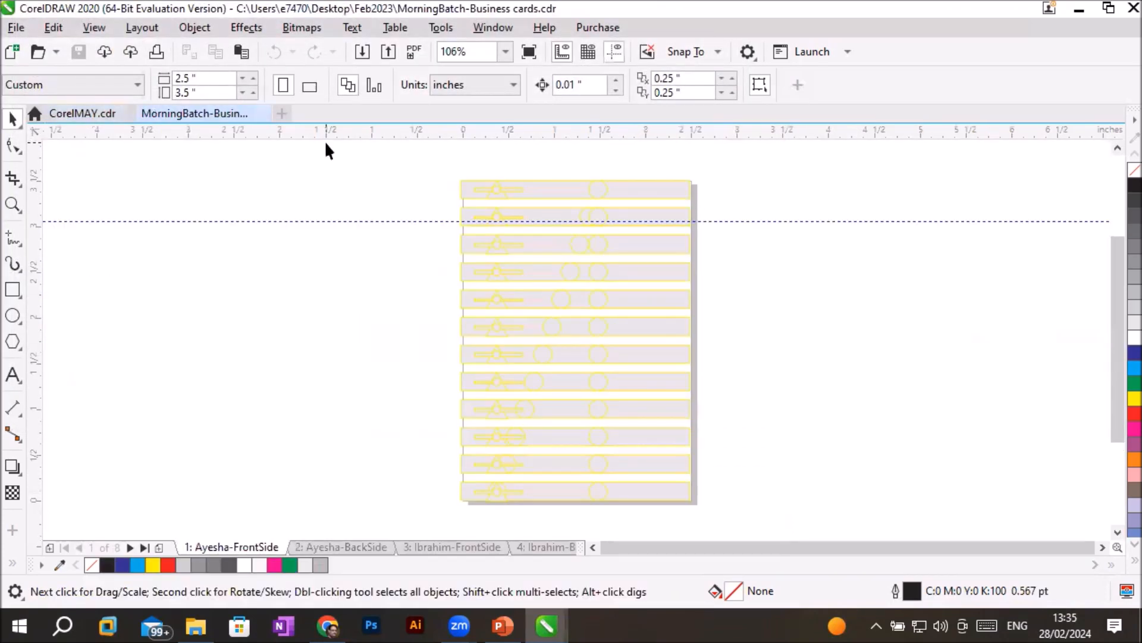
# - On page 2, try no fill and black on the rectangle at the card's bottom, and fill it with yellow
pyautogui.click(327, 547)
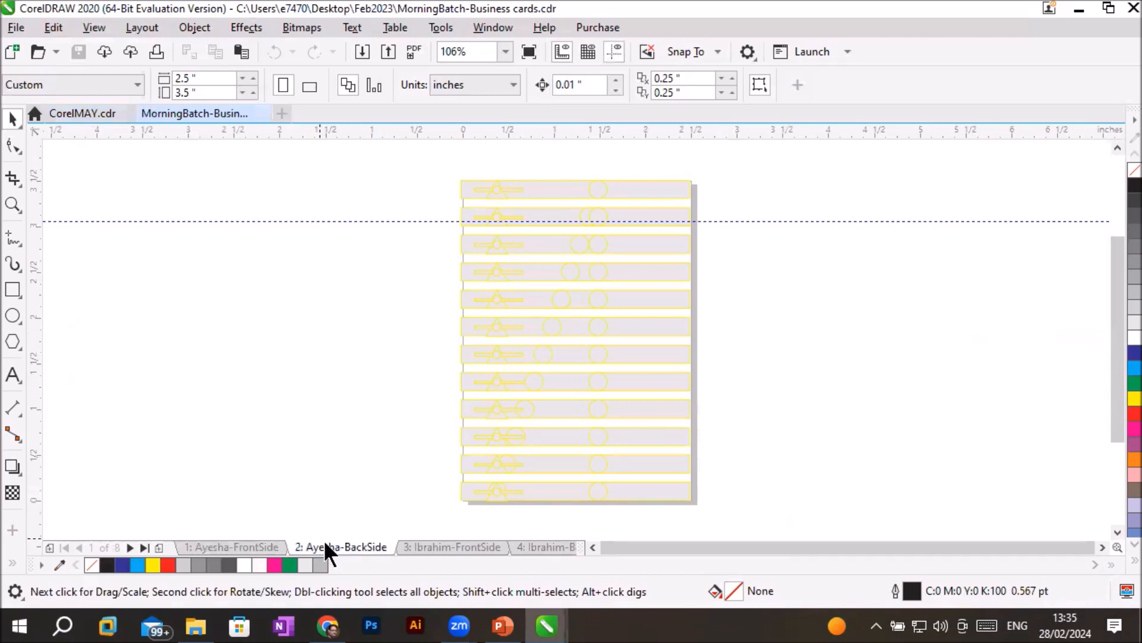
pyautogui.click(1102, 547)
pyautogui.click(1102, 546)
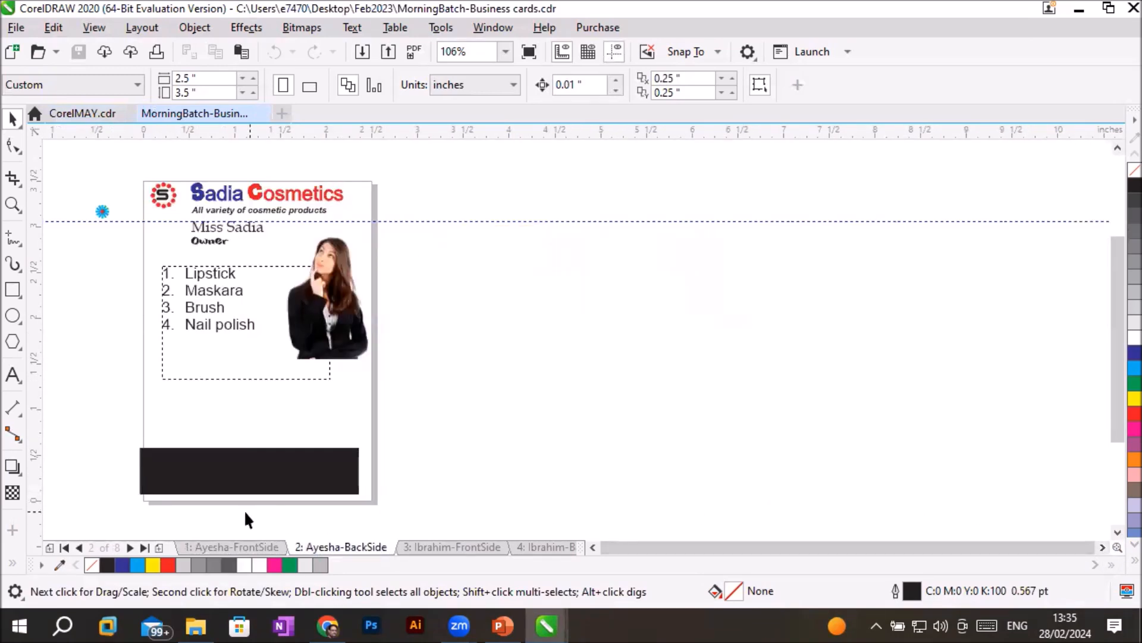
pyautogui.scroll(2, 238, 499)
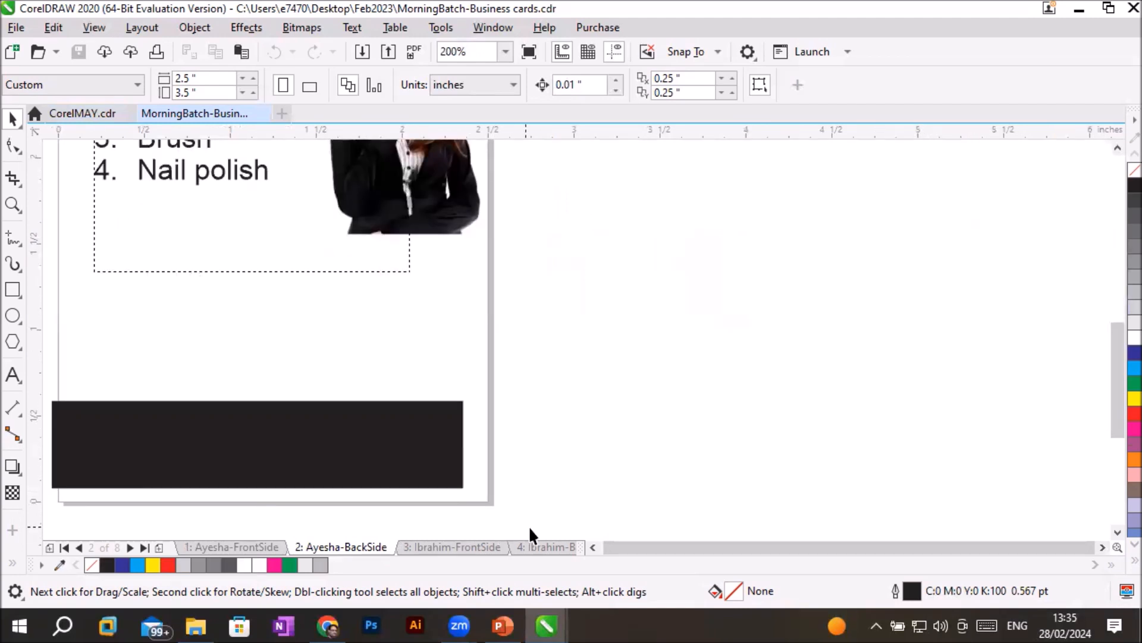
pyautogui.click(302, 443)
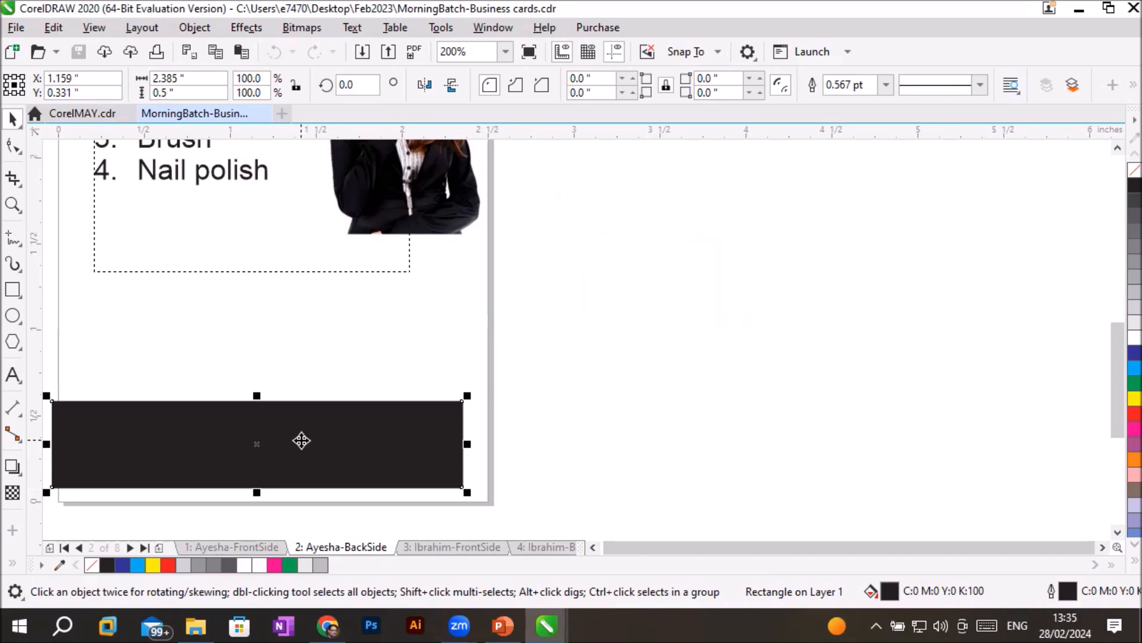
pyautogui.click(1118, 175)
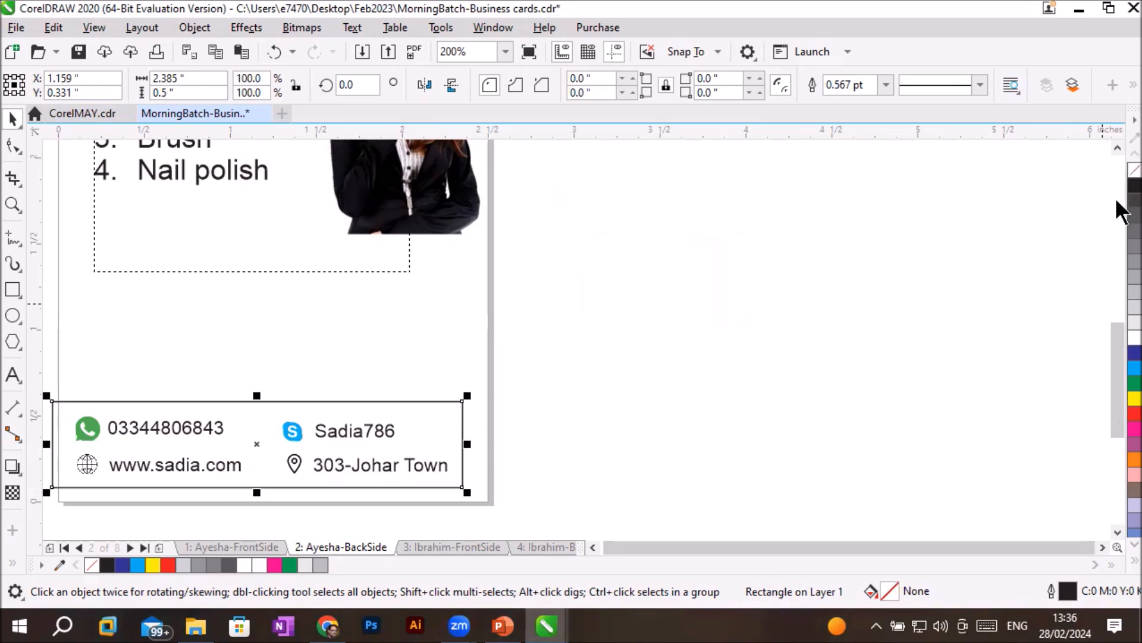
pyautogui.click(1118, 190)
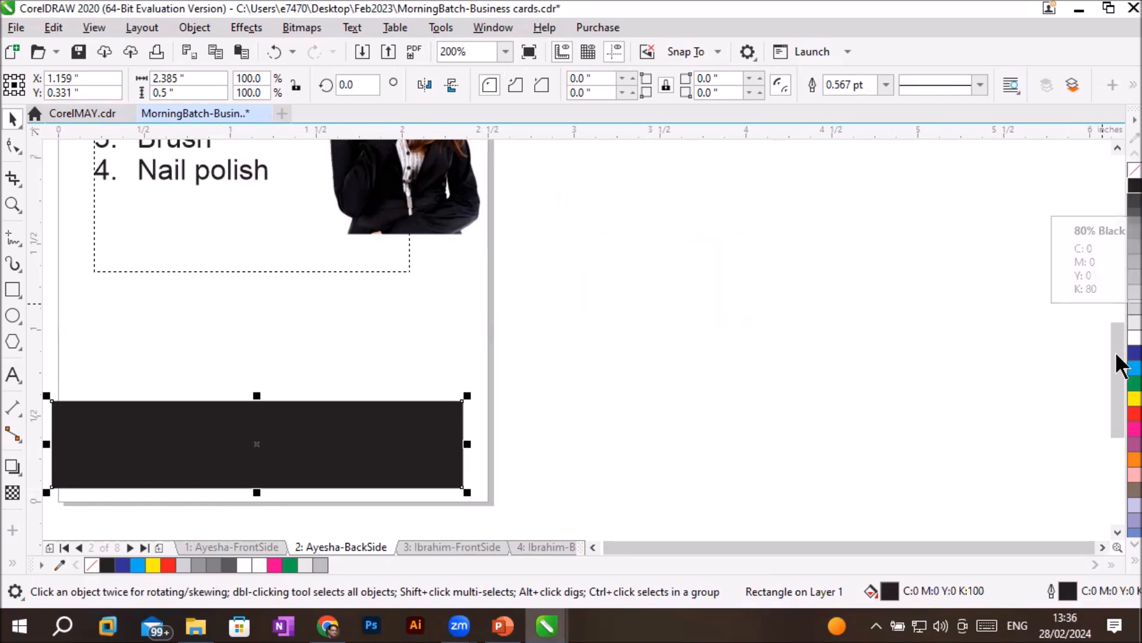
pyautogui.click(1117, 397)
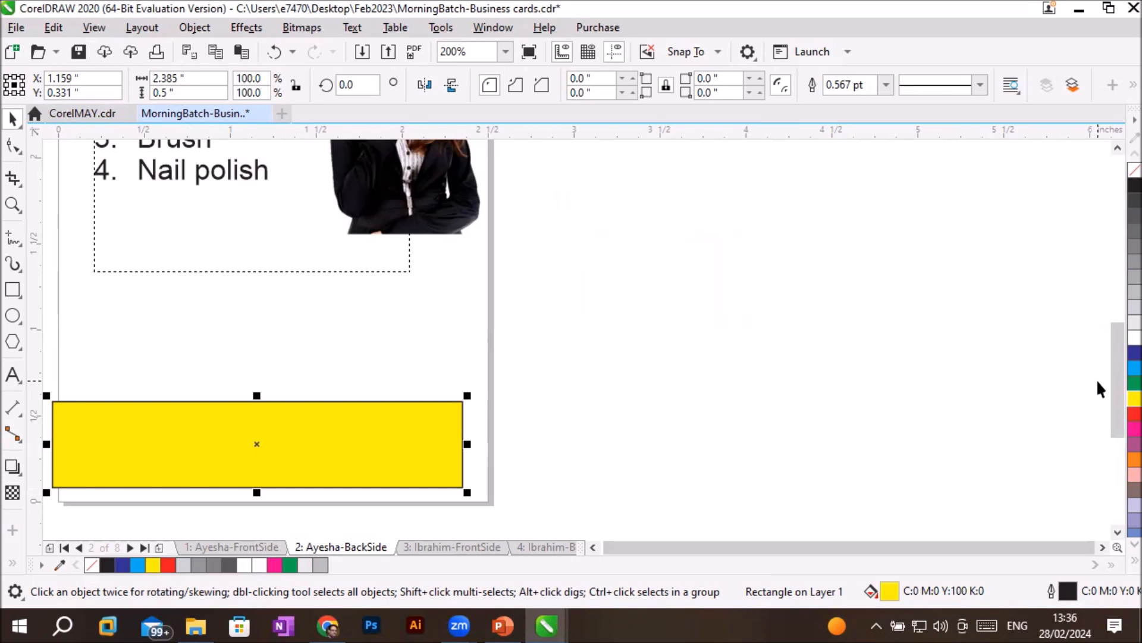
# - Display the Properties docker for the selected yellow rectangle
pyautogui.click(496, 27)
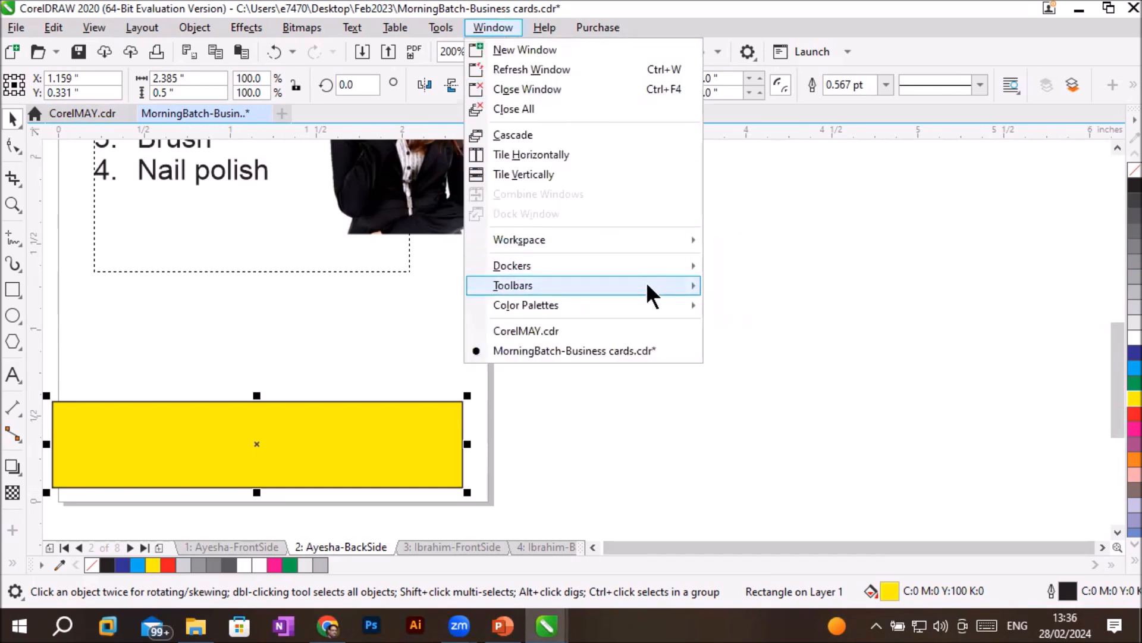
pyautogui.moveTo(643, 270)
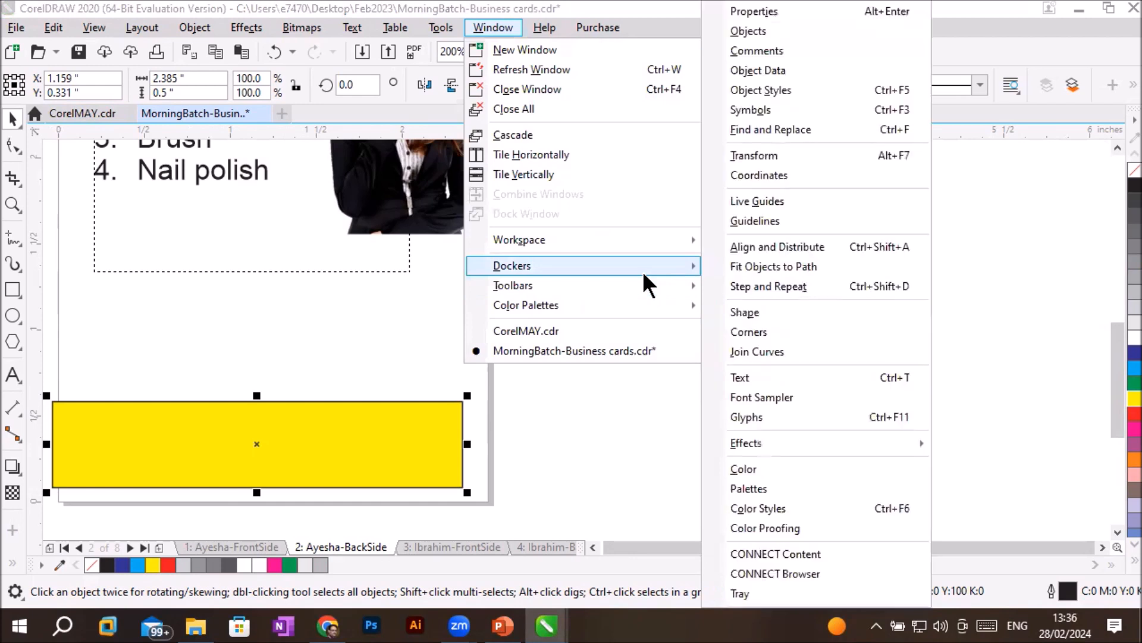
pyautogui.click(741, 7)
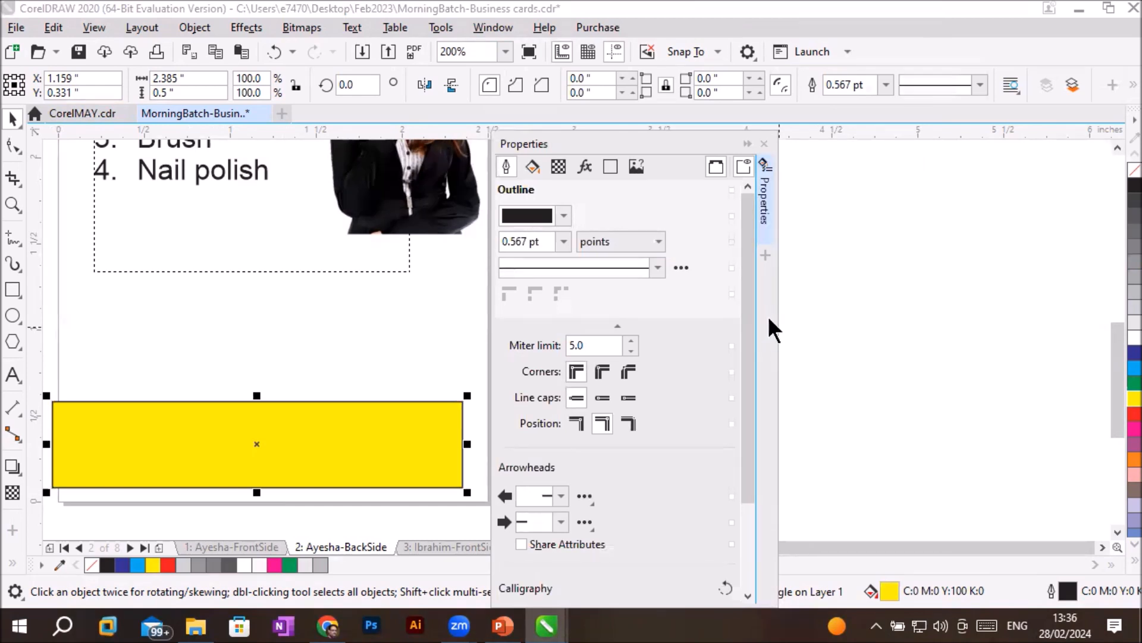
pyautogui.click(501, 30)
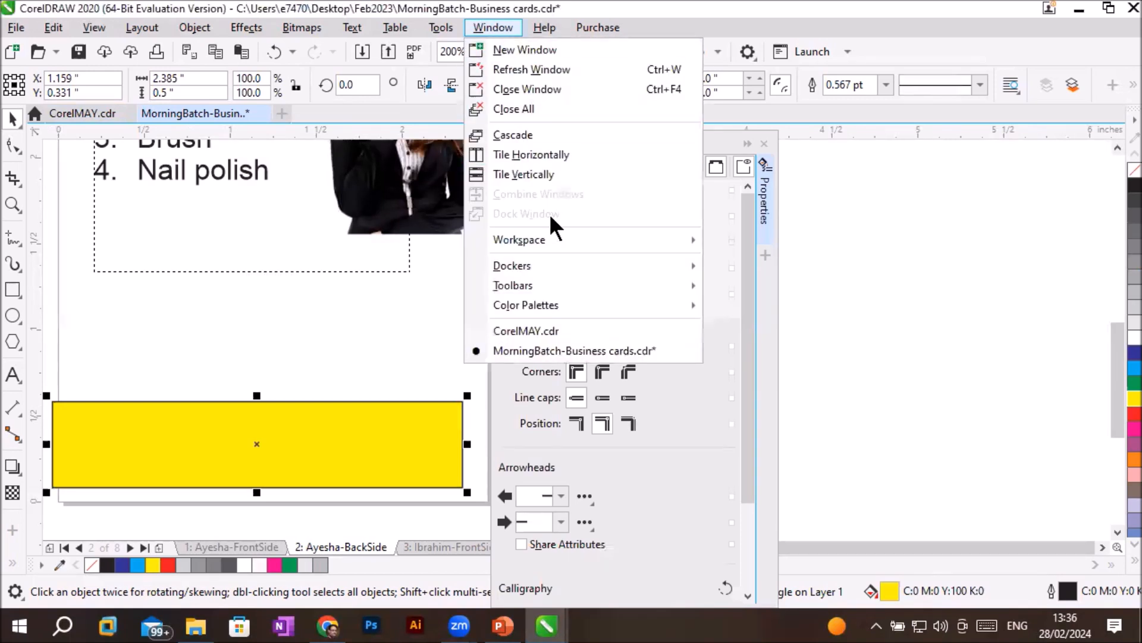
pyautogui.moveTo(563, 262)
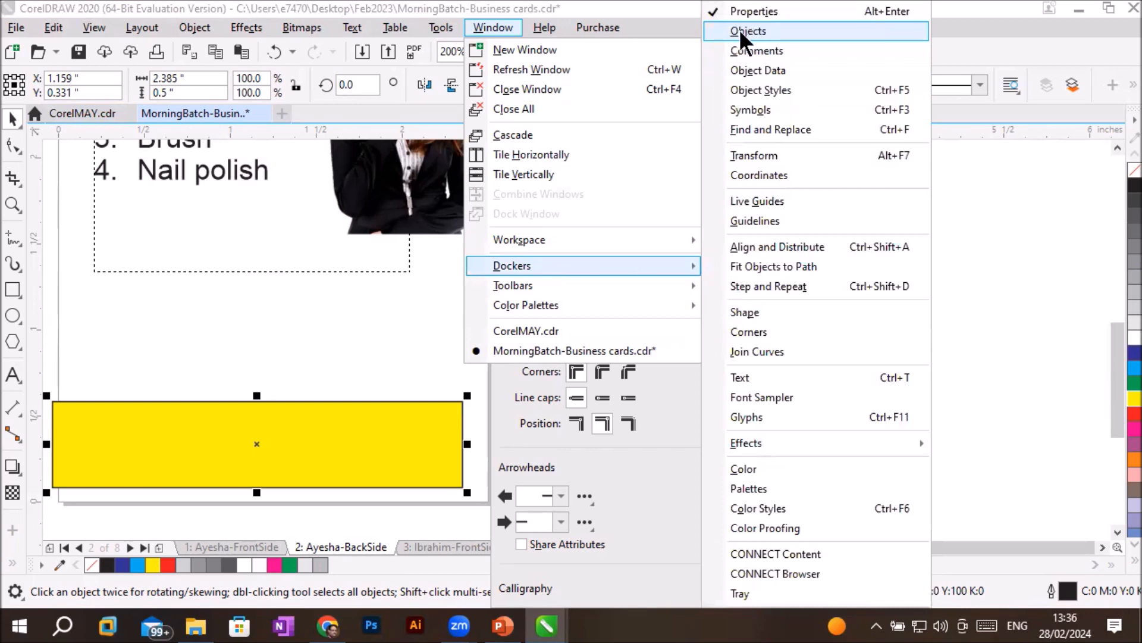
pyautogui.click(995, 235)
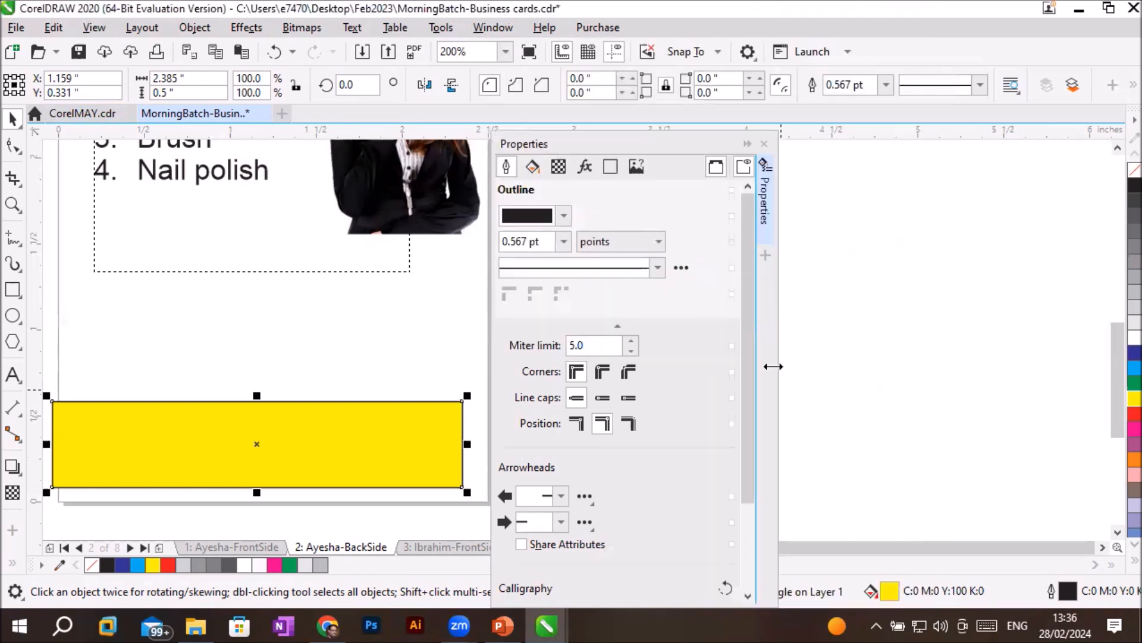
# - Add the Objects docker to the Properties docker group and view the contents of both dockers
pyautogui.click(764, 256)
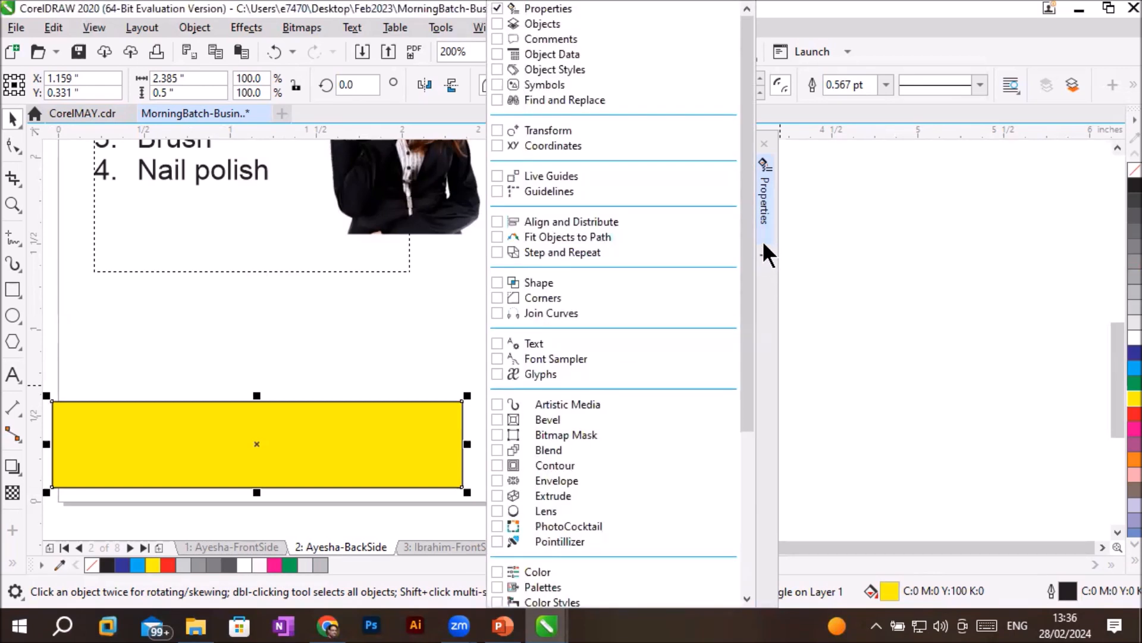
pyautogui.click(495, 25)
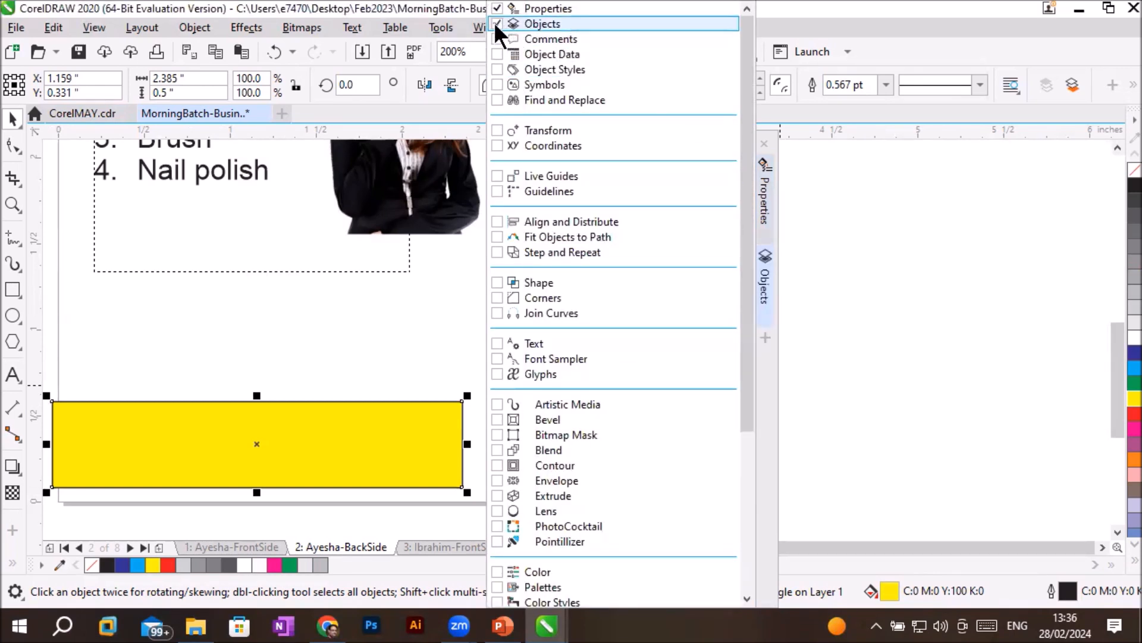
pyautogui.click(766, 284)
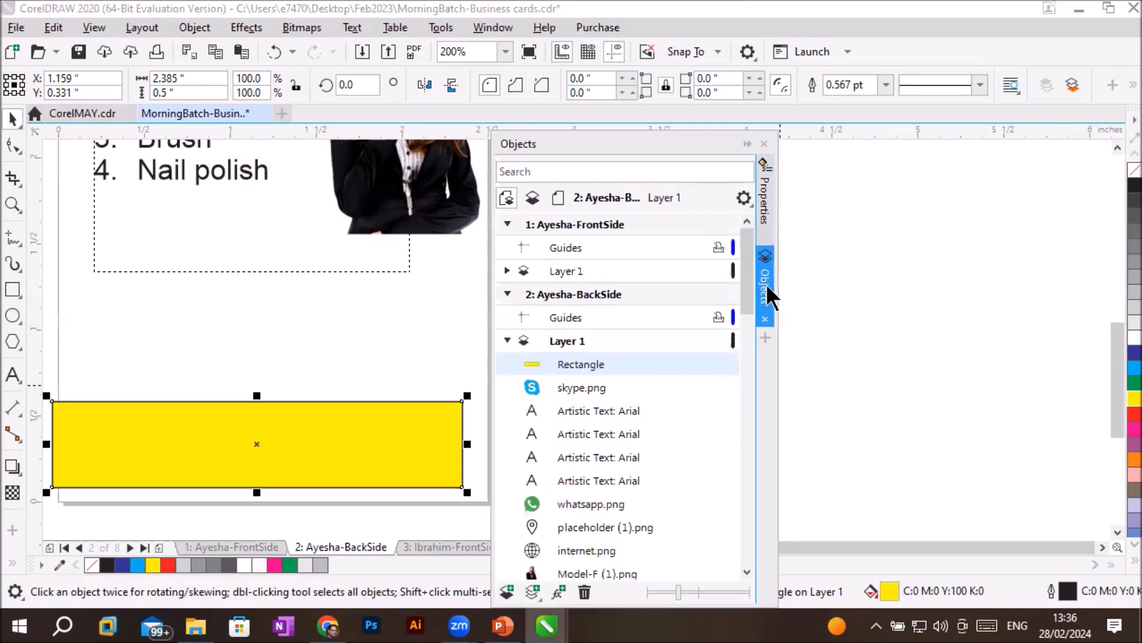
pyautogui.click(766, 215)
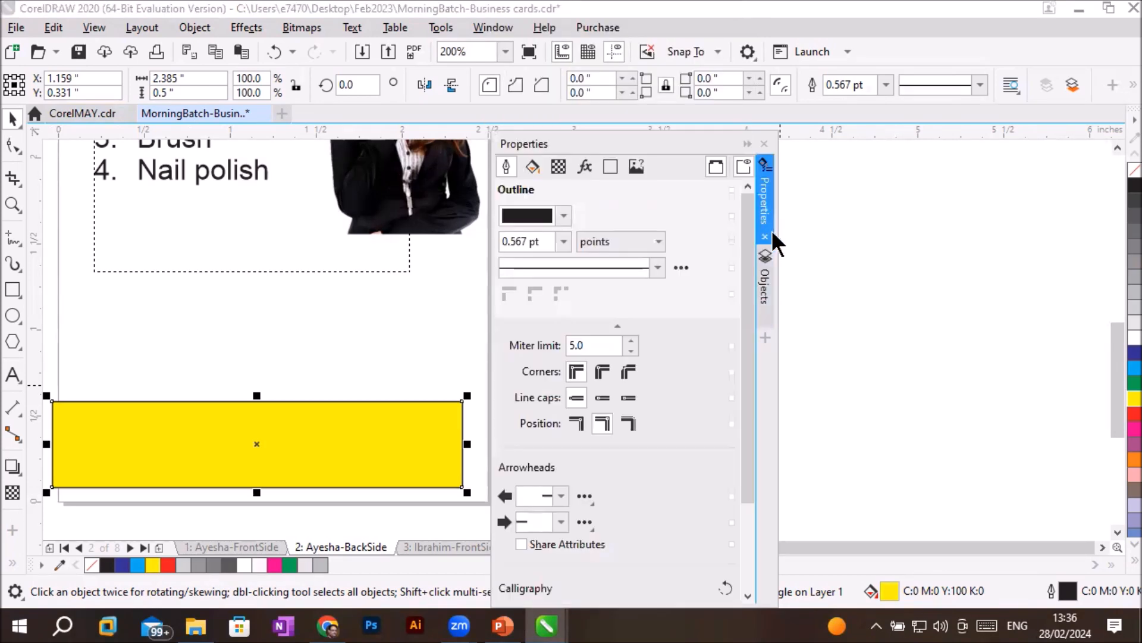
pyautogui.click(766, 297)
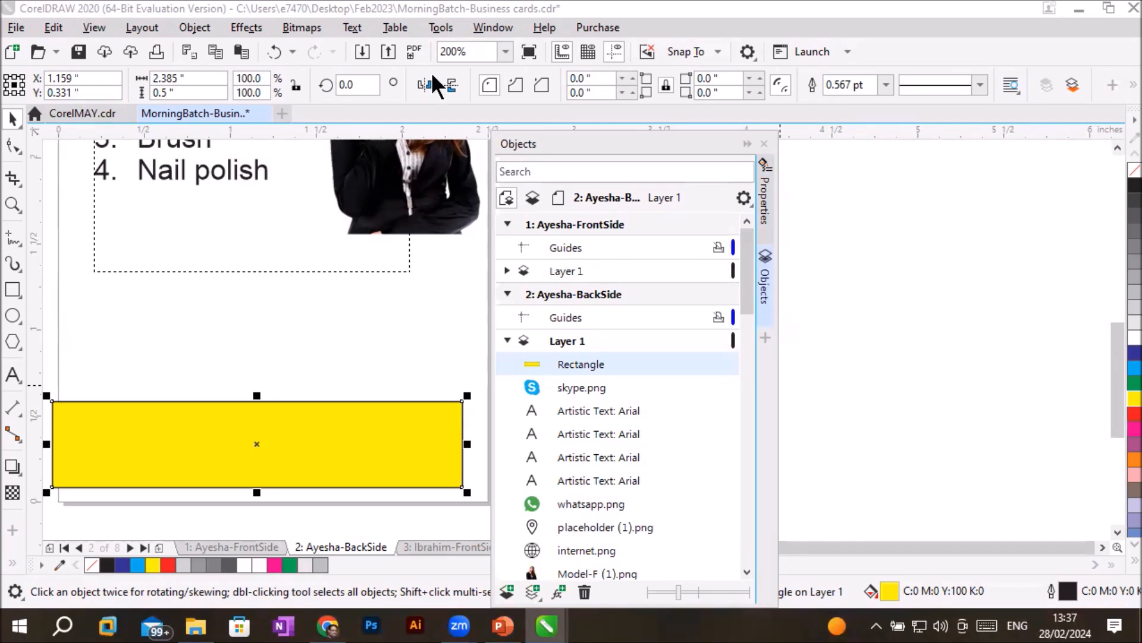
# - Add the Align and Distribute and Text dockers to the group and view each one's contents
pyautogui.click(764, 337)
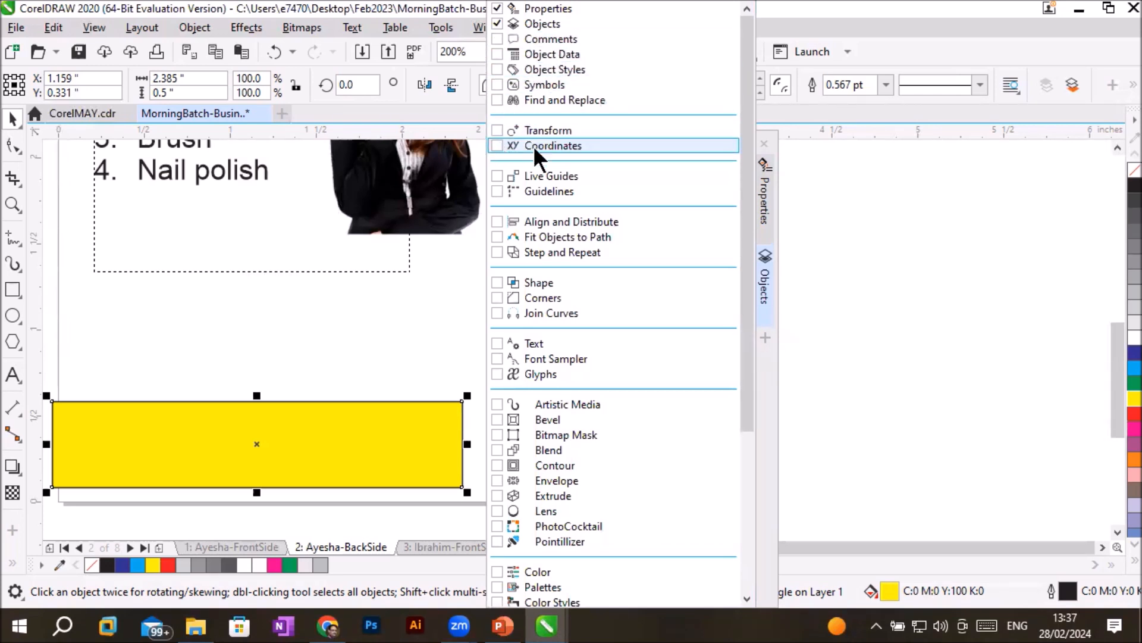
pyautogui.click(497, 219)
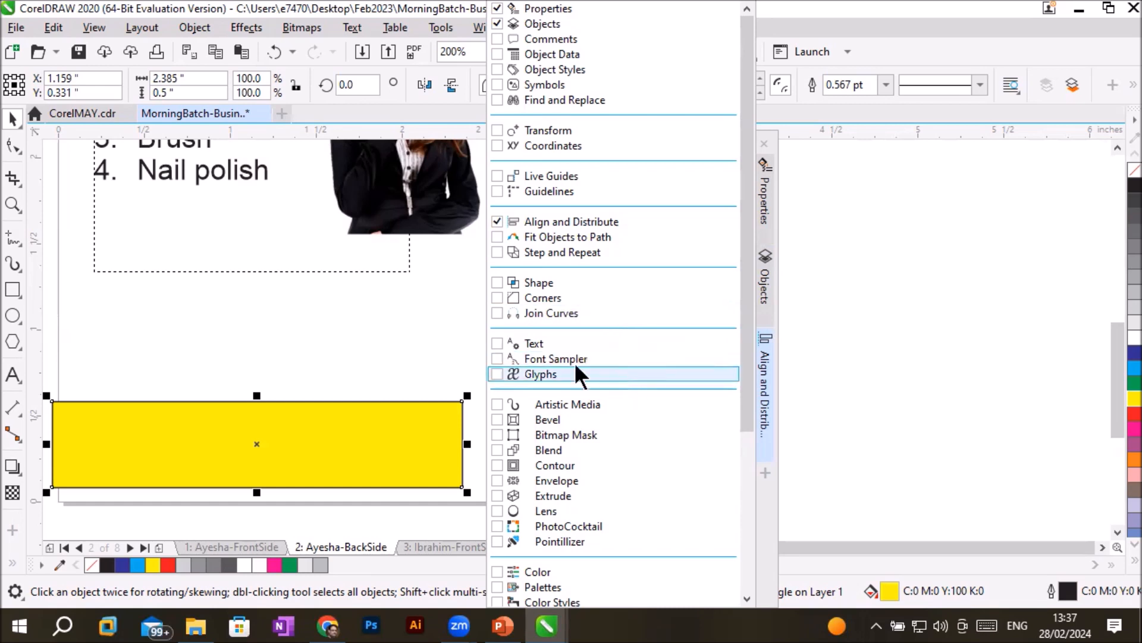
pyautogui.click(497, 343)
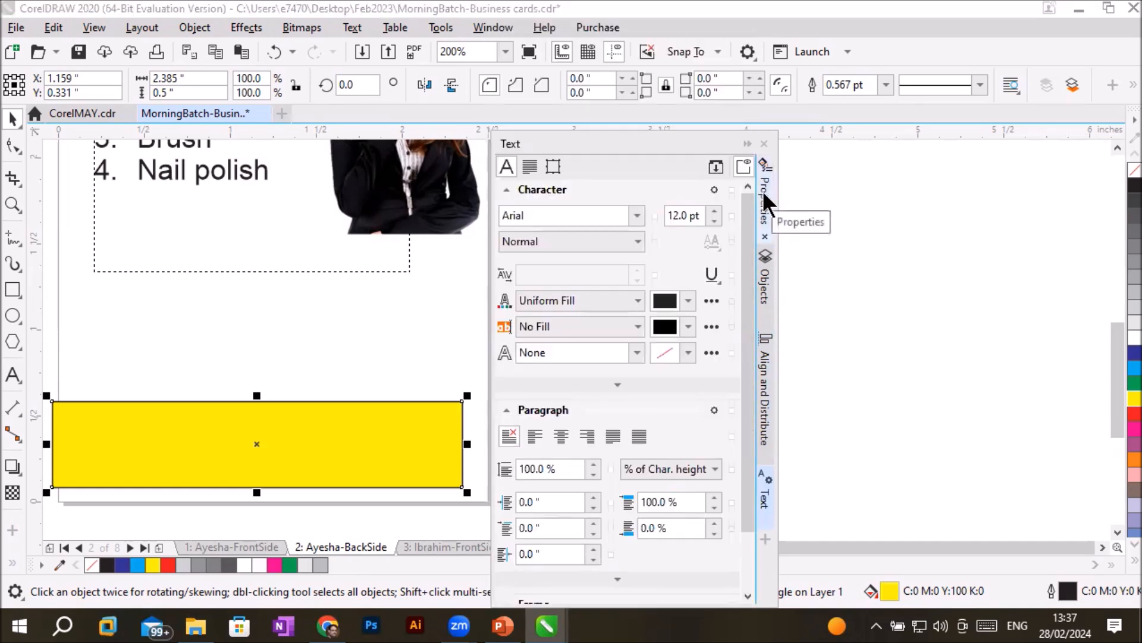
pyautogui.click(768, 283)
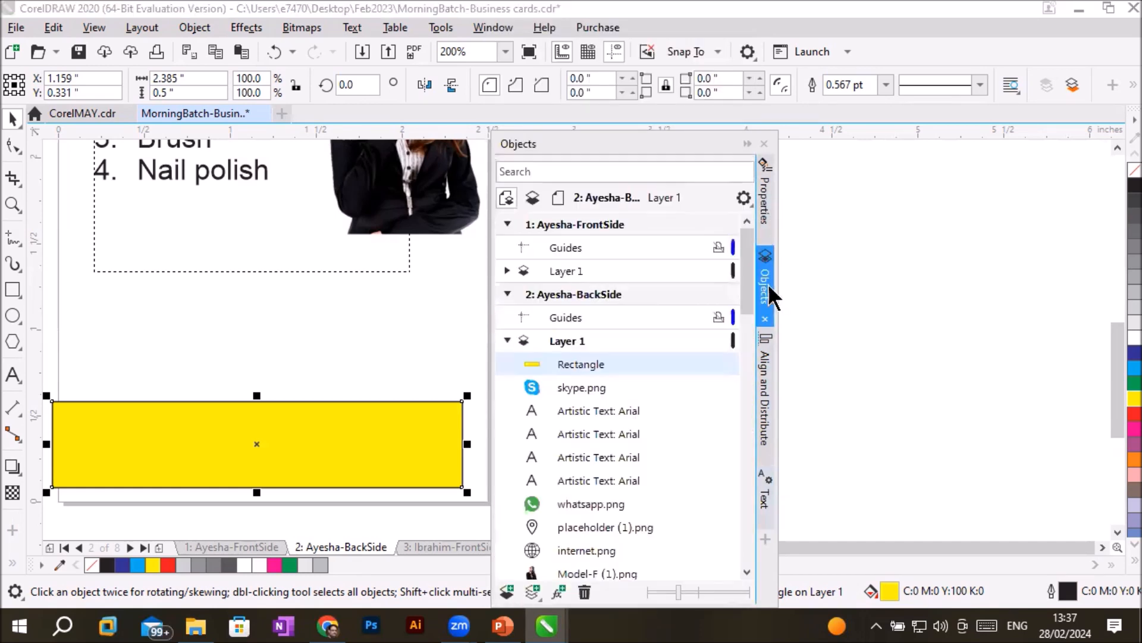
pyautogui.click(767, 367)
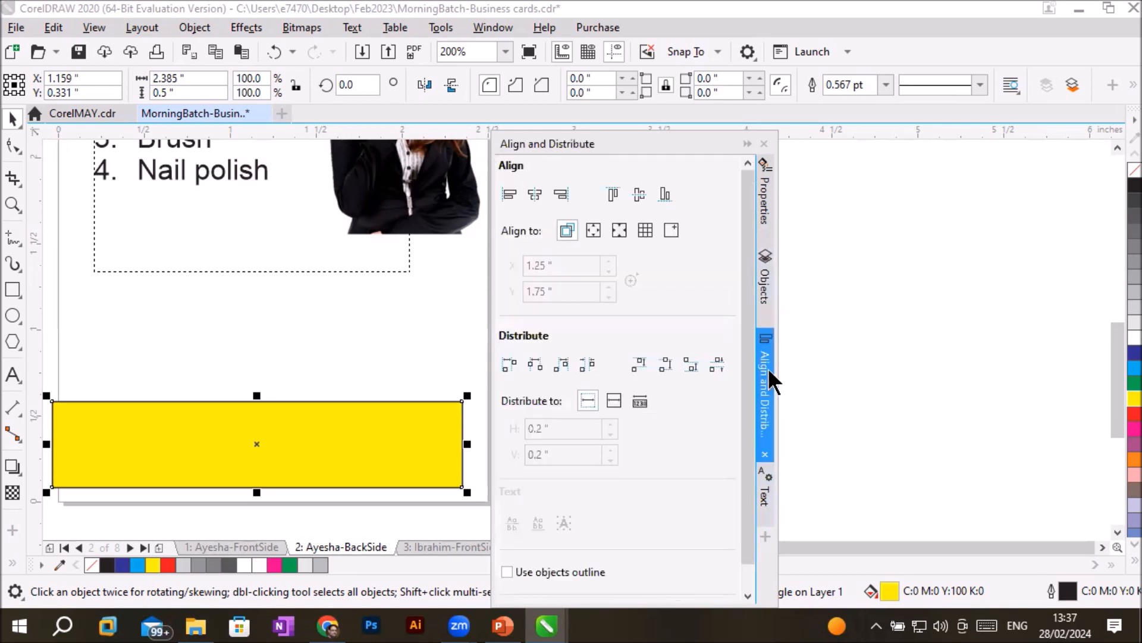
pyautogui.click(766, 497)
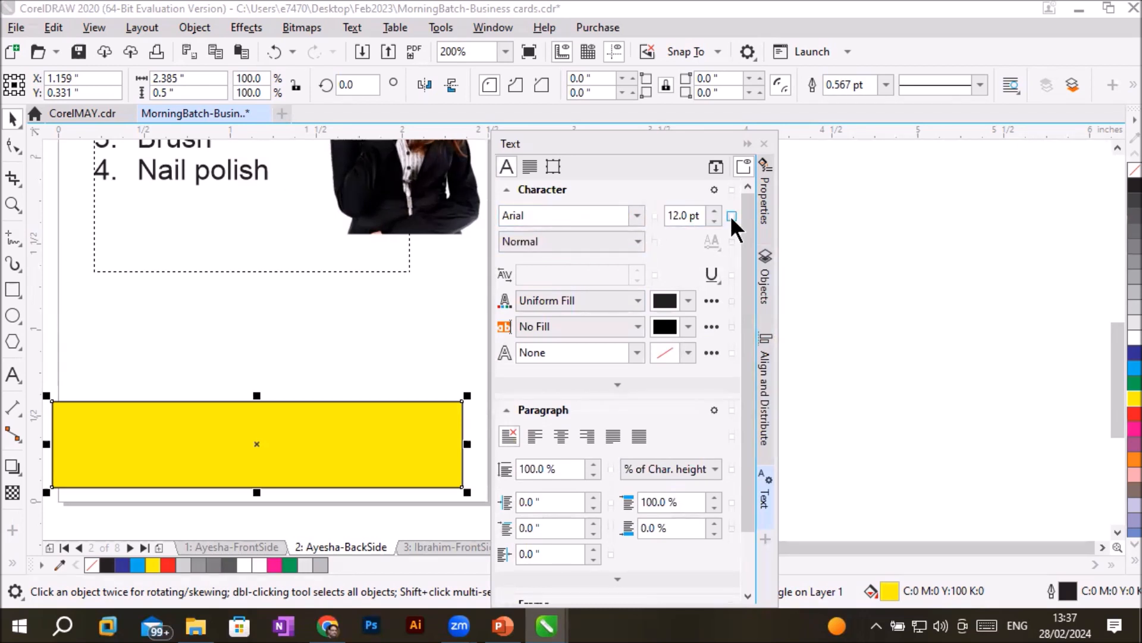
# - Collapse the docker group and move it farther away from the card page
pyautogui.click(747, 143)
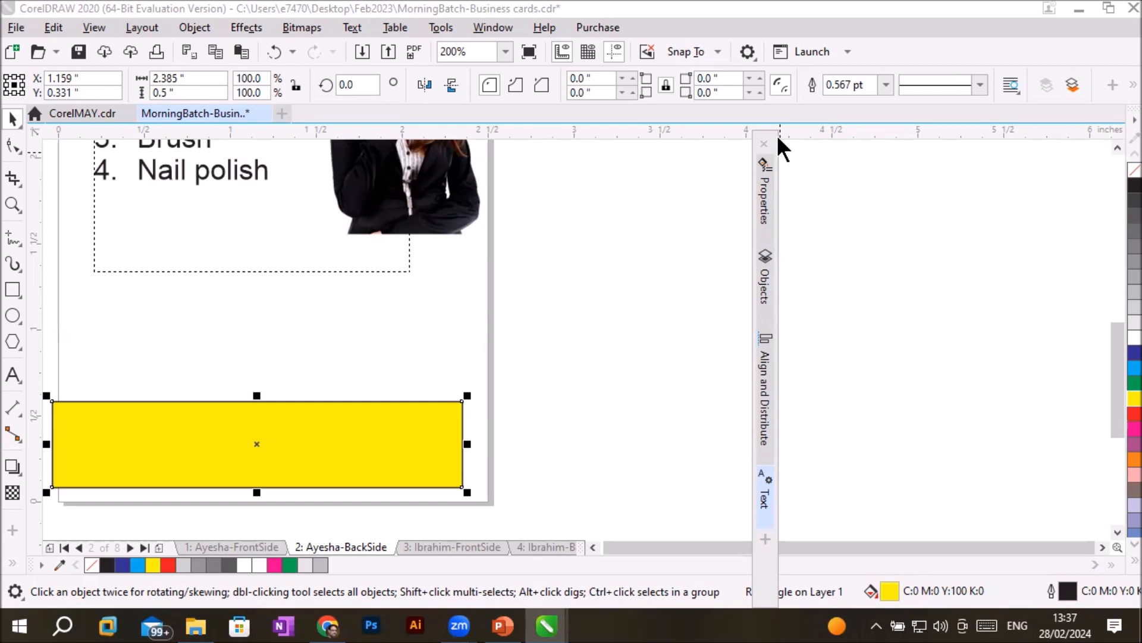
pyautogui.moveTo(779, 138); pyautogui.dragTo(1009, 152)
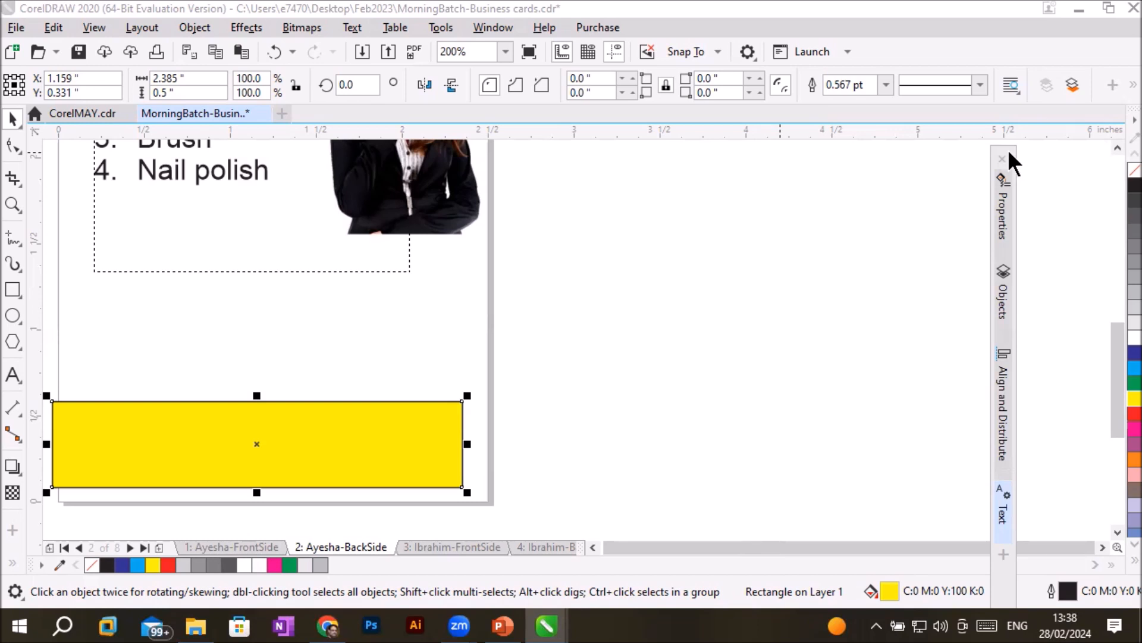
pyautogui.click(592, 547)
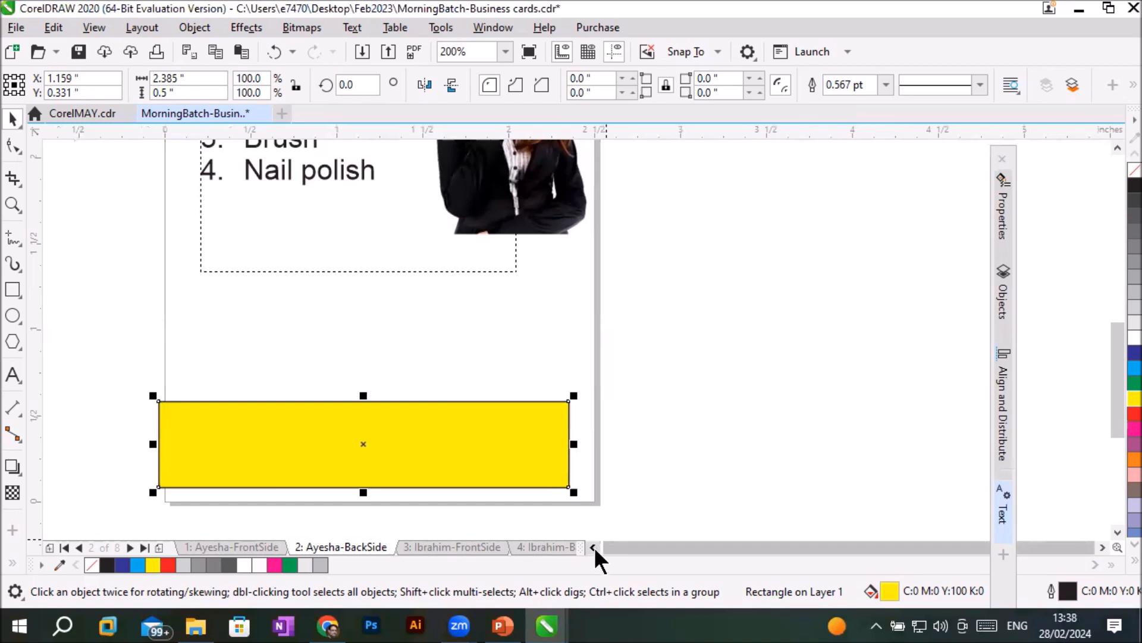
# - In the Objects docker, select skype.png, the four Arial artistic texts, whatsapp.png, placeholder (1).png and internet.png in turn to locate them on the card
pyautogui.click(1004, 288)
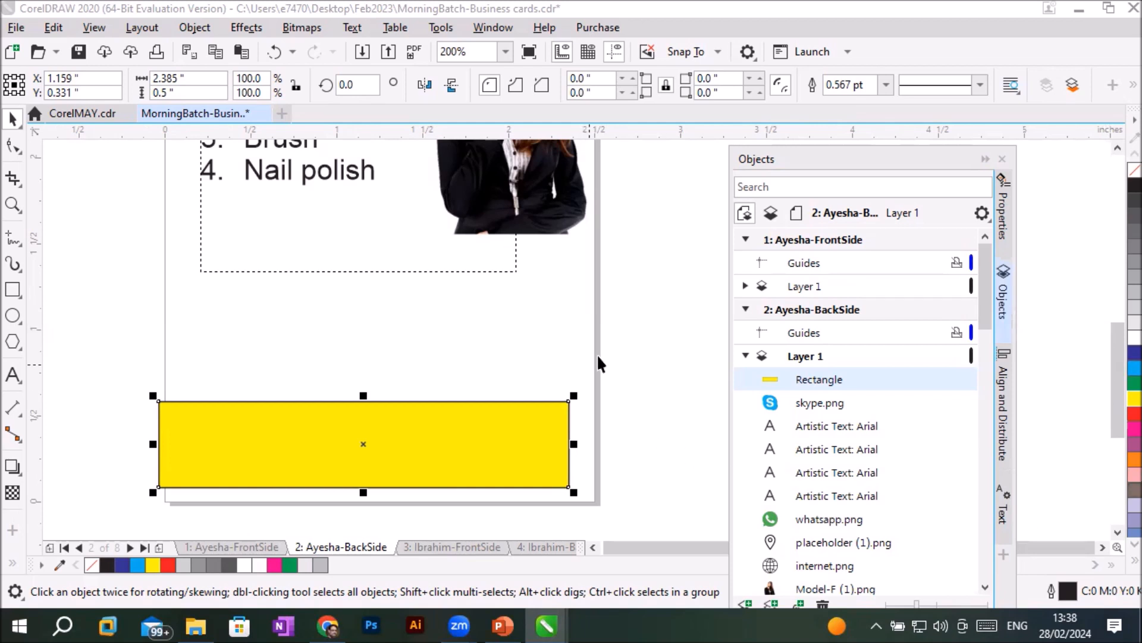
pyautogui.click(826, 400)
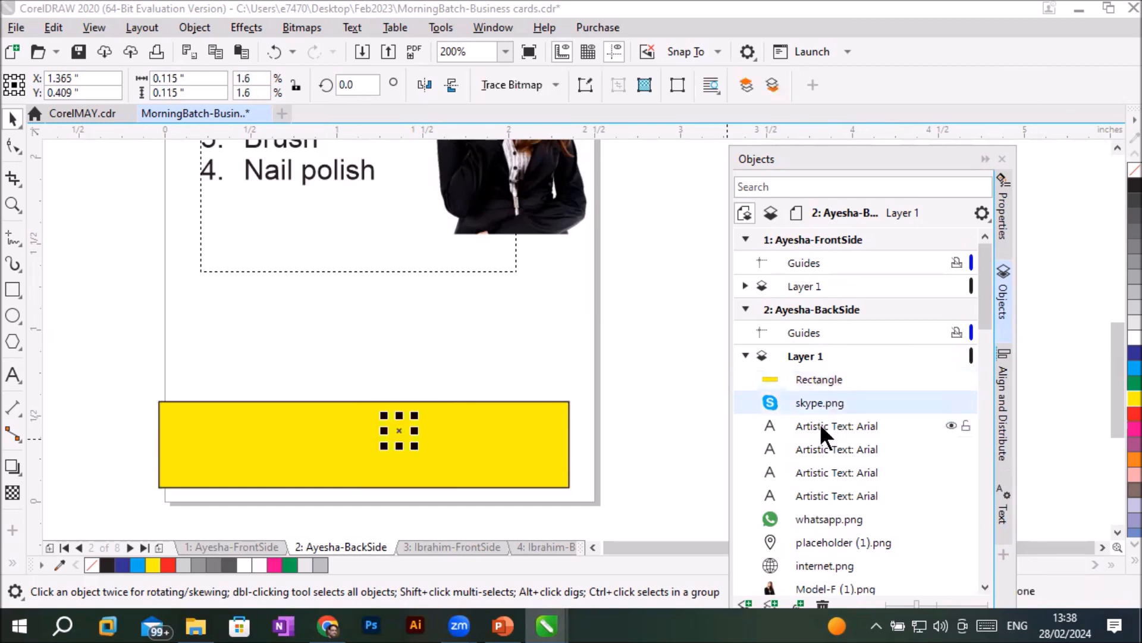
pyautogui.click(820, 423)
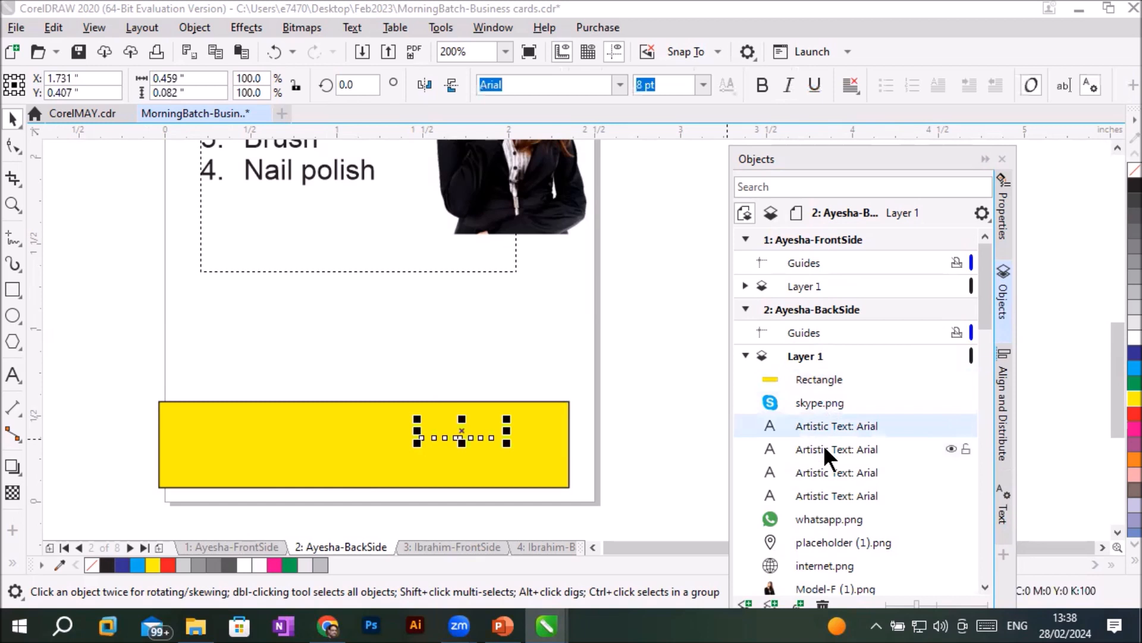
pyautogui.click(825, 450)
pyautogui.click(825, 474)
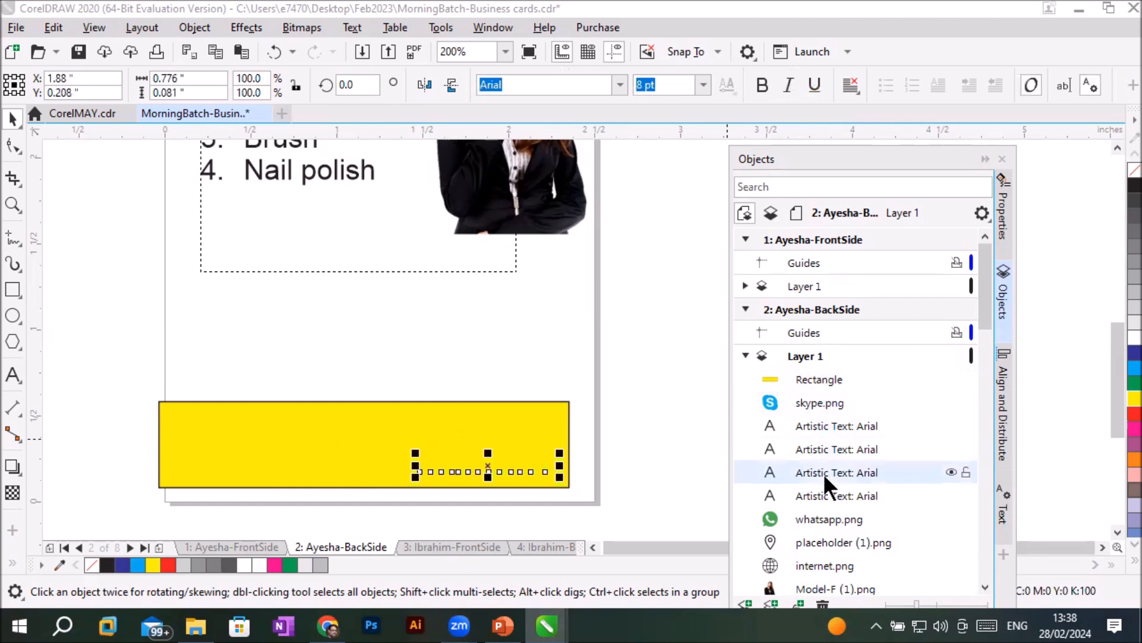
pyautogui.click(823, 494)
pyautogui.click(828, 519)
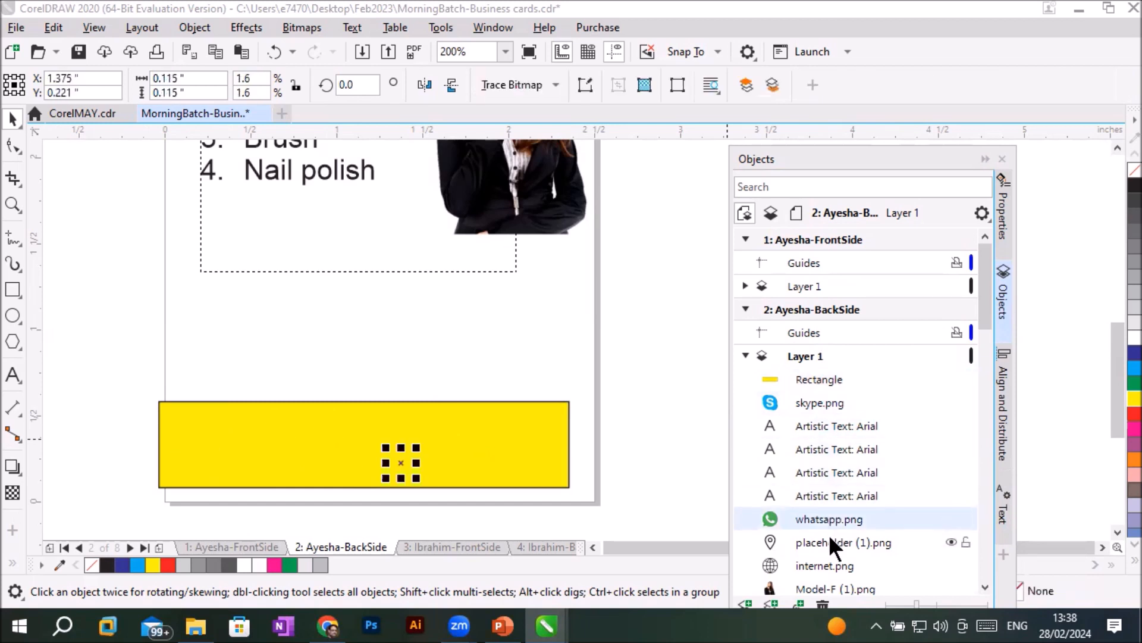
pyautogui.click(829, 540)
pyautogui.click(829, 565)
# - Locate the Model-F (1).png image, the Arial paragraph text and the Compact artistic text on the card through the Objects docker
pyautogui.click(986, 587)
pyautogui.scroll(-8, 989, 607)
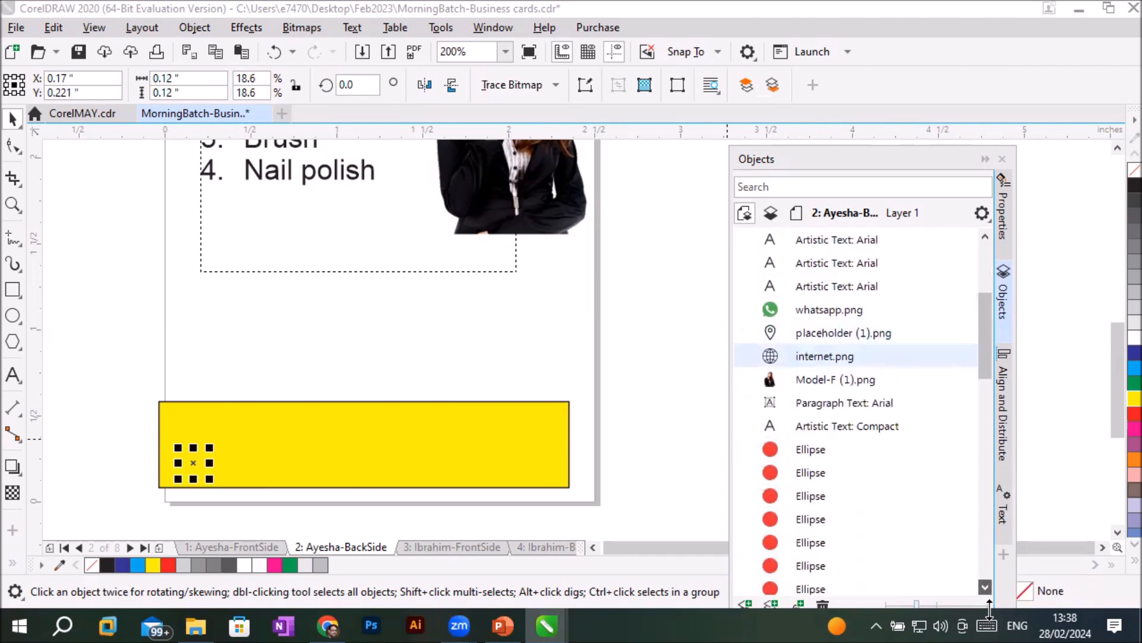
pyautogui.click(812, 376)
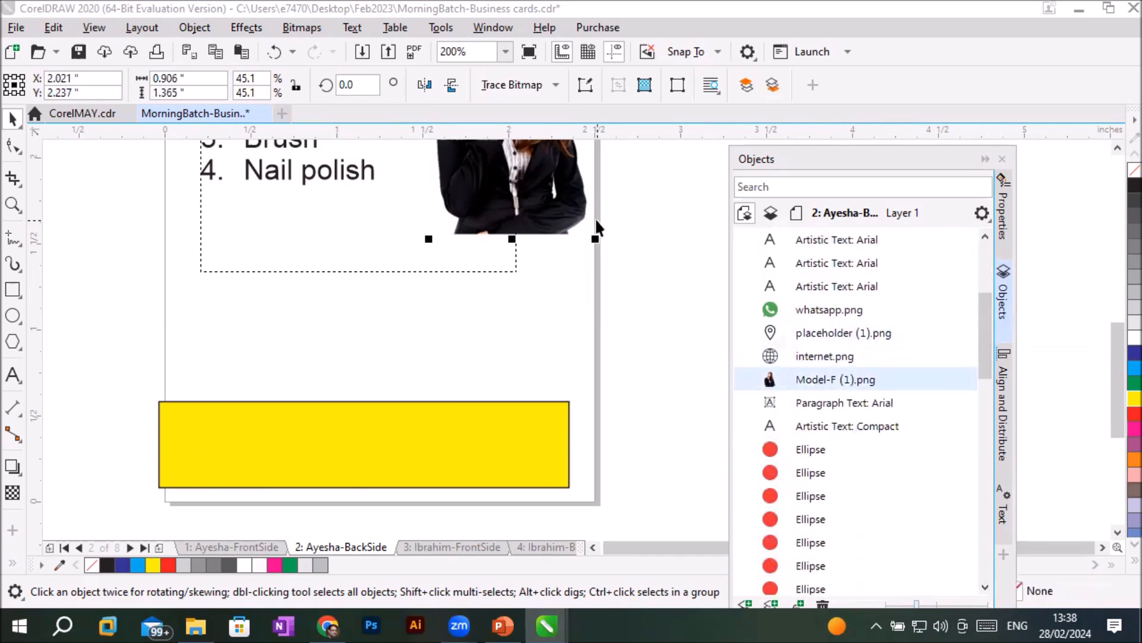
pyautogui.scroll(-2, 595, 218)
pyautogui.scroll(1, 647, 152)
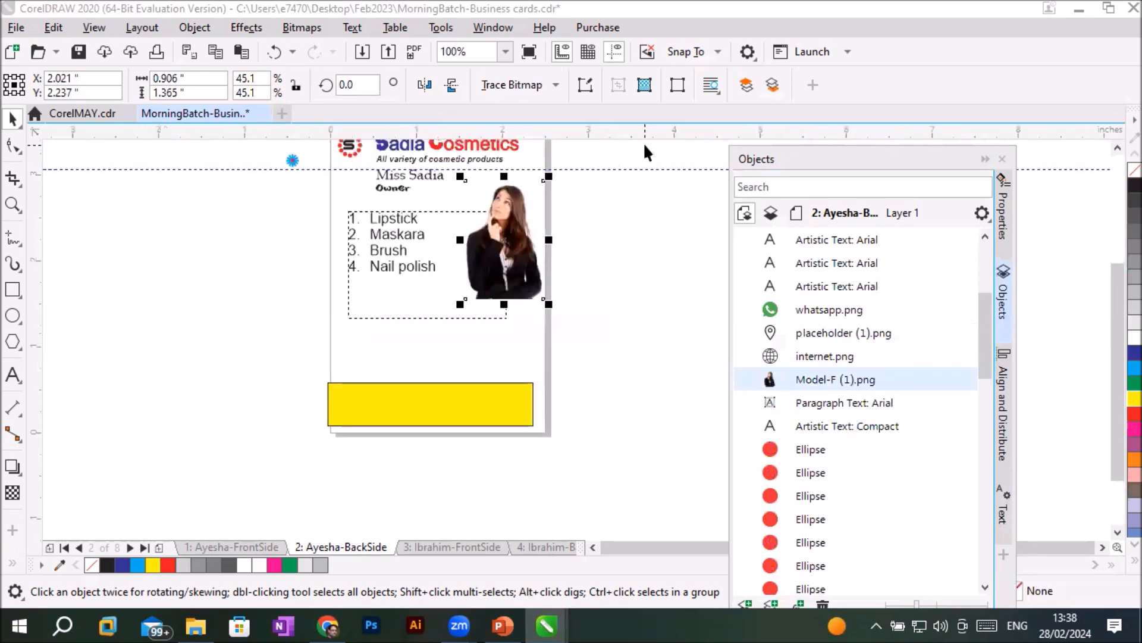
pyautogui.click(800, 400)
pyautogui.click(827, 423)
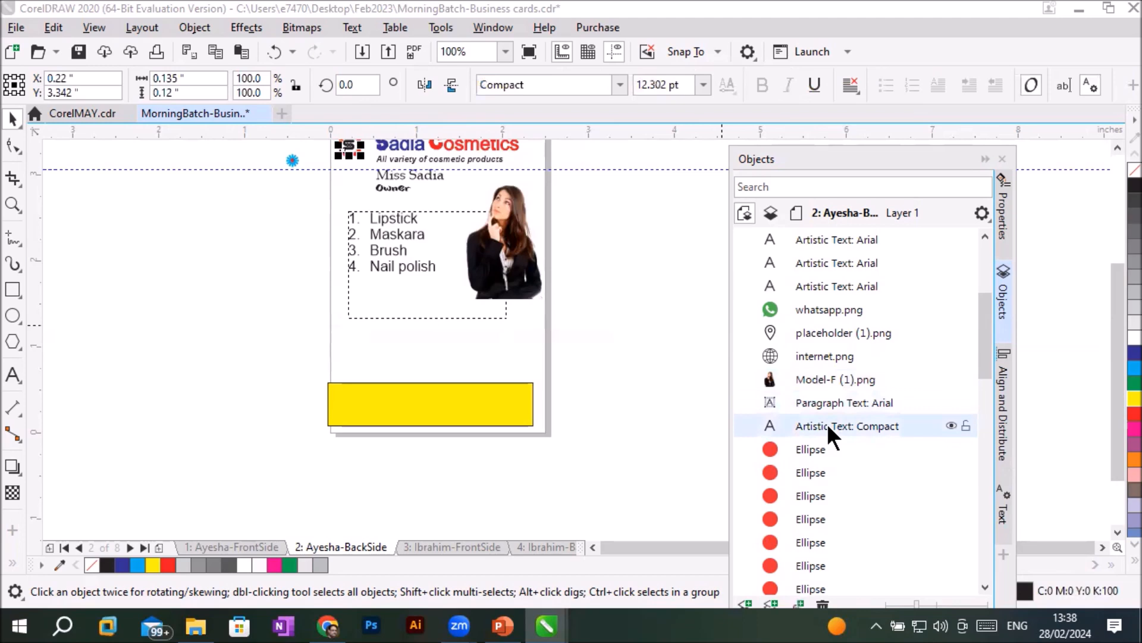
# - Select the first six red ellipses in the object list one by one to identify them in the logo's ring
pyautogui.click(811, 448)
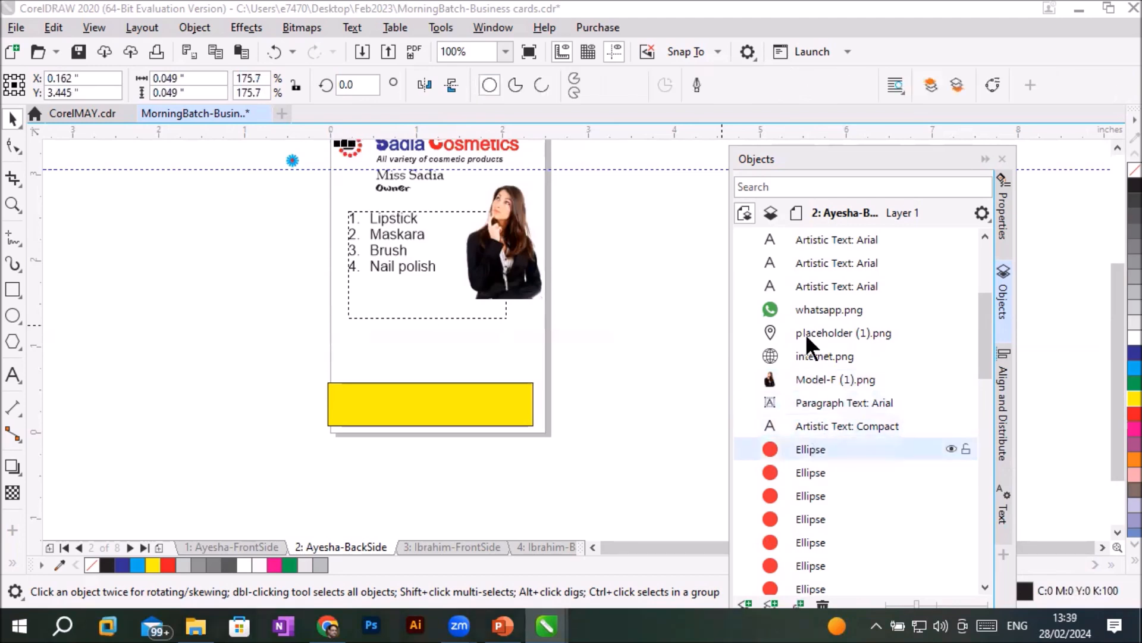
pyautogui.click(1116, 147)
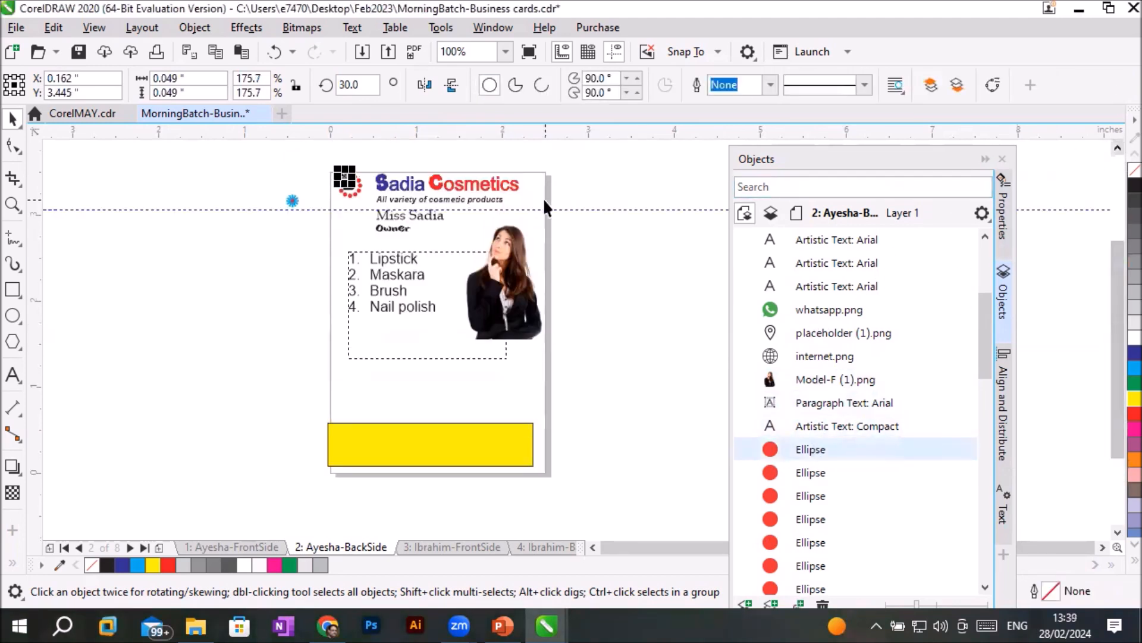
pyautogui.scroll(2, 524, 191)
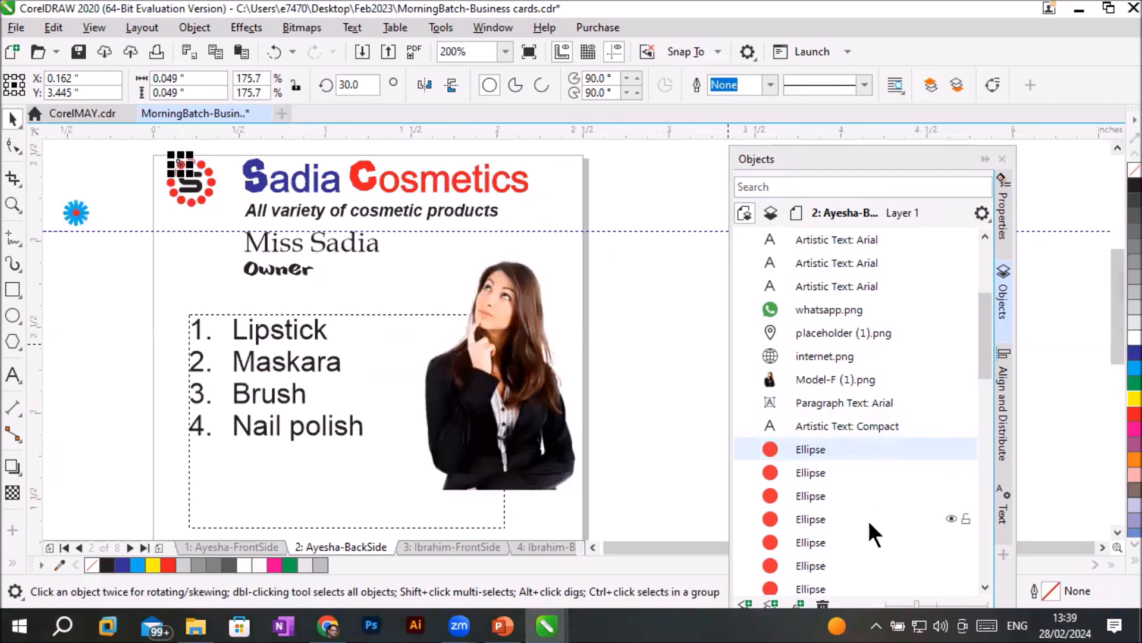
pyautogui.click(769, 467)
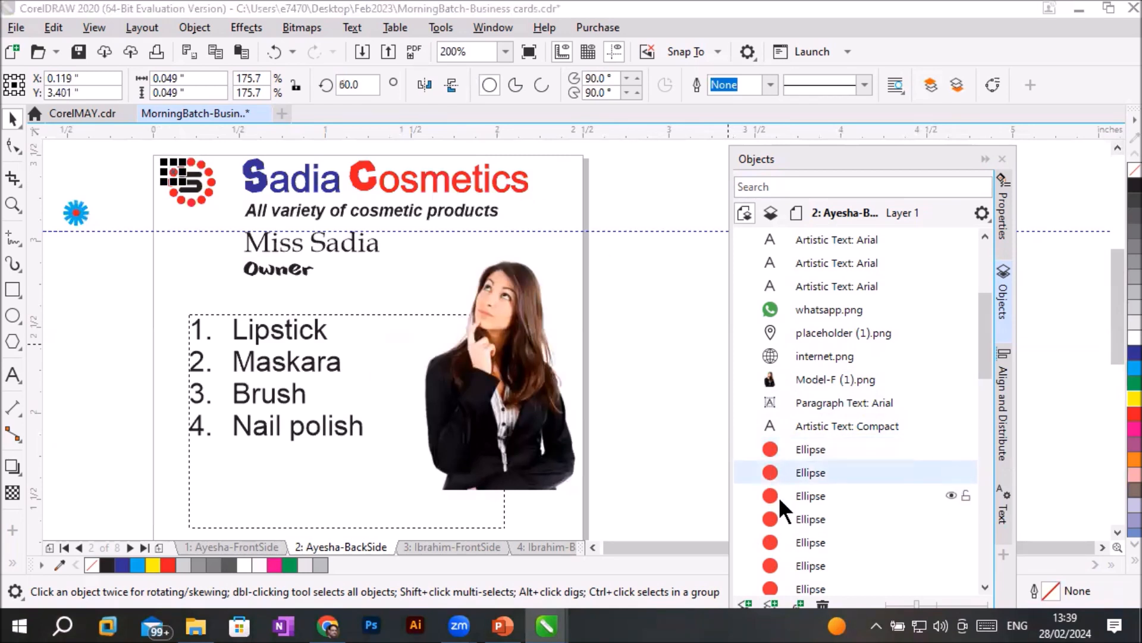
pyautogui.click(772, 495)
pyautogui.click(776, 519)
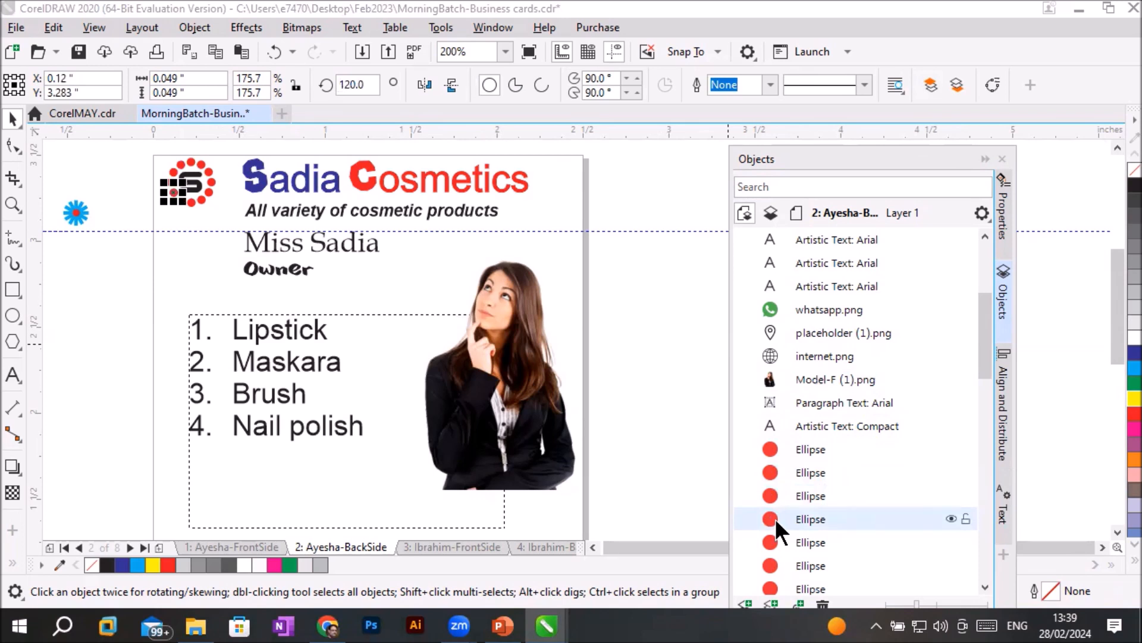
pyautogui.click(801, 542)
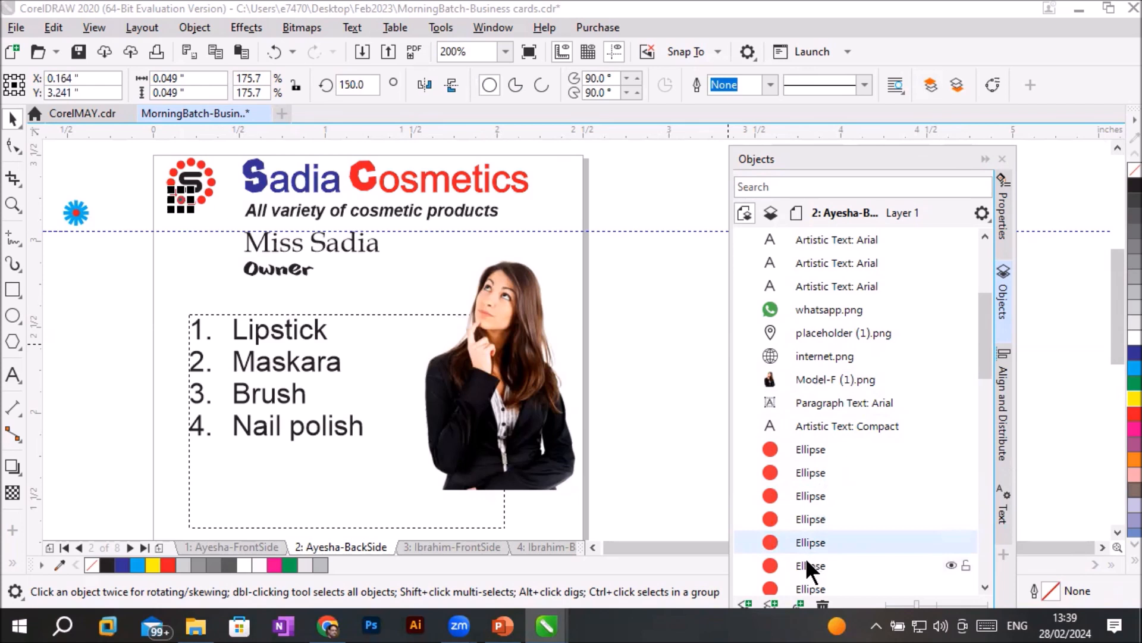
pyautogui.click(812, 563)
# - Locate the Book Antiqua artistic text, the Arial artistic text above it and the last blue rectangle of page 2 through the object list
pyautogui.scroll(-5, 938, 579)
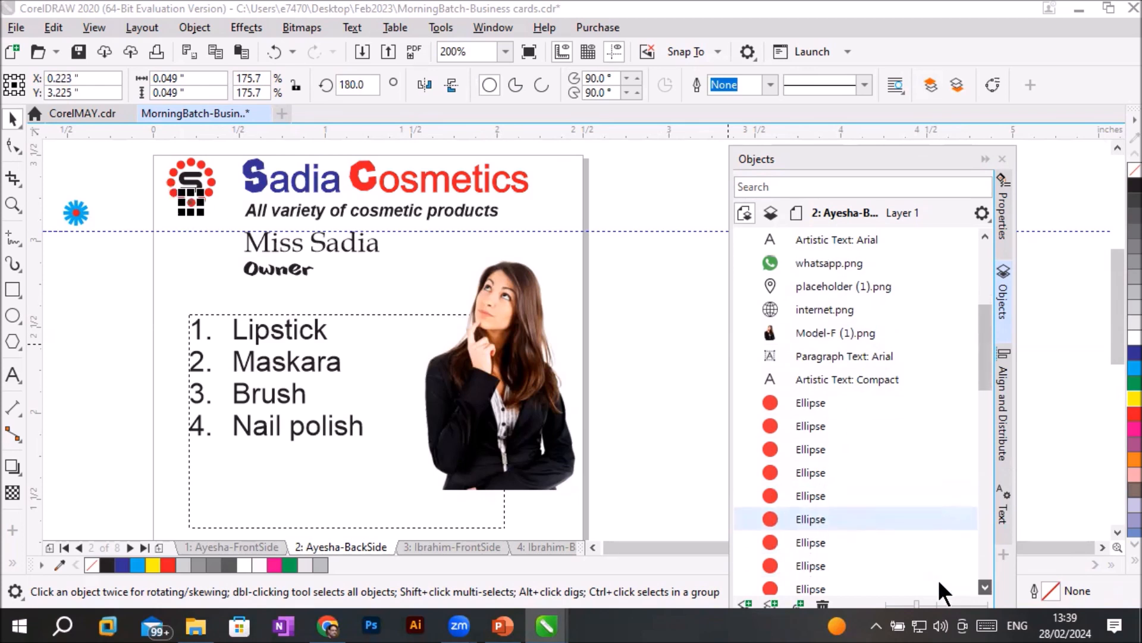
pyautogui.scroll(-6, 938, 579)
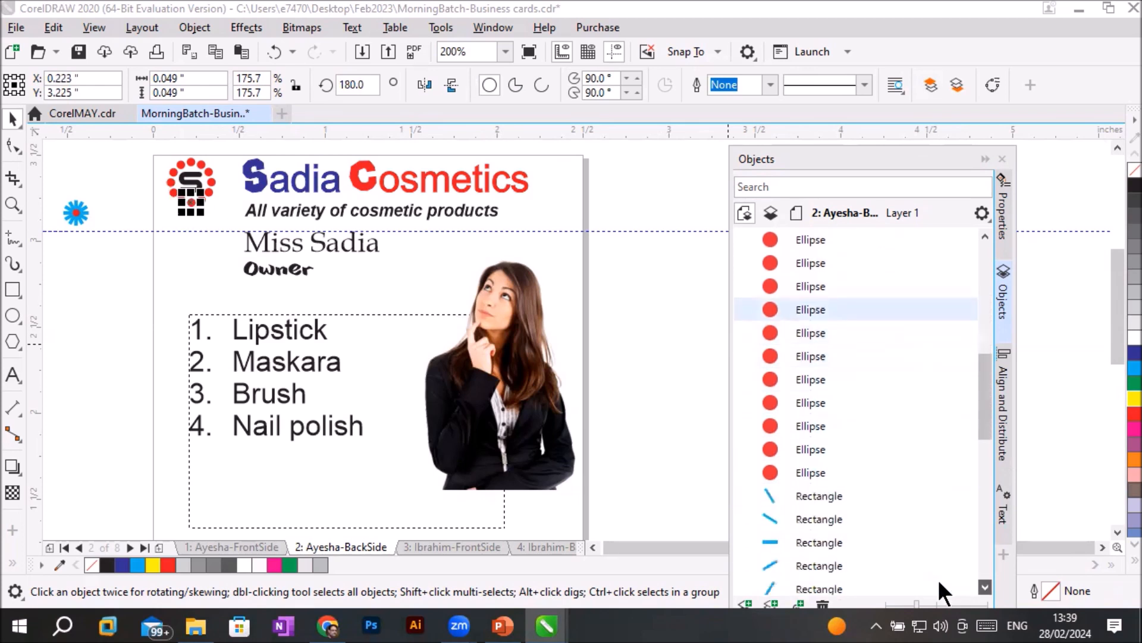
pyautogui.scroll(-2, 937, 580)
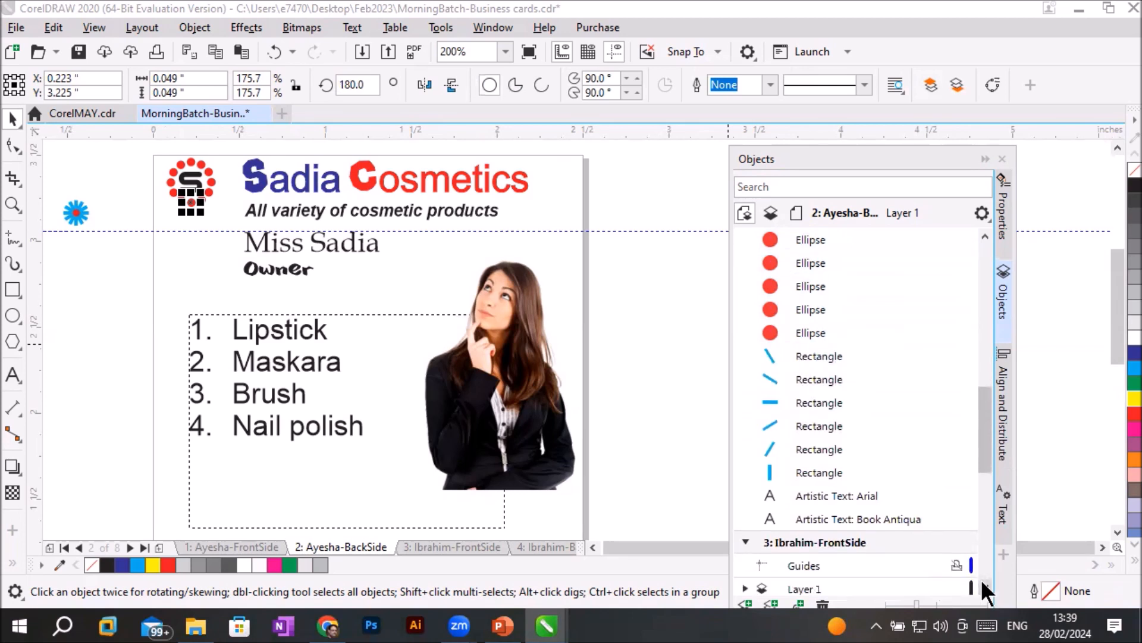
pyautogui.click(849, 519)
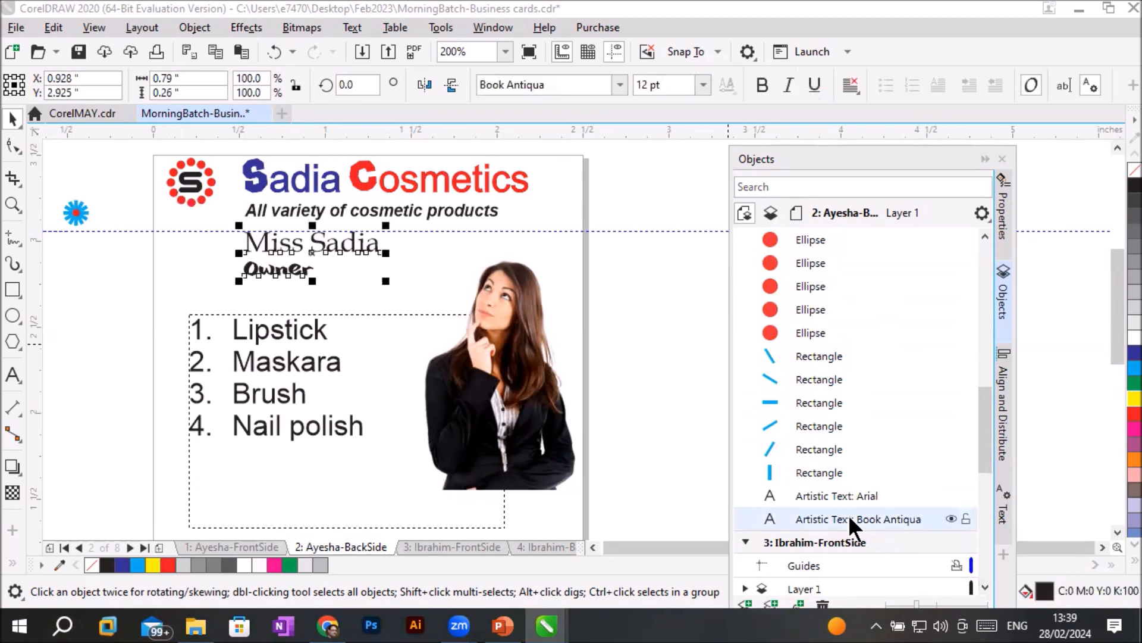
pyautogui.click(830, 491)
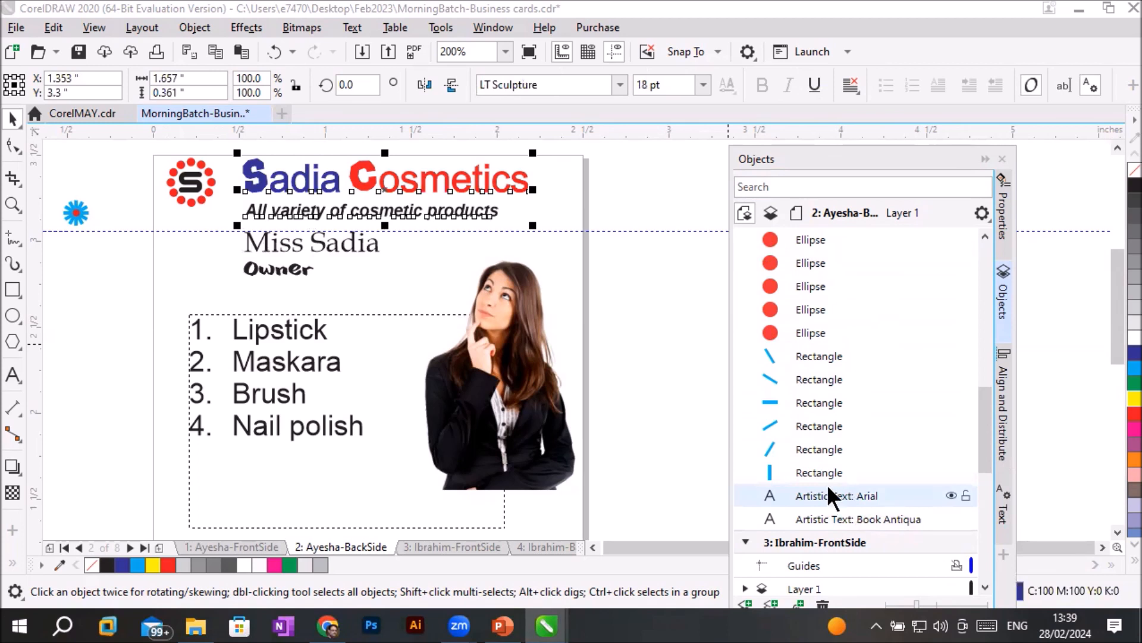
pyautogui.click(813, 469)
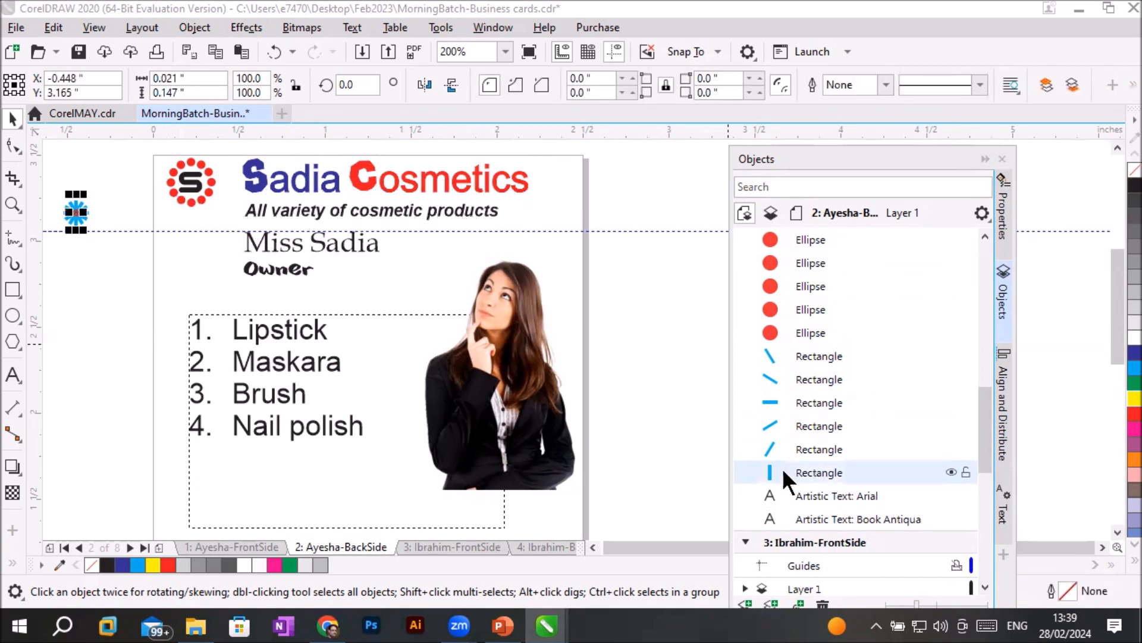
# - Collapse all eight pages and the Master Page in the Objects docker so only the page names are listed
pyautogui.scroll(2, 52, 192)
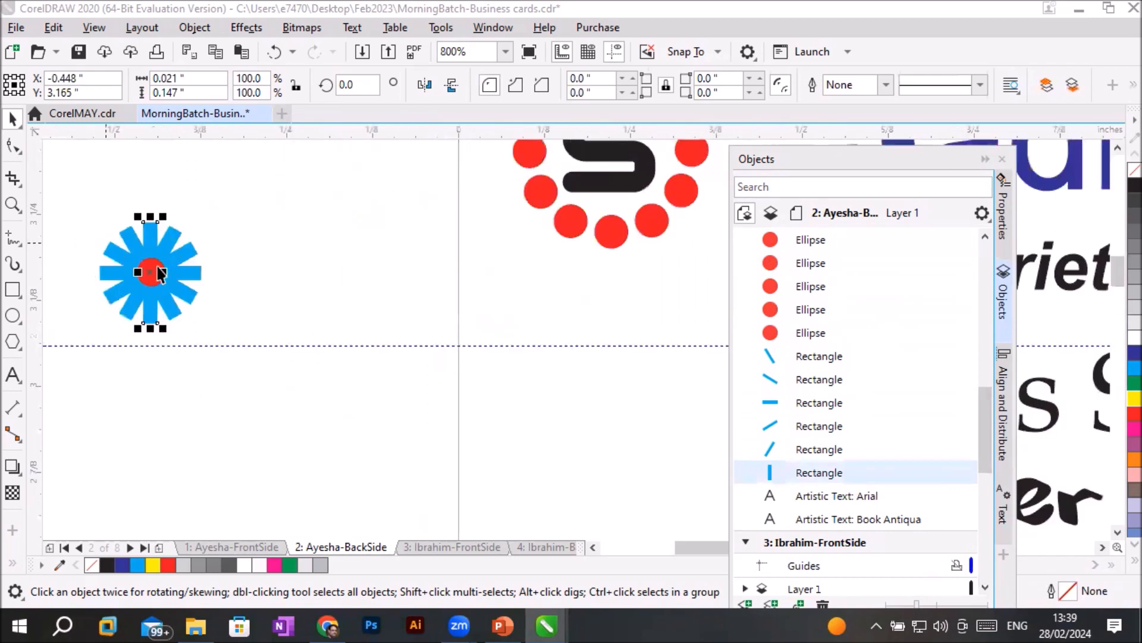
pyautogui.scroll(-2, 370, 344)
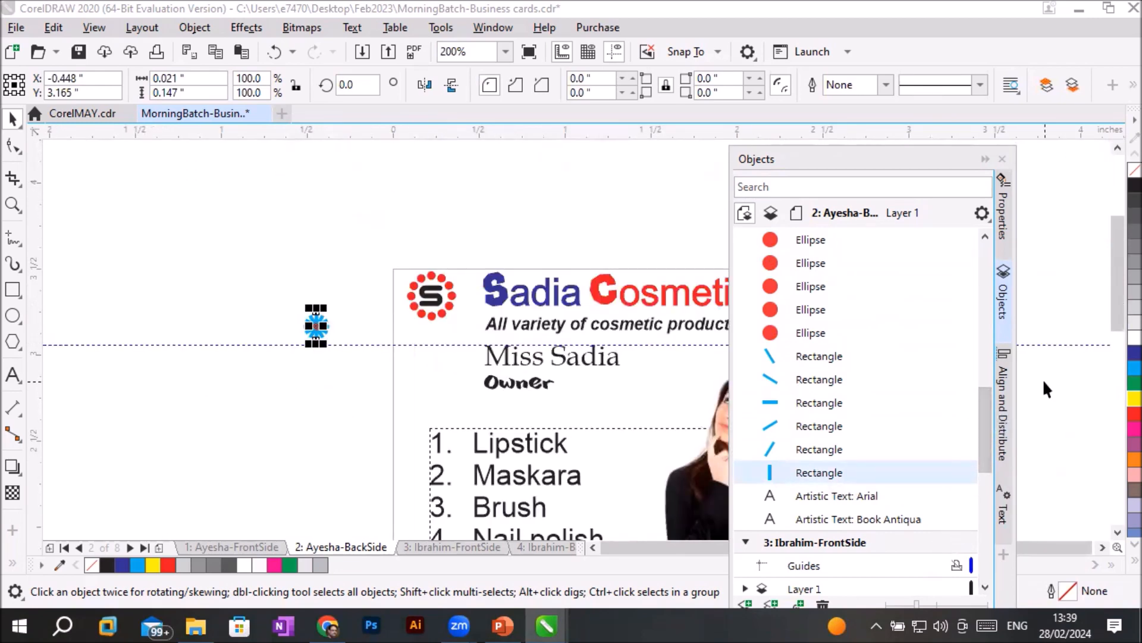
pyautogui.moveTo(984, 393); pyautogui.dragTo(997, 248)
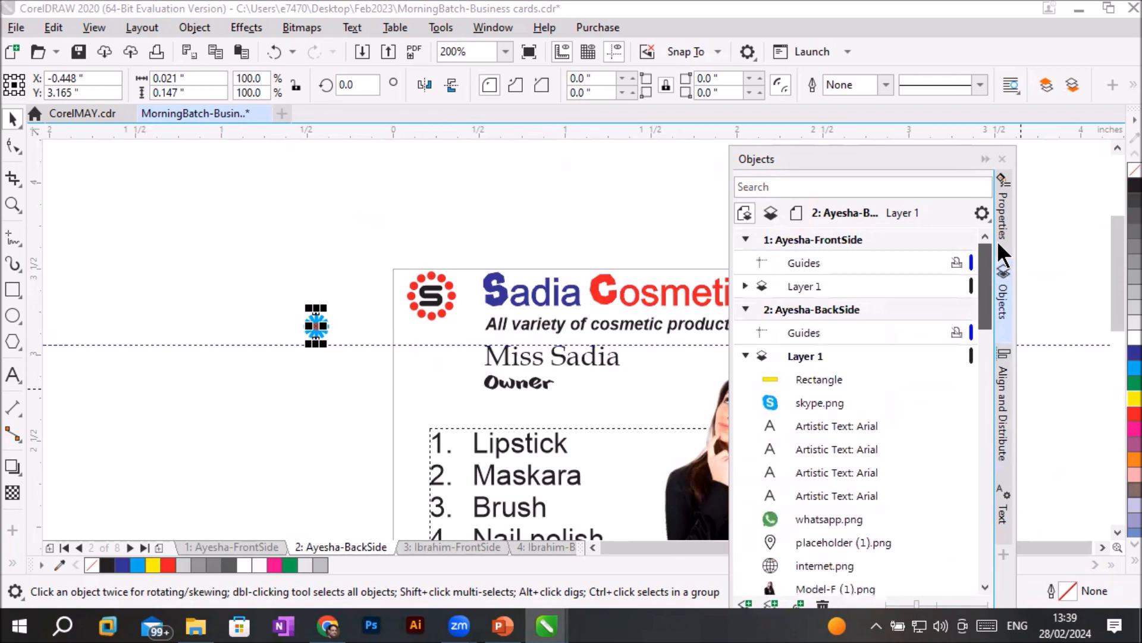
pyautogui.click(743, 240)
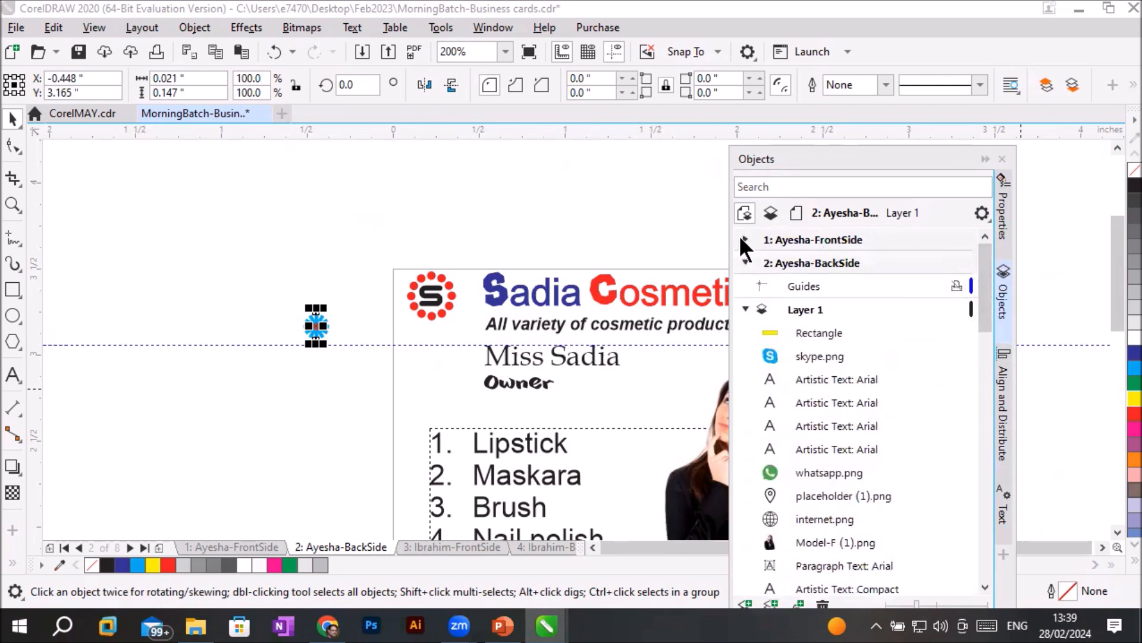
pyautogui.click(745, 262)
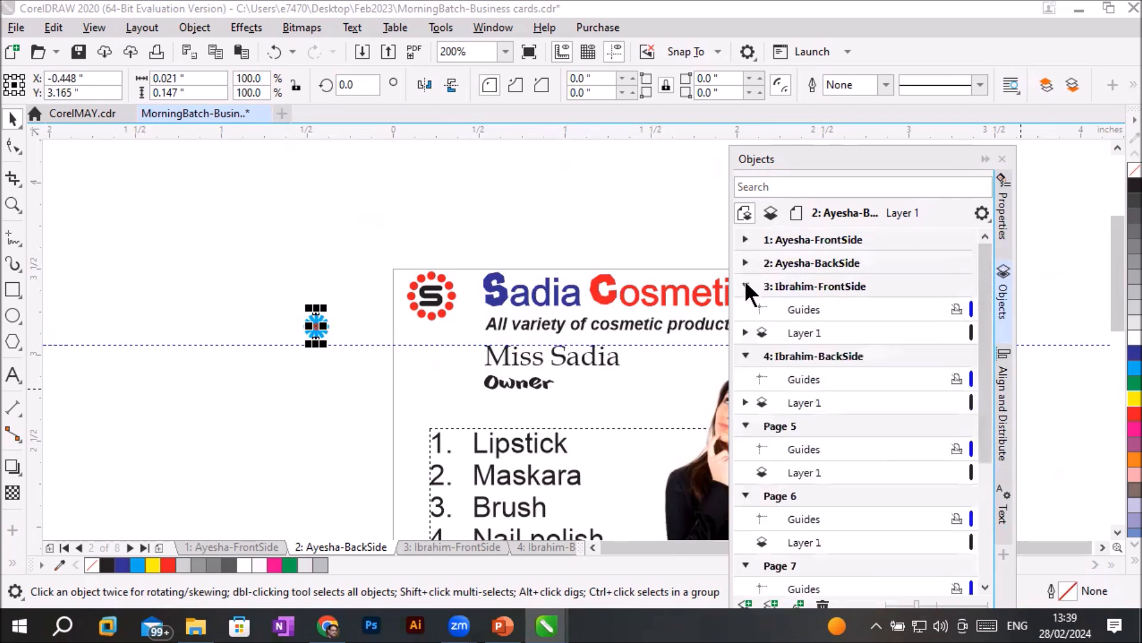
pyautogui.click(746, 286)
pyautogui.click(744, 309)
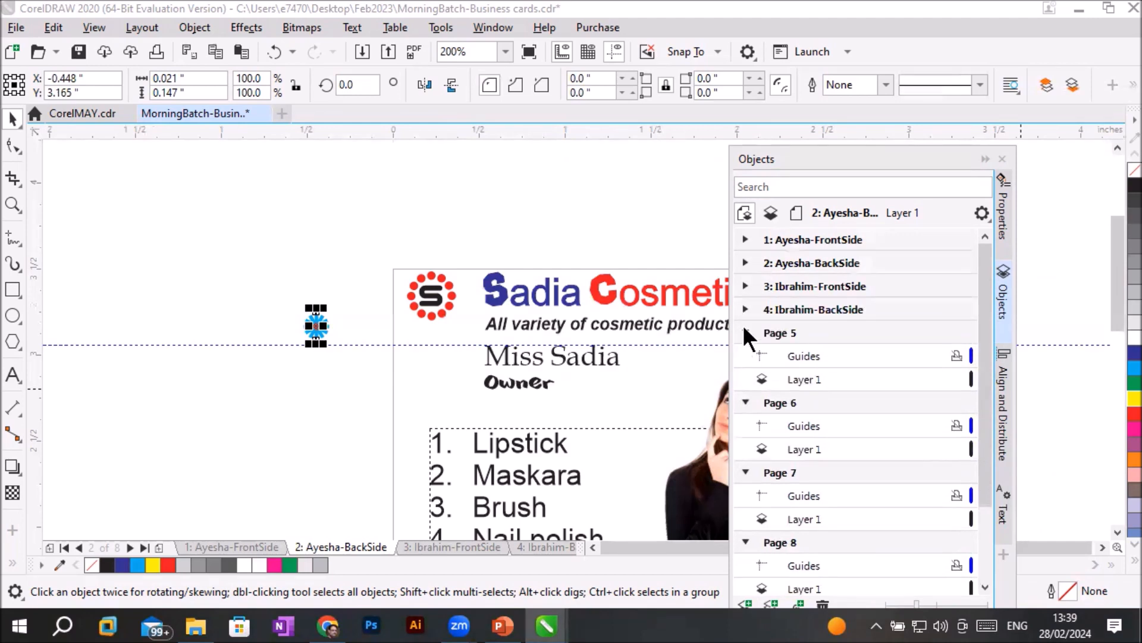
pyautogui.click(744, 333)
pyautogui.click(745, 356)
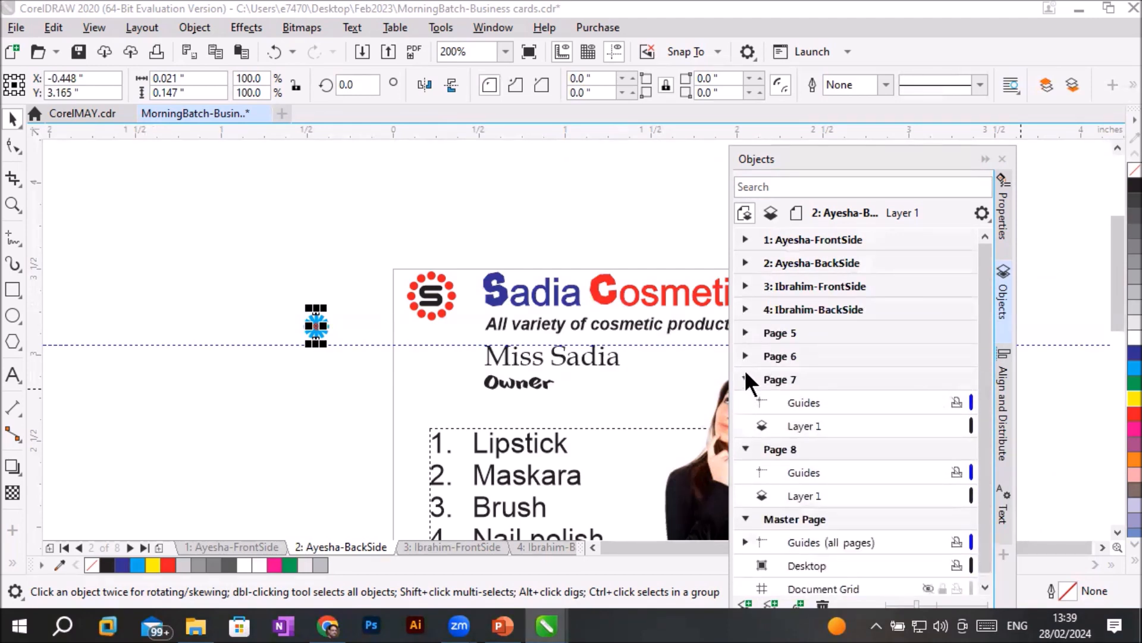
pyautogui.click(745, 379)
pyautogui.click(745, 402)
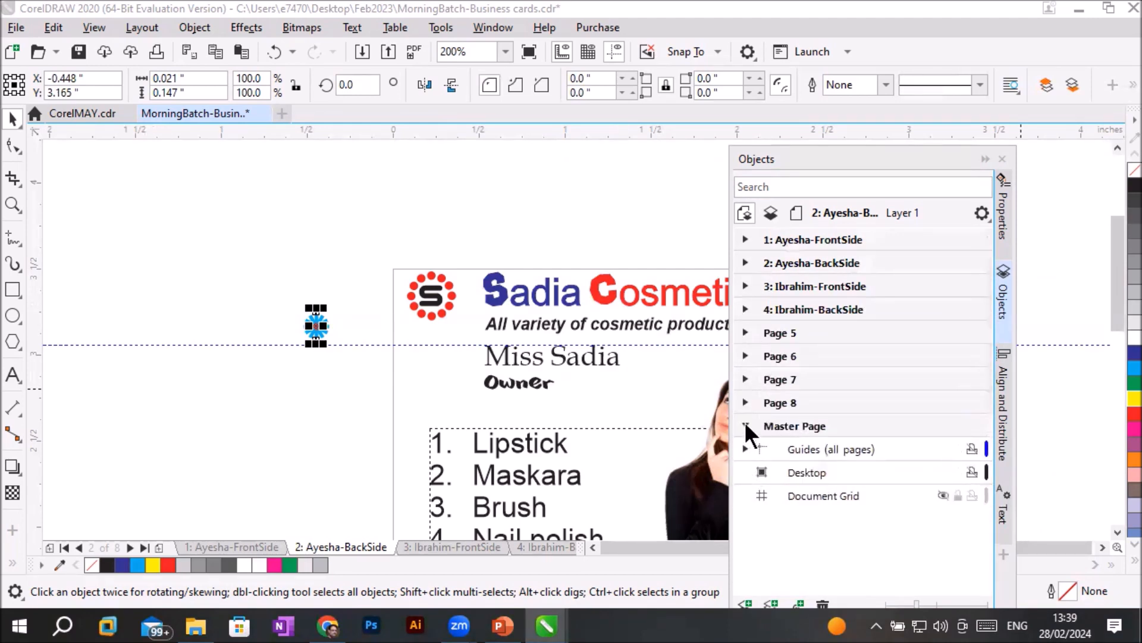
pyautogui.click(745, 425)
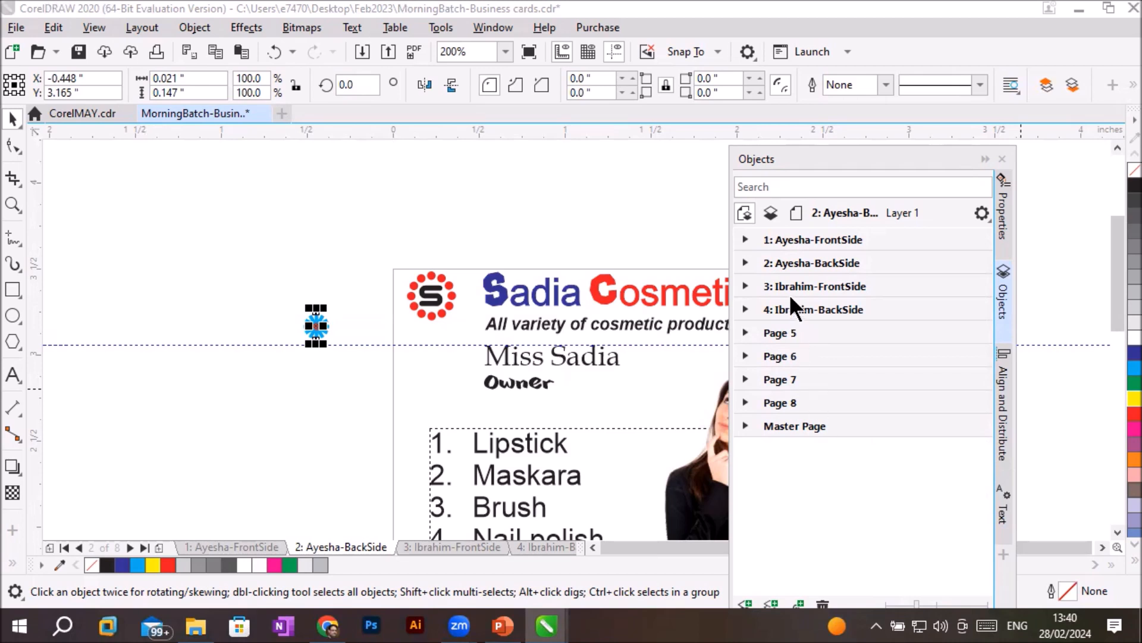
# - Open page 3, the front side of the second card, view its back side on page 4 and return to page 3
pyautogui.click(801, 284)
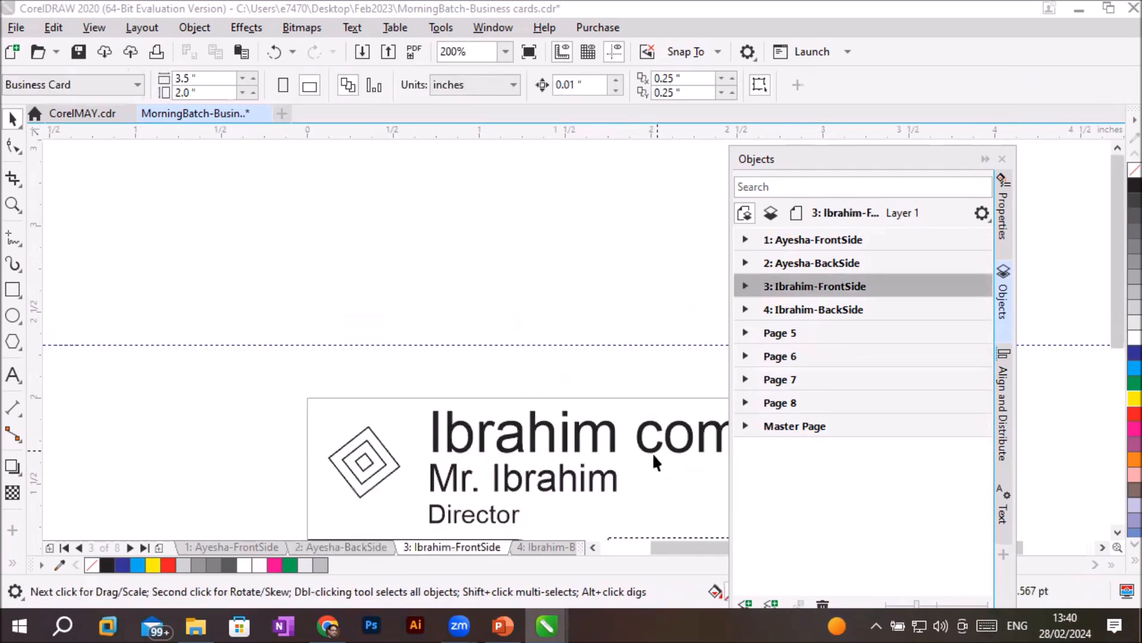
pyautogui.scroll(-3, 1115, 530)
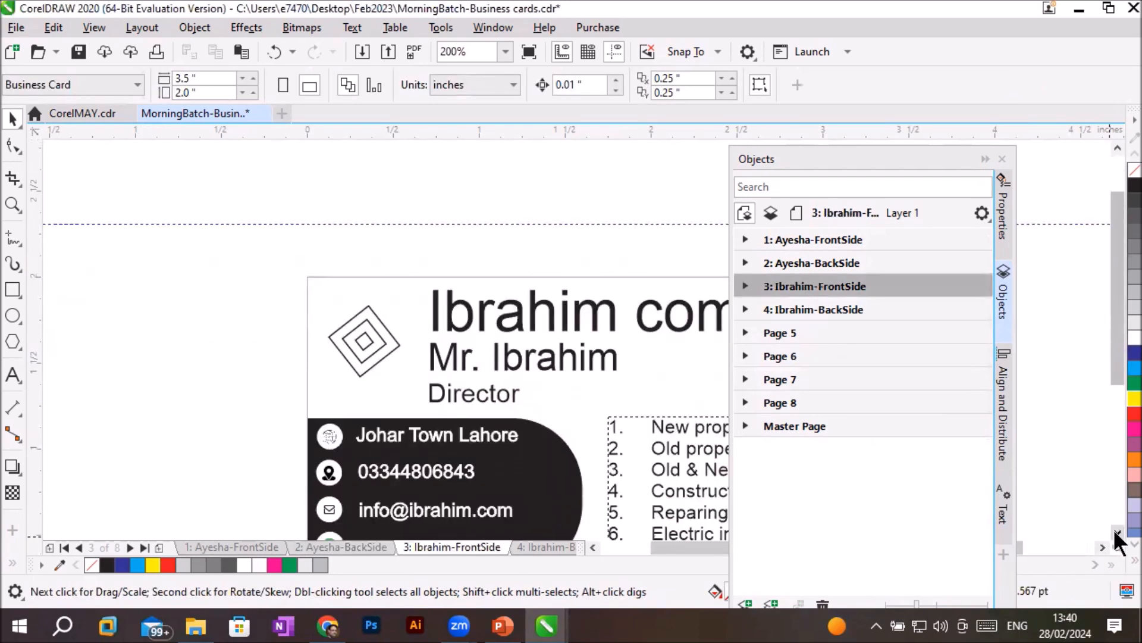
pyautogui.click(827, 308)
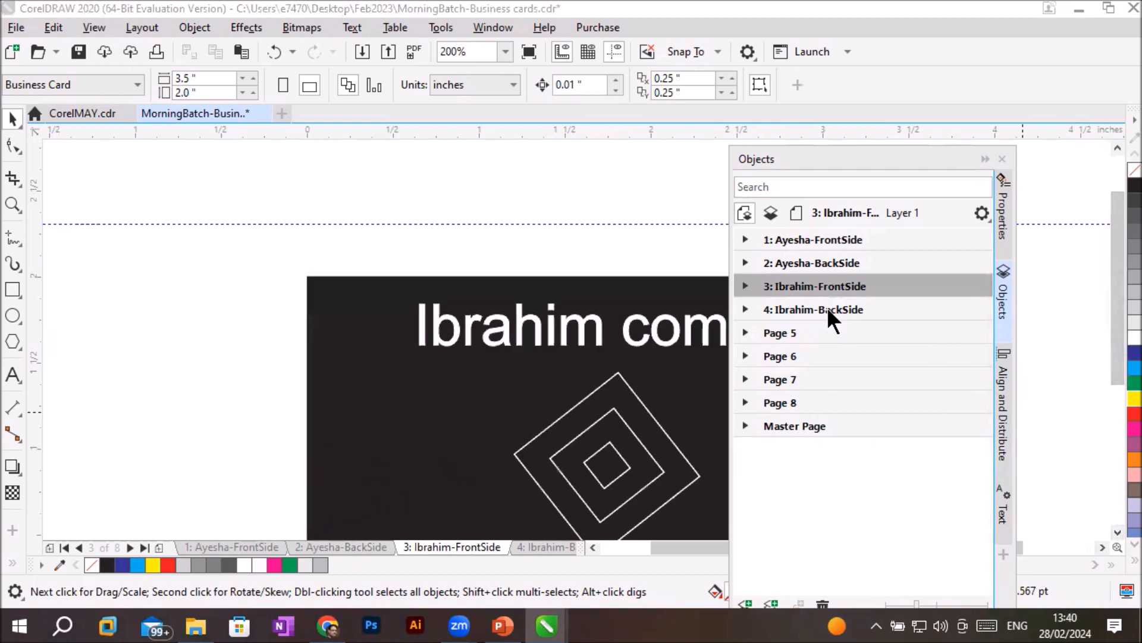
pyautogui.click(840, 288)
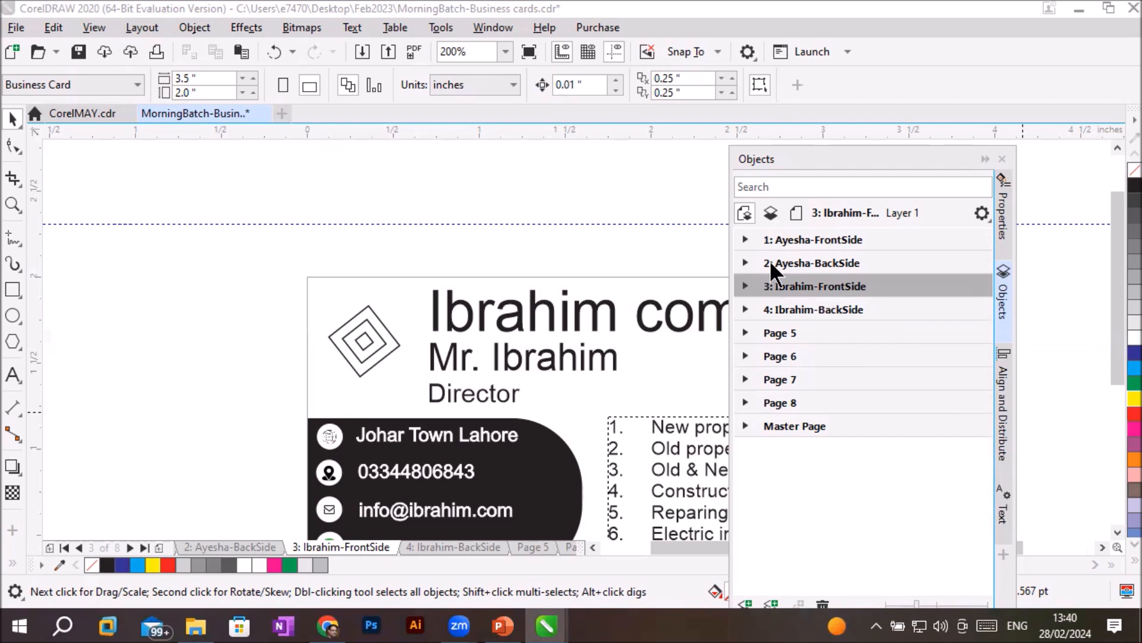
# - Return to page 2, the Sadia Cosmetics card, and expand its list of layers and objects
pyautogui.click(798, 261)
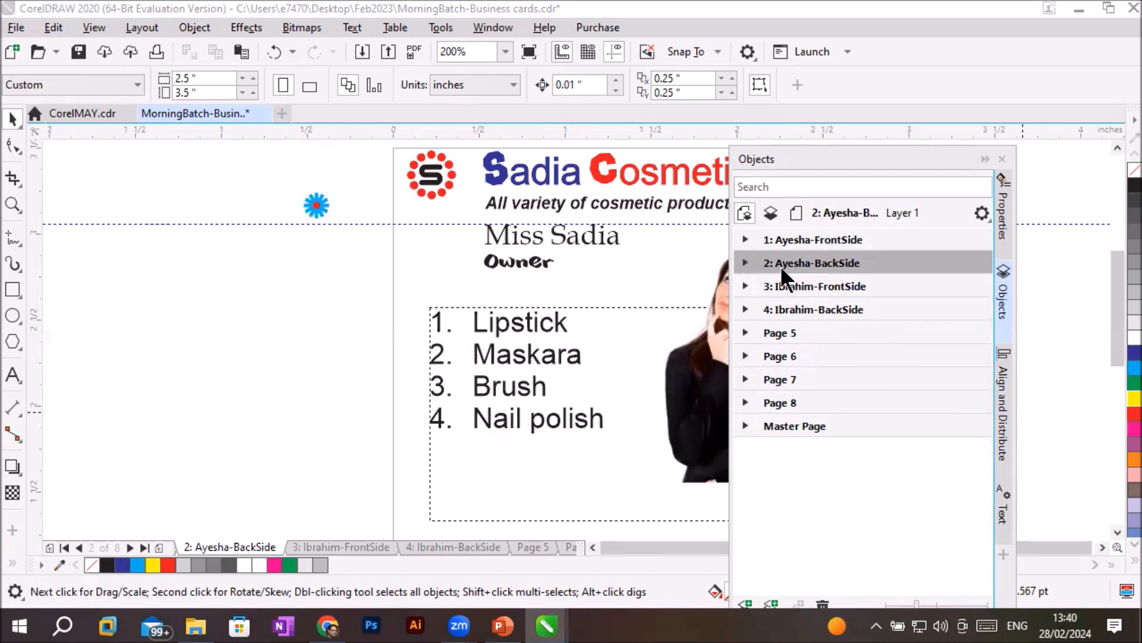
pyautogui.click(744, 262)
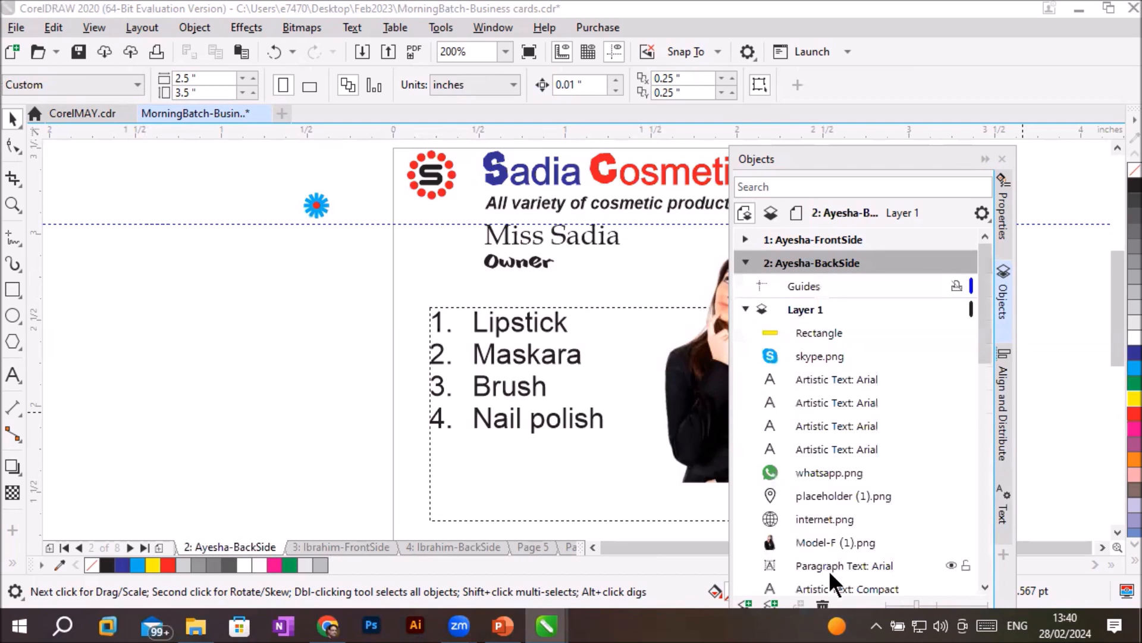
pyautogui.click(1102, 547)
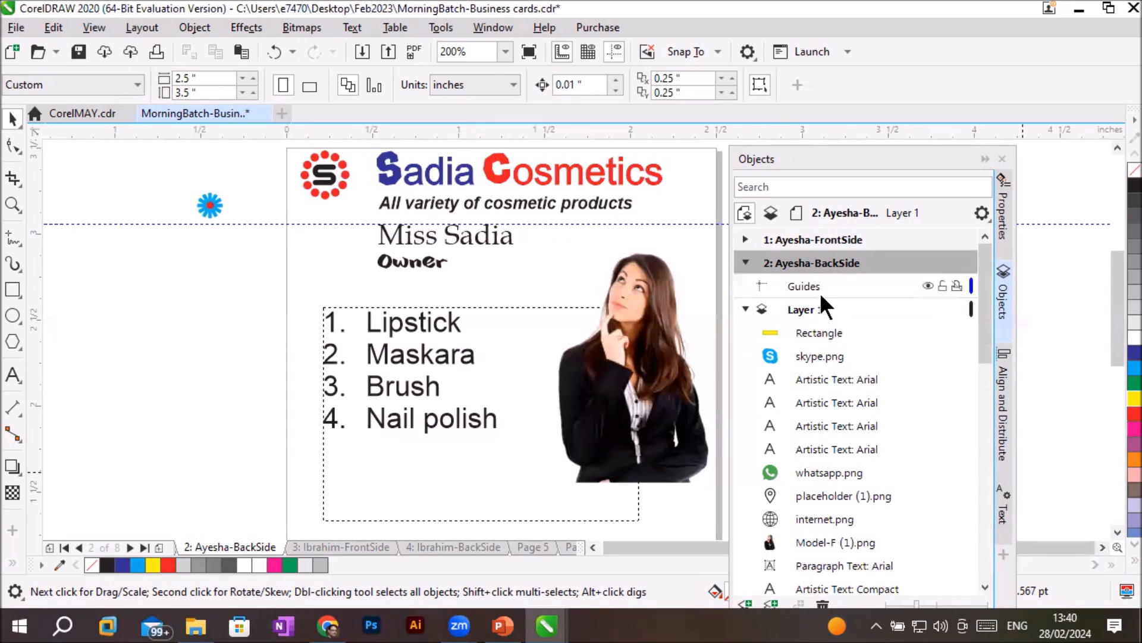
# - Make page 2's Guides layer active and delete the horizontal guideline crossing the upper part of the card
pyautogui.click(797, 285)
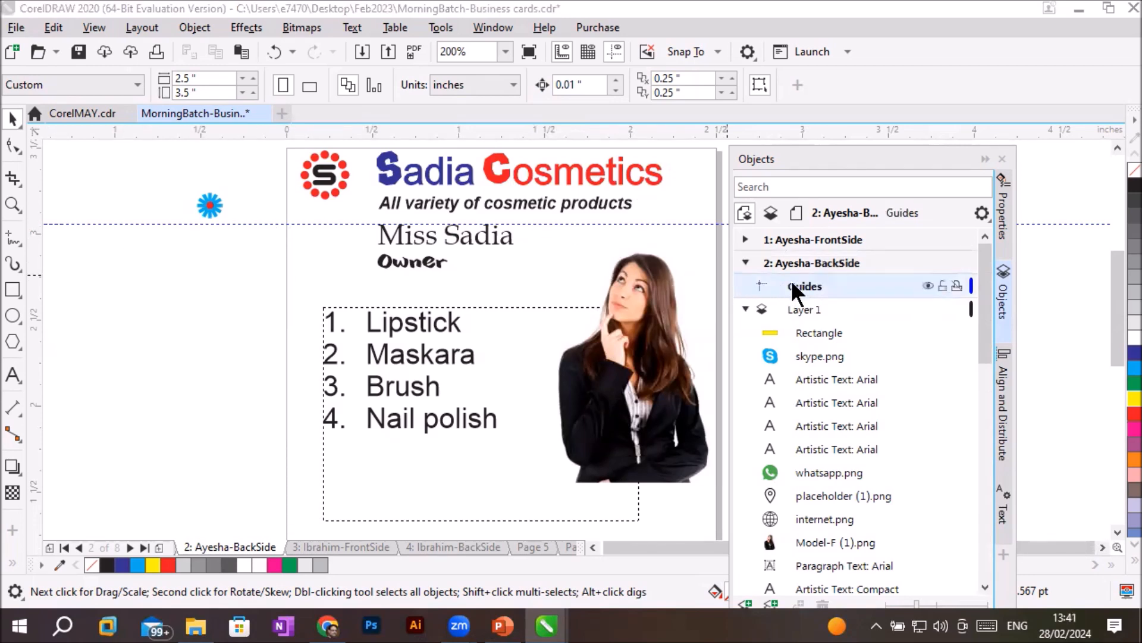
pyautogui.click(928, 283)
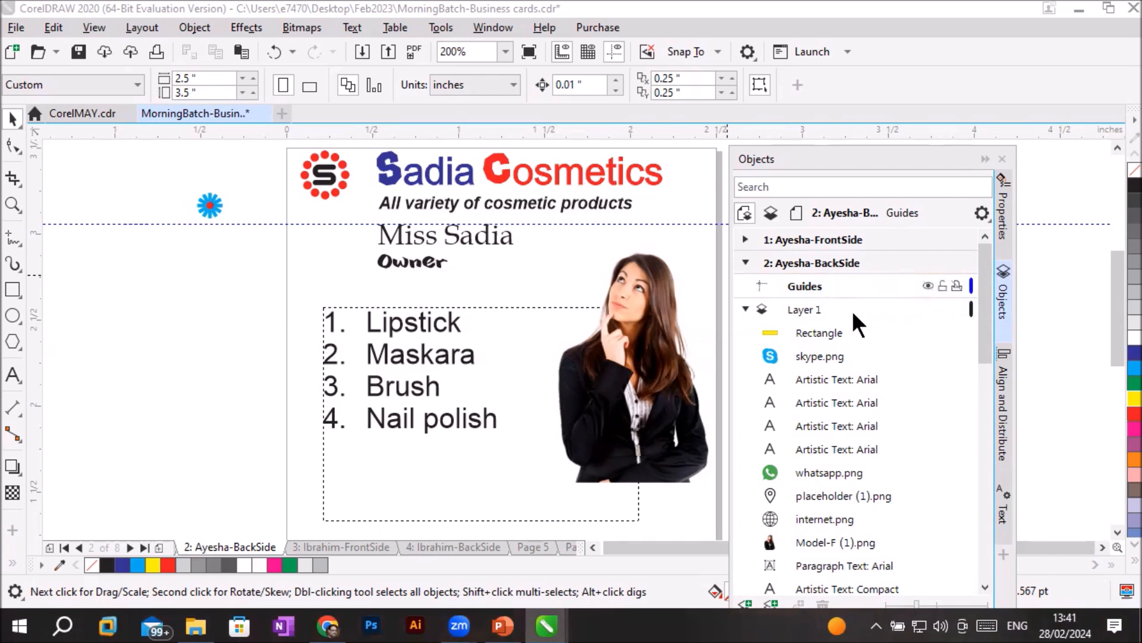
pyautogui.click(241, 223)
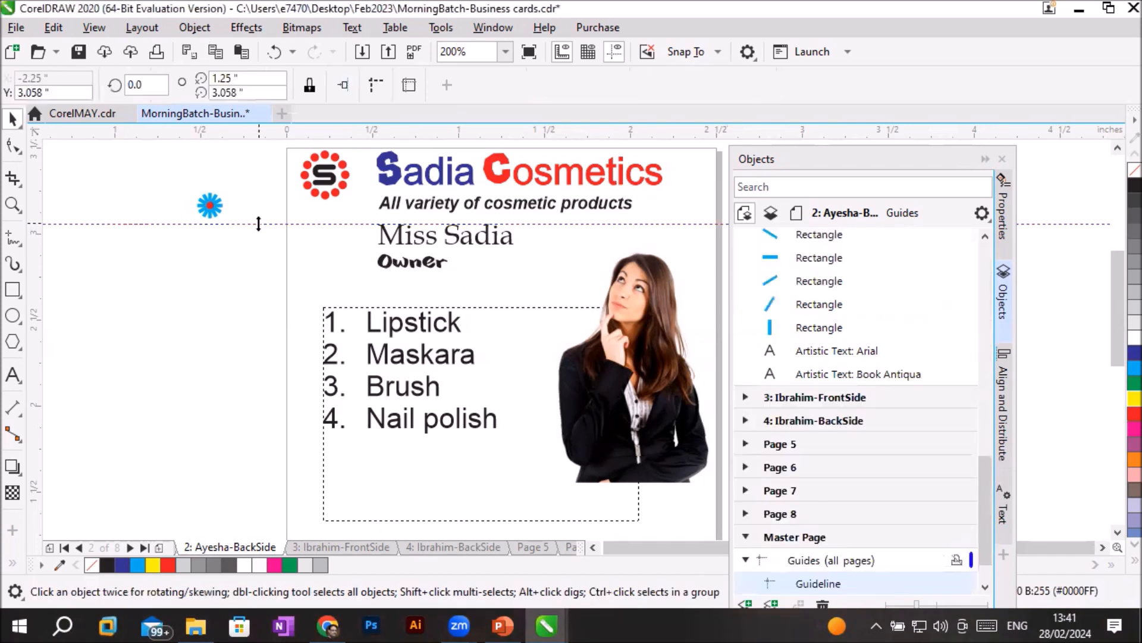
pyautogui.press('Delete')
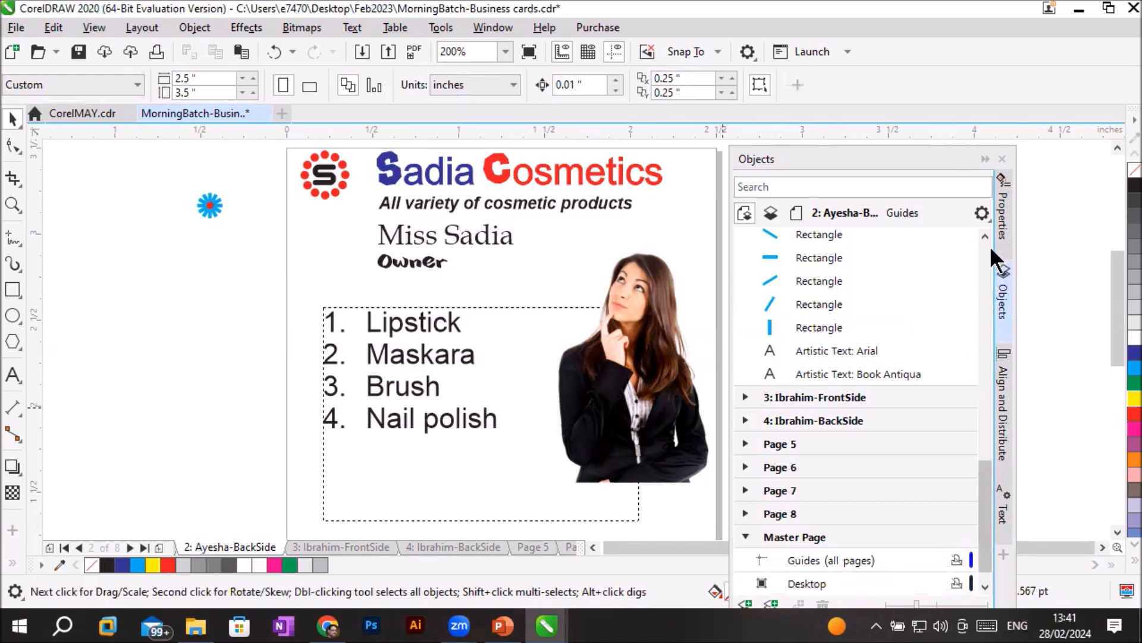
# - Make Layer 1 of page 2 the active layer
pyautogui.moveTo(987, 235); pyautogui.dragTo(979, 244)
pyautogui.click(795, 264)
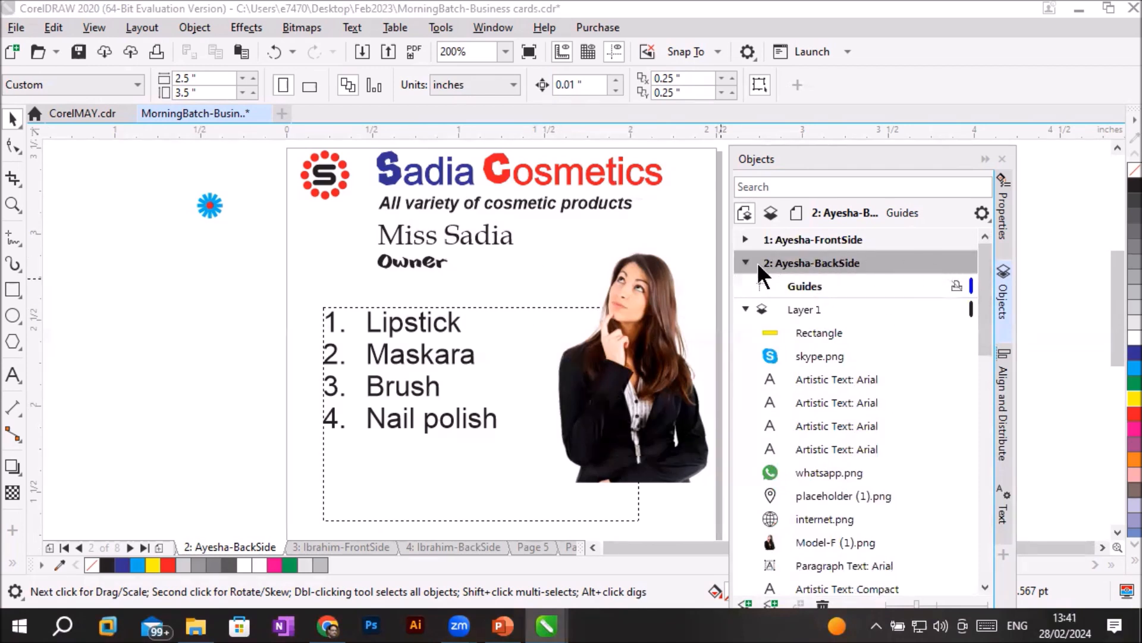
pyautogui.click(801, 308)
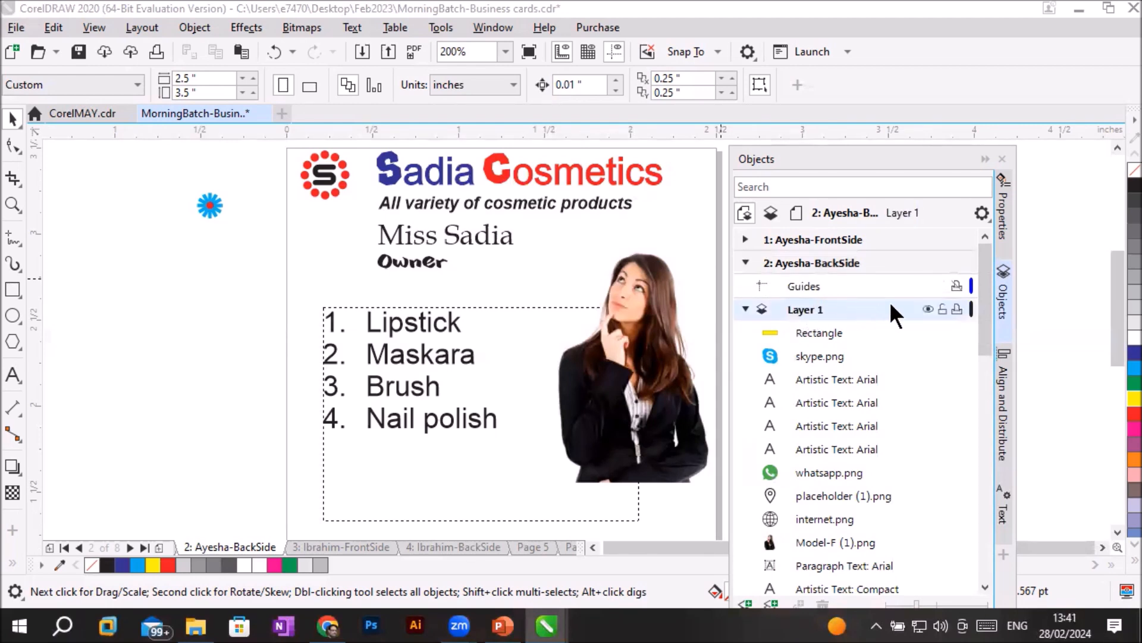
# - Hide and show page 2's Layer 1 several times, leaving it visible
pyautogui.click(927, 308)
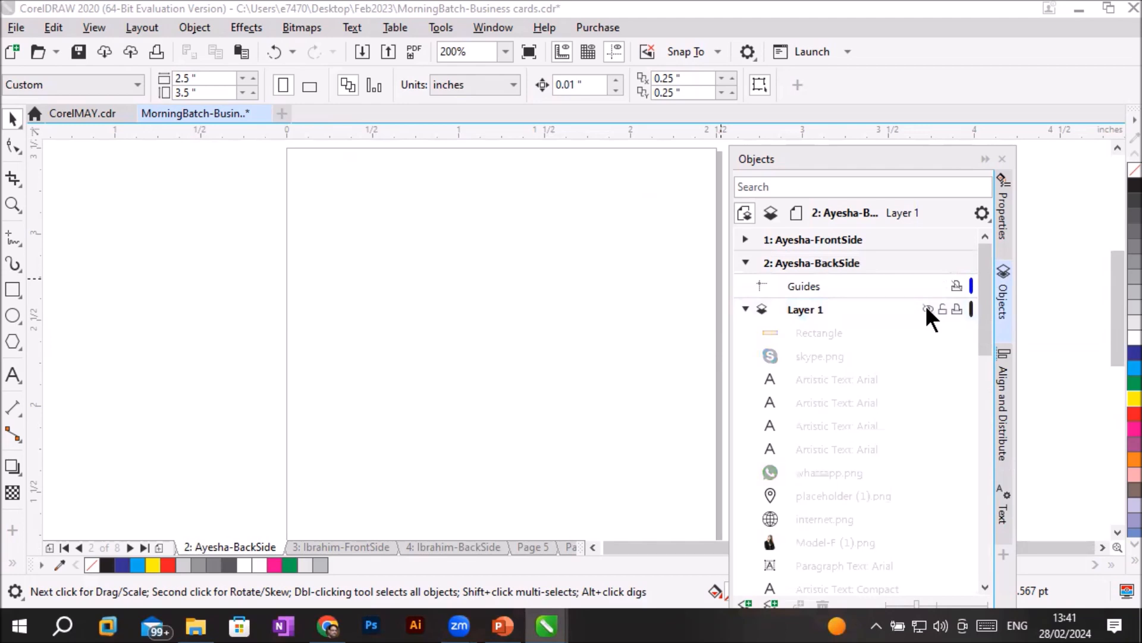
pyautogui.click(927, 309)
pyautogui.click(927, 309)
pyautogui.click(927, 308)
pyautogui.click(927, 309)
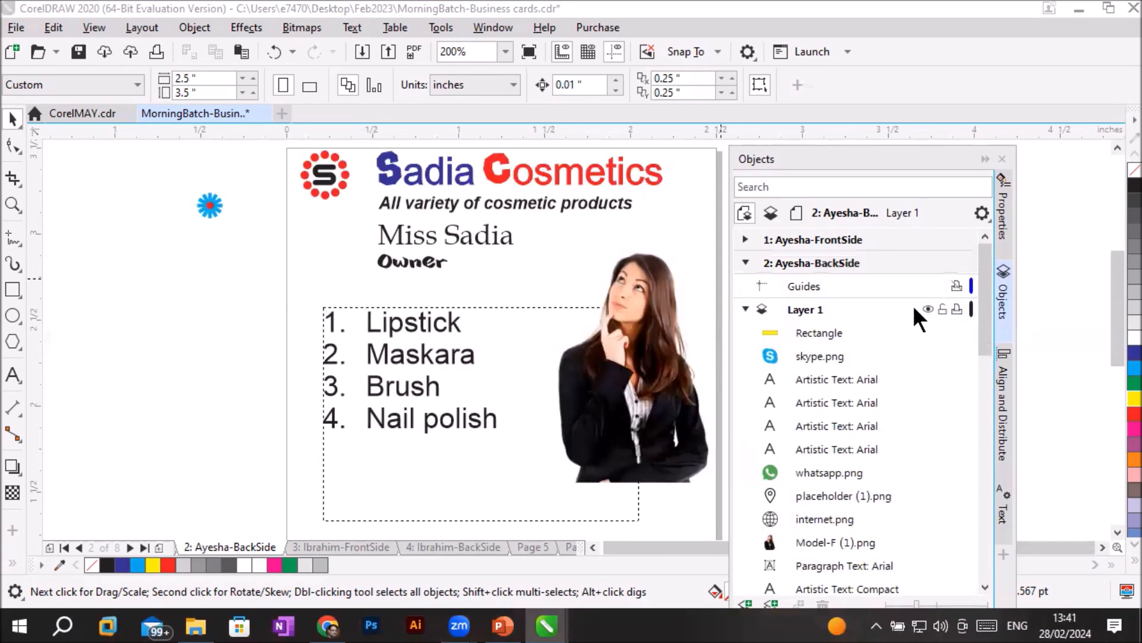
# - Locate the first rectangle of Layer 1 on the card and review the rest of the layer's object list
pyautogui.click(798, 309)
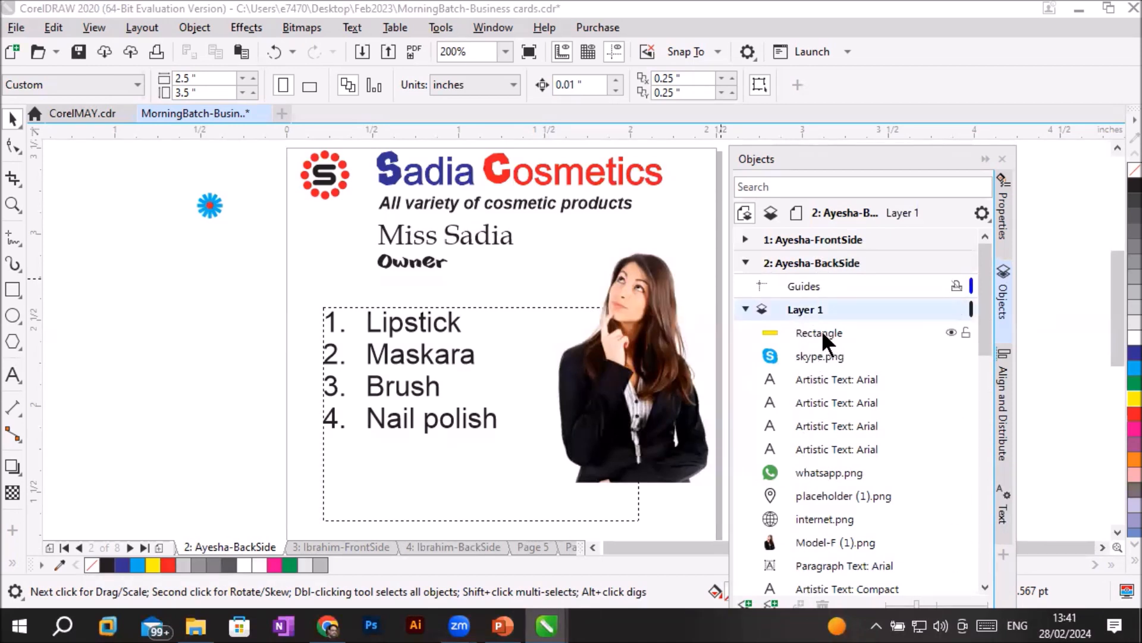
pyautogui.click(822, 332)
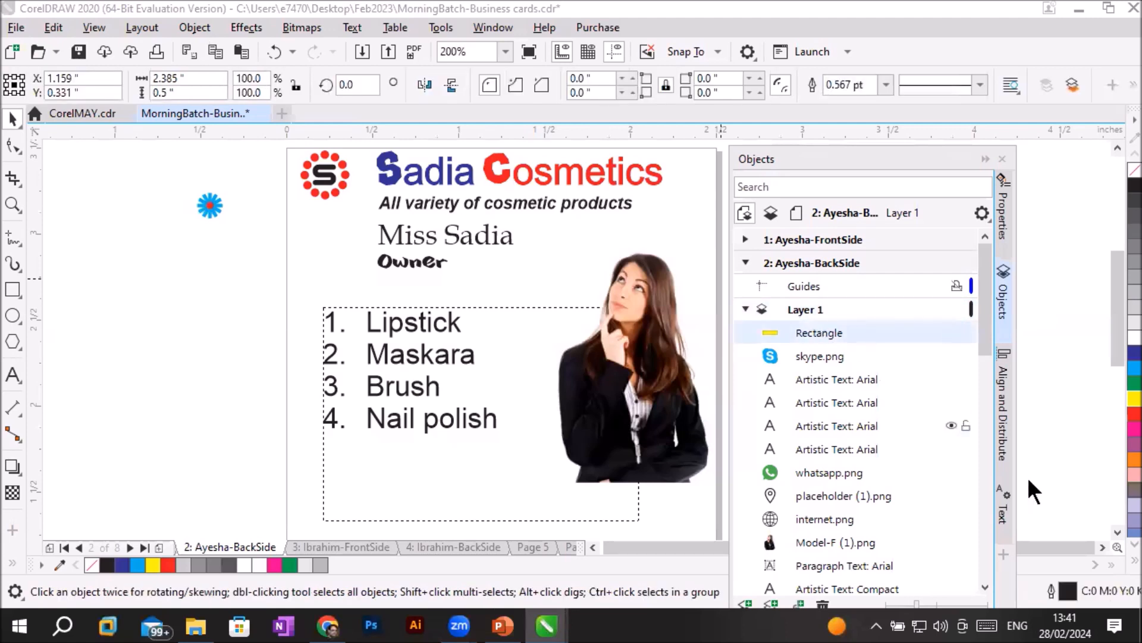
pyautogui.scroll(-2, 623, 369)
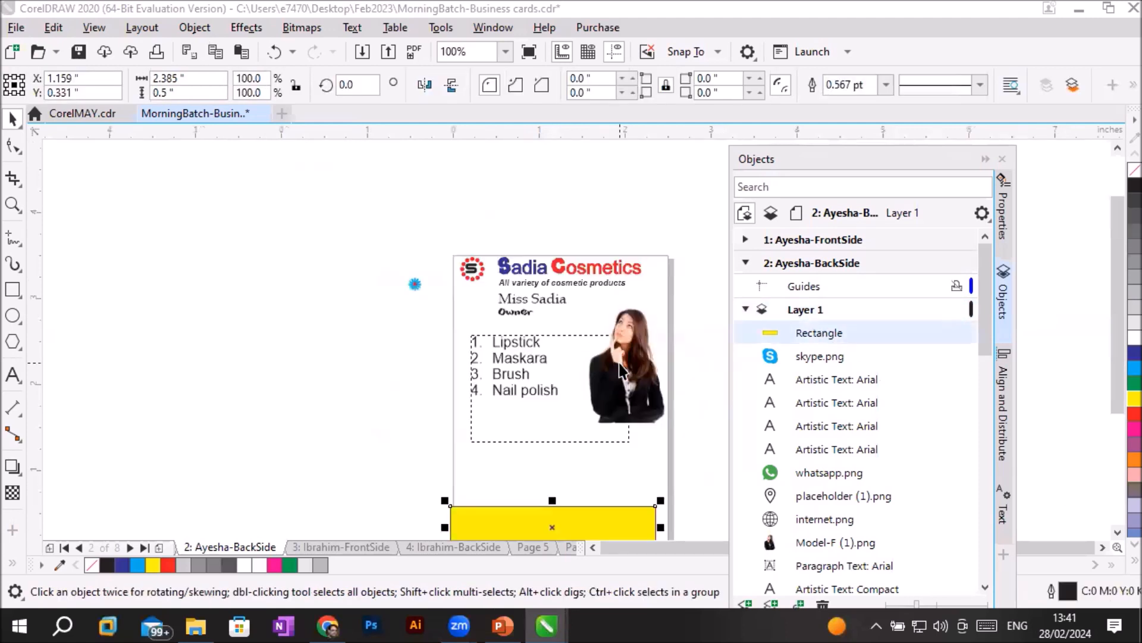
pyautogui.click(1117, 533)
pyautogui.click(1116, 532)
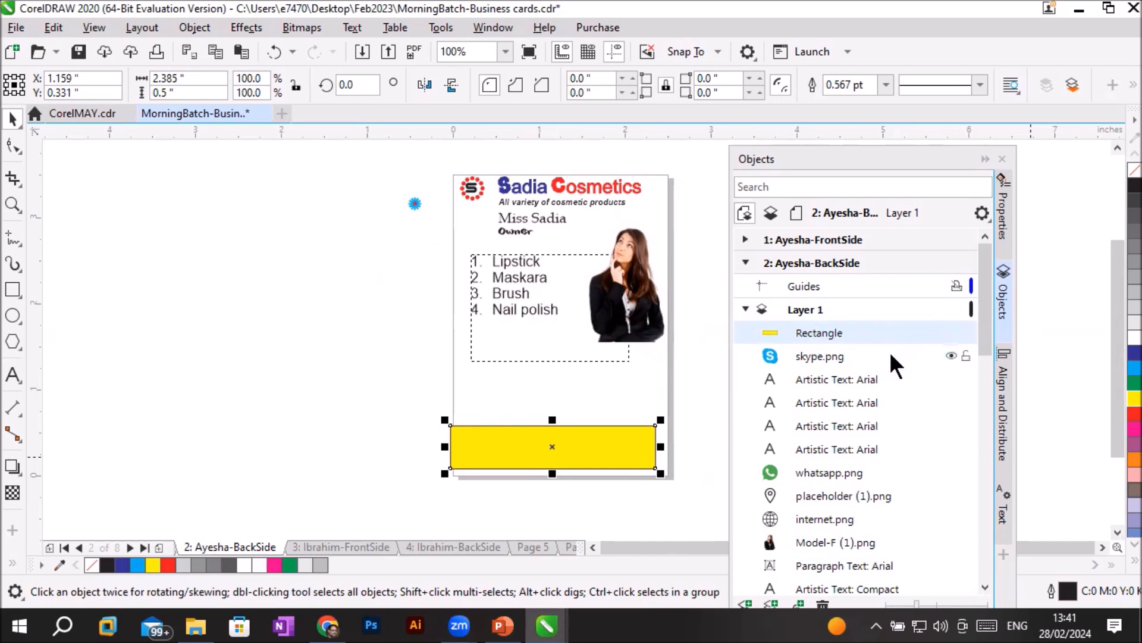
pyautogui.scroll(-5, 887, 370)
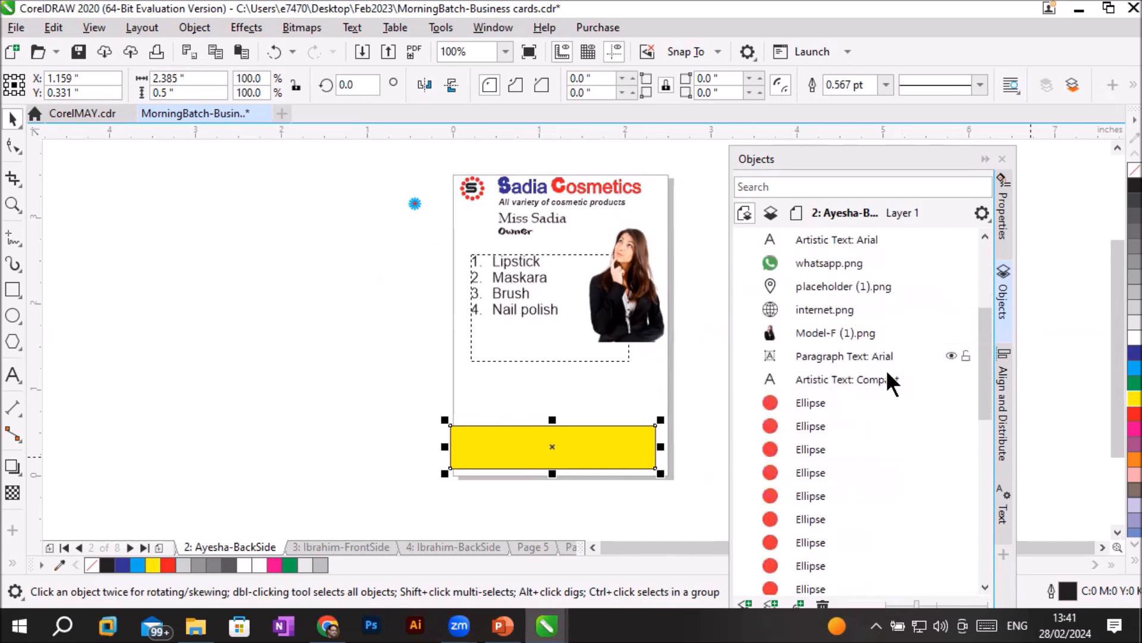
pyautogui.scroll(-3, 886, 369)
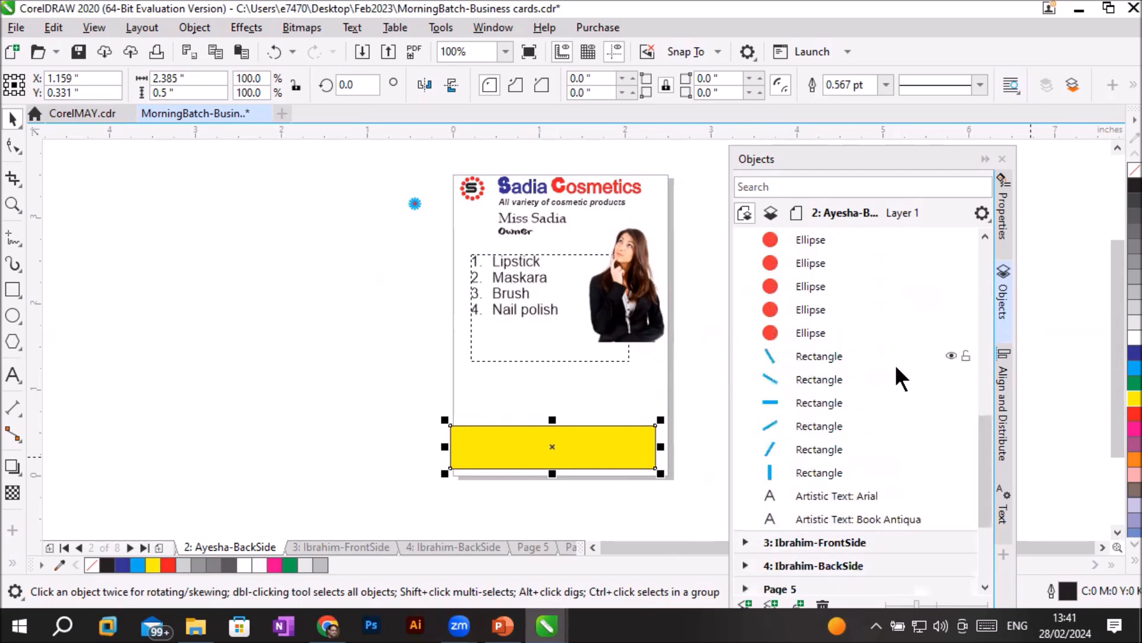
pyautogui.scroll(4, 897, 369)
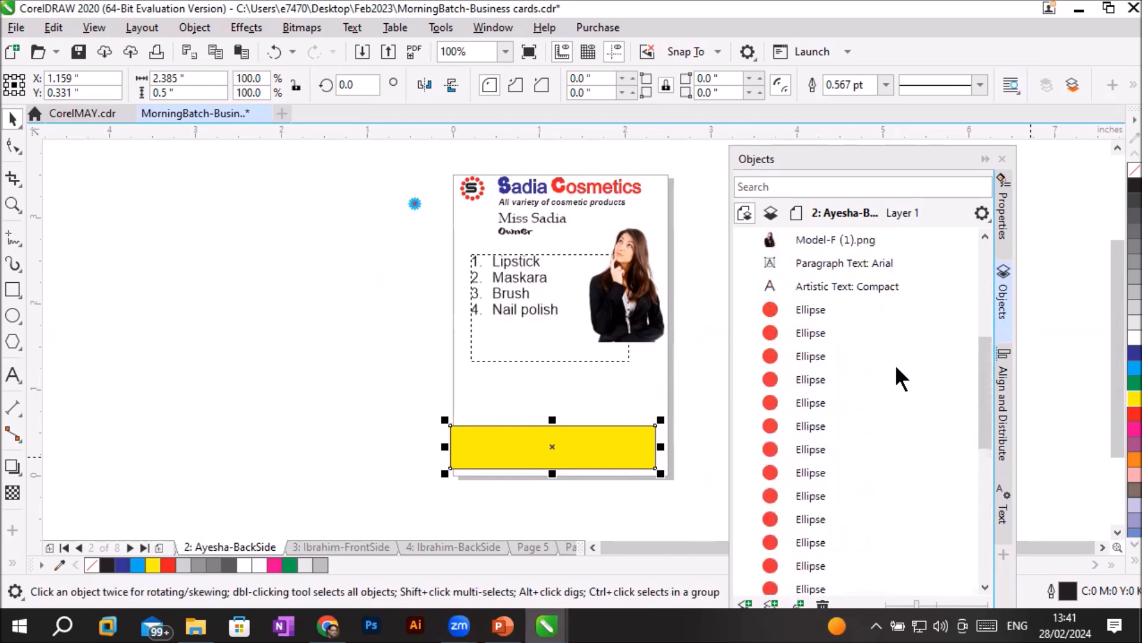
pyautogui.scroll(4, 894, 364)
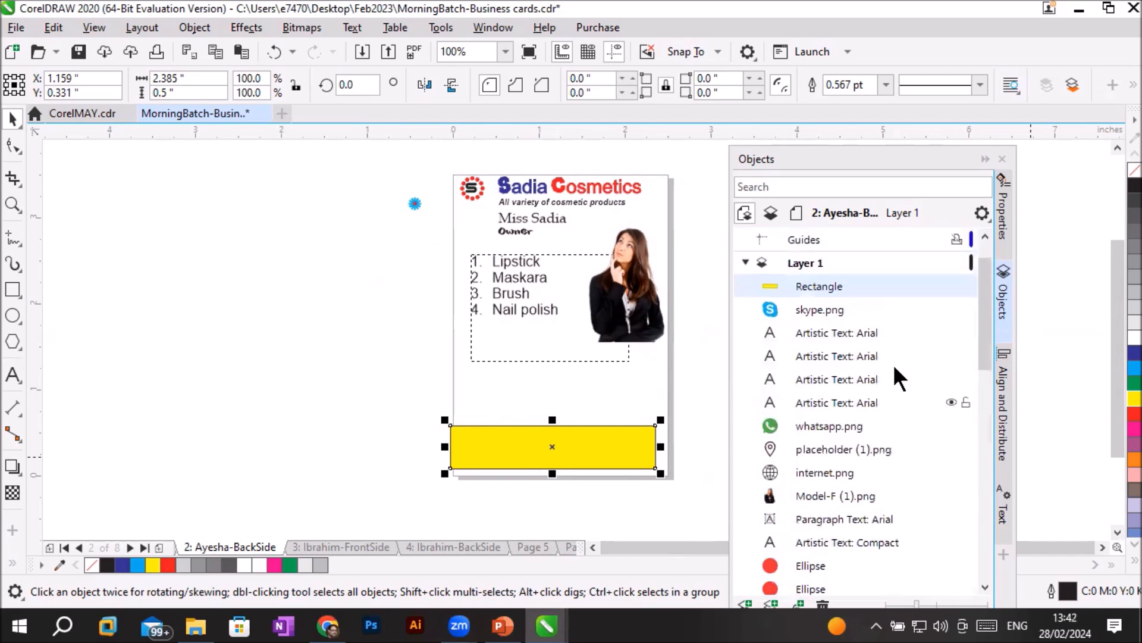
# - Toggle the visibility of Layer 1 off and on again with the whole card in view
pyautogui.click(885, 284)
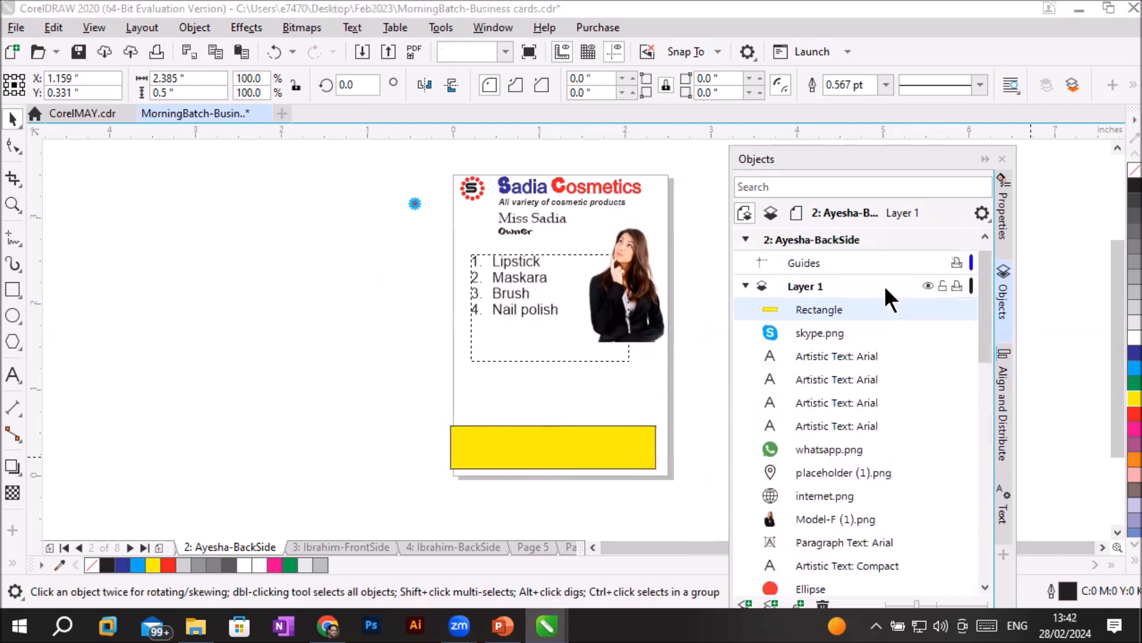
pyautogui.click(927, 286)
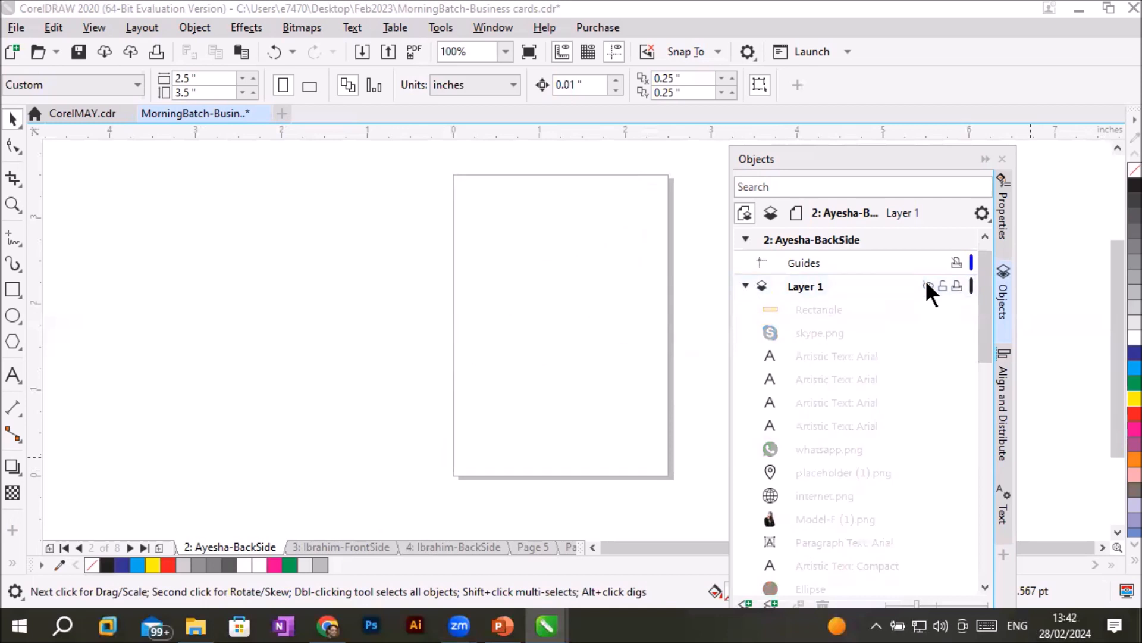
pyautogui.click(927, 286)
pyautogui.click(927, 287)
pyautogui.click(927, 286)
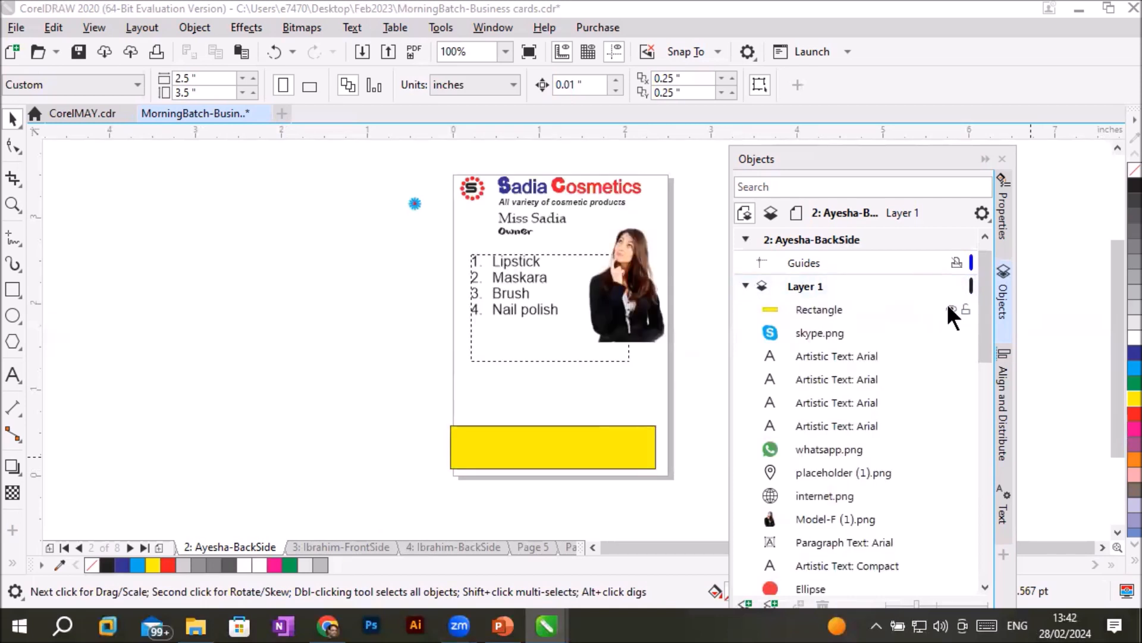
# - Hide and show the yellow rectangle at the bottom of the card several times, leaving it visible
pyautogui.click(949, 307)
pyautogui.click(949, 306)
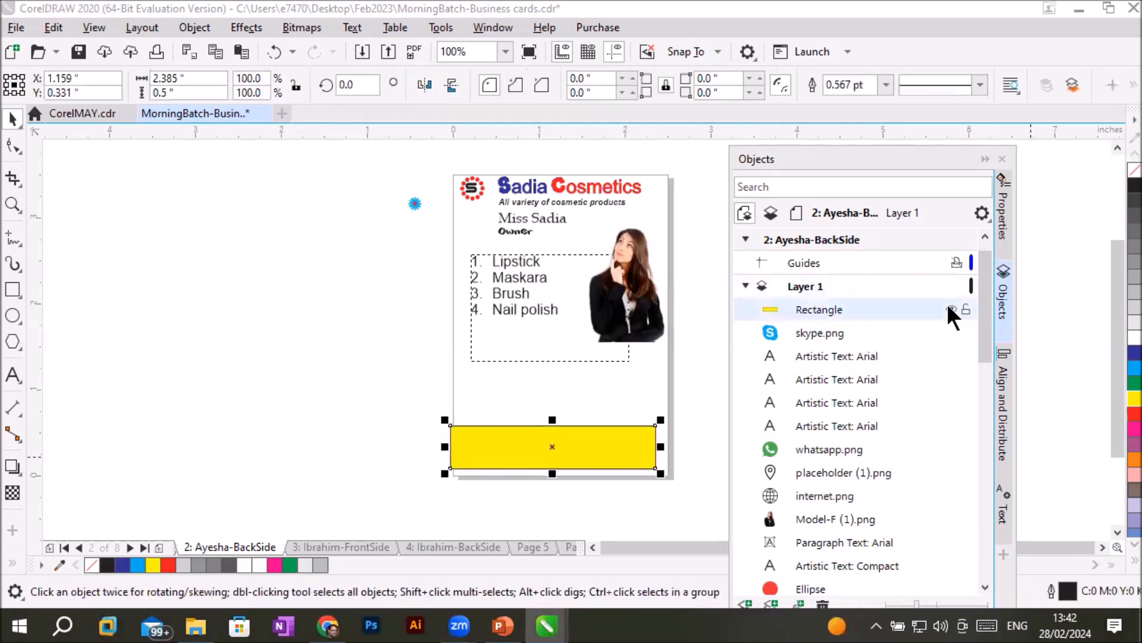
pyautogui.click(949, 306)
pyautogui.click(950, 308)
pyautogui.click(949, 308)
pyautogui.click(949, 308)
pyautogui.click(951, 307)
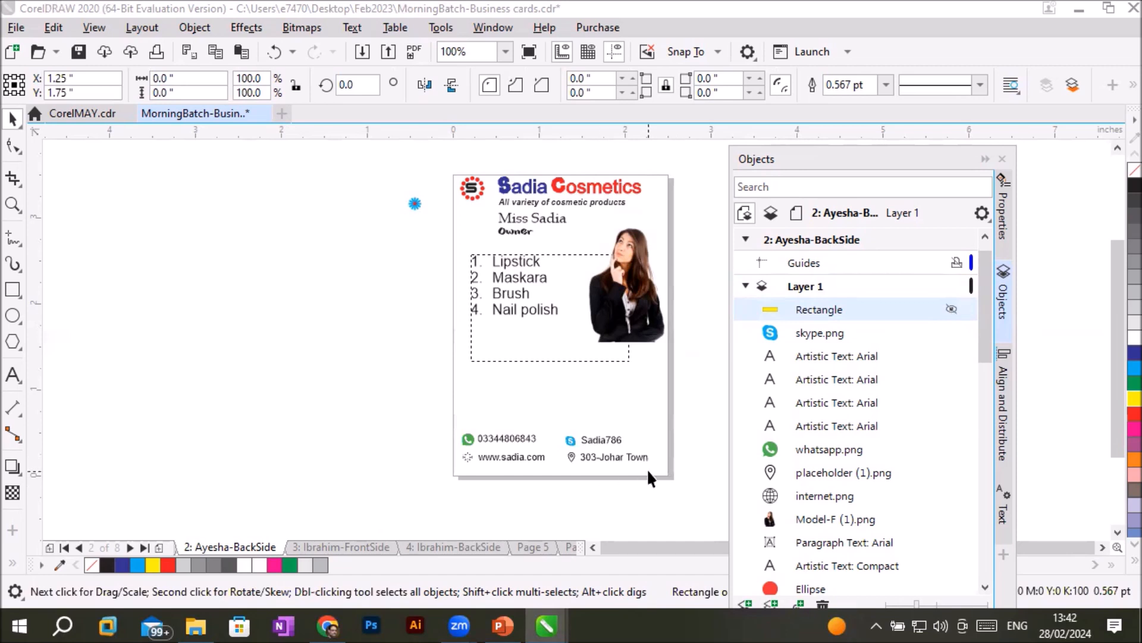
pyautogui.scroll(2, 647, 469)
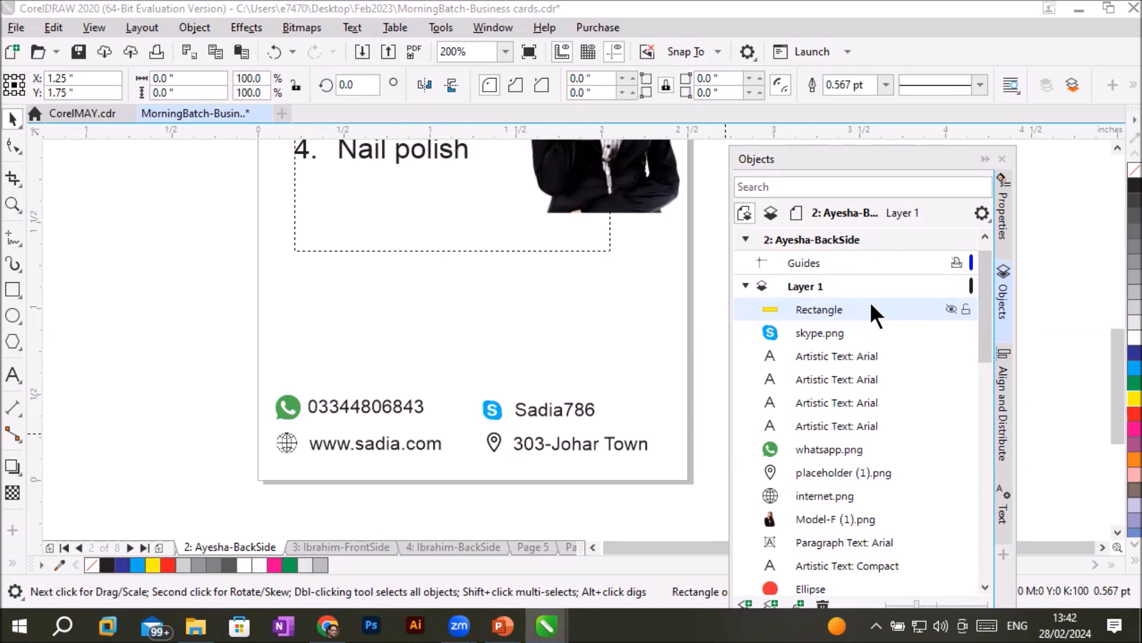
pyautogui.click(951, 309)
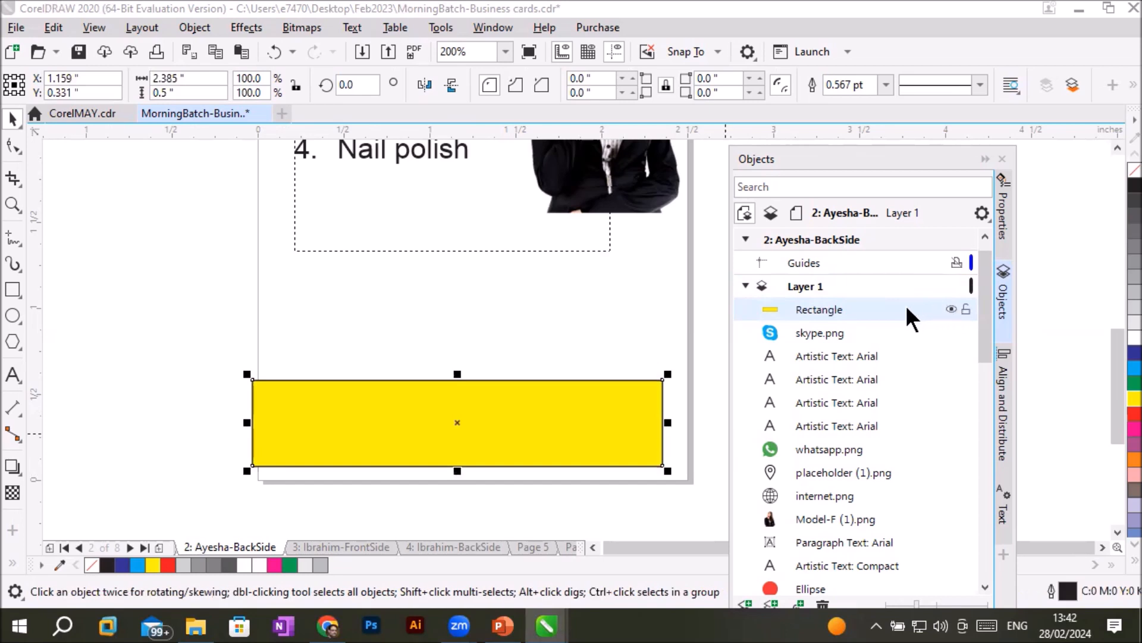
# - Reorder the yellow rectangle within Layer 1, moving it down and back to the front, and leave it directly below internet.png
pyautogui.moveTo(852, 302); pyautogui.dragTo(856, 343)
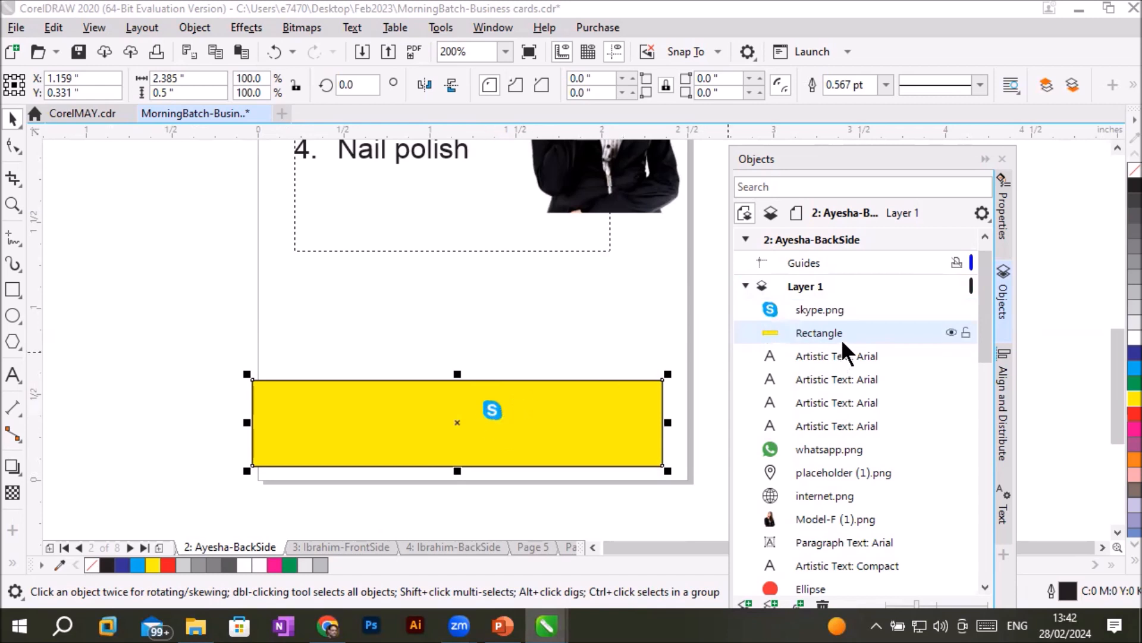
pyautogui.moveTo(840, 330); pyautogui.dragTo(841, 506)
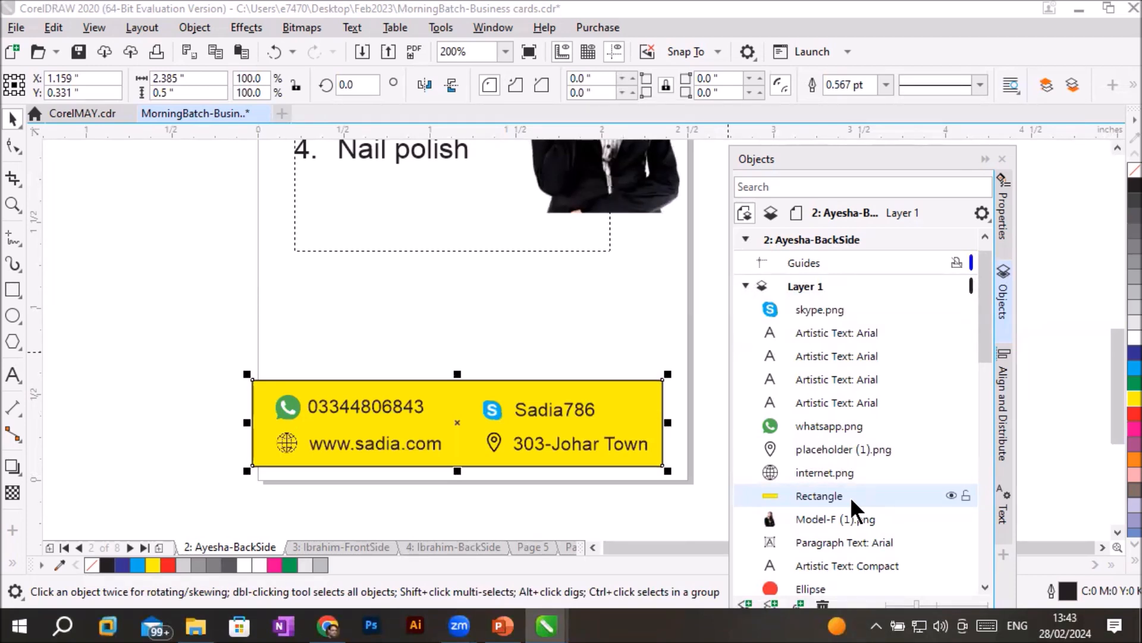
pyautogui.moveTo(848, 492); pyautogui.dragTo(838, 305)
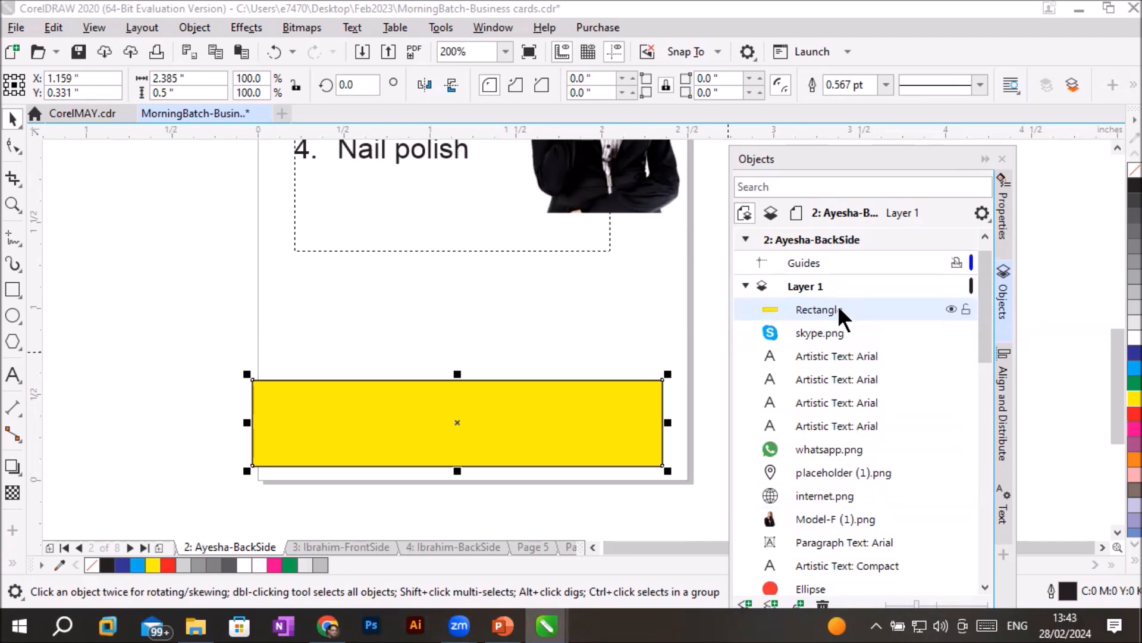
pyautogui.moveTo(845, 302); pyautogui.dragTo(829, 501)
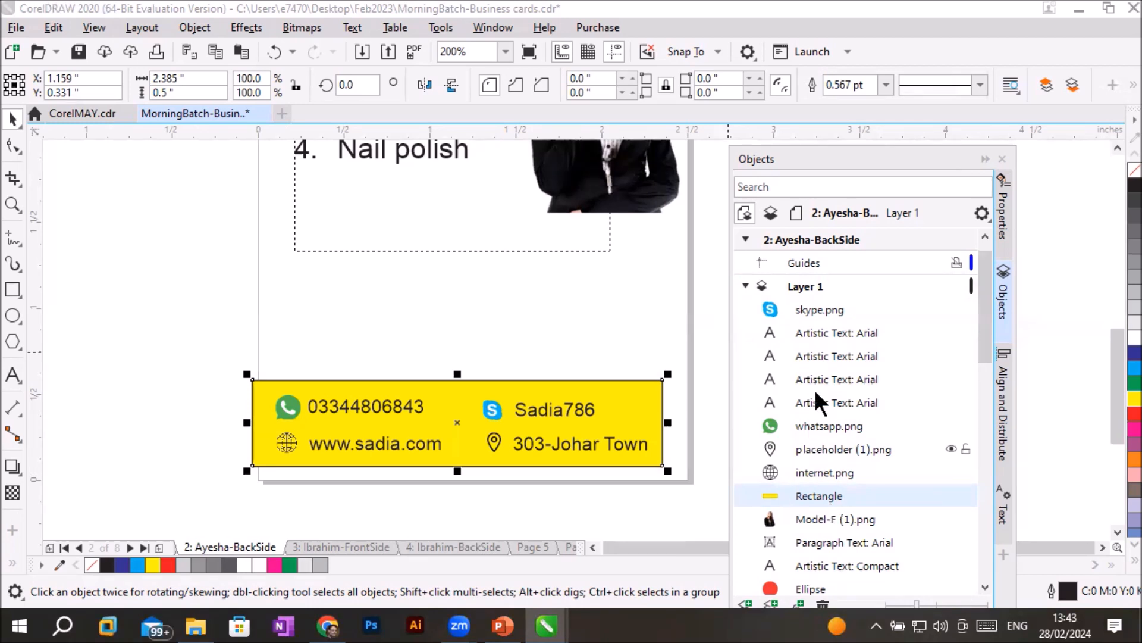
# - Select Layer 1's objects one after another, from skype.png to the yellow rectangle, to identify each on the card
pyautogui.click(813, 311)
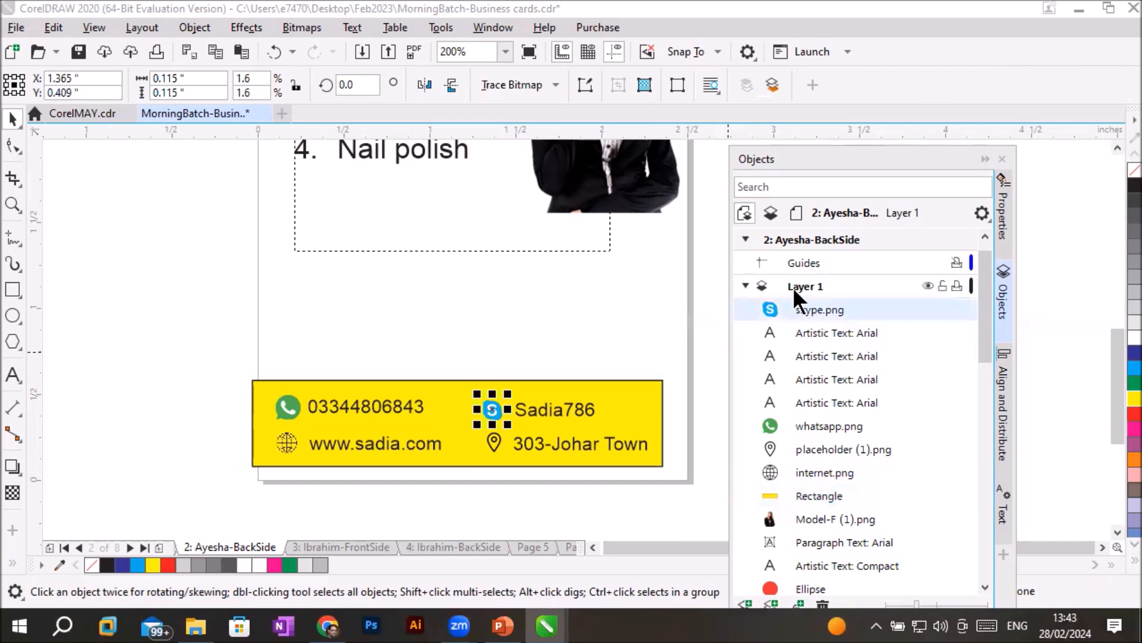
pyautogui.click(815, 332)
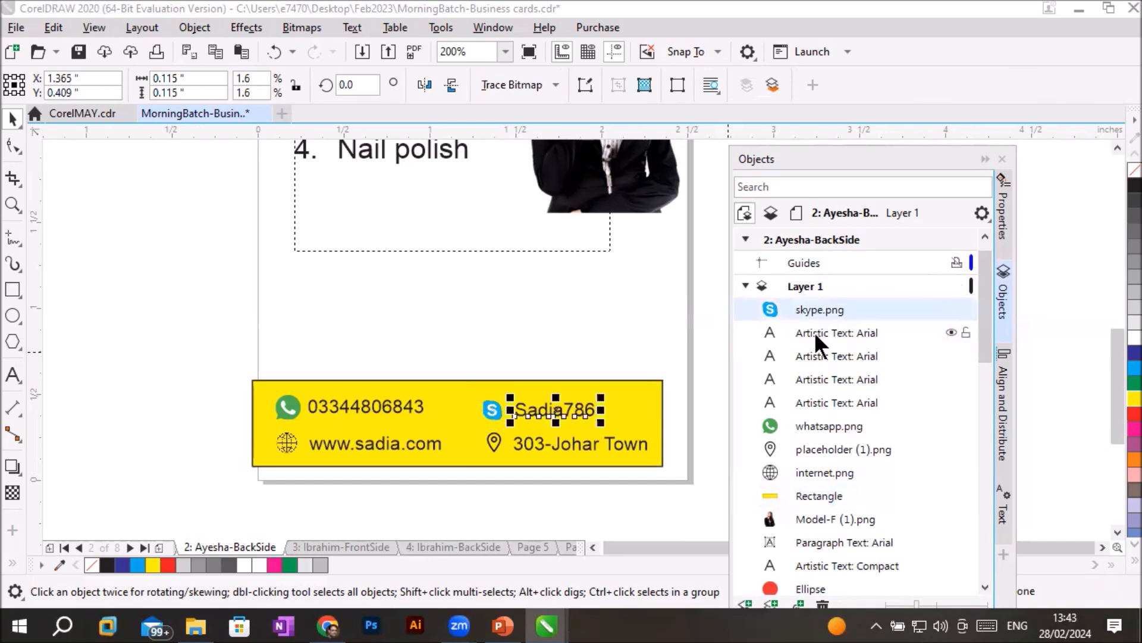
pyautogui.click(820, 355)
pyautogui.click(823, 381)
pyautogui.click(823, 402)
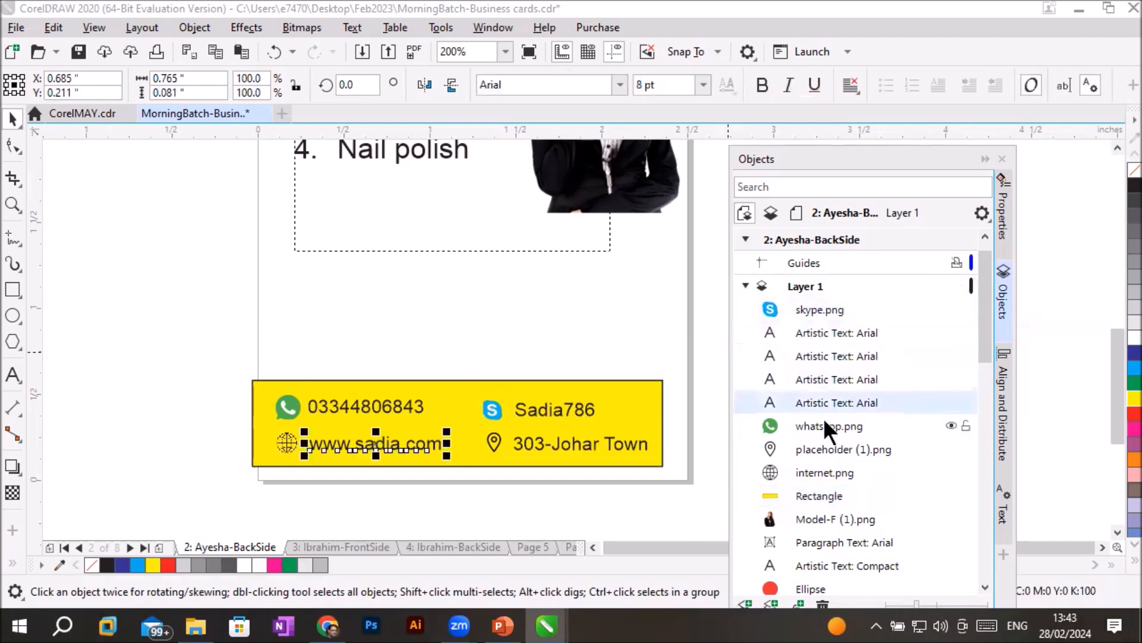
pyautogui.click(823, 426)
pyautogui.scroll(-1, 762, 323)
pyautogui.scroll(-2, 624, 226)
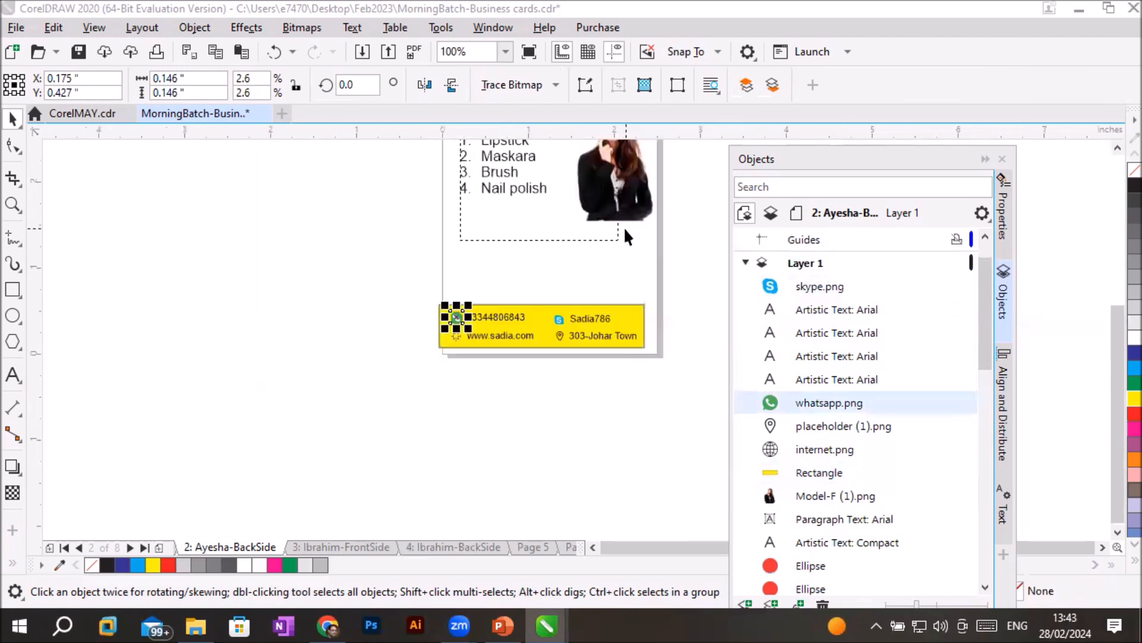
pyautogui.scroll(3, 1115, 145)
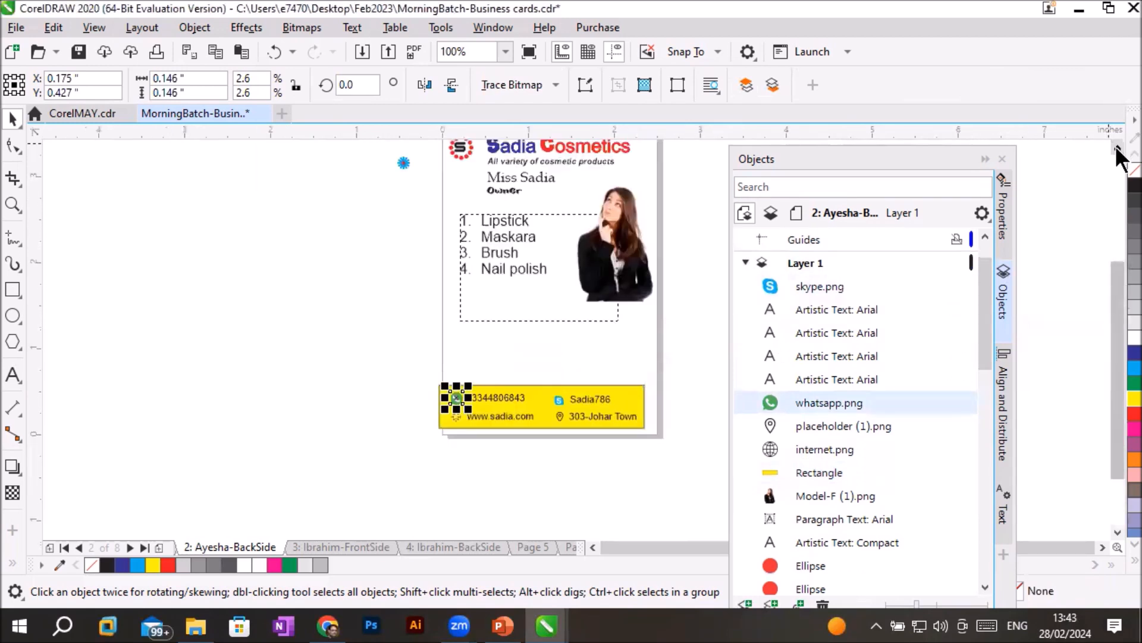
pyautogui.click(786, 424)
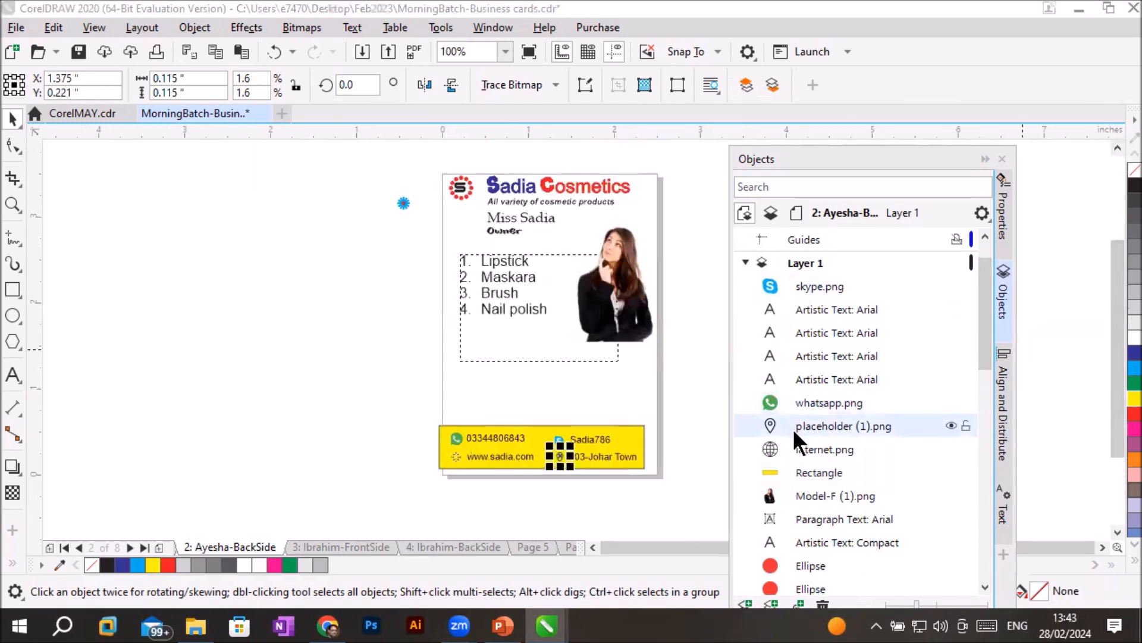
pyautogui.click(806, 446)
pyautogui.click(811, 470)
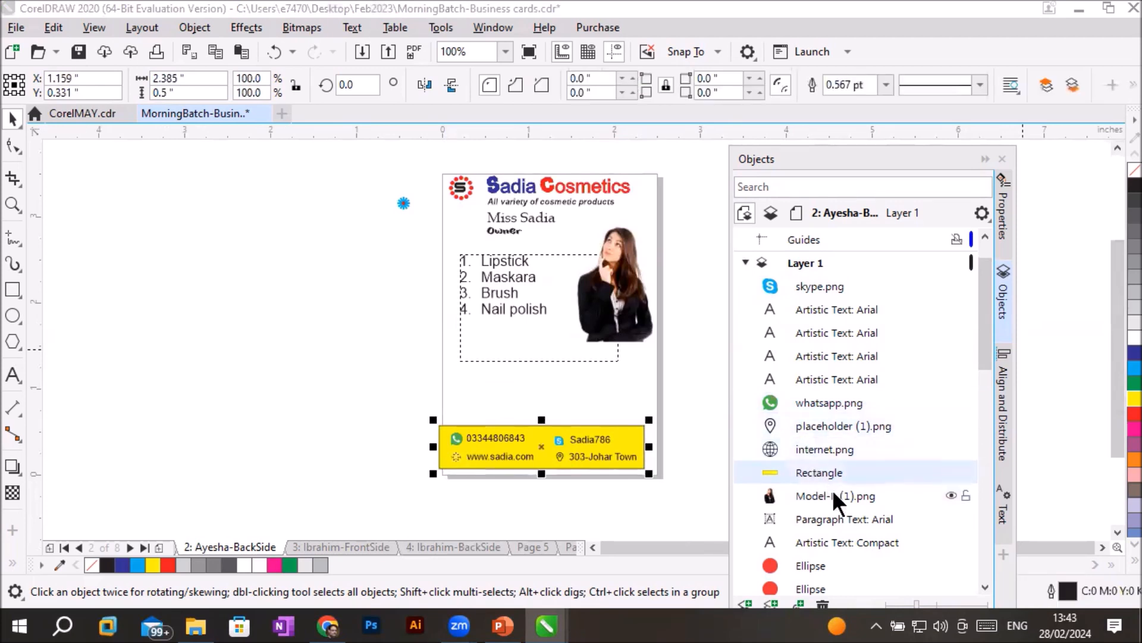
# - Select the Model-F (1).png photo and toggle its visibility off and on, leaving it visible
pyautogui.click(827, 495)
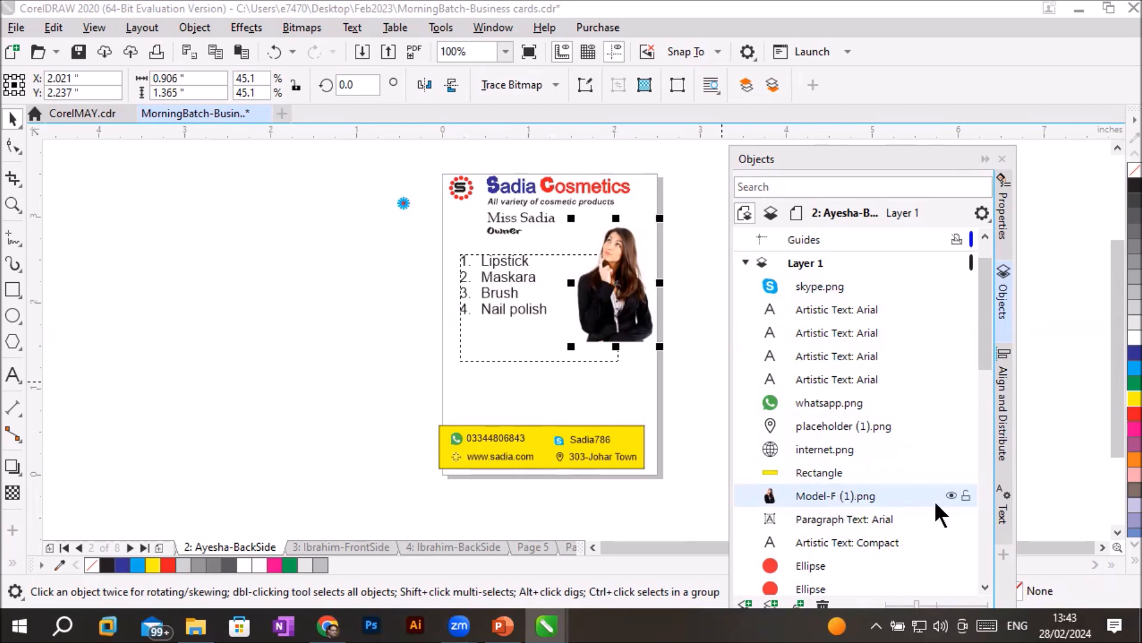
pyautogui.click(952, 494)
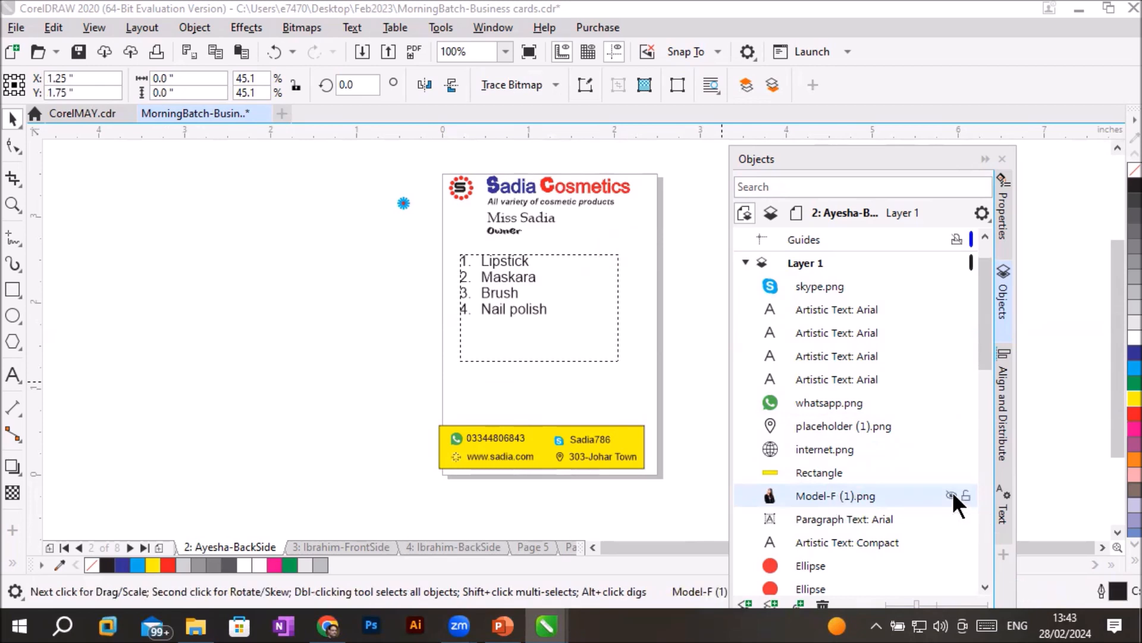
pyautogui.click(951, 494)
pyautogui.click(952, 494)
pyautogui.click(953, 494)
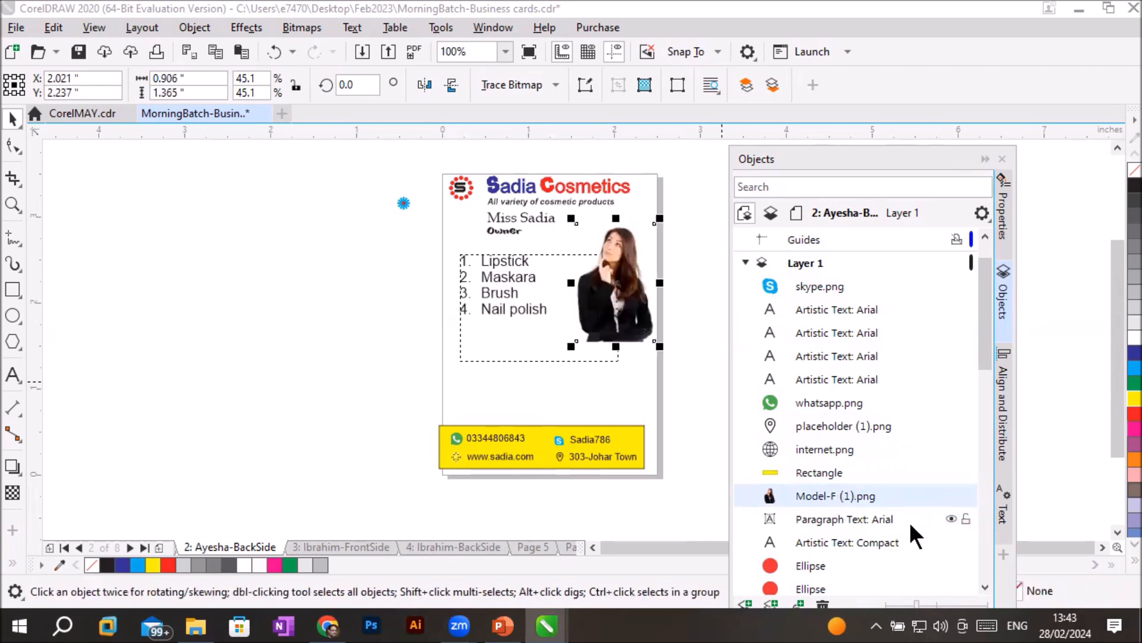
# - Select the numbered product list's paragraph text and toggle its visibility, leaving it visible
pyautogui.click(886, 516)
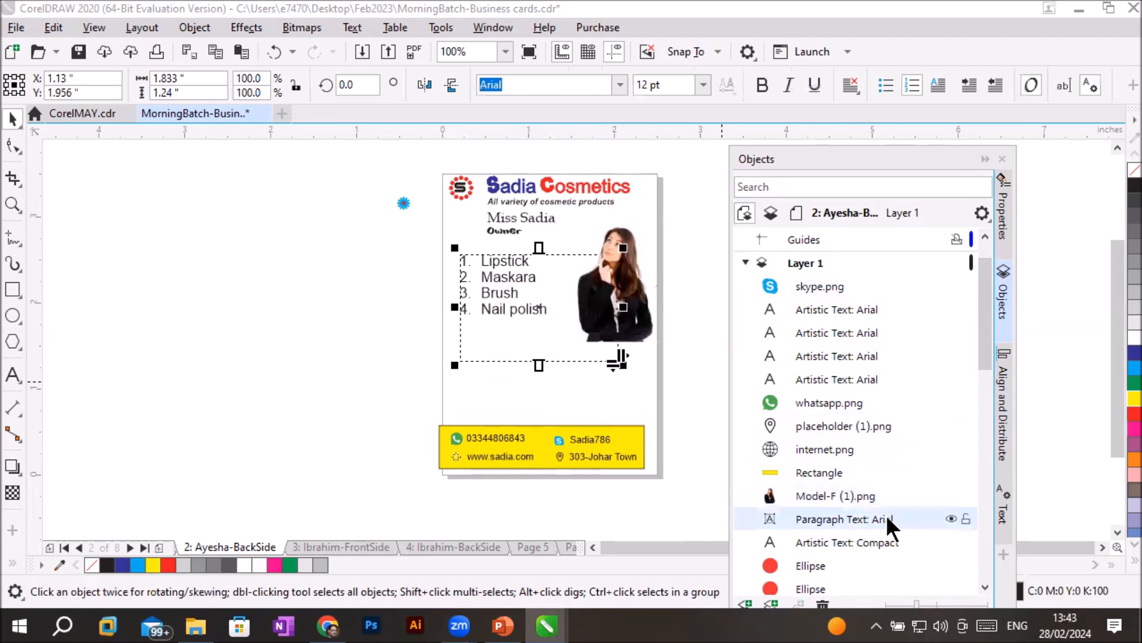
pyautogui.click(952, 517)
pyautogui.click(956, 519)
pyautogui.click(958, 519)
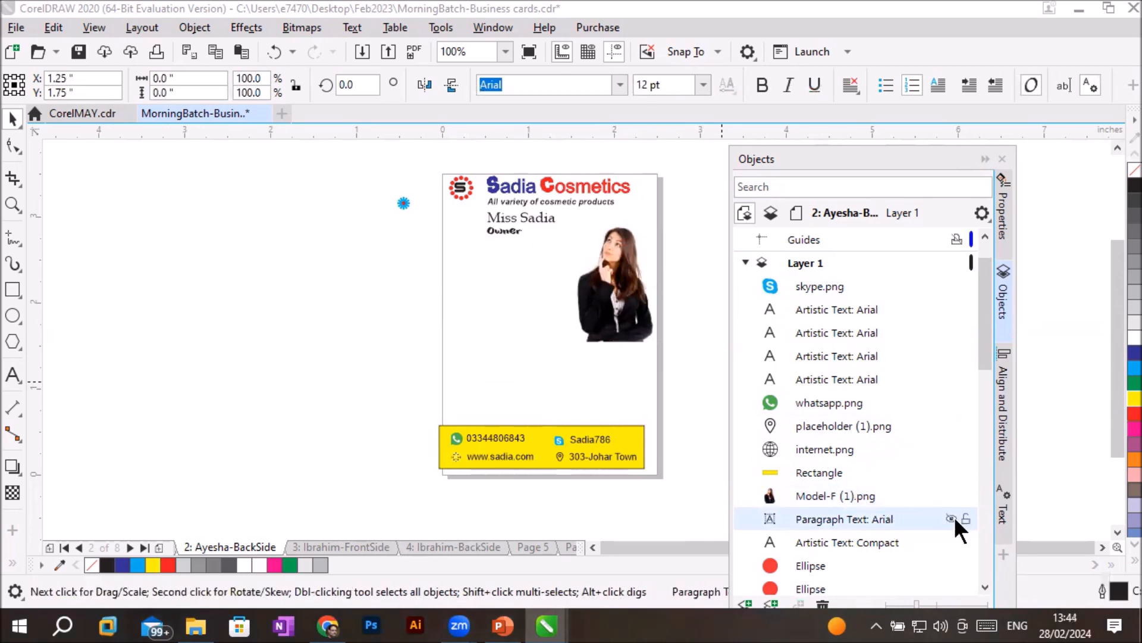
pyautogui.click(952, 517)
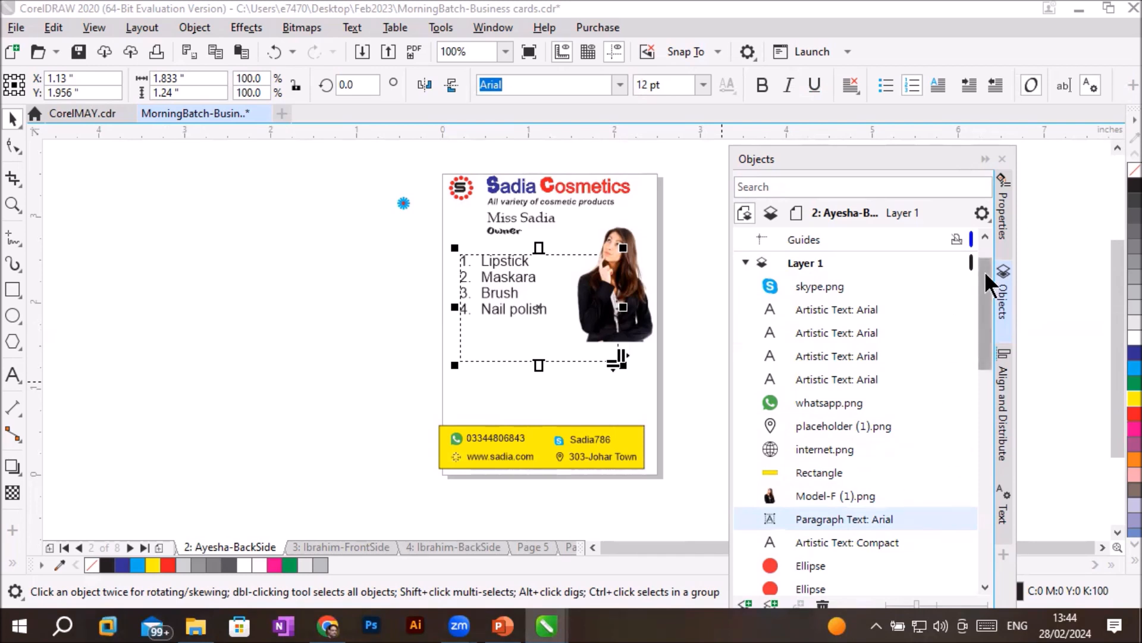
# - Place a horizontal guideline at about 0.71 inches just above the yellow rectangle and remove it again
pyautogui.scroll(2, 984, 270)
pyautogui.click(804, 264)
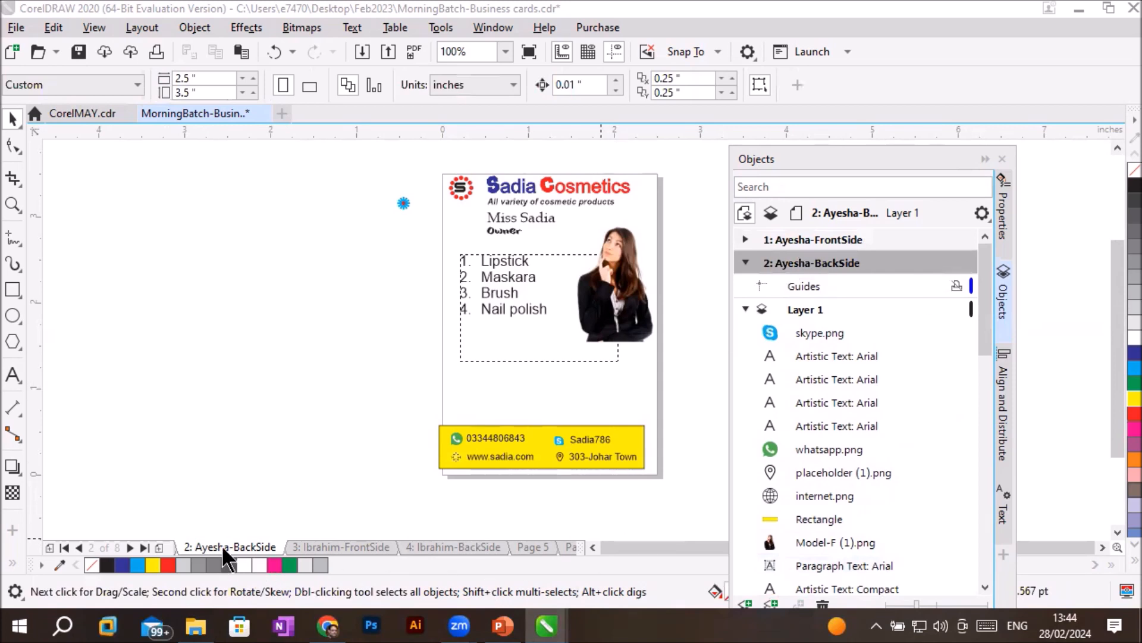
pyautogui.moveTo(488, 131); pyautogui.dragTo(498, 413)
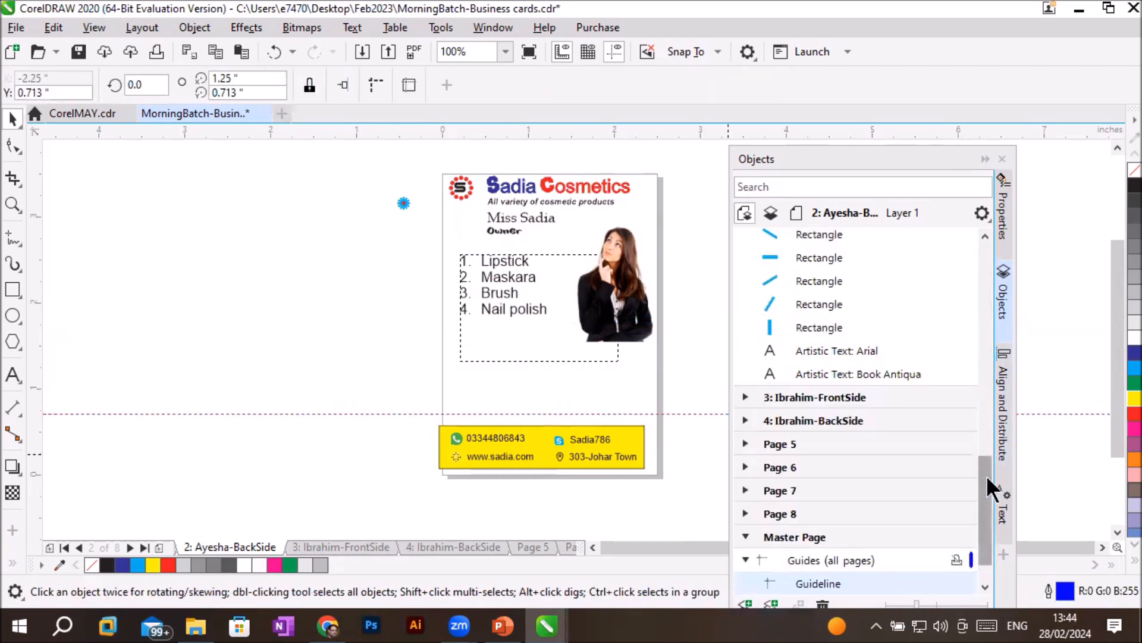
pyautogui.moveTo(984, 489); pyautogui.dragTo(1012, 255)
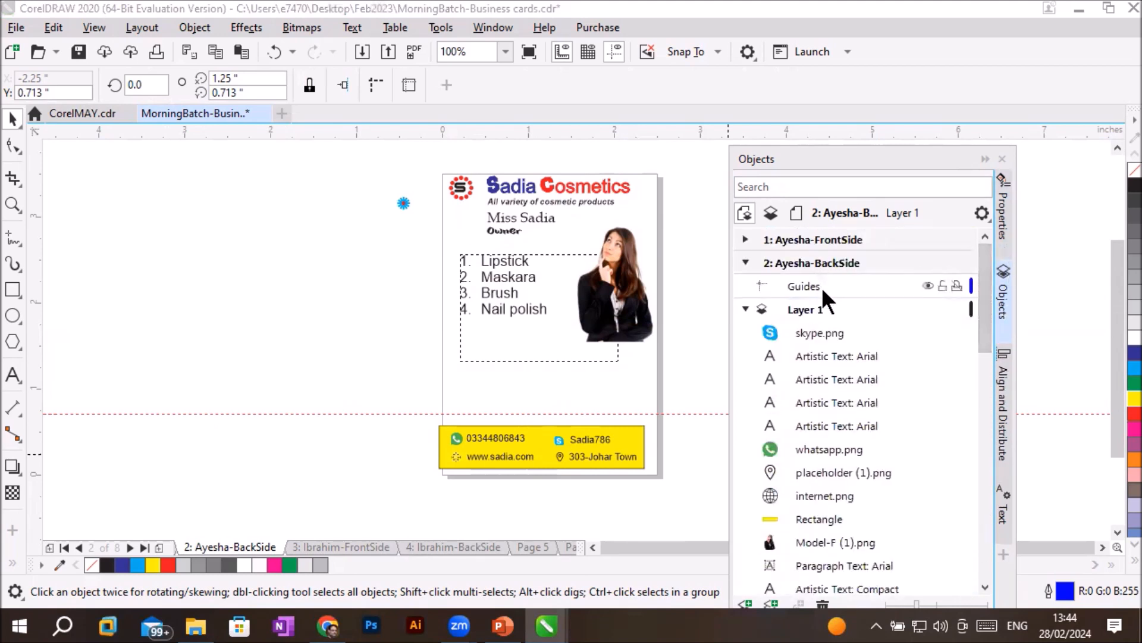
pyautogui.press('Delete')
pyautogui.hotkey('ctrl', 'z')
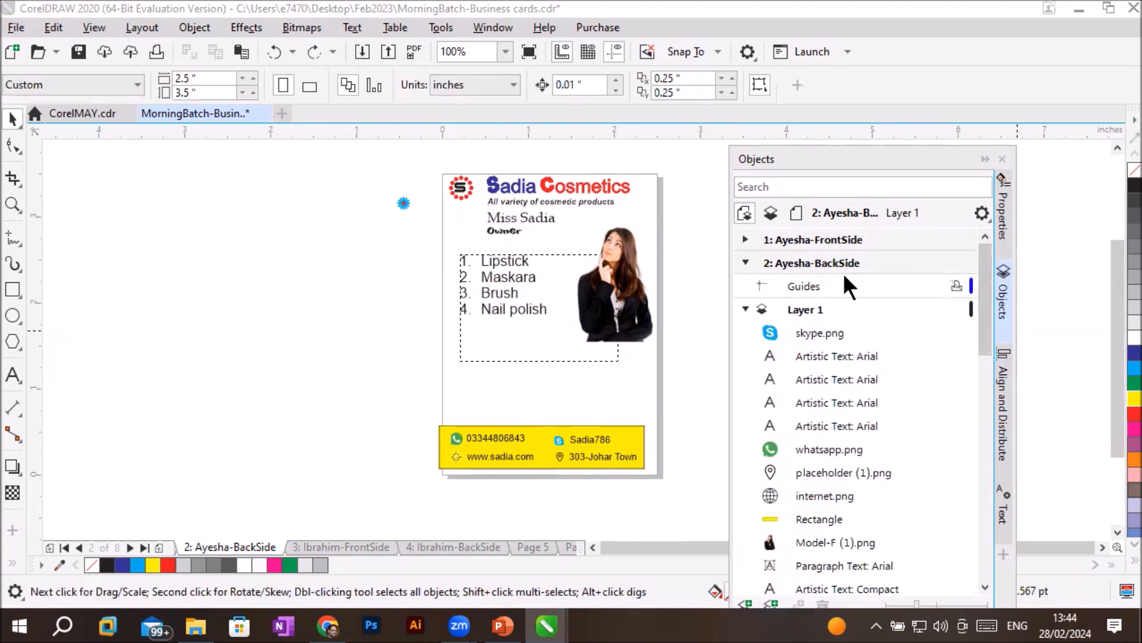
# - On page 2's Guides layer, place a horizontal guideline at about 0.9 inches and vertical guidelines at about 0.13 and 2.44 inches
pyautogui.click(795, 289)
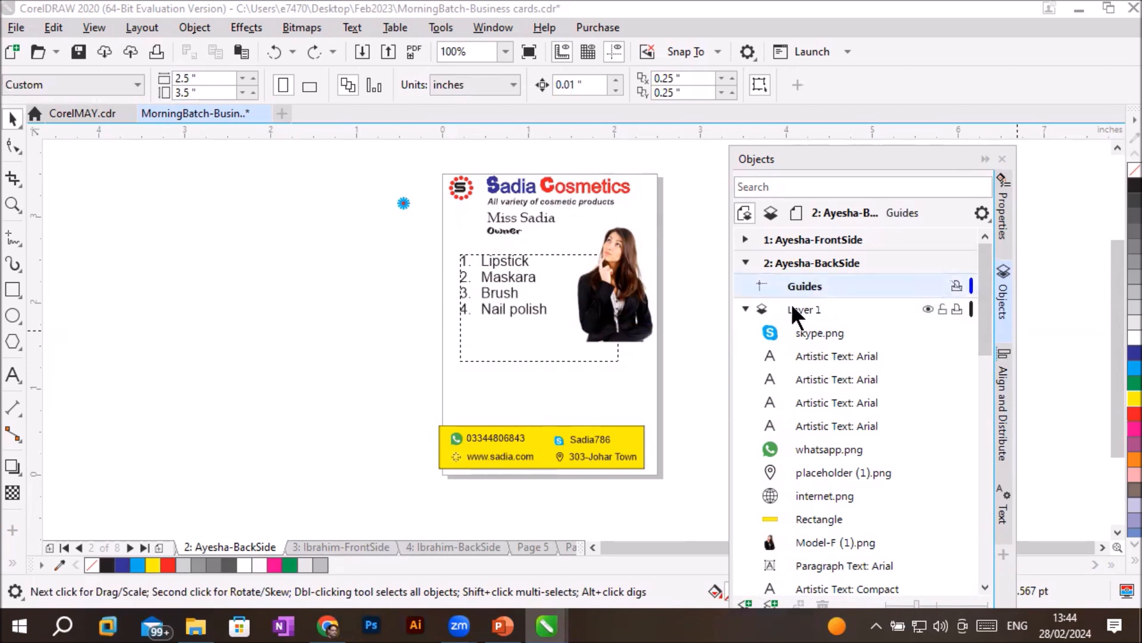
pyautogui.moveTo(484, 129); pyautogui.dragTo(519, 397)
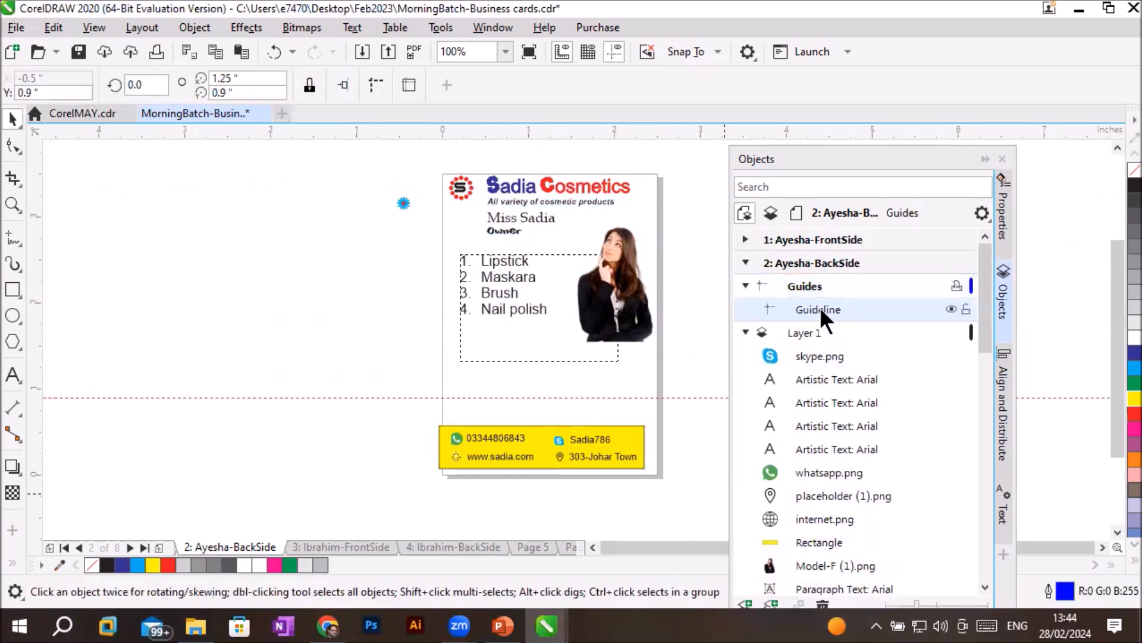
pyautogui.moveTo(37, 380); pyautogui.dragTo(454, 380)
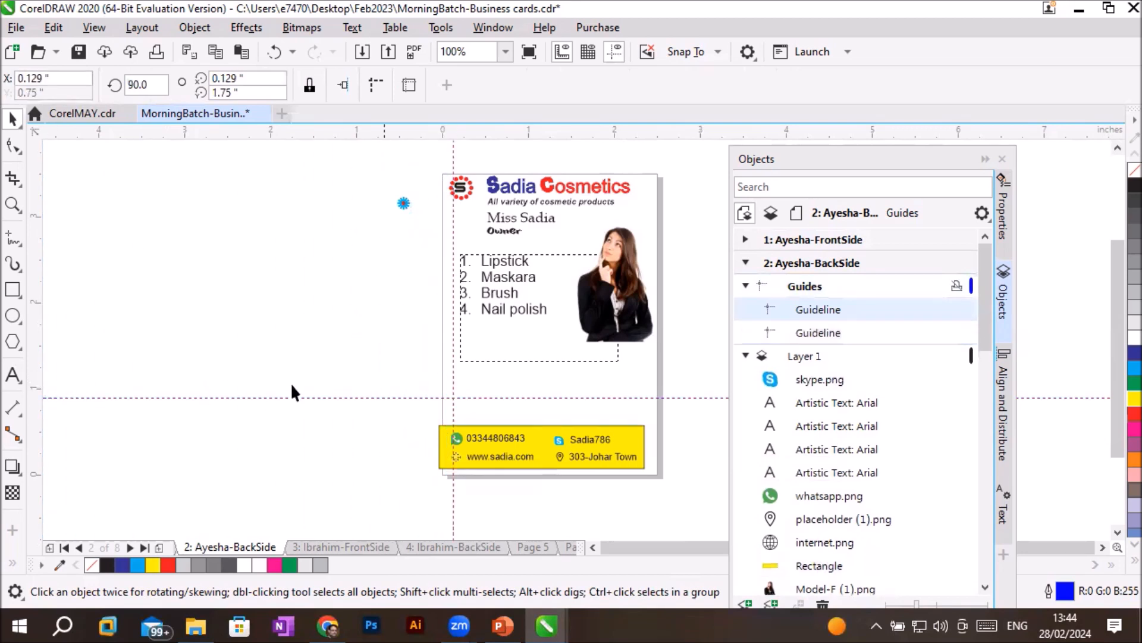
pyautogui.moveTo(34, 415); pyautogui.dragTo(653, 398)
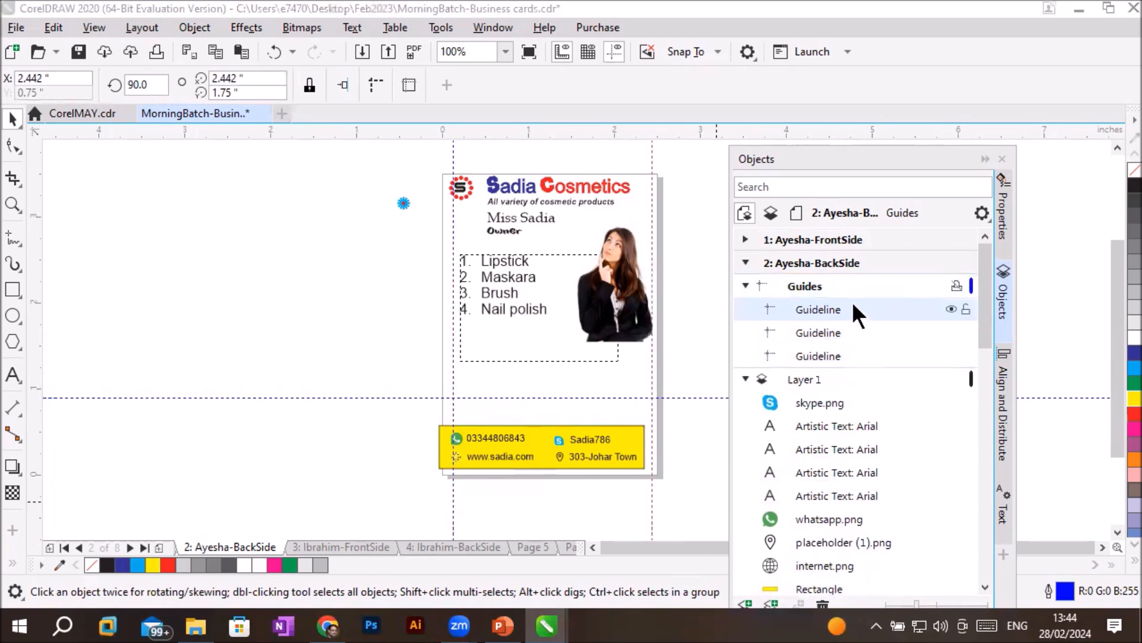
# - Toggle the visibility of page 2's Guides layer several times and of Layer 1 once, leaving both visible
pyautogui.click(951, 309)
pyautogui.click(907, 285)
pyautogui.click(932, 285)
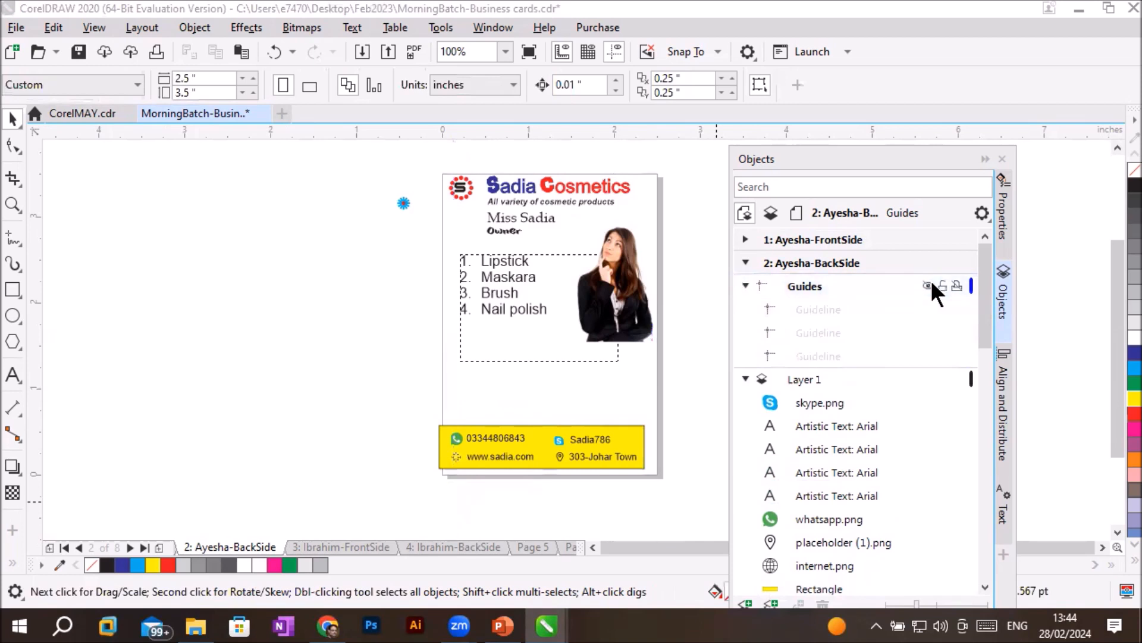
pyautogui.click(932, 285)
pyautogui.click(932, 285)
pyautogui.click(930, 285)
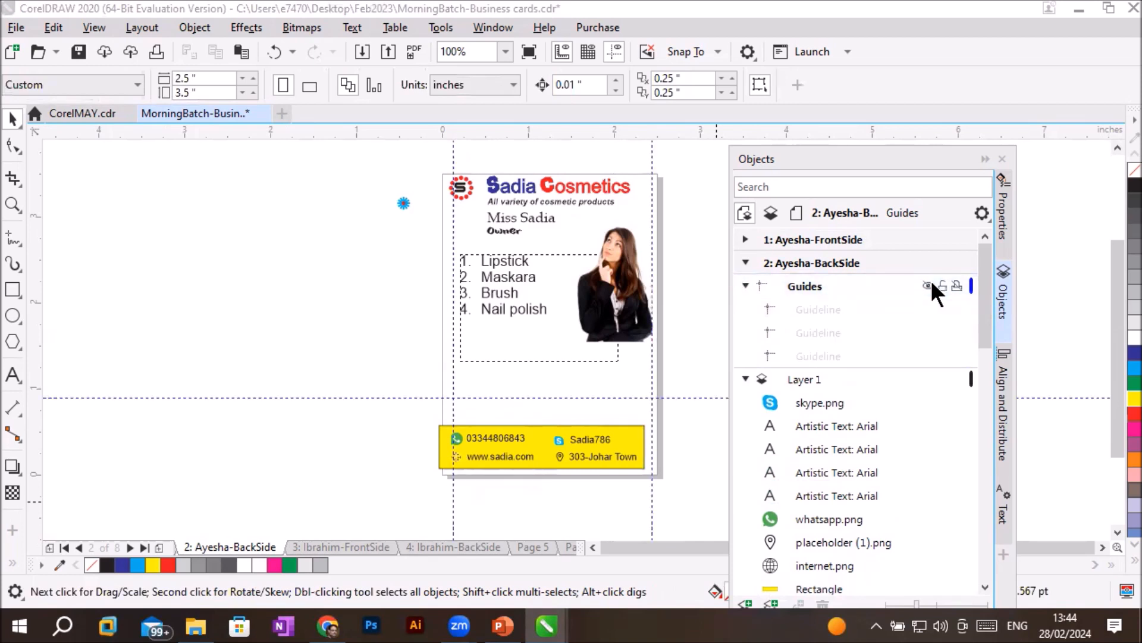
pyautogui.click(931, 284)
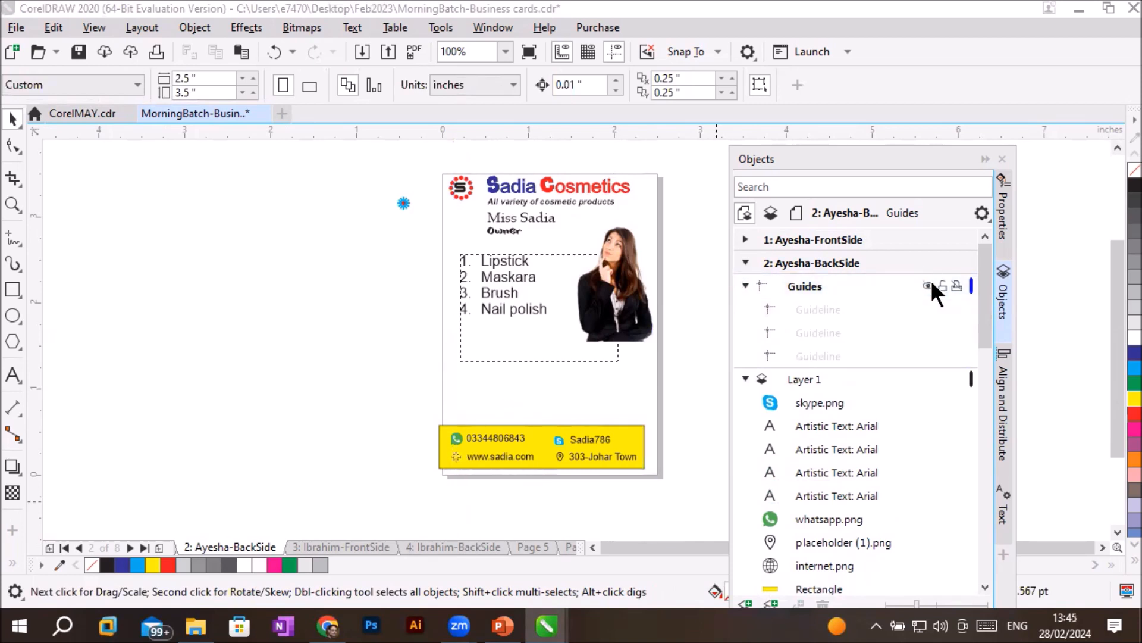
pyautogui.click(928, 284)
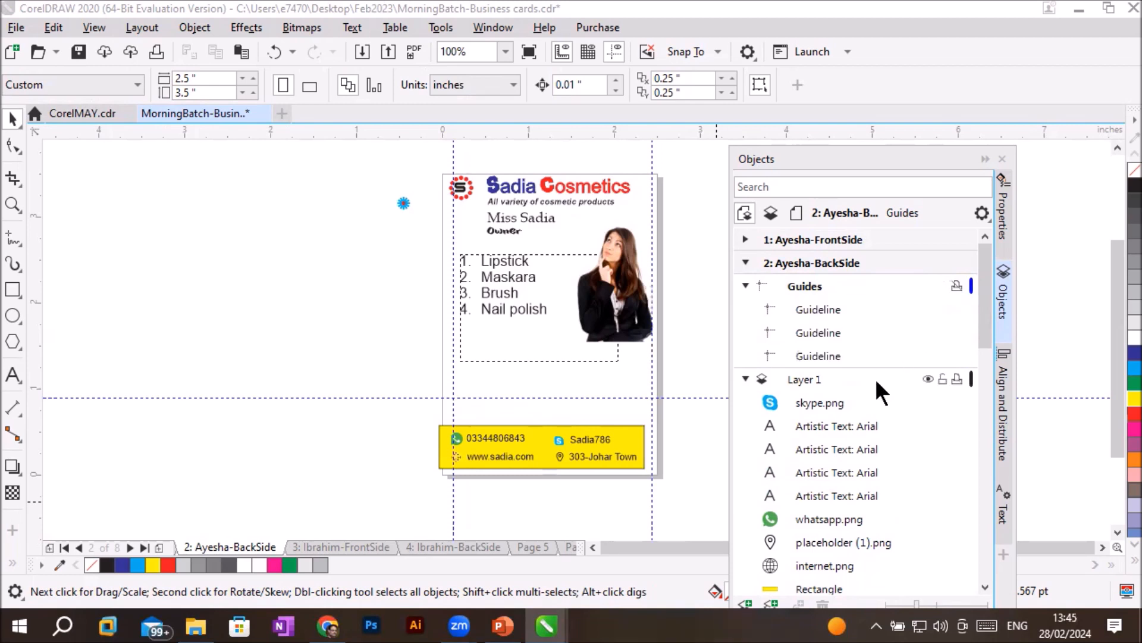
pyautogui.click(925, 377)
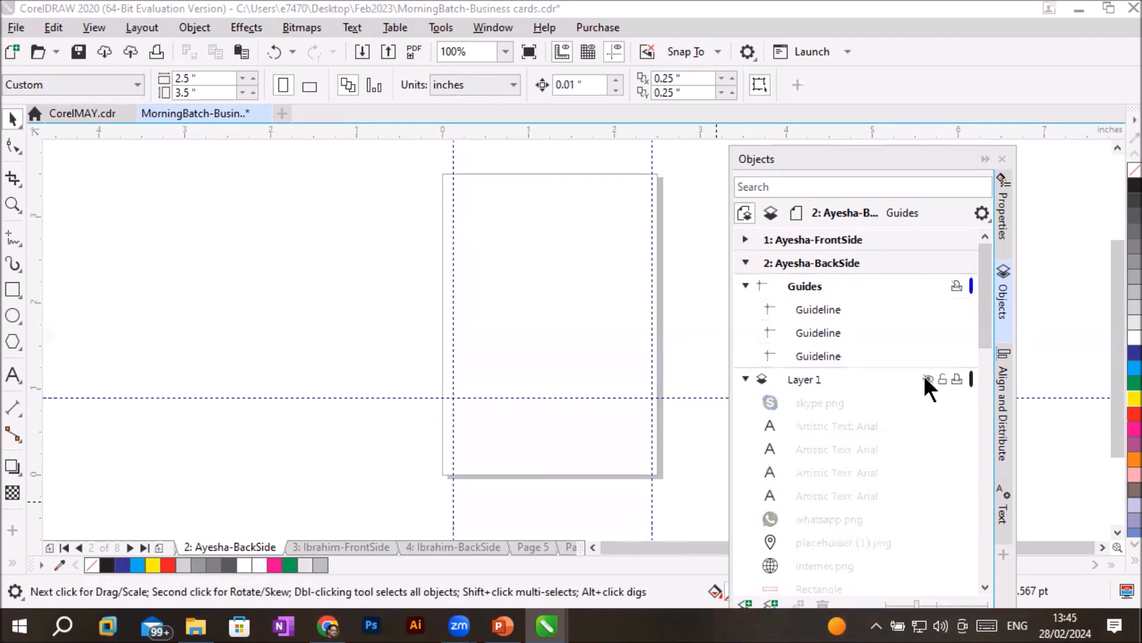
pyautogui.click(925, 379)
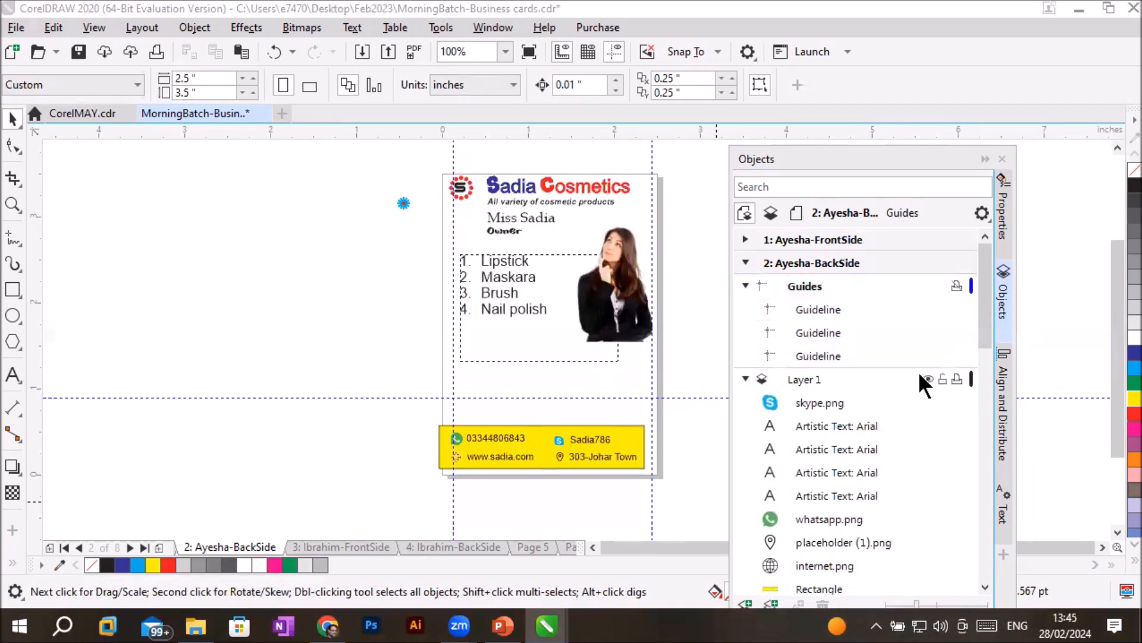
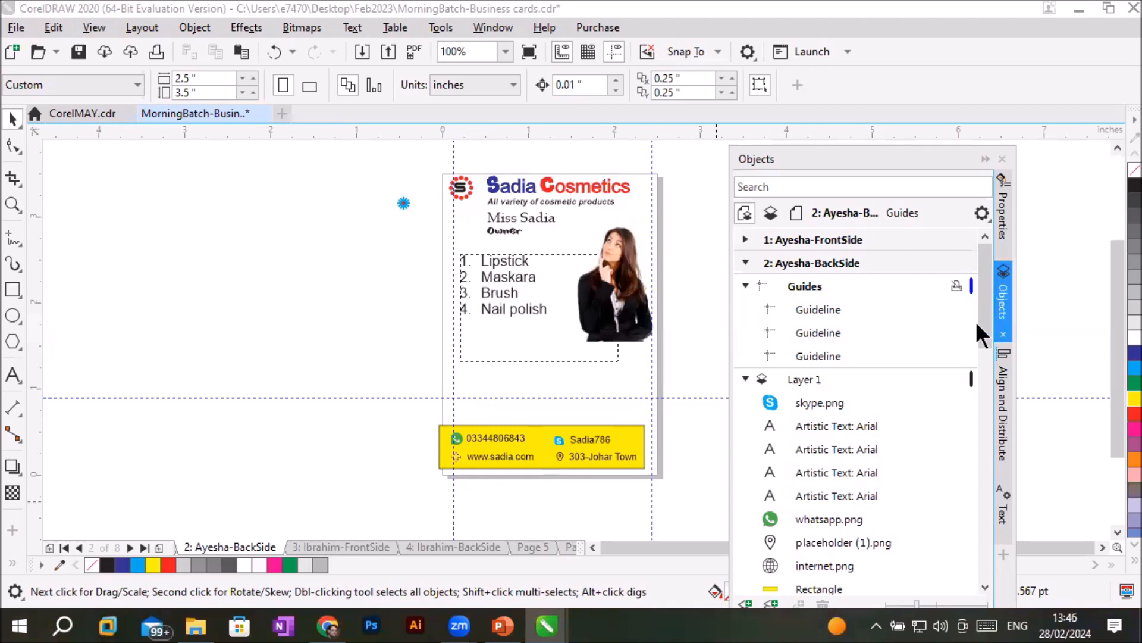
# - Collapse page 2 in the object list, go to page 3, and make its Guides layer active
pyautogui.click(744, 263)
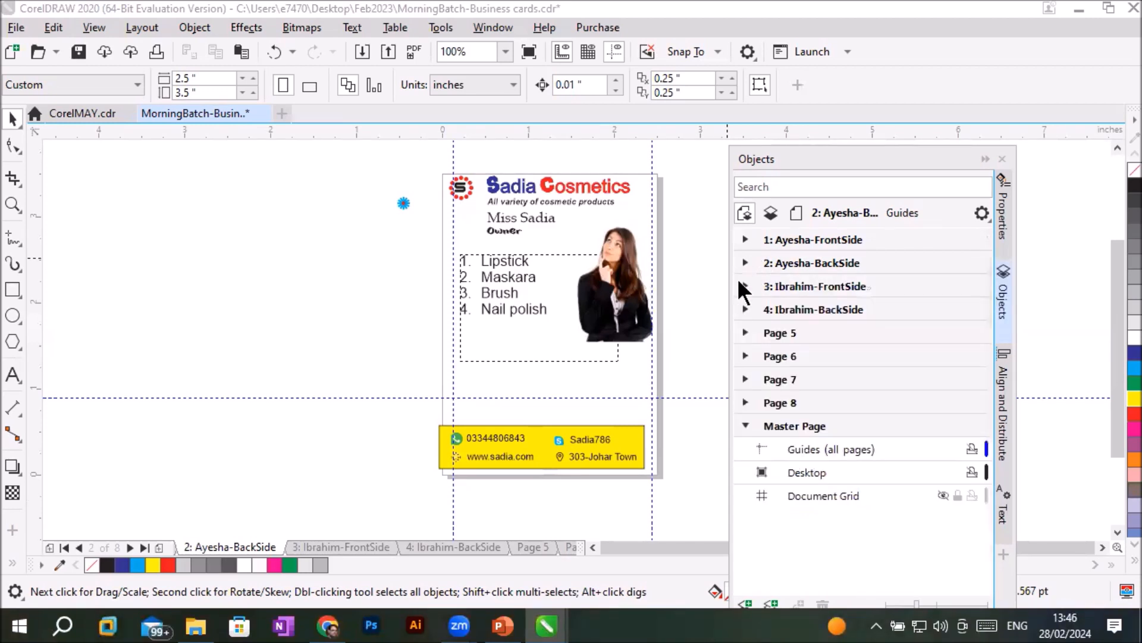
pyautogui.click(819, 285)
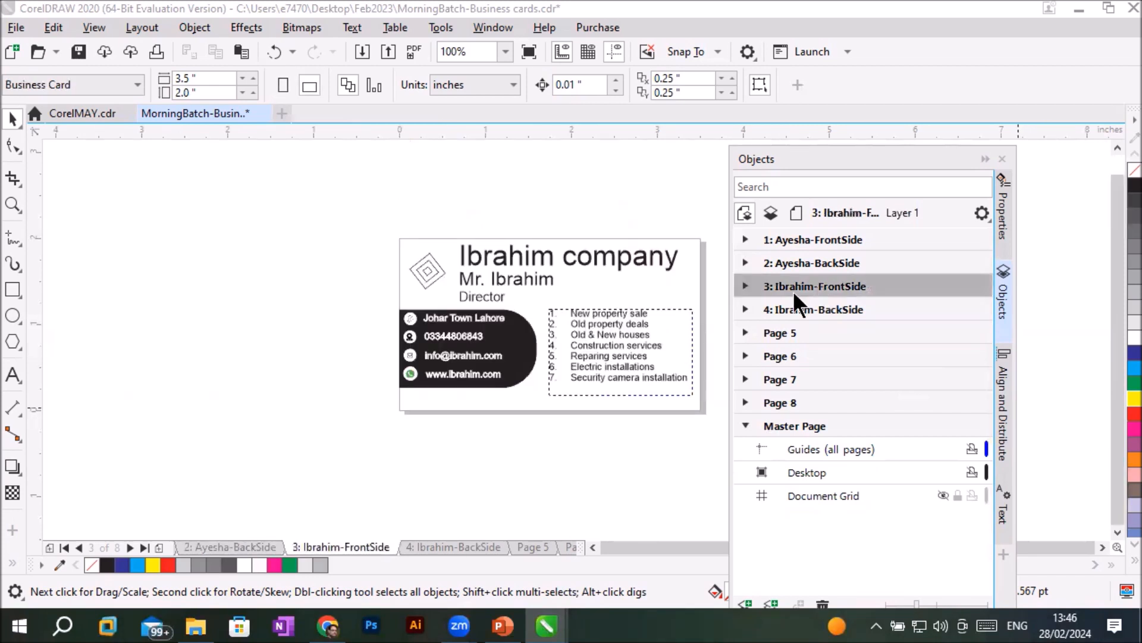
pyautogui.click(744, 286)
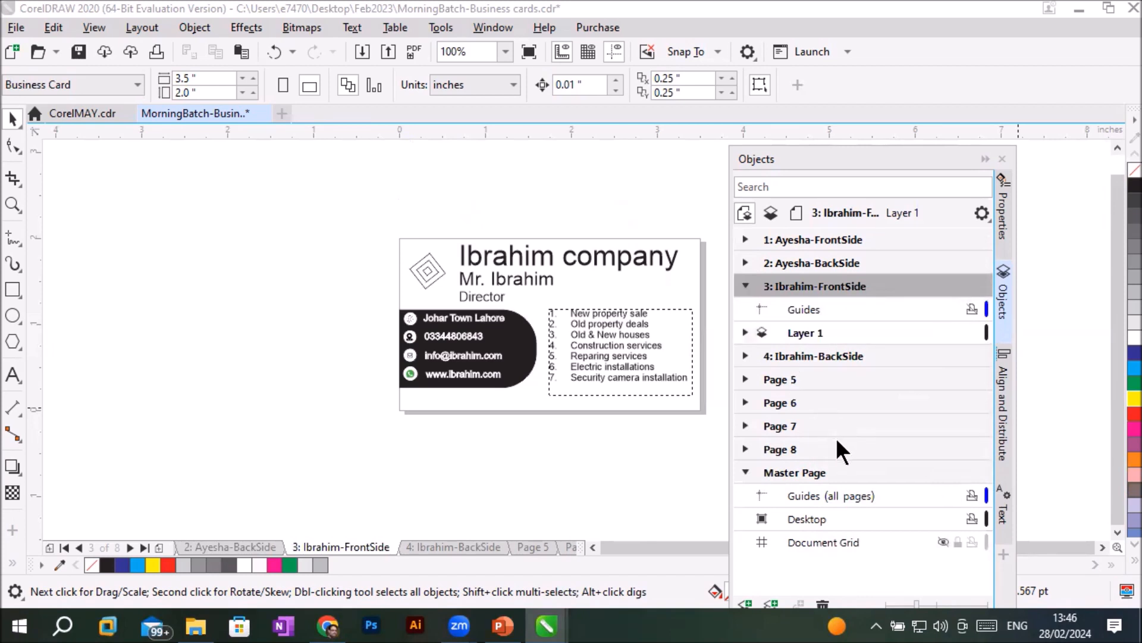
pyautogui.click(802, 311)
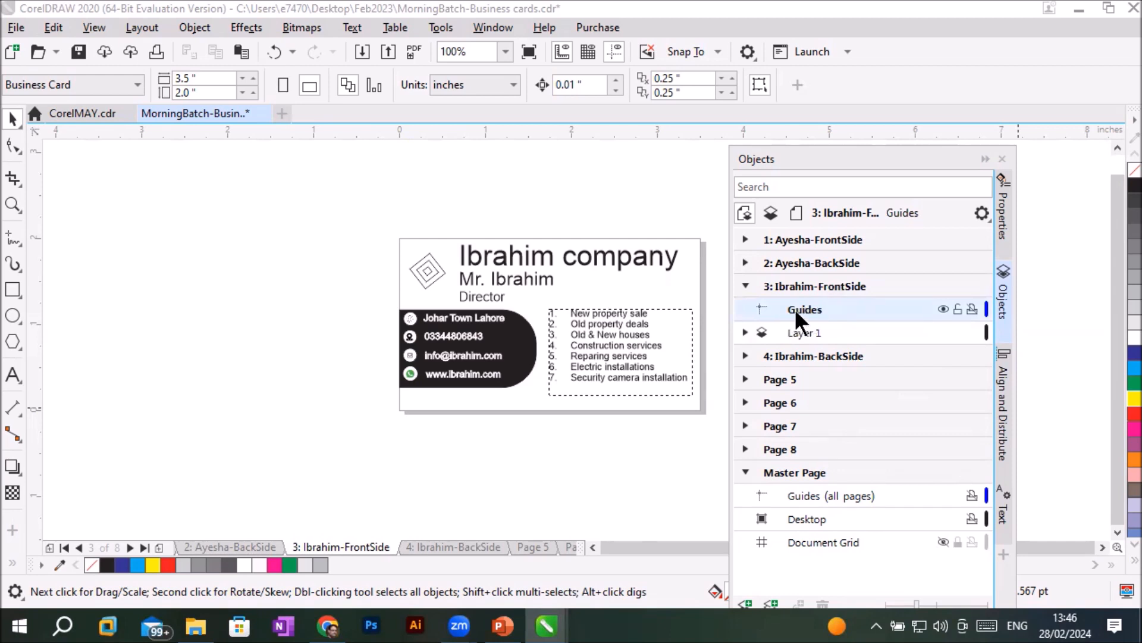
# - Add four guidelines to page 3 along its edges, at about Y 1.98", X 0", Y -0.04" and X 3.42"
pyautogui.moveTo(498, 127); pyautogui.dragTo(509, 239)
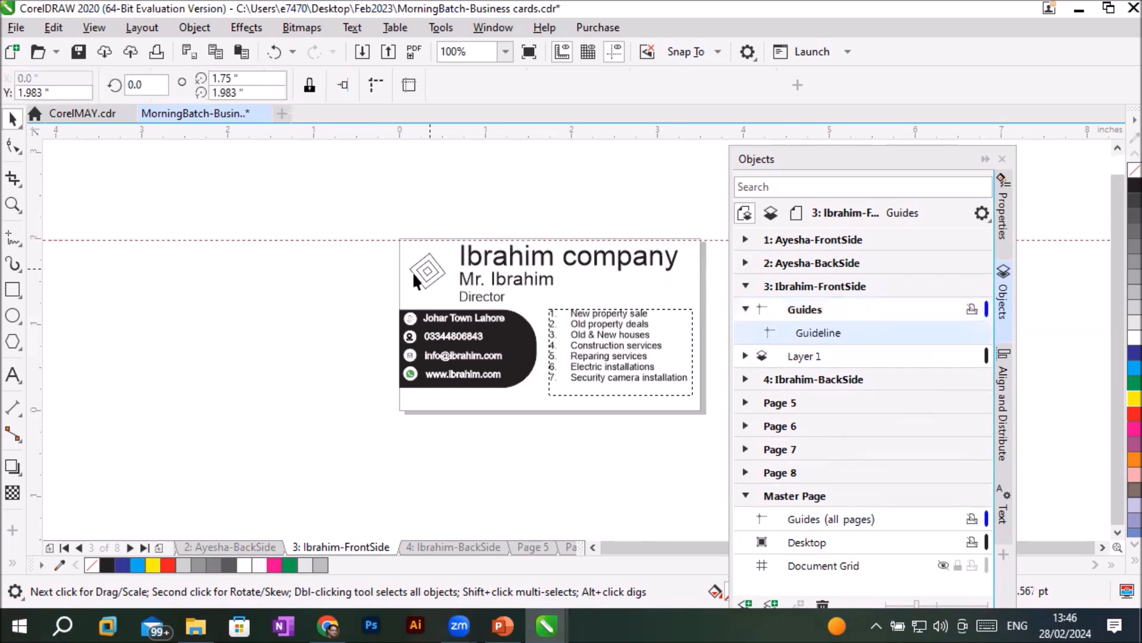
pyautogui.moveTo(30, 381); pyautogui.dragTo(394, 384)
pyautogui.moveTo(457, 135); pyautogui.dragTo(479, 411)
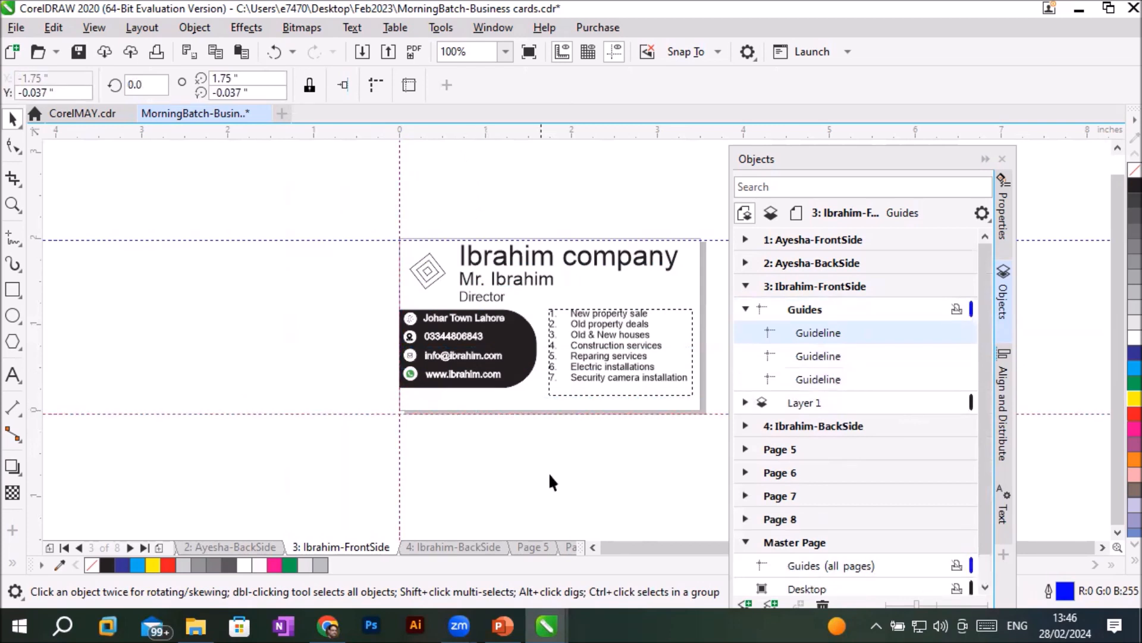
pyautogui.moveTo(38, 331); pyautogui.dragTo(700, 362)
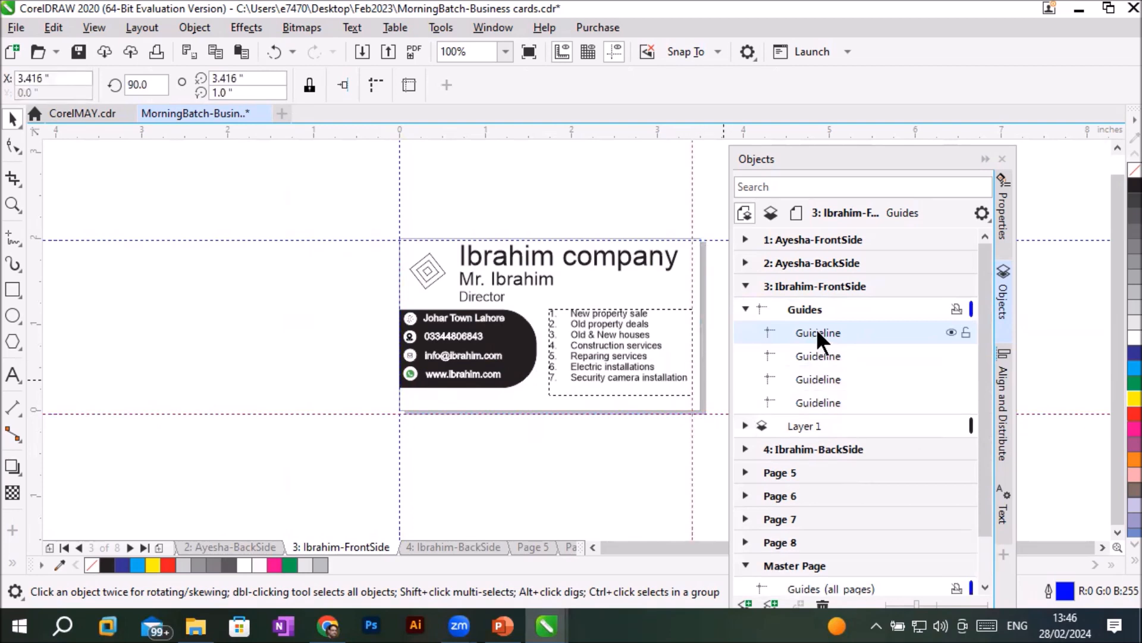
# - Collapse page 3's Guides entry, and hide and show Layer 1 twice
pyautogui.click(806, 286)
pyautogui.click(745, 308)
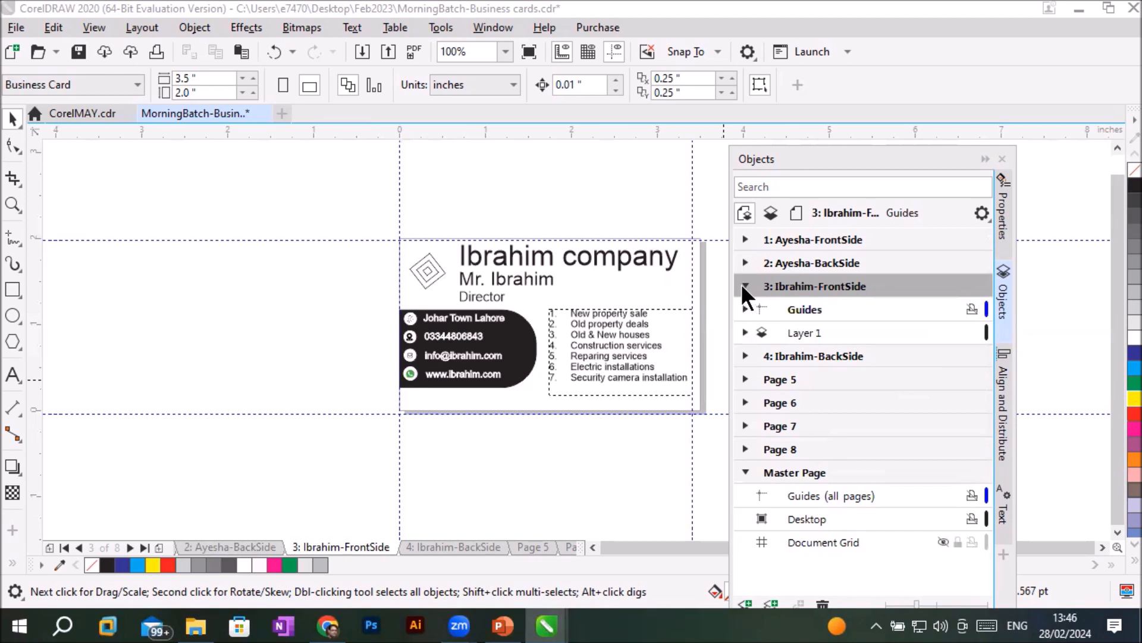
pyautogui.click(745, 286)
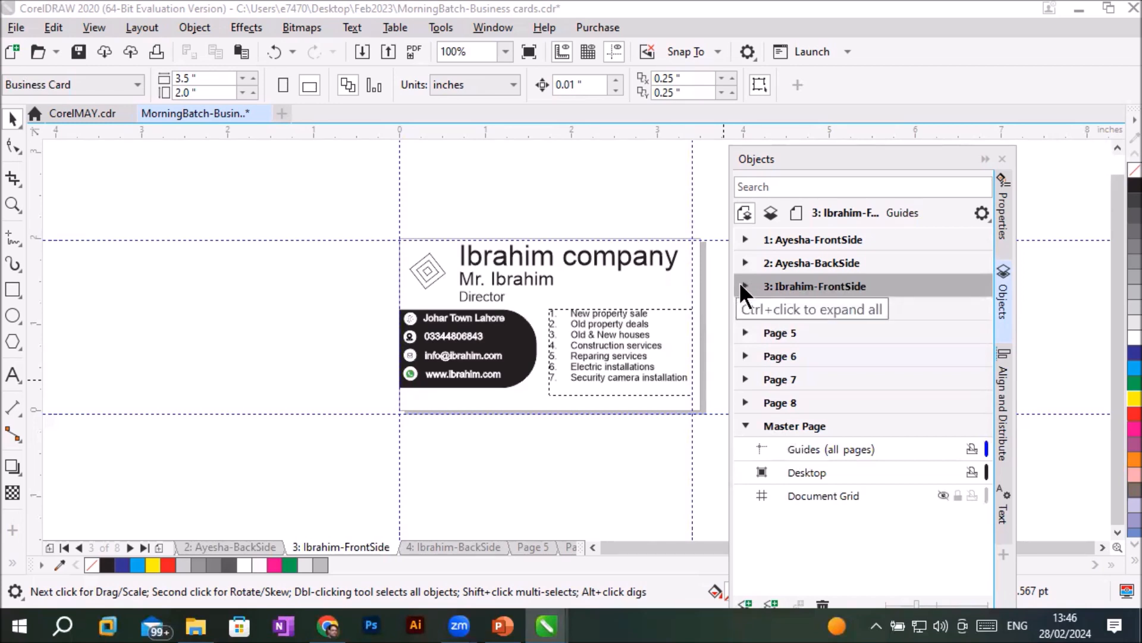
pyautogui.click(744, 286)
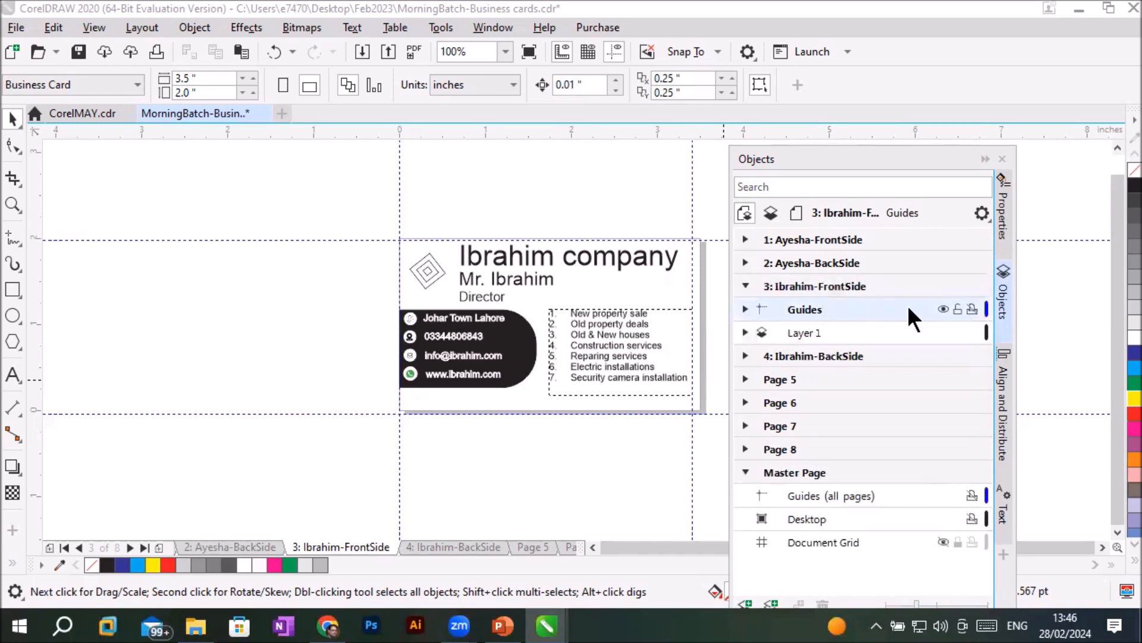
pyautogui.click(944, 331)
pyautogui.click(943, 331)
pyautogui.click(944, 331)
pyautogui.click(944, 331)
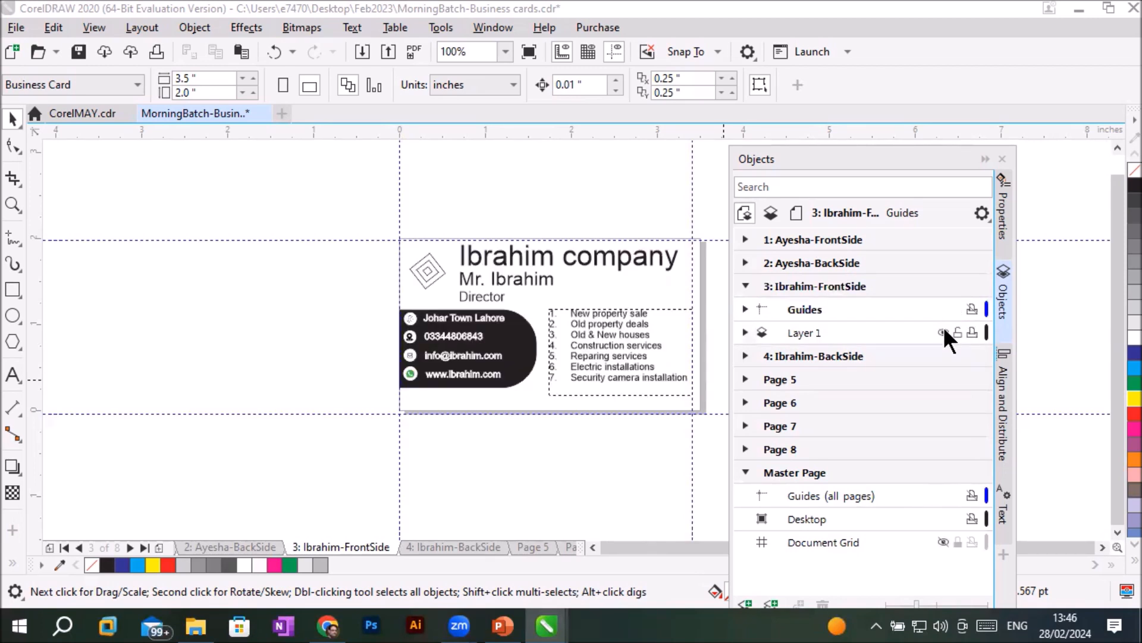
# - List the objects in page 3's Layer 1, and hide and show the services paragraph text
pyautogui.click(744, 332)
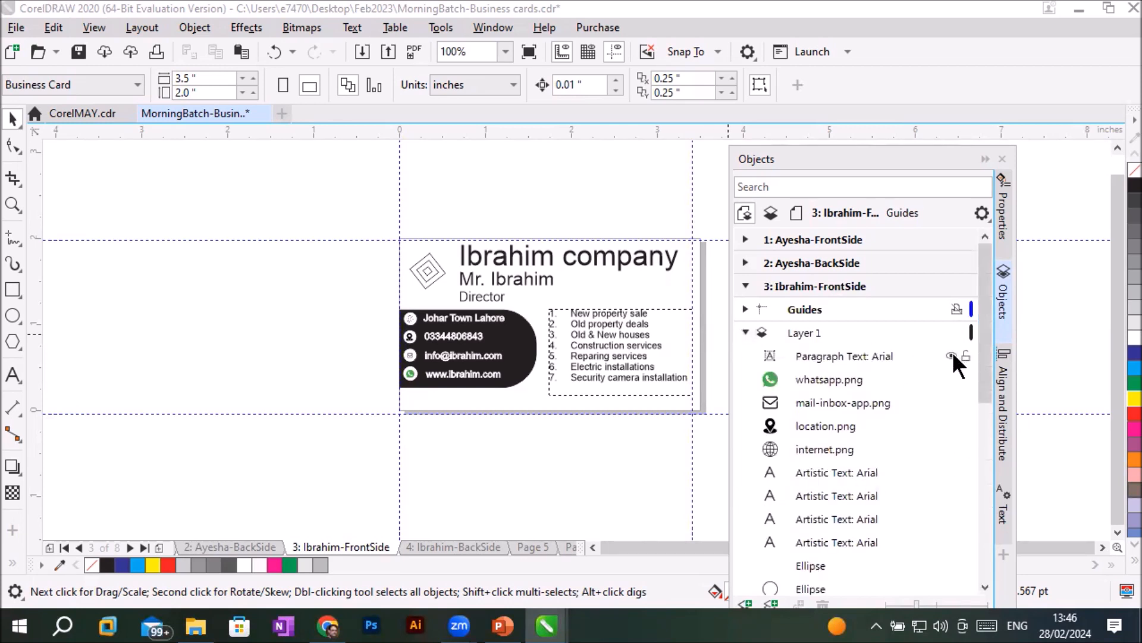
pyautogui.click(951, 356)
pyautogui.click(951, 355)
pyautogui.click(952, 356)
pyautogui.click(952, 355)
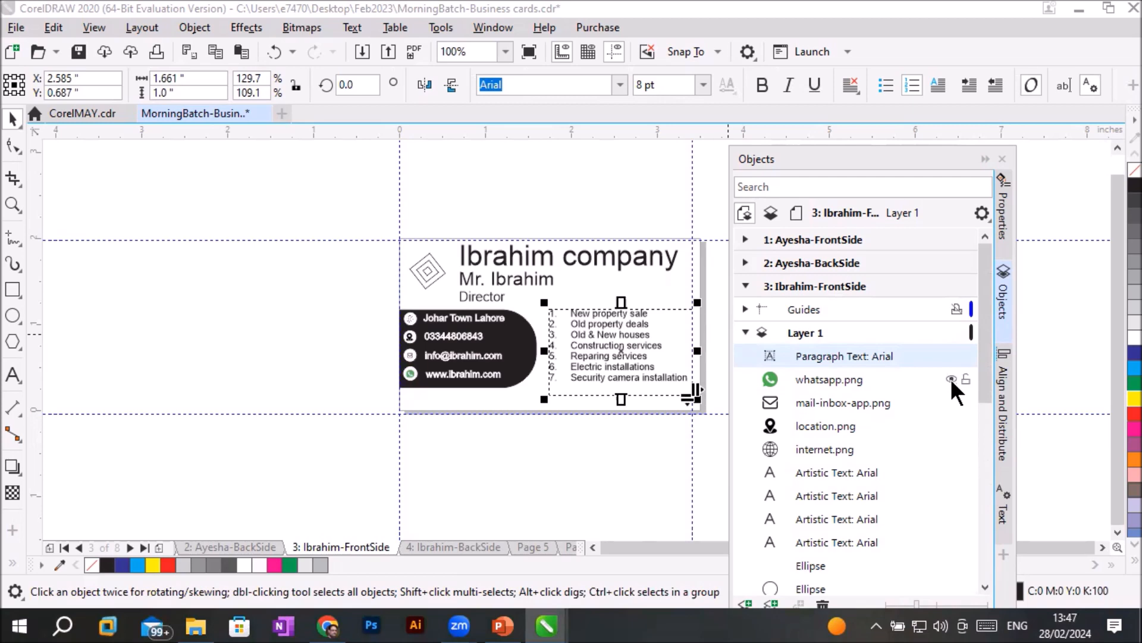
# - Hide the whatsapp.png icon on the card's contact panel and show it again
pyautogui.scroll(2, 511, 371)
pyautogui.scroll(2, 514, 373)
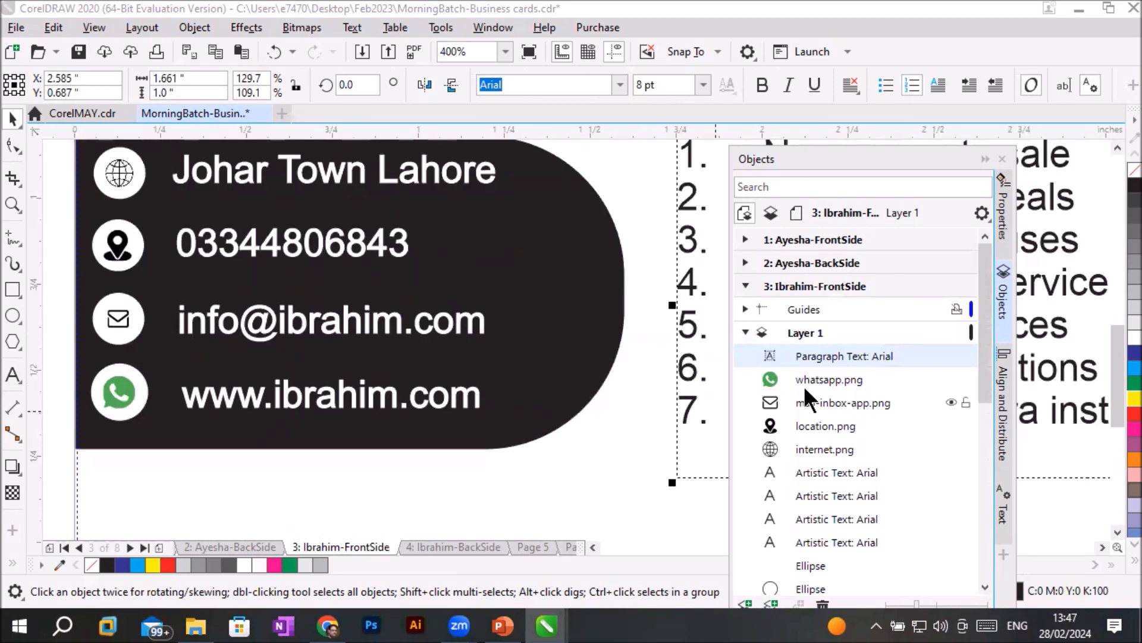
pyautogui.click(951, 379)
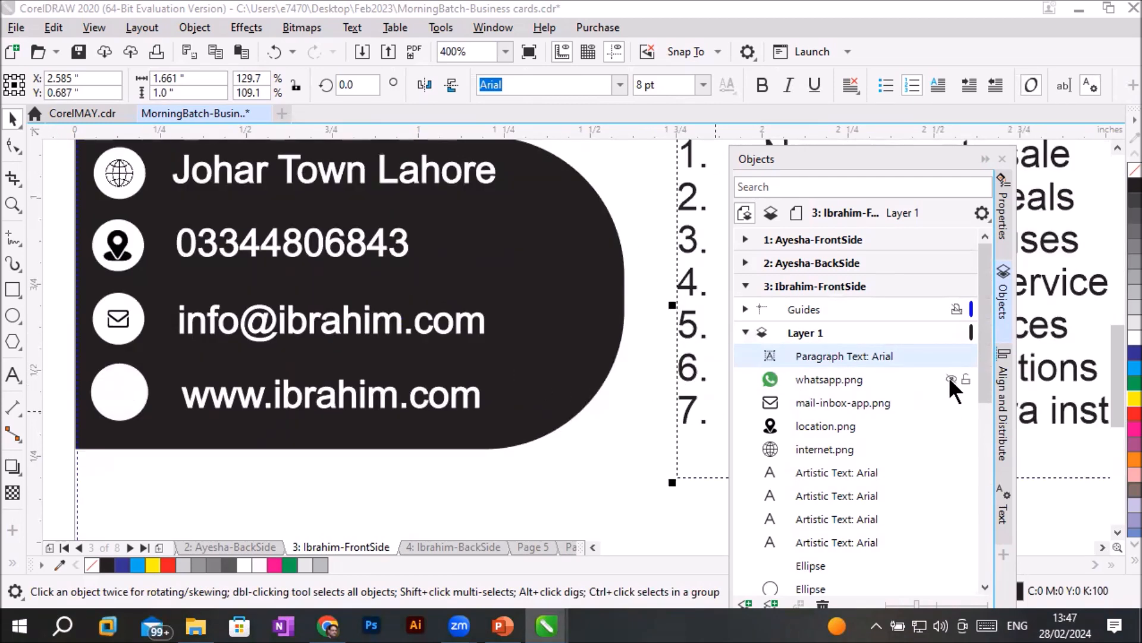
pyautogui.click(951, 379)
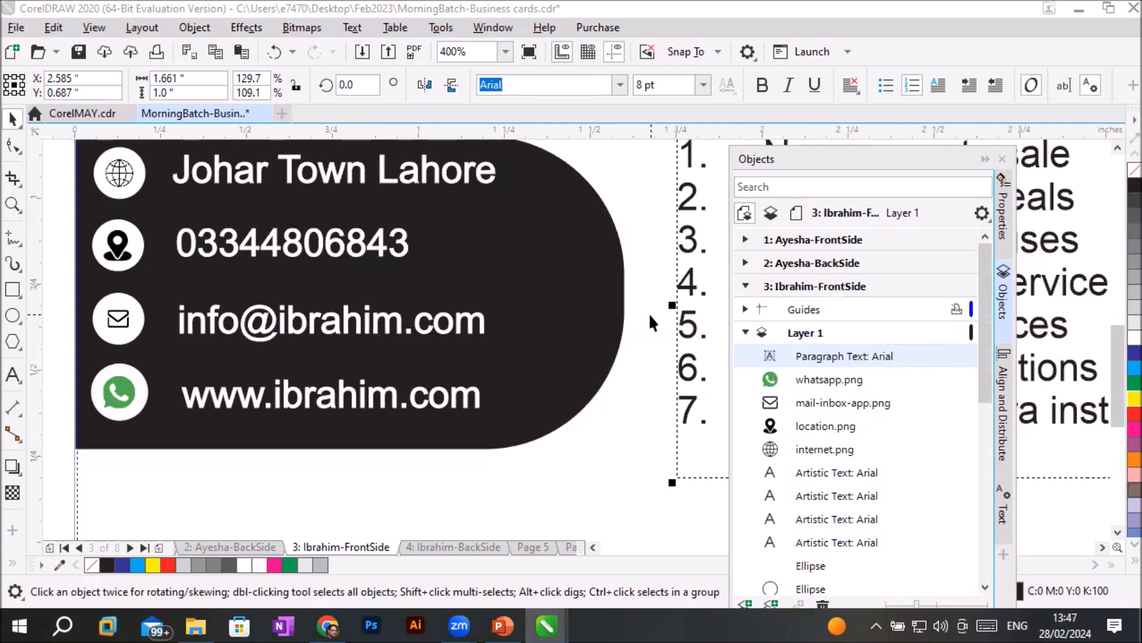
# - Move the dark contact-panel rectangle above the ellipses in Layer 1's stacking order and return it below them
pyautogui.scroll(-1, 864, 440)
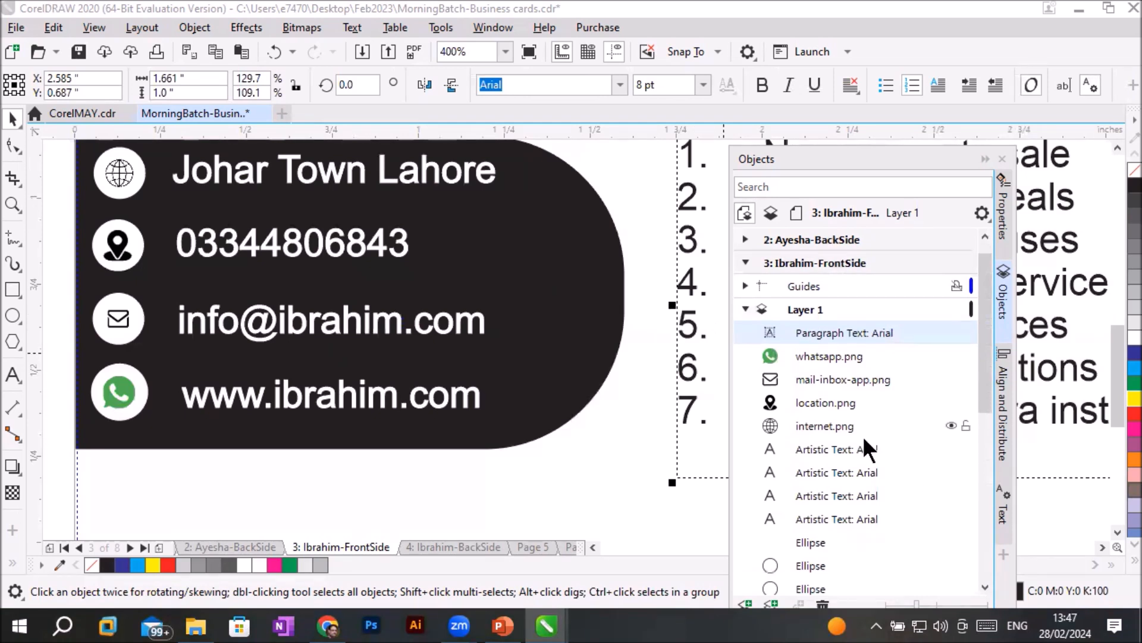
pyautogui.scroll(-7, 864, 440)
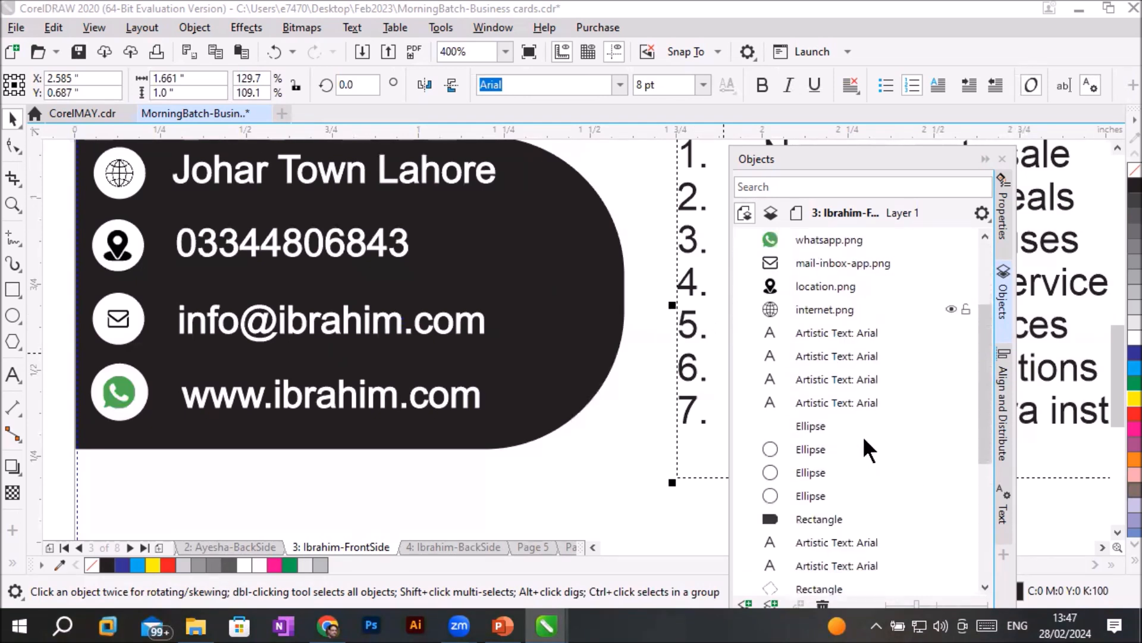
pyautogui.click(793, 473)
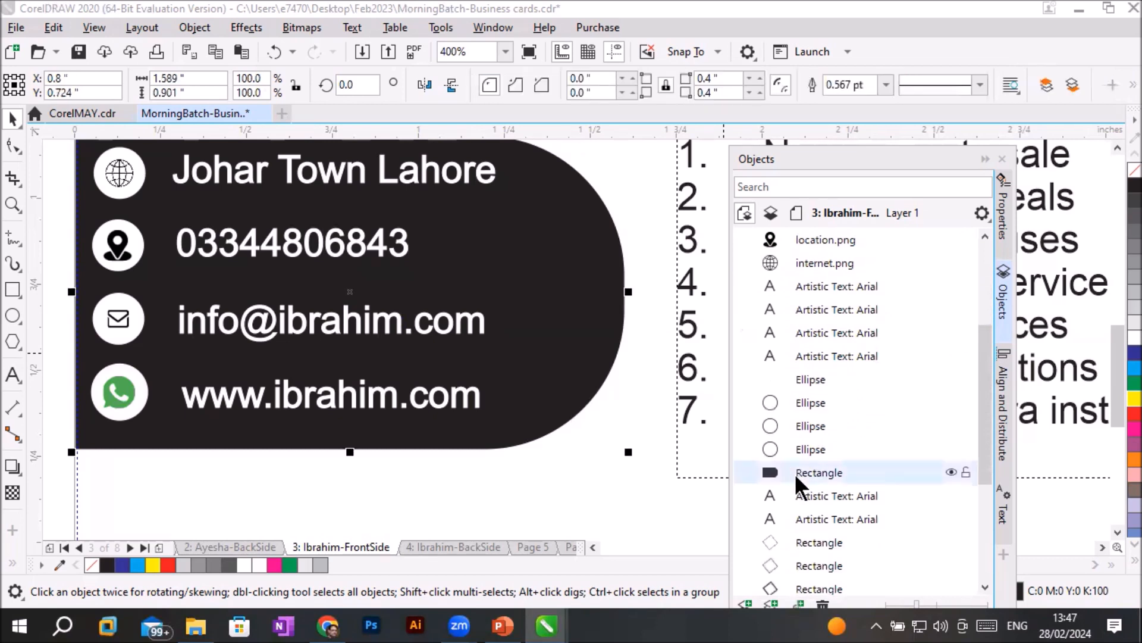
pyautogui.moveTo(812, 471); pyautogui.dragTo(812, 363)
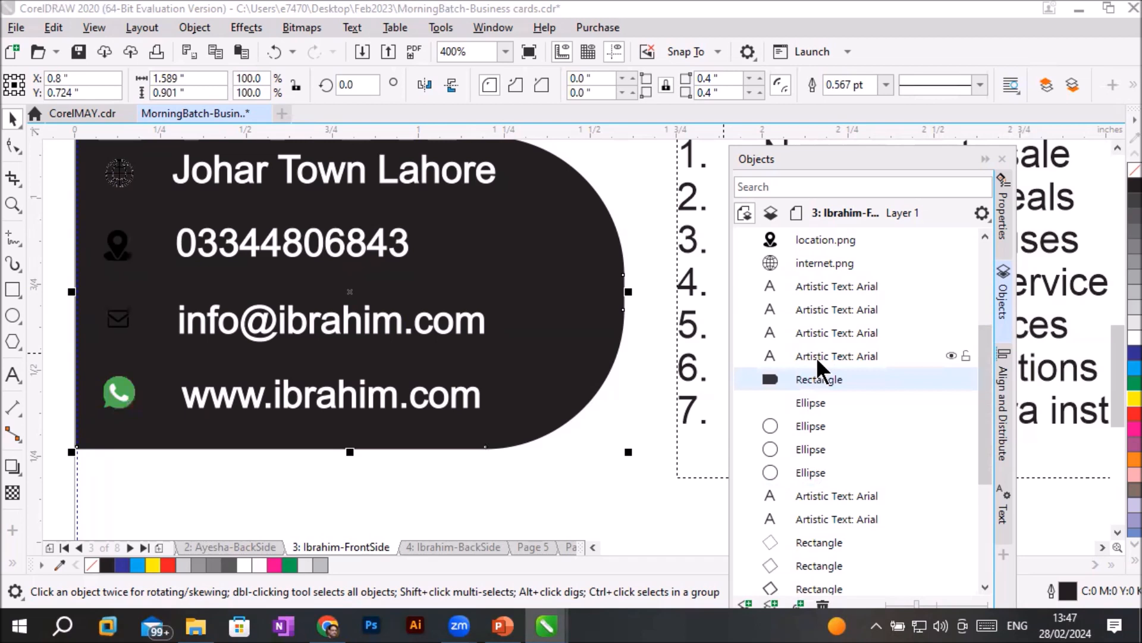
pyautogui.moveTo(823, 377); pyautogui.dragTo(819, 485)
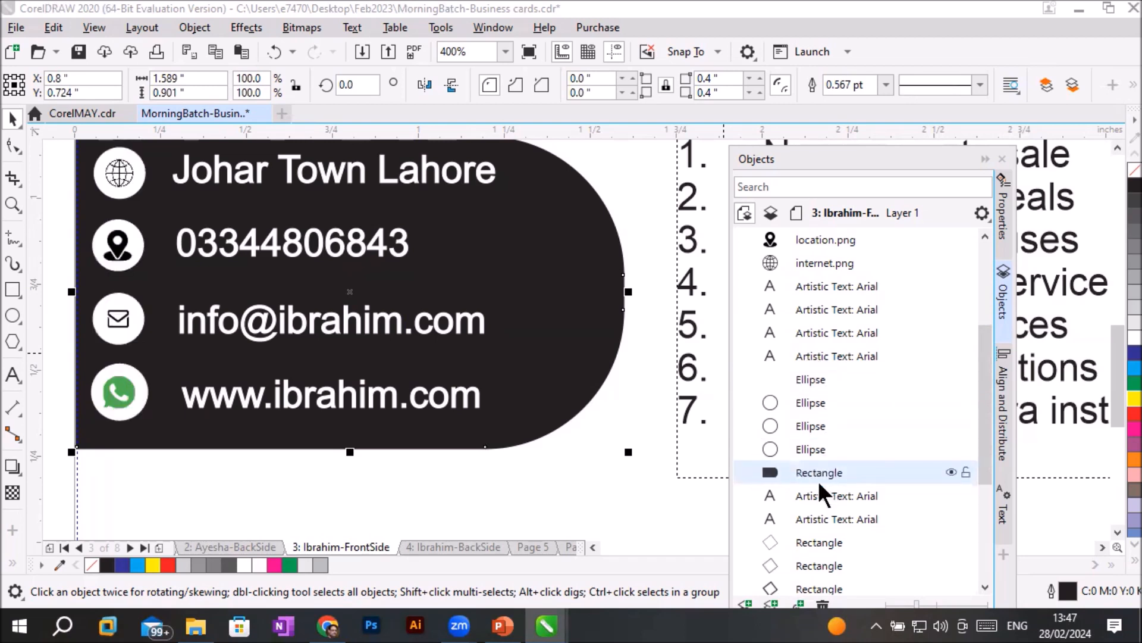
# - Collapse page 3 in the object list, switch to page 2, and expand its layers and guidelines
pyautogui.click(985, 237)
pyautogui.click(986, 238)
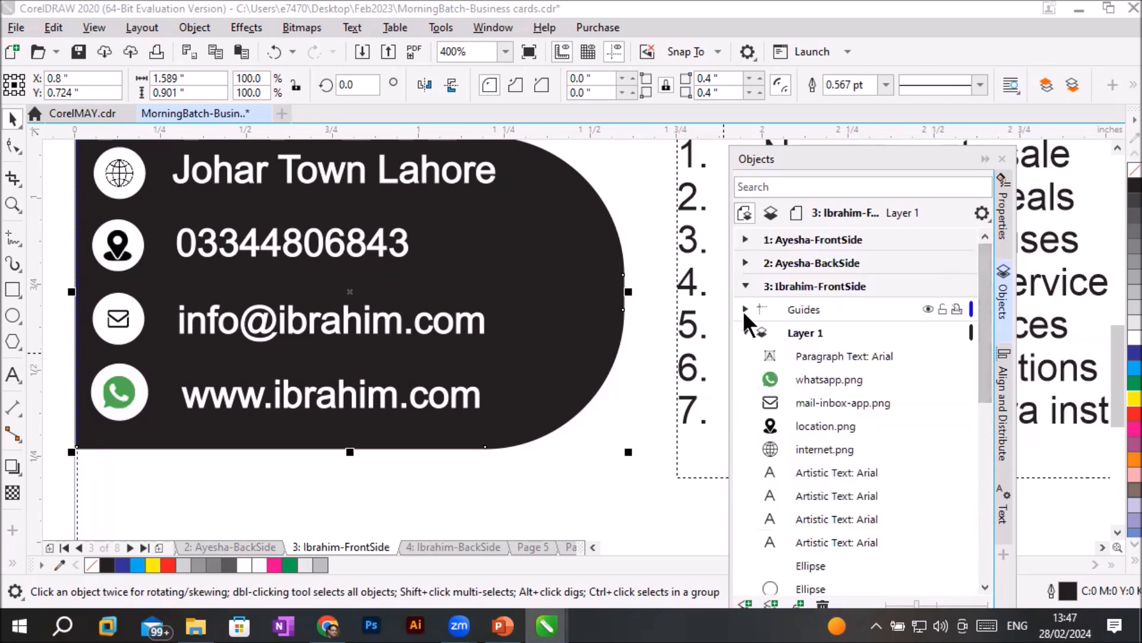
pyautogui.click(745, 287)
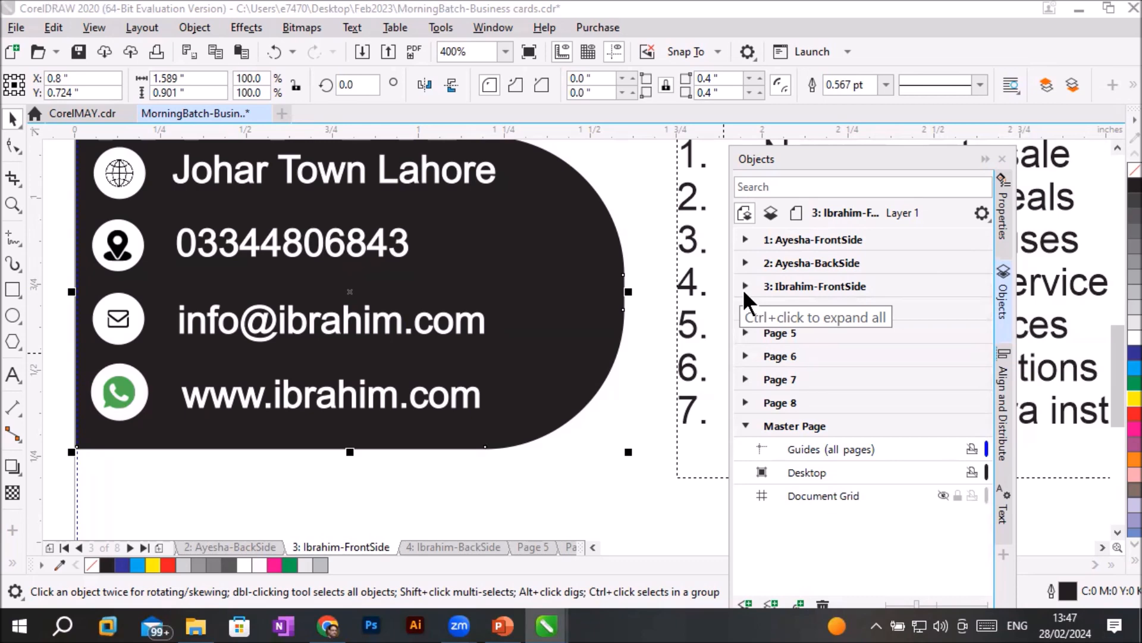
pyautogui.click(812, 238)
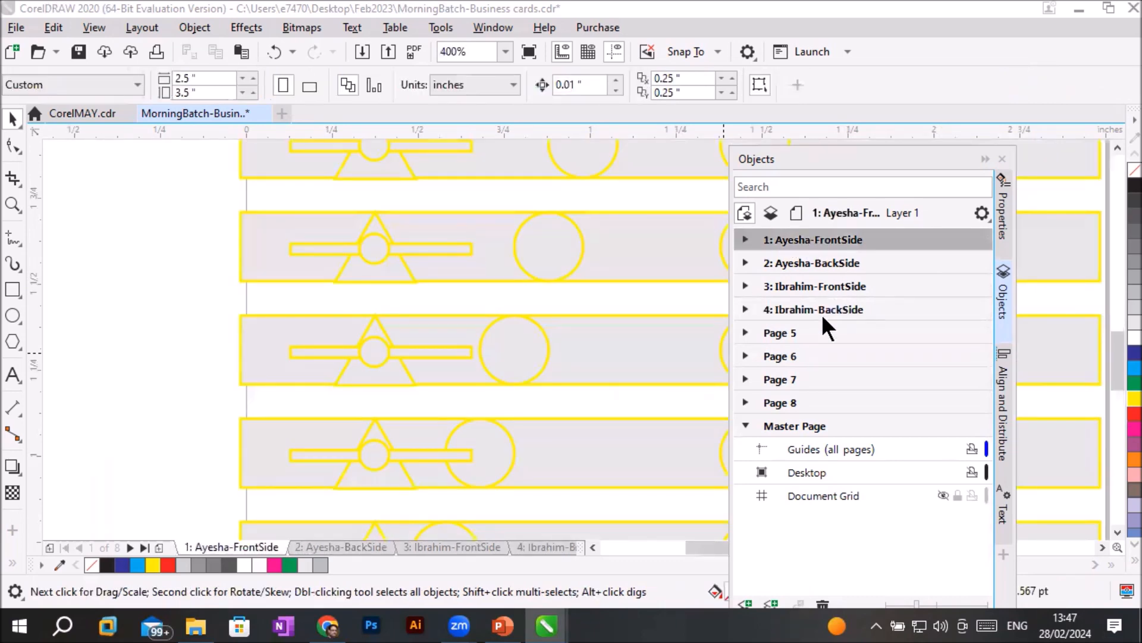
pyautogui.click(813, 262)
pyautogui.scroll(-2, 640, 316)
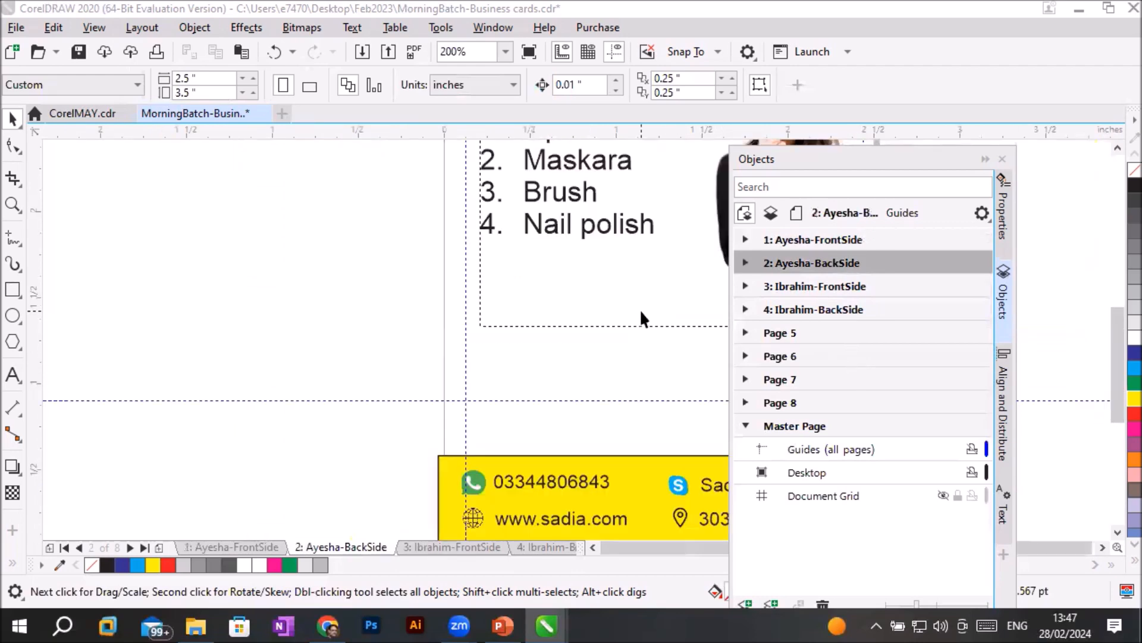
pyautogui.scroll(-2, 652, 334)
pyautogui.scroll(1, 674, 334)
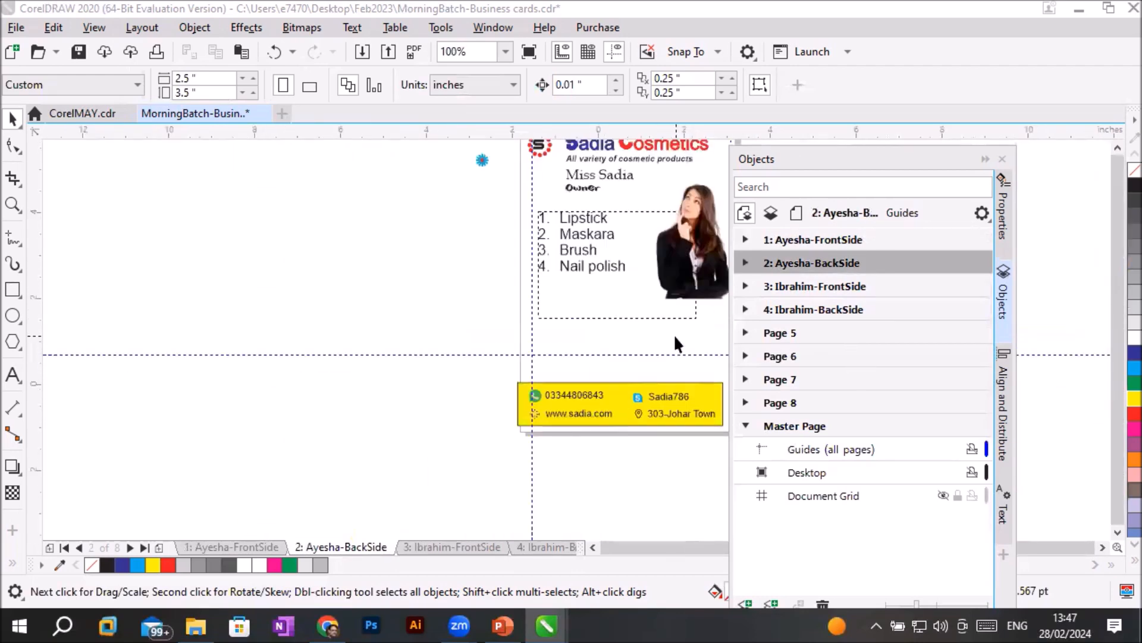
pyautogui.scroll(-1, 674, 334)
pyautogui.click(1099, 544)
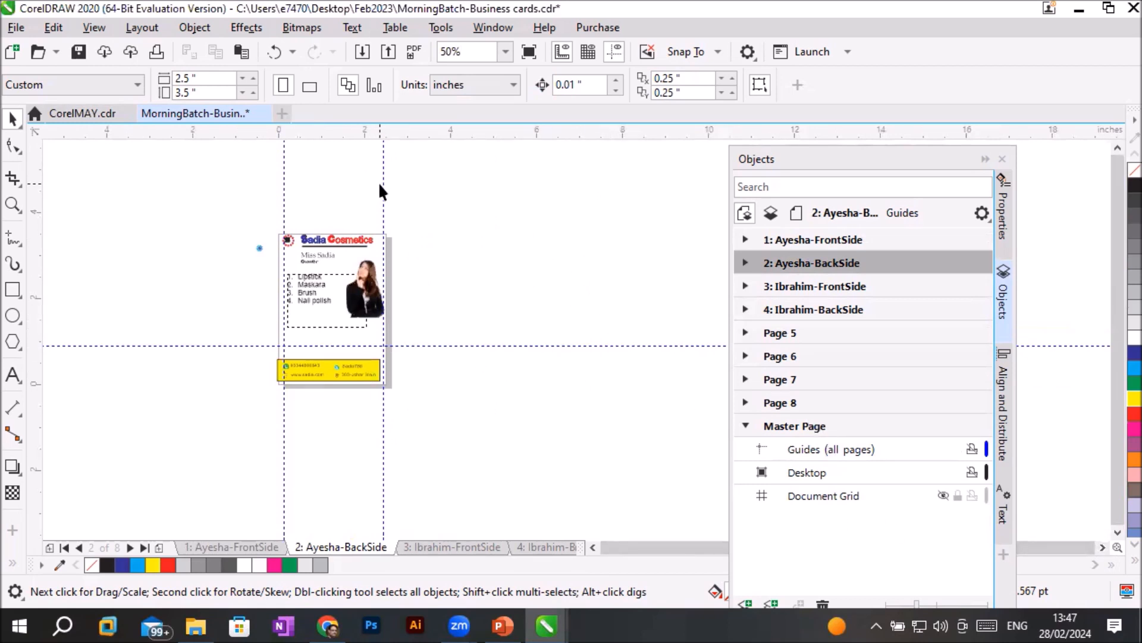
pyautogui.click(744, 262)
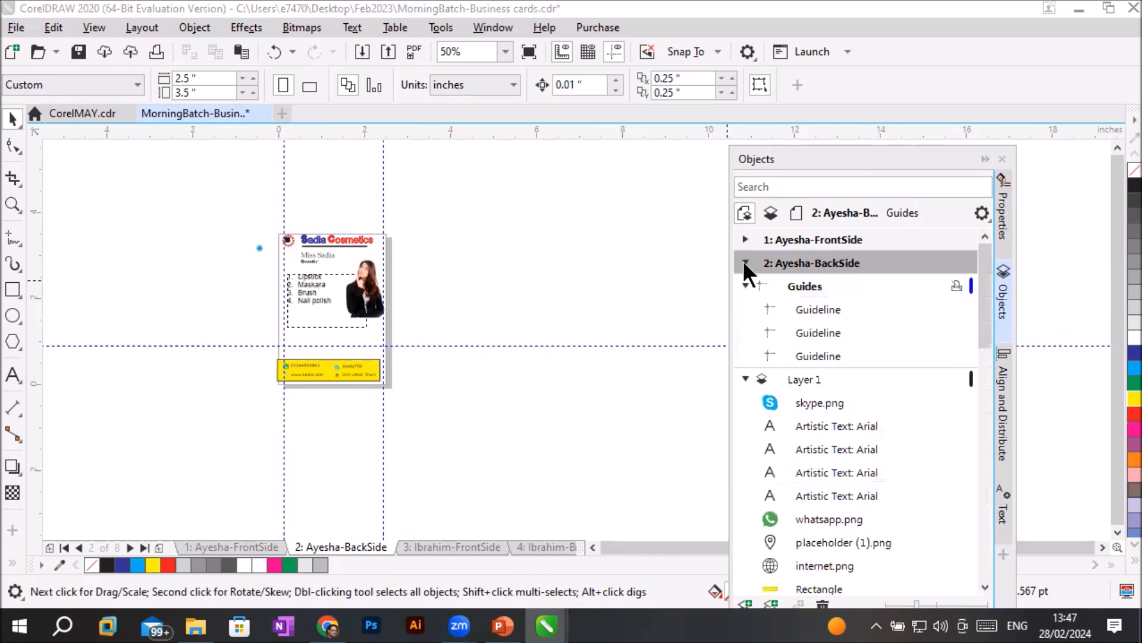
# - Select each of page 2's three guidelines in turn to identify its position on the card
pyautogui.click(835, 307)
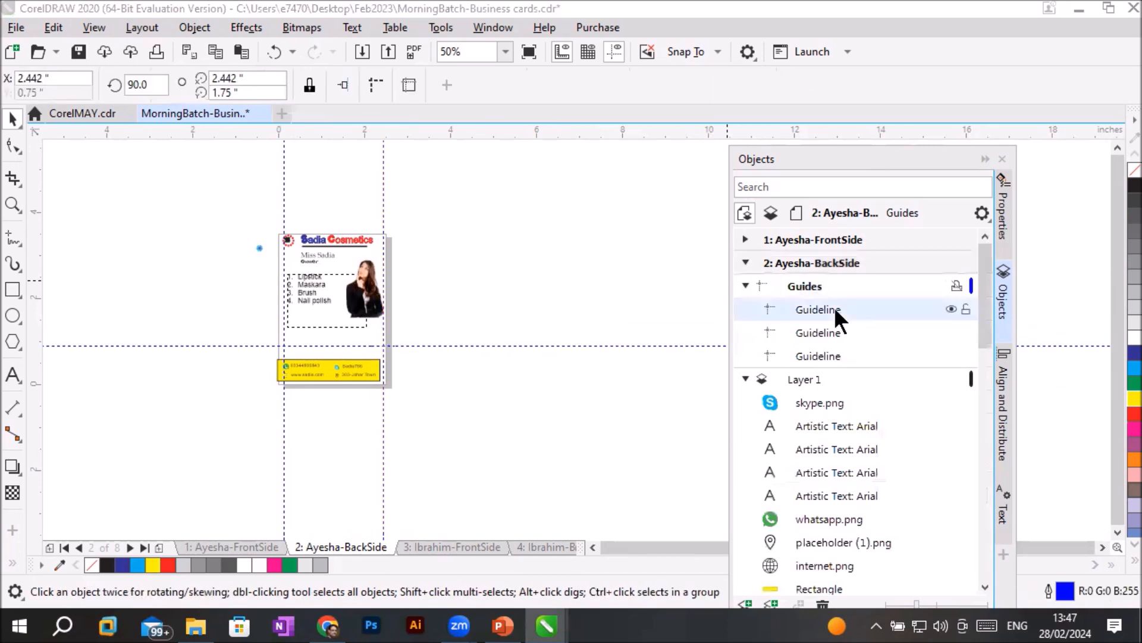
pyautogui.scroll(1, 378, 199)
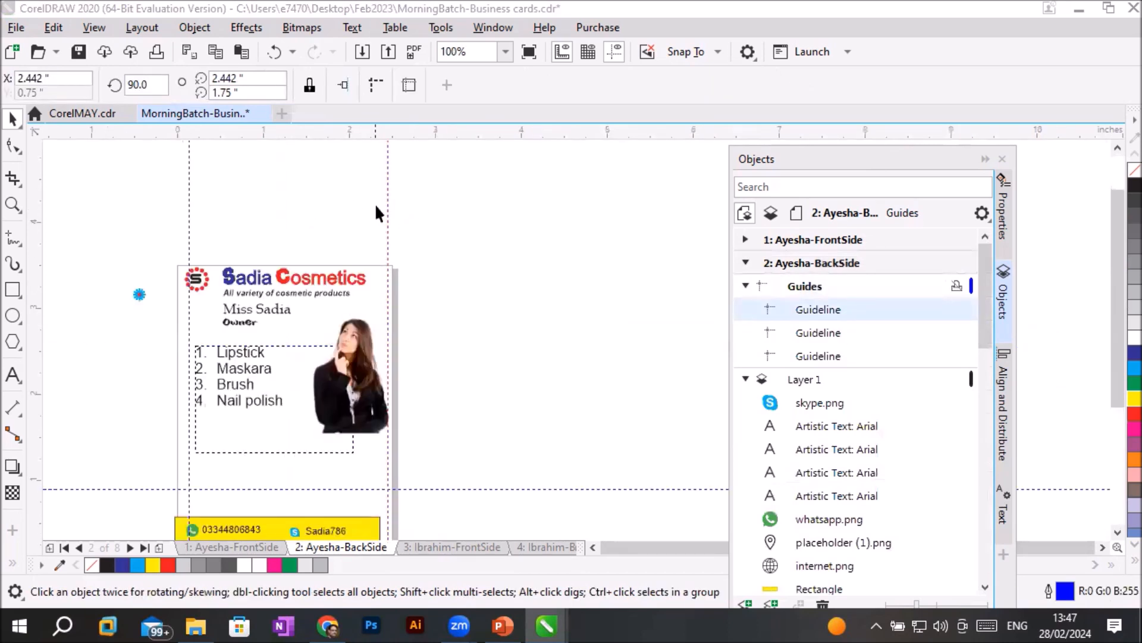
pyautogui.click(811, 328)
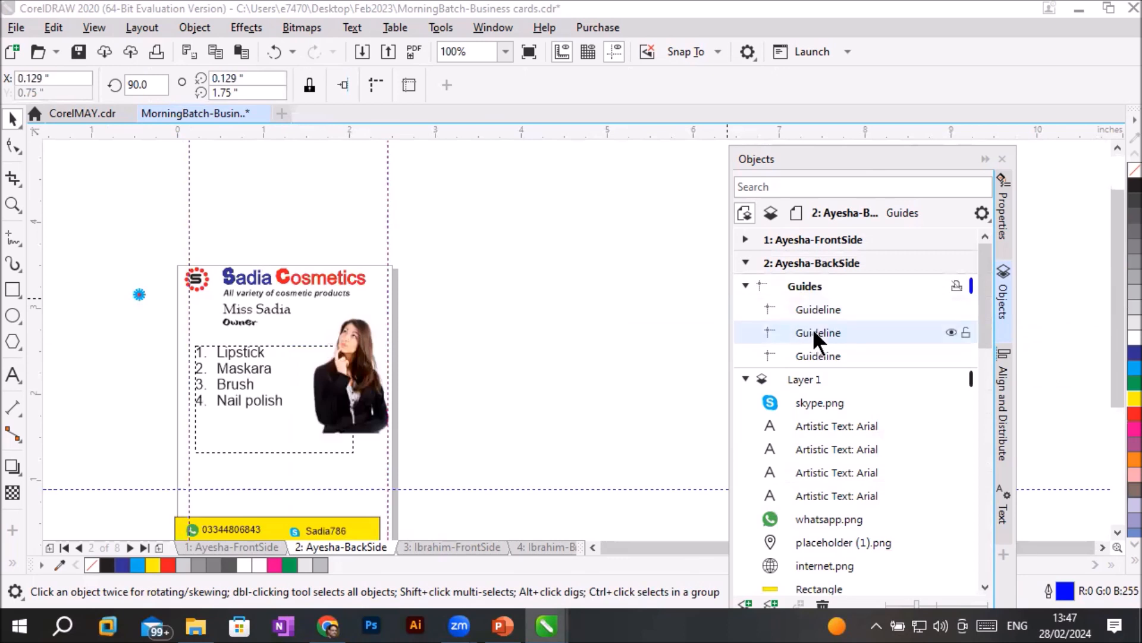
pyautogui.click(825, 355)
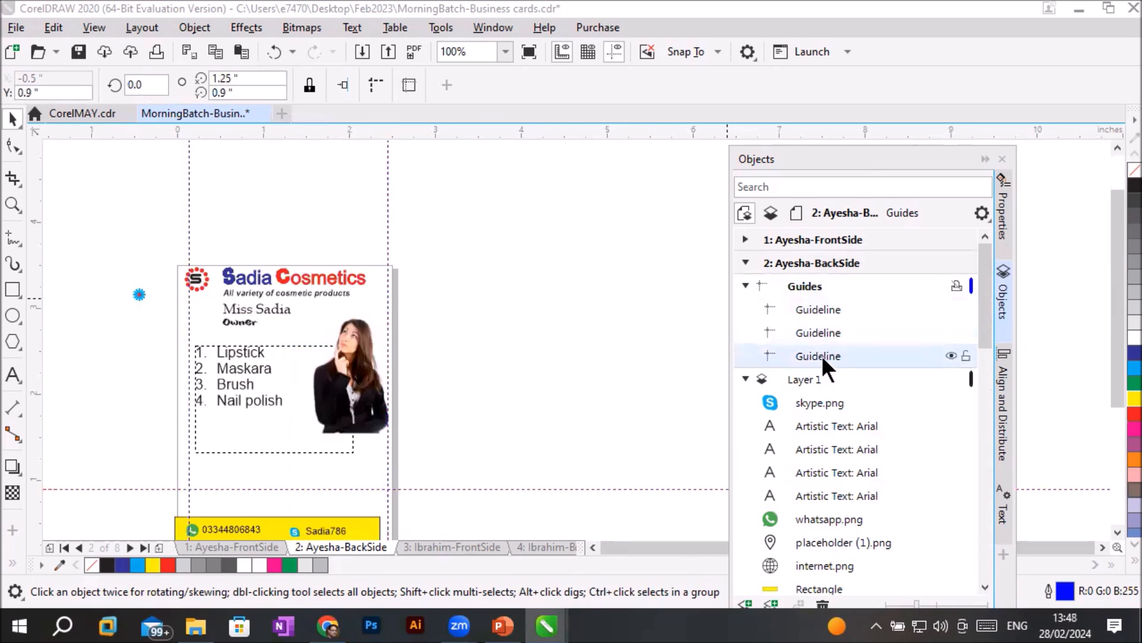
# - Delete the vertical guideline near page 2's right edge
pyautogui.click(849, 311)
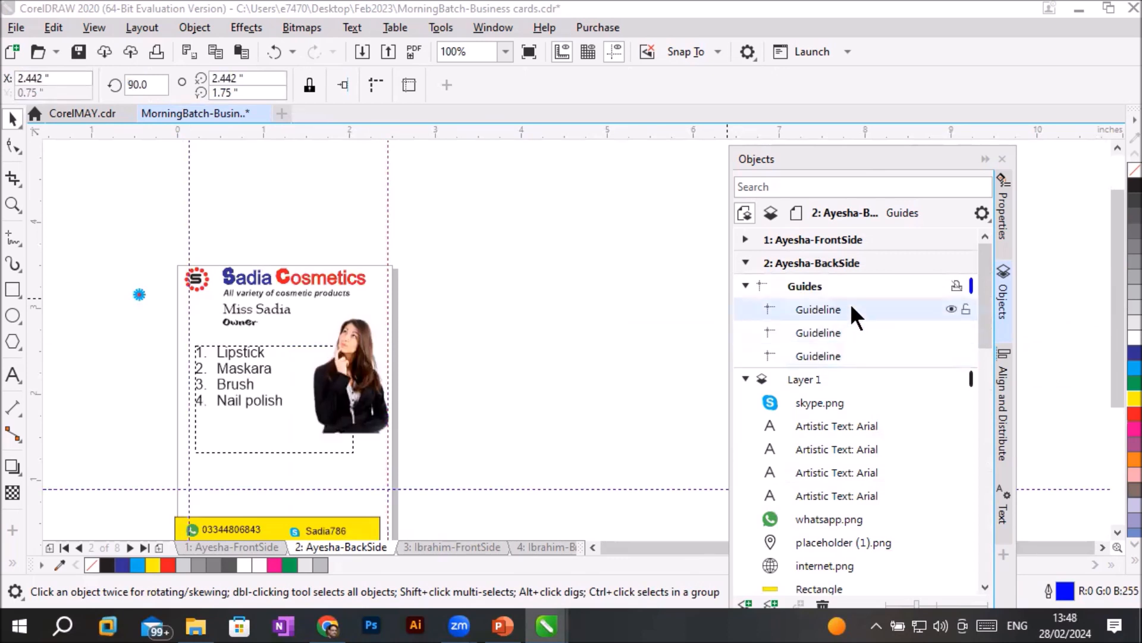
pyautogui.moveTo(879, 144); pyautogui.dragTo(891, 37)
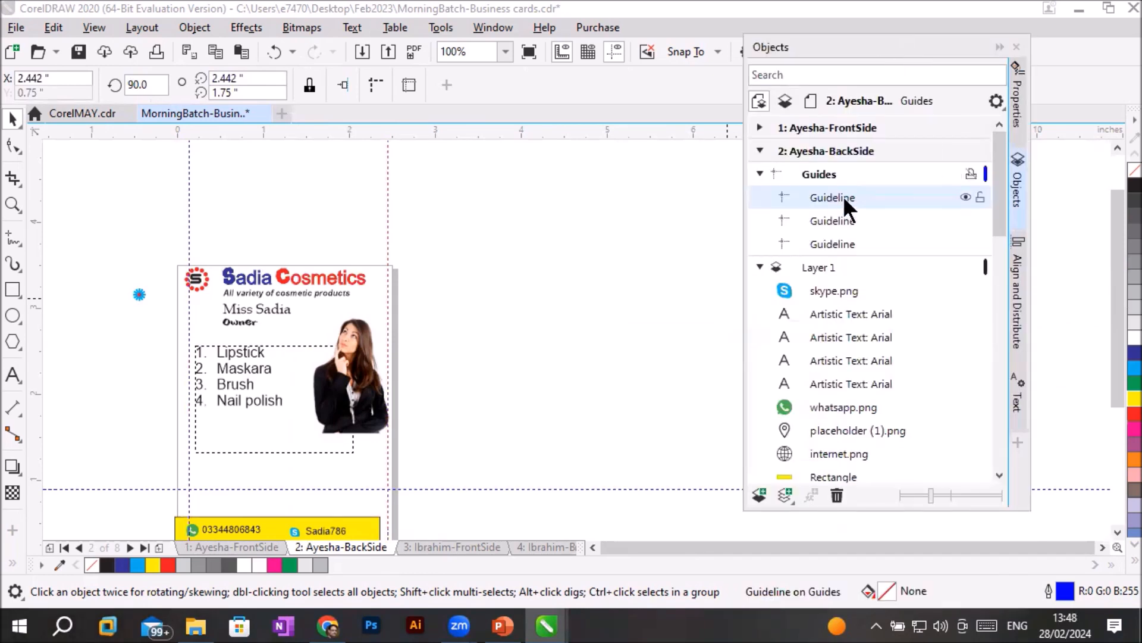
pyautogui.click(837, 495)
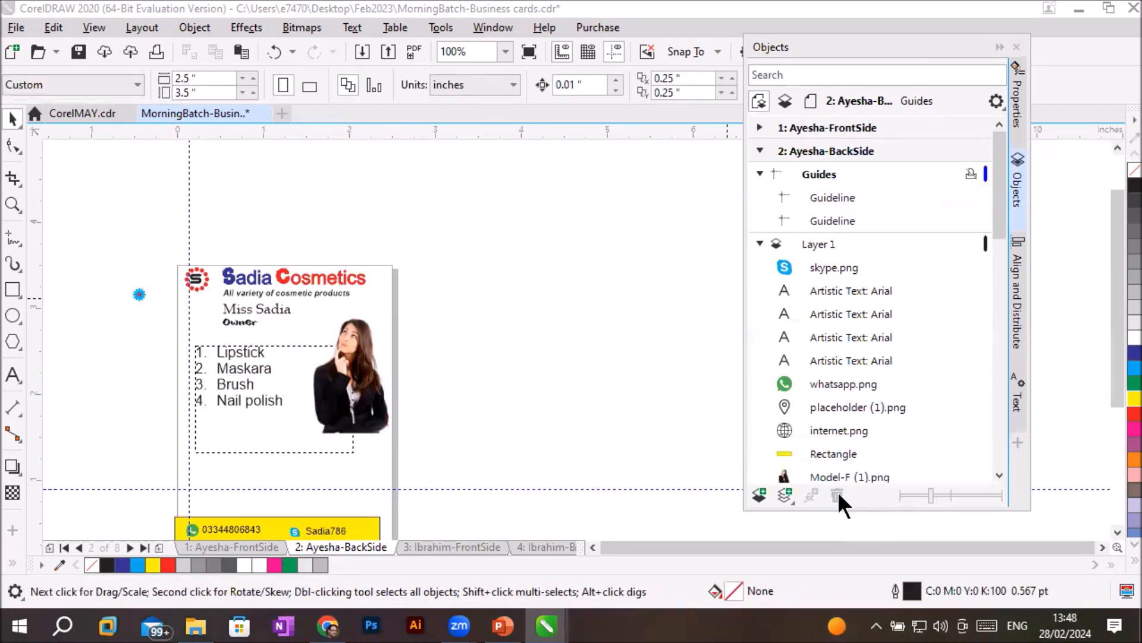
# - Delete page 2's two remaining guidelines, first the vertical one near the card's left edge, and clear the Guides layer
pyautogui.click(851, 195)
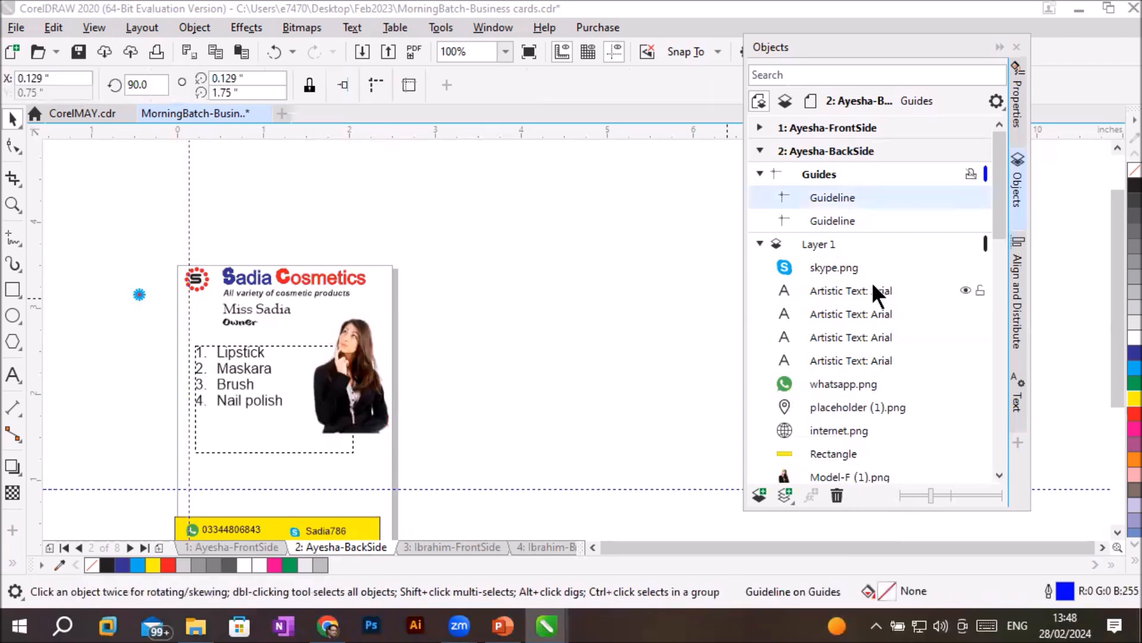
pyautogui.click(817, 175)
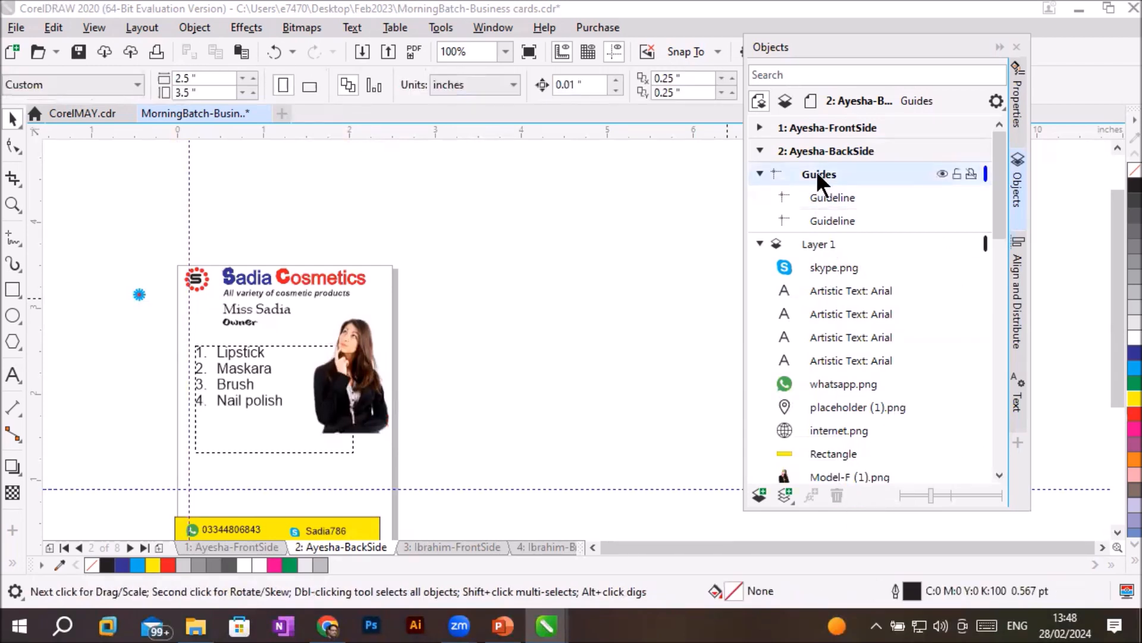
pyautogui.click(820, 198)
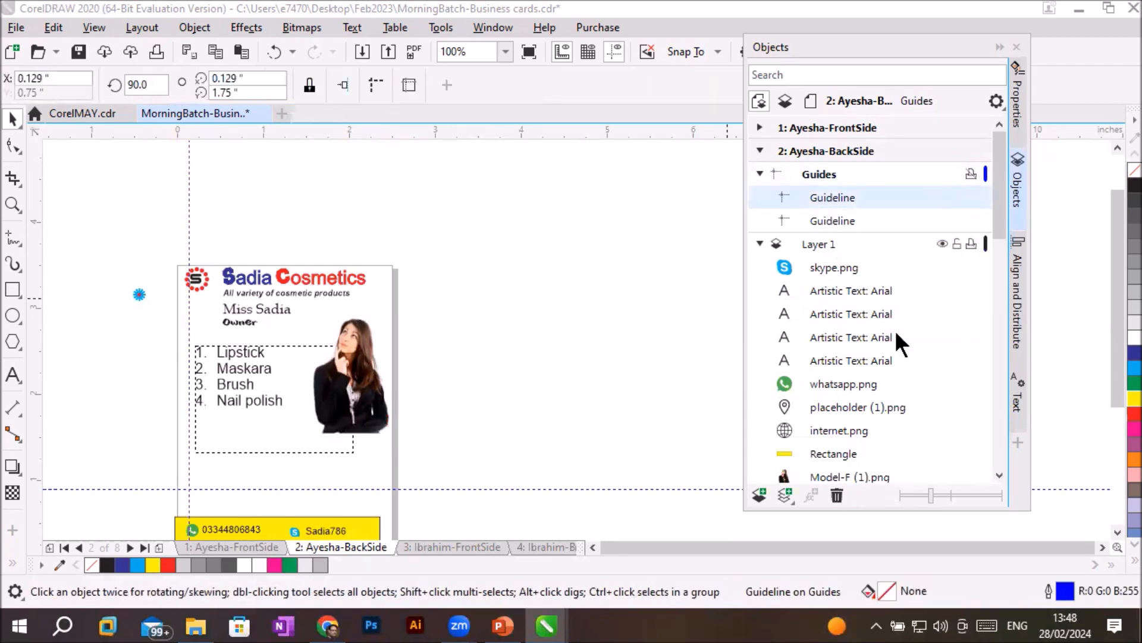
pyautogui.click(838, 495)
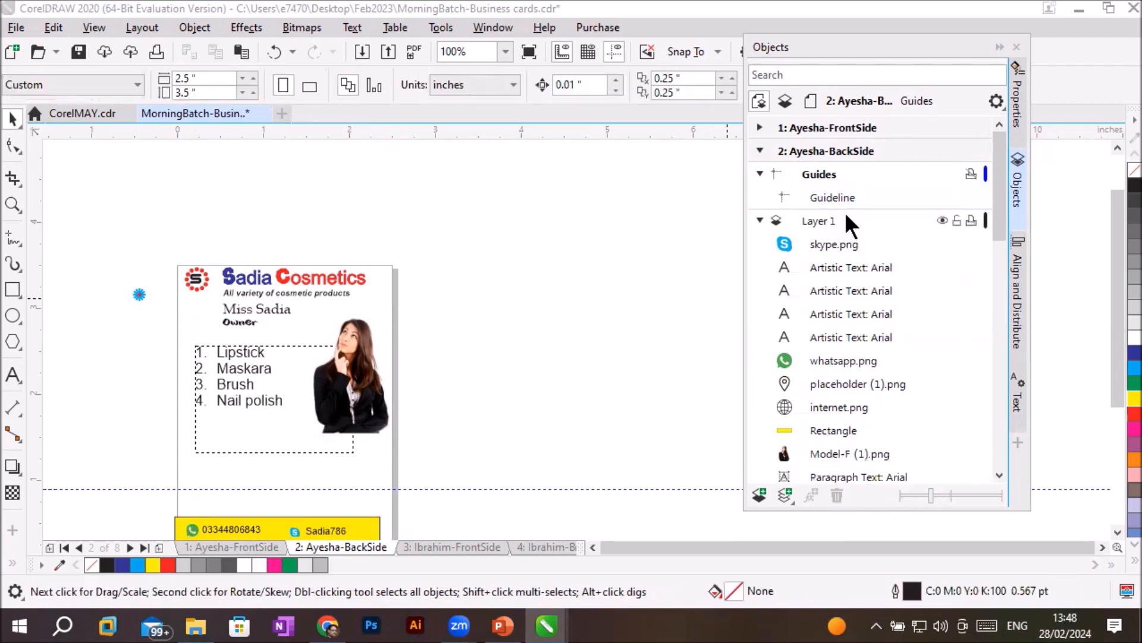
pyautogui.click(840, 198)
pyautogui.click(838, 496)
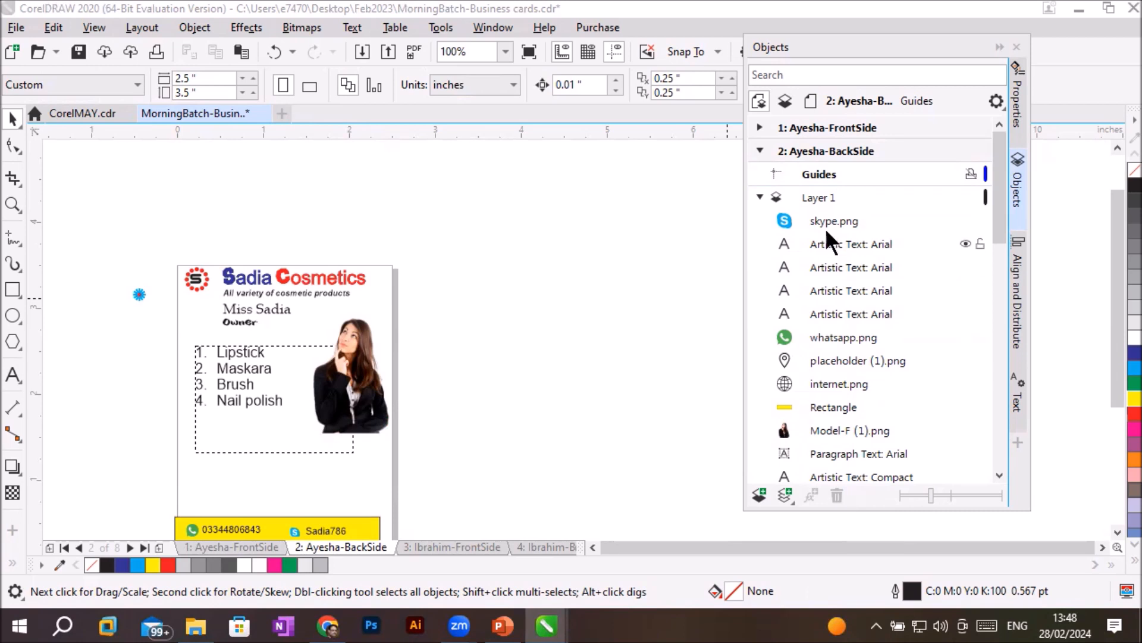
# - Activate Layer 1 on page 2 and select its yellow contact-panel rectangle in the object list to identify it on the card
pyautogui.click(795, 196)
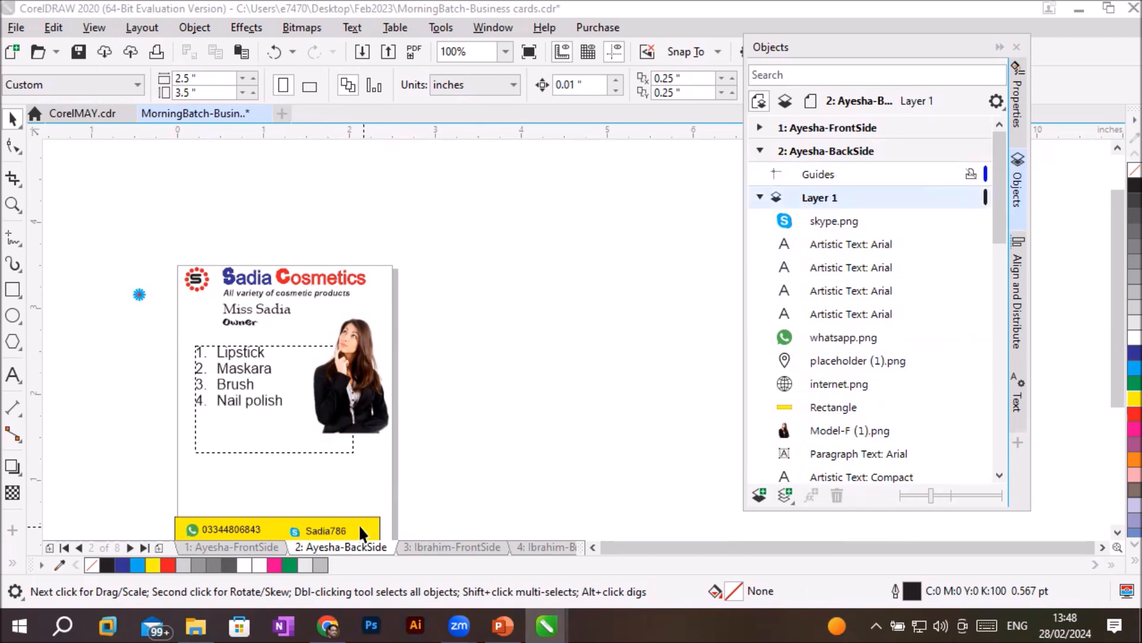
pyautogui.scroll(-3, 1114, 527)
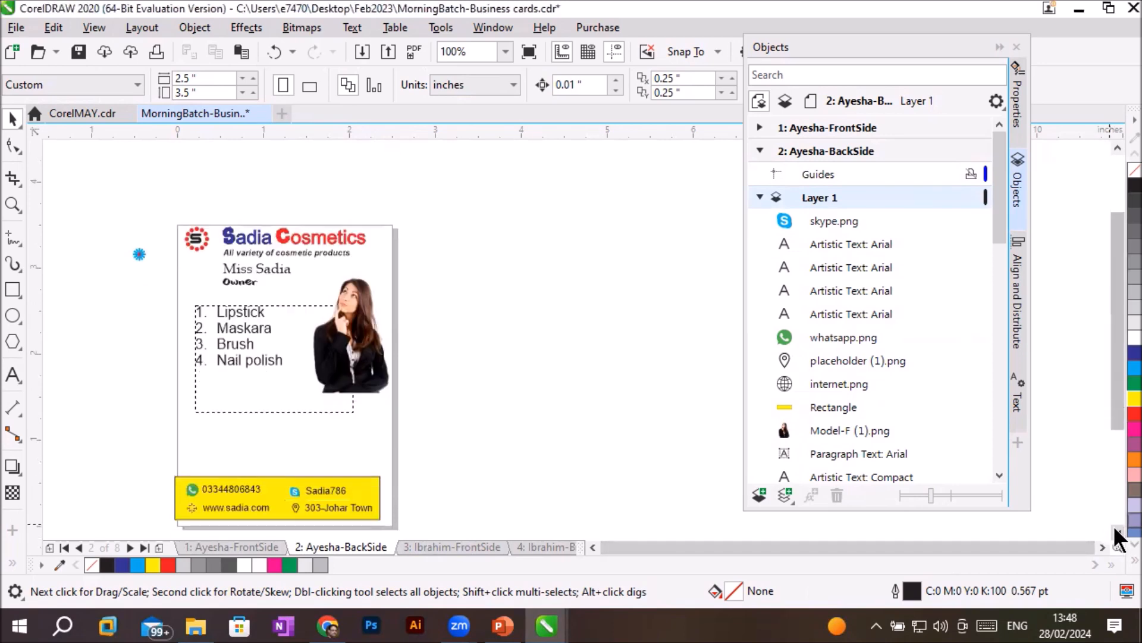
pyautogui.scroll(2, 304, 501)
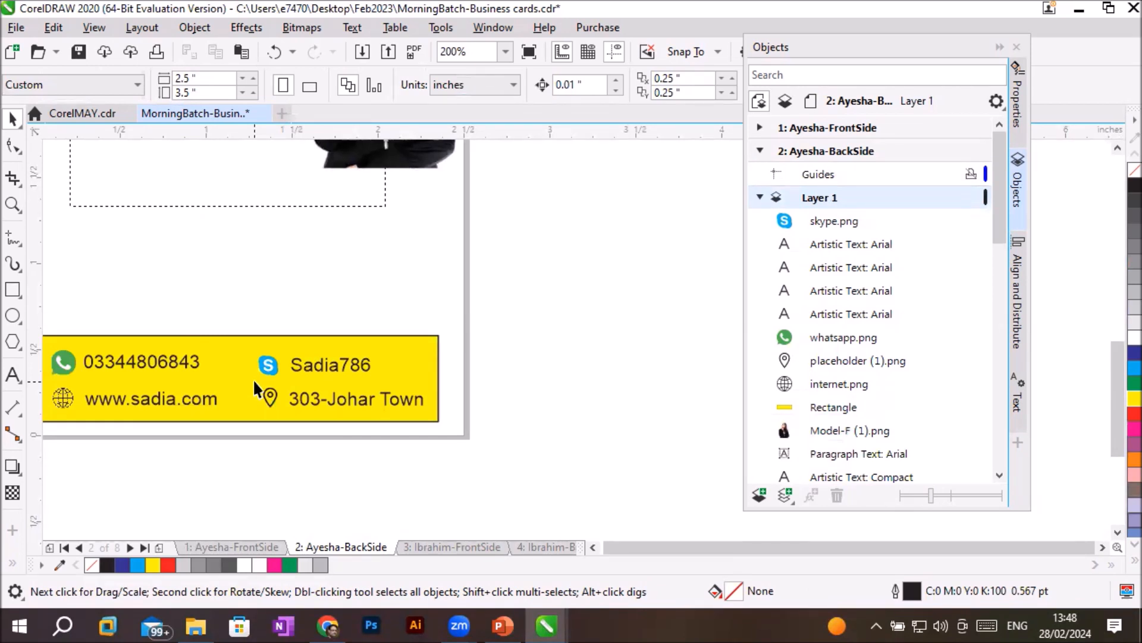
pyautogui.click(588, 545)
pyautogui.click(588, 545)
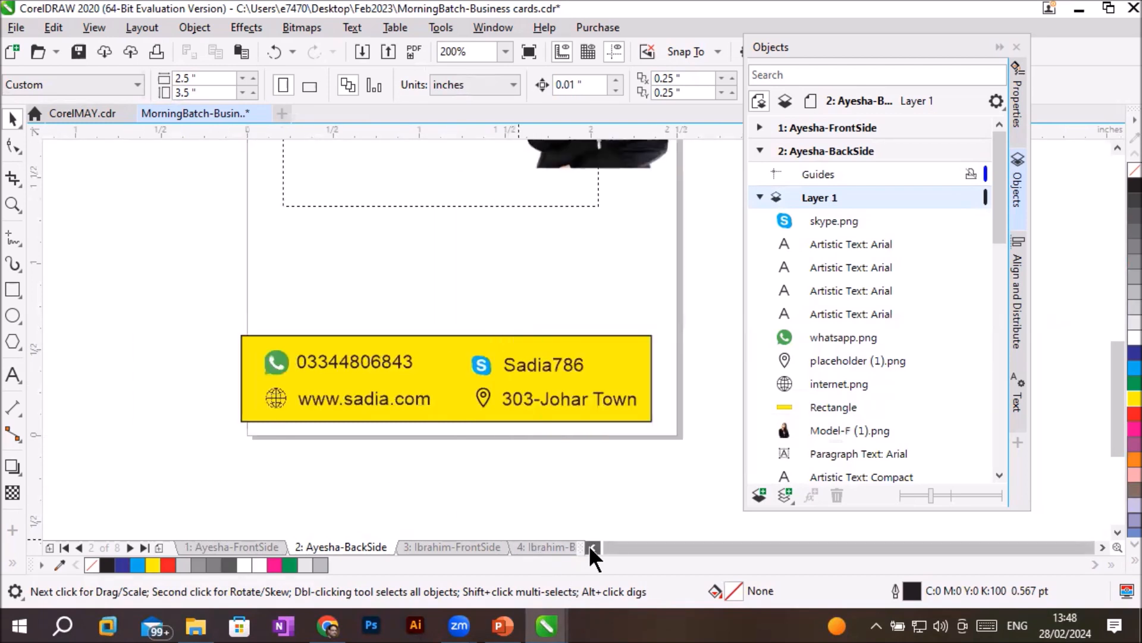
pyautogui.click(810, 407)
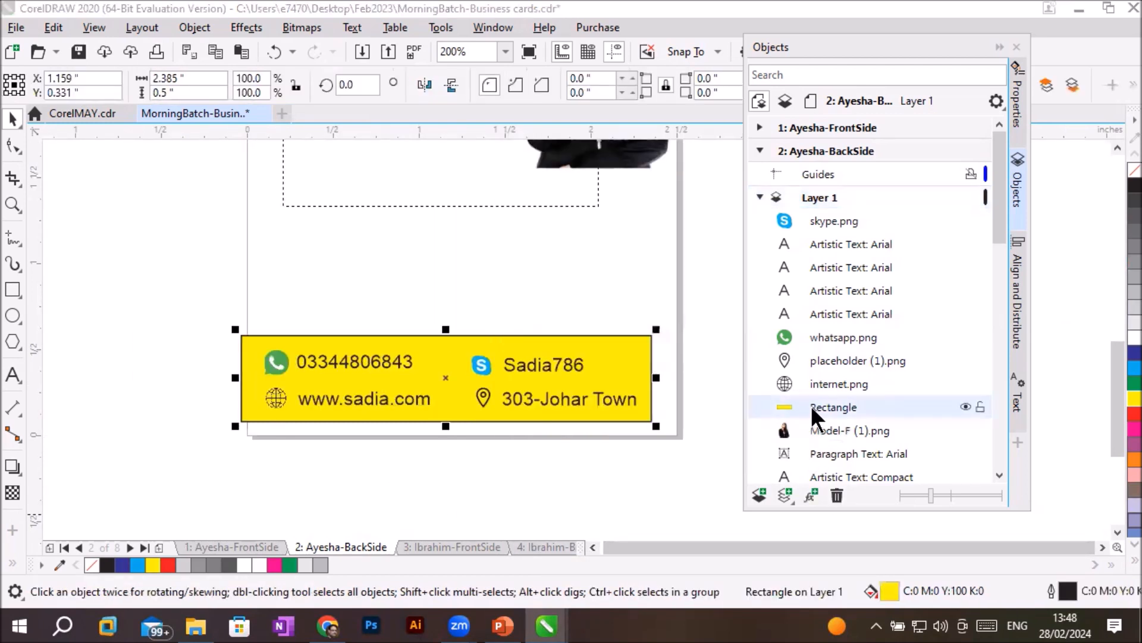
# - Draw an upright ellipse about 0.91 by 1.70 inches over the model picture on page 2 and fill it with cyan
pyautogui.click(1117, 148)
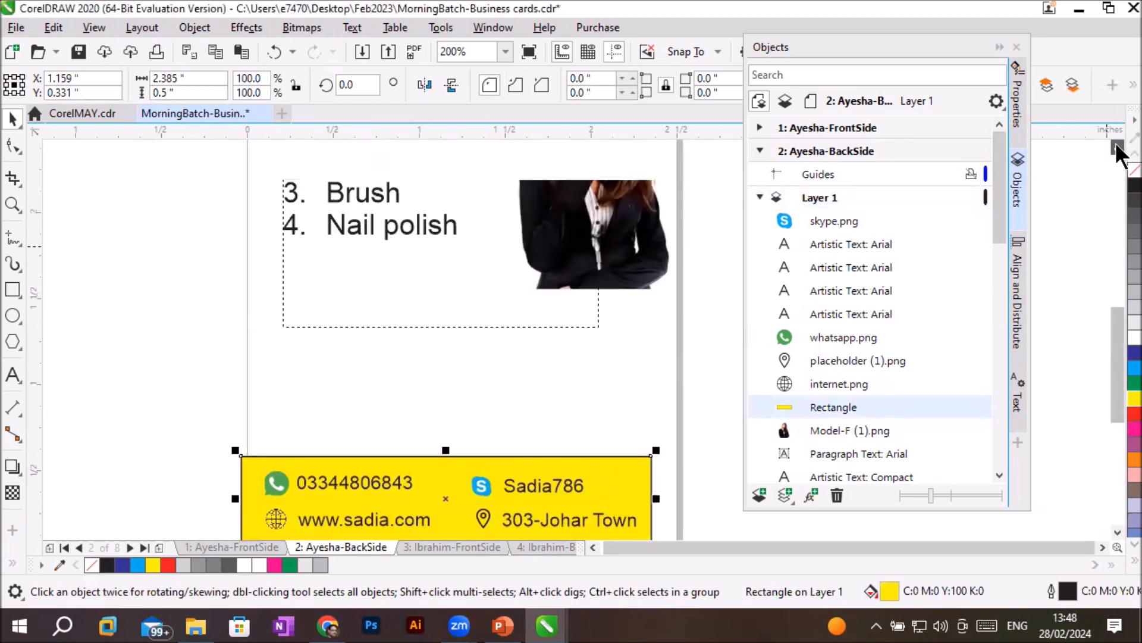
pyautogui.click(684, 260)
pyautogui.scroll(-1, 684, 261)
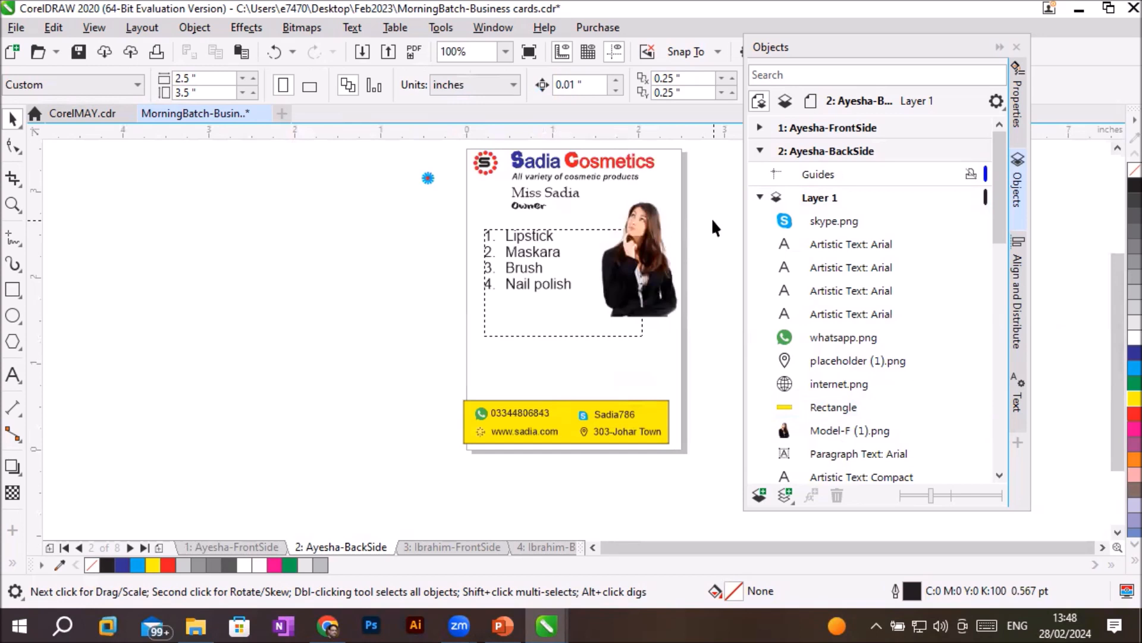
pyautogui.scroll(1, 711, 216)
pyautogui.click(13, 315)
pyautogui.moveTo(497, 158); pyautogui.dragTo(654, 452)
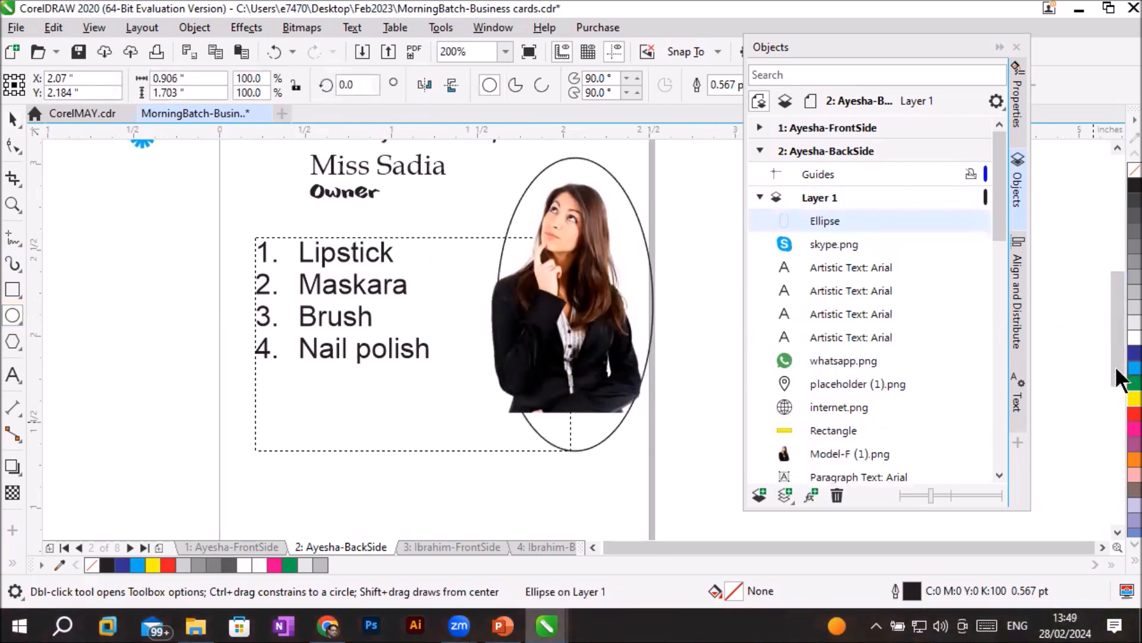
pyautogui.click(1133, 367)
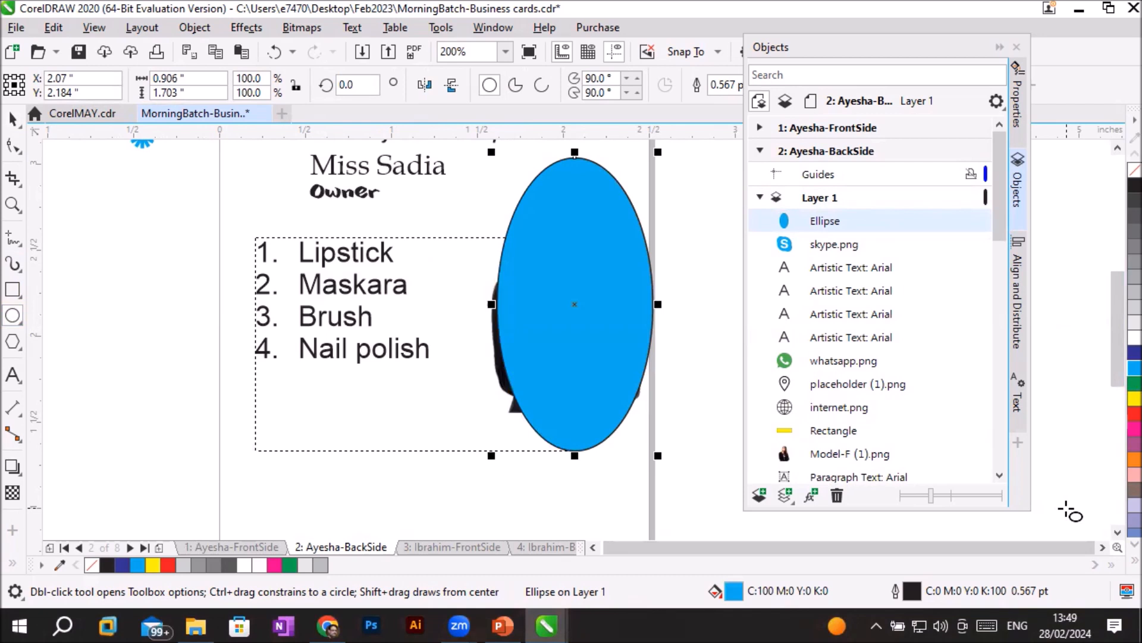
# - Move the cyan ellipse directly below Model-F (1).png in Layer 1's stacking order
pyautogui.click(837, 219)
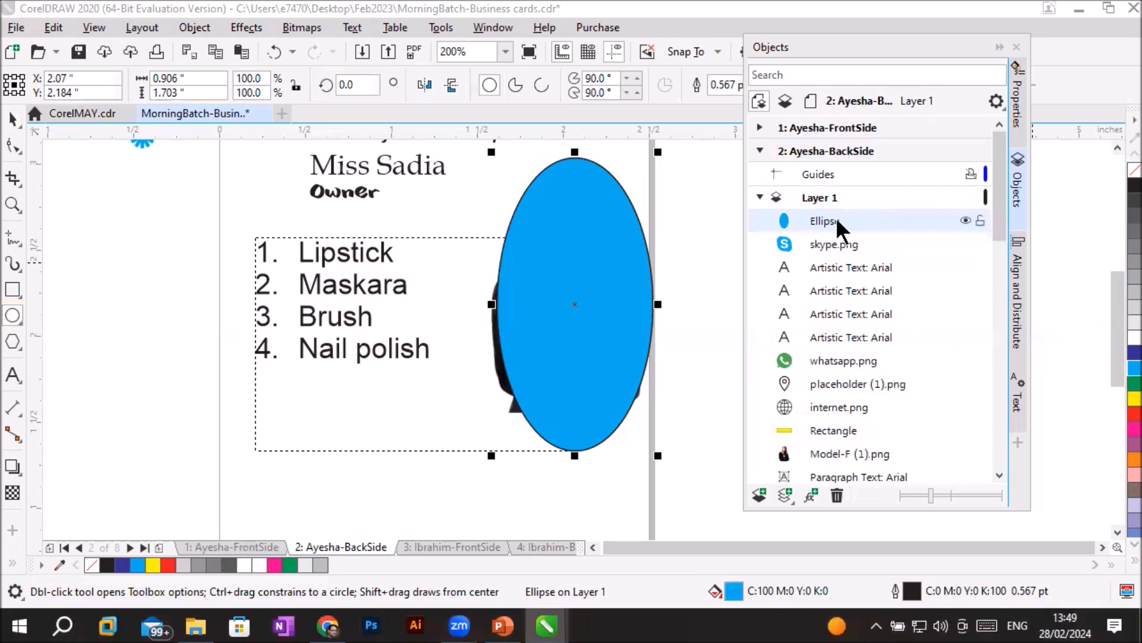
pyautogui.click(852, 458)
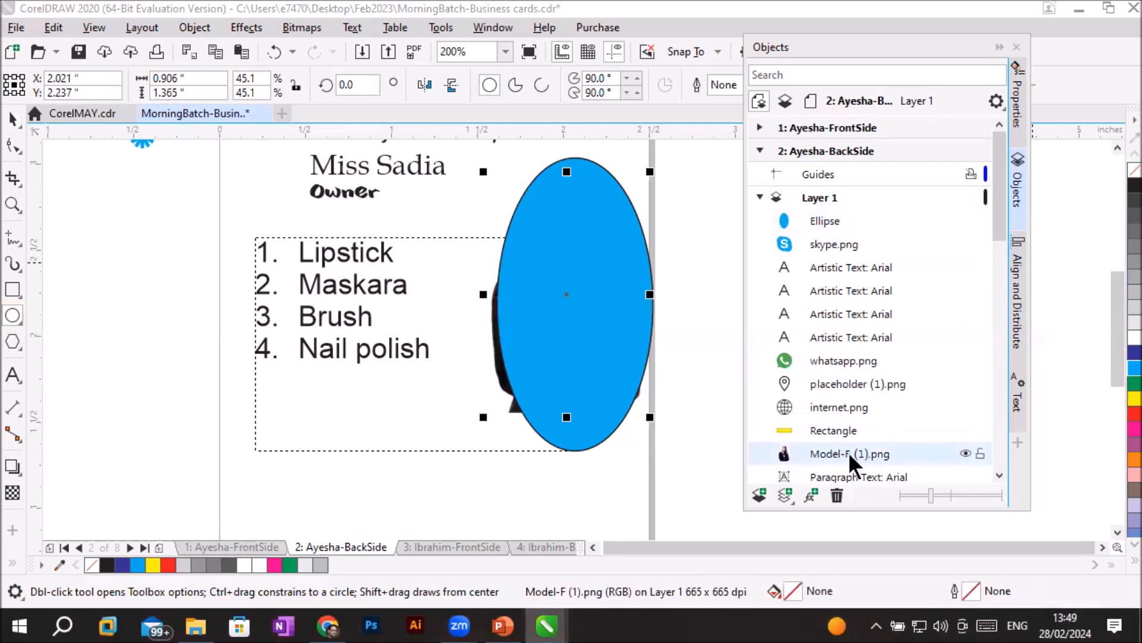
pyautogui.moveTo(833, 215); pyautogui.dragTo(878, 253)
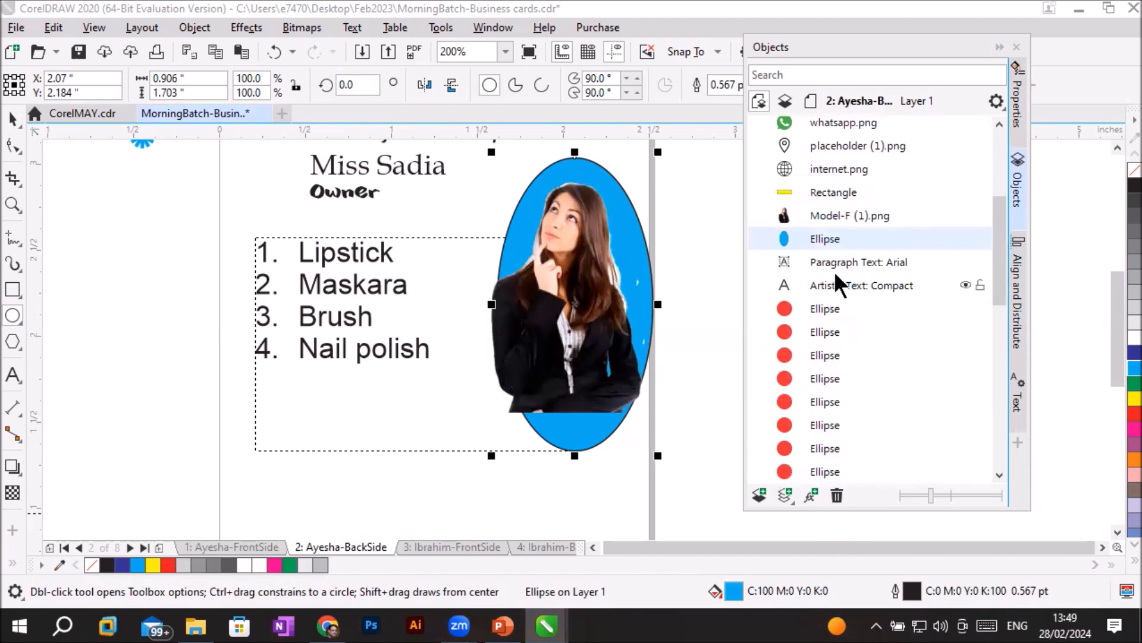
# - Shift the model picture slightly to the right so it sits more centrally over the cyan ellipse
pyautogui.click(833, 211)
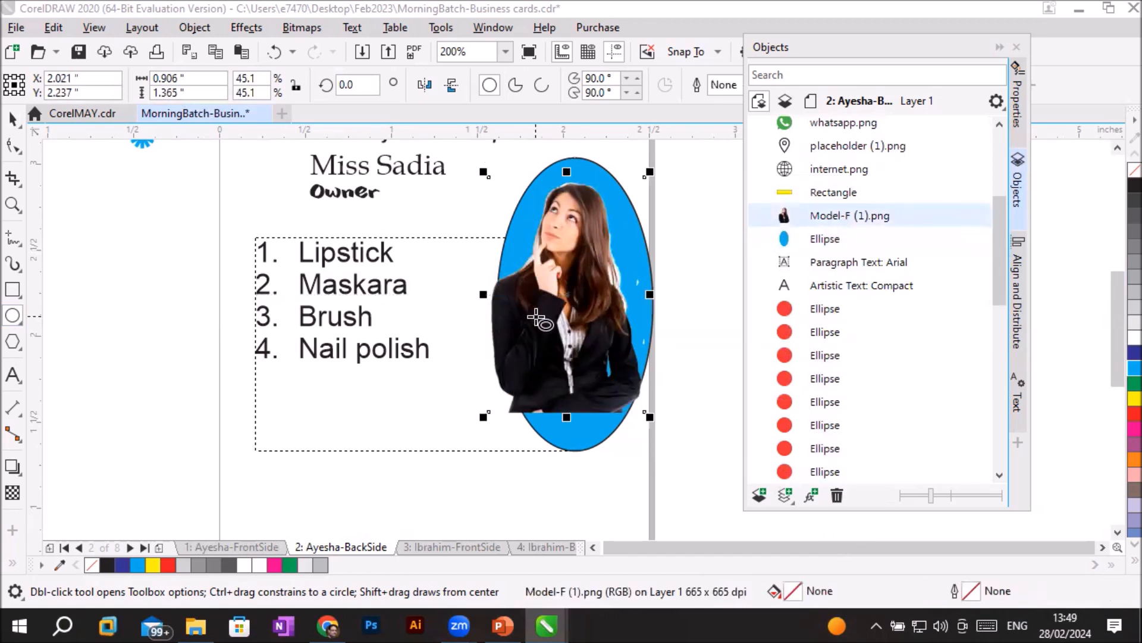
pyautogui.click(12, 117)
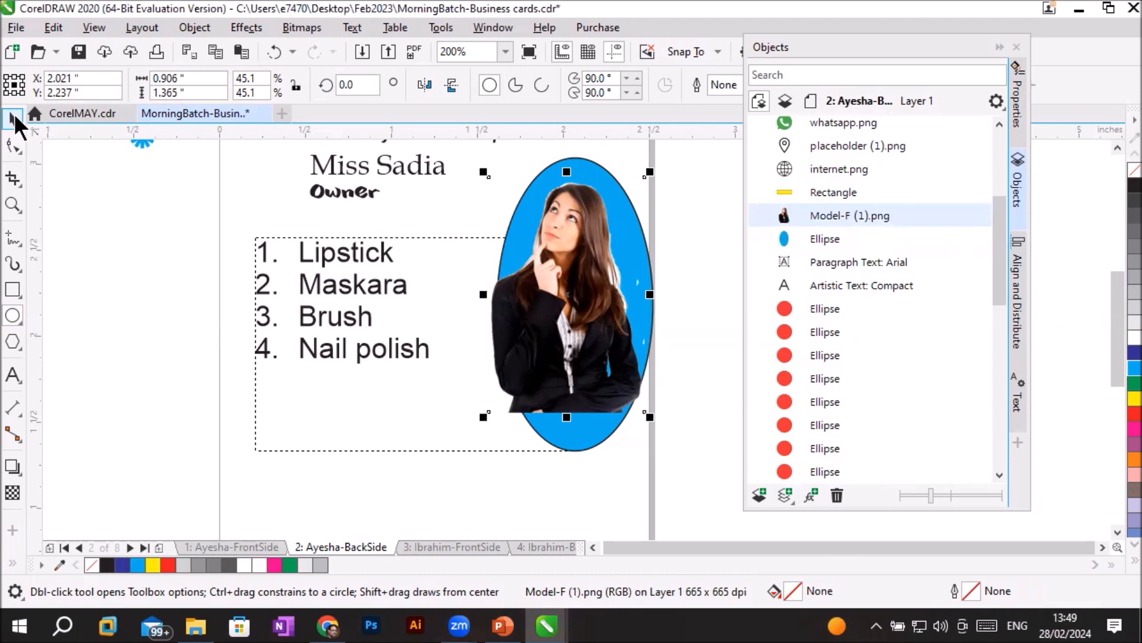
pyautogui.moveTo(565, 280); pyautogui.dragTo(566, 284)
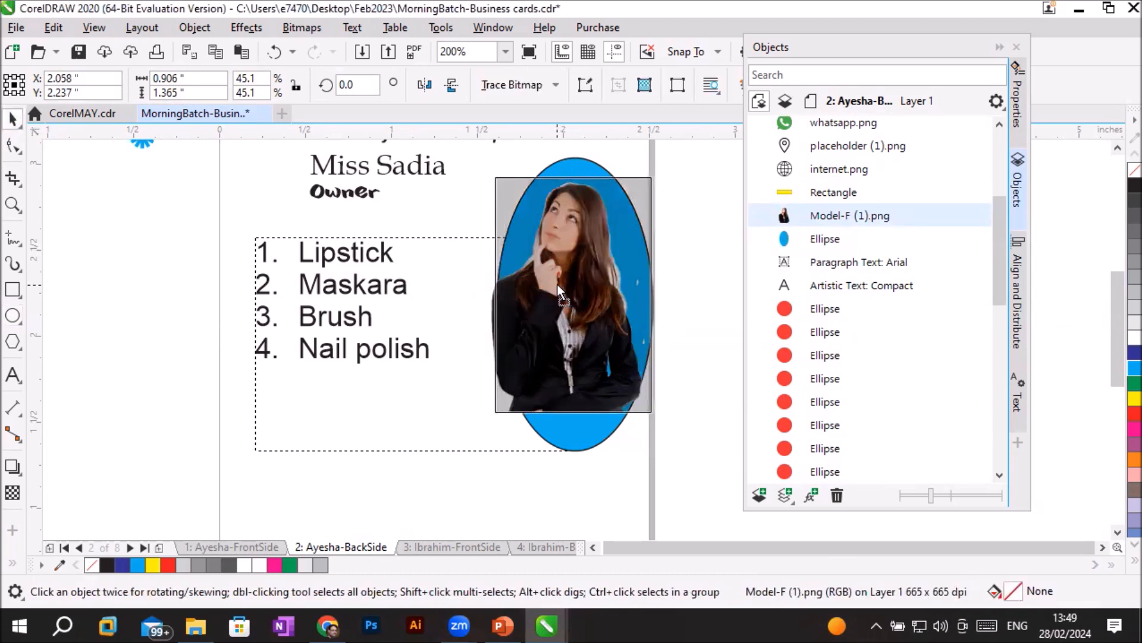
pyautogui.click(534, 498)
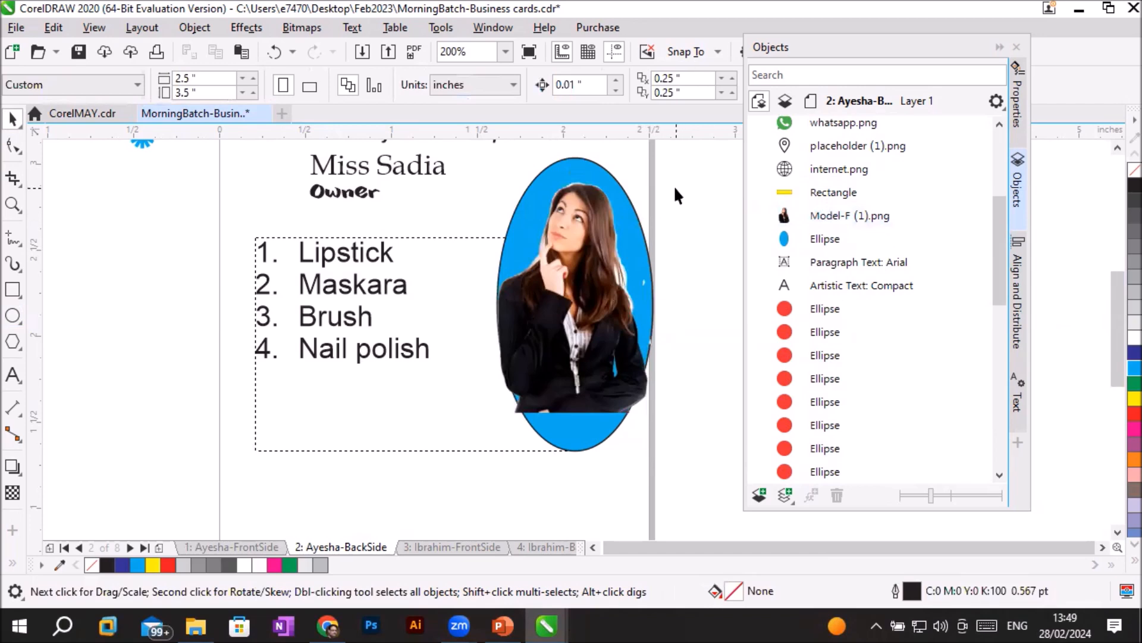
# - Enlarge the model picture proportionally to about 1.19 by 1.80 inches, extending it down and to the left beyond the ellipse
pyautogui.scroll(1, 662, 187)
pyautogui.scroll(-1, 655, 194)
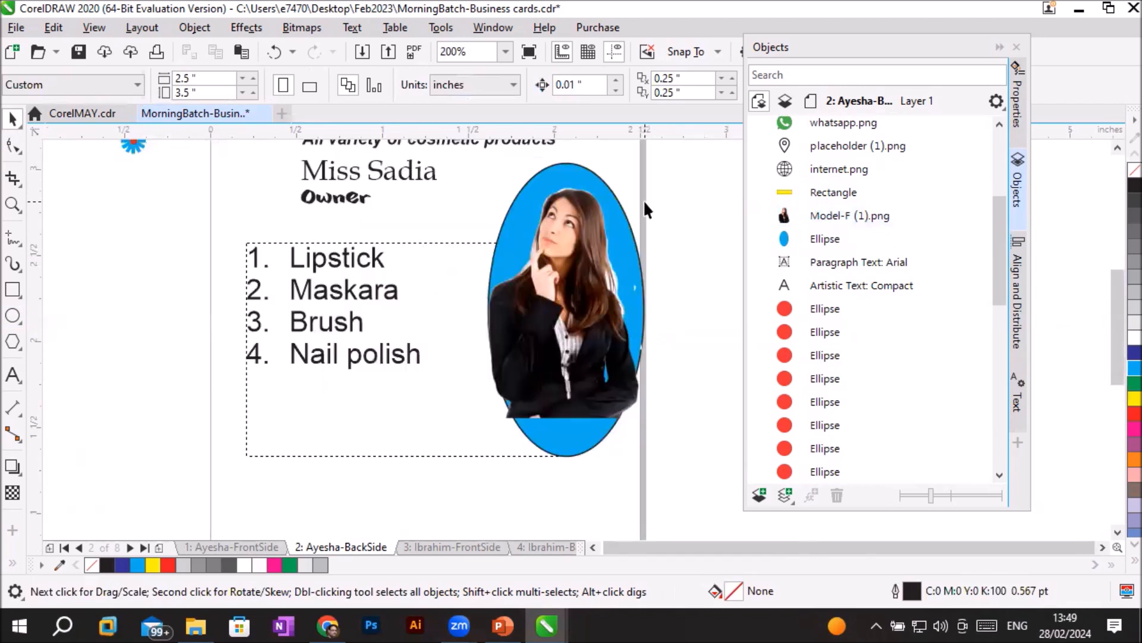
pyautogui.click(559, 320)
pyautogui.moveTo(481, 423); pyautogui.dragTo(391, 495)
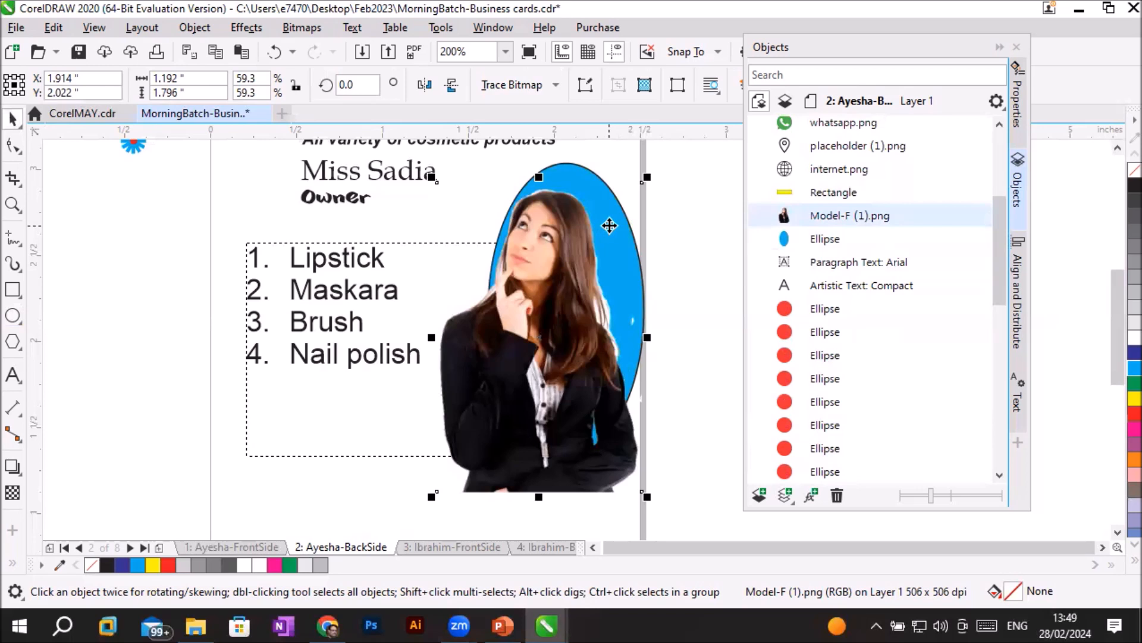
# - Try to PowerClip the enlarged model picture inside the cyan ellipse
pyautogui.click(545, 330)
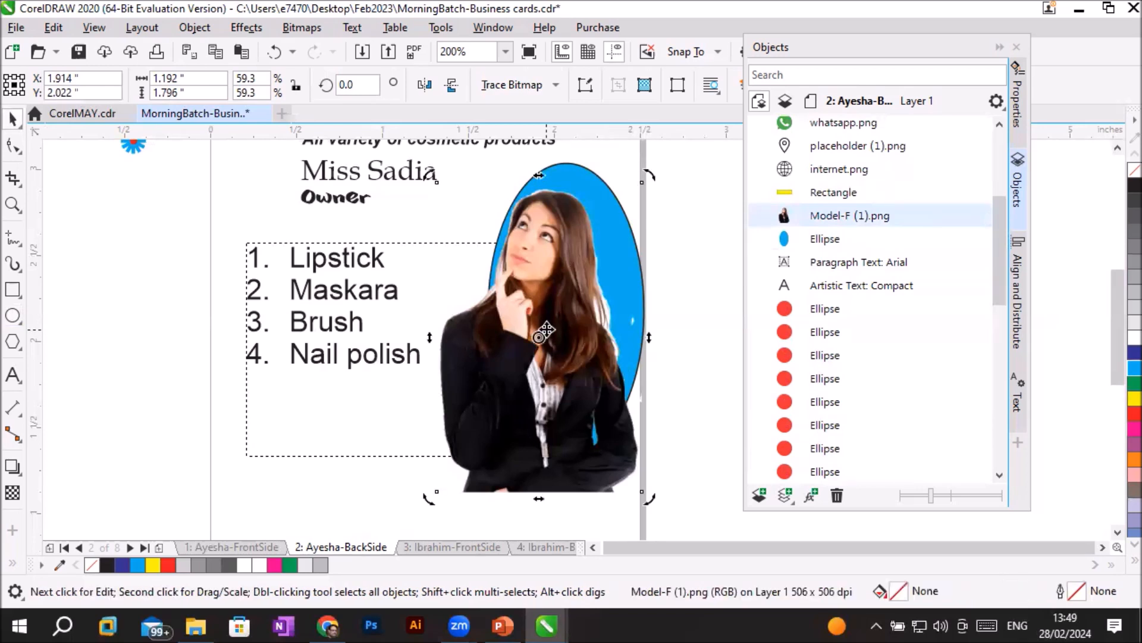
pyautogui.click(545, 330)
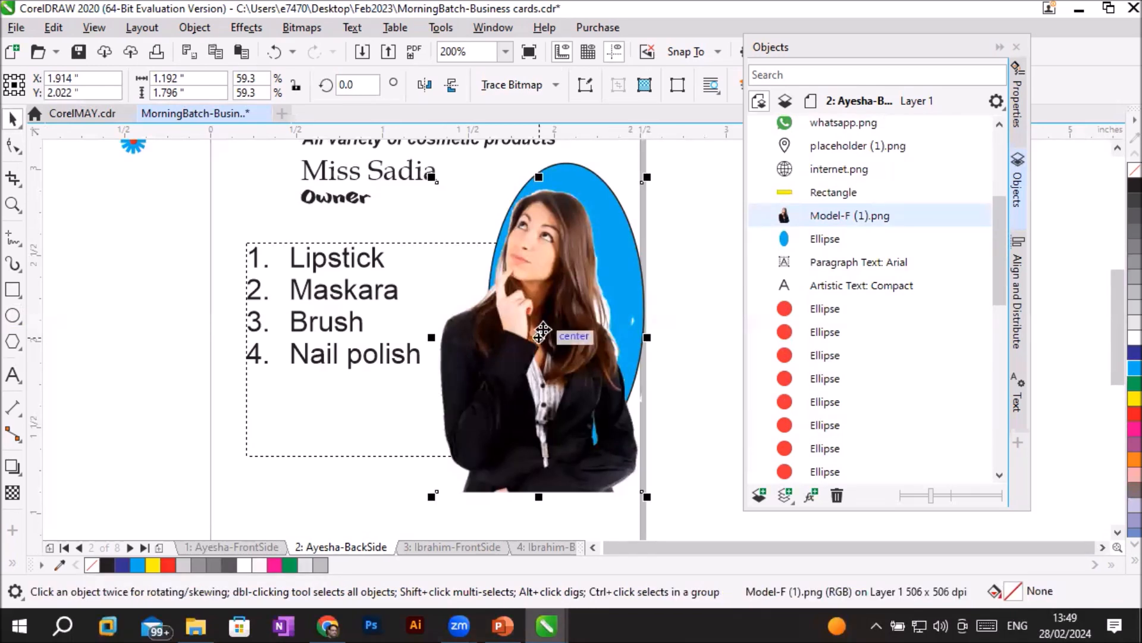
pyautogui.rightClick(543, 331)
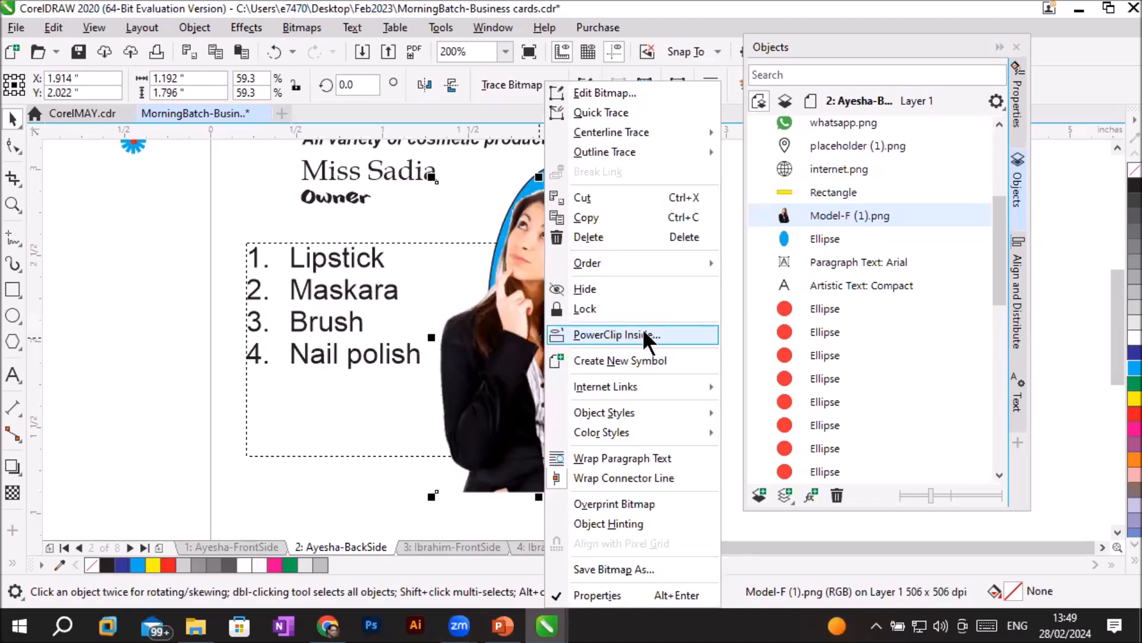
pyautogui.click(681, 334)
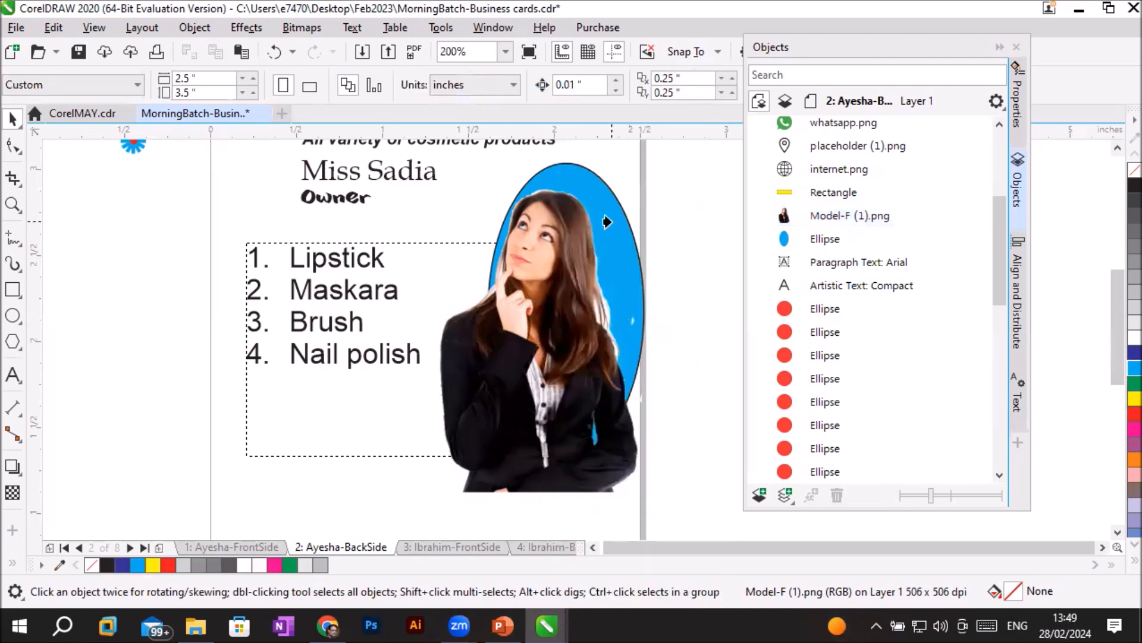
pyautogui.click(610, 247)
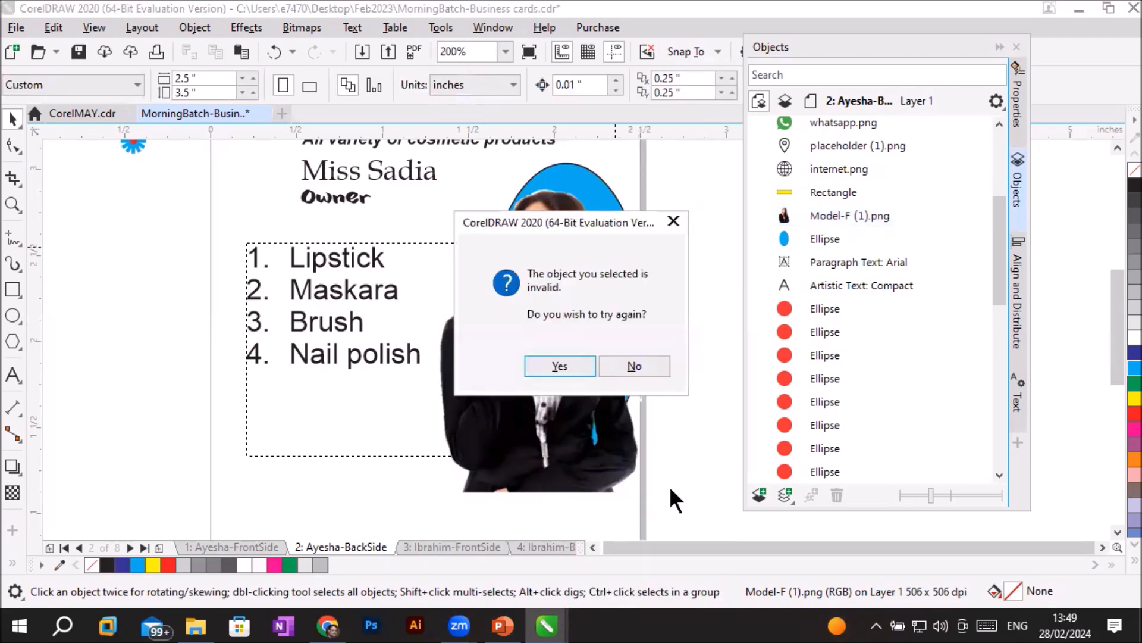
pyautogui.click(640, 365)
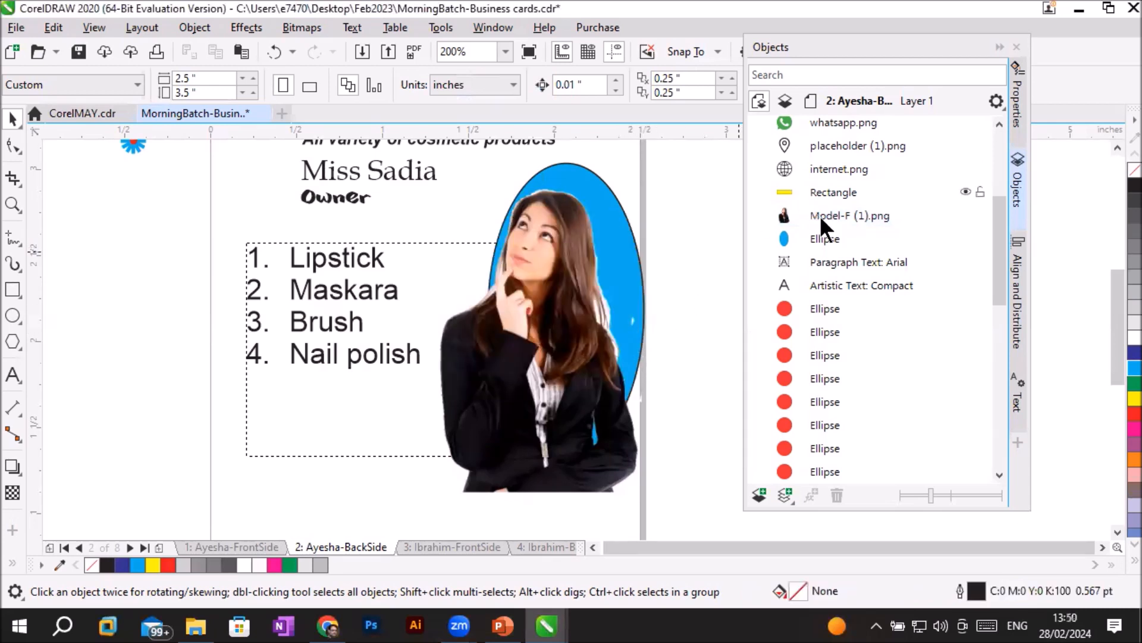
# - Retry the PowerClip of Model-F (1).png with the cyan ellipse as container, dismissing the second attempt
pyautogui.click(837, 213)
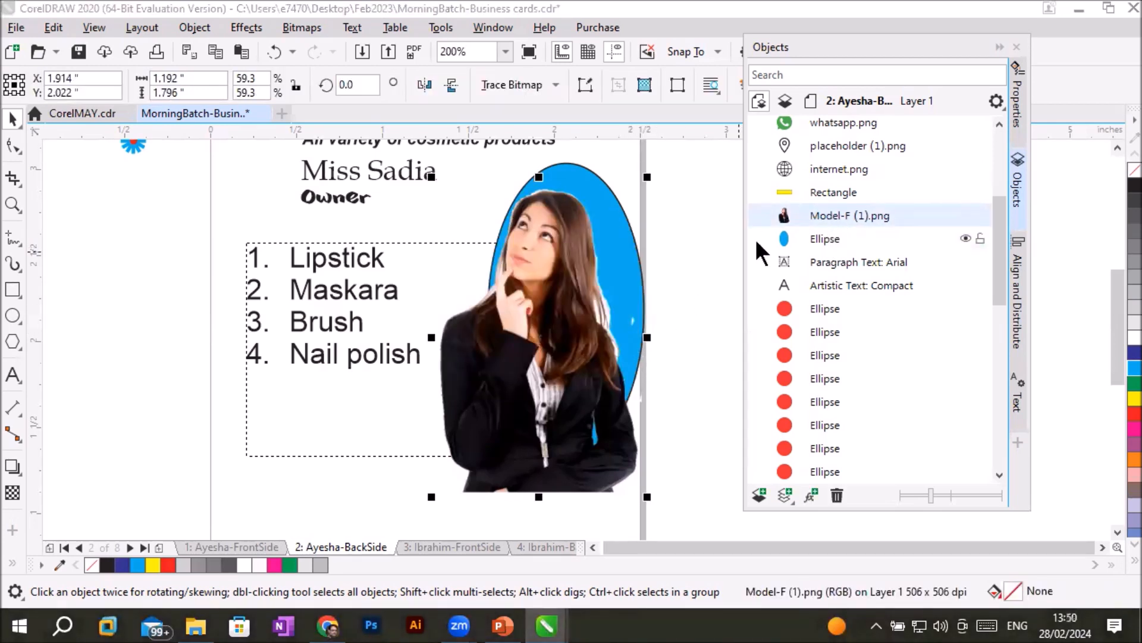
pyautogui.click(504, 424)
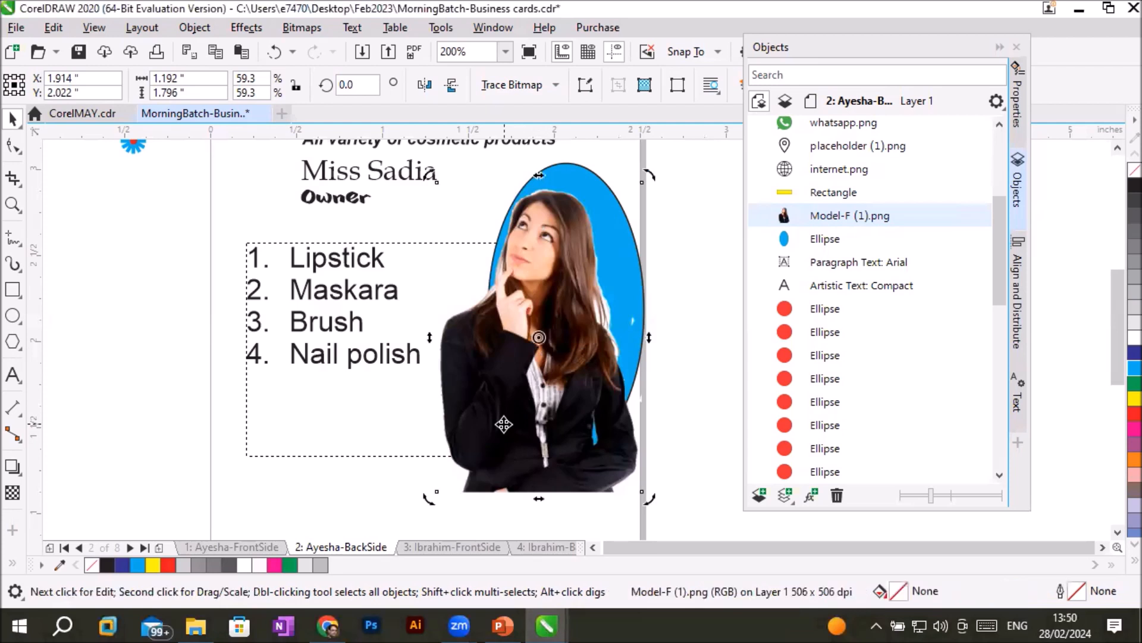
pyautogui.rightClick(504, 423)
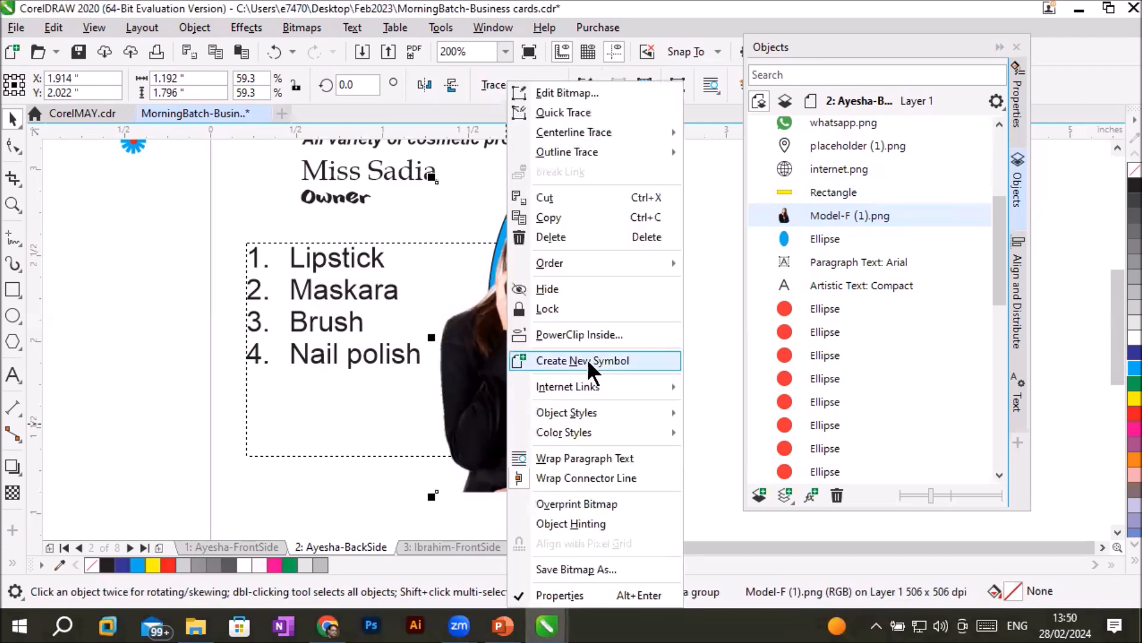
pyautogui.click(601, 331)
pyautogui.click(622, 261)
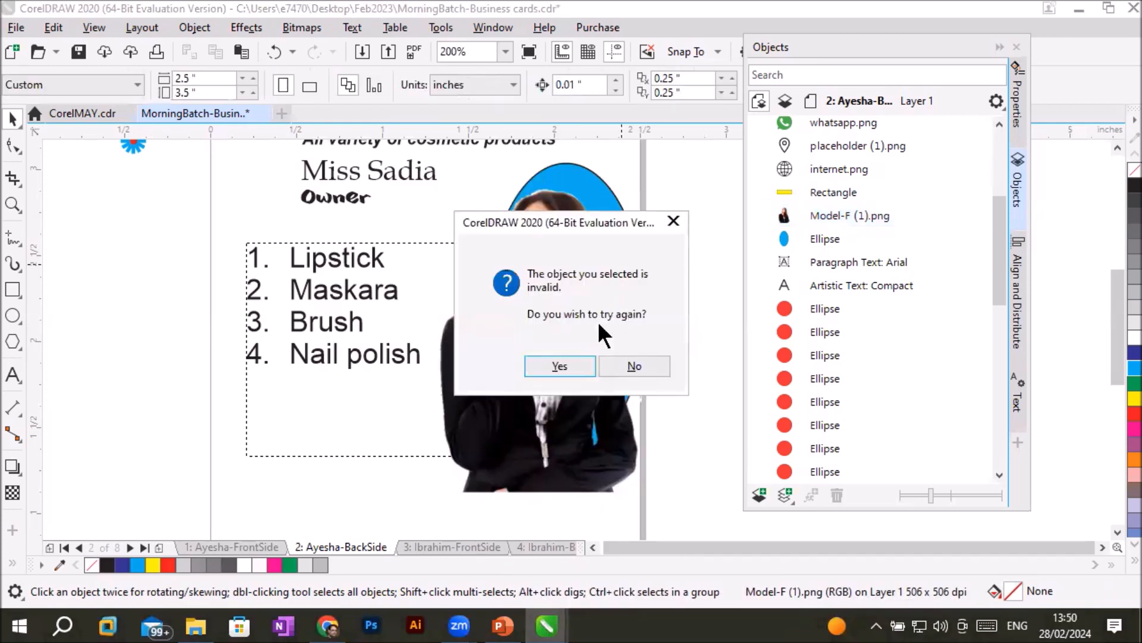
pyautogui.click(549, 366)
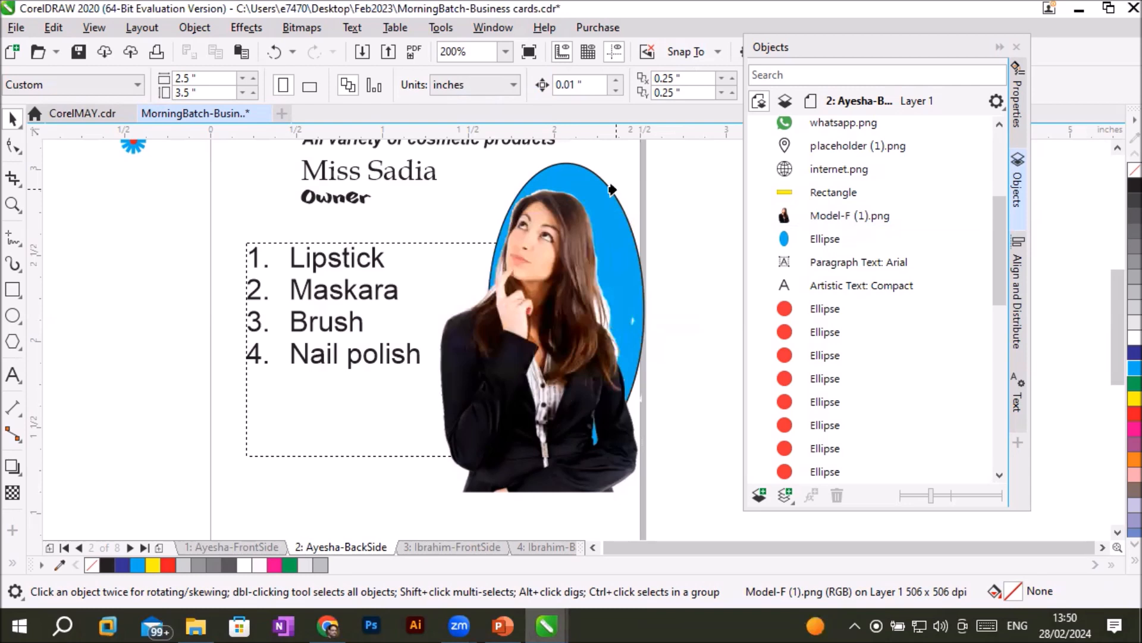
pyautogui.click(631, 248)
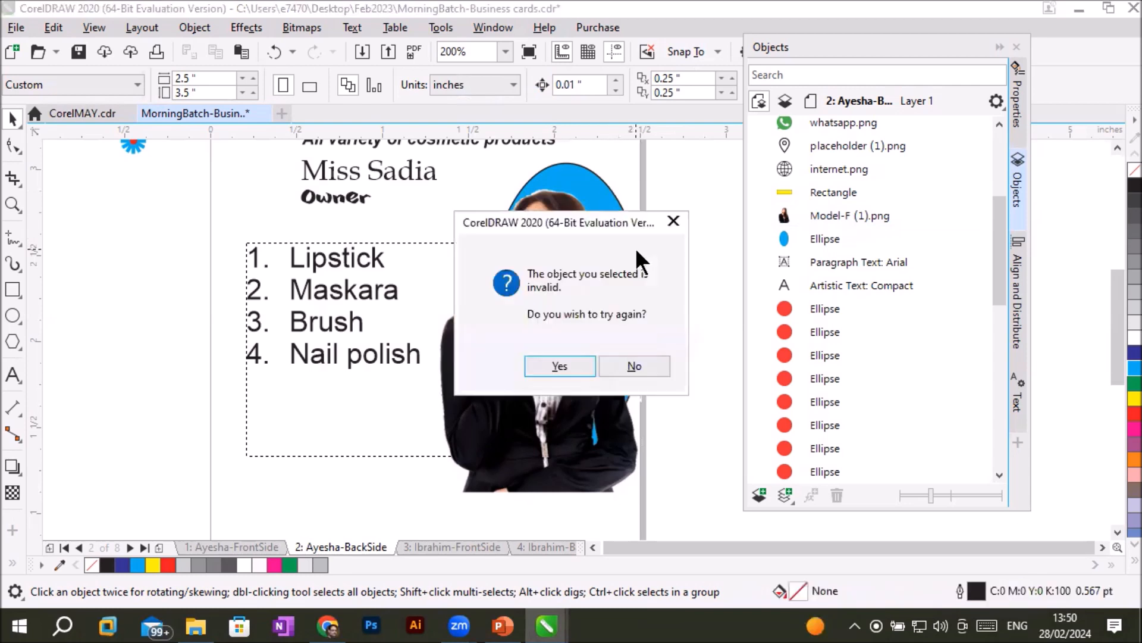
pyautogui.click(645, 362)
# - Move the model picture completely off the cyan ellipse, placing it over the numbered product list
pyautogui.moveTo(577, 335); pyautogui.dragTo(532, 344)
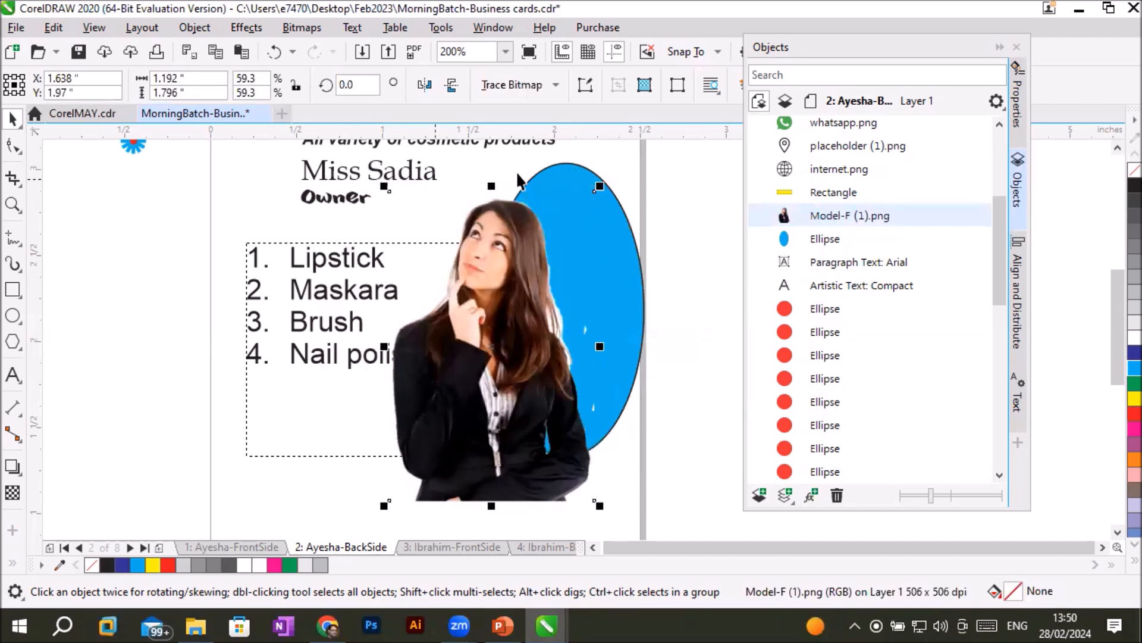
pyautogui.moveTo(563, 331); pyautogui.dragTo(530, 356)
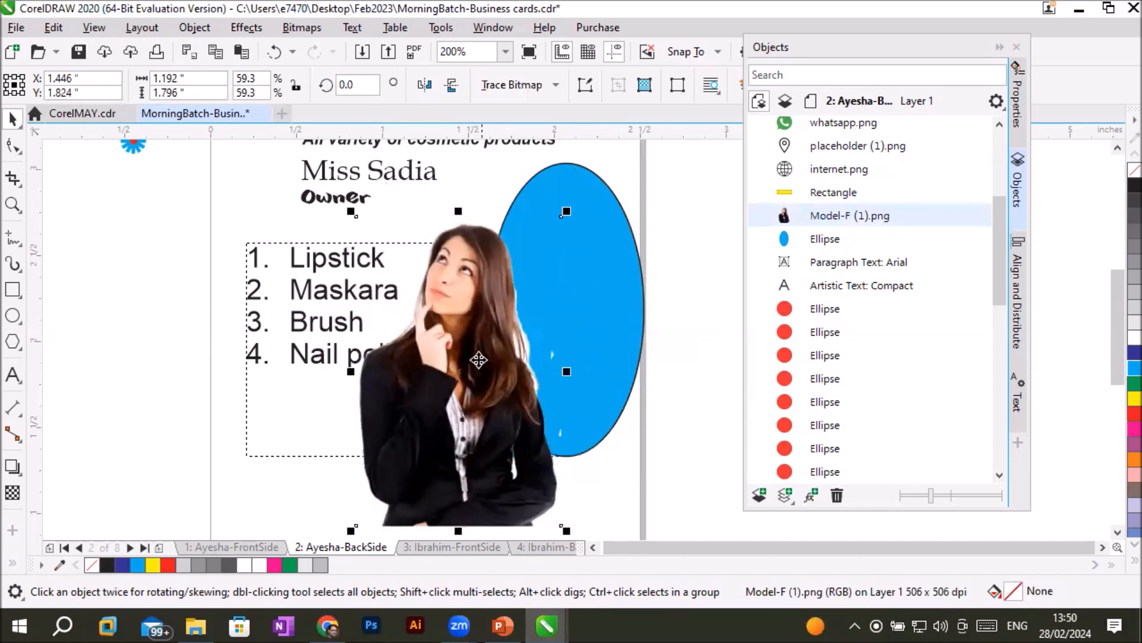
pyautogui.moveTo(448, 387); pyautogui.dragTo(278, 312)
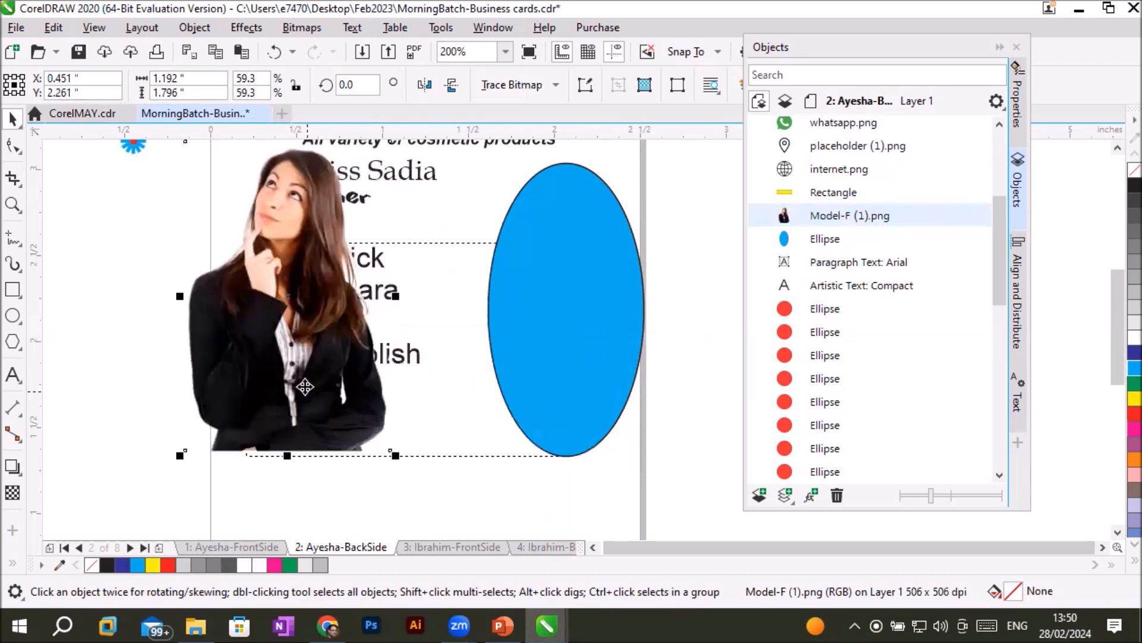
# - PowerClip the model picture inside the cyan ellipse and undo the clipping
pyautogui.rightClick(300, 364)
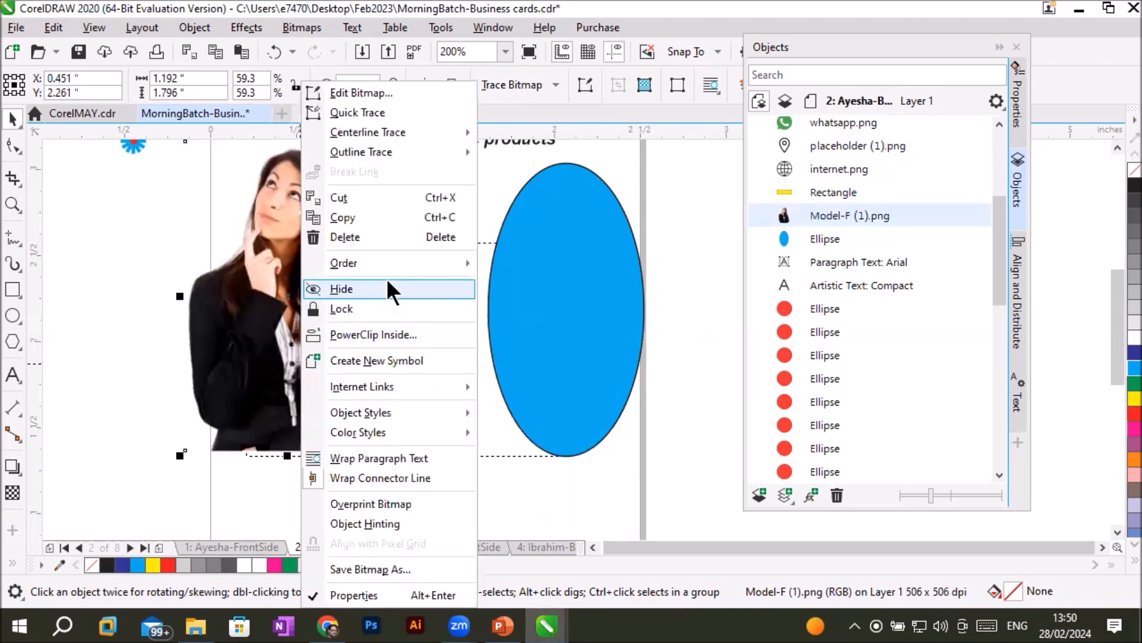
pyautogui.click(395, 333)
pyautogui.click(573, 293)
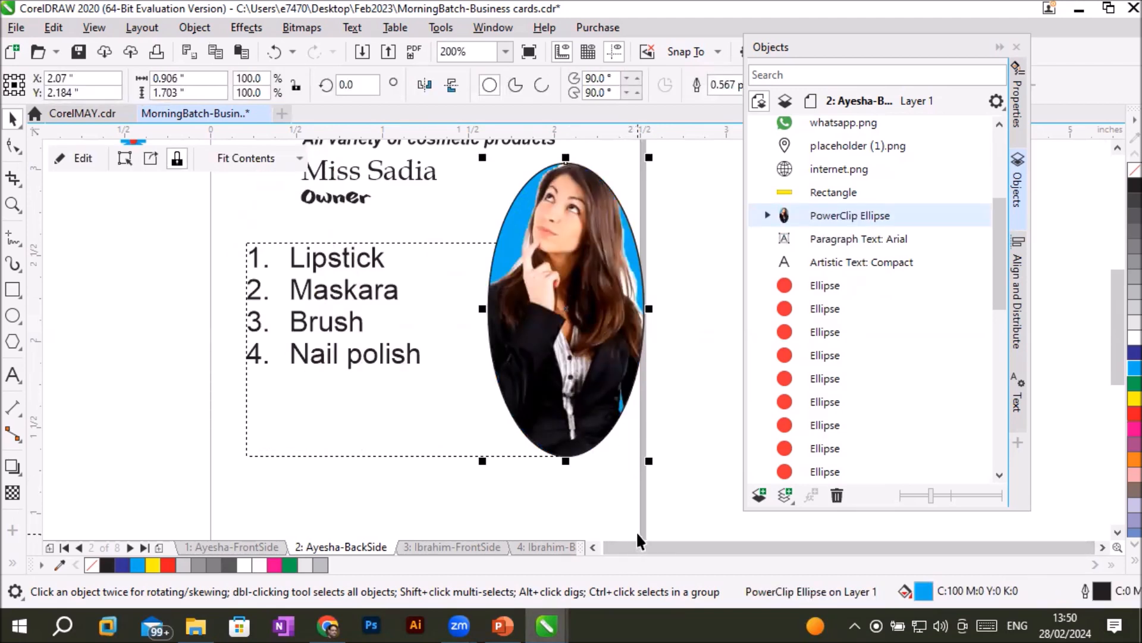
pyautogui.hotkey('ctrl', 'z')
# - Shift the model picture down and right, and PowerClip it inside the leftmost red circle of the logo's ring
pyautogui.moveTo(285, 340); pyautogui.dragTo(370, 392)
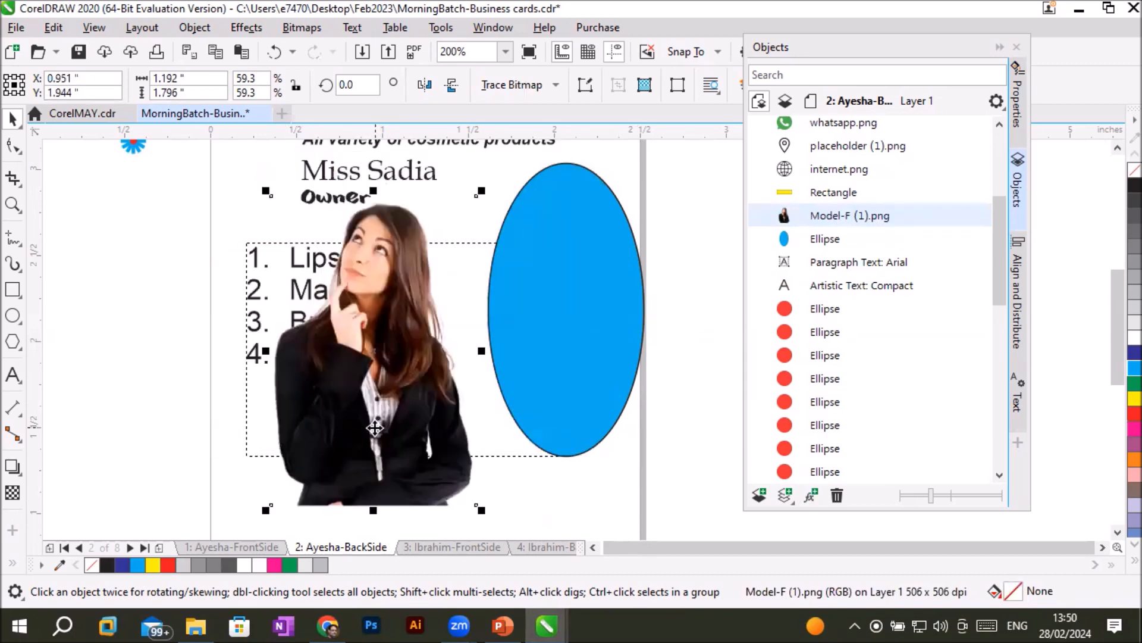
pyautogui.rightClick(400, 385)
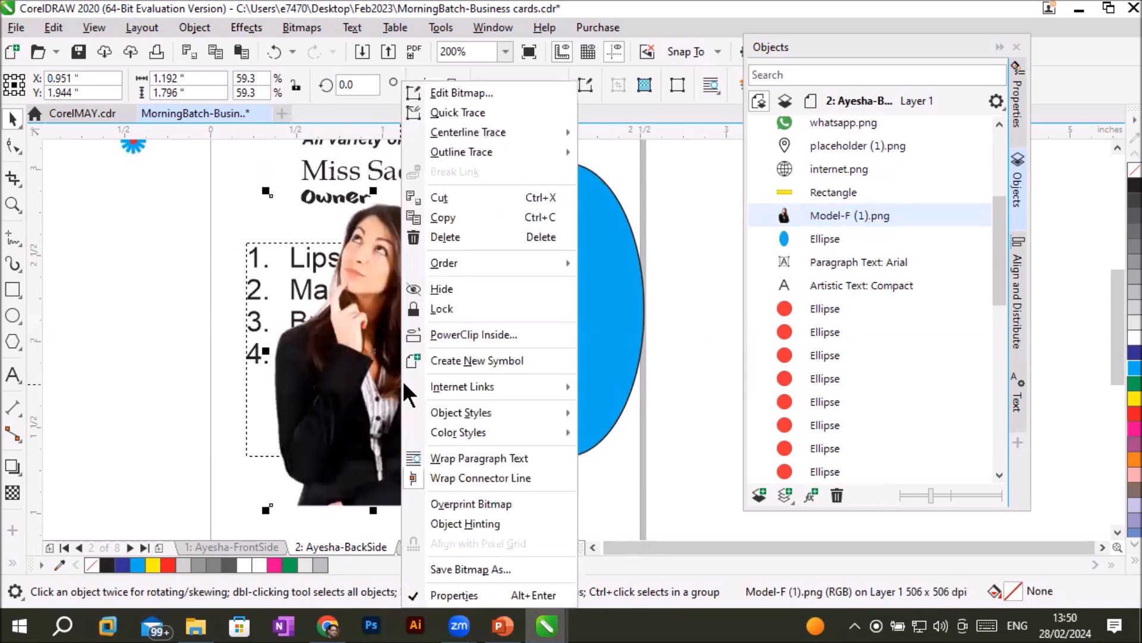
pyautogui.click(479, 332)
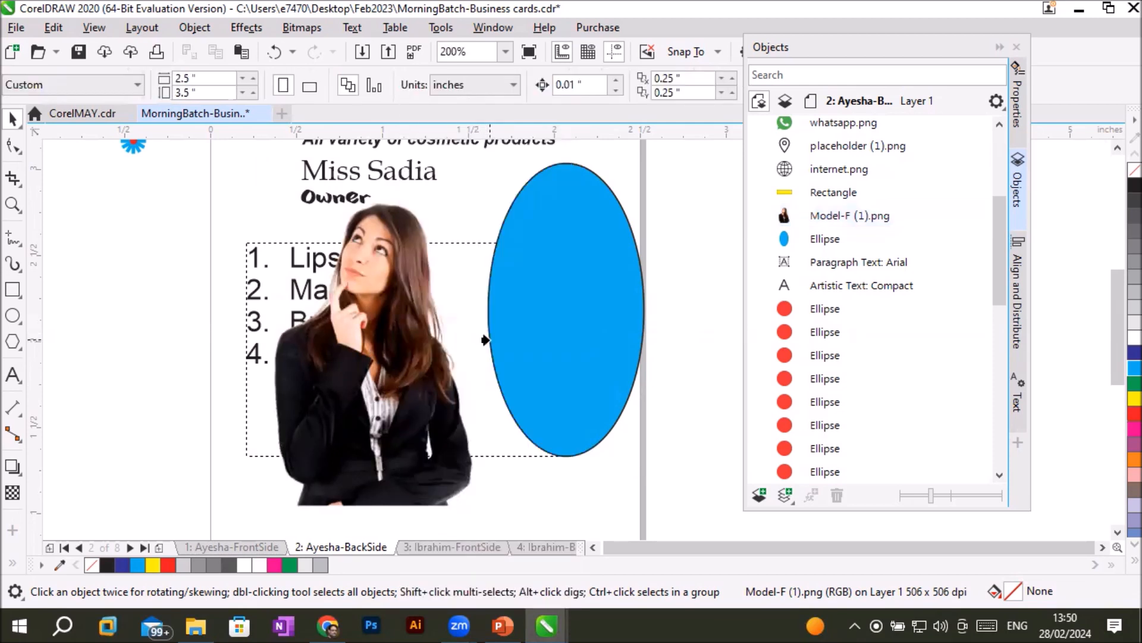
pyautogui.click(1117, 148)
pyautogui.click(1118, 148)
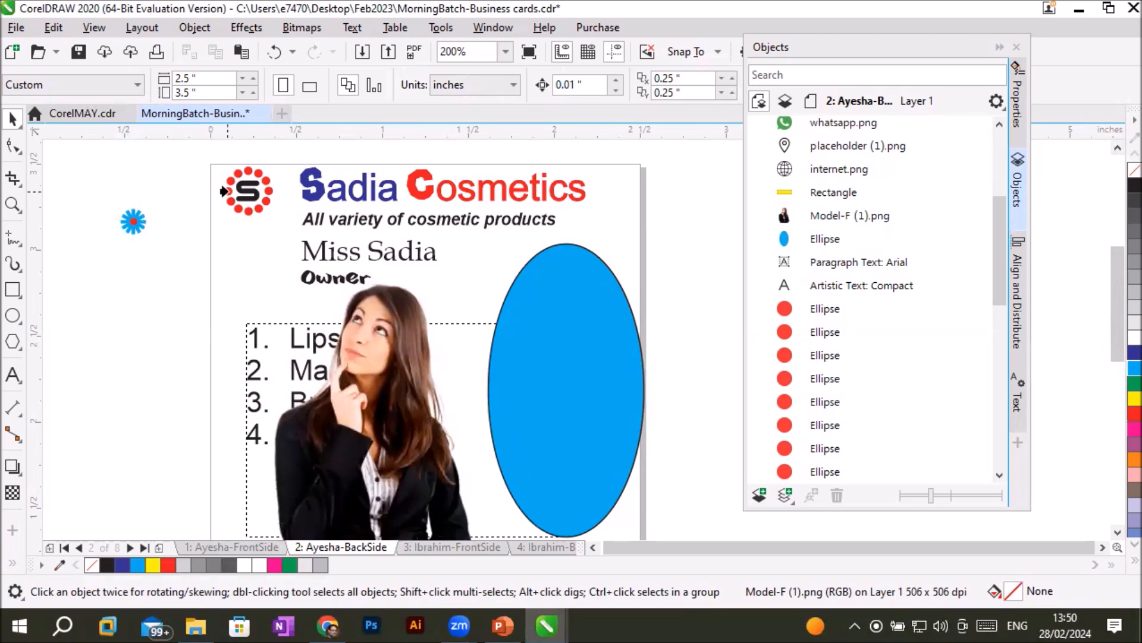
pyautogui.click(222, 190)
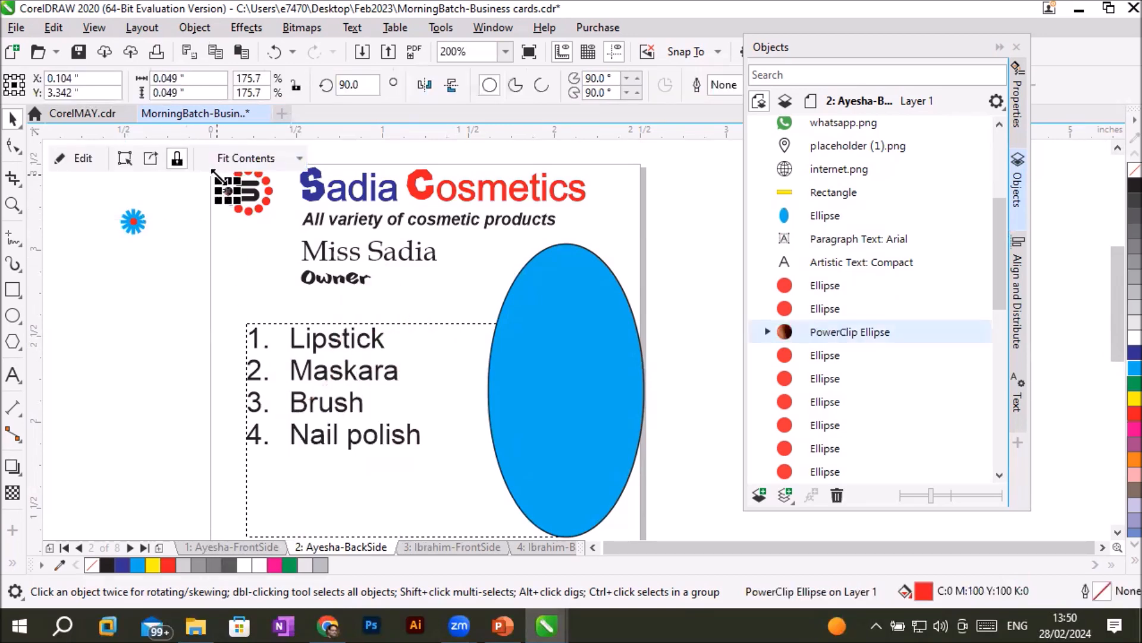
# - Fit the clipped picture to the small logo circle, trying Fill Proportionally and settling on Stretch to Fill
pyautogui.scroll(5, 184, 173)
pyautogui.scroll(3, 176, 173)
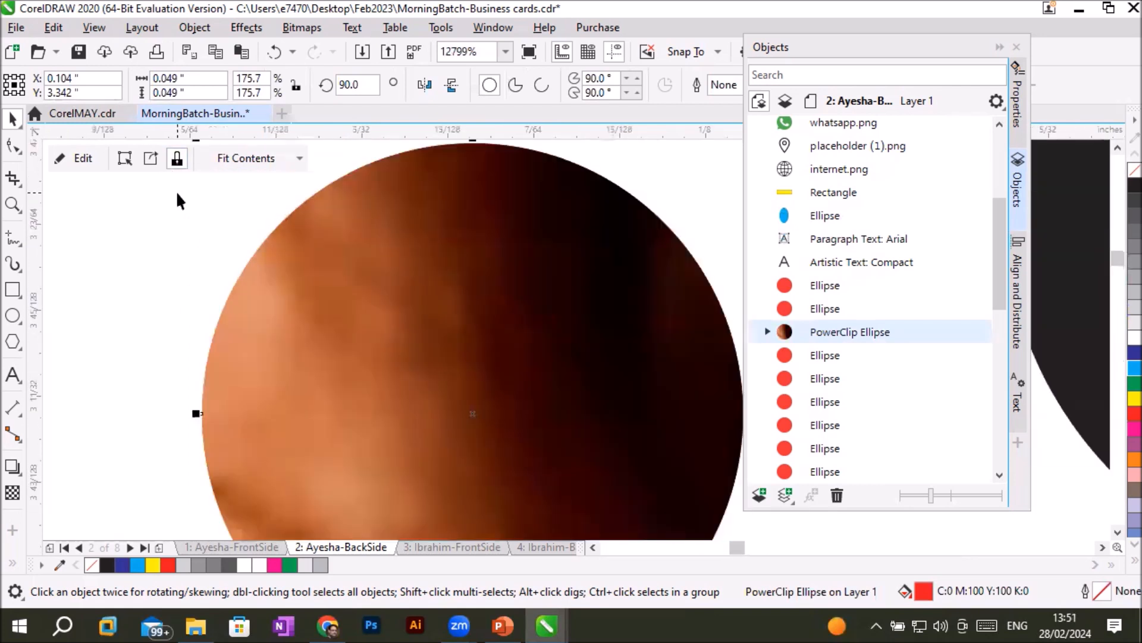
pyautogui.scroll(-1, 260, 237)
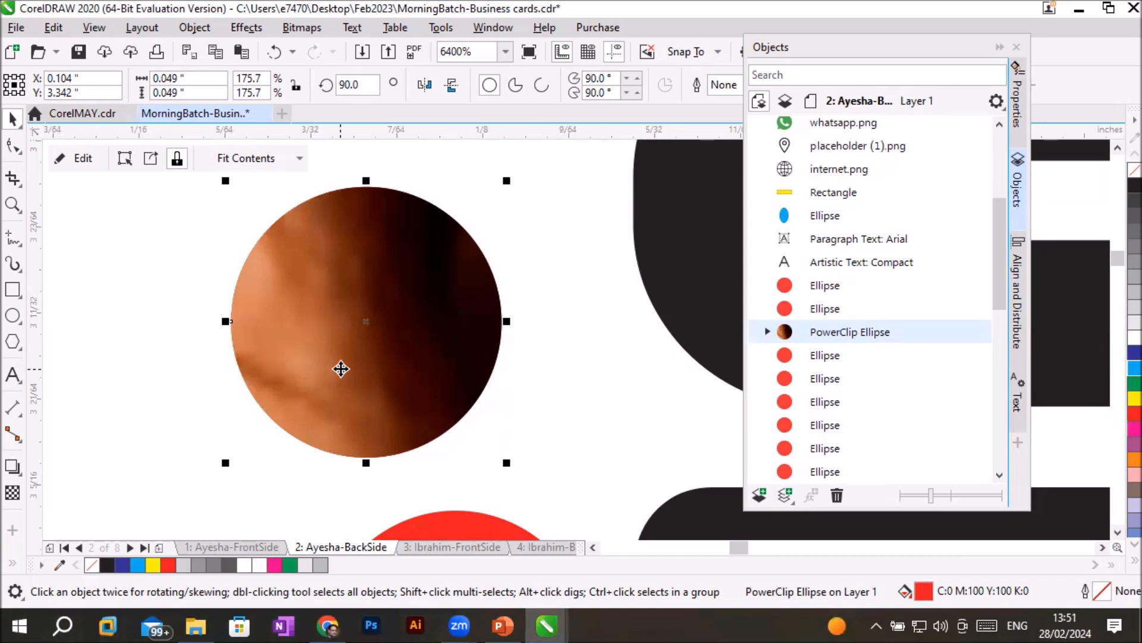
pyautogui.click(300, 158)
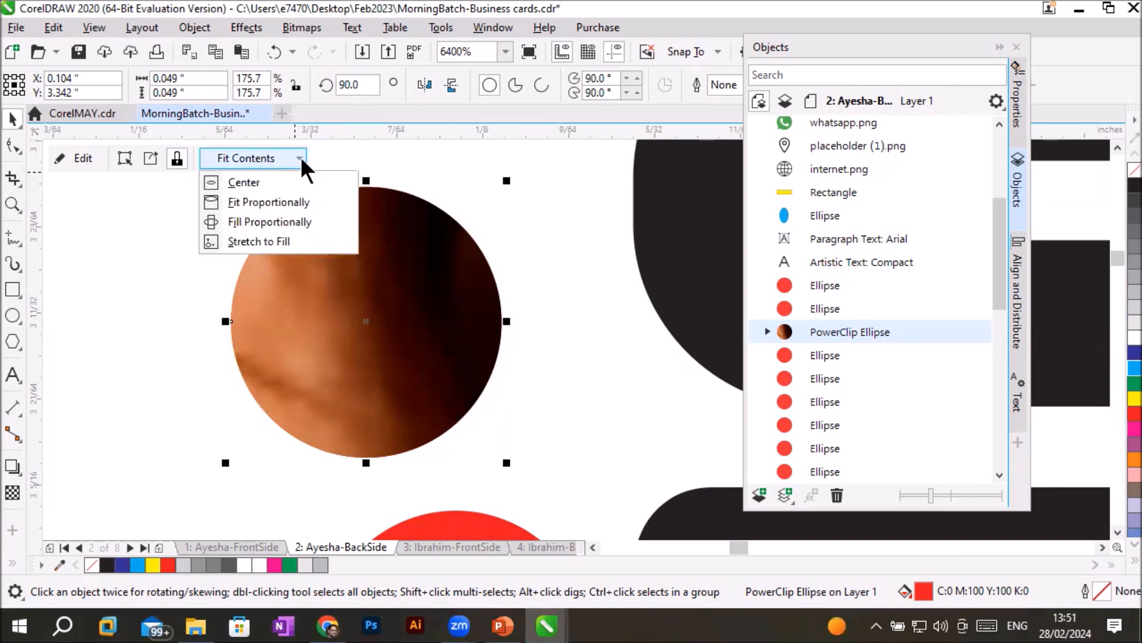
pyautogui.click(288, 225)
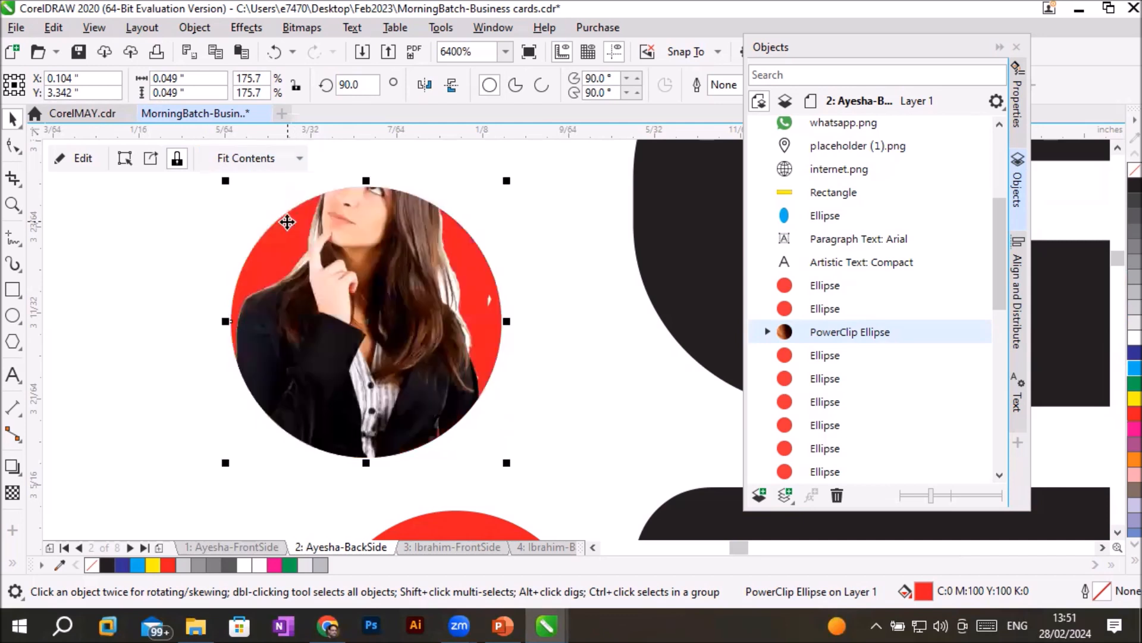
pyautogui.click(305, 160)
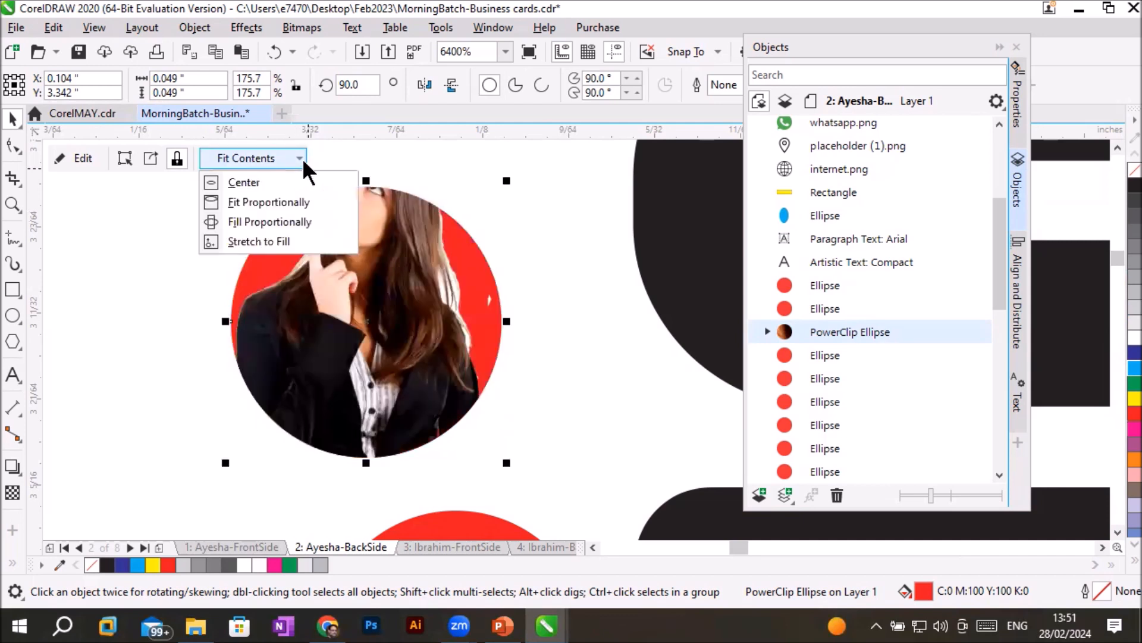
pyautogui.click(276, 242)
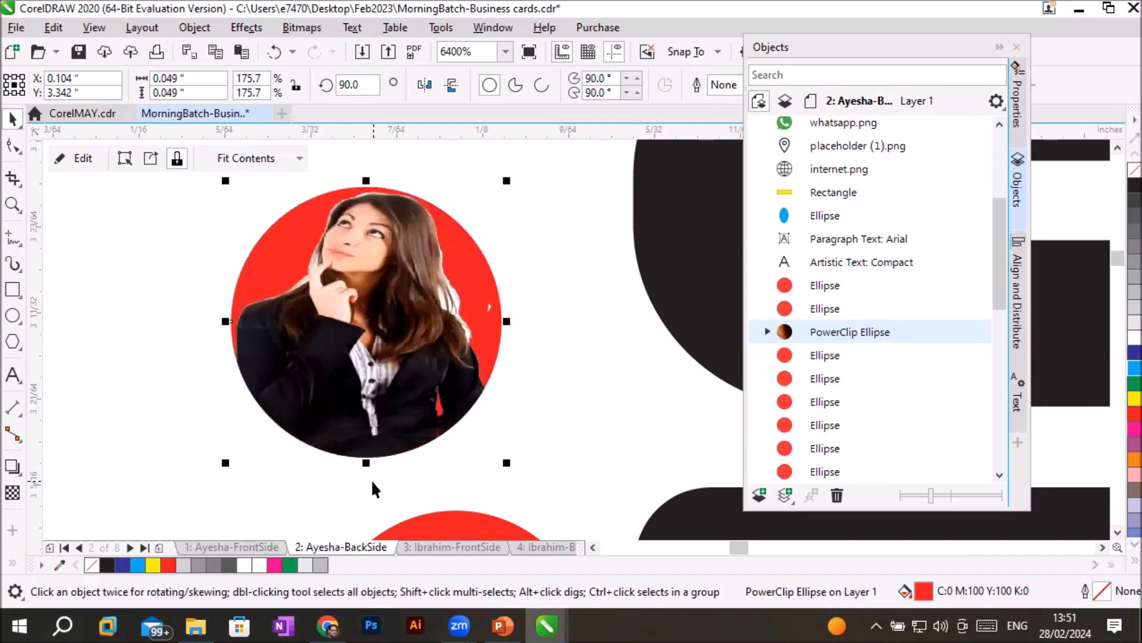
# - Collapse the Objects docker to uncover the full width of the card's back side
pyautogui.scroll(-5, 402, 463)
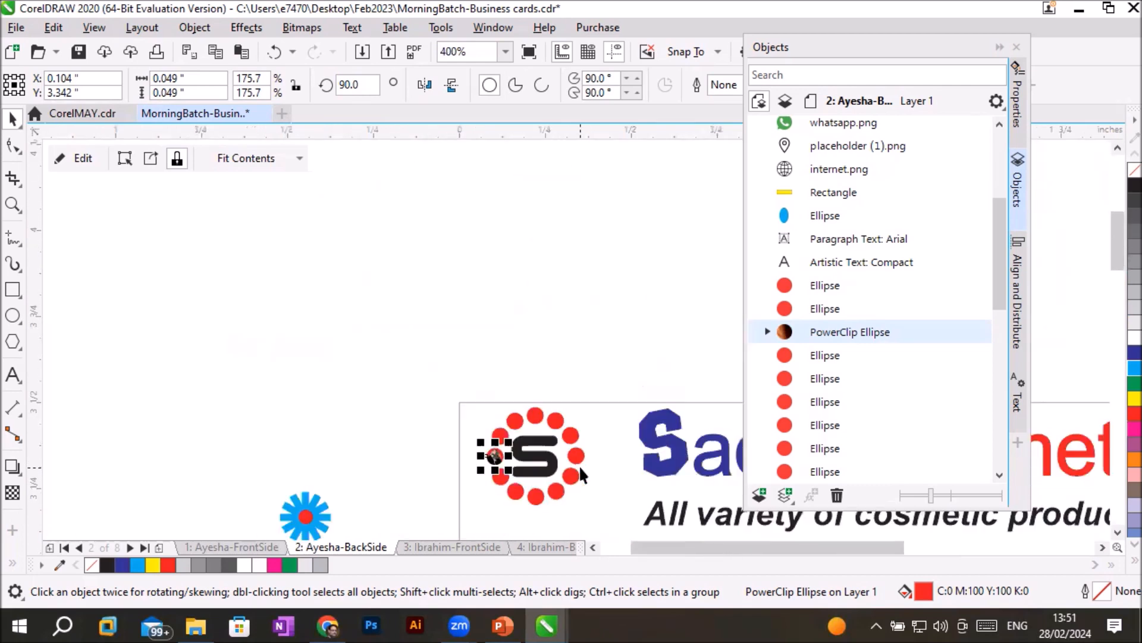
pyautogui.click(1102, 547)
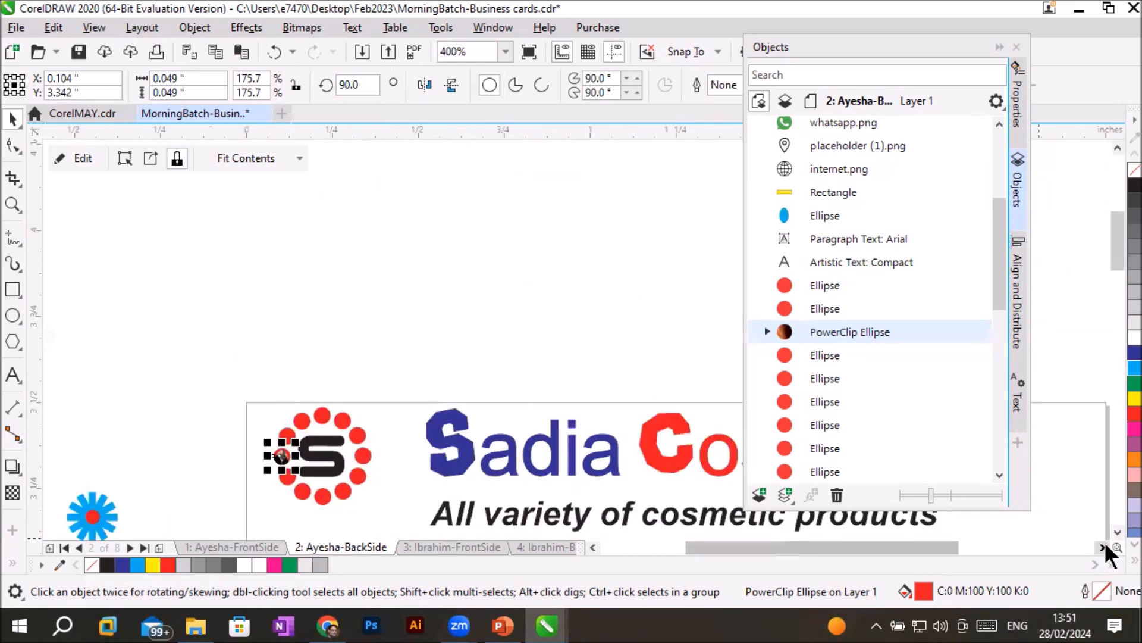
pyautogui.click(1103, 546)
pyautogui.click(1118, 532)
pyautogui.click(1118, 532)
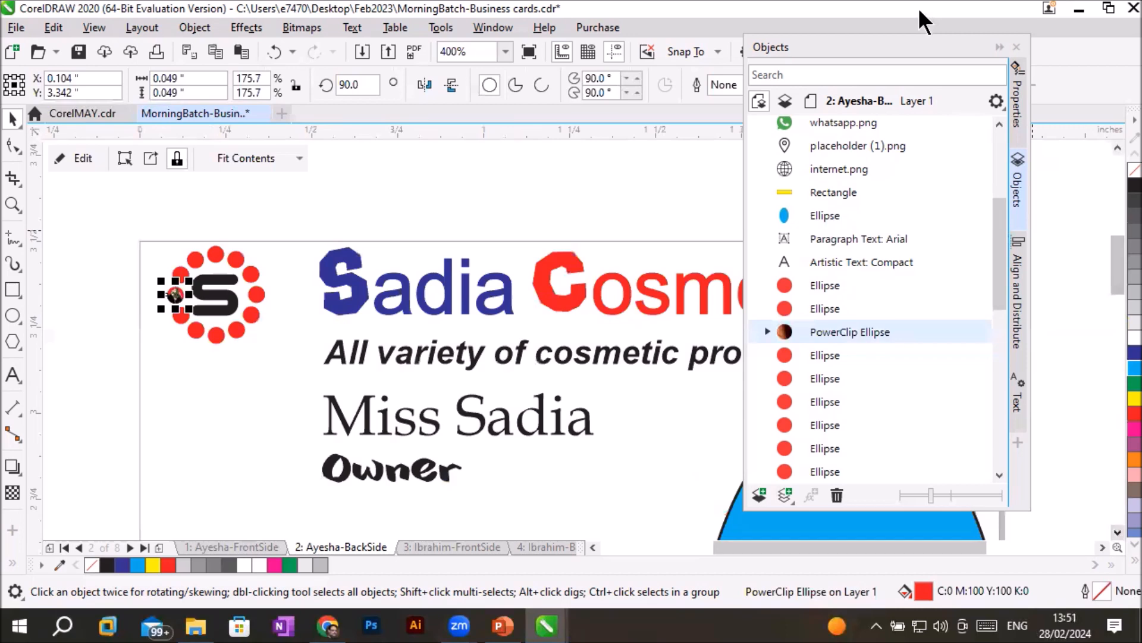
pyautogui.click(1015, 47)
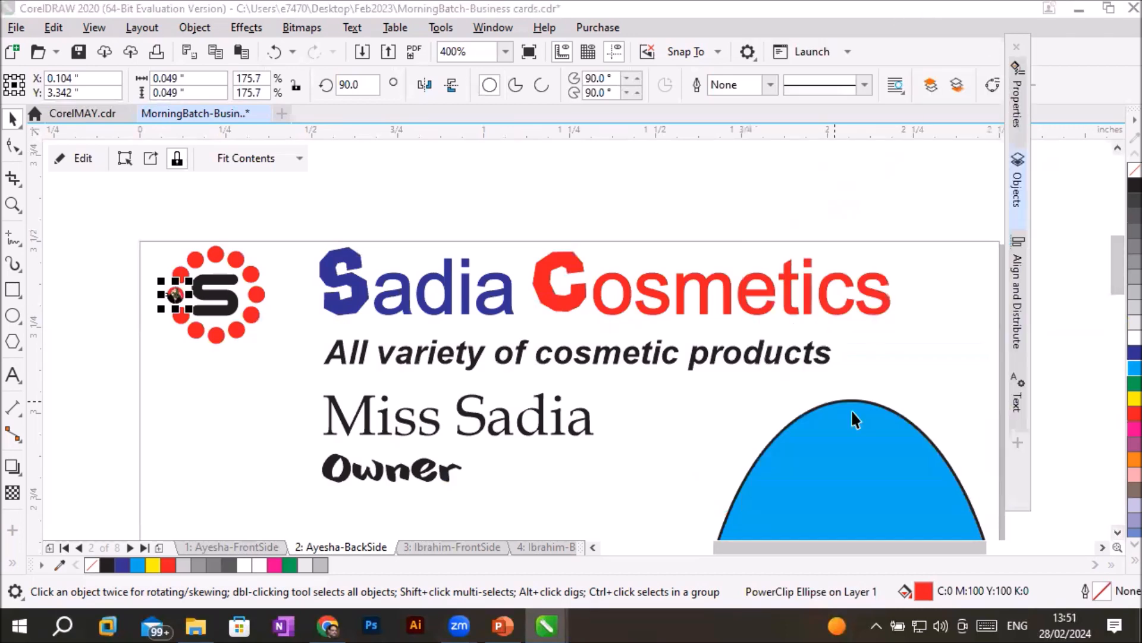
pyautogui.click(1118, 532)
pyautogui.click(1118, 532)
pyautogui.click(1117, 532)
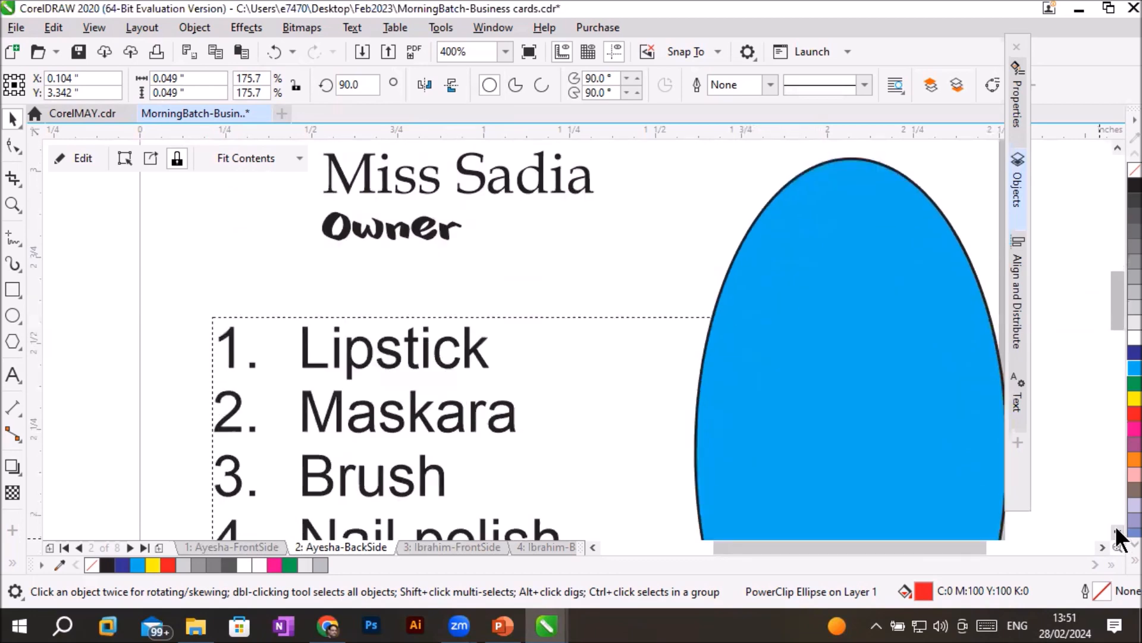
pyautogui.scroll(-2, 918, 446)
pyautogui.scroll(1, 977, 492)
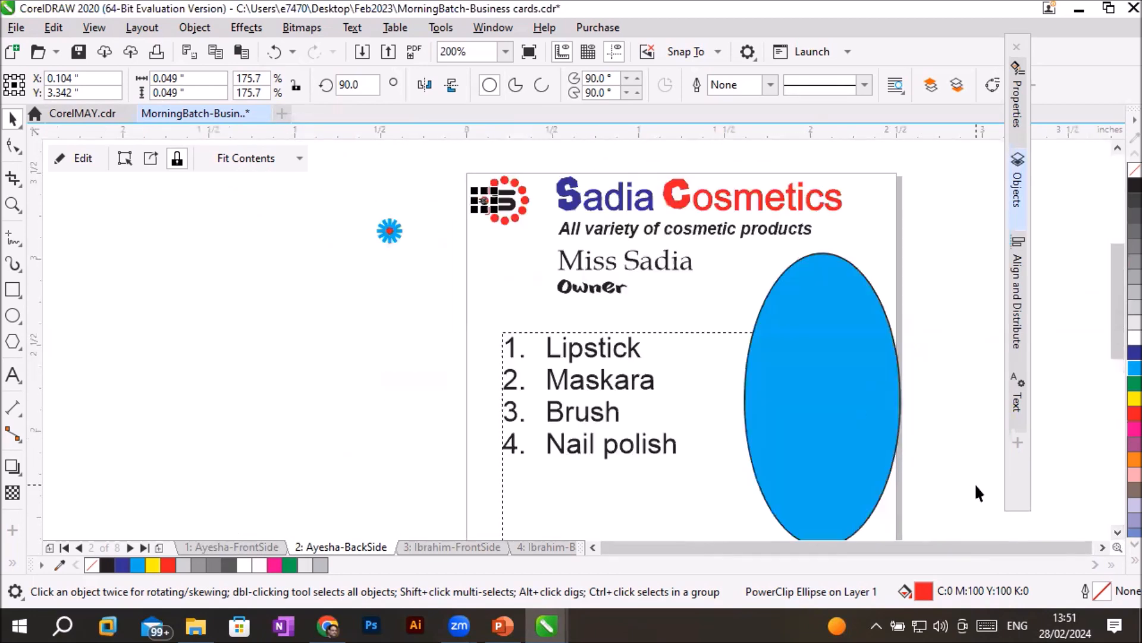
# - Import the first dark-haired woman's portrait copy from D:\_Graphics\Images\FACES and place it about 1.26 by 1.575 inches, overlapping the cyan ellipse
pyautogui.click(16, 27)
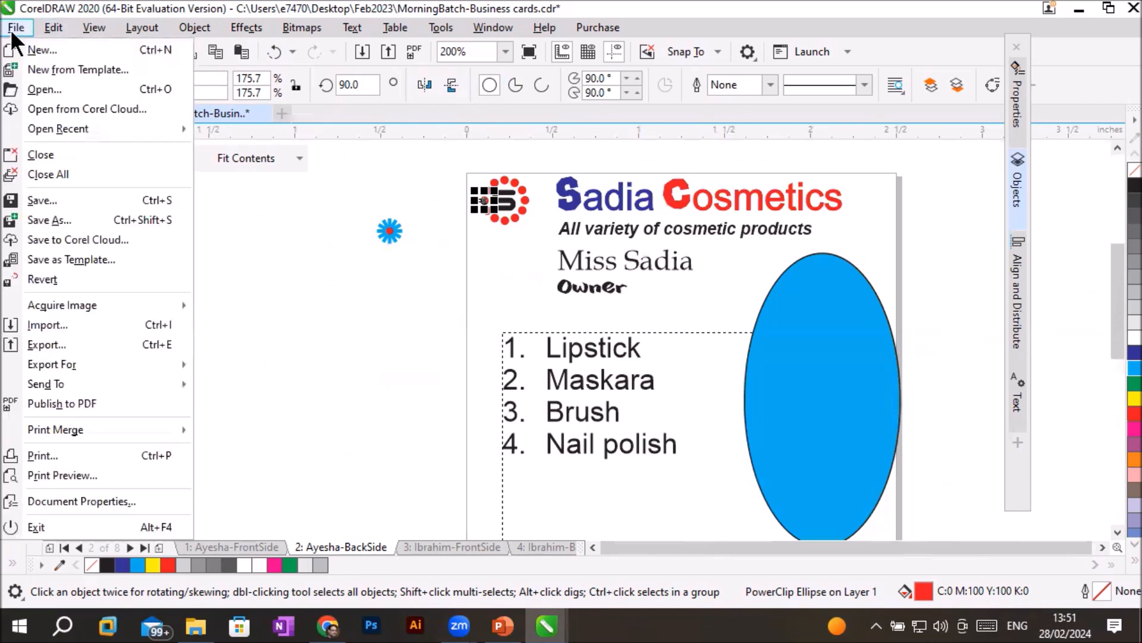
pyautogui.click(53, 324)
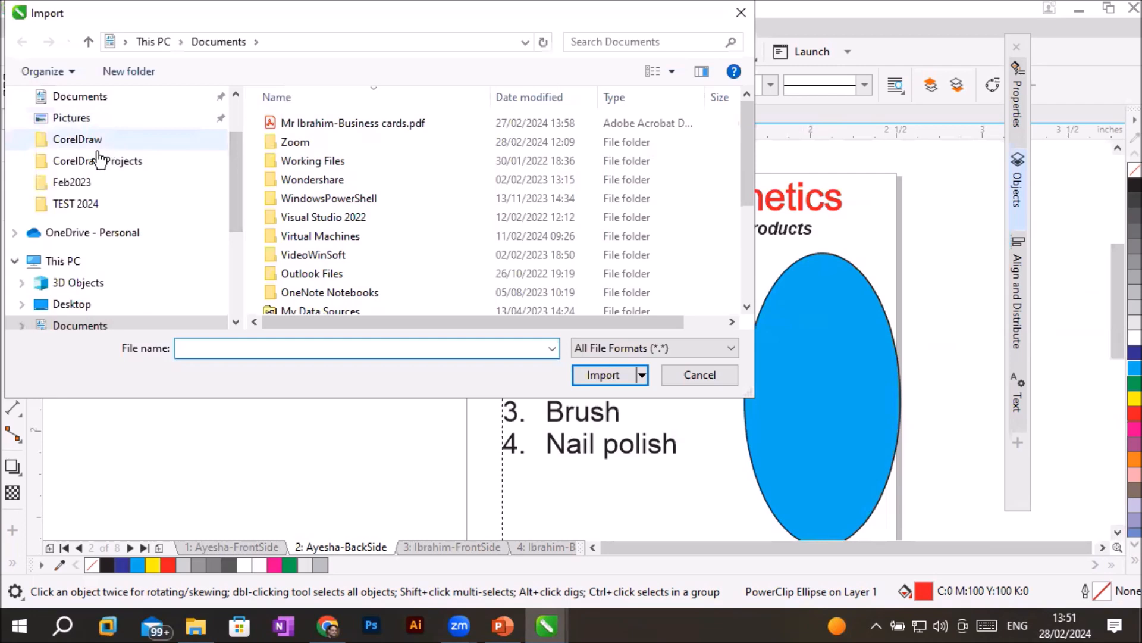
pyautogui.click(70, 262)
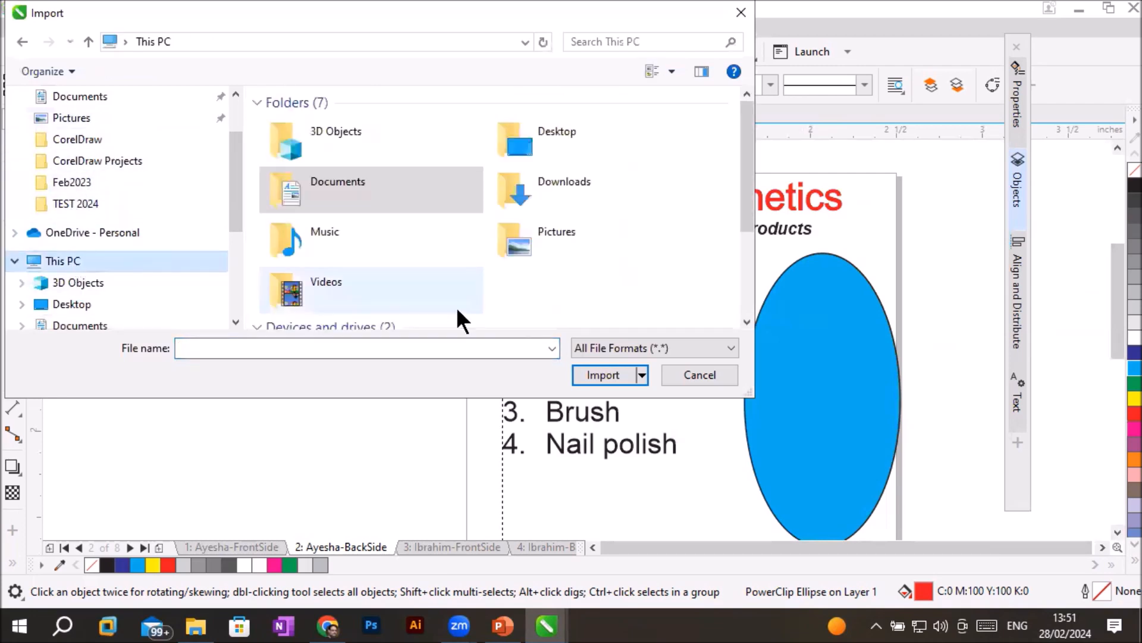
pyautogui.scroll(-2, 224, 306)
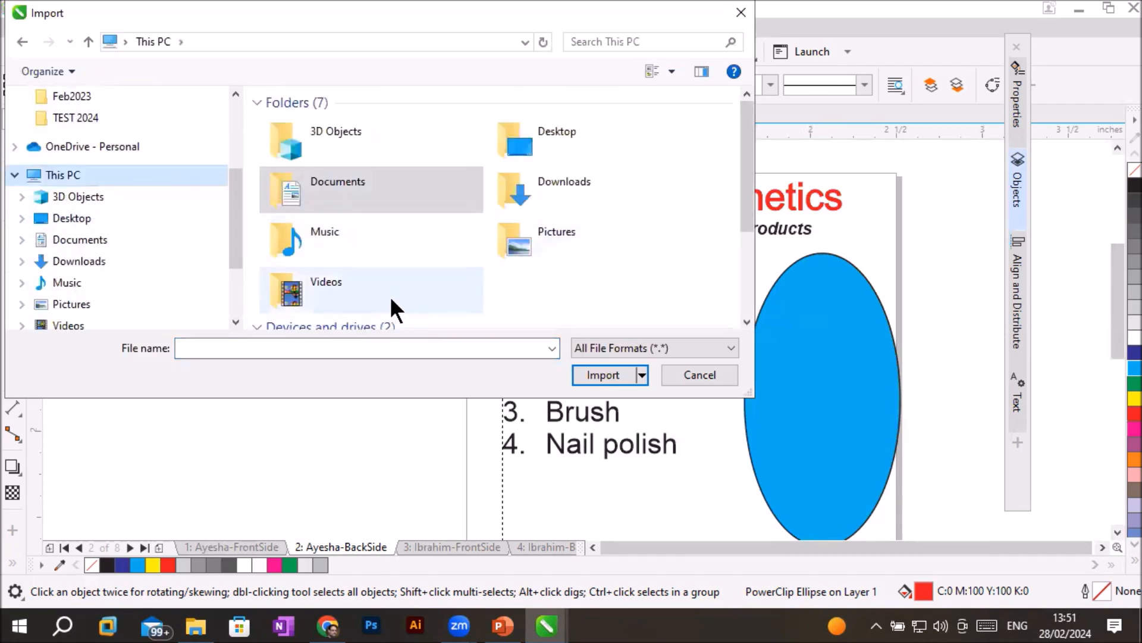
pyautogui.scroll(-3, 392, 291)
pyautogui.doubleClick(598, 226)
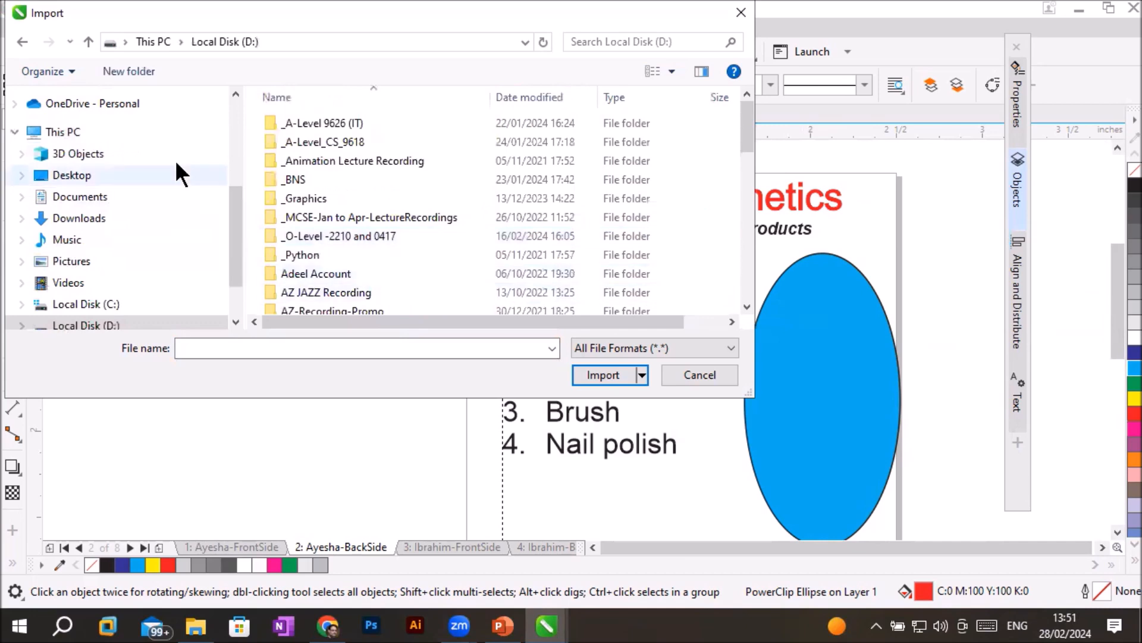
pyautogui.doubleClick(315, 198)
pyautogui.click(521, 276)
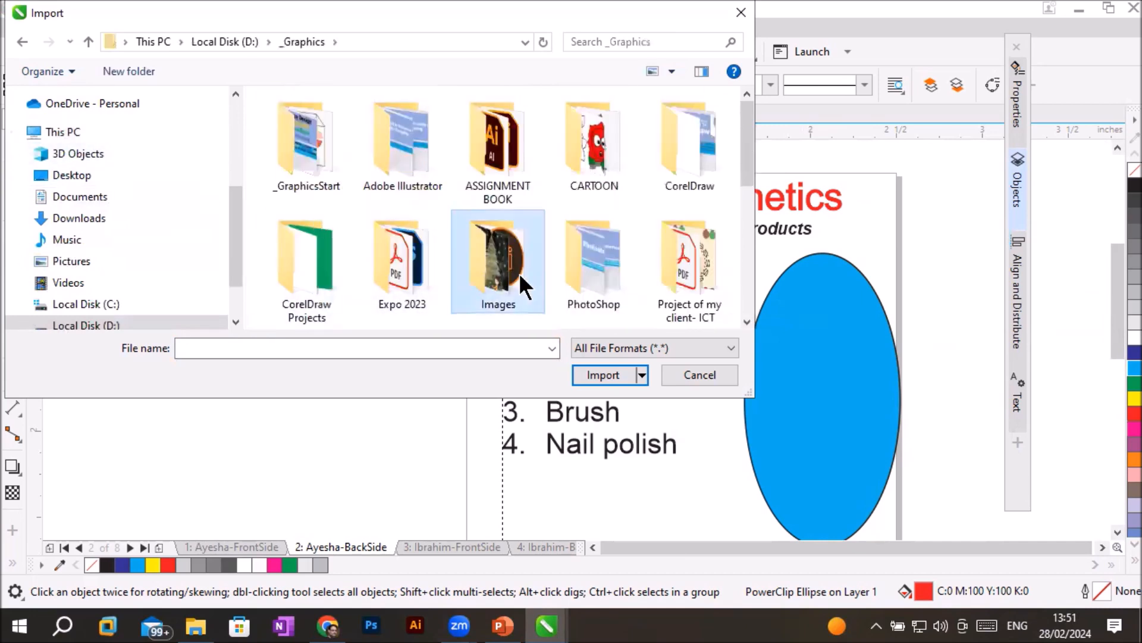
pyautogui.doubleClick(521, 283)
pyautogui.scroll(-2, 529, 286)
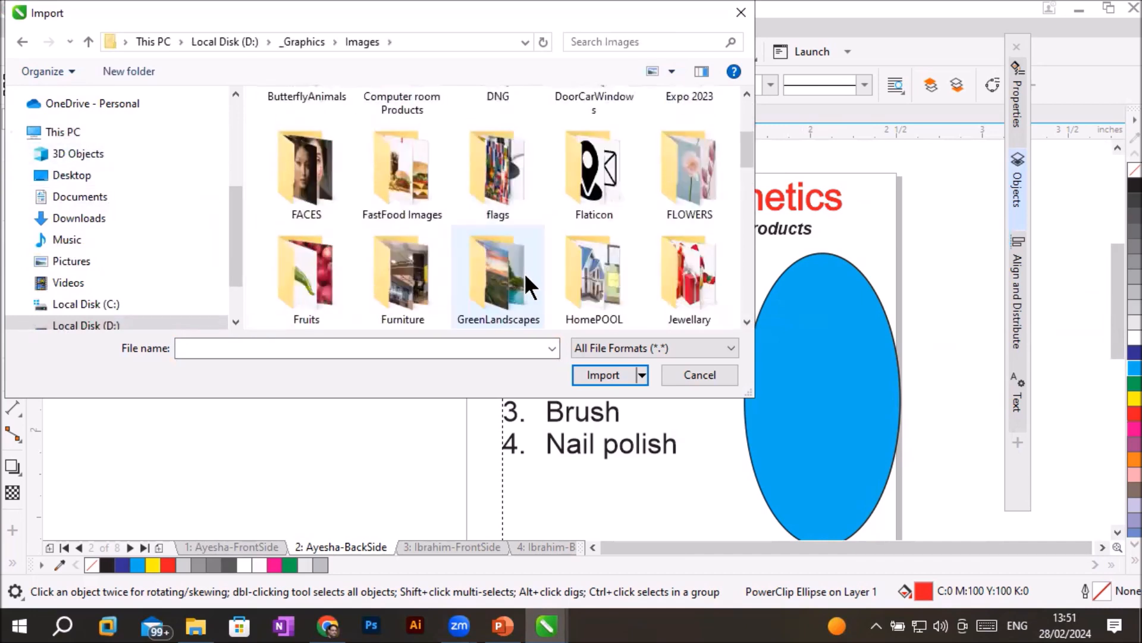
pyautogui.doubleClick(306, 172)
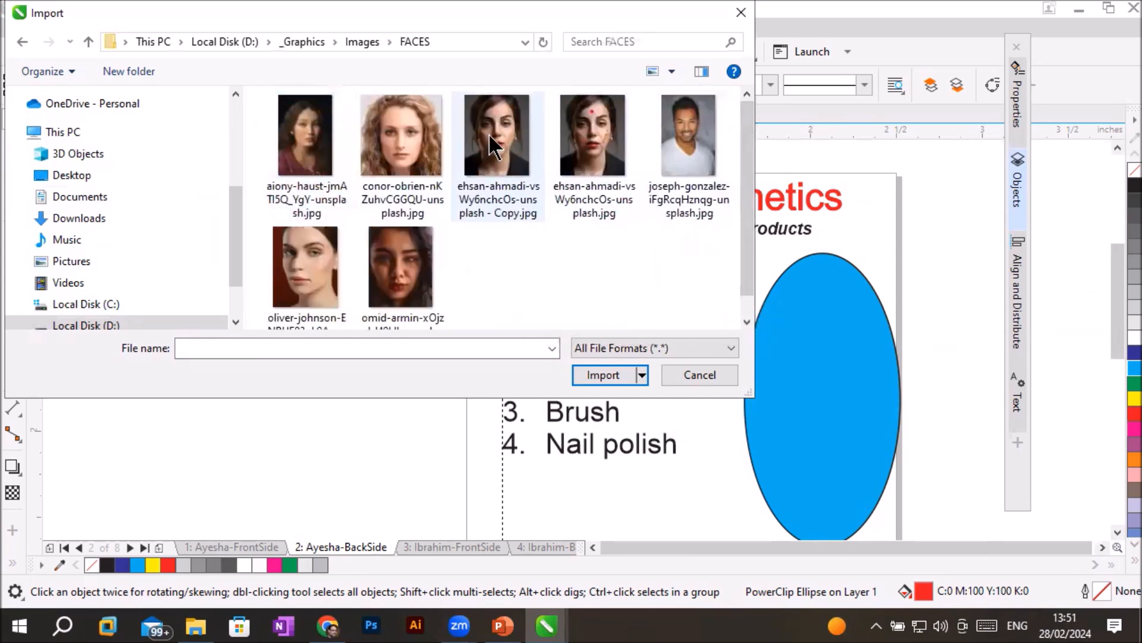
pyautogui.doubleClick(493, 134)
pyautogui.moveTo(626, 229); pyautogui.dragTo(853, 510)
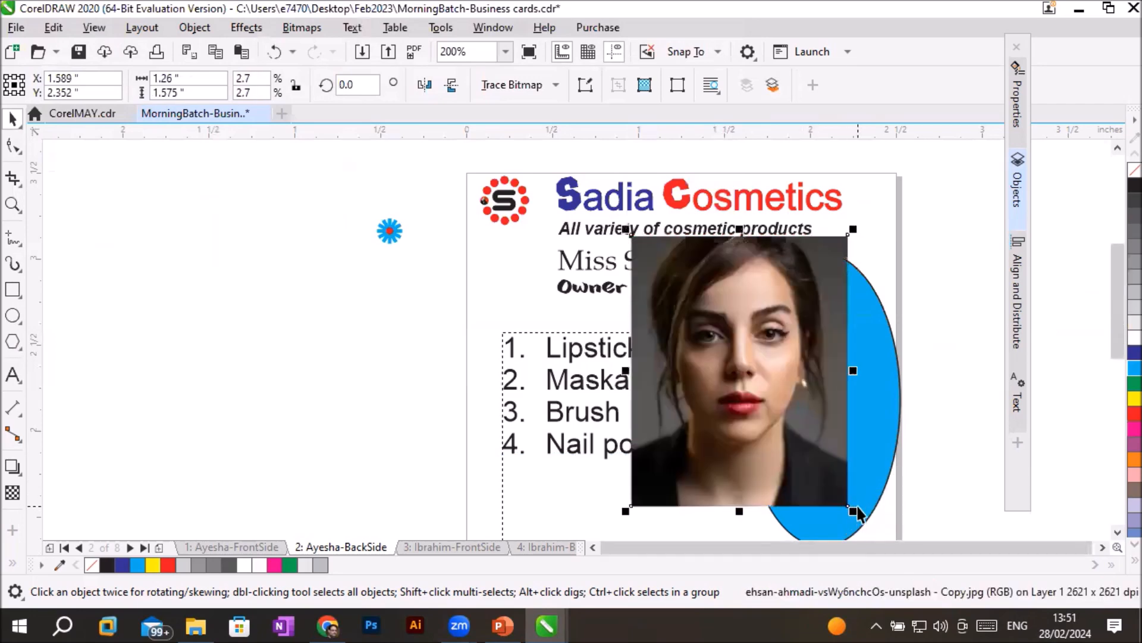
# - PowerClip the imported portrait inside the cyan ellipse
pyautogui.click(1102, 546)
pyautogui.click(1116, 533)
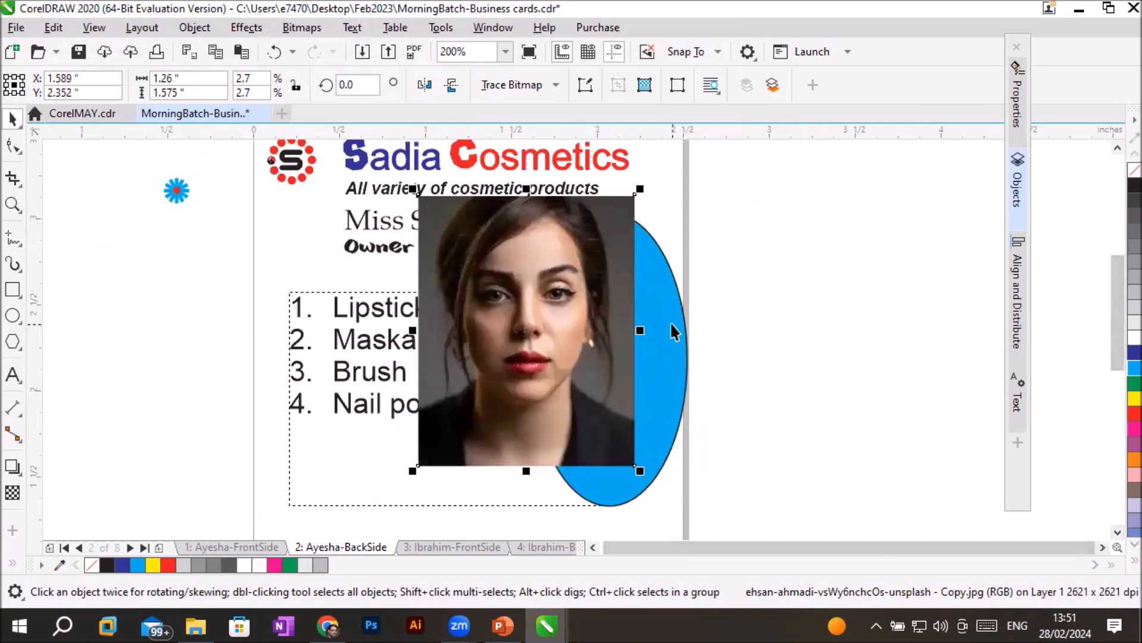
pyautogui.rightClick(554, 265)
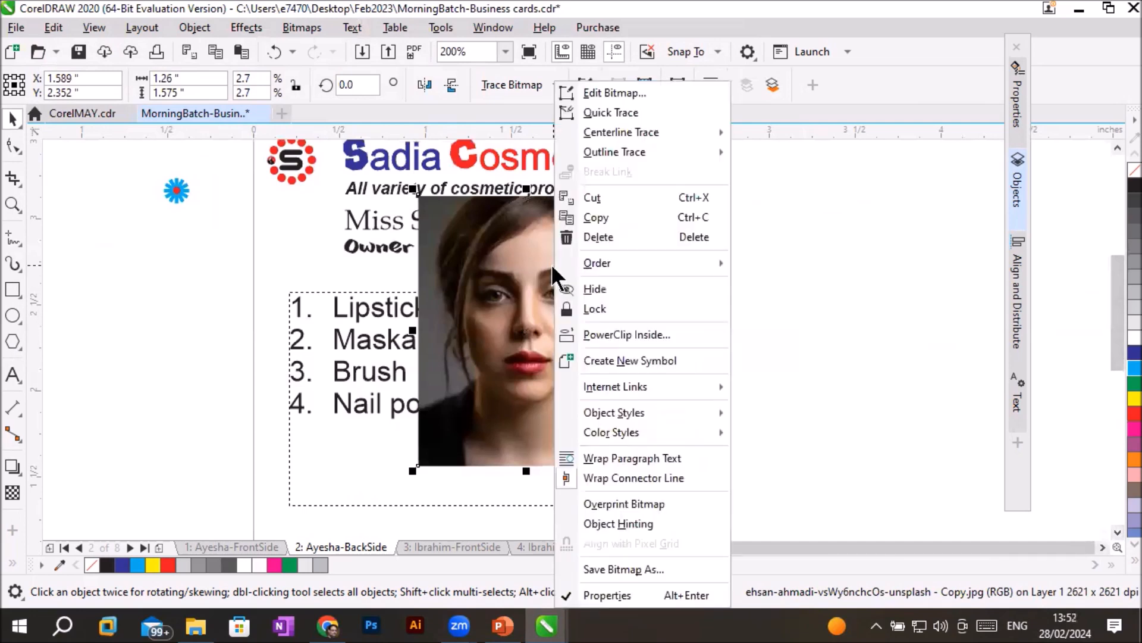
pyautogui.click(623, 333)
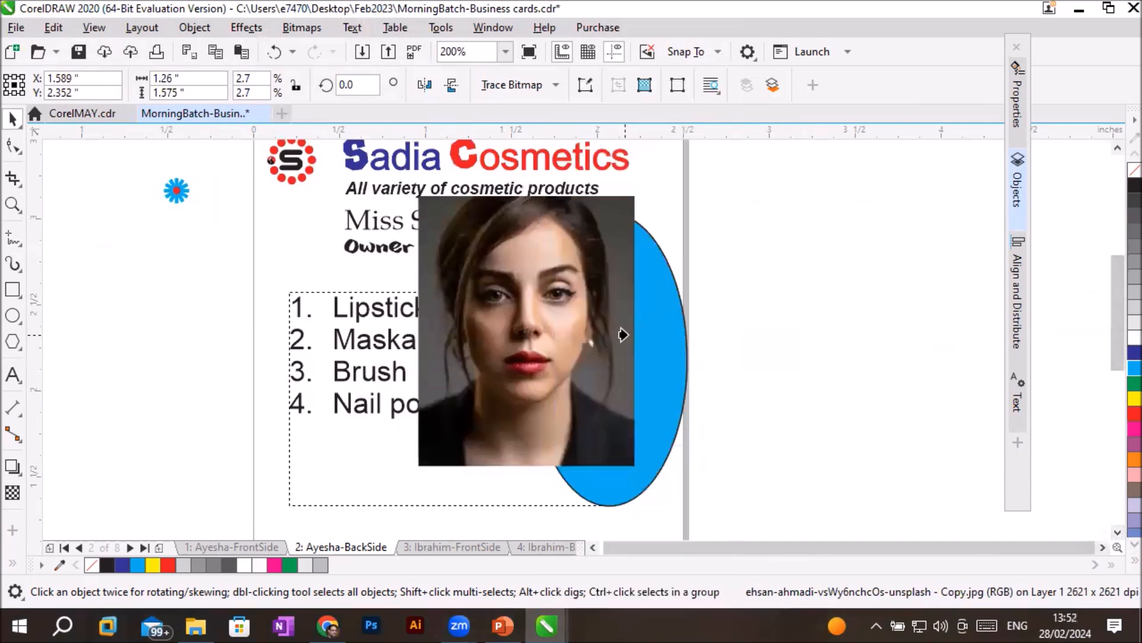
pyautogui.click(664, 337)
pyautogui.scroll(2, 779, 404)
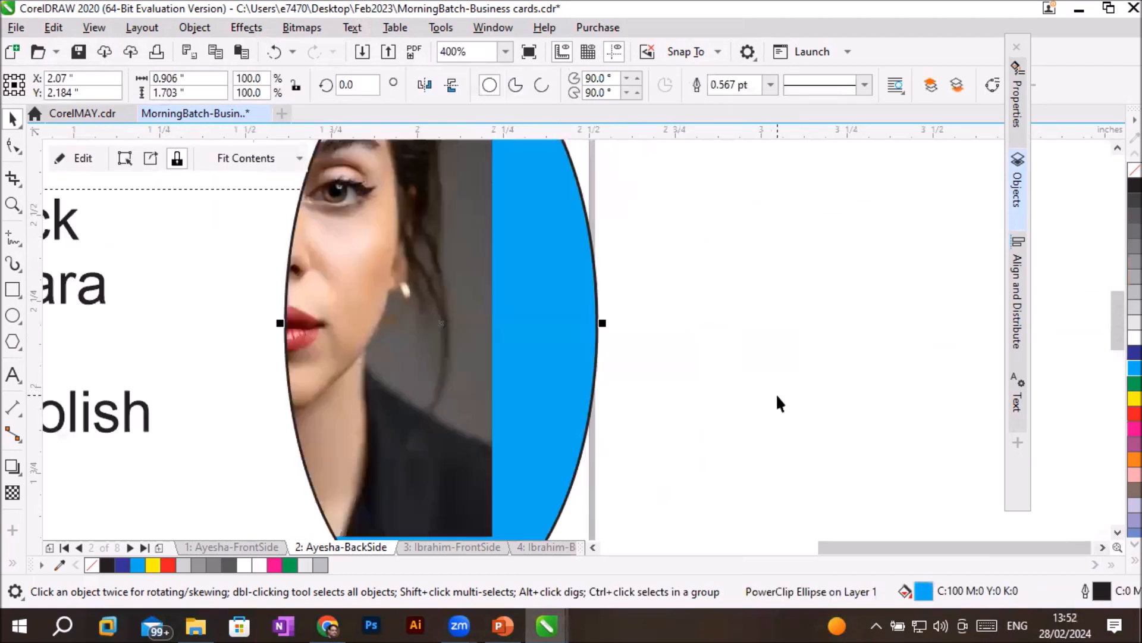
pyautogui.scroll(-2, 776, 393)
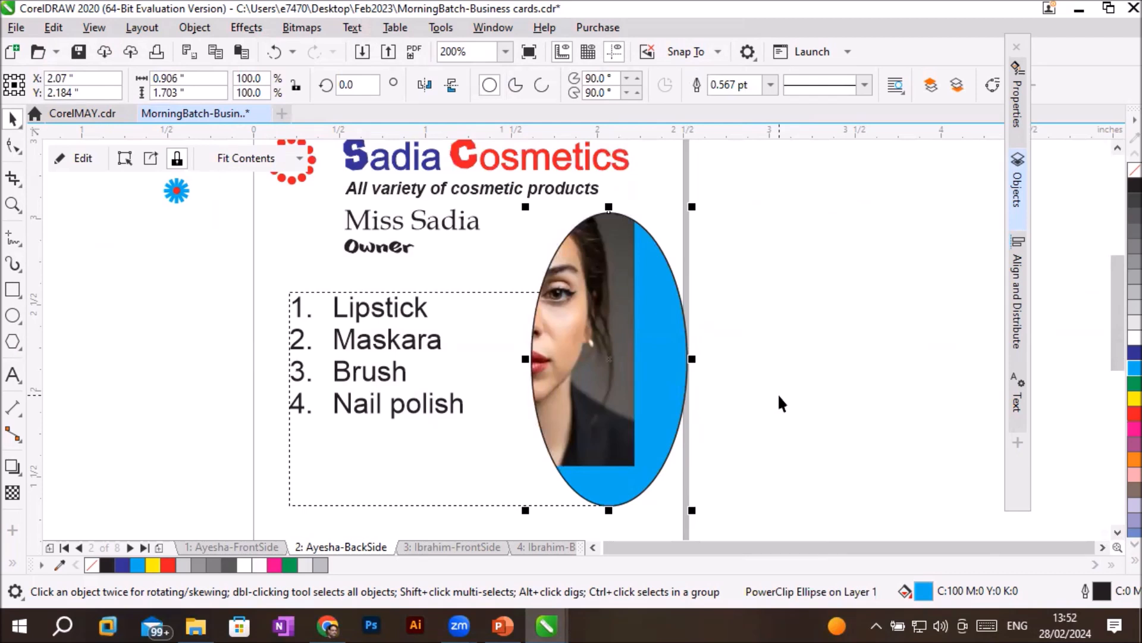
# - Fit the portrait to the ellipse, trying Center and Fit Proportionally, applying Stretch to Fill and Center, and deselect the ellipse
pyautogui.click(241, 155)
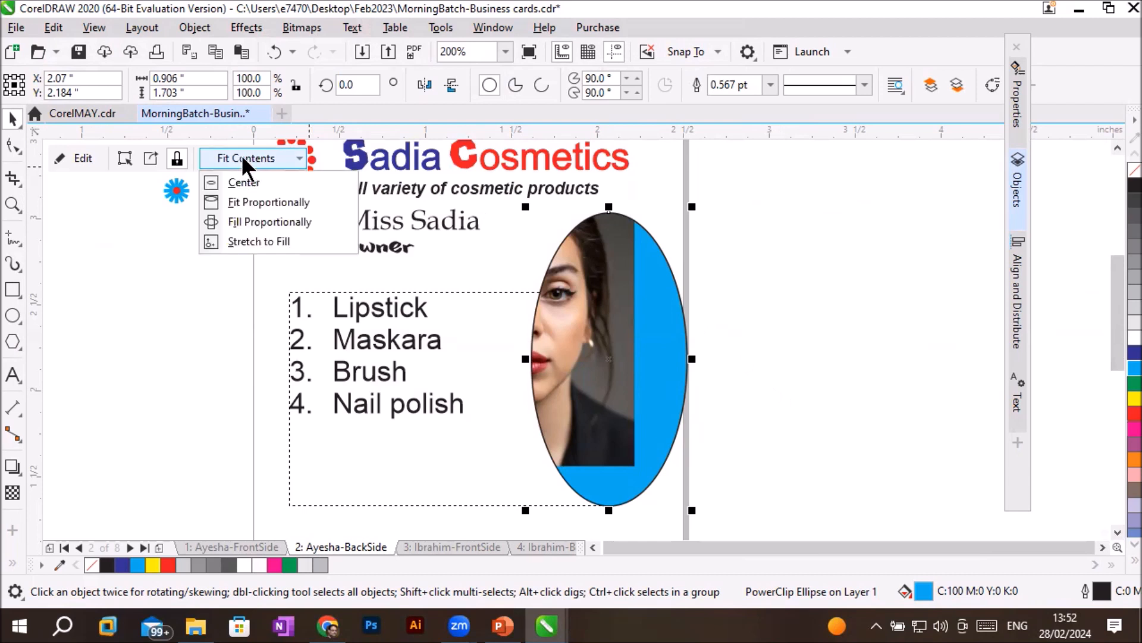
pyautogui.click(246, 180)
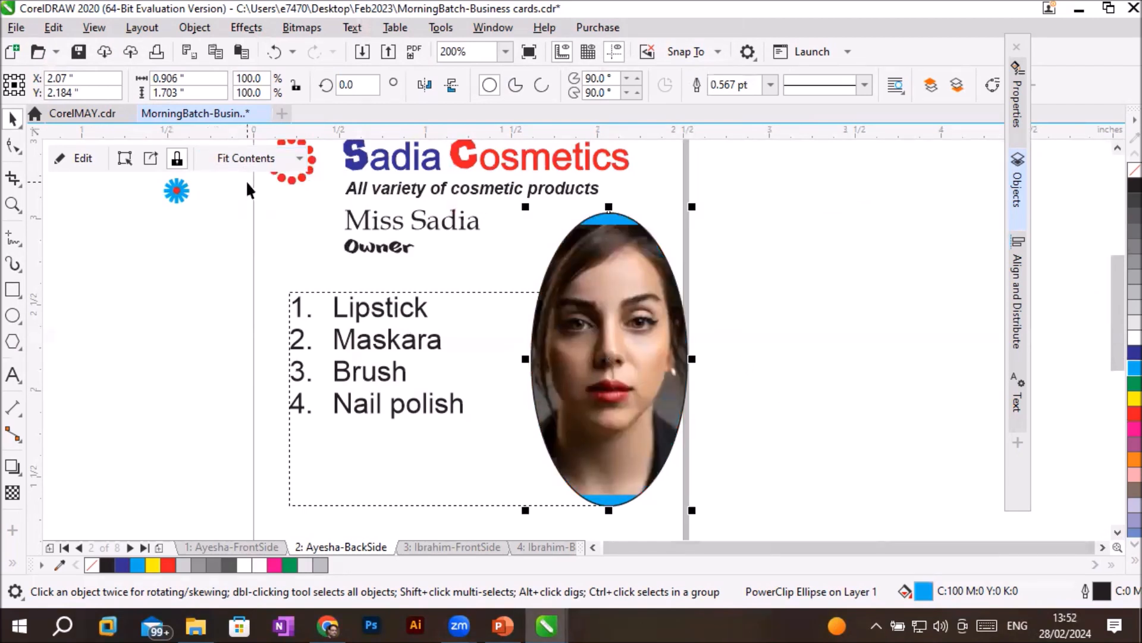
pyautogui.click(301, 155)
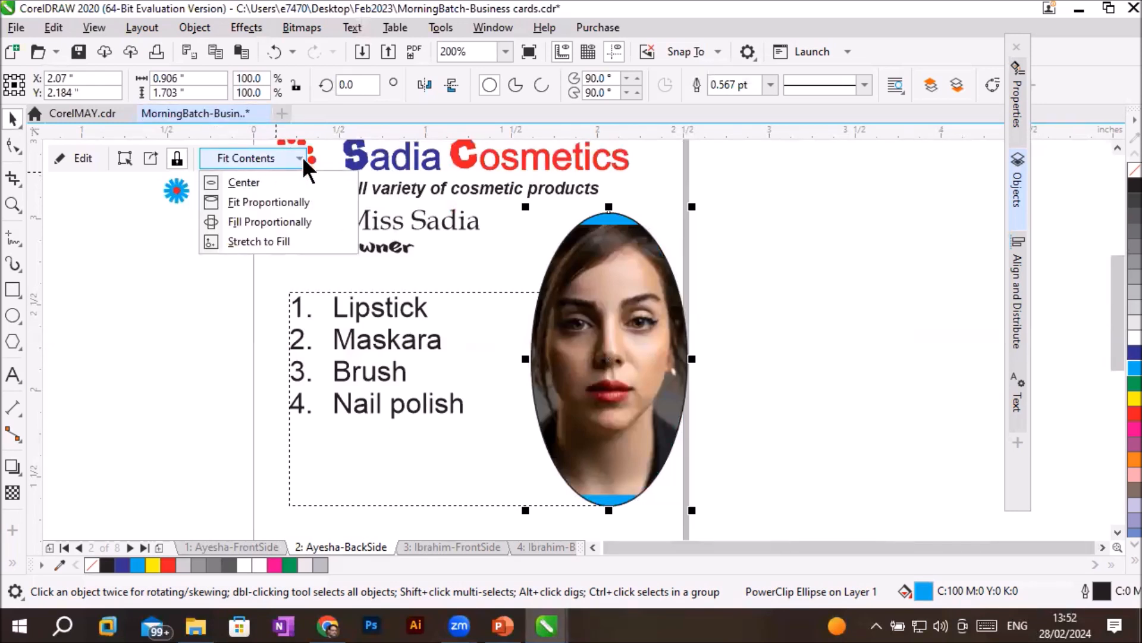
pyautogui.click(288, 197)
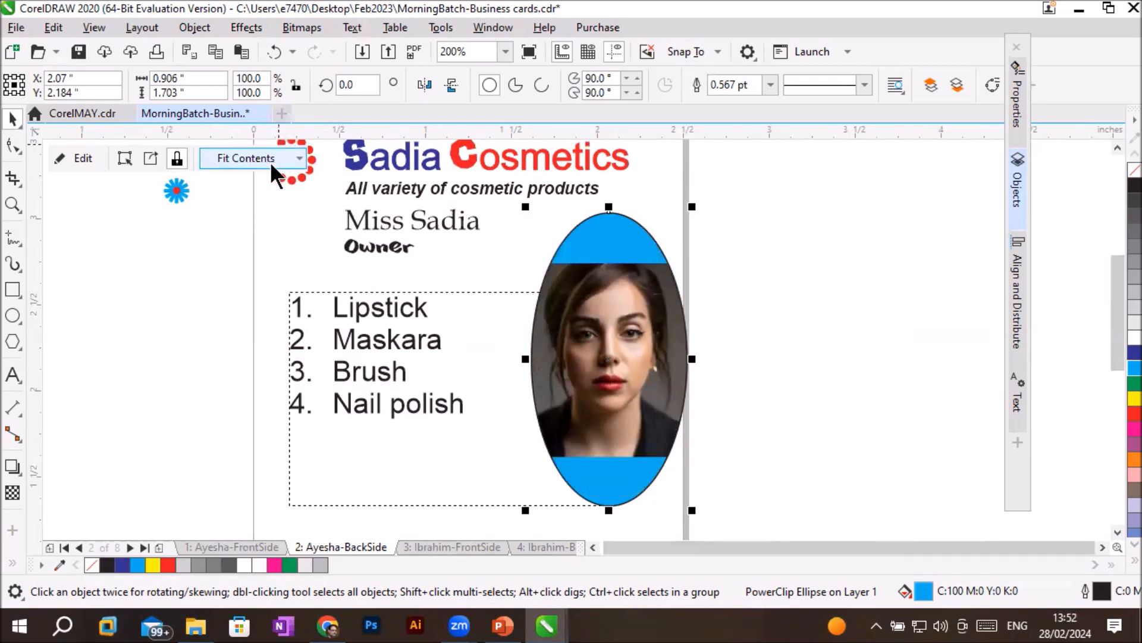
pyautogui.click(296, 156)
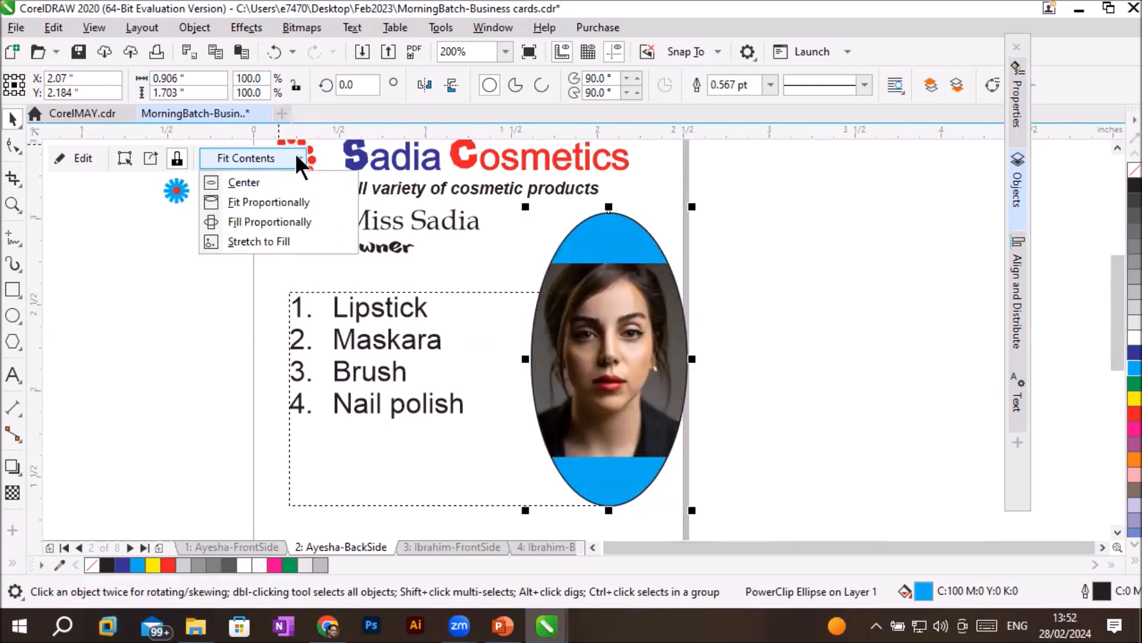
pyautogui.click(272, 240)
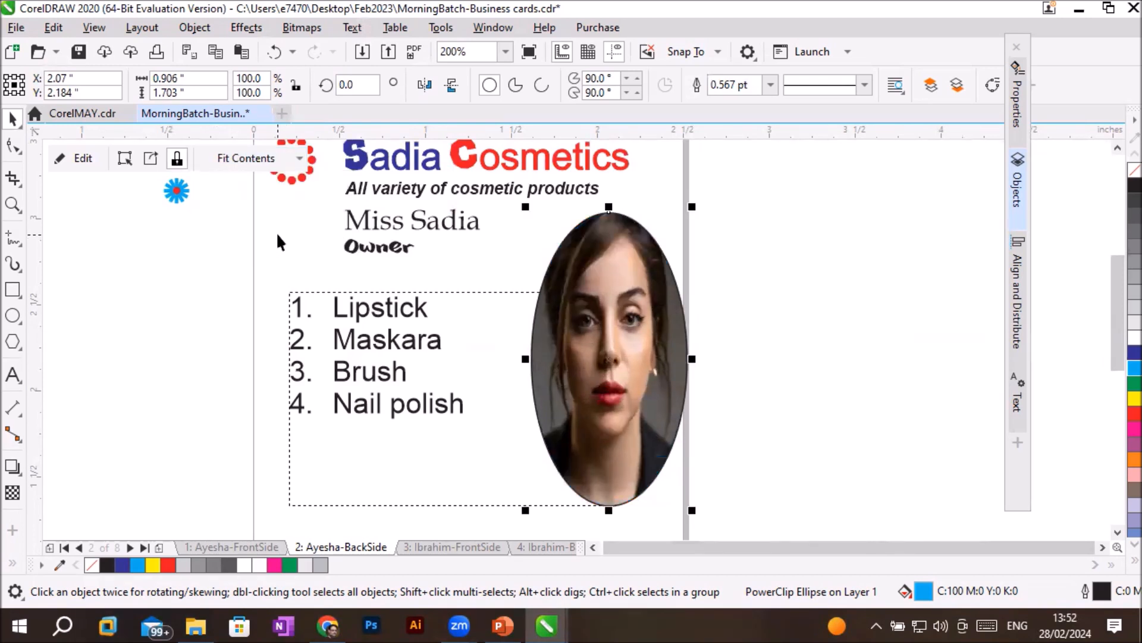
pyautogui.click(299, 155)
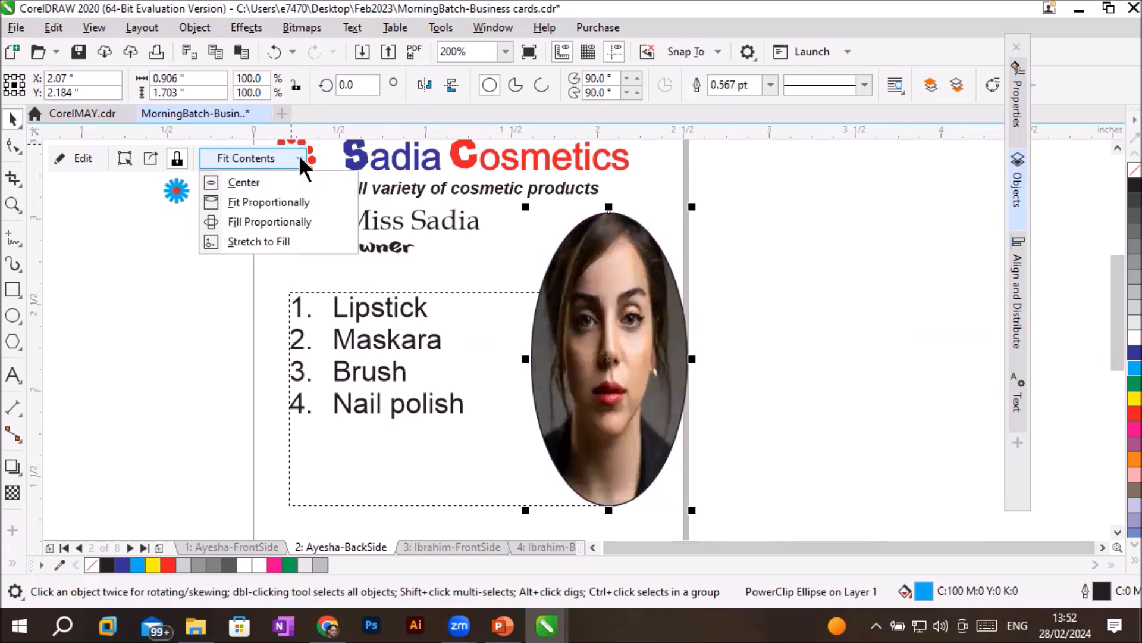
pyautogui.click(282, 177)
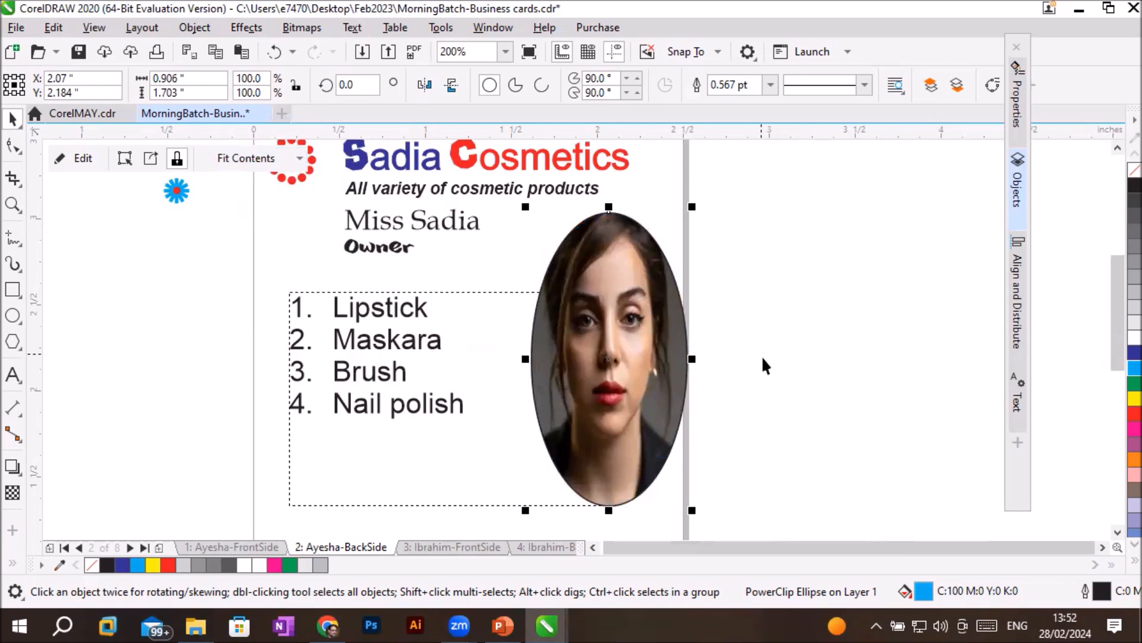
pyautogui.click(765, 383)
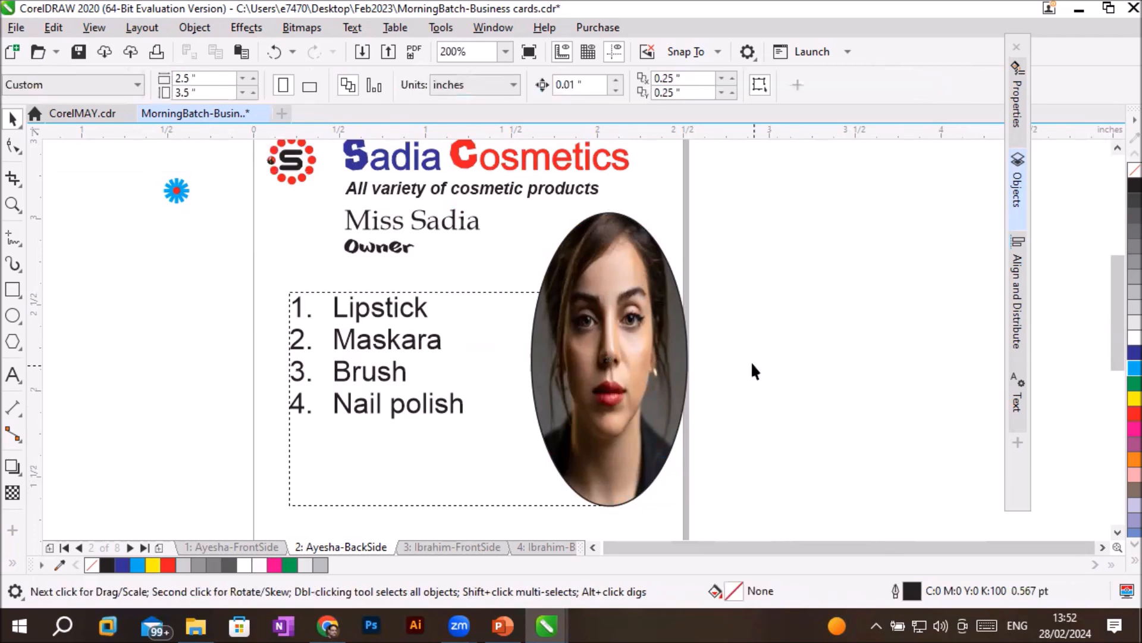
# - Draw a polygon about 1.2 by 1 inch over the lower part of the product list and give it 6 sides
pyautogui.scroll(-3, 740, 350)
pyautogui.click(1105, 546)
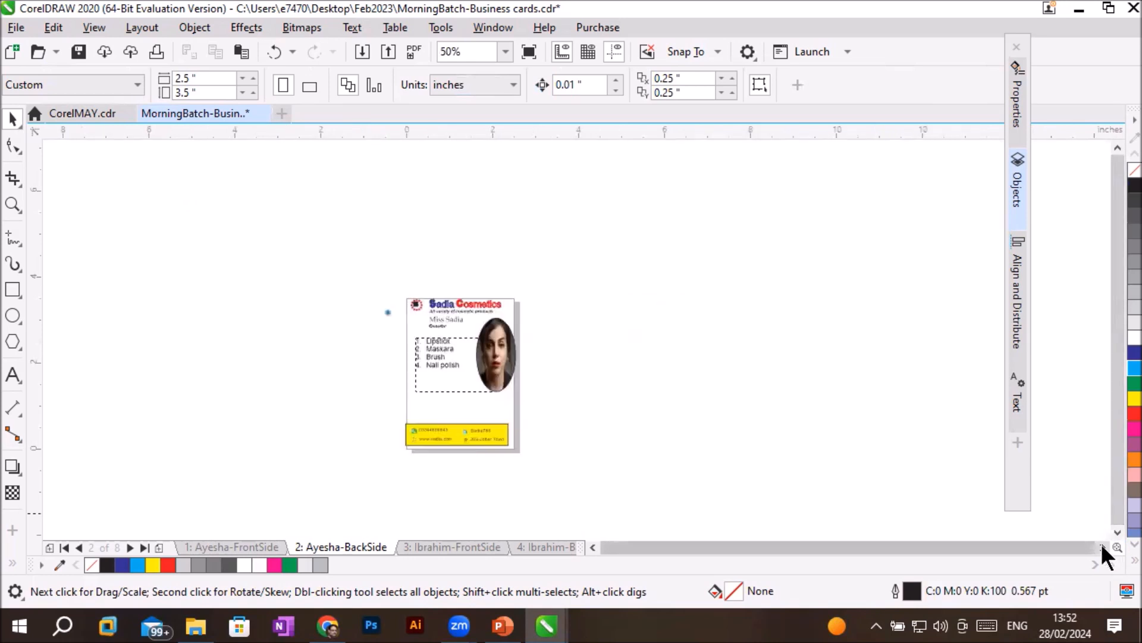
pyautogui.click(1118, 533)
pyautogui.scroll(1, 553, 307)
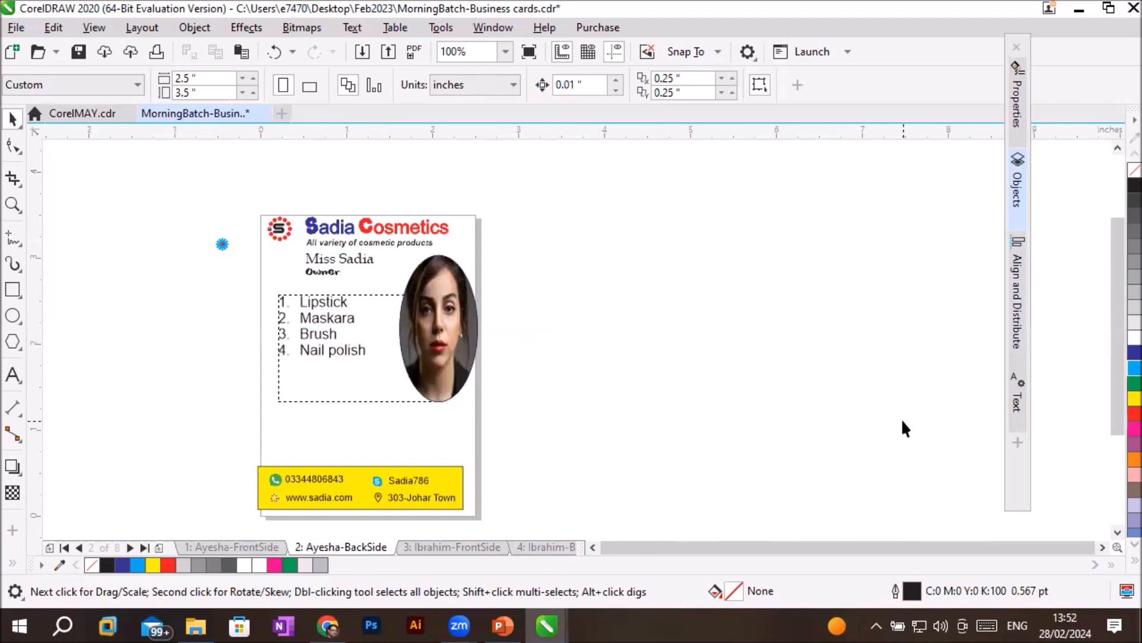
pyautogui.scroll(1, 880, 395)
pyautogui.scroll(-2, 882, 397)
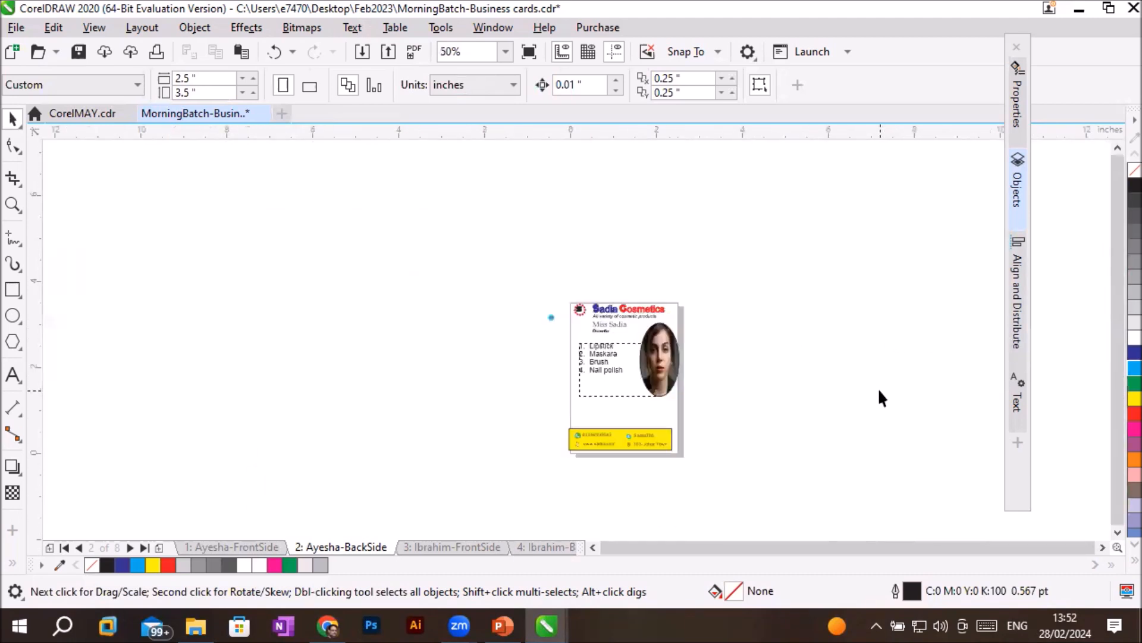
pyautogui.scroll(1, 882, 399)
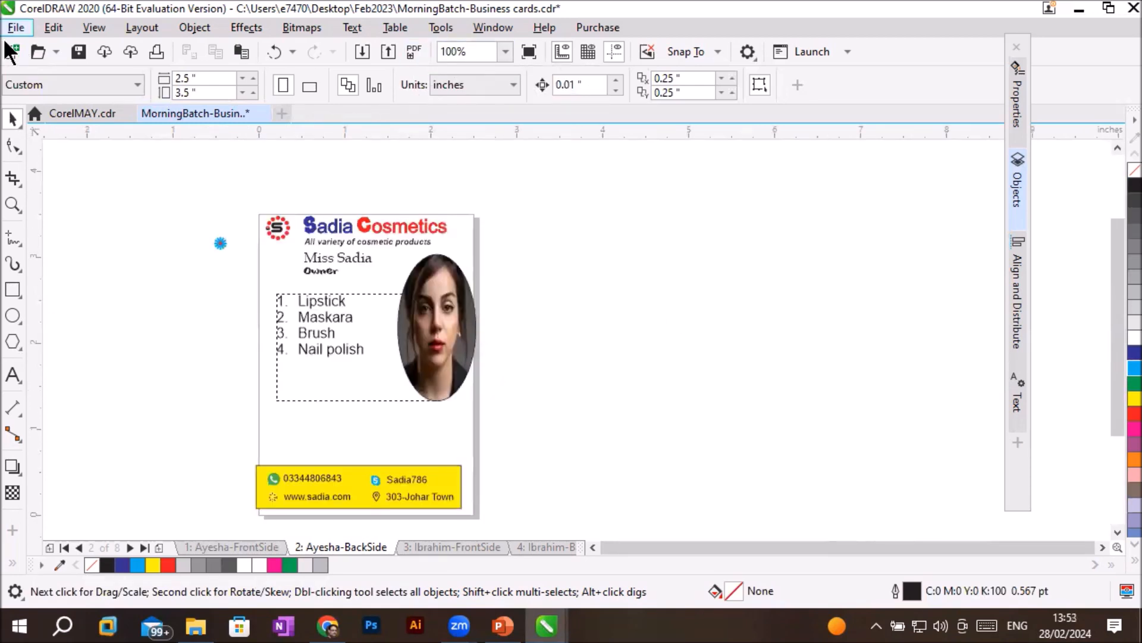
pyautogui.click(13, 342)
pyautogui.moveTo(238, 344); pyautogui.dragTo(347, 437)
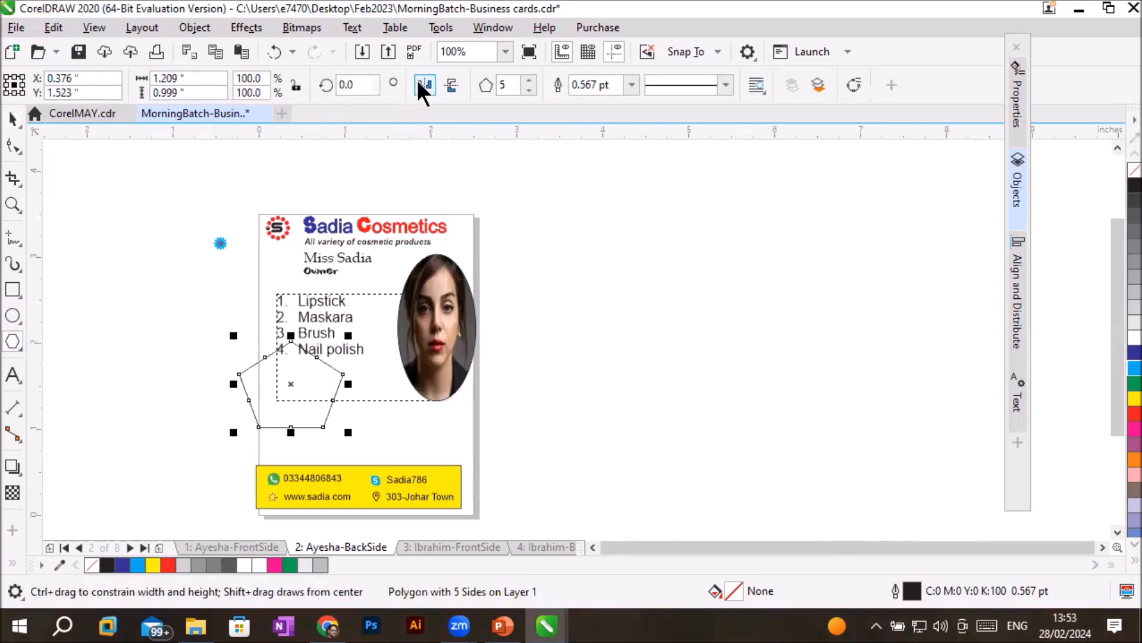
pyautogui.click(530, 79)
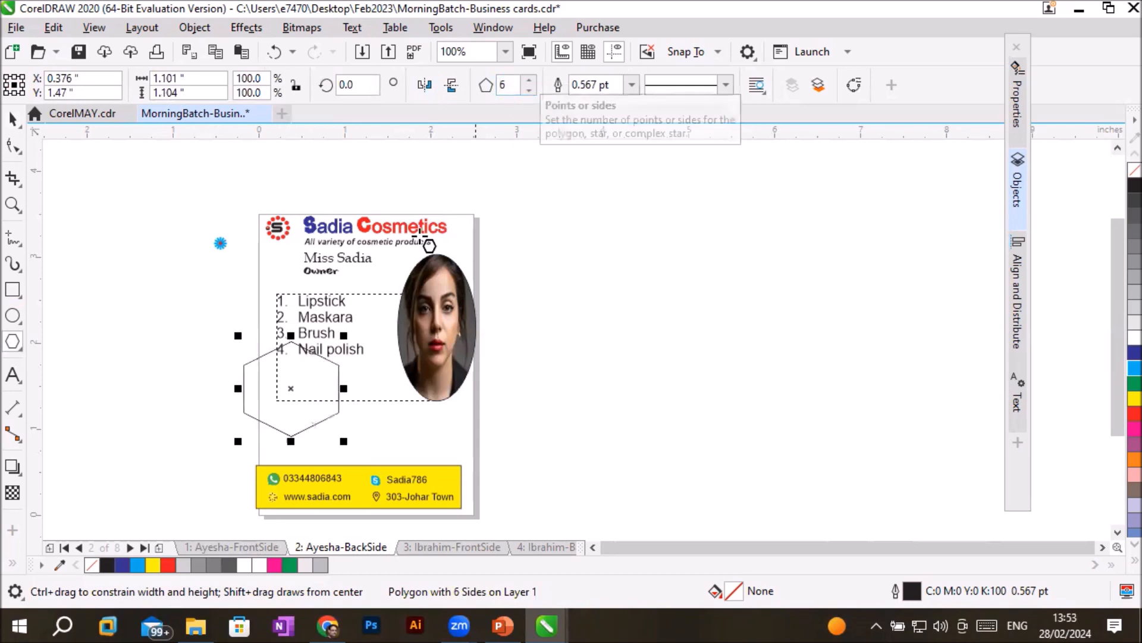
# - Move the hexagon just above the yellow contact bar and scale it down to about 0.69 inches
pyautogui.click(13, 117)
pyautogui.moveTo(316, 421); pyautogui.dragTo(338, 446)
pyautogui.moveTo(365, 361); pyautogui.dragTo(328, 434)
# - Duplicate the hexagon twice across the card to make an evenly spaced row of three, and clear the selection
pyautogui.scroll(2, 375, 416)
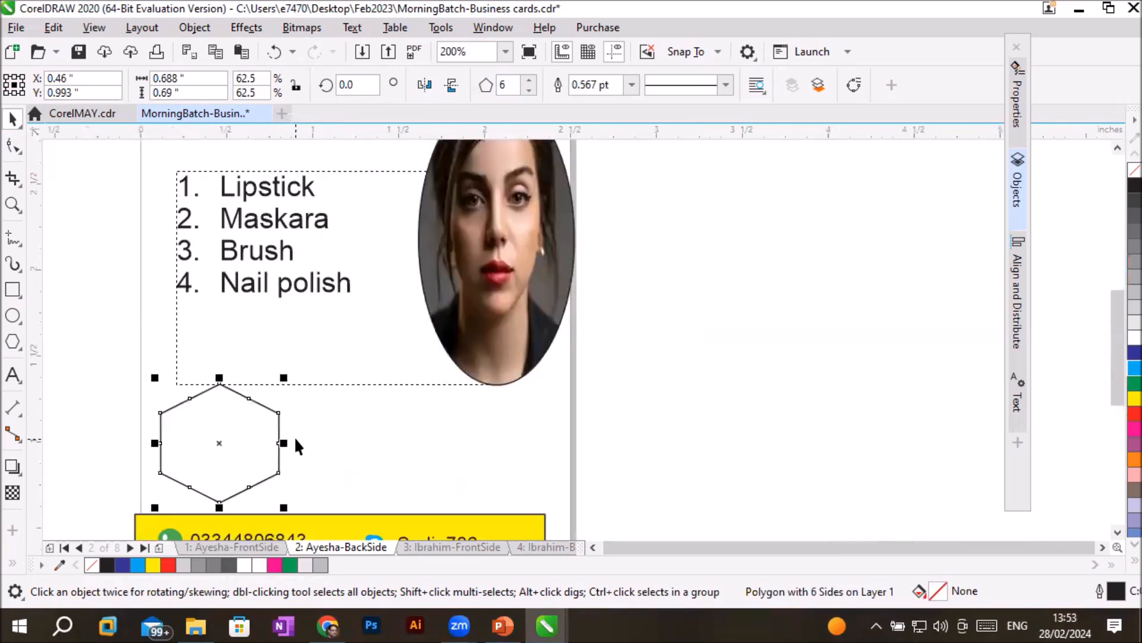
pyautogui.moveTo(280, 429); pyautogui.dragTo(533, 429)
pyautogui.click(666, 390)
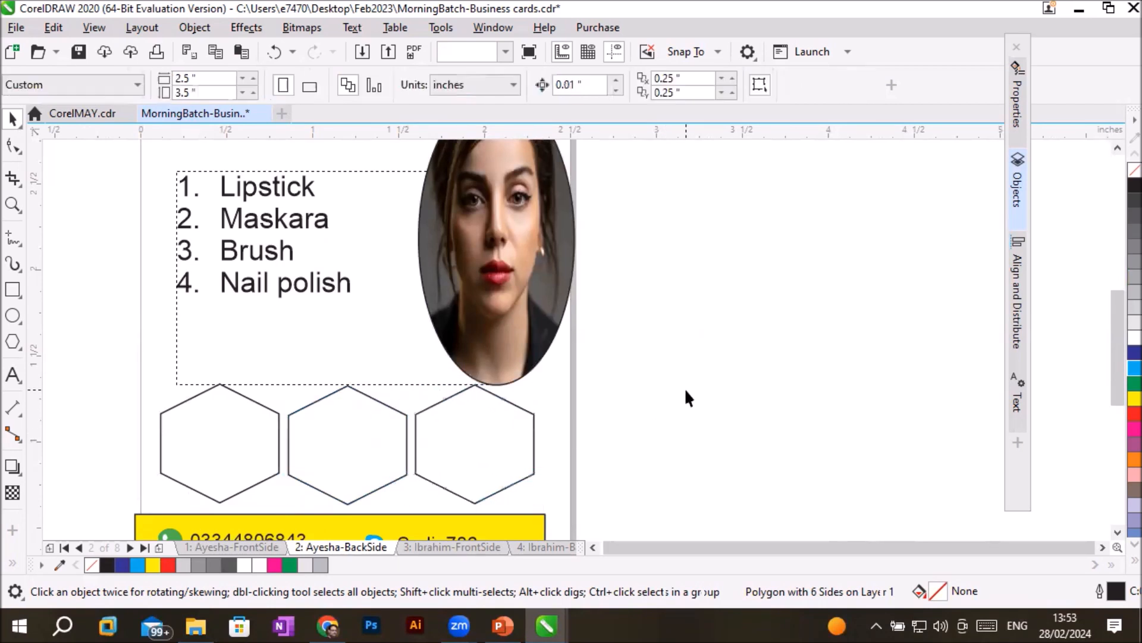
# - Import the first and the last two portraits from the FACES folder and place them small in a row beside the hexagons, outside the card
pyautogui.click(16, 27)
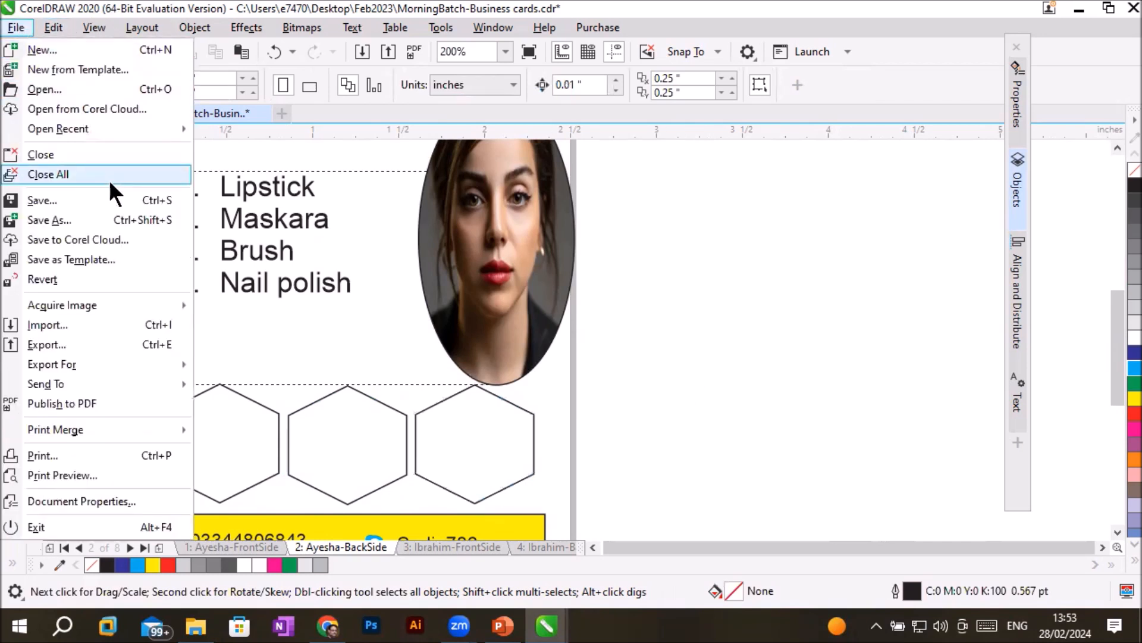
pyautogui.click(93, 324)
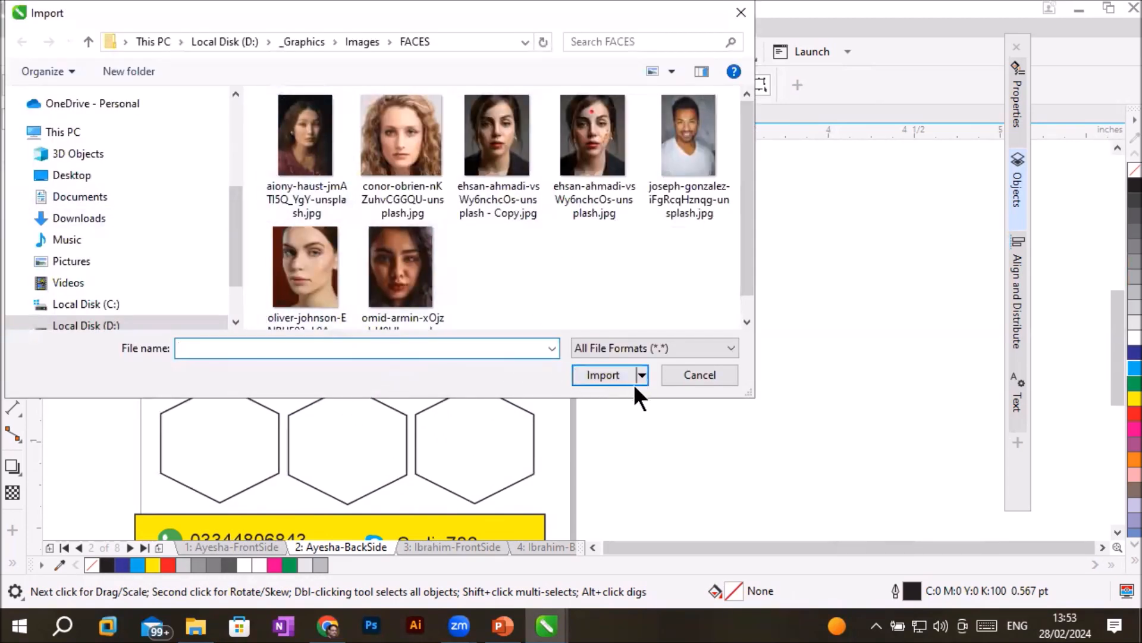
pyautogui.click(299, 154)
pyautogui.keyDown('ctrl'); pyautogui.click(310, 271); pyautogui.keyUp('ctrl')
pyautogui.keyDown('ctrl'); pyautogui.click(419, 277); pyautogui.keyUp('ctrl')
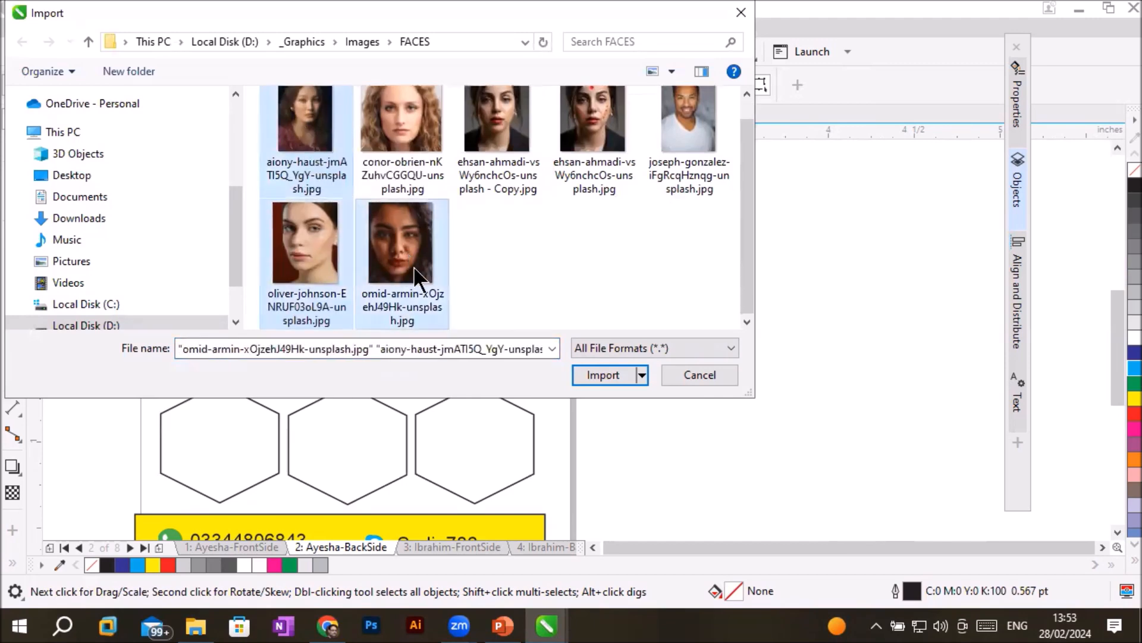
pyautogui.click(603, 375)
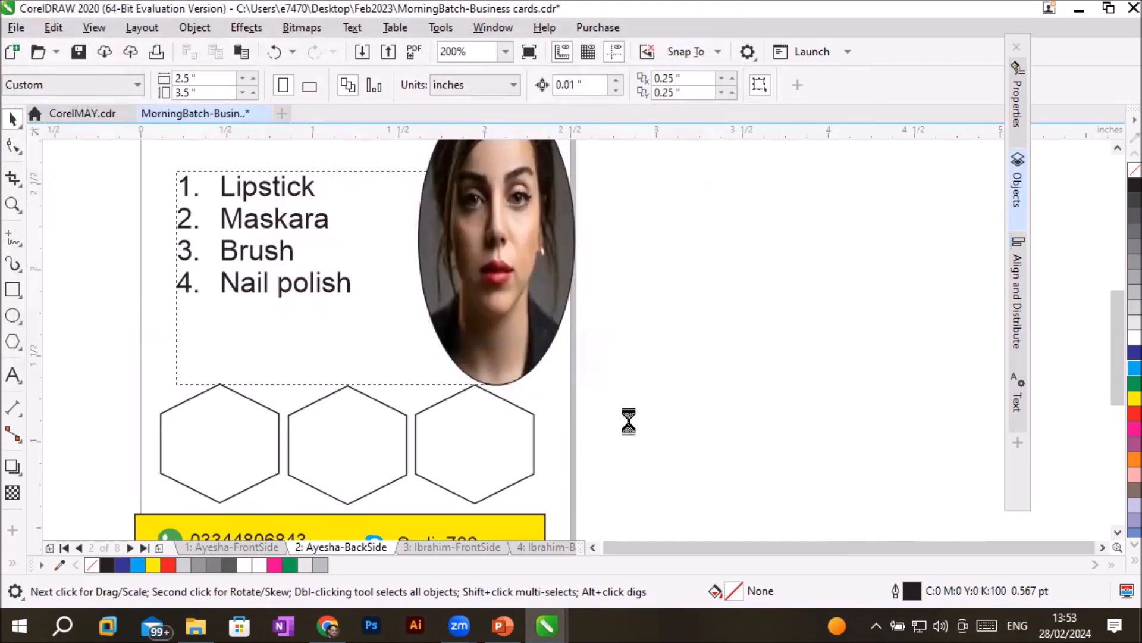
pyautogui.moveTo(592, 364); pyautogui.dragTo(660, 464)
pyautogui.moveTo(715, 364); pyautogui.dragTo(793, 462)
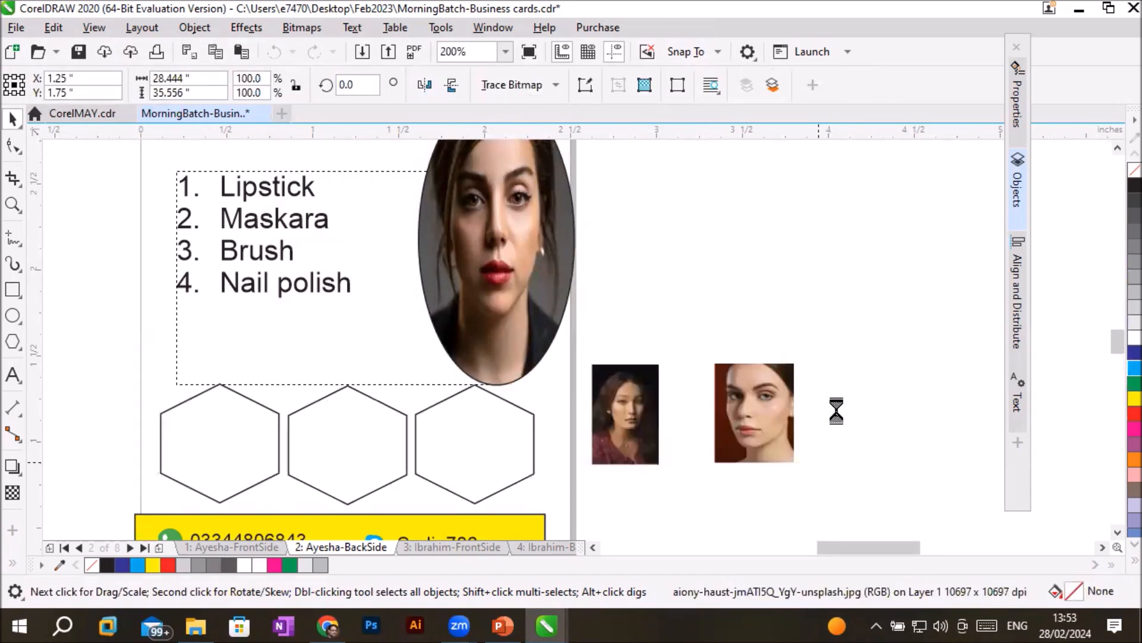
pyautogui.moveTo(836, 358); pyautogui.dragTo(927, 474)
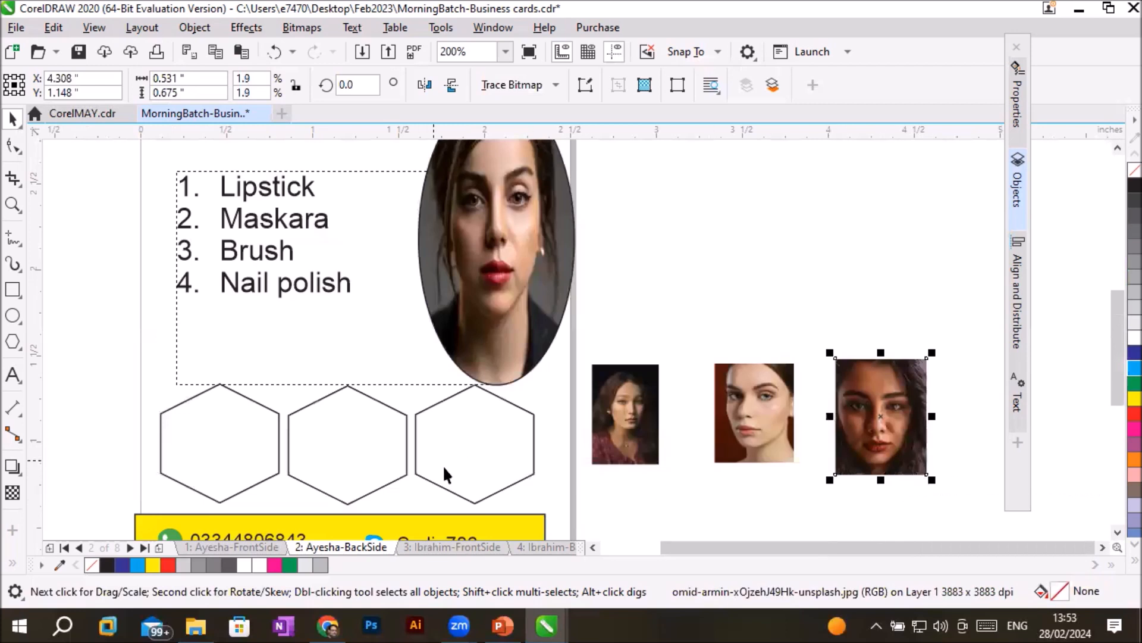
# - PowerClip the three imported portraits inside the three hexagons, one portrait per hexagon in left-to-right order
pyautogui.click(609, 421)
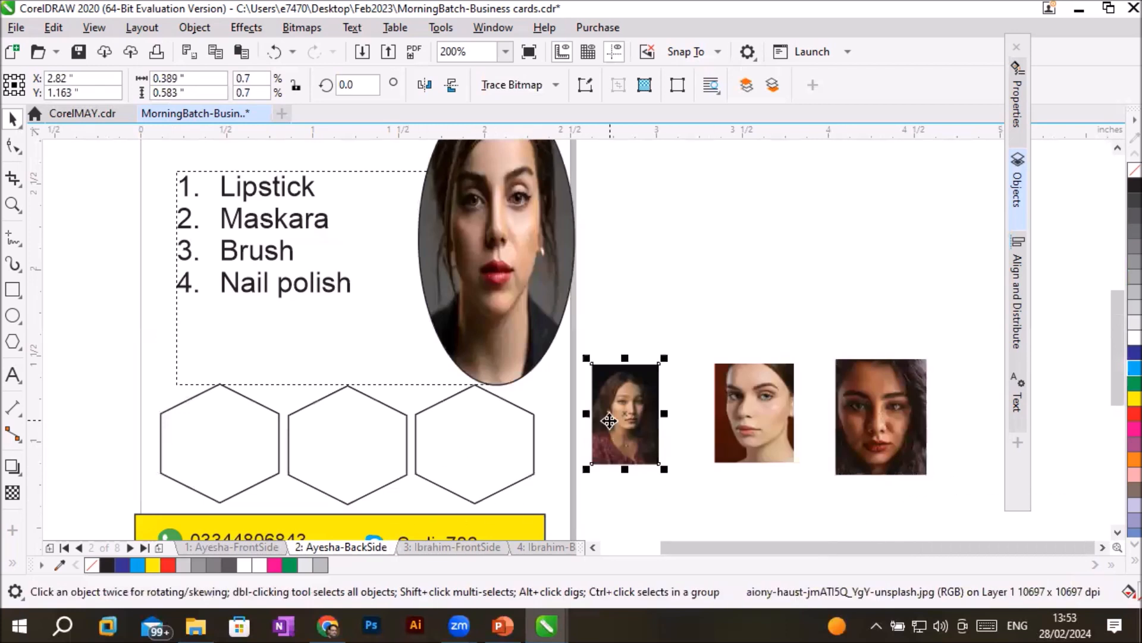
pyautogui.rightClick(609, 420)
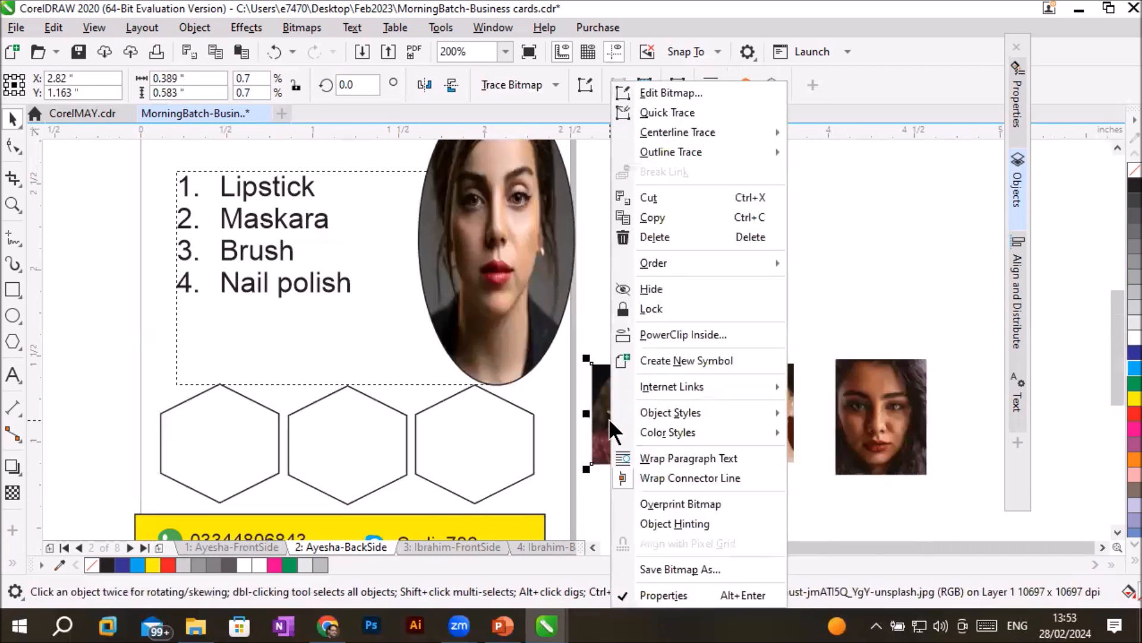
pyautogui.click(698, 334)
pyautogui.click(272, 407)
pyautogui.click(773, 396)
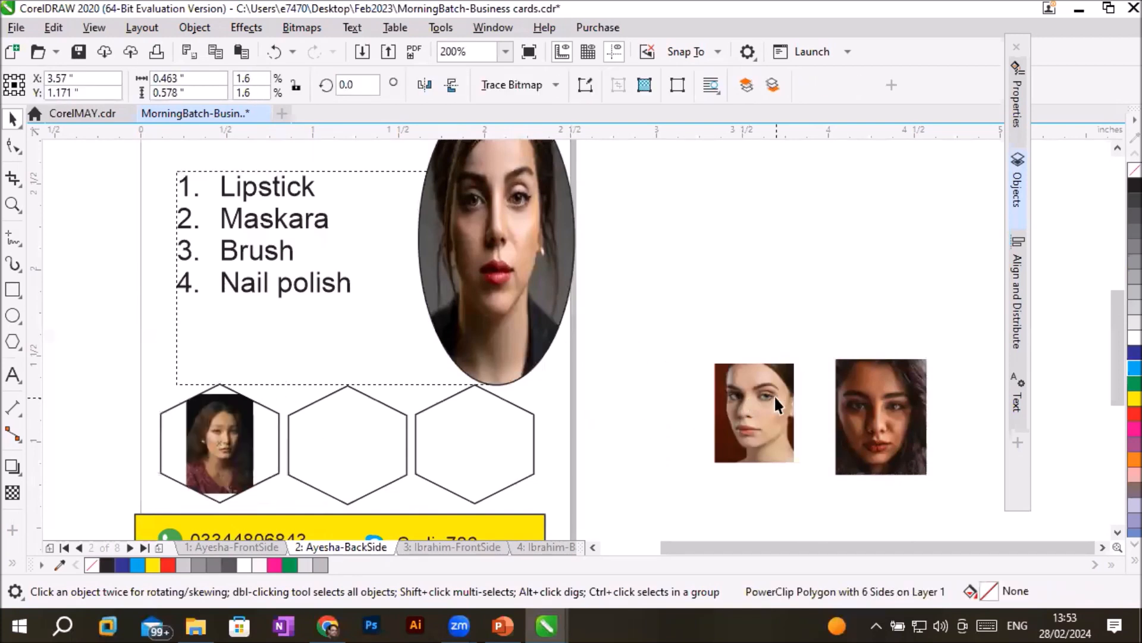
pyautogui.rightClick(775, 397)
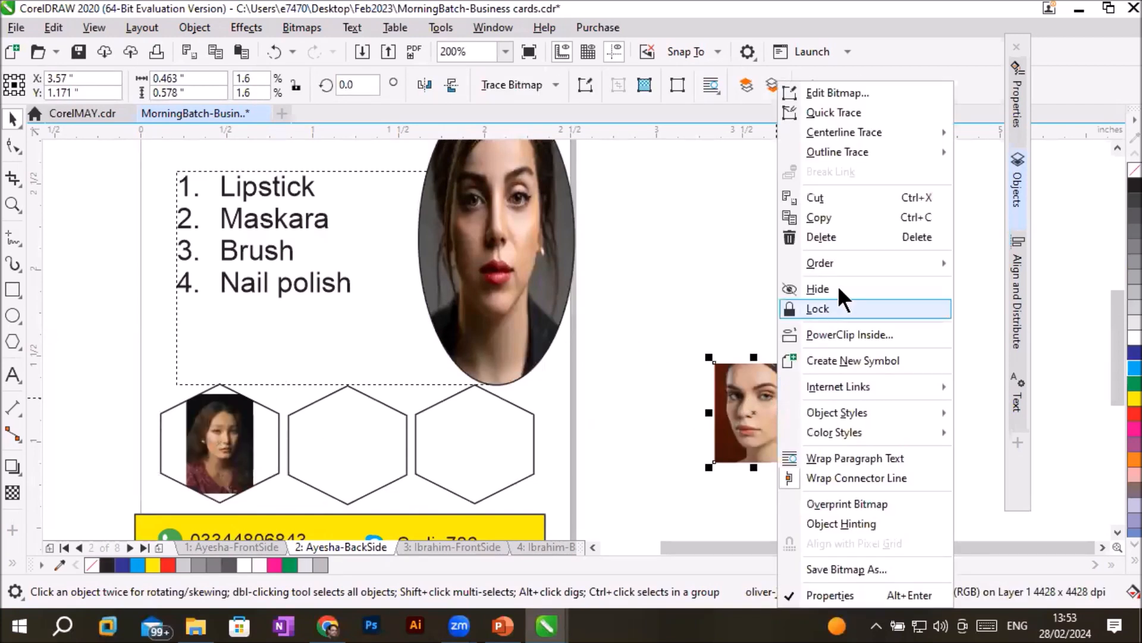
pyautogui.click(859, 336)
pyautogui.click(343, 440)
pyautogui.click(868, 395)
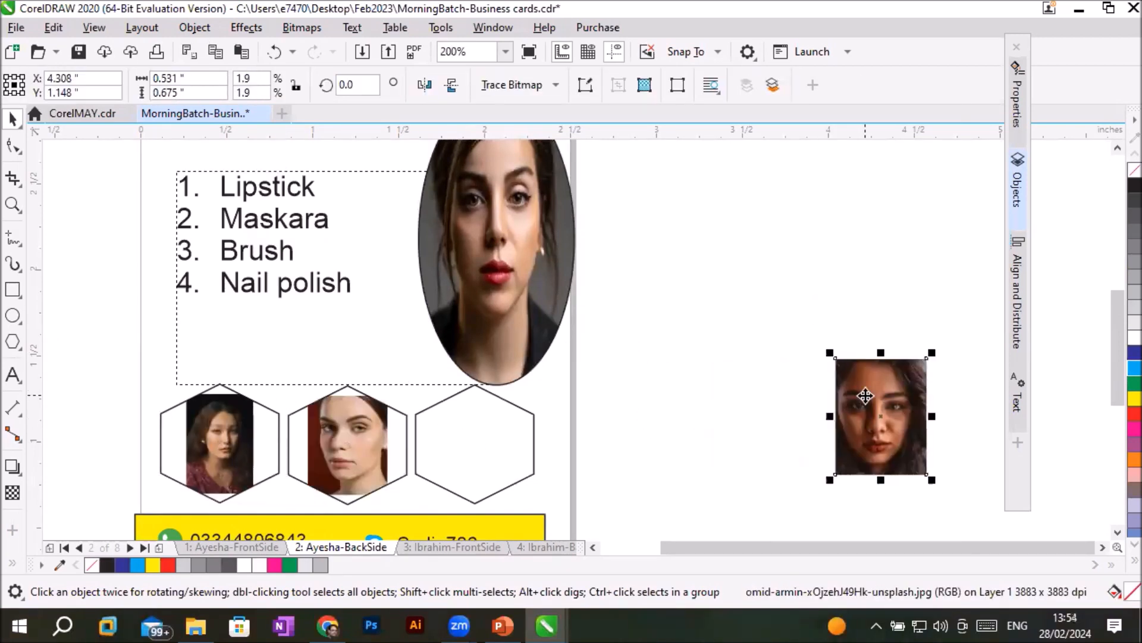
pyautogui.rightClick(870, 395)
pyautogui.click(938, 333)
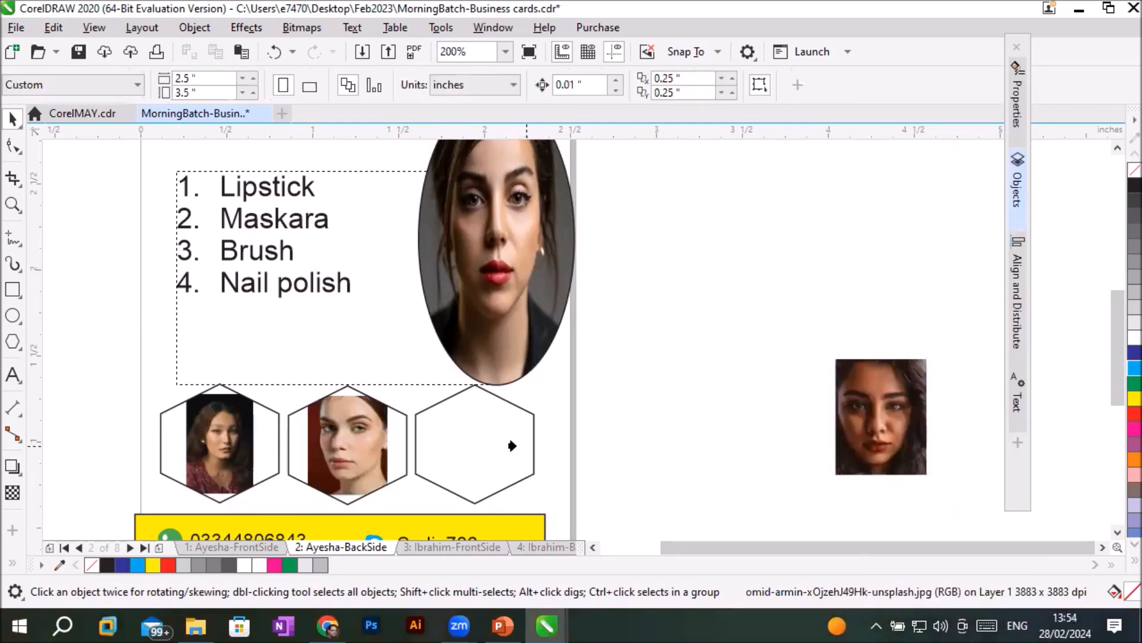
pyautogui.click(476, 468)
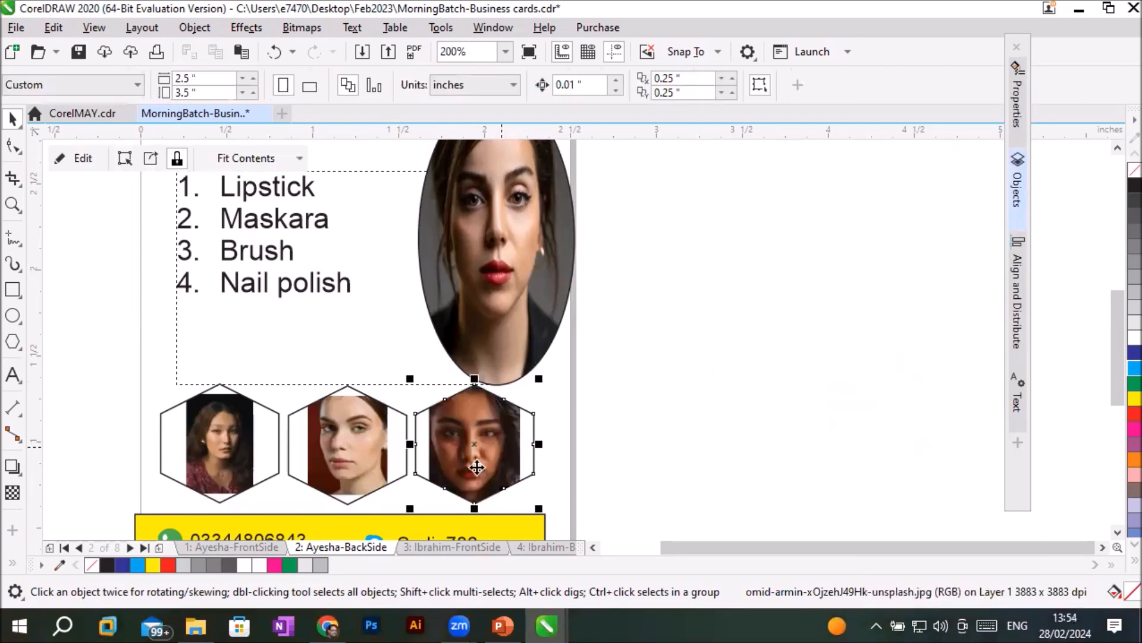
# - Apply Stretch to Fill to the portrait inside each of the three hexagons, and clear the selection
pyautogui.click(302, 155)
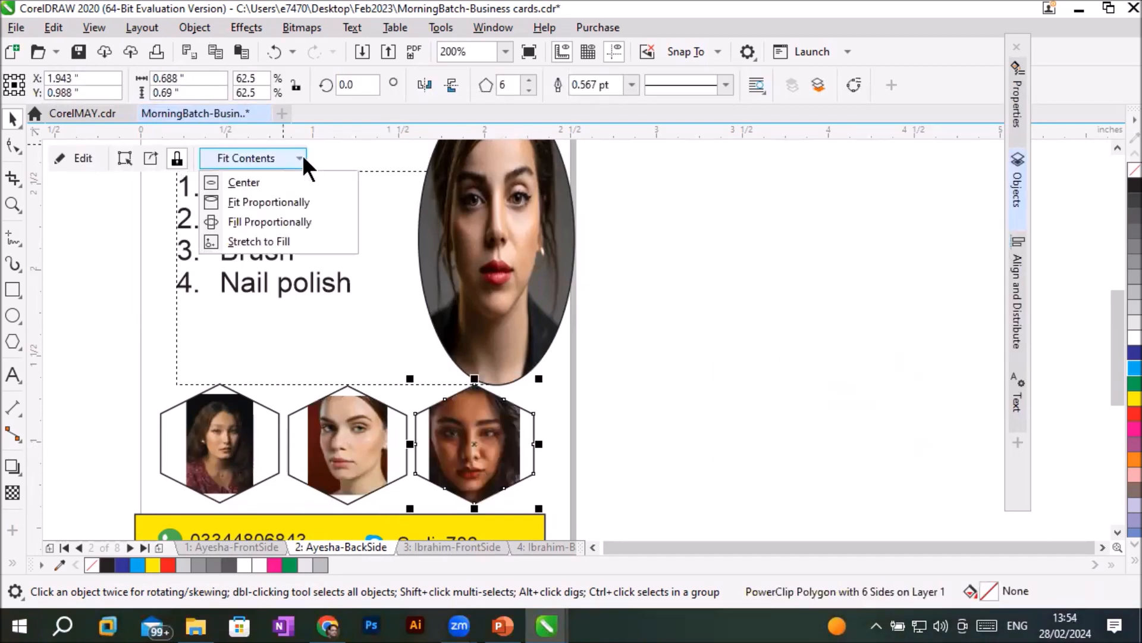
pyautogui.click(284, 242)
pyautogui.click(345, 441)
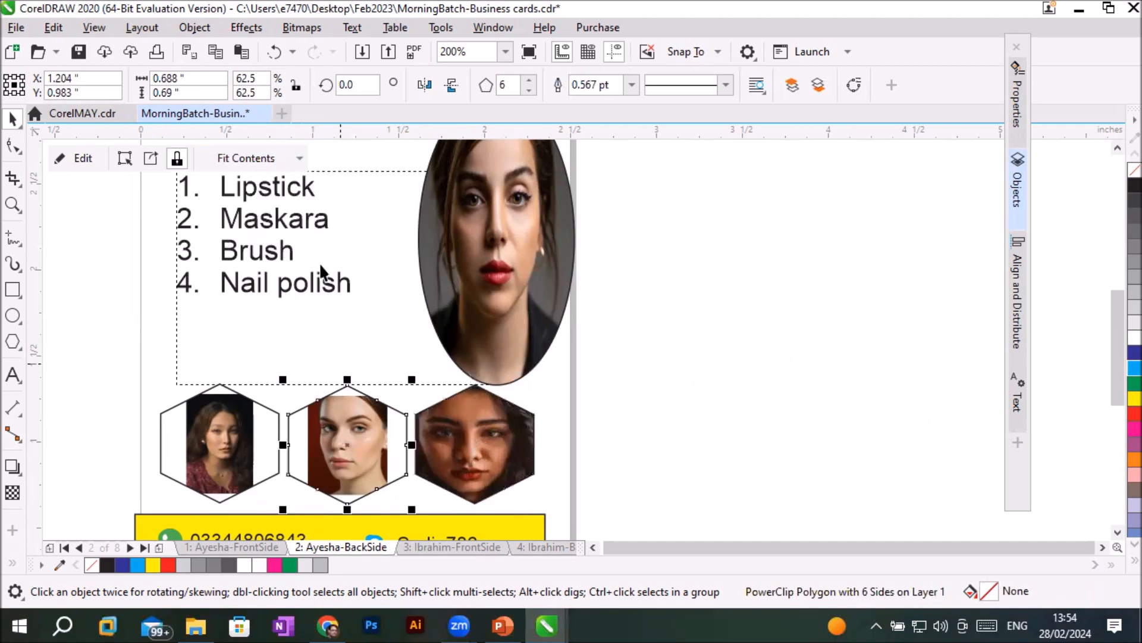
pyautogui.click(298, 158)
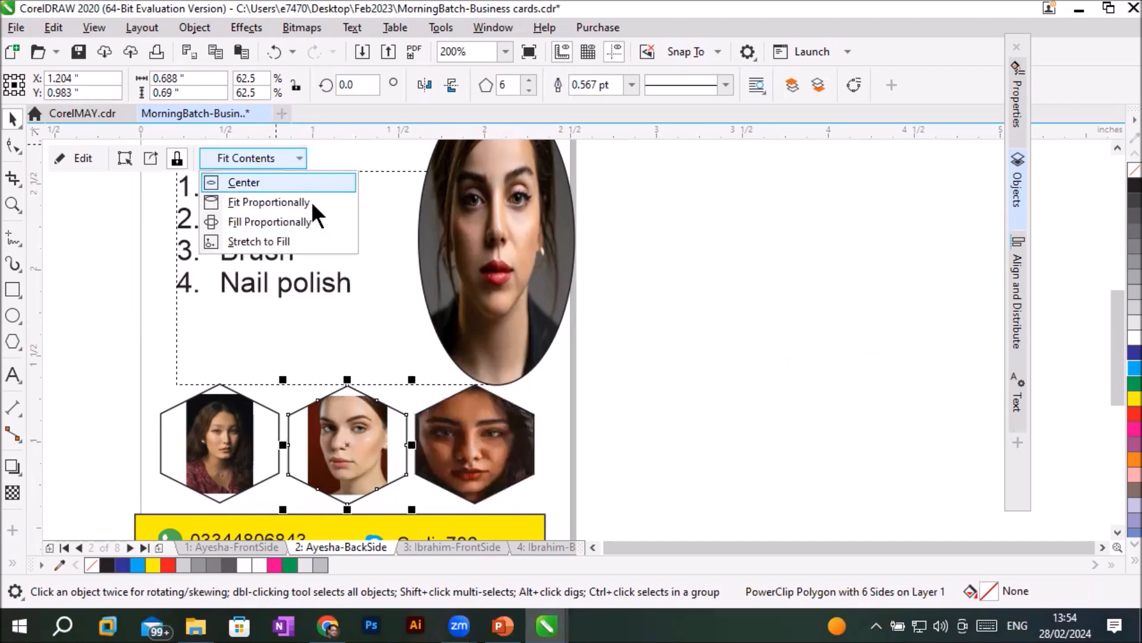
pyautogui.click(291, 240)
pyautogui.click(232, 474)
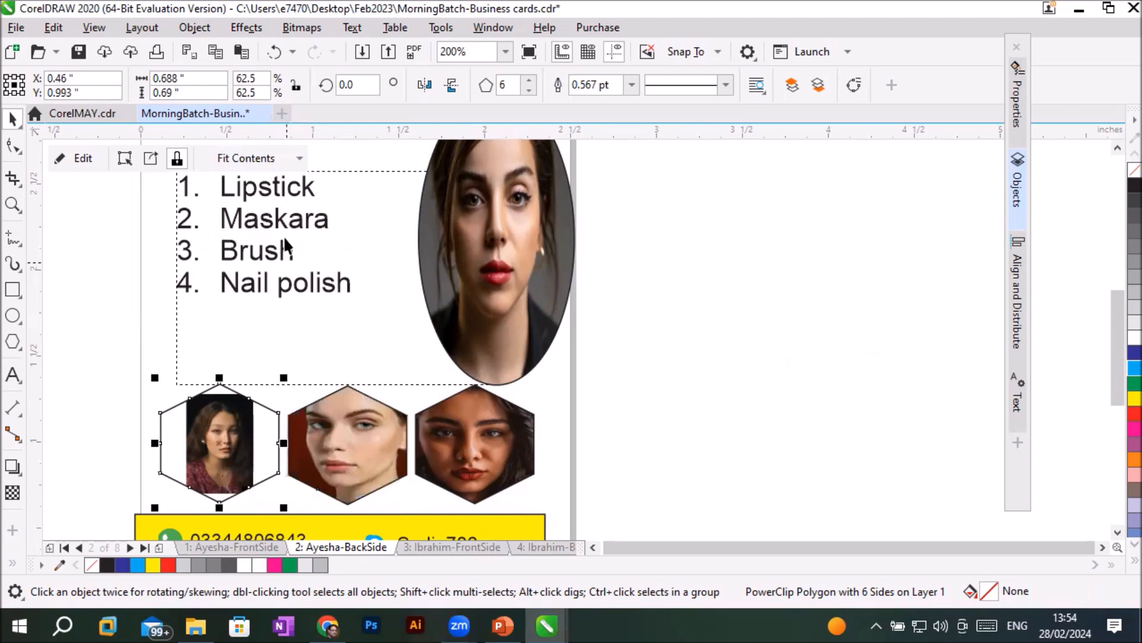
pyautogui.click(300, 157)
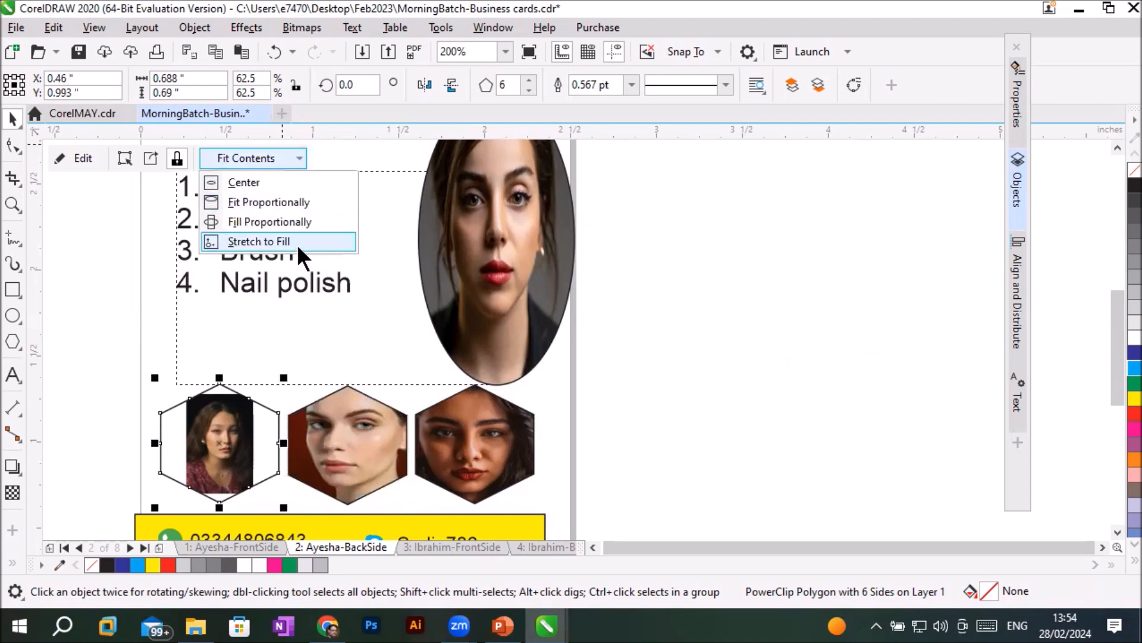
pyautogui.click(298, 241)
pyautogui.click(646, 417)
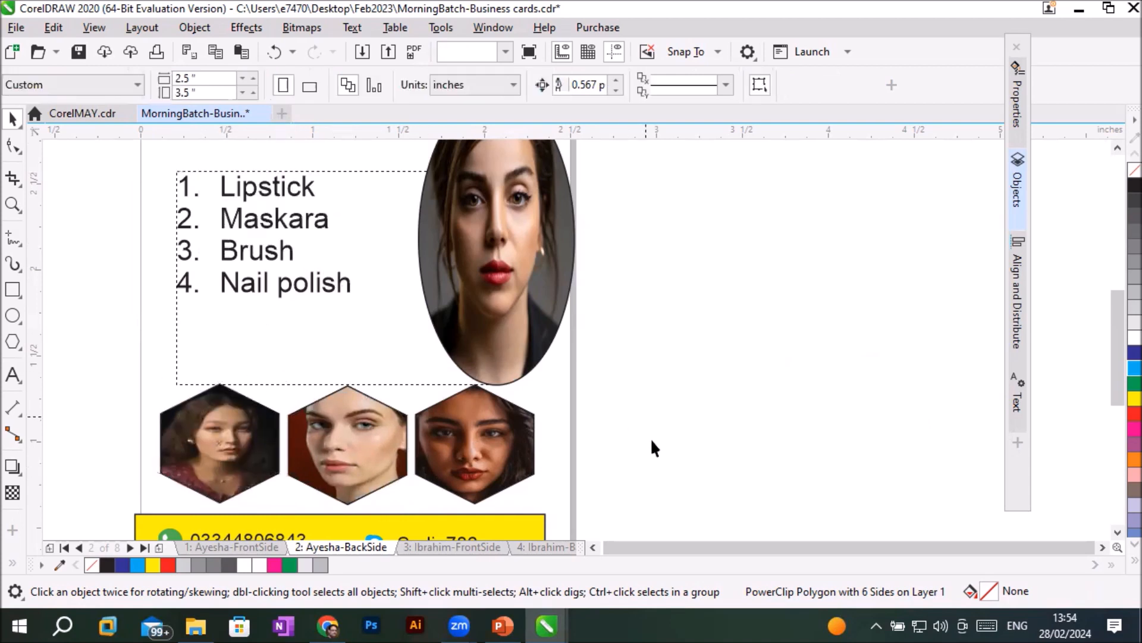
# - Select the three portrait hexagons, nudge them together 0.08 inches right and 0.05 inches down, and deselect them
pyautogui.scroll(-2, 747, 454)
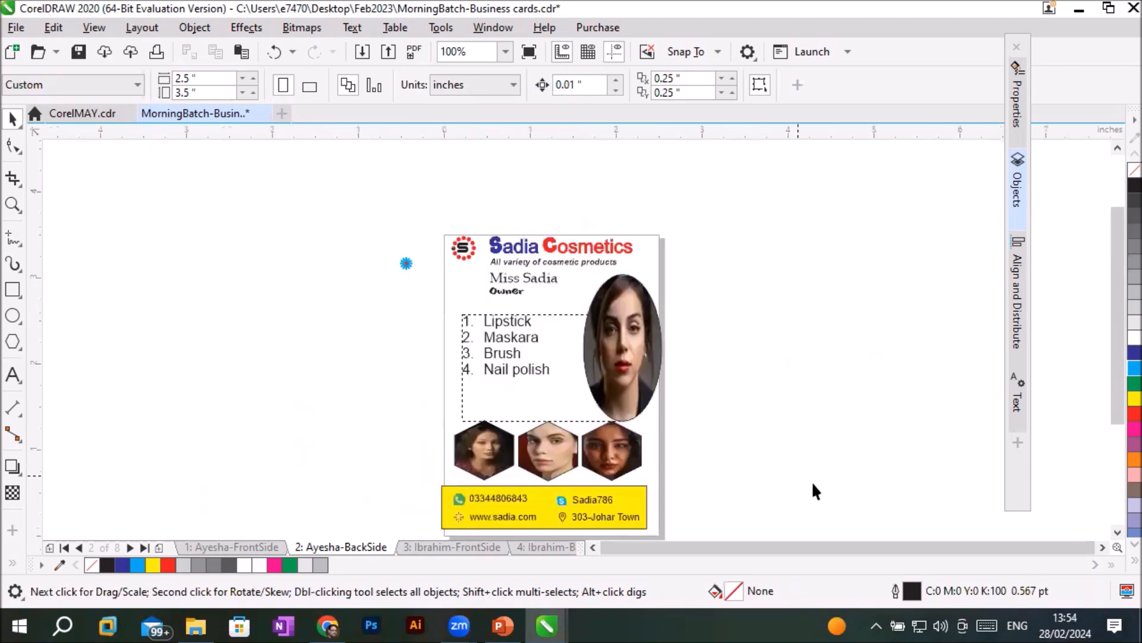
pyautogui.click(1101, 546)
pyautogui.click(1117, 533)
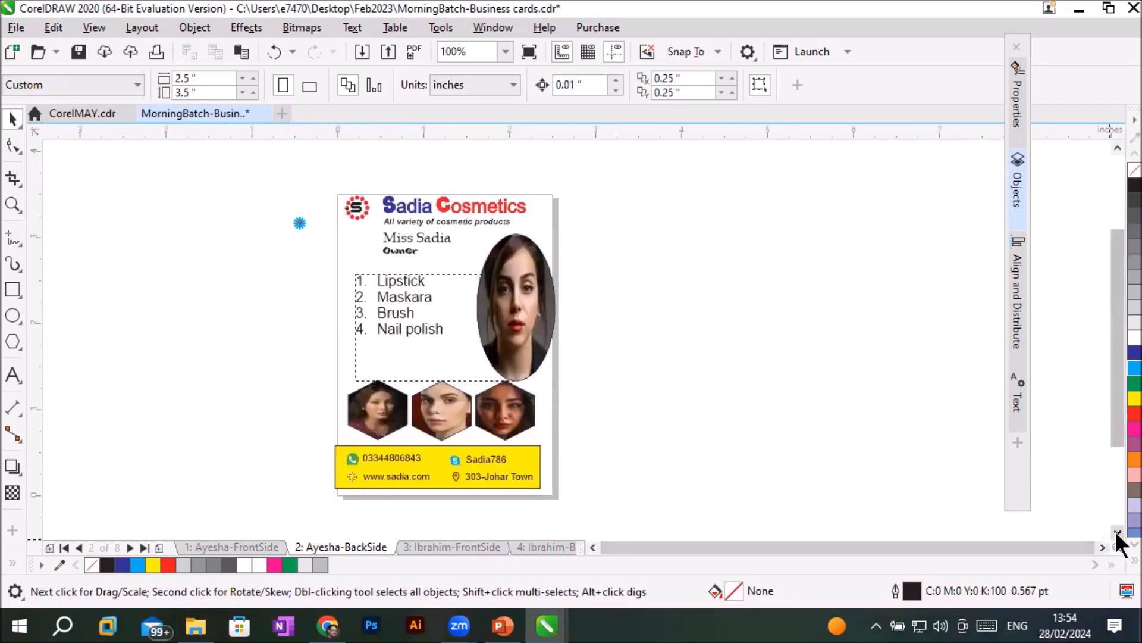
pyautogui.scroll(2, 294, 382)
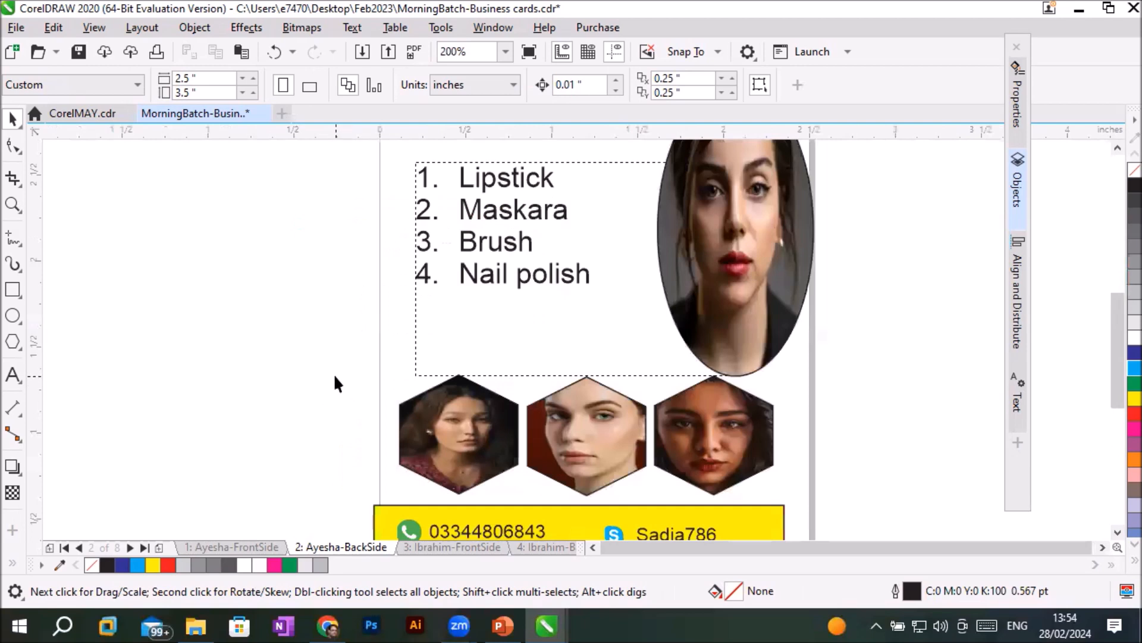
pyautogui.moveTo(323, 377); pyautogui.dragTo(833, 501)
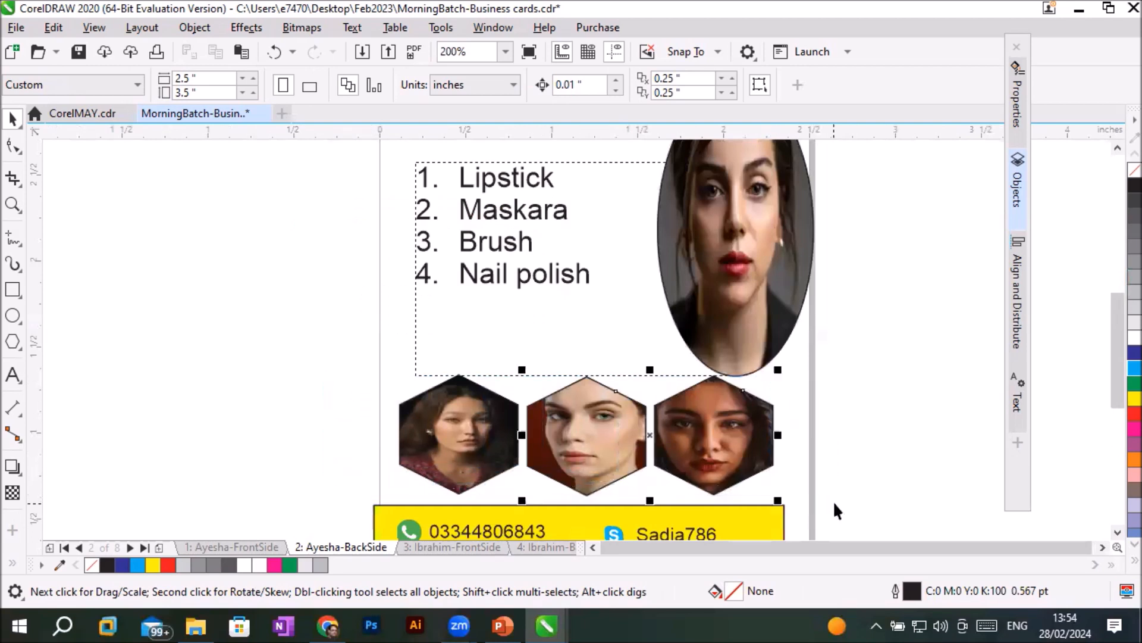
pyautogui.keyDown('shift'); pyautogui.click(432, 437); pyautogui.keyUp('shift')
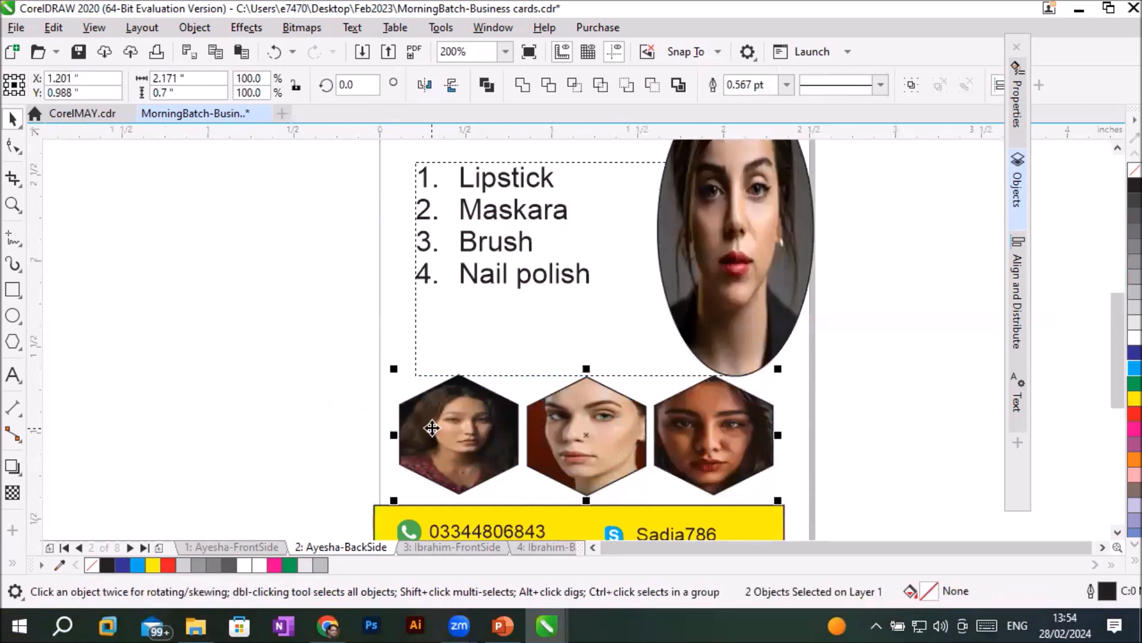
pyautogui.press('Right')
pyautogui.press('Right')
pyautogui.press('Right')
pyautogui.press('Right')
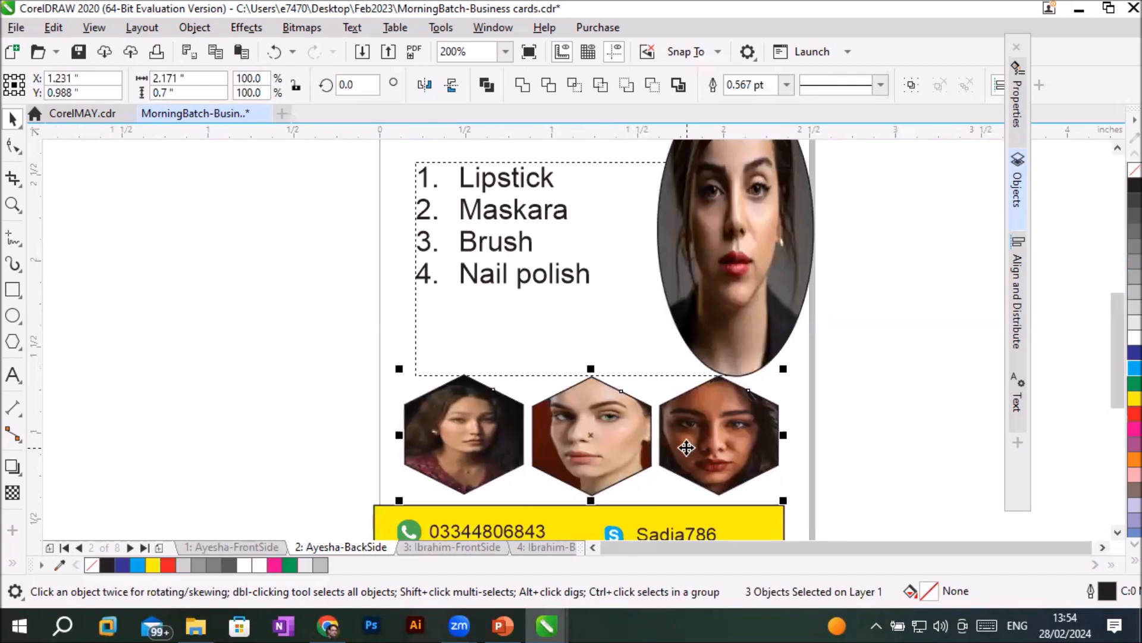
pyautogui.press('Down')
pyautogui.press('Down')
pyautogui.press('Down')
pyautogui.press('Down')
pyautogui.press('Down')
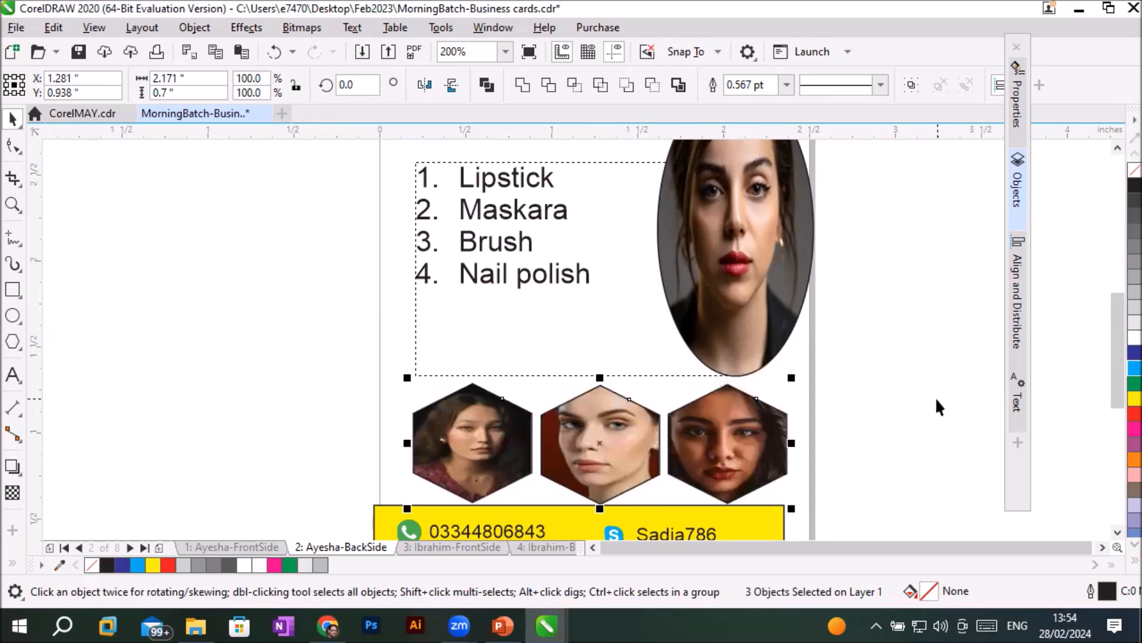
pyautogui.click(990, 477)
# - Switch the yellow contact bar to scalloped corners and set its upper-right corner radius to 0.14 inches
pyautogui.click(1102, 544)
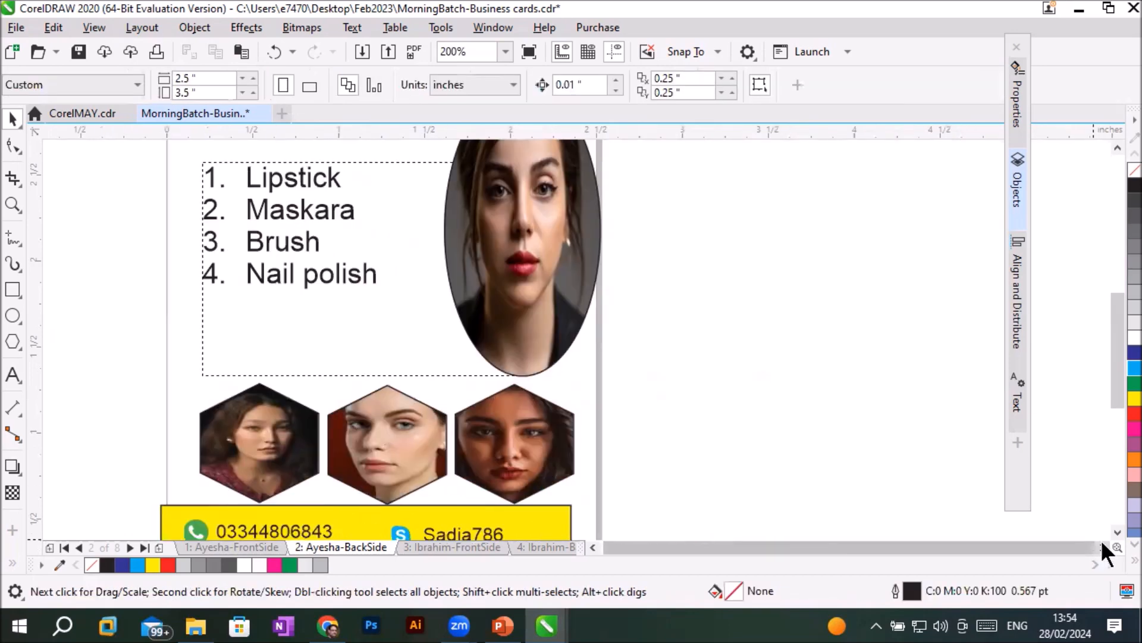
pyautogui.scroll(-2, 676, 355)
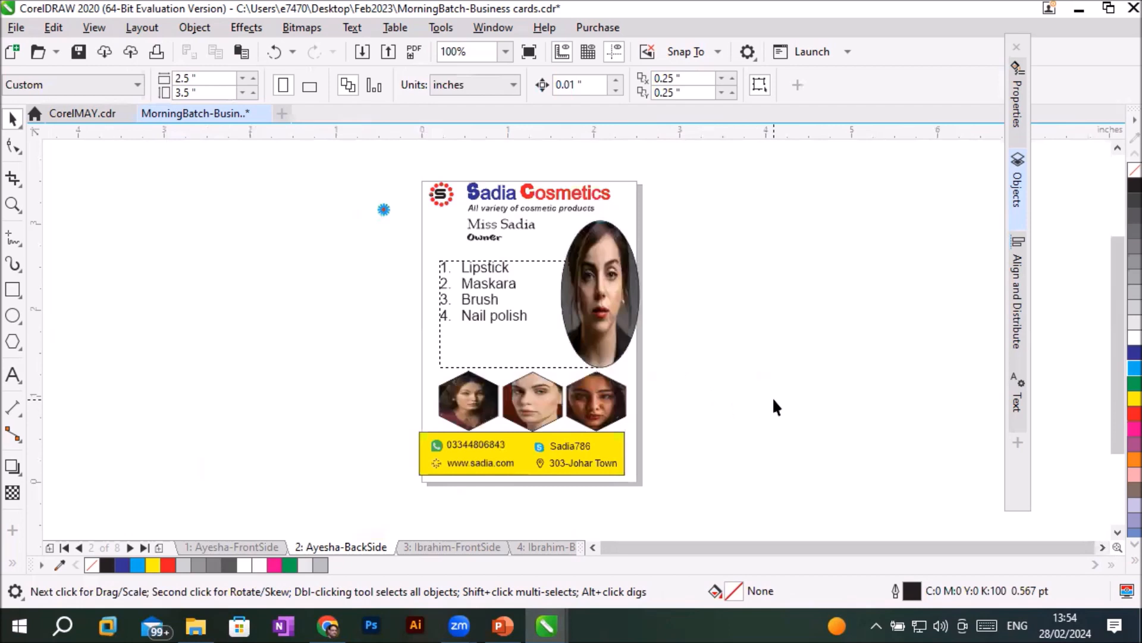
pyautogui.scroll(2, 783, 441)
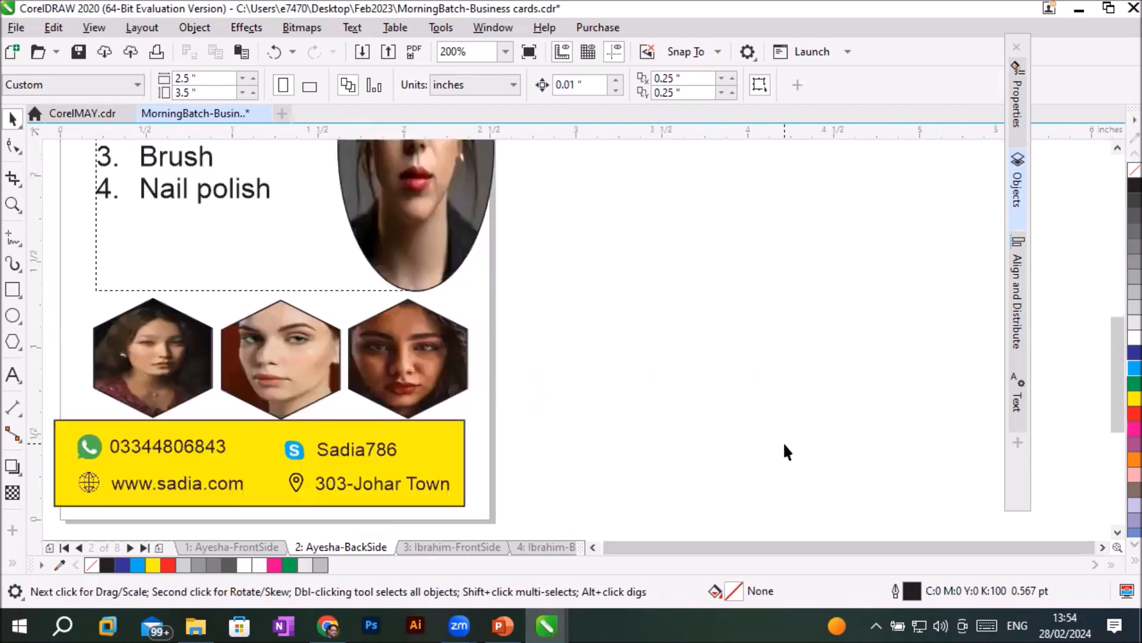
pyautogui.click(462, 438)
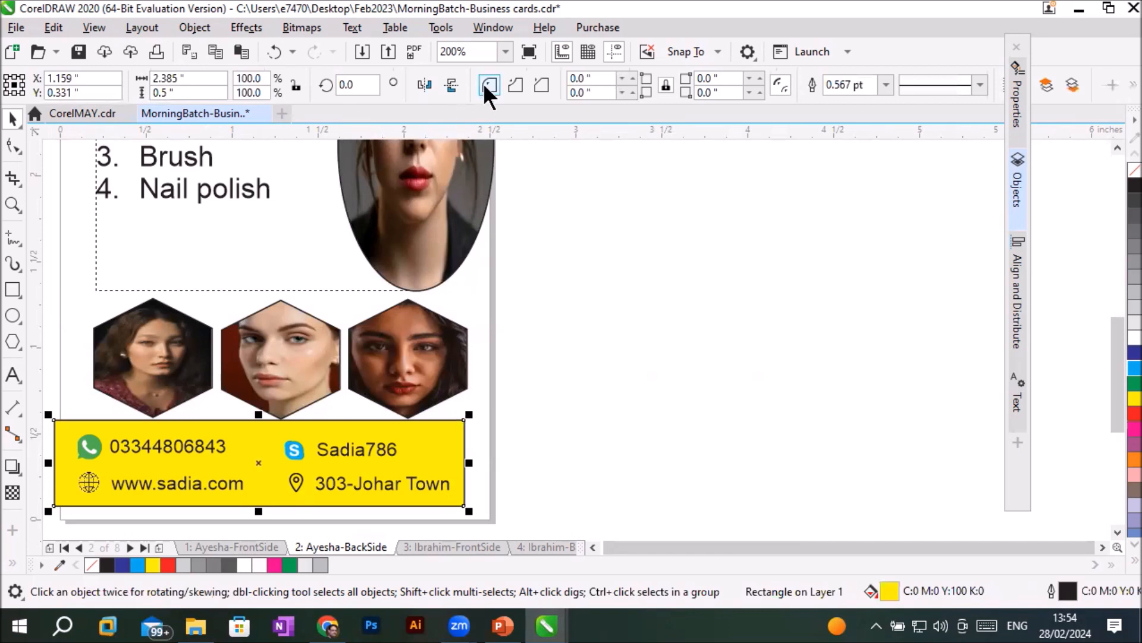
pyautogui.click(517, 83)
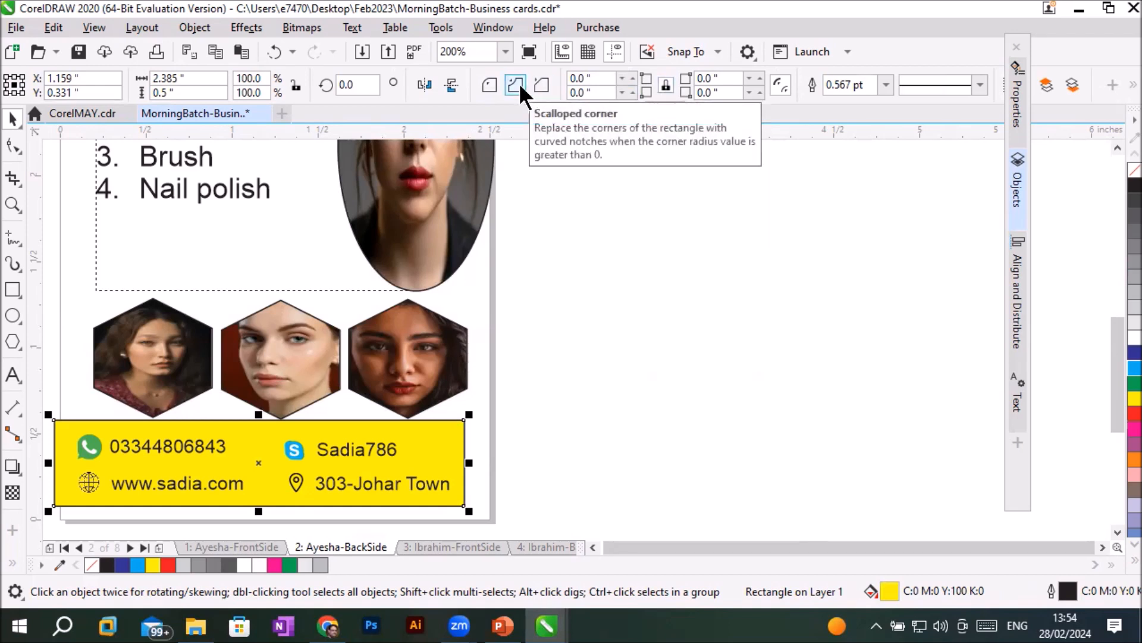
pyautogui.click(760, 77)
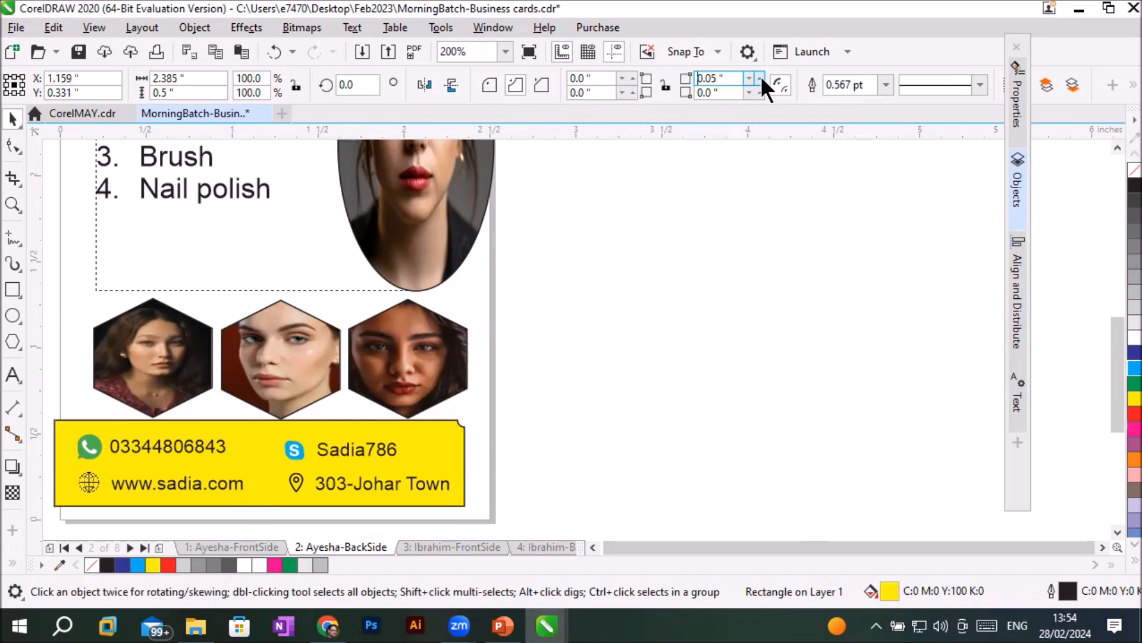
pyautogui.click(761, 77)
pyautogui.click(760, 77)
pyautogui.click(761, 75)
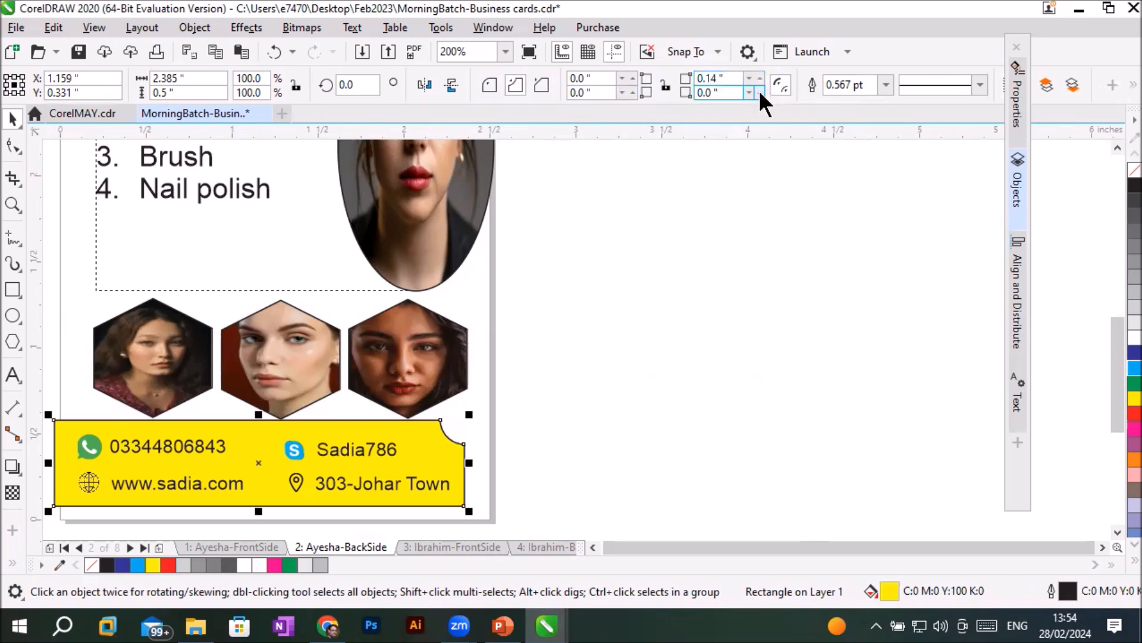
# - Set the contact bar's lower-right corner radius to 0.14 inches
pyautogui.click(761, 91)
pyautogui.click(761, 90)
pyautogui.click(760, 90)
pyautogui.click(761, 91)
pyautogui.click(761, 89)
pyautogui.click(762, 89)
pyautogui.click(761, 89)
# - Move the yellow contact bar slightly right and down to align its left end with the card's edge, and deselect it
pyautogui.moveTo(75, 425)
pyautogui.mouseDown()
pyautogui.moveTo(88, 426)
pyautogui.moveTo(76, 426)
pyautogui.mouseUp()
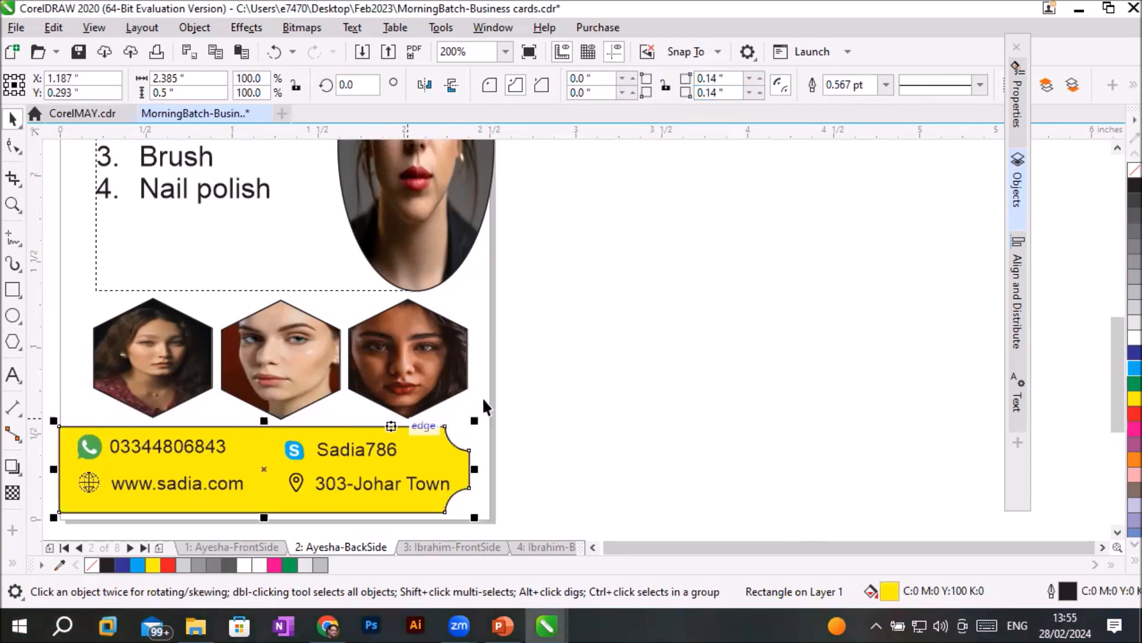
pyautogui.click(613, 419)
pyautogui.scroll(-2, 613, 419)
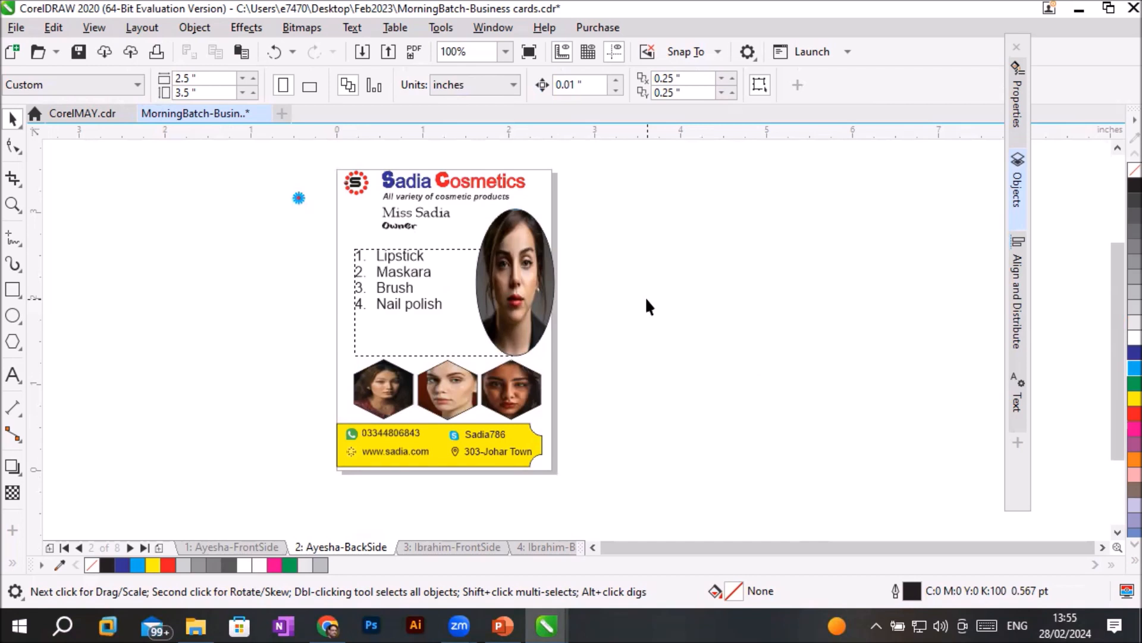
# - Move the blue flower ornament onto the card between the product list and the oval portrait, at about X 1.42, Y 2.42 inches
pyautogui.moveTo(272, 183)
pyautogui.mouseDown()
pyautogui.moveTo(299, 214)
pyautogui.moveTo(318, 213)
pyautogui.mouseUp()
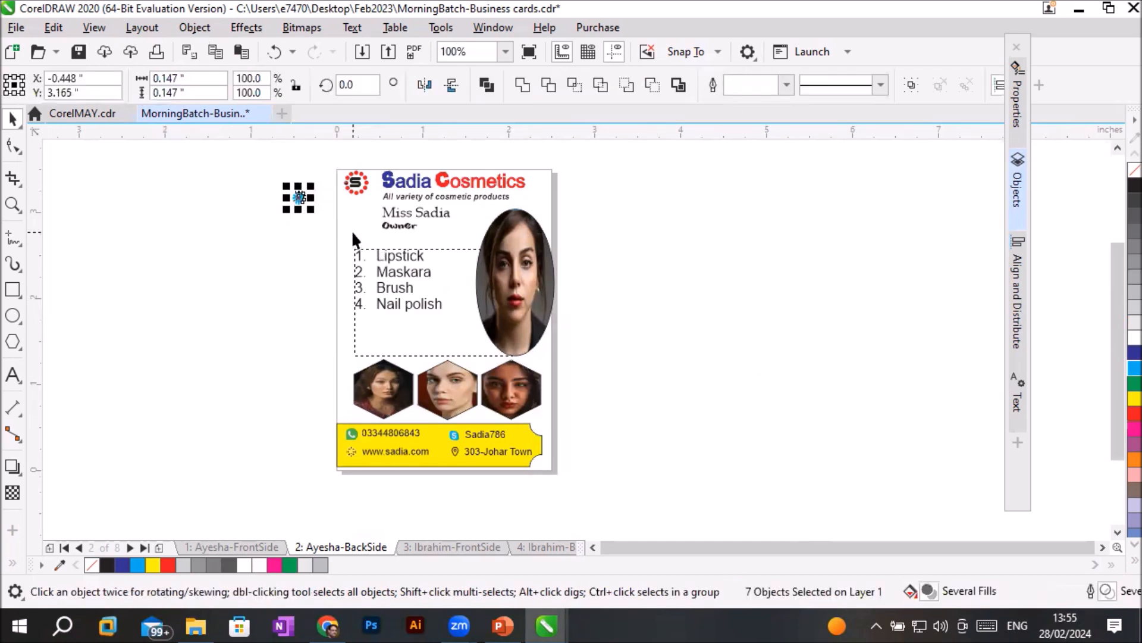
pyautogui.scroll(2, 352, 234)
pyautogui.moveTo(245, 165); pyautogui.dragTo(697, 318)
pyautogui.scroll(2, 895, 306)
pyautogui.scroll(-2, 588, 338)
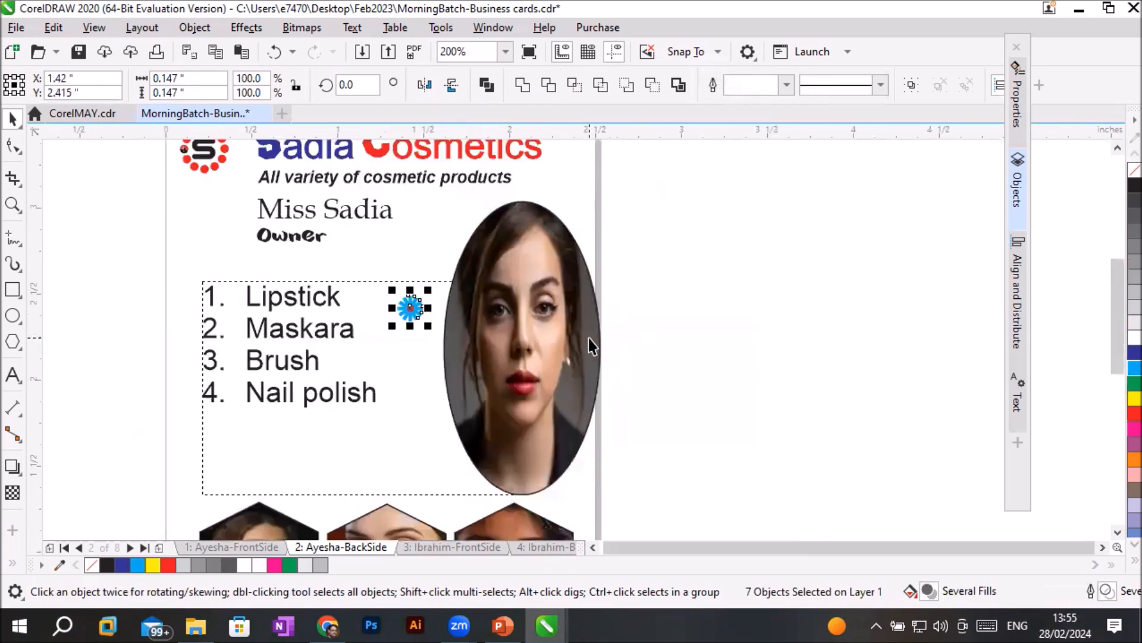
# - Duplicate the flower about 0.23 inches downward and repeat it into a column of five beside the product list, then deselect
pyautogui.moveTo(409, 307); pyautogui.dragTo(413, 352)
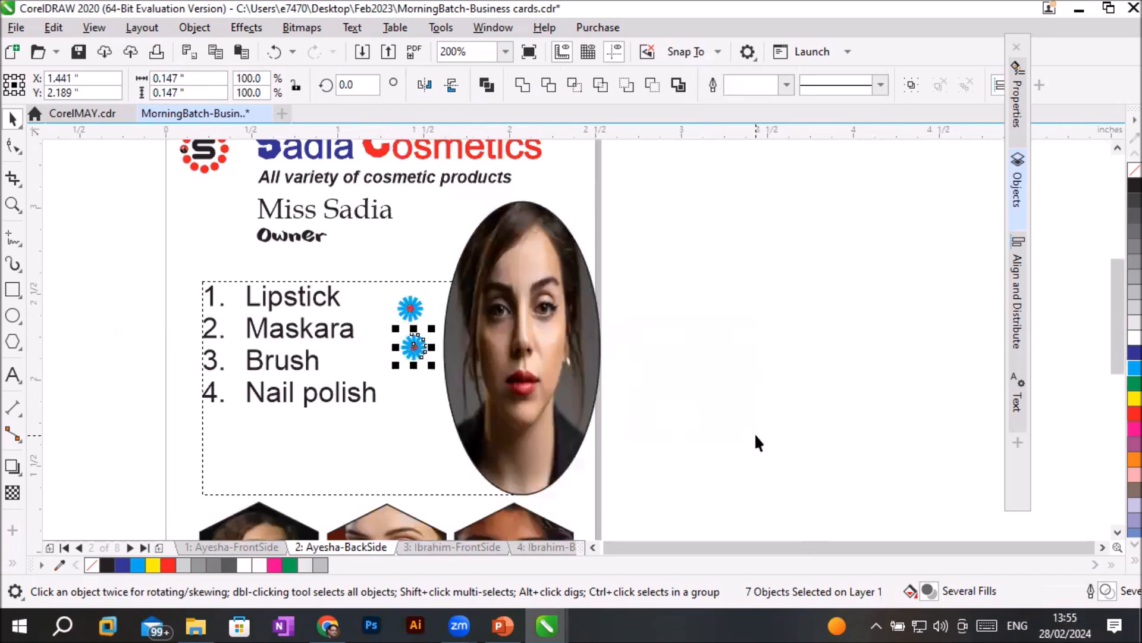
pyautogui.hotkey('ctrl', 'r')
pyautogui.hotkey('ctrl', 'r')
pyautogui.hotkey('ctrl', 'r')
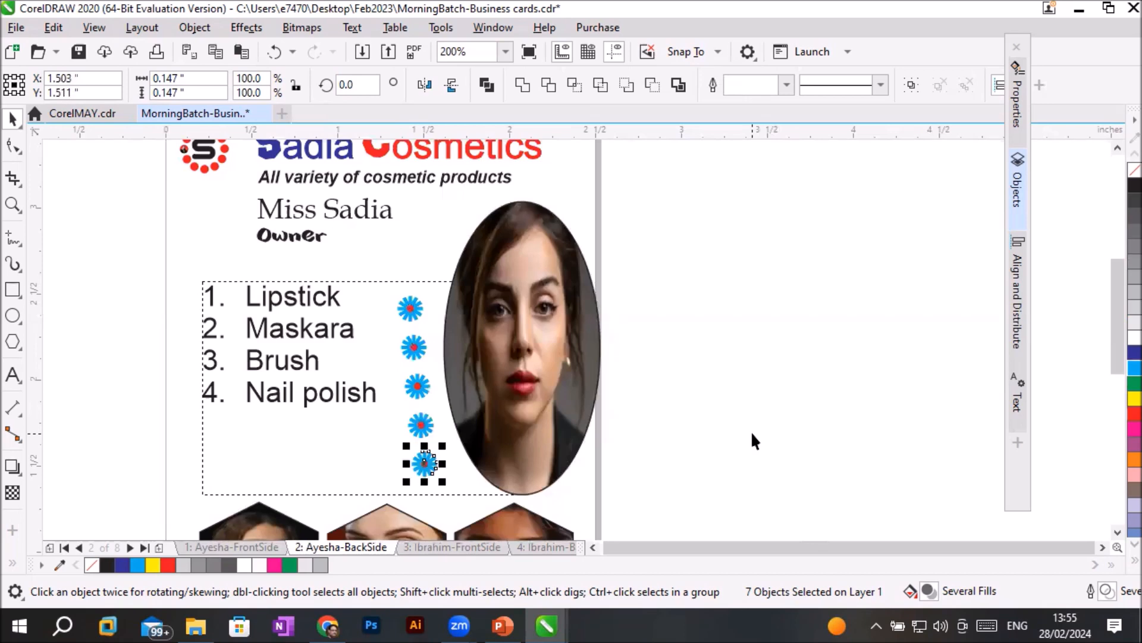
pyautogui.click(767, 430)
# - Move the oval portrait slightly right and down so it overhangs the card's right edge, centred at about X 2.15, Y 2.15 inches
pyautogui.scroll(-1, 811, 364)
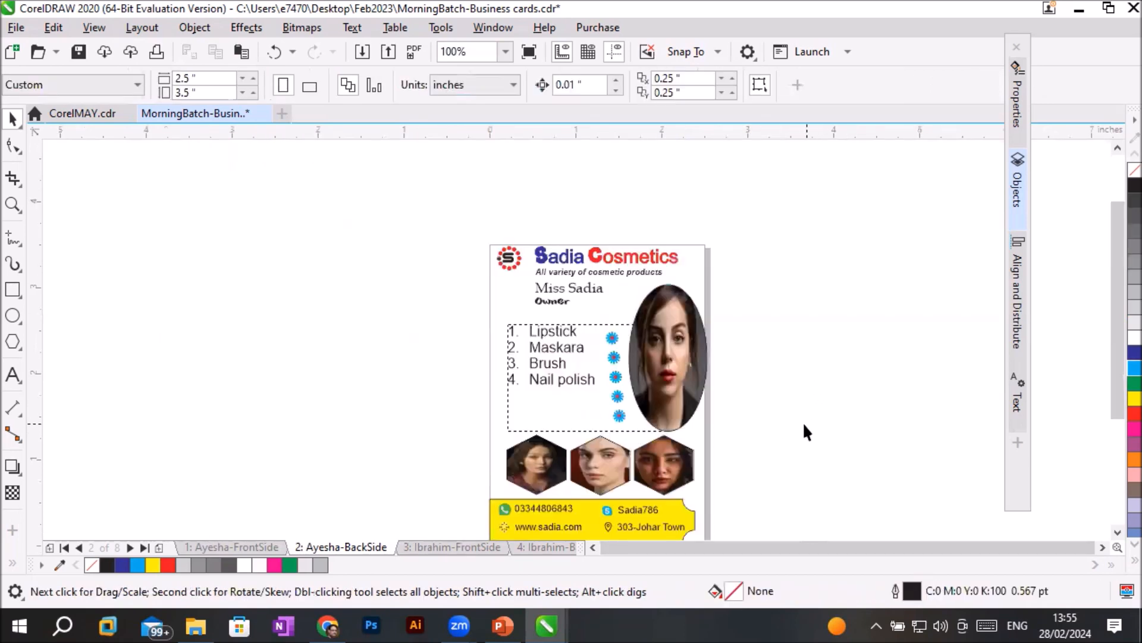
pyautogui.scroll(1, 800, 424)
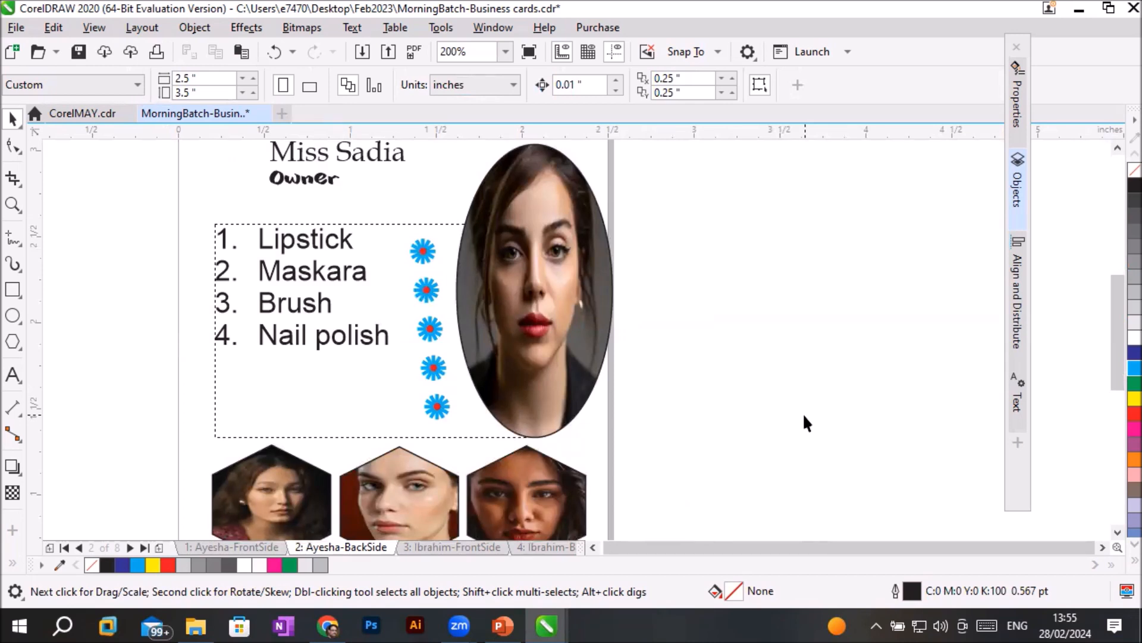
pyautogui.scroll(1, 797, 410)
pyautogui.scroll(-1, 768, 404)
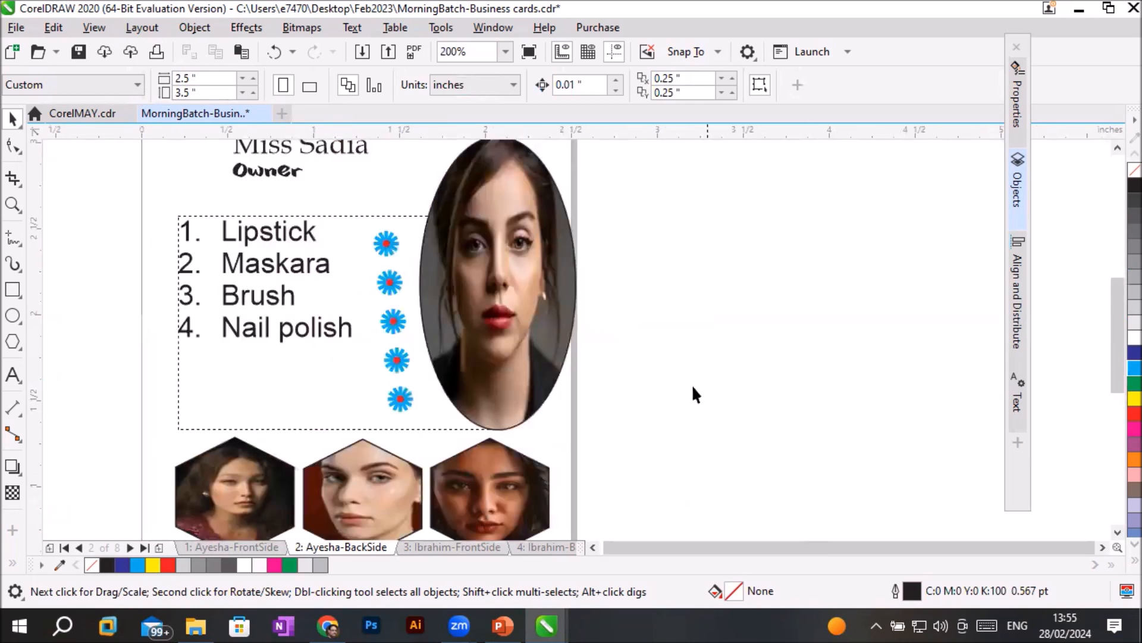
pyautogui.scroll(1, 582, 295)
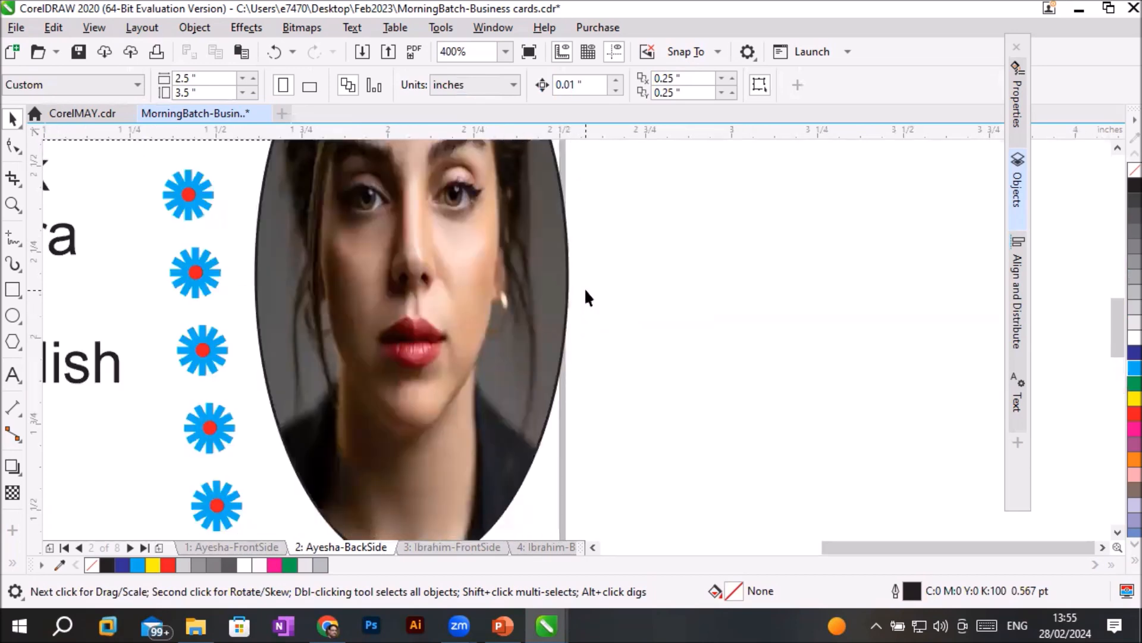
pyautogui.scroll(-1, 584, 287)
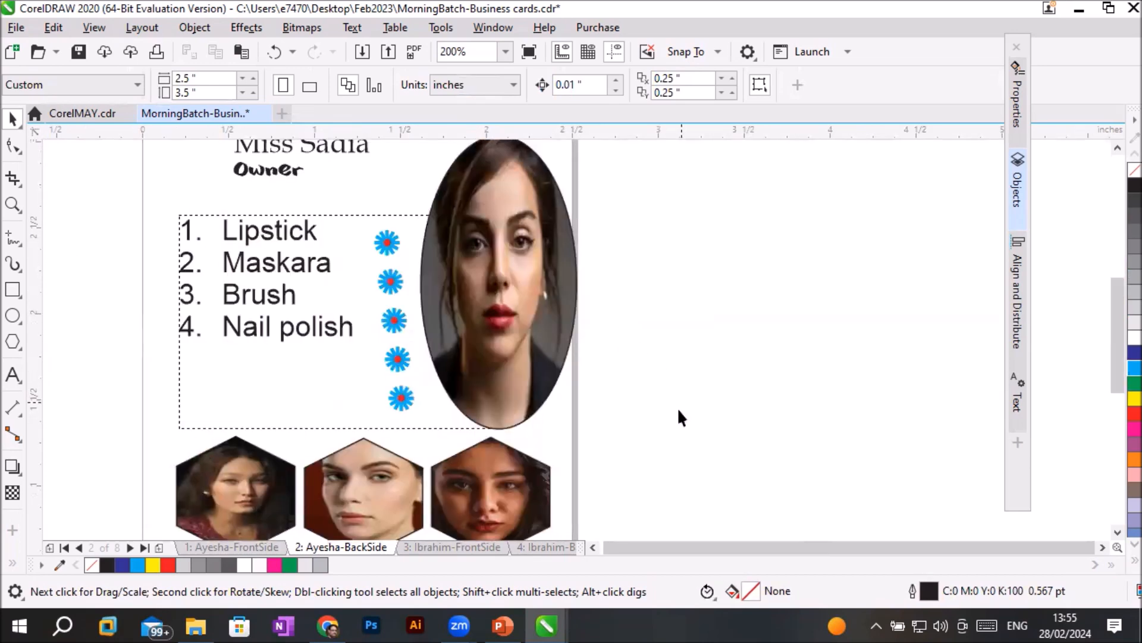
pyautogui.moveTo(563, 319); pyautogui.dragTo(578, 325)
# - Stretch the yellow contact bar's left end past the card's left edge to a width of about 2.75 inches
pyautogui.scroll(-3, 1117, 532)
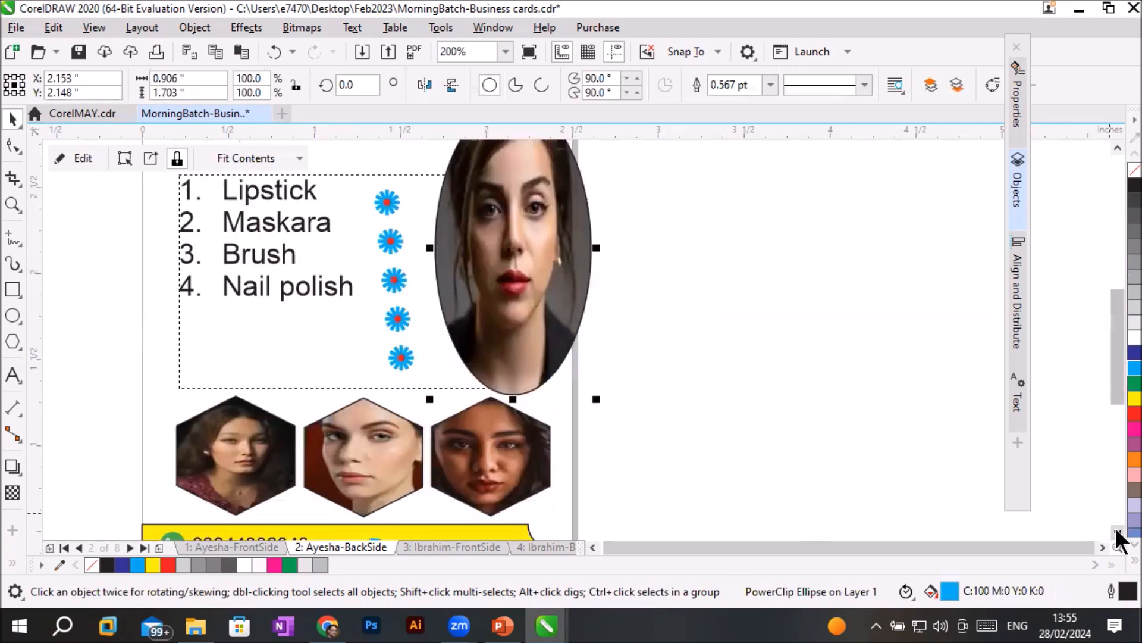
pyautogui.scroll(-1, 1117, 535)
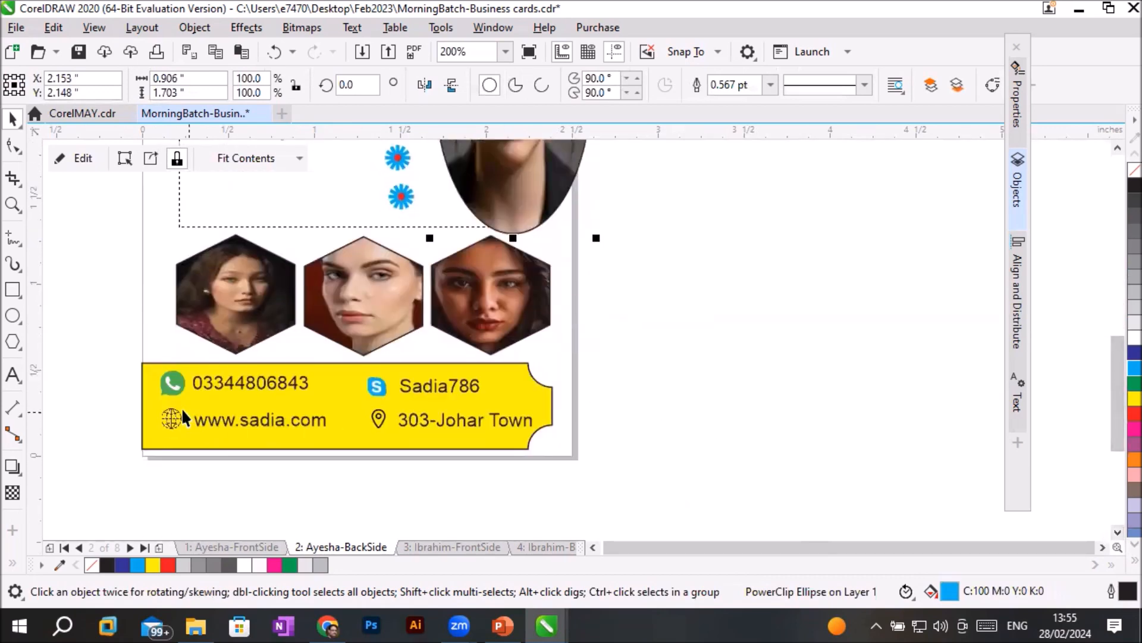
pyautogui.click(152, 400)
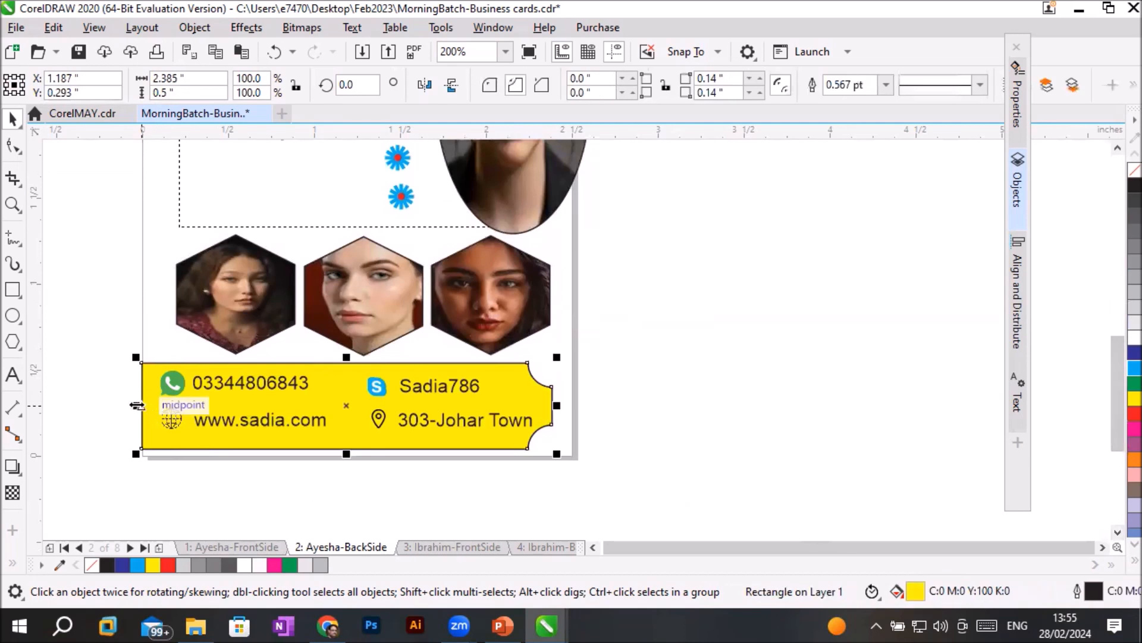
pyautogui.moveTo(143, 403); pyautogui.dragTo(72, 402)
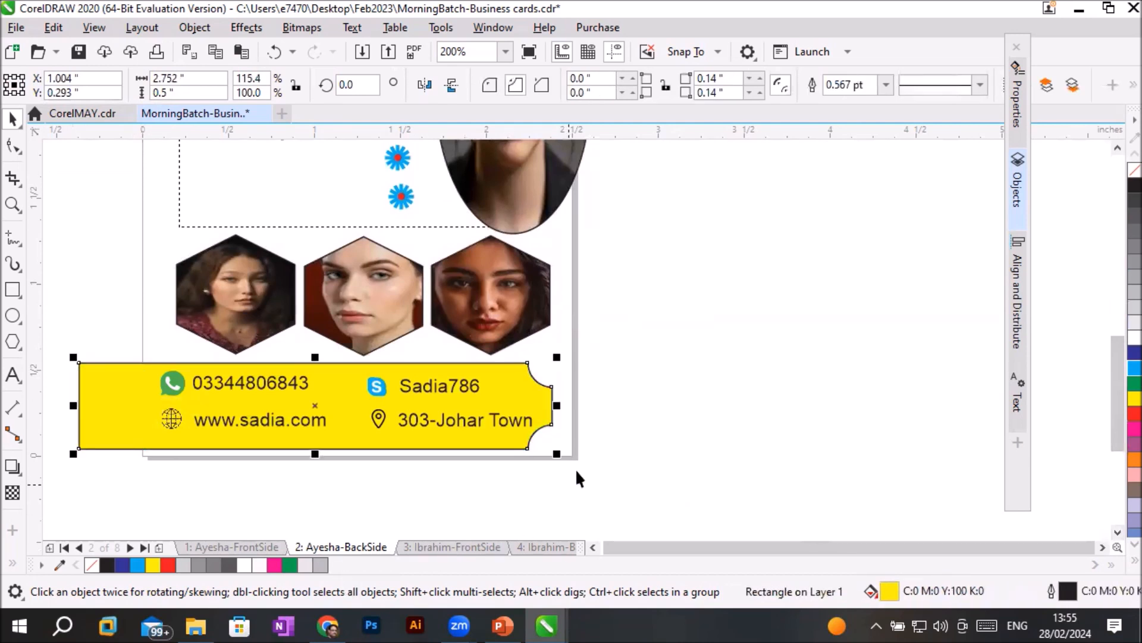
# - Inspect the oval portrait and the yellow contact bar along the card's side edges
pyautogui.scroll(-3, 591, 473)
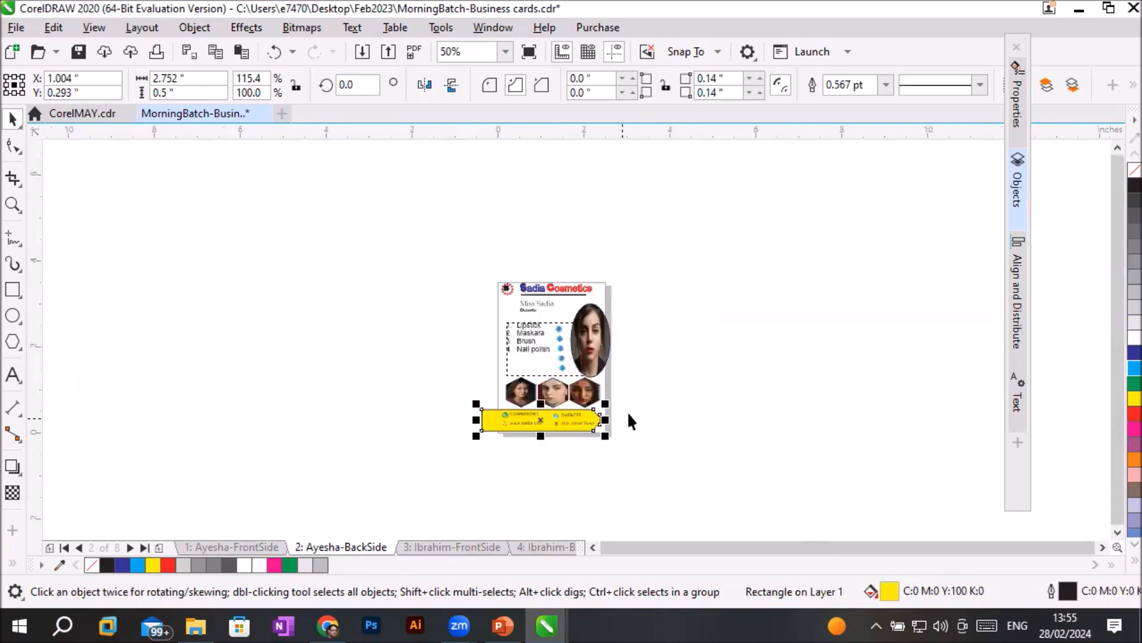
pyautogui.scroll(1, 664, 333)
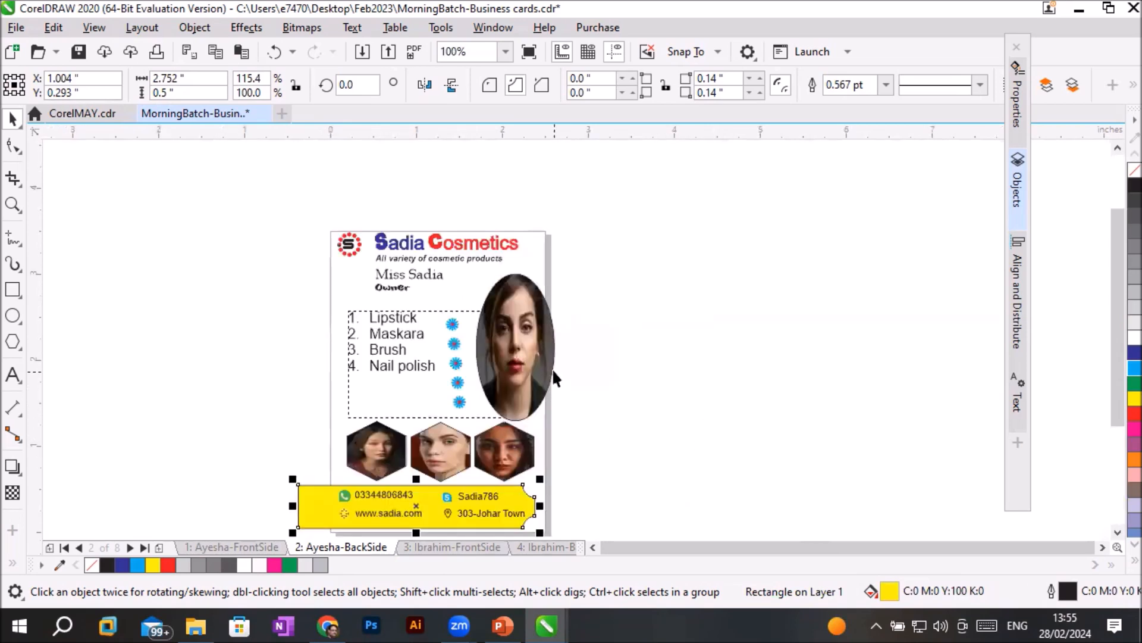
pyautogui.scroll(2, 554, 368)
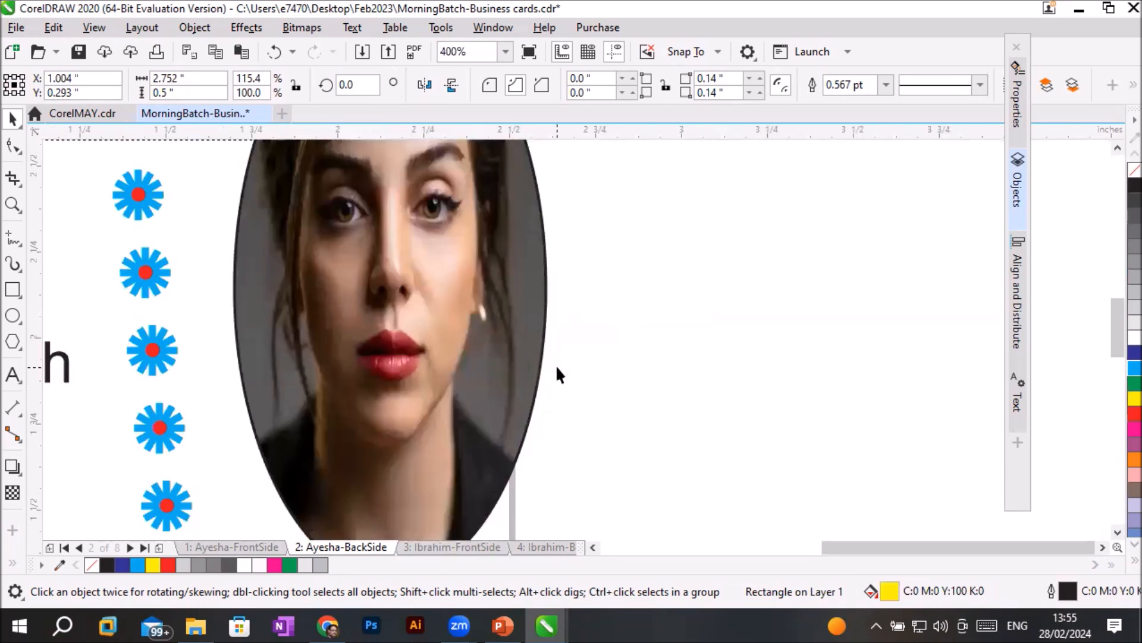
pyautogui.scroll(-2, 557, 374)
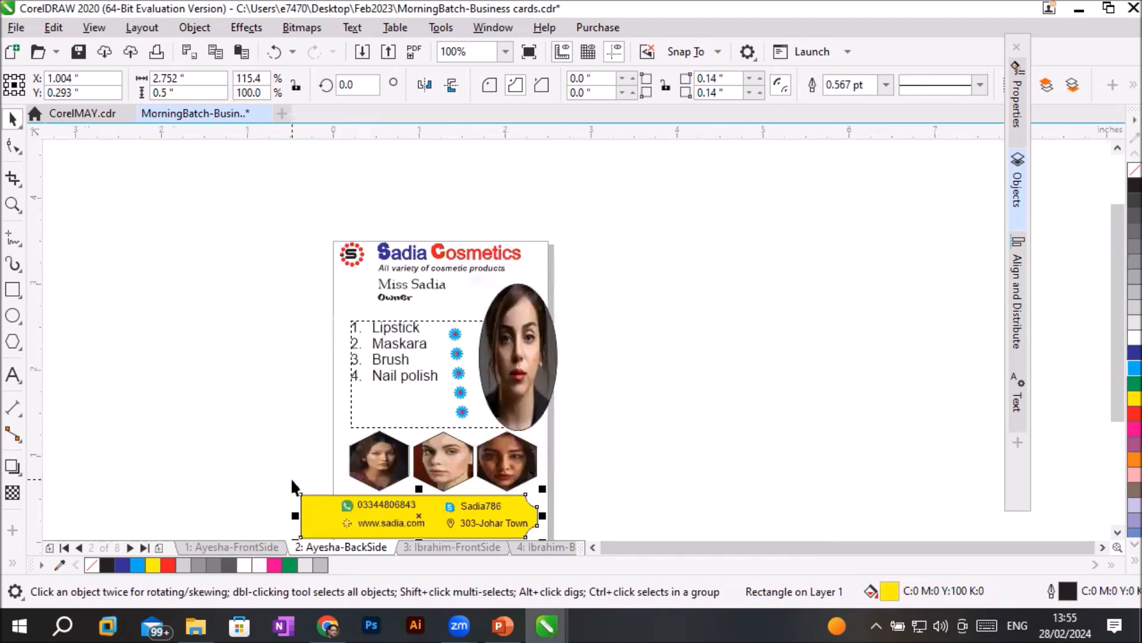
pyautogui.scroll(2, 311, 528)
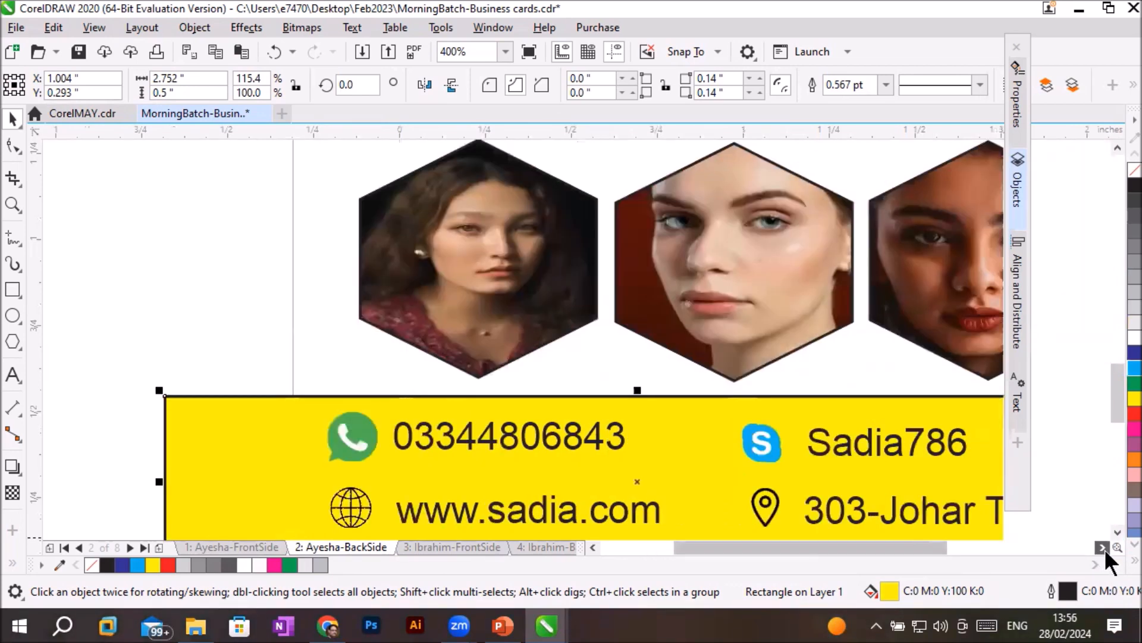
pyautogui.click(1102, 546)
pyautogui.click(1102, 546)
pyautogui.scroll(-2, 655, 359)
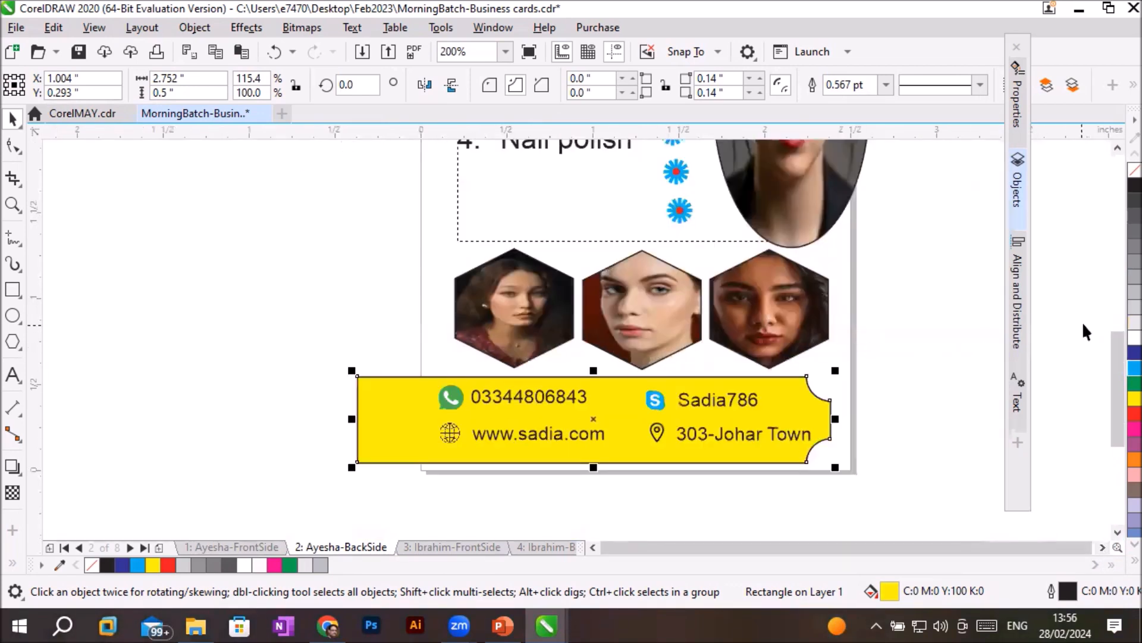
# - Draw a thin rectangle about 0.57 by 0.08 inches across the card's left edge below the logo and fill it dark blue
pyautogui.click(1114, 146)
pyautogui.scroll(-2, 906, 252)
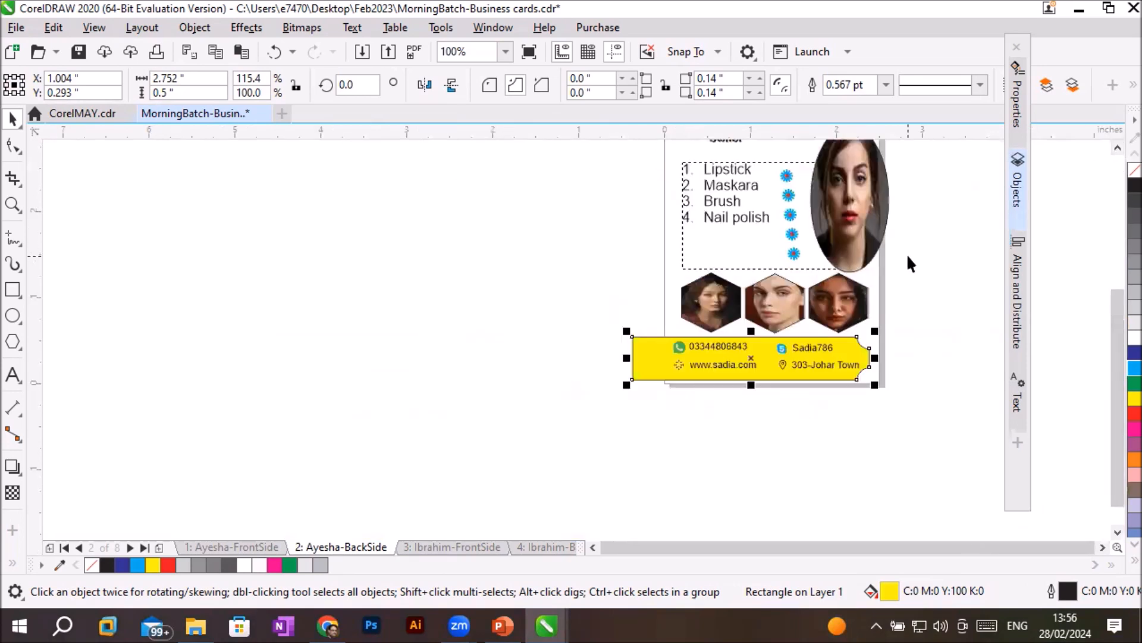
pyautogui.click(1115, 147)
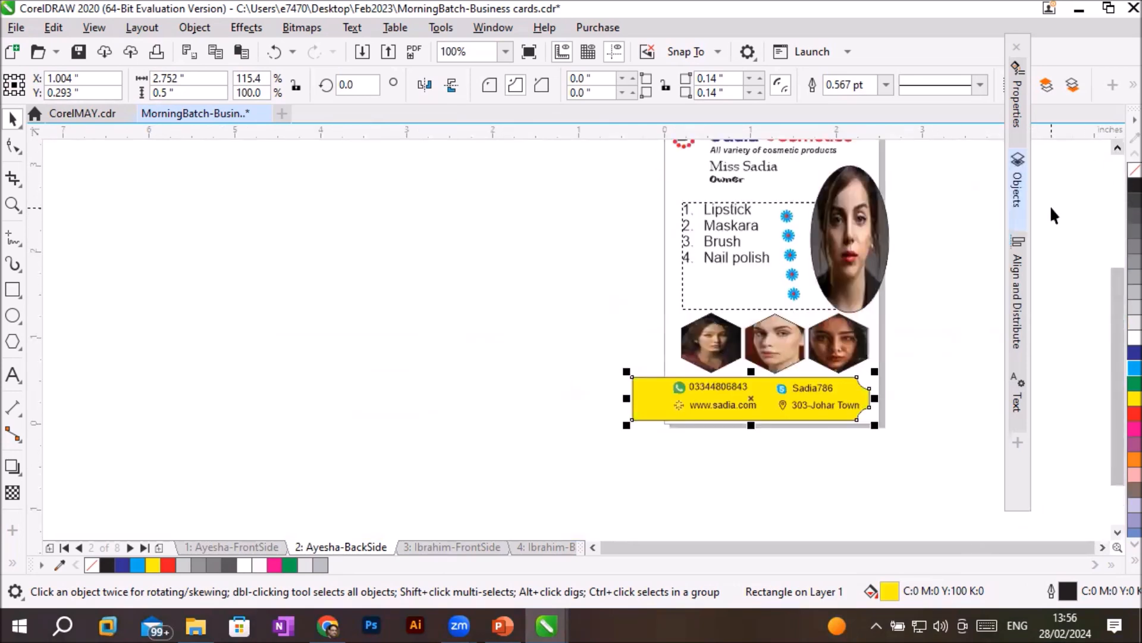
pyautogui.click(1117, 148)
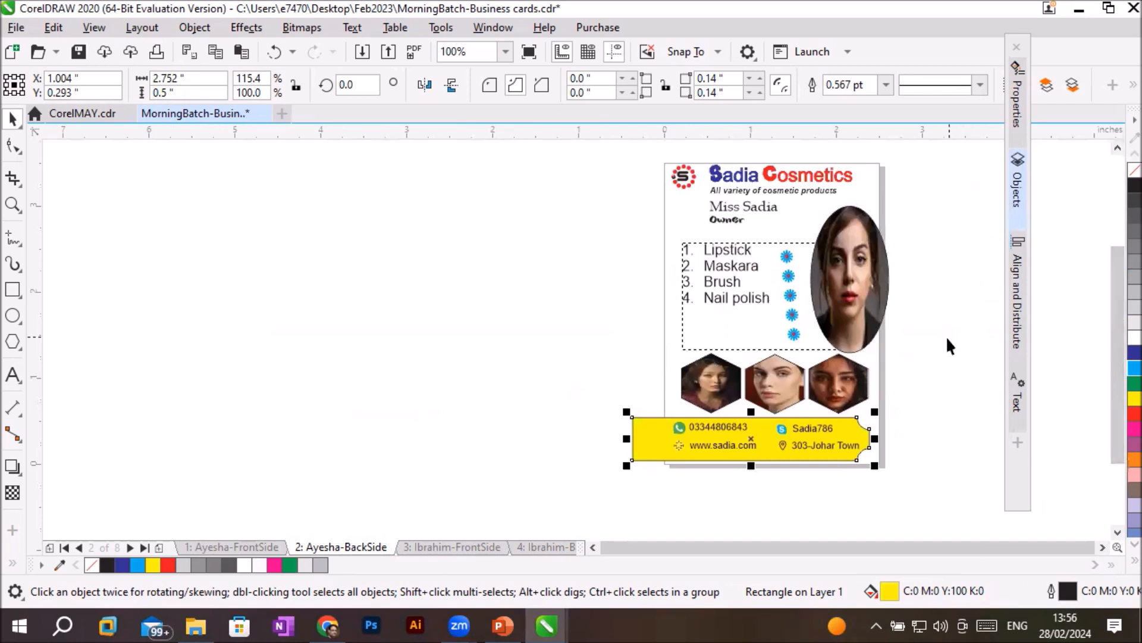
pyautogui.click(12, 289)
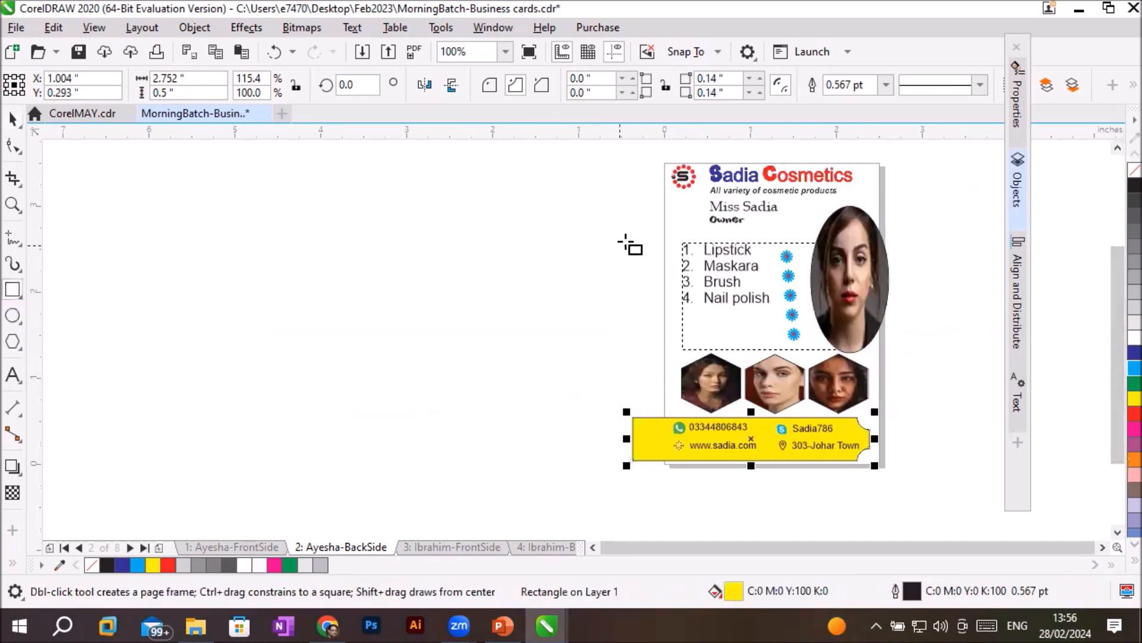
pyautogui.moveTo(640, 201); pyautogui.dragTo(690, 207)
pyautogui.click(1135, 352)
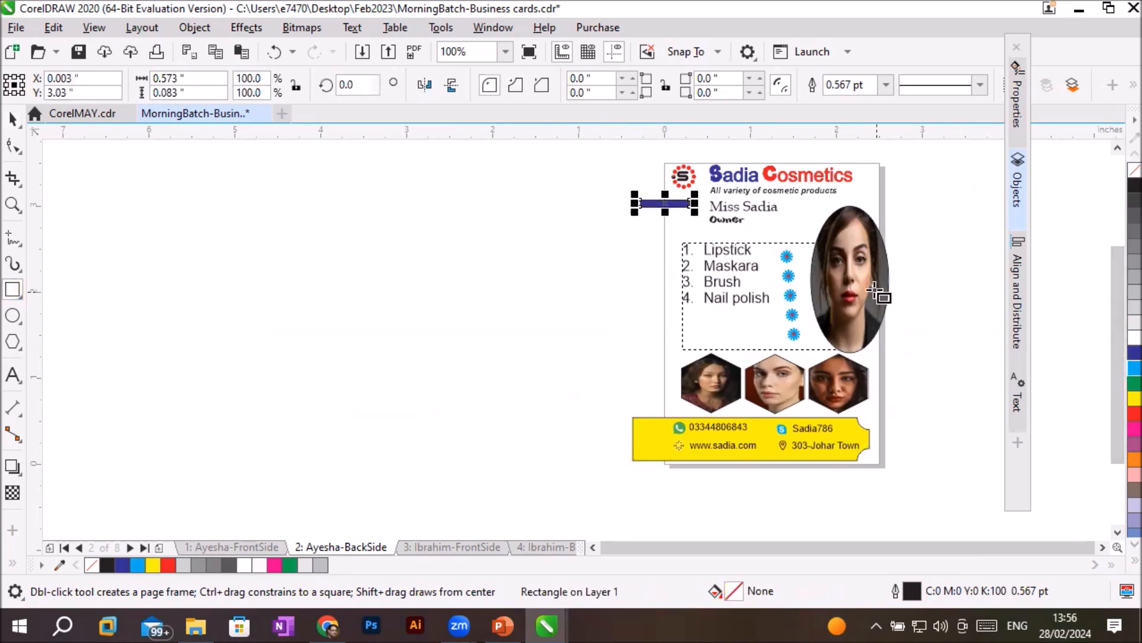
# - Round all four corners of the dark blue rectangle together with a 0.13 inch radius
pyautogui.scroll(2, 876, 279)
pyautogui.scroll(-1, 879, 256)
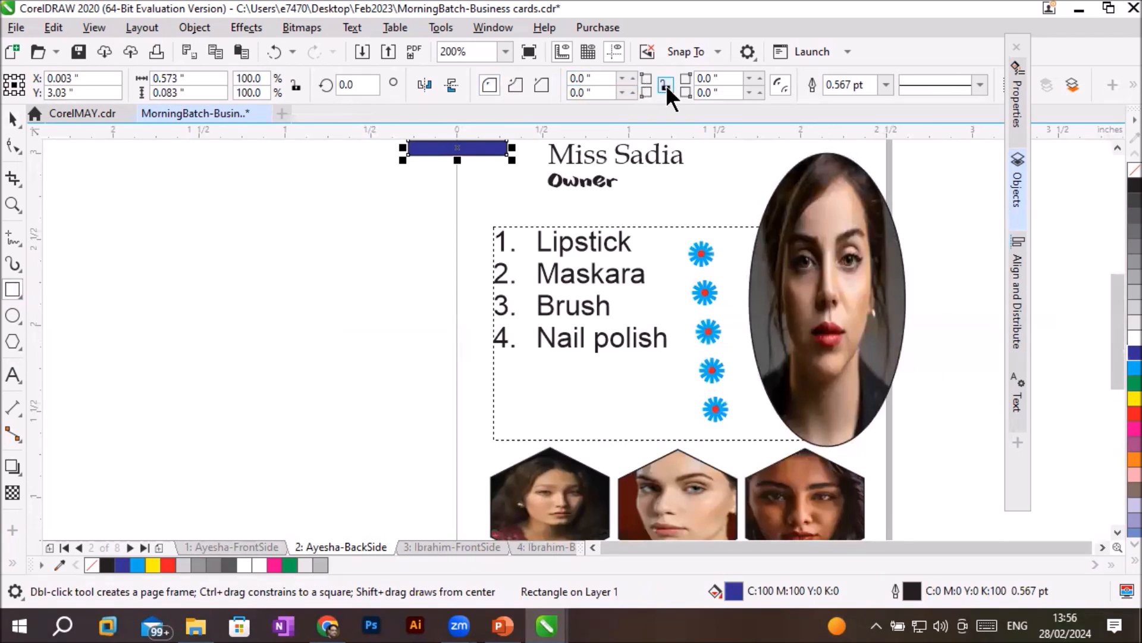
pyautogui.click(632, 74)
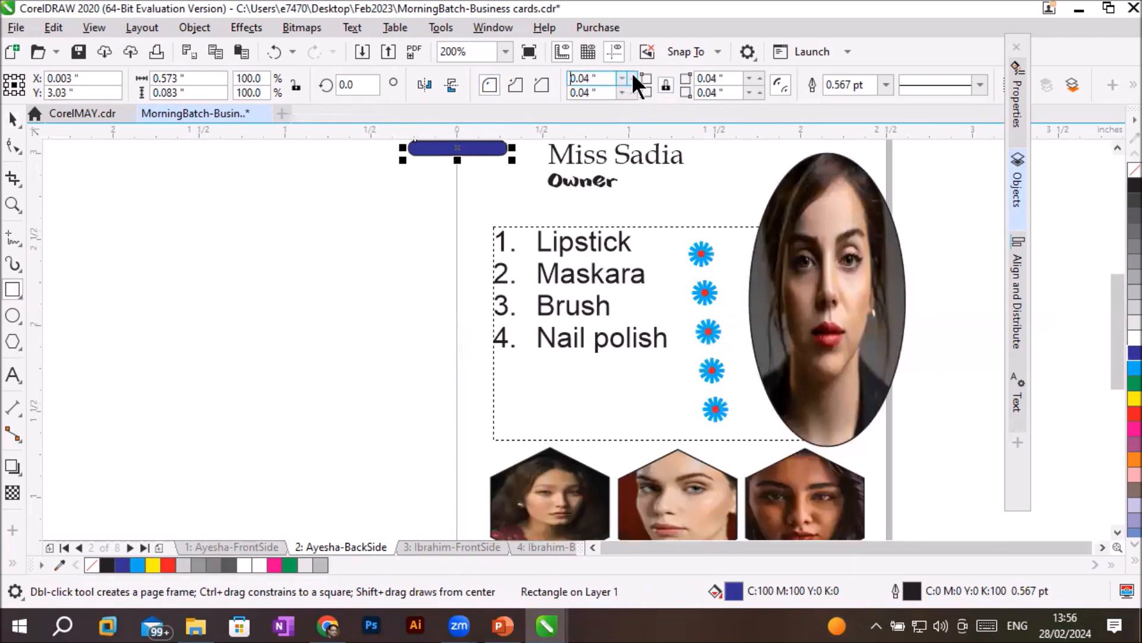
pyautogui.click(633, 75)
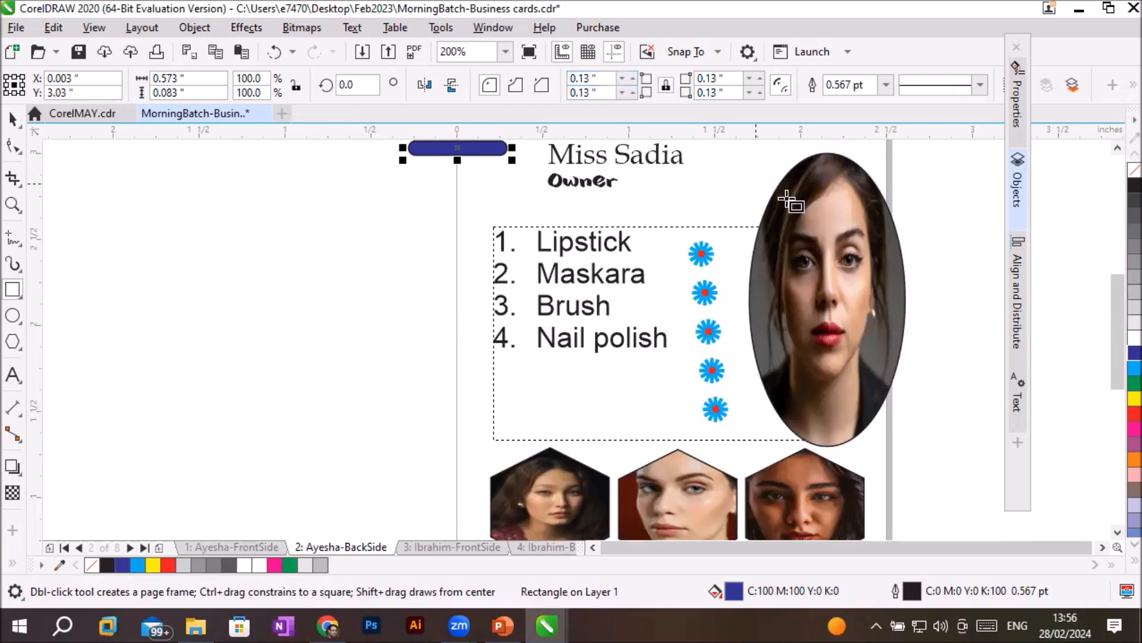
pyautogui.click(1117, 150)
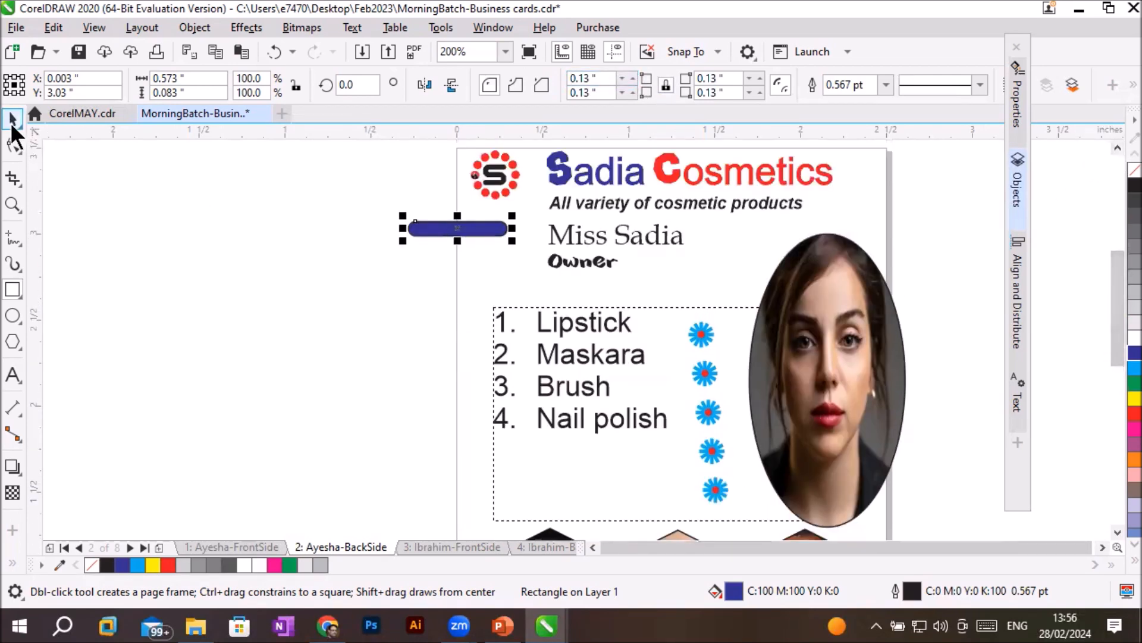
# - Duplicate the blue bar about 0.13 inches down and slightly left, and repeat it into a slanted stack of 13 bars
pyautogui.click(13, 119)
pyautogui.moveTo(452, 228); pyautogui.dragTo(453, 251)
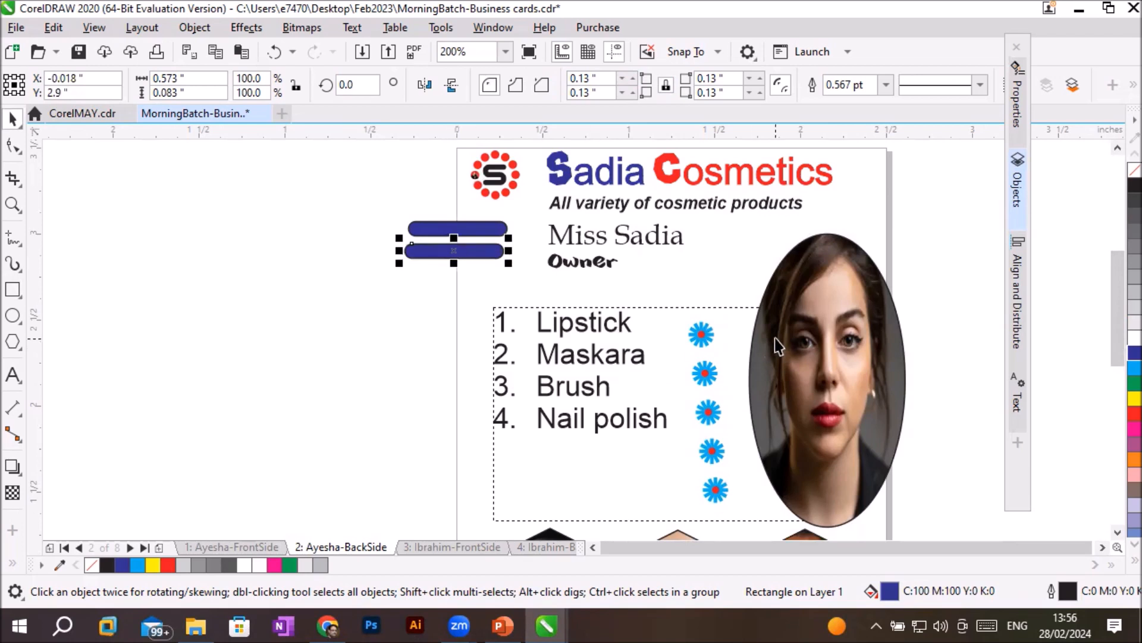
pyautogui.hotkey('ctrl', 'r')
pyautogui.hotkey('ctrl', 'r')
pyautogui.hotkey('ctrl', 'r')
pyautogui.hotkey('ctrl', 'r')
pyautogui.hotkey('ctrl', 'r')
pyautogui.hotkey('ctrl', 'r')
pyautogui.hotkey('ctrl', 'r')
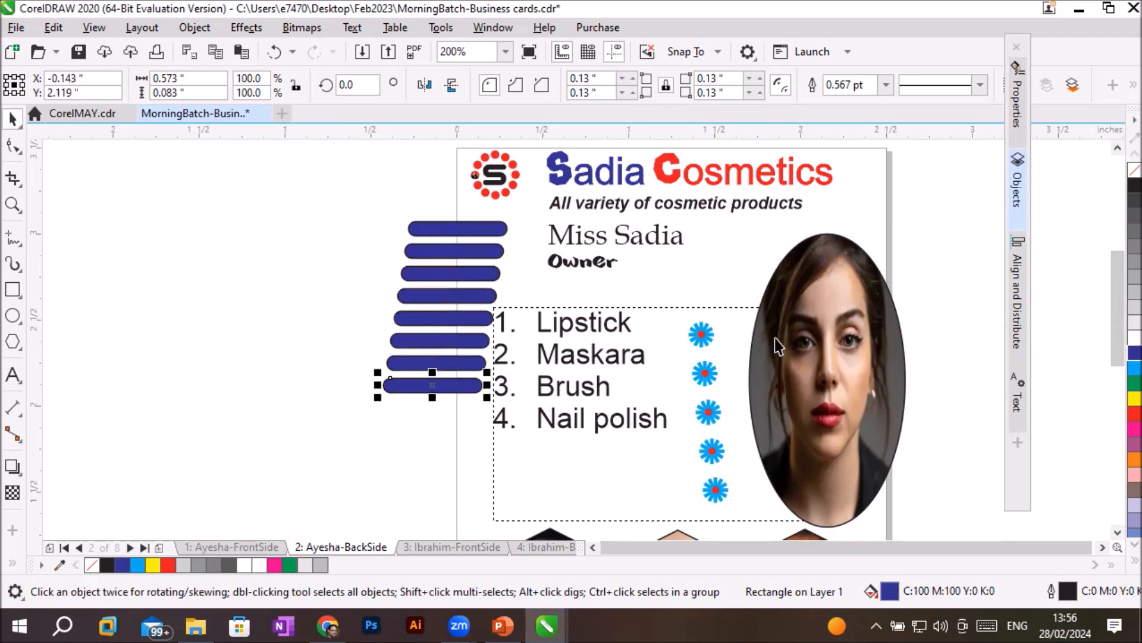
pyautogui.hotkey('ctrl', 'r')
pyautogui.hotkey('ctrl', 'r')
pyautogui.hotkey('ctrl', 'r')
pyautogui.hotkey('ctrl', 'r')
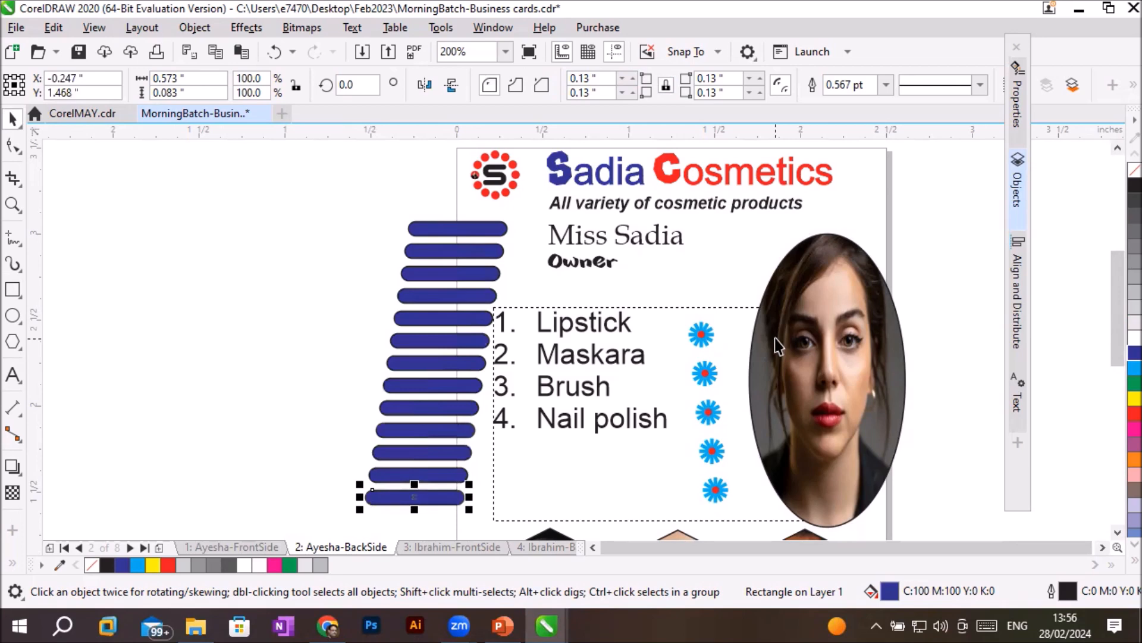
pyautogui.click(1102, 547)
pyautogui.click(1102, 547)
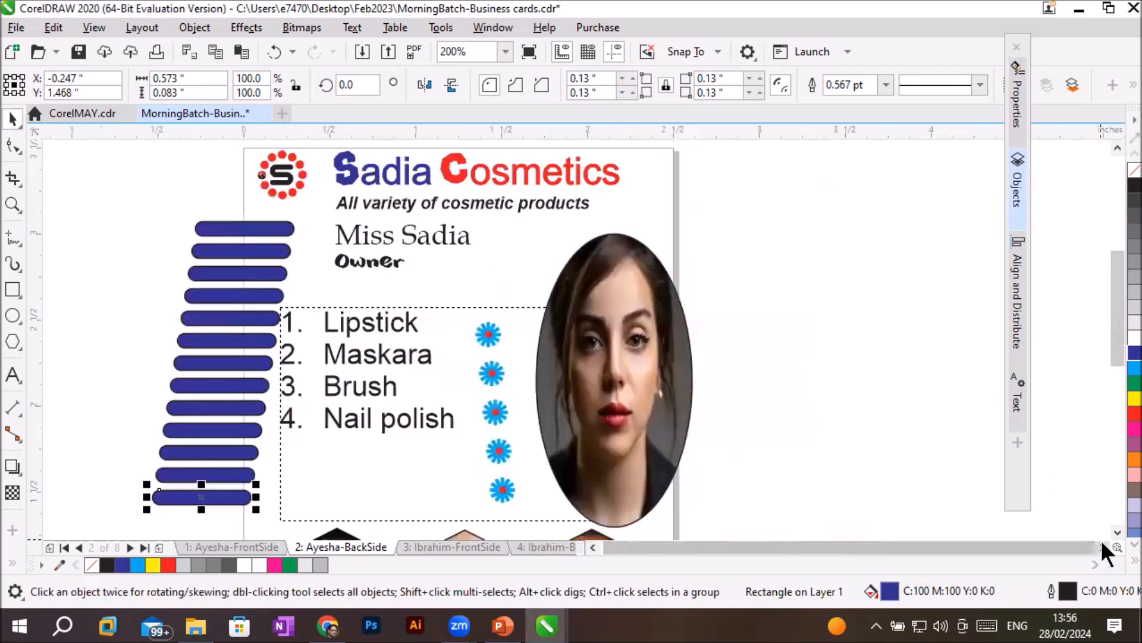
pyautogui.scroll(-2, 964, 463)
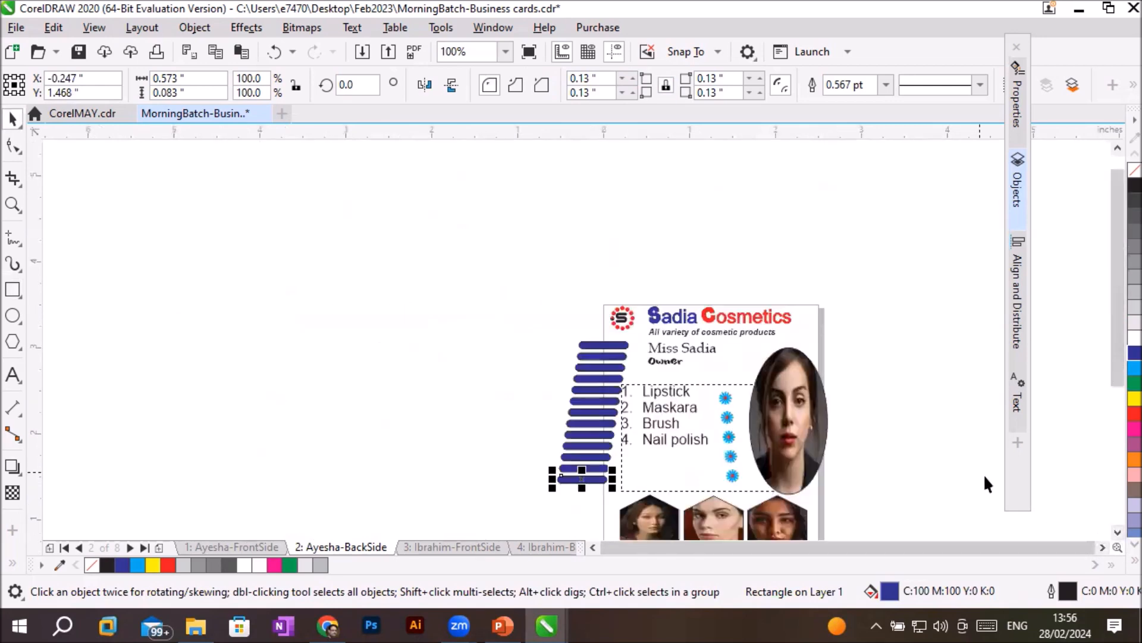
pyautogui.click(1102, 547)
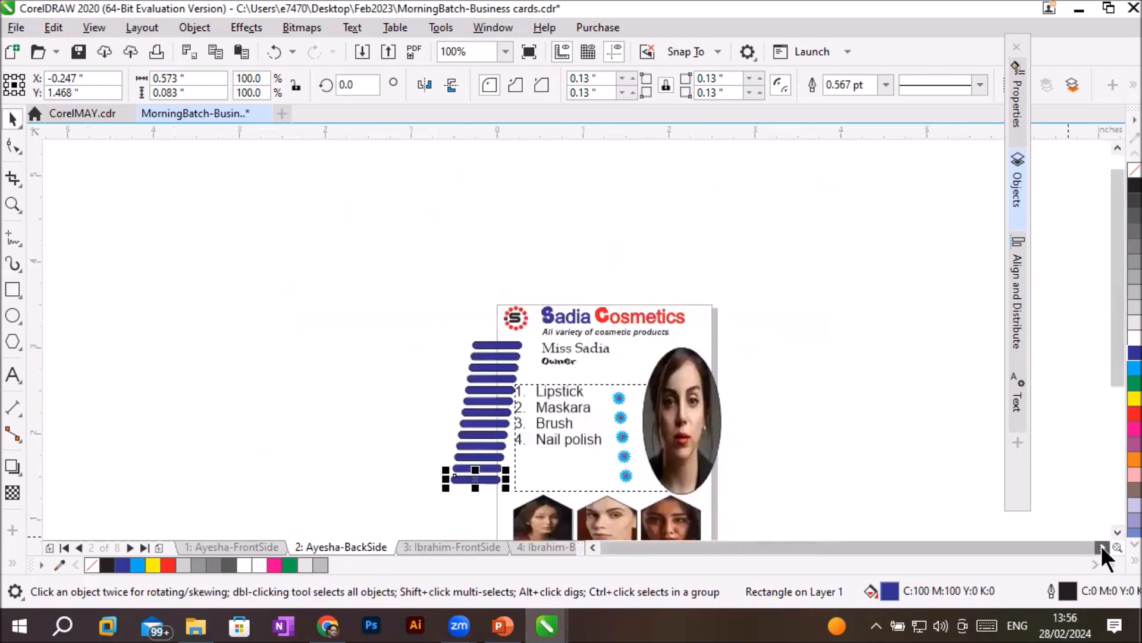
pyautogui.click(1102, 547)
pyautogui.click(1117, 531)
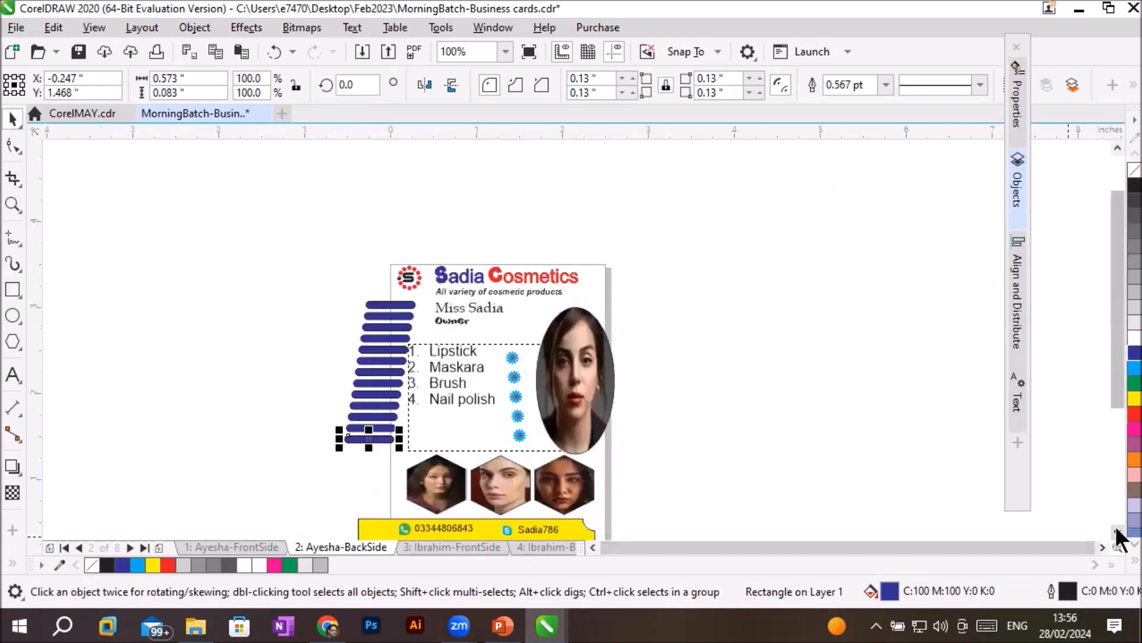
# - Inspect the slanted stack of blue bars and the overall layout of the card's back side
pyautogui.click(1116, 531)
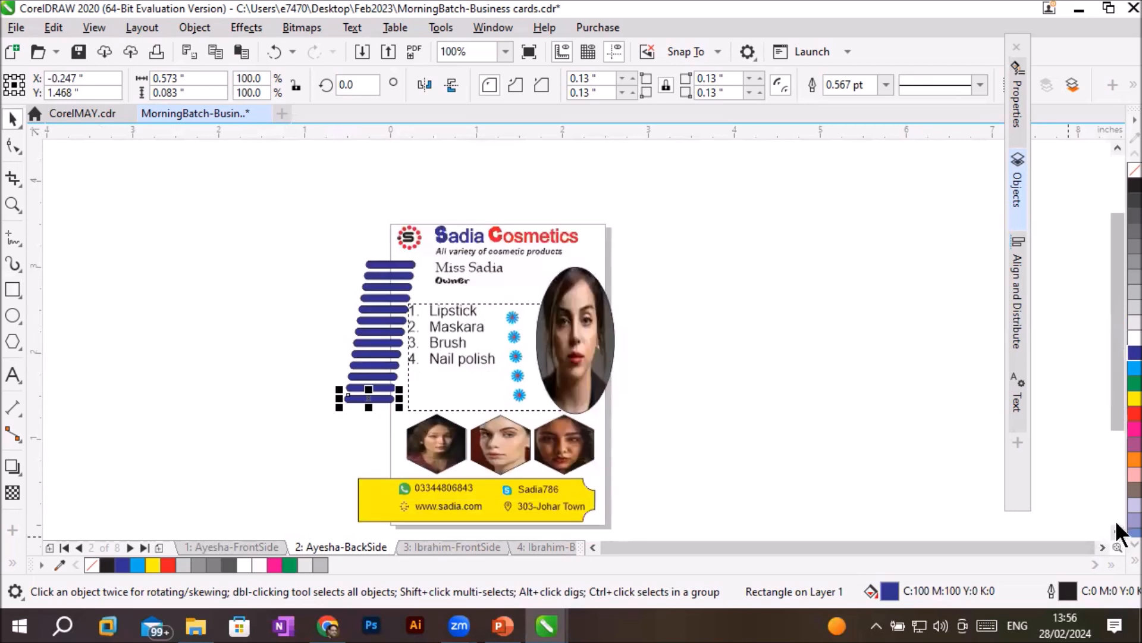
pyautogui.click(723, 439)
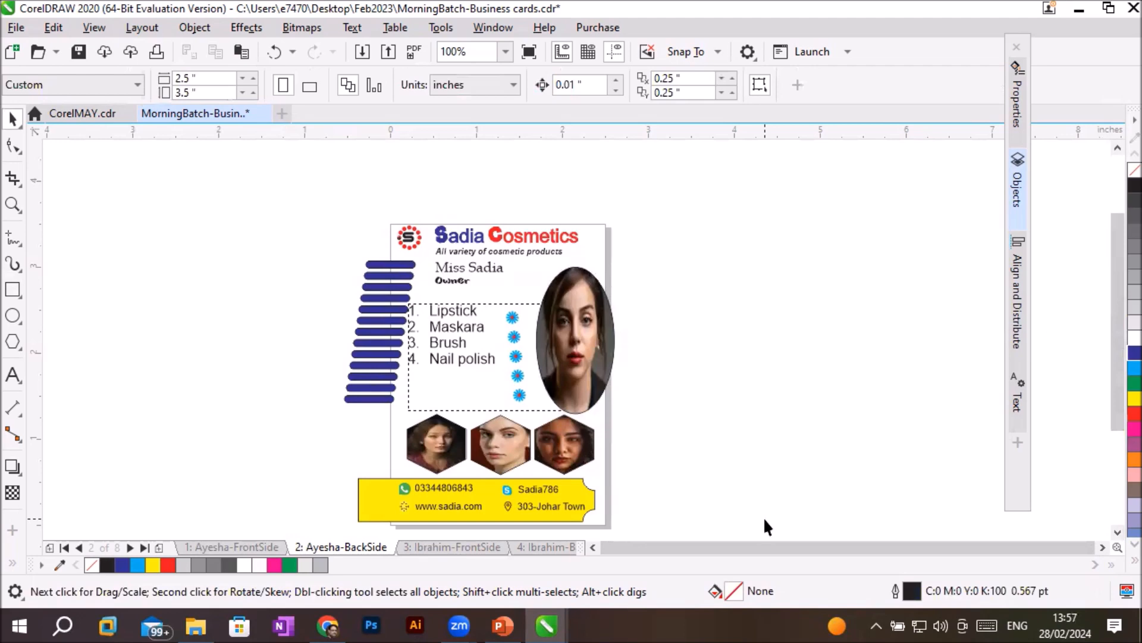
pyautogui.scroll(3, 355, 262)
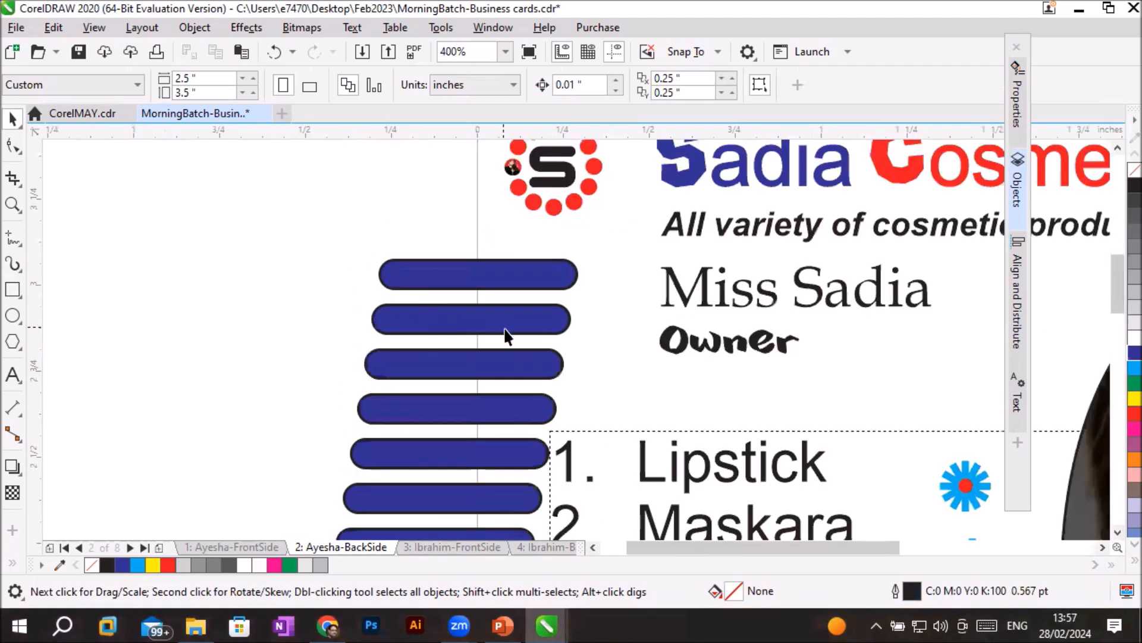
pyautogui.scroll(-3, 754, 373)
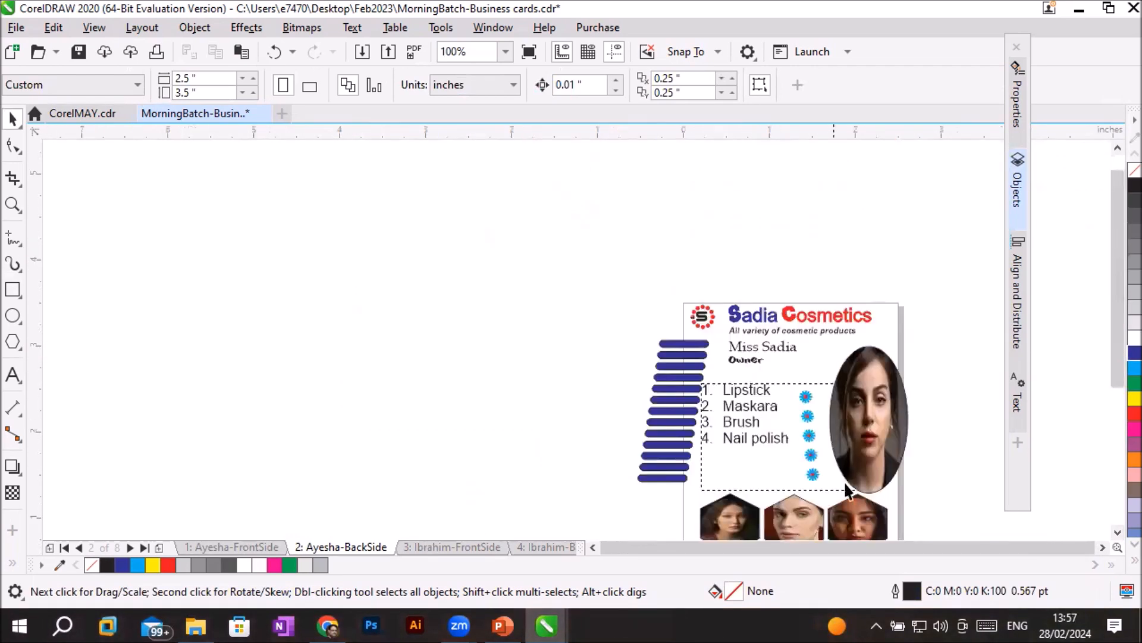
pyautogui.click(1118, 533)
pyautogui.click(1117, 533)
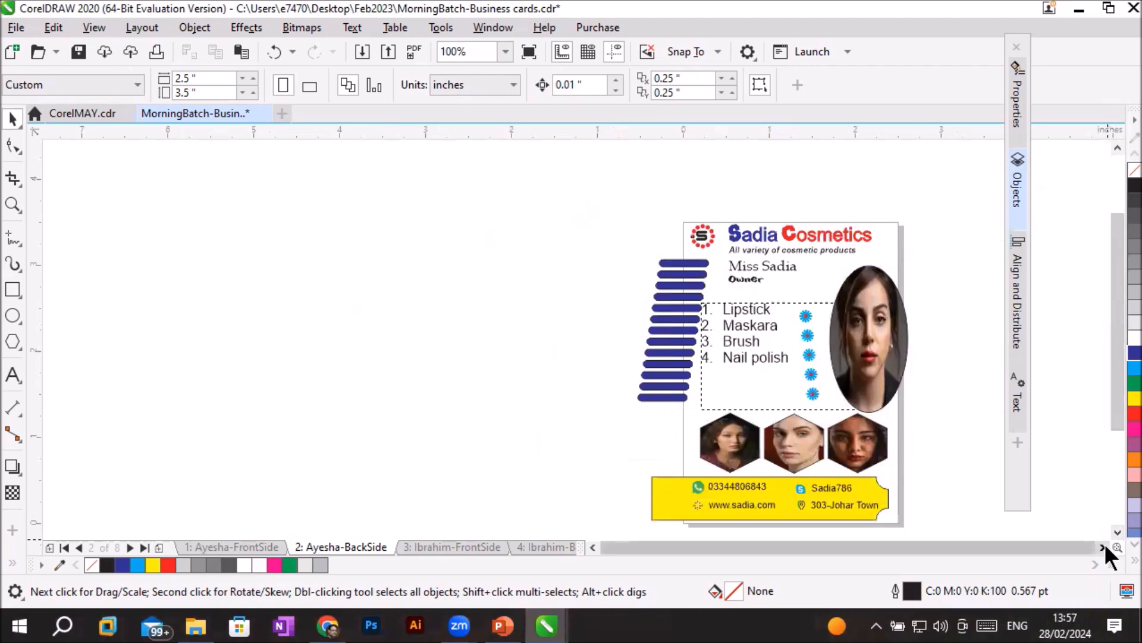
pyautogui.click(1105, 547)
pyautogui.click(1104, 546)
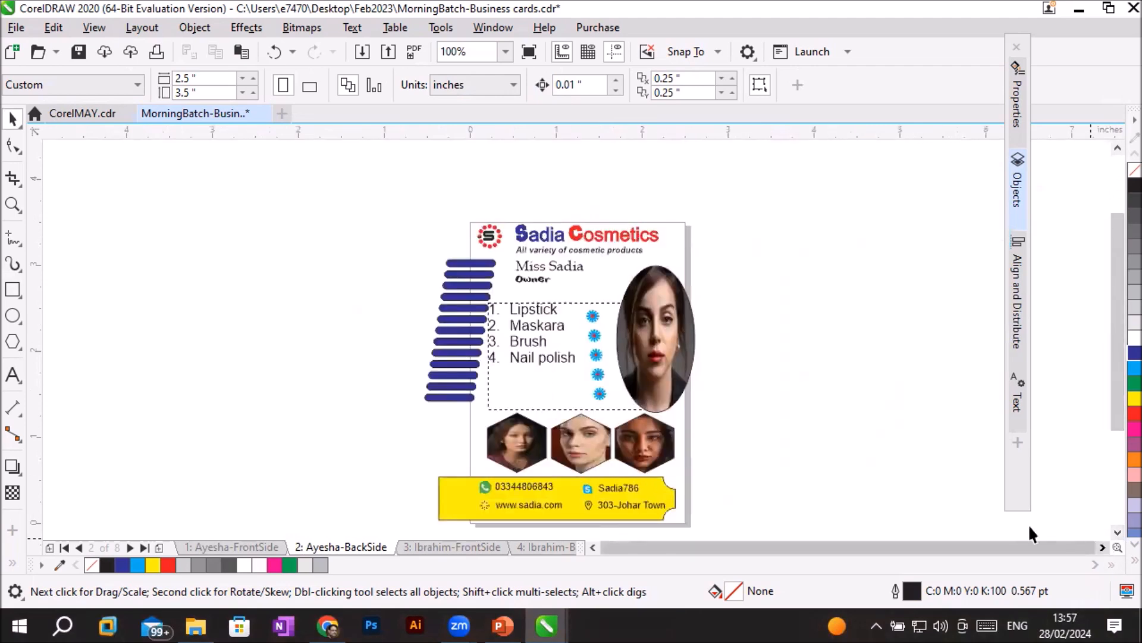
pyautogui.click(1117, 532)
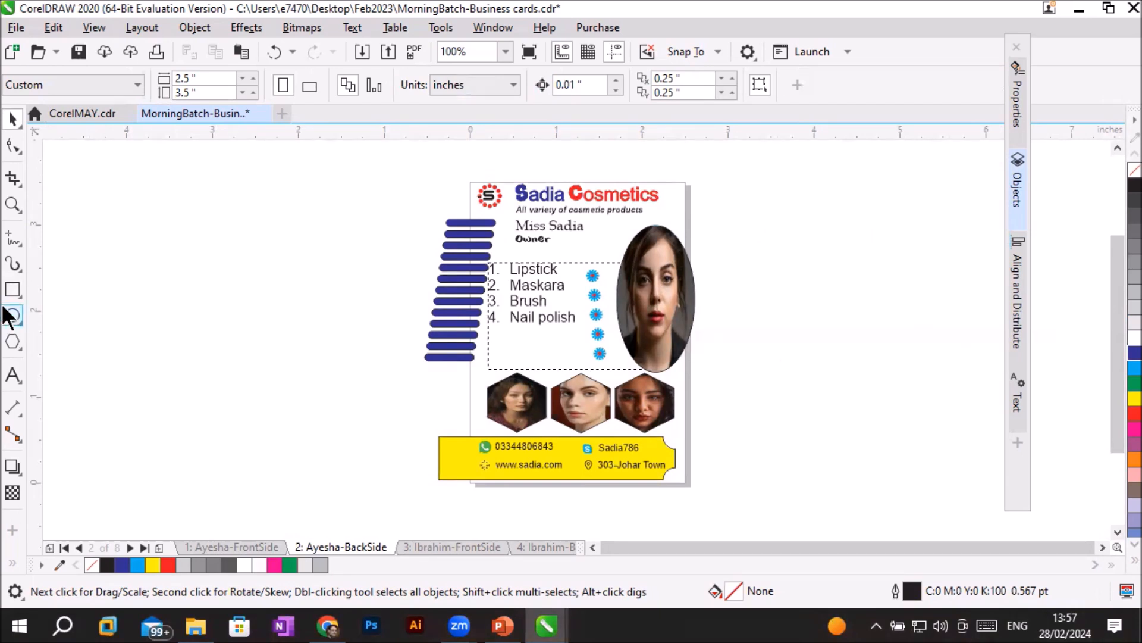
# - Draw a rectangle over the whole card page, 2.5 inches wide and 3.5 inches high
pyautogui.click(13, 290)
pyautogui.moveTo(471, 178); pyautogui.dragTo(686, 482)
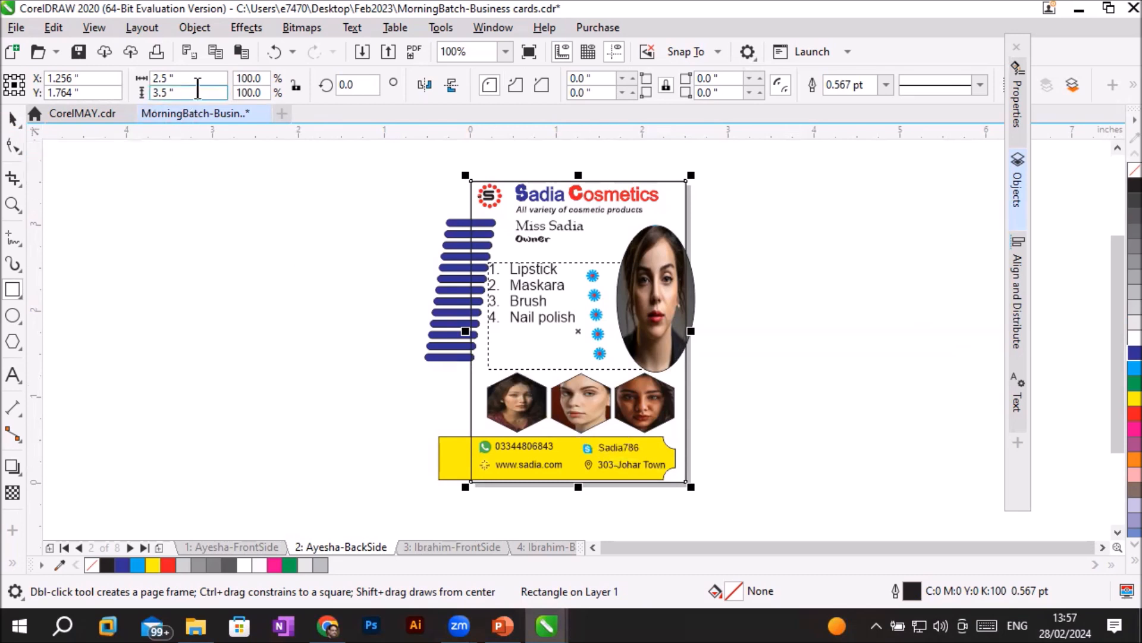
pyautogui.moveTo(188, 80); pyautogui.dragTo(155, 78)
pyautogui.press('BackSpace')
pyautogui.write('2.5')
pyautogui.press('Tab')
# - Fill the page-sized rectangle with cyan, and toggle its visibility to check the artwork it covers
pyautogui.click(1018, 200)
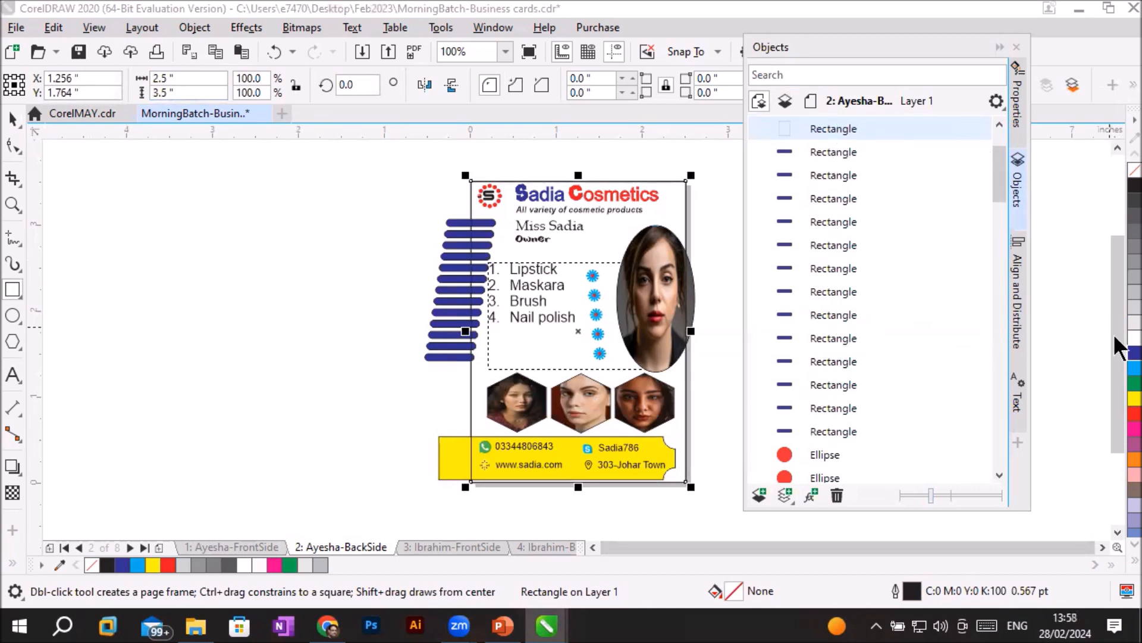
pyautogui.click(1133, 369)
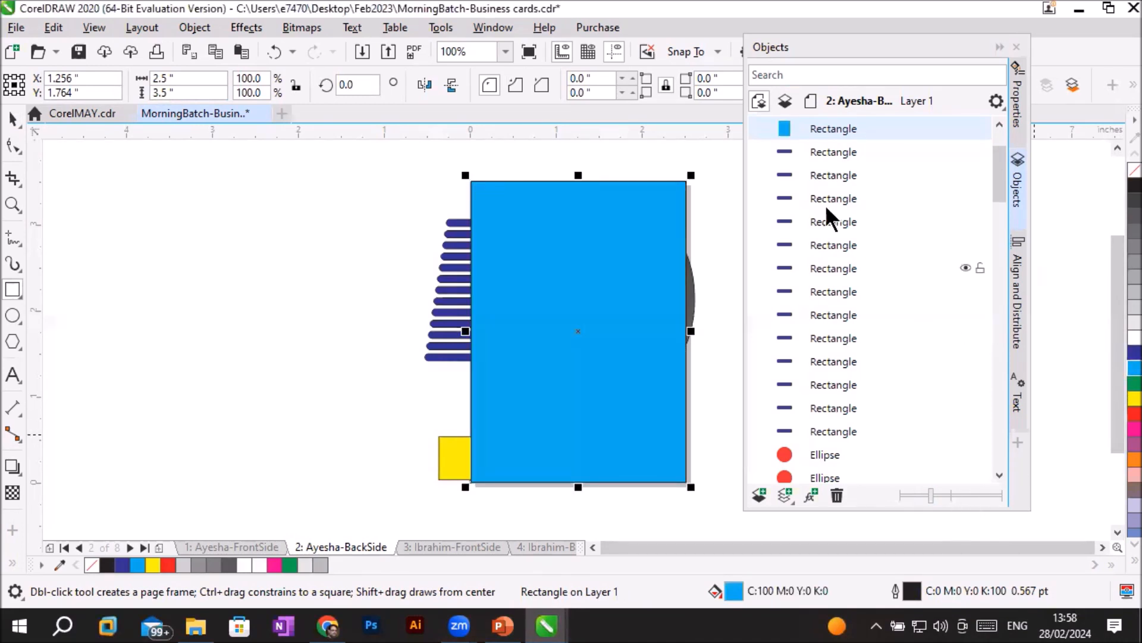
pyautogui.click(964, 127)
pyautogui.click(964, 128)
pyautogui.click(964, 127)
pyautogui.click(964, 127)
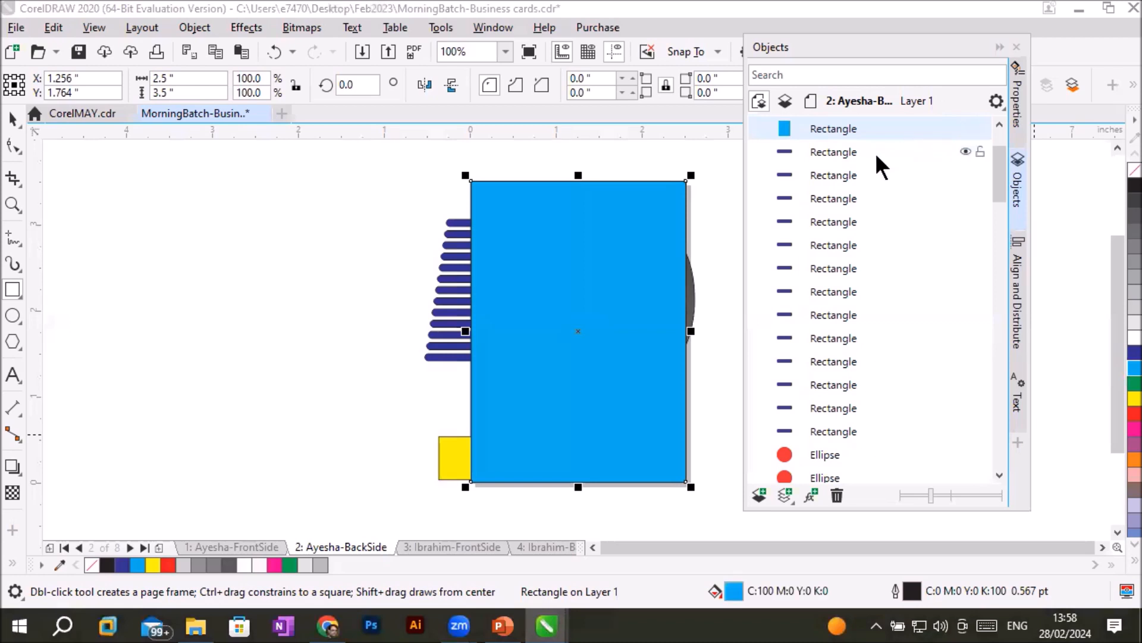
# - Select all of the back side's objects except the cyan rectangle, and PowerClip them inside that rectangle
pyautogui.click(829, 151)
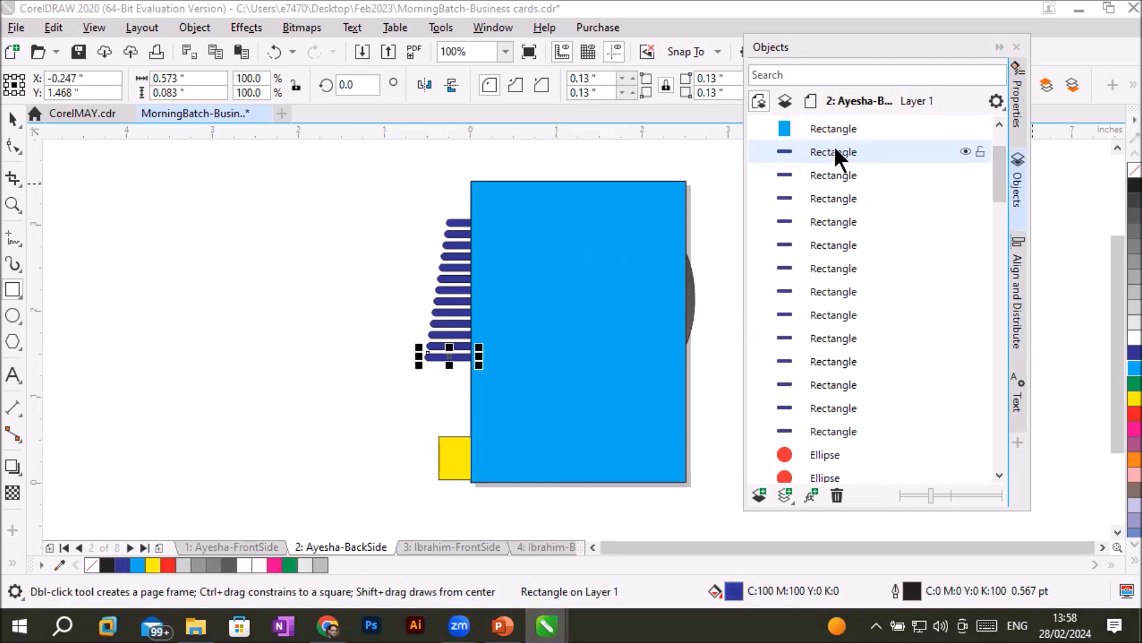
pyautogui.moveTo(995, 185); pyautogui.dragTo(1020, 407)
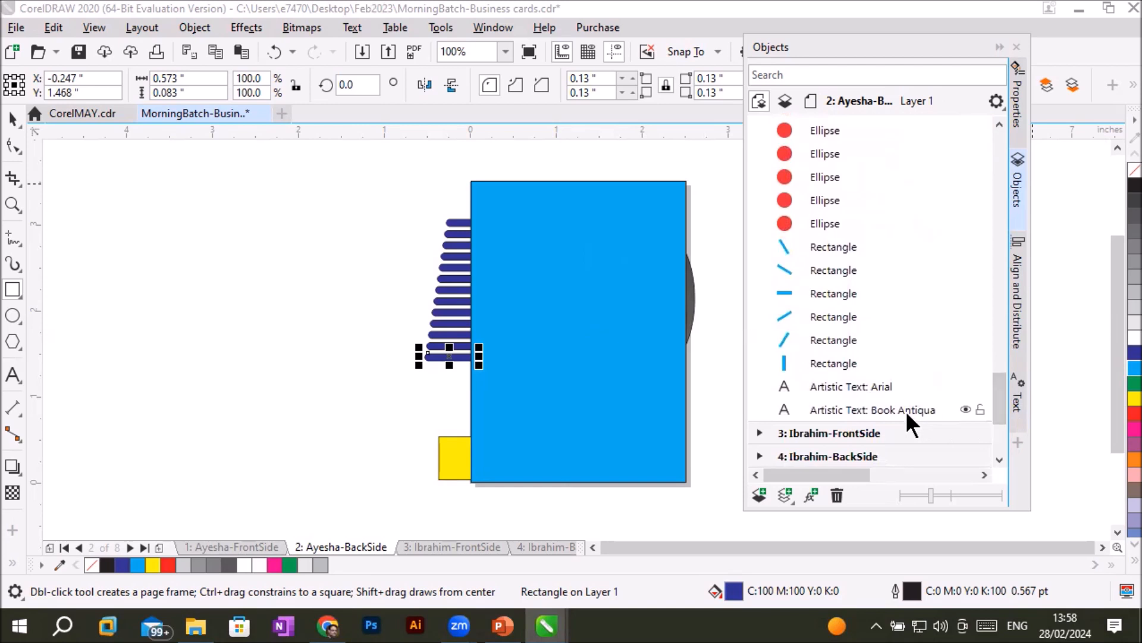
pyautogui.hotkey('ctrl', 'a')
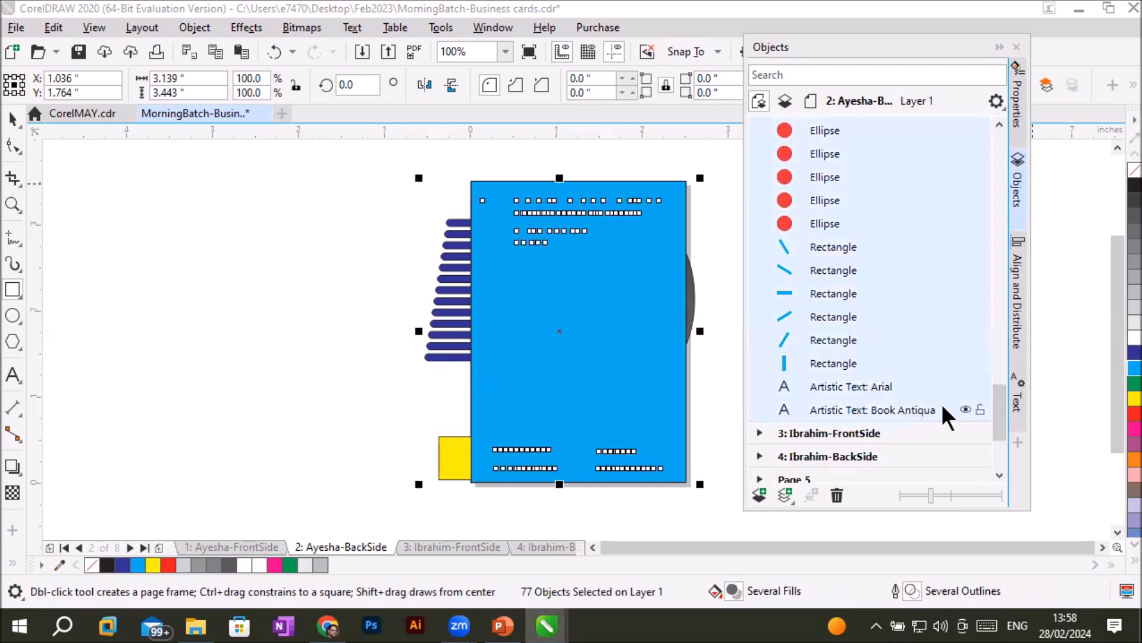
pyautogui.moveTo(999, 394); pyautogui.dragTo(1033, 145)
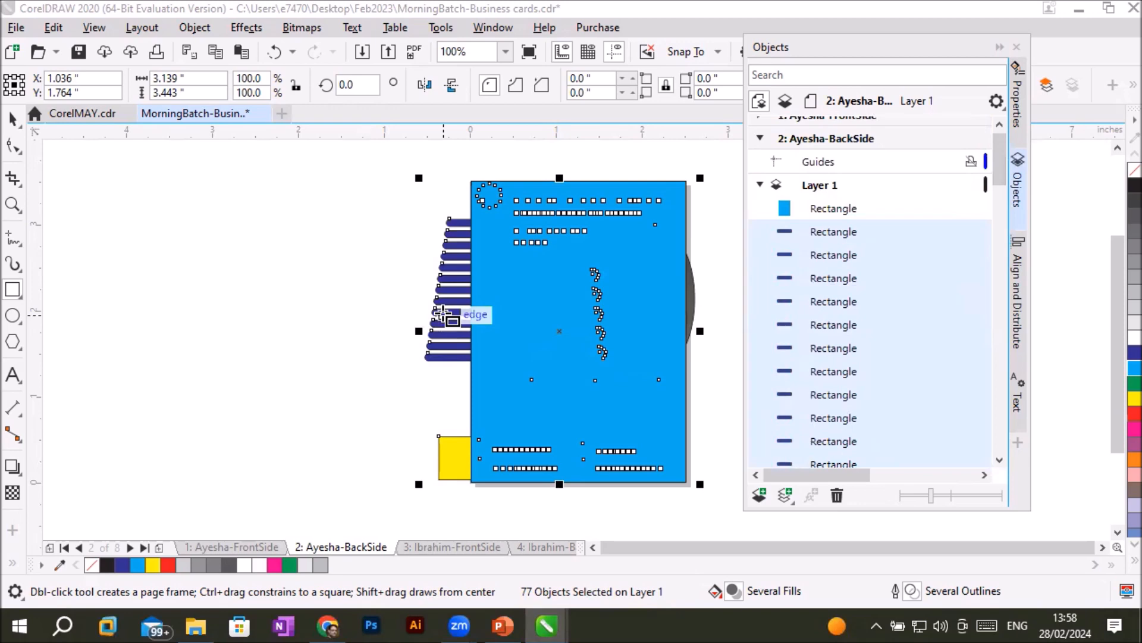
pyautogui.rightClick(443, 314)
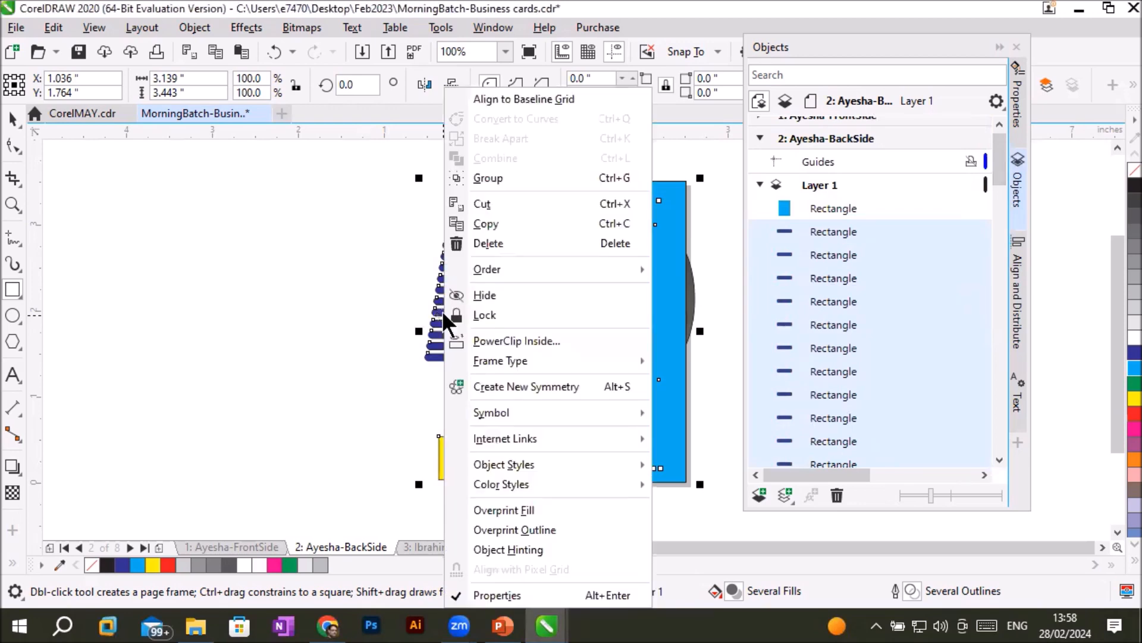
pyautogui.click(517, 340)
pyautogui.click(521, 334)
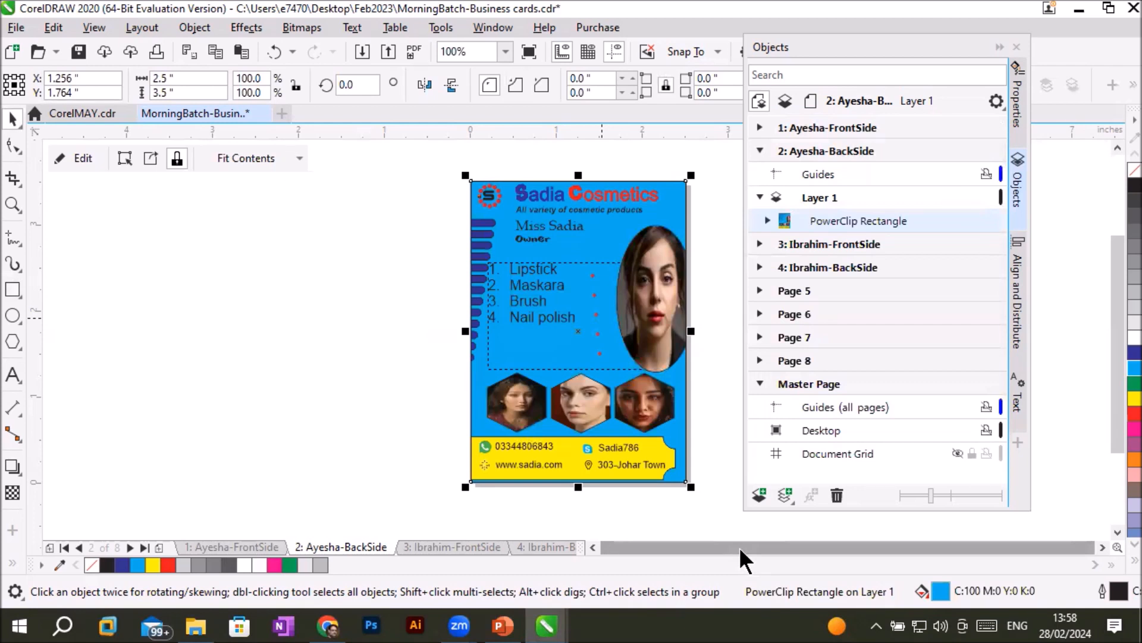
# - Inspect the clipped card, checking the bars, oval portrait and yellow contact bar along its edges
pyautogui.scroll(2, 570, 286)
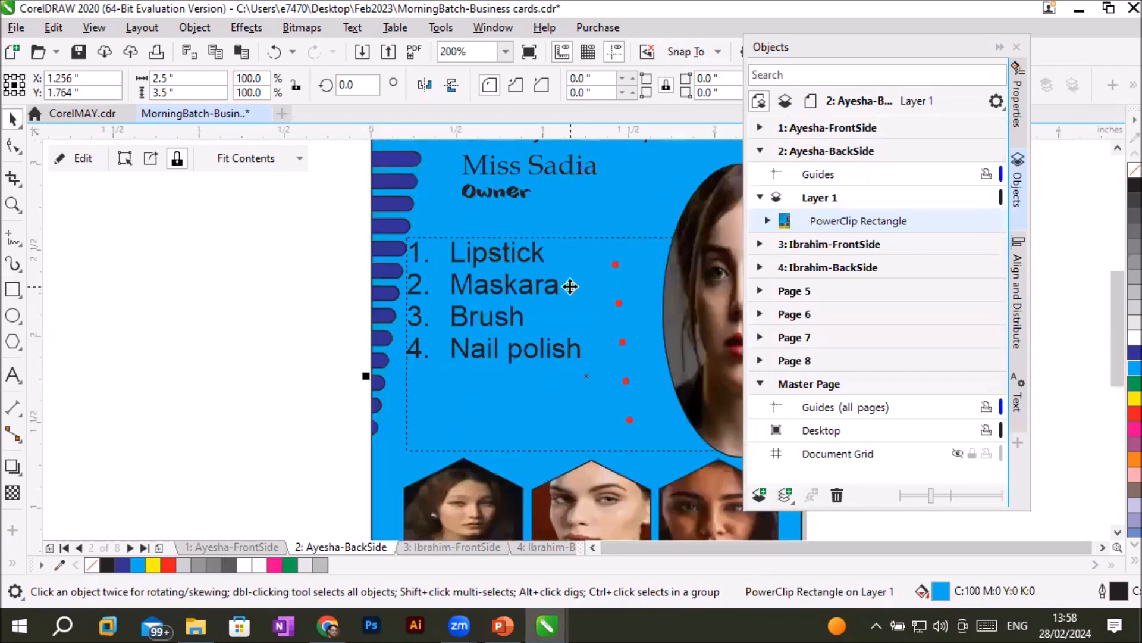
pyautogui.scroll(-2, 590, 325)
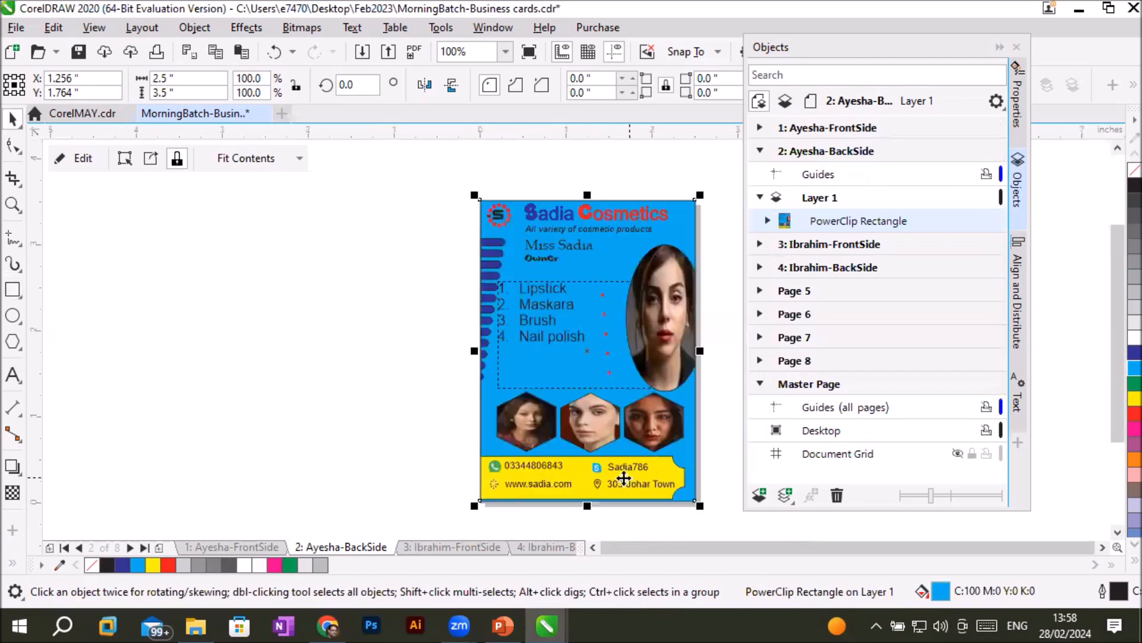
pyautogui.scroll(3, 542, 494)
pyautogui.scroll(-3, 542, 493)
pyautogui.scroll(2, 707, 321)
pyautogui.scroll(2, 706, 317)
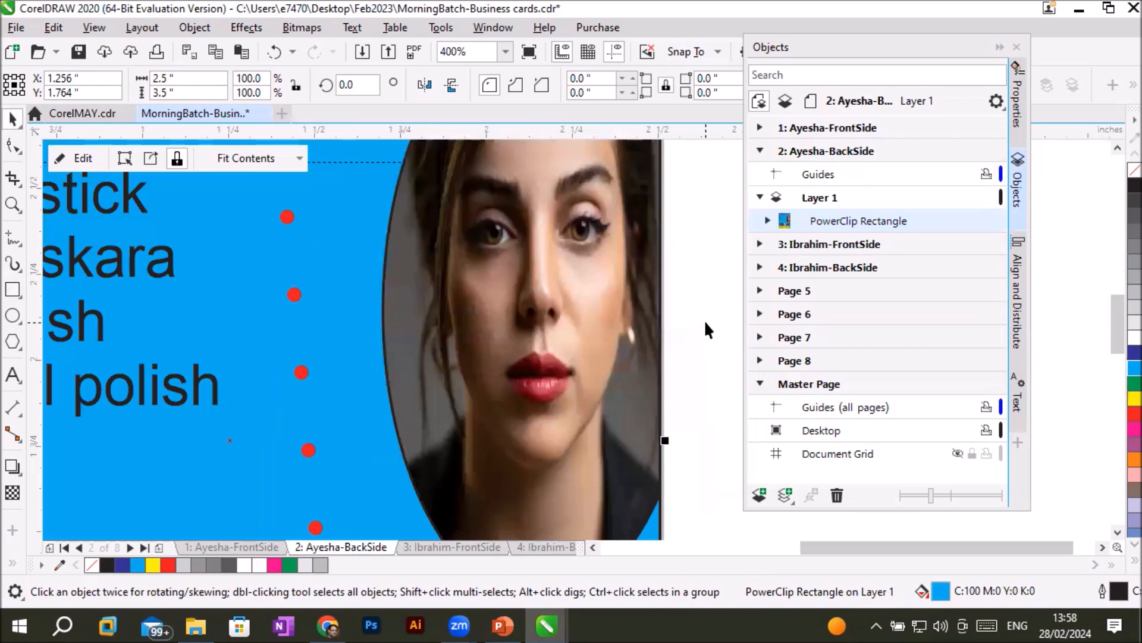
pyautogui.scroll(-2, 705, 320)
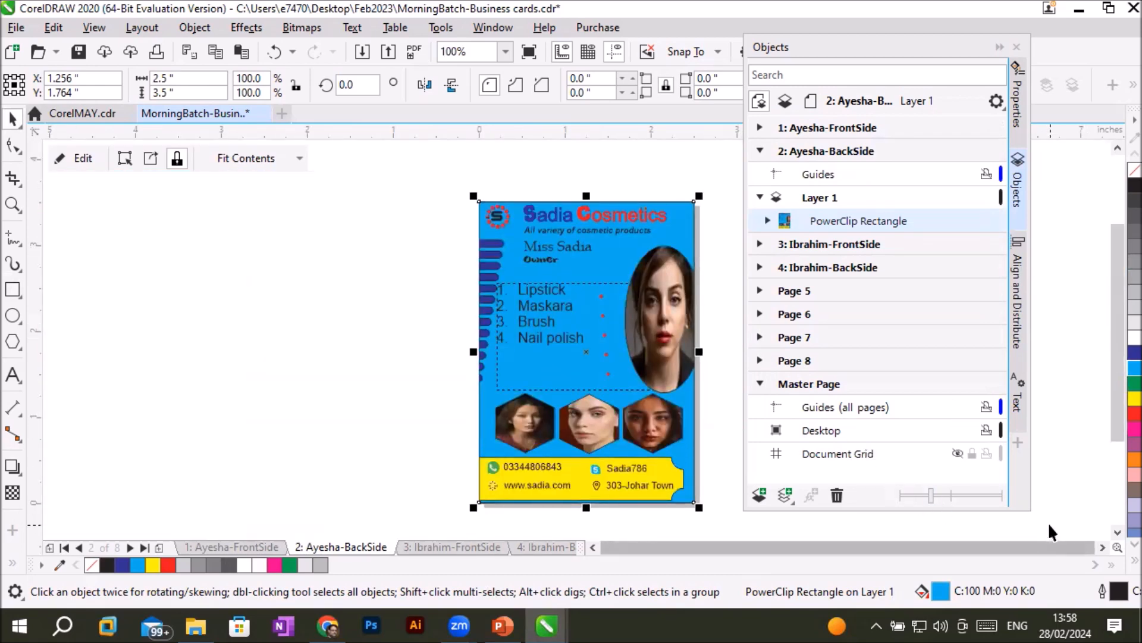
pyautogui.click(1101, 547)
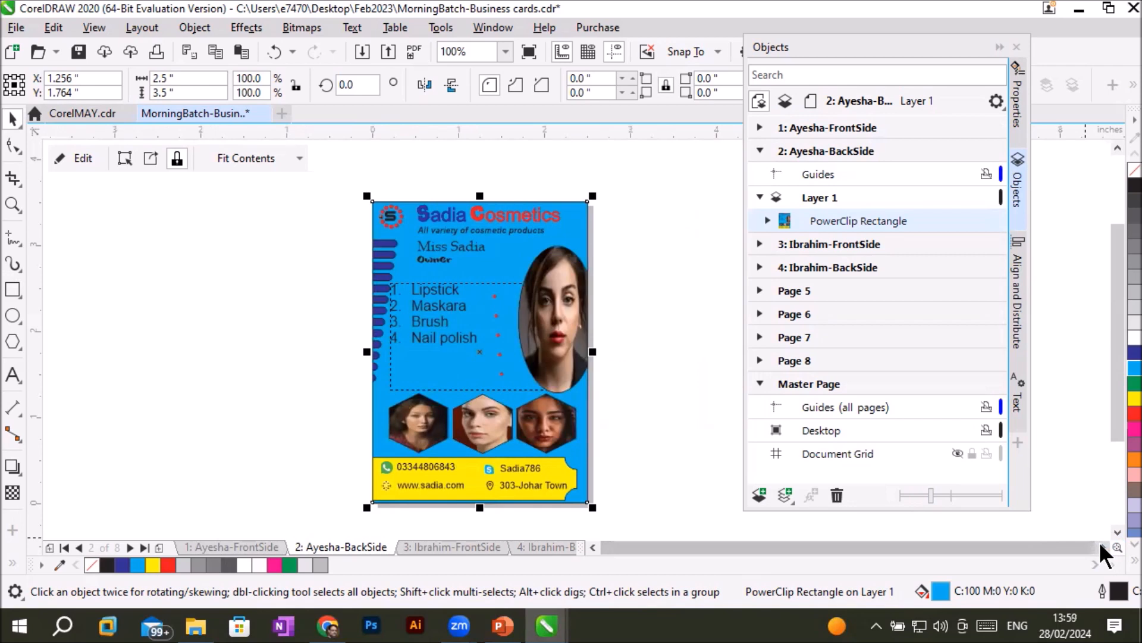
pyautogui.click(656, 377)
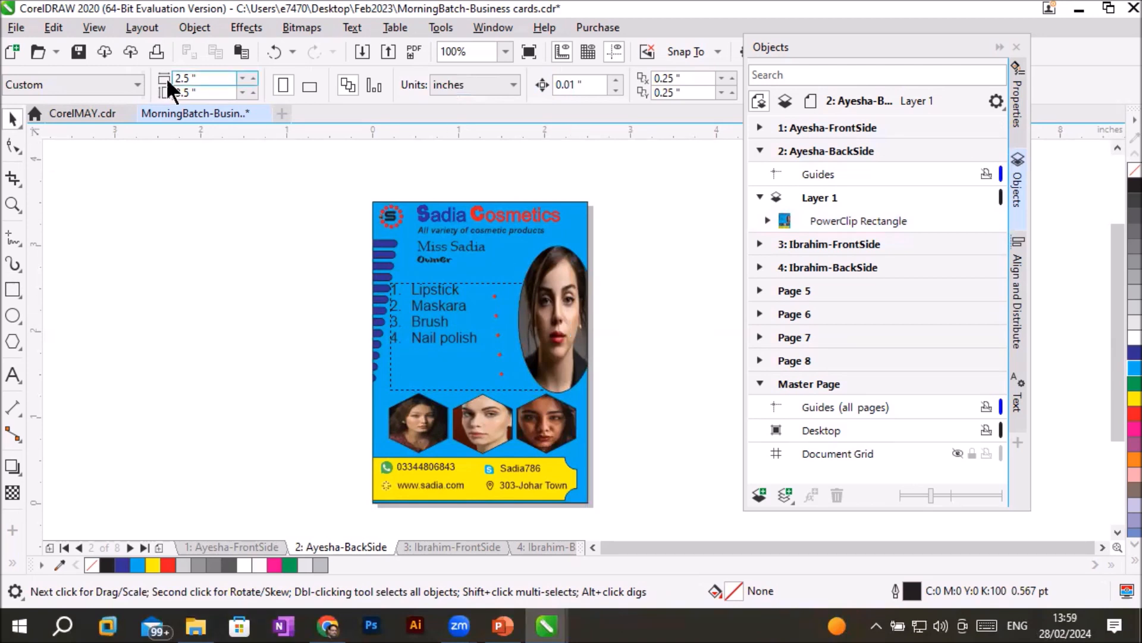
# - Export the document as the PDF "MorningBatch-Business cards.pdf" into the Feb2023 folder on the Desktop
pyautogui.click(17, 27)
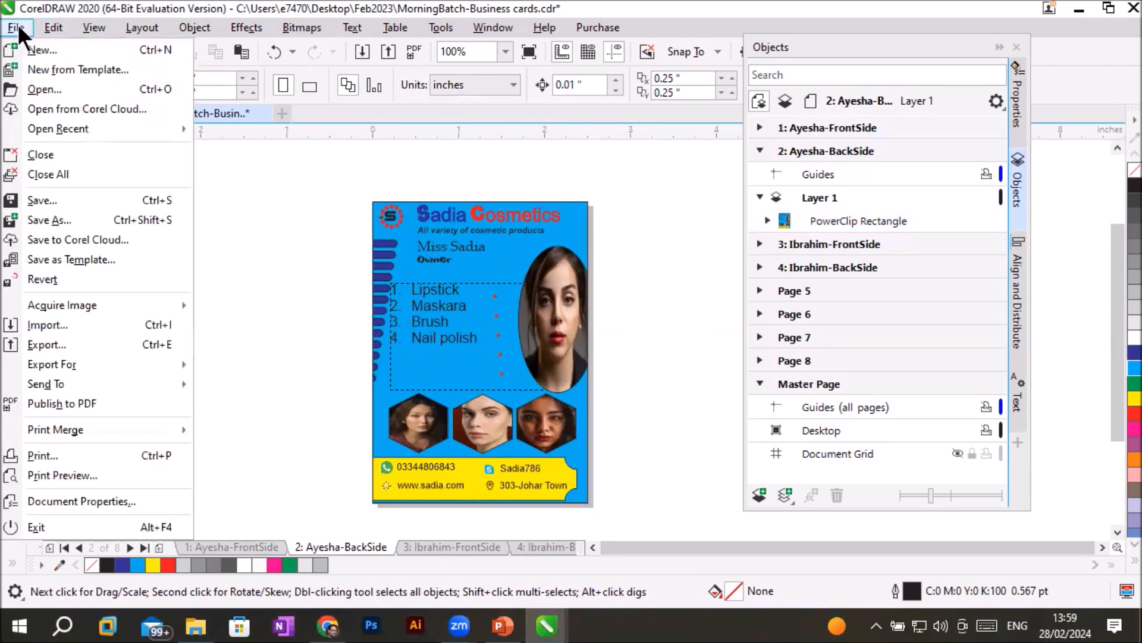
pyautogui.click(61, 349)
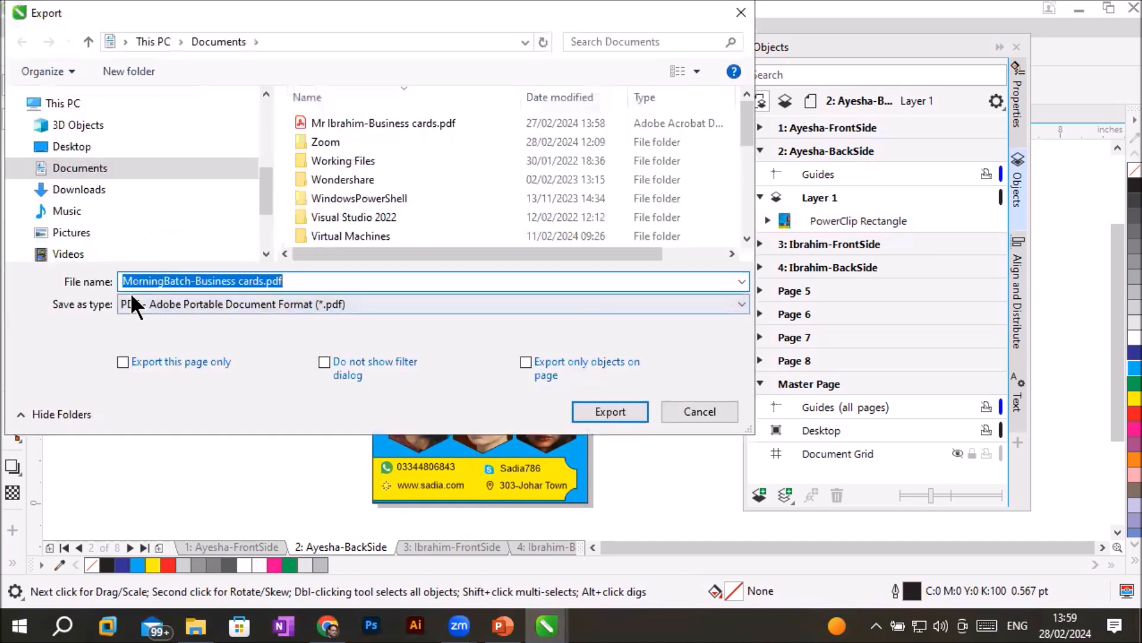
pyautogui.click(313, 302)
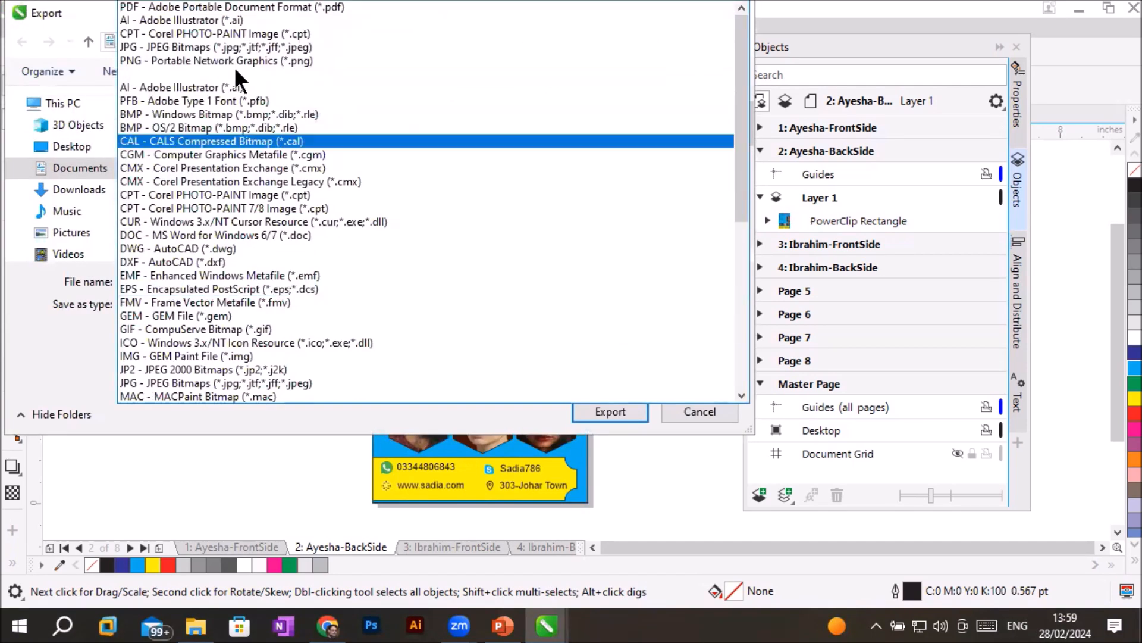
pyautogui.click(235, 11)
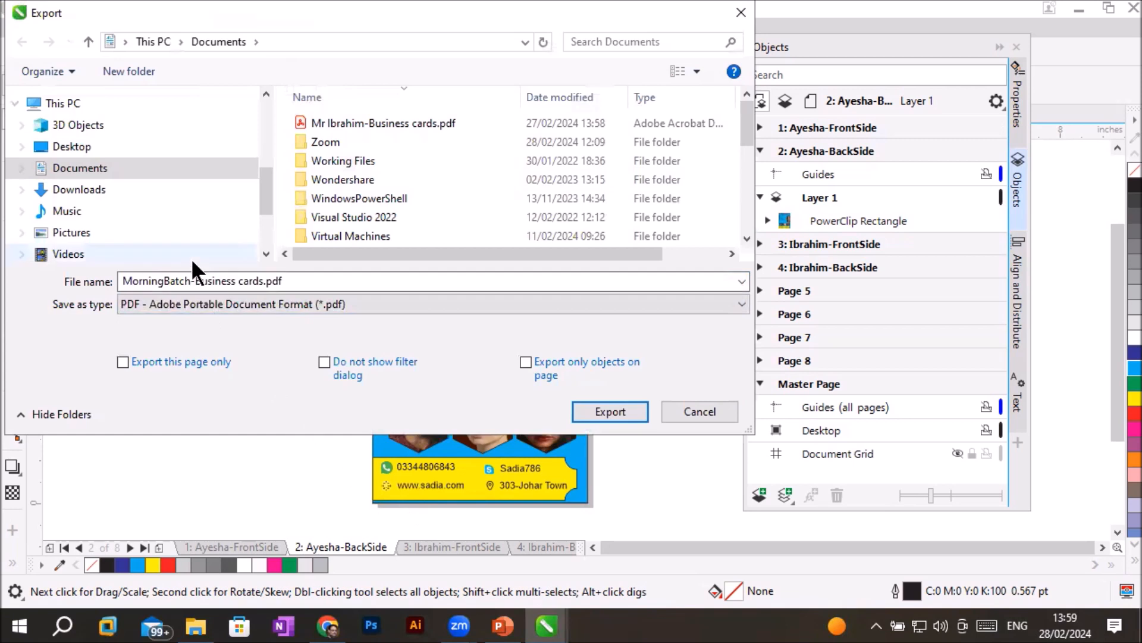
pyautogui.click(110, 143)
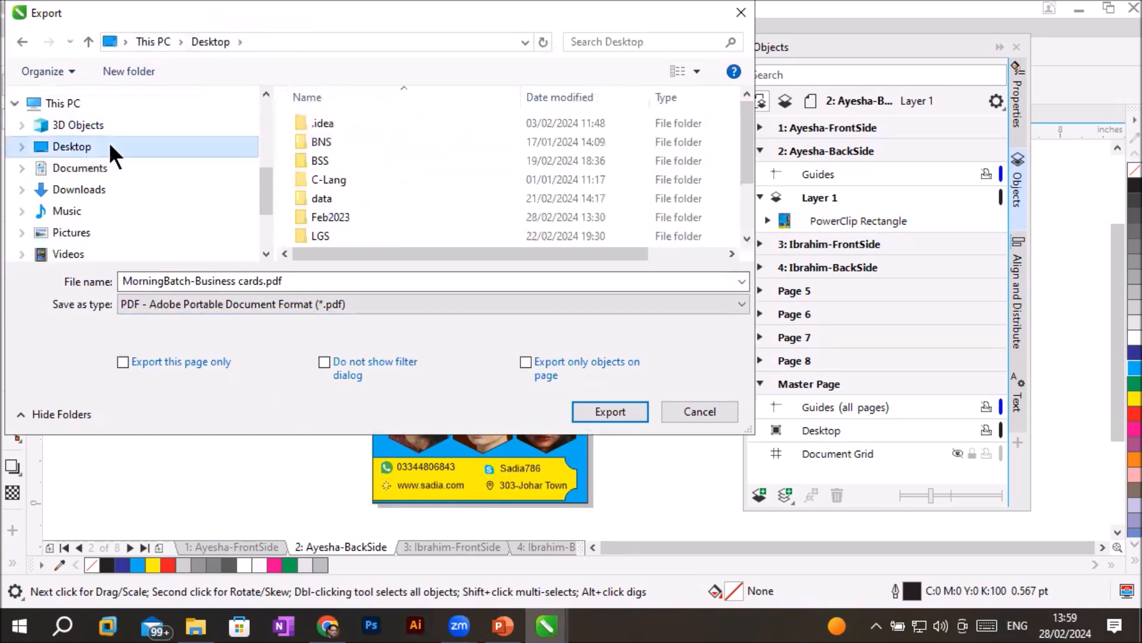
pyautogui.doubleClick(324, 215)
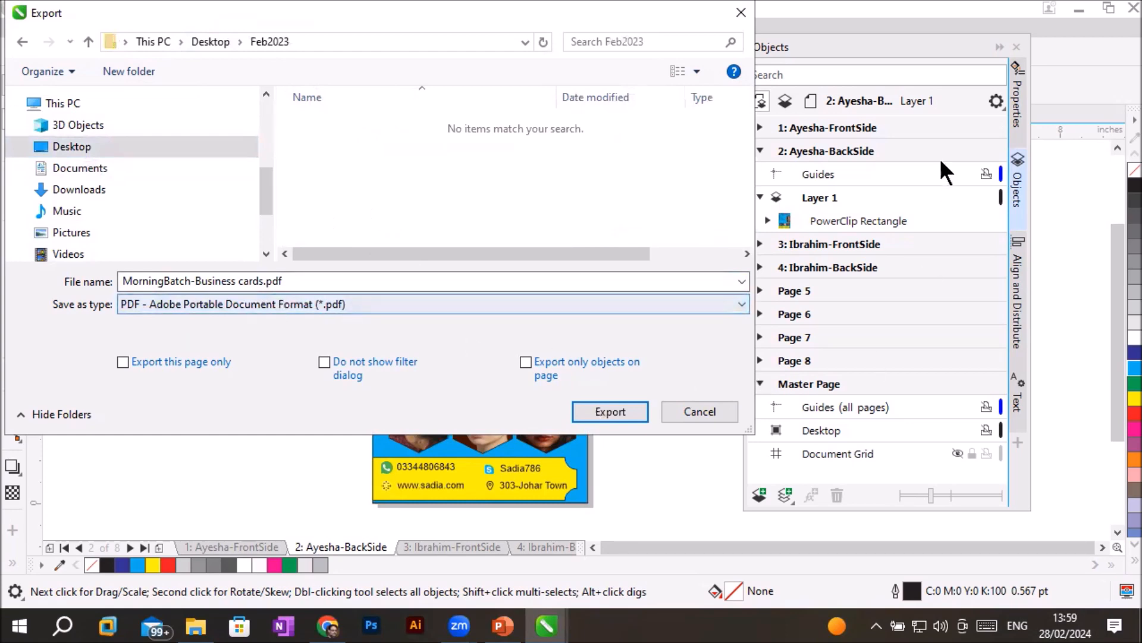
pyautogui.click(604, 407)
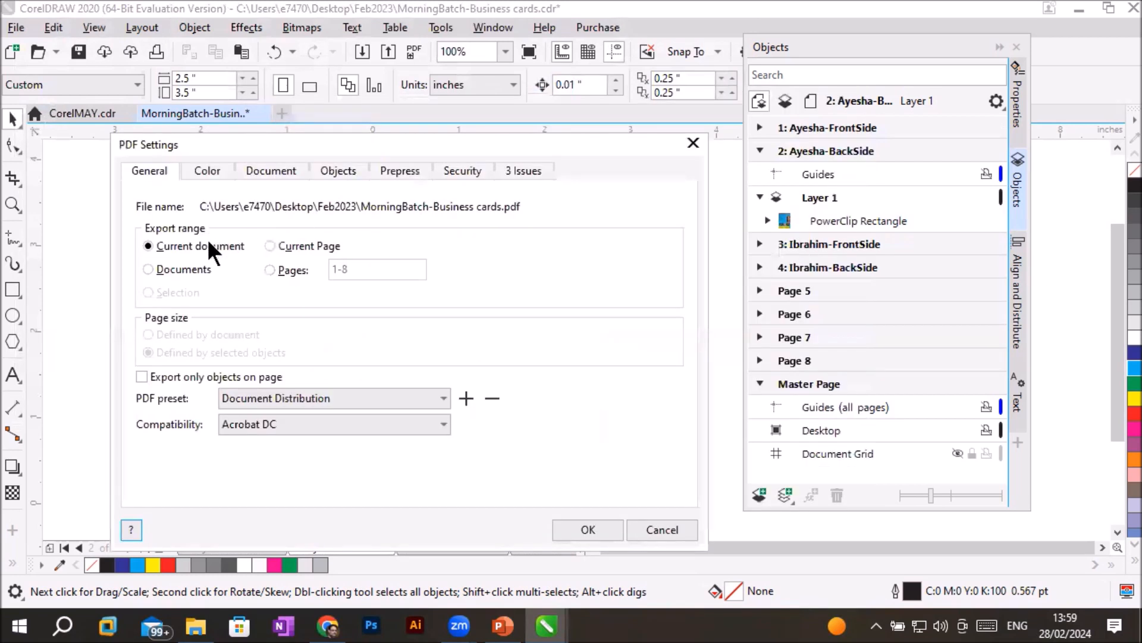
# - Set the PDF export range to pages 2-4
pyautogui.click(269, 241)
pyautogui.moveTo(326, 145); pyautogui.dragTo(365, 141)
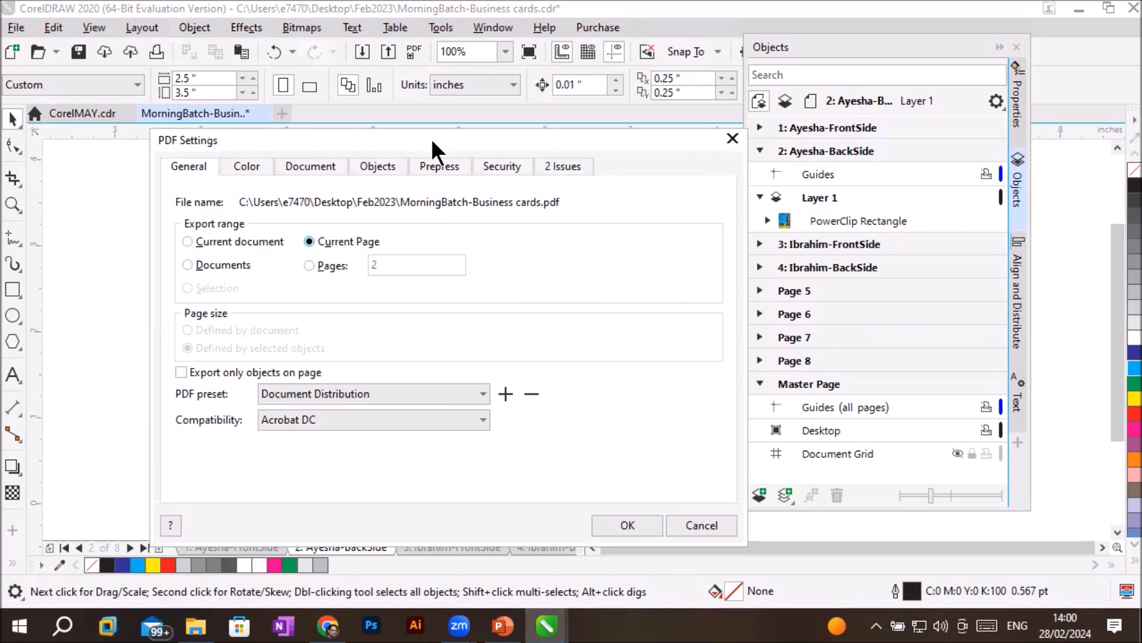
pyautogui.moveTo(431, 138); pyautogui.dragTo(374, 160)
pyautogui.click(279, 258)
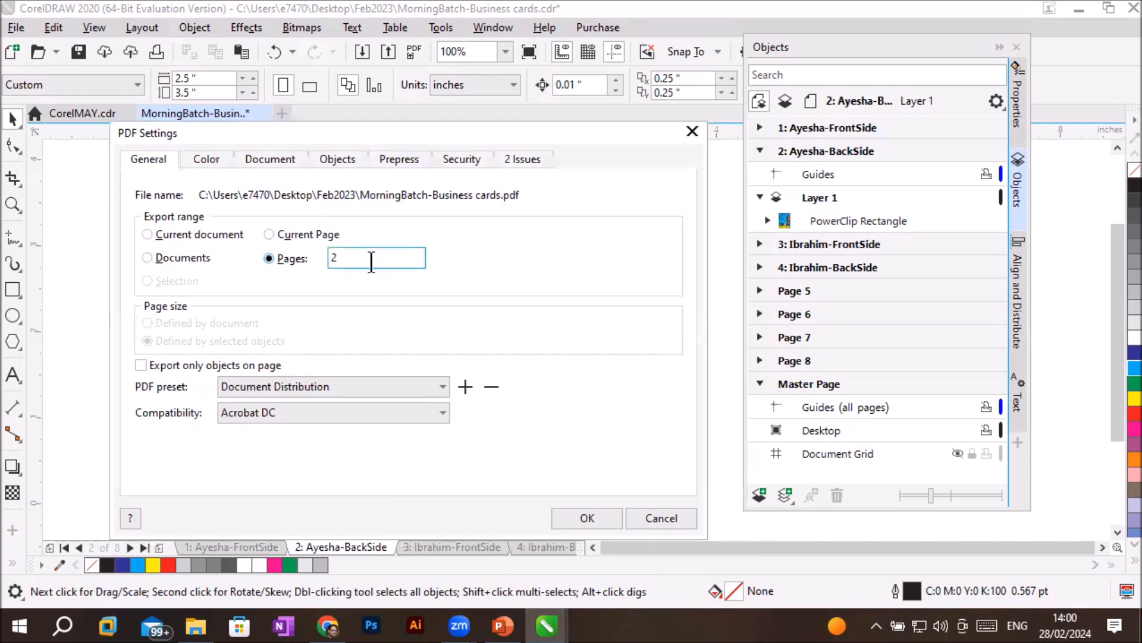
pyautogui.write('-4')
# - Protect the PDF with an open password, enter and confirm the password, and complete the export
pyautogui.click(455, 160)
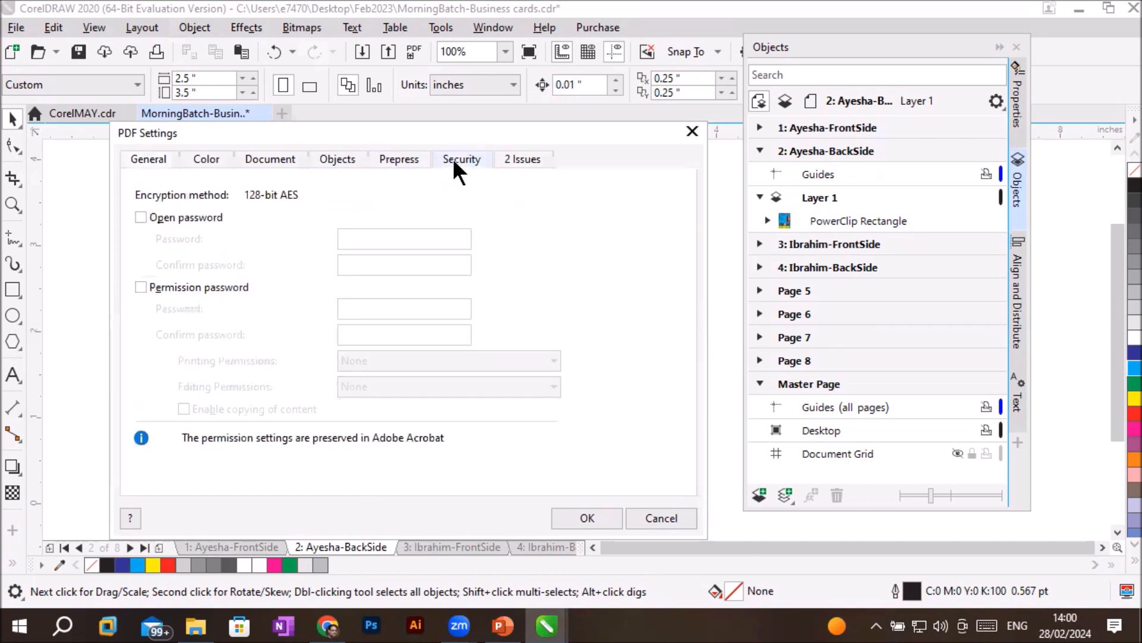
pyautogui.click(183, 217)
pyautogui.click(380, 240)
pyautogui.write('123')
pyautogui.click(407, 265)
pyautogui.write('123')
pyautogui.click(587, 518)
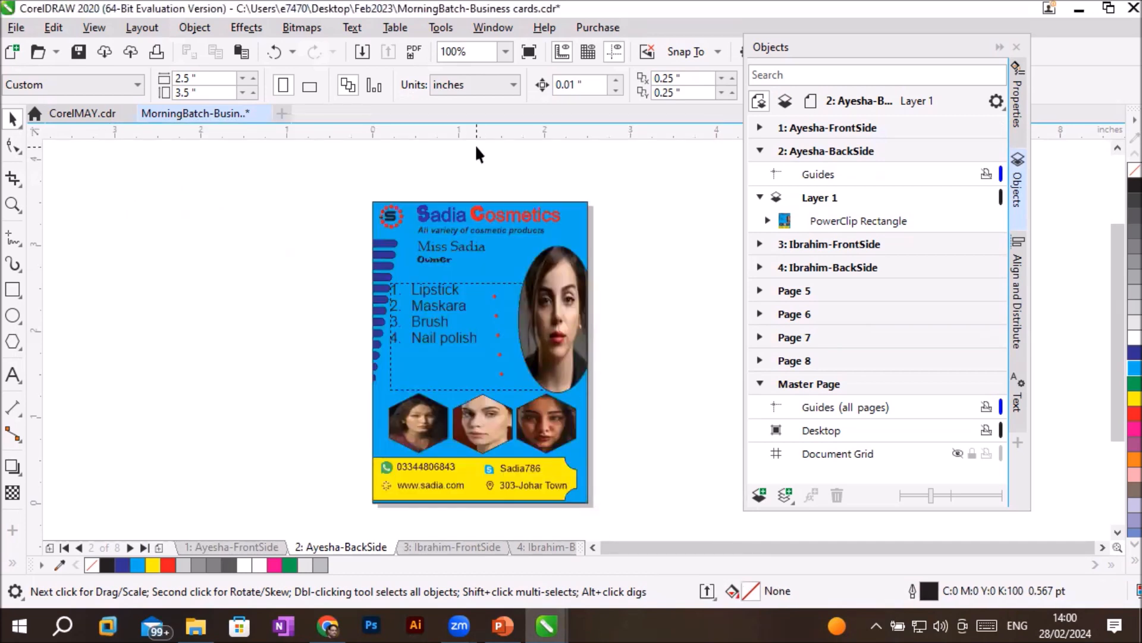
# - Switch to File Explorer, open "MorningBatch-Business cards.pdf" from the Desktop's Feb2023 folder, and enter its open password
pyautogui.click(200, 622)
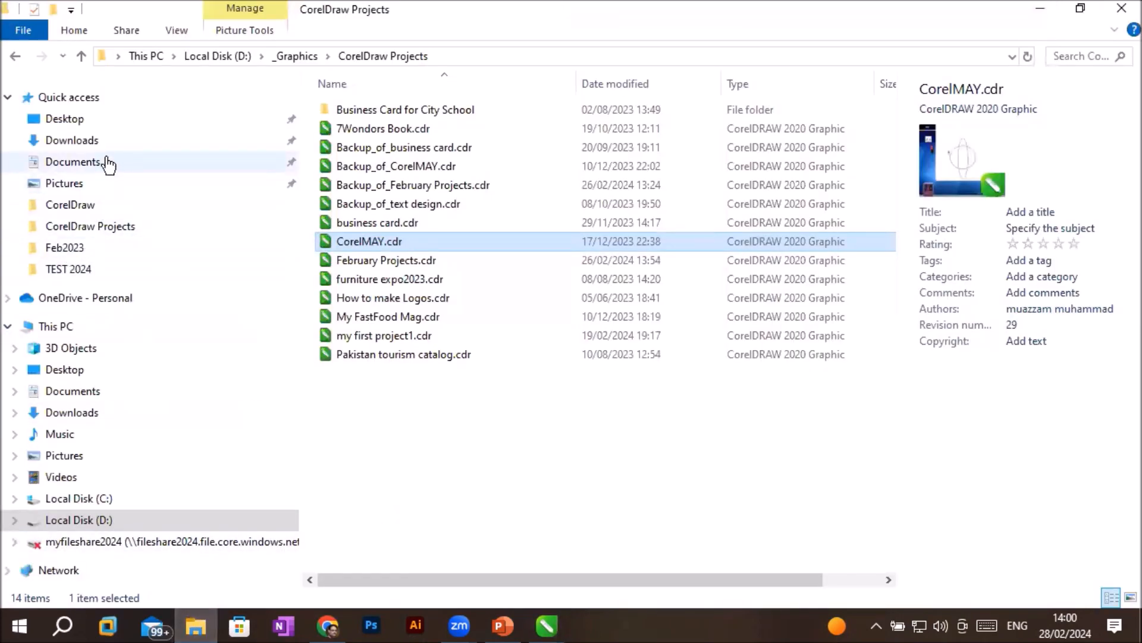
pyautogui.click(119, 116)
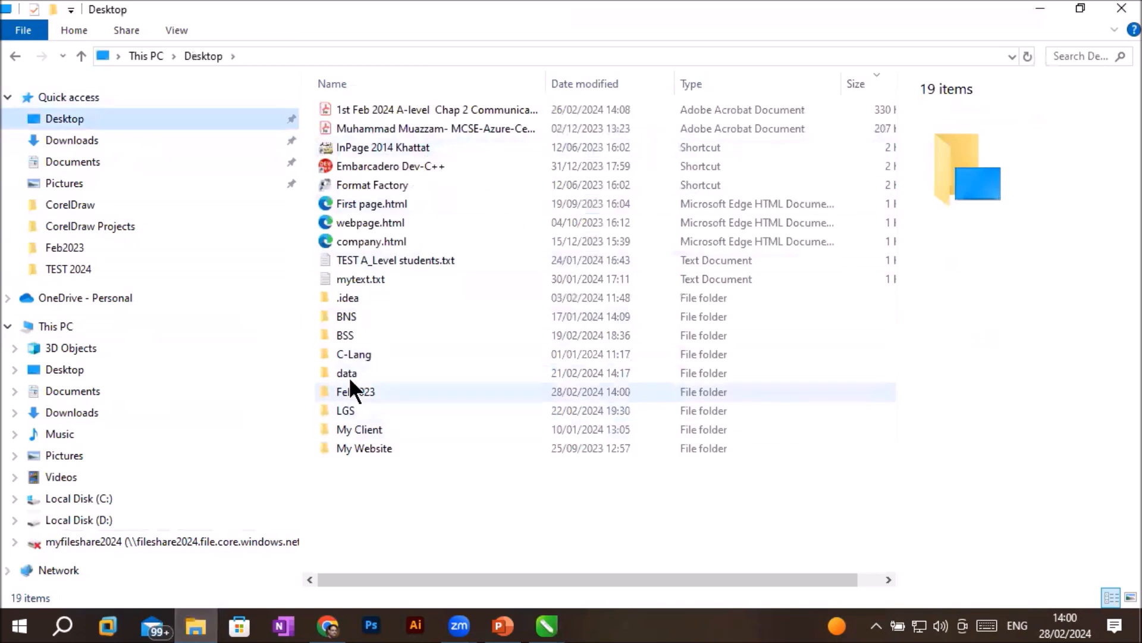
pyautogui.doubleClick(390, 390)
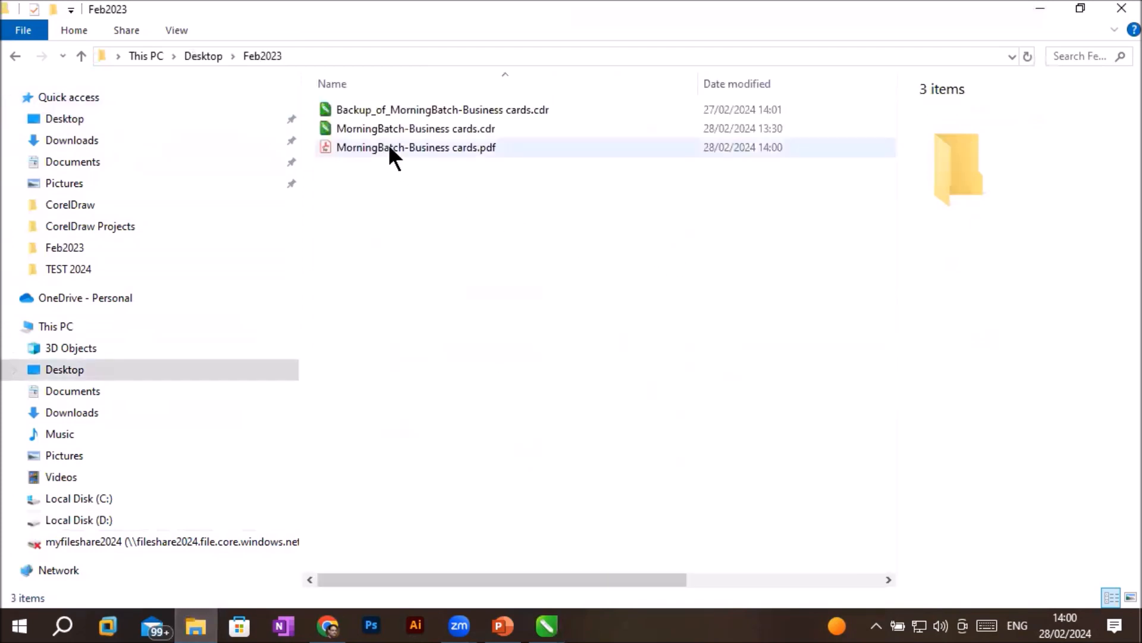
pyautogui.click(390, 156)
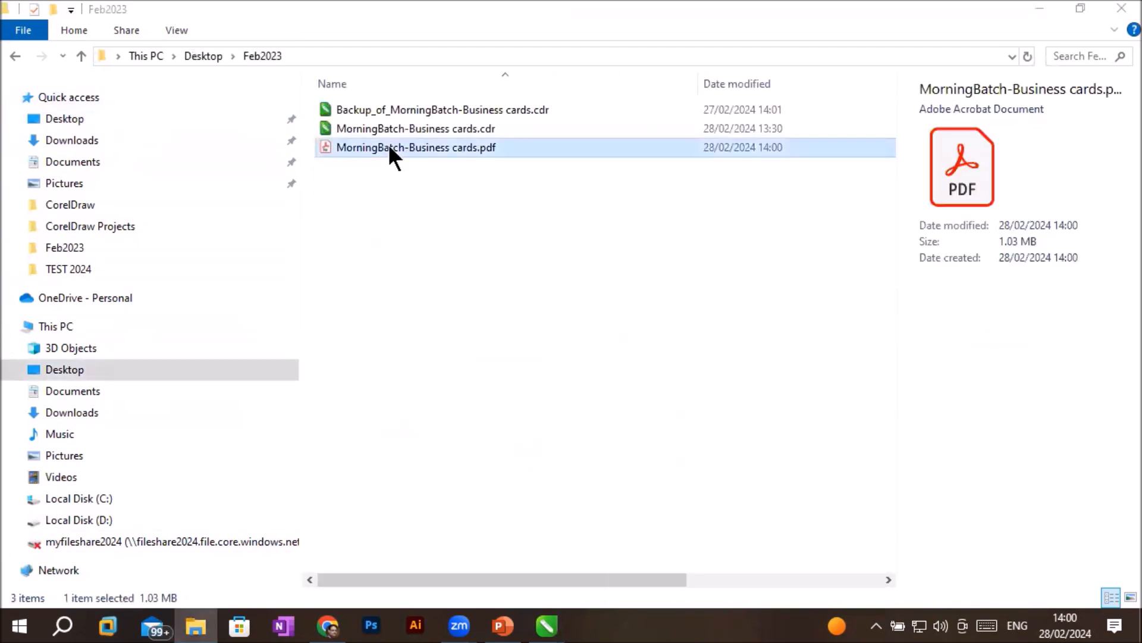
pyautogui.write('***')
pyautogui.click(658, 348)
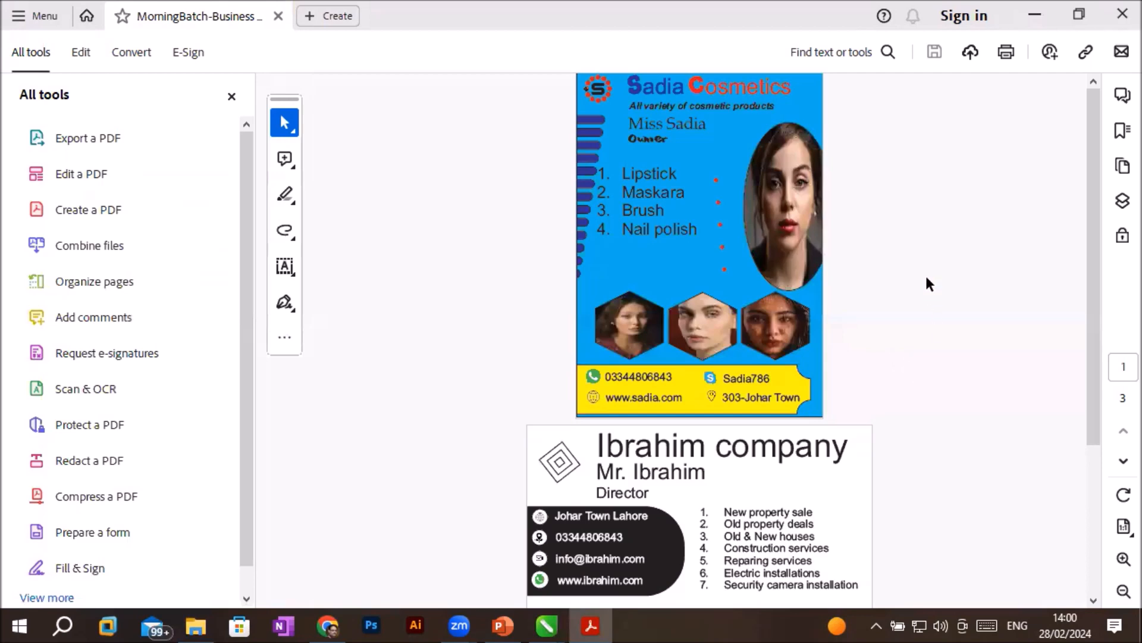
# - Review all pages of the exported business card PDF and close the PDF viewer
pyautogui.scroll(-3, 850, 322)
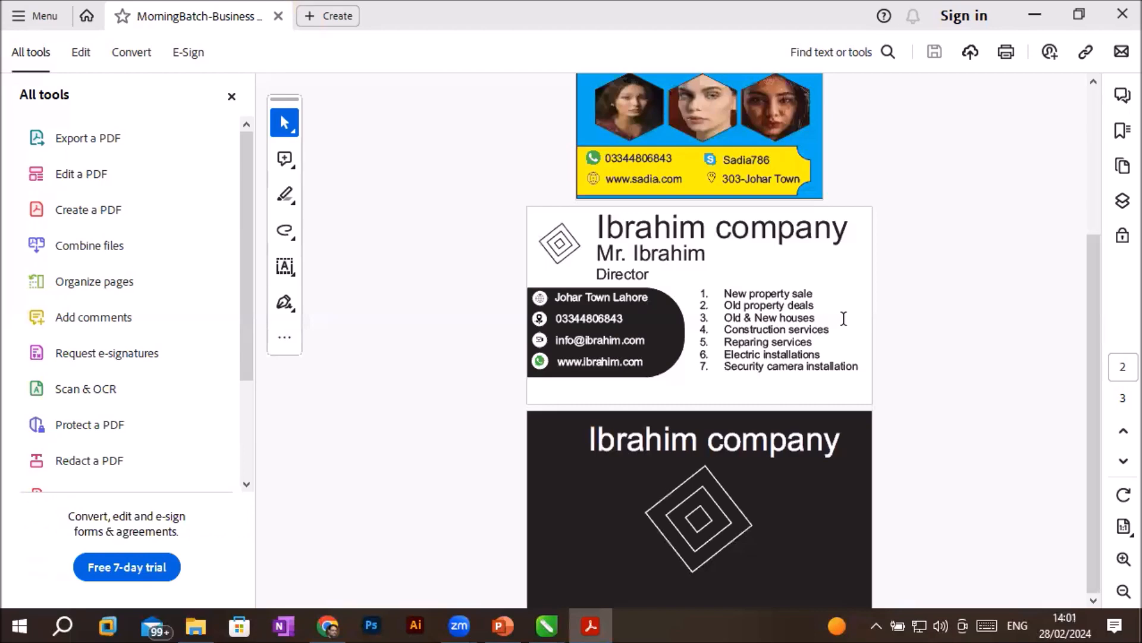
pyautogui.scroll(3, 857, 302)
pyautogui.scroll(-3, 857, 302)
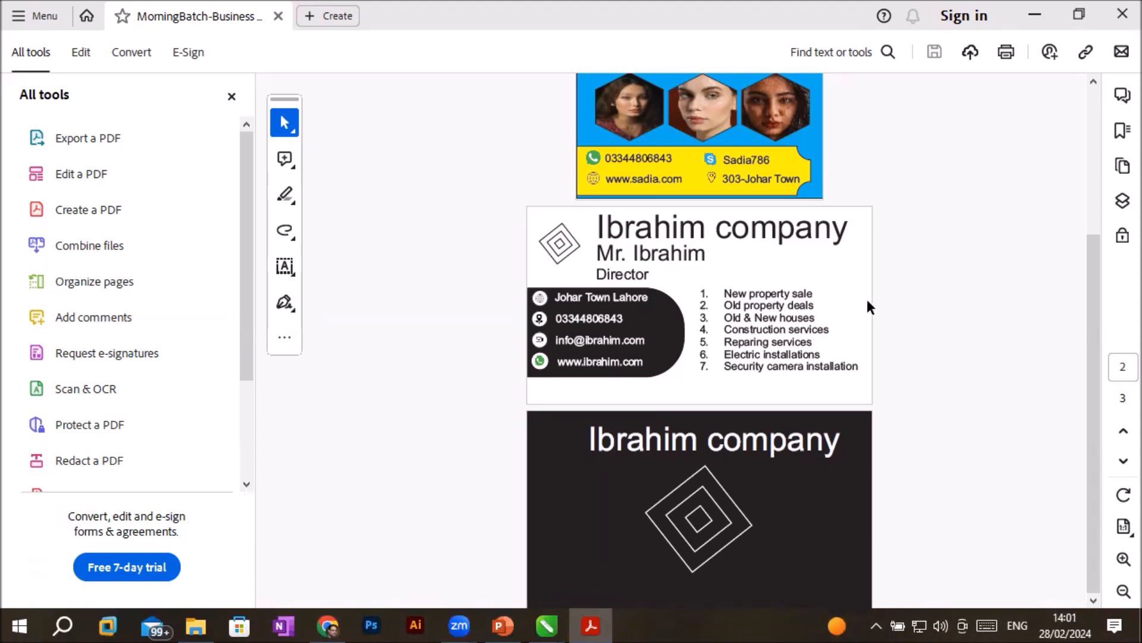
pyautogui.click(1122, 13)
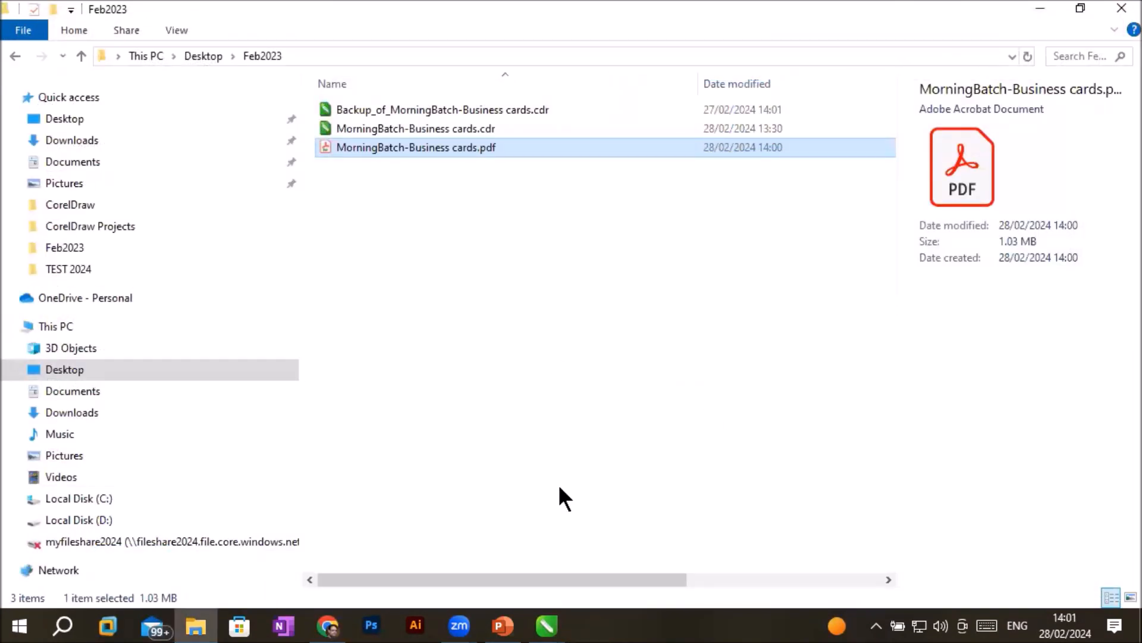
# - Switch back to CorelDRAW and examine the objects nested inside the PowerClip Rectangle on page 2's Layer 1
pyautogui.click(545, 626)
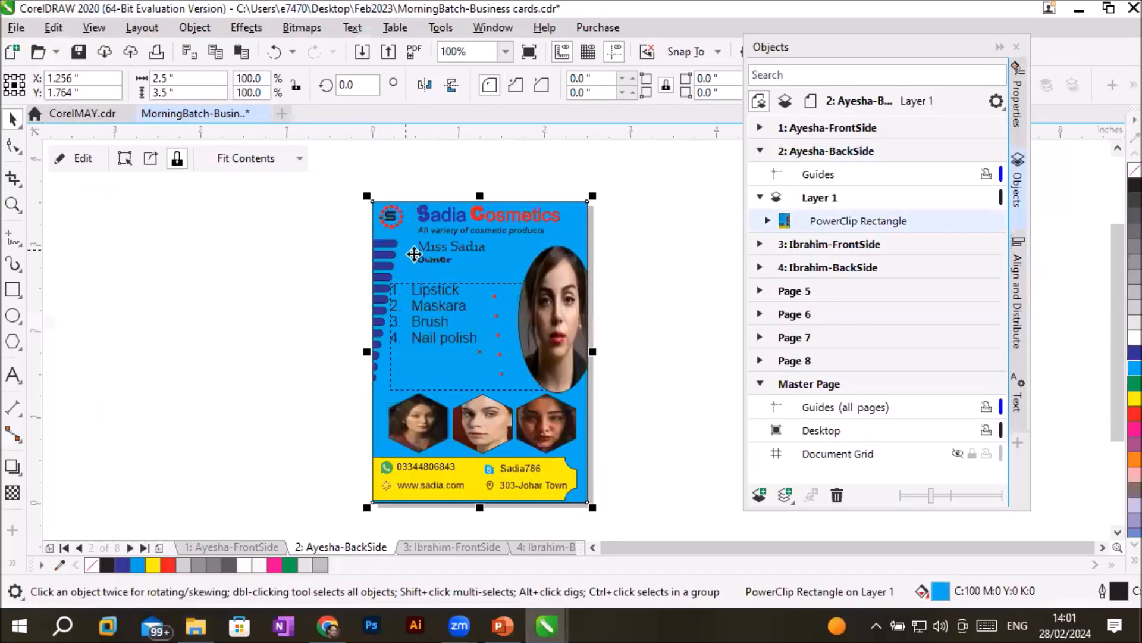
pyautogui.scroll(2, 517, 319)
pyautogui.scroll(-2, 516, 319)
pyautogui.click(633, 241)
pyautogui.click(514, 257)
pyautogui.click(760, 197)
pyautogui.click(760, 150)
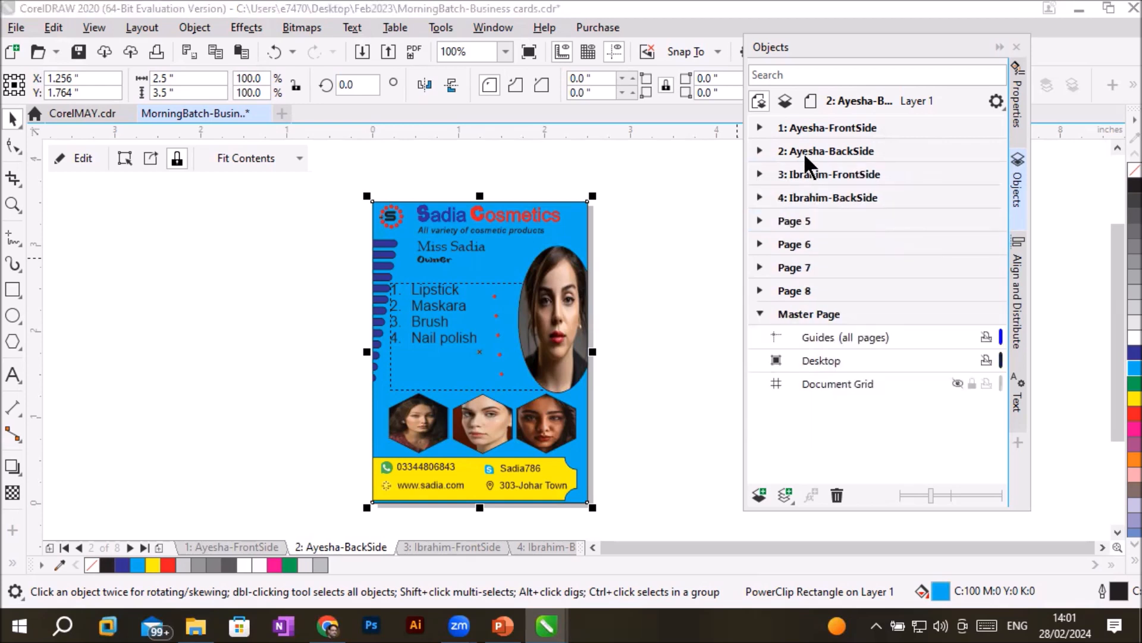
pyautogui.click(760, 150)
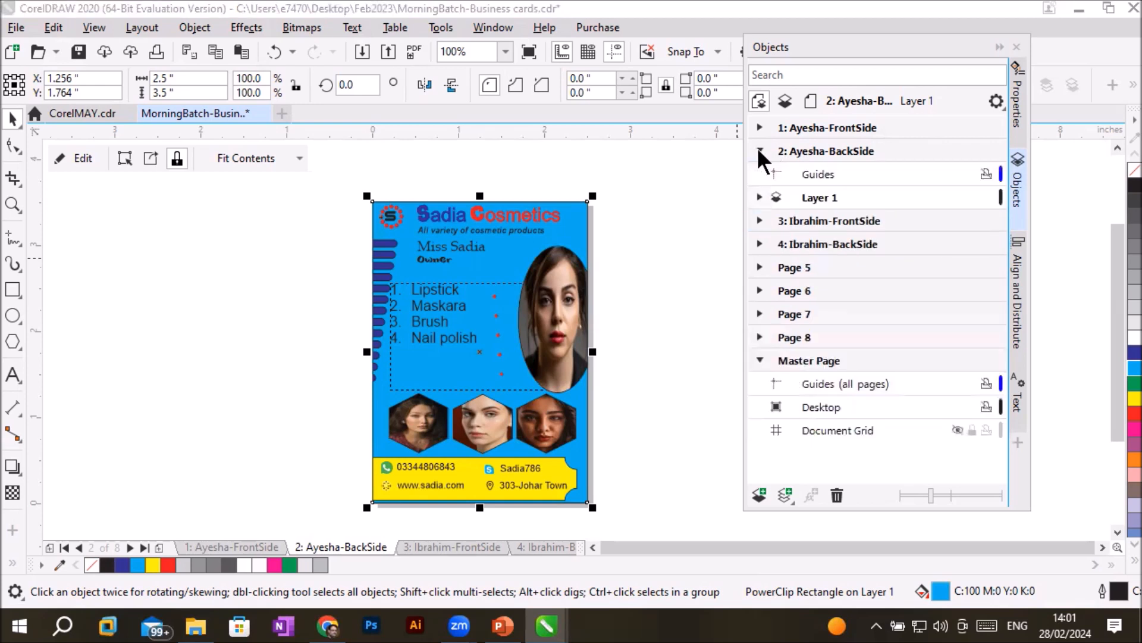
pyautogui.click(759, 198)
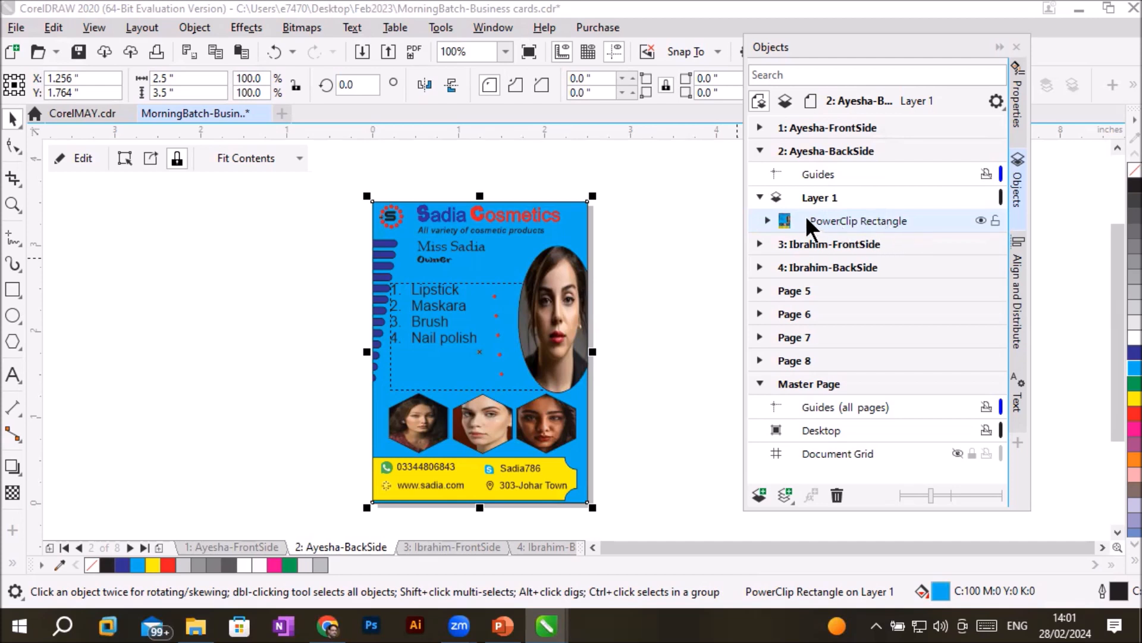
pyautogui.click(766, 221)
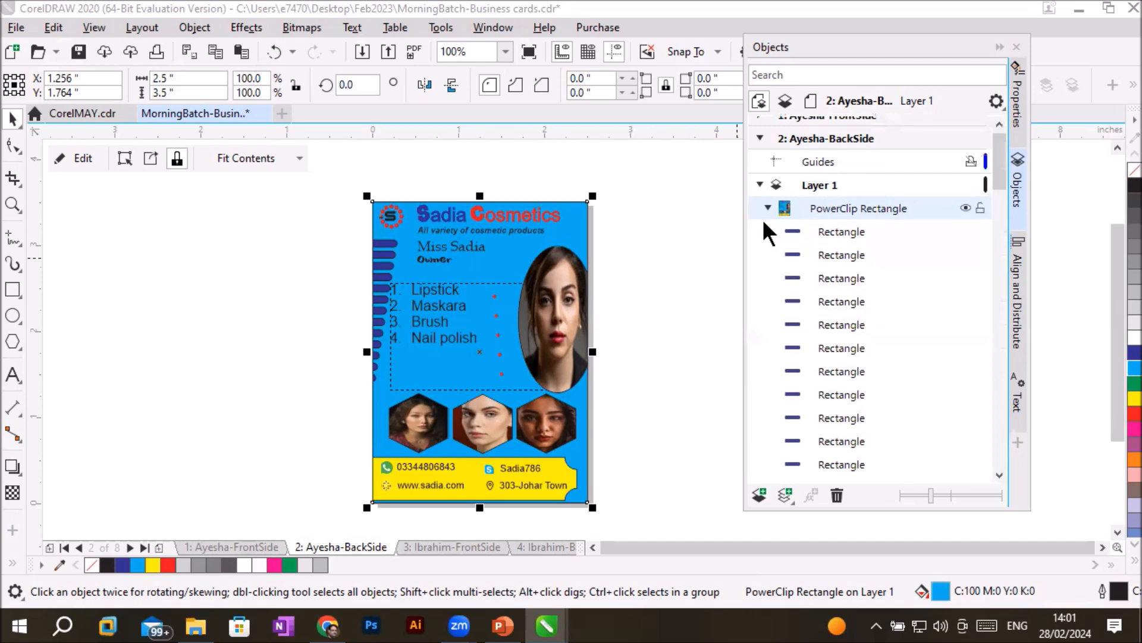
pyautogui.click(768, 209)
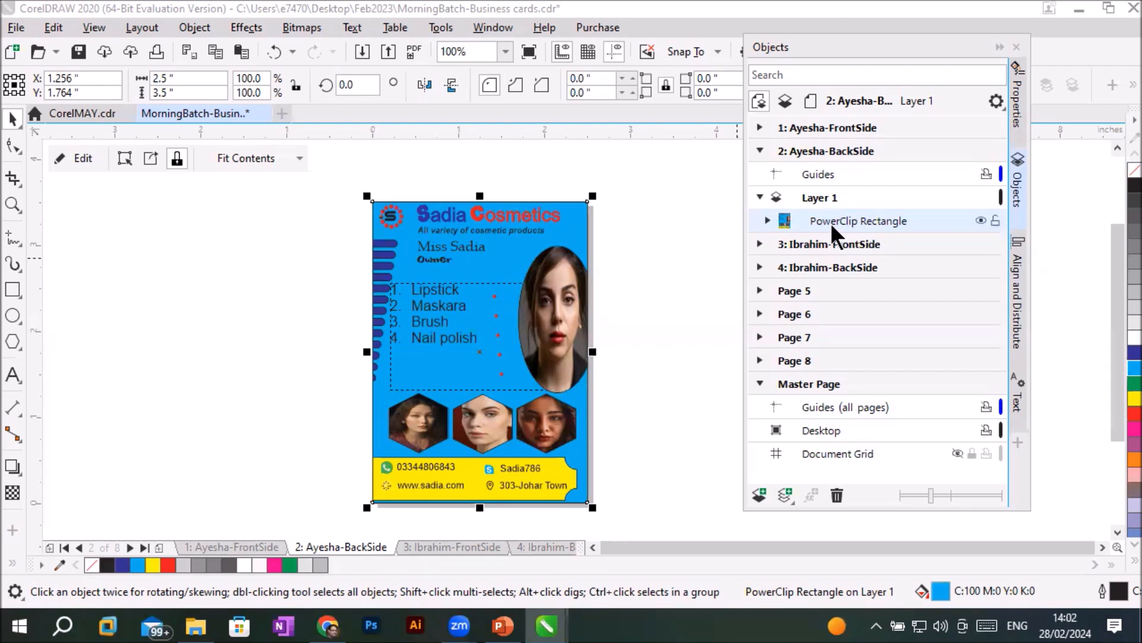
# - Extract the contents of the card's PowerClip Rectangle and deselect the released artwork
pyautogui.click(150, 158)
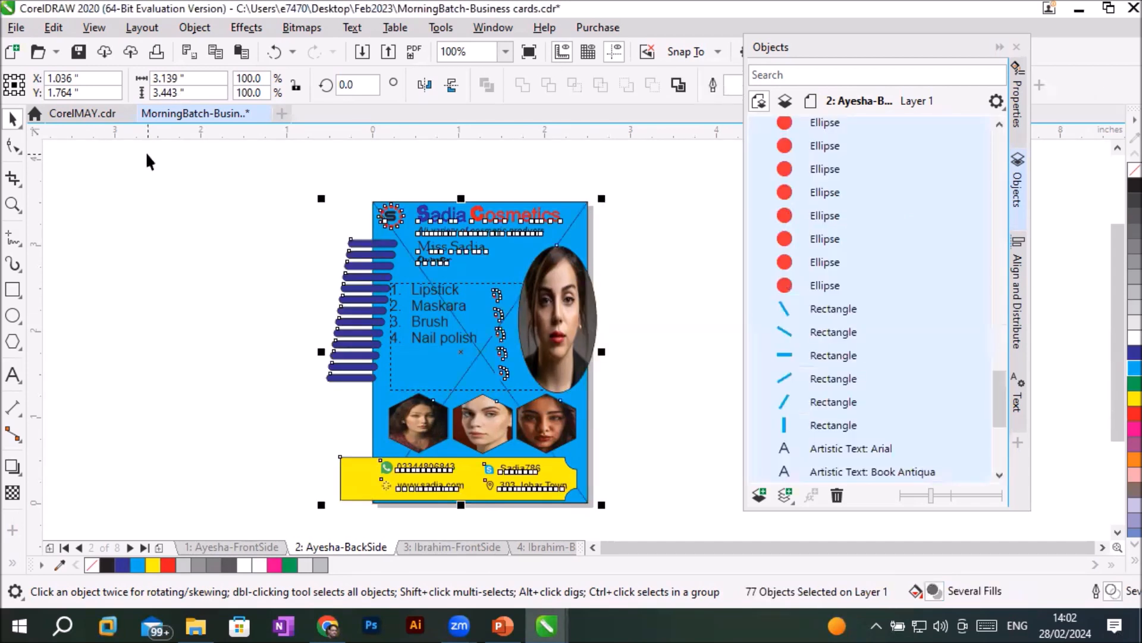
pyautogui.click(260, 251)
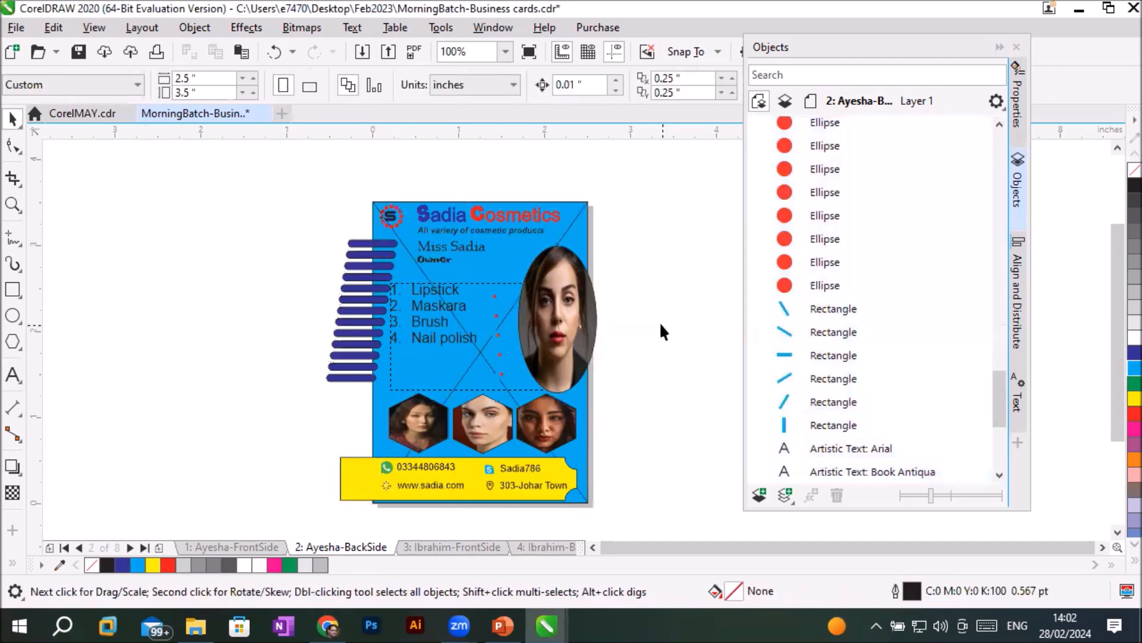
# - Try shifting the numbered product list slightly down on the card, and undo the move
pyautogui.moveTo(483, 344)
pyautogui.mouseDown()
pyautogui.moveTo(133, 327)
pyautogui.moveTo(448, 326)
pyautogui.moveTo(500, 352)
pyautogui.moveTo(485, 354)
pyautogui.mouseUp()
pyautogui.moveTo(999, 404); pyautogui.dragTo(1027, 141)
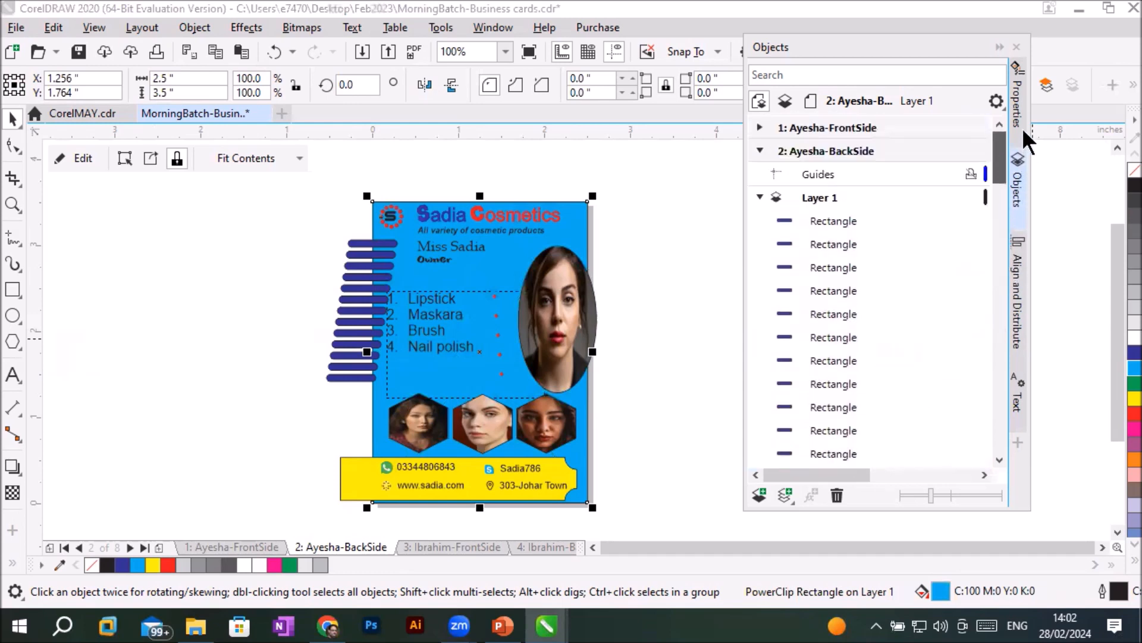
pyautogui.click(659, 255)
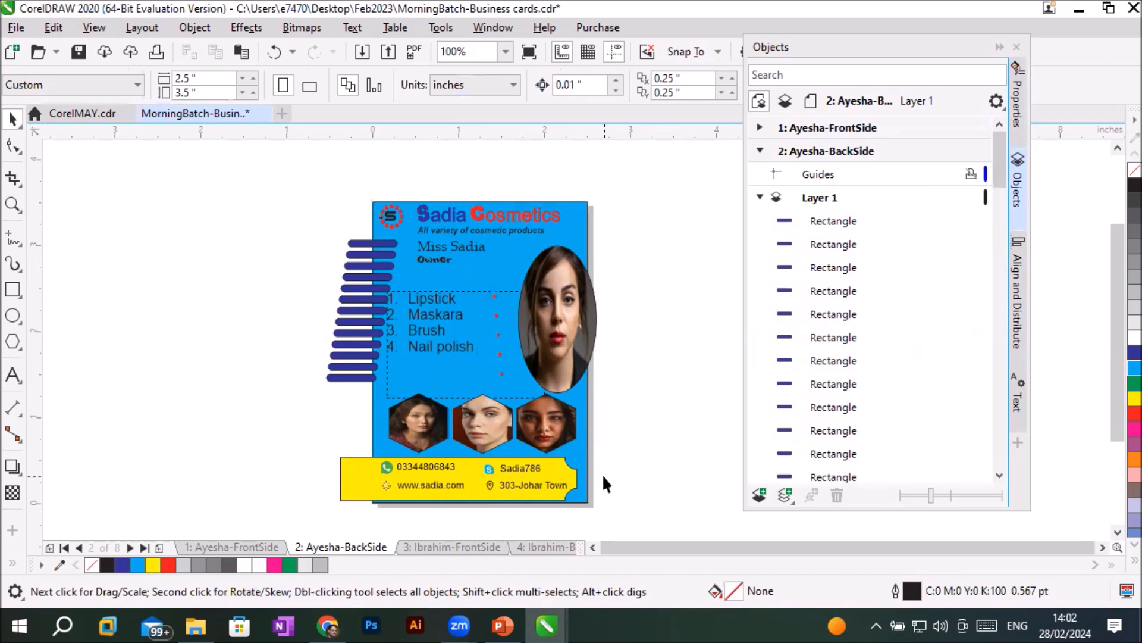
pyautogui.hotkey('ctrl', 'z')
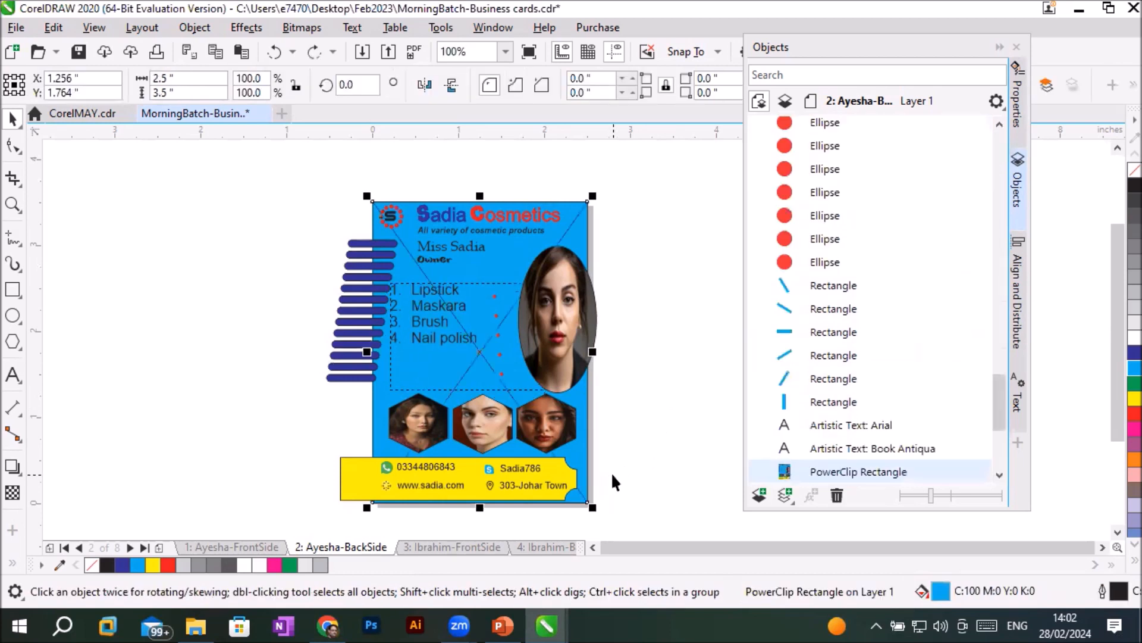
# - Move the emptied blue PowerClip Rectangle off the page beside the card and delete it
pyautogui.click(652, 357)
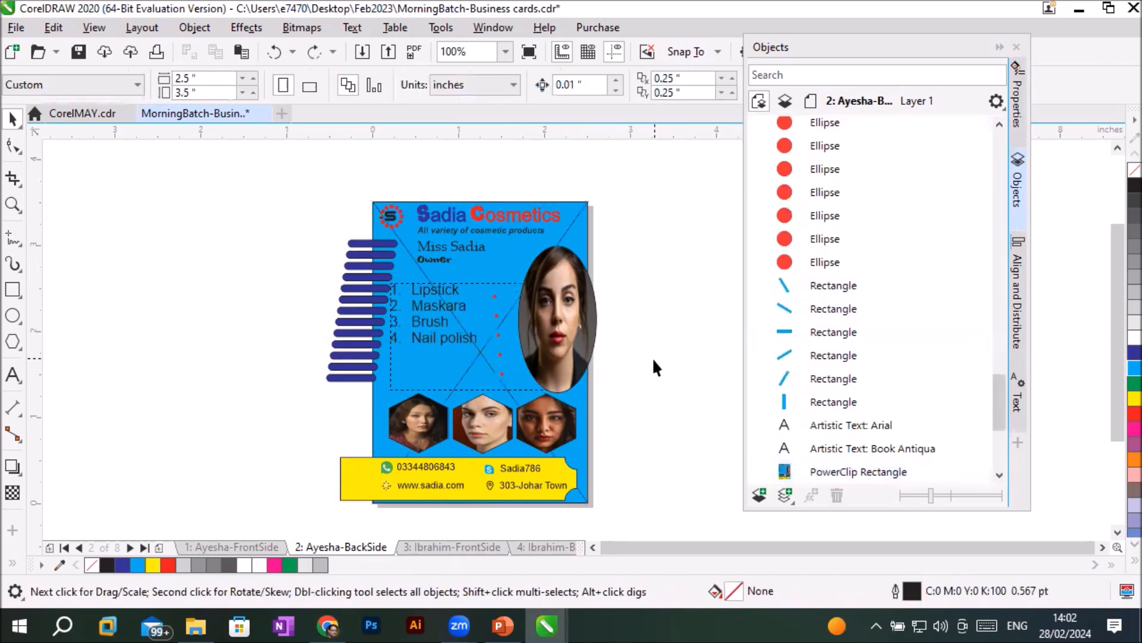
pyautogui.click(574, 221)
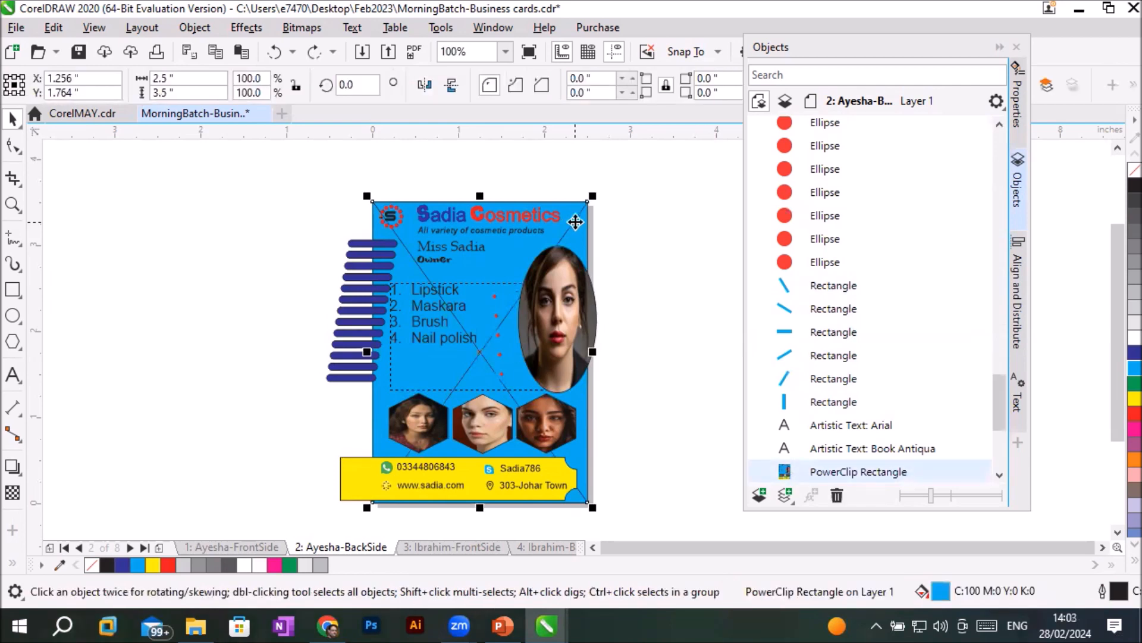
pyautogui.moveTo(574, 222); pyautogui.dragTo(258, 236)
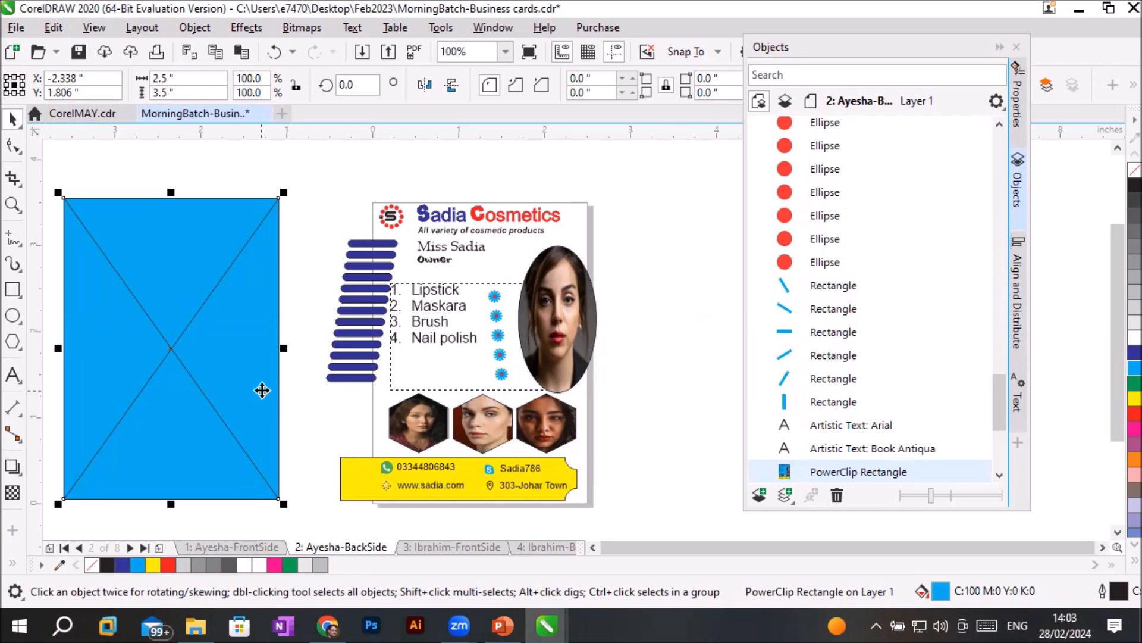
pyautogui.press('Delete')
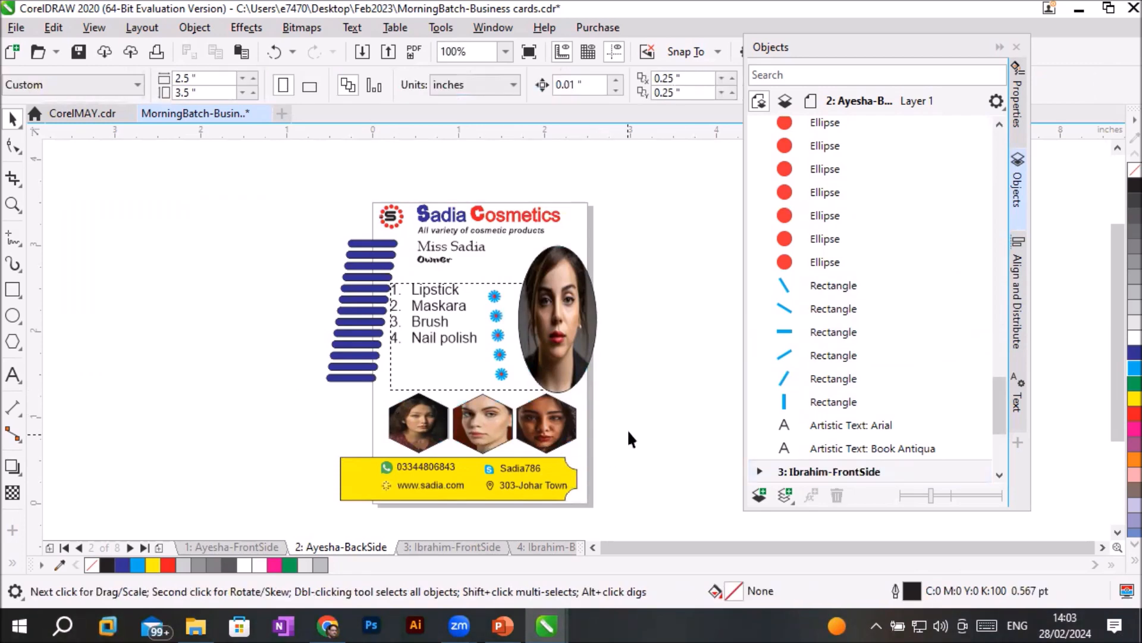
# - Select the topmost blue bar and show its outline properties in a docker moved clear of the artwork
pyautogui.scroll(2, 637, 394)
pyautogui.scroll(-2, 633, 391)
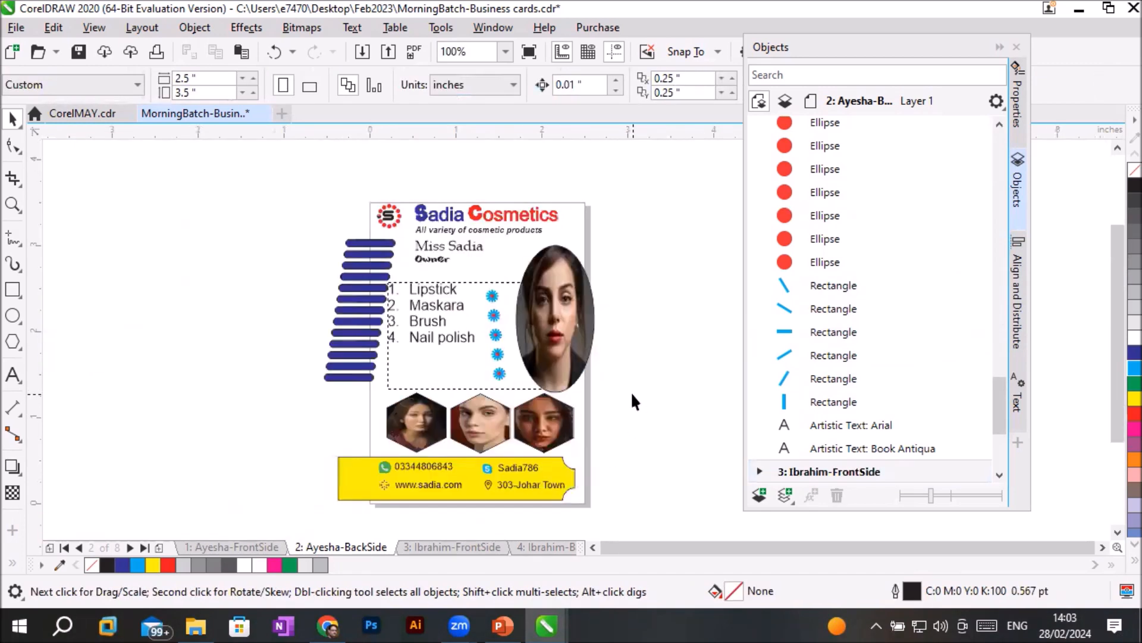
pyautogui.click(378, 245)
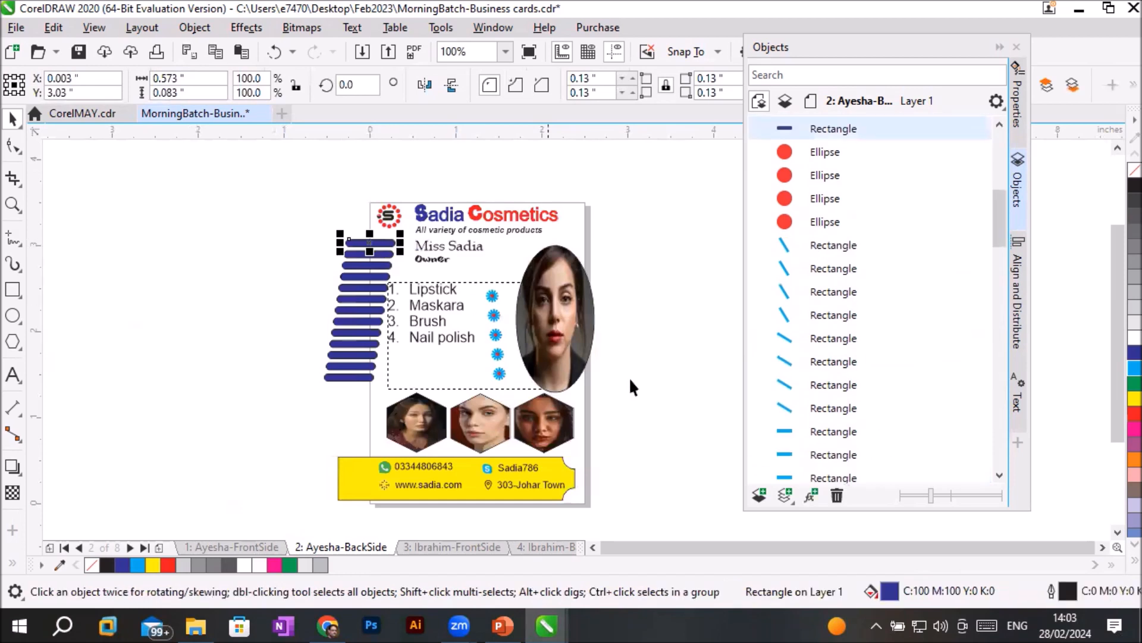
pyautogui.click(859, 47)
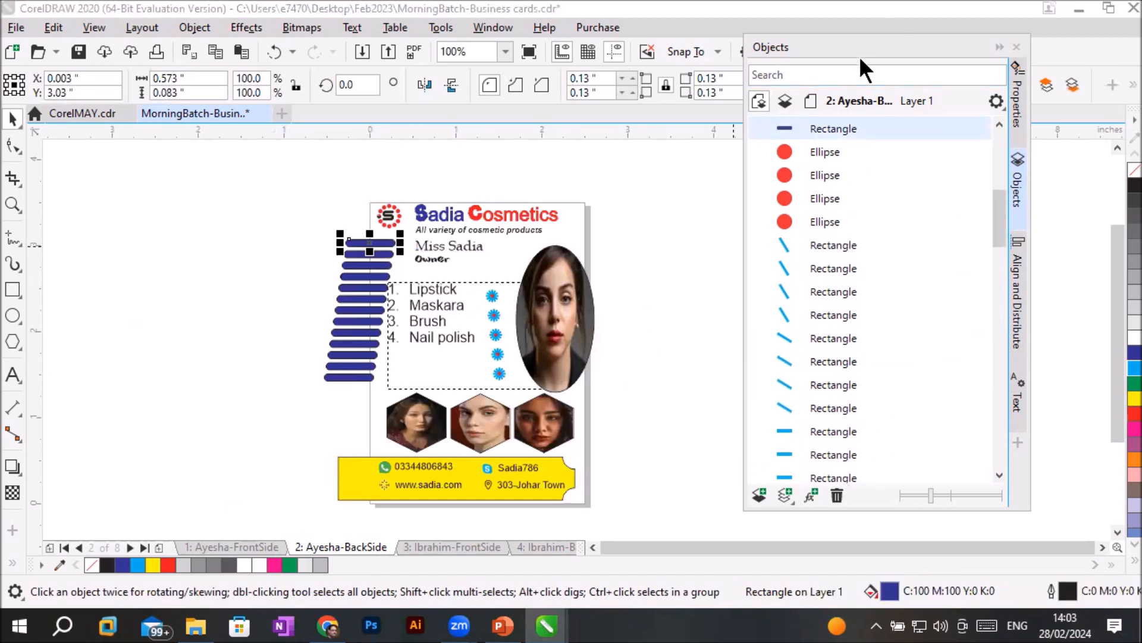
pyautogui.moveTo(859, 56); pyautogui.dragTo(887, 197)
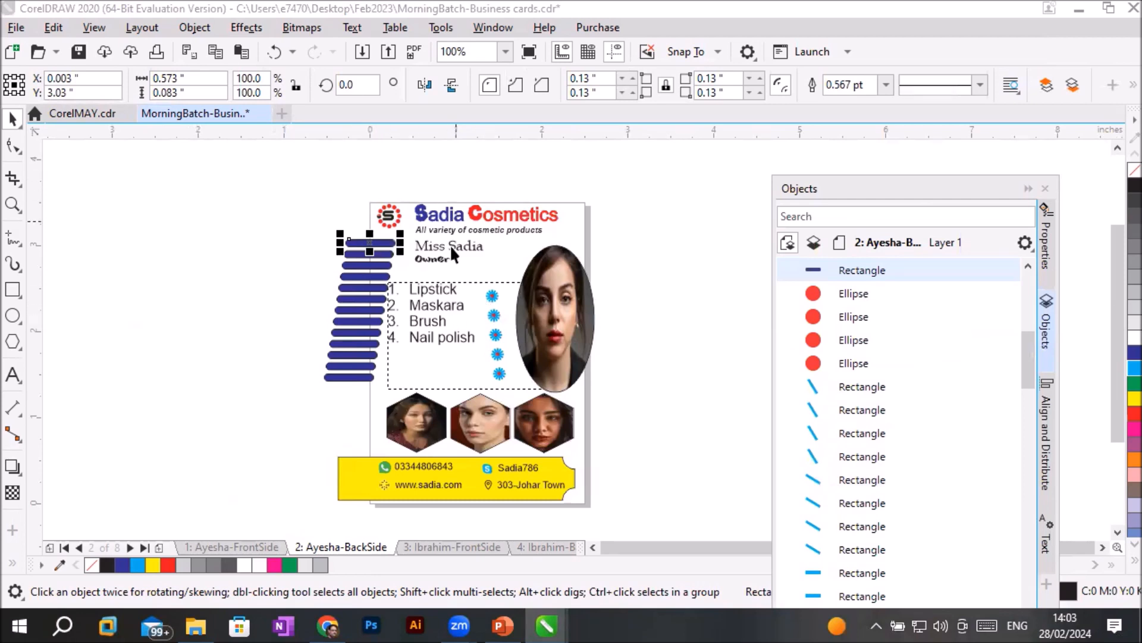
pyautogui.scroll(2, 449, 219)
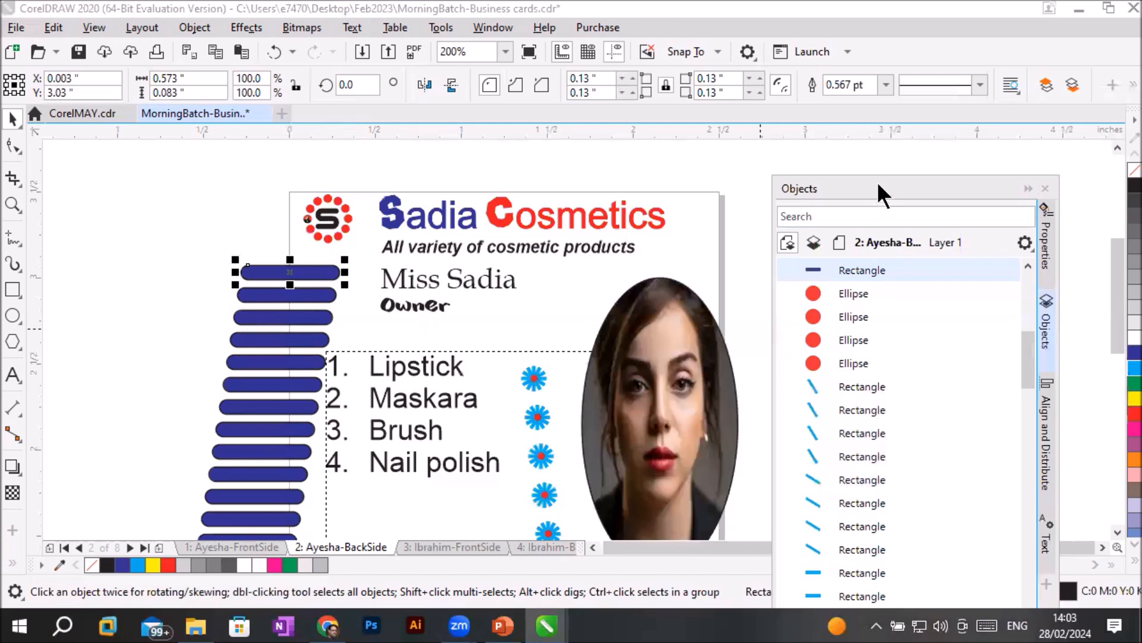
pyautogui.moveTo(877, 180); pyautogui.dragTo(890, 165)
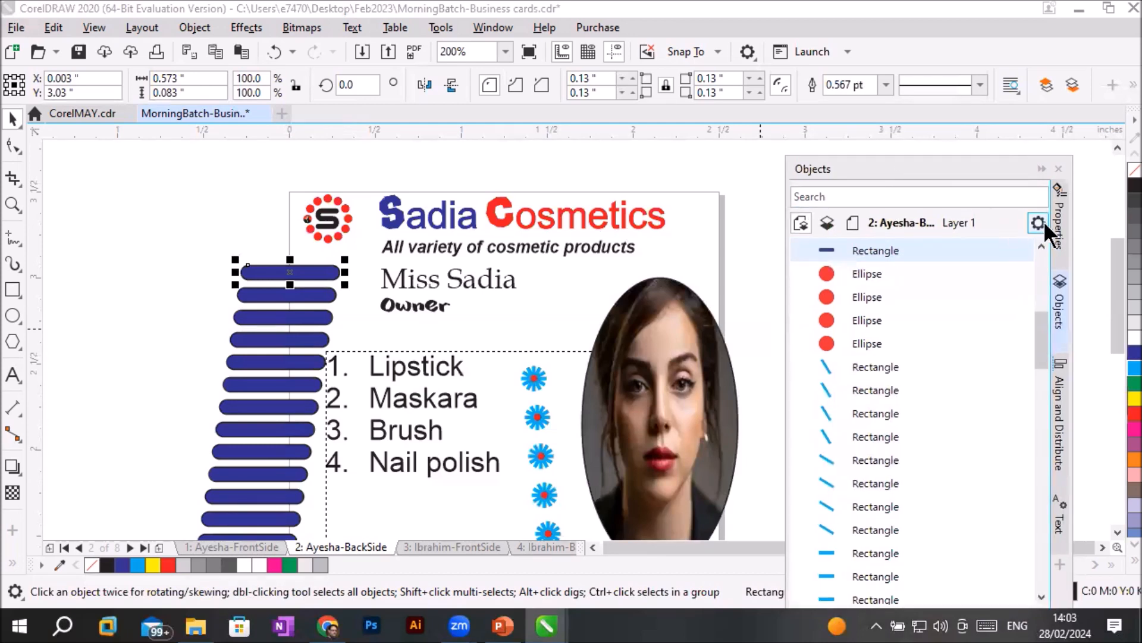
pyautogui.click(1061, 225)
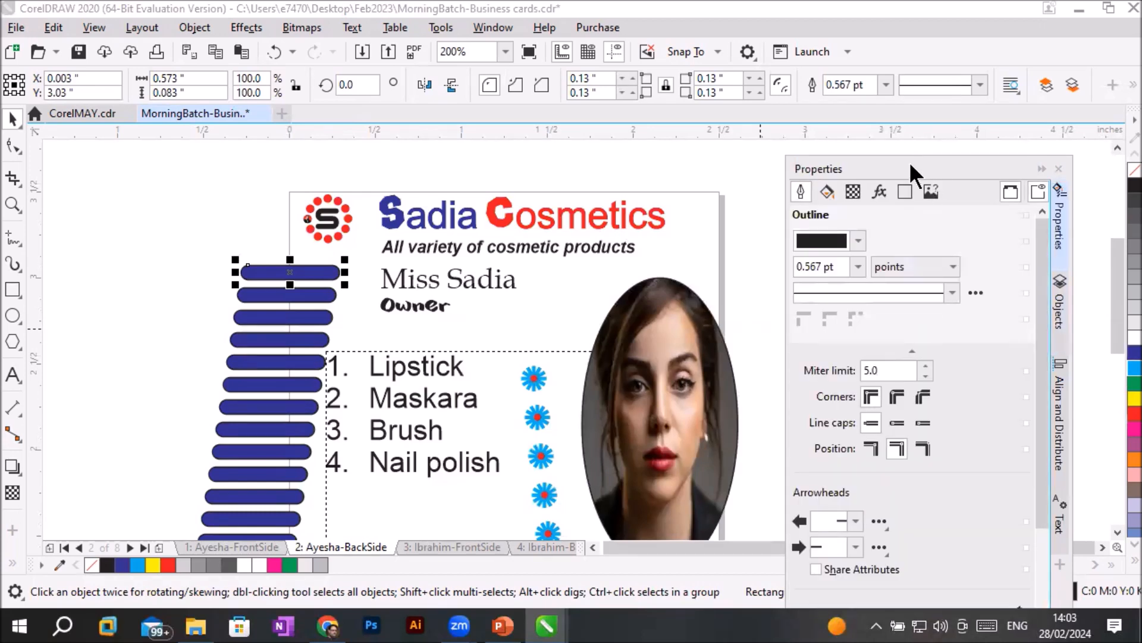
pyautogui.moveTo(909, 162); pyautogui.dragTo(860, 144)
# - Move the topmost blue bar up and to the right, to about X 0.149", Y 3.137"
pyautogui.scroll(4, 315, 256)
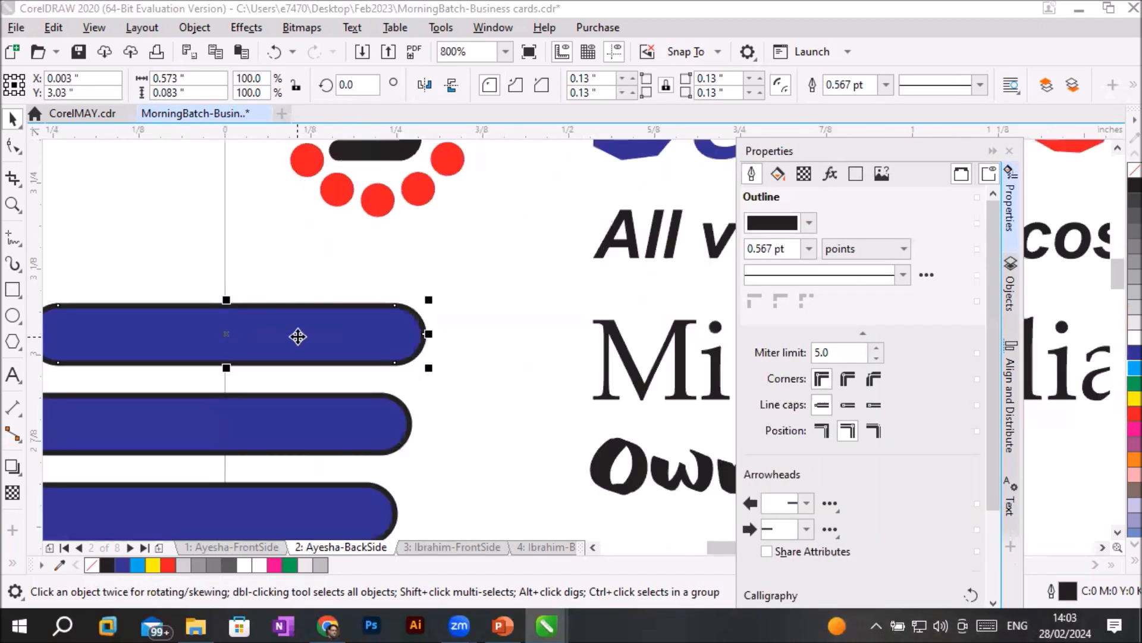
pyautogui.click(153, 262)
pyautogui.click(270, 321)
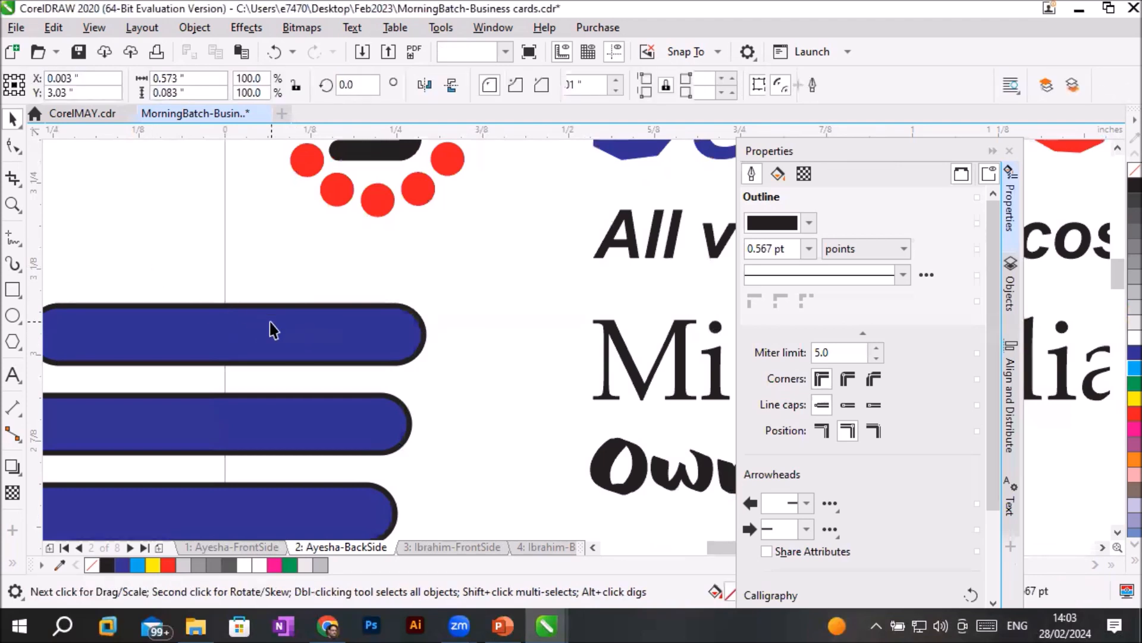
pyautogui.moveTo(271, 323); pyautogui.dragTo(372, 248)
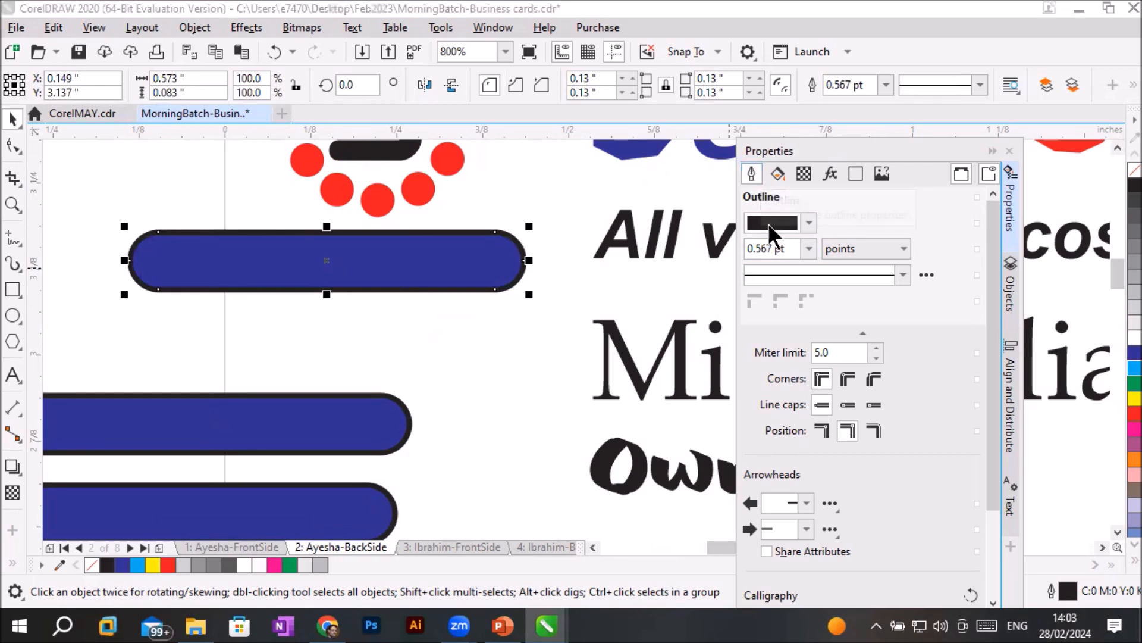
# - Try pink and yellow outline colours on the moved blue bar and settle on green
pyautogui.click(809, 220)
pyautogui.moveTo(864, 335); pyautogui.dragTo(860, 316)
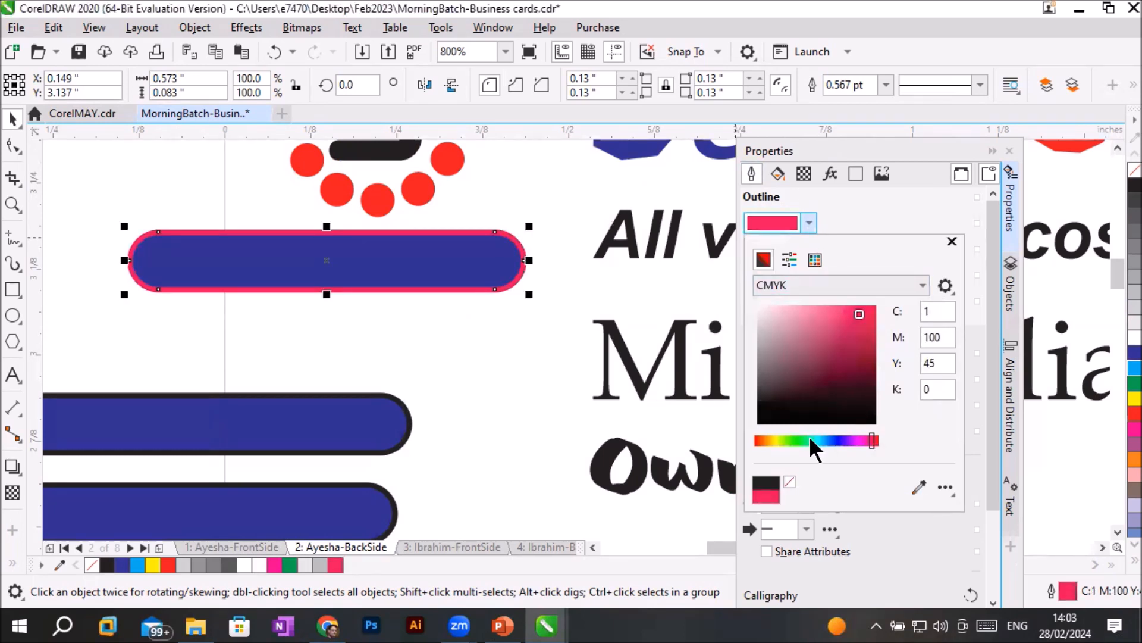
pyautogui.click(777, 438)
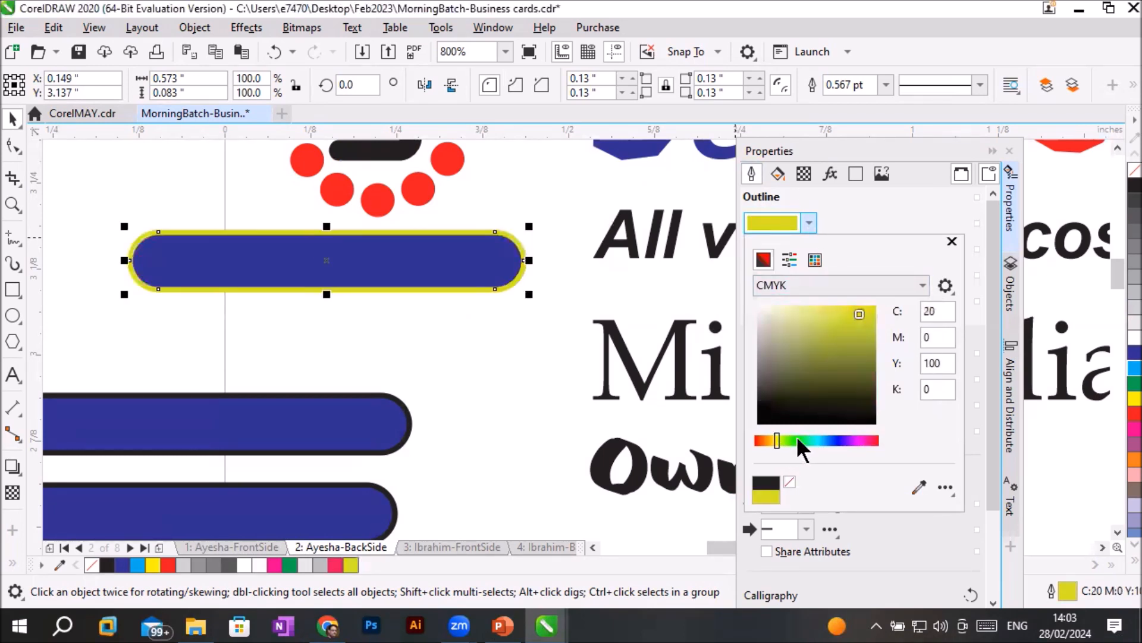
pyautogui.click(798, 441)
pyautogui.click(840, 206)
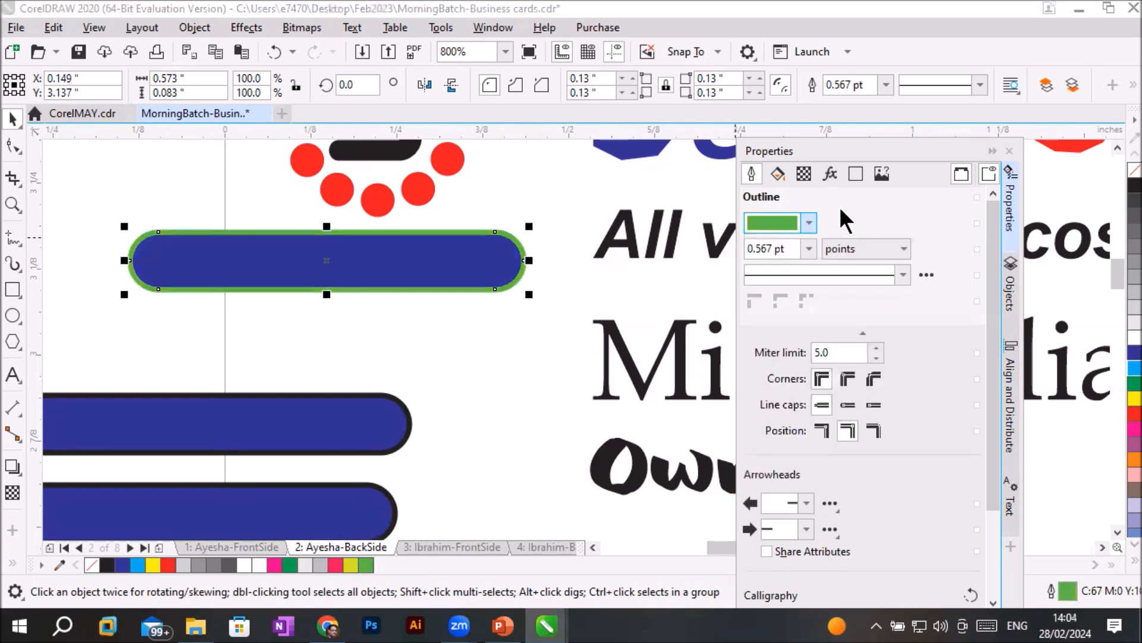
# - Try white, purple, pink and muted violet from the CMYK Palette as the green-outlined bar's fill
pyautogui.click(778, 173)
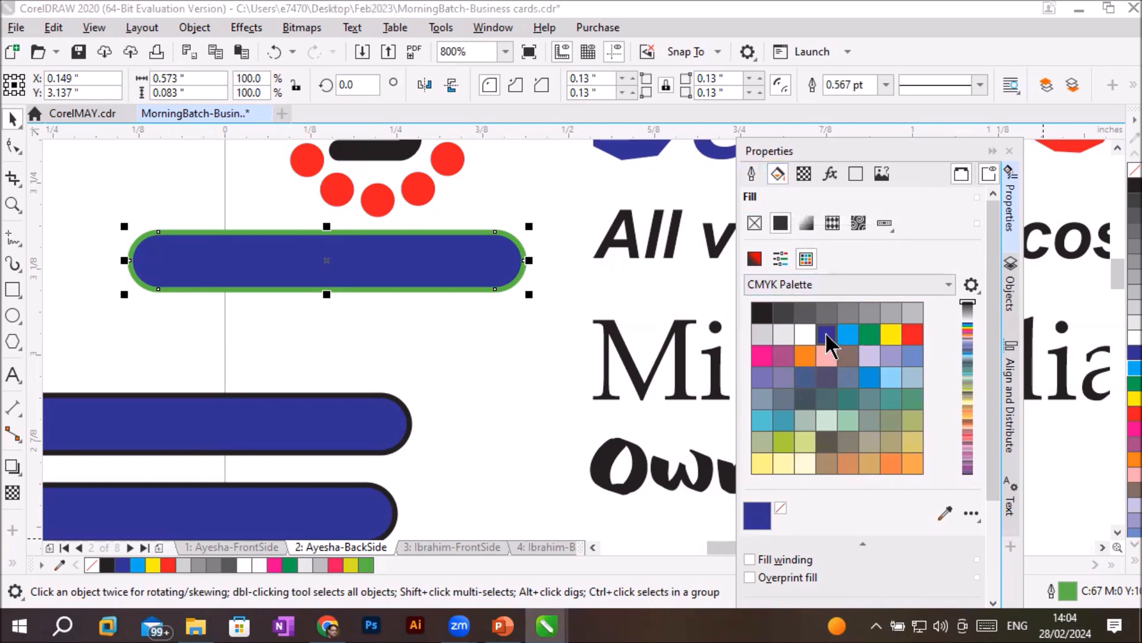
pyautogui.click(802, 332)
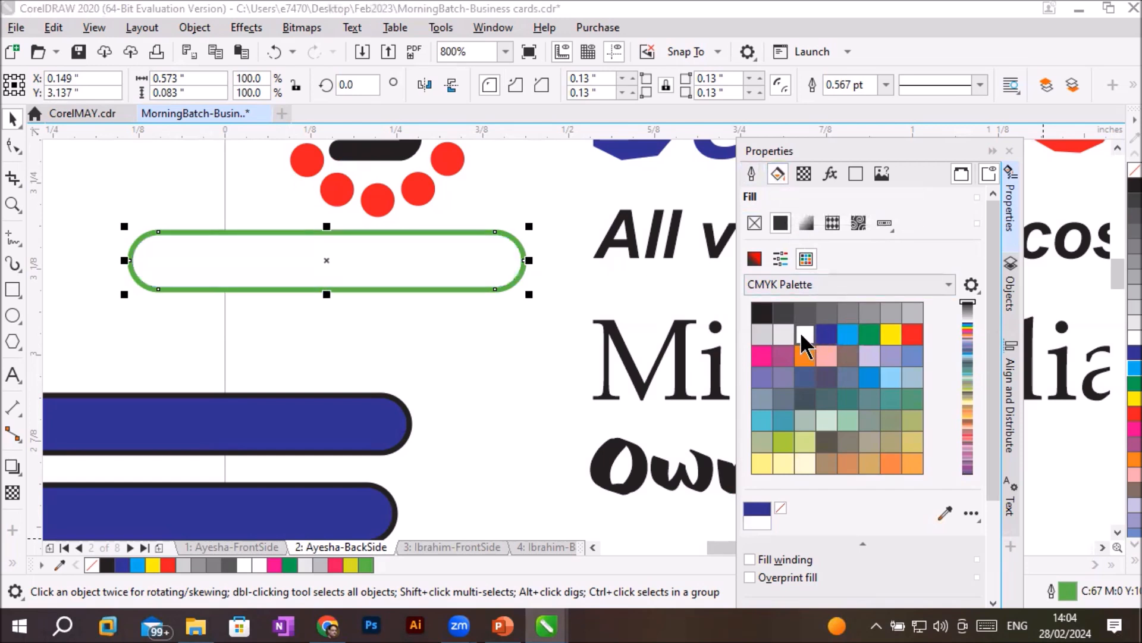
pyautogui.click(780, 361)
pyautogui.click(761, 360)
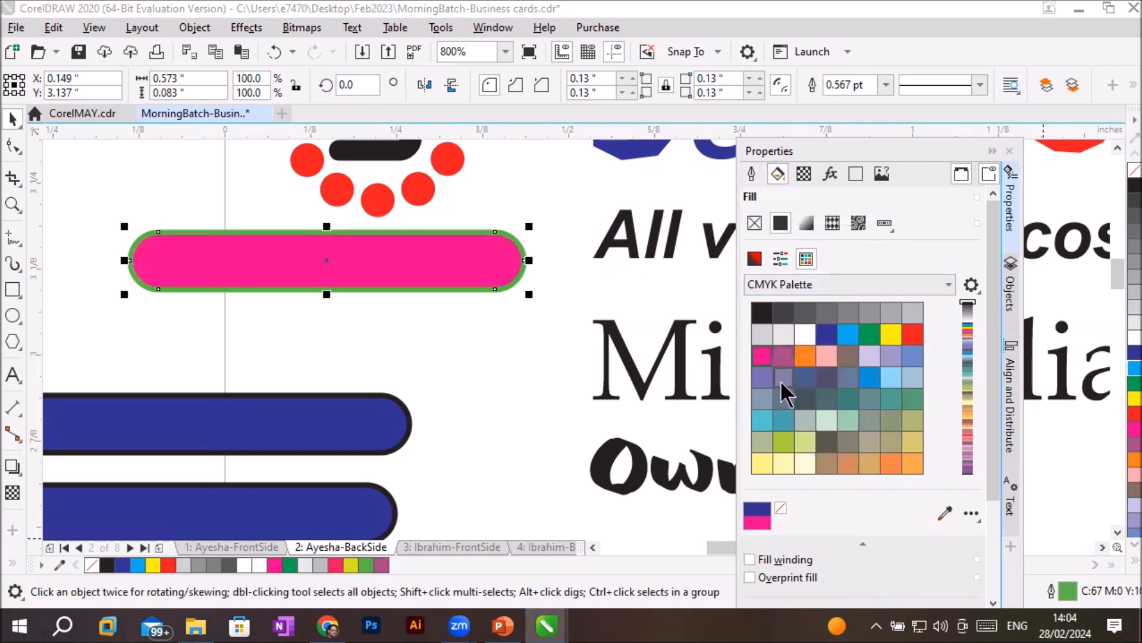
pyautogui.click(784, 378)
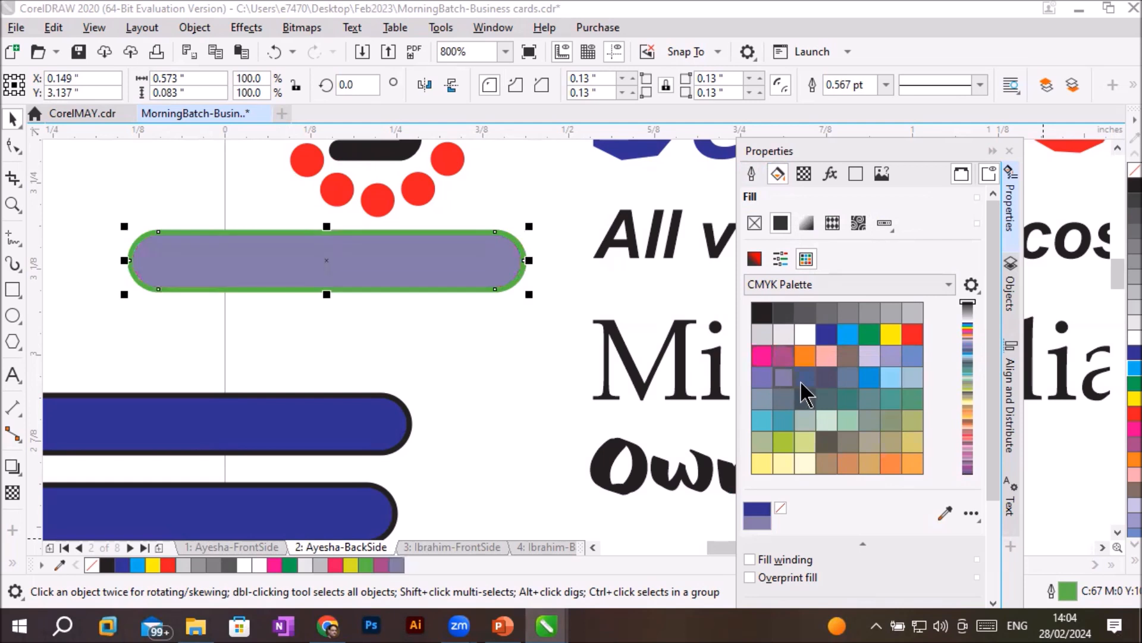
# - Remove the bar's fill, restore a uniform fill and set it to yellow
pyautogui.click(750, 174)
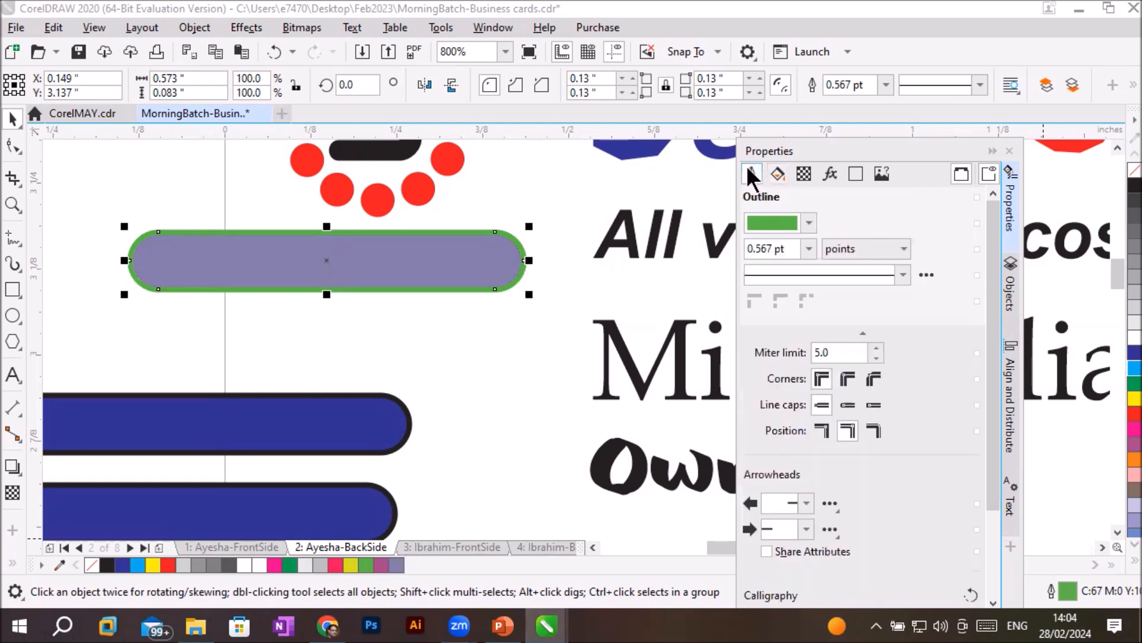
pyautogui.click(779, 173)
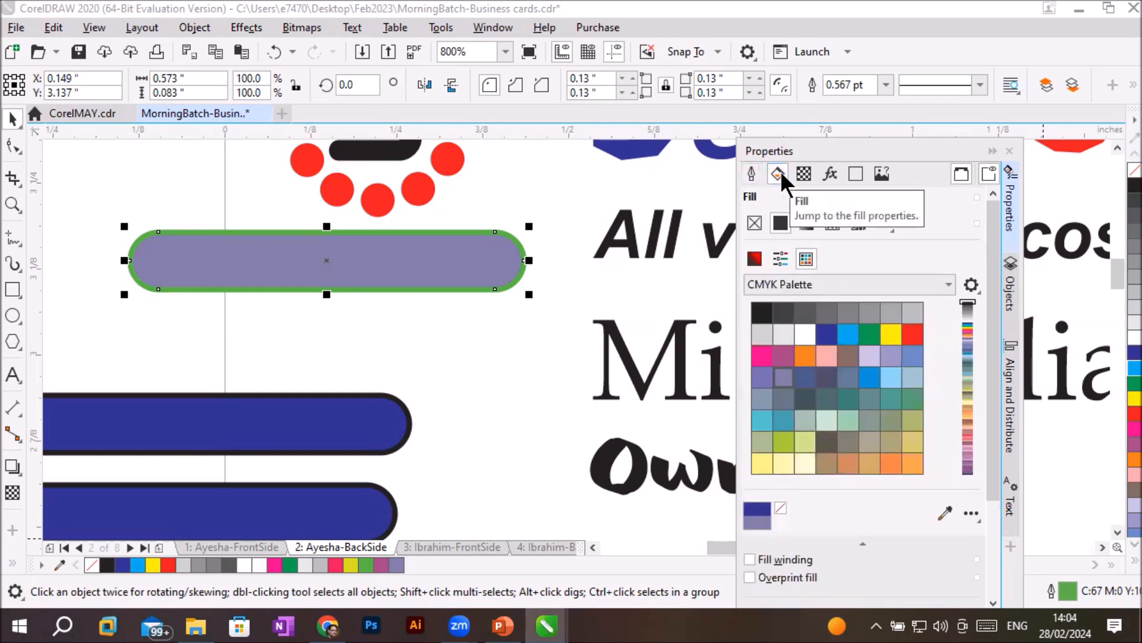
pyautogui.click(752, 223)
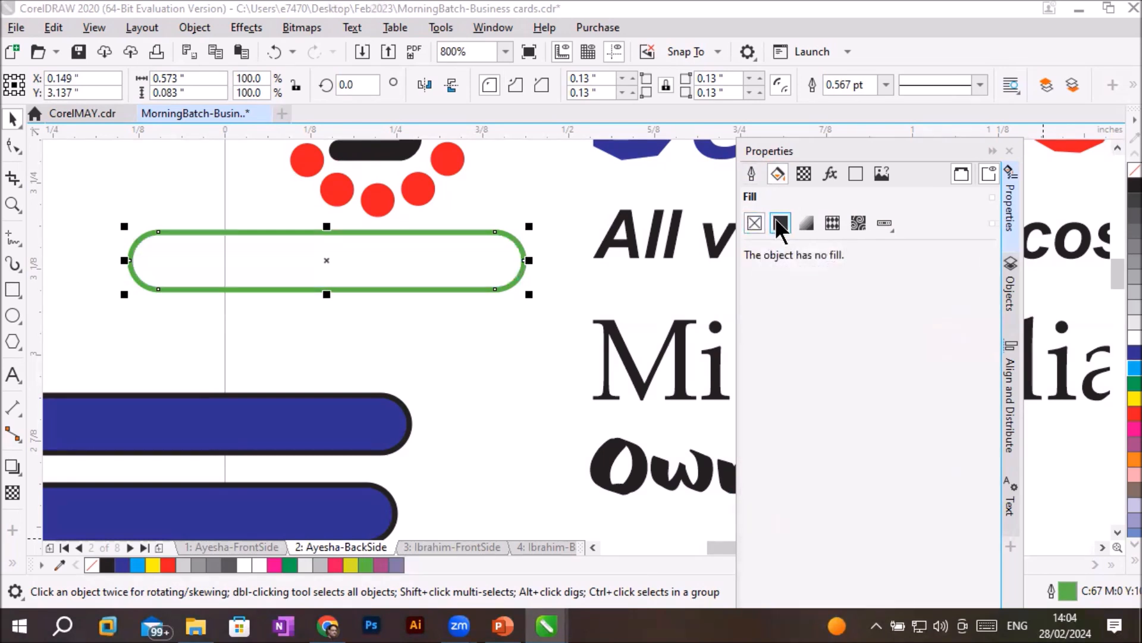
pyautogui.click(778, 223)
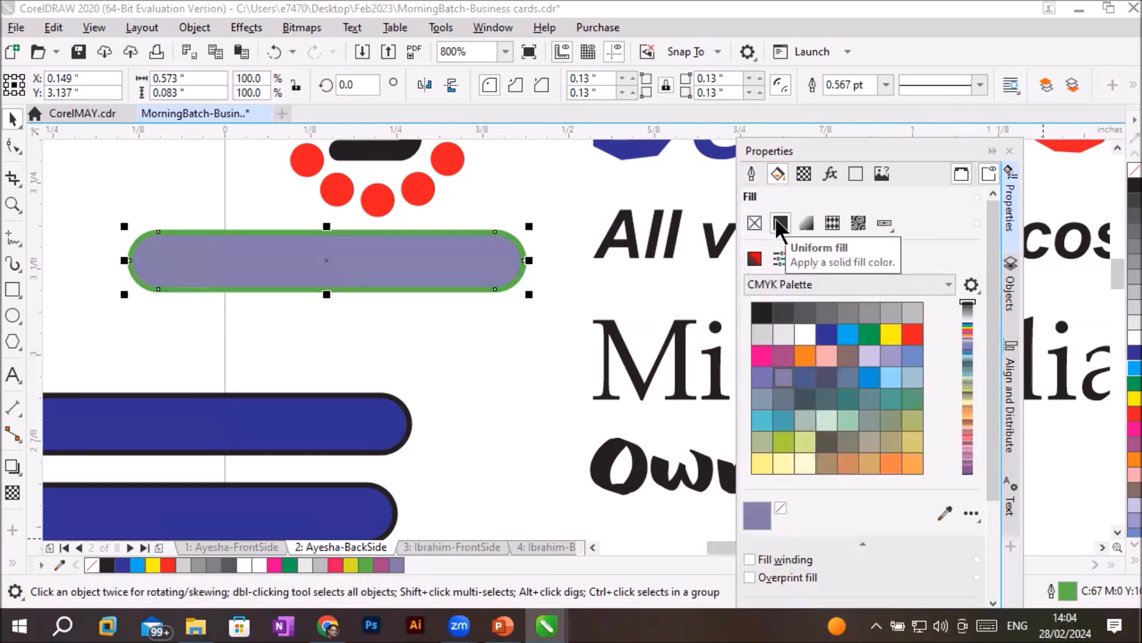
pyautogui.click(890, 334)
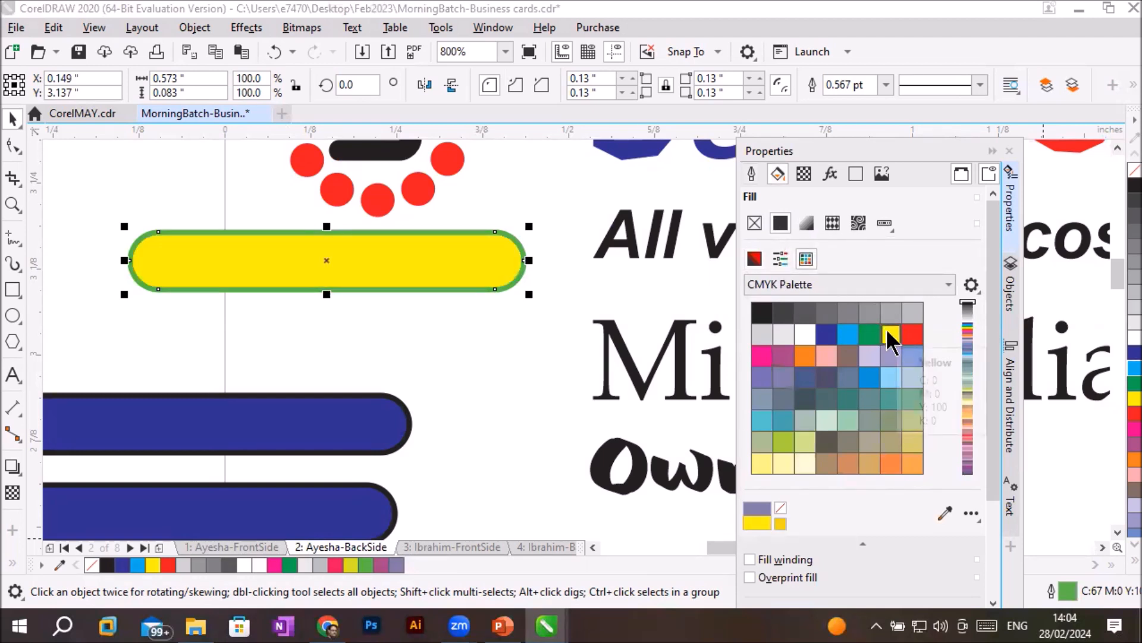
# - Apply a fountain fill to the green-outlined bar and set its start colour to pink, keeping white at the end
pyautogui.click(804, 222)
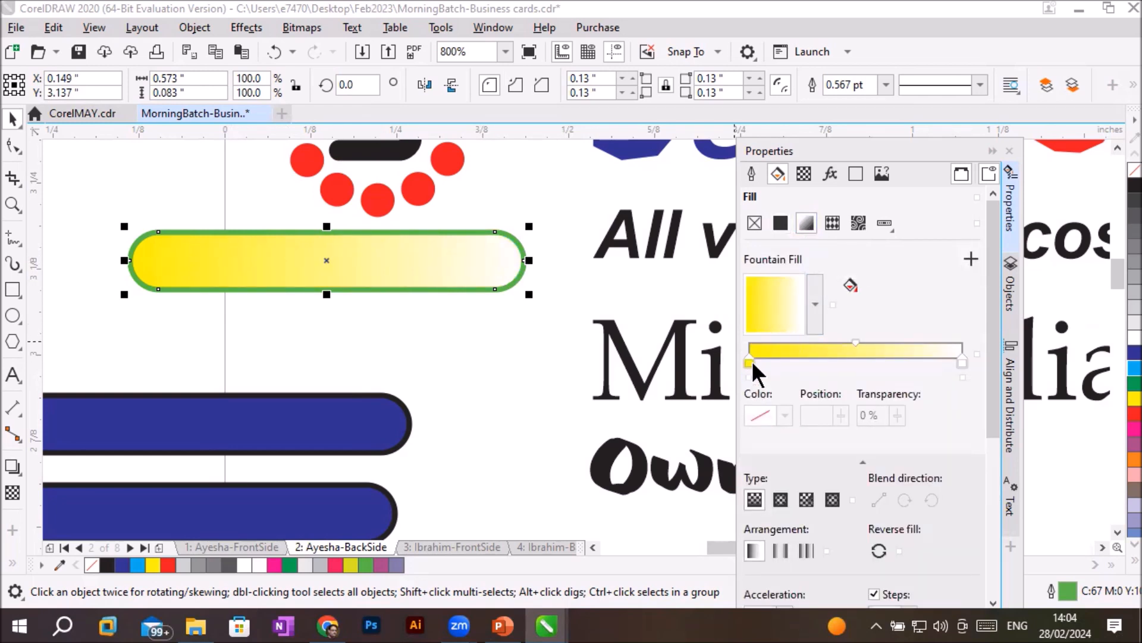
pyautogui.click(748, 361)
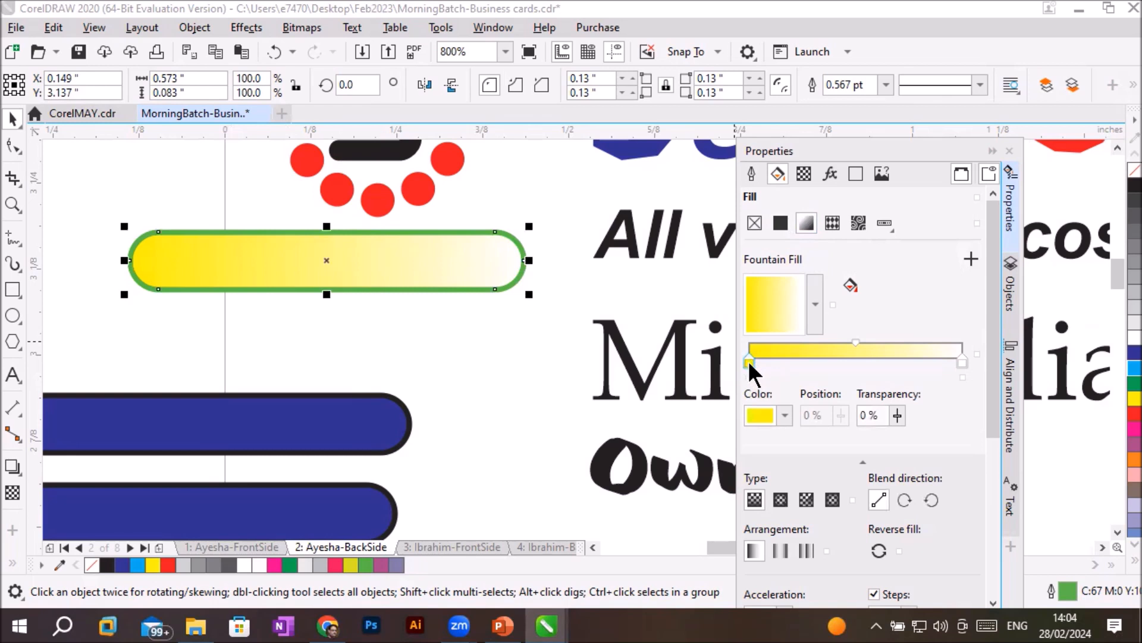
pyautogui.click(785, 415)
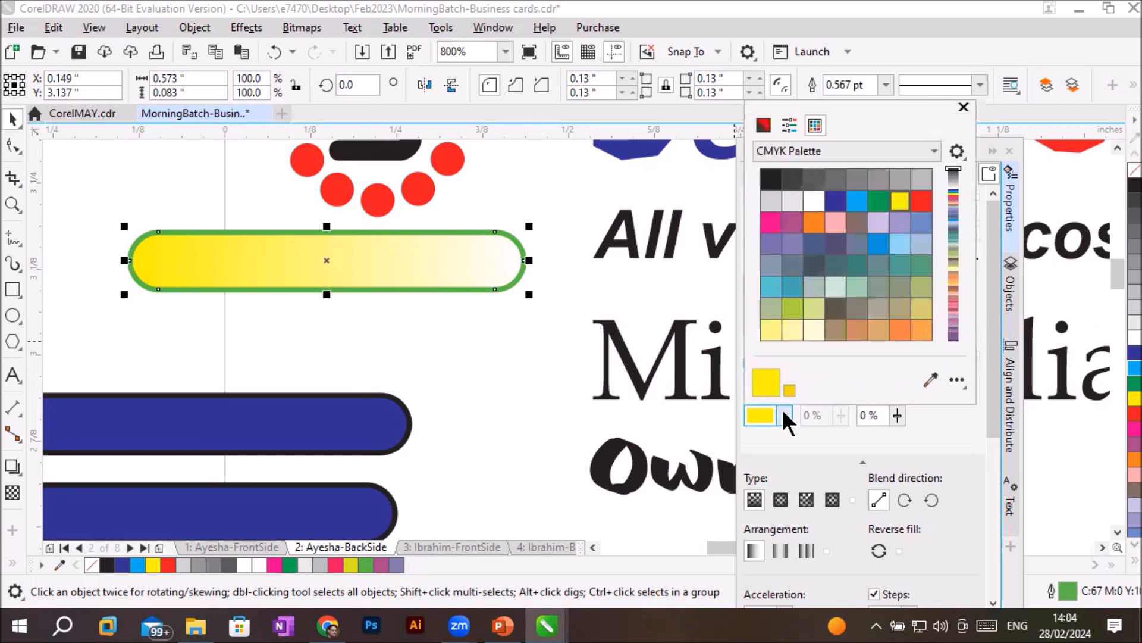
pyautogui.click(770, 222)
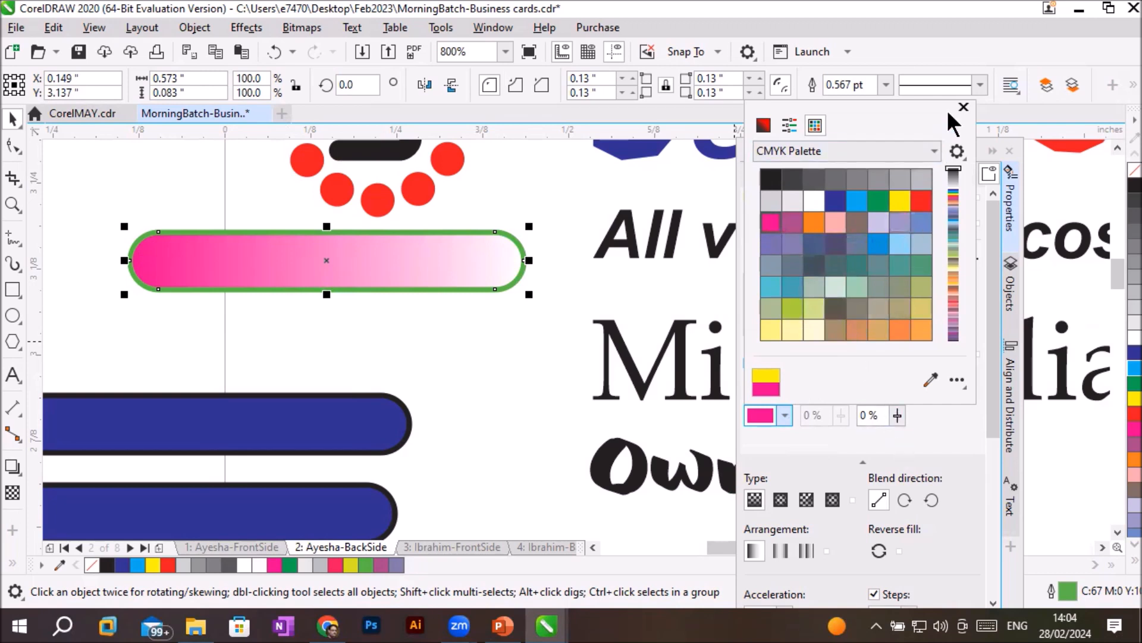
pyautogui.click(962, 107)
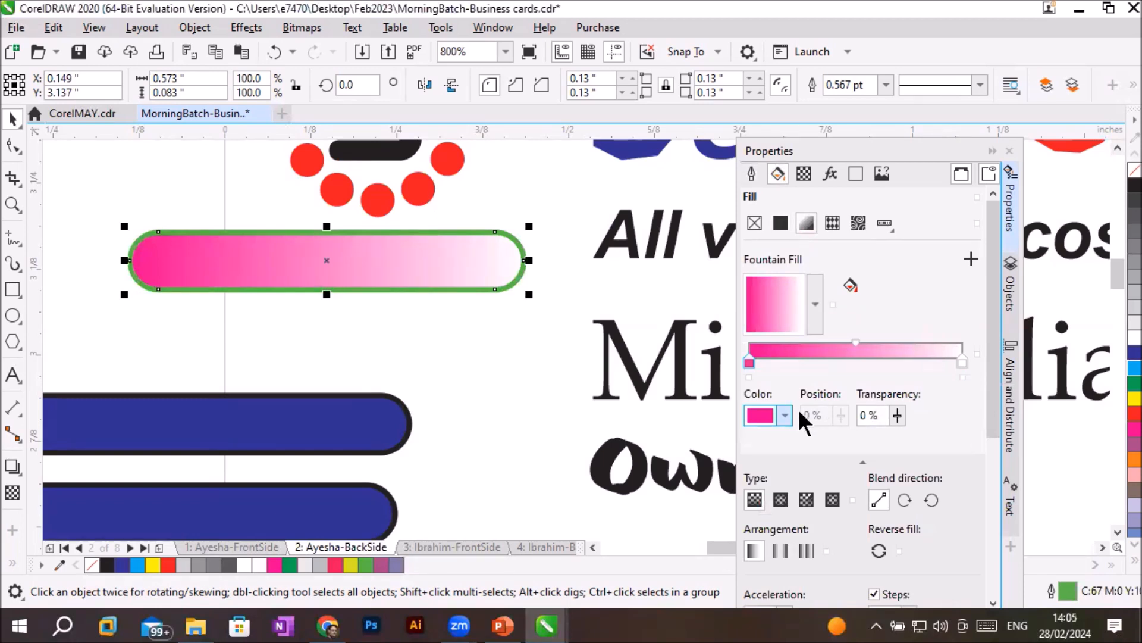
# - Set the start colour of the bar's fountain fill to dark blue
pyautogui.click(785, 415)
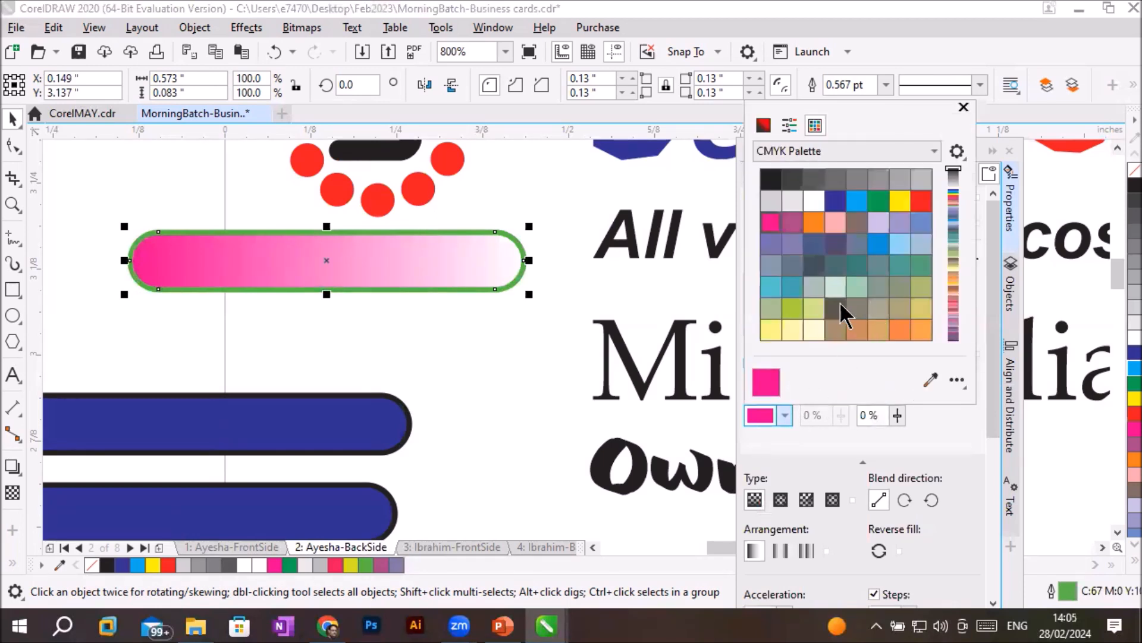
pyautogui.click(836, 201)
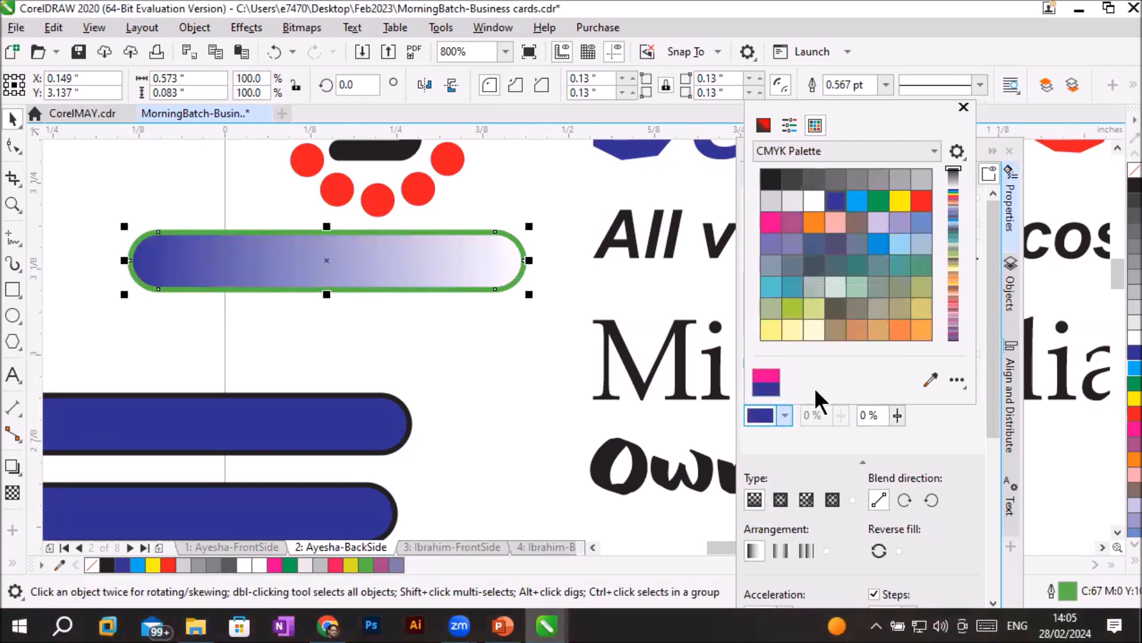
pyautogui.click(960, 103)
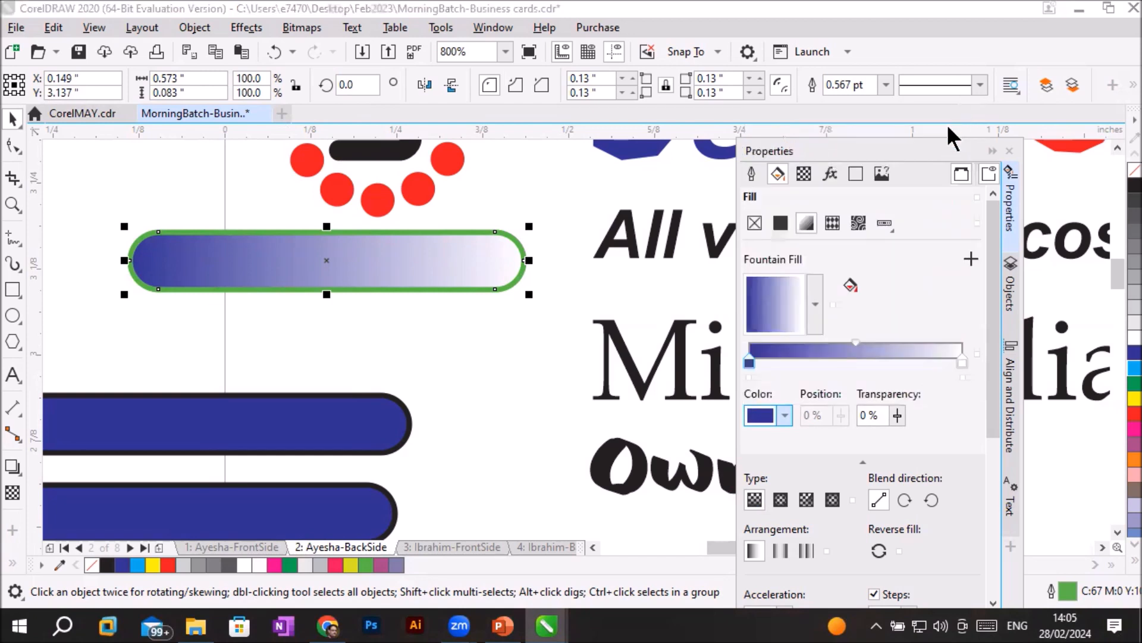
# - Review the gradient bar's outline and fill properties once more
pyautogui.click(748, 177)
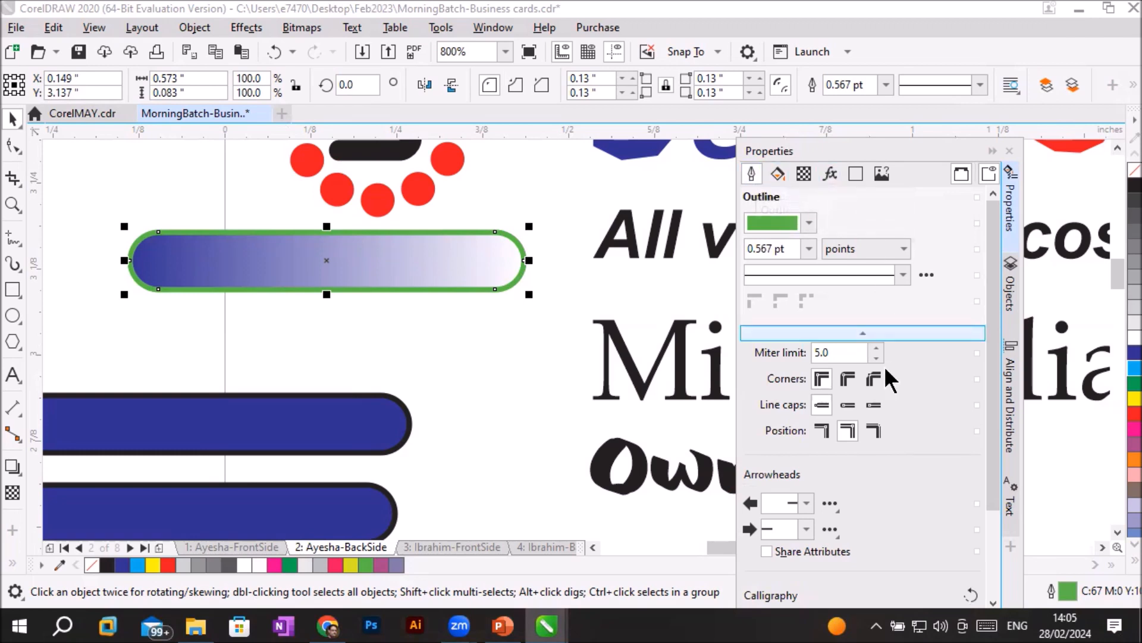
pyautogui.click(777, 172)
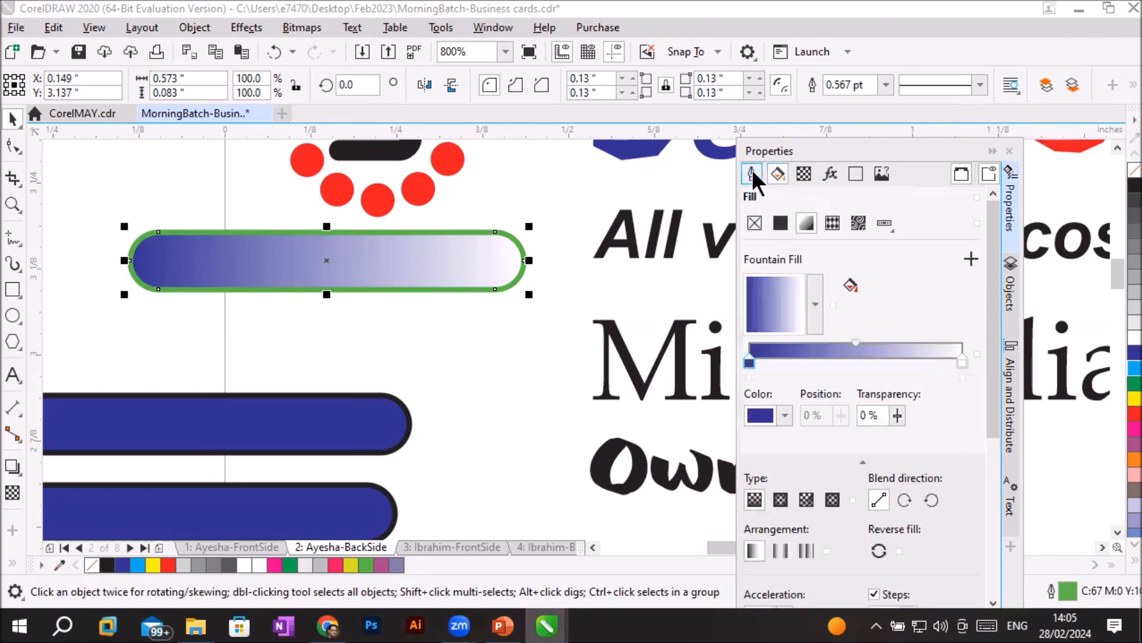
pyautogui.click(750, 173)
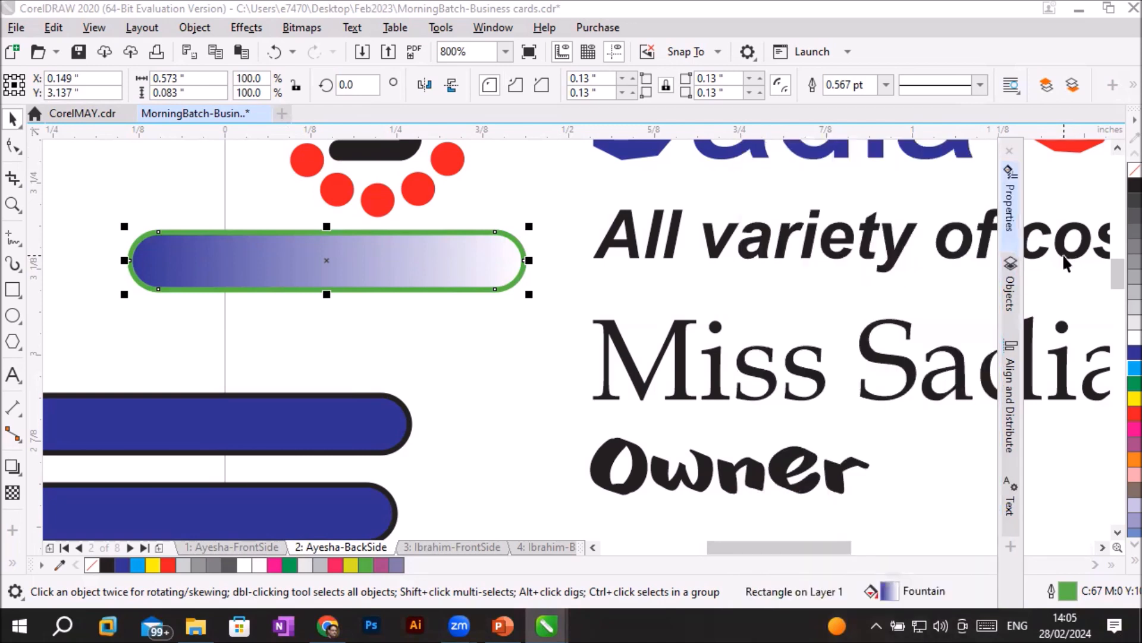
# - Show the list of objects on the back side page and bring the whole card into view beside it
pyautogui.click(1013, 294)
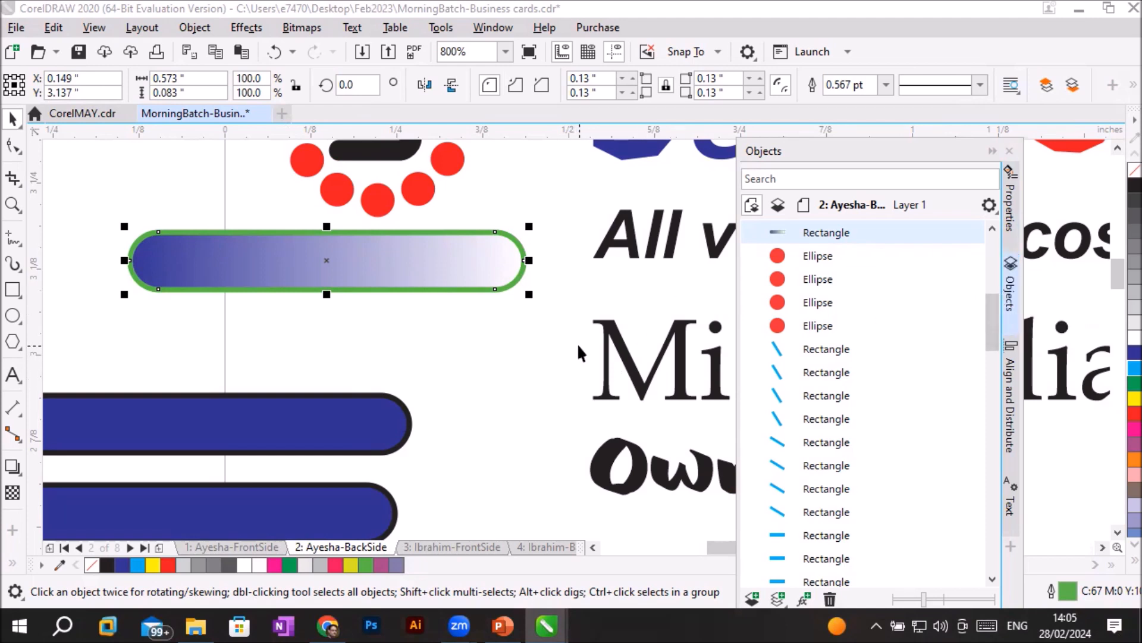
pyautogui.scroll(-2, 577, 343)
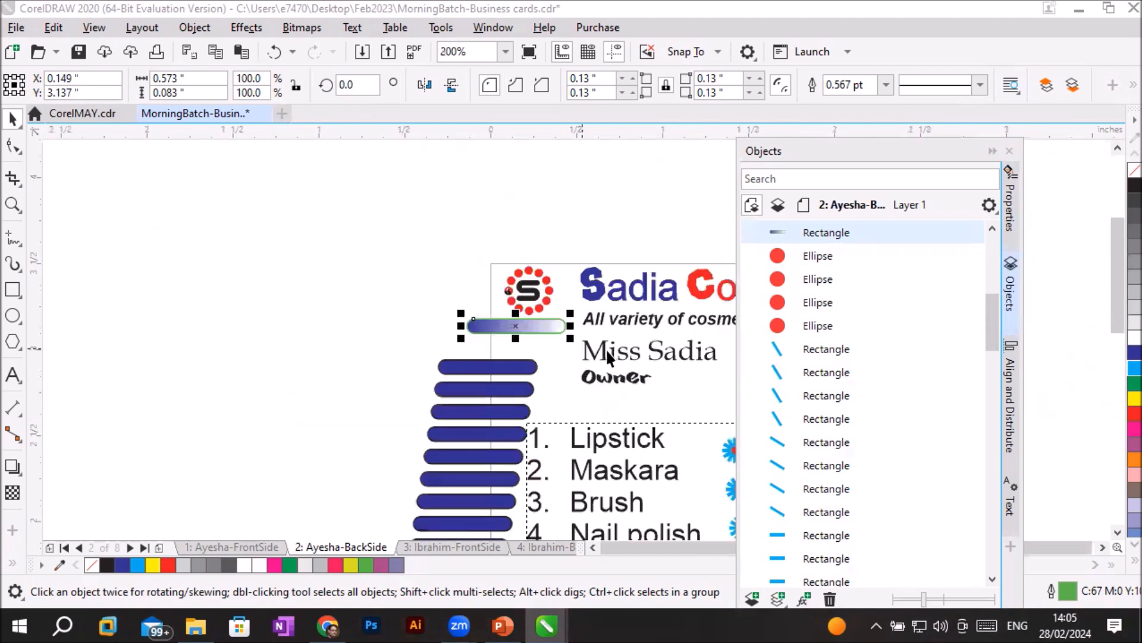
pyautogui.click(1102, 546)
pyautogui.click(1101, 543)
pyautogui.scroll(-1, 692, 461)
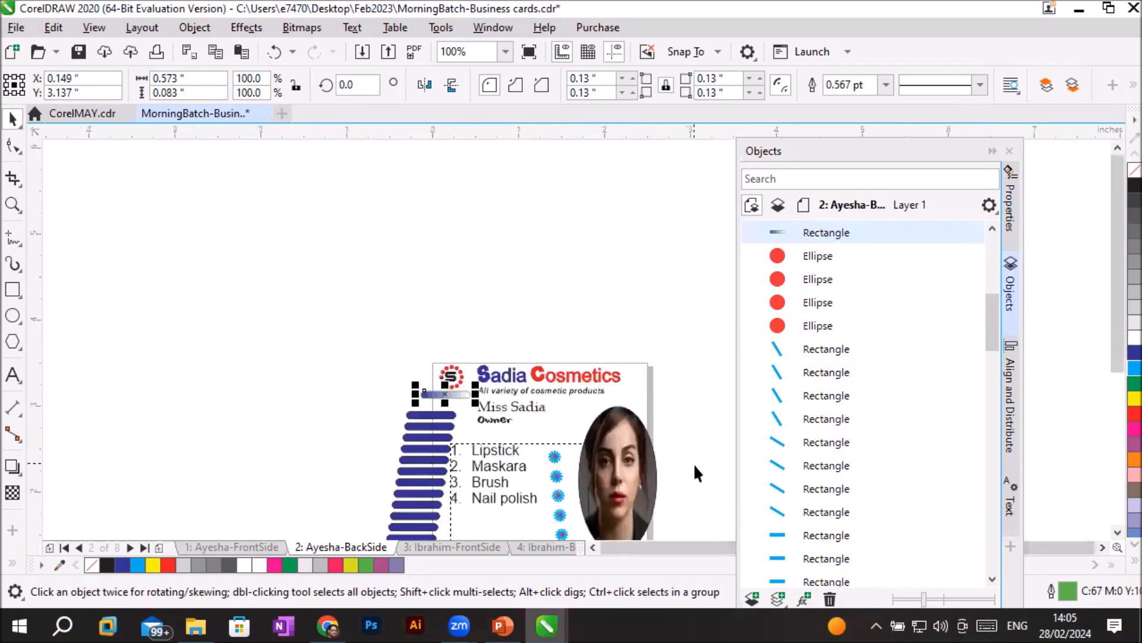
pyautogui.click(1118, 533)
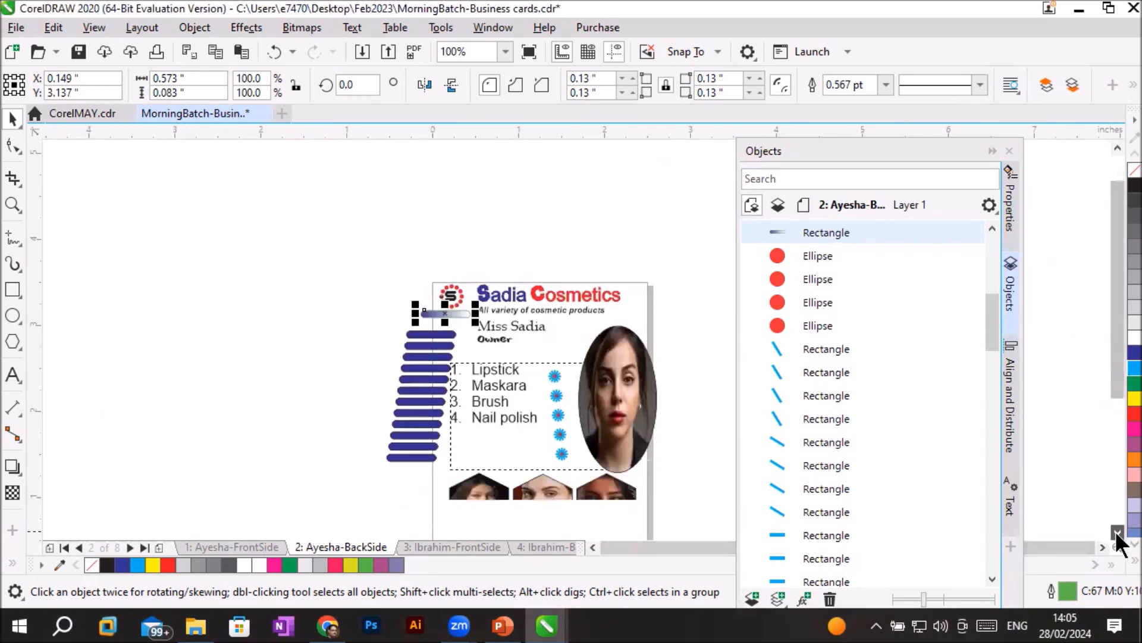
pyautogui.click(1118, 533)
pyautogui.click(1099, 543)
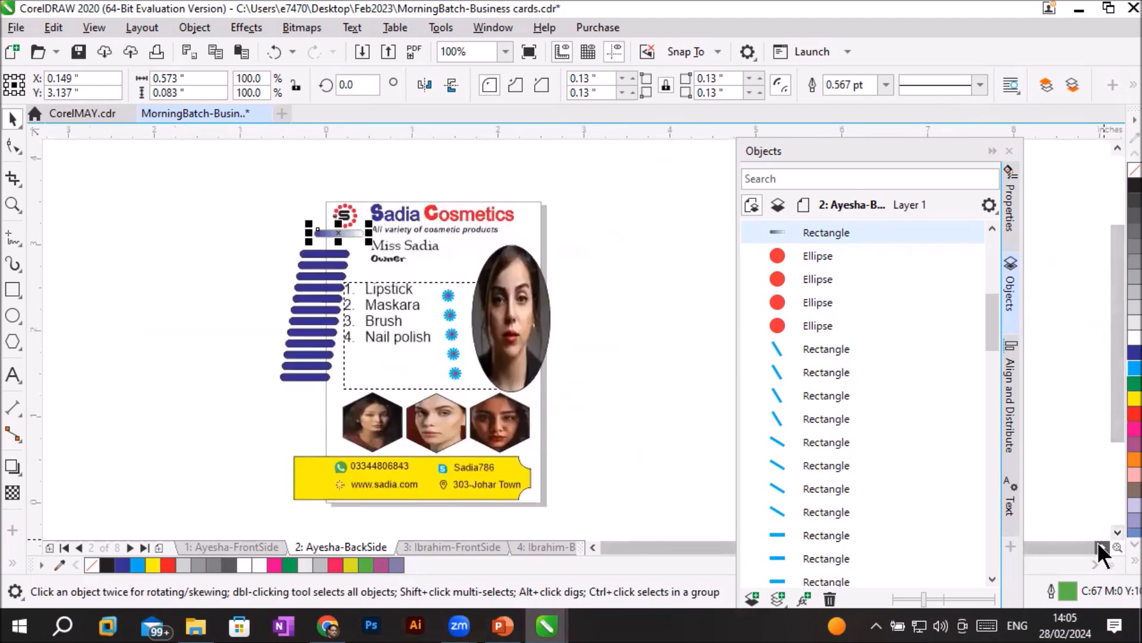
pyautogui.scroll(1, 570, 442)
pyautogui.scroll(-1, 570, 441)
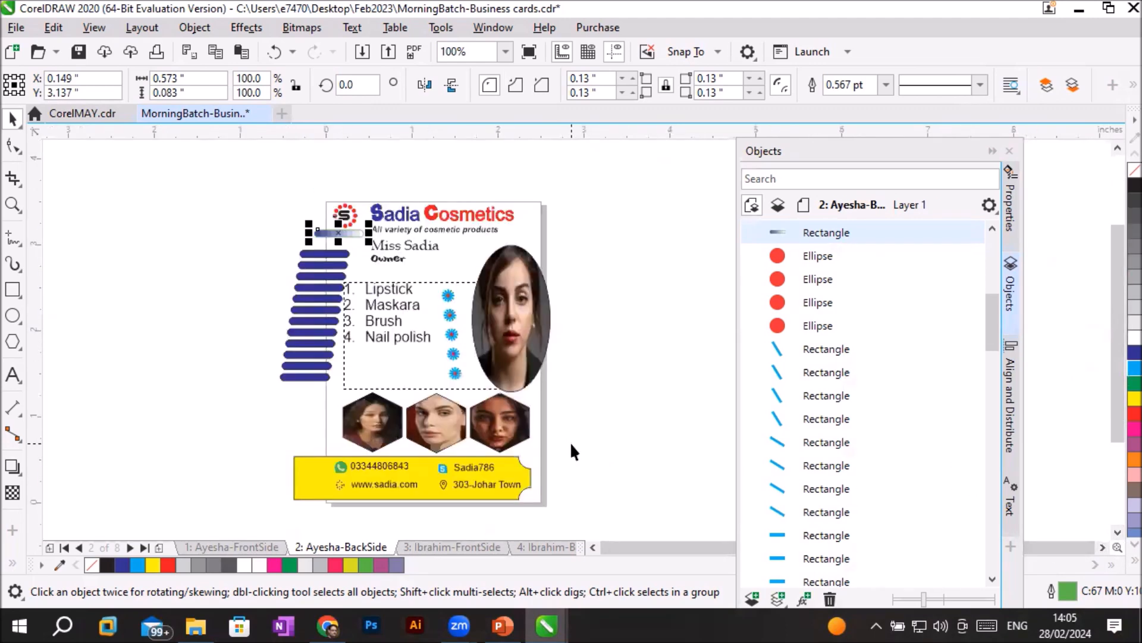